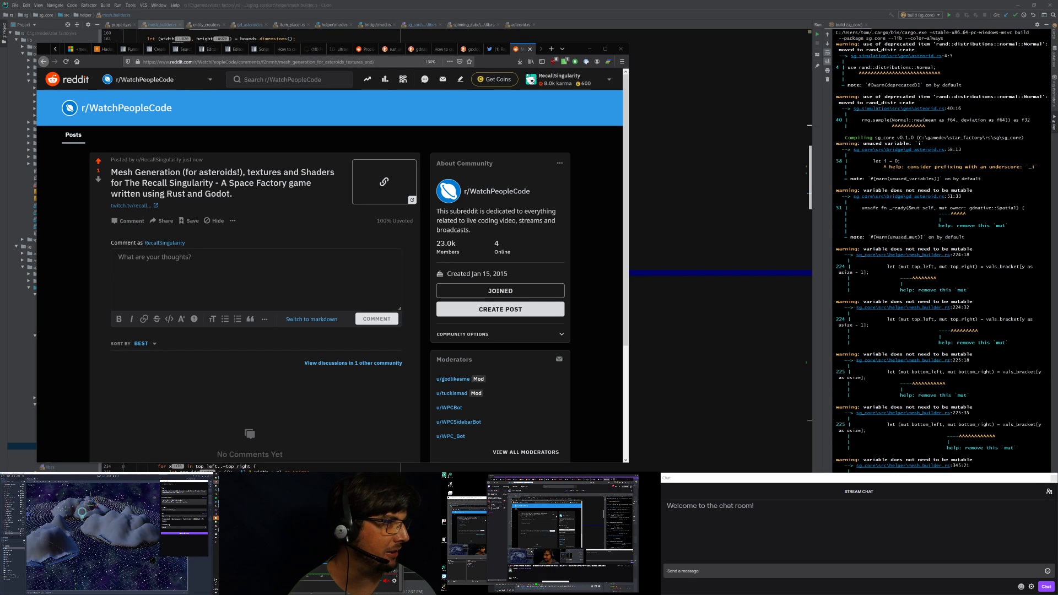
Step: Mute the live stream player on the Twitch channel page and minimize that browser window
{"action": "left_click_drag", "start_coordinate": [1057, 83], "coordinate": [750, 49]}
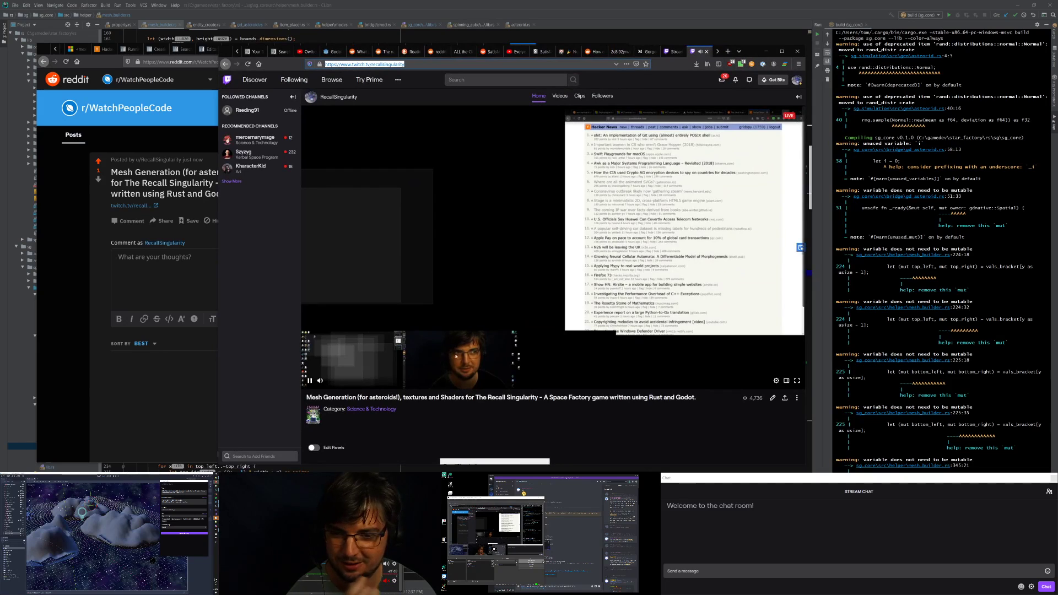
{"action": "left_click", "coordinate": [320, 380]}
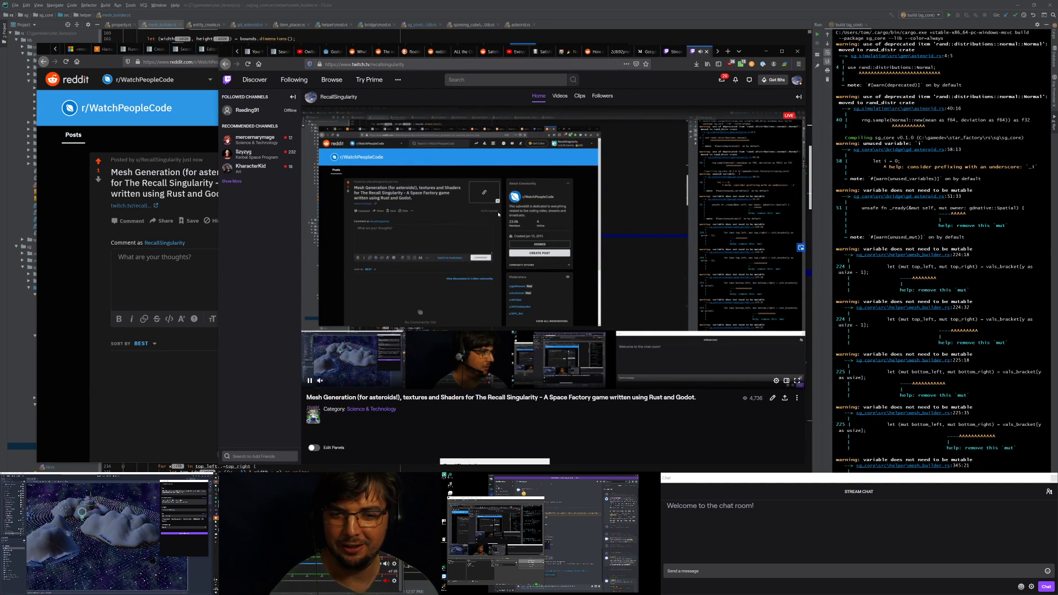
{"action": "left_click", "coordinate": [766, 51]}
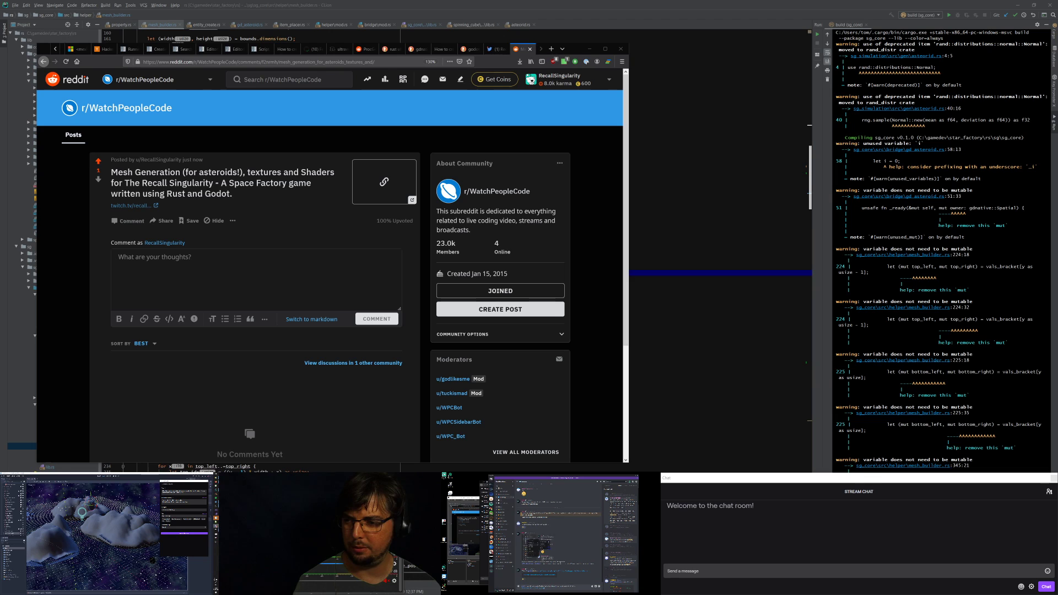
Step: Switch to Discord, send the going-live announcement to the streaming channel, confirm mentioning everyone, and minimize Discord
{"action": "left_click_drag", "start_coordinate": [1057, 50], "coordinate": [527, 51]}
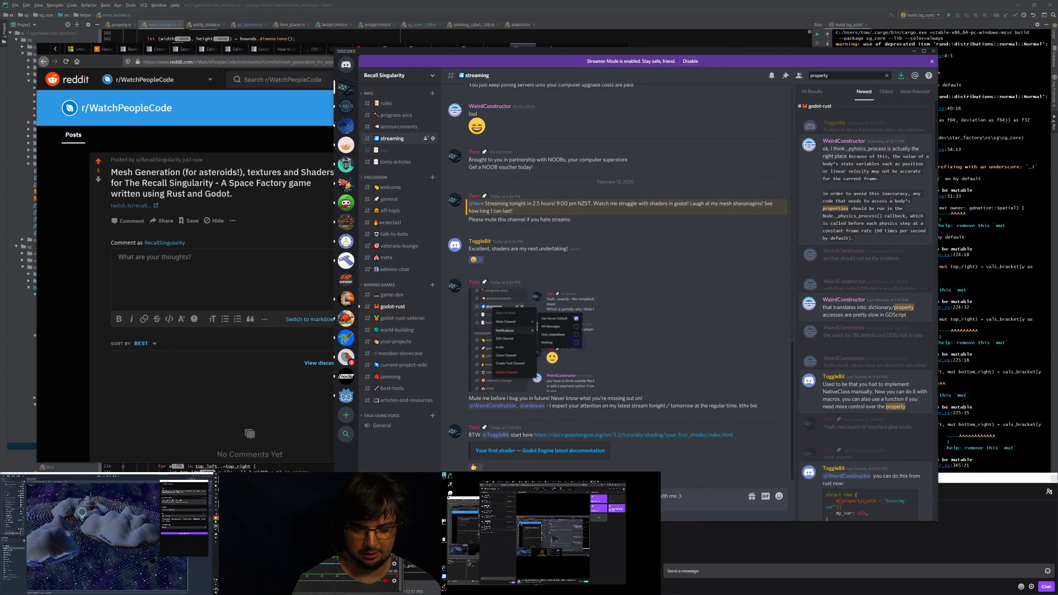
{"action": "key", "text": "Return"}
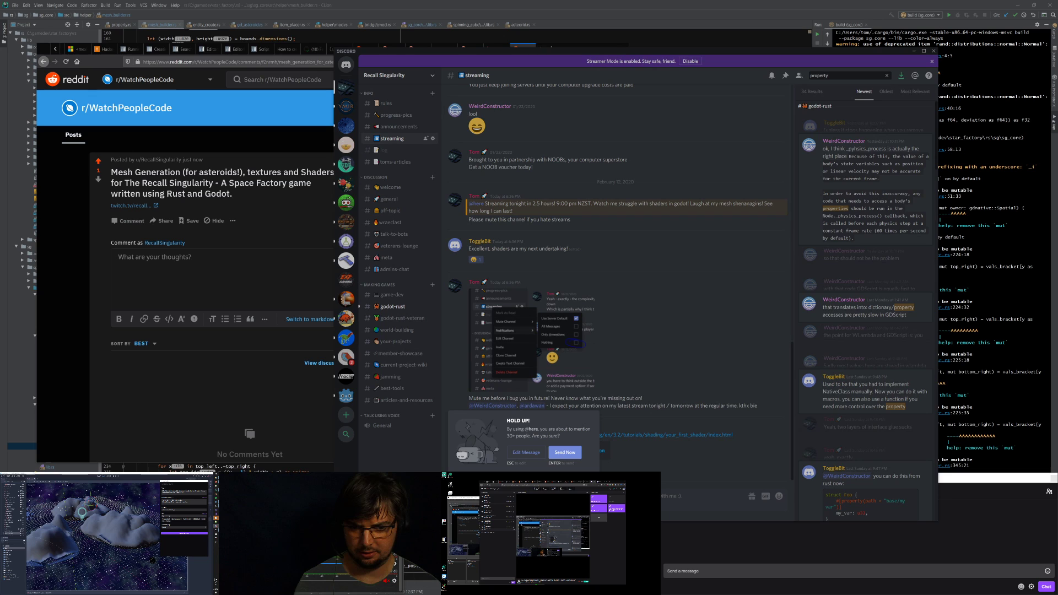
{"action": "left_click", "coordinate": [576, 452]}
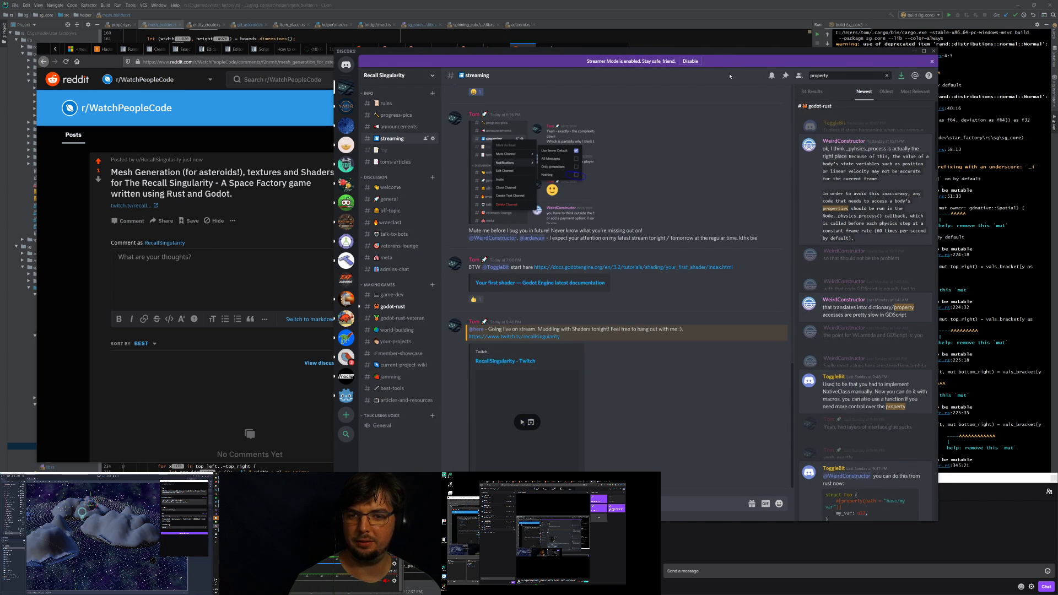
{"action": "left_click", "coordinate": [915, 51]}
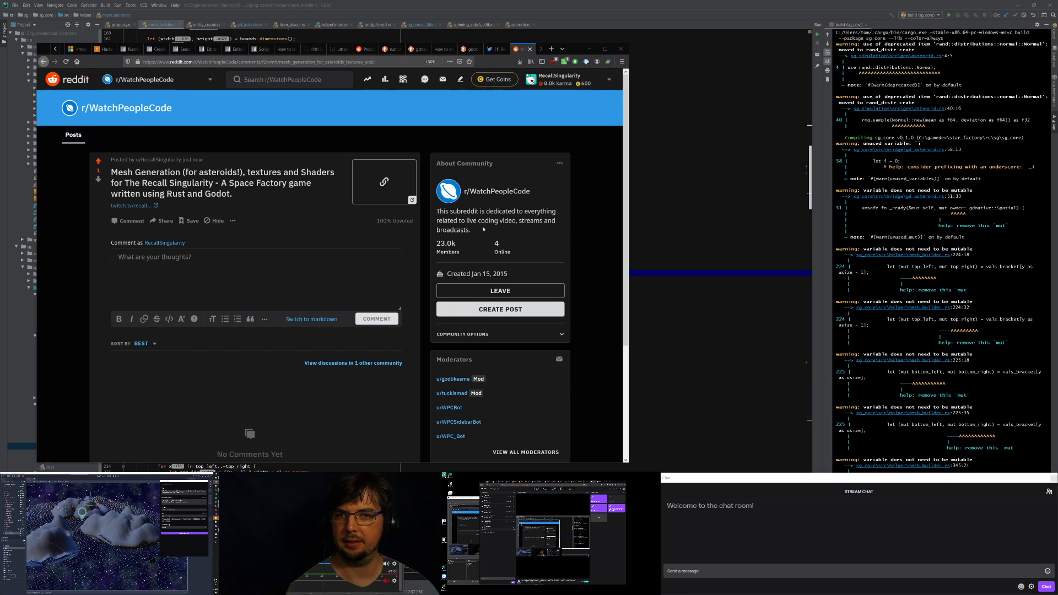
Step: Minimize the Reddit and sg project windows, and fit the godot-rust-specs-example project window across the area above the stream overlays
{"action": "left_click", "coordinate": [589, 49]}
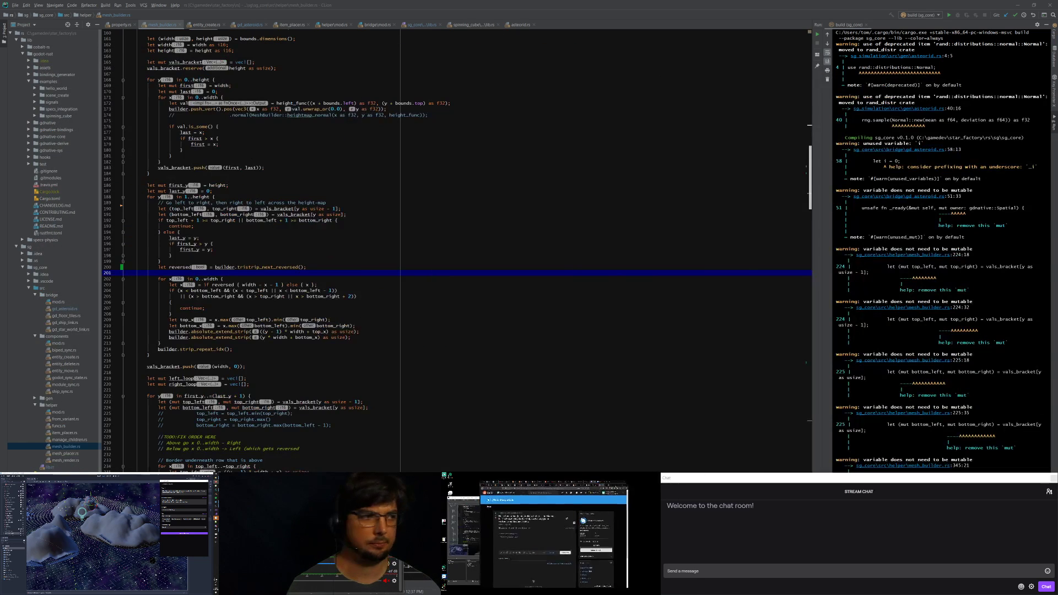
{"action": "left_click", "coordinate": [1014, 5]}
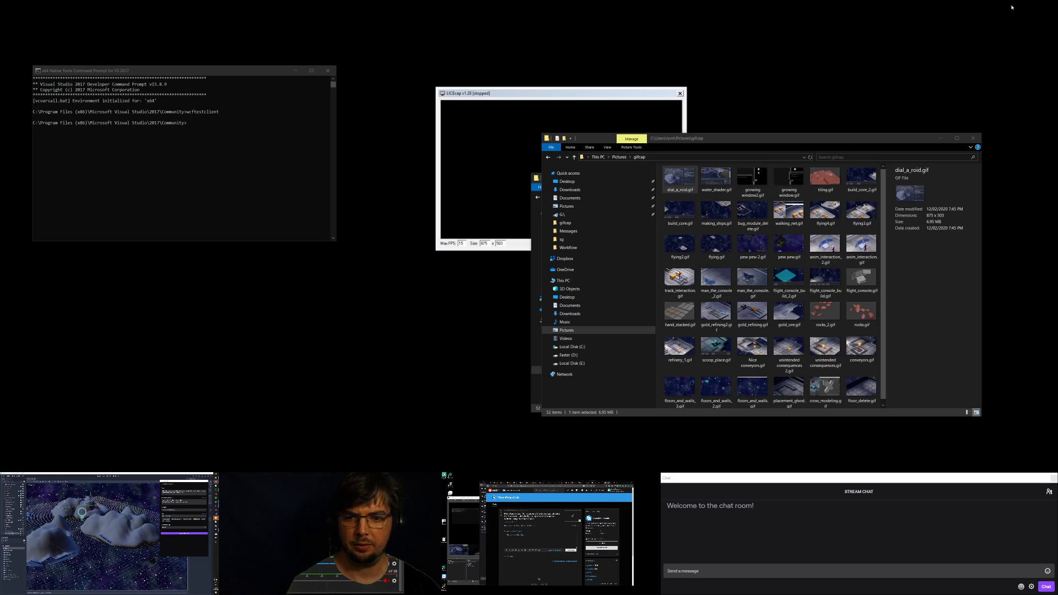
{"action": "left_click_drag", "start_coordinate": [152, 474], "coordinate": [571, 3]}
{"action": "middle_click_drag", "start_coordinate": [455, 260], "coordinate": [408, 116]}
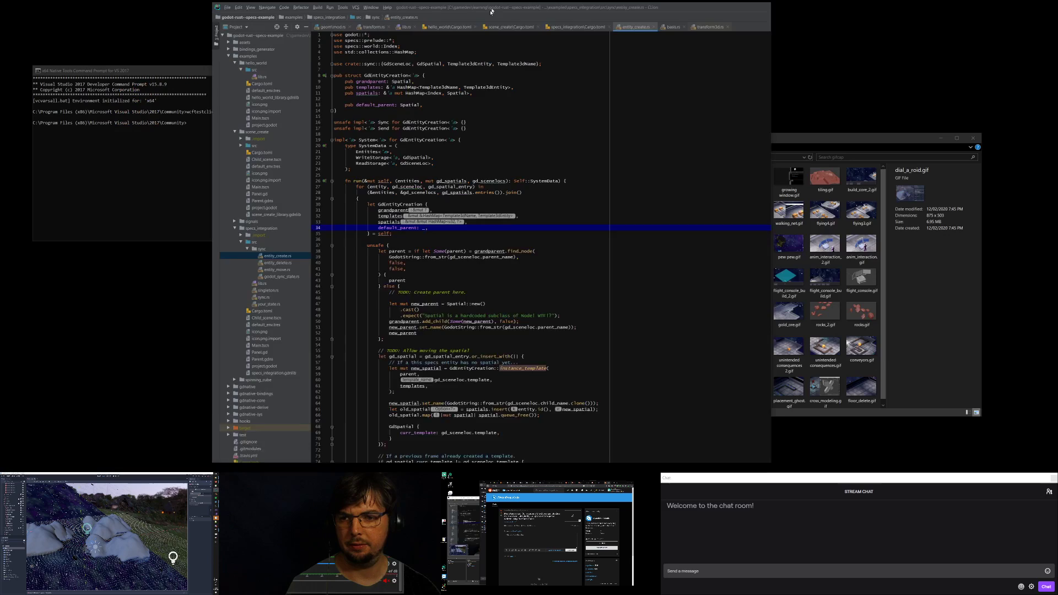
{"action": "left_click_drag", "start_coordinate": [492, 11], "coordinate": [280, 10]}
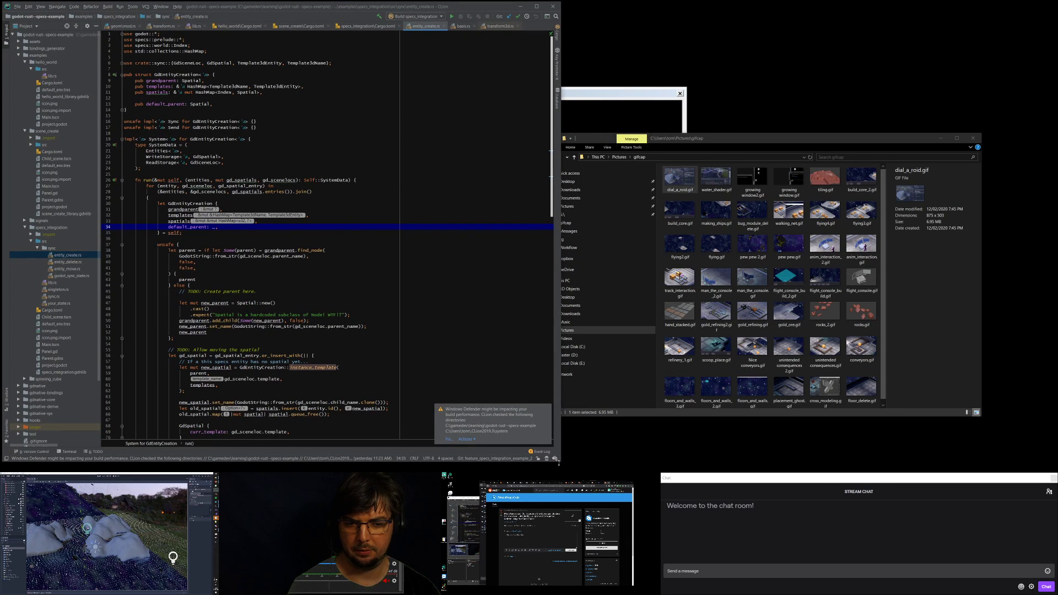
{"action": "left_click_drag", "start_coordinate": [562, 463], "coordinate": [1049, 470]}
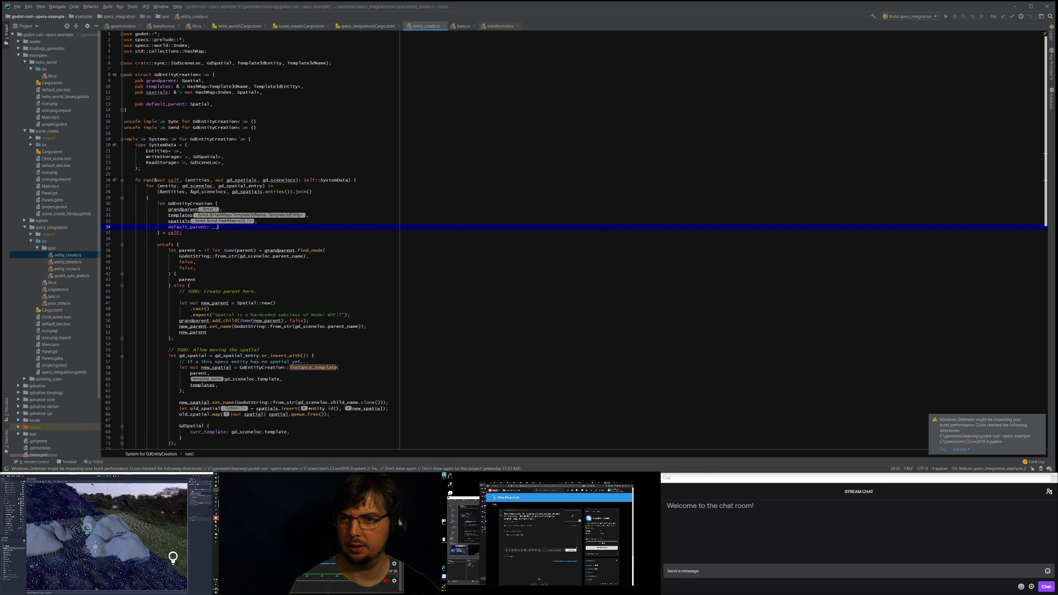
Step: Set the code editor's font size to 16 in the settings
{"action": "left_click", "coordinate": [17, 8]}
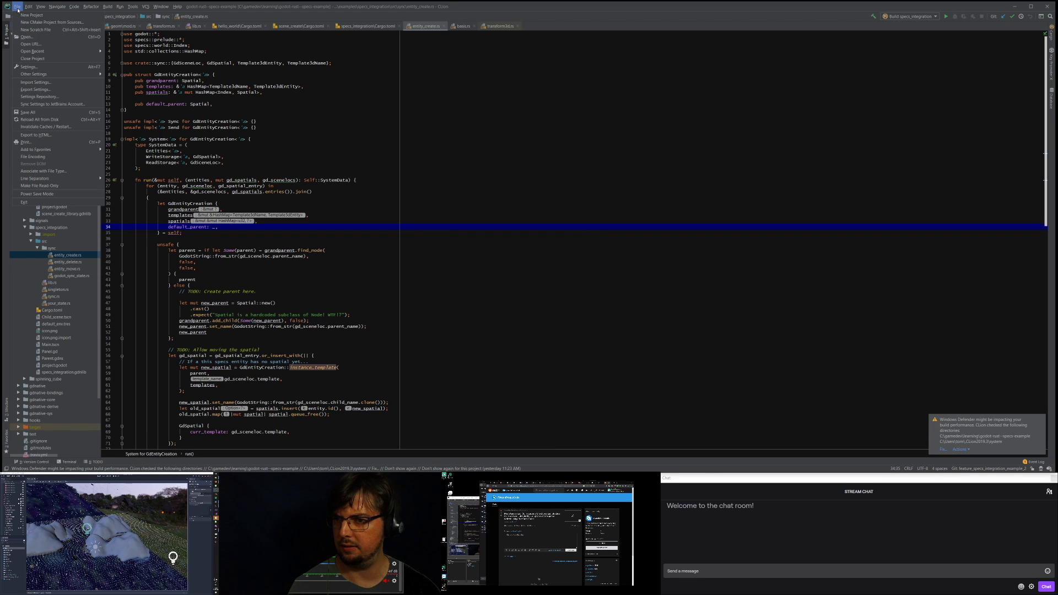
{"action": "left_click", "coordinate": [49, 67]}
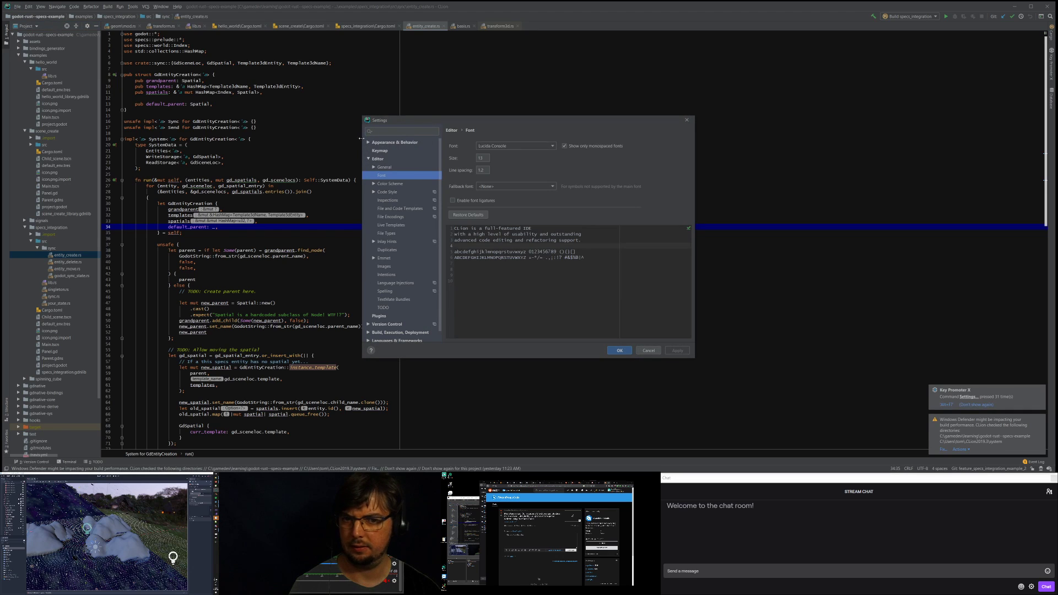
{"action": "left_click", "coordinate": [481, 159]}
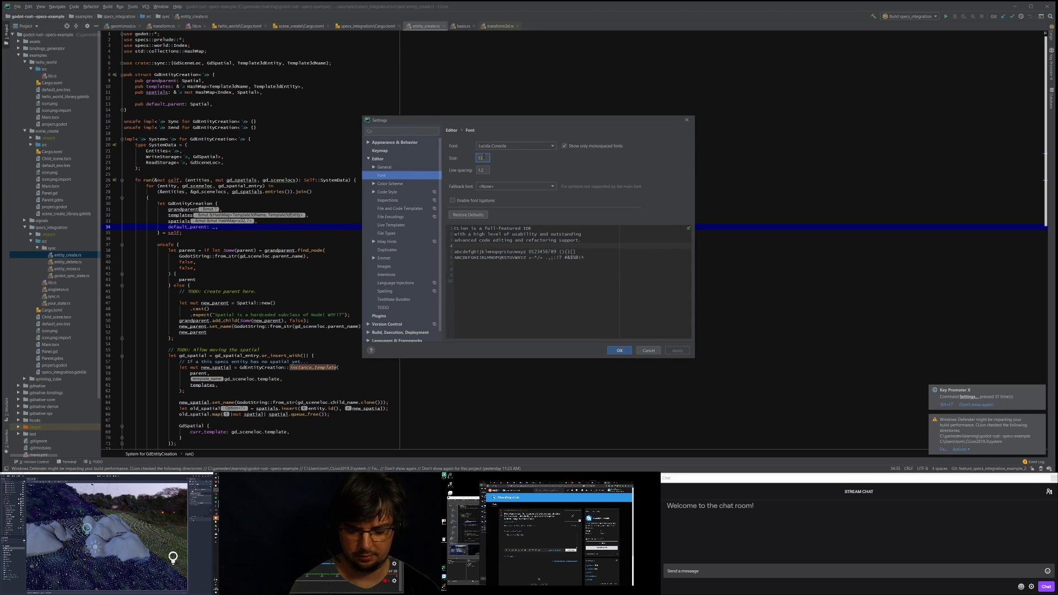
{"action": "key", "text": "BackSpace"}
{"action": "type", "text": "6"}
{"action": "key", "text": "Return"}
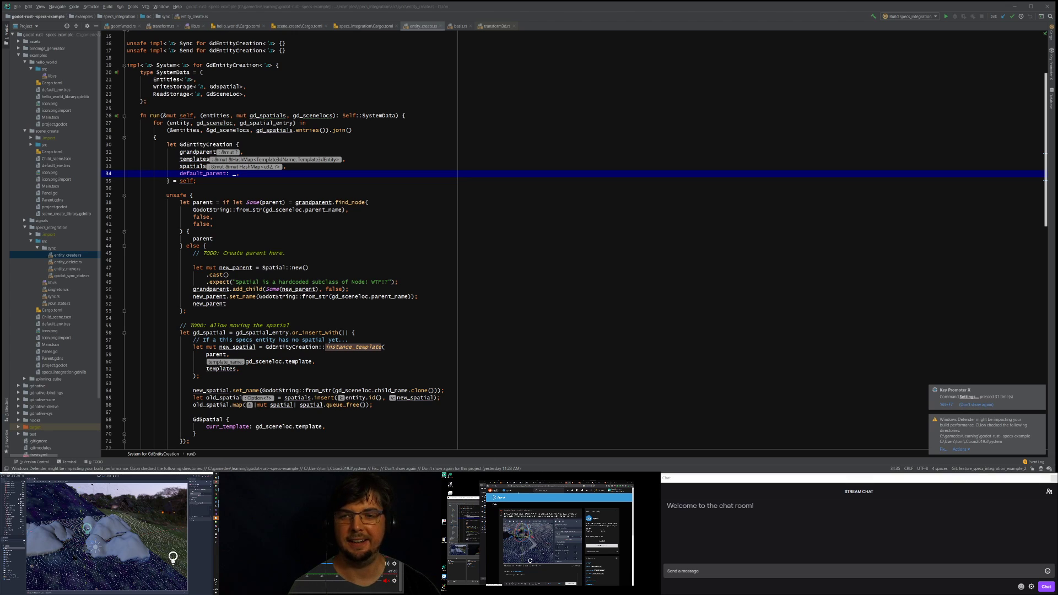
{"action": "left_click", "coordinate": [327, 99]}
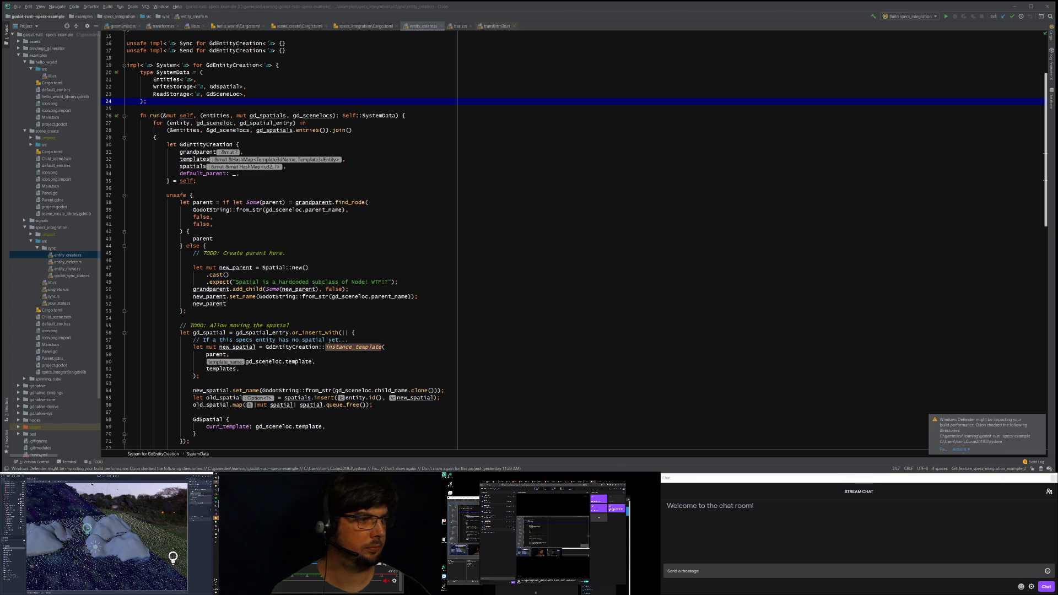
{"action": "left_click", "coordinate": [557, 134]}
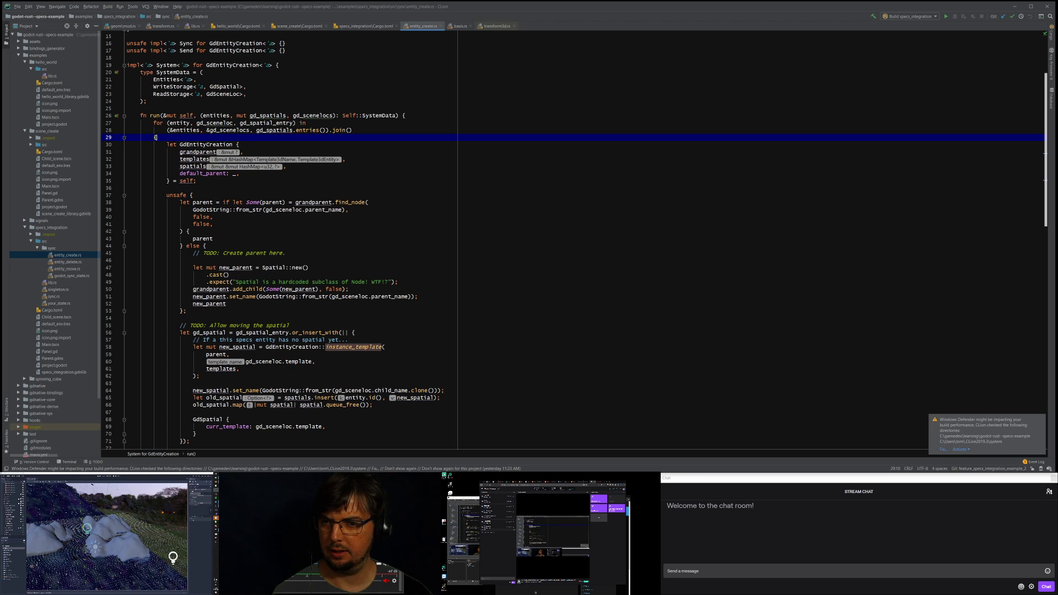
{"action": "scroll", "coordinate": [281, 242], "scroll_direction": "down", "scroll_amount": 2}
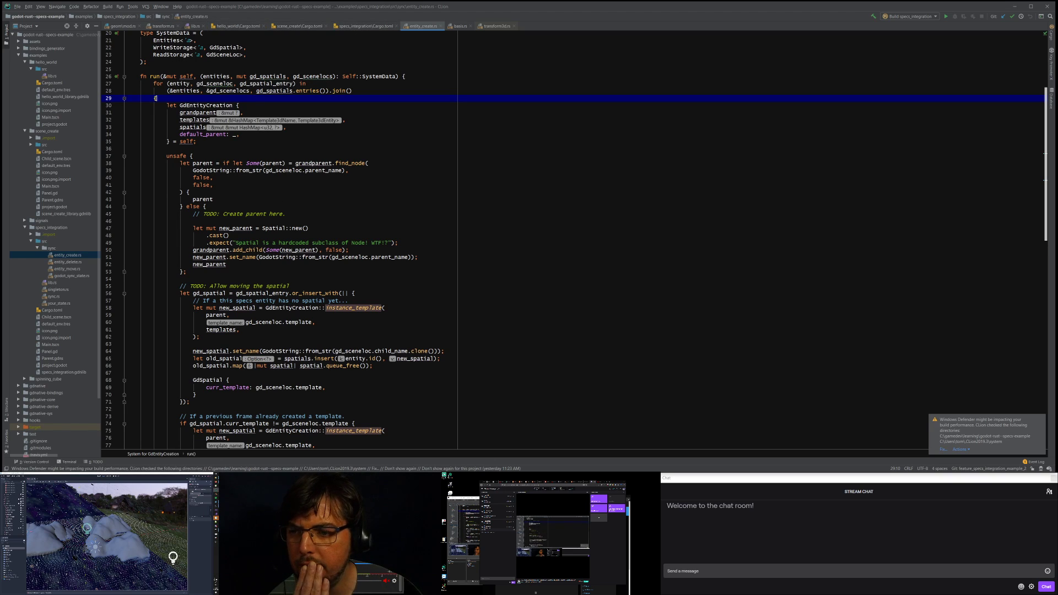
{"action": "left_click", "coordinate": [61, 256]}
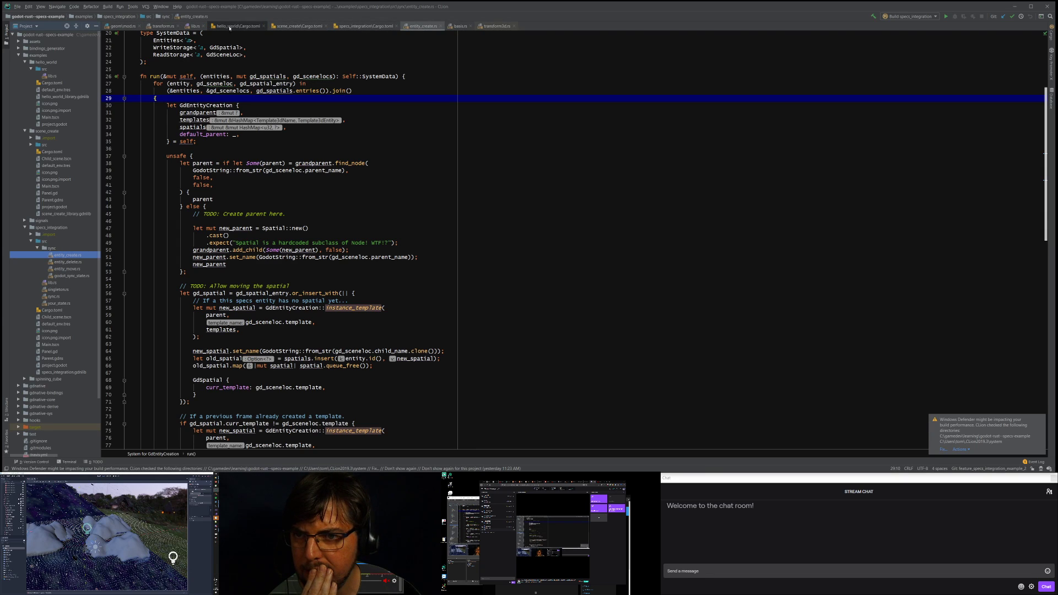
{"action": "scroll", "coordinate": [275, 221], "scroll_direction": "up", "scroll_amount": 5}
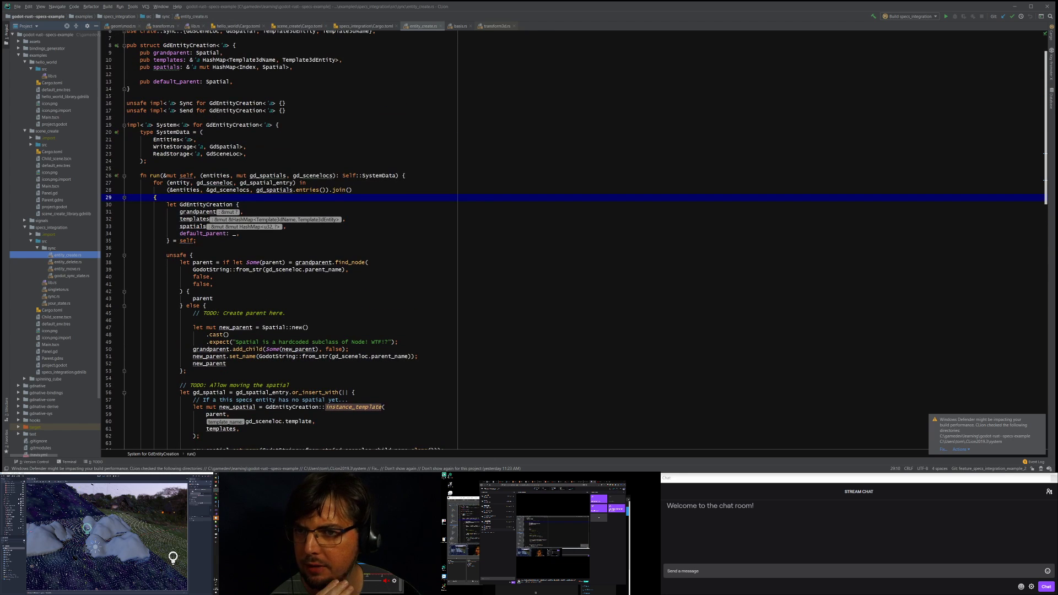
Step: Close the godot-rust-specs-example project window and fit the sg project window into the area above the stream overlays
{"action": "left_click_drag", "start_coordinate": [373, 5], "coordinate": [373, 101]}
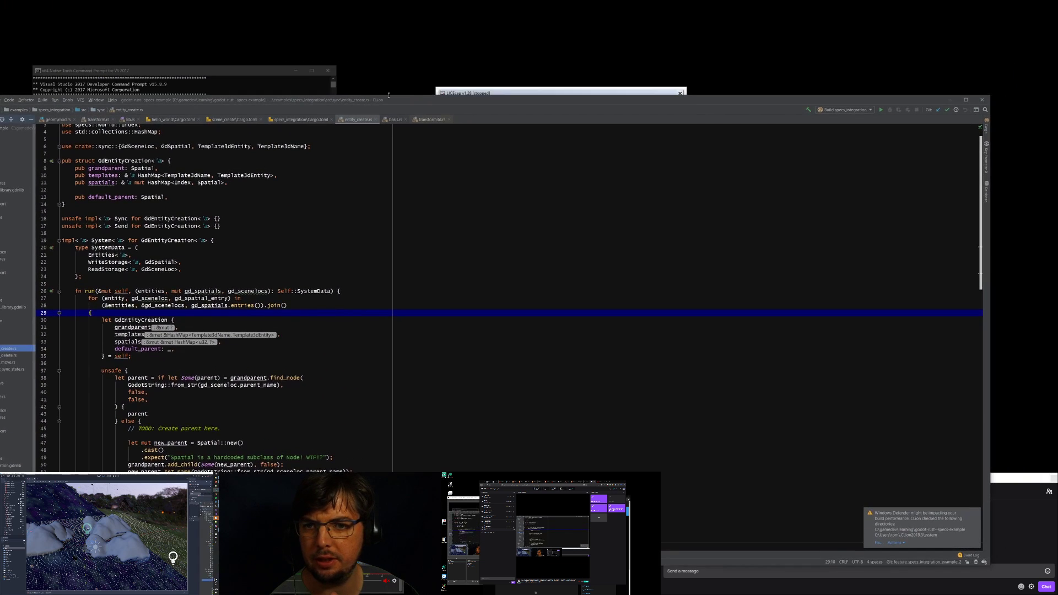
{"action": "left_click", "coordinate": [982, 100]}
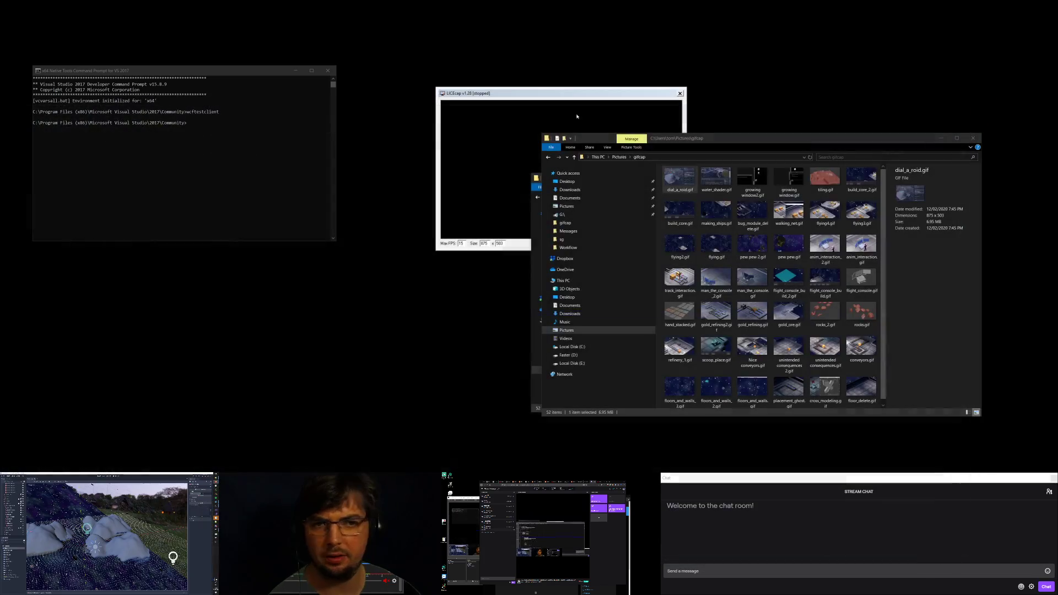
{"action": "key", "text": "alt+Tab"}
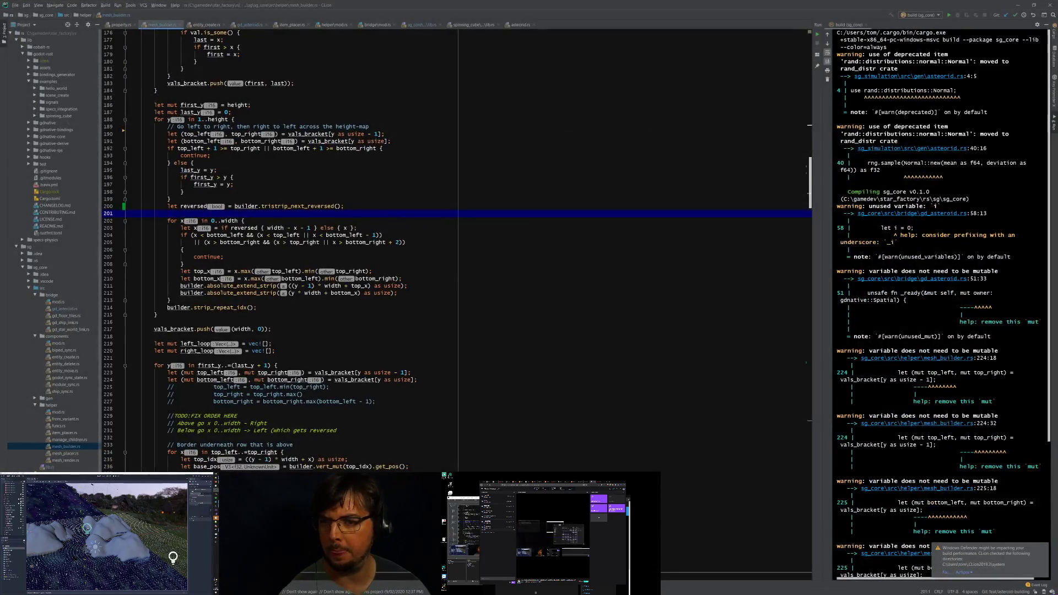
{"action": "mouse_move", "coordinate": [346, 7]}
{"action": "left_mouse_down"}
{"action": "mouse_move", "coordinate": [342, 24]}
{"action": "mouse_move", "coordinate": [343, 7]}
{"action": "mouse_move", "coordinate": [355, 8]}
{"action": "left_mouse_up"}
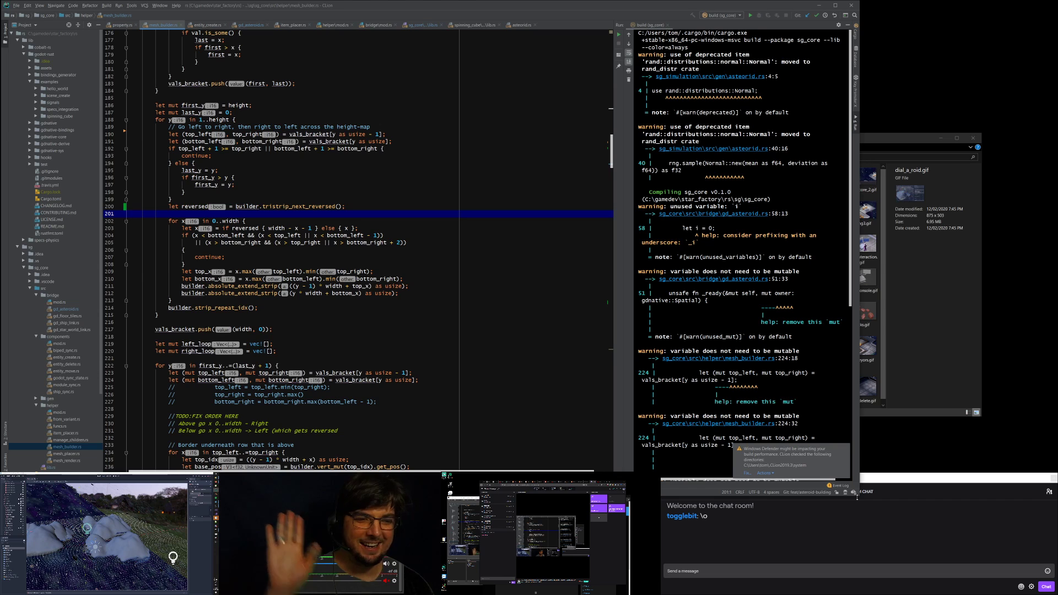
{"action": "key", "text": "super+Up"}
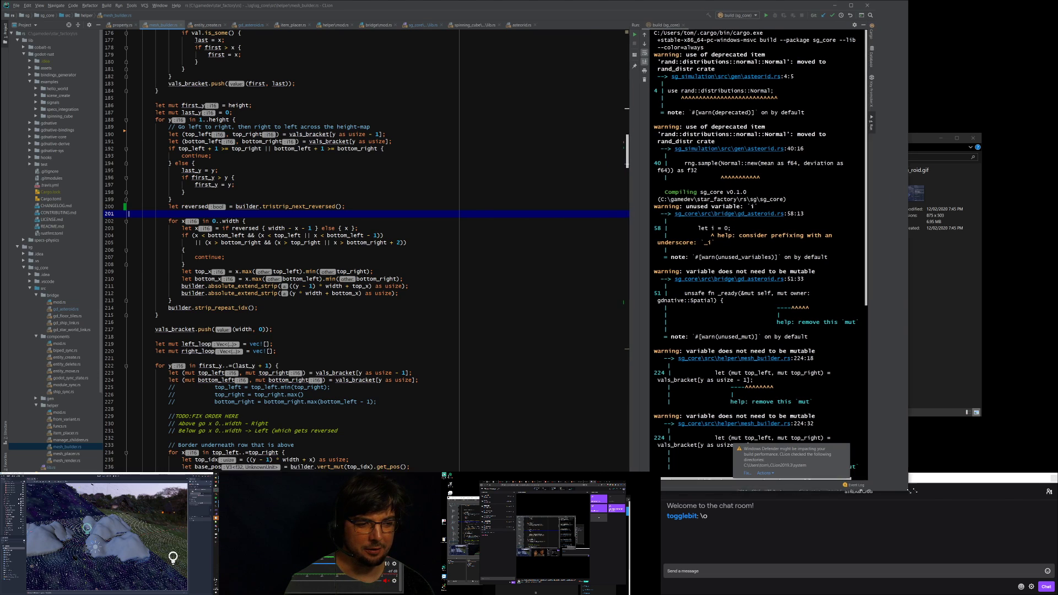
Step: Send the greeting "o/" in the stream chat
{"action": "left_click", "coordinate": [727, 567]}
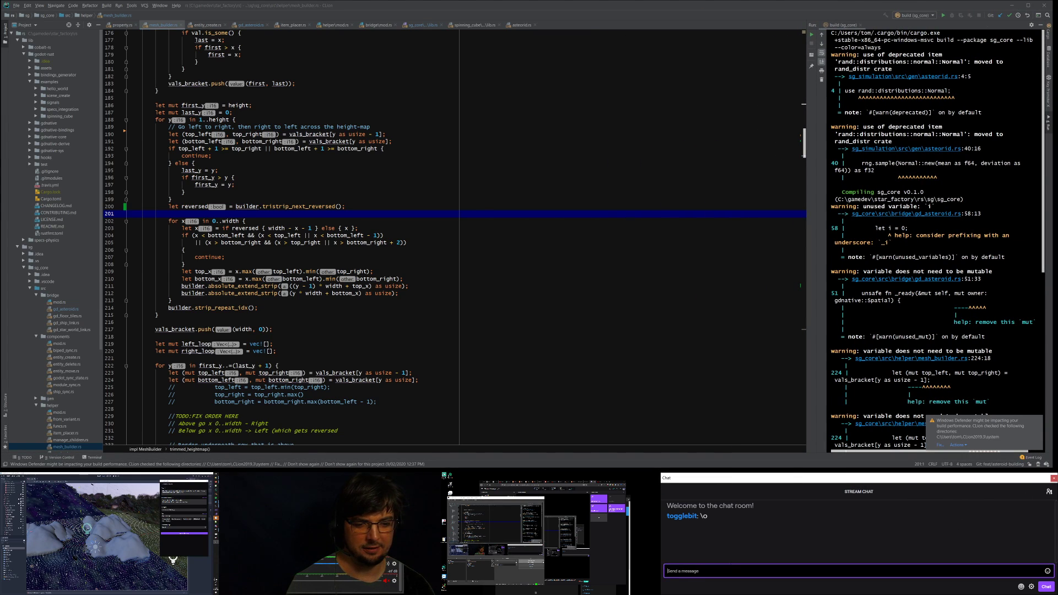
{"action": "type", "text": "d"}
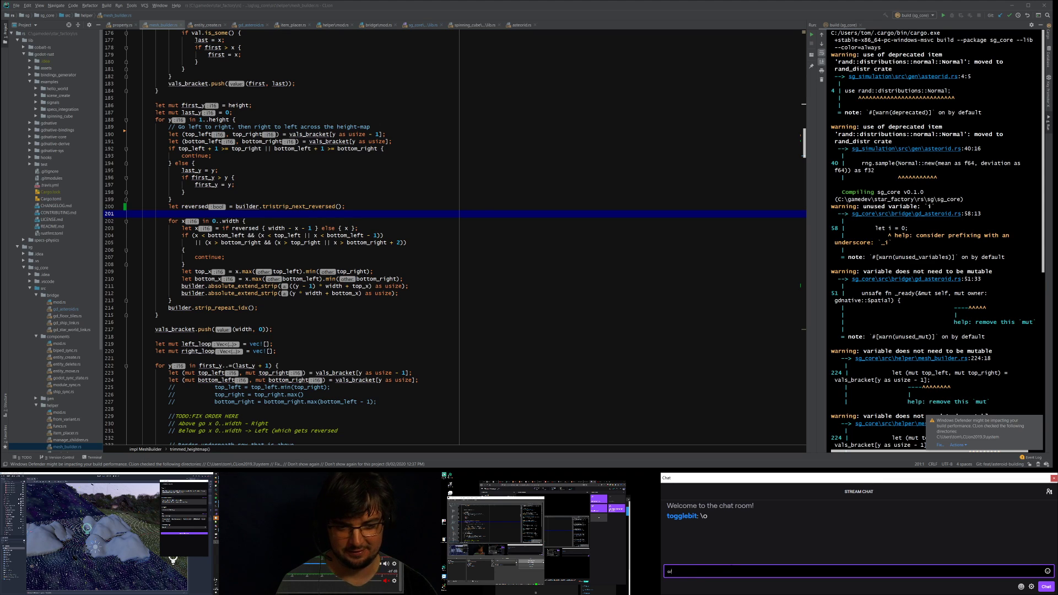
{"action": "key", "text": "Return"}
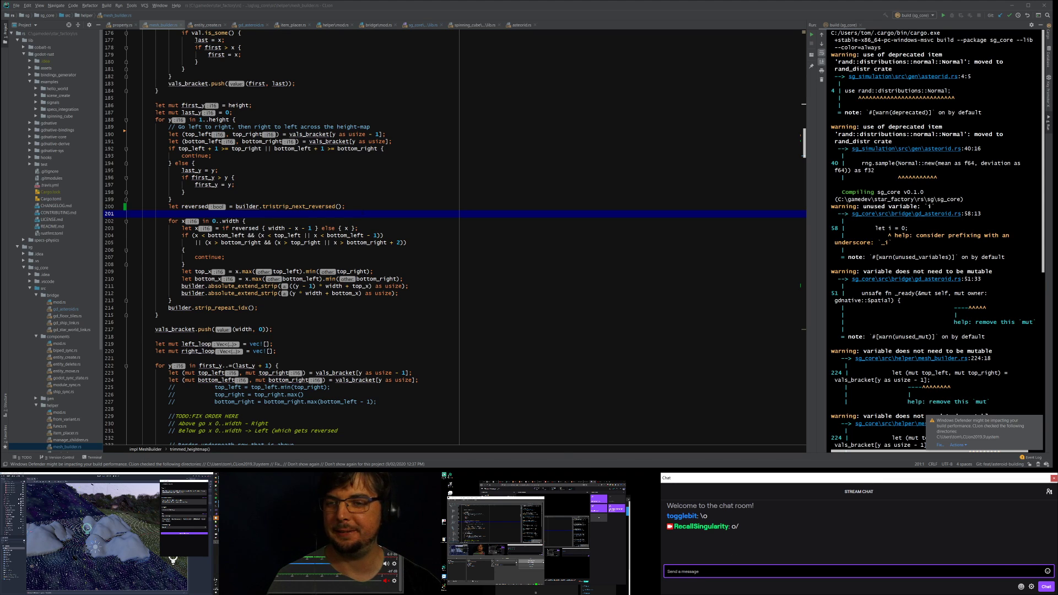
Step: Review the trimmed_heightmap function in mesh_builder.rs, tracing the uses of vals_bracket and the triangle strip loop
{"action": "key", "text": "alt+Tab"}
{"action": "scroll", "coordinate": [297, 237], "scroll_direction": "up", "scroll_amount": 4}
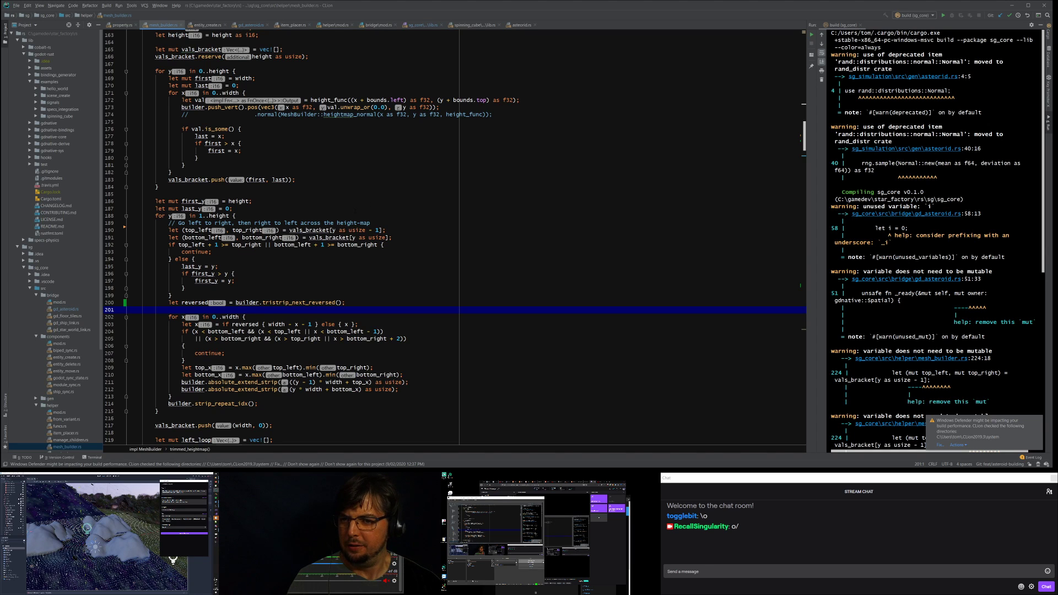
{"action": "scroll", "coordinate": [298, 237], "scroll_direction": "up", "scroll_amount": 7}
{"action": "double_click", "coordinate": [193, 154]}
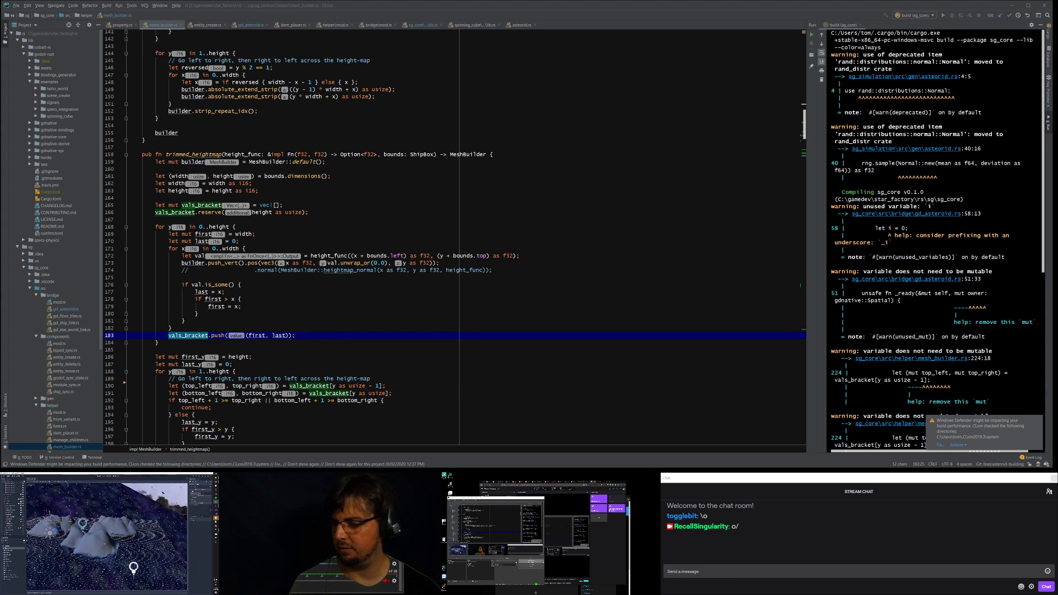
{"action": "scroll", "coordinate": [452, 237], "scroll_direction": "down", "scroll_amount": 3}
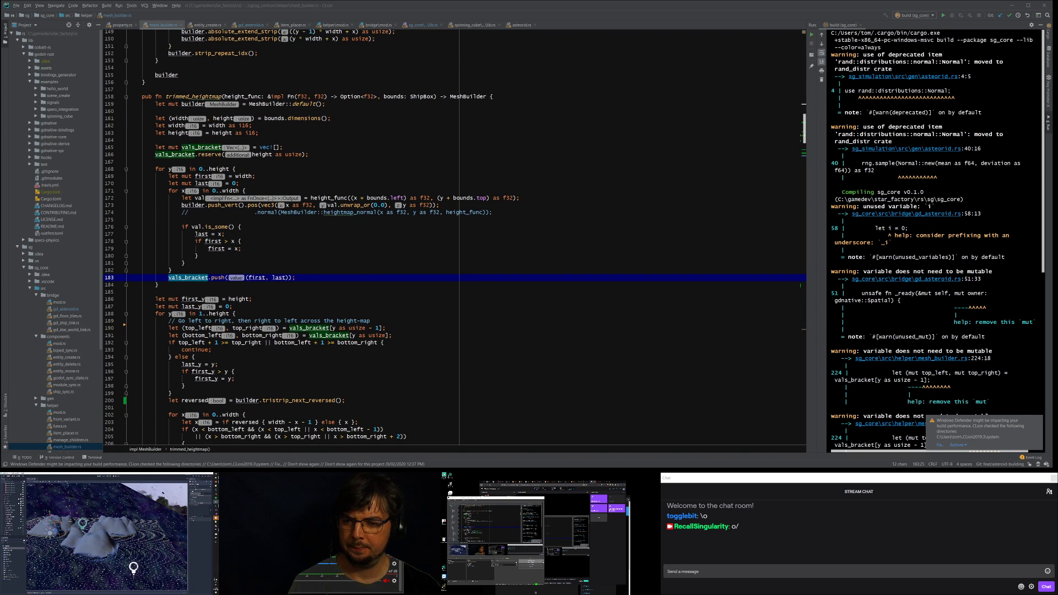
{"action": "scroll", "coordinate": [452, 237], "scroll_direction": "down", "scroll_amount": 7}
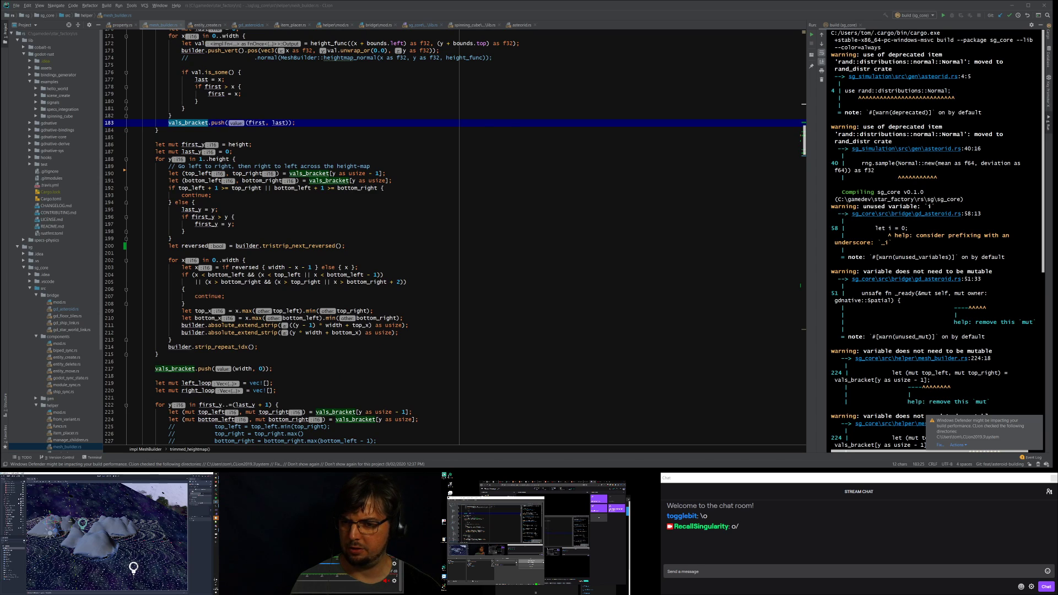
{"action": "left_click", "coordinate": [195, 245]}
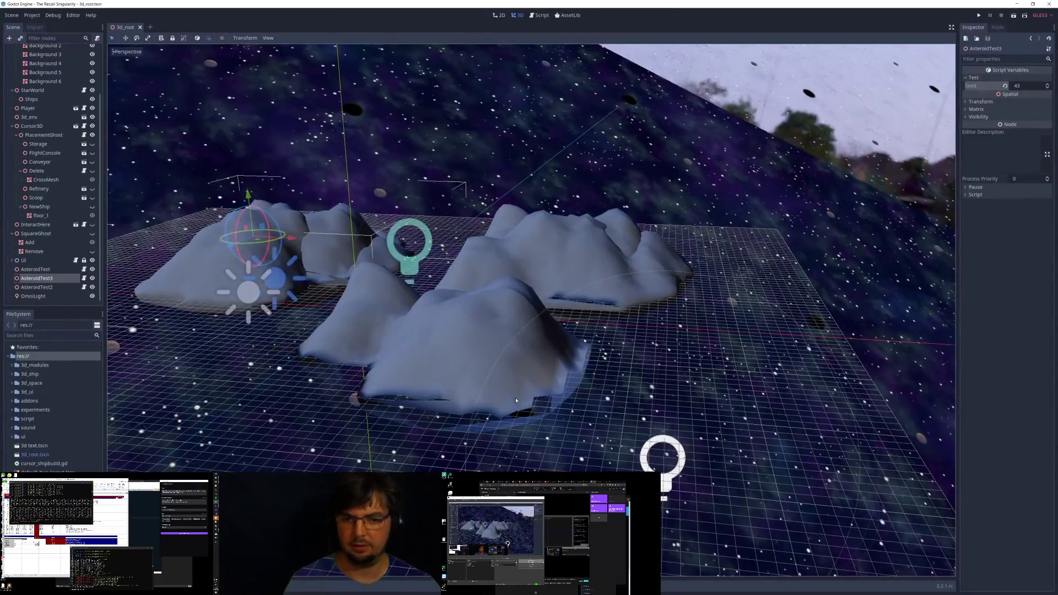
Step: In the Godot editor, inspect the asteroid meshes' lower edges up close in the 3D viewport
{"action": "middle_click_drag", "start_coordinate": [516, 400], "coordinate": [311, 332]}
{"action": "scroll", "coordinate": [479, 393], "scroll_direction": "up", "scroll_amount": 8}
{"action": "scroll", "coordinate": [372, 381], "scroll_direction": "down", "scroll_amount": 9}
{"action": "scroll", "coordinate": [535, 303], "scroll_direction": "up", "scroll_amount": 8}
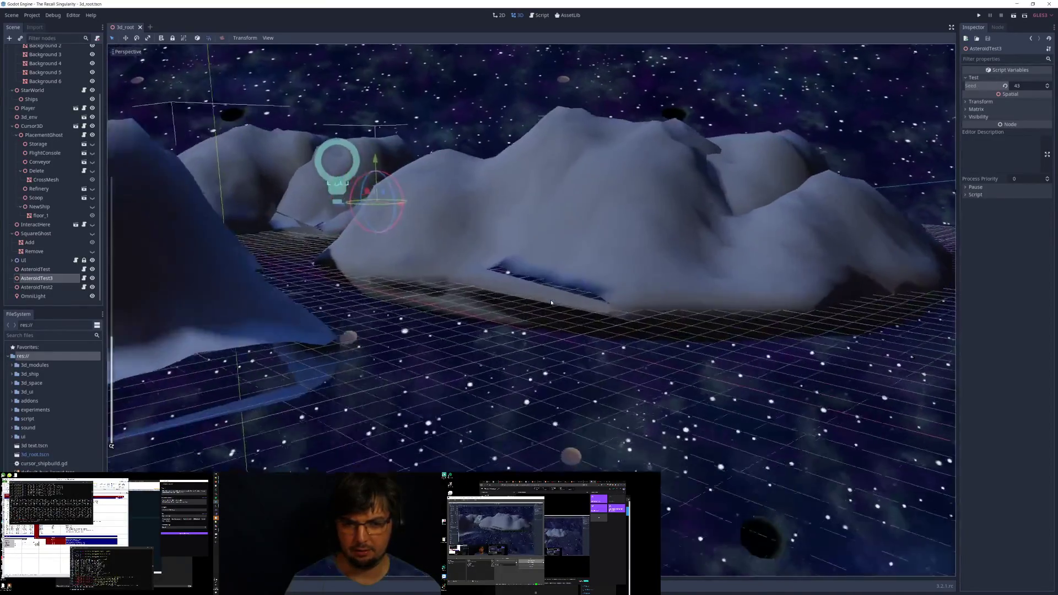
Step: Examine the gap at the base of AsteroidTest3 up close, then switch back to mesh_builder.rs in CLion
{"action": "scroll", "coordinate": [650, 215], "scroll_direction": "down", "scroll_amount": 7}
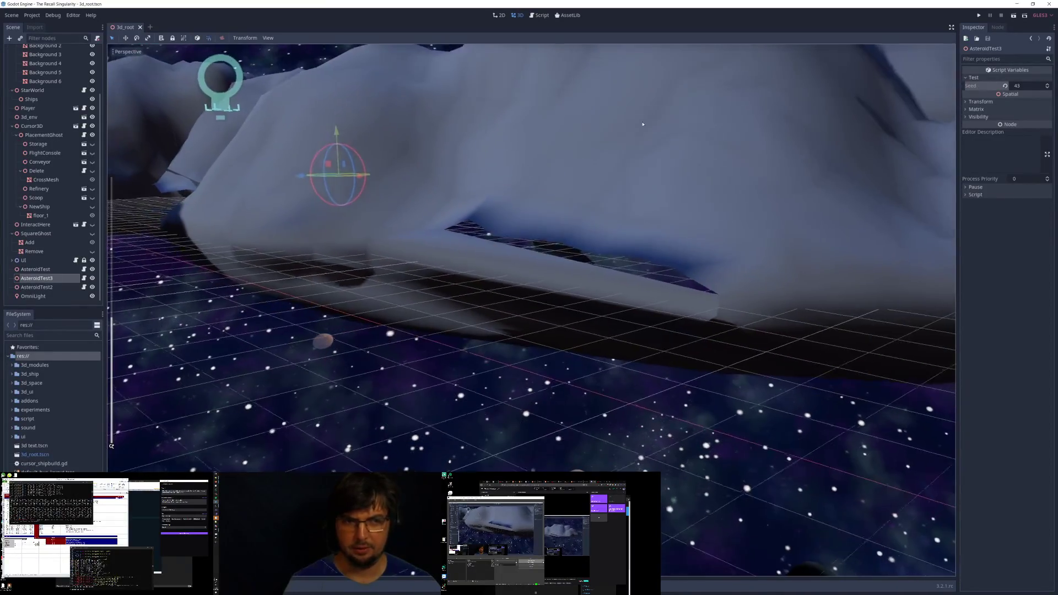
{"action": "left_click_drag", "start_coordinate": [648, 3], "coordinate": [0, 182]}
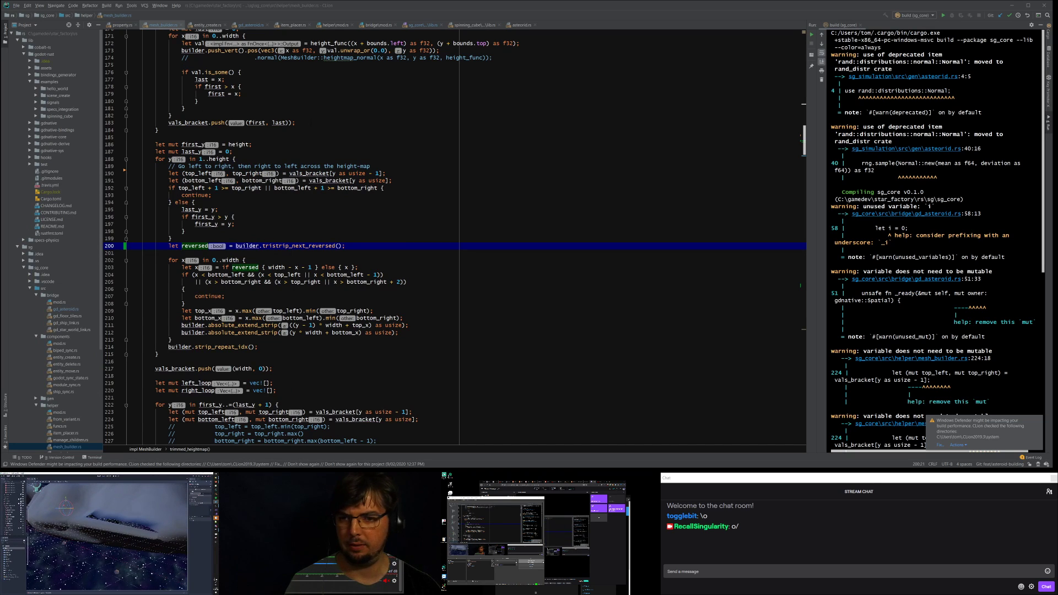
Step: Copy the line `let reversed = builder.tristrip_next_reversed();` from the strip loop in trimmed_heightmap
{"action": "scroll", "coordinate": [452, 237], "scroll_direction": "down", "scroll_amount": 2}
{"action": "left_click", "coordinate": [130, 214]}
{"action": "left_click", "coordinate": [325, 207]}
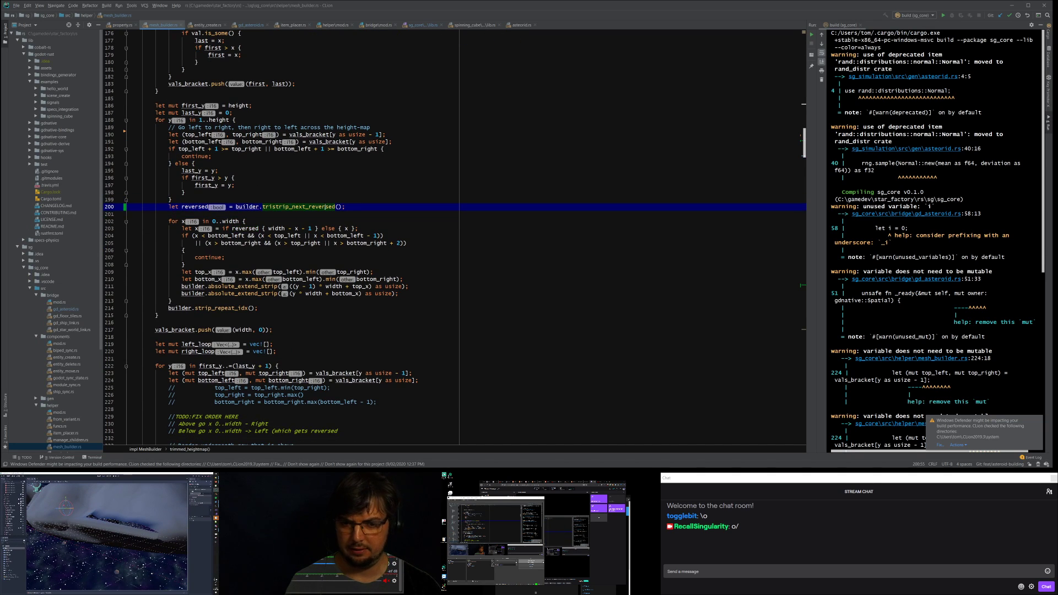
{"action": "key", "text": "Home"}
{"action": "key", "text": "Home"}
{"action": "key", "text": "shift+Down"}
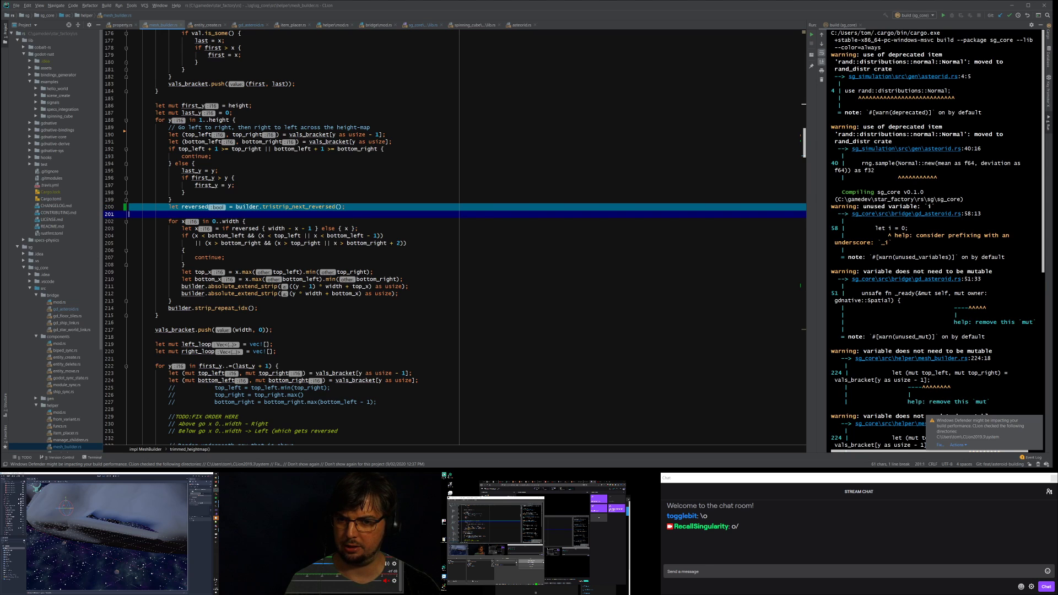
{"action": "key", "text": "ctrl+c"}
Step: Trace the uses of `reversed` in the strip loop and search the file for "reverse", stepping through the matches
{"action": "scroll", "coordinate": [455, 237], "scroll_direction": "down", "scroll_amount": 4}
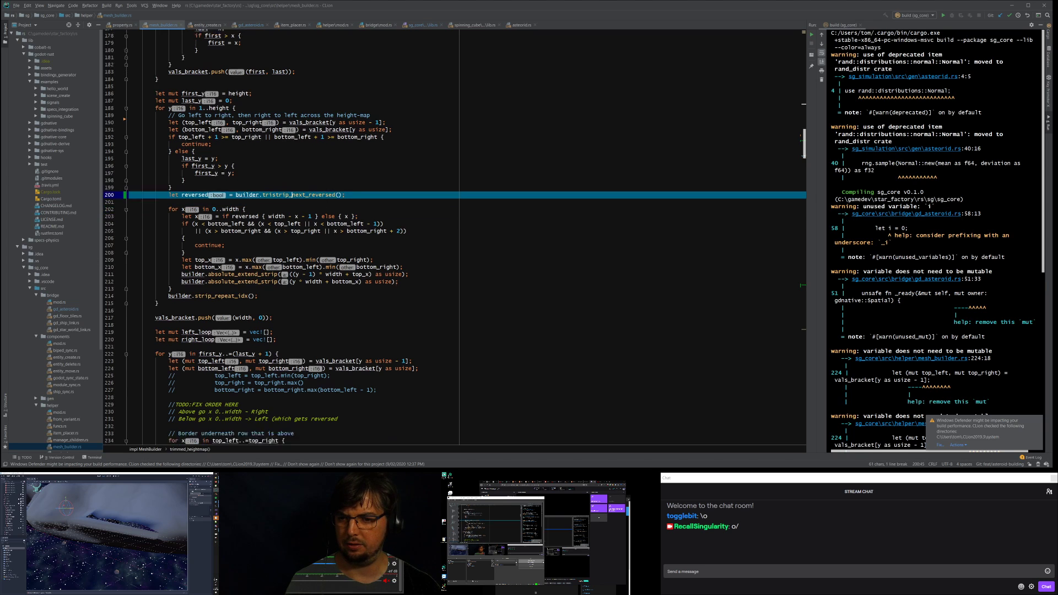
{"action": "left_click", "coordinate": [272, 253]}
{"action": "double_click", "coordinate": [195, 131]}
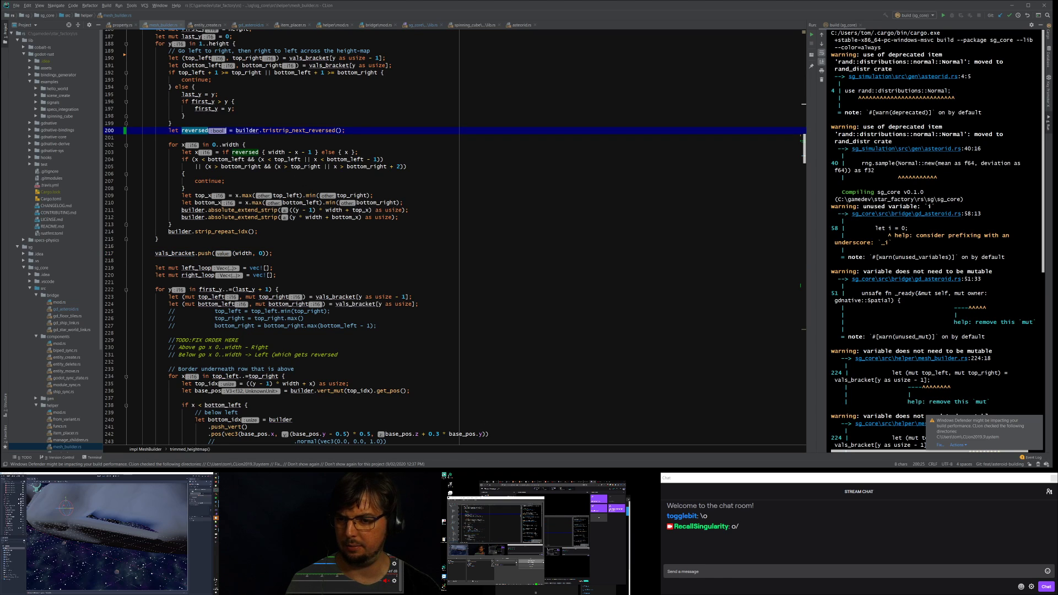
{"action": "left_click", "coordinate": [242, 152]}
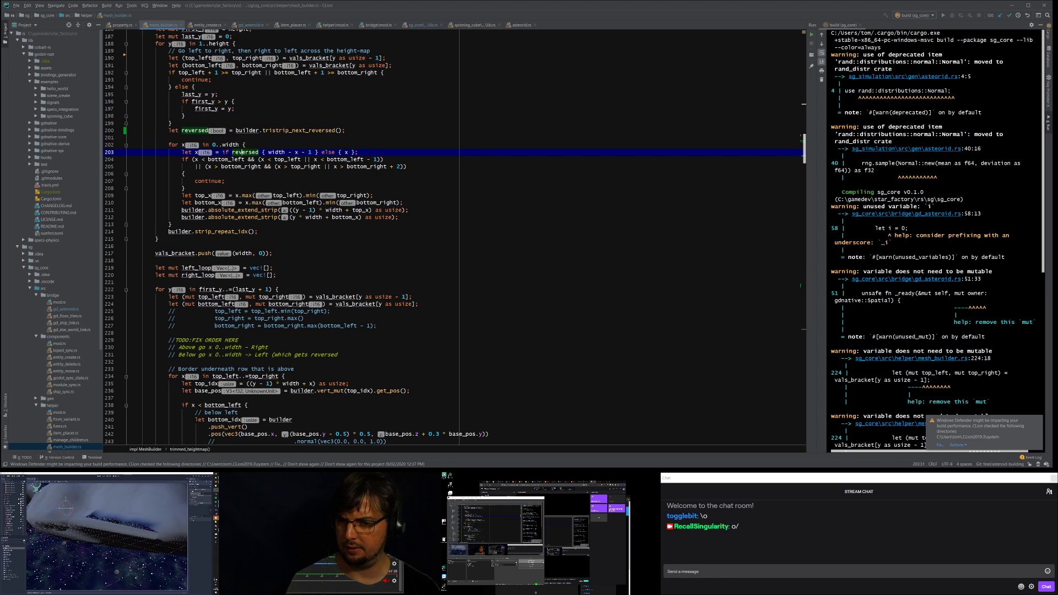
{"action": "key", "text": "ctrl+f"}
{"action": "type", "text": "reverse"}
{"action": "key", "text": "Return"}
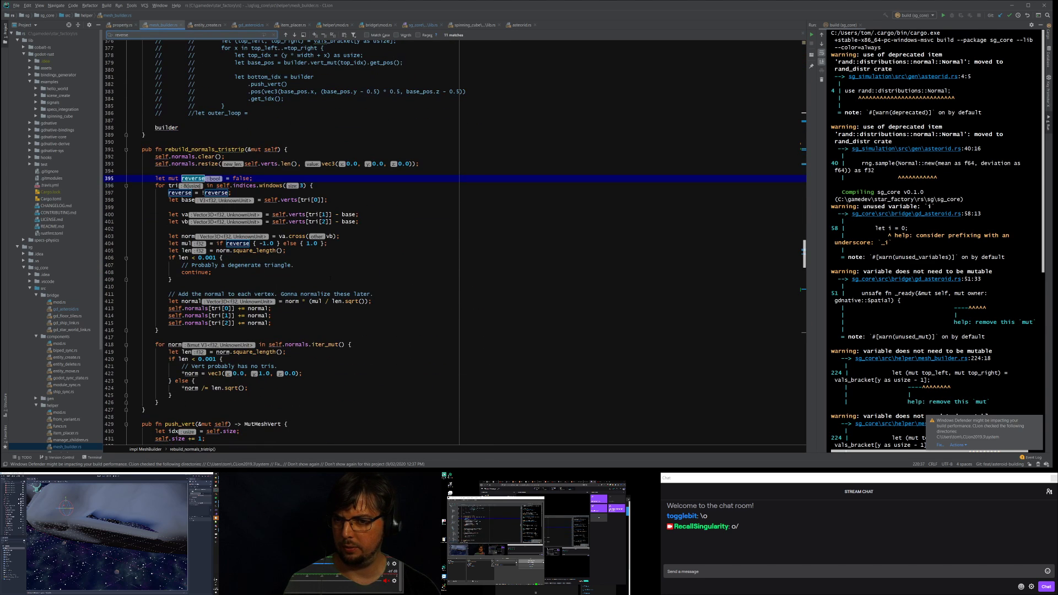
{"action": "key", "text": "Return"}
{"action": "key", "text": "Return"}
{"action": "key", "text": "Return"}
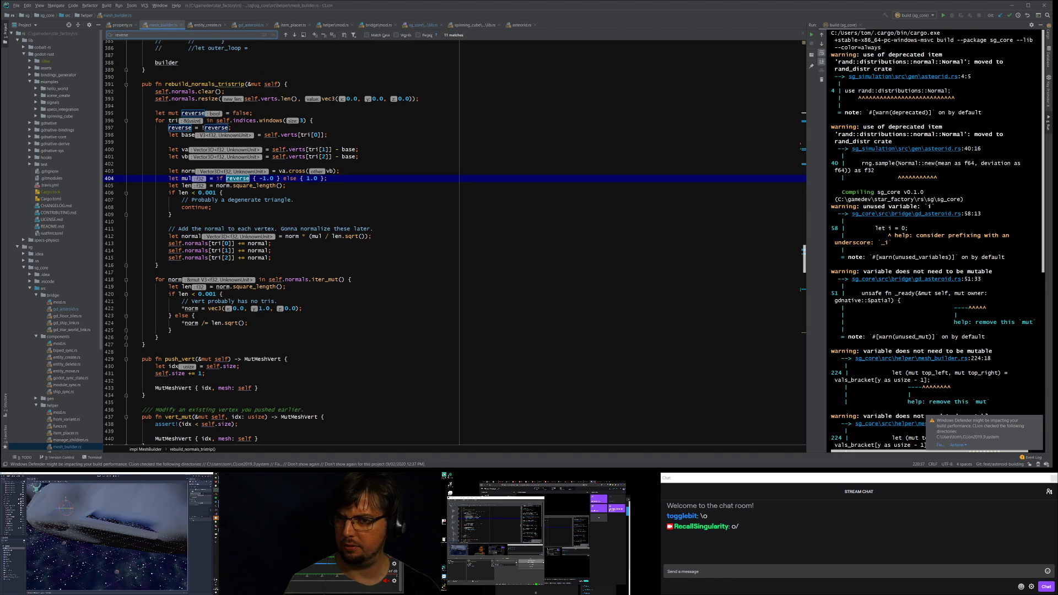
{"action": "left_click", "coordinate": [235, 120]}
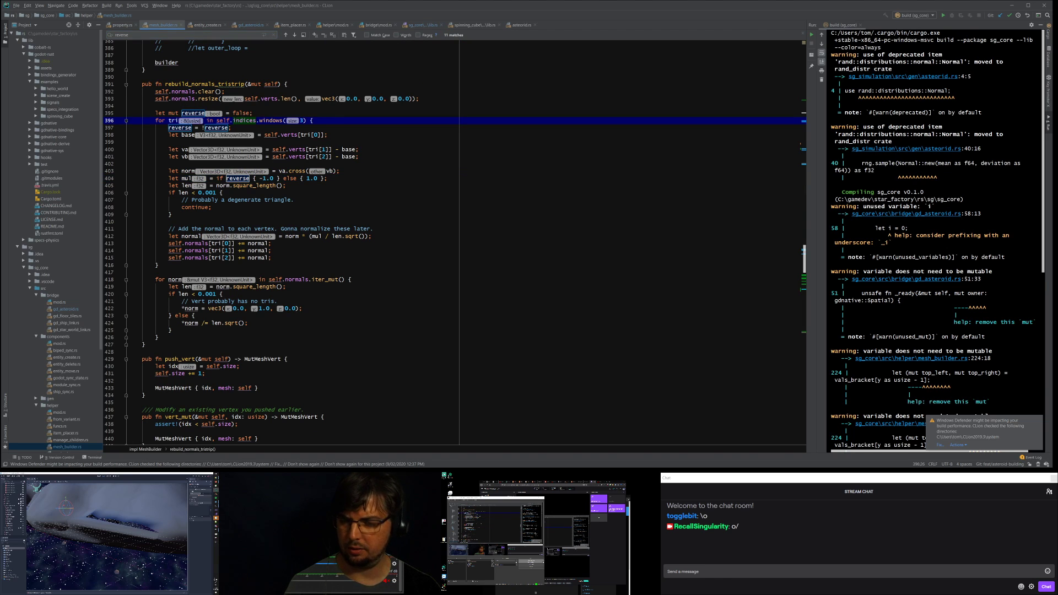
{"action": "key", "text": "F3"}
{"action": "key", "text": "F3"}
{"action": "key", "text": "F3"}
{"action": "key", "text": "F3"}
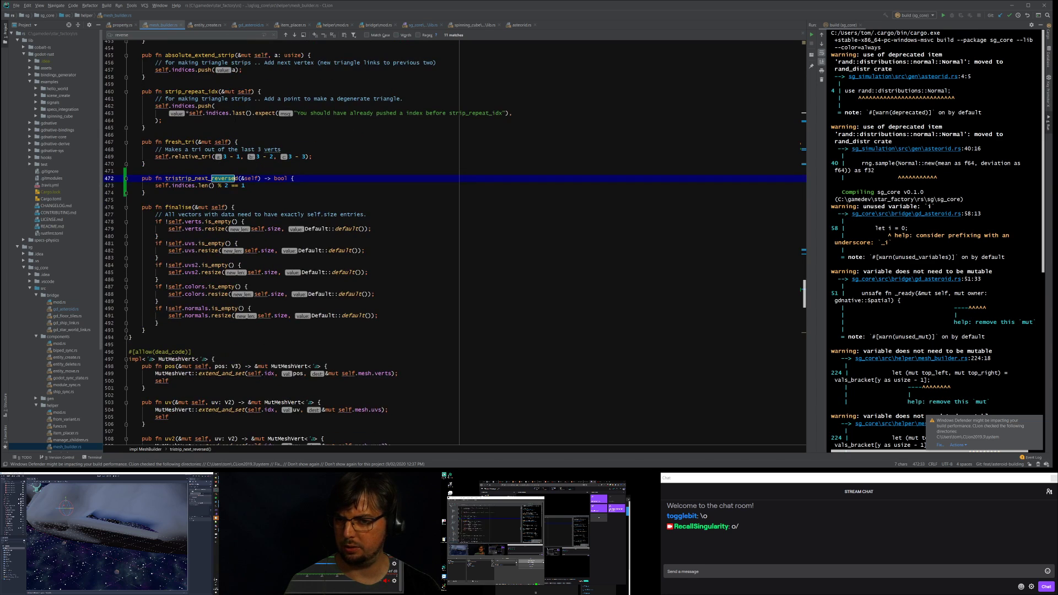
{"action": "key", "text": "F3"}
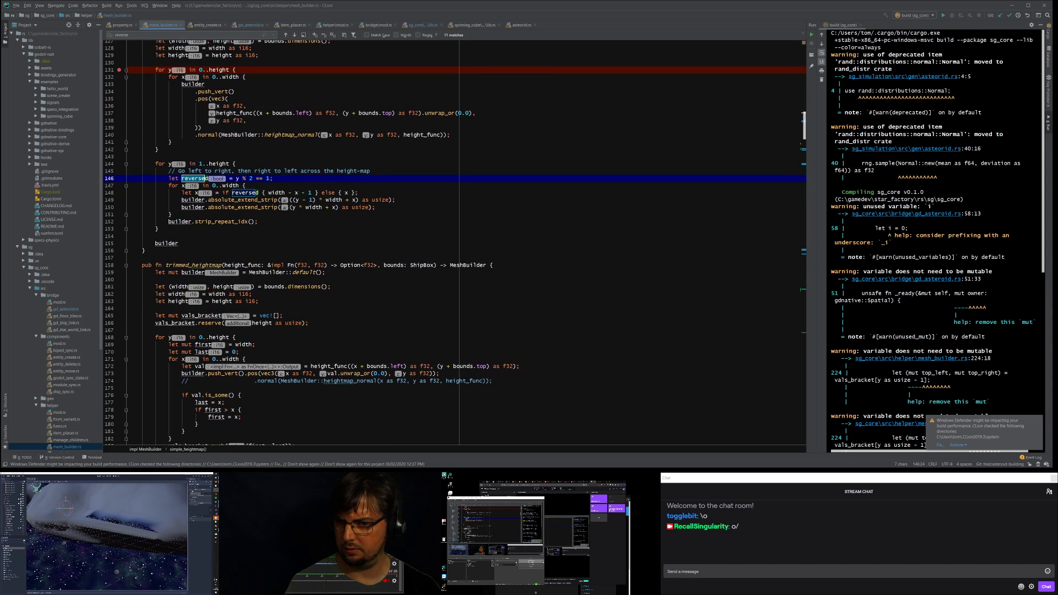
Step: Review trimmed_heightmap from the strip loop through the border loops to the code that joins left_loop and right_loop
{"action": "scroll", "coordinate": [455, 243], "scroll_direction": "down", "scroll_amount": 15}
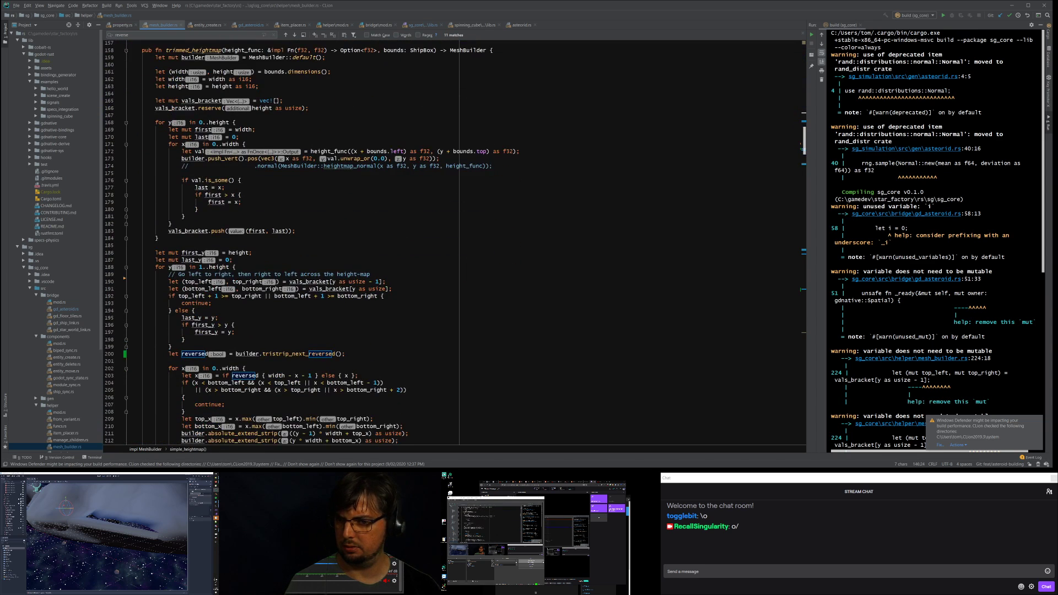
{"action": "scroll", "coordinate": [455, 243], "scroll_direction": "down", "scroll_amount": 10}
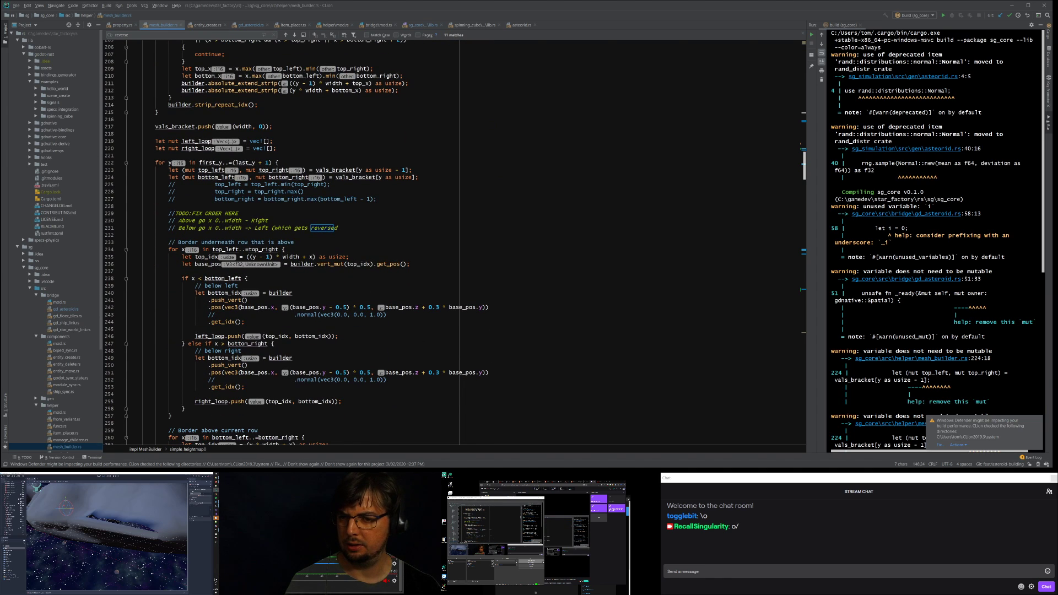
{"action": "scroll", "coordinate": [455, 243], "scroll_direction": "down", "scroll_amount": 4}
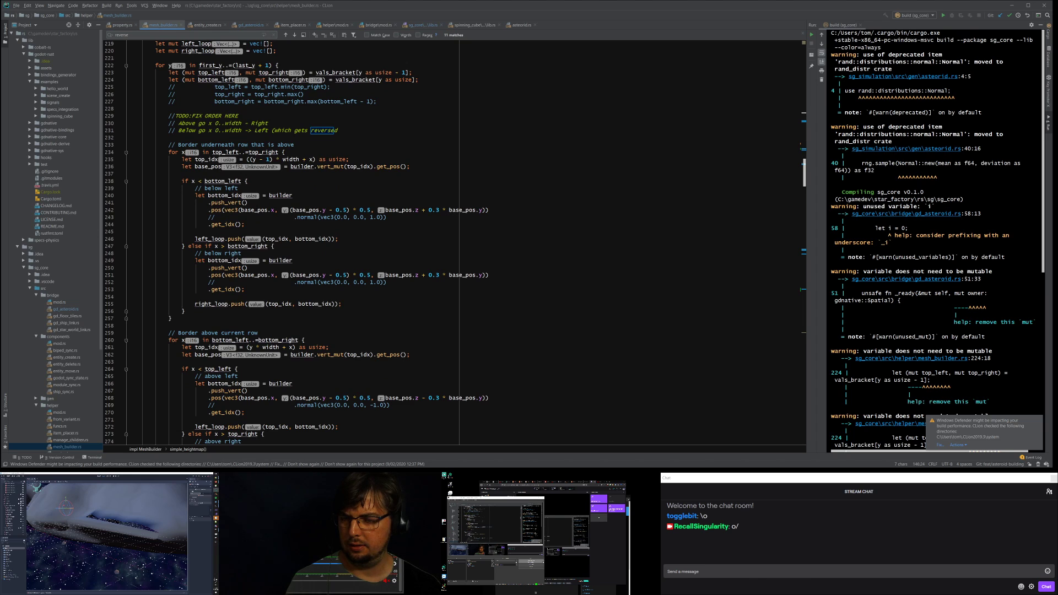
{"action": "scroll", "coordinate": [455, 242], "scroll_direction": "up", "scroll_amount": 4}
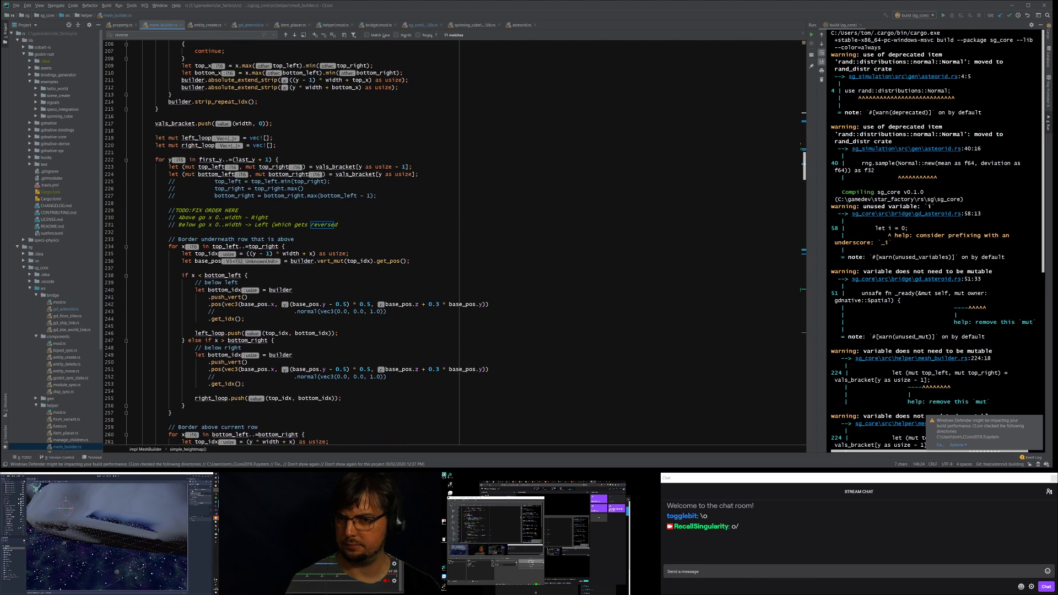
{"action": "left_click", "coordinate": [174, 123]}
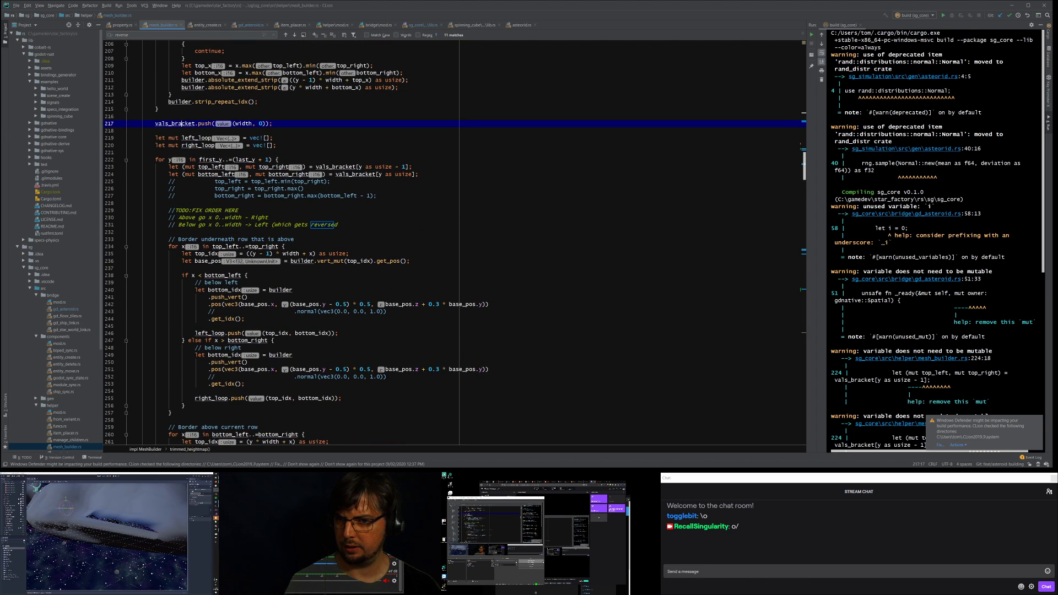
{"action": "left_click", "coordinate": [209, 160]}
{"action": "scroll", "coordinate": [209, 160], "scroll_direction": "up", "scroll_amount": 1}
{"action": "scroll", "coordinate": [209, 160], "scroll_direction": "up", "scroll_amount": 5}
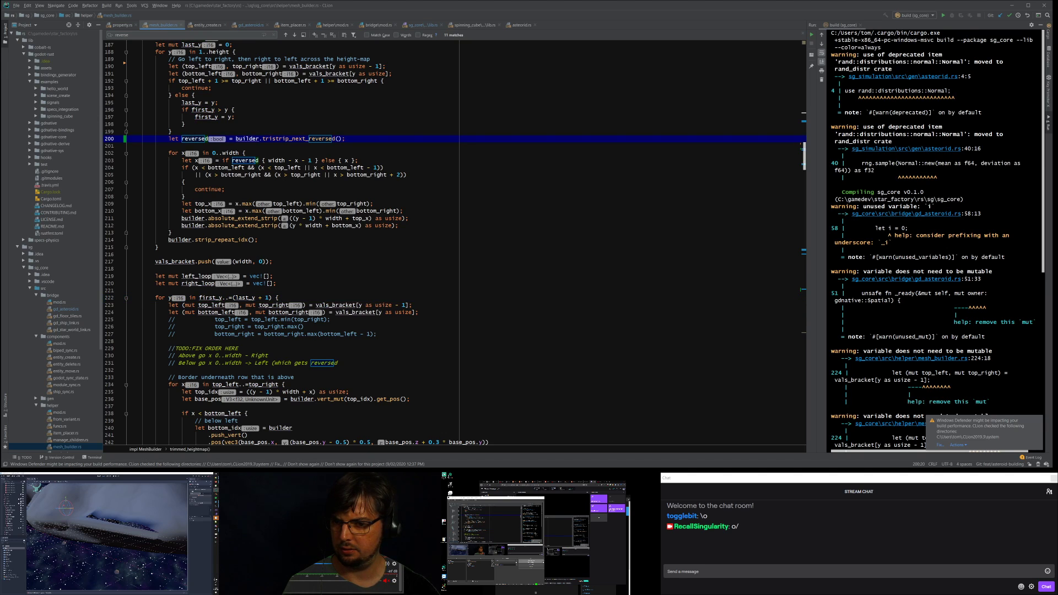
{"action": "left_click", "coordinate": [241, 219]}
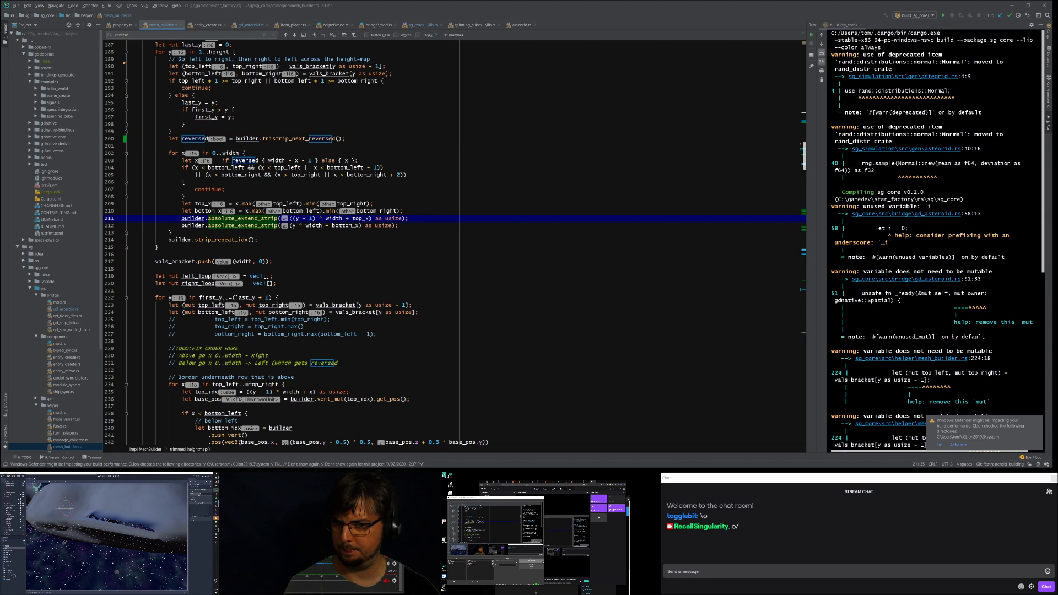
{"action": "left_click", "coordinate": [204, 276]}
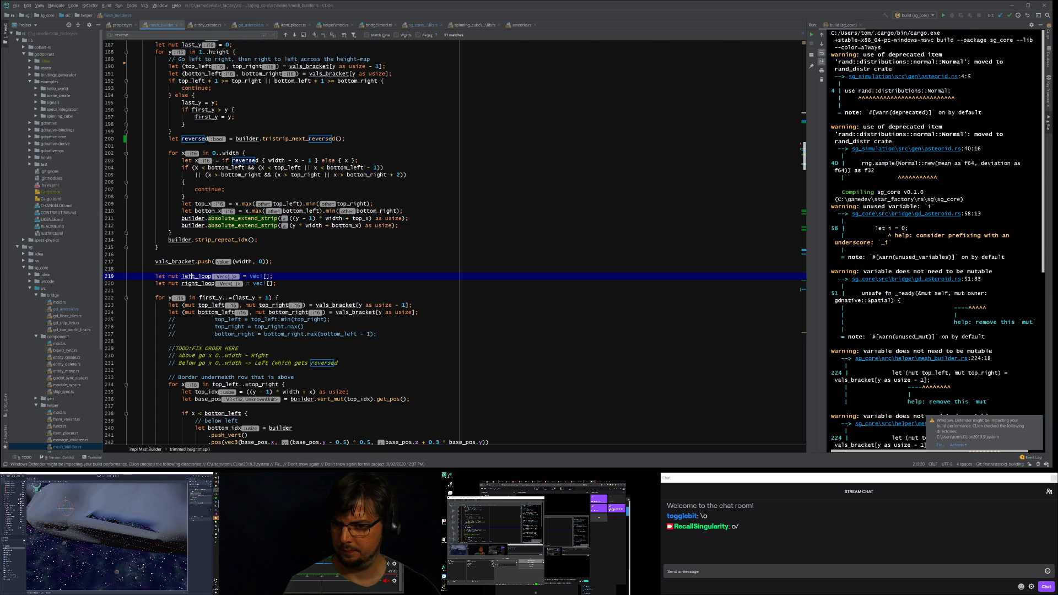
{"action": "scroll", "coordinate": [386, 243], "scroll_direction": "down", "scroll_amount": 4}
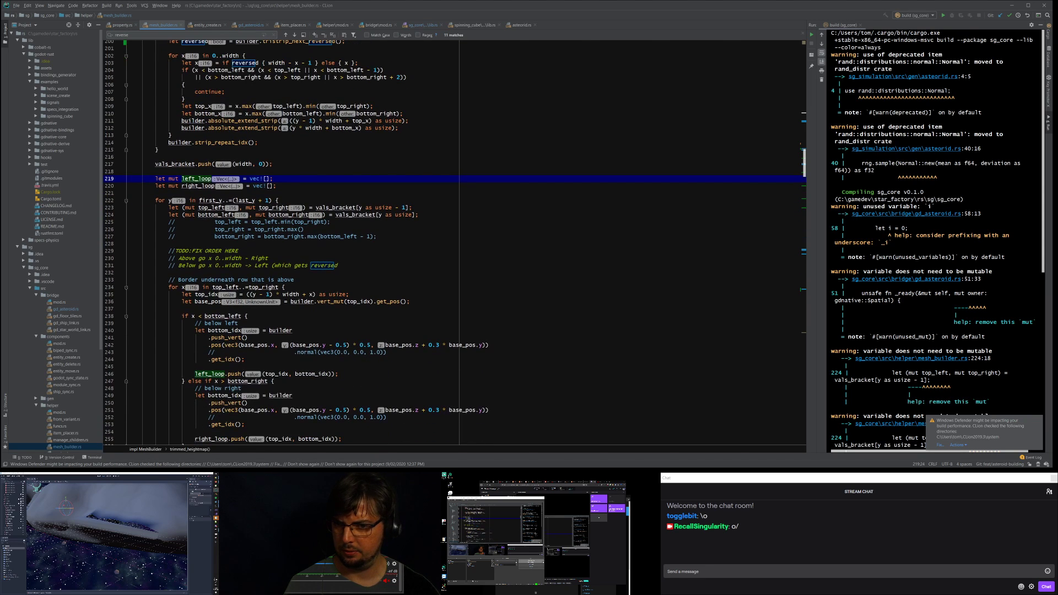
{"action": "left_click", "coordinate": [212, 201]}
{"action": "scroll", "coordinate": [213, 200], "scroll_direction": "down", "scroll_amount": 5}
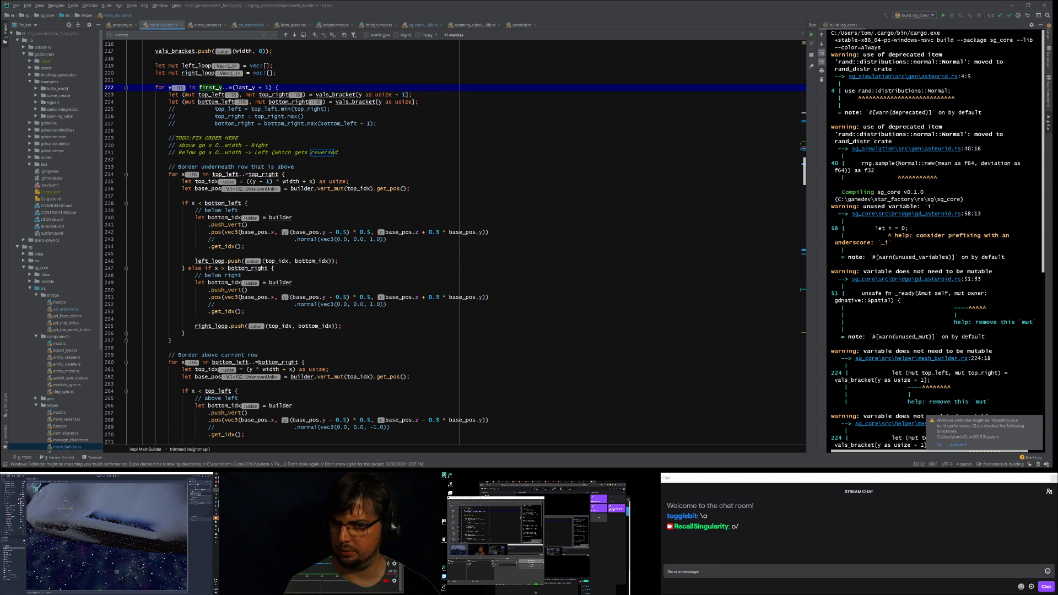
{"action": "scroll", "coordinate": [386, 243], "scroll_direction": "down", "scroll_amount": 12}
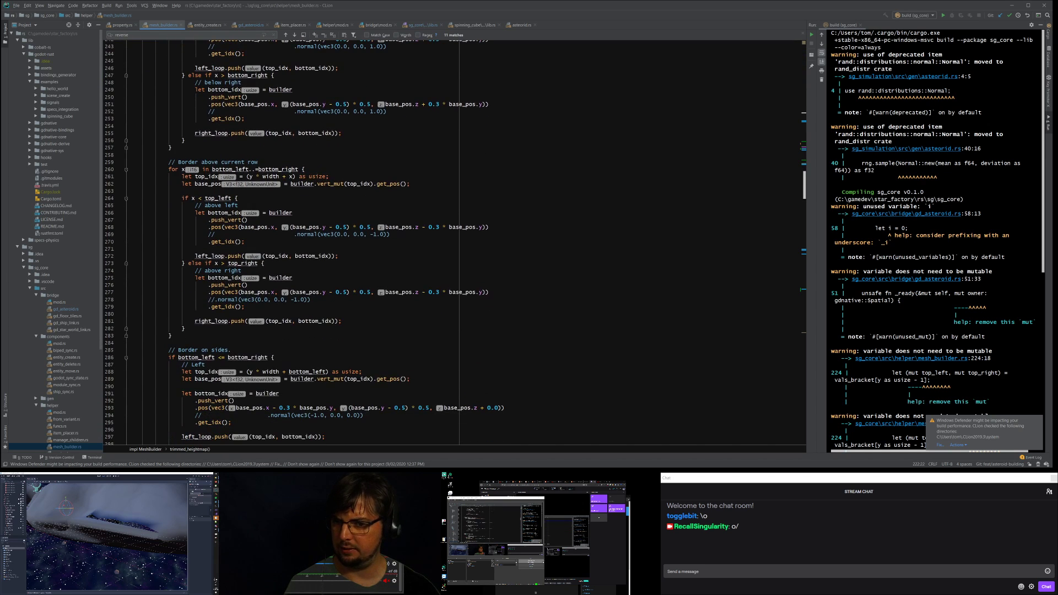
{"action": "scroll", "coordinate": [385, 242], "scroll_direction": "down", "scroll_amount": 4}
{"action": "scroll", "coordinate": [386, 243], "scroll_direction": "down", "scroll_amount": 13}
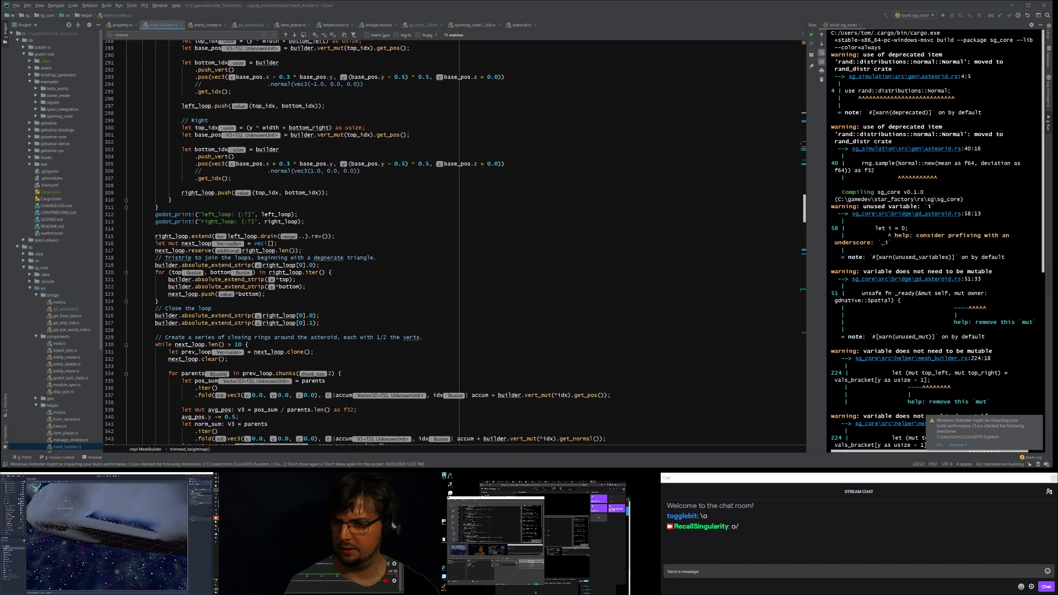
{"action": "left_click_drag", "start_coordinate": [251, 190], "coordinate": [248, 190]}
Step: Paste `let reversed = builder.tristrip_next_reversed();` below the "Tristrip to join the loops" comment, before the first right_loop strip call
{"action": "left_click", "coordinate": [287, 170]}
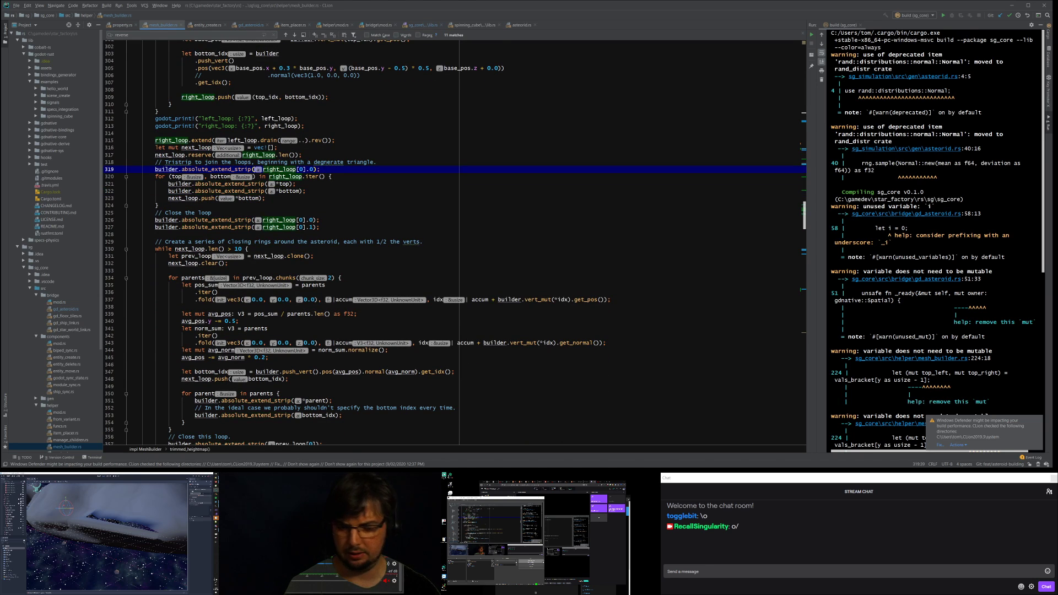
{"action": "key", "text": "Home"}
{"action": "key", "text": "Home"}
{"action": "key", "text": "Return"}
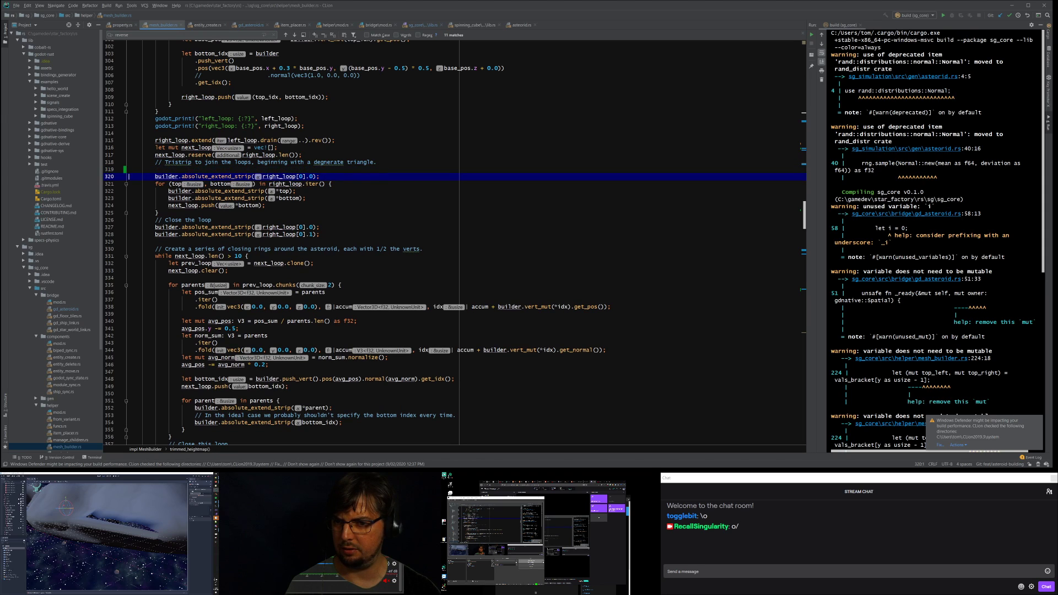
{"action": "key", "text": "Up"}
{"action": "type", "text": "let reversed = builder.tristrip_next_reversed();"}
{"action": "key", "text": "Up"}
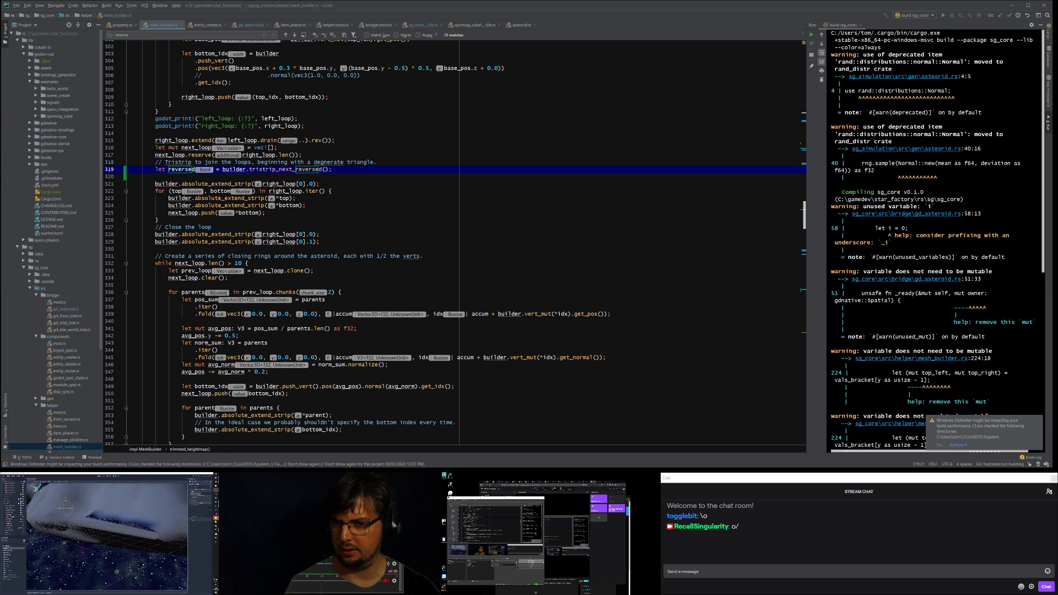
Step: Turn the pasted declaration into an if block with the condition `builder.tristrip_next_reversed()`
{"action": "key", "text": "shift+Right"}
{"action": "key", "text": "shift+Right"}
{"action": "key", "text": "shift+Right"}
{"action": "key", "text": "shift+Right"}
{"action": "key", "text": "shift+Right"}
{"action": "key", "text": "shift+Right"}
{"action": "key", "text": "shift+Right"}
{"action": "key", "text": "shift+Right"}
{"action": "key", "text": "shift+Right"}
{"action": "key", "text": "shift+Right"}
{"action": "key", "text": "shift+Right"}
{"action": "key", "text": "shift+Right"}
{"action": "key", "text": "shift+Right"}
{"action": "key", "text": "shift+Right"}
{"action": "key", "text": "shift+Right"}
{"action": "key", "text": "shift+Right"}
{"action": "key", "text": "shift+Right"}
{"action": "key", "text": "shift+Left"}
{"action": "key", "text": "shift+Left"}
{"action": "key", "text": "shift+Left"}
{"action": "key", "text": "shift+Left"}
{"action": "type", "text": "if"}
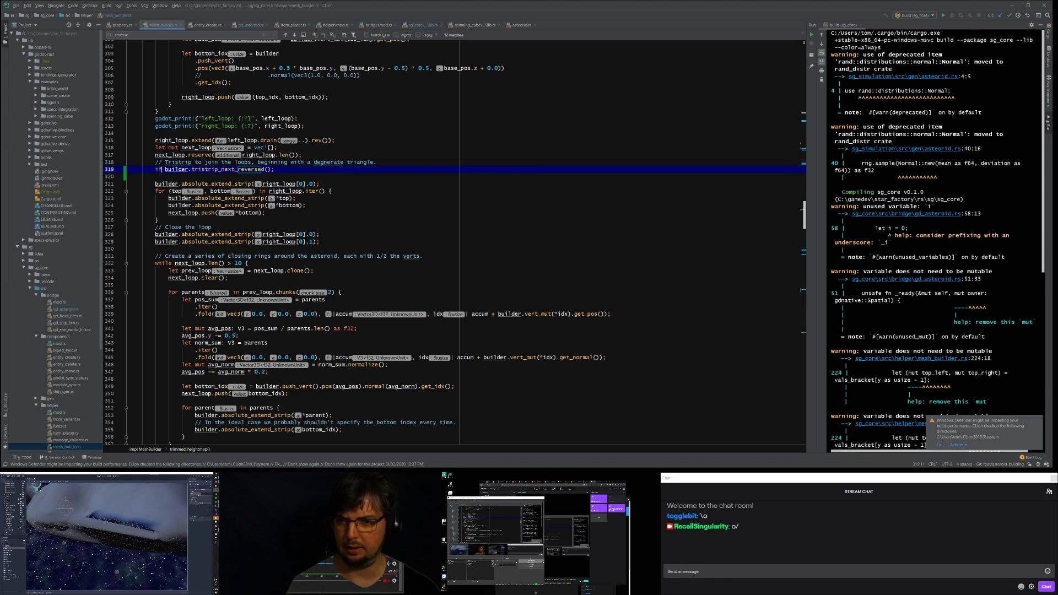
{"action": "key", "text": "BackSpace"}
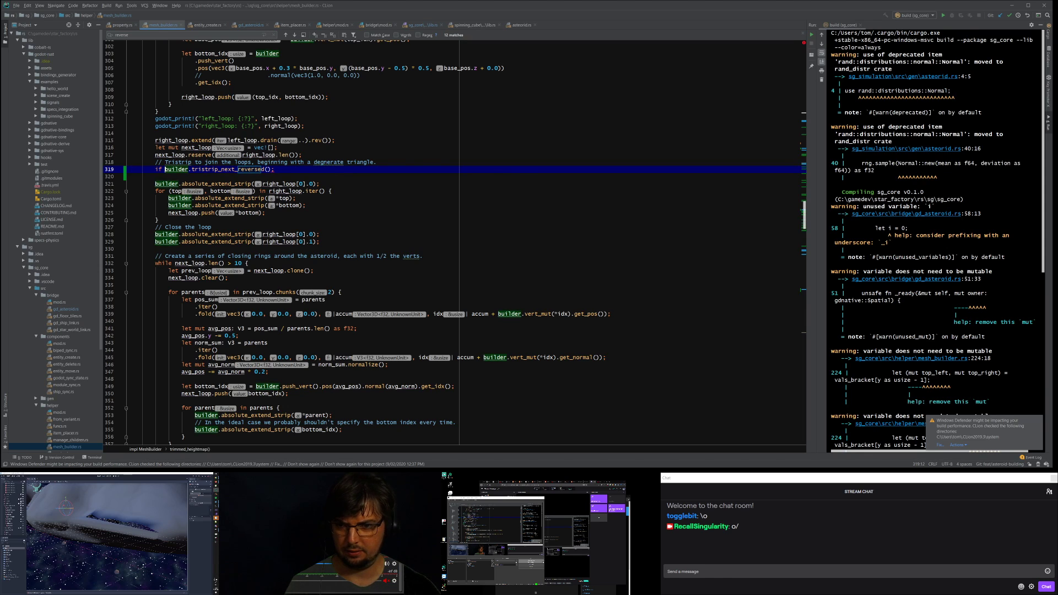
{"action": "key", "text": "End"}
{"action": "key", "text": "BackSpace"}
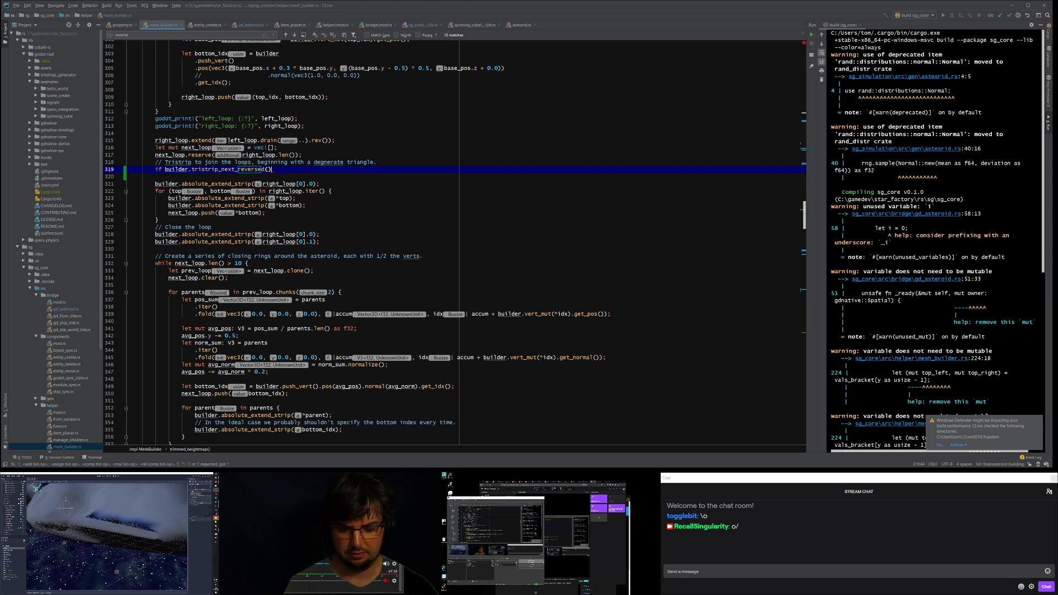
{"action": "key", "text": "Return"}
Step: Put `builder.absolute_extend_strip(right_loop[0].0);` both inside the if block and directly above it, removing the original call below
{"action": "key", "text": "Down"}
{"action": "key", "text": "Down"}
{"action": "key", "text": "Down"}
{"action": "key", "text": "ctrl+c"}
{"action": "key", "text": "Up"}
{"action": "key", "text": "Up"}
{"action": "key", "text": "Up"}
{"action": "key", "text": "ctrl+v"}
{"action": "key", "text": "ctrl+y"}
{"action": "key", "text": "Down"}
{"action": "key", "text": "Down"}
{"action": "key", "text": "ctrl+y"}
{"action": "key", "text": "Up"}
{"action": "key", "text": "Up"}
{"action": "key", "text": "Up"}
{"action": "key", "text": "Up"}
{"action": "key", "text": "ctrl+v"}
{"action": "key", "text": "Return"}
{"action": "key", "text": "Up"}
{"action": "key", "text": "Up"}
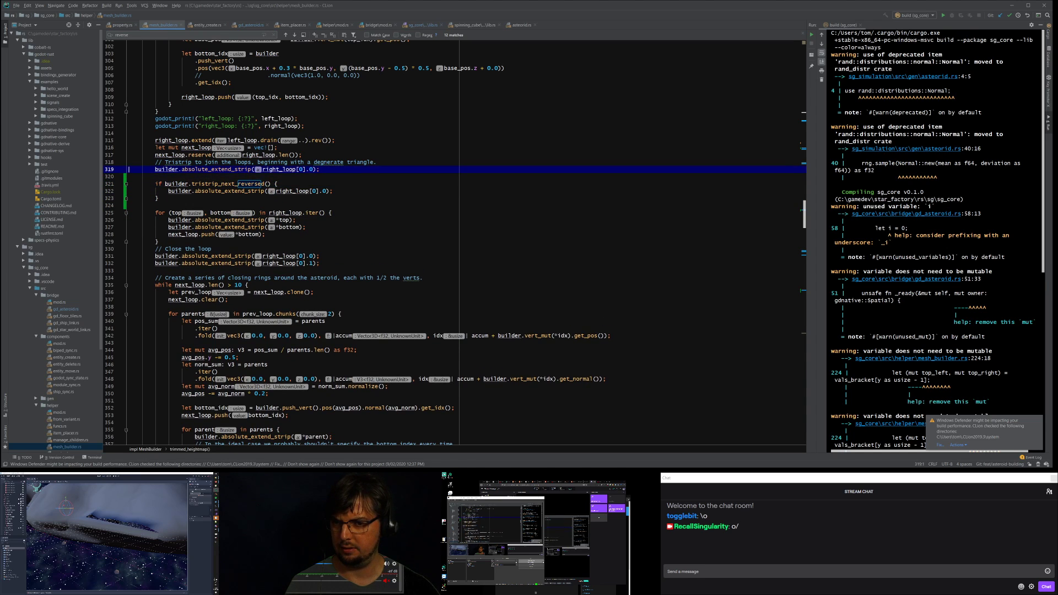
Step: Add a blank line before the "Tristrip to join the loops" comment and remove the one above the if block
{"action": "key", "text": "Down"}
{"action": "key", "text": "Up"}
{"action": "key", "text": "Up"}
{"action": "key", "text": "Return"}
{"action": "key", "text": "Down"}
{"action": "key", "text": "Down"}
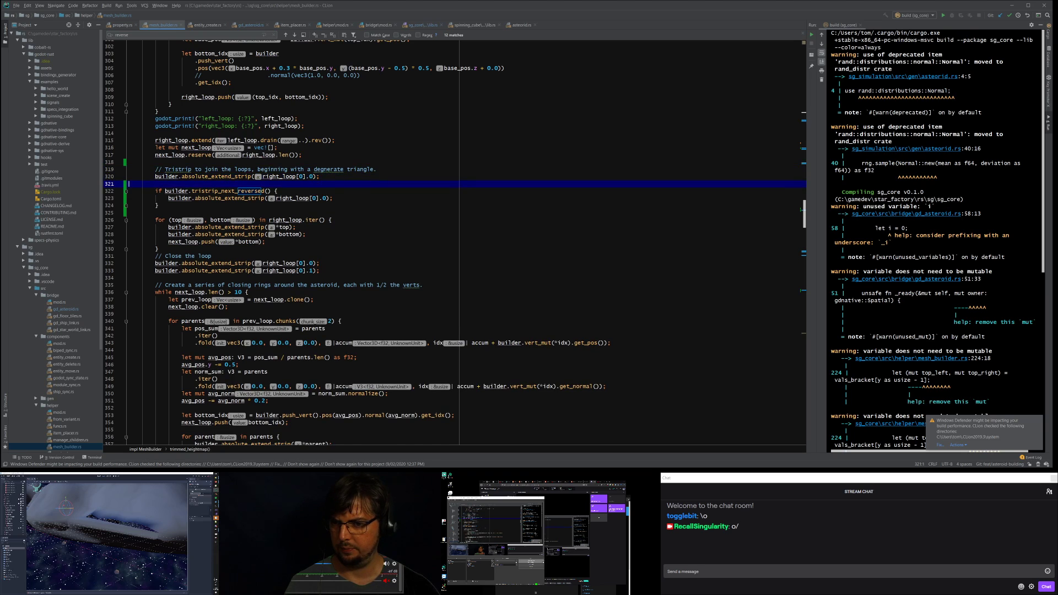
{"action": "key", "text": "BackSpace"}
Step: Remove the blank line above the if block and the `right_loop[0].0` argument from the `absolute_extend_strip` call inside it
{"action": "key", "text": "Down"}
{"action": "key", "text": "Down"}
{"action": "key", "text": "Right"}
{"action": "key", "text": "Right"}
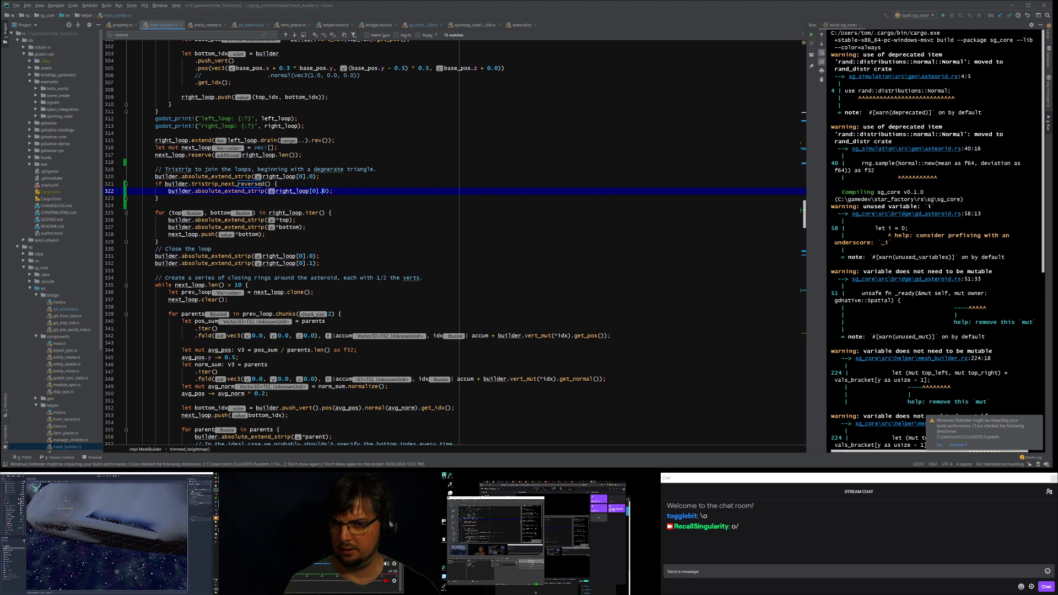
{"action": "key", "text": "BackSpace"}
{"action": "key", "text": "BackSpace"}
{"action": "key", "text": "BackSpace"}
{"action": "key", "text": "BackSpace"}
{"action": "key", "text": "BackSpace"}
{"action": "key", "text": "BackSpace"}
{"action": "key", "text": "BackSpace"}
{"action": "key", "text": "BackSpace"}
{"action": "key", "text": "BackSpace"}
{"action": "key", "text": "BackSpace"}
{"action": "key", "text": "BackSpace"}
{"action": "key", "text": "BackSpace"}
{"action": "key", "text": "BackSpace"}
{"action": "key", "text": "BackSpace"}
{"action": "key", "text": "BackSpace"}
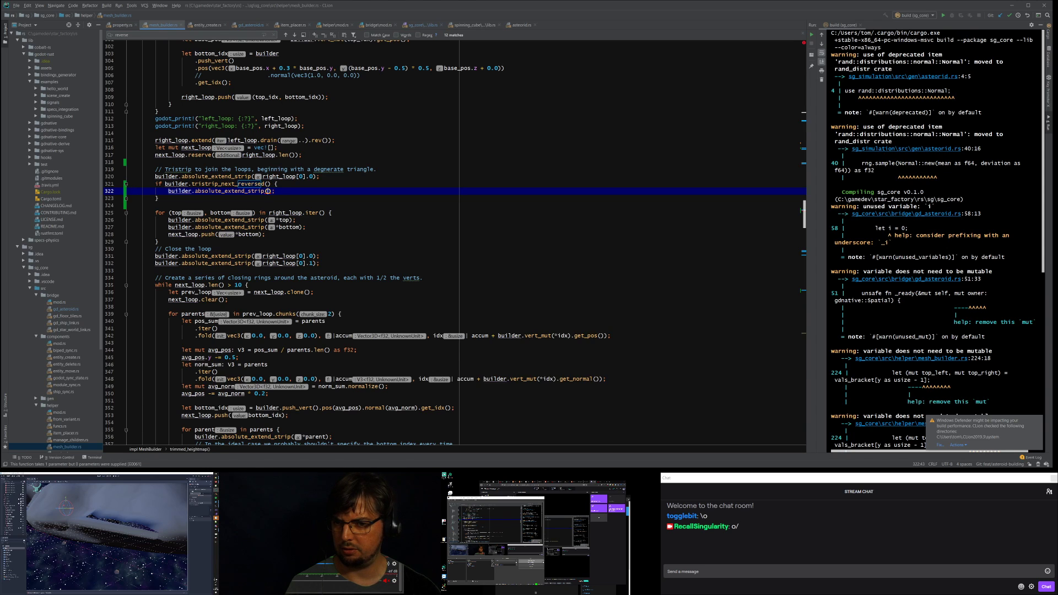
Step: Look up the strip helper definitions and change the call inside the if block to `builder.strip_repeat_idx()`
{"action": "key", "text": "ctrl+b"}
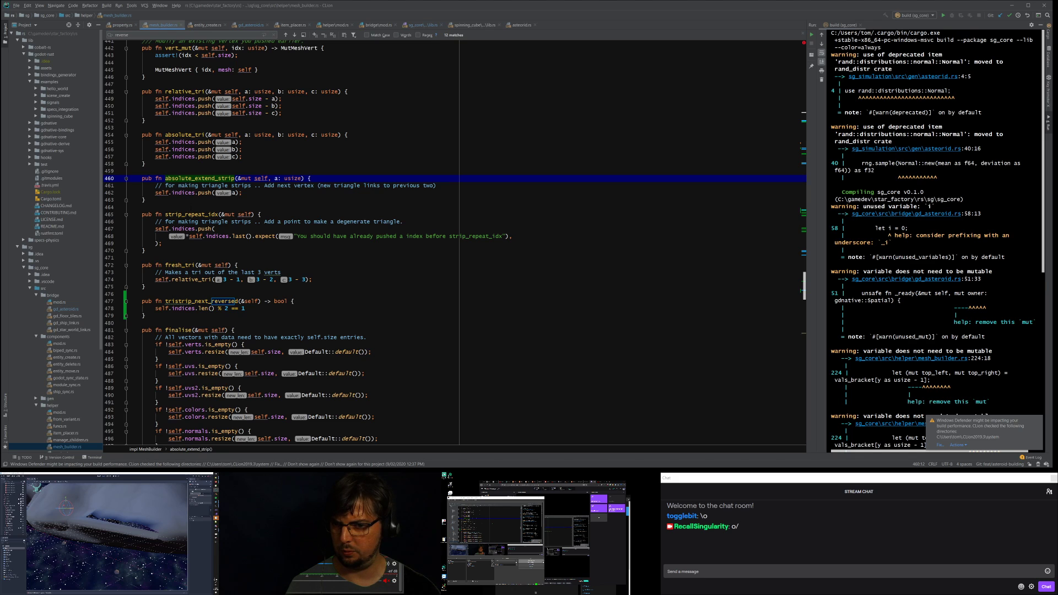
{"action": "key", "text": "ctrl+Tab"}
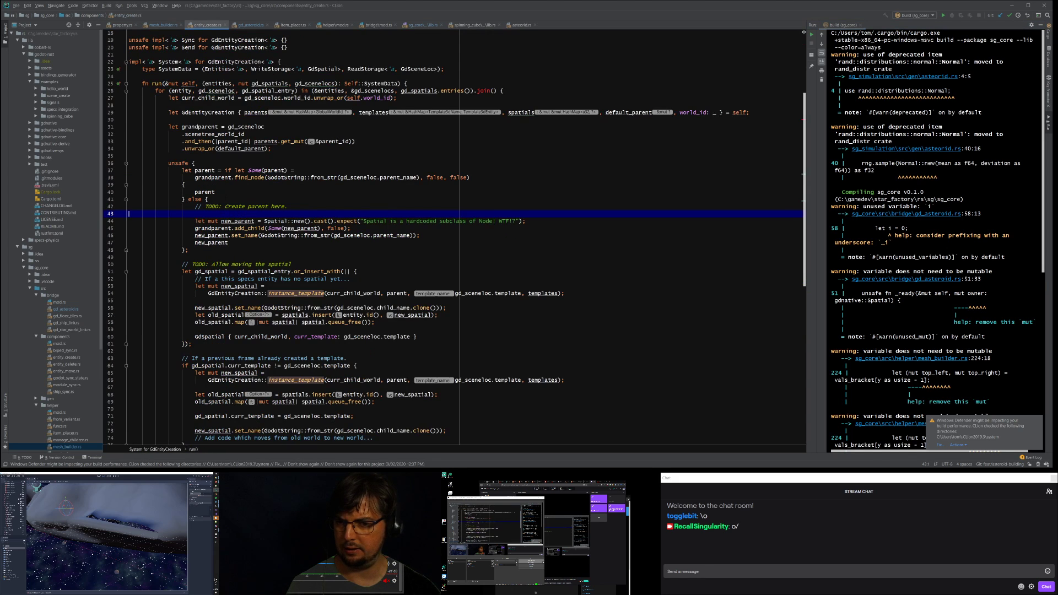
{"action": "key", "text": "ctrl+Tab"}
{"action": "scroll", "coordinate": [451, 243], "scroll_direction": "down", "scroll_amount": 10}
{"action": "scroll", "coordinate": [452, 242], "scroll_direction": "up", "scroll_amount": 14}
{"action": "scroll", "coordinate": [452, 243], "scroll_direction": "up", "scroll_amount": 20}
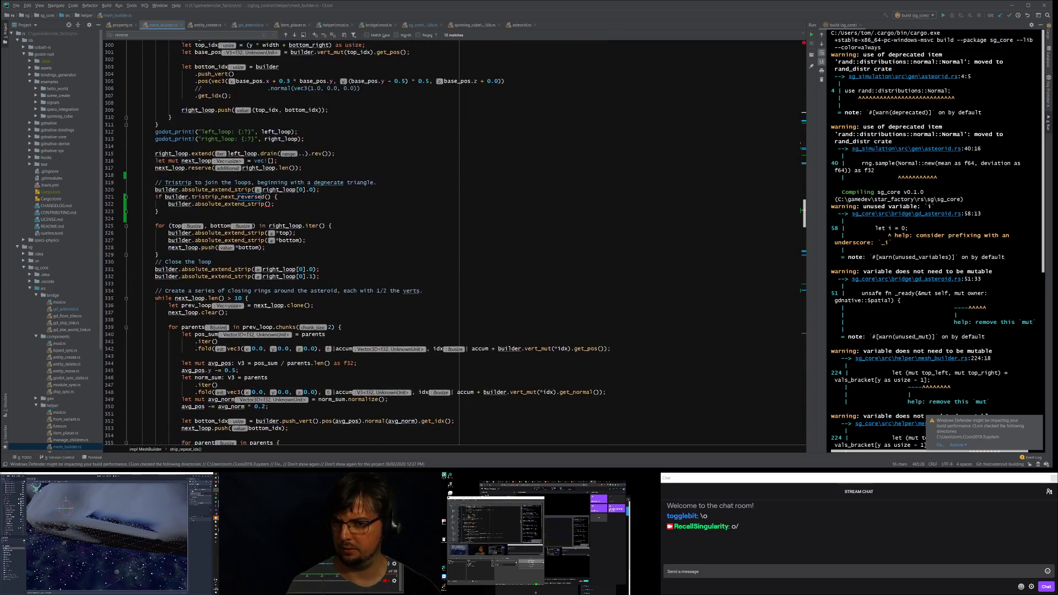
{"action": "scroll", "coordinate": [452, 242], "scroll_direction": "up", "scroll_amount": 3}
{"action": "left_click", "coordinate": [221, 248]}
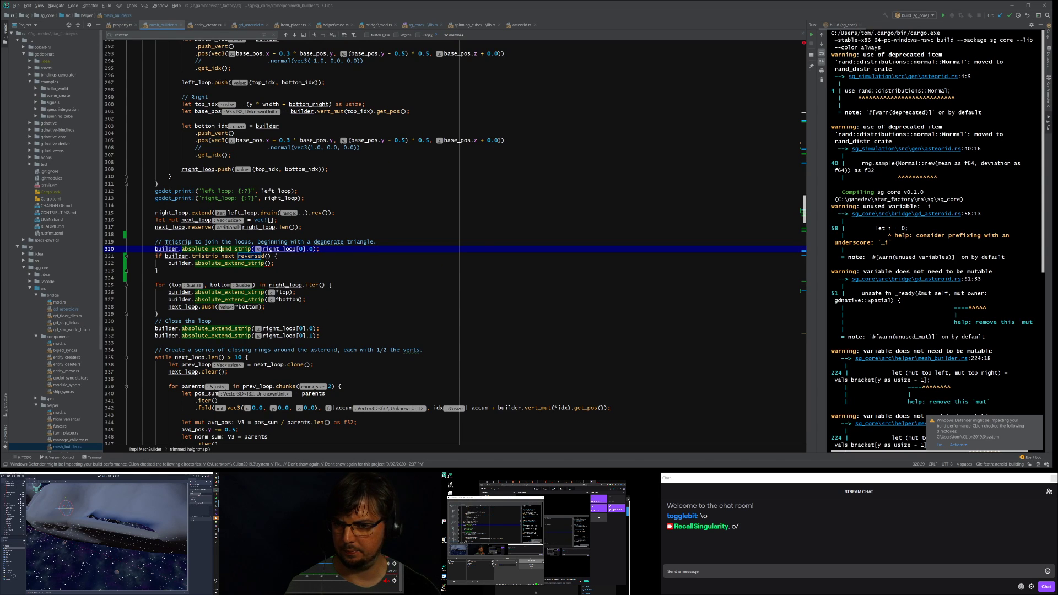
{"action": "double_click", "coordinate": [230, 263]}
{"action": "key", "text": "ctrl+v"}
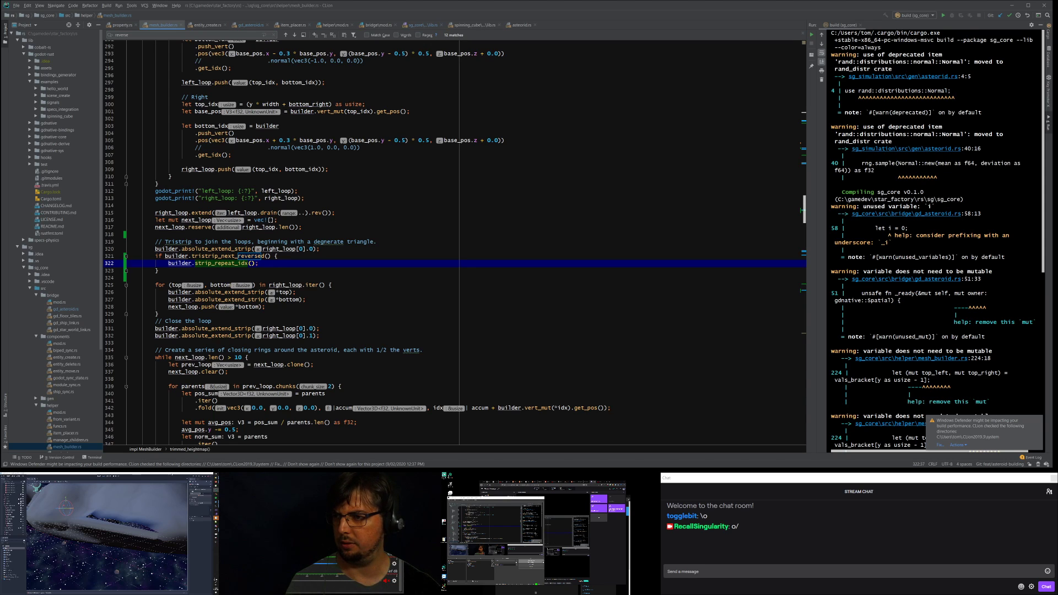
Step: Bring the Godot editor window over the code and quit the editor
{"action": "left_click", "coordinate": [129, 118]}
{"action": "left_click_drag", "start_coordinate": [94, 475], "coordinate": [492, 92]}
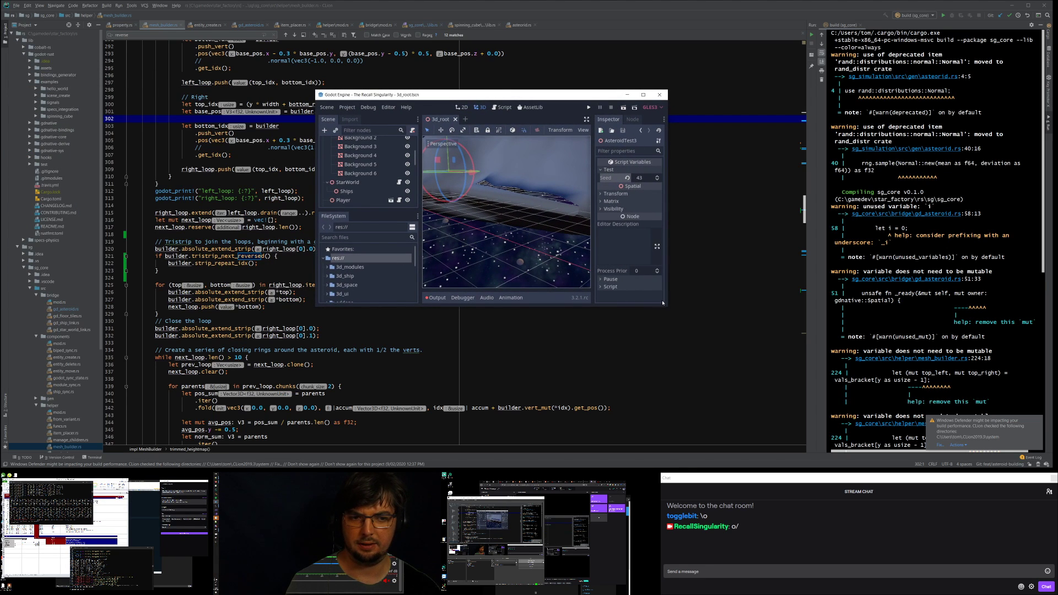
{"action": "left_click_drag", "start_coordinate": [667, 307], "coordinate": [769, 428]}
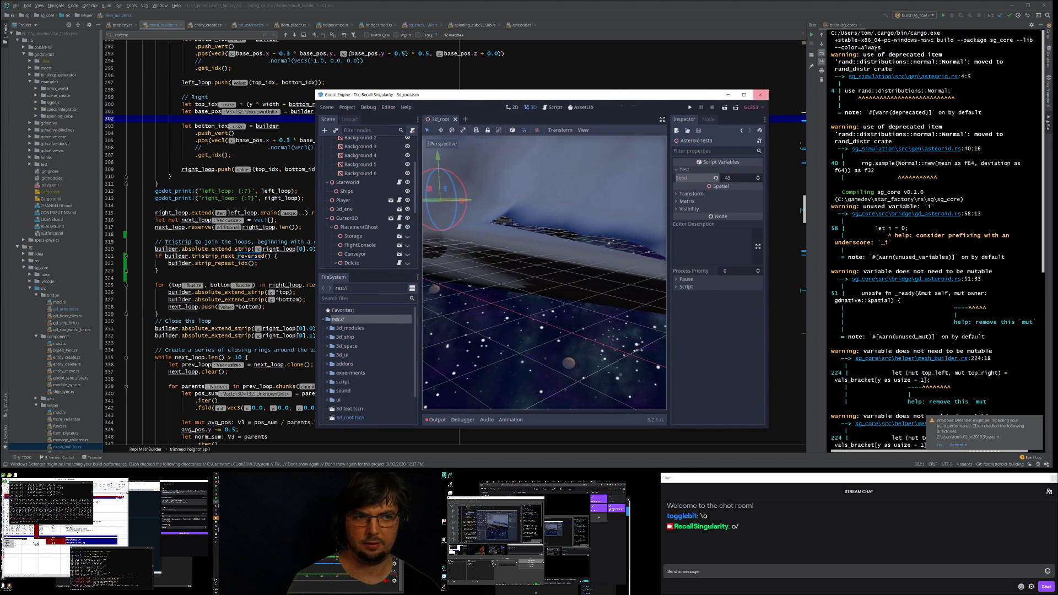
{"action": "left_click", "coordinate": [759, 95]}
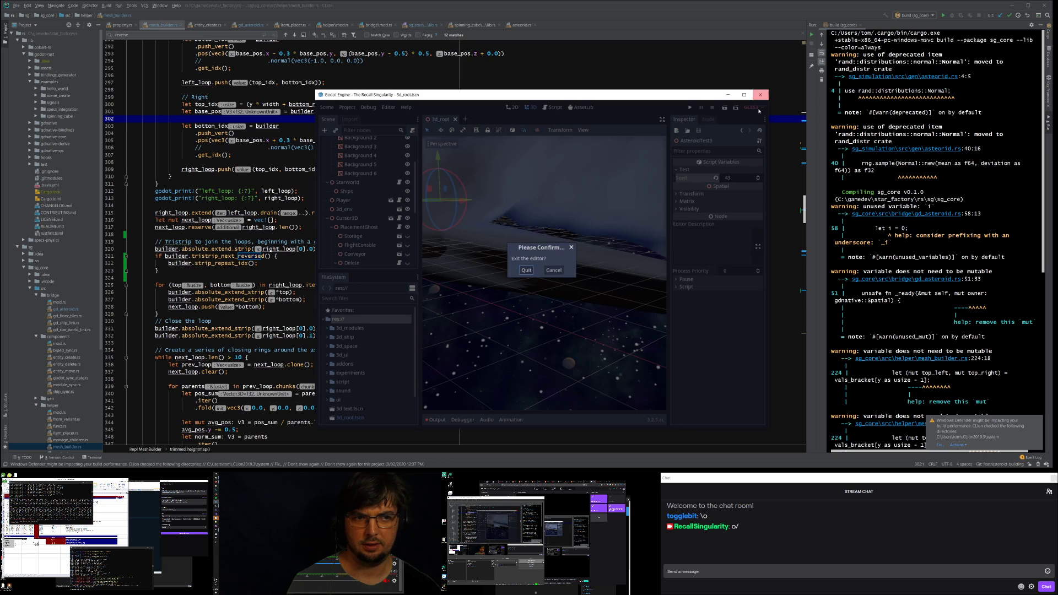
{"action": "left_click", "coordinate": [527, 271]}
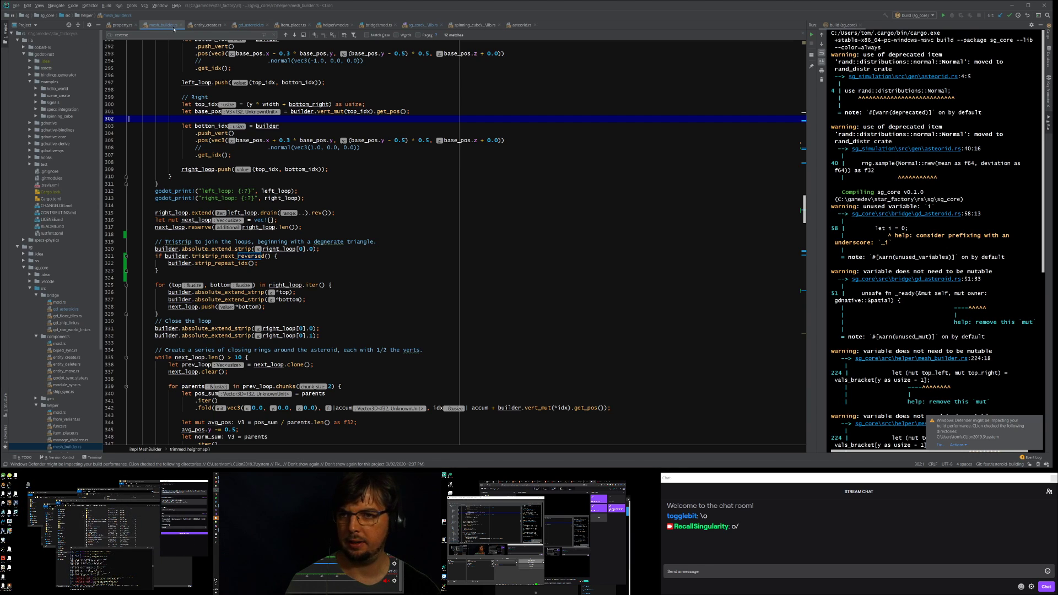
Step: Collapse the godot-rust folder in the project tree and rebuild sg_core
{"action": "left_click", "coordinate": [39, 54]}
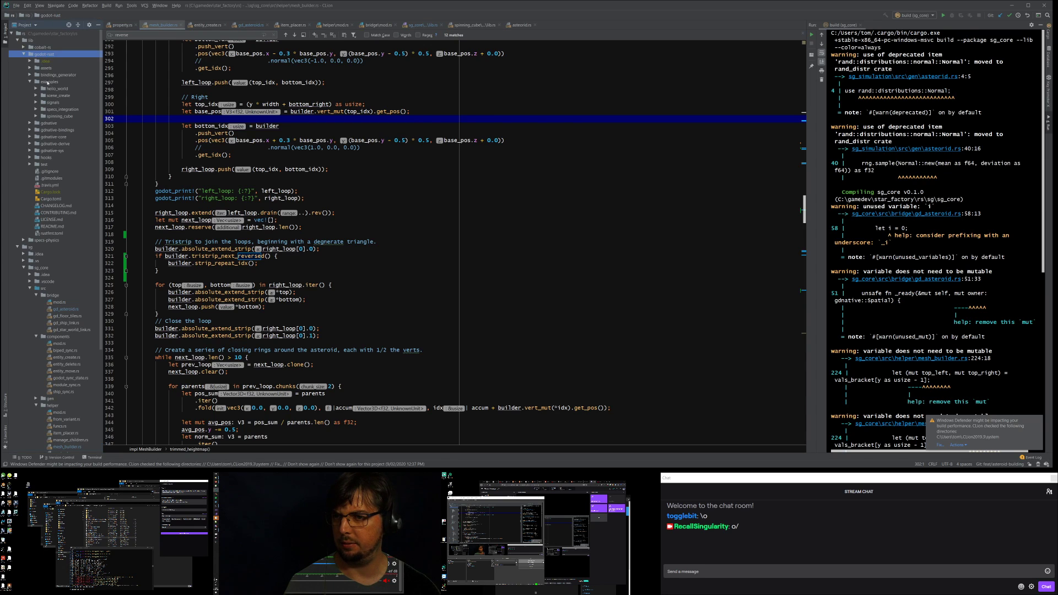
{"action": "left_click", "coordinate": [23, 54]}
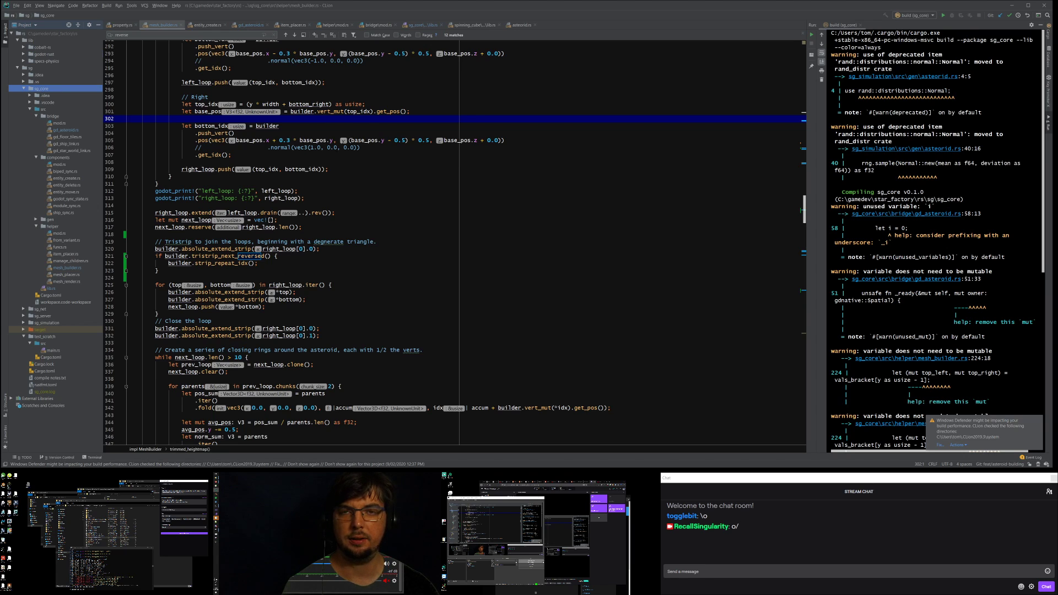
{"action": "left_click", "coordinate": [336, 104]}
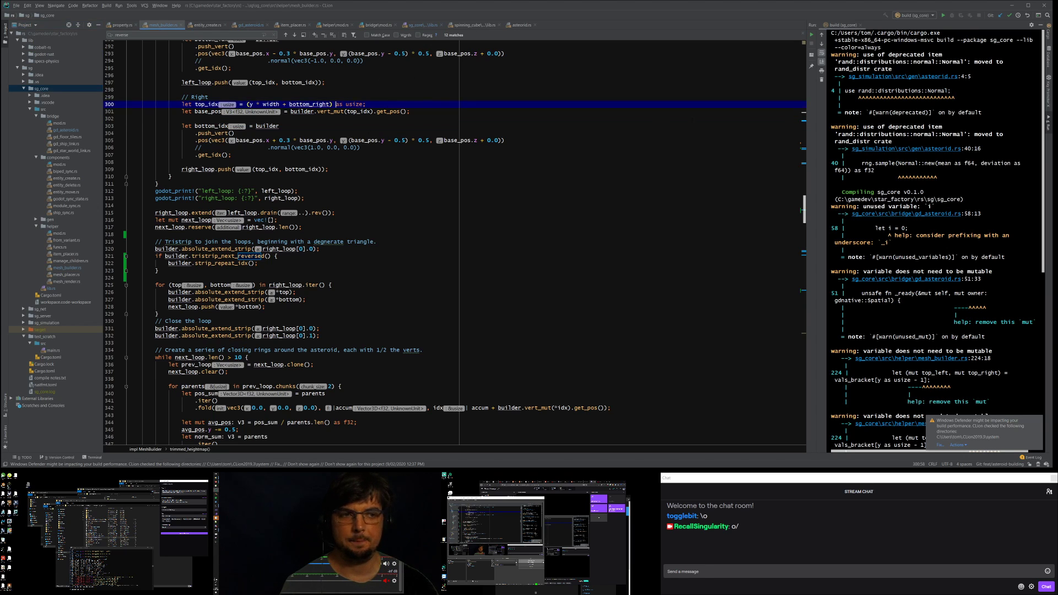
{"action": "key", "text": "shift+F10"}
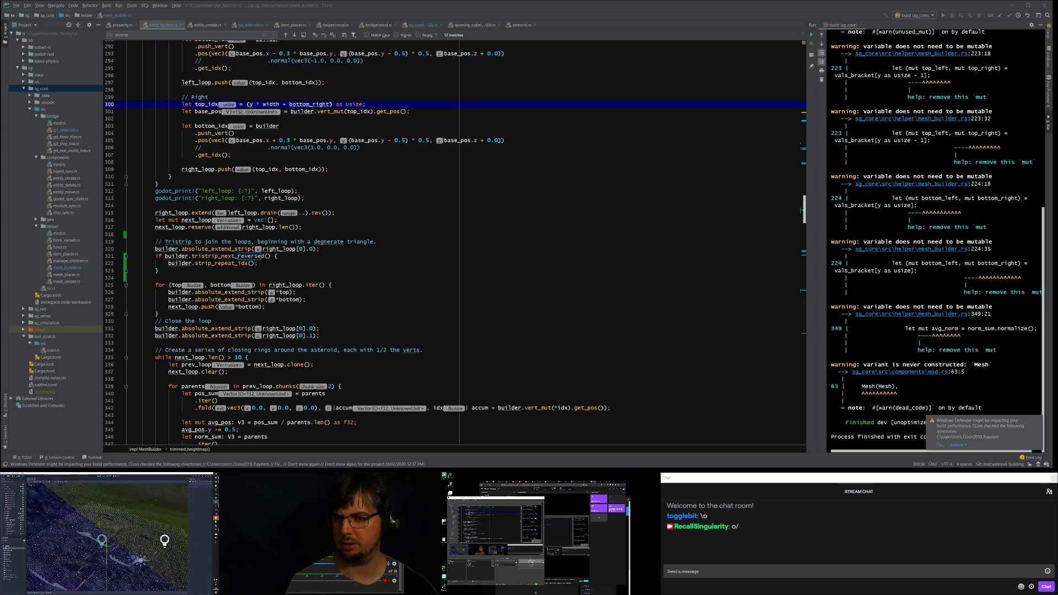
Step: Switch to Godot and examine the rebuilt asteroid meshes in the 3d_root scene from several angles
{"action": "left_click_drag", "start_coordinate": [124, 473], "coordinate": [353, 0]}
{"action": "middle_click_drag", "start_coordinate": [441, 270], "coordinate": [242, 239]}
{"action": "scroll", "coordinate": [435, 203], "scroll_direction": "up", "scroll_amount": 6}
{"action": "middle_click_drag", "start_coordinate": [436, 202], "coordinate": [276, 199]}
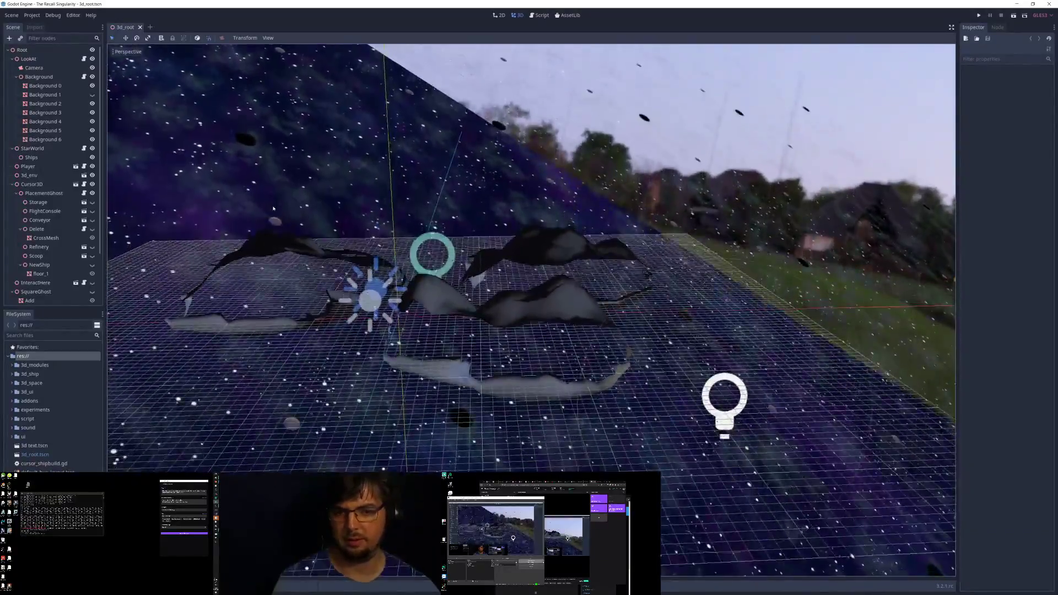
{"action": "middle_click_drag", "start_coordinate": [273, 208], "coordinate": [529, 66]}
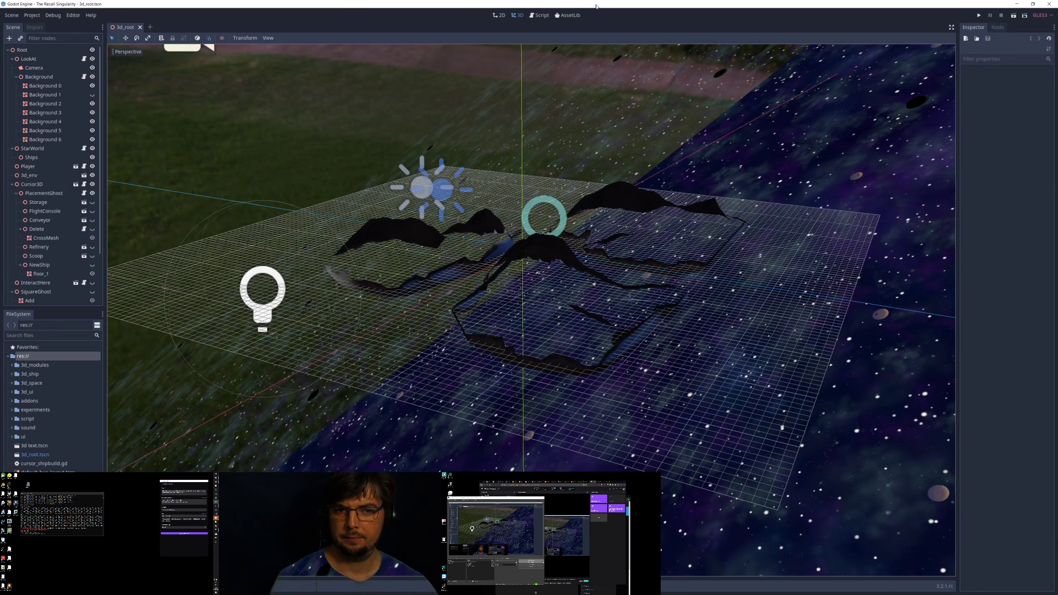
{"action": "left_click_drag", "start_coordinate": [597, 7], "coordinate": [0, 144]}
{"action": "left_click", "coordinate": [305, 198]}
{"action": "left_click", "coordinate": [110, 118]}
{"action": "middle_click_drag", "start_coordinate": [126, 508], "coordinate": [124, 497]}
Step: In trimmed_heightmap's loop over the width, negate the condition that picks x so it reads `if !reversed`
{"action": "scroll", "coordinate": [303, 242], "scroll_direction": "up", "scroll_amount": 20}
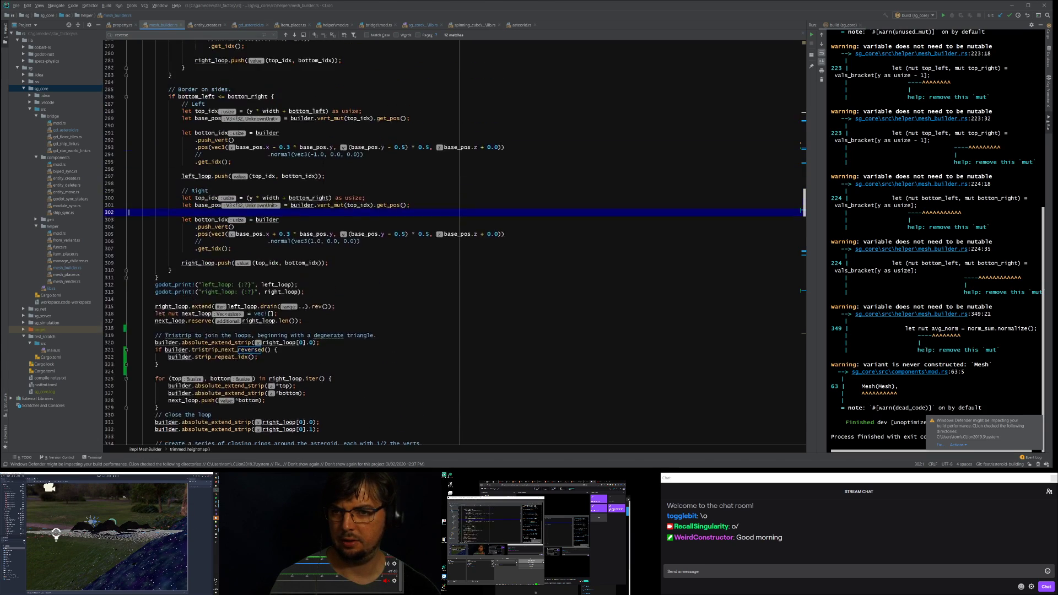
{"action": "scroll", "coordinate": [303, 242], "scroll_direction": "up", "scroll_amount": 6}
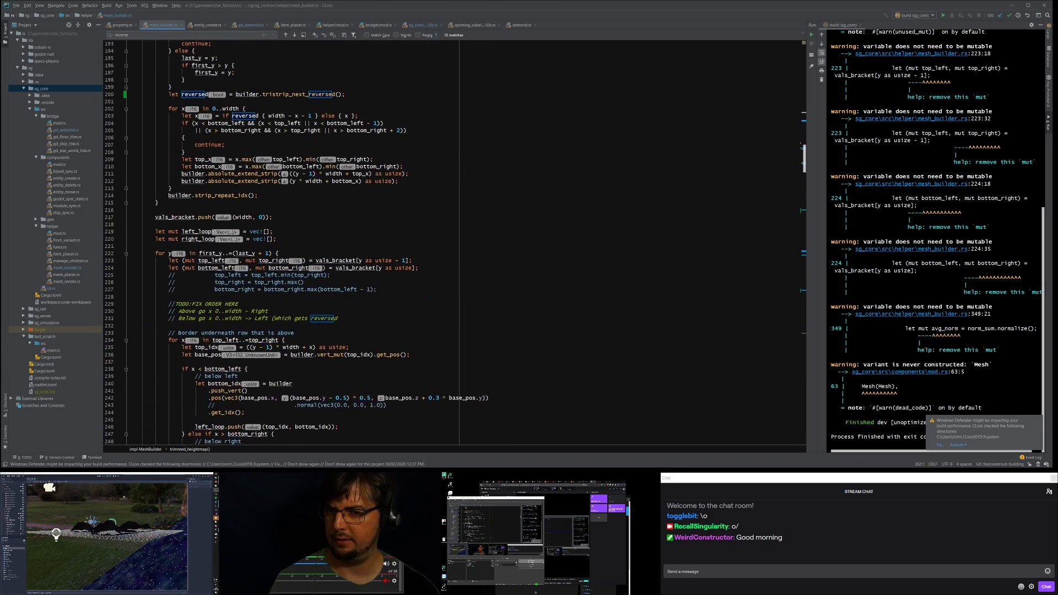
{"action": "scroll", "coordinate": [303, 242], "scroll_direction": "up", "scroll_amount": 20}
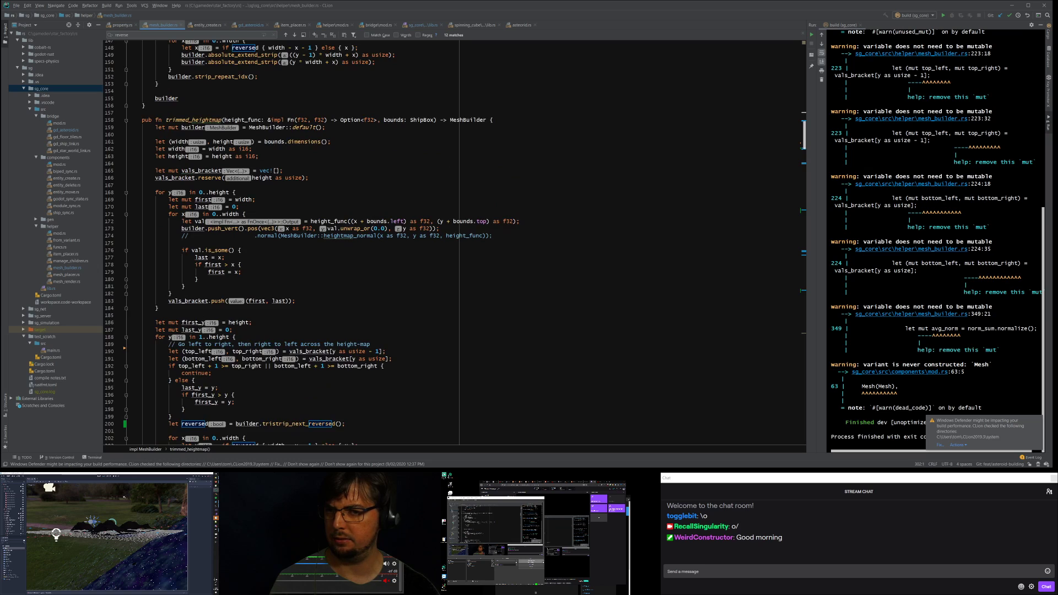
{"action": "scroll", "coordinate": [293, 238], "scroll_direction": "up", "scroll_amount": 6}
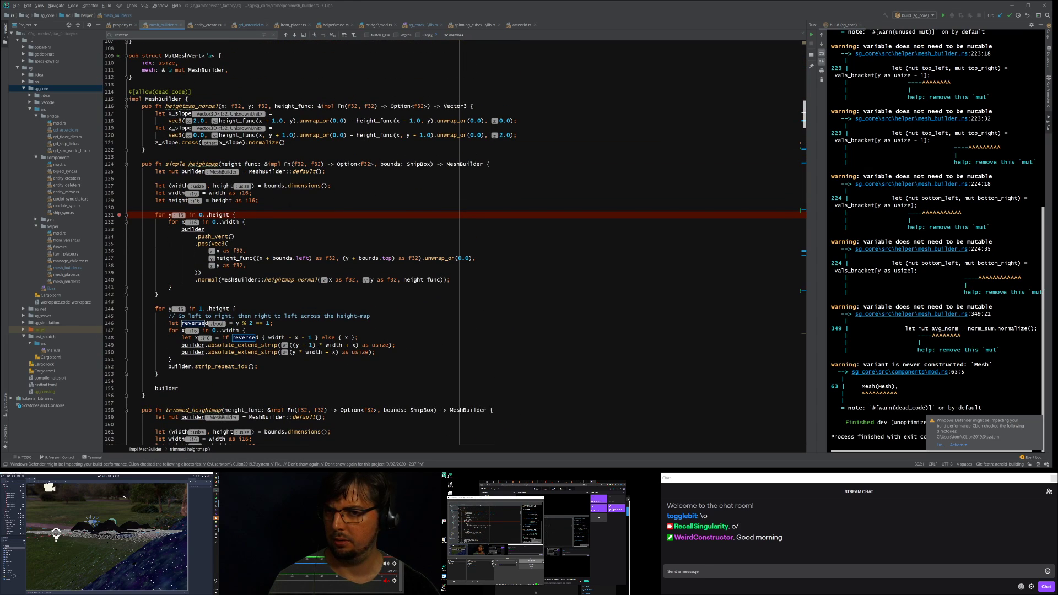
{"action": "scroll", "coordinate": [303, 242], "scroll_direction": "down", "scroll_amount": 20}
{"action": "left_click", "coordinate": [191, 206]}
{"action": "double_click", "coordinate": [265, 207]}
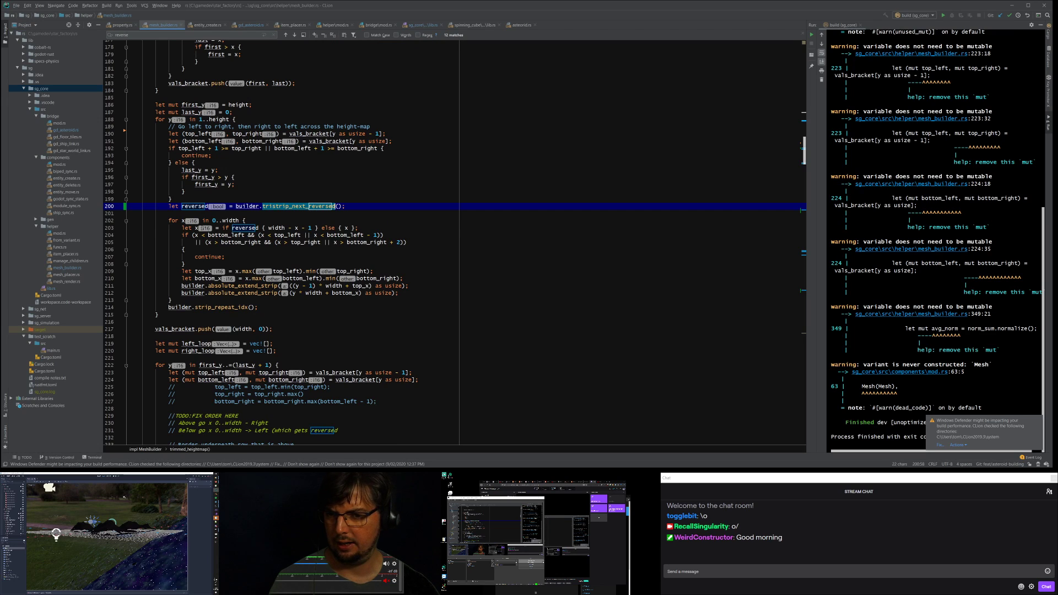
{"action": "left_click", "coordinate": [198, 227]}
{"action": "left_click", "coordinate": [232, 228]}
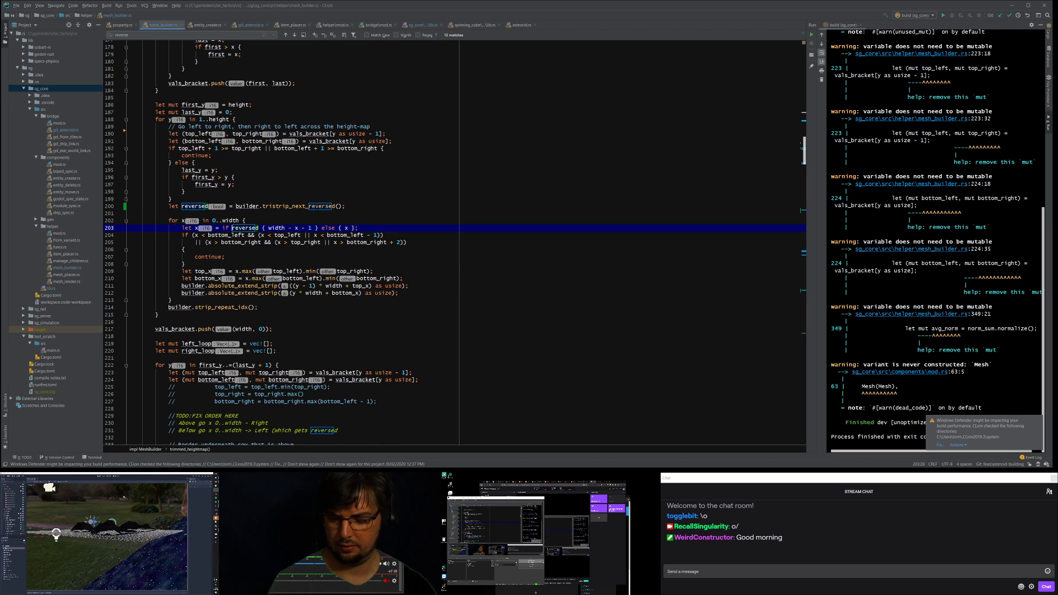
{"action": "type", "text": "!"}
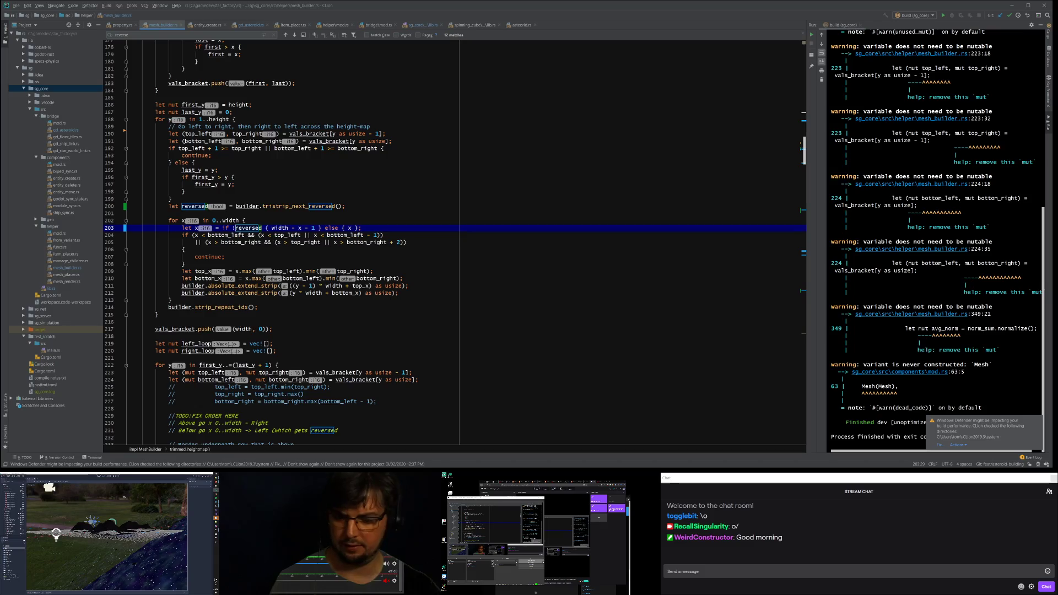
Step: Quit the Godot editor and rebuild sg_core with the negated condition
{"action": "left_click_drag", "start_coordinate": [124, 475], "coordinate": [477, 1]}
{"action": "middle_click_drag", "start_coordinate": [561, 230], "coordinate": [549, 285]}
{"action": "left_click", "coordinate": [1049, 4]}
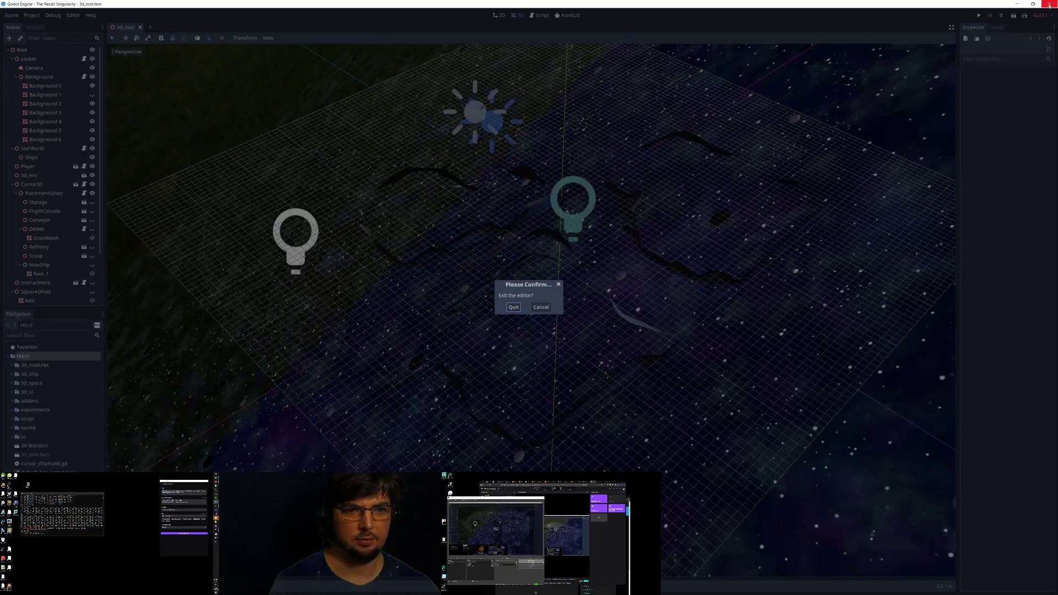
{"action": "left_click", "coordinate": [513, 307]}
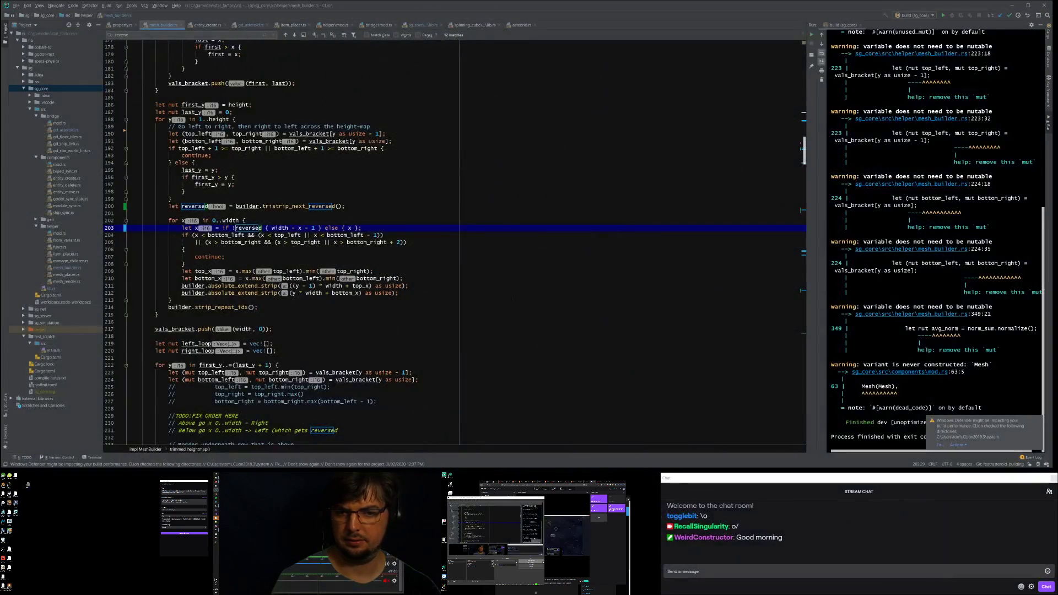
{"action": "key", "text": "shift+F10"}
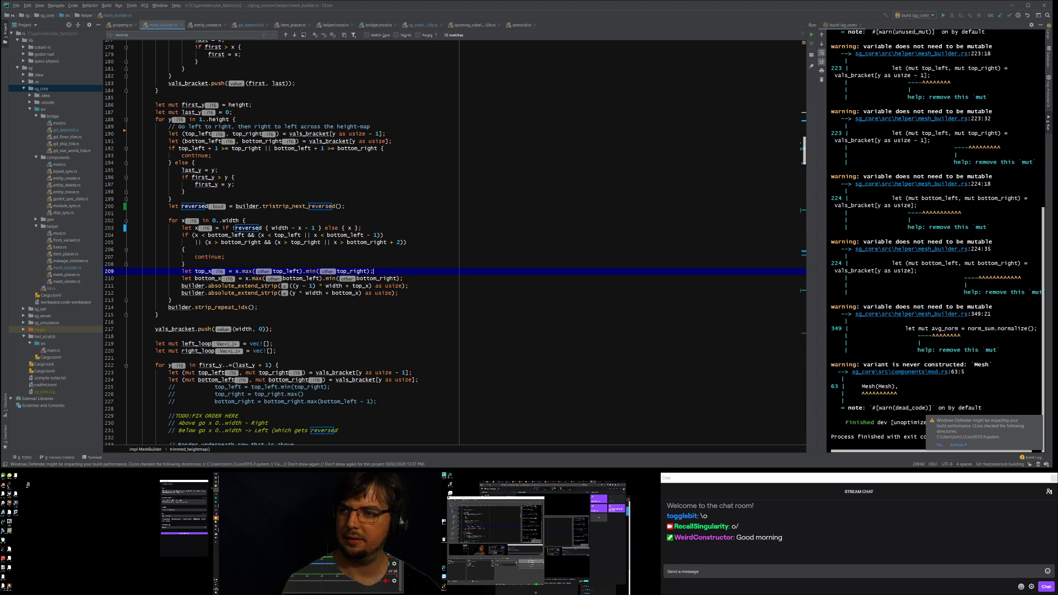
Step: Switch to the browser and look through the RecallSingularity Twitter profile for the Space Ship Cargo Game tweet
{"action": "mouse_move", "coordinate": [216, 481]}
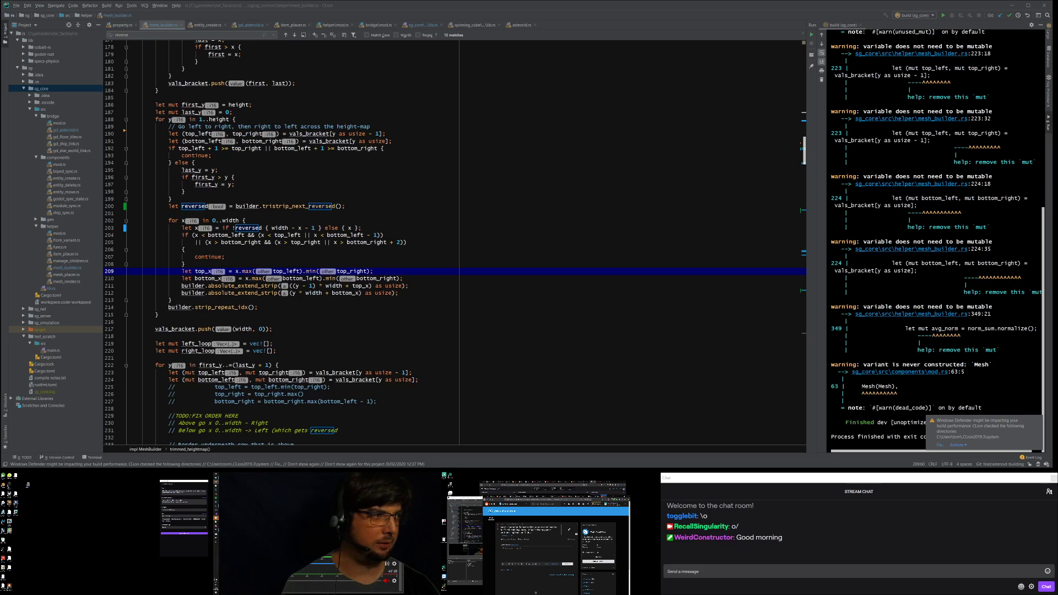
{"action": "left_click", "coordinate": [595, 497]}
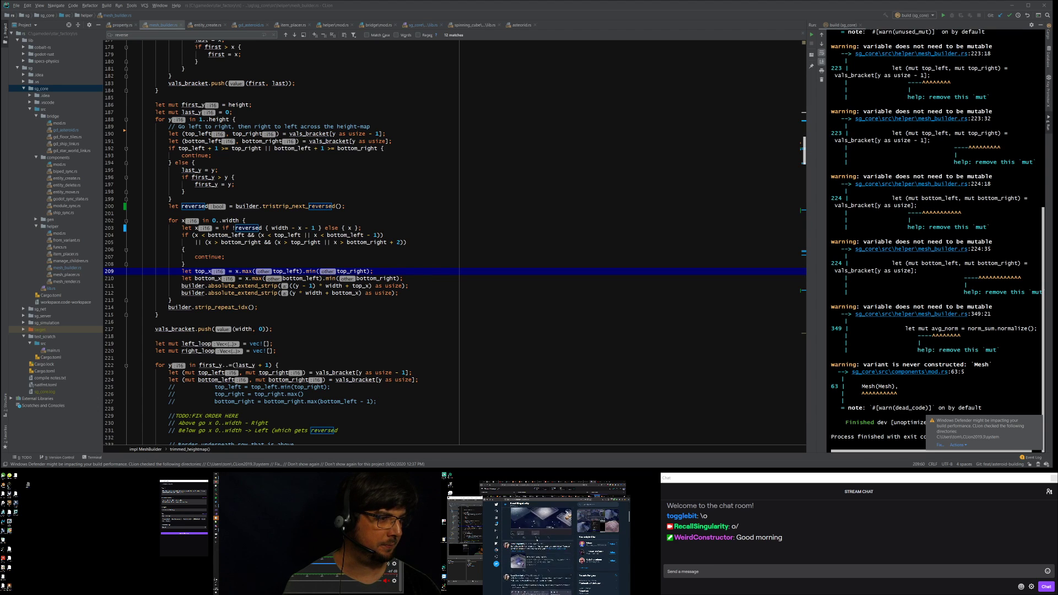
{"action": "left_click", "coordinate": [530, 562]}
{"action": "left_click_drag", "start_coordinate": [614, 497], "coordinate": [908, 37]}
{"action": "scroll", "coordinate": [821, 182], "scroll_direction": "down", "scroll_amount": 6}
{"action": "scroll", "coordinate": [796, 175], "scroll_direction": "down", "scroll_amount": 10}
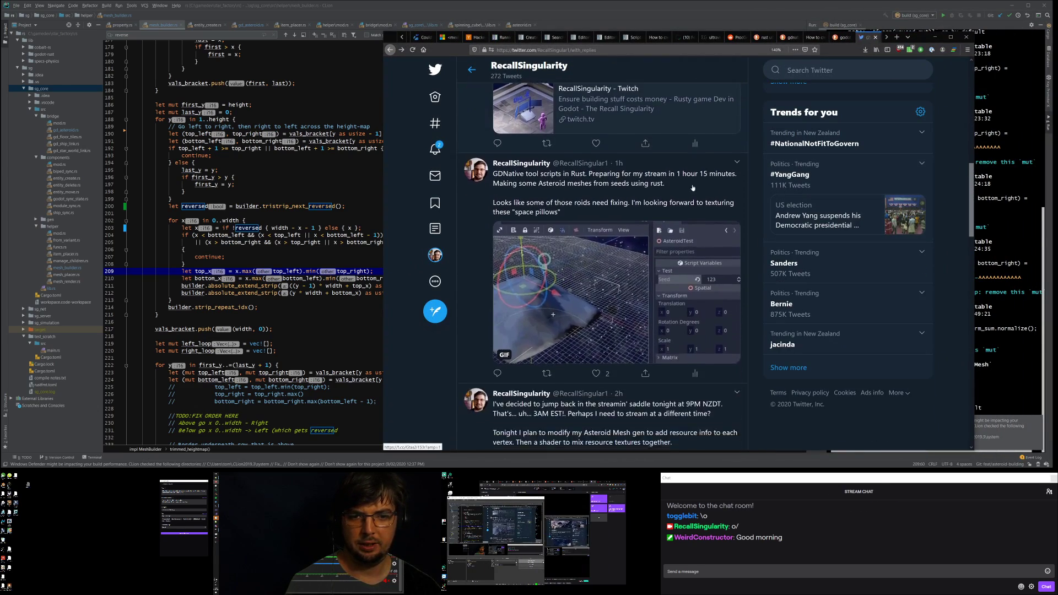
{"action": "scroll", "coordinate": [662, 186], "scroll_direction": "up", "scroll_amount": 3}
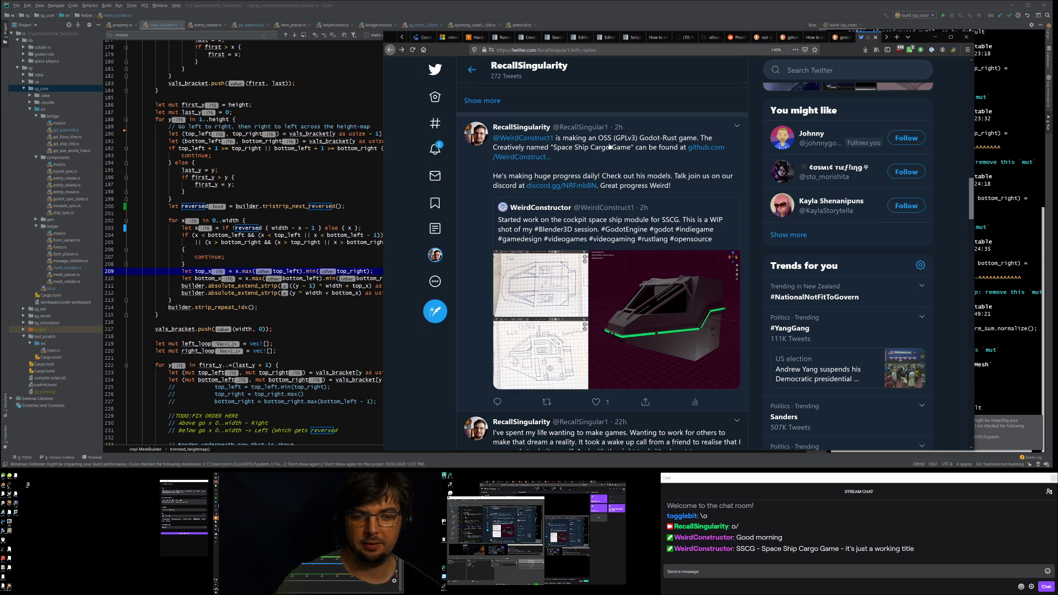
Step: View the tweet's cockpit ship image at full size, check the Twitter notifications, and move the browser away from the code
{"action": "left_click", "coordinate": [627, 306]}
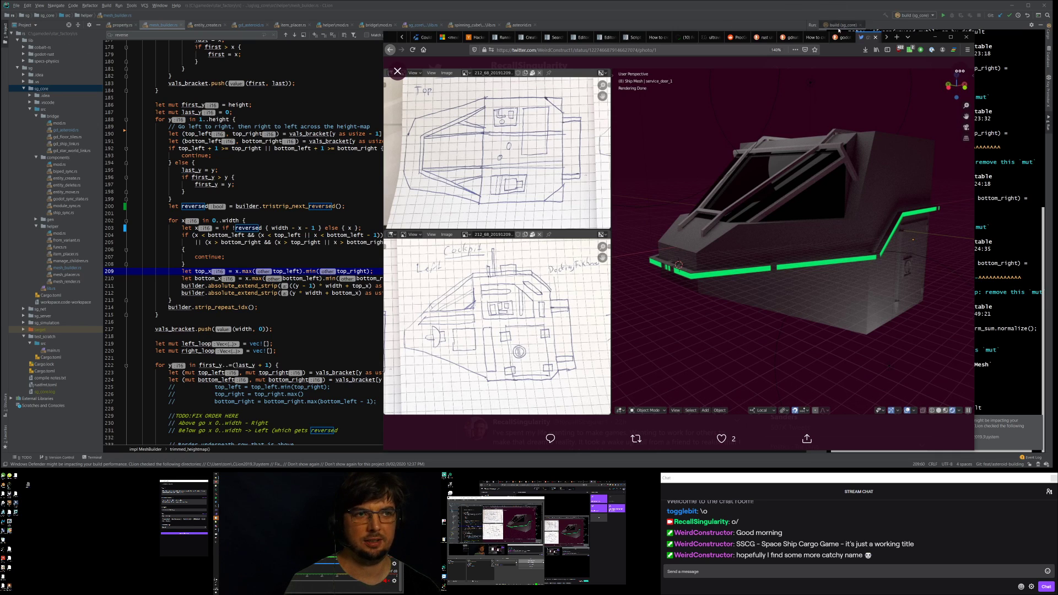
{"action": "key", "text": "Escape"}
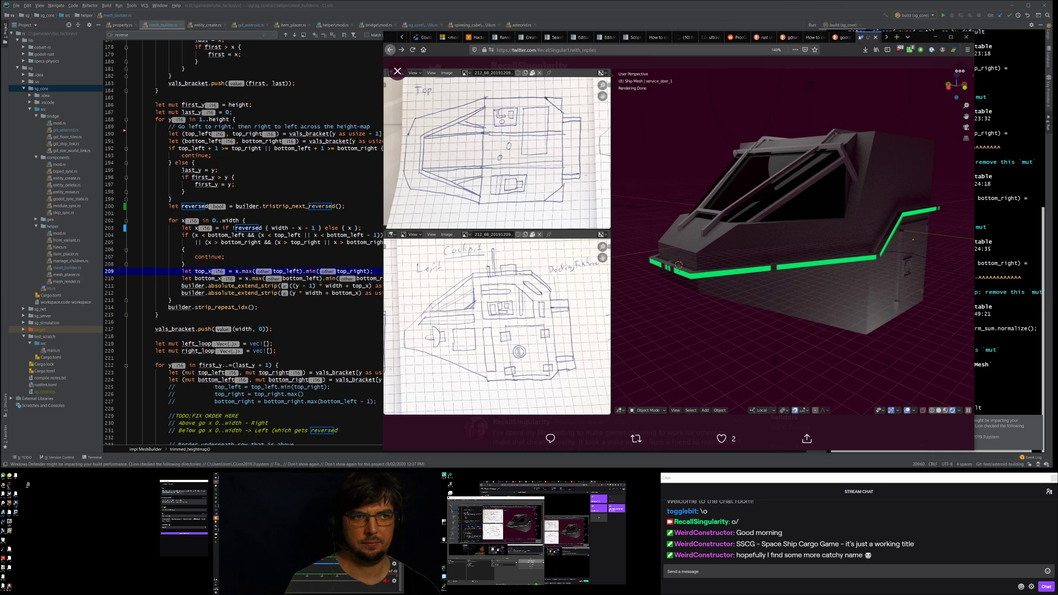
{"action": "left_click", "coordinate": [438, 149]}
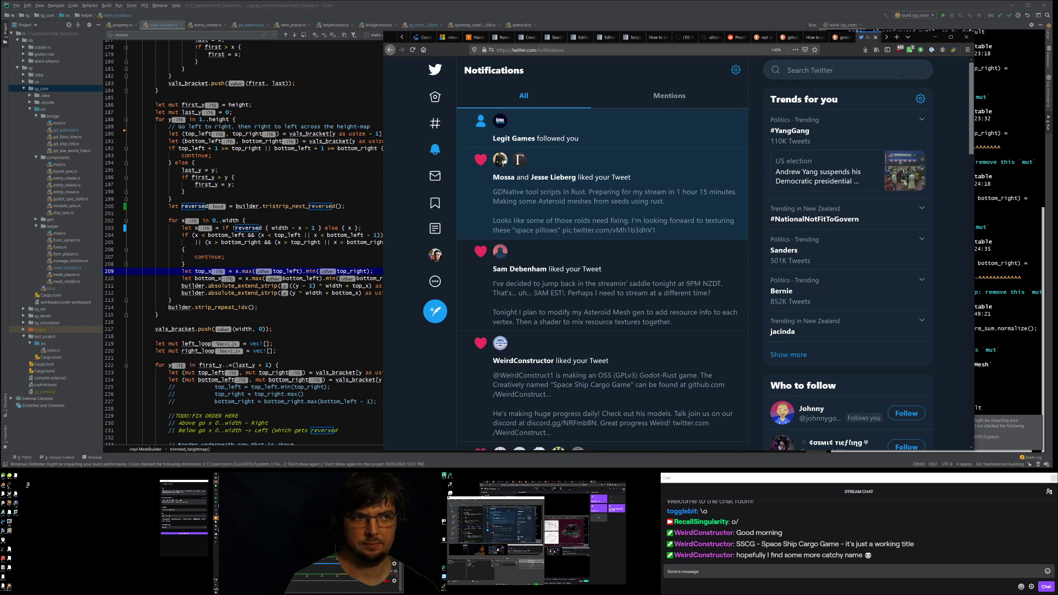
{"action": "left_click_drag", "start_coordinate": [919, 37], "coordinate": [639, 477]}
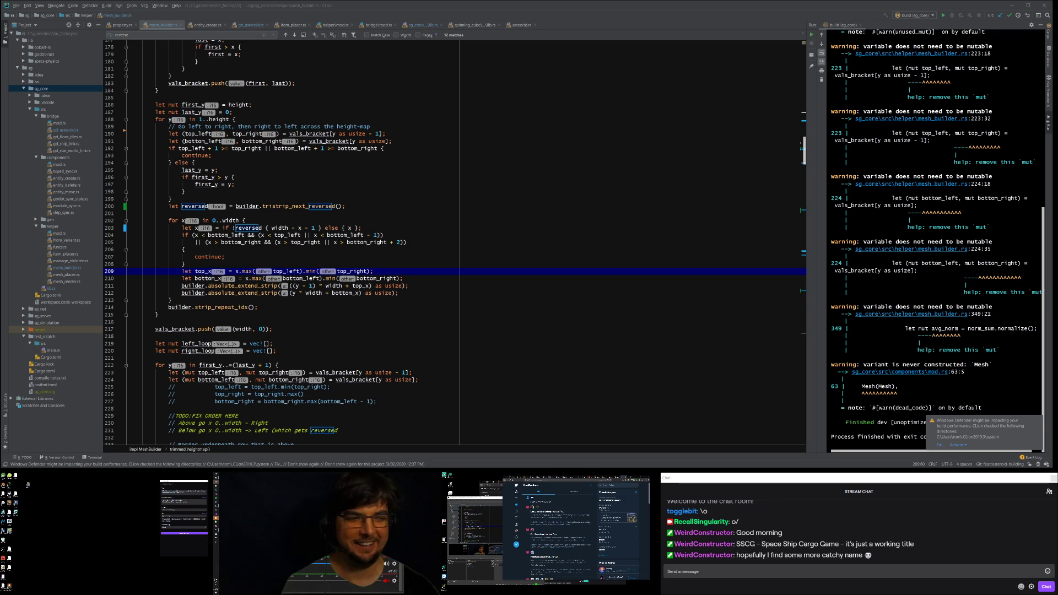
Step: Switch to the Godot editor, move it to the main monitor and inspect the rebuilt asteroid meshes from several angles
{"action": "key", "text": "alt+Tab"}
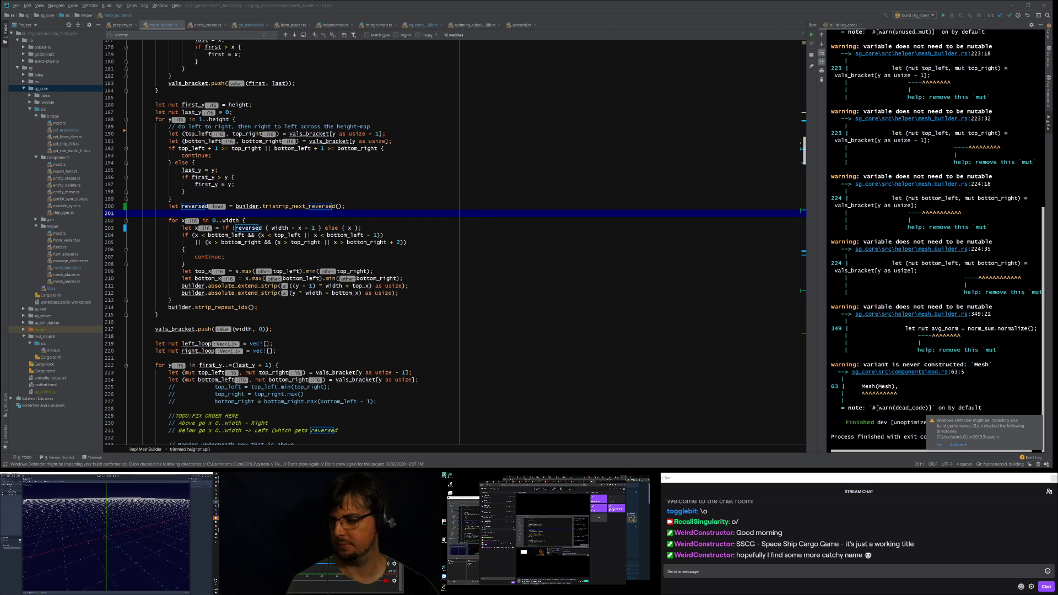
{"action": "left_click_drag", "start_coordinate": [105, 473], "coordinate": [385, 1]}
{"action": "middle_click_drag", "start_coordinate": [517, 279], "coordinate": [379, 264]}
{"action": "scroll", "coordinate": [392, 269], "scroll_direction": "up", "scroll_amount": 10}
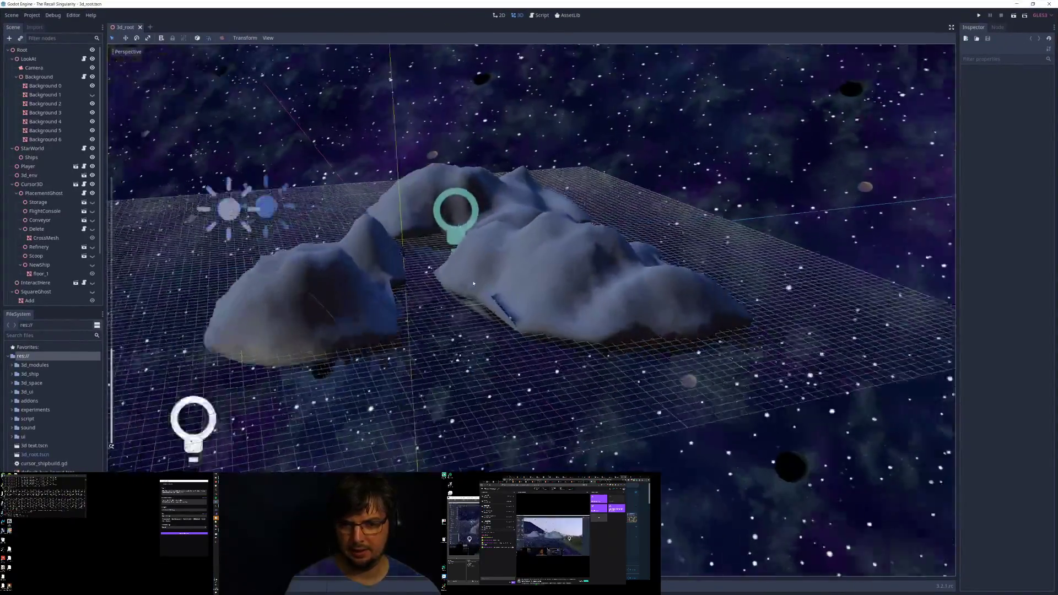
{"action": "middle_click_drag", "start_coordinate": [441, 292], "coordinate": [326, 284]}
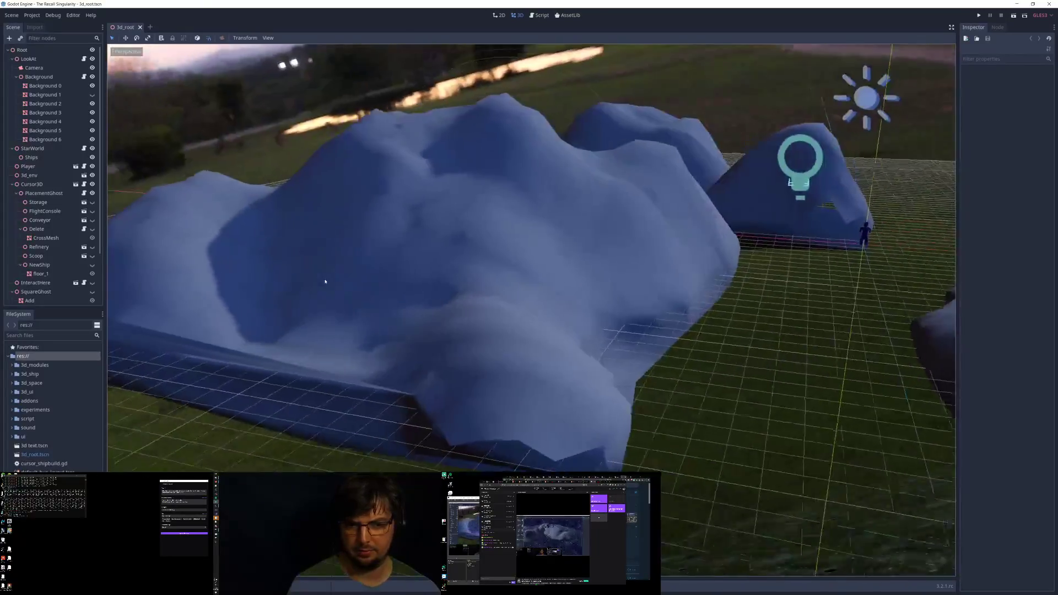
{"action": "scroll", "coordinate": [387, 310], "scroll_direction": "down", "scroll_amount": 10}
{"action": "middle_click_drag", "start_coordinate": [402, 325], "coordinate": [257, 307]}
{"action": "scroll", "coordinate": [458, 298], "scroll_direction": "up", "scroll_amount": 8}
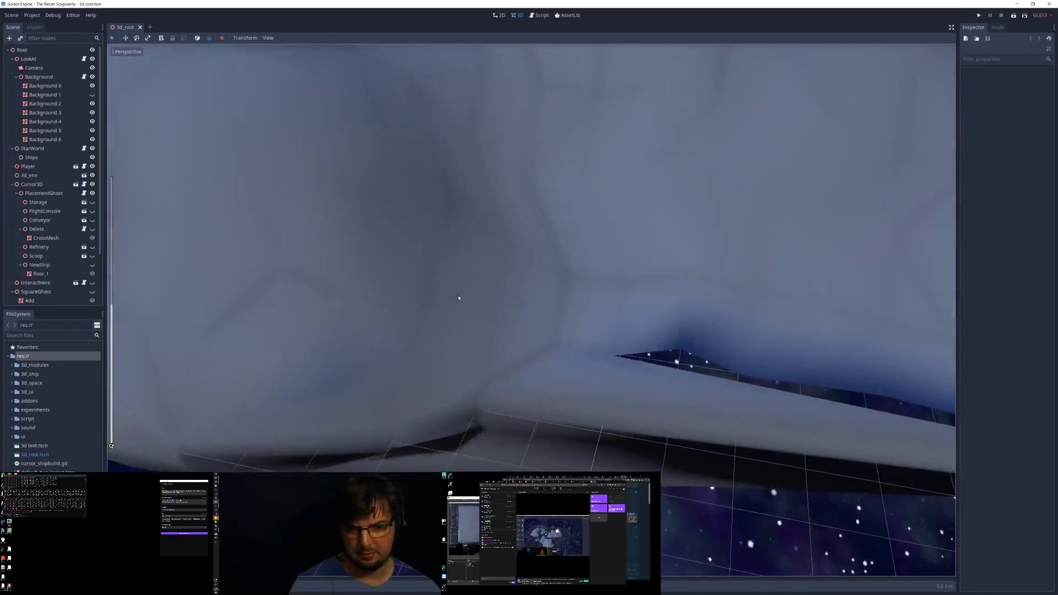
Step: Inspect the asteroids' surfaces and base edges up close for gaps, and compare all three meshes from above
{"action": "middle_click_drag", "start_coordinate": [458, 298], "coordinate": [454, 274]}
{"action": "scroll", "coordinate": [455, 275], "scroll_direction": "down", "scroll_amount": 10}
{"action": "middle_click_drag", "start_coordinate": [560, 243], "coordinate": [639, 299]}
{"action": "scroll", "coordinate": [469, 232], "scroll_direction": "up", "scroll_amount": 9}
{"action": "scroll", "coordinate": [521, 202], "scroll_direction": "down", "scroll_amount": 2}
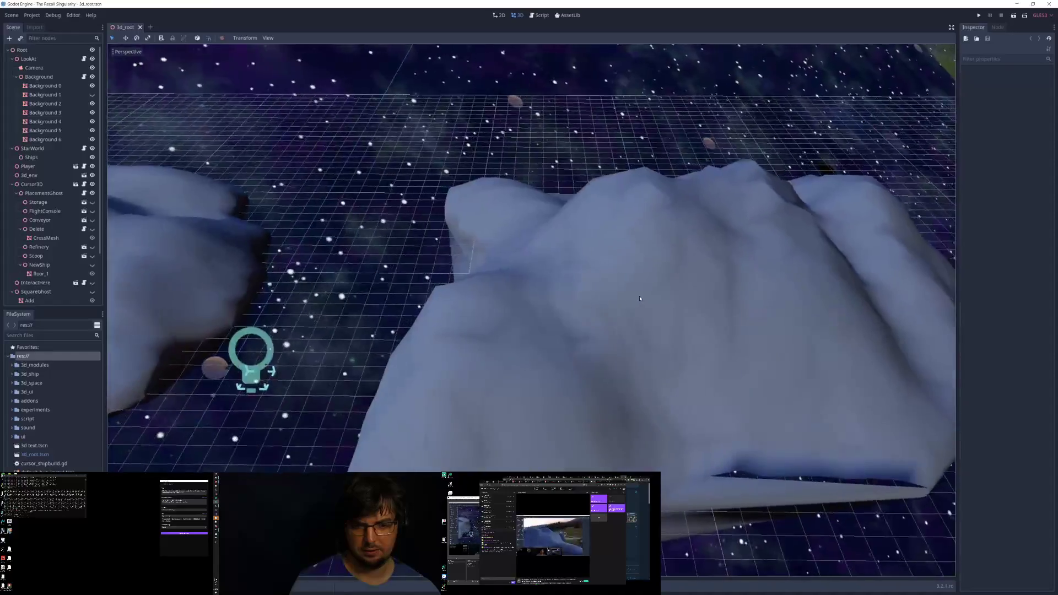
{"action": "scroll", "coordinate": [640, 300], "scroll_direction": "down", "scroll_amount": 6}
{"action": "scroll", "coordinate": [526, 327], "scroll_direction": "down", "scroll_amount": 7}
{"action": "middle_click_drag", "start_coordinate": [527, 328], "coordinate": [548, 340]}
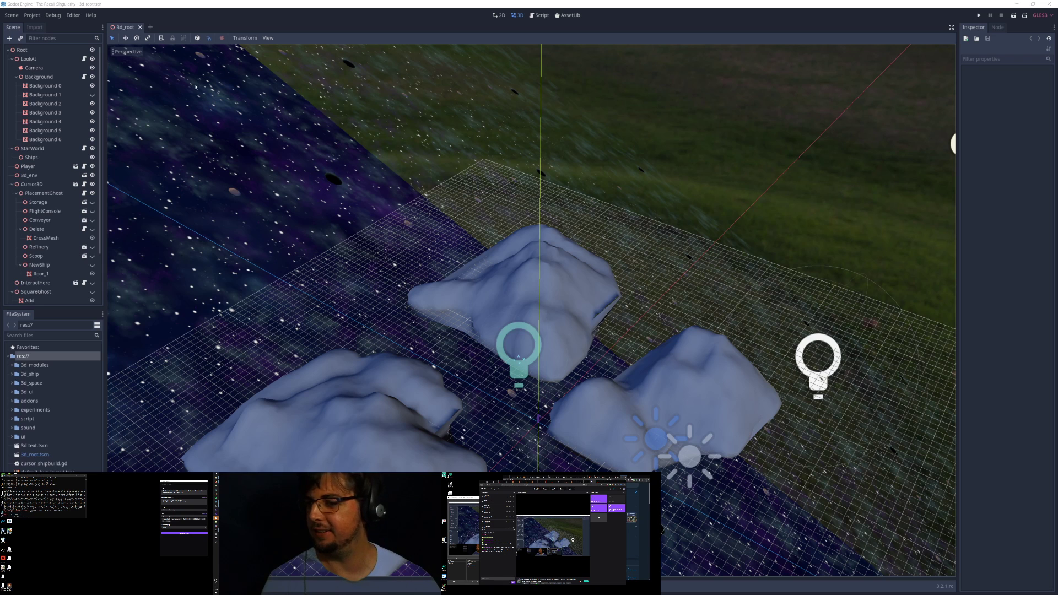
Step: Restore the Godot editor to a floating window over the code and enlarge it so all three asteroids show
{"action": "left_click_drag", "start_coordinate": [577, 4], "coordinate": [194, 12]}
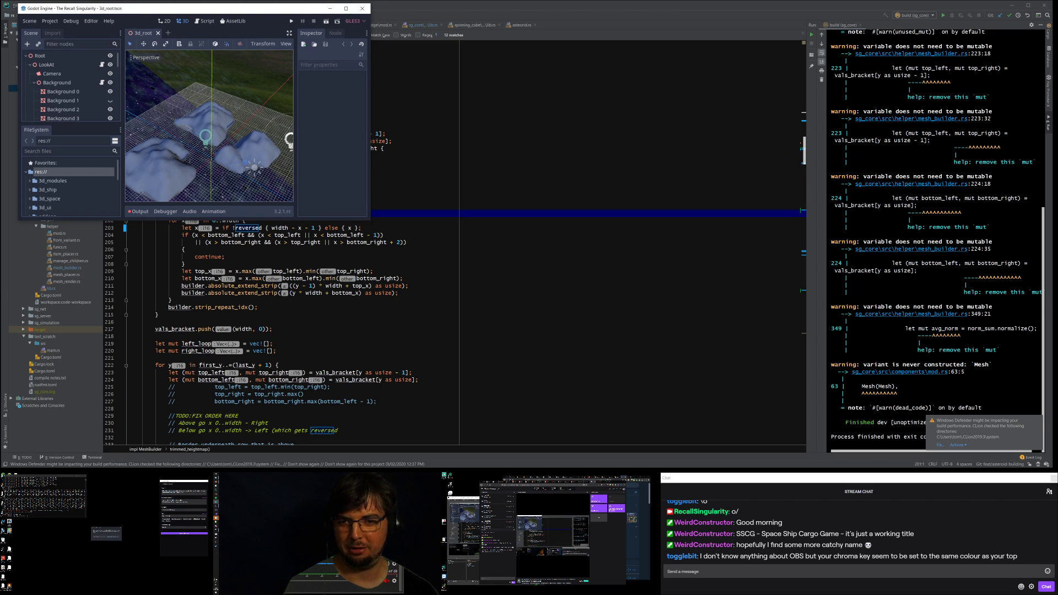
{"action": "left_click_drag", "start_coordinate": [370, 219], "coordinate": [892, 441]}
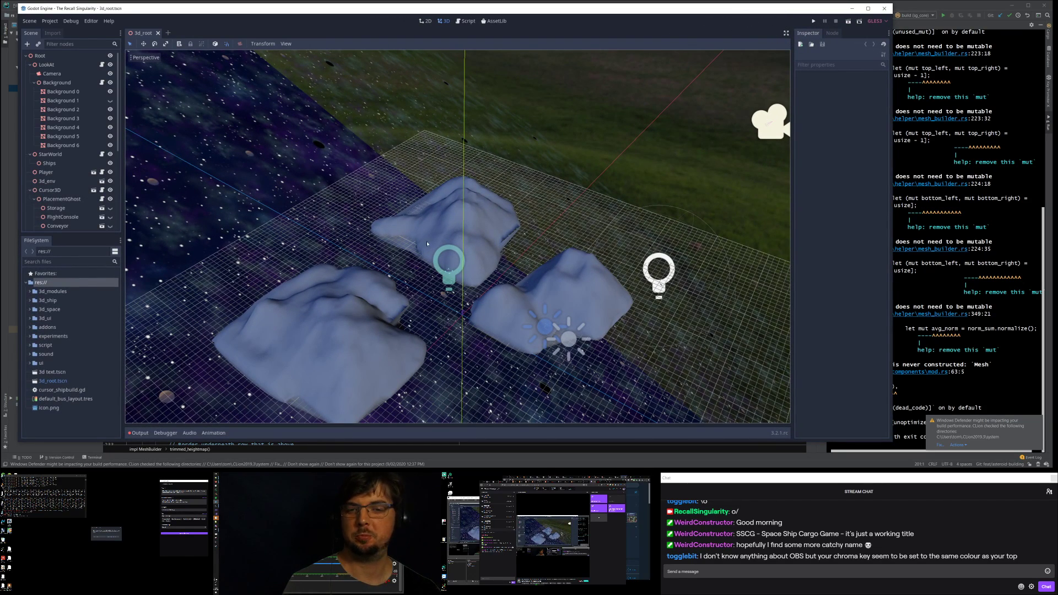
{"action": "middle_click_drag", "start_coordinate": [539, 302], "coordinate": [513, 250]}
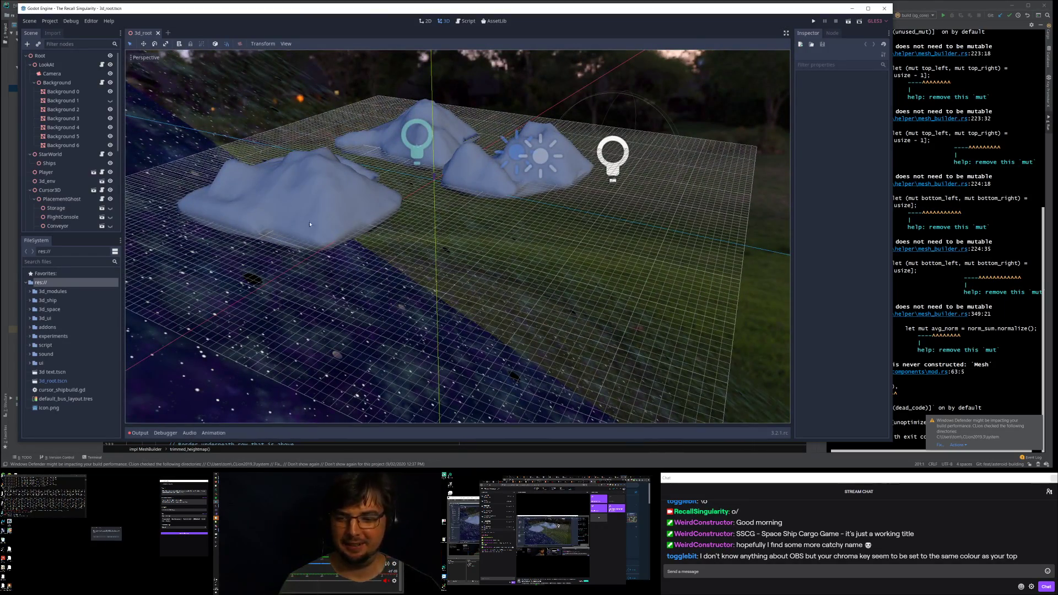
Step: Return to the Godot viewport and examine the asteroids from overhead, focusing on the nearest one
{"action": "key", "text": "alt+Tab"}
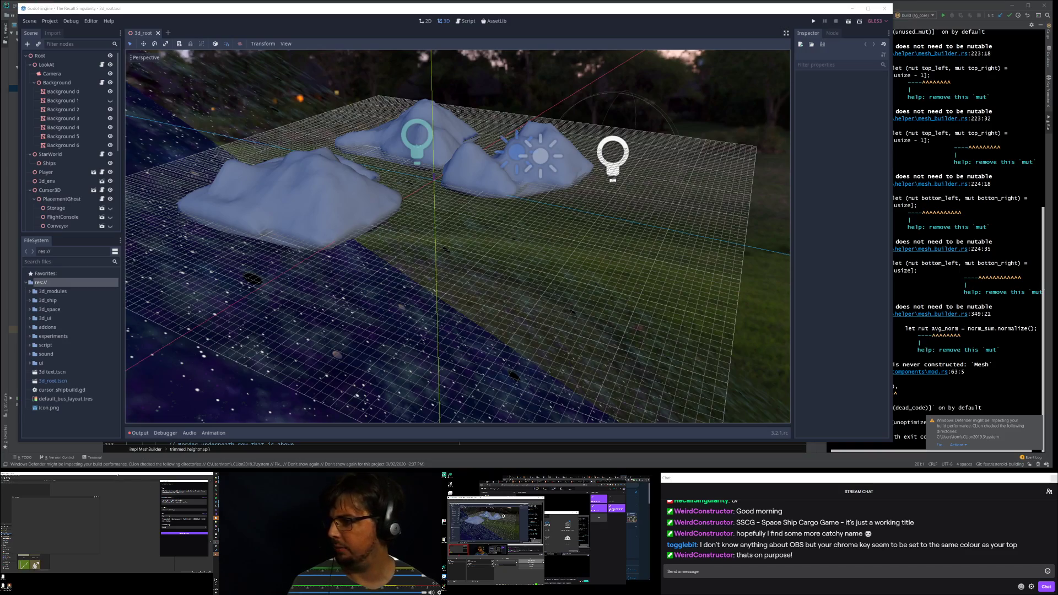
{"action": "middle_click_drag", "start_coordinate": [500, 110], "coordinate": [517, 131]}
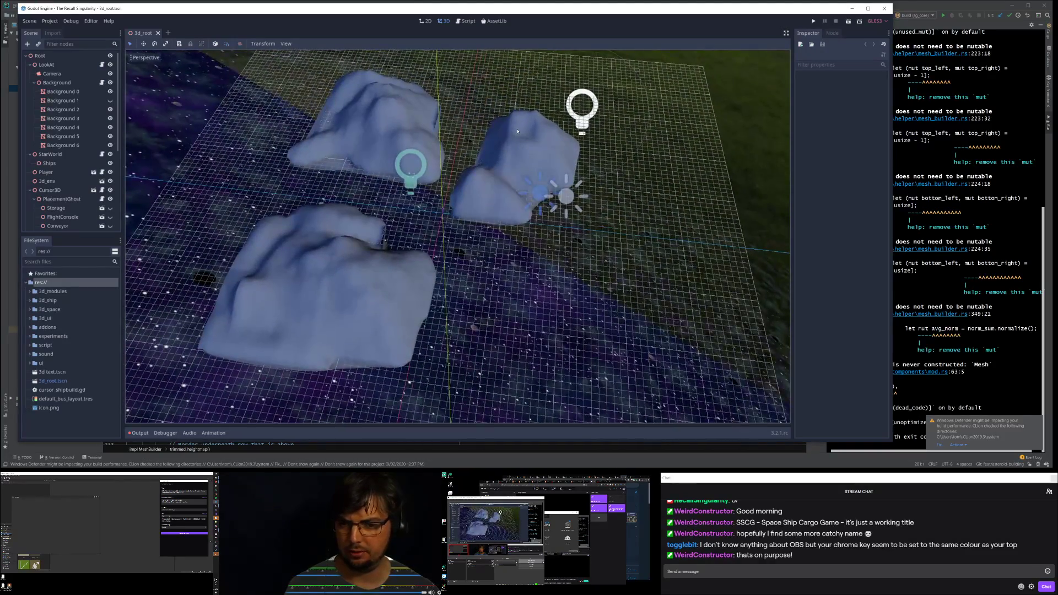
{"action": "scroll", "coordinate": [427, 224], "scroll_direction": "up", "scroll_amount": 6}
{"action": "middle_click_drag", "start_coordinate": [427, 223], "coordinate": [512, 203], "text": "shift"}
{"action": "scroll", "coordinate": [541, 208], "scroll_direction": "down", "scroll_amount": 4}
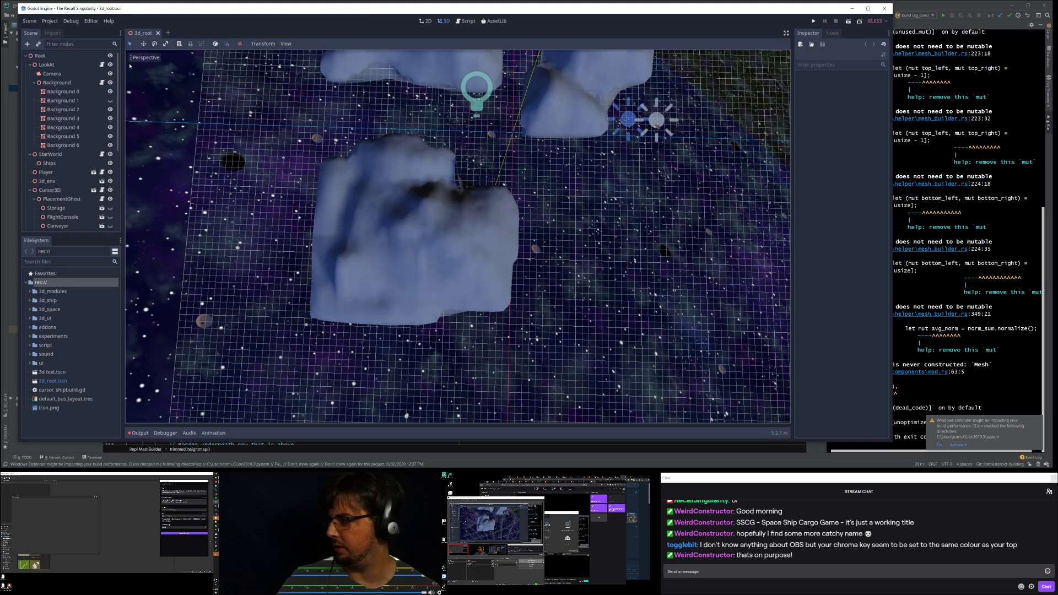
Step: Switch to Substance Designer, bring its main window and 3D view onto the main monitor, and open the recent package Ore_gold.sbs
{"action": "key", "text": "alt+Tab"}
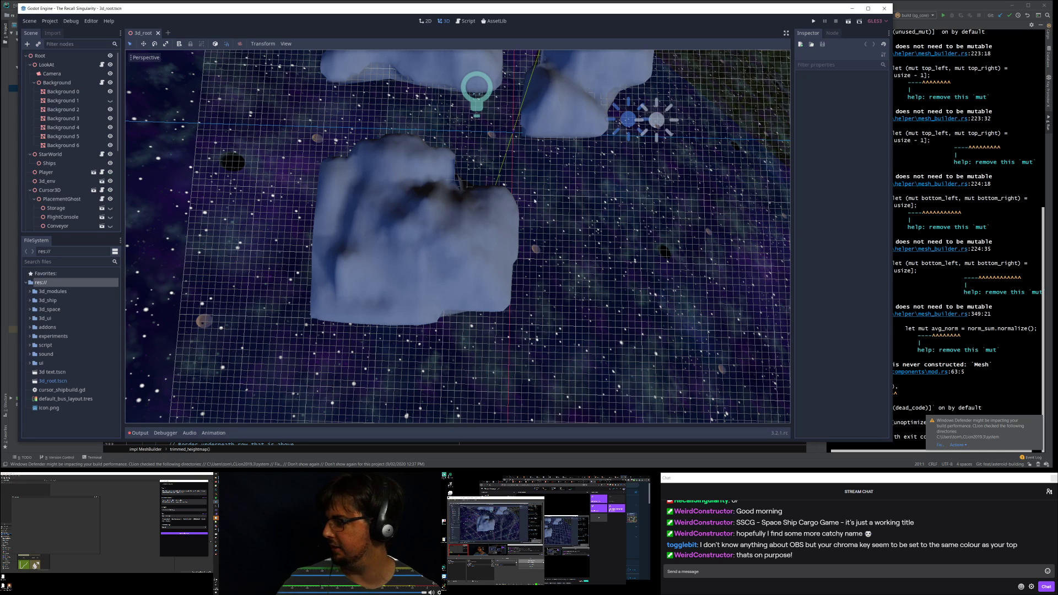
{"action": "left_click_drag", "start_coordinate": [87, 497], "coordinate": [978, 216]}
{"action": "left_click_drag", "start_coordinate": [123, 473], "coordinate": [519, 31]}
{"action": "left_click", "coordinate": [29, 39]}
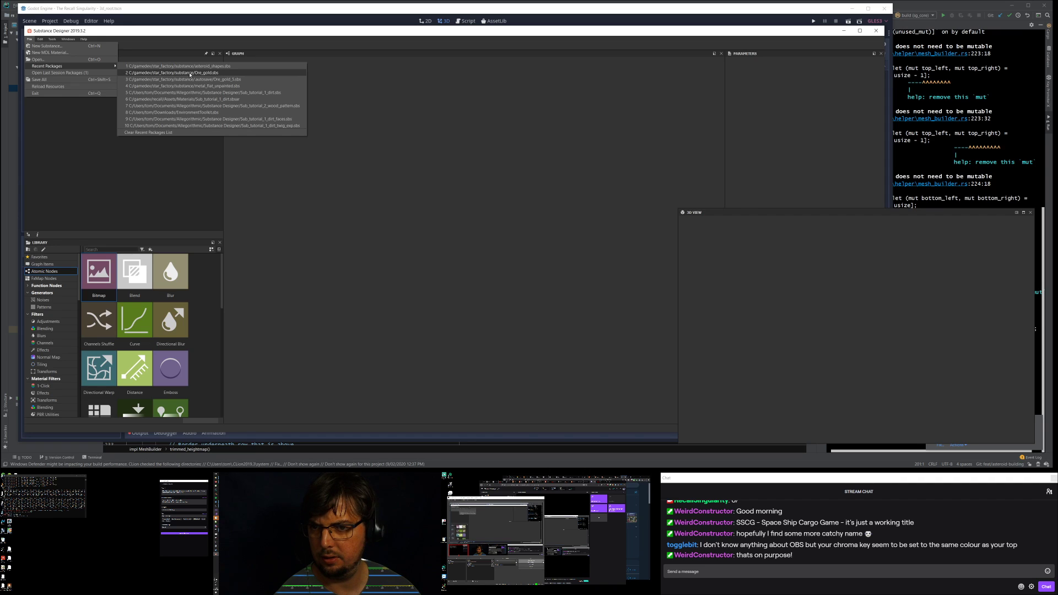
{"action": "left_click", "coordinate": [190, 74]}
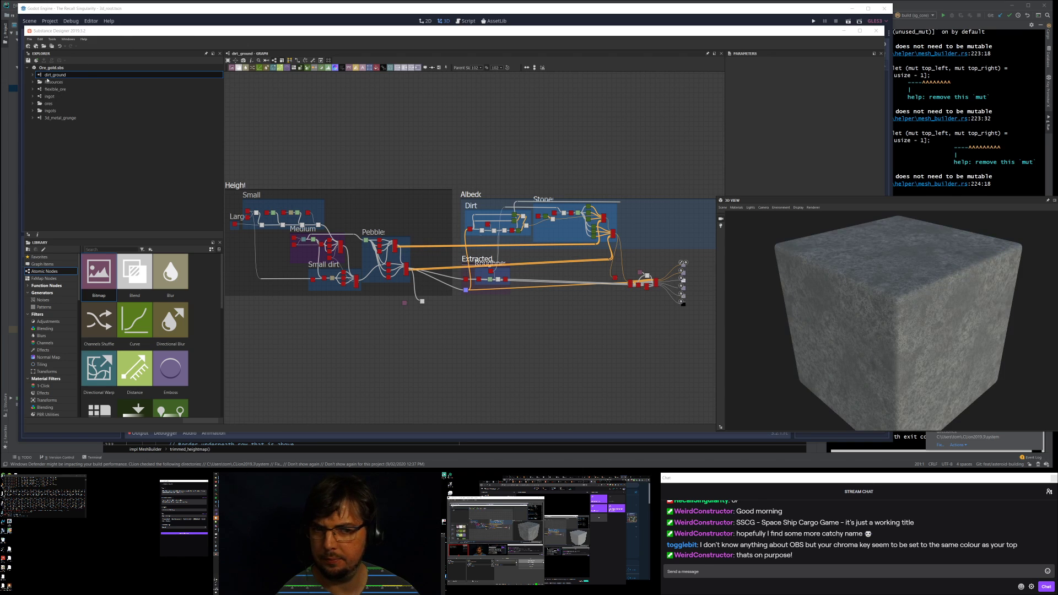
Step: Examine the dirt_ground material on the preview cube up close, focusing the 3D view's camera on the cube again
{"action": "left_click_drag", "start_coordinate": [919, 305], "coordinate": [910, 311]}
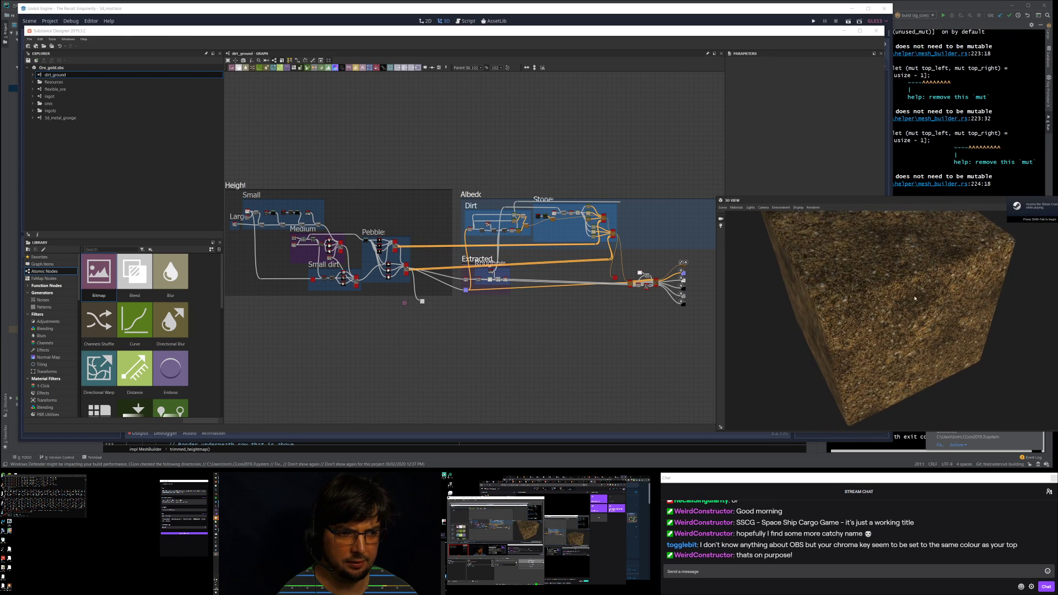
{"action": "scroll", "coordinate": [914, 285], "scroll_direction": "up", "scroll_amount": 3}
{"action": "scroll", "coordinate": [914, 279], "scroll_direction": "up", "scroll_amount": 3}
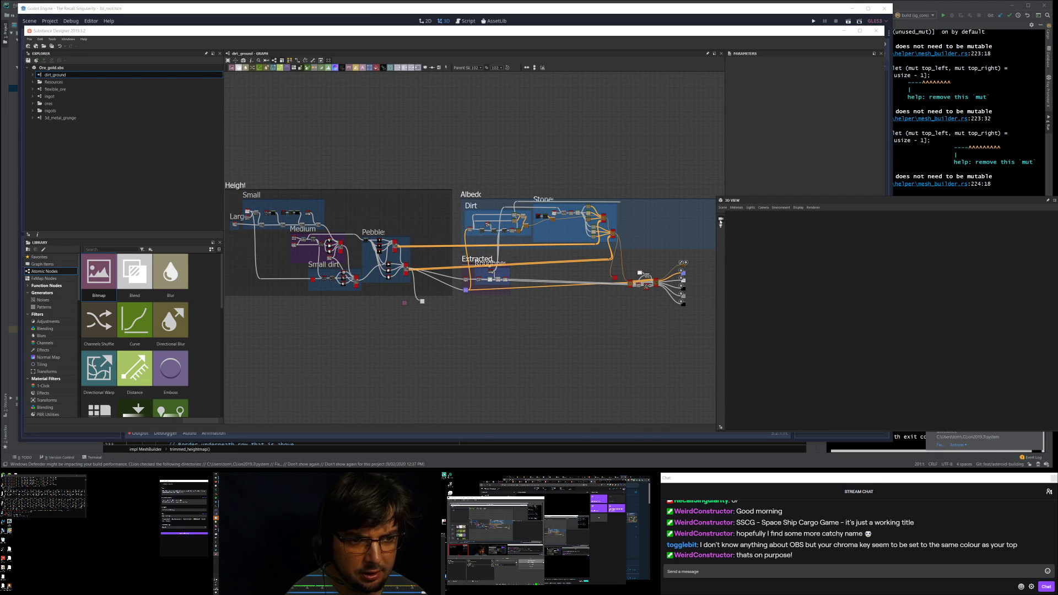
{"action": "left_click", "coordinate": [764, 208]}
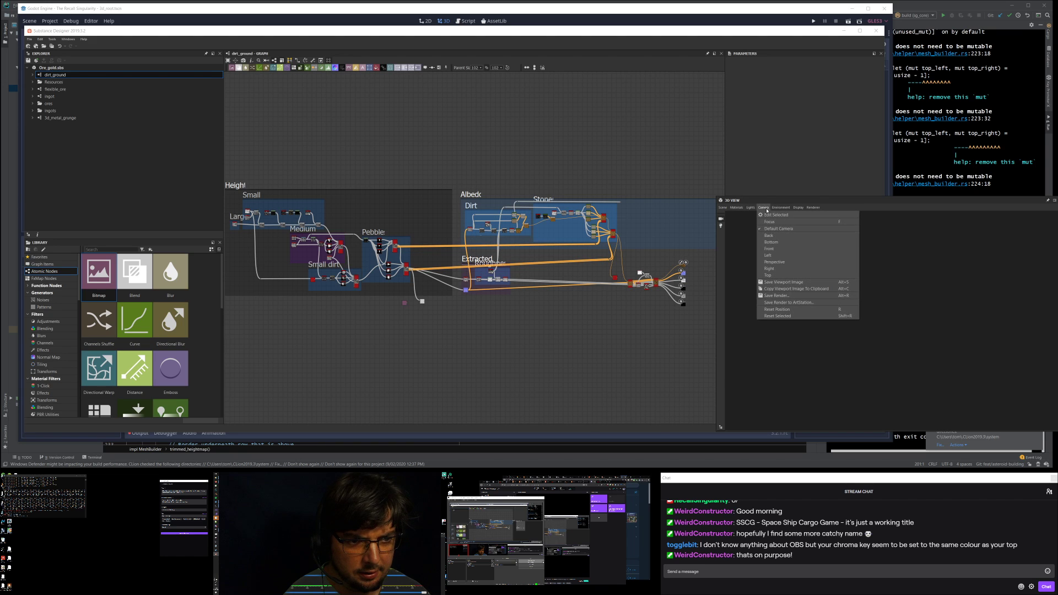
{"action": "left_click", "coordinate": [771, 222]}
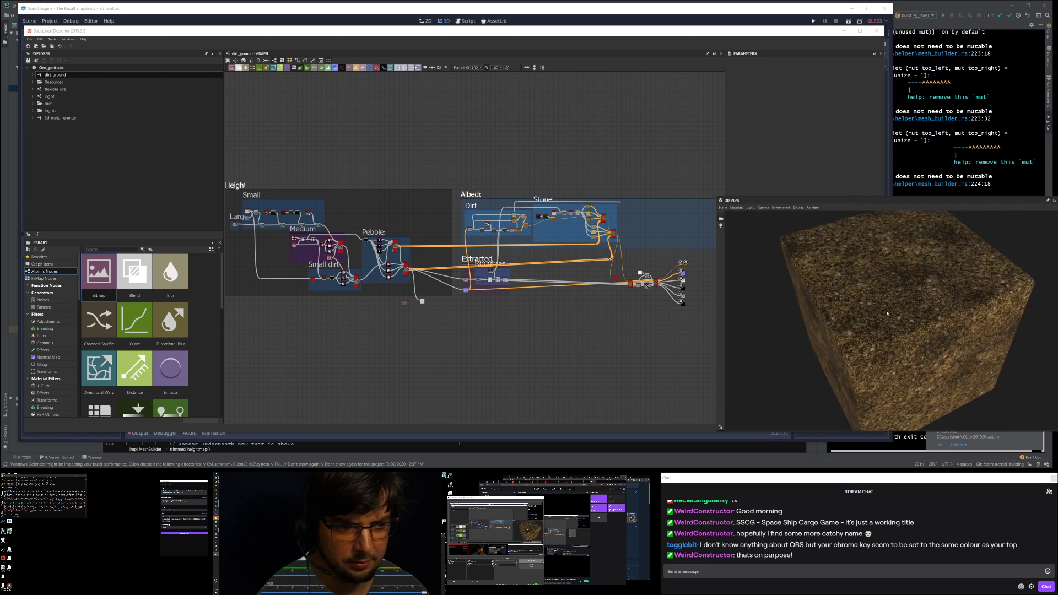
{"action": "left_click_drag", "start_coordinate": [893, 318], "coordinate": [887, 259]}
{"action": "scroll", "coordinate": [886, 258], "scroll_direction": "up", "scroll_amount": 8}
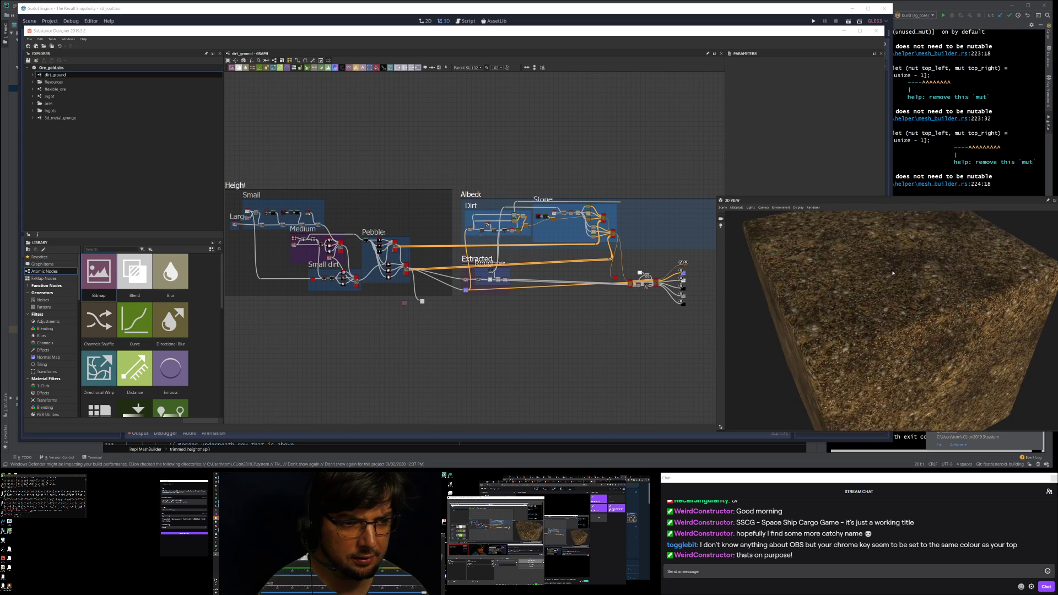
{"action": "scroll", "coordinate": [886, 263], "scroll_direction": "down", "scroll_amount": 6}
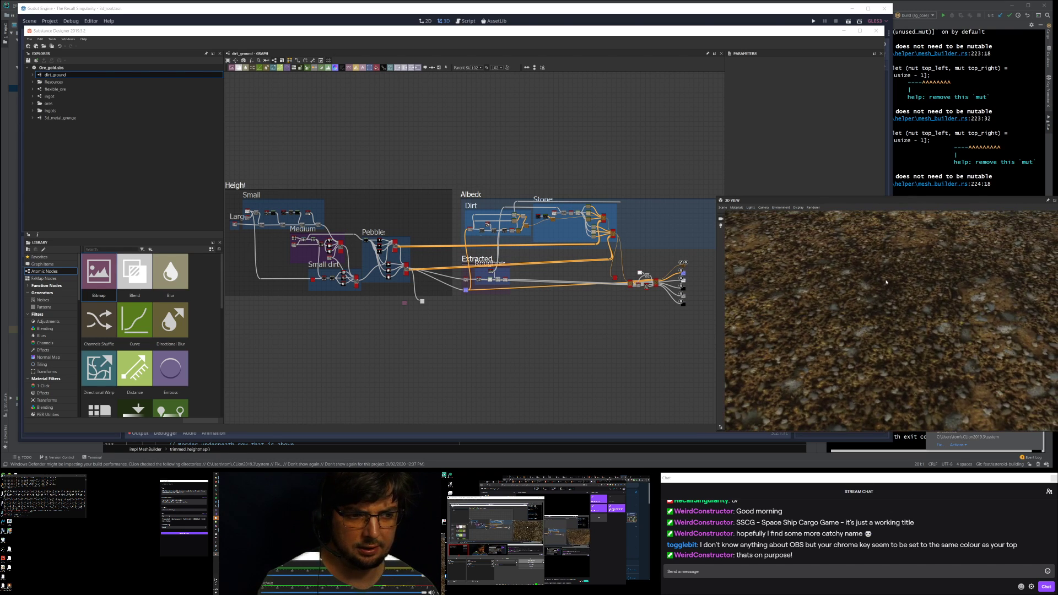
{"action": "scroll", "coordinate": [638, 300], "scroll_direction": "down", "scroll_amount": 1}
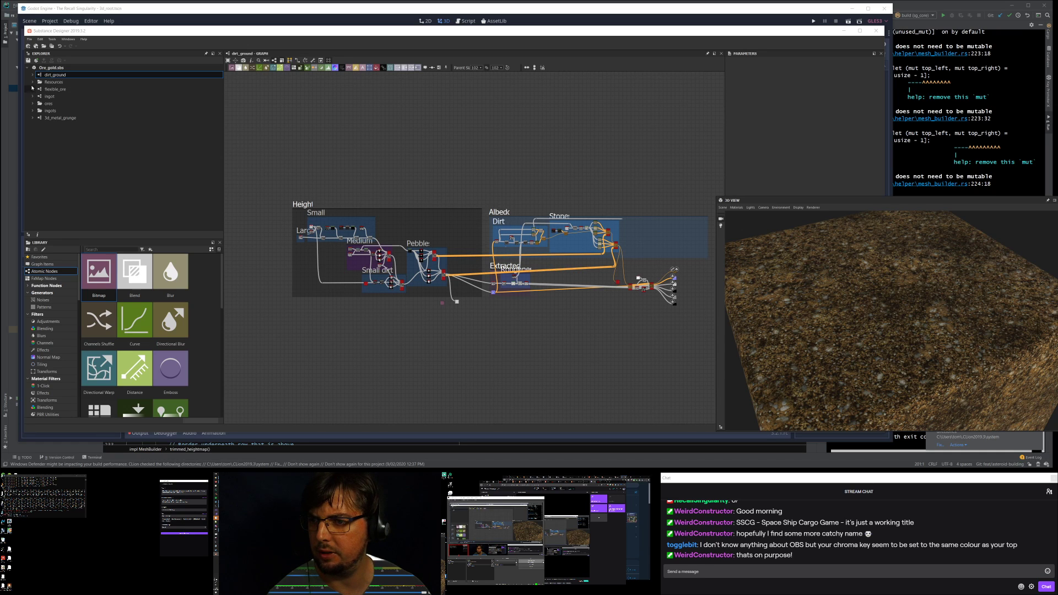
Step: Expand the package's Resources, open the gold_ore graph from the ores folder, and view its material and input nodes
{"action": "left_click", "coordinate": [32, 81]}
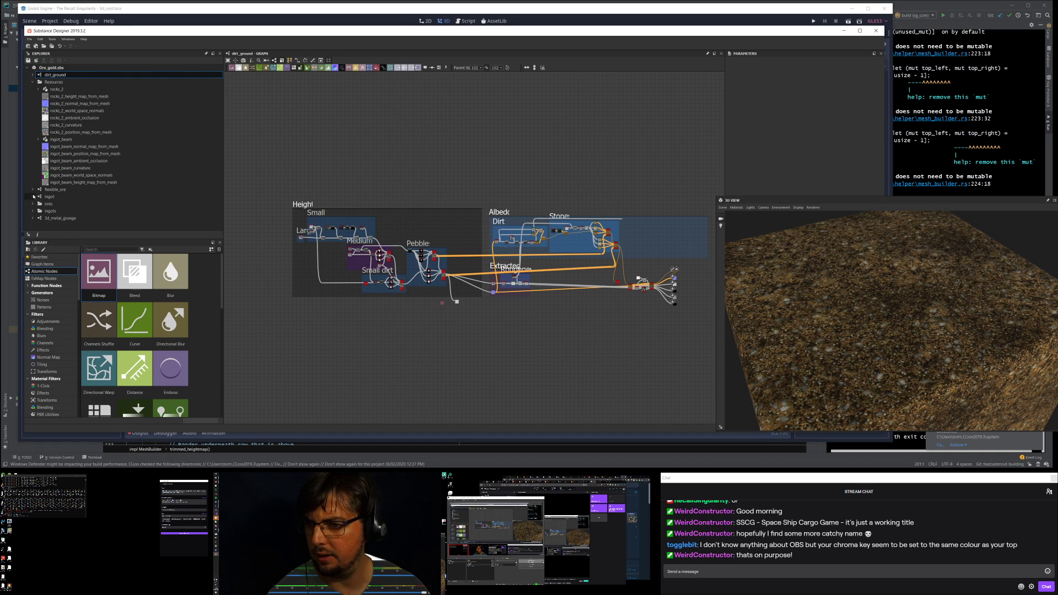
{"action": "scroll", "coordinate": [81, 181], "scroll_direction": "down", "scroll_amount": 6}
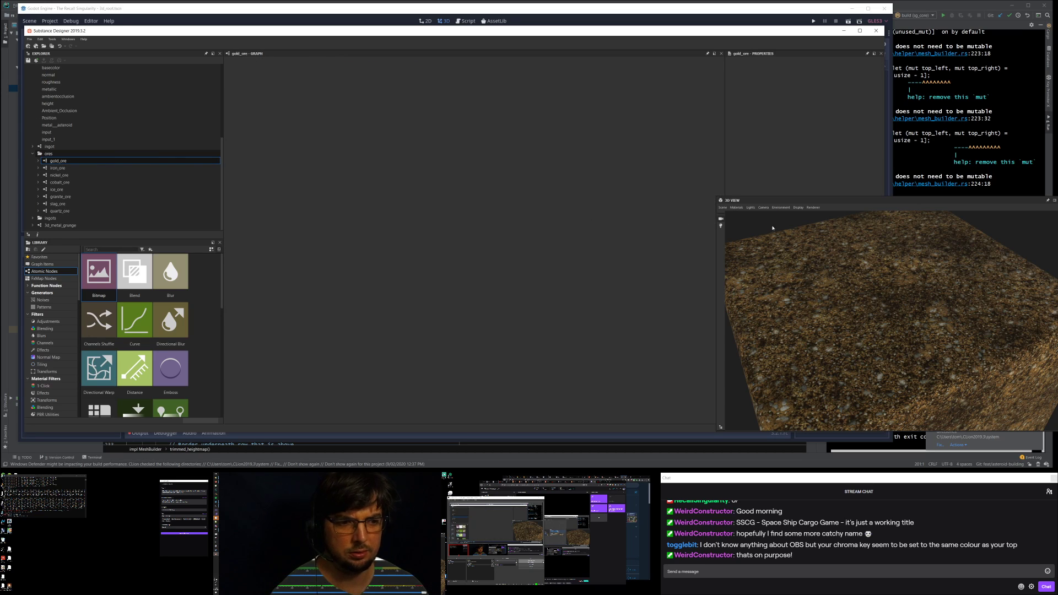
{"action": "left_click_drag", "start_coordinate": [948, 333], "coordinate": [865, 292]}
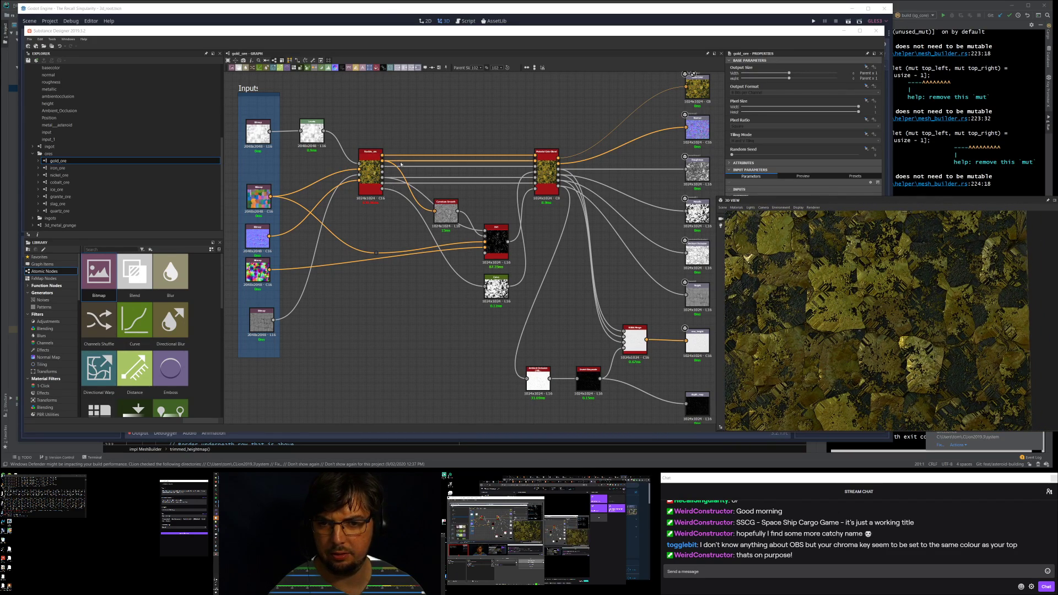
{"action": "scroll", "coordinate": [402, 163], "scroll_direction": "up", "scroll_amount": 4}
{"action": "middle_click_drag", "start_coordinate": [350, 204], "coordinate": [466, 203]}
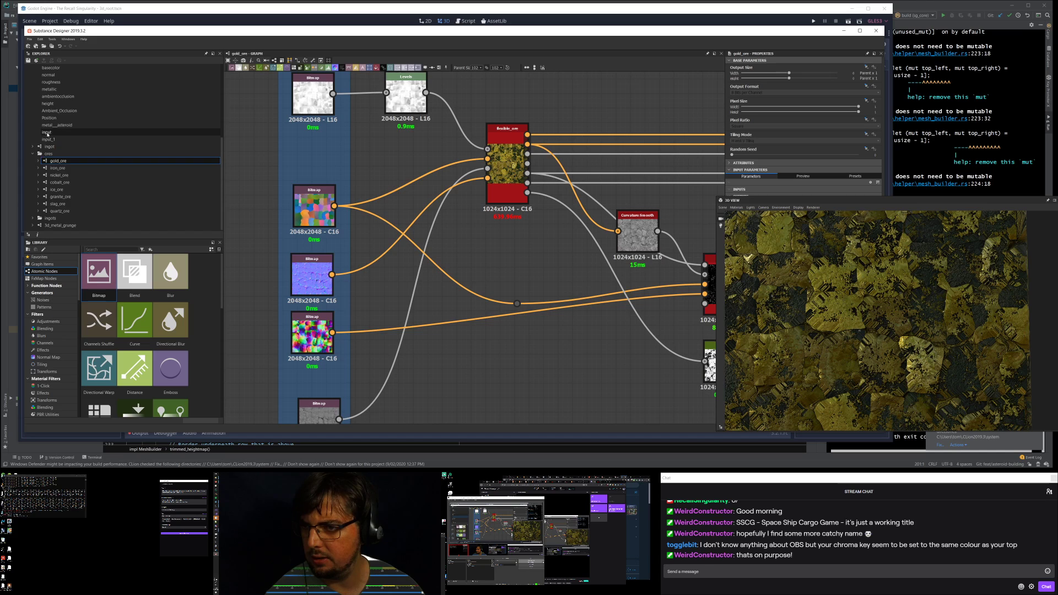
Step: Browse the package contents, expanding the ingot graph and collapsing the flexible_ore graph and the ores folder
{"action": "scroll", "coordinate": [43, 159], "scroll_direction": "up", "scroll_amount": 6}
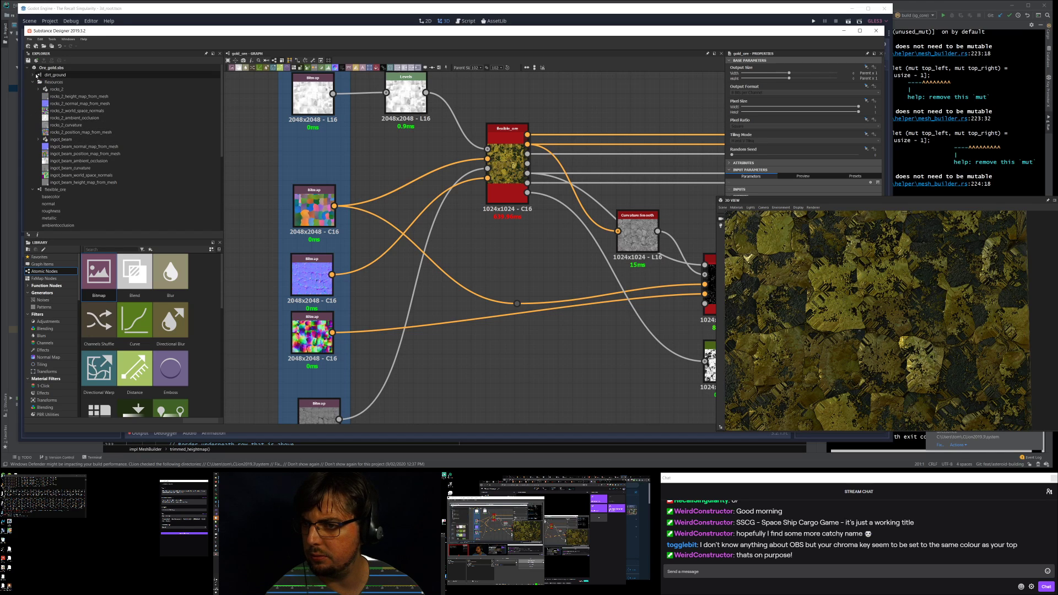
{"action": "scroll", "coordinate": [36, 99], "scroll_direction": "down", "scroll_amount": 6}
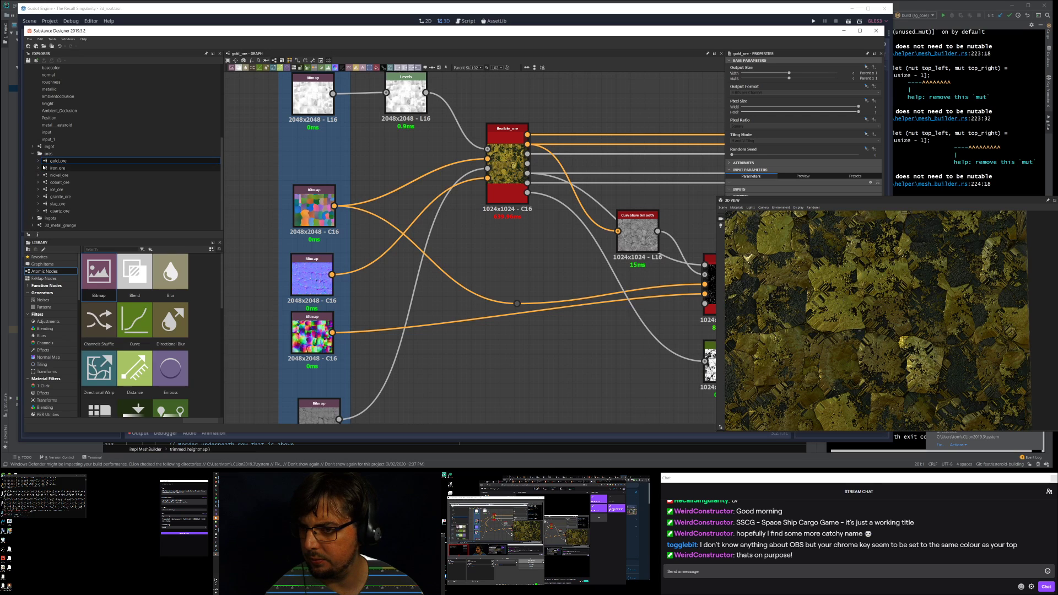
{"action": "left_click", "coordinate": [32, 148]}
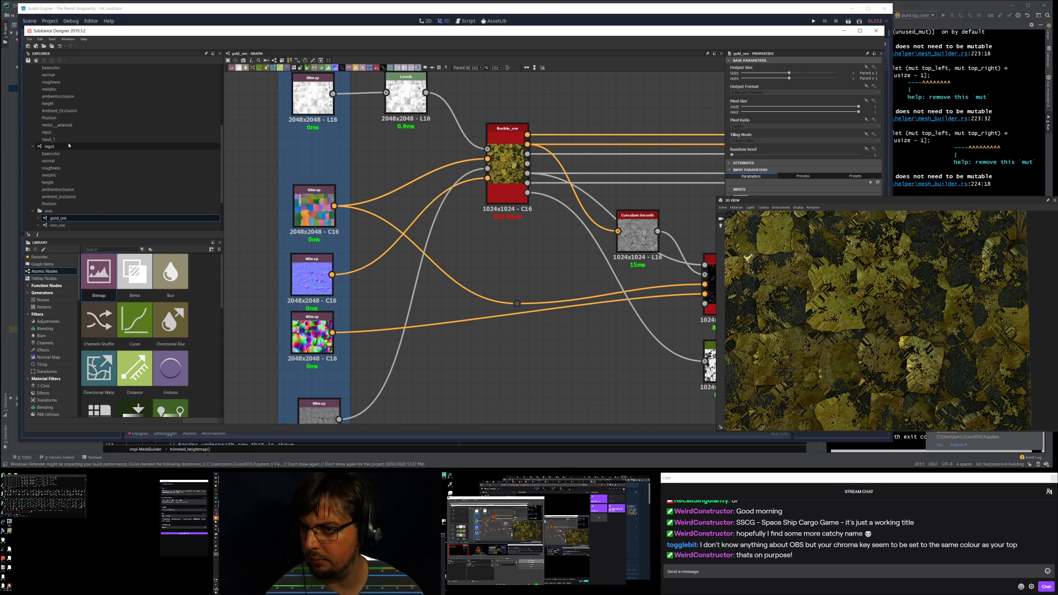
{"action": "scroll", "coordinate": [33, 148], "scroll_direction": "up", "scroll_amount": 4}
{"action": "left_click", "coordinate": [33, 146]}
{"action": "scroll", "coordinate": [36, 147], "scroll_direction": "up", "scroll_amount": 3}
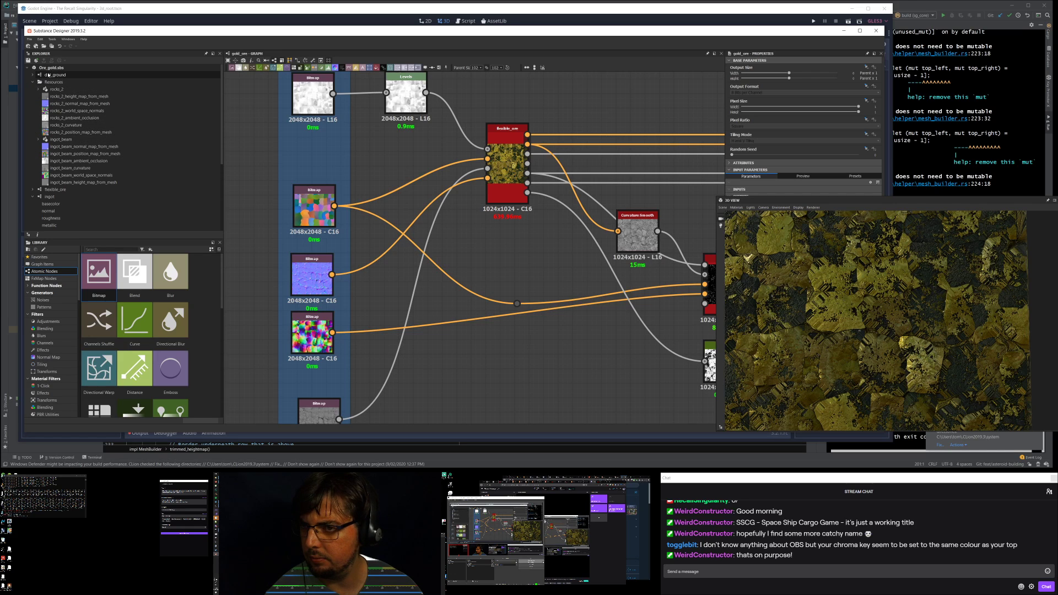
{"action": "scroll", "coordinate": [48, 196], "scroll_direction": "down", "scroll_amount": 5}
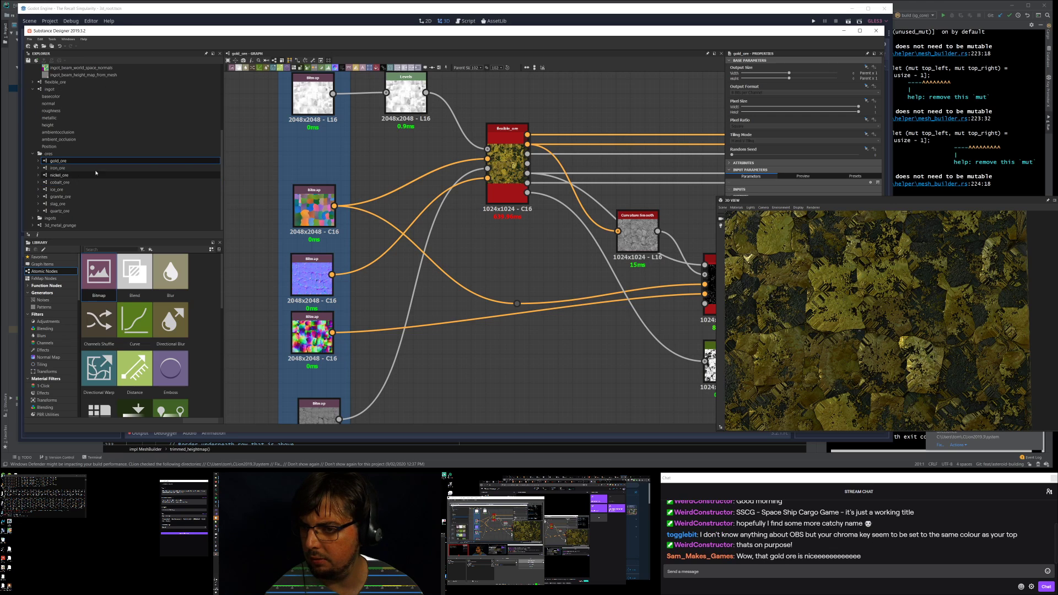
{"action": "left_click", "coordinate": [33, 154]}
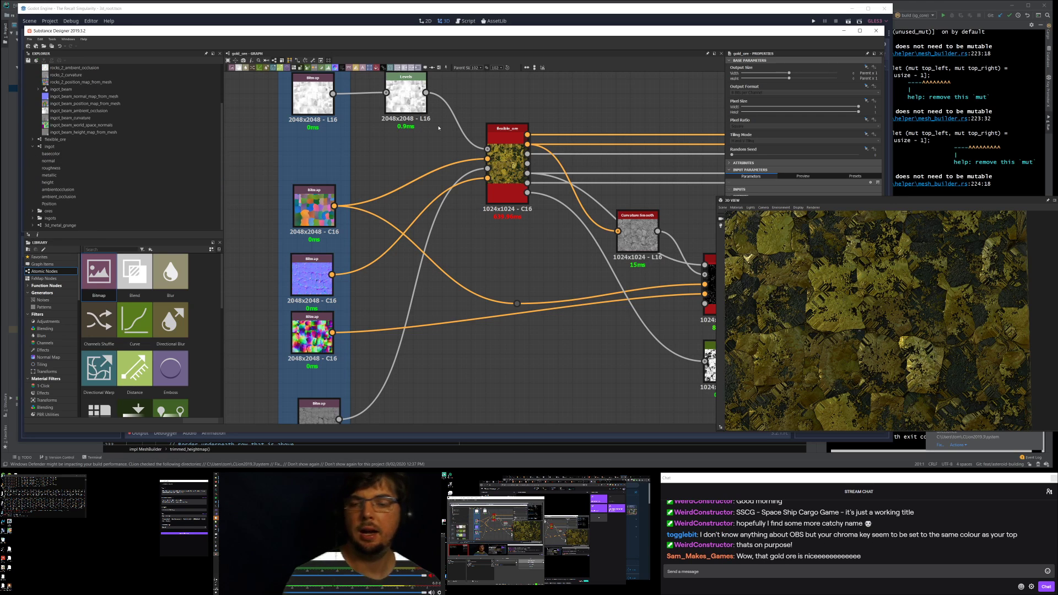
Step: Examine the gold_ore graph's bitmap inputs and flexible_ore node connections, and look over the package's rock resources
{"action": "scroll", "coordinate": [439, 128], "scroll_direction": "down", "scroll_amount": 5}
{"action": "scroll", "coordinate": [511, 201], "scroll_direction": "up", "scroll_amount": 4}
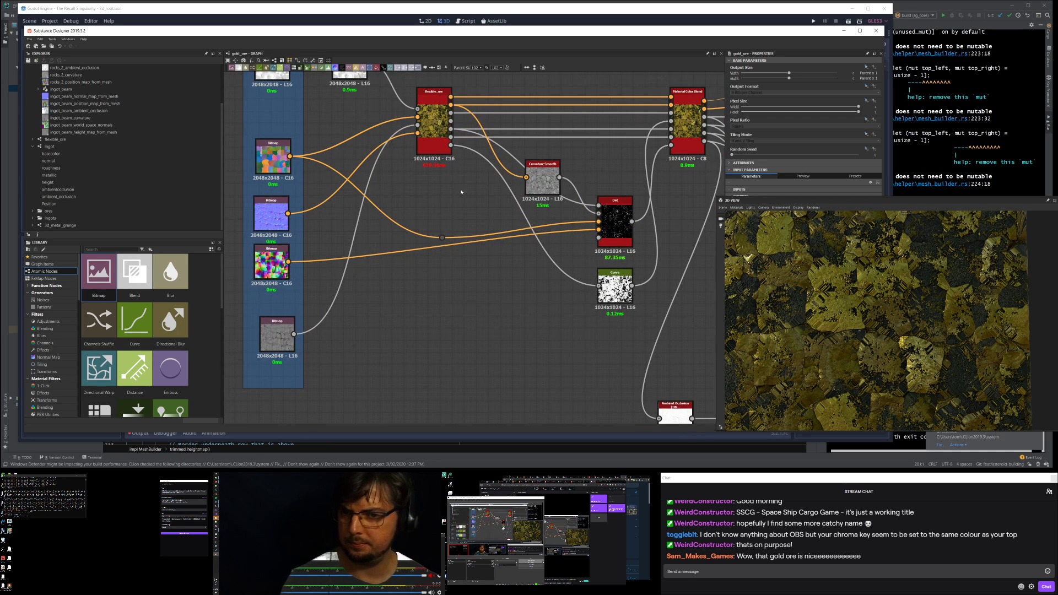
{"action": "middle_click_drag", "start_coordinate": [361, 171], "coordinate": [355, 197]}
{"action": "middle_click_drag", "start_coordinate": [857, 302], "coordinate": [864, 289]}
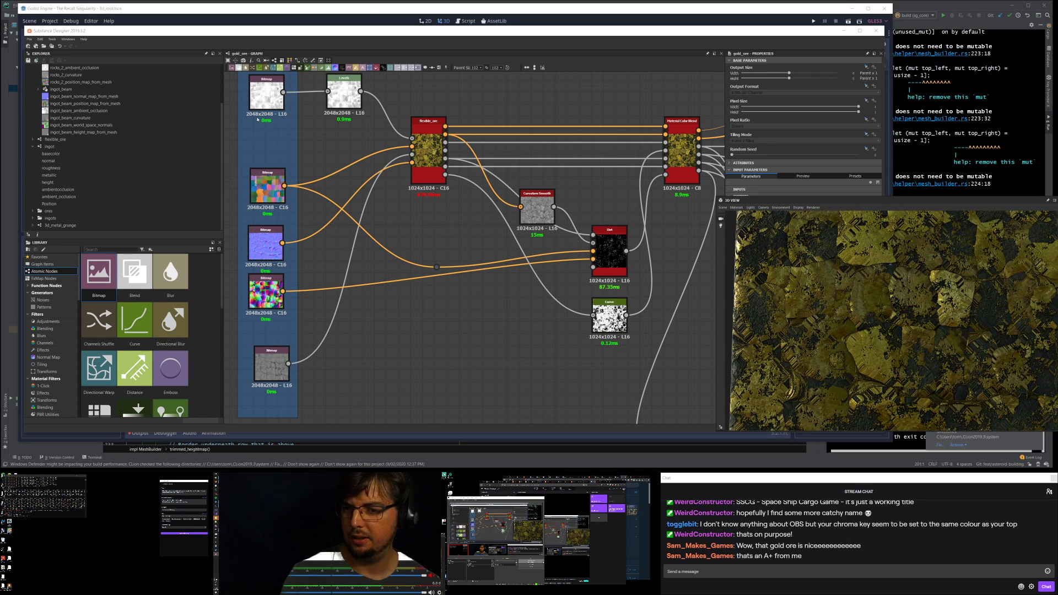
{"action": "left_click", "coordinate": [33, 212]}
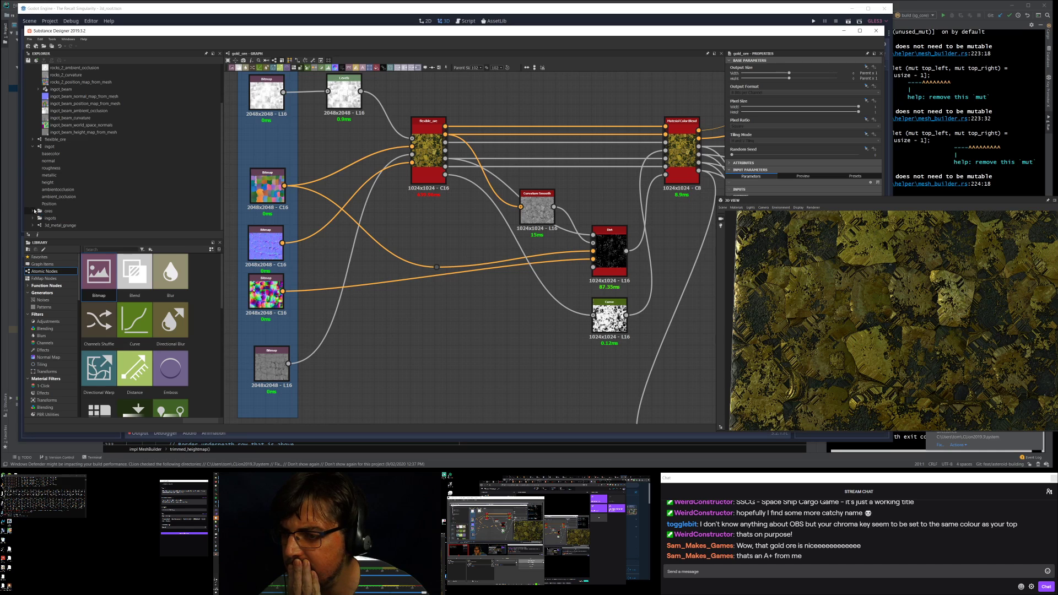
{"action": "scroll", "coordinate": [76, 185], "scroll_direction": "up", "scroll_amount": 3}
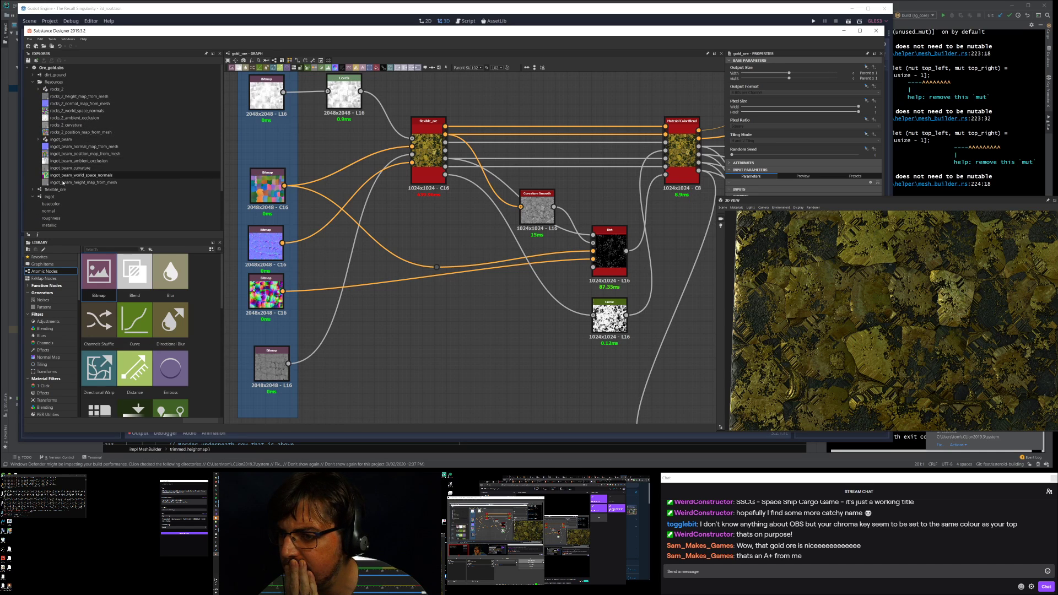
Step: Switch to File Explorer and open the gamedev\star_factory folder on Local Disk (C:)
{"action": "left_click", "coordinate": [216, 518]}
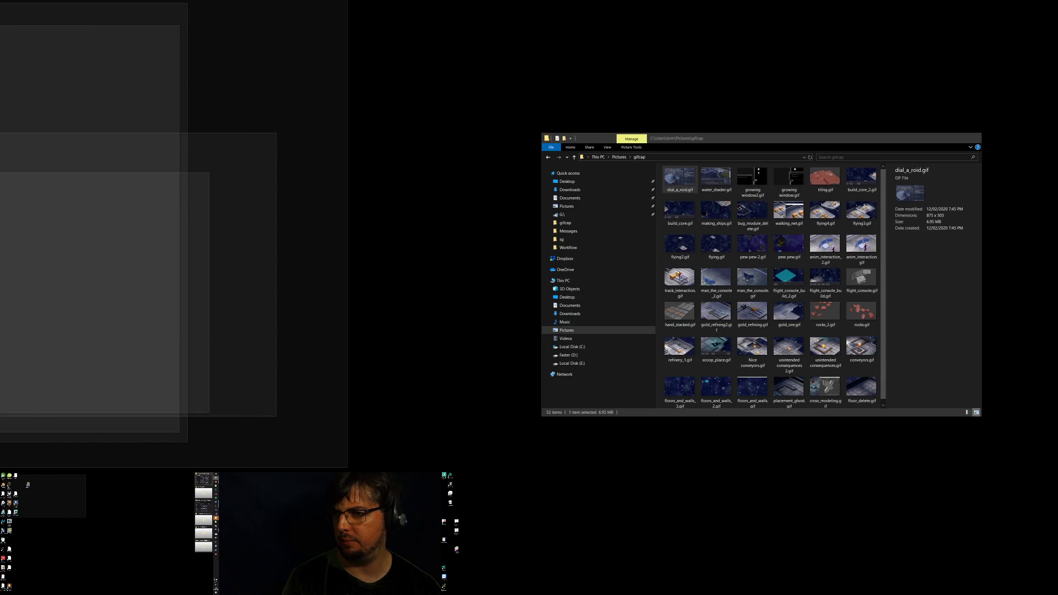
{"action": "left_click", "coordinate": [203, 520]}
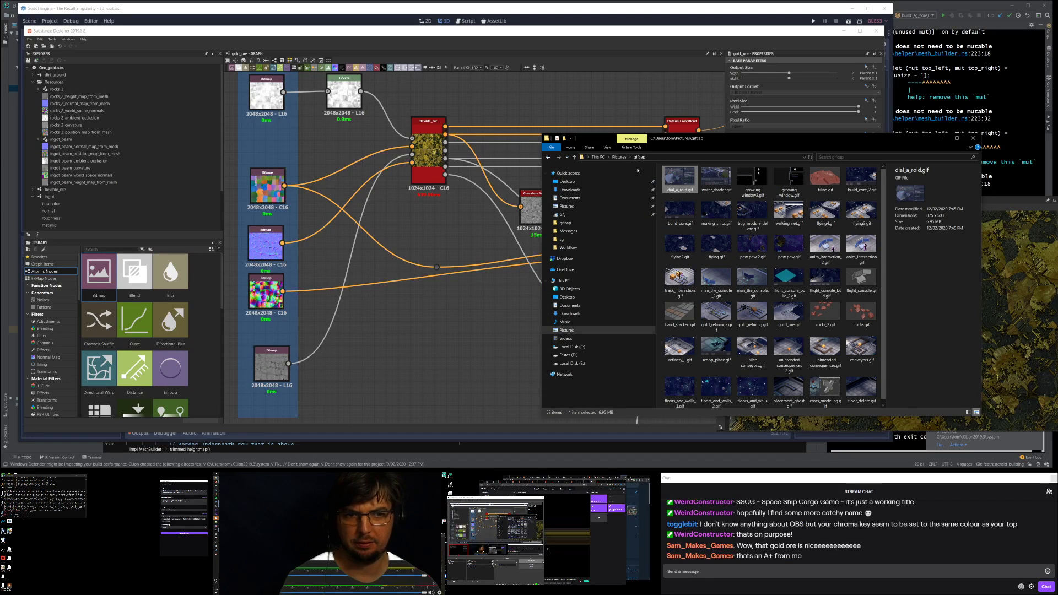
{"action": "left_click", "coordinate": [573, 347]}
{"action": "double_click", "coordinate": [678, 193]}
{"action": "left_click", "coordinate": [682, 193]}
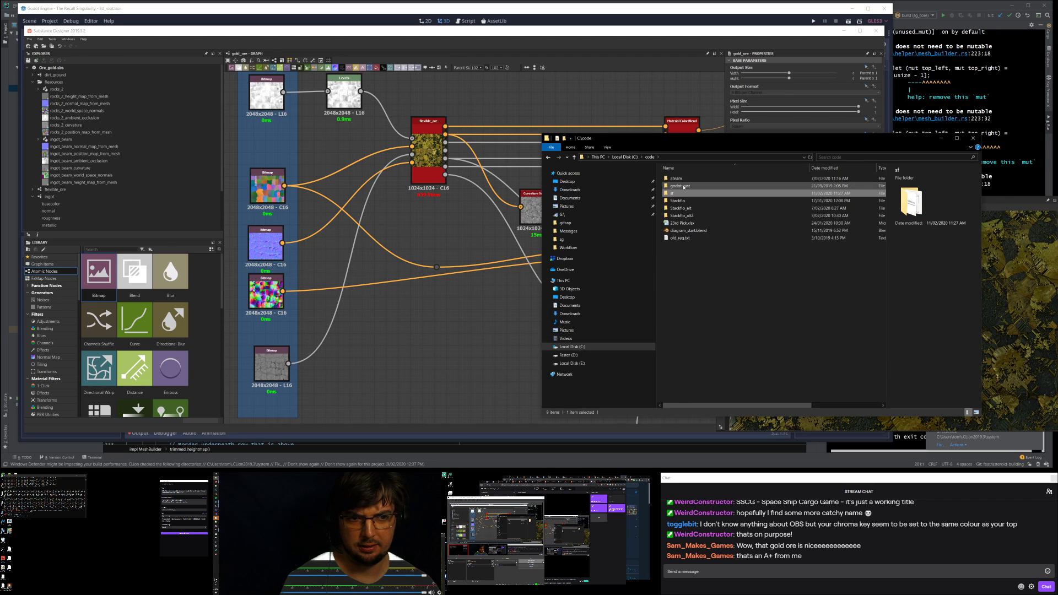
{"action": "left_click", "coordinate": [634, 158]}
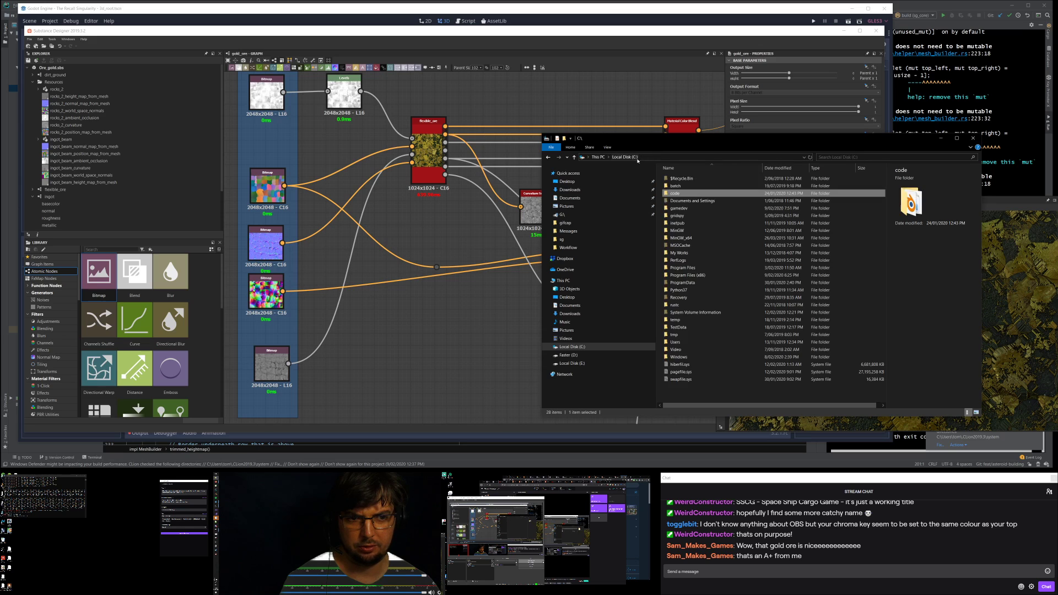
{"action": "double_click", "coordinate": [679, 208]}
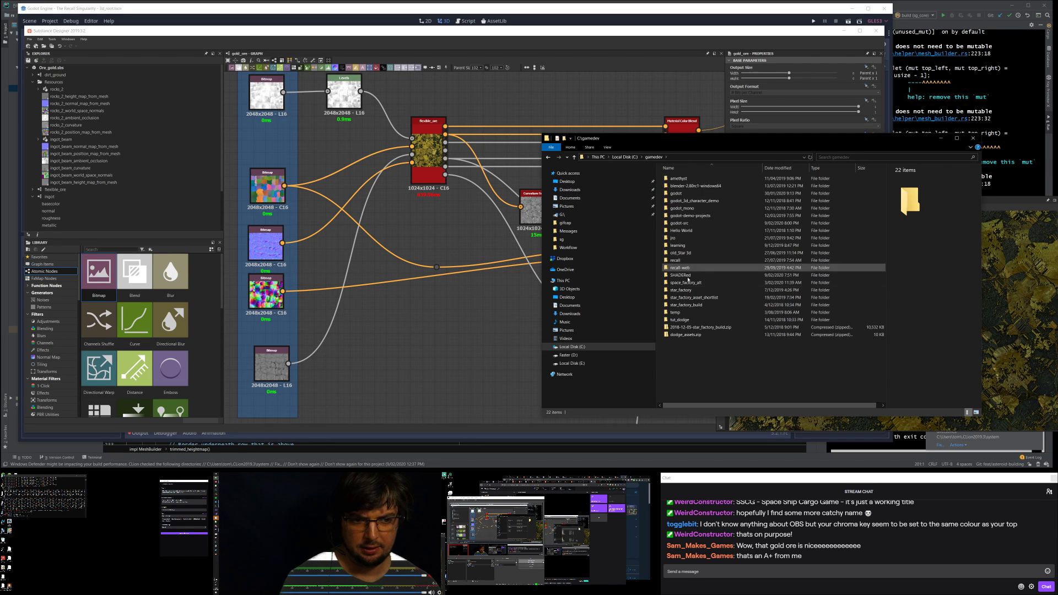
{"action": "double_click", "coordinate": [684, 289]}
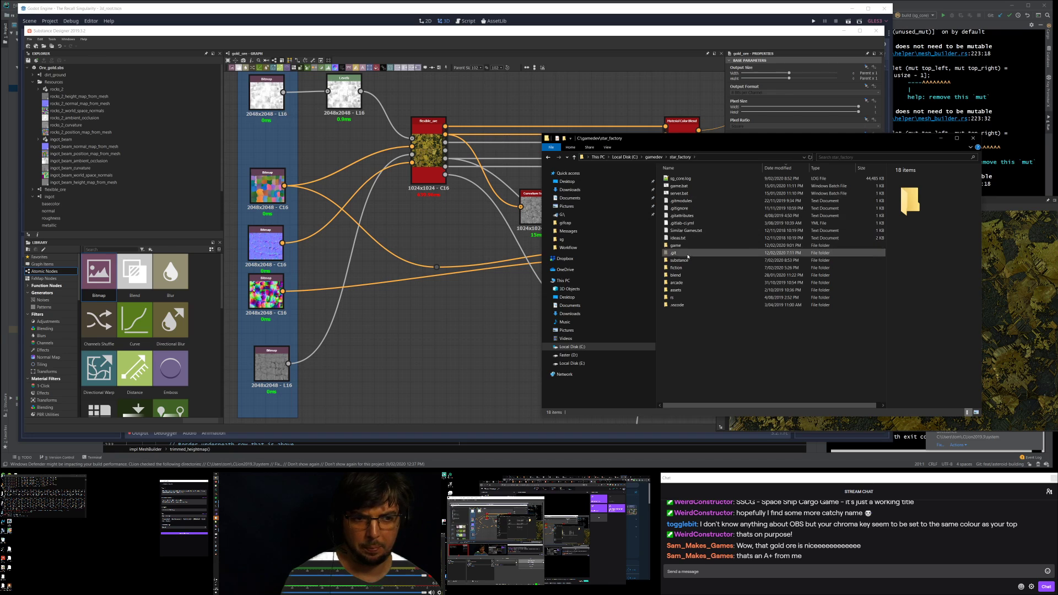
Step: Look for the rock meshes in game\3d_space\mesh, selecting rocks.glb and moving the File Explorer window clear of the 3D view
{"action": "left_click", "coordinate": [676, 275]}
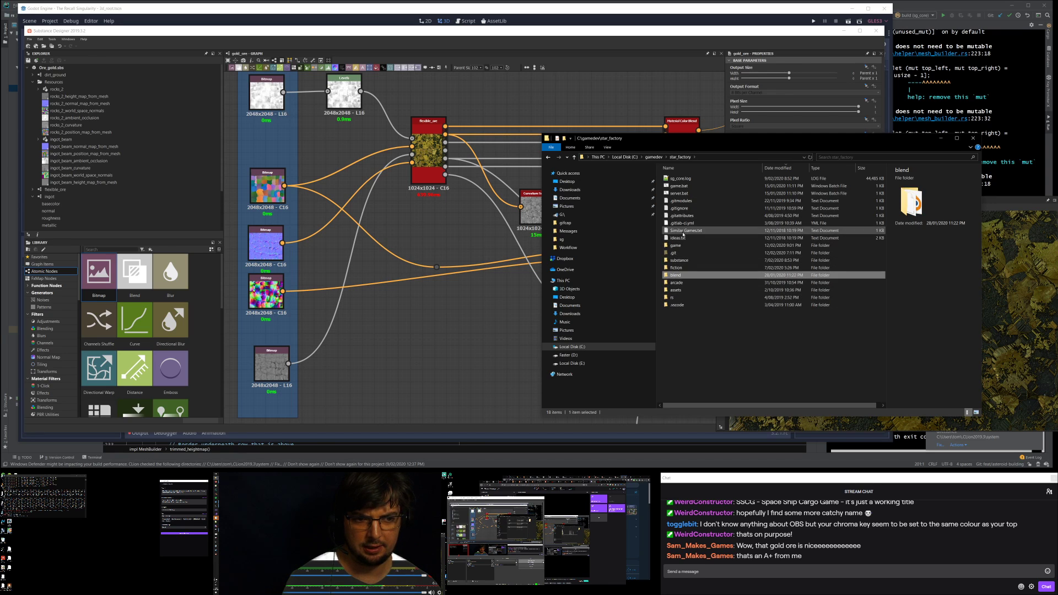
{"action": "left_click", "coordinate": [680, 246]}
{"action": "double_click", "coordinate": [679, 246]}
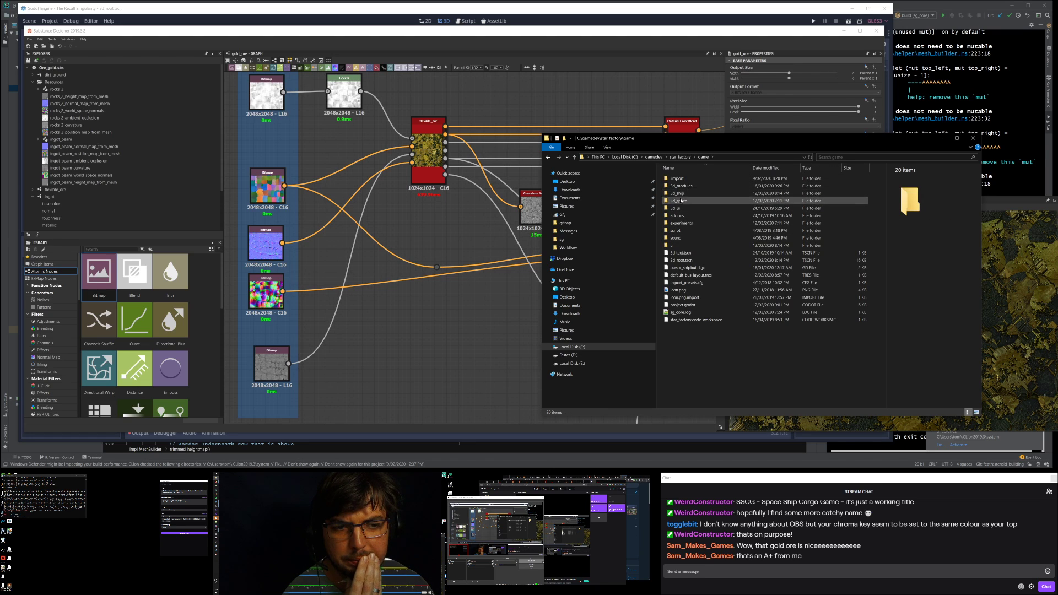
{"action": "double_click", "coordinate": [681, 201]}
{"action": "double_click", "coordinate": [690, 196]}
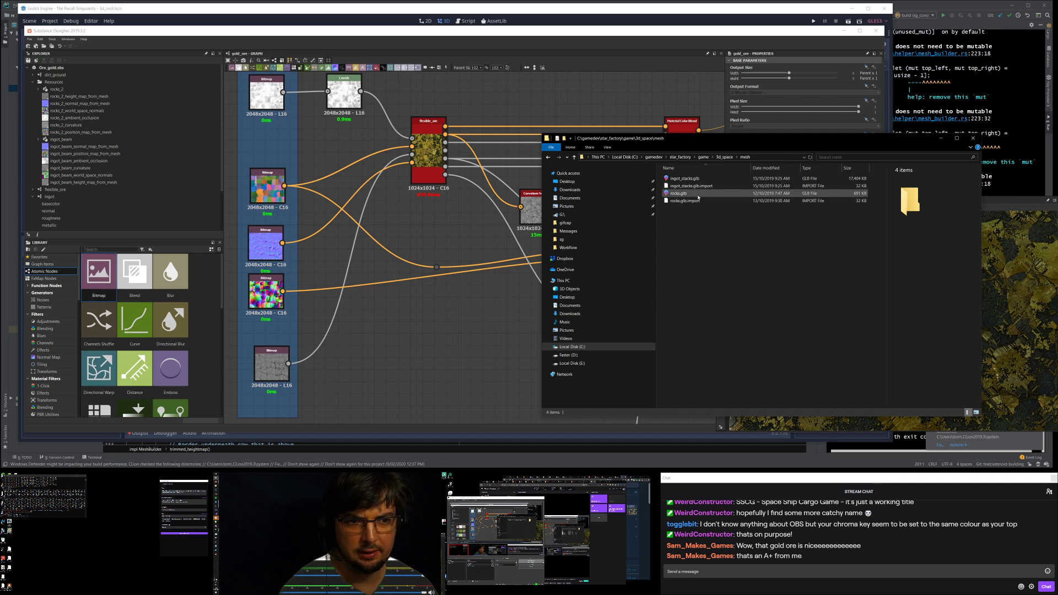
{"action": "key", "text": "alt+Left"}
{"action": "double_click", "coordinate": [685, 201]}
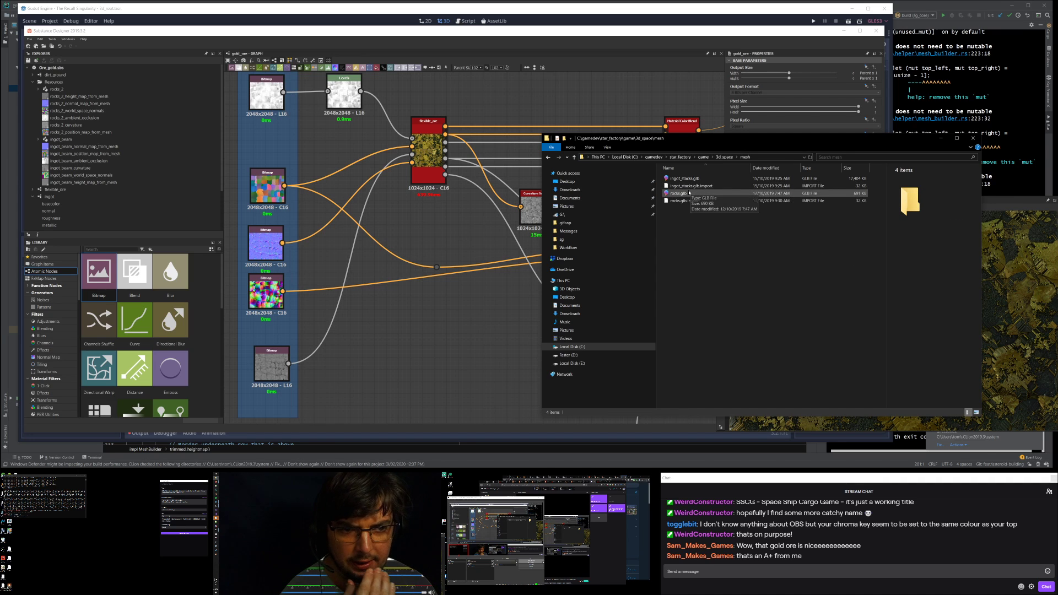
{"action": "left_click_drag", "start_coordinate": [741, 142], "coordinate": [510, 138]}
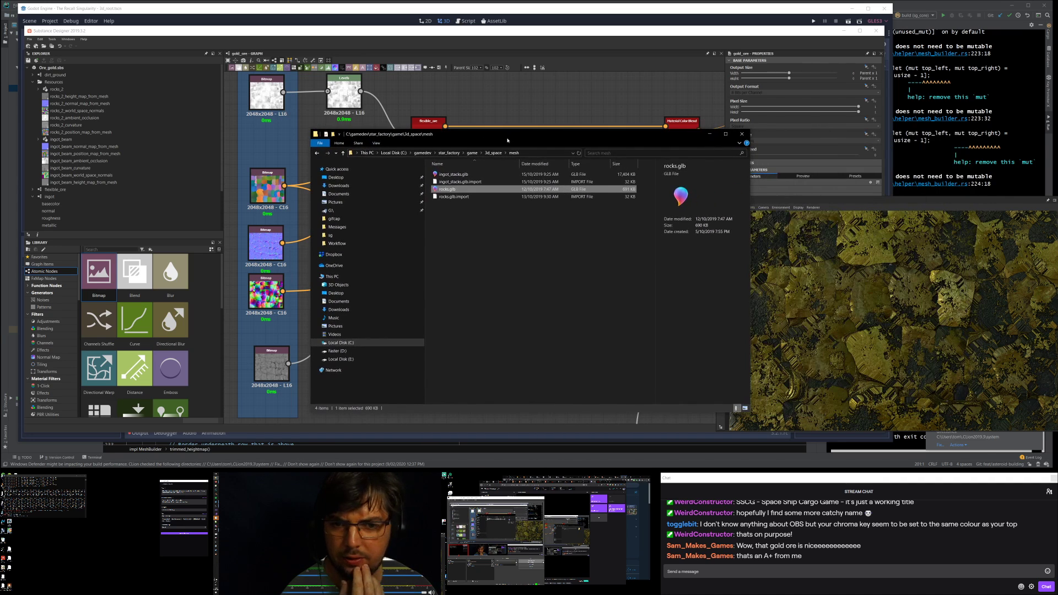
Step: Look through the Blender files in star_factory's blend folder, and return to the star_factory folder
{"action": "left_click", "coordinate": [458, 152]}
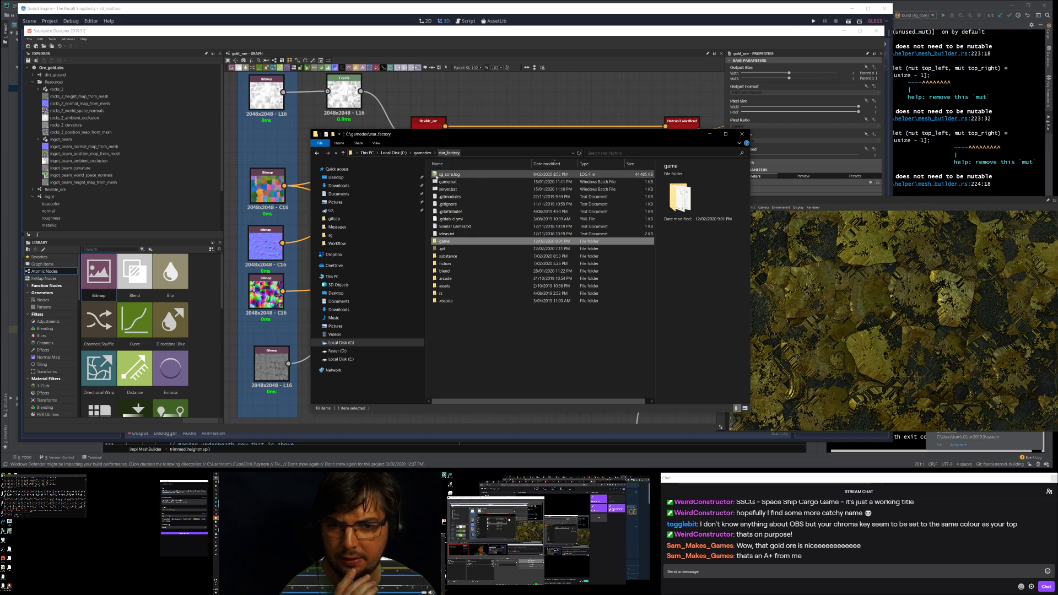
{"action": "left_click", "coordinate": [447, 272]}
{"action": "double_click", "coordinate": [448, 271]}
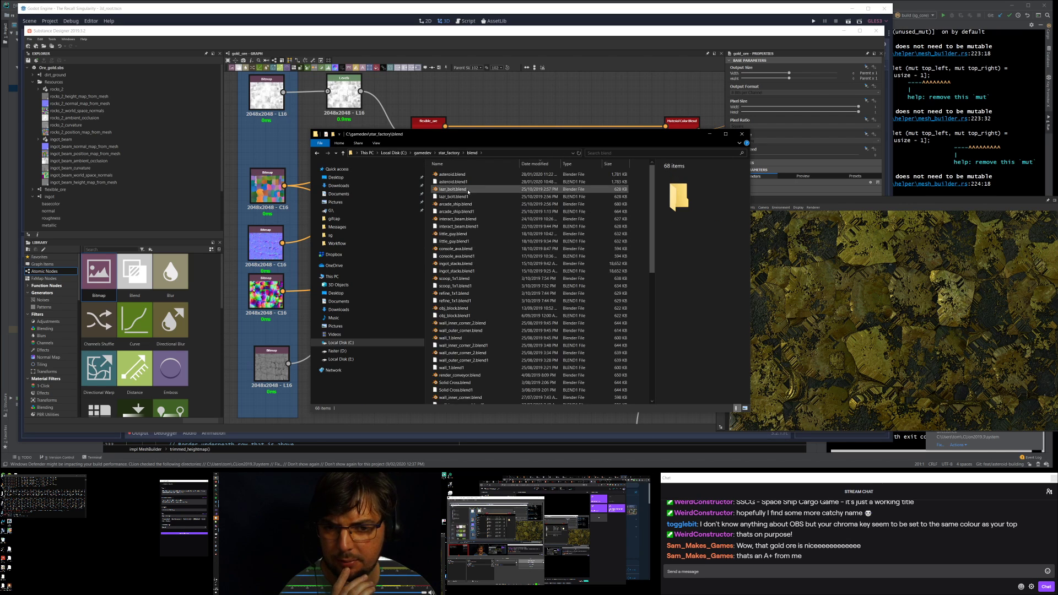
{"action": "scroll", "coordinate": [479, 224], "scroll_direction": "down", "scroll_amount": 10}
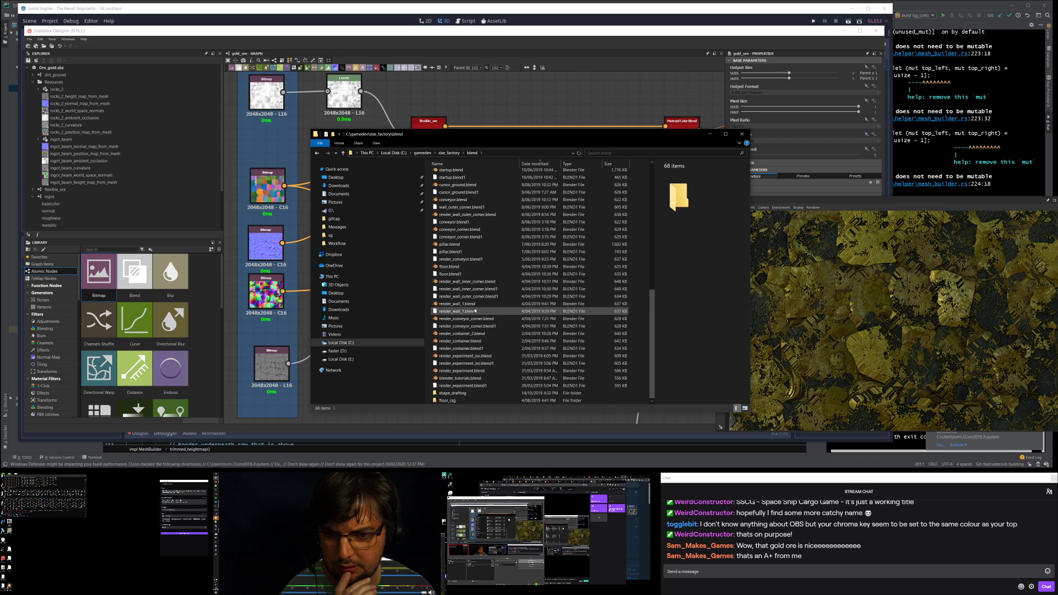
{"action": "scroll", "coordinate": [484, 312], "scroll_direction": "up", "scroll_amount": 10}
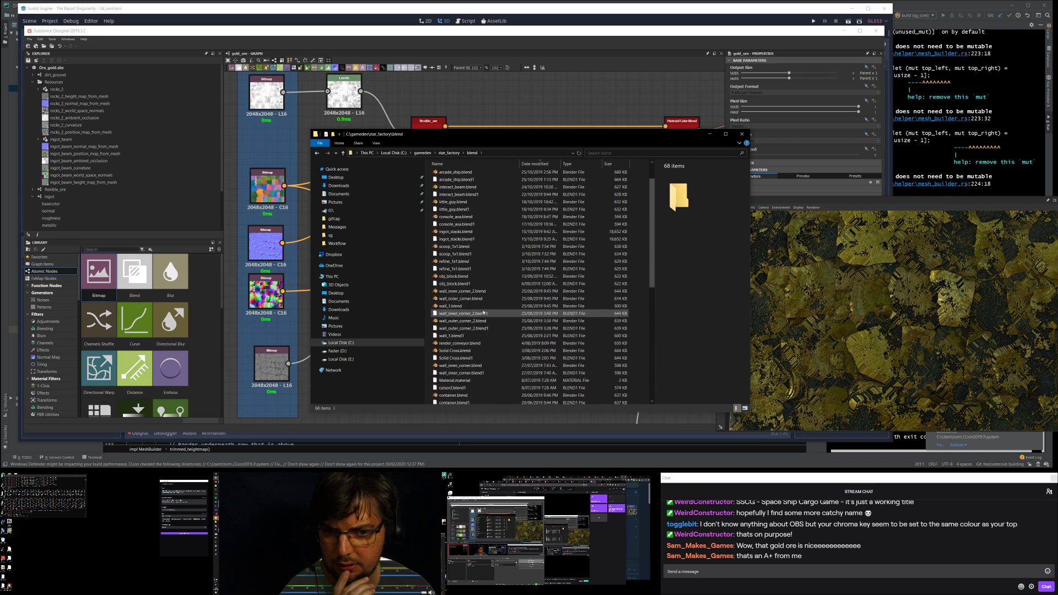
{"action": "left_click", "coordinate": [449, 153]}
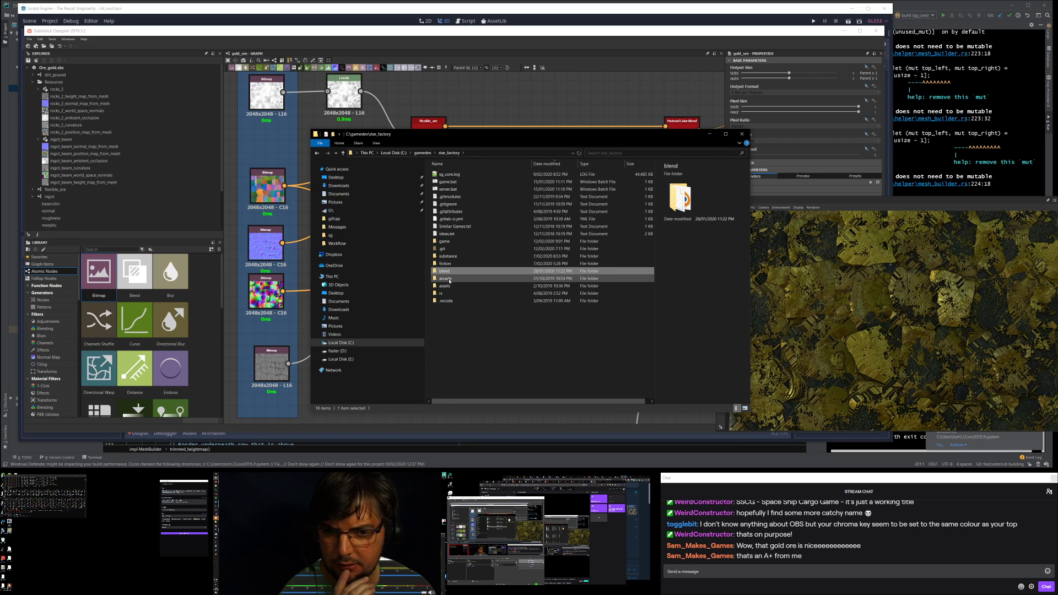
Step: Check the substance folder around Ore_gold.sbs for rock files, and return to the star_factory folder
{"action": "double_click", "coordinate": [447, 255]}
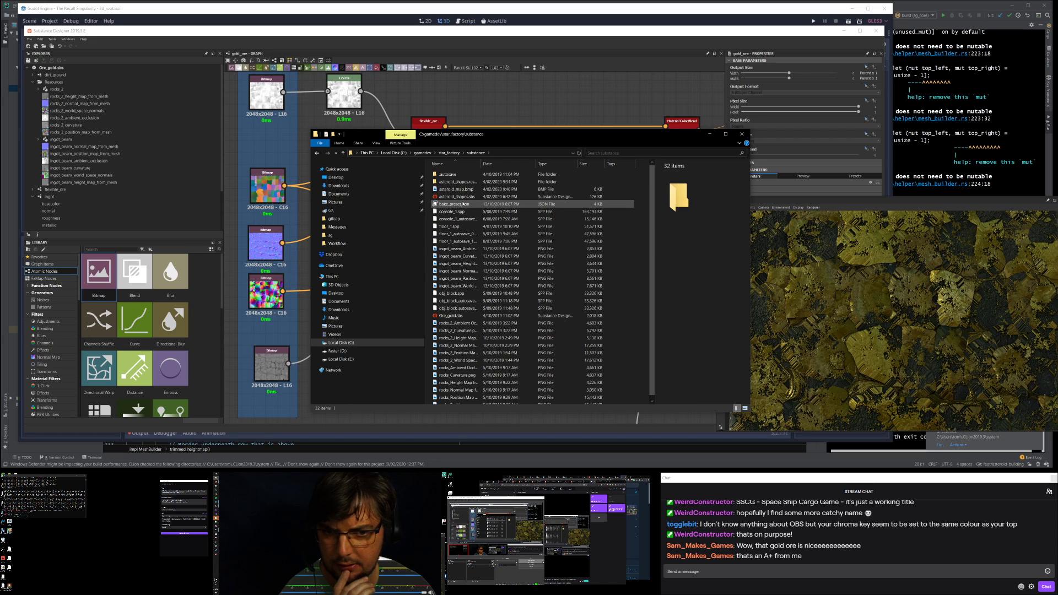
{"action": "scroll", "coordinate": [456, 302], "scroll_direction": "down", "scroll_amount": 1}
{"action": "left_click", "coordinate": [455, 311]}
{"action": "scroll", "coordinate": [481, 269], "scroll_direction": "up", "scroll_amount": 1}
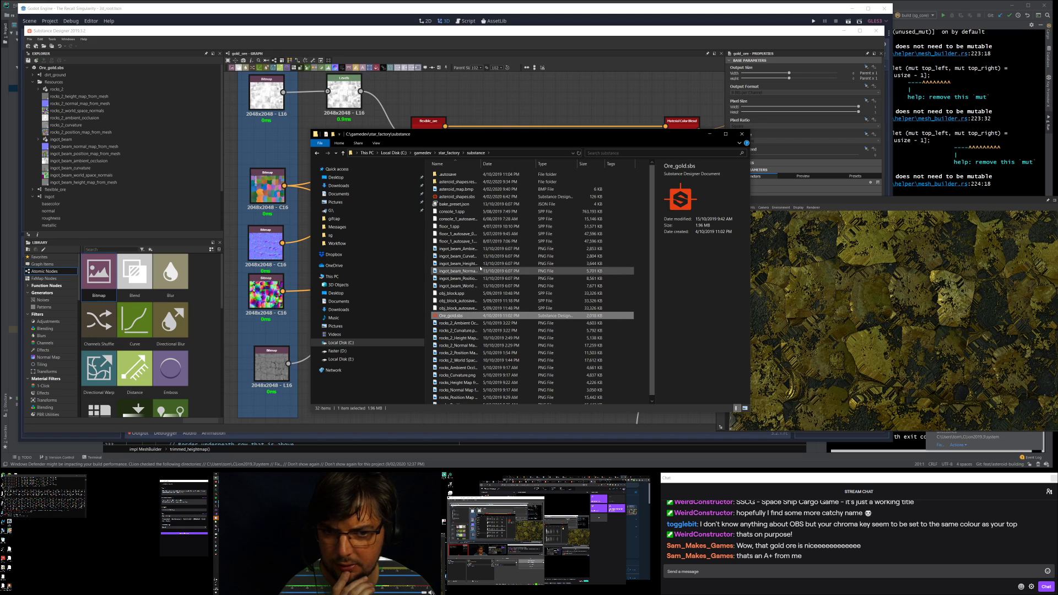
{"action": "left_click", "coordinate": [453, 153]}
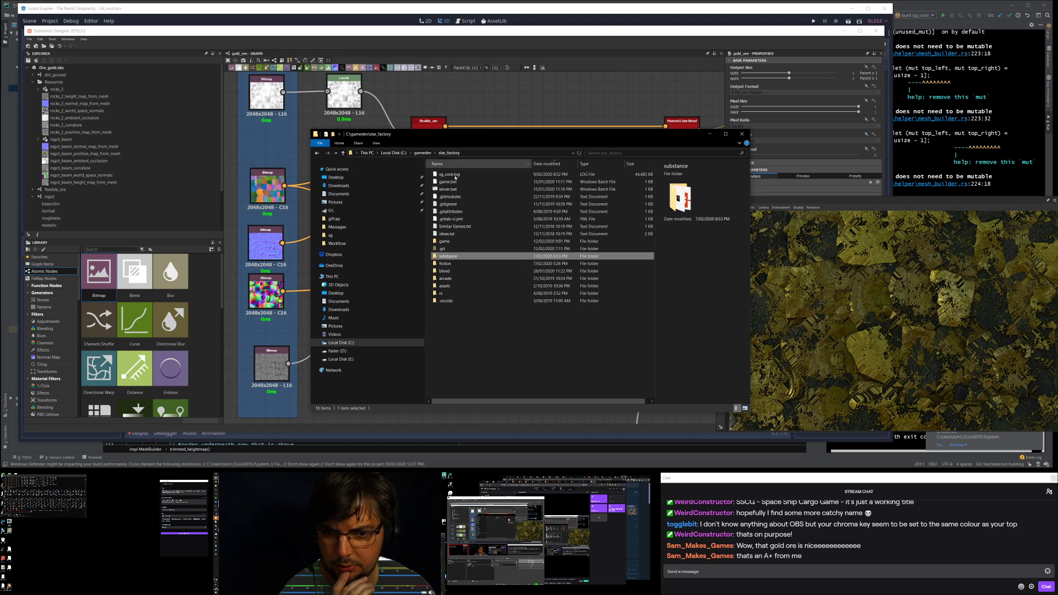
Step: Open the shape_drafting folder inside star_factory's blend folder
{"action": "double_click", "coordinate": [451, 270]}
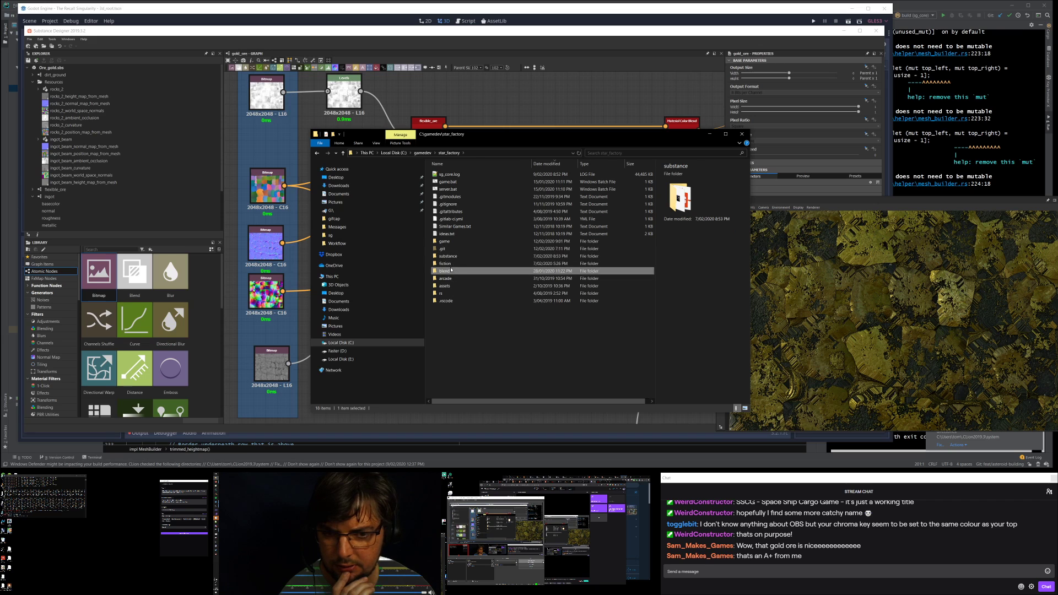
{"action": "scroll", "coordinate": [463, 194], "scroll_direction": "down", "scroll_amount": 12}
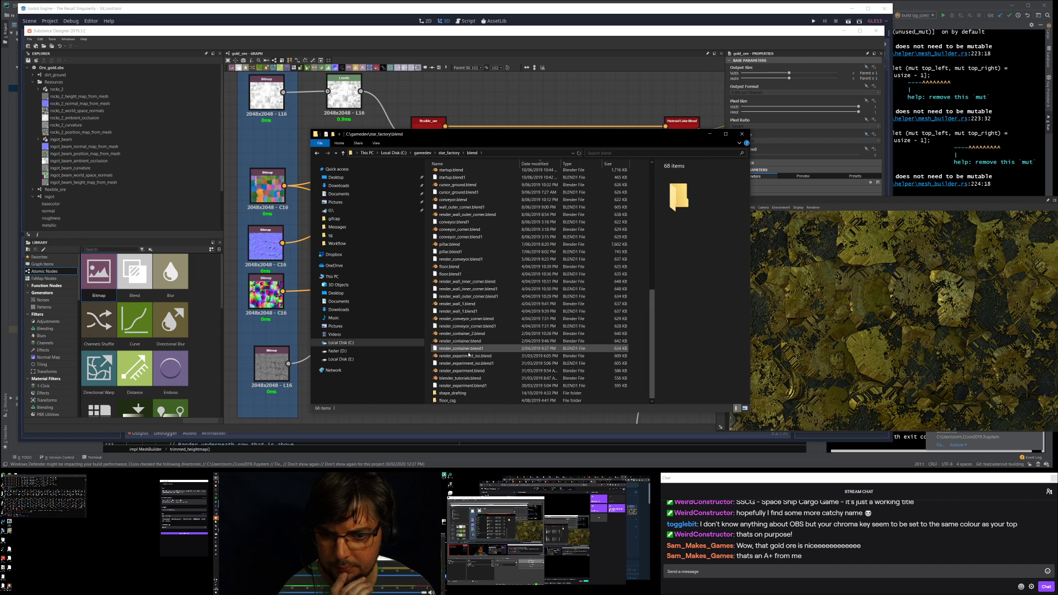
{"action": "double_click", "coordinate": [452, 393]}
{"action": "left_click", "coordinate": [450, 219]}
Step: Load rocks.fbx into Substance Designer's 3D view and inspect the gold ore material on the rocks
{"action": "left_click", "coordinate": [448, 233]}
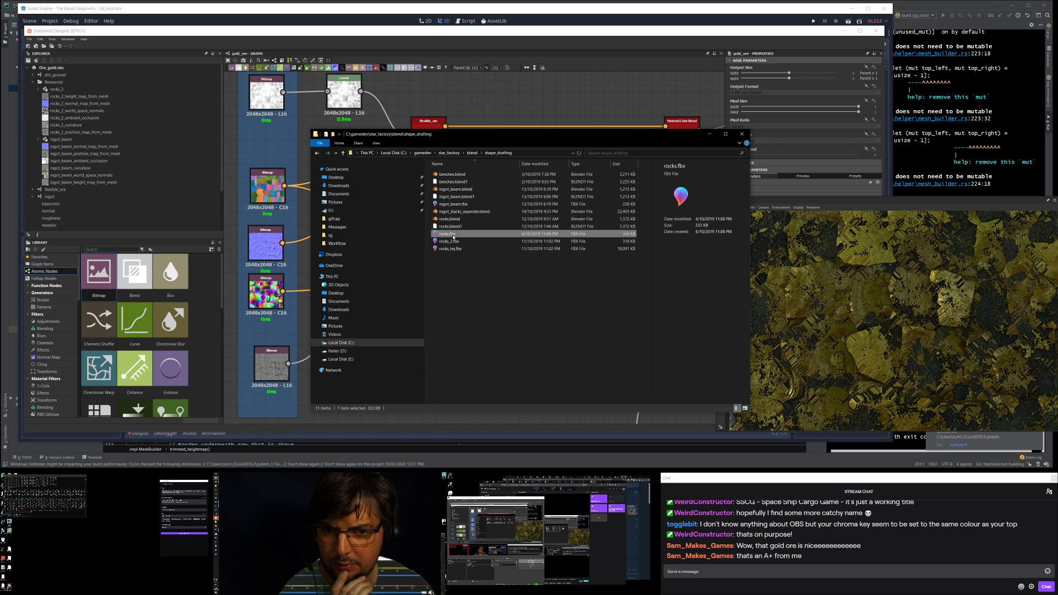
{"action": "left_click_drag", "start_coordinate": [471, 237], "coordinate": [822, 277]}
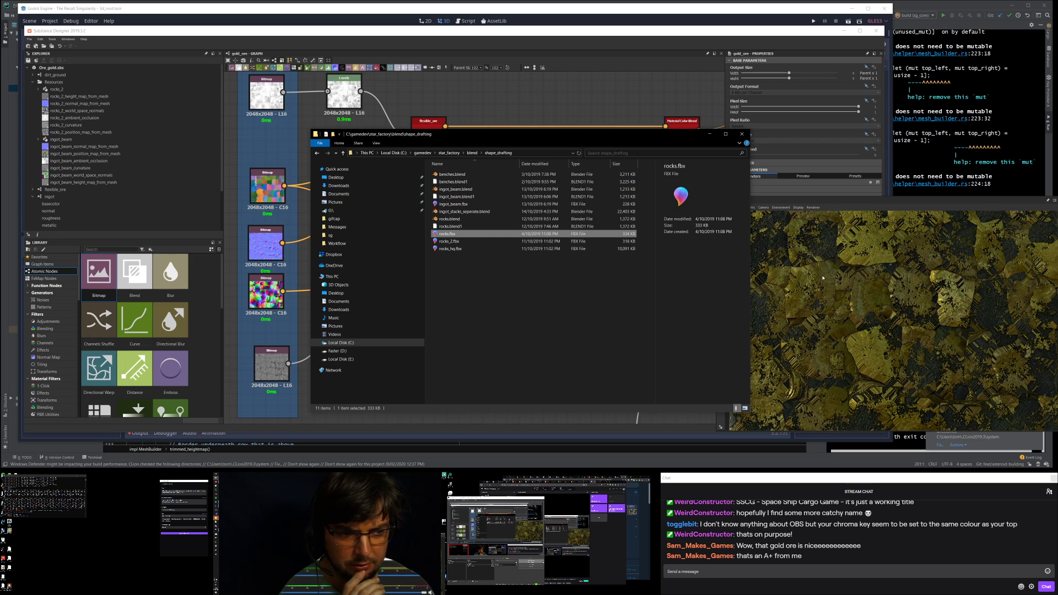
{"action": "left_click_drag", "start_coordinate": [879, 307], "coordinate": [916, 324]}
{"action": "scroll", "coordinate": [898, 317], "scroll_direction": "up", "scroll_amount": 5}
{"action": "scroll", "coordinate": [921, 323], "scroll_direction": "down", "scroll_amount": 5}
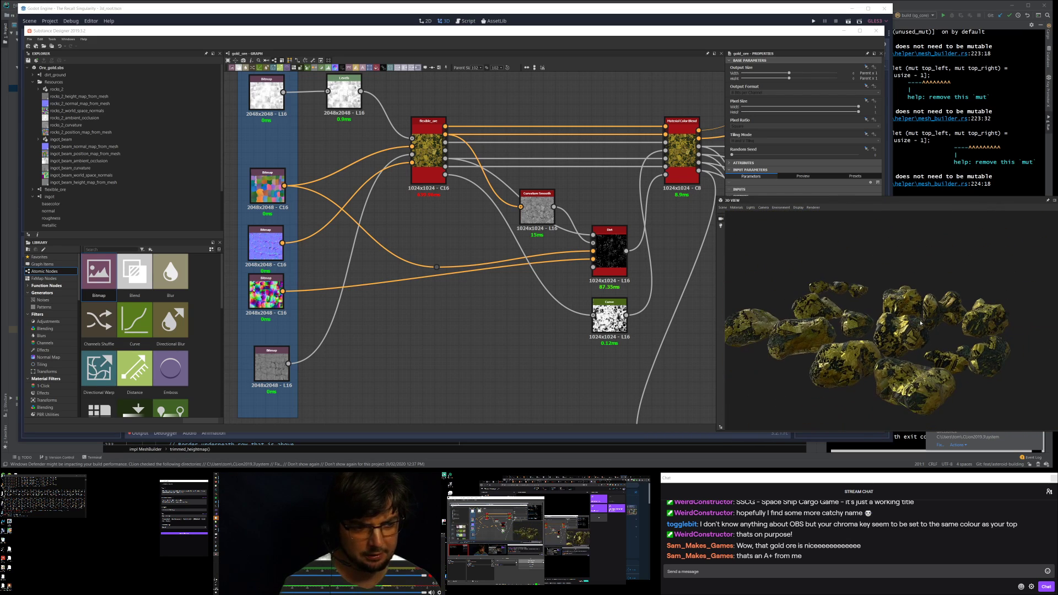
Step: Return to File Explorer and load rocks_hq.fbx into Substance Designer's 3D view
{"action": "key", "text": "alt+Tab"}
{"action": "left_click", "coordinate": [451, 243]}
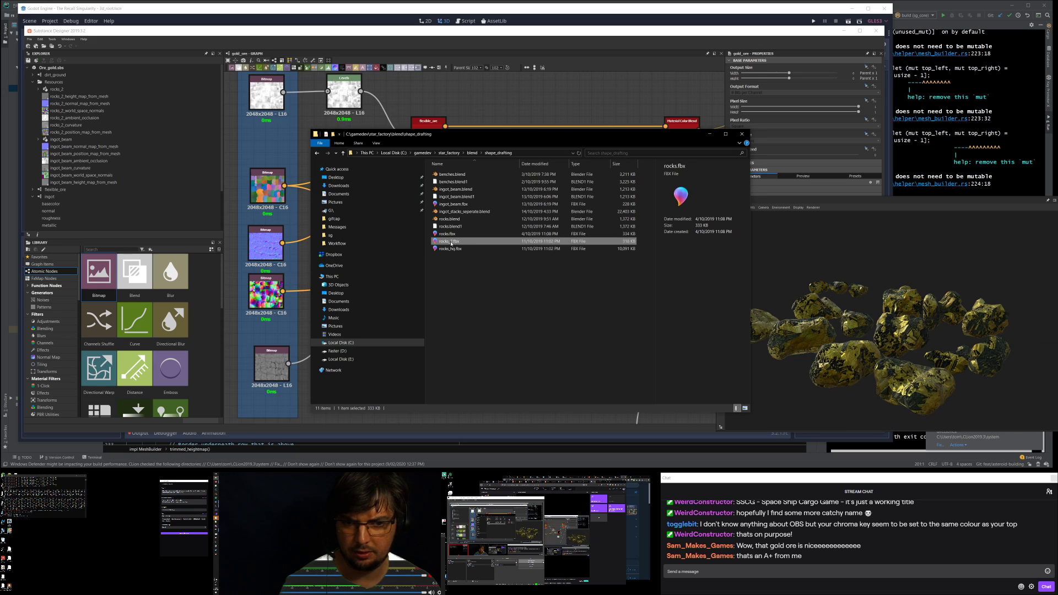
{"action": "left_click", "coordinate": [450, 249]}
{"action": "left_click_drag", "start_coordinate": [622, 263], "coordinate": [850, 305]}
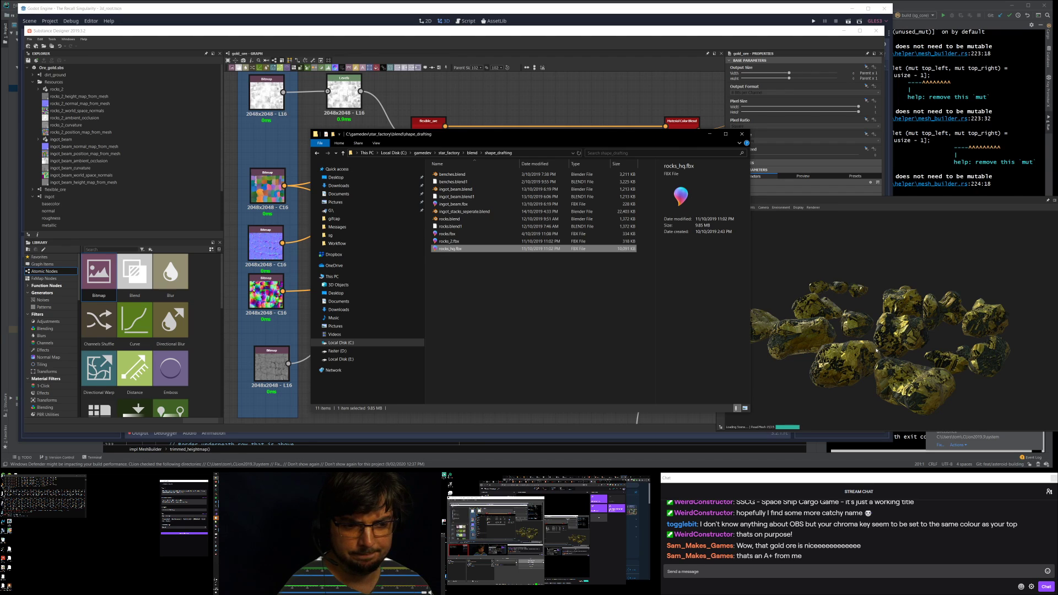
Step: Examine the gold ore material on the high-quality rocks in the 3D view, both up close and as a whole set
{"action": "scroll", "coordinate": [876, 350], "scroll_direction": "up", "scroll_amount": 3}
{"action": "left_click", "coordinate": [886, 329]}
{"action": "left_click_drag", "start_coordinate": [886, 328], "coordinate": [919, 353]}
{"action": "scroll", "coordinate": [919, 354], "scroll_direction": "up", "scroll_amount": 3}
{"action": "scroll", "coordinate": [918, 354], "scroll_direction": "down", "scroll_amount": 1}
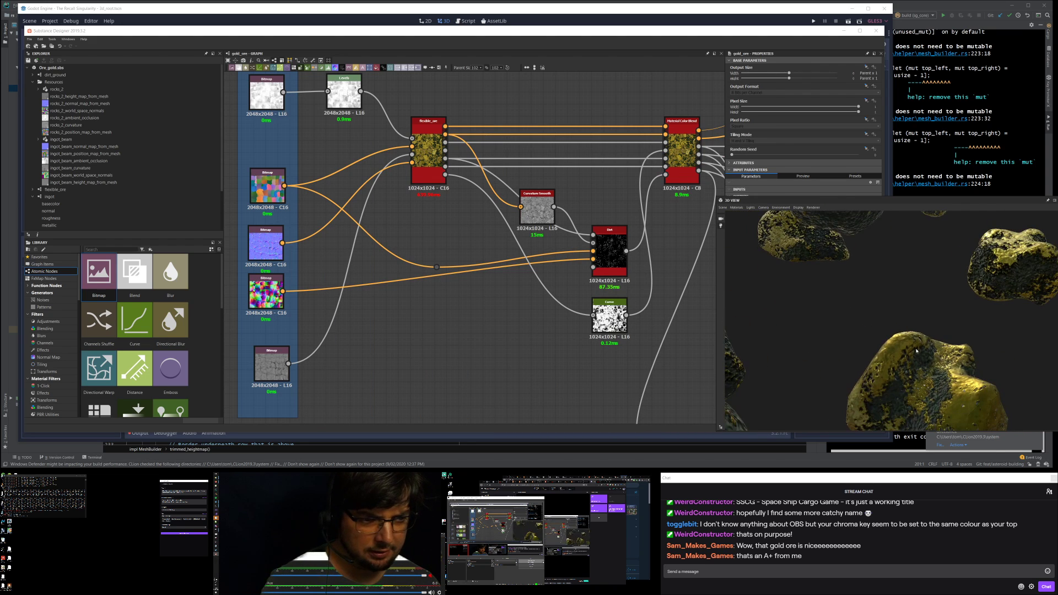
{"action": "scroll", "coordinate": [865, 305], "scroll_direction": "up", "scroll_amount": 5}
{"action": "scroll", "coordinate": [879, 335], "scroll_direction": "down", "scroll_amount": 2}
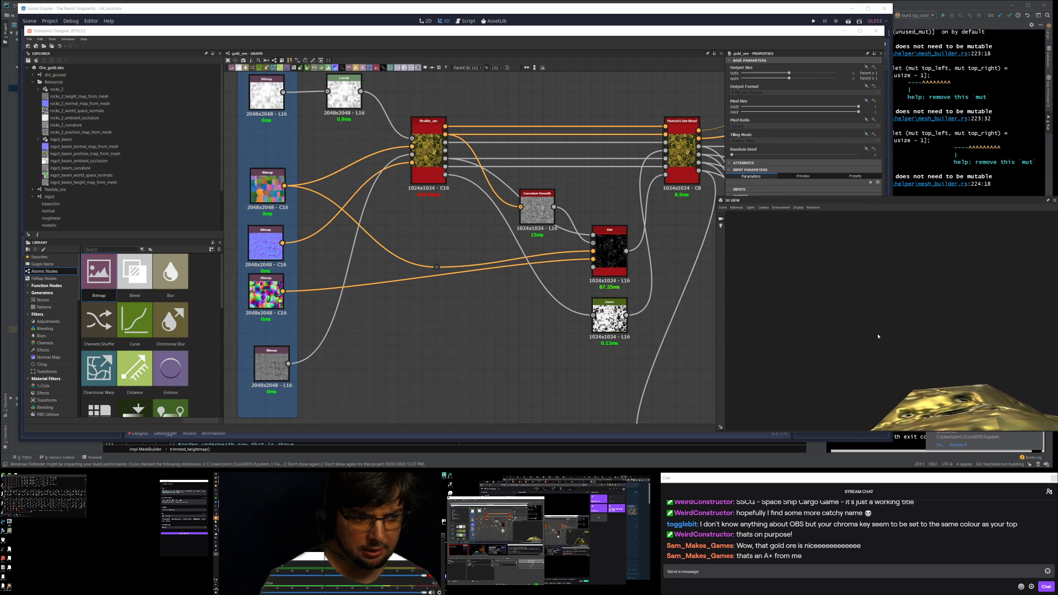
{"action": "scroll", "coordinate": [884, 346], "scroll_direction": "down", "scroll_amount": 2}
{"action": "scroll", "coordinate": [909, 339], "scroll_direction": "down", "scroll_amount": 6}
{"action": "middle_click_drag", "start_coordinate": [909, 338], "coordinate": [829, 334]}
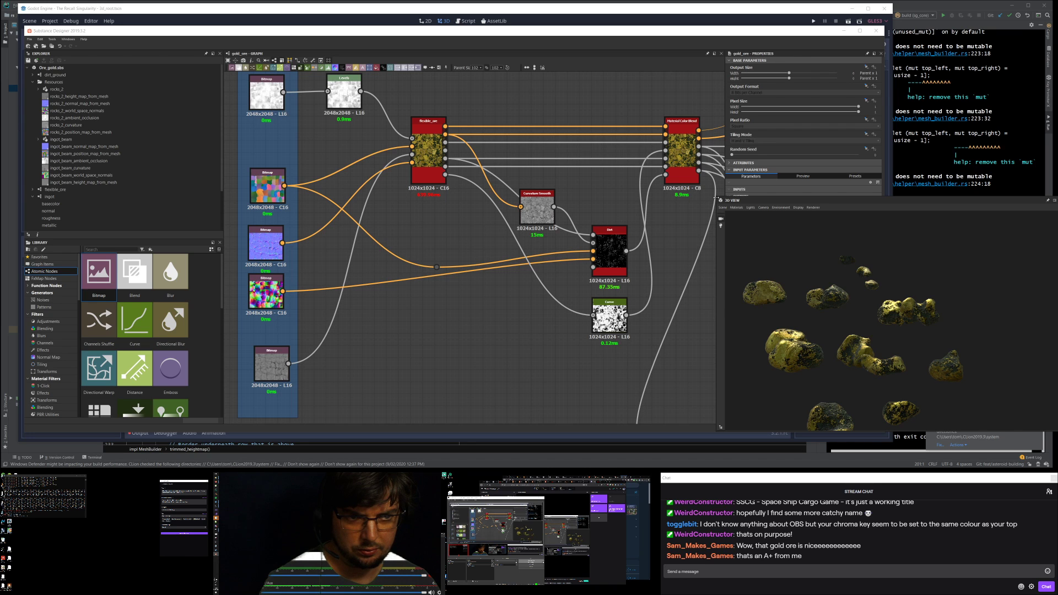
Step: Widen the 3D view window across the graph and inspect the gold ore rocks up close
{"action": "left_click_drag", "start_coordinate": [716, 197], "coordinate": [329, 198]}
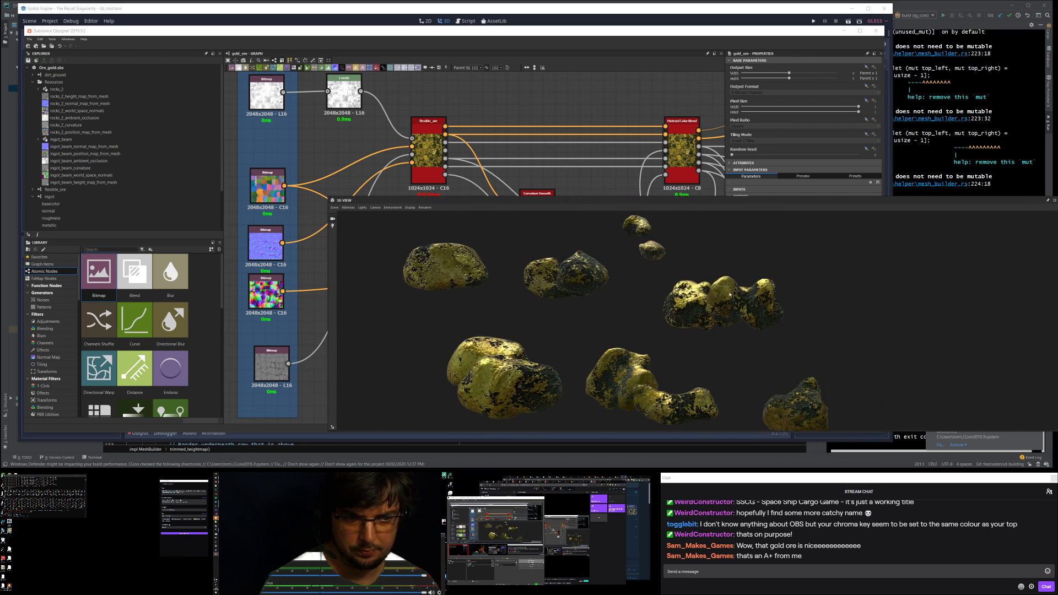
{"action": "scroll", "coordinate": [770, 299], "scroll_direction": "up", "scroll_amount": 5}
{"action": "scroll", "coordinate": [769, 300], "scroll_direction": "up", "scroll_amount": 2}
{"action": "left_click_drag", "start_coordinate": [769, 300], "coordinate": [763, 252]}
{"action": "scroll", "coordinate": [83, 159], "scroll_direction": "down", "scroll_amount": 3}
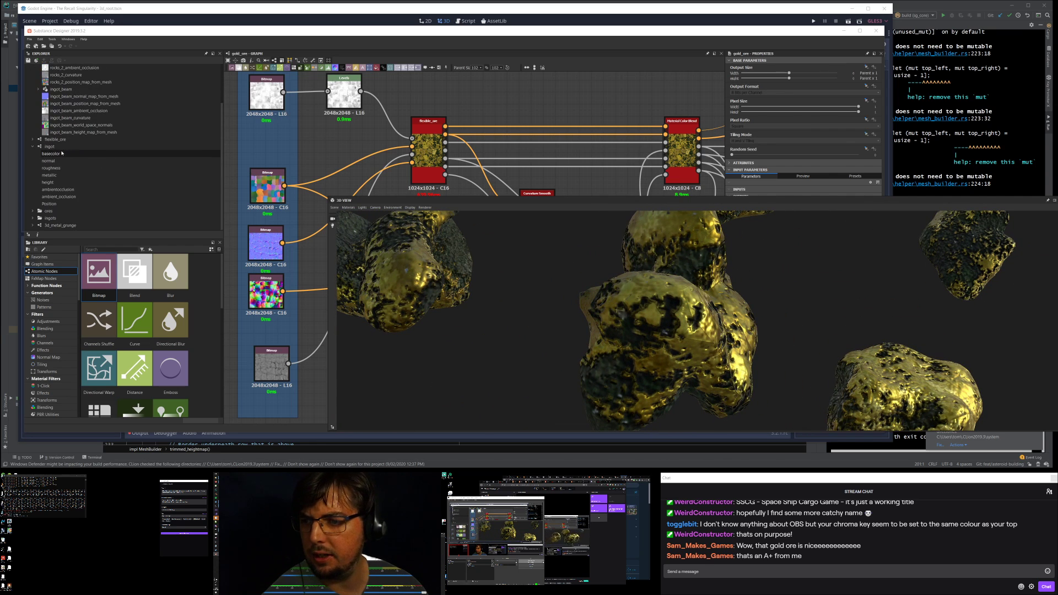
Step: Expand the ores folder, open the iron_ore graph and inspect its material on the rocks in the 3D view
{"action": "left_click", "coordinate": [35, 211]}
{"action": "scroll", "coordinate": [39, 204], "scroll_direction": "down", "scroll_amount": 3}
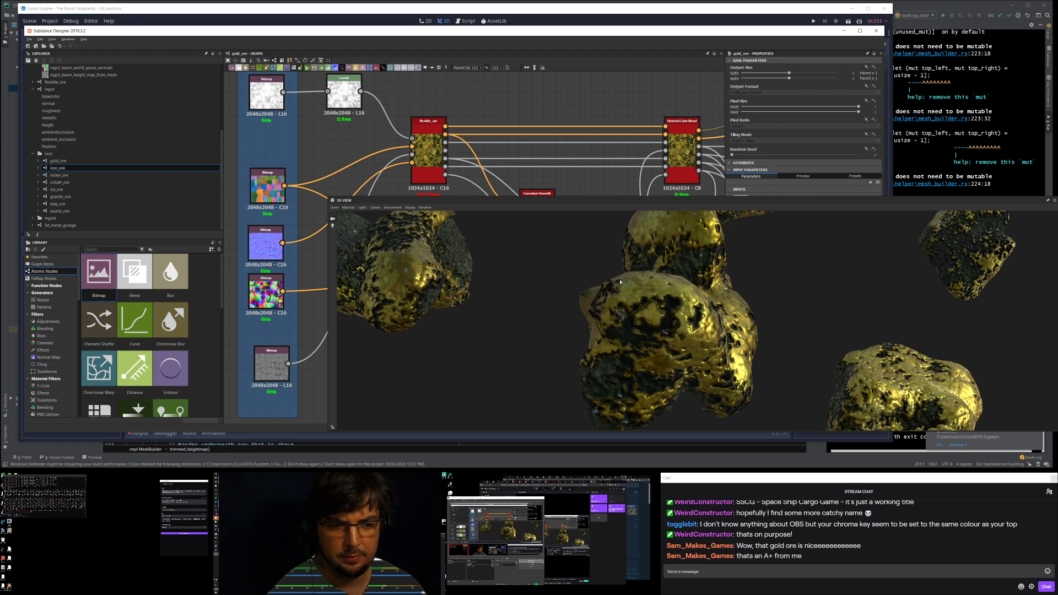
{"action": "left_click_drag", "start_coordinate": [792, 305], "coordinate": [683, 260]}
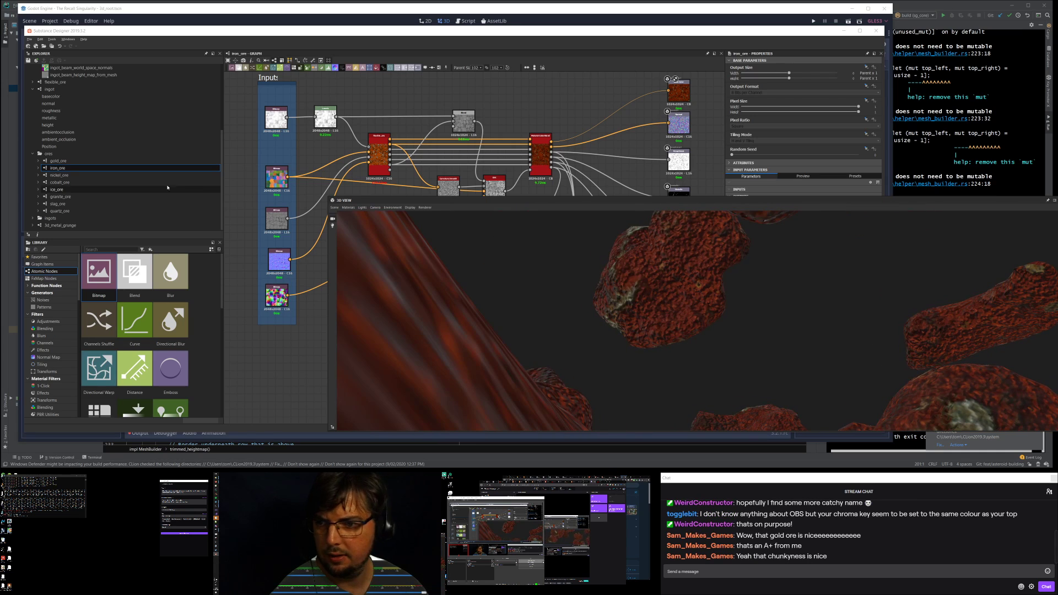
Step: Open the nickel_ore graph and inspect its material across the rock meshes
{"action": "left_click", "coordinate": [137, 174]}
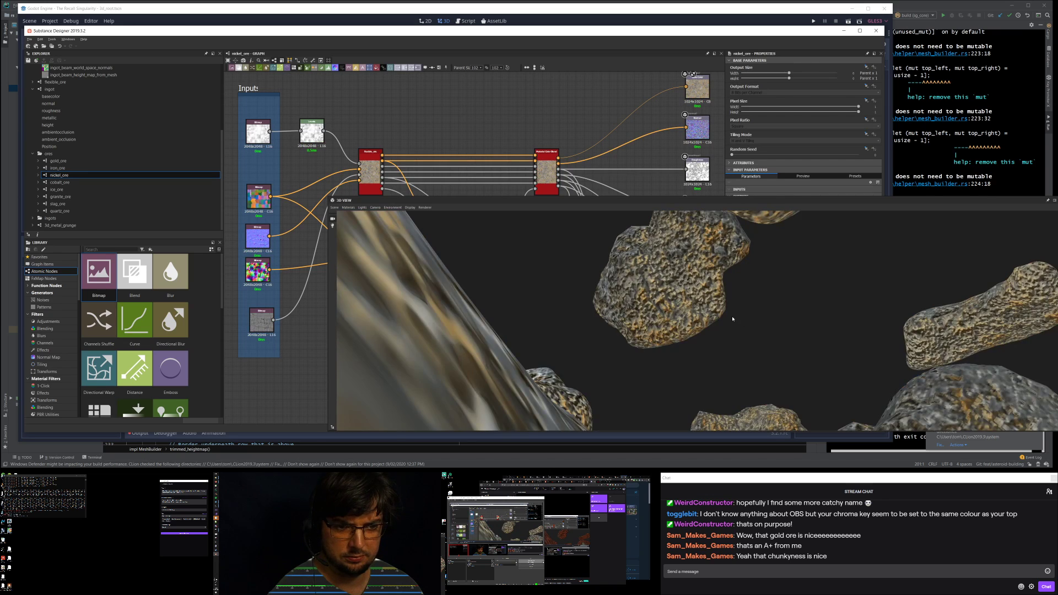
{"action": "scroll", "coordinate": [744, 319], "scroll_direction": "down", "scroll_amount": 3}
{"action": "left_click_drag", "start_coordinate": [753, 319], "coordinate": [722, 308]}
Step: Open the cobalt_ore graph and inspect its material on the rocks from several angles and distances
{"action": "key", "text": "Down"}
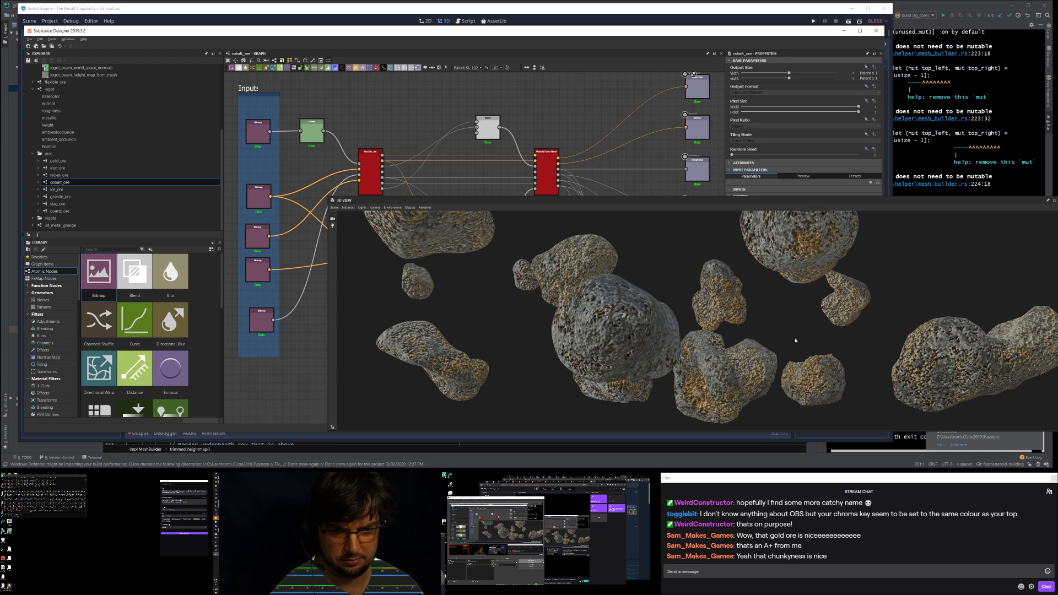
{"action": "scroll", "coordinate": [834, 307], "scroll_direction": "down", "scroll_amount": 5}
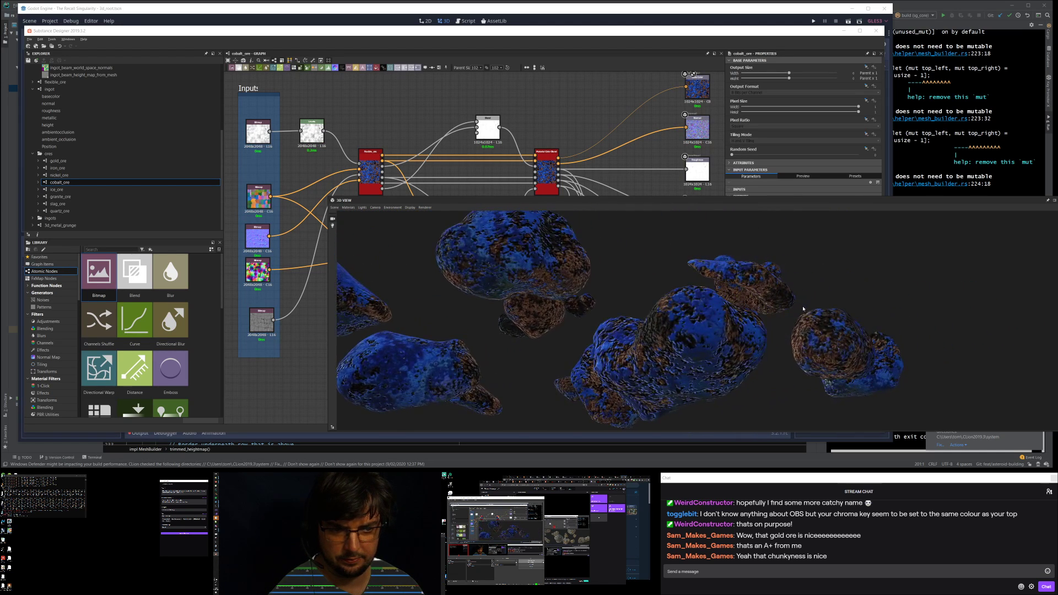
{"action": "left_click_drag", "start_coordinate": [755, 308], "coordinate": [680, 302]}
{"action": "scroll", "coordinate": [679, 302], "scroll_direction": "up", "scroll_amount": 2}
{"action": "scroll", "coordinate": [680, 302], "scroll_direction": "up", "scroll_amount": 2}
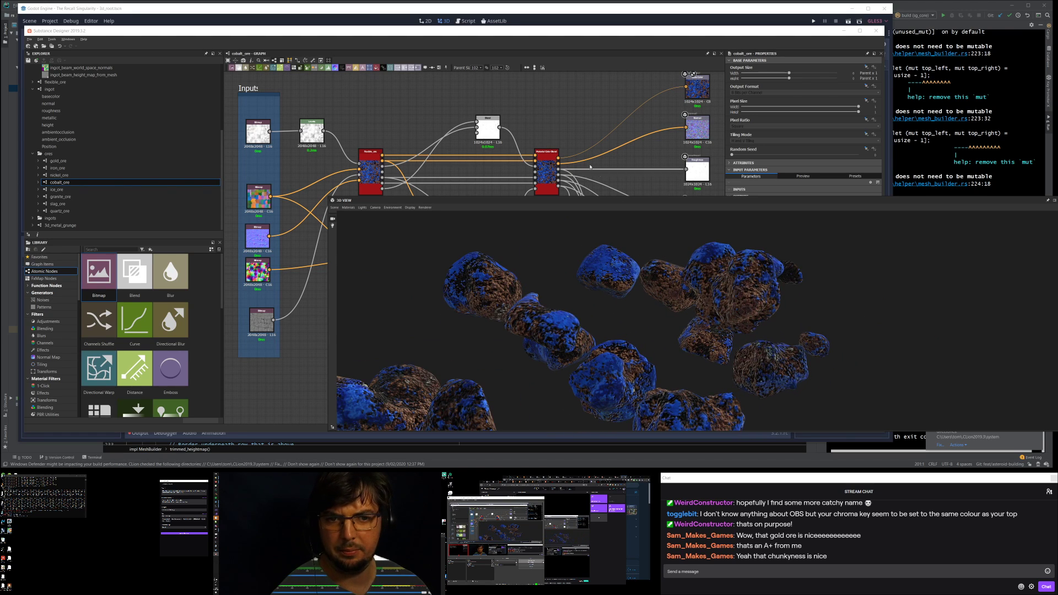
Step: Select the flexible_ore node in the cobalt_ore graph, then place the 3D view window beside the graph and stretch it to full screen height
{"action": "left_click_drag", "start_coordinate": [595, 200], "coordinate": [548, 219]}
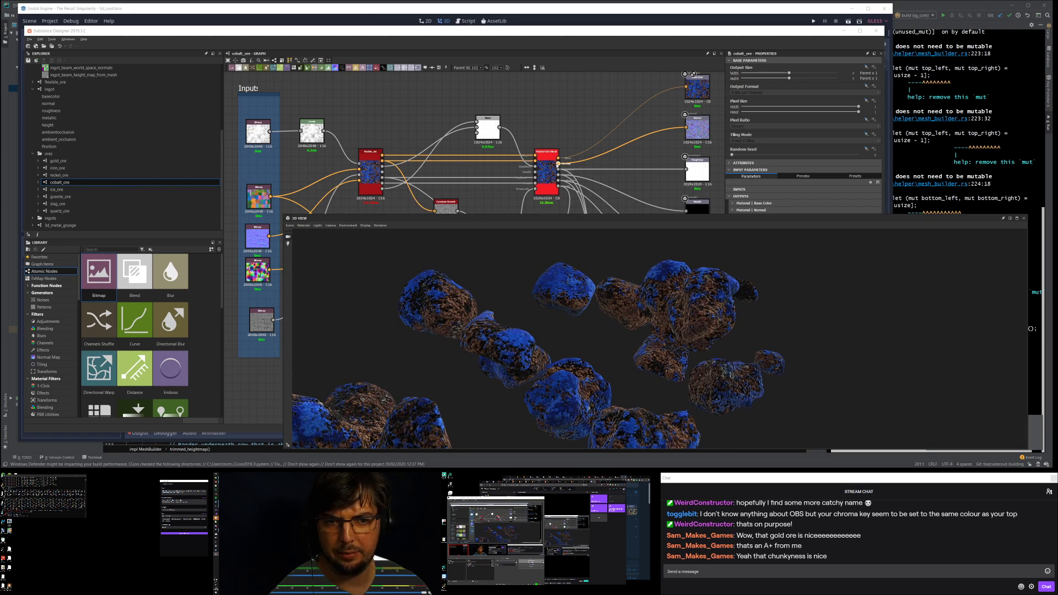
{"action": "left_click", "coordinate": [545, 169]}
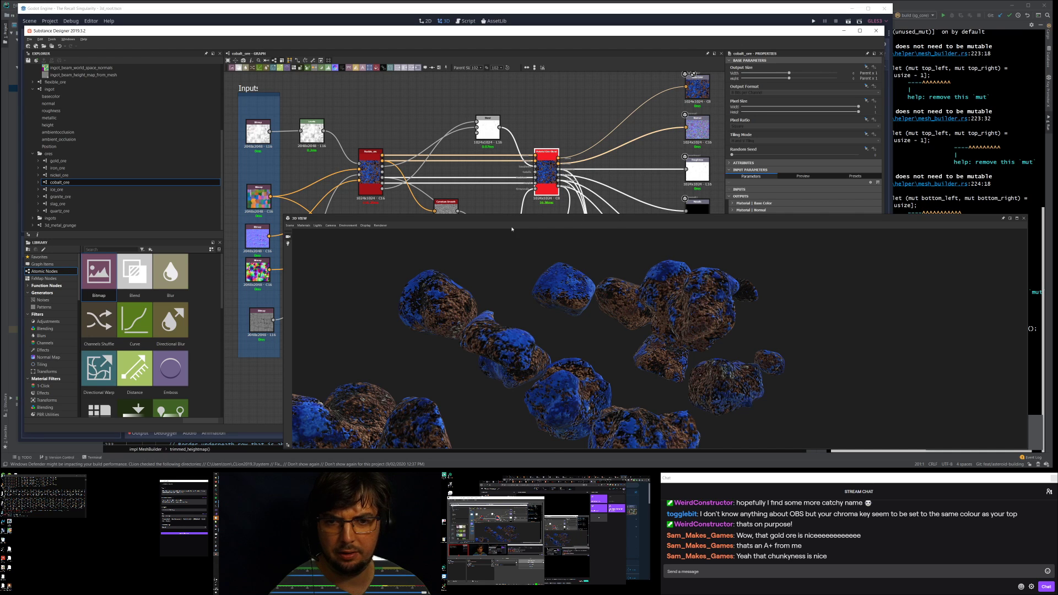
{"action": "left_click_drag", "start_coordinate": [520, 228], "coordinate": [405, 236]}
{"action": "left_click", "coordinate": [370, 165]}
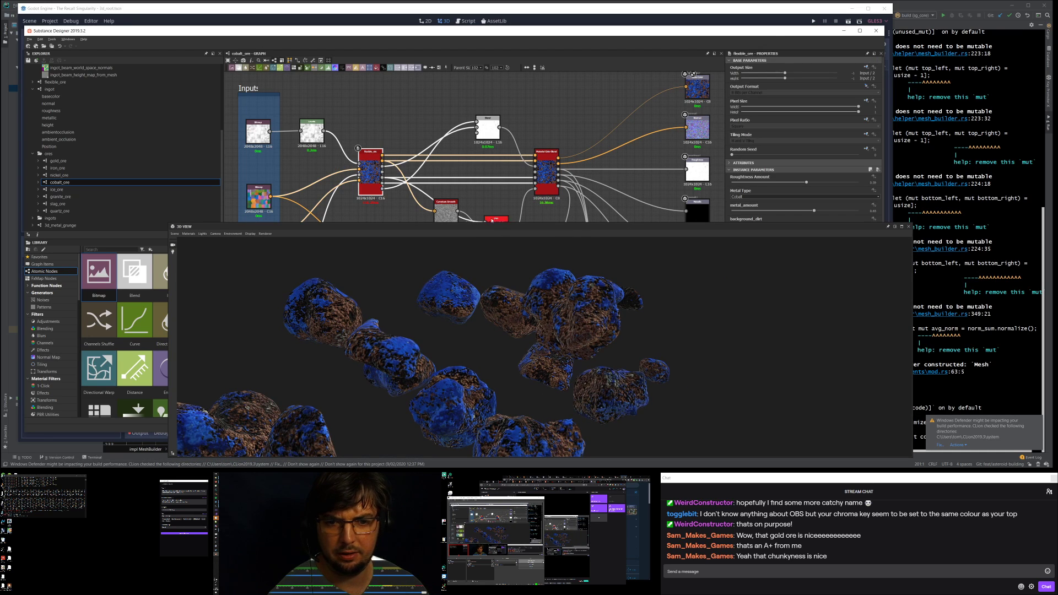
{"action": "left_click_drag", "start_coordinate": [484, 229], "coordinate": [433, 218]}
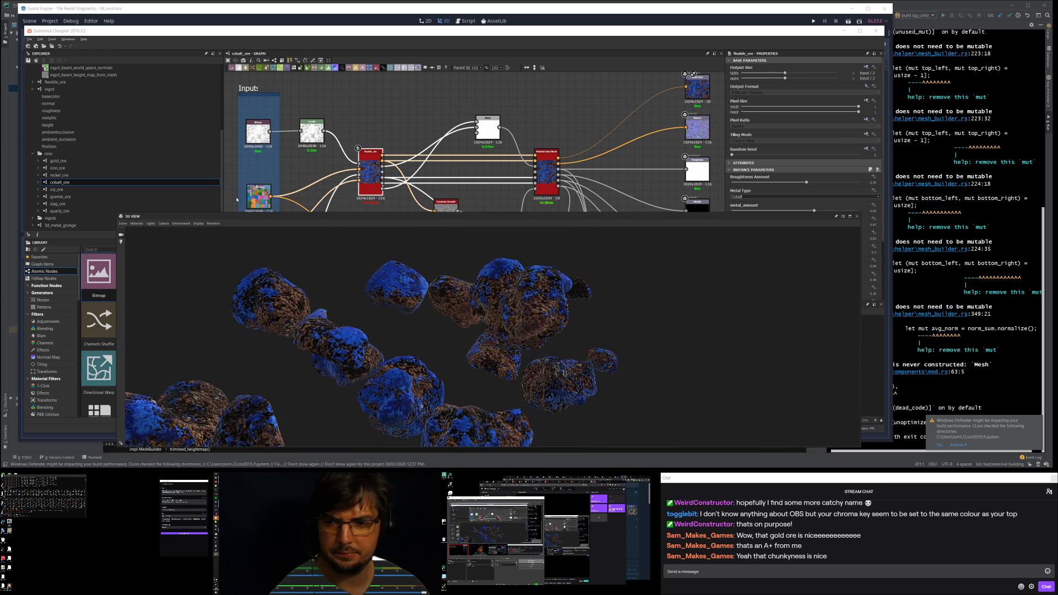
{"action": "left_click_drag", "start_coordinate": [116, 212], "coordinate": [359, 146]}
{"action": "left_click_drag", "start_coordinate": [507, 151], "coordinate": [695, 7]}
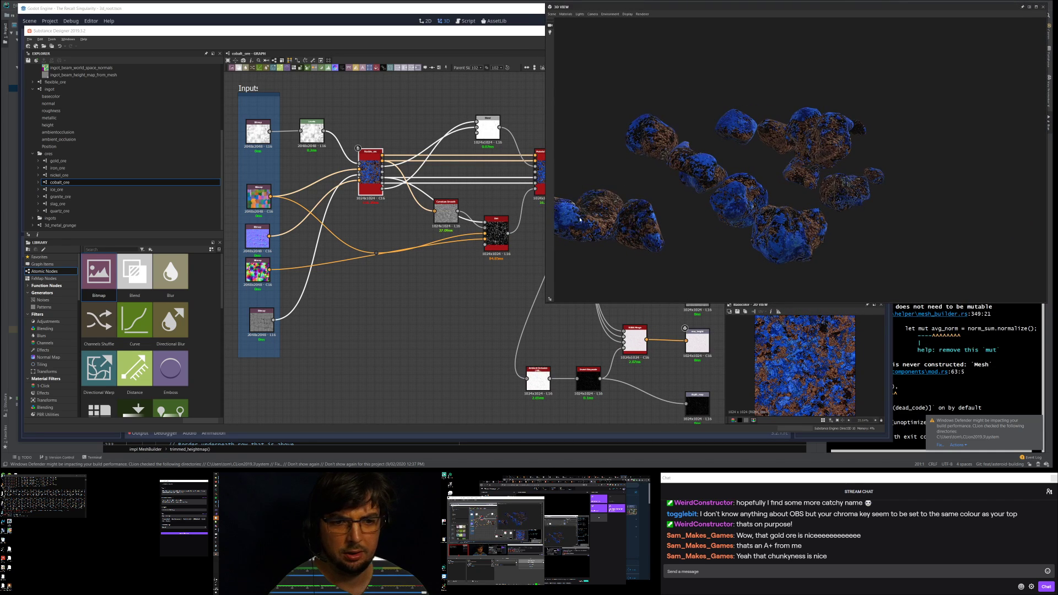
{"action": "left_click_drag", "start_coordinate": [548, 301], "coordinate": [628, 458]}
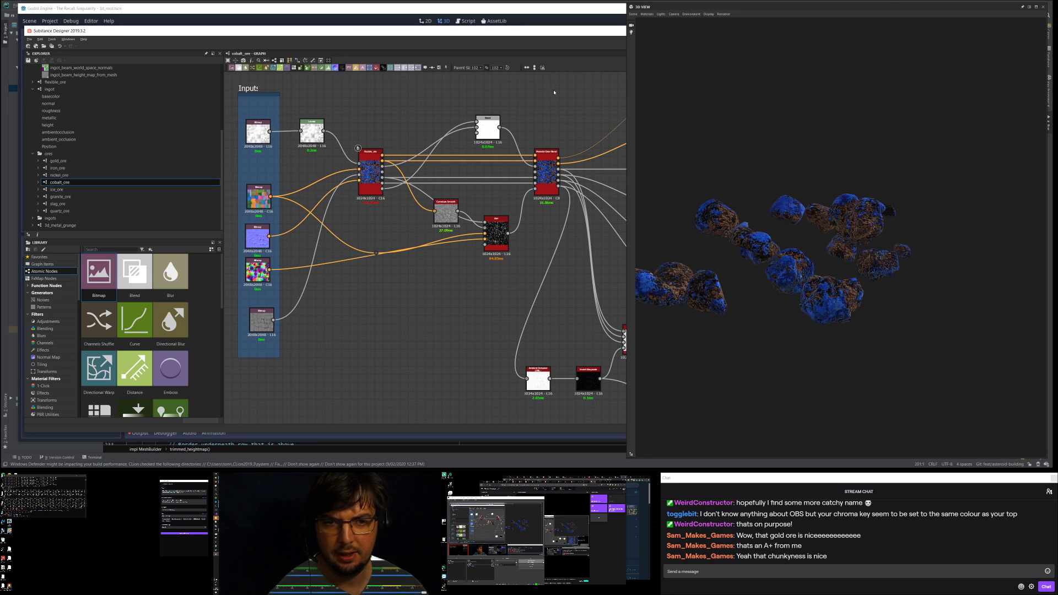
Step: Reposition and resize the main Substance Designer window to fill the space next to the 3D view
{"action": "left_click_drag", "start_coordinate": [436, 31], "coordinate": [469, 40]}
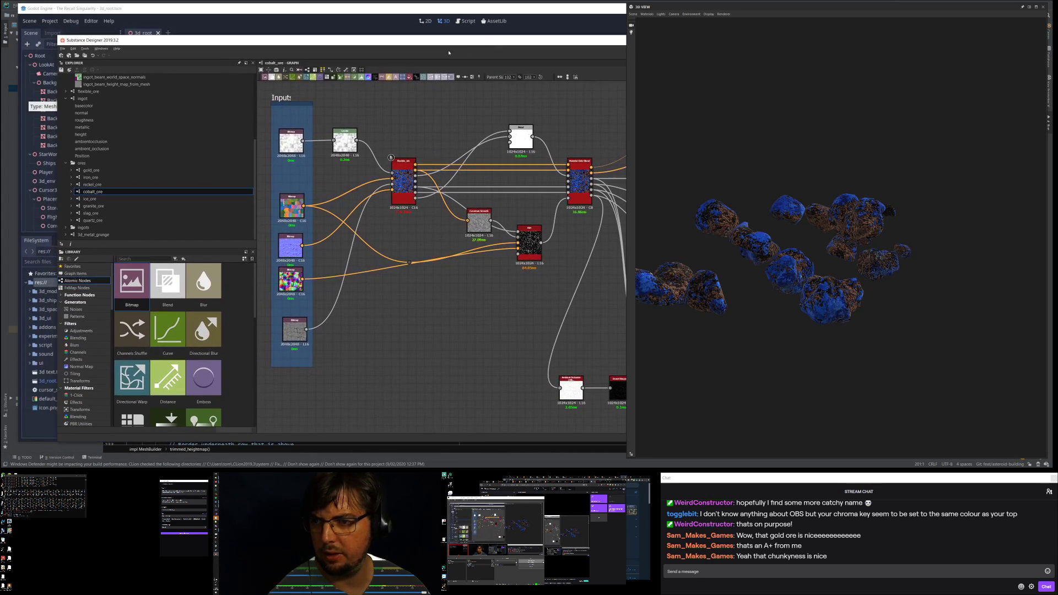
{"action": "left_click_drag", "start_coordinate": [58, 113], "coordinate": [304, 113]}
{"action": "left_click_drag", "start_coordinate": [410, 43], "coordinate": [110, 9]}
{"action": "left_click_drag", "start_coordinate": [616, 409], "coordinate": [634, 466]}
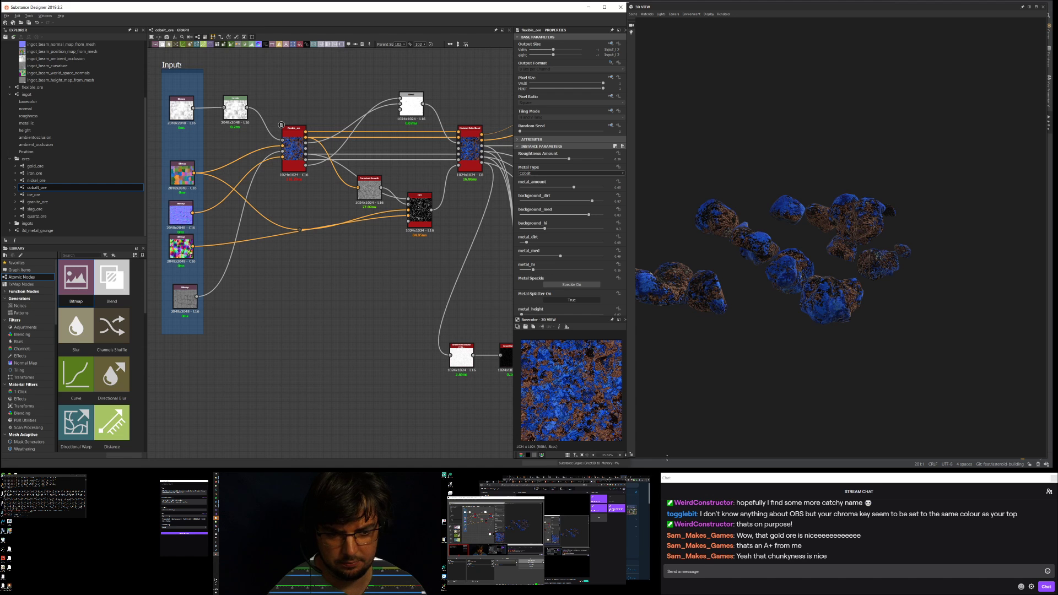
Step: Examine the cobalt ore material on the rocks in the enlarged 3D view, up close and as a whole set
{"action": "scroll", "coordinate": [889, 194], "scroll_direction": "up", "scroll_amount": 10}
{"action": "left_click_drag", "start_coordinate": [888, 194], "coordinate": [681, 140]}
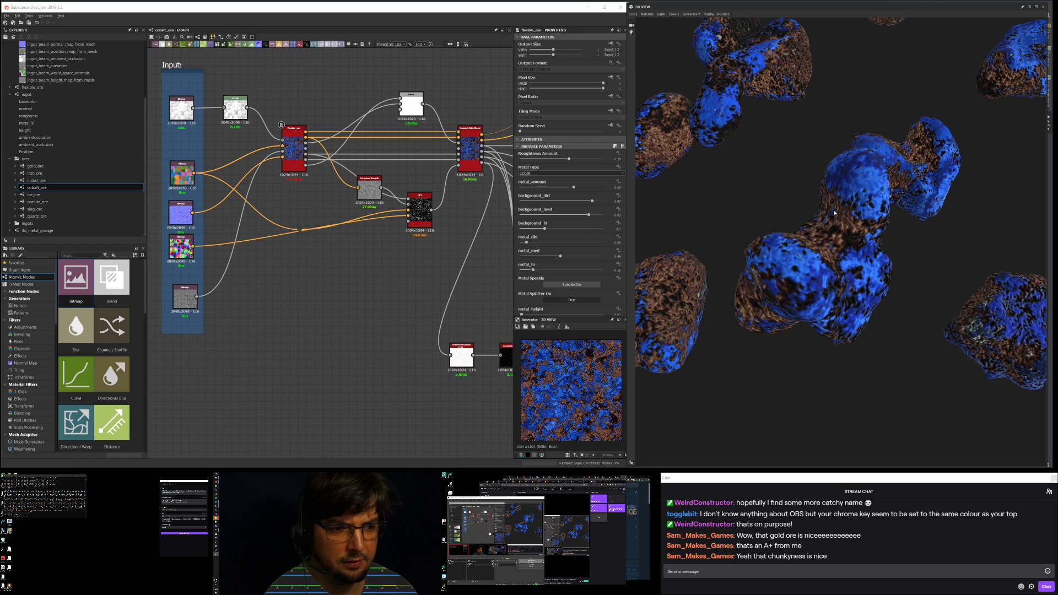
{"action": "scroll", "coordinate": [819, 229], "scroll_direction": "down", "scroll_amount": 5}
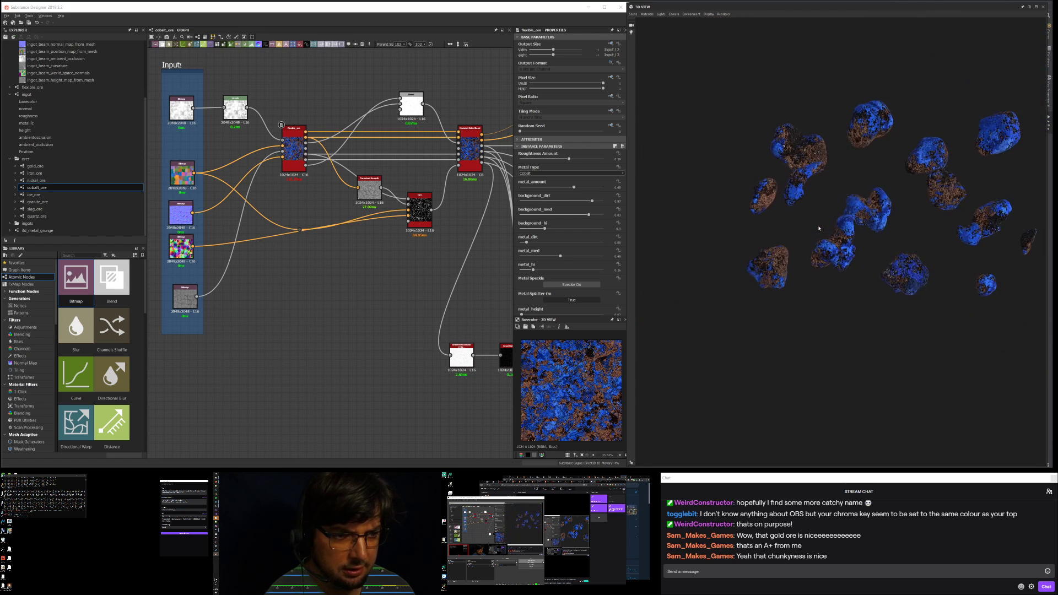
{"action": "scroll", "coordinate": [862, 226], "scroll_direction": "up", "scroll_amount": 3}
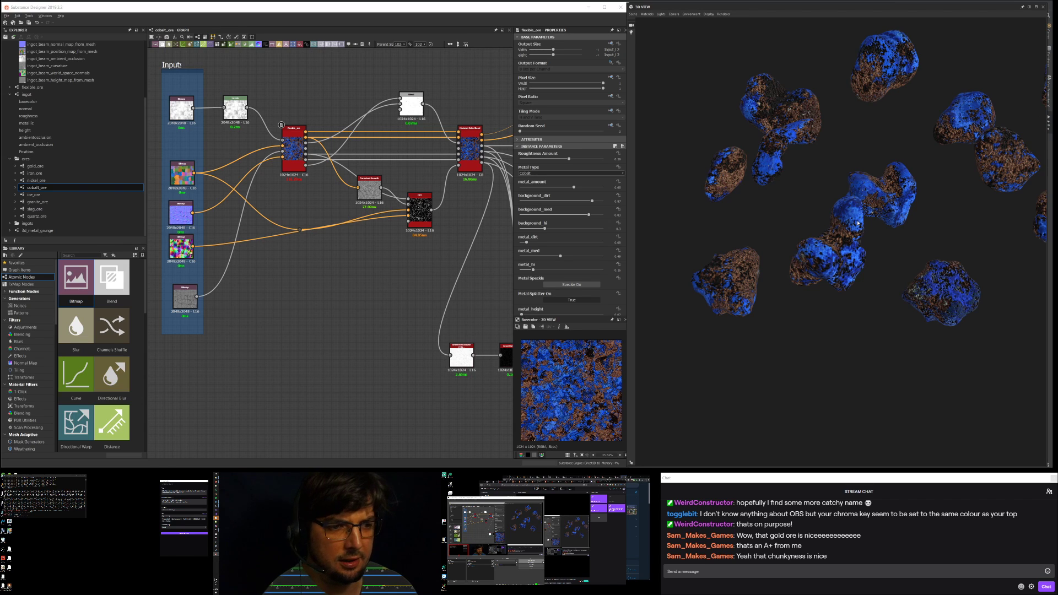
Step: Slightly lower metal_amount on the flexible_ore node of the cobalt_ore graph
{"action": "left_click", "coordinate": [294, 146]}
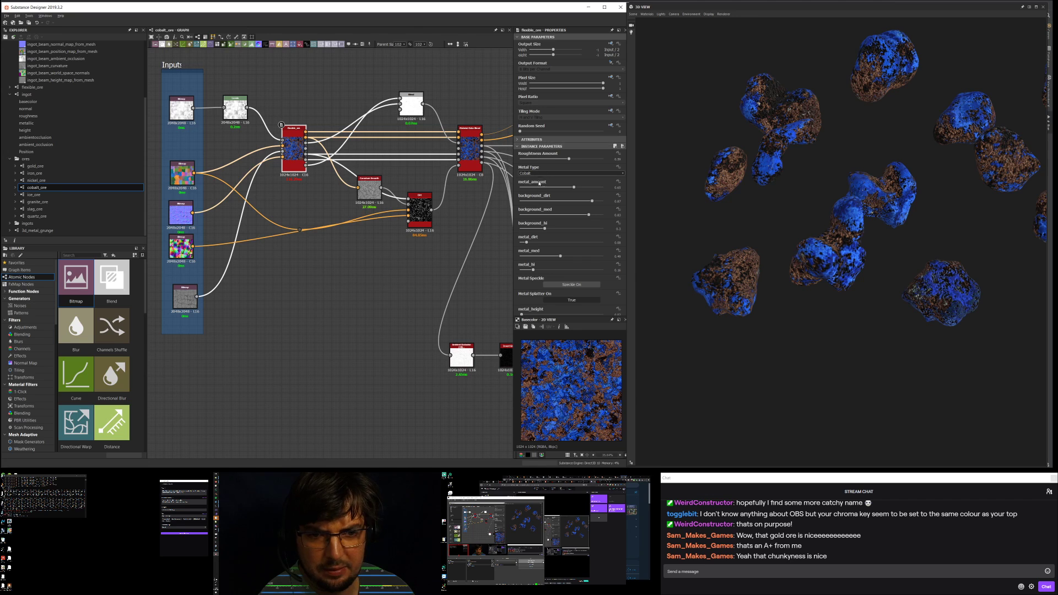
{"action": "mouse_move", "coordinate": [576, 187]}
{"action": "left_mouse_down"}
{"action": "mouse_move", "coordinate": [540, 189]}
{"action": "mouse_move", "coordinate": [572, 190]}
{"action": "left_mouse_up"}
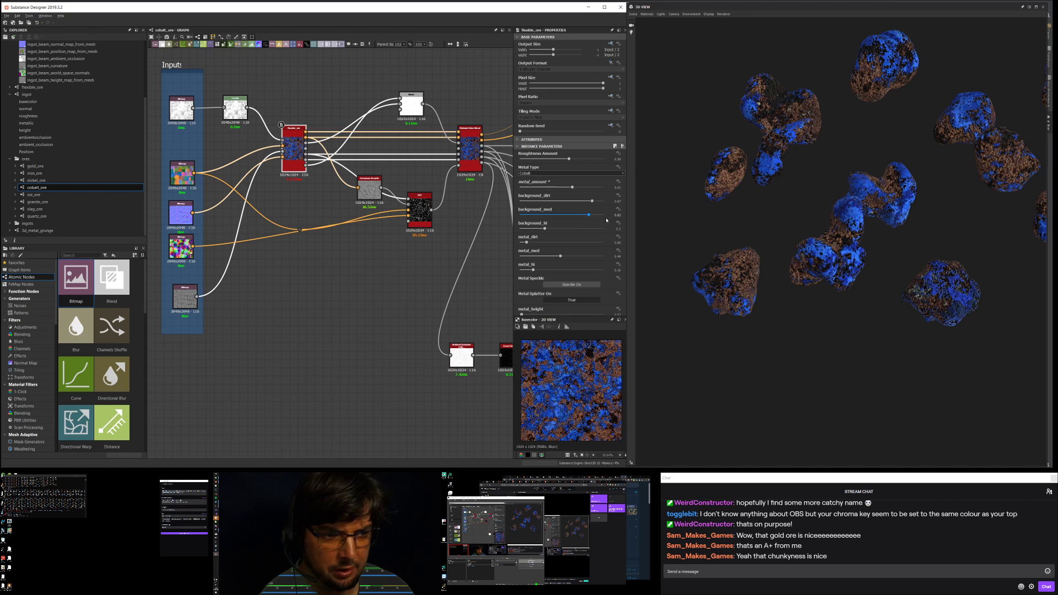
Step: Try a lower and the maximum background_dirt on the flexible_ore node, and return it to its earlier level
{"action": "left_click_drag", "start_coordinate": [593, 201], "coordinate": [555, 203]}
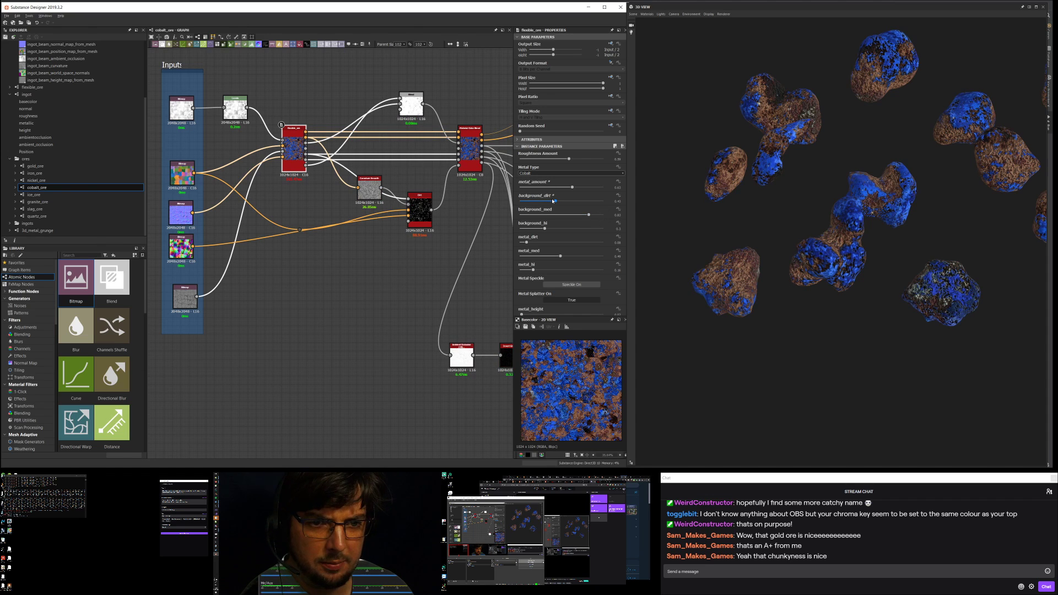
{"action": "left_click_drag", "start_coordinate": [554, 201], "coordinate": [606, 201]}
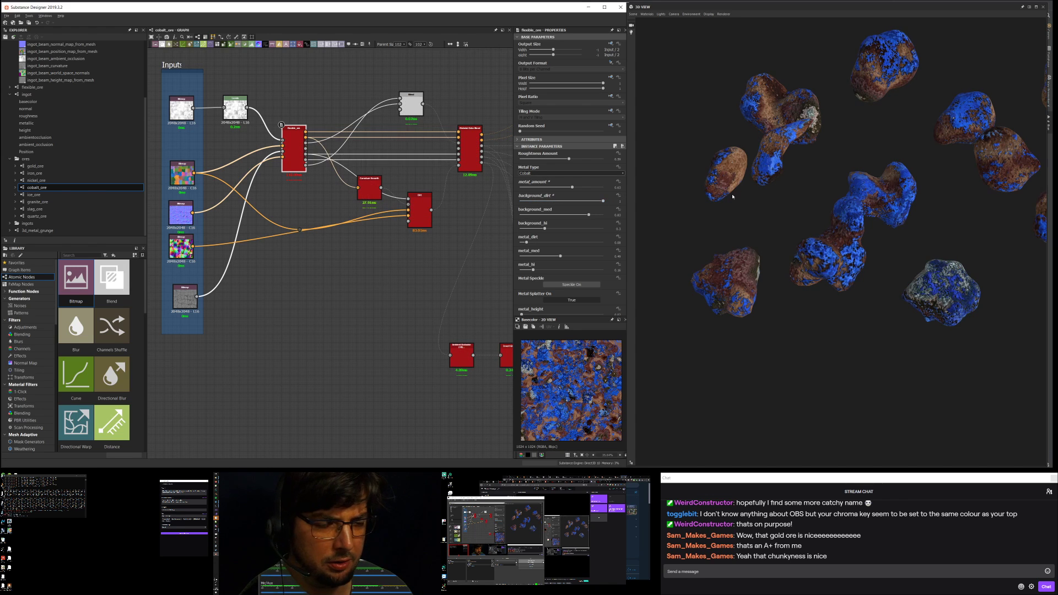
{"action": "left_click", "coordinate": [591, 202]}
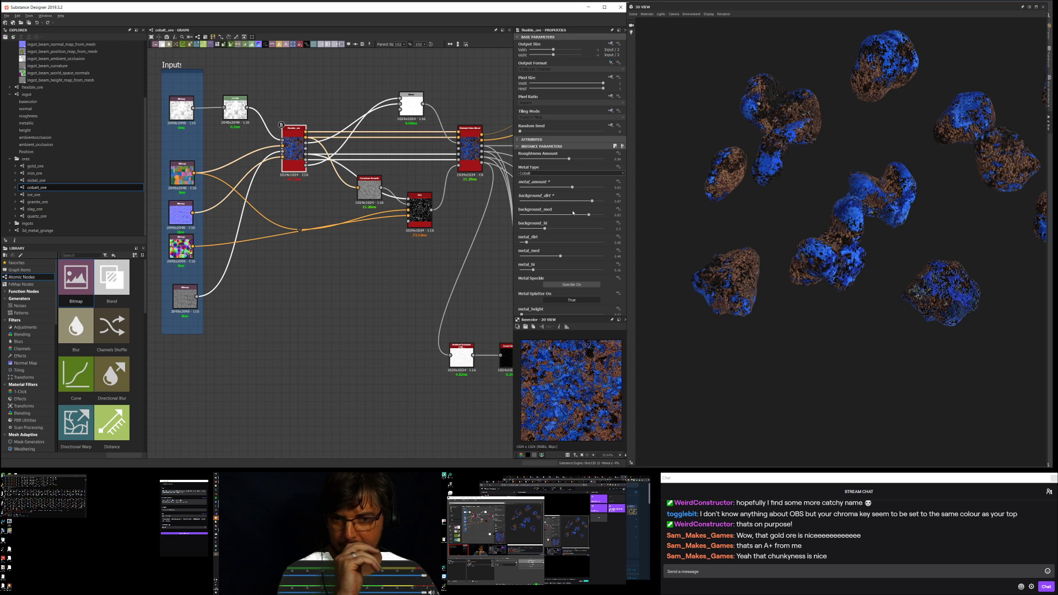
Step: Examine the cobalt ore rocks up close and the Bitmap nodes feeding the flexible_ore node
{"action": "left_click_drag", "start_coordinate": [853, 223], "coordinate": [799, 189]}
{"action": "right_click_drag", "start_coordinate": [798, 189], "coordinate": [738, 300]}
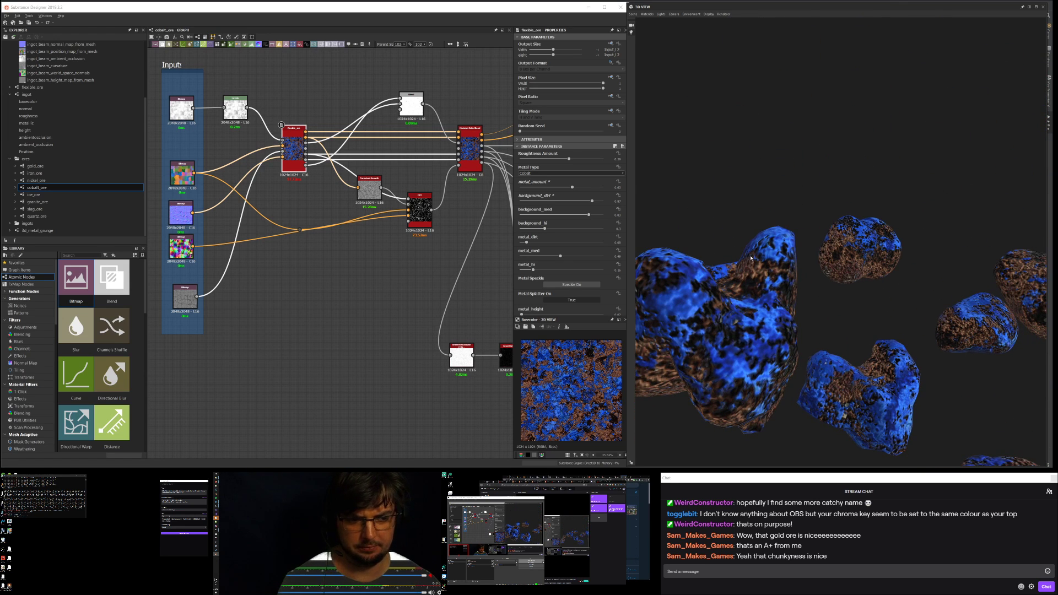
{"action": "left_click_drag", "start_coordinate": [750, 257], "coordinate": [719, 266]}
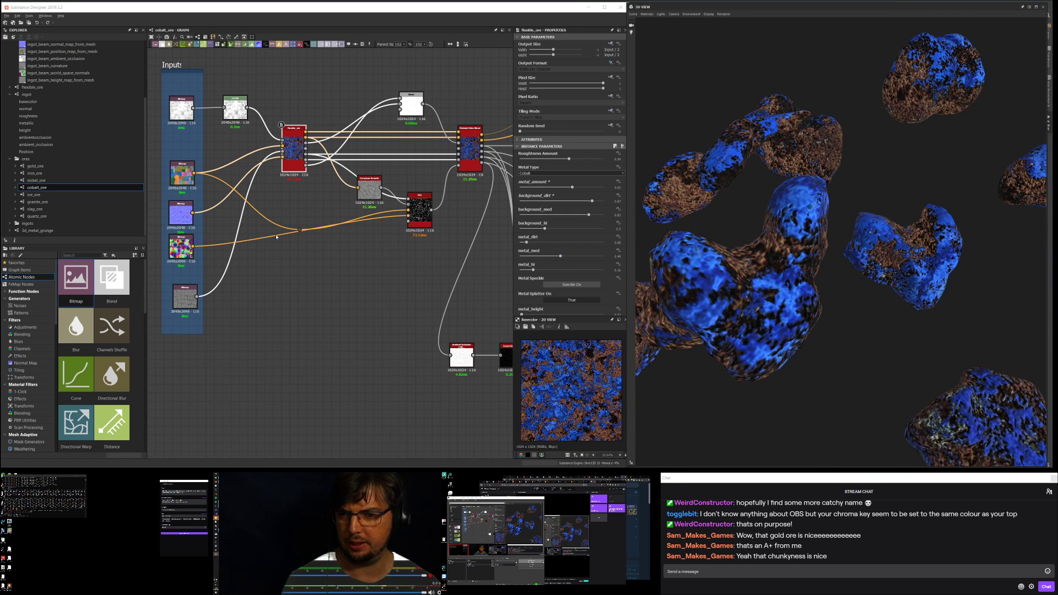
{"action": "scroll", "coordinate": [216, 193], "scroll_direction": "up", "scroll_amount": 5}
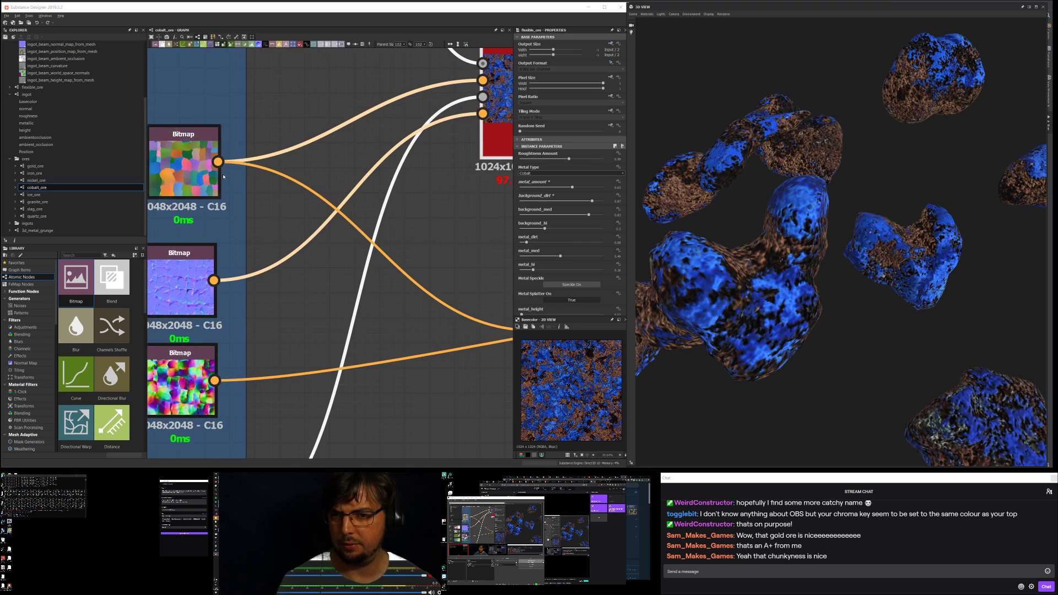
{"action": "scroll", "coordinate": [223, 176], "scroll_direction": "down", "scroll_amount": 5}
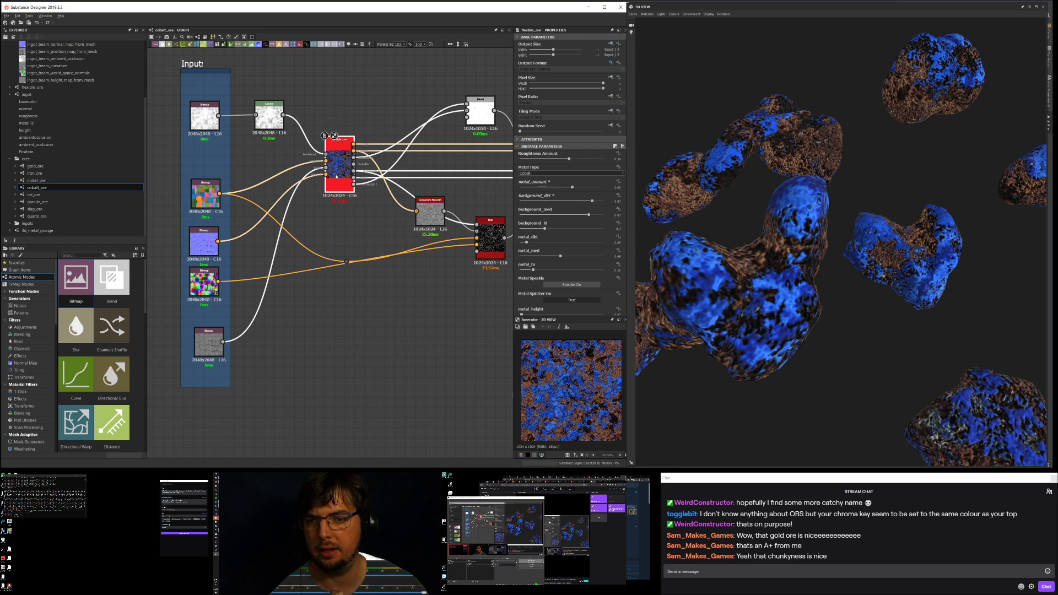
{"action": "middle_click_drag", "start_coordinate": [355, 225], "coordinate": [386, 213]}
Step: Open the flexible_ore graph and examine the Position node in its Input frame
{"action": "scroll", "coordinate": [38, 160], "scroll_direction": "up", "scroll_amount": 4}
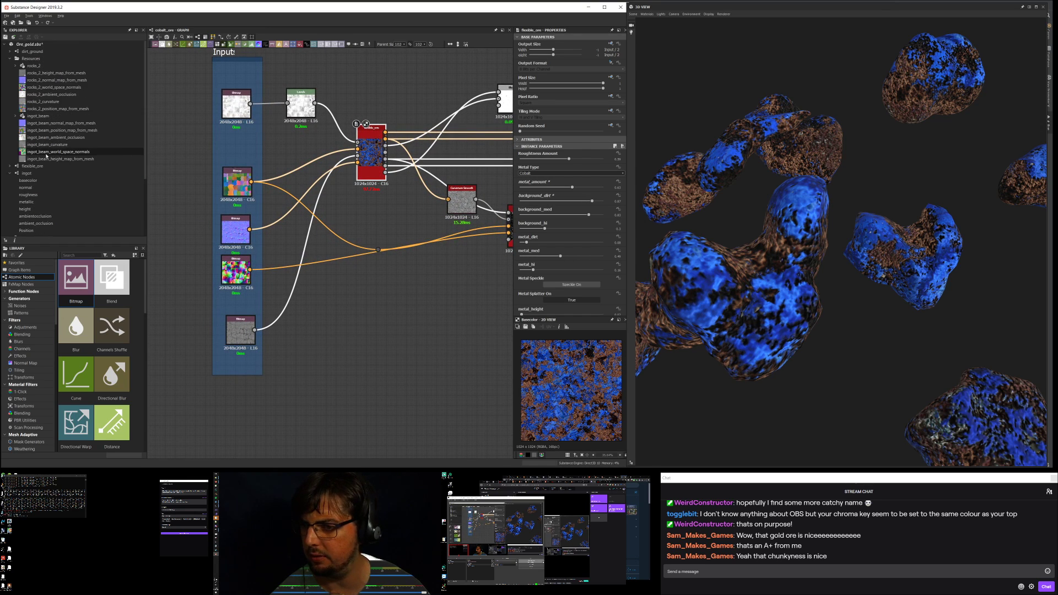
{"action": "left_click", "coordinate": [38, 167]}
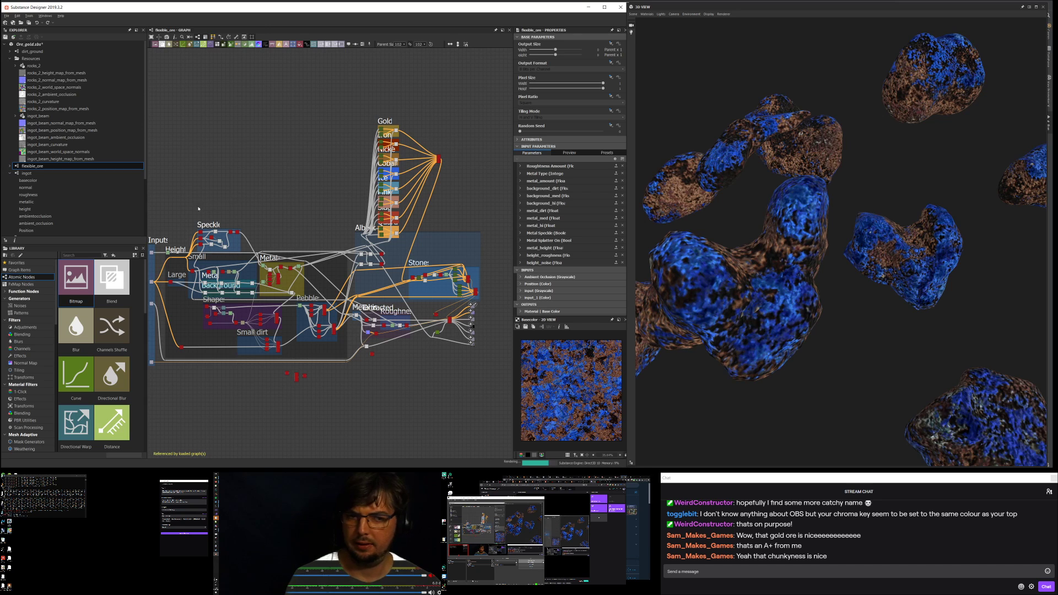
{"action": "scroll", "coordinate": [270, 213], "scroll_direction": "up", "scroll_amount": 6}
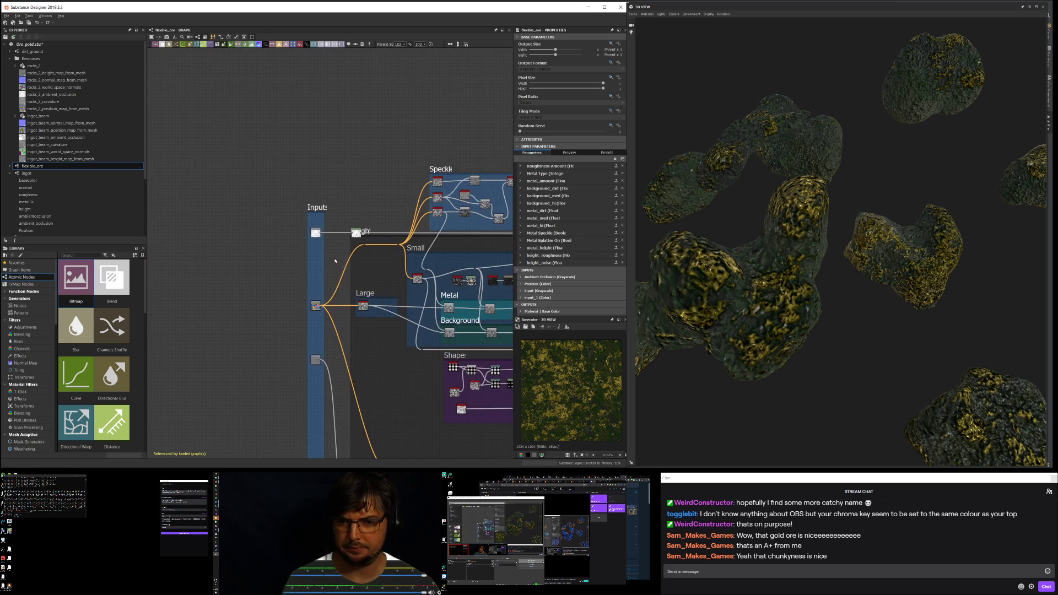
{"action": "middle_click_drag", "start_coordinate": [316, 287], "coordinate": [261, 211]}
{"action": "scroll", "coordinate": [262, 212], "scroll_direction": "up", "scroll_amount": 6}
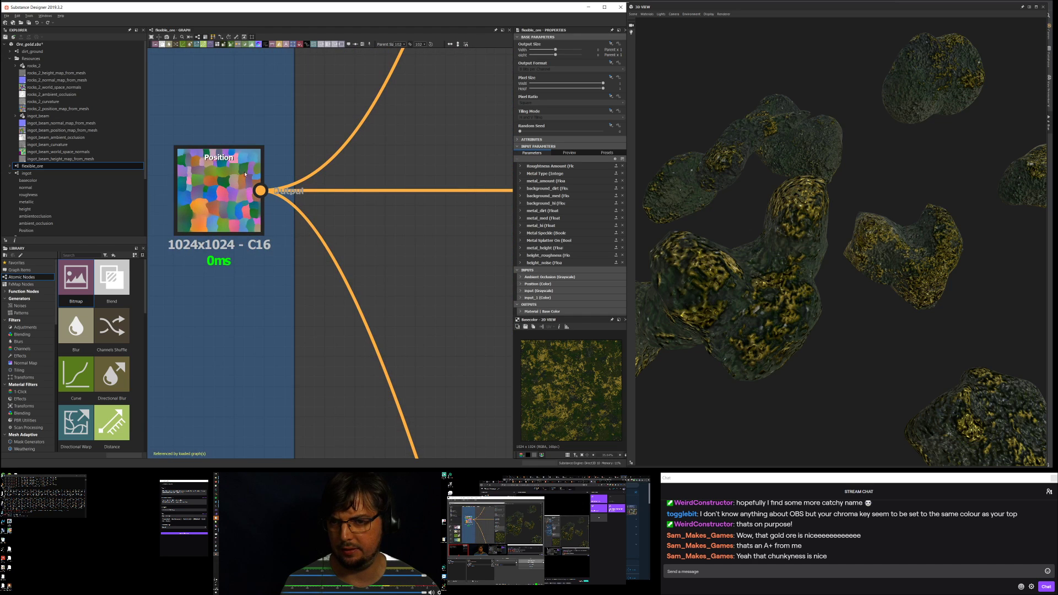
Step: Examine how the flexible_ore inputs feed the Speckle, Small, Large, Metal, Background and Shape frames
{"action": "scroll", "coordinate": [306, 219], "scroll_direction": "down", "scroll_amount": 4}
{"action": "scroll", "coordinate": [306, 218], "scroll_direction": "down", "scroll_amount": 3}
{"action": "middle_click_drag", "start_coordinate": [338, 276], "coordinate": [283, 235]}
{"action": "scroll", "coordinate": [351, 238], "scroll_direction": "down", "scroll_amount": 5}
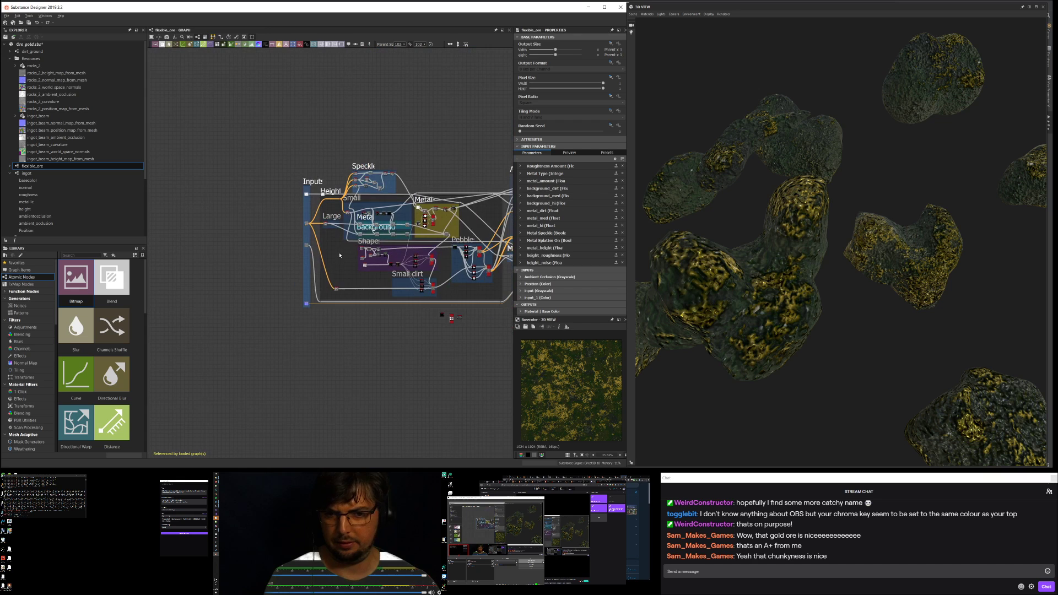
{"action": "scroll", "coordinate": [375, 259], "scroll_direction": "up", "scroll_amount": 4}
{"action": "middle_click_drag", "start_coordinate": [217, 224], "coordinate": [273, 246]}
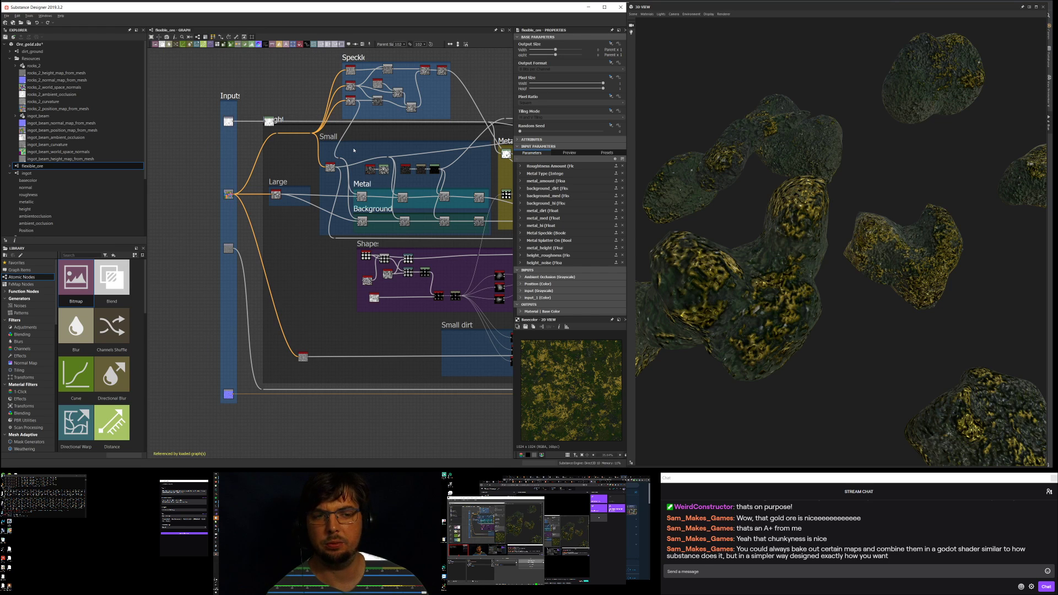
Step: Inspect the default flexible_ore material on the rocks in the 3D view from different angles and distances
{"action": "scroll", "coordinate": [750, 215], "scroll_direction": "up", "scroll_amount": 5}
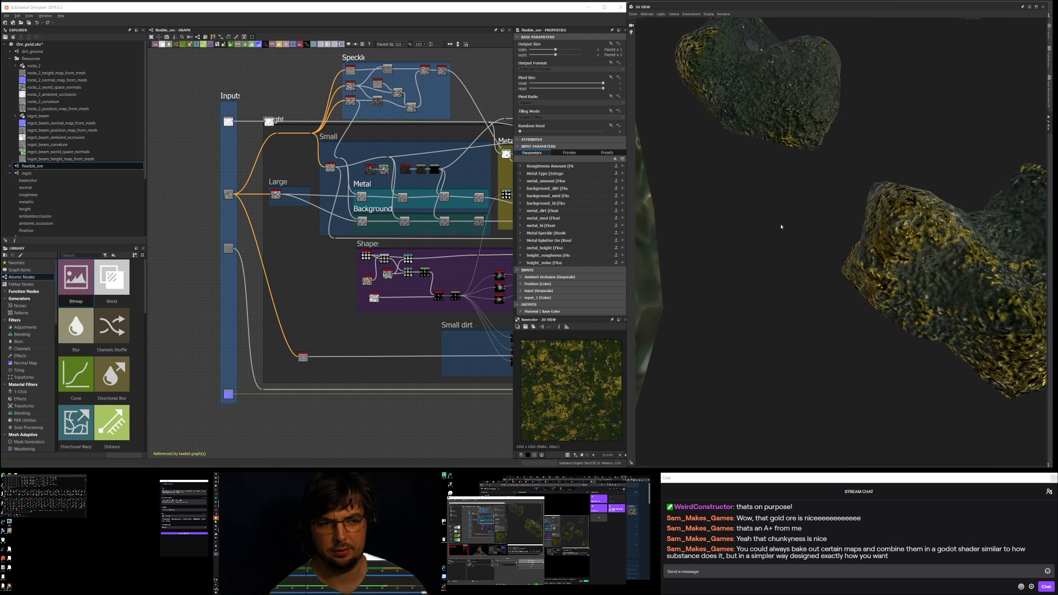
{"action": "scroll", "coordinate": [780, 226], "scroll_direction": "down", "scroll_amount": 5}
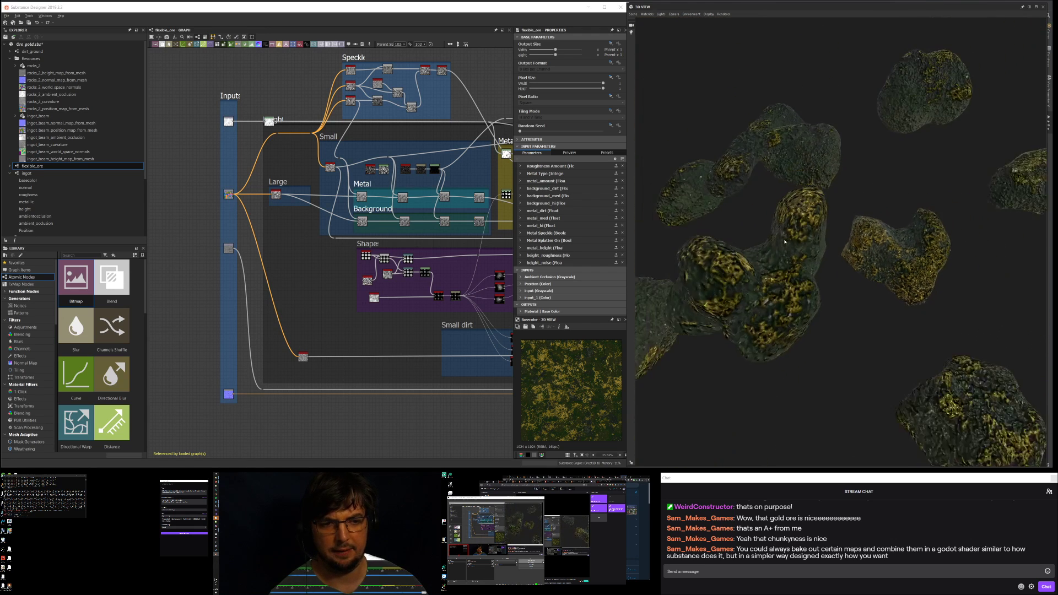
{"action": "left_click_drag", "start_coordinate": [773, 289], "coordinate": [849, 295]}
{"action": "scroll", "coordinate": [849, 295], "scroll_direction": "up", "scroll_amount": 4}
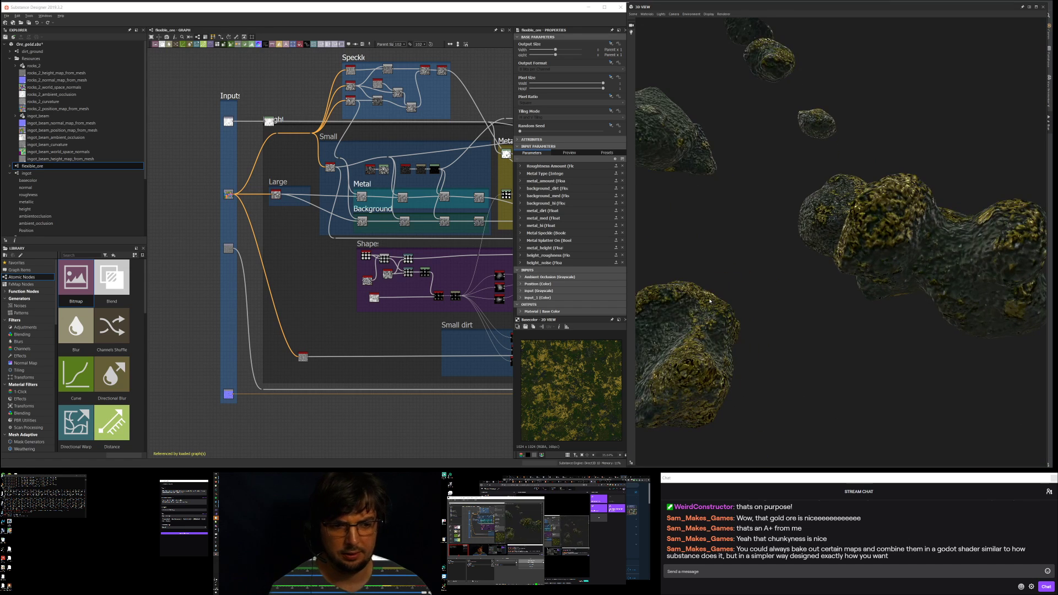
Step: Switch the 3D preview mesh to Plane and view the flexible_ore material straight on
{"action": "left_click_drag", "start_coordinate": [804, 235], "coordinate": [765, 234]}
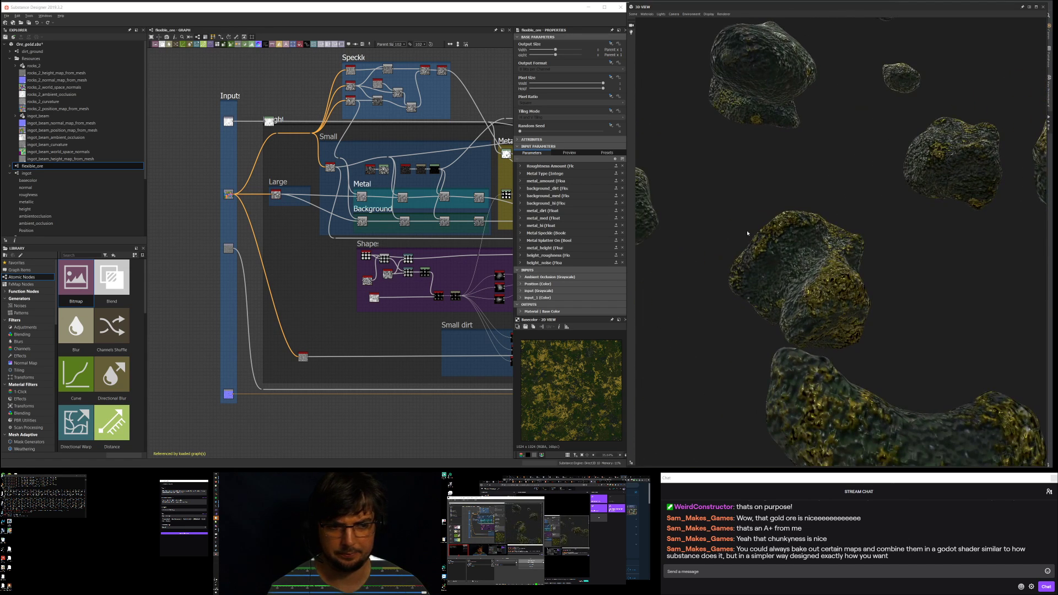
{"action": "left_click", "coordinate": [633, 14]}
{"action": "left_click", "coordinate": [633, 14]}
{"action": "left_click", "coordinate": [633, 14]}
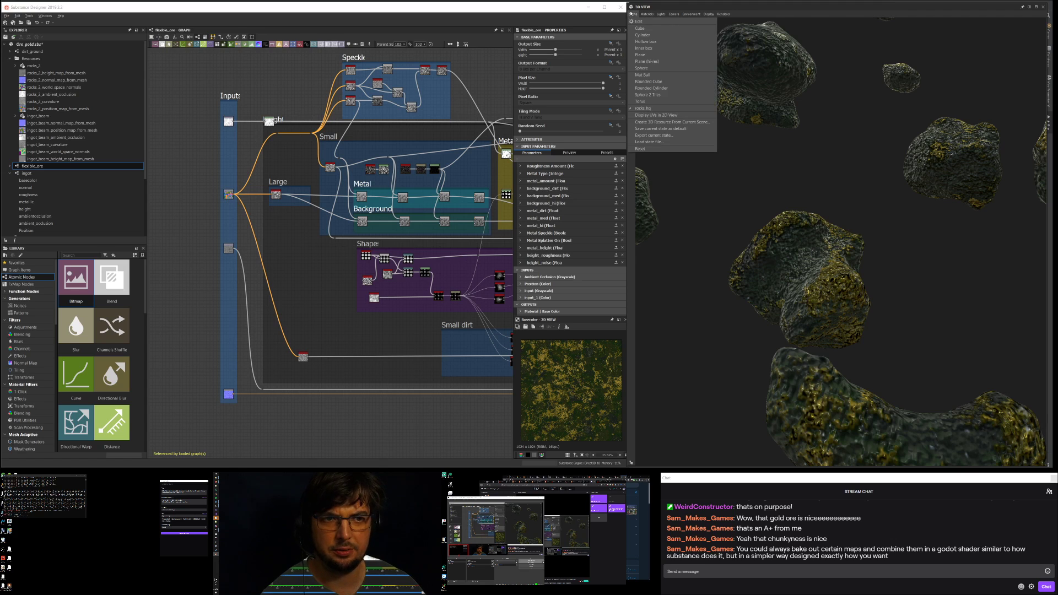
{"action": "left_click", "coordinate": [639, 55]}
{"action": "scroll", "coordinate": [859, 154], "scroll_direction": "up", "scroll_amount": 5}
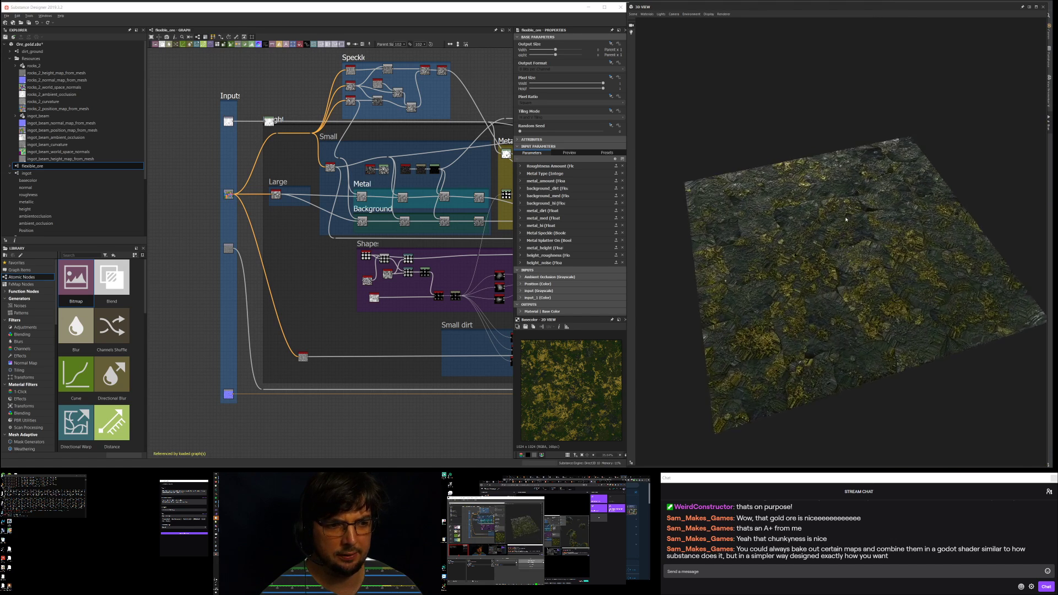
{"action": "left_click_drag", "start_coordinate": [876, 181], "coordinate": [730, 173]}
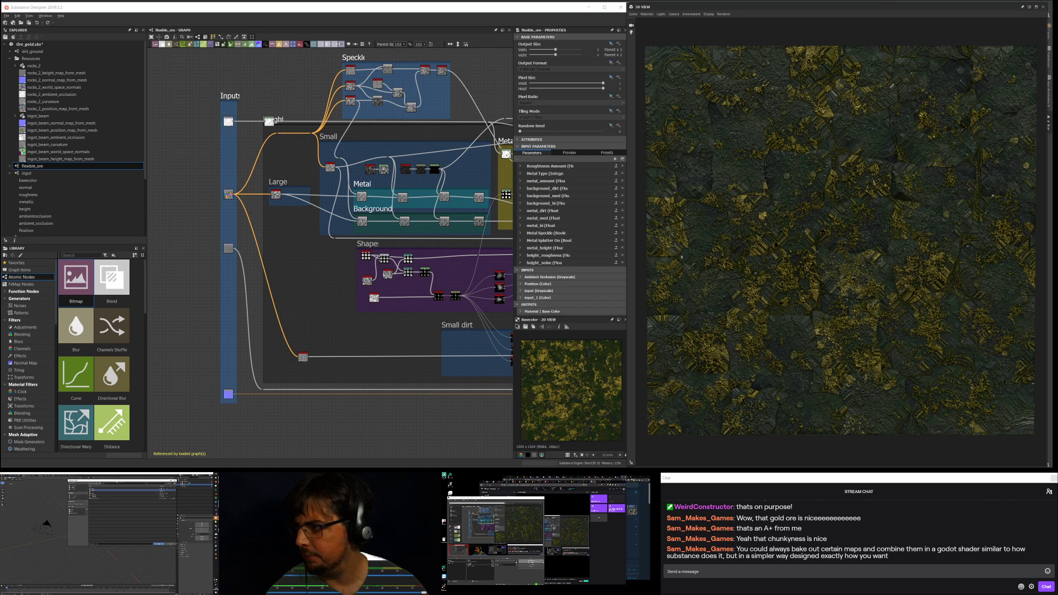
Step: In Blender, open rocks.blend from the C:\gamedev\star_factory\blend\shape_drafting folder
{"action": "left_click_drag", "start_coordinate": [109, 481], "coordinate": [412, 78]}
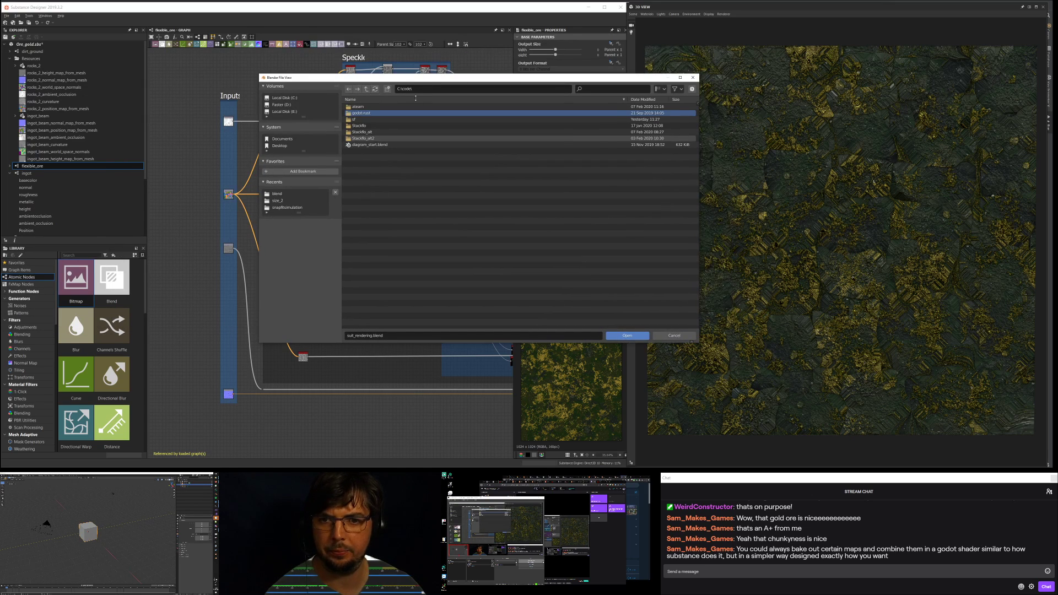
{"action": "left_click", "coordinate": [365, 89]}
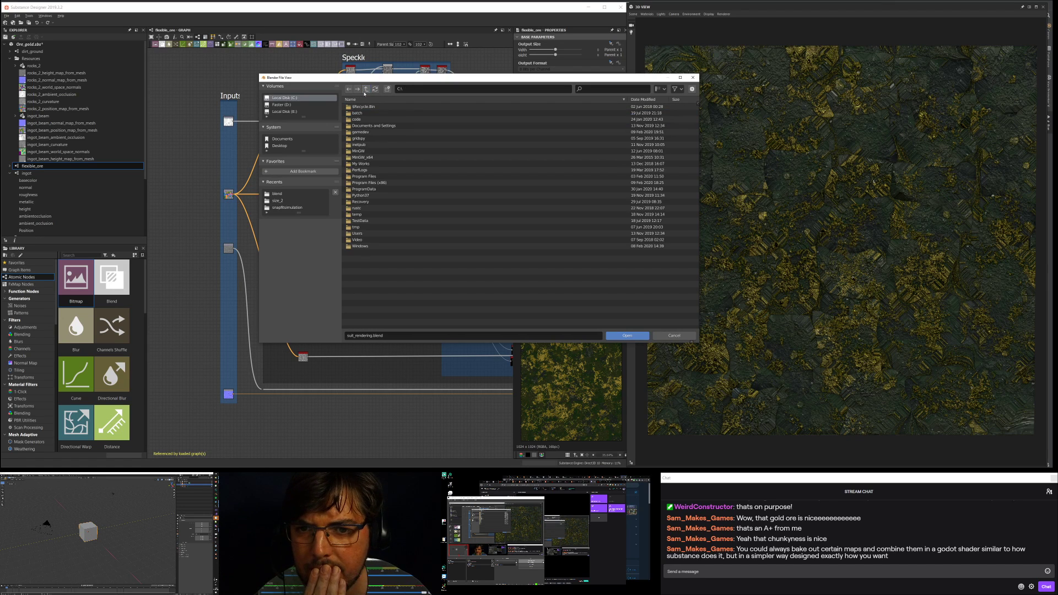
{"action": "left_click", "coordinate": [361, 133]}
{"action": "double_click", "coordinate": [361, 135]}
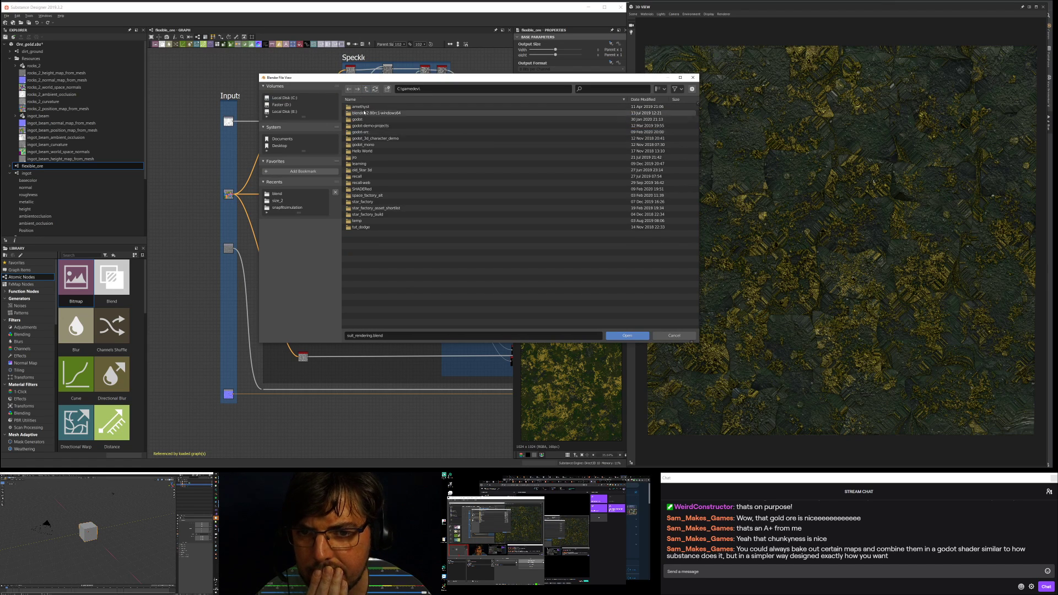
{"action": "double_click", "coordinate": [368, 202]}
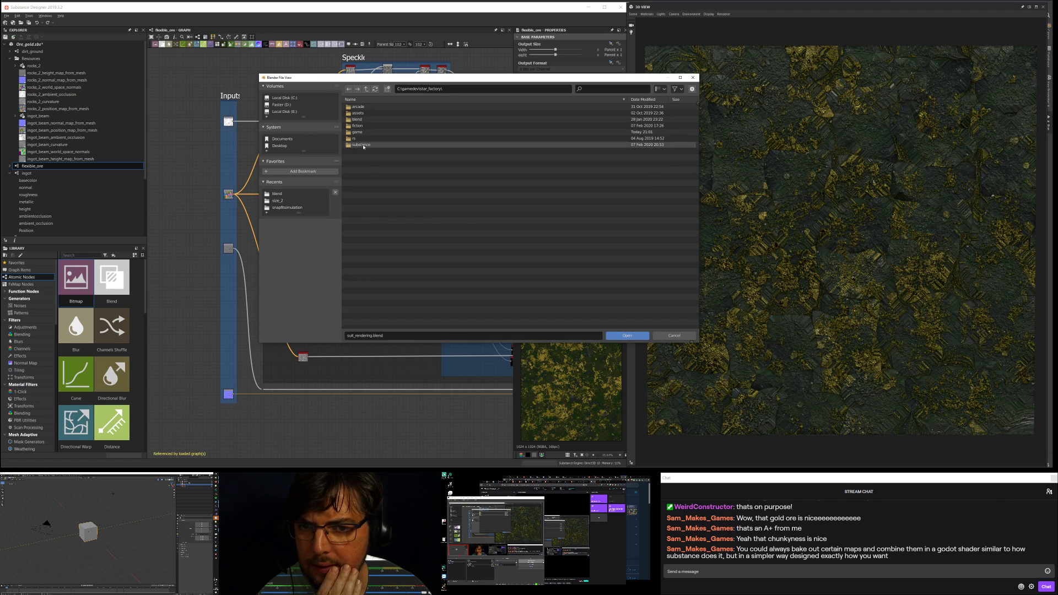
{"action": "double_click", "coordinate": [359, 120]}
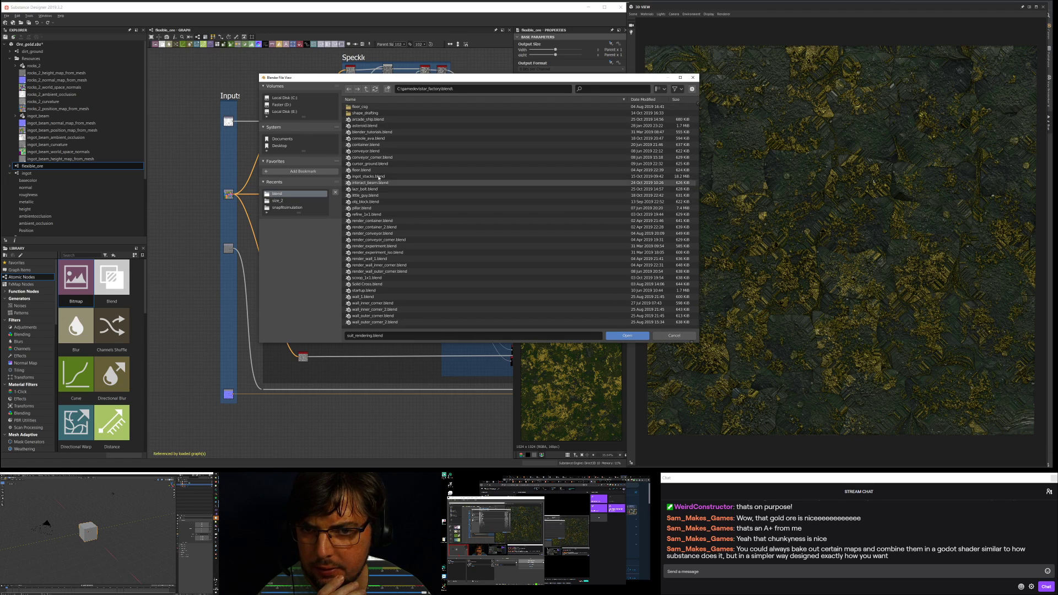
{"action": "double_click", "coordinate": [369, 113]}
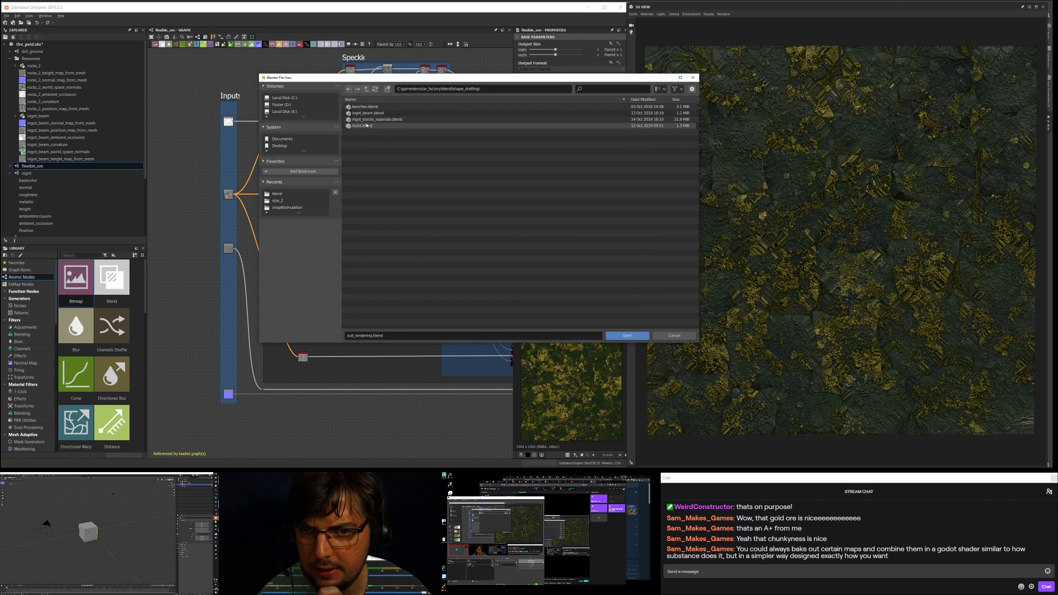
{"action": "double_click", "coordinate": [365, 125]}
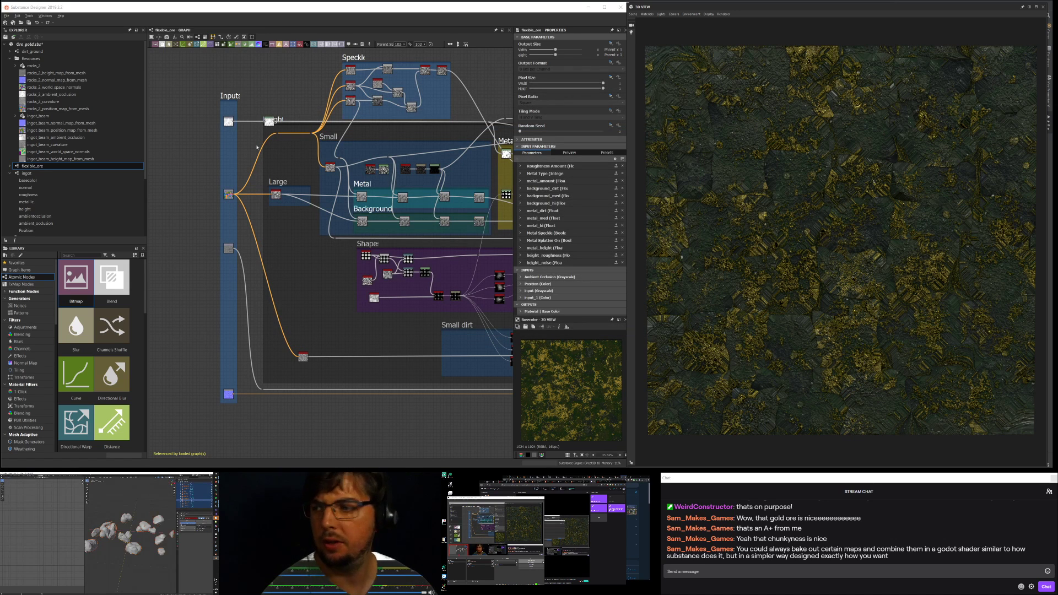
Step: Bring the Blender window into view and show the rock meshes in Edit Mode to examine their UV layout
{"action": "left_click_drag", "start_coordinate": [138, 474], "coordinate": [684, 24]}
{"action": "middle_click_drag", "start_coordinate": [562, 171], "coordinate": [623, 236]}
{"action": "scroll", "coordinate": [622, 235], "scroll_direction": "down", "scroll_amount": 5}
{"action": "scroll", "coordinate": [639, 259], "scroll_direction": "up", "scroll_amount": 6}
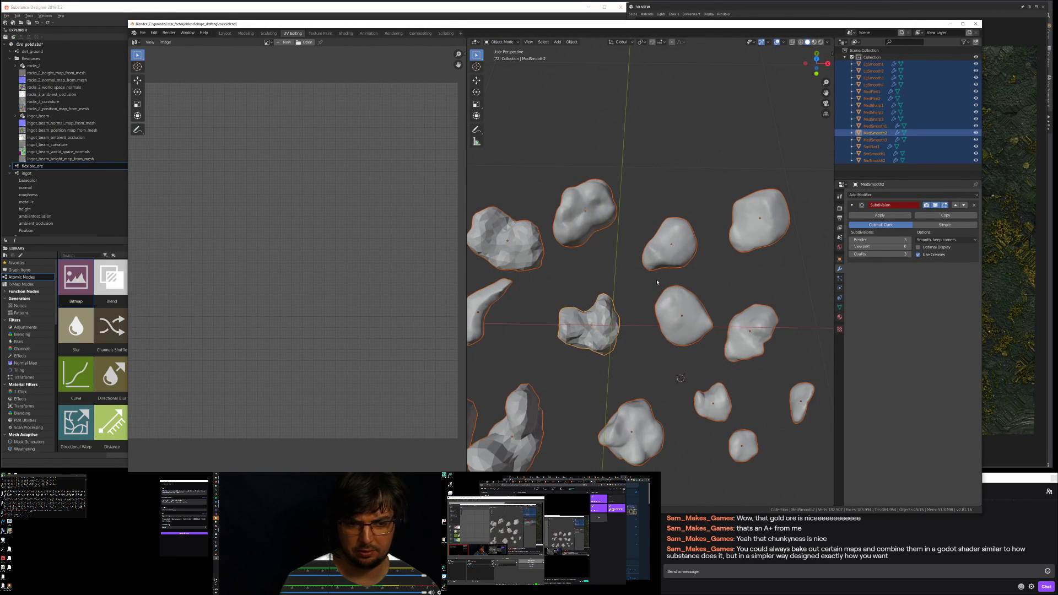
{"action": "scroll", "coordinate": [653, 285], "scroll_direction": "down", "scroll_amount": 2}
{"action": "key", "text": "Tab"}
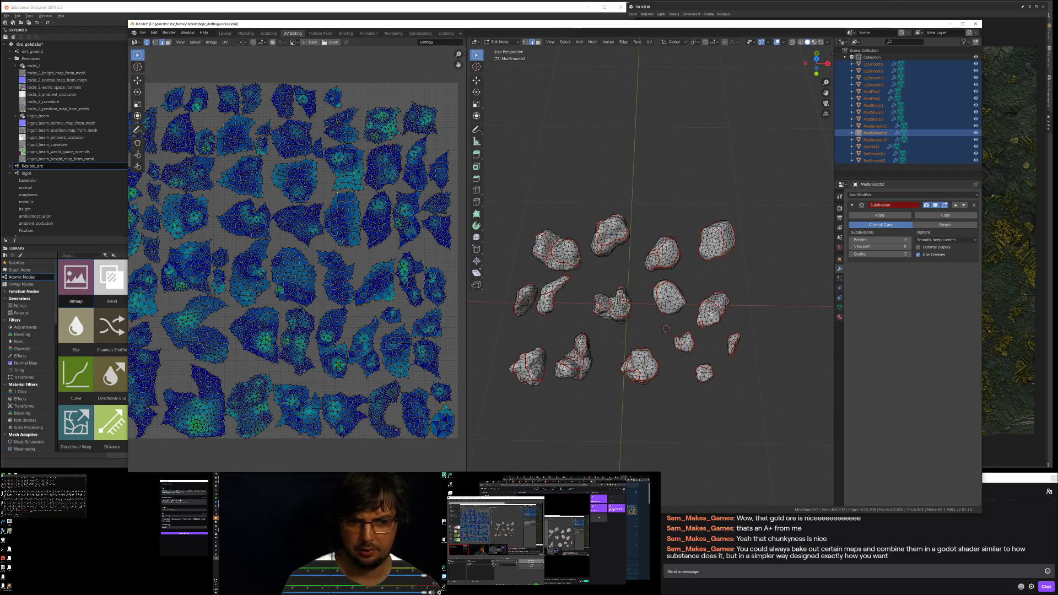
{"action": "scroll", "coordinate": [343, 261], "scroll_direction": "down", "scroll_amount": 3}
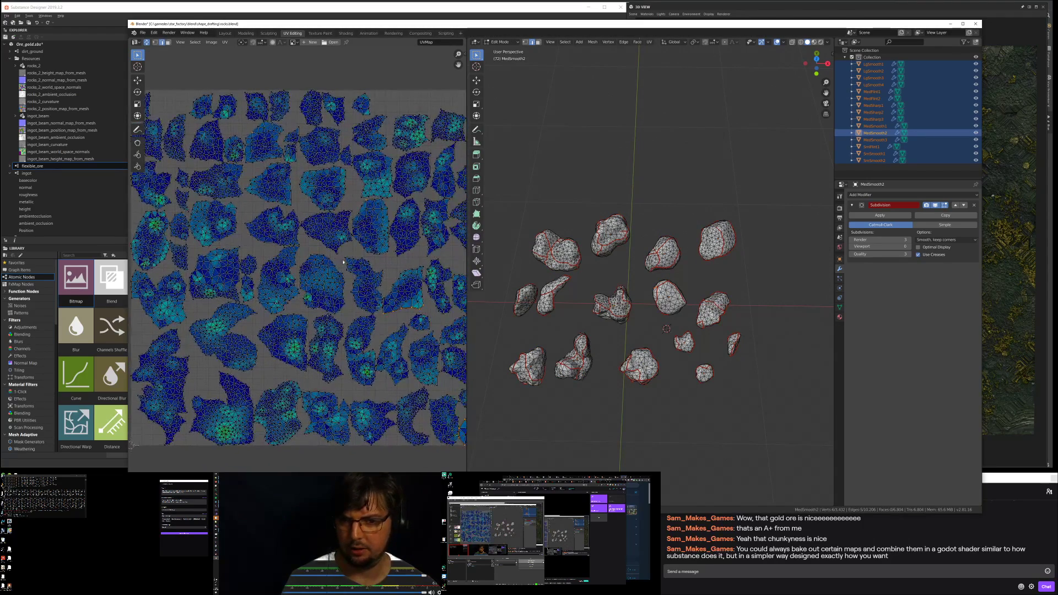
{"action": "scroll", "coordinate": [298, 275], "scroll_direction": "up", "scroll_amount": 1}
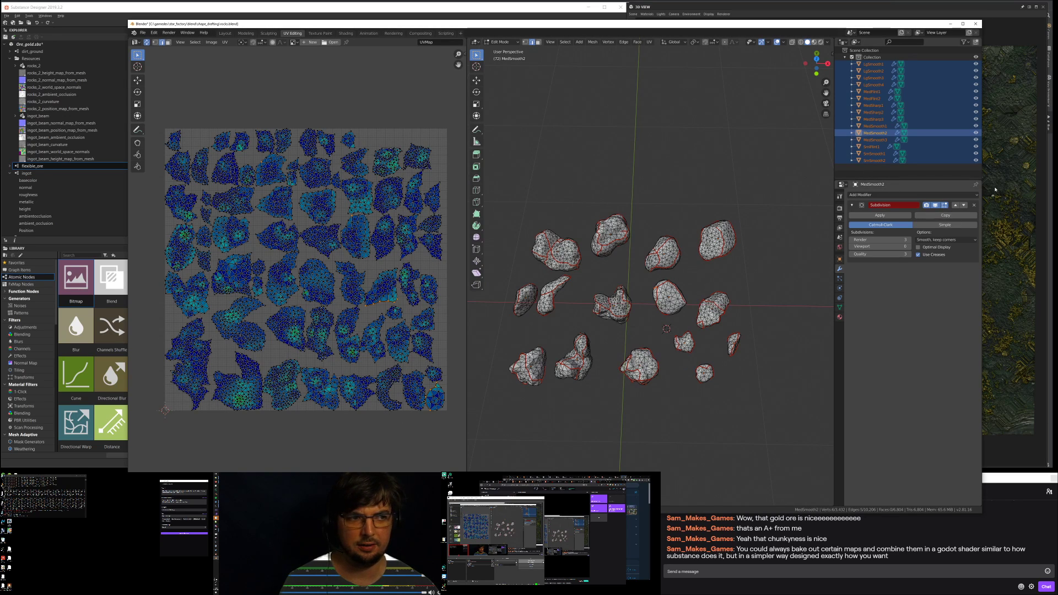
Step: Narrow the Blender window and place it beside the Substance Designer plane preview to compare the UV islands with the ore texture
{"action": "left_click_drag", "start_coordinate": [981, 179], "coordinate": [653, 182]}
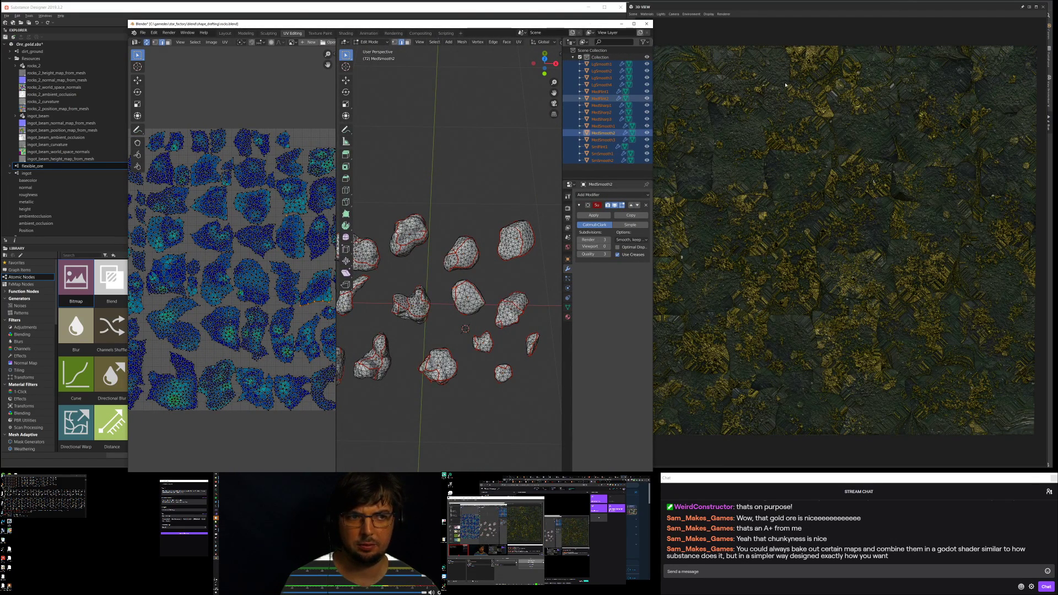
{"action": "left_click_drag", "start_coordinate": [353, 24], "coordinate": [776, 17]}
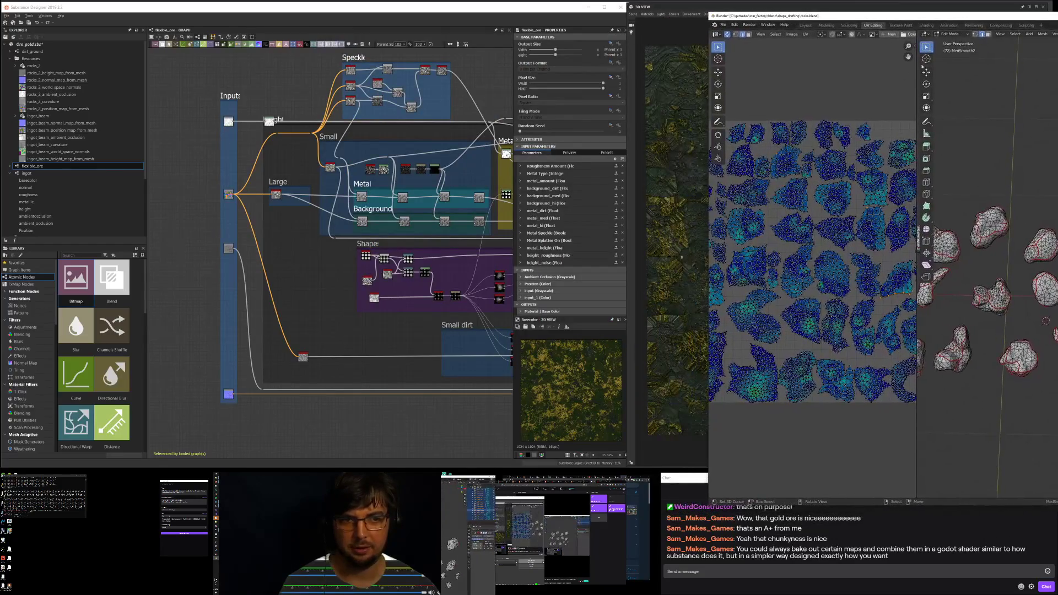
{"action": "scroll", "coordinate": [879, 309], "scroll_direction": "up", "scroll_amount": 5}
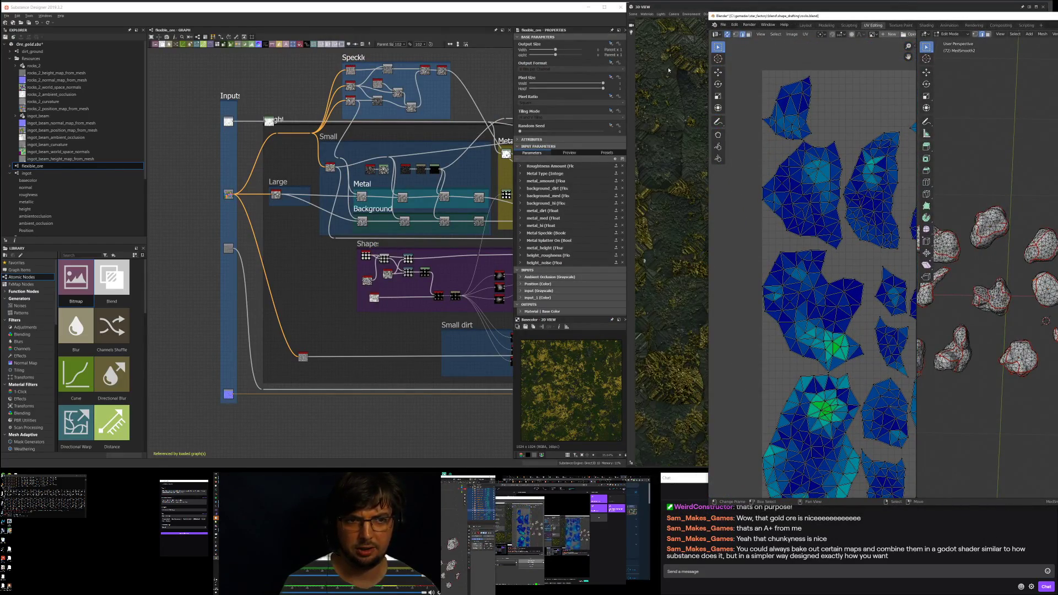
{"action": "left_click", "coordinate": [675, 104]}
{"action": "middle_click_drag", "start_coordinate": [675, 104], "coordinate": [713, 138]}
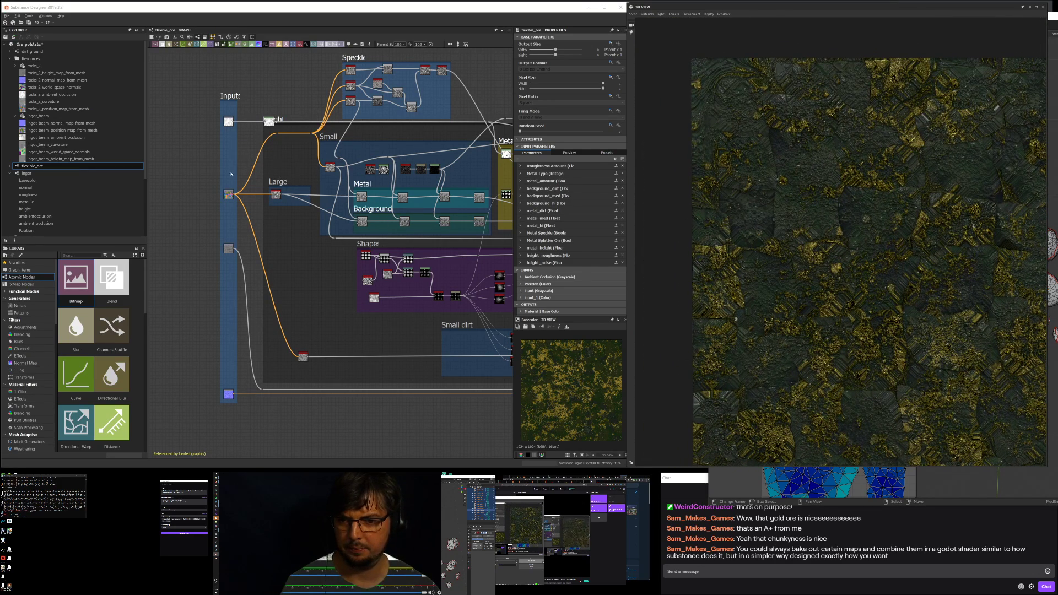
Step: Show the Position input node in the 2D view and examine its baked map up close
{"action": "double_click", "coordinate": [227, 194]}
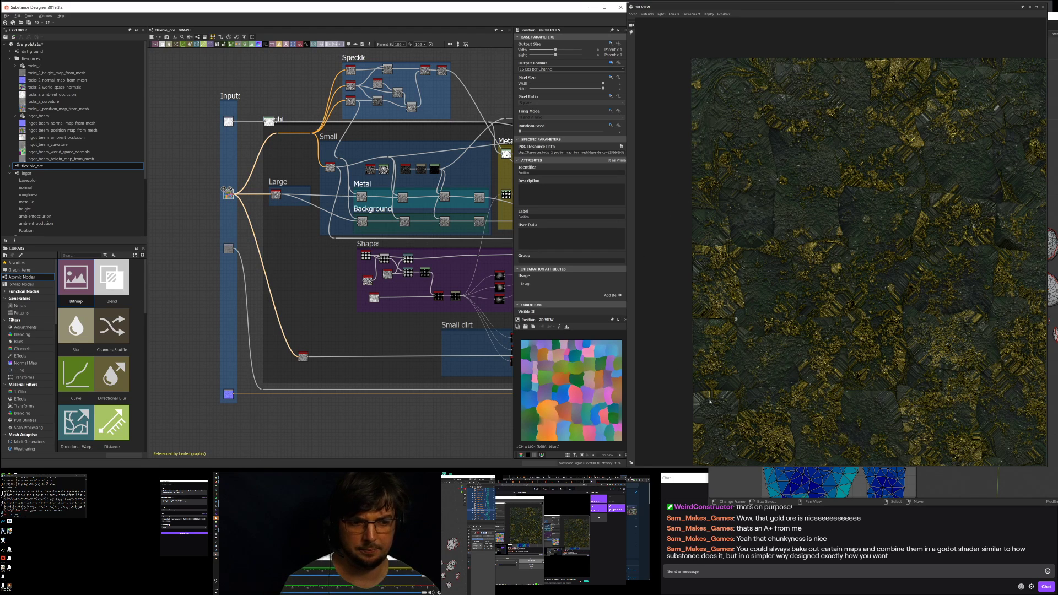
{"action": "scroll", "coordinate": [567, 386], "scroll_direction": "up", "scroll_amount": 4}
{"action": "mouse_move", "coordinate": [539, 359]}
{"action": "middle_mouse_down"}
{"action": "mouse_move", "coordinate": [568, 380]}
{"action": "mouse_move", "coordinate": [539, 374]}
{"action": "middle_mouse_up"}
{"action": "scroll", "coordinate": [596, 404], "scroll_direction": "down", "scroll_amount": 4}
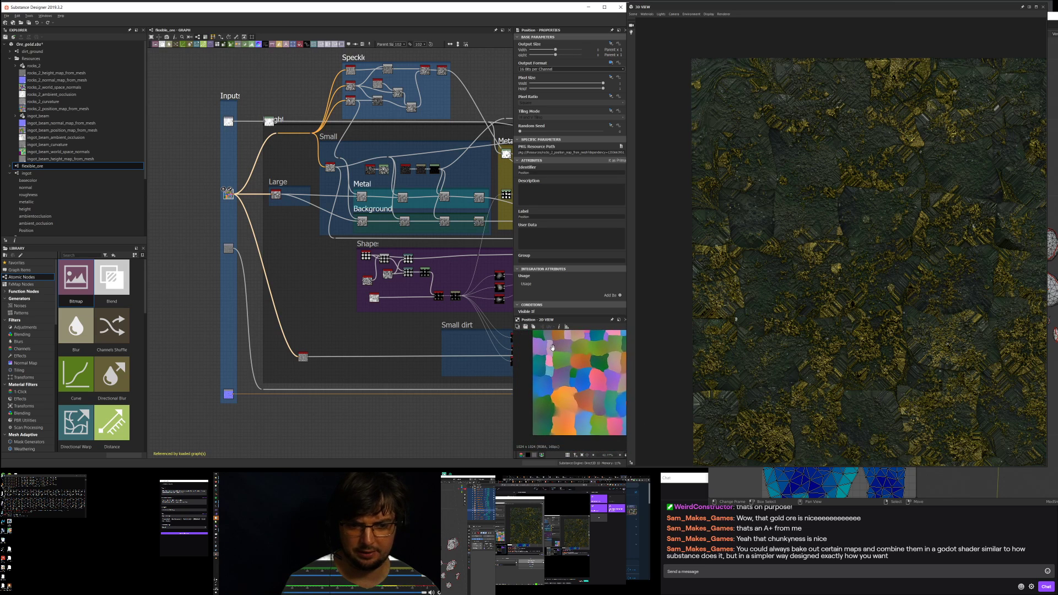
Step: Open the gold_ore graph from the ores folder and examine the Bitmap nodes feeding flexible_ore
{"action": "left_click", "coordinate": [9, 175]}
{"action": "scroll", "coordinate": [17, 173], "scroll_direction": "down", "scroll_amount": 1}
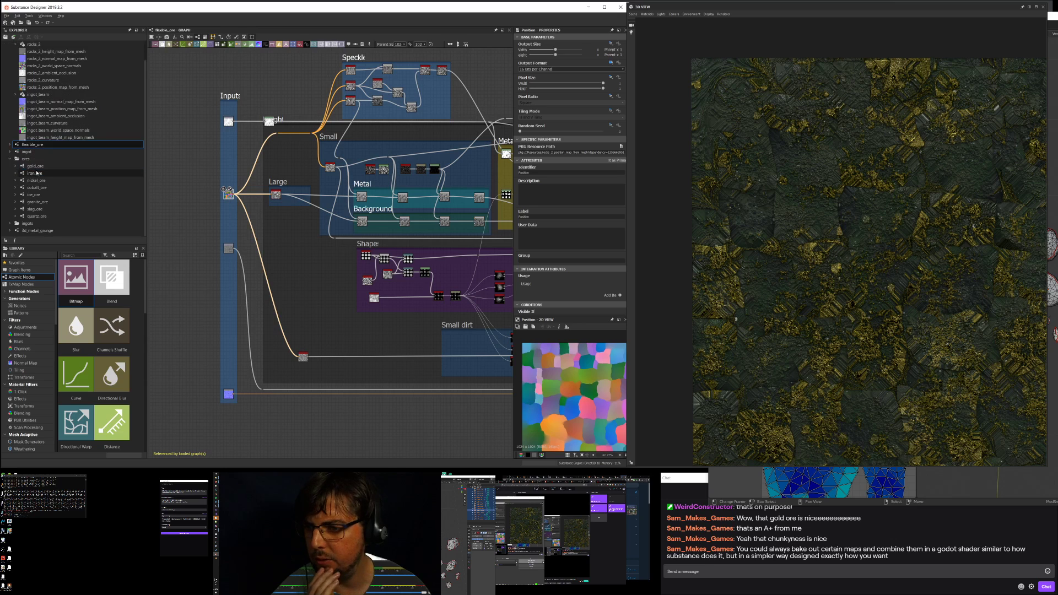
{"action": "left_click", "coordinate": [25, 158]}
{"action": "left_click", "coordinate": [35, 166]}
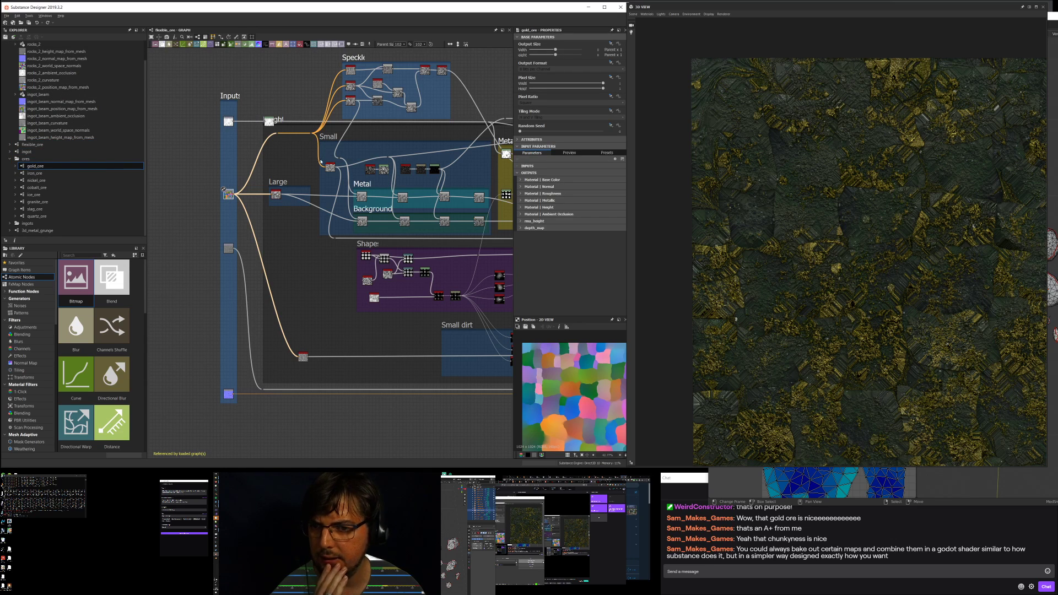
{"action": "scroll", "coordinate": [249, 159], "scroll_direction": "up", "scroll_amount": 1}
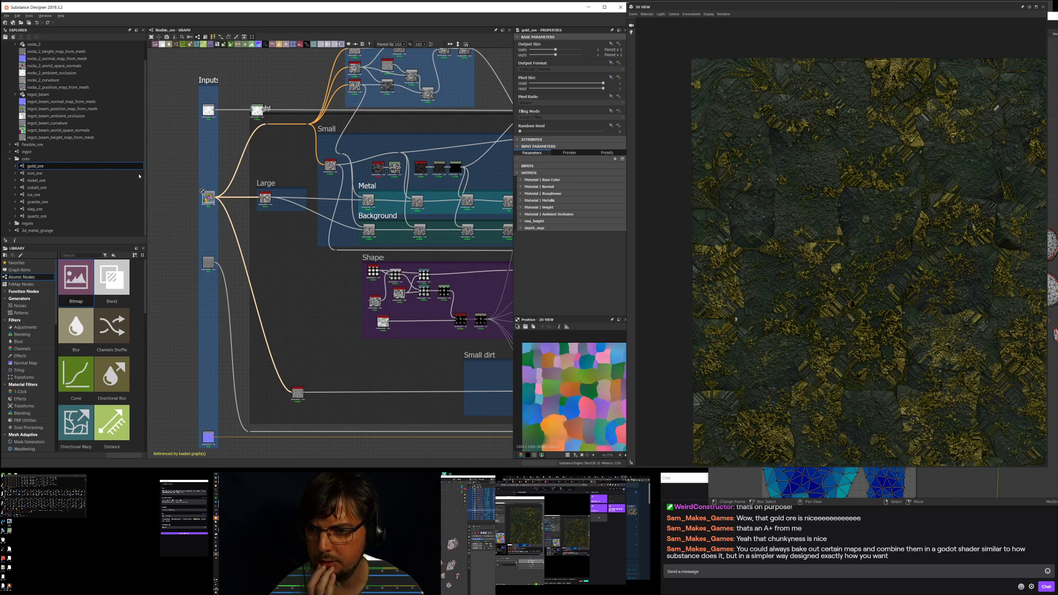
{"action": "double_click", "coordinate": [34, 167]}
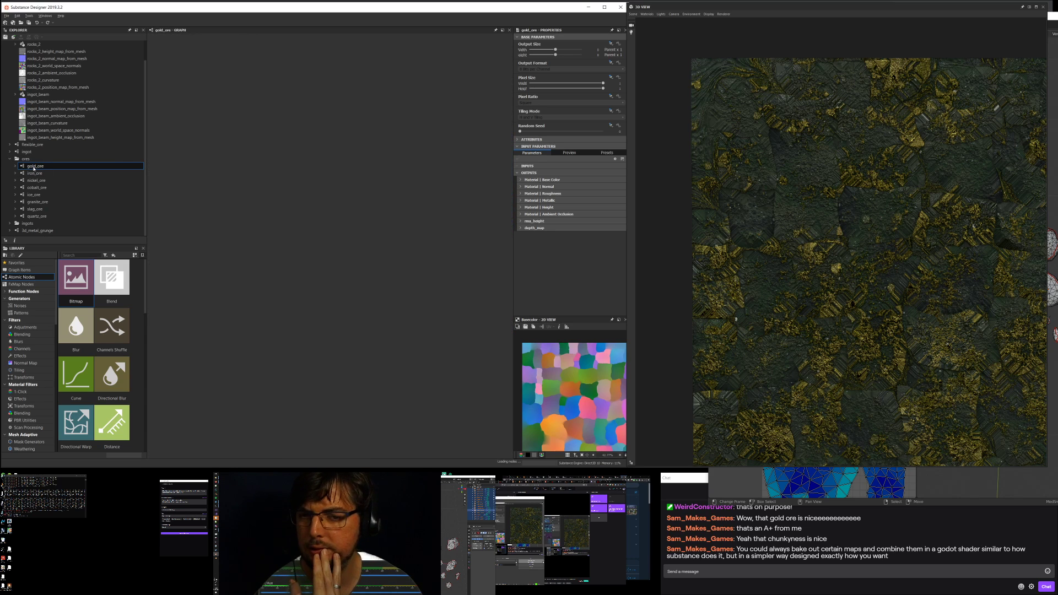
{"action": "scroll", "coordinate": [185, 222], "scroll_direction": "up", "scroll_amount": 2}
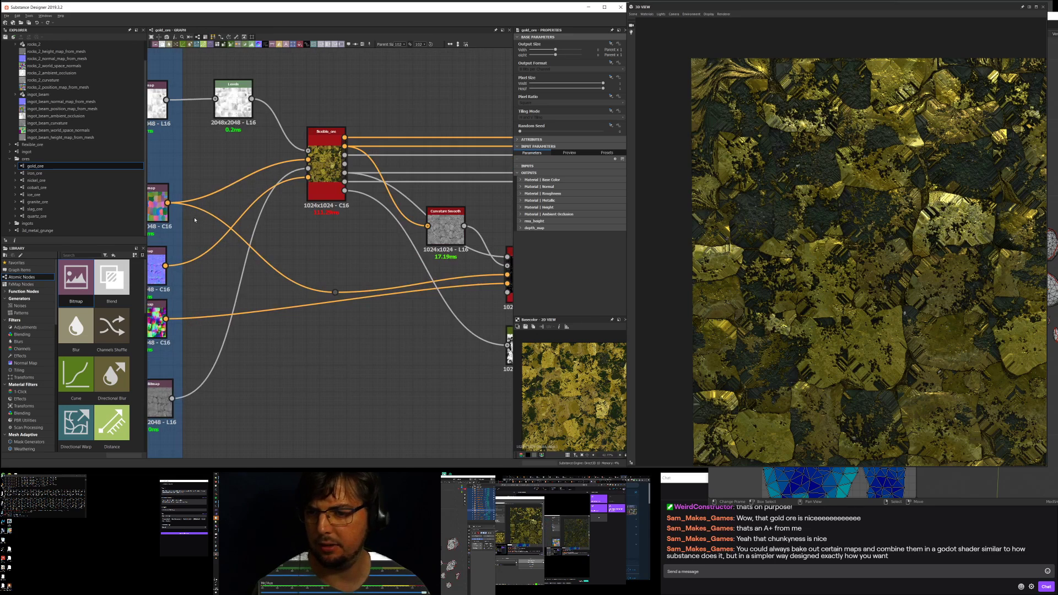
{"action": "middle_click_drag", "start_coordinate": [203, 191], "coordinate": [267, 199]}
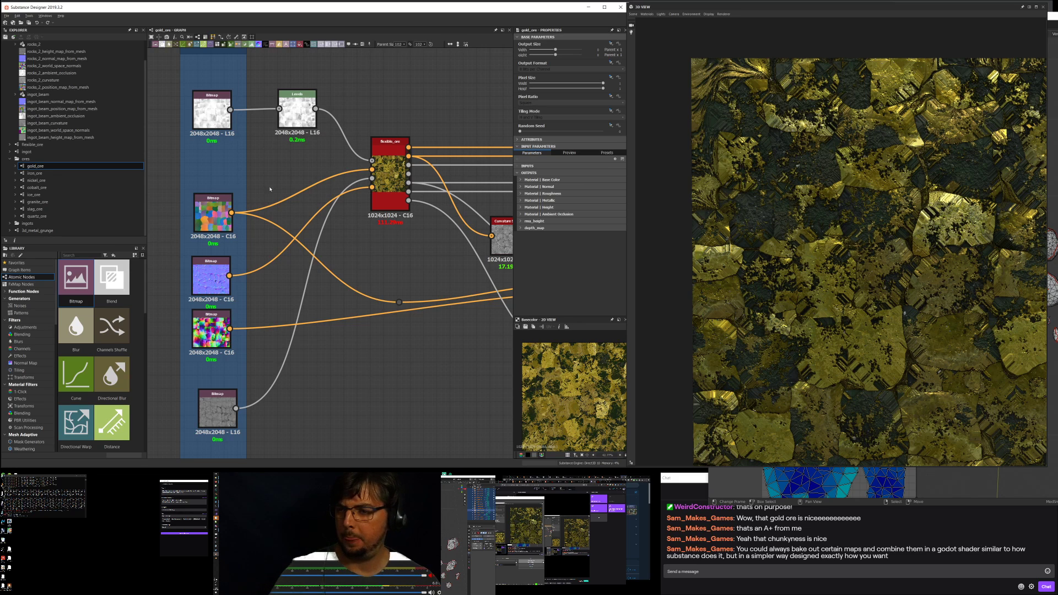
Step: Duplicate the ores folder within the same package
{"action": "left_click", "coordinate": [25, 159]}
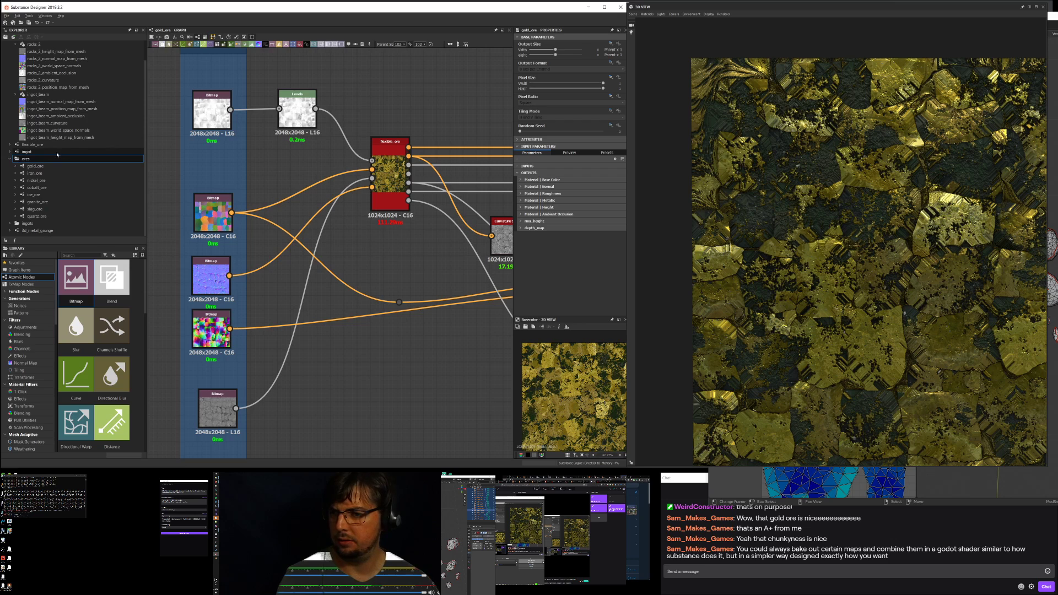
{"action": "scroll", "coordinate": [30, 80], "scroll_direction": "up", "scroll_amount": 1}
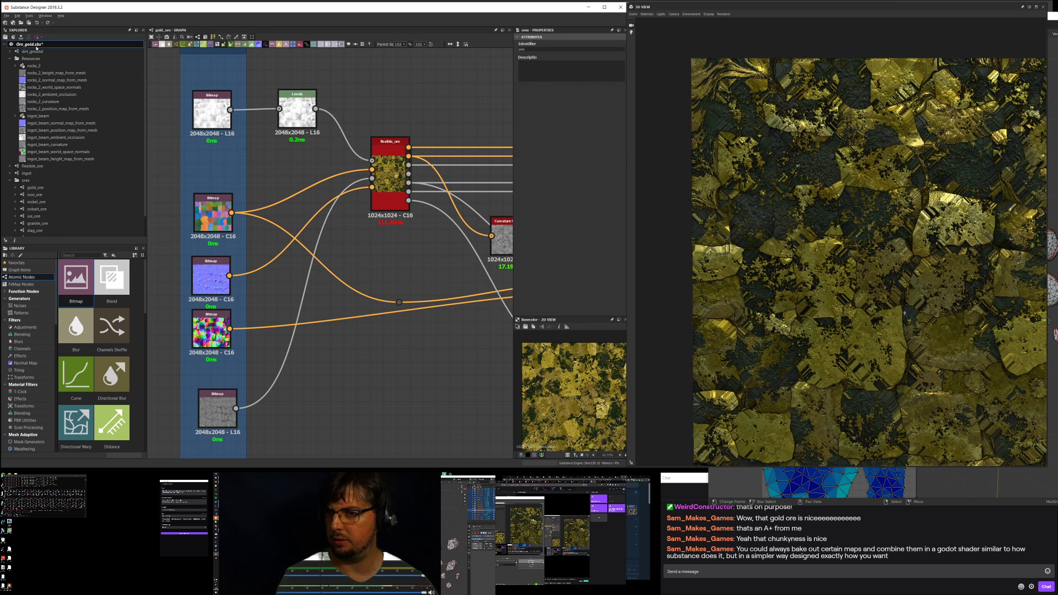
{"action": "scroll", "coordinate": [61, 173], "scroll_direction": "down", "scroll_amount": 2}
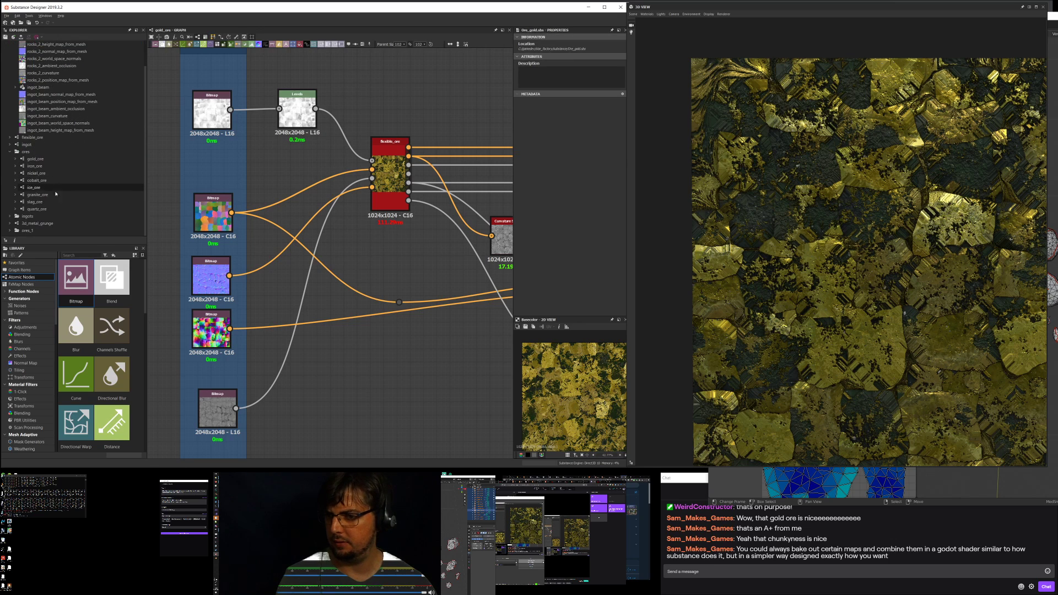
{"action": "left_click", "coordinate": [27, 232]}
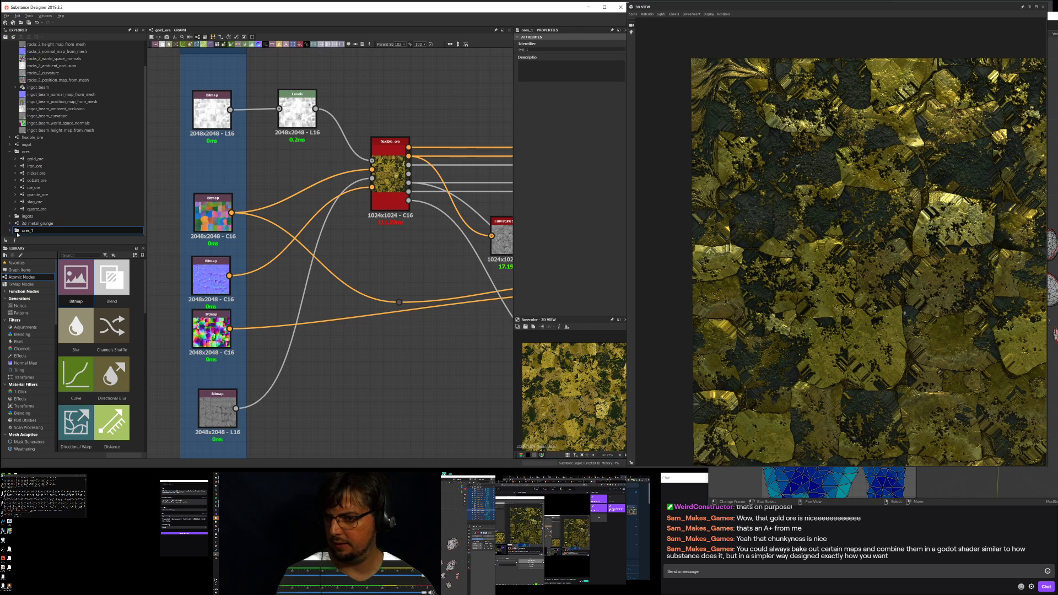
Step: Expand the duplicated ores folder and rename it flat_ores
{"action": "left_click", "coordinate": [12, 231]}
{"action": "left_click_drag", "start_coordinate": [30, 175], "coordinate": [33, 159]}
{"action": "left_click", "coordinate": [10, 216]}
{"action": "scroll", "coordinate": [57, 208], "scroll_direction": "down", "scroll_amount": 3}
{"action": "left_click", "coordinate": [25, 159]}
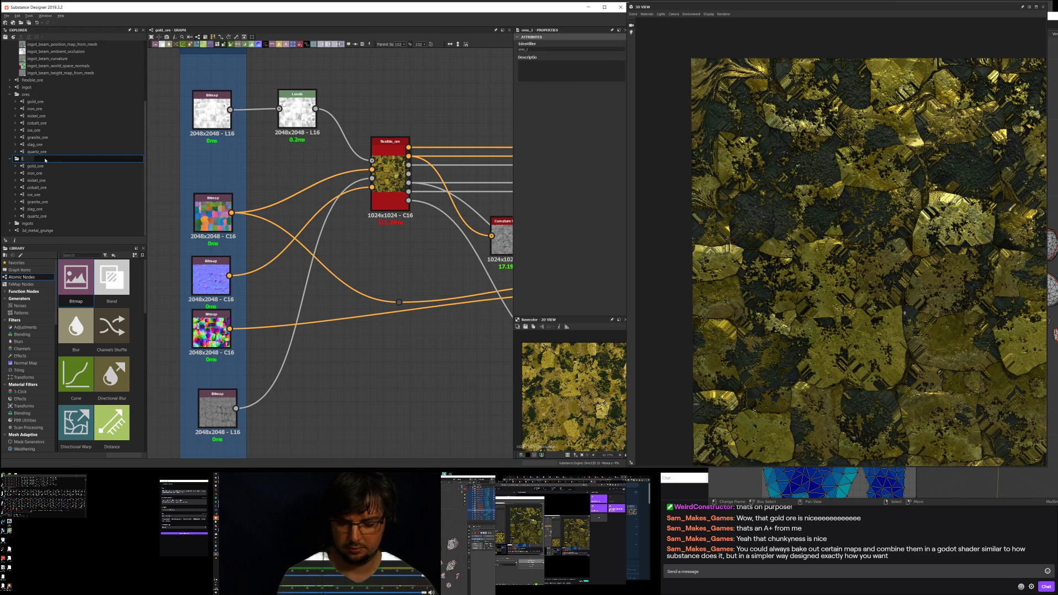
{"action": "key", "text": "Return"}
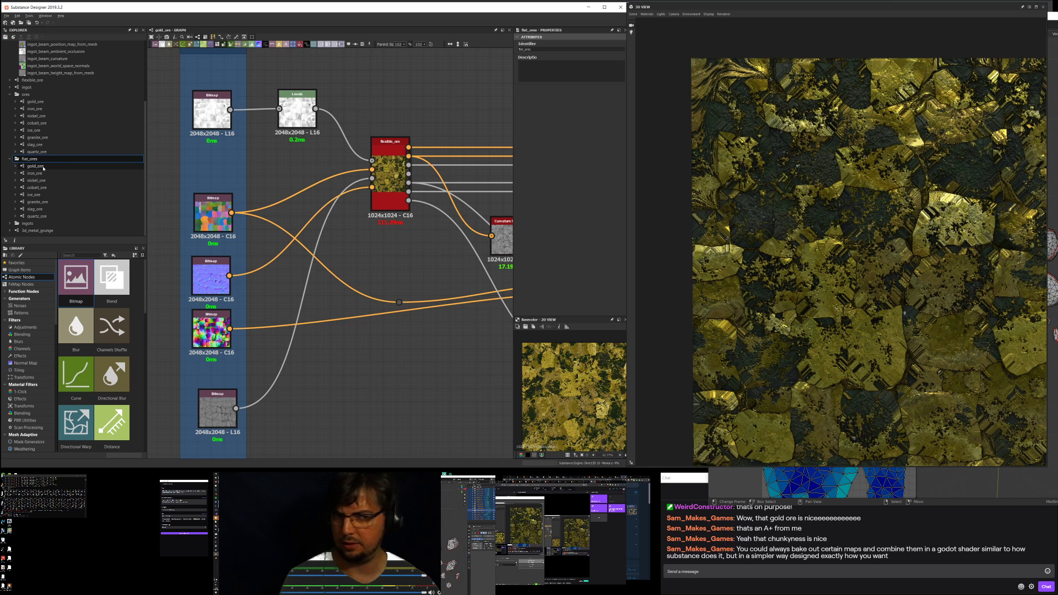
Step: Open the gold_ore graph from the flat_ores folder and view its whole node network
{"action": "left_click", "coordinate": [43, 168]}
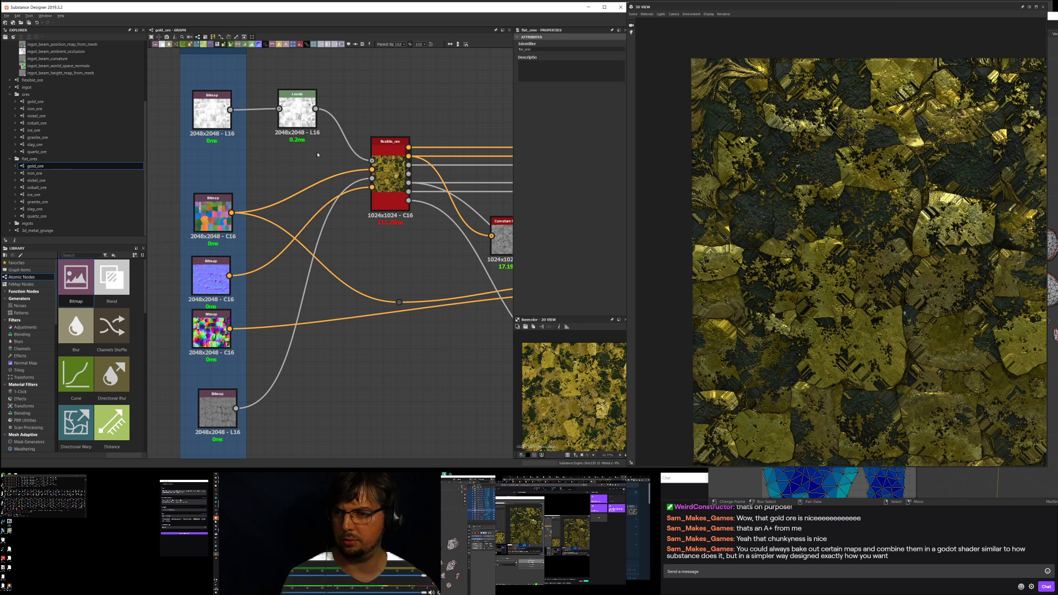
{"action": "scroll", "coordinate": [317, 154], "scroll_direction": "up", "scroll_amount": 5}
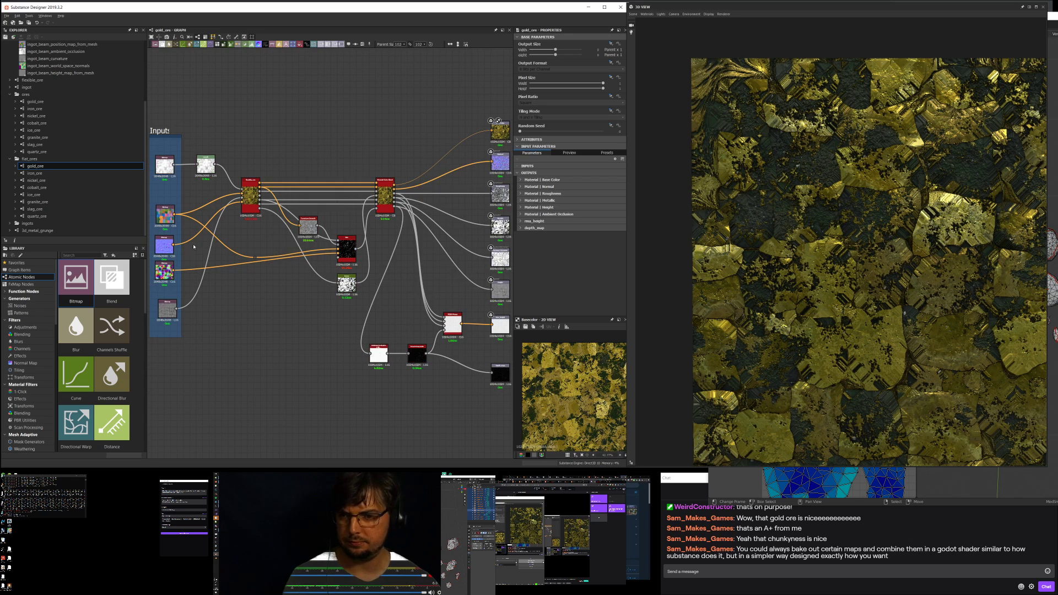
Step: Add a Uniform Color node to the flat_ores gold_ore graph and place it above the Levels node
{"action": "scroll", "coordinate": [327, 212], "scroll_direction": "up", "scroll_amount": 3}
{"action": "mouse_move", "coordinate": [323, 205]}
{"action": "middle_mouse_down"}
{"action": "mouse_move", "coordinate": [335, 192]}
{"action": "mouse_move", "coordinate": [326, 198]}
{"action": "middle_mouse_up"}
{"action": "scroll", "coordinate": [327, 198], "scroll_direction": "down", "scroll_amount": 4}
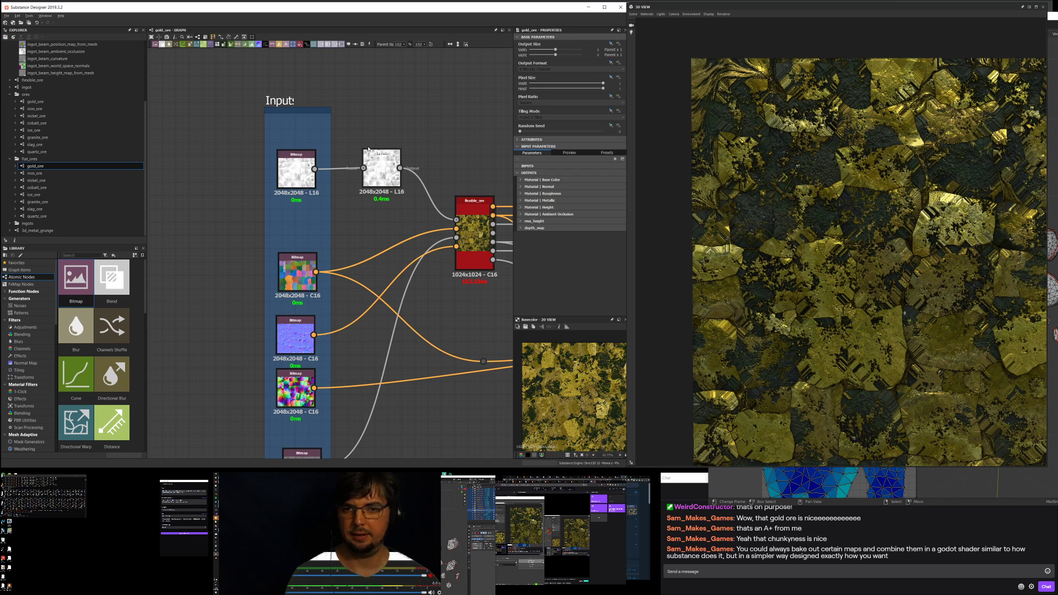
{"action": "scroll", "coordinate": [325, 143], "scroll_direction": "up", "scroll_amount": 4}
{"action": "scroll", "coordinate": [353, 195], "scroll_direction": "down", "scroll_amount": 4}
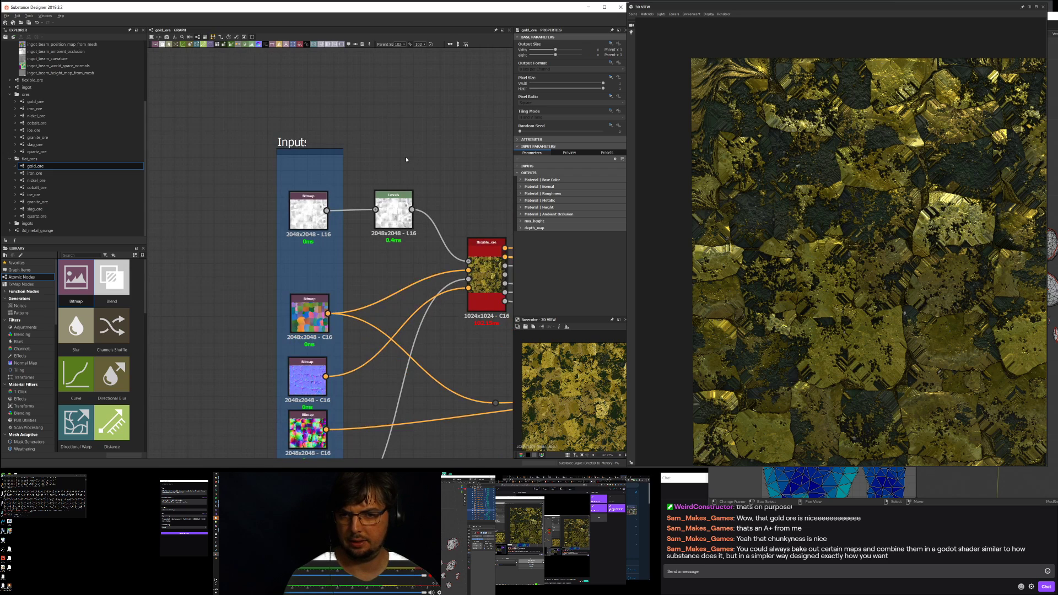
{"action": "key", "text": "space"}
{"action": "type", "text": "lel"}
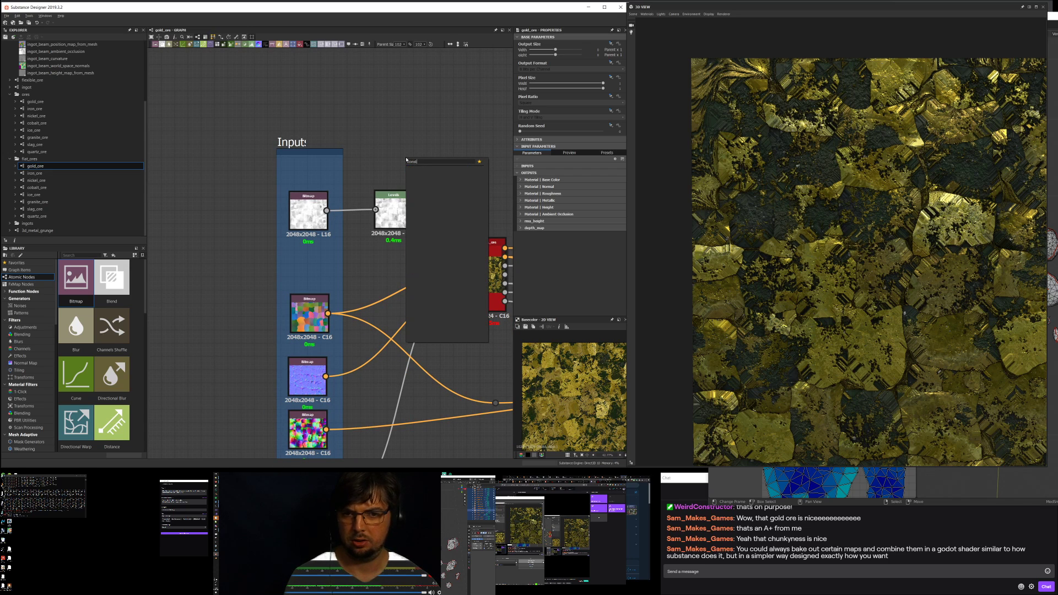
{"action": "key", "text": "BackSpace"}
{"action": "key", "text": "BackSpace"}
{"action": "key", "text": "BackSpace"}
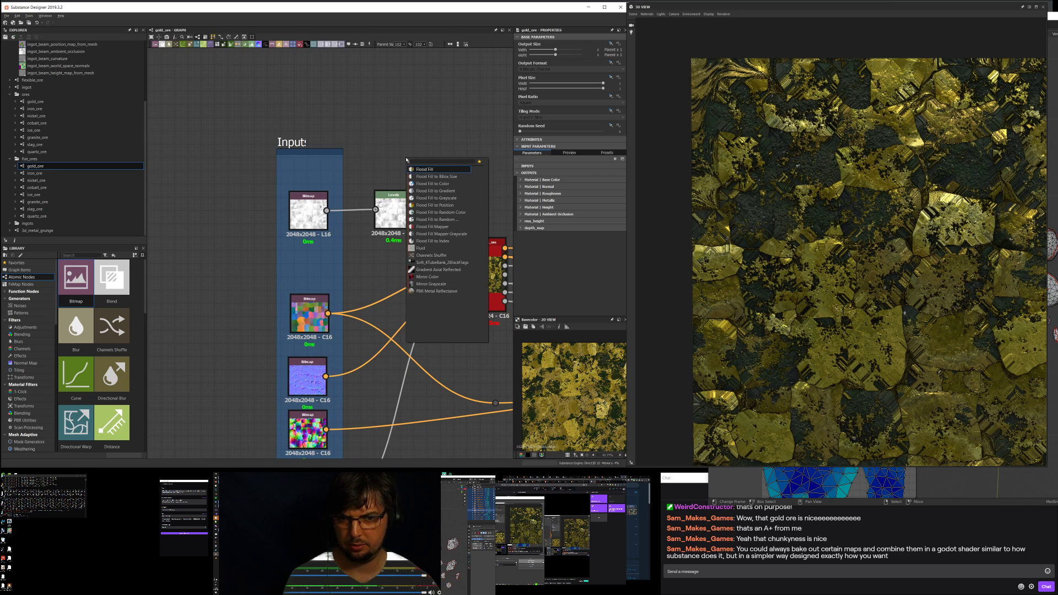
{"action": "type", "text": "col"}
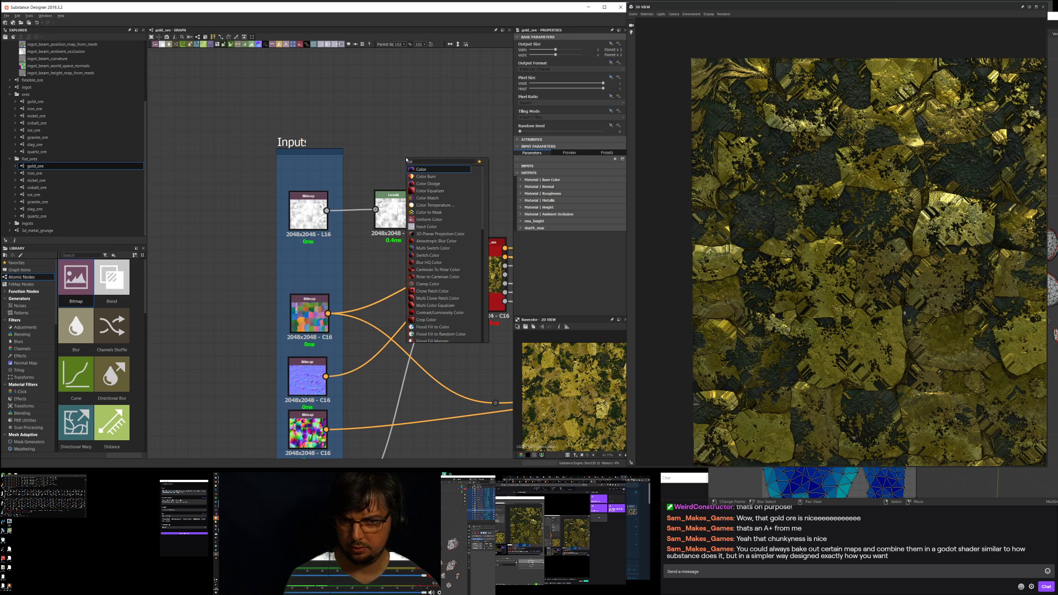
{"action": "left_click", "coordinate": [432, 220]}
{"action": "left_click_drag", "start_coordinate": [411, 156], "coordinate": [388, 146]}
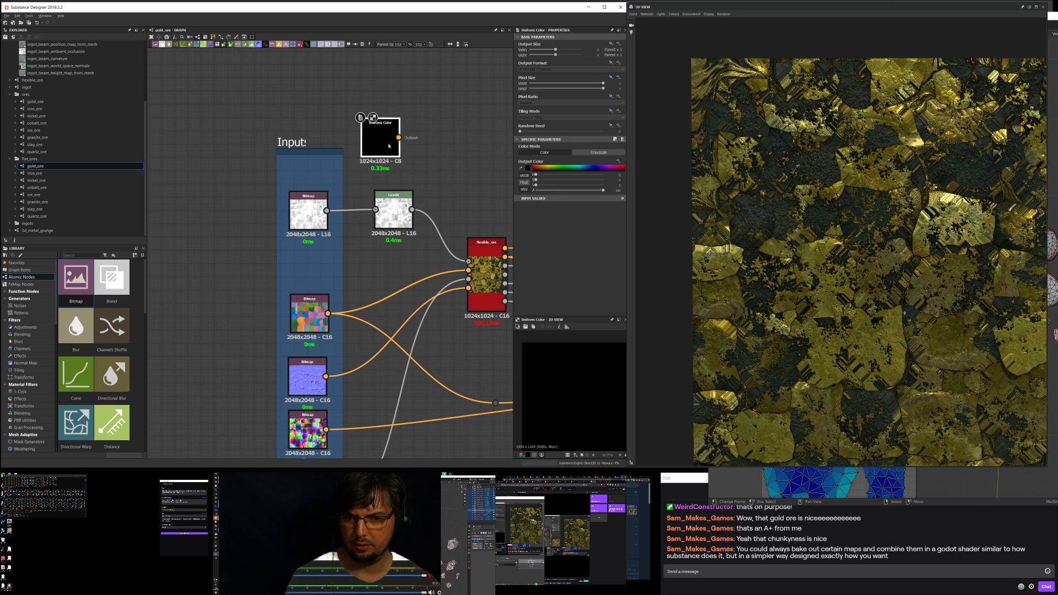
{"action": "left_click", "coordinate": [442, 134]}
{"action": "key", "text": "space"}
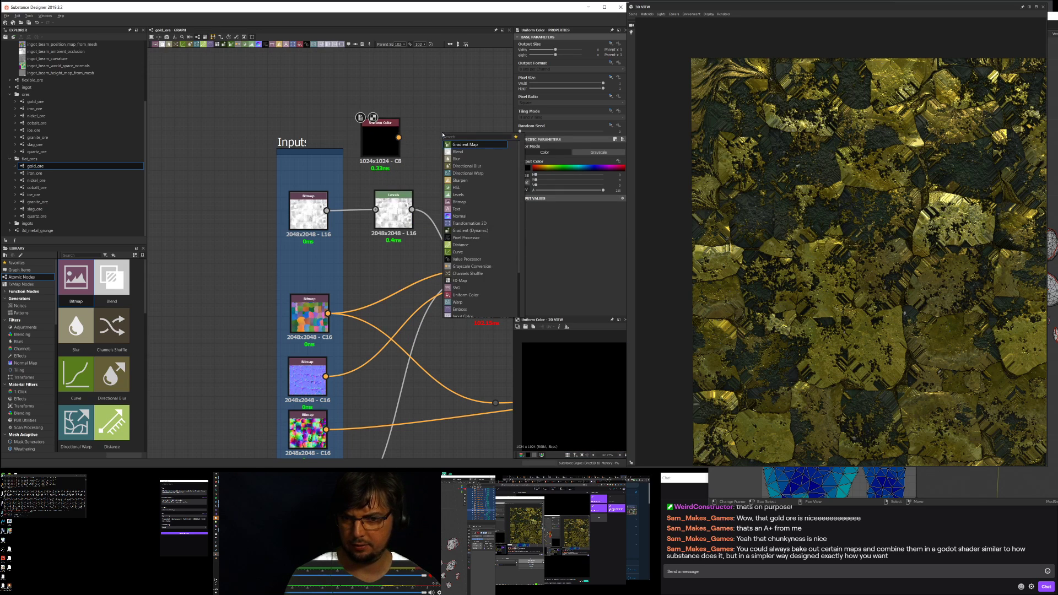
{"action": "type", "text": "uni"}
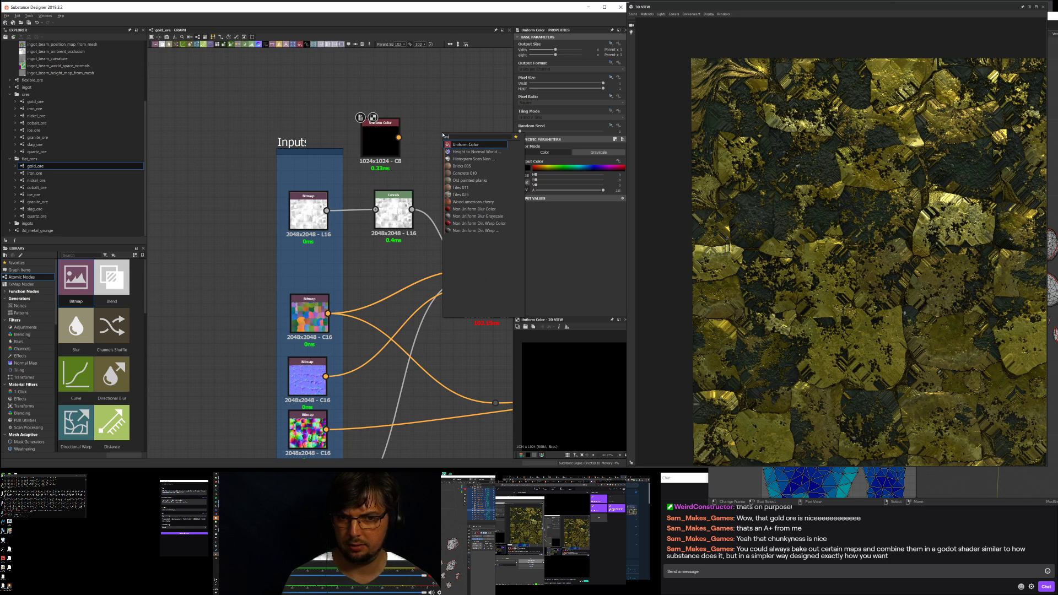
{"action": "key", "text": "BackSpace"}
{"action": "key", "text": "BackSpace"}
{"action": "key", "text": "BackSpace"}
{"action": "type", "text": "grey"}
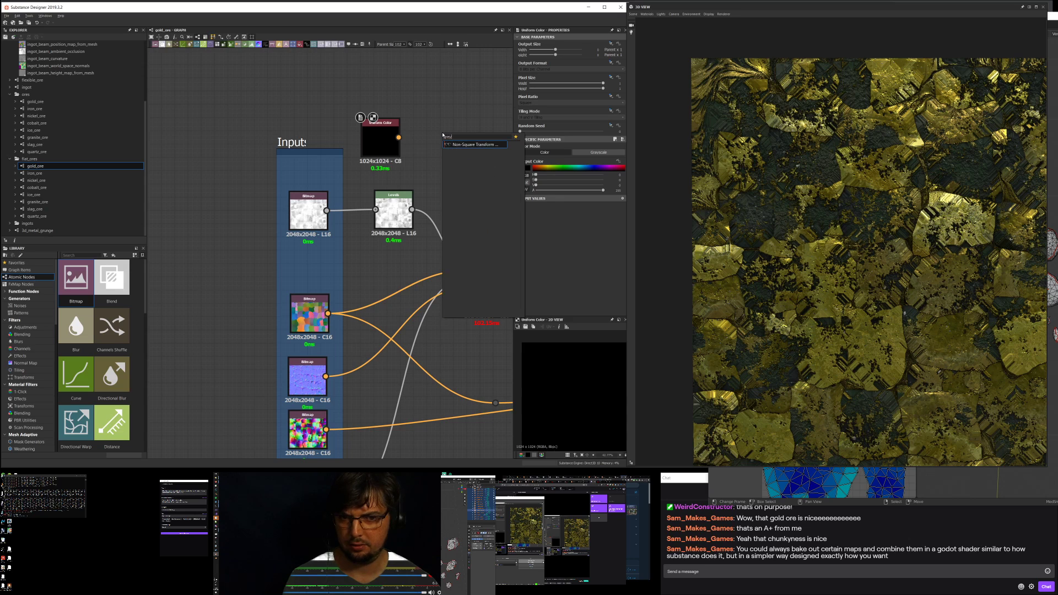
{"action": "key", "text": "BackSpace"}
{"action": "key", "text": "BackSpace"}
{"action": "key", "text": "BackSpace"}
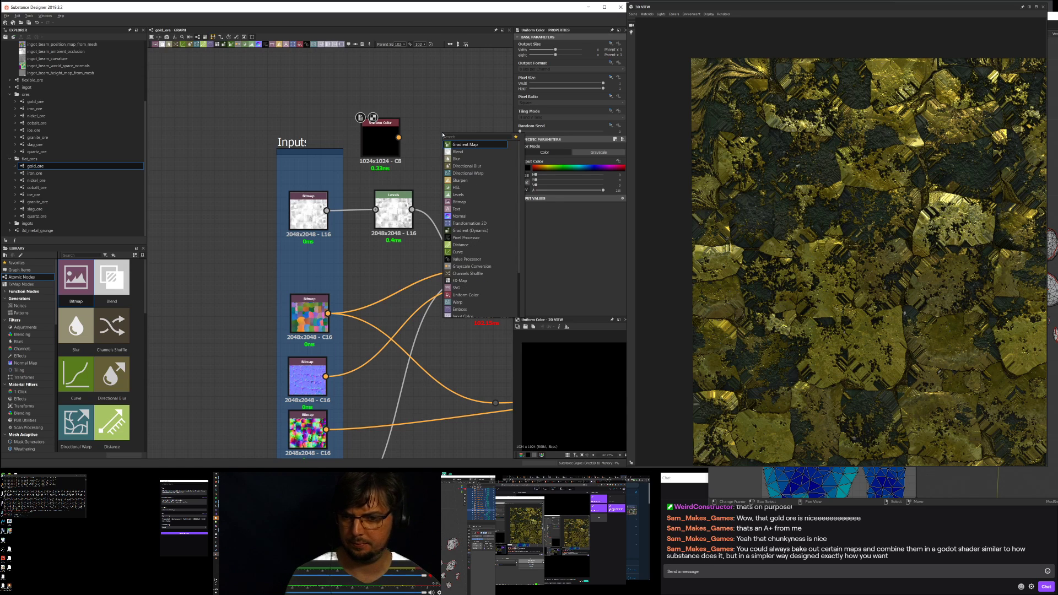
{"action": "key", "text": "Escape"}
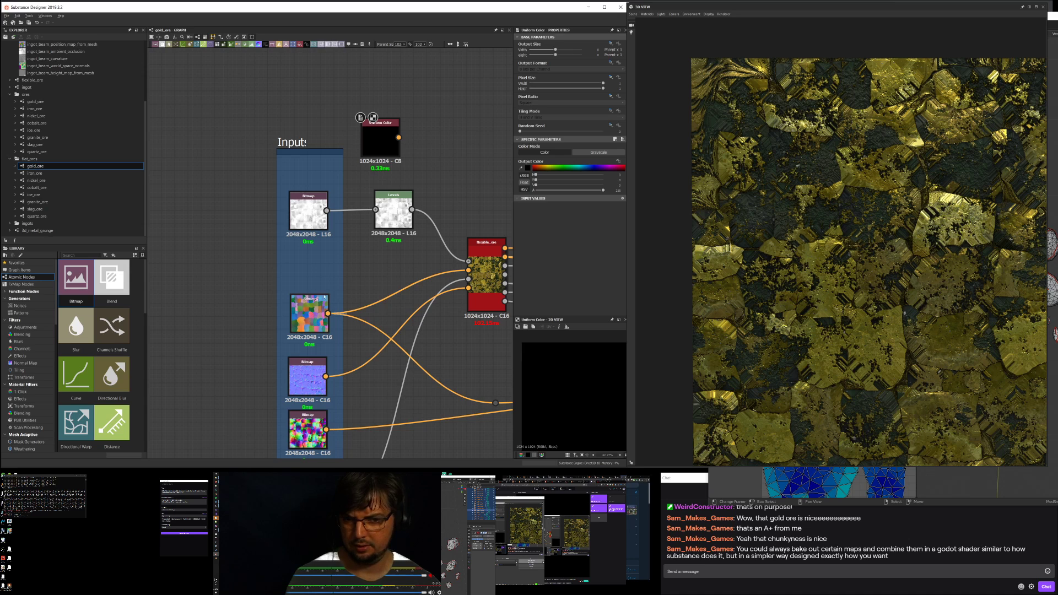
Step: Remove the link from the position-map Bitmap to flexible_ore to check its effect, and reconnect it to the same input
{"action": "middle_click_drag", "start_coordinate": [417, 282], "coordinate": [374, 268]}
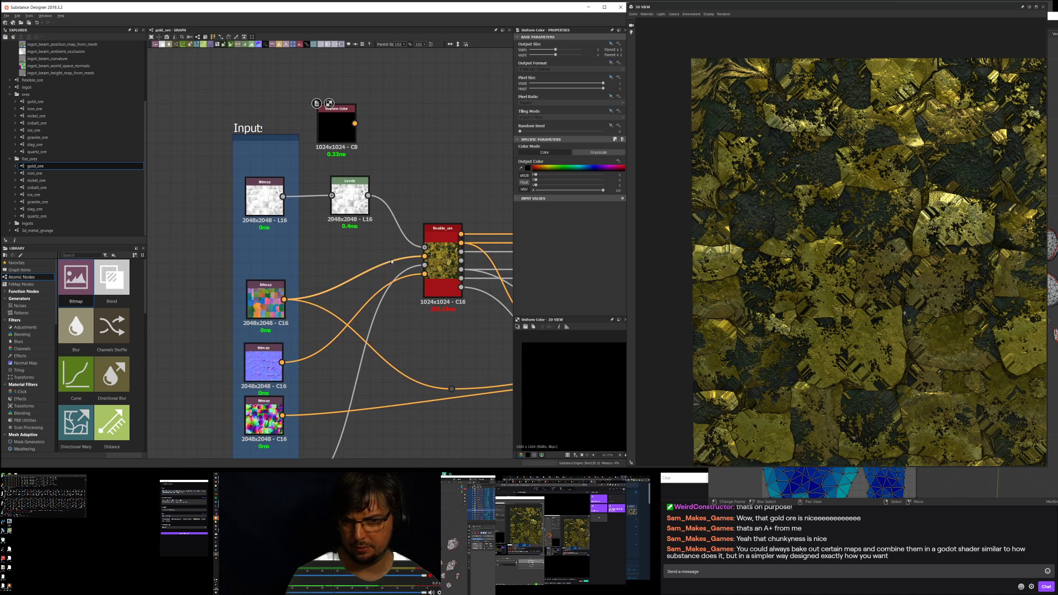
{"action": "key", "text": "Delete"}
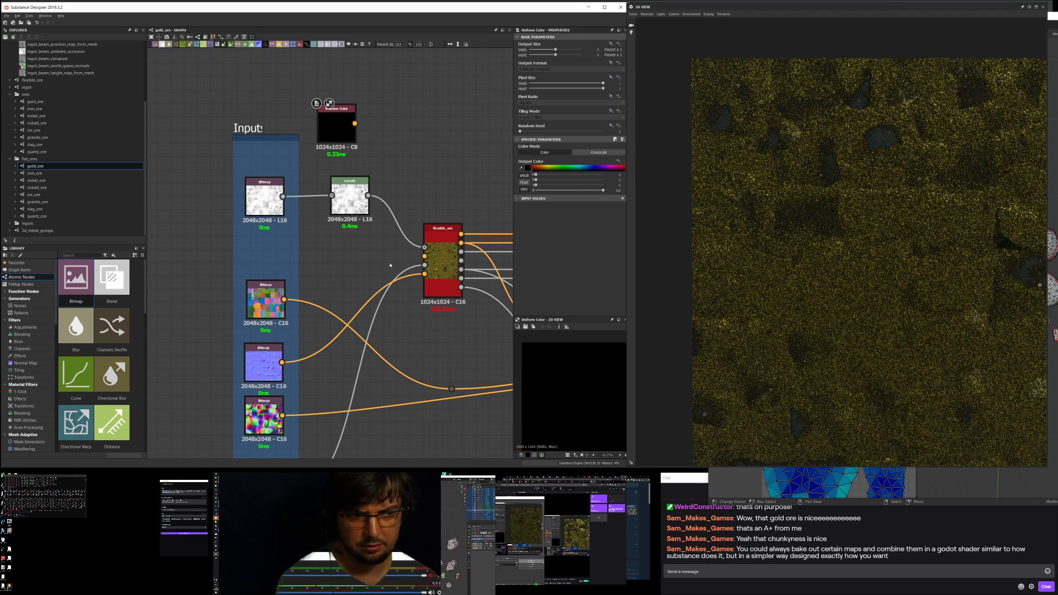
{"action": "left_click", "coordinate": [445, 259]}
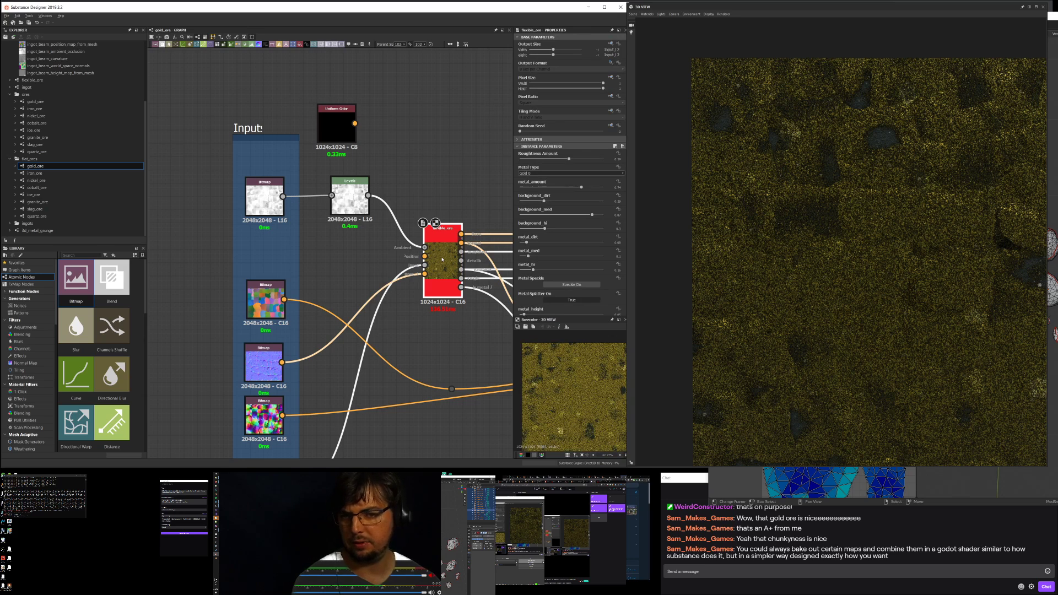
{"action": "left_click_drag", "start_coordinate": [284, 299], "coordinate": [424, 256]}
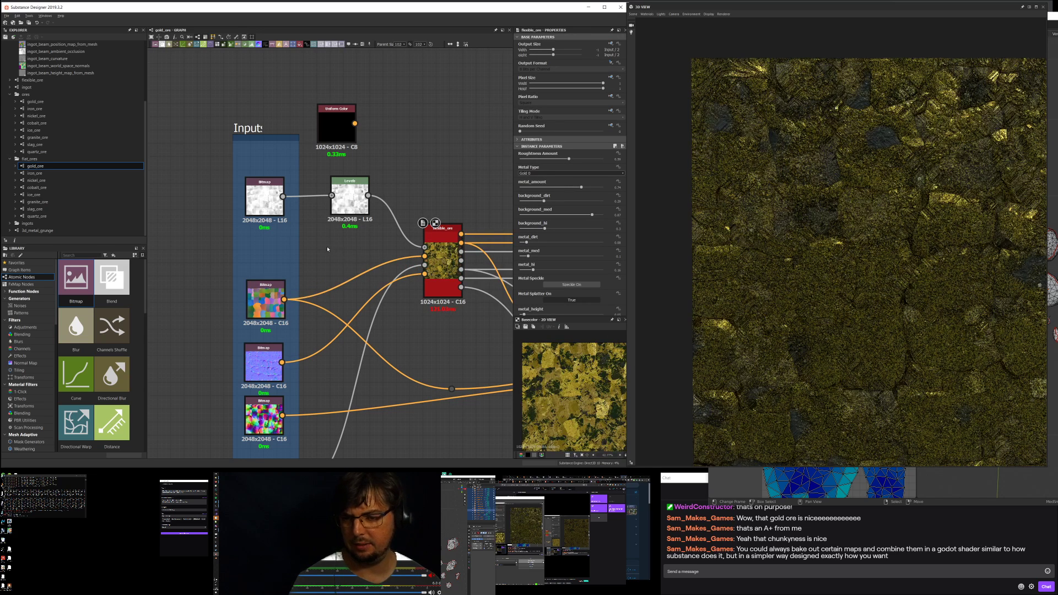
{"action": "key", "text": "space"}
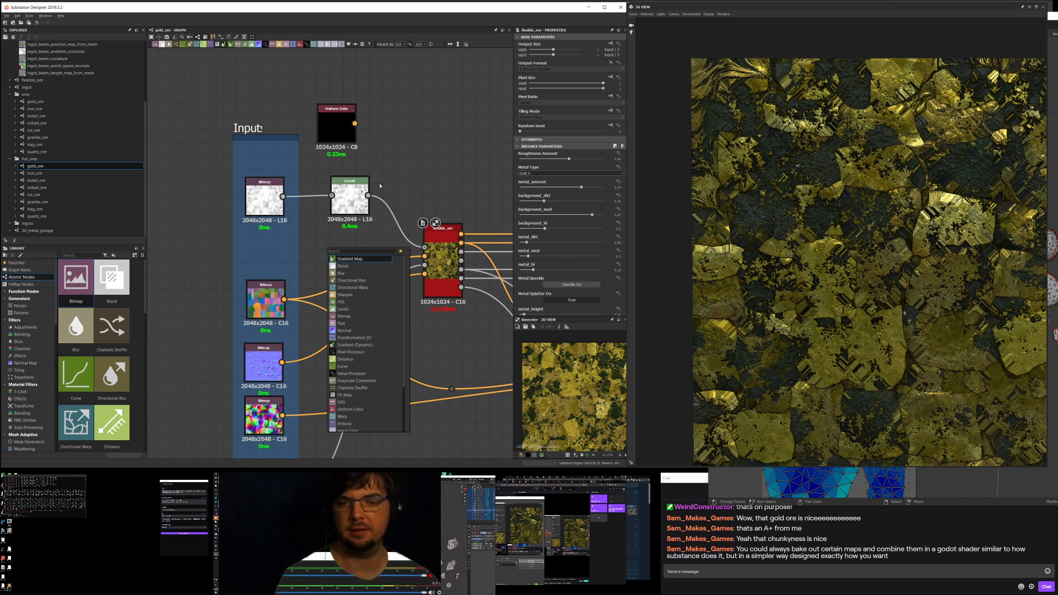
{"action": "key", "text": "Escape"}
Step: Open the flexible_ore graph from the package and view its whole node network
{"action": "left_click", "coordinate": [435, 243]}
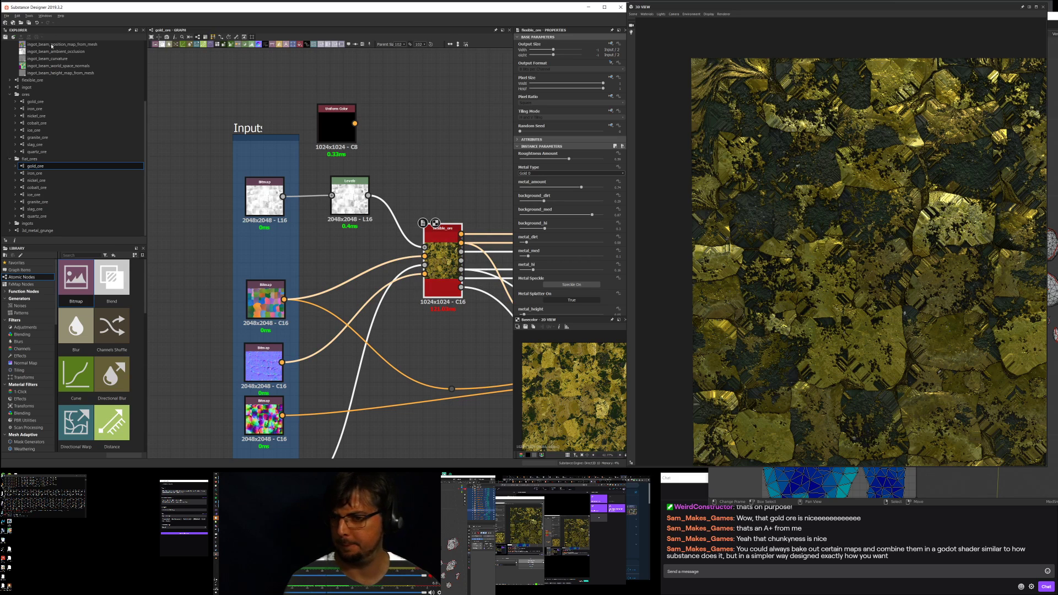
{"action": "scroll", "coordinate": [40, 112], "scroll_direction": "up", "scroll_amount": 4}
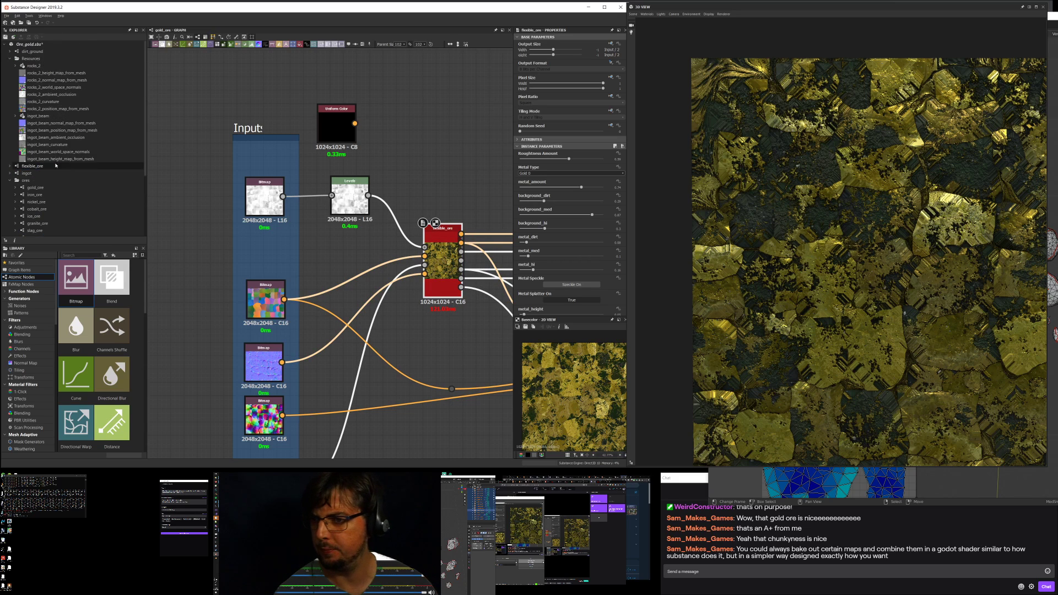
{"action": "left_click", "coordinate": [22, 166]}
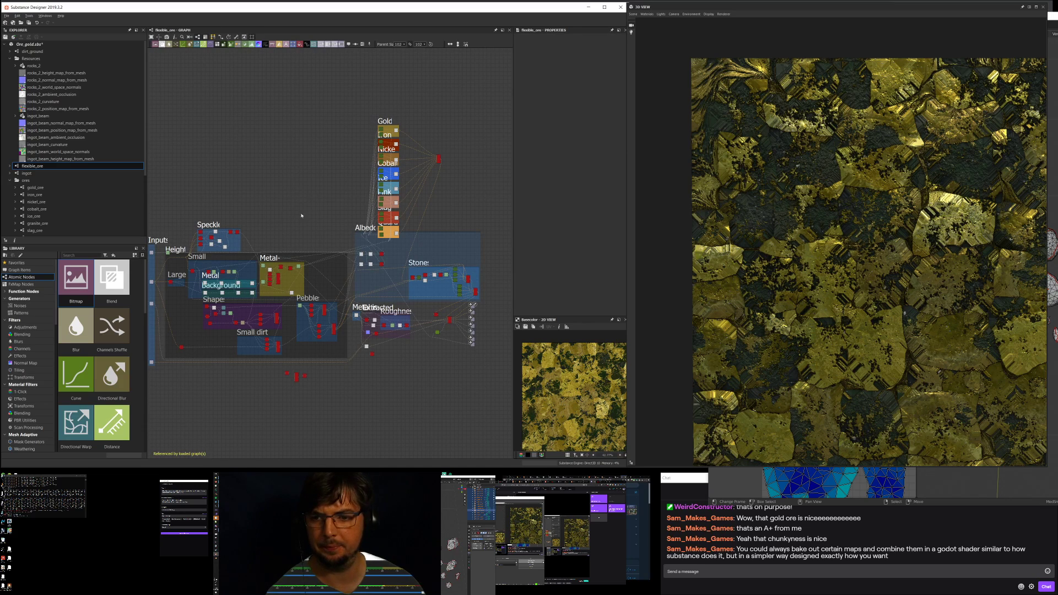
{"action": "scroll", "coordinate": [212, 248], "scroll_direction": "up", "scroll_amount": 1}
{"action": "middle_click_drag", "start_coordinate": [158, 214], "coordinate": [401, 337]}
{"action": "scroll", "coordinate": [400, 269], "scroll_direction": "down", "scroll_amount": 3}
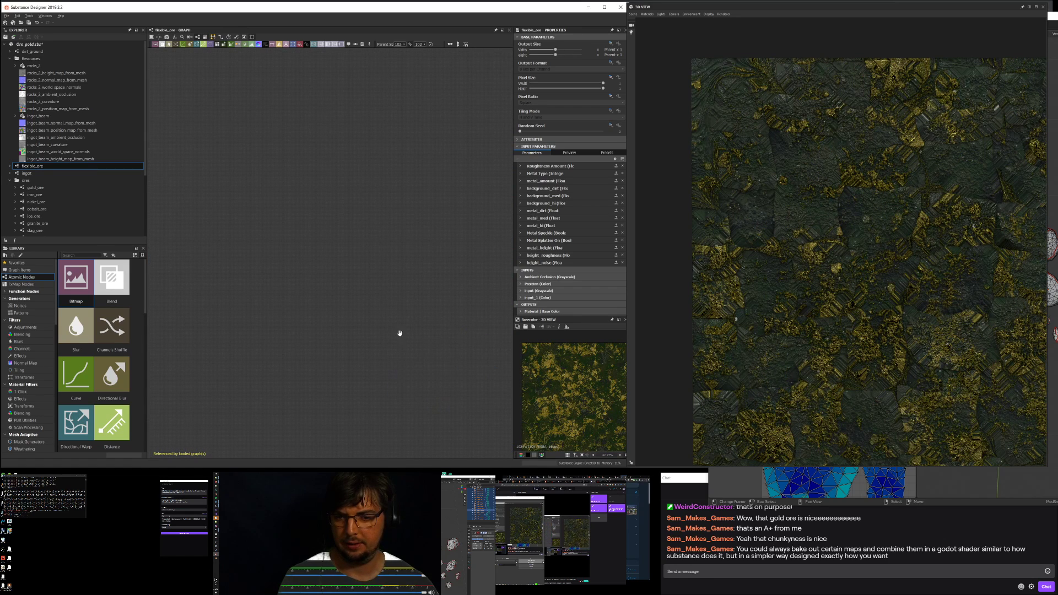
{"action": "key", "text": "f"}
{"action": "scroll", "coordinate": [210, 264], "scroll_direction": "up", "scroll_amount": 3}
{"action": "middle_click_drag", "start_coordinate": [210, 264], "coordinate": [362, 242]}
{"action": "key", "text": "f"}
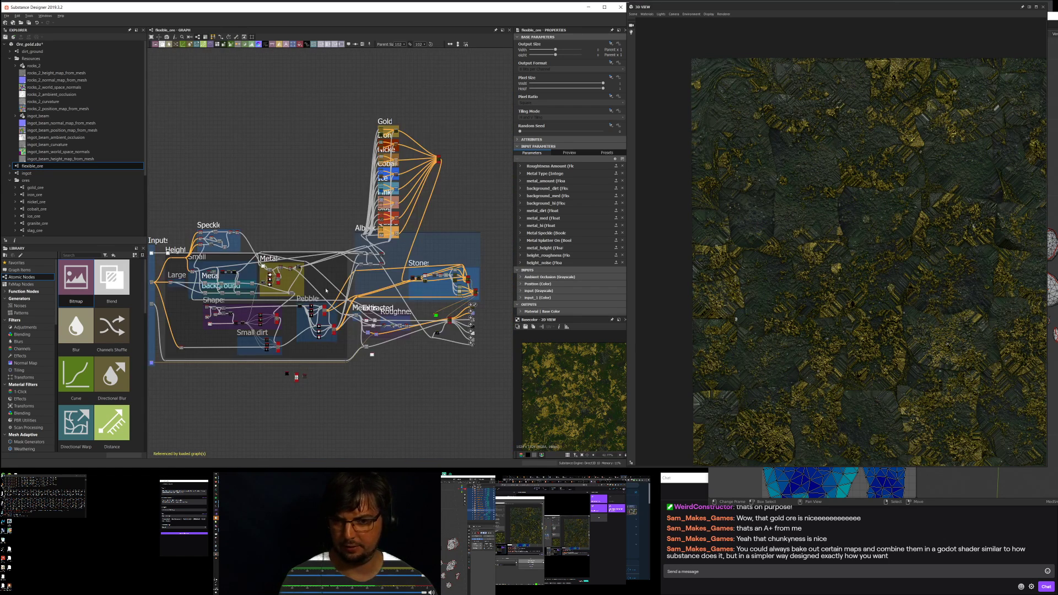
Step: Examine the Position input node in flexible_ore and its connections to the Large and Small noise nodes
{"action": "middle_click_drag", "start_coordinate": [245, 282], "coordinate": [362, 239]}
{"action": "scroll", "coordinate": [280, 237], "scroll_direction": "up", "scroll_amount": 8}
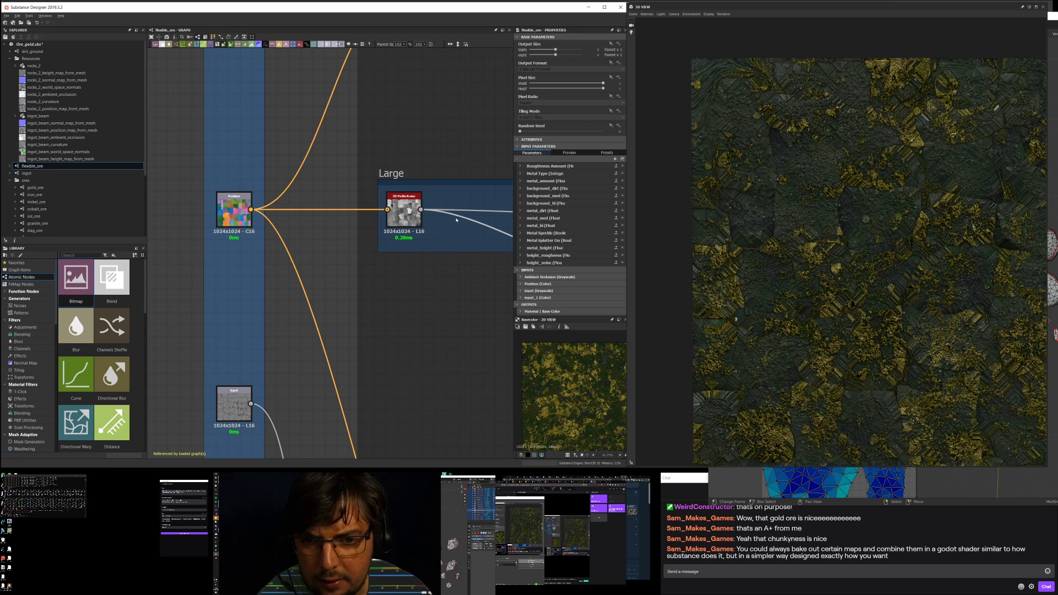
{"action": "scroll", "coordinate": [239, 208], "scroll_direction": "up", "scroll_amount": 3}
{"action": "scroll", "coordinate": [239, 208], "scroll_direction": "up", "scroll_amount": 1}
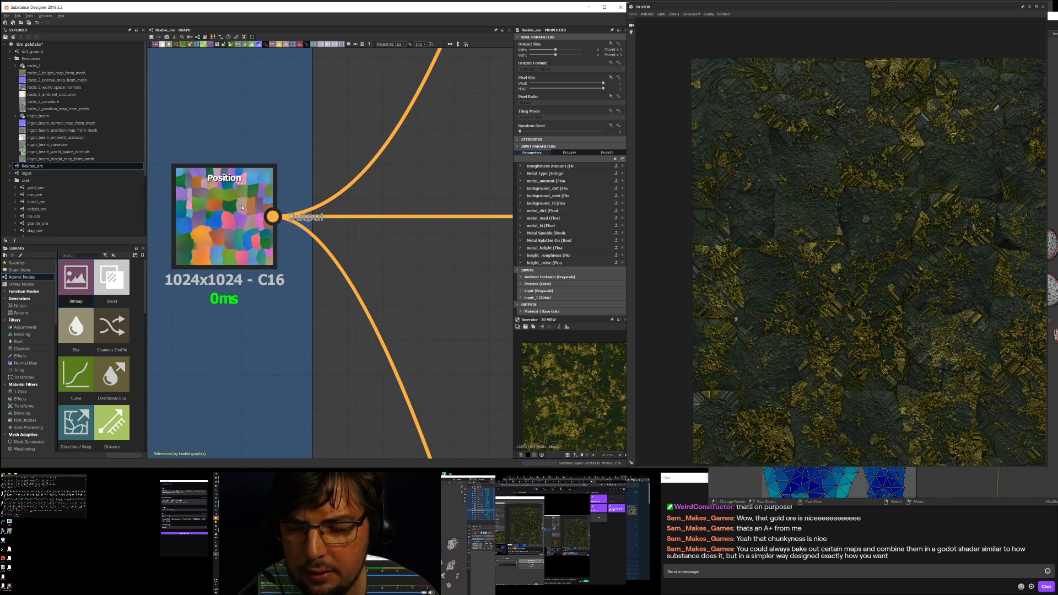
{"action": "scroll", "coordinate": [242, 208], "scroll_direction": "down", "scroll_amount": 4}
{"action": "scroll", "coordinate": [242, 207], "scroll_direction": "down", "scroll_amount": 2}
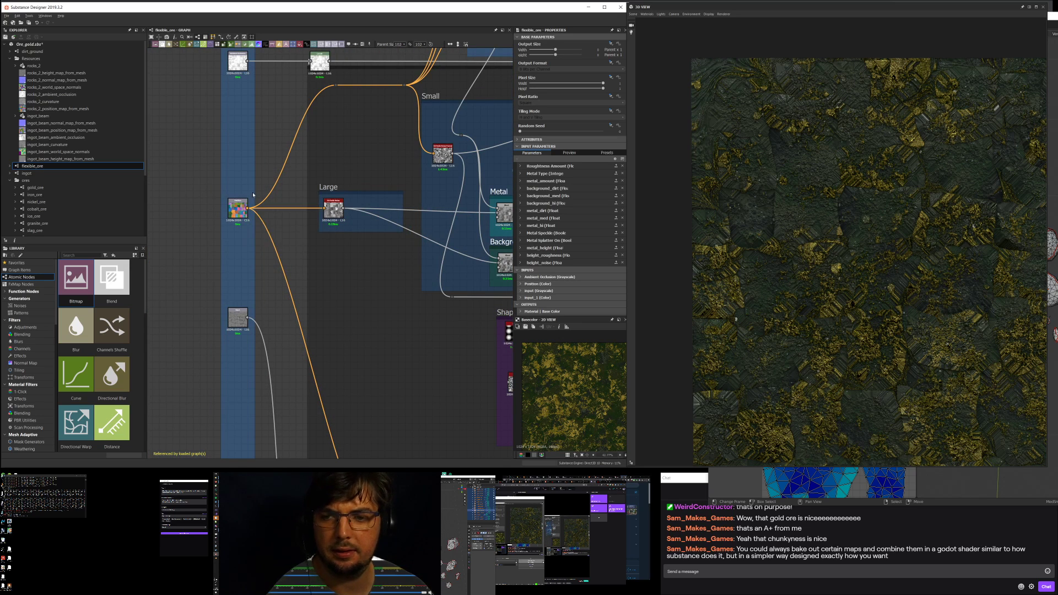
{"action": "scroll", "coordinate": [233, 215], "scroll_direction": "up", "scroll_amount": 2}
{"action": "scroll", "coordinate": [233, 216], "scroll_direction": "up", "scroll_amount": 2}
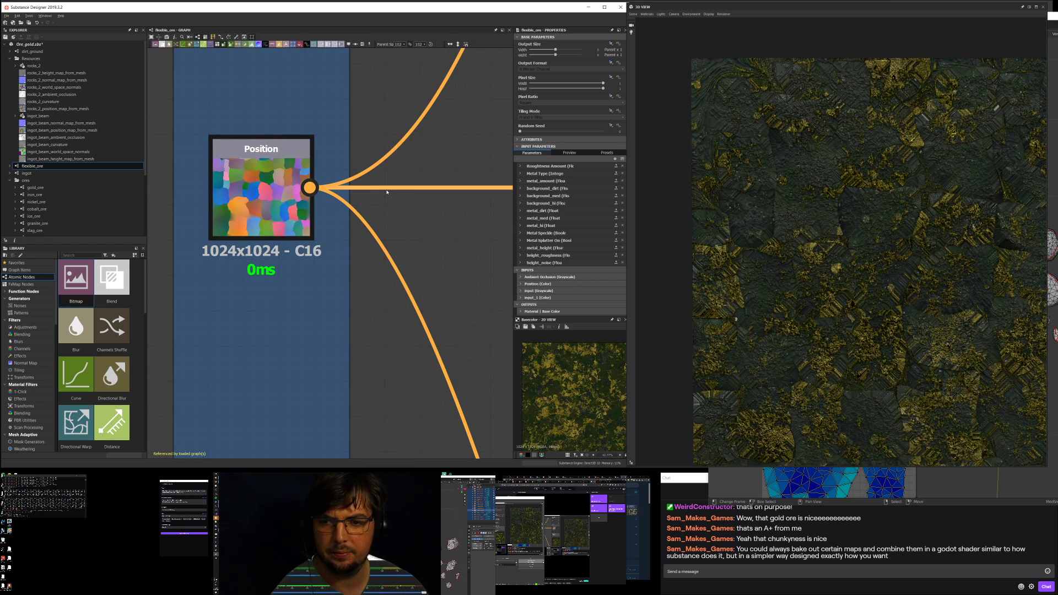
{"action": "scroll", "coordinate": [386, 190], "scroll_direction": "down", "scroll_amount": 3}
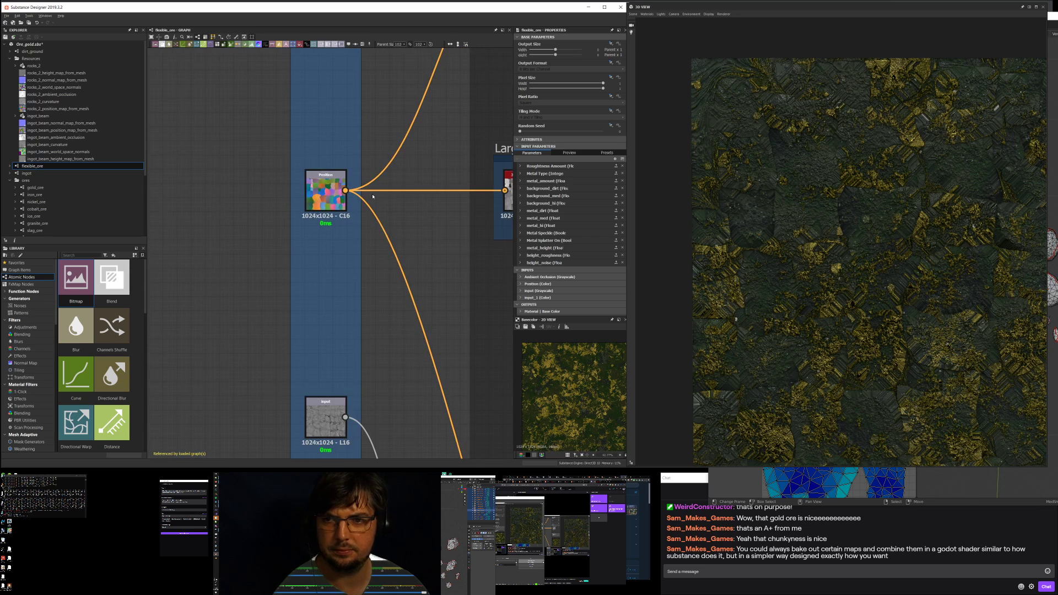
{"action": "scroll", "coordinate": [413, 179], "scroll_direction": "down", "scroll_amount": 3}
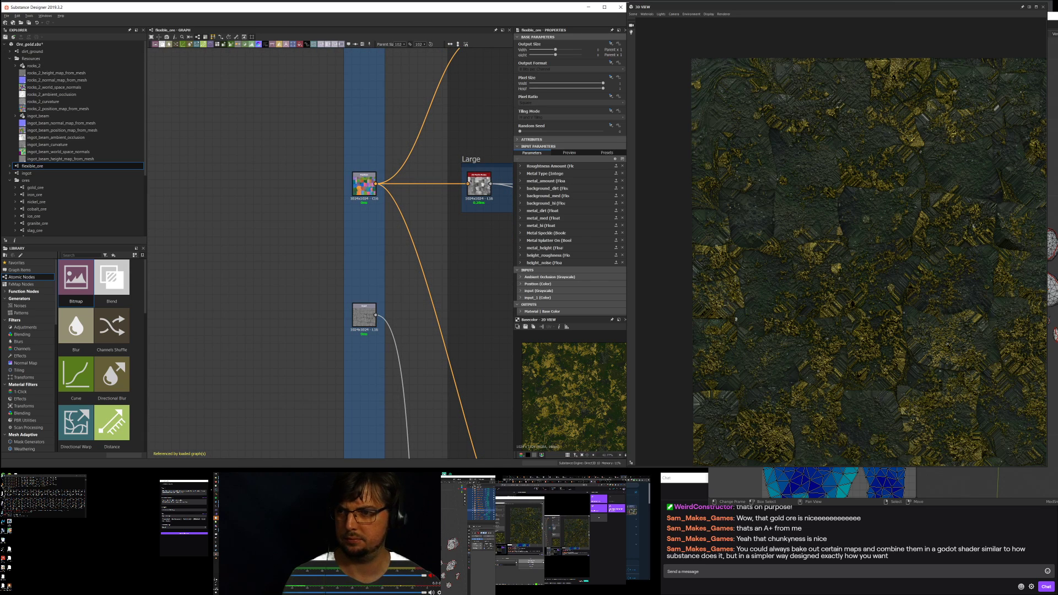
Step: Switch to the web browser and search for godot in a new tab
{"action": "key", "text": "alt+Tab"}
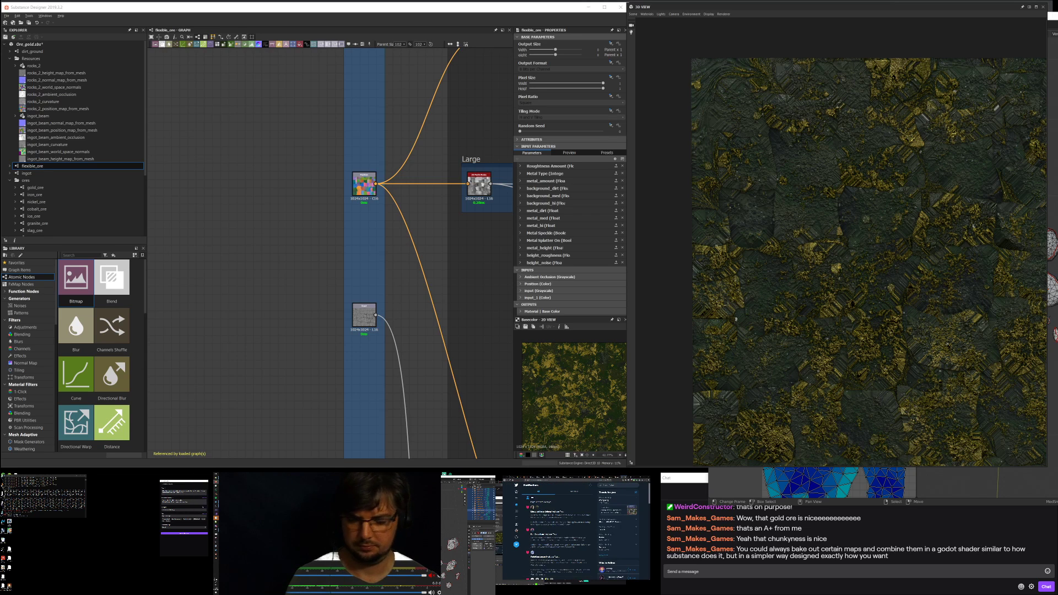
{"action": "key", "text": "ctrl+t"}
{"action": "scroll", "coordinate": [1052, 284], "scroll_direction": "down", "scroll_amount": 2}
{"action": "type", "text": "go"}
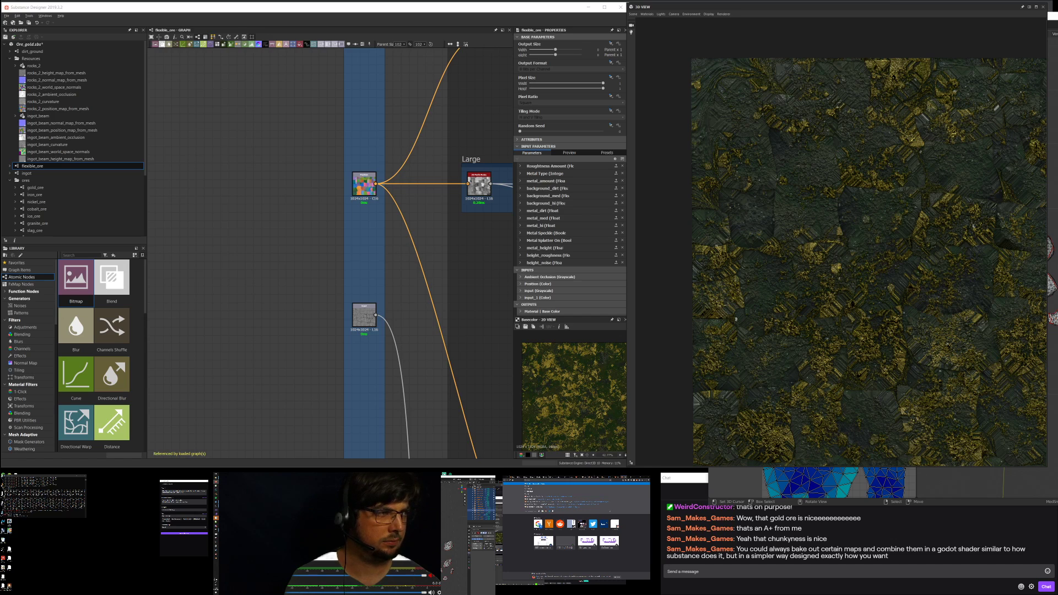
{"action": "type", "text": "dot"}
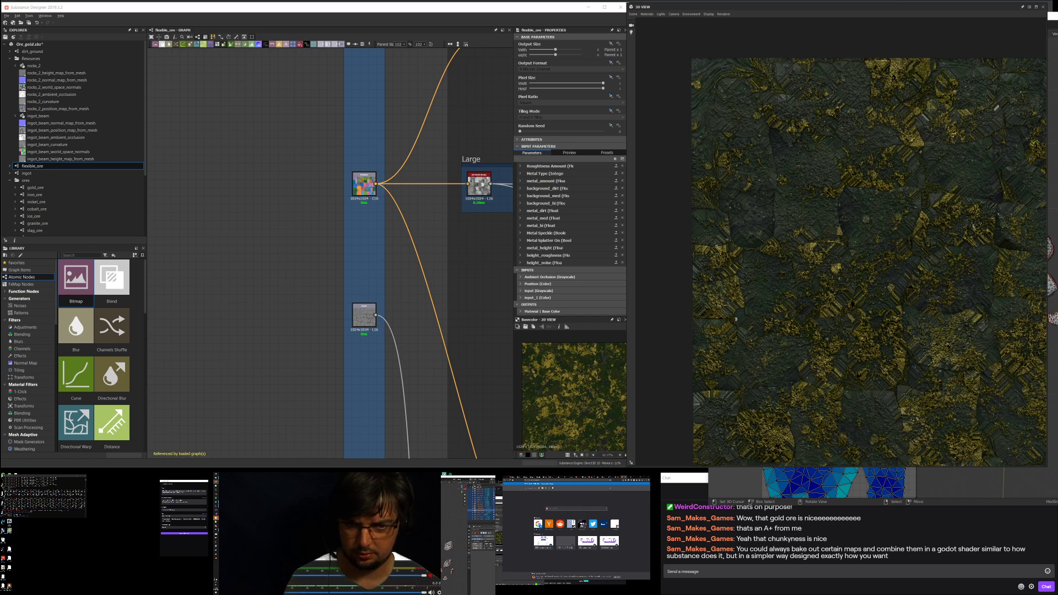
{"action": "key", "text": "Return"}
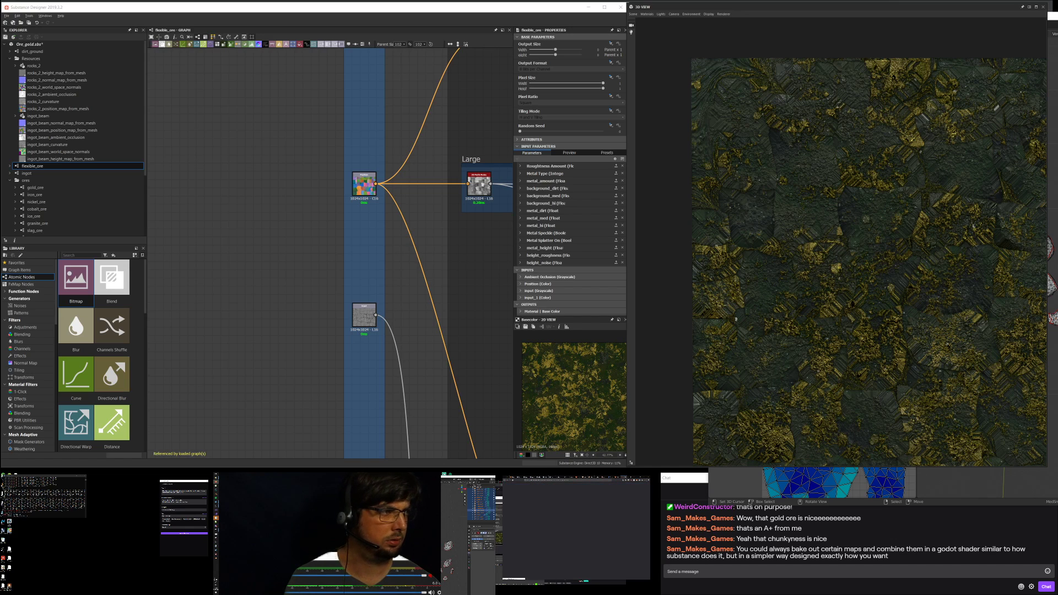
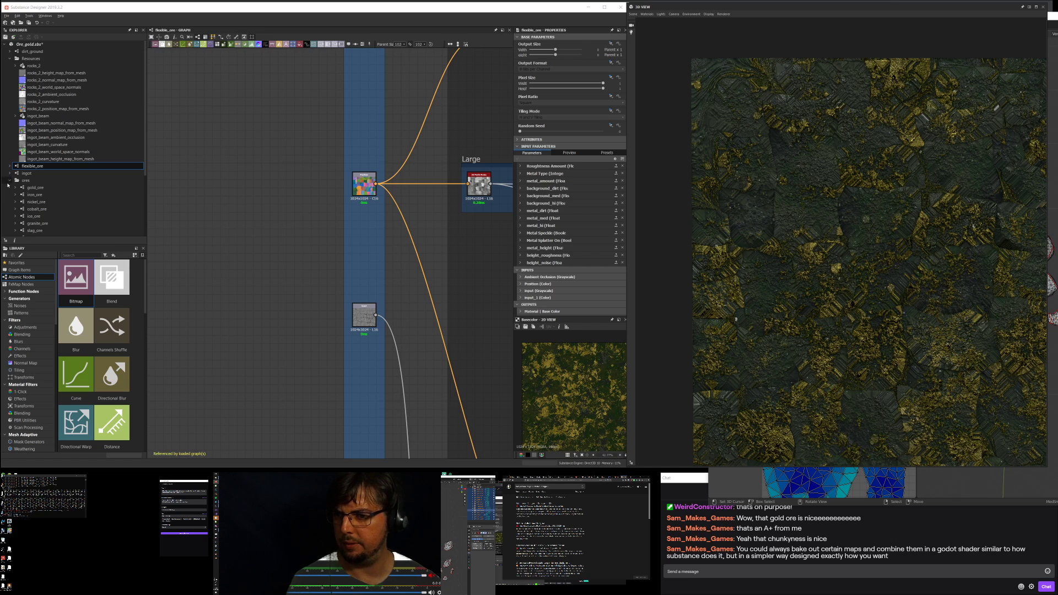
Step: Return to Substance Designer, select the gold_ore graph in flat_ores, and inspect the Small noise section of flexible_ore
{"action": "scroll", "coordinate": [51, 176], "scroll_direction": "down", "scroll_amount": 2}
{"action": "scroll", "coordinate": [51, 176], "scroll_direction": "down", "scroll_amount": 2}
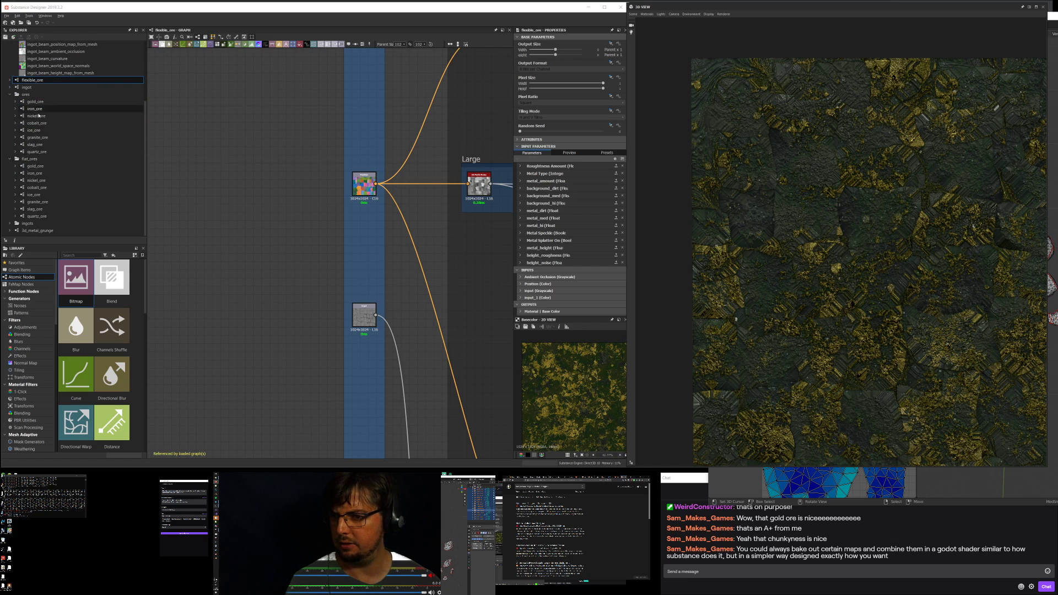
{"action": "left_click", "coordinate": [31, 168]}
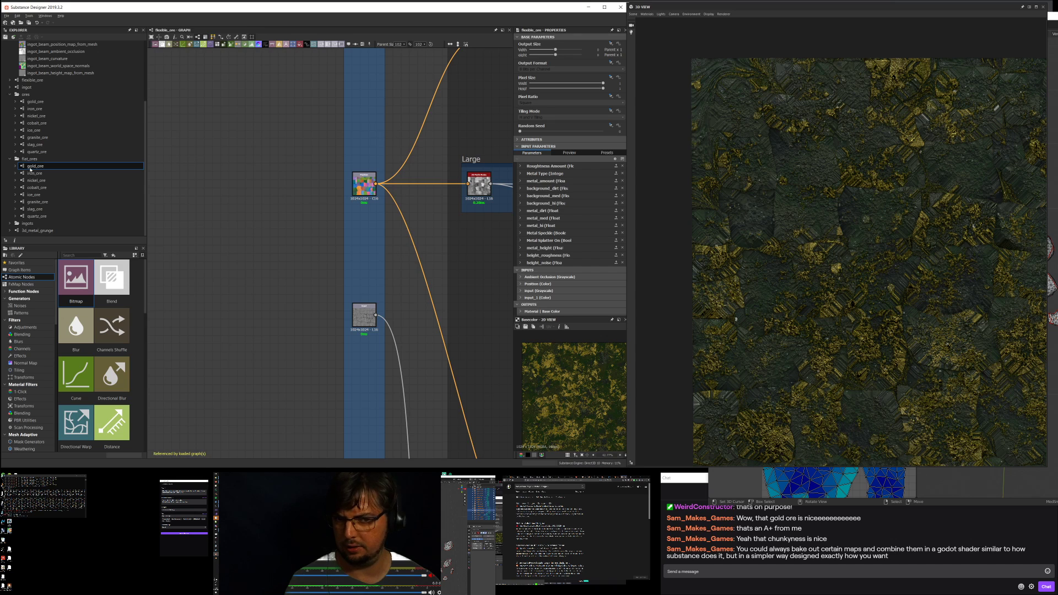
{"action": "scroll", "coordinate": [337, 157], "scroll_direction": "down", "scroll_amount": 2}
{"action": "middle_click_drag", "start_coordinate": [398, 155], "coordinate": [218, 247]}
{"action": "scroll", "coordinate": [314, 202], "scroll_direction": "up", "scroll_amount": 3}
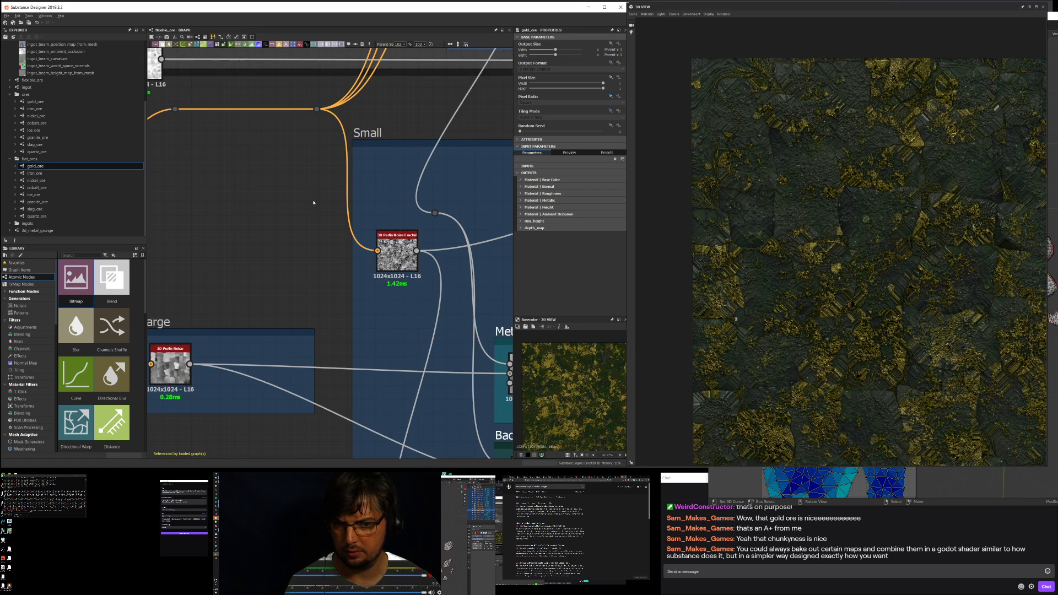
Step: Open the gold_ore graph in the flat_ores folder at its Input nodes
{"action": "scroll", "coordinate": [313, 202], "scroll_direction": "down", "scroll_amount": 2}
{"action": "middle_click_drag", "start_coordinate": [300, 198], "coordinate": [333, 172]}
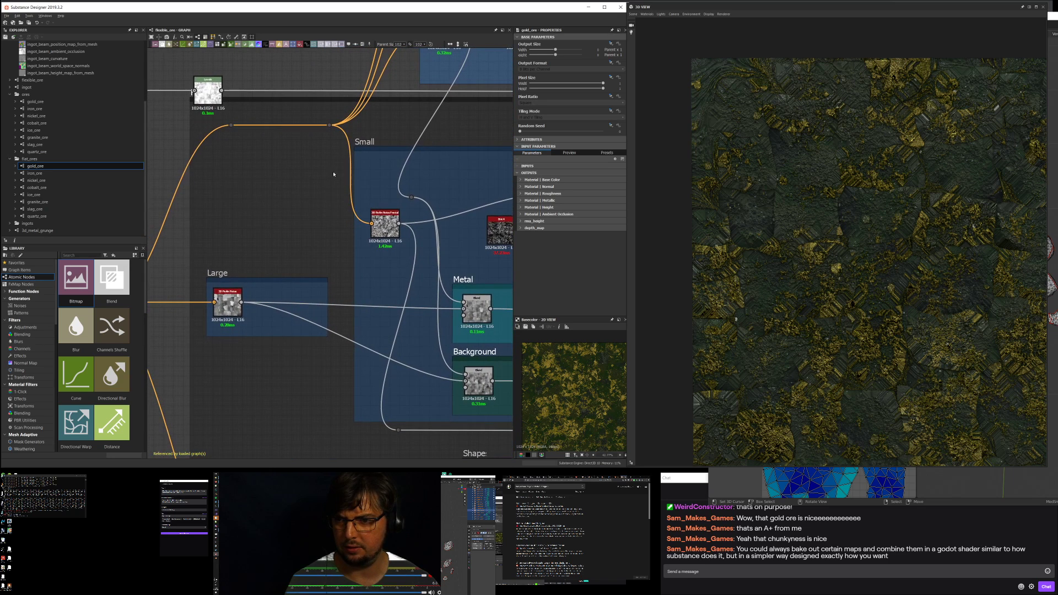
{"action": "double_click", "coordinate": [37, 167]}
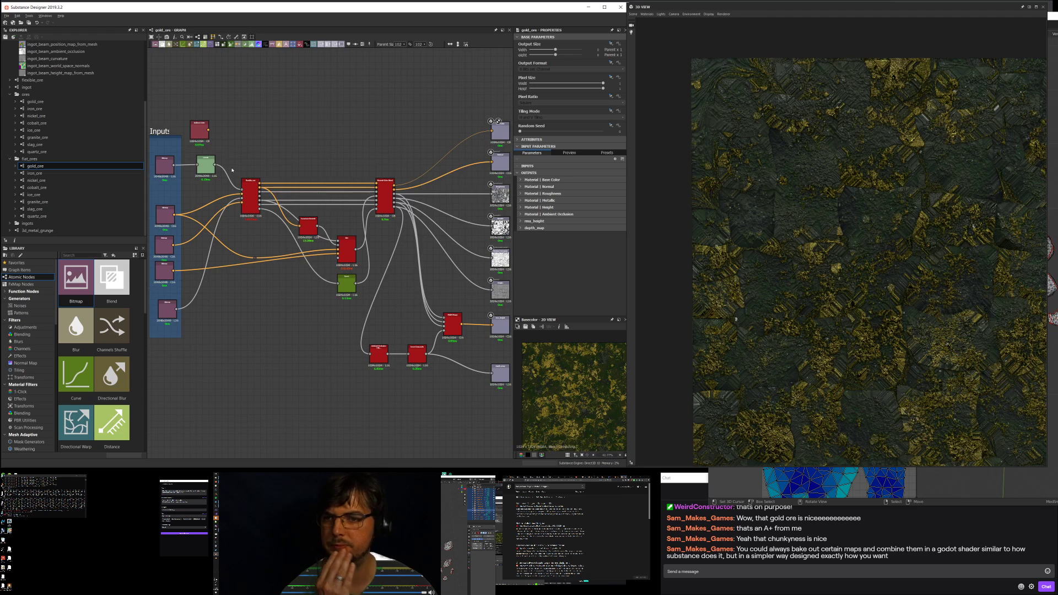
{"action": "middle_click_drag", "start_coordinate": [242, 223], "coordinate": [257, 245]}
{"action": "key", "text": "space"}
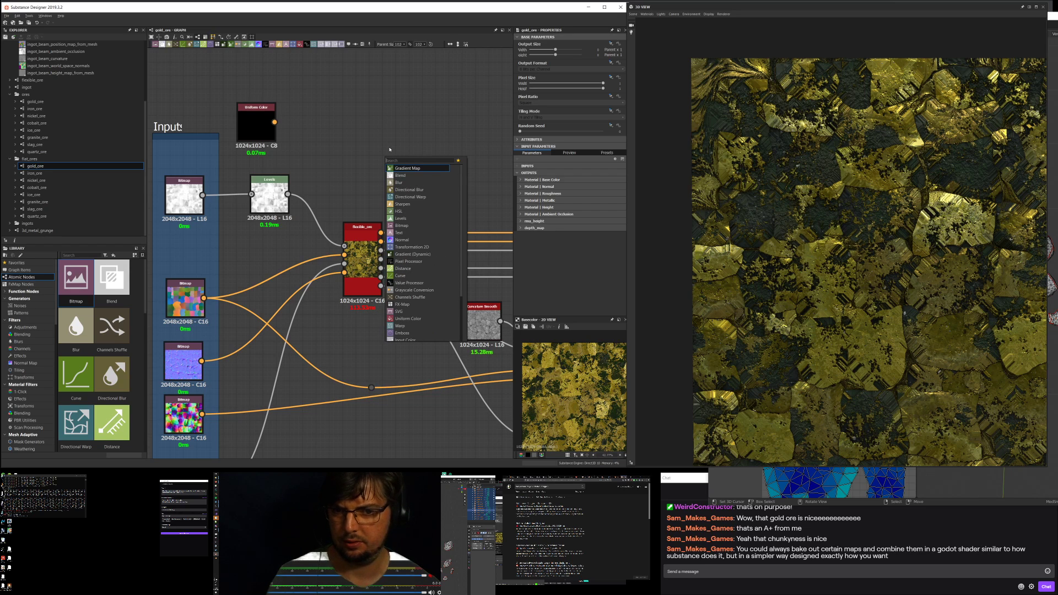
{"action": "scroll", "coordinate": [416, 219], "scroll_direction": "down", "scroll_amount": 1}
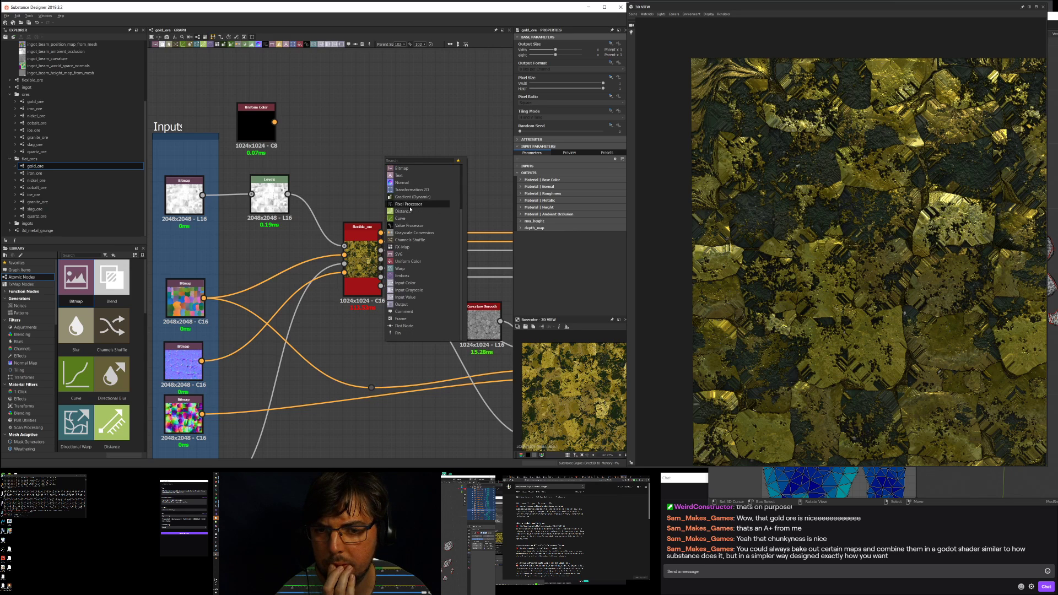
{"action": "key", "text": "Escape"}
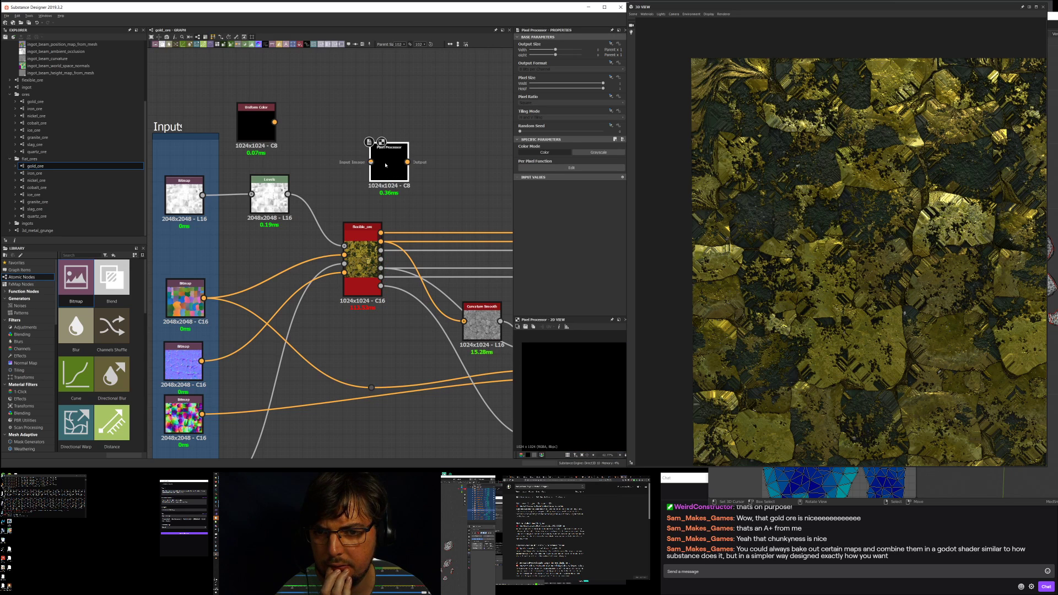
{"action": "key", "text": "Delete"}
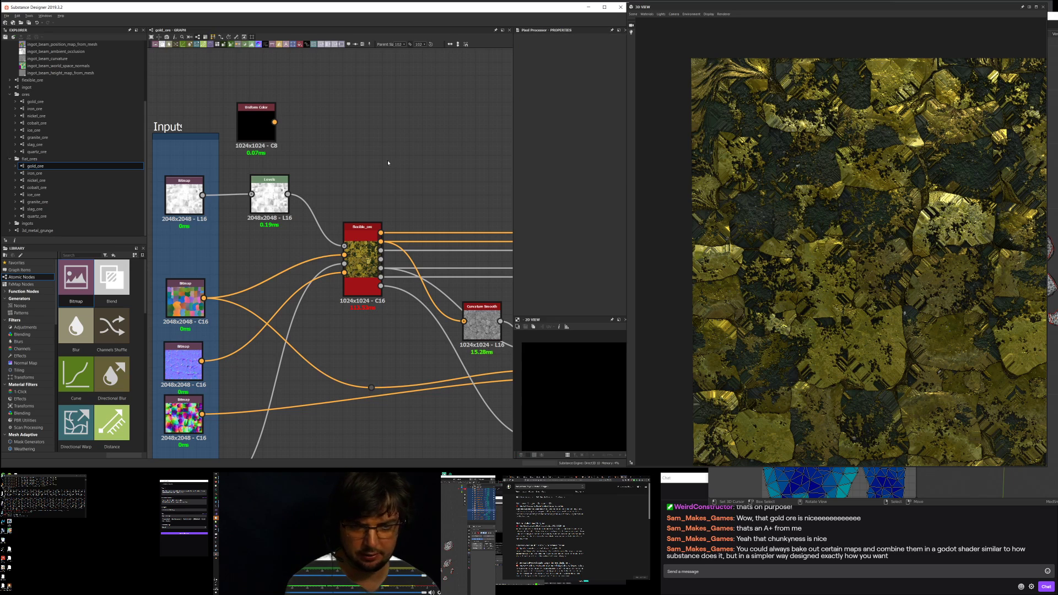
{"action": "key", "text": "space"}
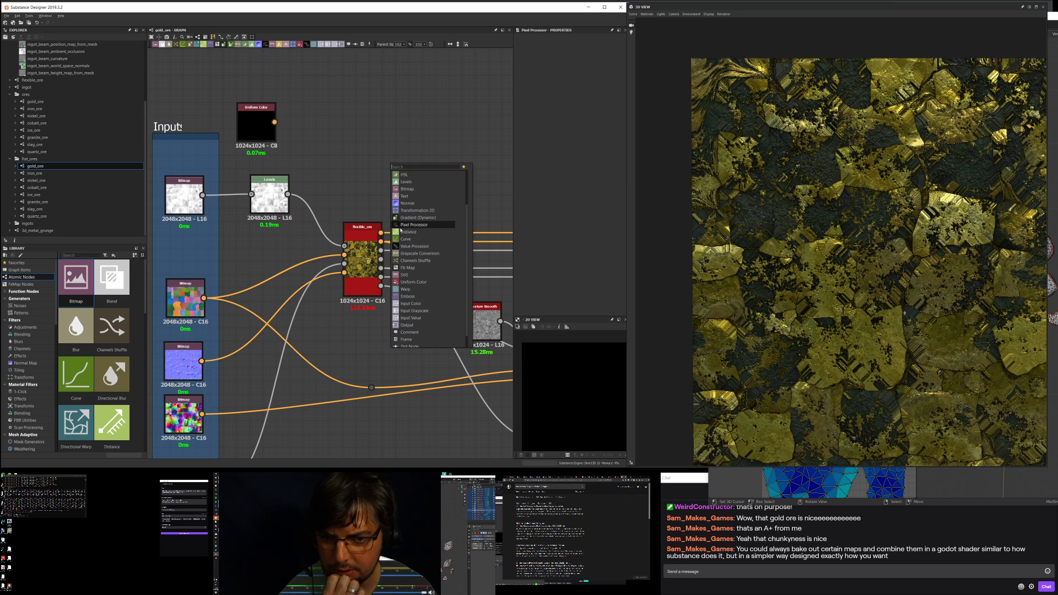
{"action": "left_click", "coordinate": [406, 267]}
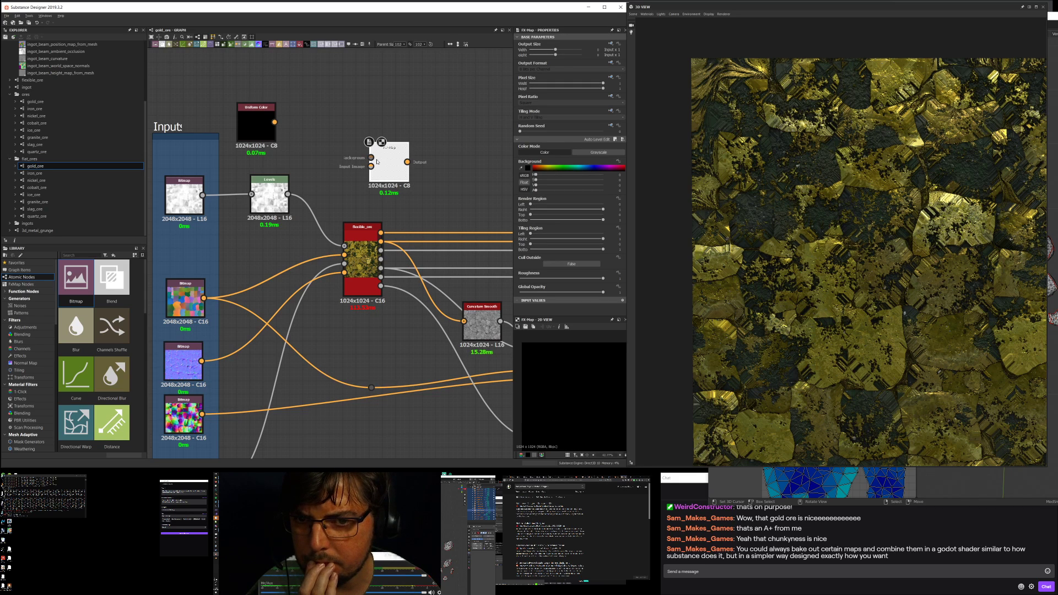
{"action": "key", "text": "Delete"}
Step: Add a Pixel Processor node beside the Input frame and connect its output to the flexible_ore node's position input in place of the bitmap
{"action": "key", "text": "space"}
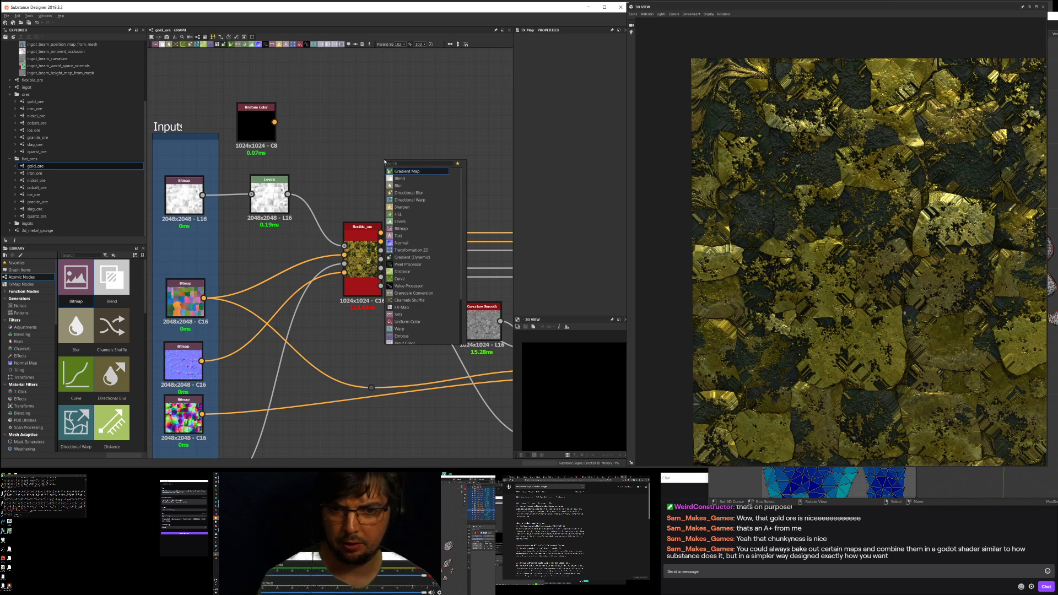
{"action": "type", "text": "pixel"}
{"action": "key", "text": "Return"}
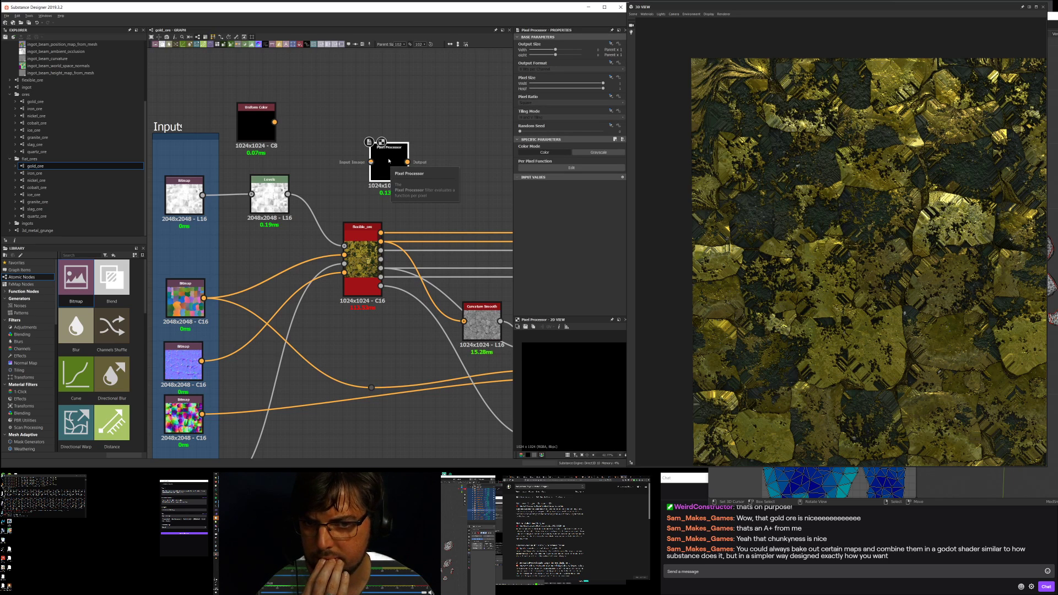
{"action": "left_click_drag", "start_coordinate": [389, 160], "coordinate": [344, 255]}
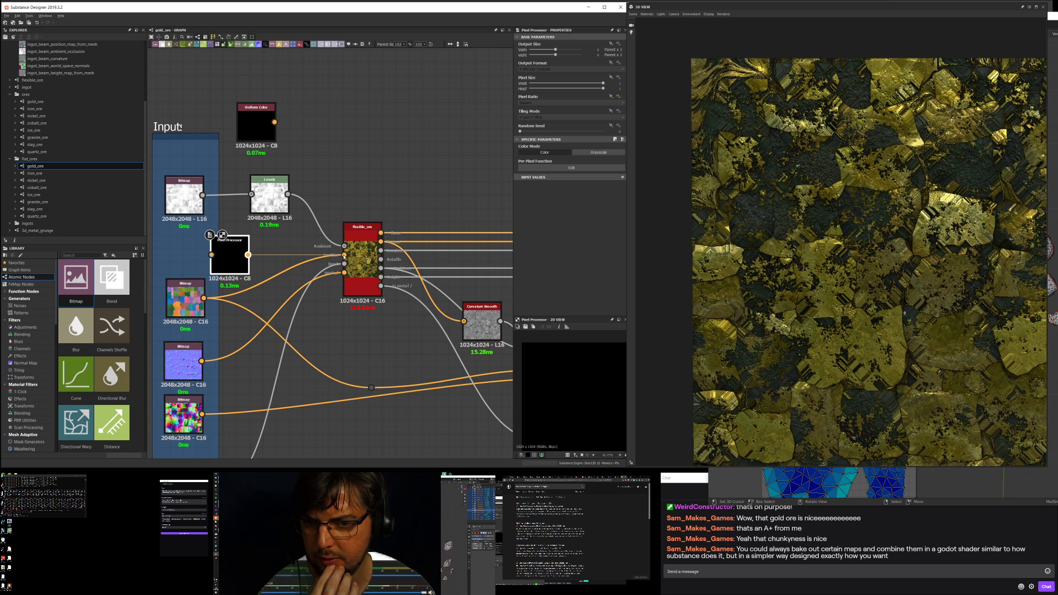
{"action": "right_click", "coordinate": [248, 255]}
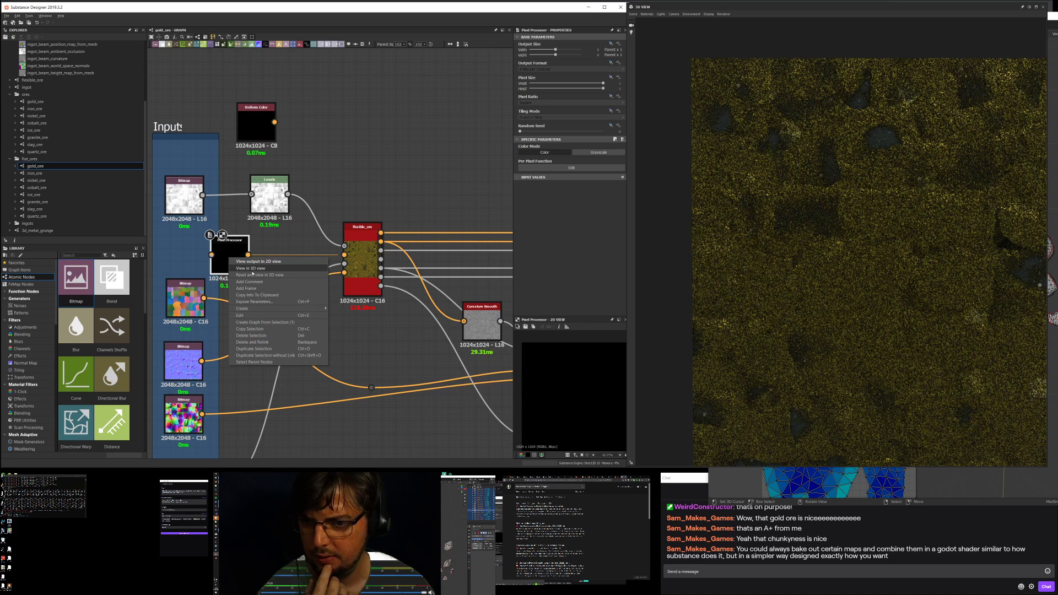
{"action": "left_click", "coordinate": [224, 250]}
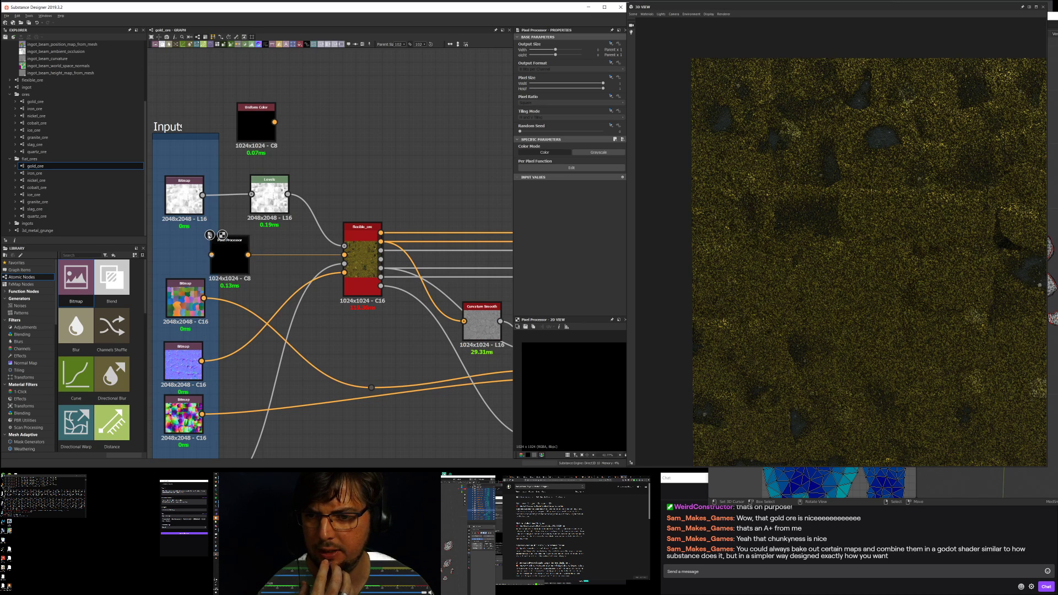
Step: Open the Pixel Processor's per-pixel function for editing
{"action": "left_click", "coordinate": [560, 168]}
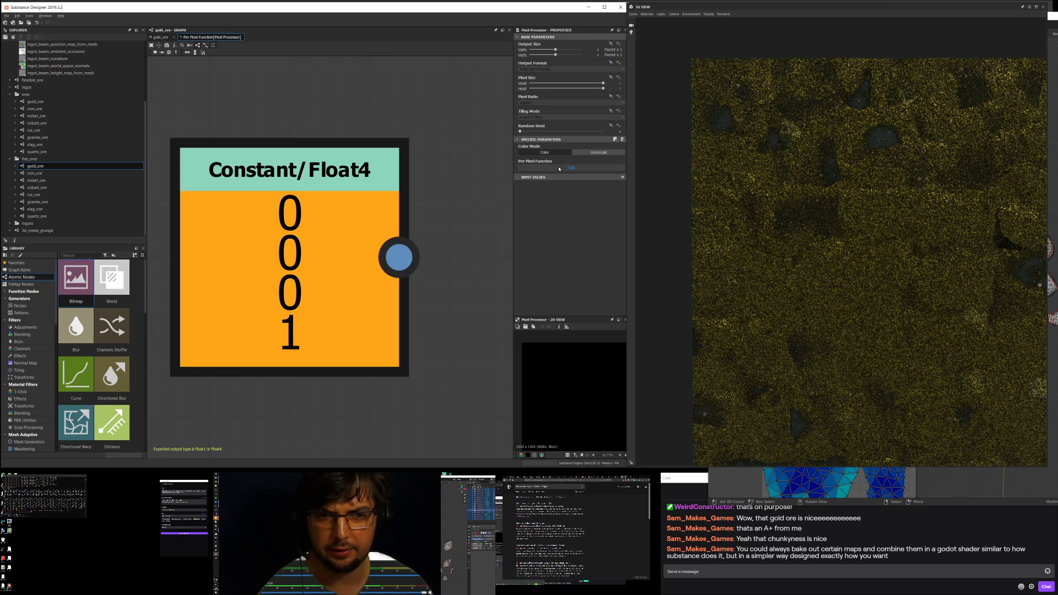
{"action": "scroll", "coordinate": [395, 222], "scroll_direction": "down", "scroll_amount": 5}
{"action": "scroll", "coordinate": [395, 223], "scroll_direction": "up", "scroll_amount": 3}
{"action": "scroll", "coordinate": [394, 222], "scroll_direction": "down", "scroll_amount": 2}
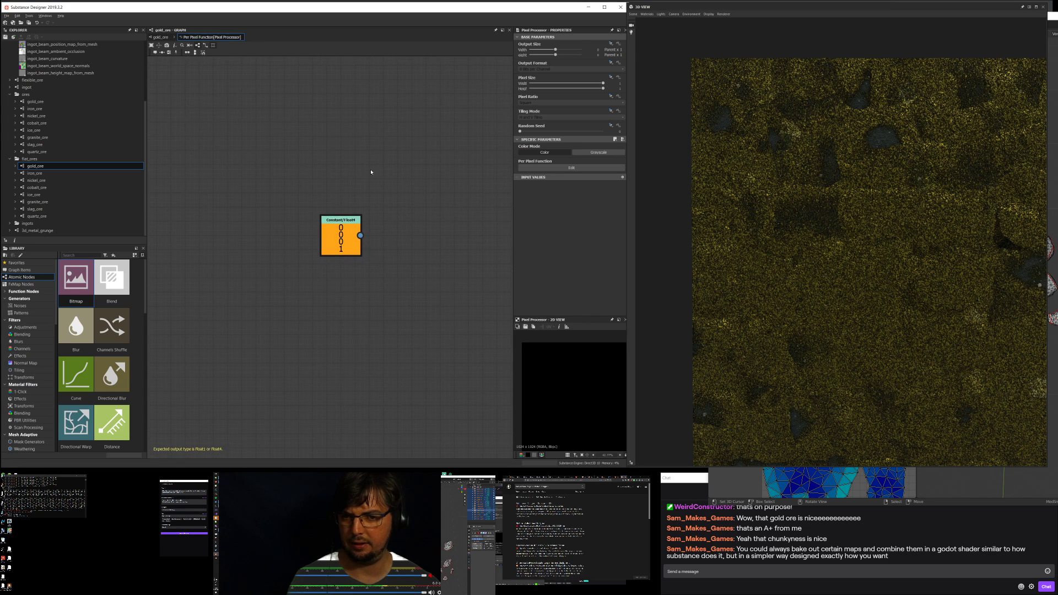
Step: Add a Cartesian function node to the per-pixel function graph above the Float4 constant
{"action": "key", "text": "space"}
{"action": "type", "text": "x"}
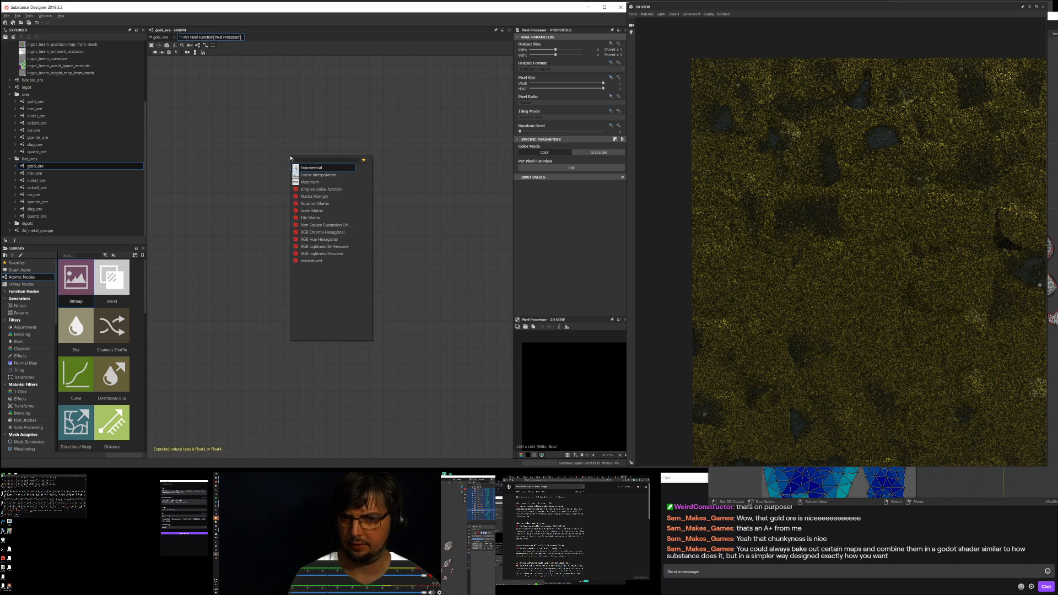
{"action": "key", "text": "BackSpace"}
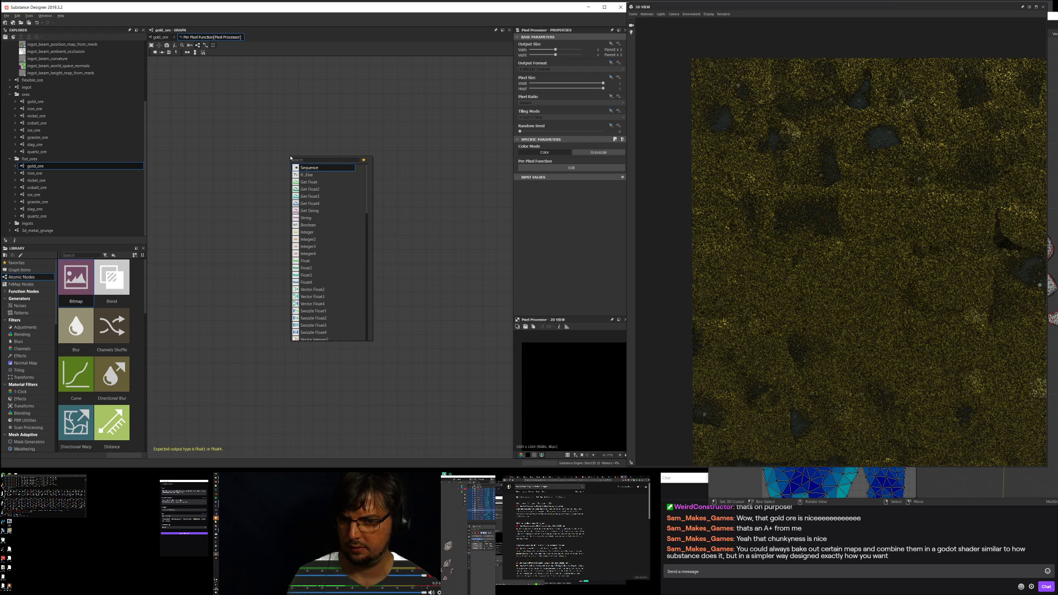
{"action": "scroll", "coordinate": [325, 232], "scroll_direction": "down", "scroll_amount": 10}
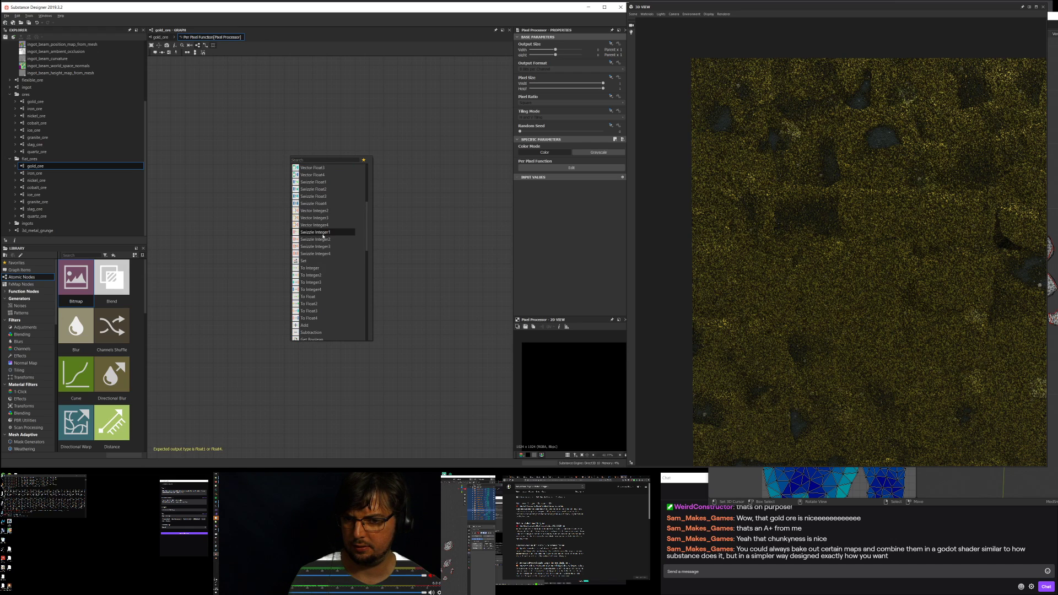
{"action": "scroll", "coordinate": [323, 236], "scroll_direction": "down", "scroll_amount": 6}
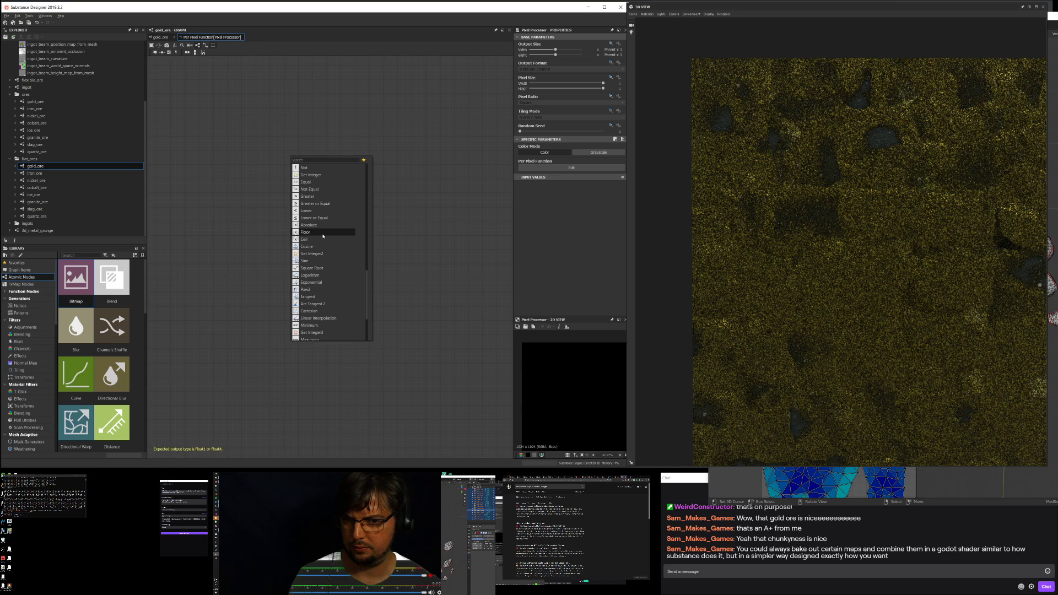
{"action": "scroll", "coordinate": [323, 236], "scroll_direction": "up", "scroll_amount": 5}
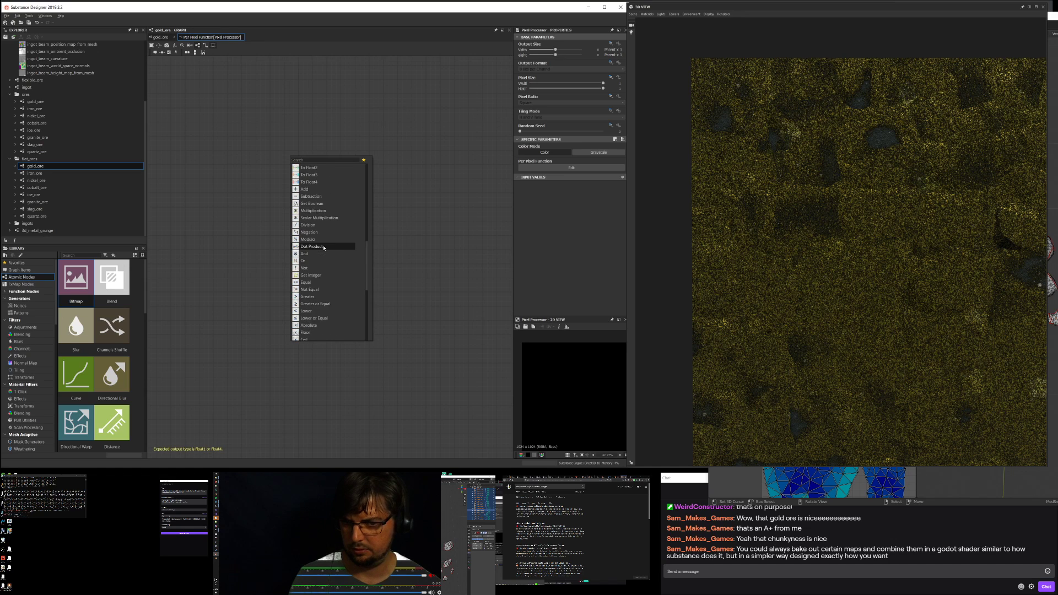
{"action": "type", "text": "pos"}
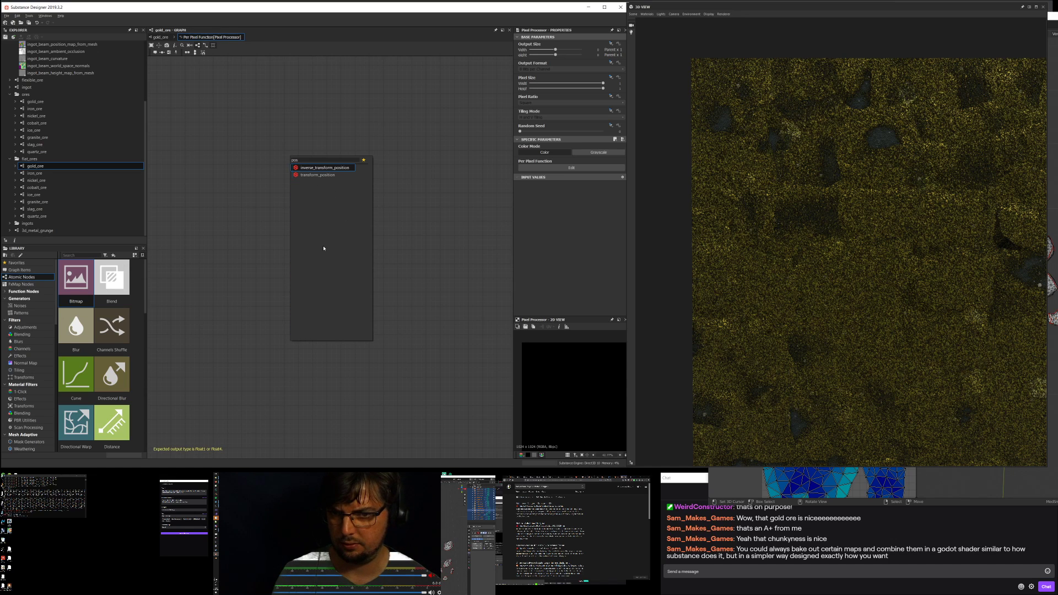
{"action": "key", "text": "BackSpace"}
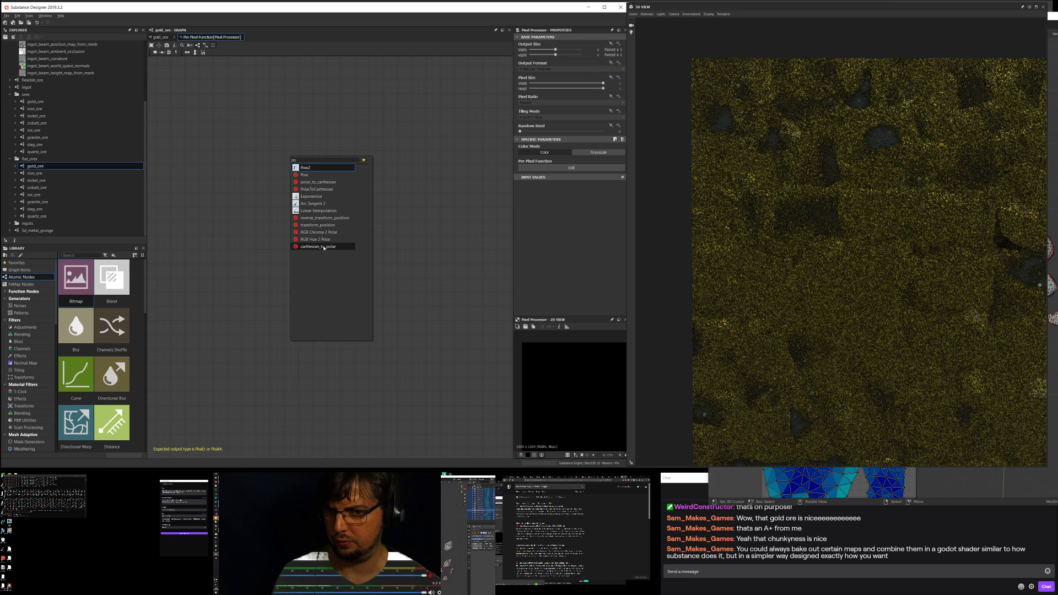
{"action": "key", "text": "BackSpace"}
{"action": "key", "text": "BackSpace"}
{"action": "type", "text": "car"}
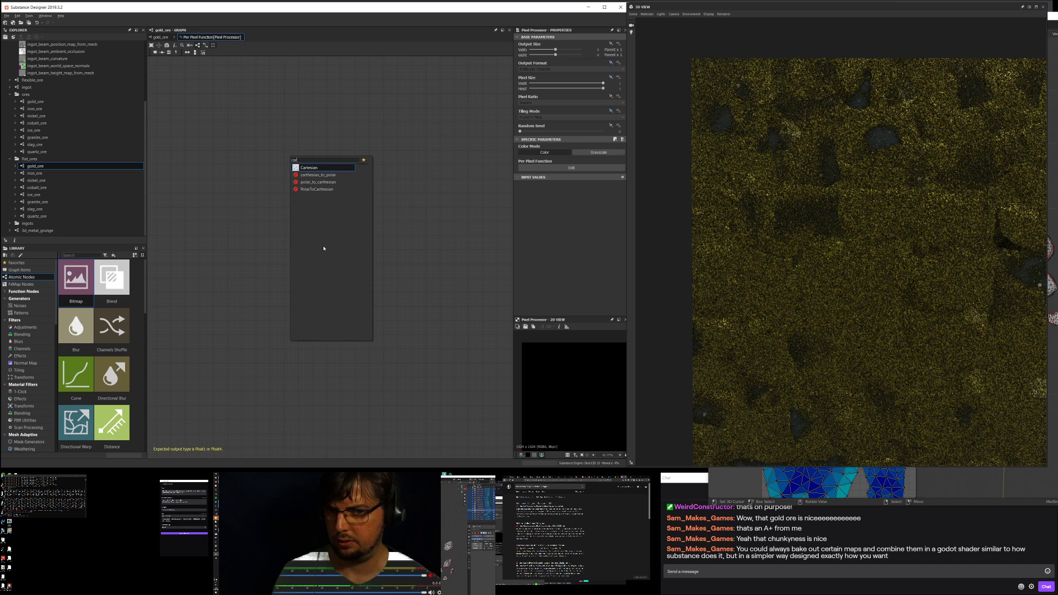
{"action": "key", "text": "Return"}
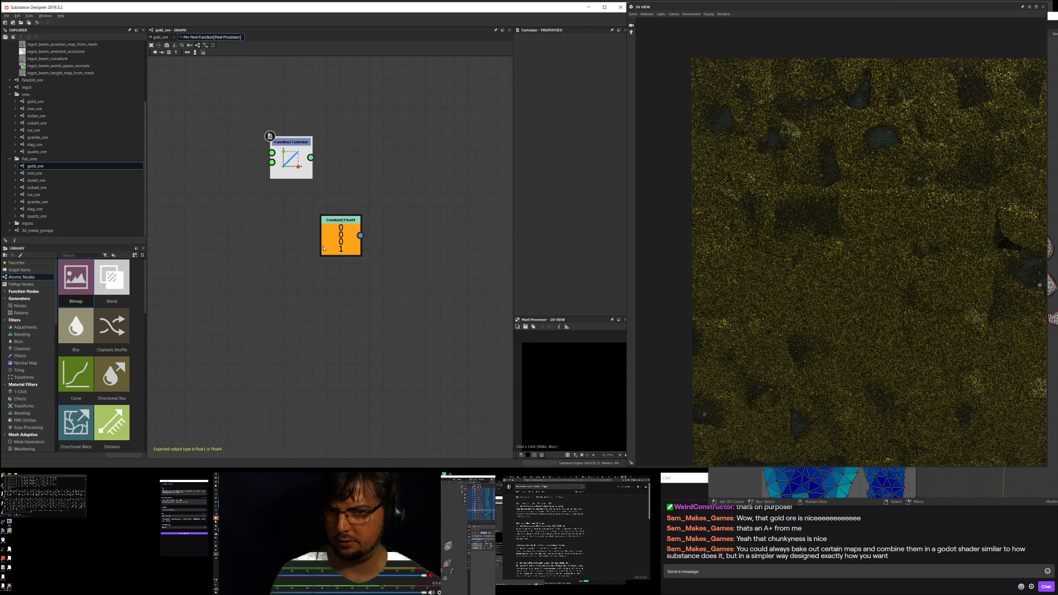
Step: Browse the list of function nodes available for the per-pixel function, from Sequence through the sampling nodes
{"action": "key", "text": "space"}
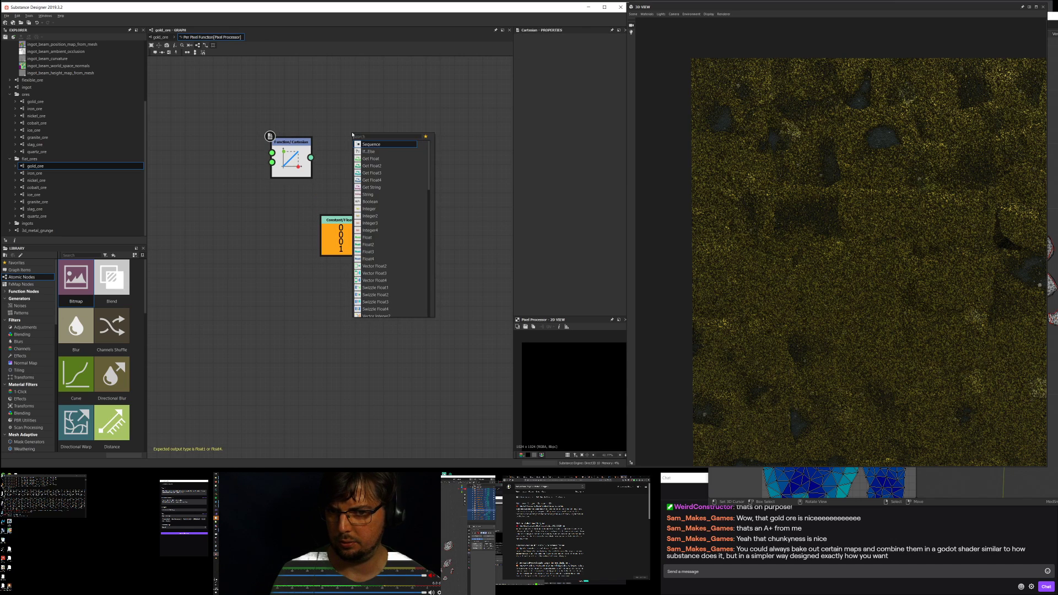
{"action": "scroll", "coordinate": [385, 173], "scroll_direction": "down", "scroll_amount": 3}
{"action": "scroll", "coordinate": [385, 173], "scroll_direction": "down", "scroll_amount": 7}
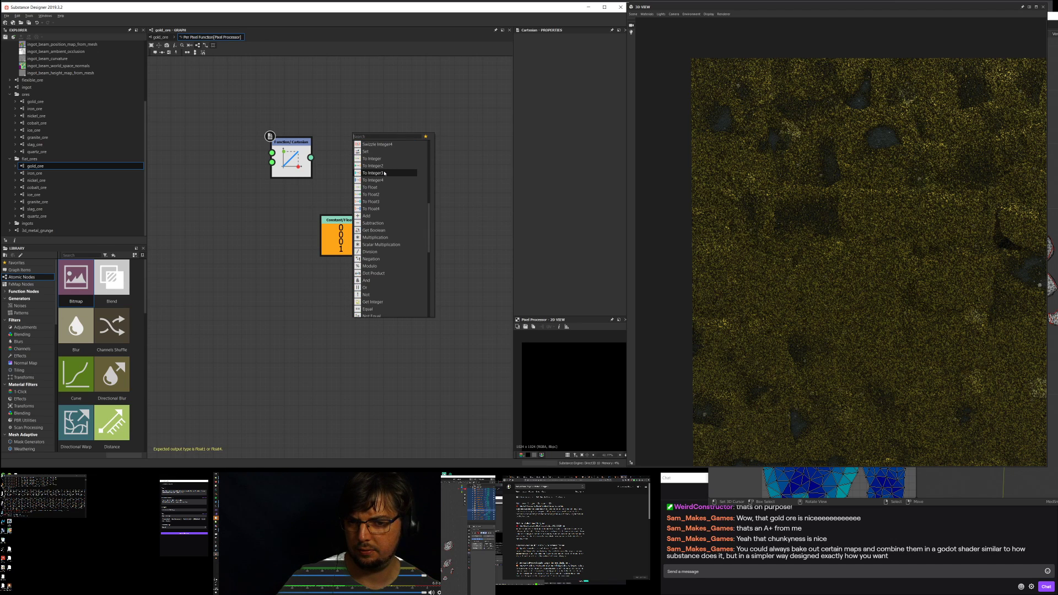
{"action": "scroll", "coordinate": [385, 173], "scroll_direction": "down", "scroll_amount": 9}
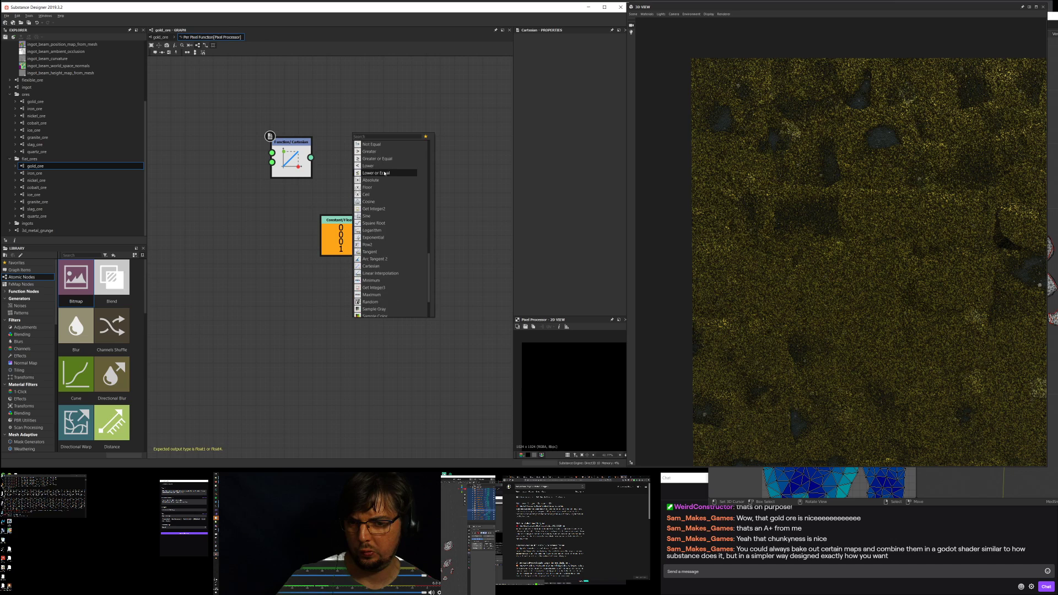
{"action": "scroll", "coordinate": [384, 173], "scroll_direction": "down", "scroll_amount": 2}
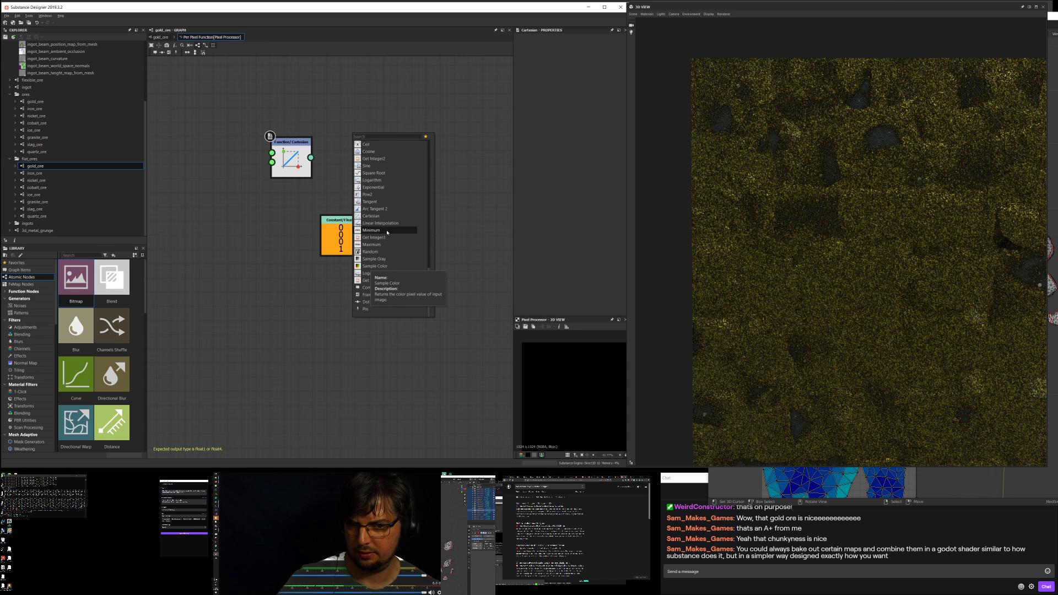
{"action": "scroll", "coordinate": [392, 232], "scroll_direction": "up", "scroll_amount": 3}
{"action": "scroll", "coordinate": [392, 232], "scroll_direction": "up", "scroll_amount": 12}
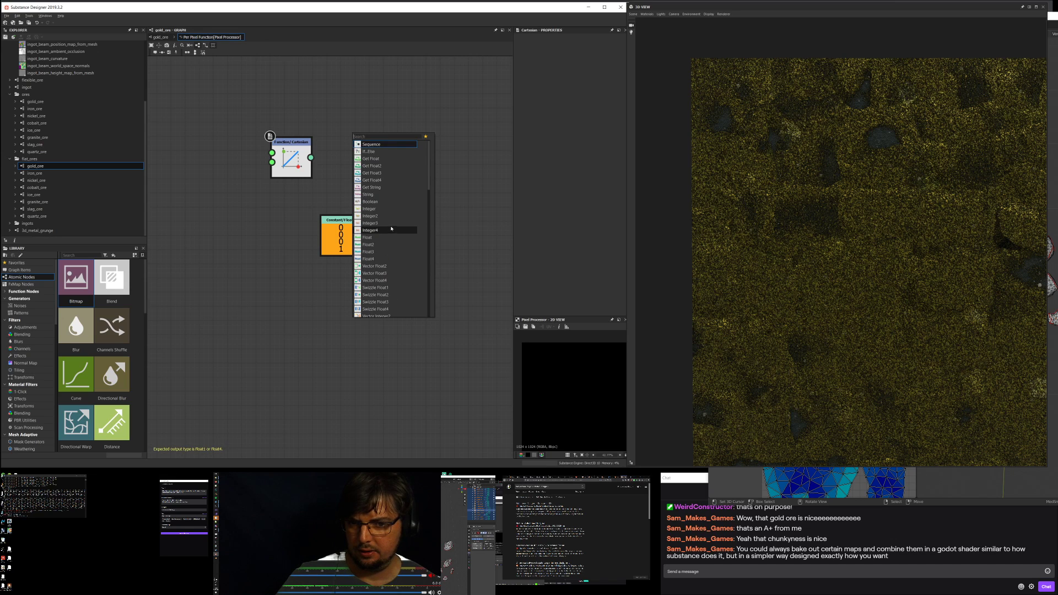
{"action": "left_click", "coordinate": [470, 157]}
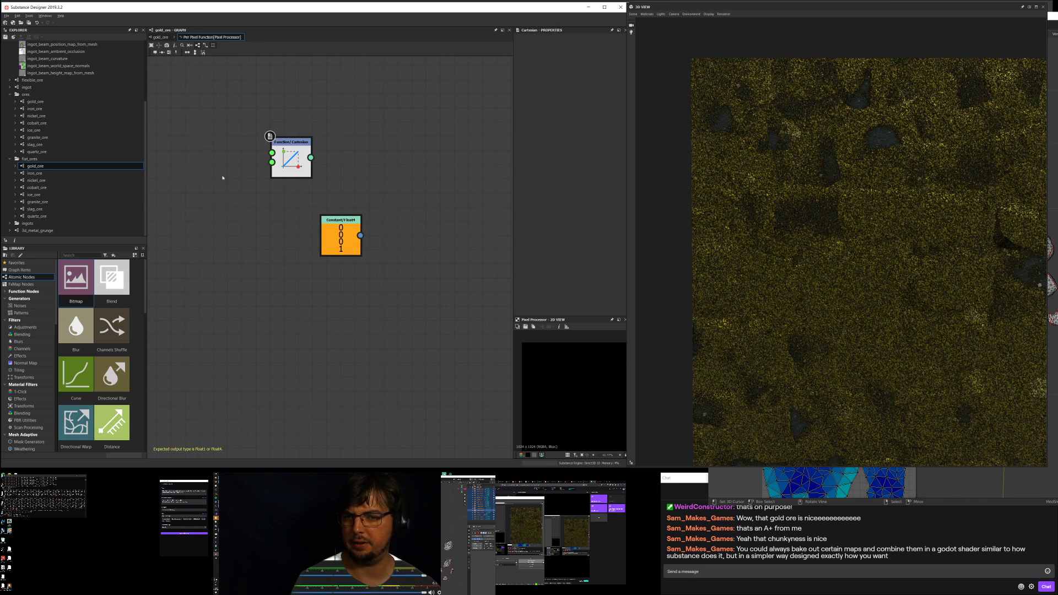
Step: Return to the gold_ore graph and examine the bitmap nodes in the Input frame and their connections
{"action": "left_click", "coordinate": [161, 37]}
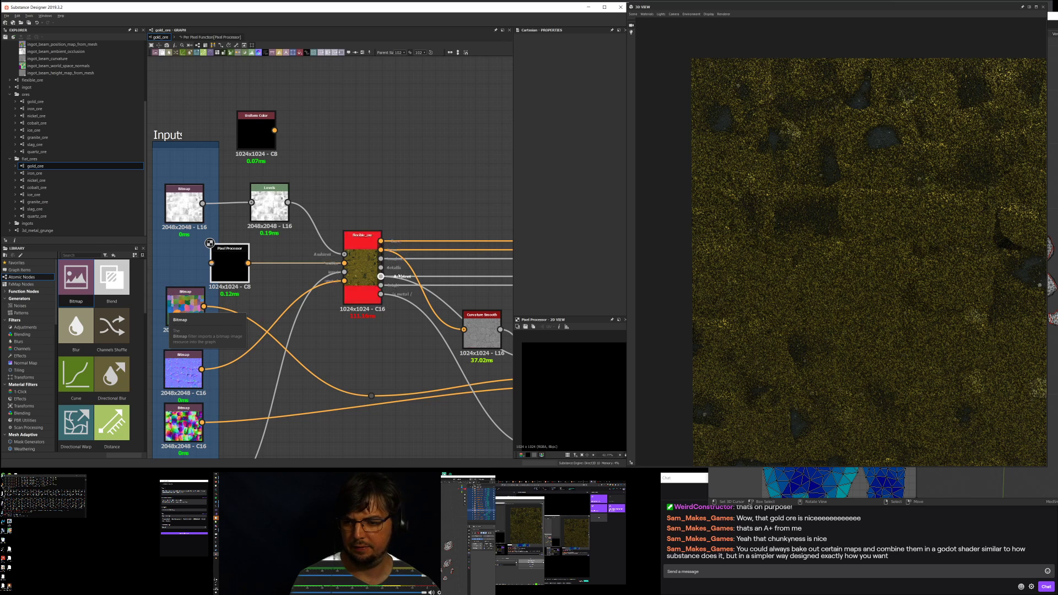
{"action": "scroll", "coordinate": [281, 382], "scroll_direction": "down", "scroll_amount": 4}
{"action": "scroll", "coordinate": [275, 368], "scroll_direction": "up", "scroll_amount": 5}
{"action": "middle_click_drag", "start_coordinate": [273, 368], "coordinate": [373, 297]}
{"action": "scroll", "coordinate": [329, 299], "scroll_direction": "down", "scroll_amount": 4}
{"action": "middle_click_drag", "start_coordinate": [461, 312], "coordinate": [364, 309]}
{"action": "scroll", "coordinate": [240, 282], "scroll_direction": "up", "scroll_amount": 6}
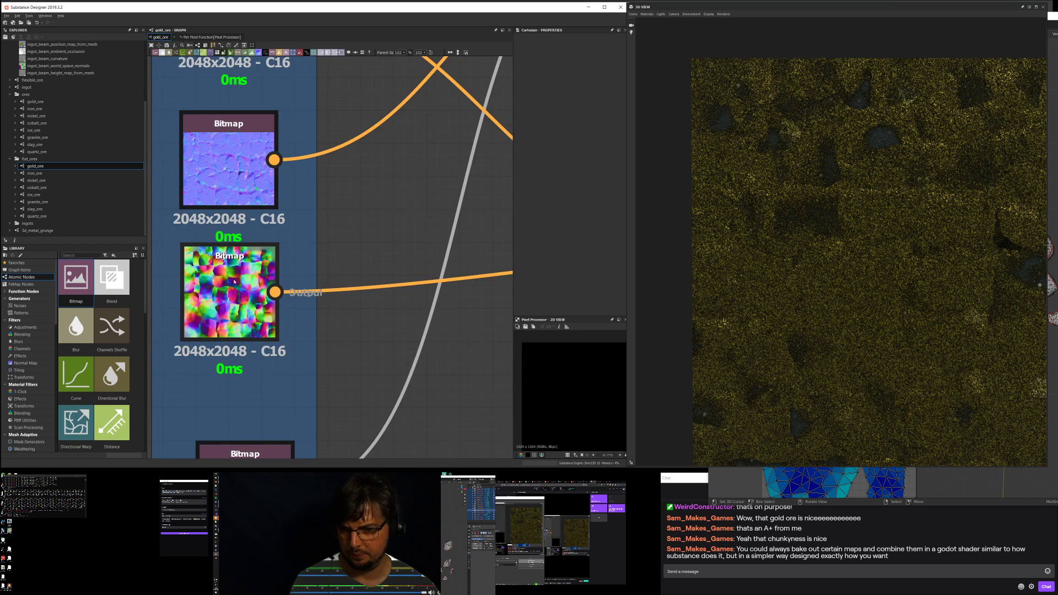
{"action": "scroll", "coordinate": [242, 305], "scroll_direction": "down", "scroll_amount": 6}
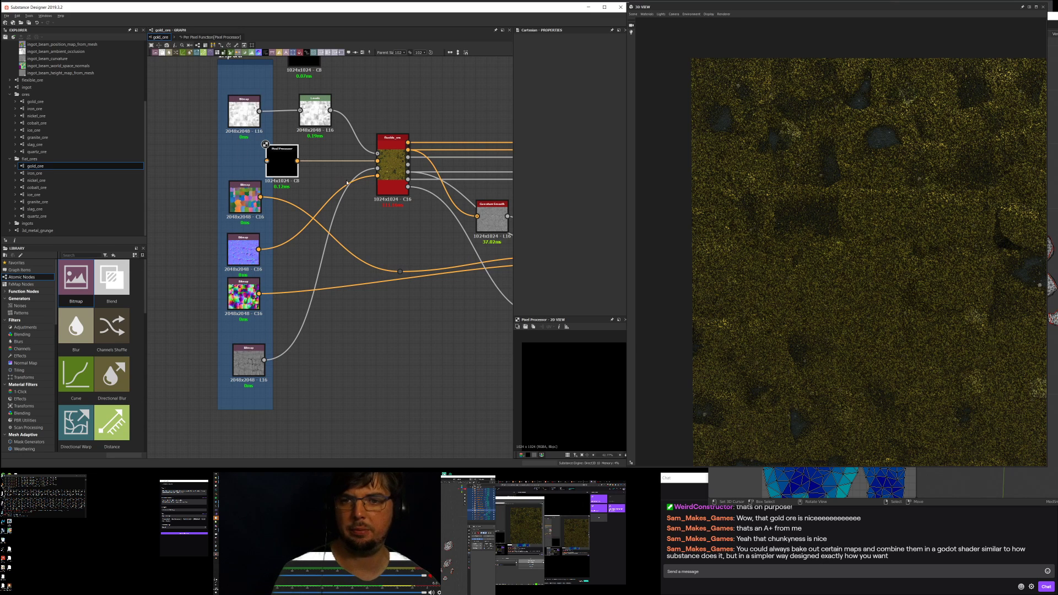
Step: Reconnect the position bitmap from the Input frame to the flexible_ore node's position input, replacing the Pixel Processor link
{"action": "scroll", "coordinate": [360, 164], "scroll_direction": "down", "scroll_amount": 2}
{"action": "middle_click_drag", "start_coordinate": [361, 164], "coordinate": [321, 155]}
{"action": "middle_click_drag", "start_coordinate": [332, 195], "coordinate": [242, 181]}
{"action": "middle_click_drag", "start_coordinate": [345, 199], "coordinate": [441, 201]}
{"action": "scroll", "coordinate": [267, 232], "scroll_direction": "up", "scroll_amount": 6}
{"action": "scroll", "coordinate": [221, 234], "scroll_direction": "down", "scroll_amount": 2}
{"action": "left_click_drag", "start_coordinate": [158, 263], "coordinate": [329, 210]}
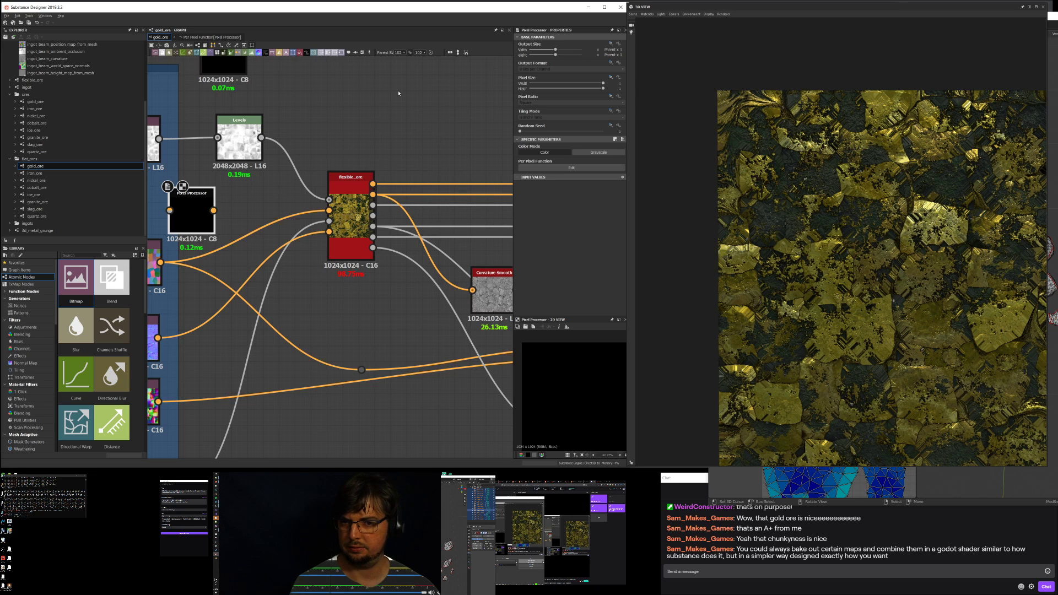
{"action": "scroll", "coordinate": [399, 93], "scroll_direction": "down", "scroll_amount": 3}
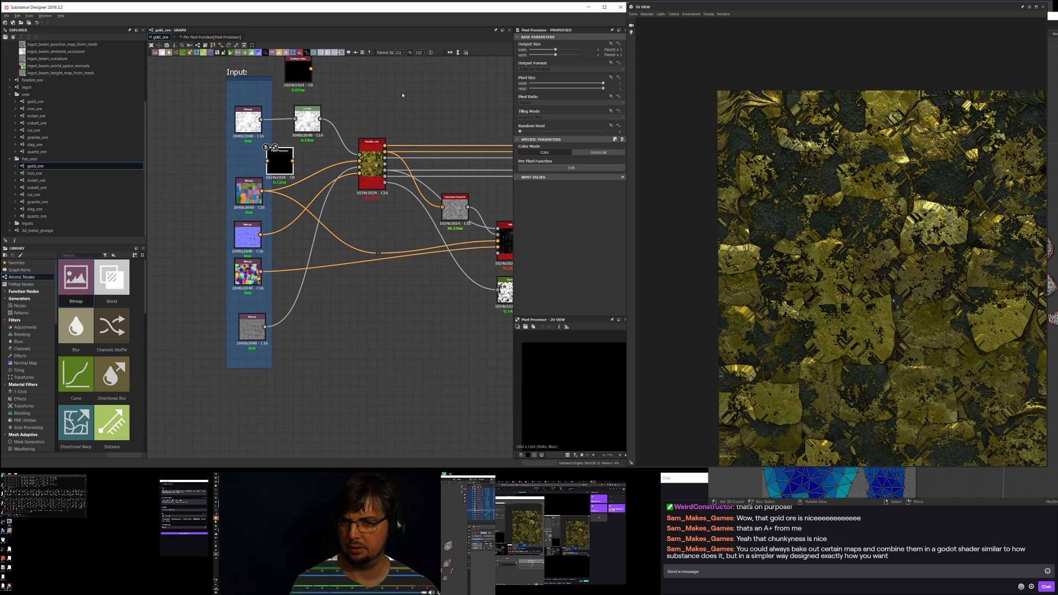
Step: Switch to Blender, move its window over the Substance Designer graph and widen it
{"action": "scroll", "coordinate": [403, 96], "scroll_direction": "up", "scroll_amount": 1}
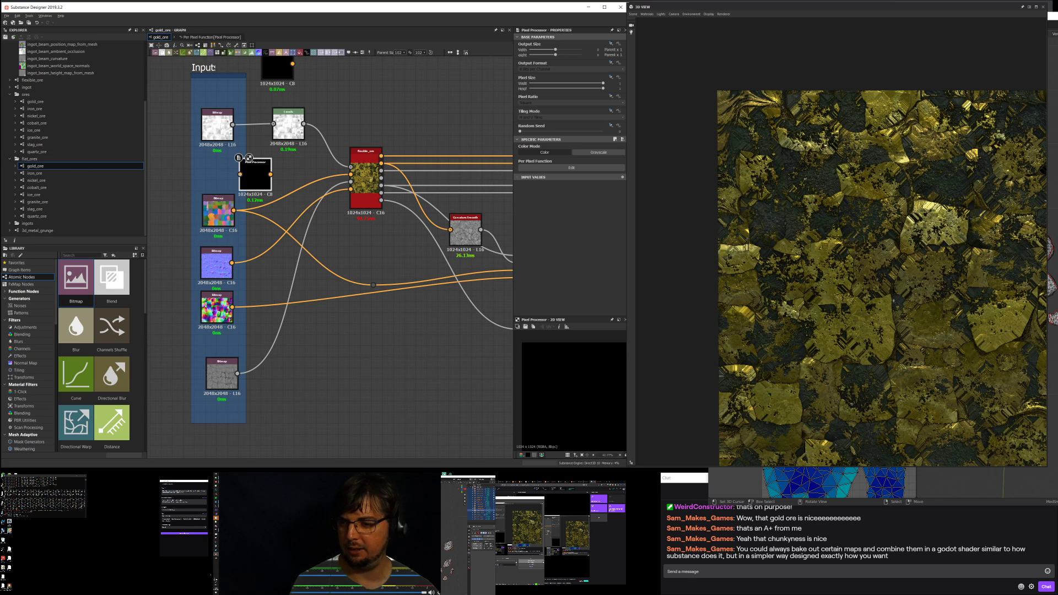
{"action": "key", "text": "alt+Tab"}
{"action": "left_click_drag", "start_coordinate": [827, 15], "coordinate": [390, 48]}
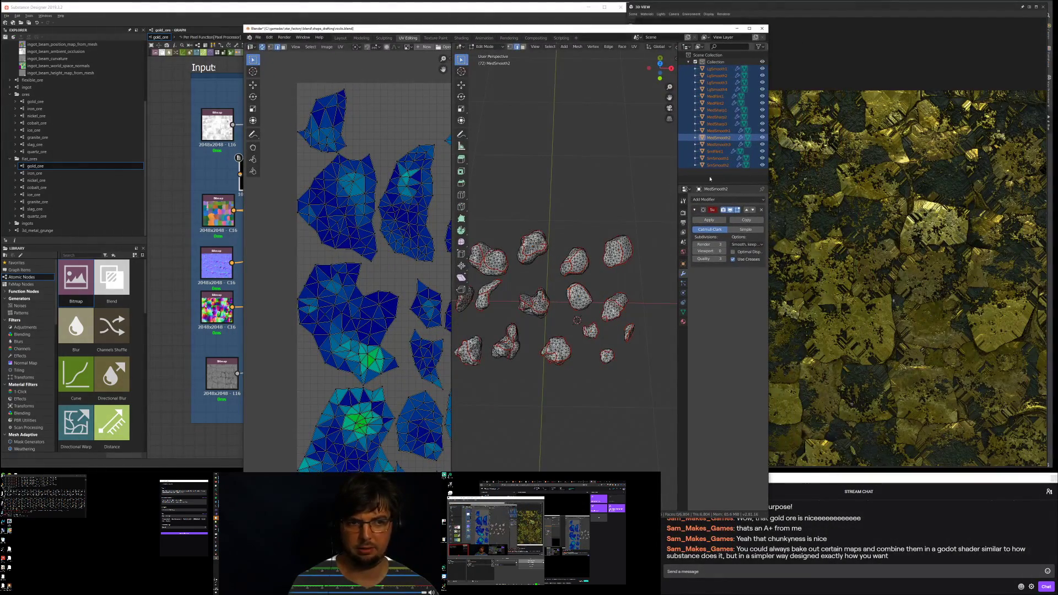
{"action": "left_click_drag", "start_coordinate": [768, 158], "coordinate": [991, 158]}
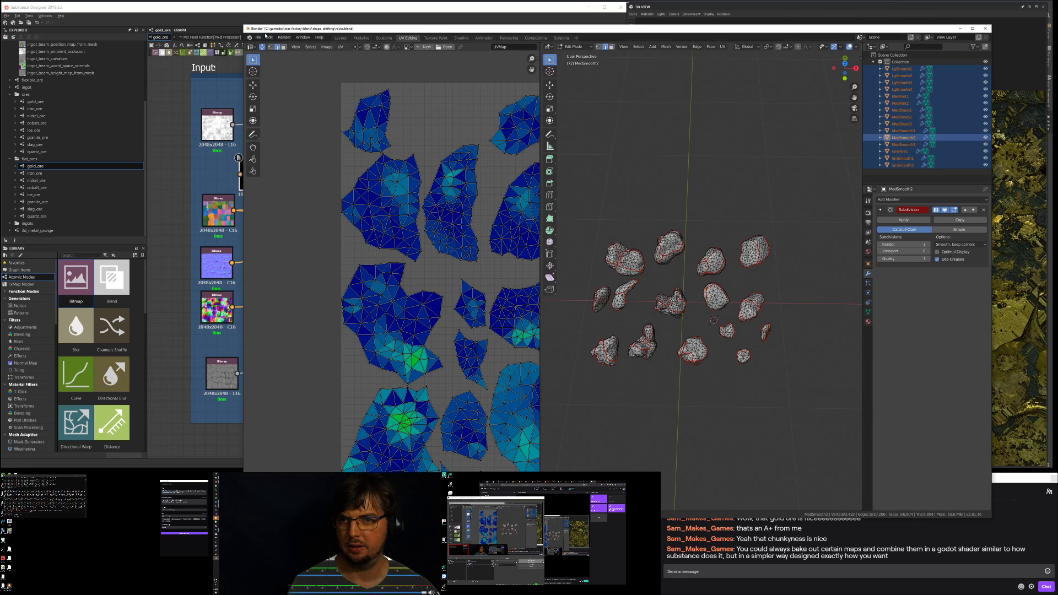
Step: Start a new General file, discarding the unsaved changes to the rocks file
{"action": "left_click", "coordinate": [258, 36]}
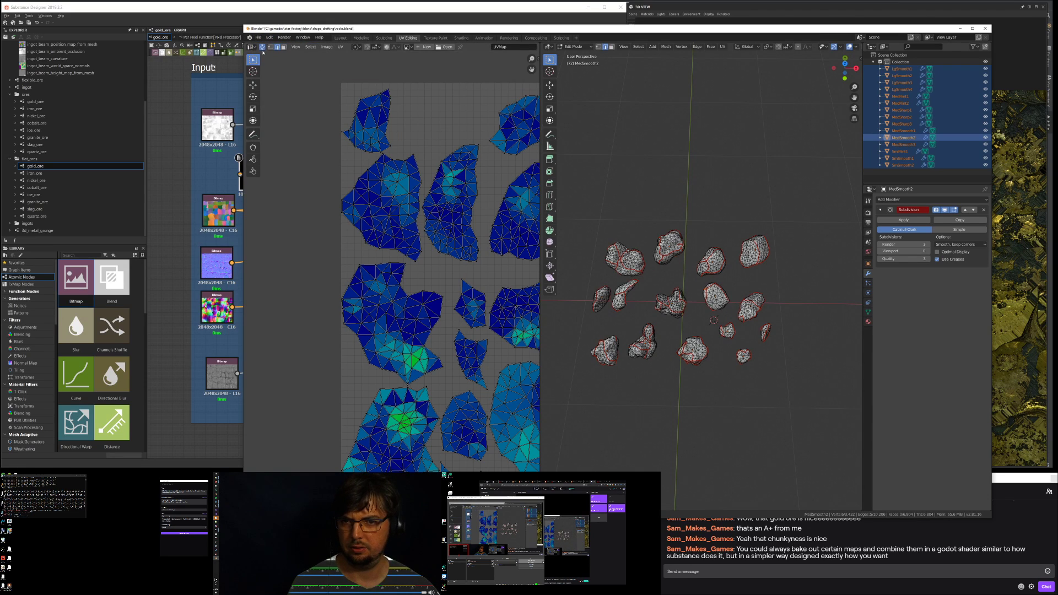
{"action": "left_click", "coordinate": [258, 37]}
{"action": "left_click", "coordinate": [258, 37]}
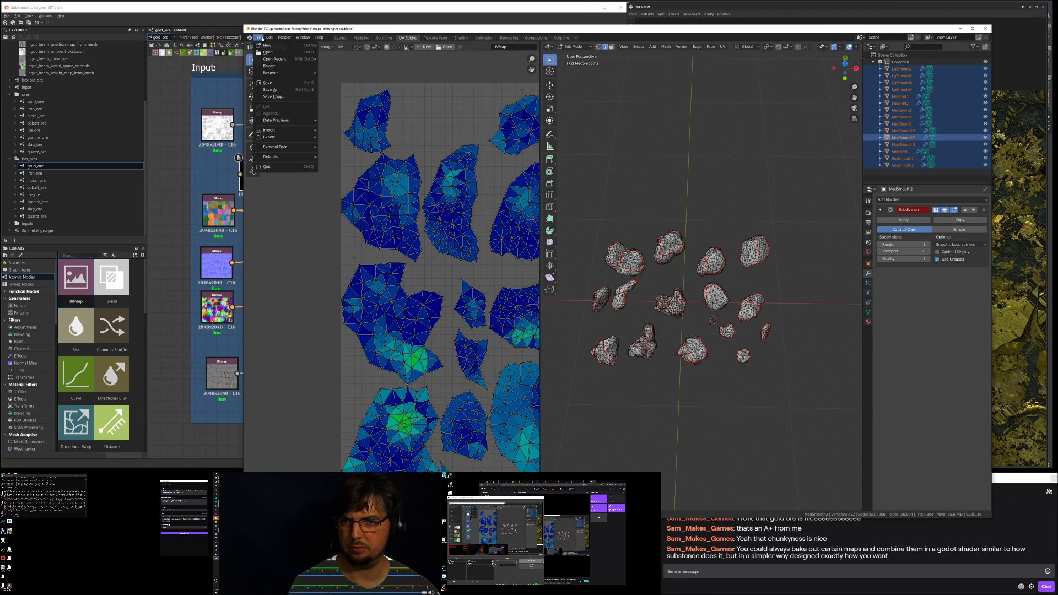
{"action": "mouse_move", "coordinate": [264, 45]}
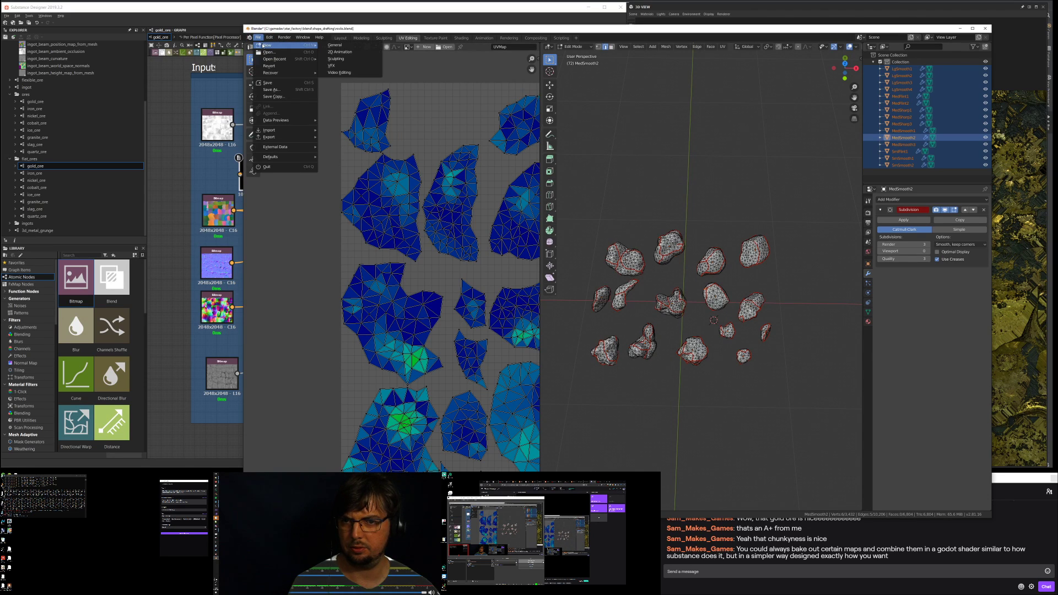
{"action": "left_click", "coordinate": [340, 45]}
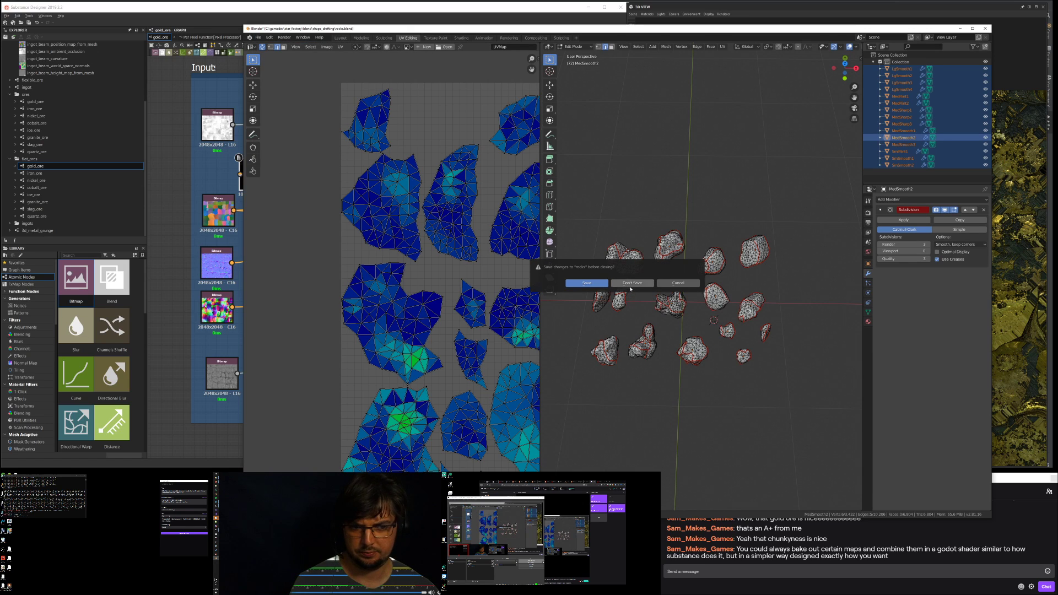
{"action": "left_click", "coordinate": [632, 284]}
Step: Flatten the default cube by scaling it along the Z axis to about 0.37
{"action": "scroll", "coordinate": [564, 306], "scroll_direction": "down", "scroll_amount": 2}
{"action": "middle_click_drag", "start_coordinate": [611, 269], "coordinate": [645, 279]}
{"action": "scroll", "coordinate": [581, 274], "scroll_direction": "up", "scroll_amount": 4}
{"action": "key", "text": "s"}
{"action": "key", "text": "z"}
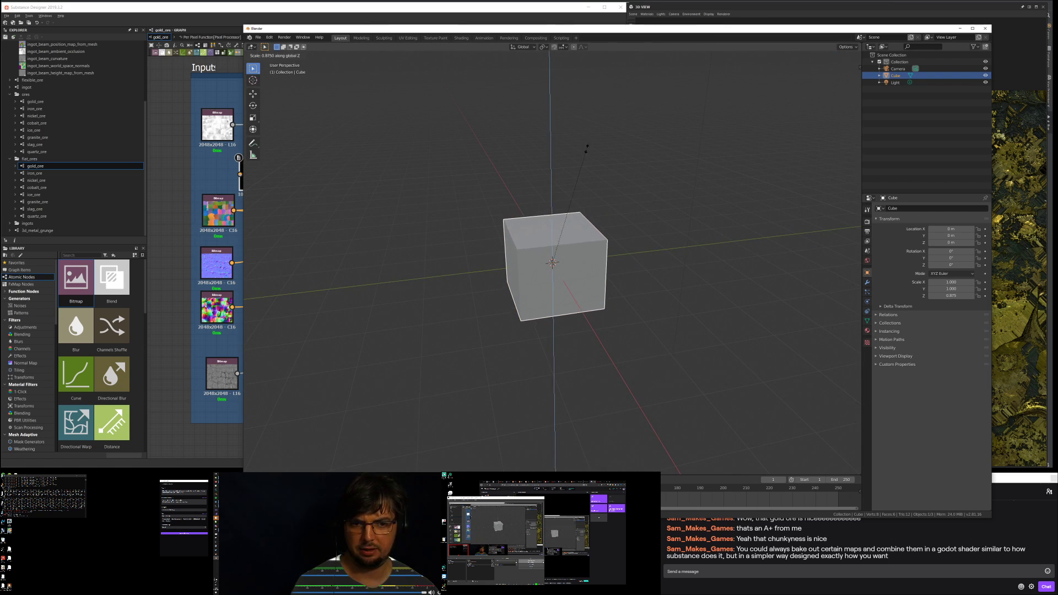
{"action": "left_click", "coordinate": [574, 253]}
{"action": "middle_click_drag", "start_coordinate": [575, 253], "coordinate": [571, 231]}
{"action": "scroll", "coordinate": [573, 248], "scroll_direction": "up", "scroll_amount": 5}
{"action": "middle_click_drag", "start_coordinate": [576, 272], "coordinate": [578, 226]}
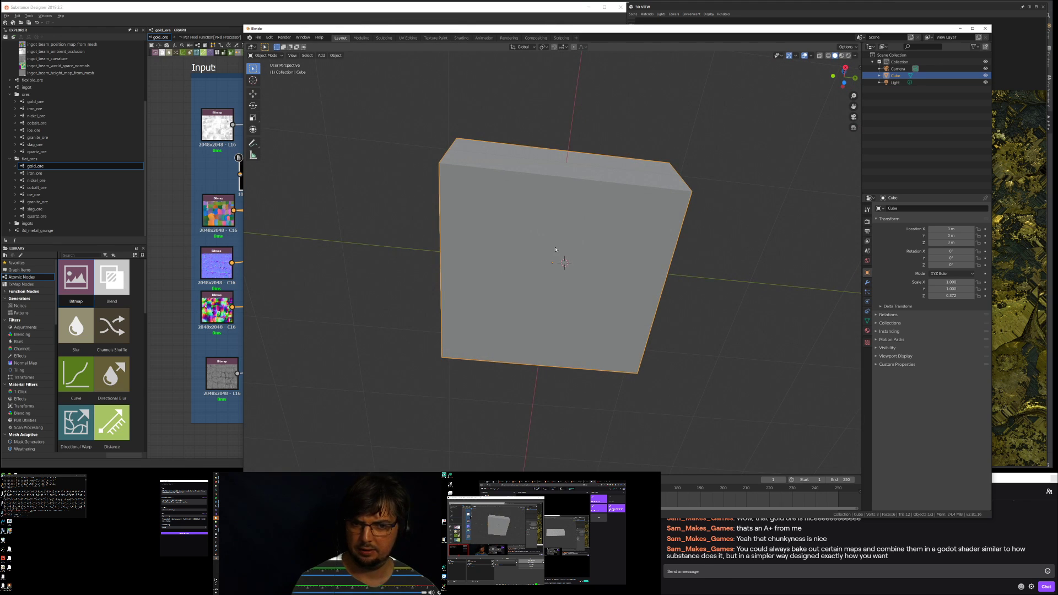
Step: Delete the bottom face of the flattened cube in Edit Mode
{"action": "key", "text": "Tab"}
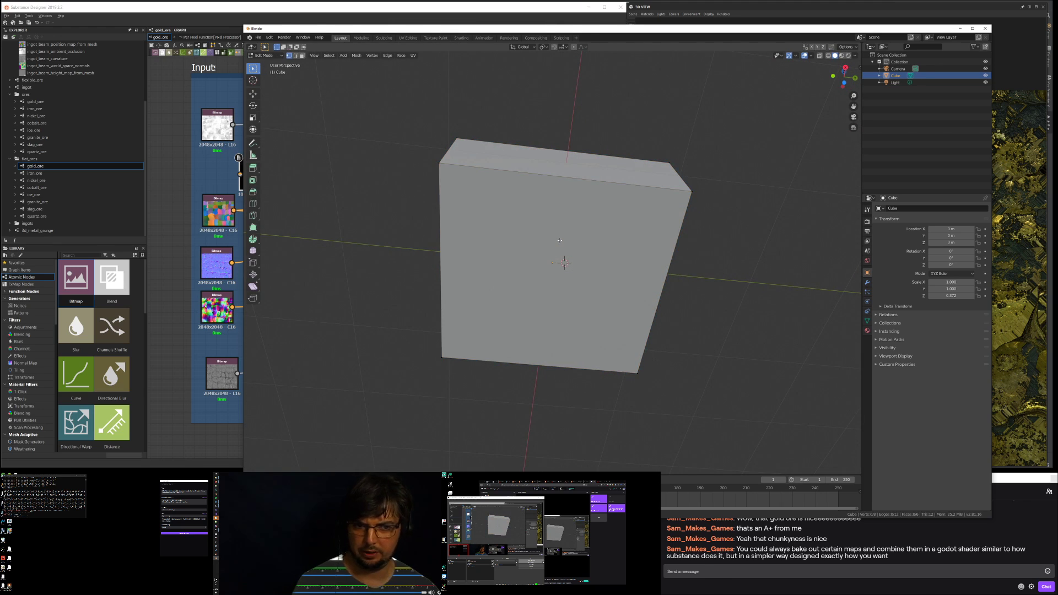
{"action": "key", "text": "3"}
{"action": "left_click", "coordinate": [560, 240]}
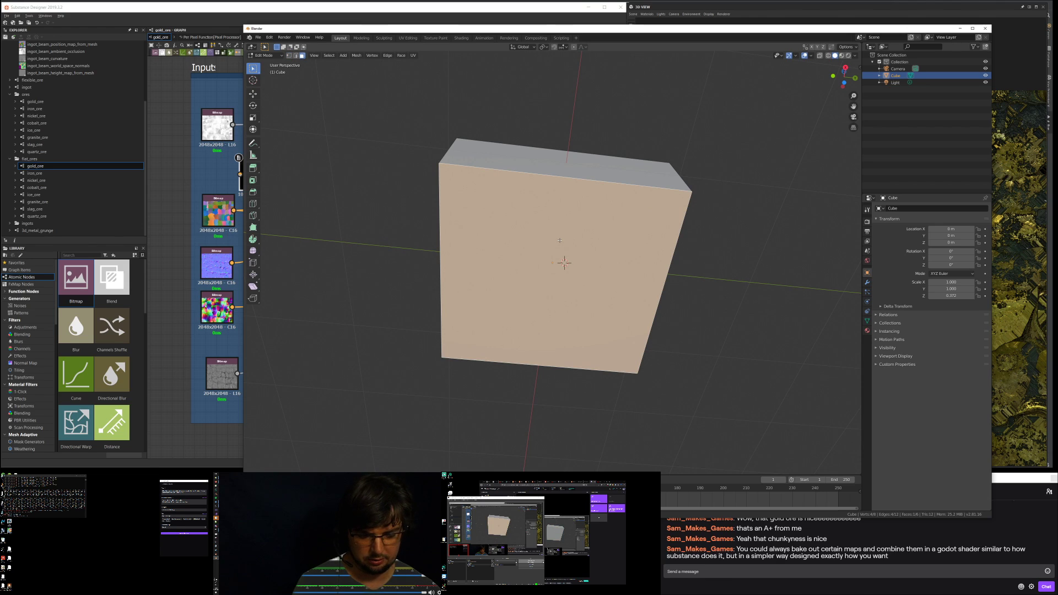
{"action": "key", "text": "x"}
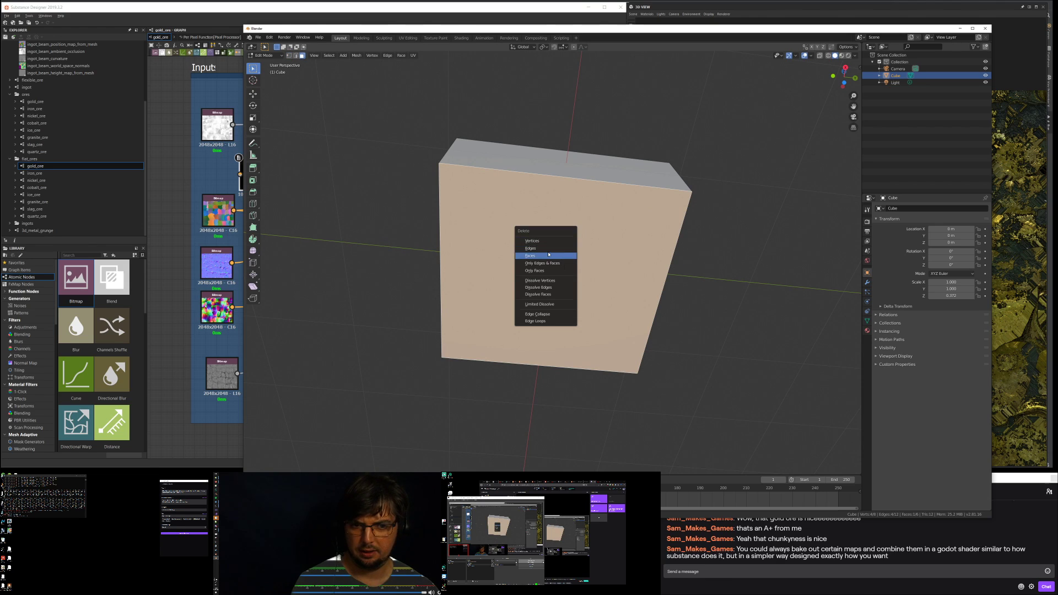
{"action": "left_click", "coordinate": [554, 256]}
Step: Mark the first vertical corner edge of the open box as a UV seam
{"action": "middle_click_drag", "start_coordinate": [640, 221], "coordinate": [703, 267]}
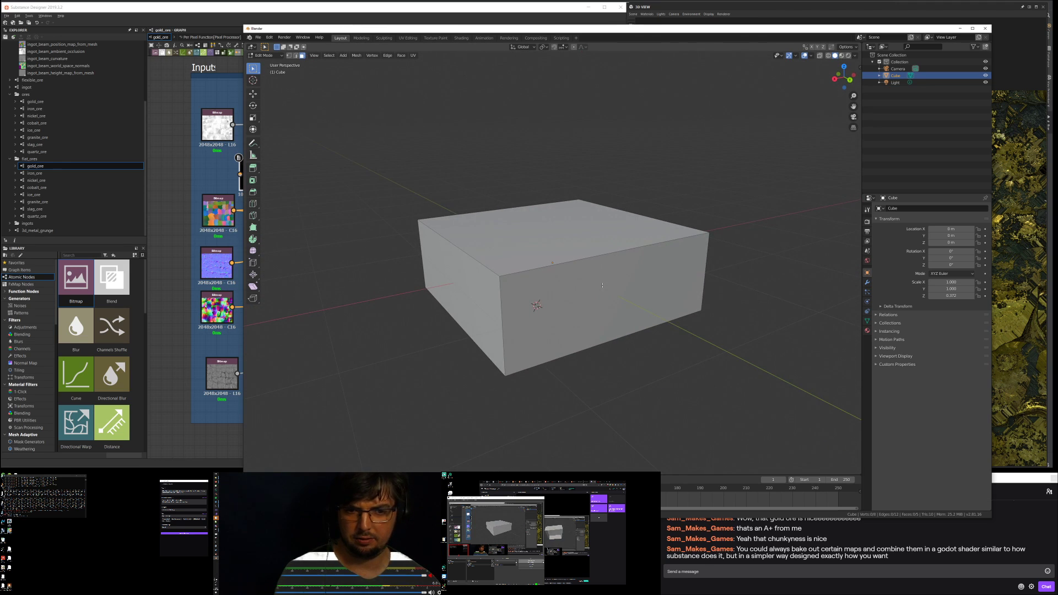
{"action": "key", "text": "2"}
{"action": "left_click", "coordinate": [503, 313]}
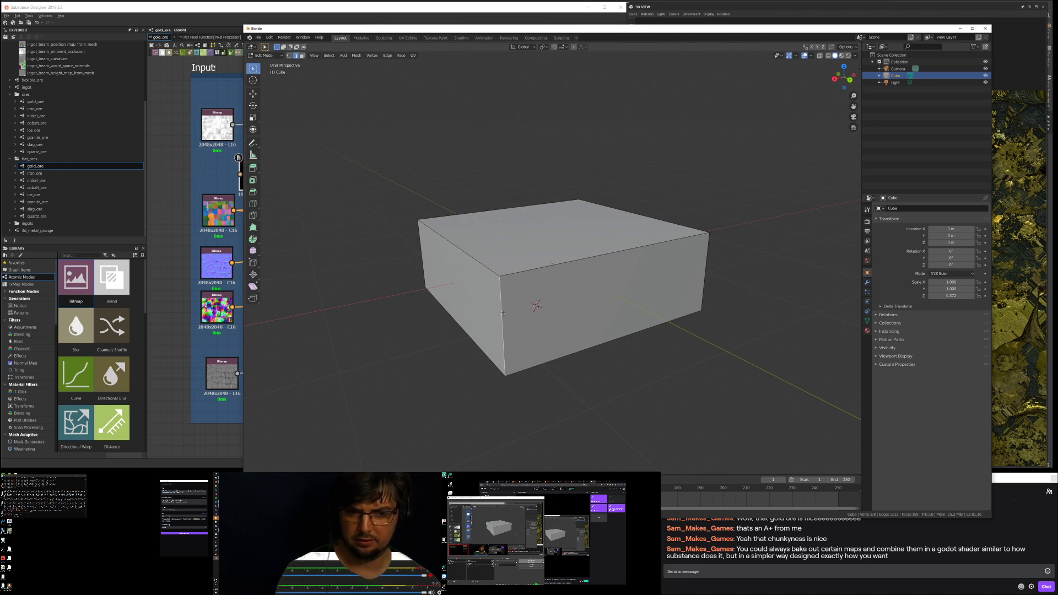
{"action": "key", "text": "u"}
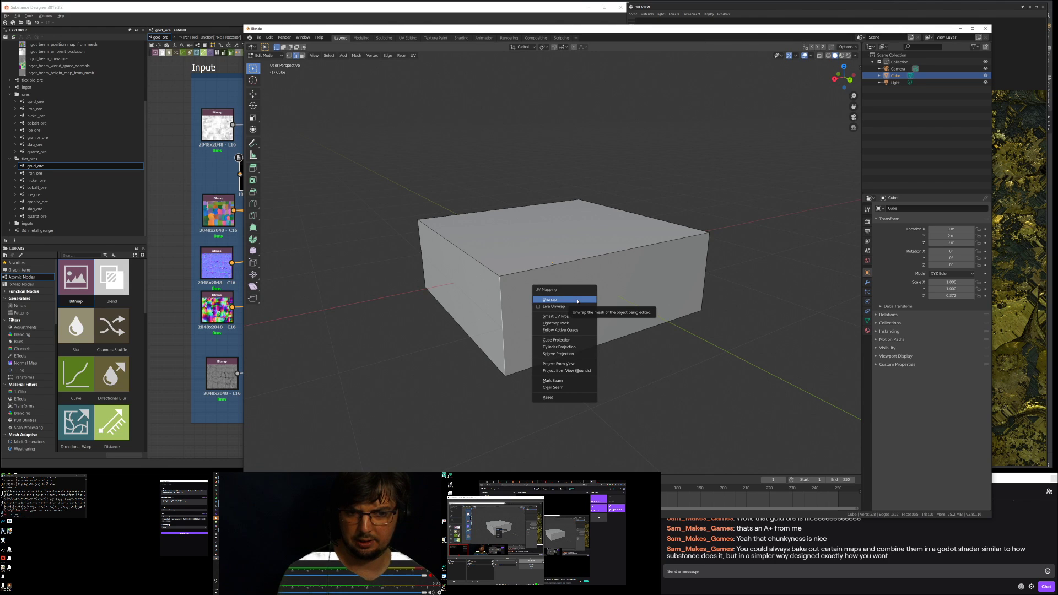
{"action": "key", "text": "Escape"}
{"action": "key", "text": "ctrl+e"}
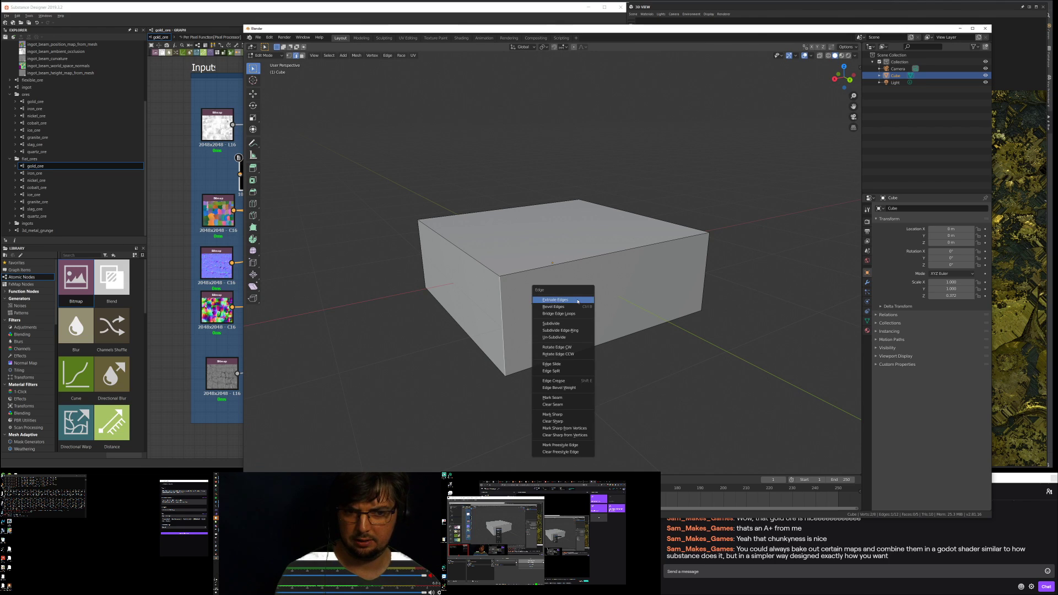
{"action": "left_click", "coordinate": [563, 397]}
Step: Mark the remaining three vertical corner edges of the box as UV seams
{"action": "middle_click_drag", "start_coordinate": [719, 291], "coordinate": [565, 315]}
{"action": "left_click", "coordinate": [550, 314]}
{"action": "key", "text": "ctrl+e"}
{"action": "left_click", "coordinate": [548, 314]}
{"action": "middle_click_drag", "start_coordinate": [706, 303], "coordinate": [491, 278]}
{"action": "left_click", "coordinate": [561, 331]}
{"action": "key", "text": "ctrl+e"}
{"action": "left_click", "coordinate": [562, 331]}
{"action": "left_click", "coordinate": [485, 277]}
{"action": "key", "text": "ctrl+e"}
{"action": "left_click", "coordinate": [486, 277]}
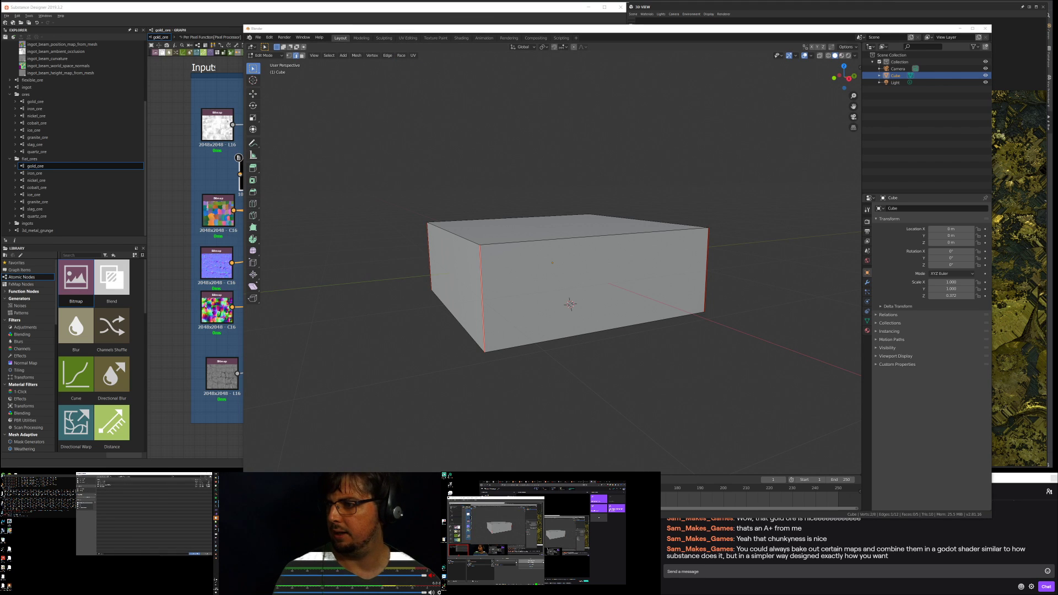
Step: Start saving the new Blender file in the shape_drafting folder
{"action": "key", "text": "ctrl+s"}
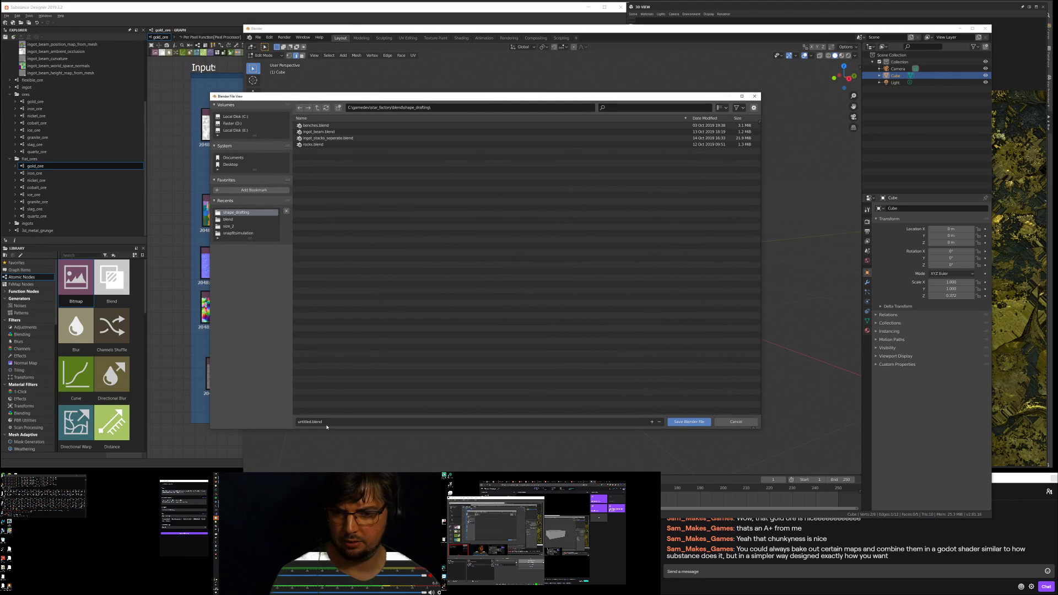
Step: Save the Blender file as "pillow template.blend" in the shape_drafting folder
{"action": "left_click", "coordinate": [311, 422]}
{"action": "key", "text": "ctrl+BackSpace"}
{"action": "type", "text": "pillow templ"}
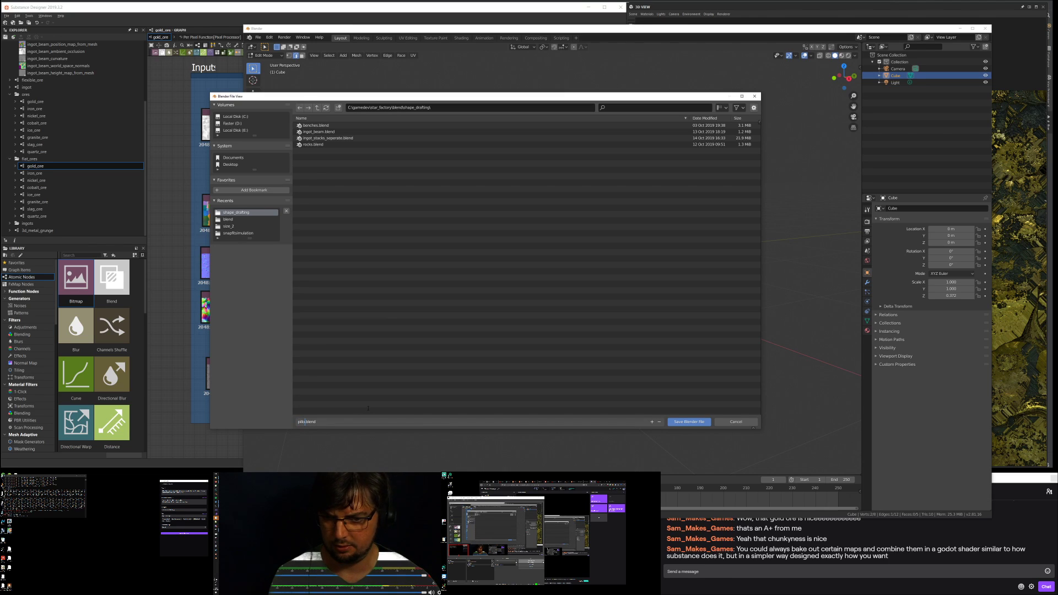
{"action": "type", "text": "ate"}
{"action": "key", "text": "Return"}
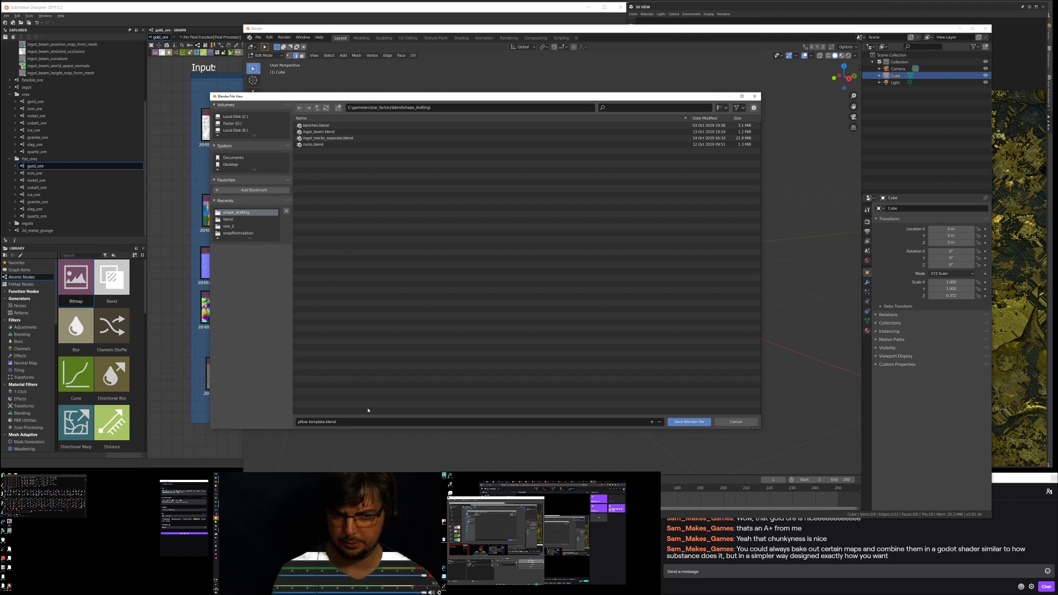
Step: Unwrap all faces of the cube and bring up the resulting layout in the UV Editing workspace
{"action": "middle_click_drag", "start_coordinate": [449, 350], "coordinate": [597, 229]}
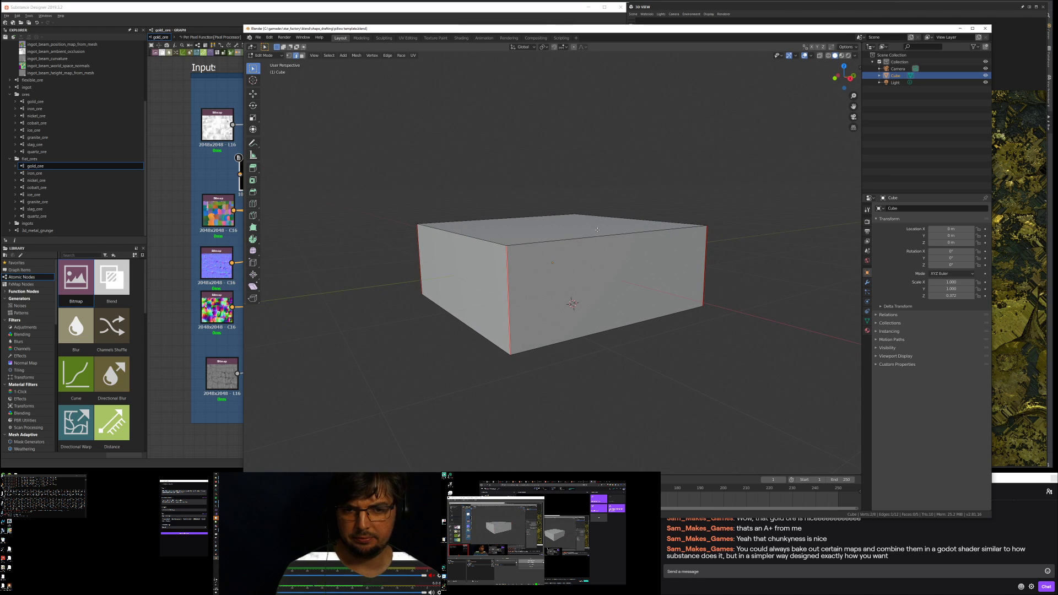
{"action": "key", "text": "a"}
{"action": "key", "text": "u"}
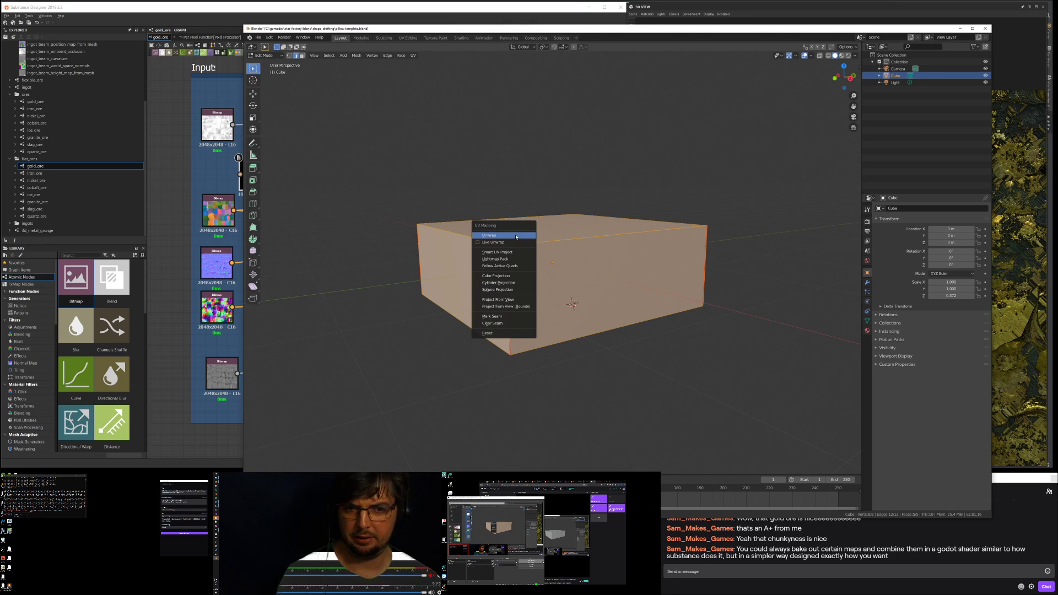
{"action": "left_click", "coordinate": [518, 236]}
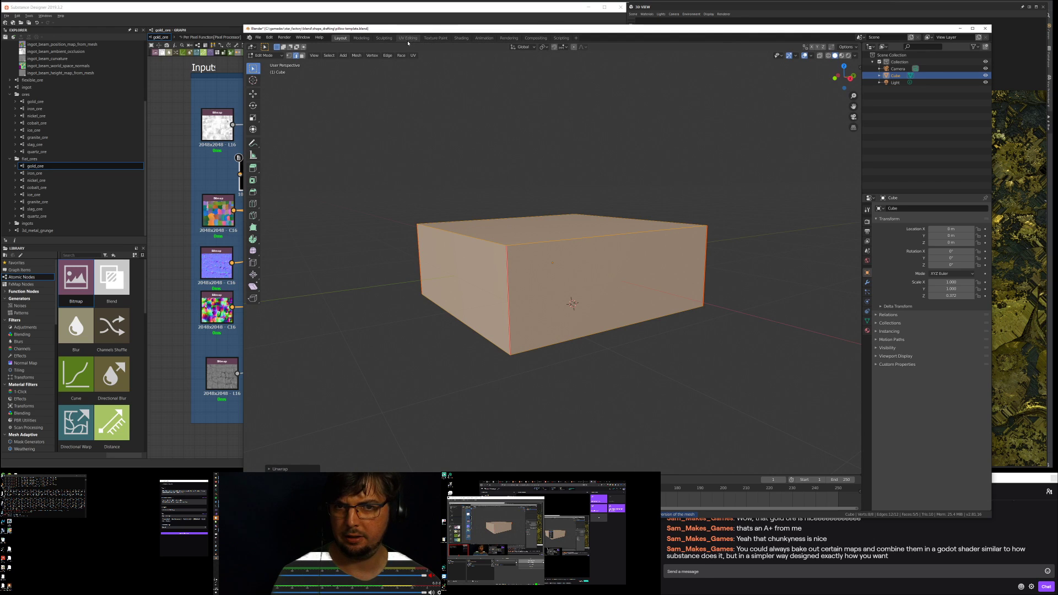
{"action": "left_click", "coordinate": [408, 37]}
{"action": "middle_click_drag", "start_coordinate": [397, 258], "coordinate": [407, 257]}
{"action": "scroll", "coordinate": [416, 259], "scroll_direction": "up", "scroll_amount": 3}
{"action": "scroll", "coordinate": [416, 259], "scroll_direction": "down", "scroll_amount": 3}
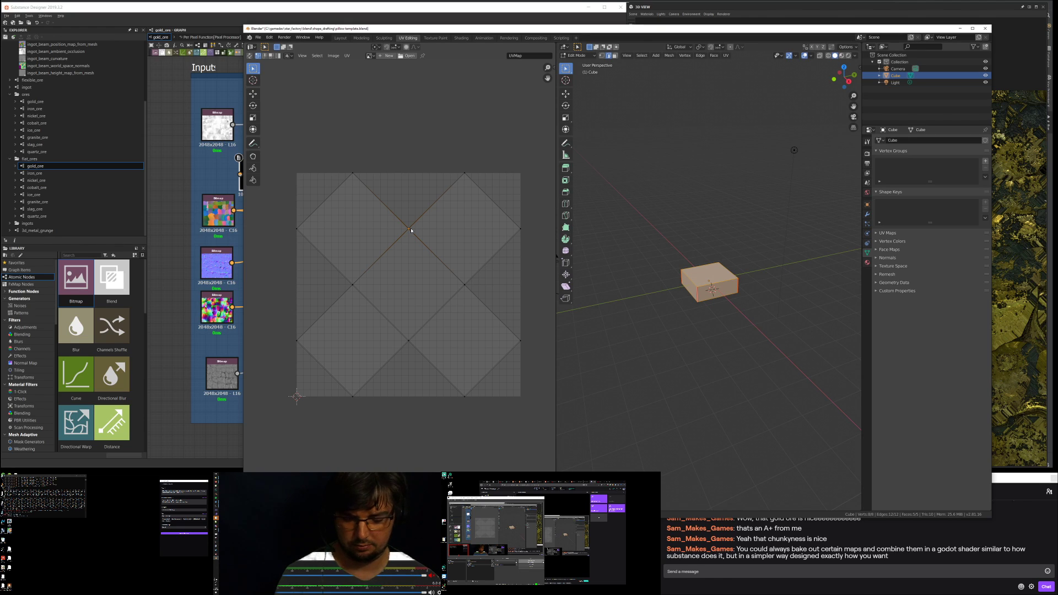
Step: Rotate the entire UV layout by 45 degrees so the cross-shaped island stands upright
{"action": "key", "text": "a"}
{"action": "key", "text": "g"}
{"action": "key", "text": "Escape"}
{"action": "type", "text": "r45"}
{"action": "key", "text": "Return"}
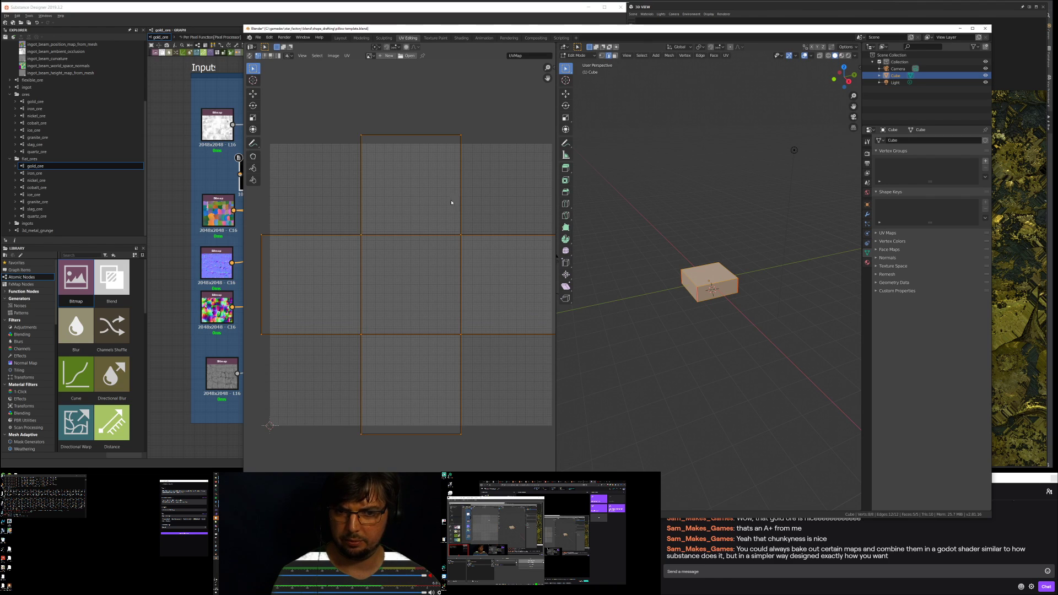
{"action": "left_click_drag", "start_coordinate": [350, 218], "coordinate": [456, 348]}
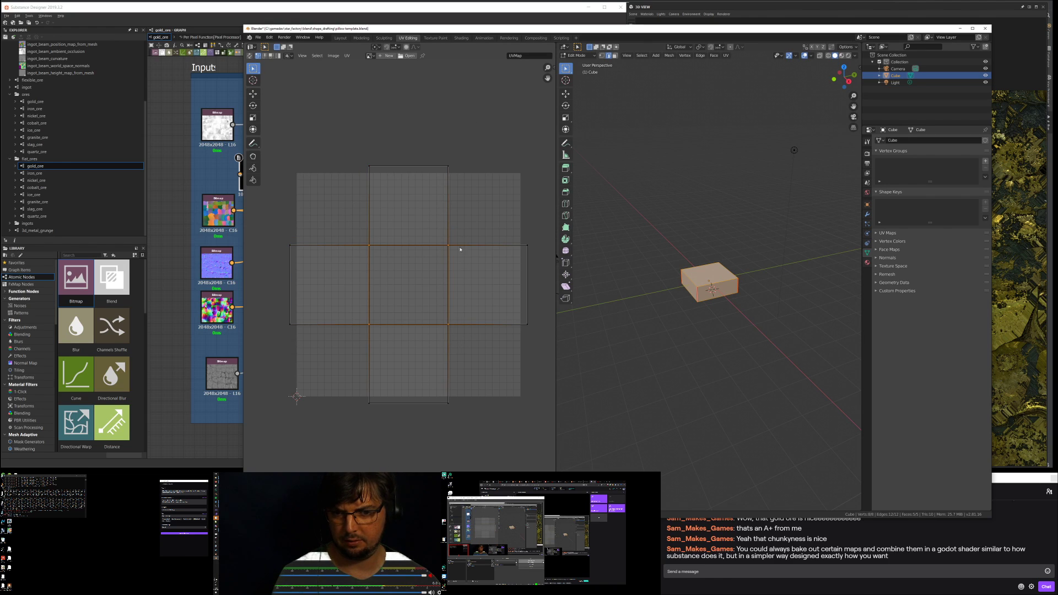
{"action": "key", "text": "s"}
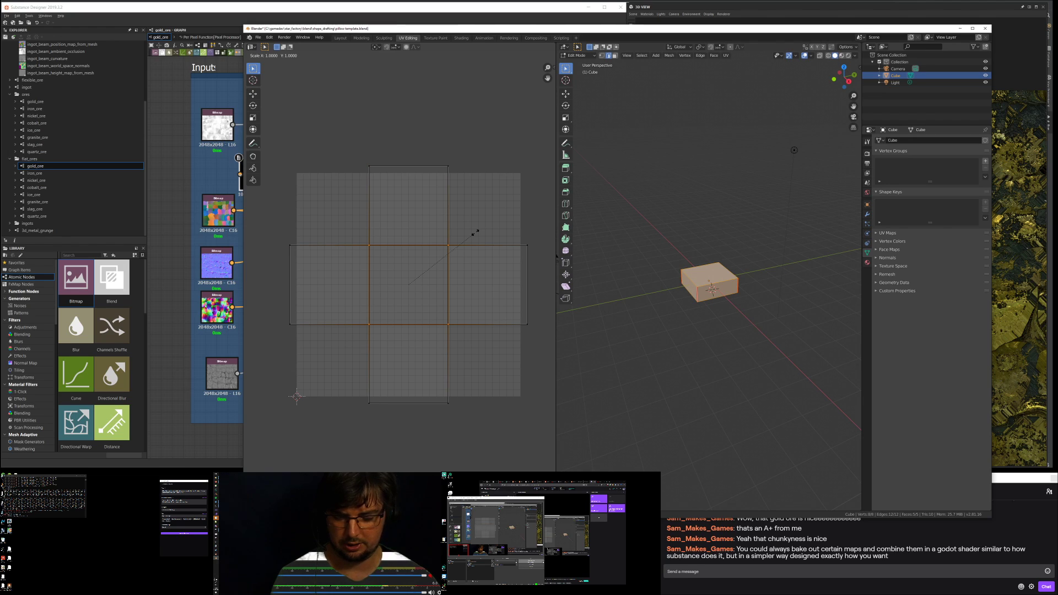
{"action": "type", "text": "1.3"}
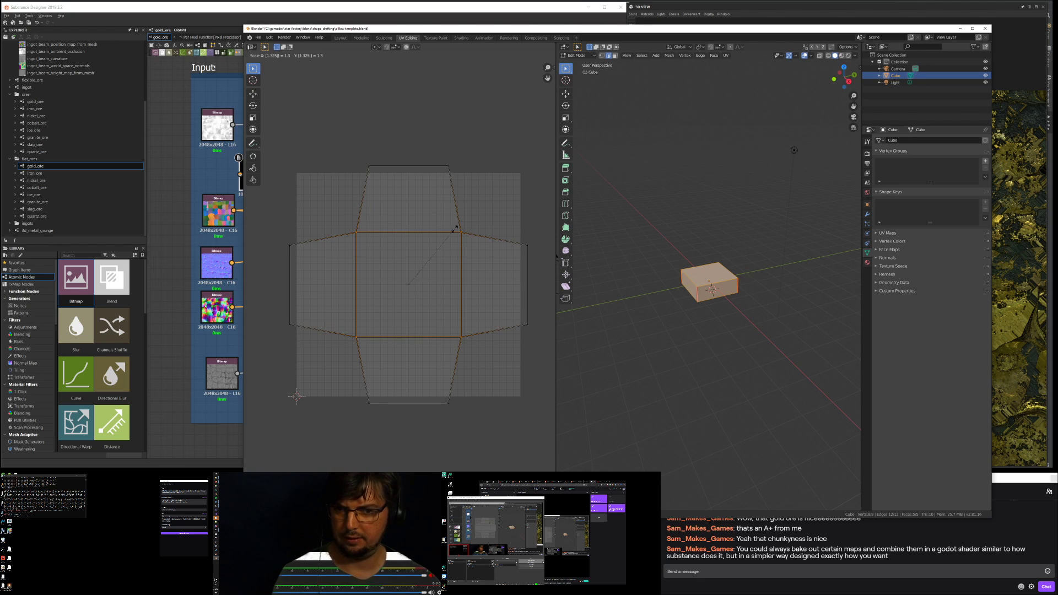
{"action": "key", "text": "Escape"}
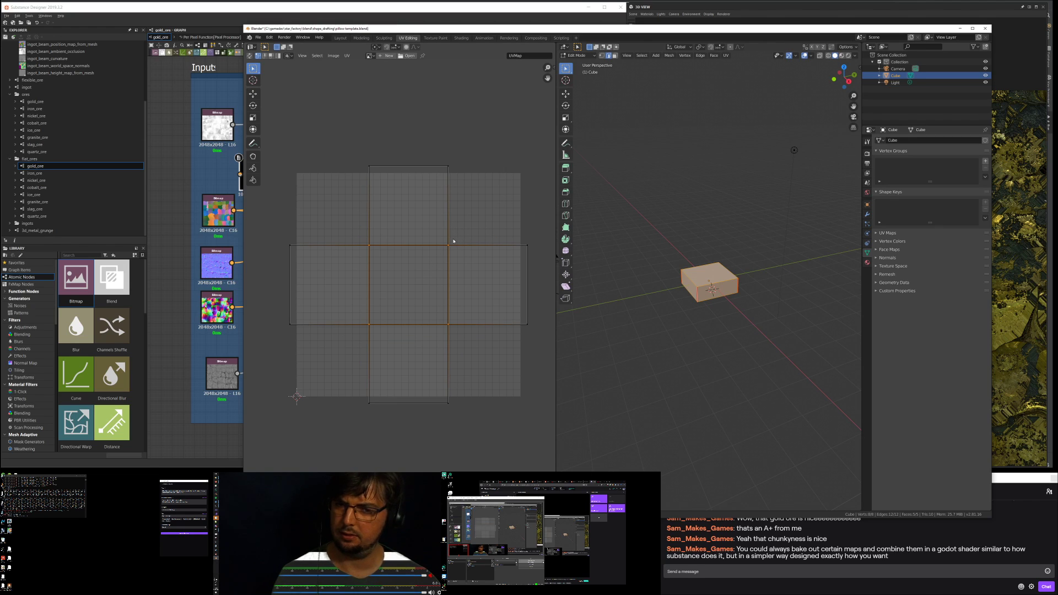
{"action": "key", "text": "s"}
{"action": "type", "text": "1.5"}
{"action": "key", "text": "BackSpace"}
{"action": "key", "text": "BackSpace"}
{"action": "key", "text": "BackSpace"}
{"action": "type", "text": ".1"}
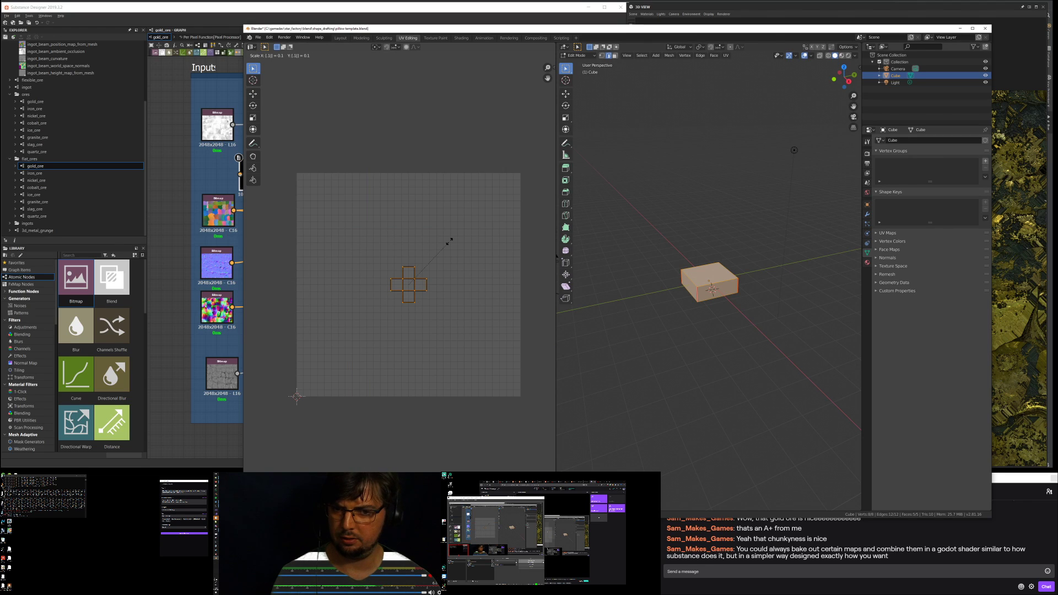
{"action": "key", "text": "BackSpace"}
{"action": "key", "text": "BackSpace"}
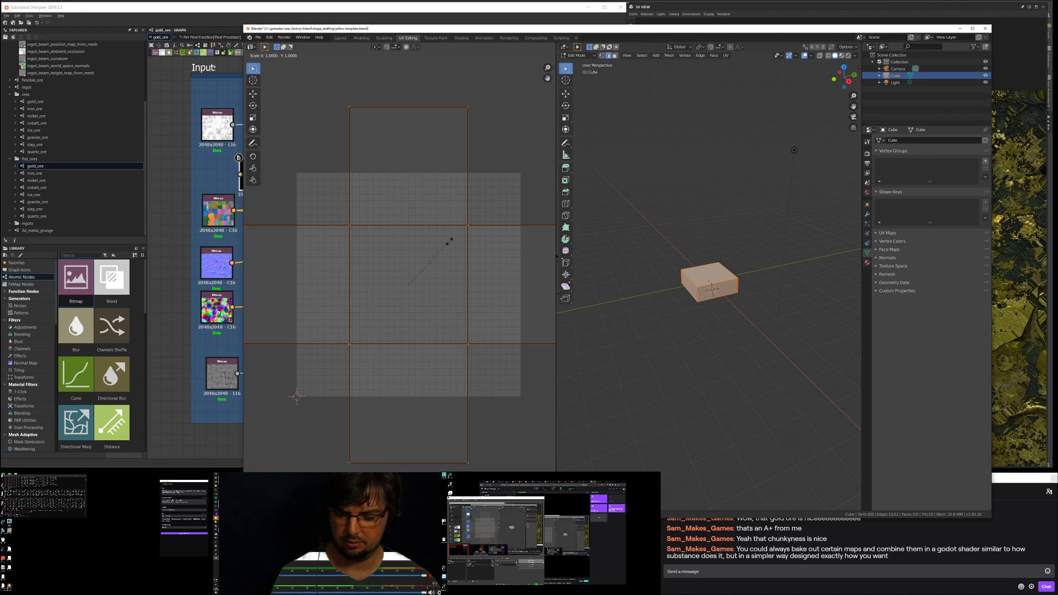
{"action": "right_click", "coordinate": [449, 241]}
{"action": "key", "text": "ctrl+z"}
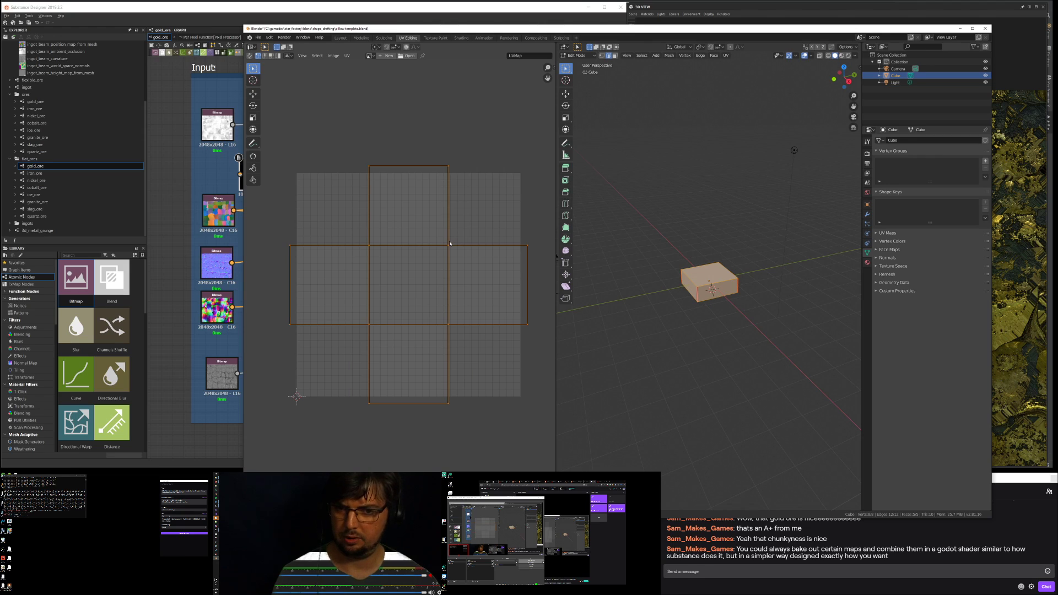
Step: Scale the whole UV layout by 1.65
{"action": "type", "text": "s1.65"}
{"action": "key", "text": "Return"}
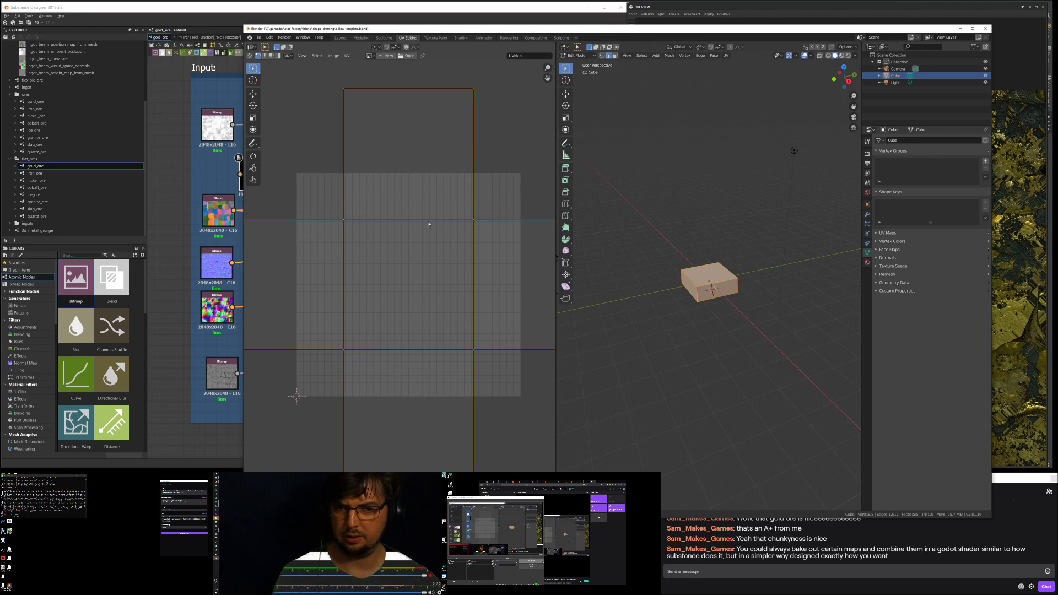
{"action": "scroll", "coordinate": [425, 224], "scroll_direction": "down", "scroll_amount": 2}
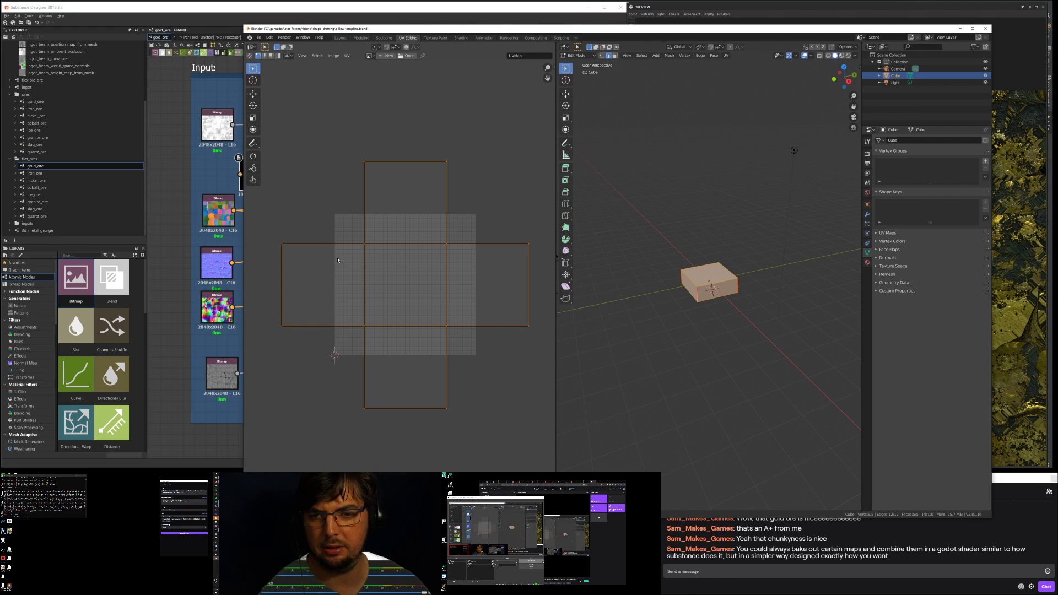
Step: Scale the outer vertical edges of the two side flaps inward along X to fit the UV square's width
{"action": "left_click_drag", "start_coordinate": [271, 212], "coordinate": [291, 343]}
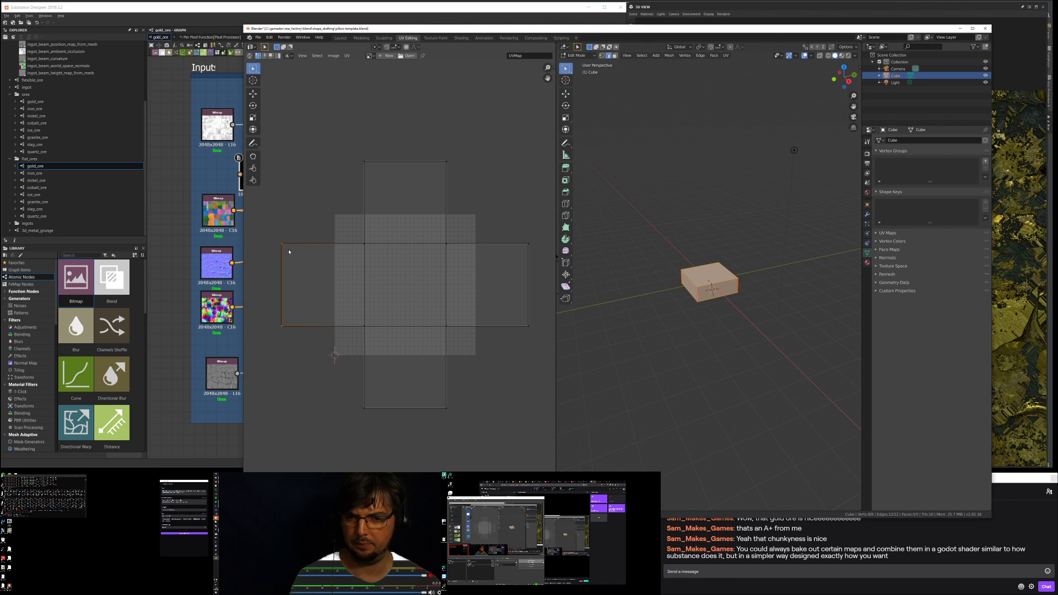
{"action": "left_click_drag", "start_coordinate": [493, 206], "coordinate": [545, 359], "text": "shift"}
{"action": "left_click_drag", "start_coordinate": [327, 365], "coordinate": [460, 430], "text": "shift"}
{"action": "key", "text": "s"}
{"action": "key", "text": "x"}
{"action": "left_click", "coordinate": [458, 308]}
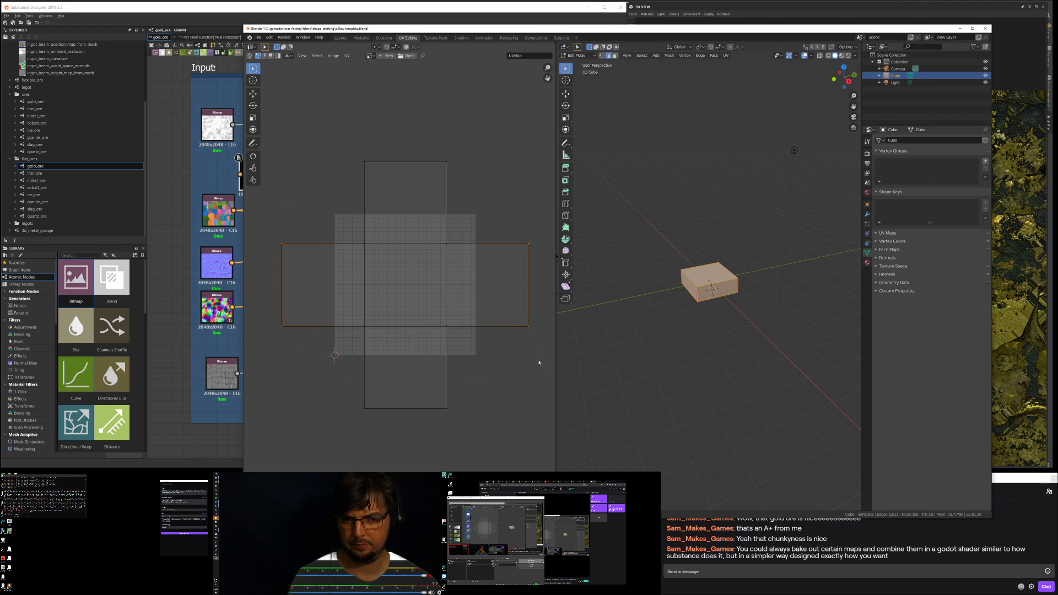
{"action": "key", "text": "s"}
{"action": "key", "text": "x"}
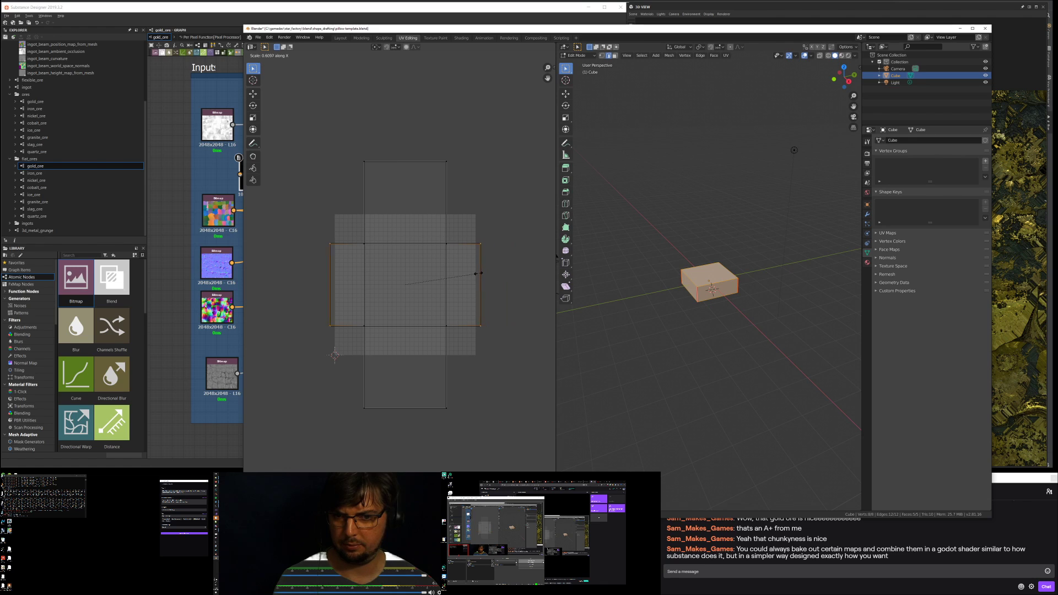
{"action": "left_click", "coordinate": [474, 274]}
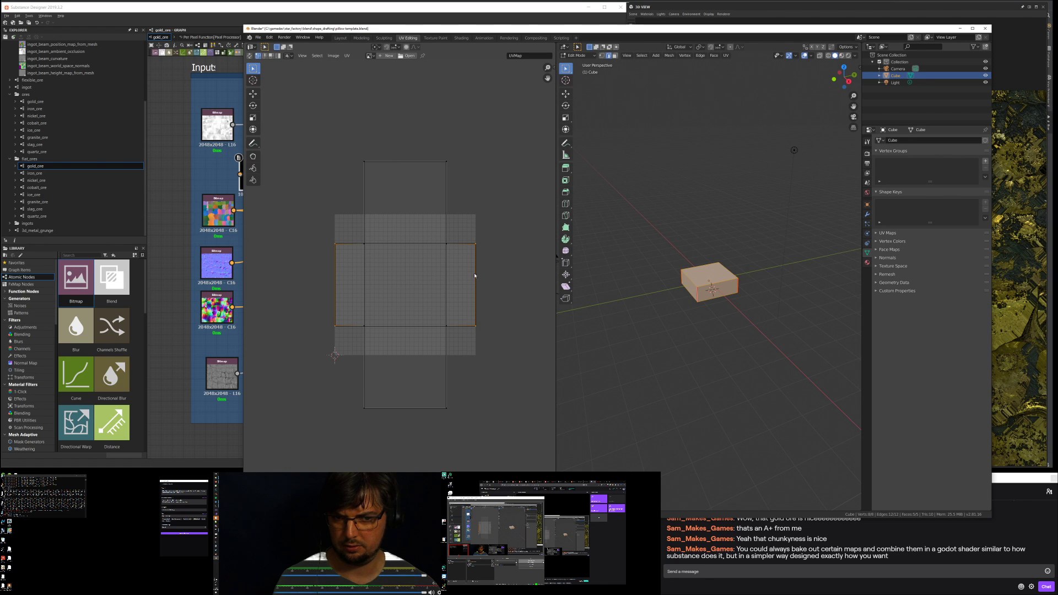
Step: Fine-tune the X scale of the side flaps' outer edges to sit just inside the UV square's borders
{"action": "scroll", "coordinate": [513, 262], "scroll_direction": "up", "scroll_amount": 6}
{"action": "scroll", "coordinate": [503, 263], "scroll_direction": "down", "scroll_amount": 4}
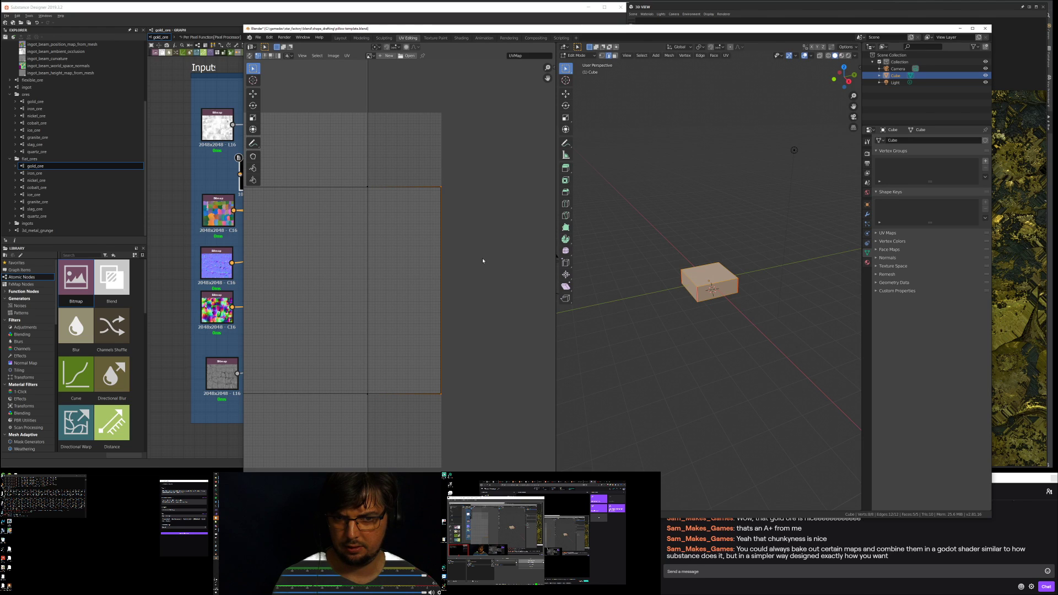
{"action": "key", "text": "s"}
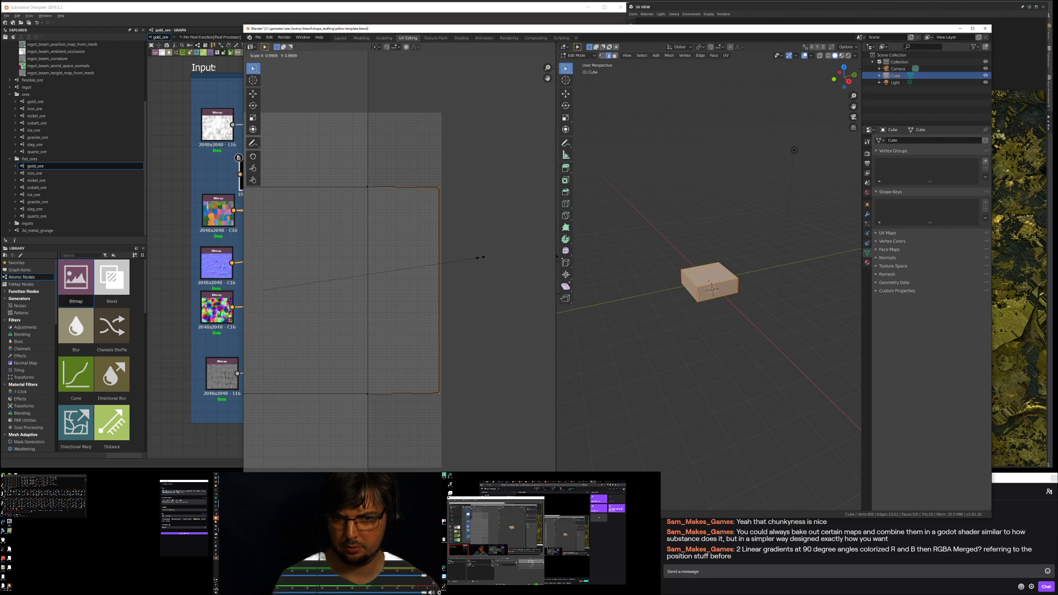
{"action": "key", "text": "x"}
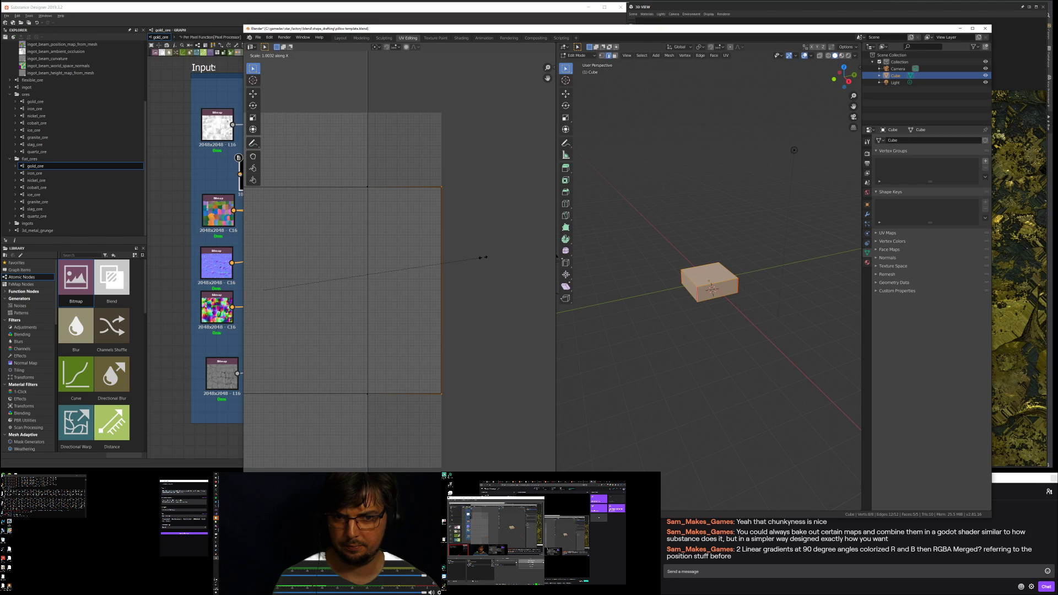
{"action": "left_click", "coordinate": [477, 259]}
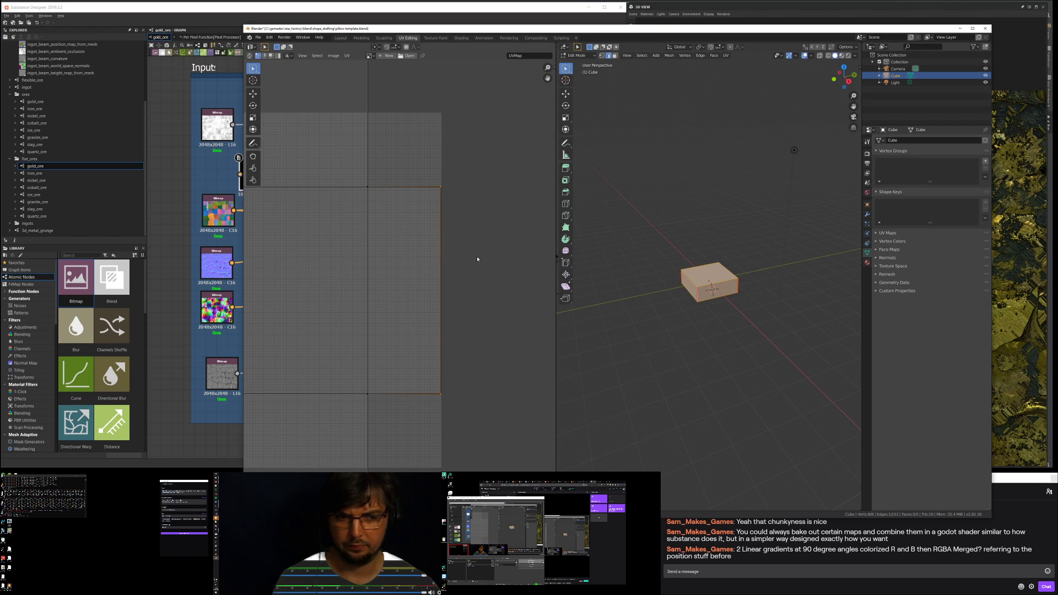
Step: Scale the outer horizontal edges of the upper and lower flaps inward along Y to fit the UV square's height
{"action": "scroll", "coordinate": [477, 259], "scroll_direction": "down", "scroll_amount": 2}
{"action": "middle_click_drag", "start_coordinate": [412, 269], "coordinate": [517, 270]}
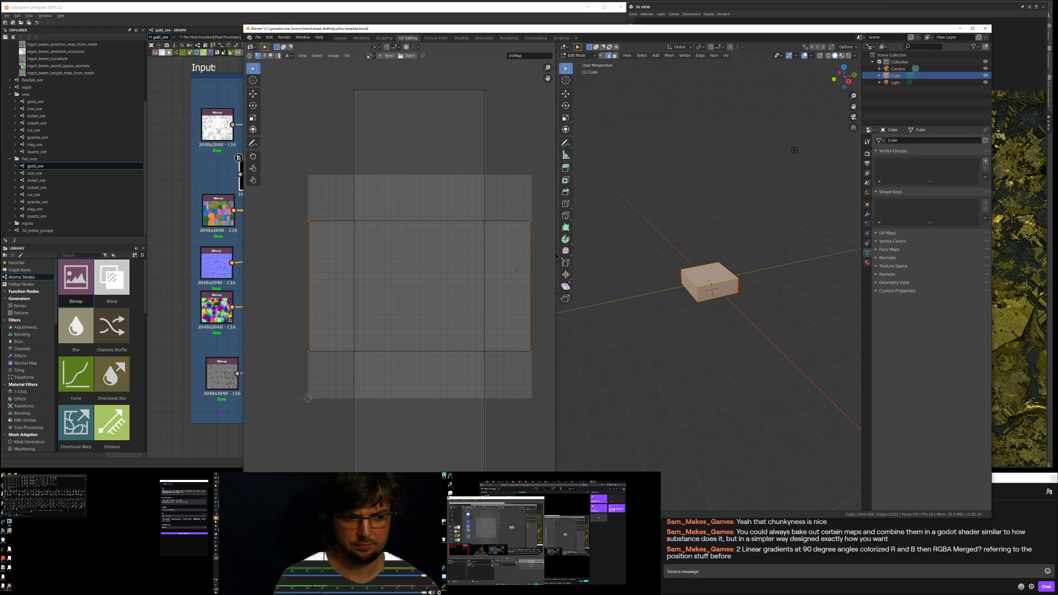
{"action": "scroll", "coordinate": [517, 270], "scroll_direction": "down", "scroll_amount": 1}
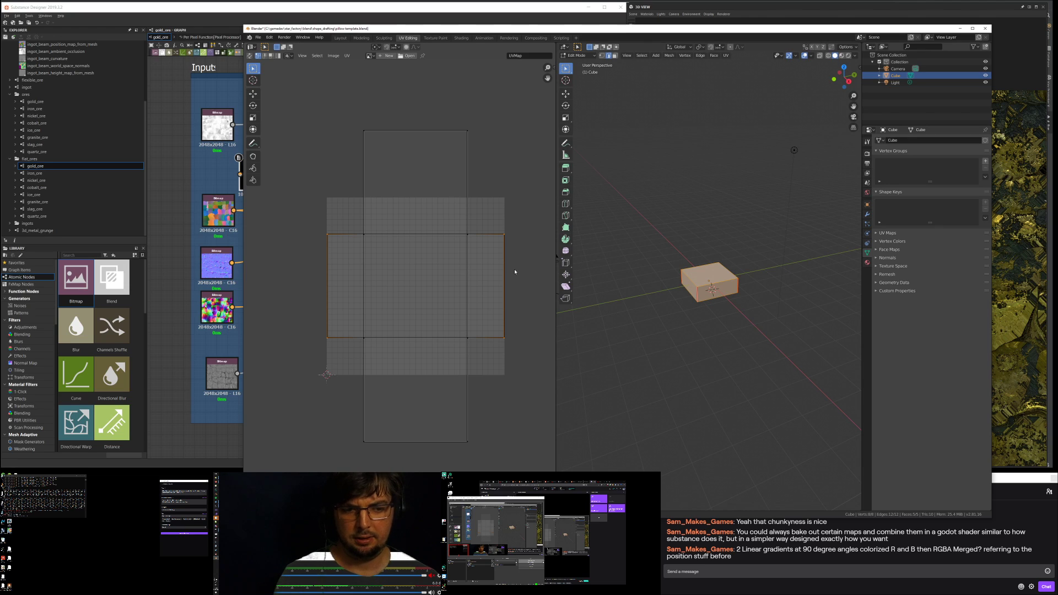
{"action": "left_click_drag", "start_coordinate": [315, 103], "coordinate": [499, 146]}
{"action": "left_click_drag", "start_coordinate": [335, 402], "coordinate": [516, 473], "text": "shift"}
{"action": "key", "text": "s"}
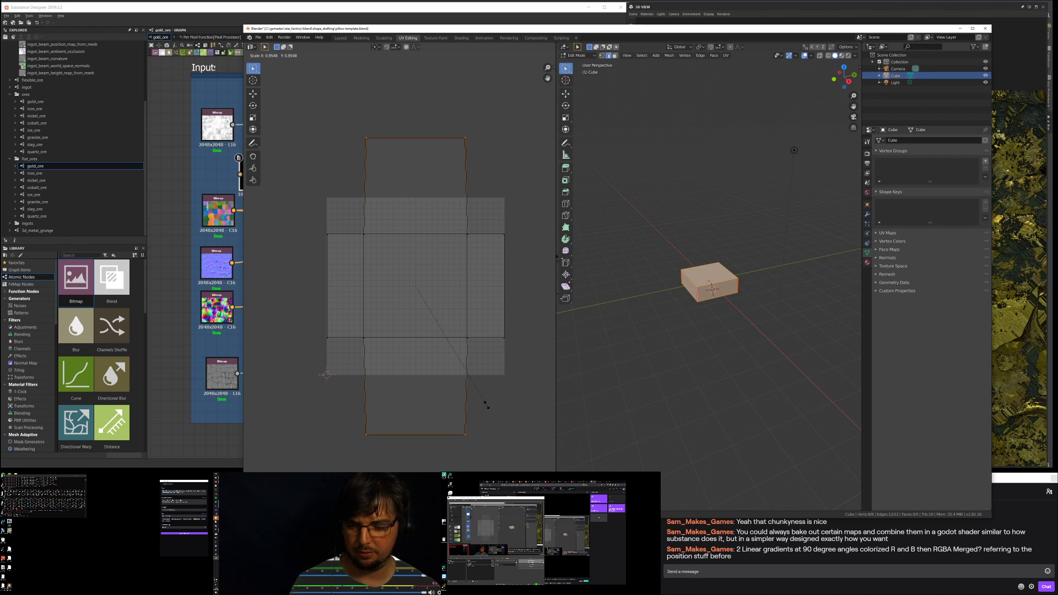
{"action": "key", "text": "y"}
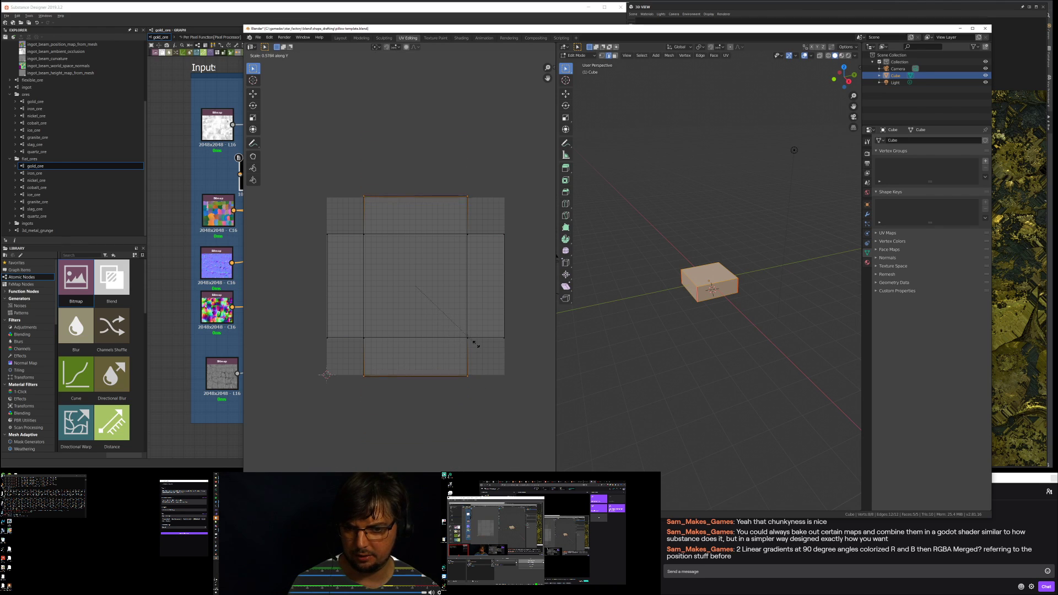
{"action": "left_click", "coordinate": [478, 342]}
Step: Fine-tune the Y scale of the upper and lower flaps' outer edges to match the UV square's borders, and return to Object Mode
{"action": "middle_click_drag", "start_coordinate": [474, 349], "coordinate": [396, 273]}
{"action": "scroll", "coordinate": [392, 290], "scroll_direction": "up", "scroll_amount": 2}
{"action": "middle_click_drag", "start_coordinate": [434, 359], "coordinate": [418, 300]}
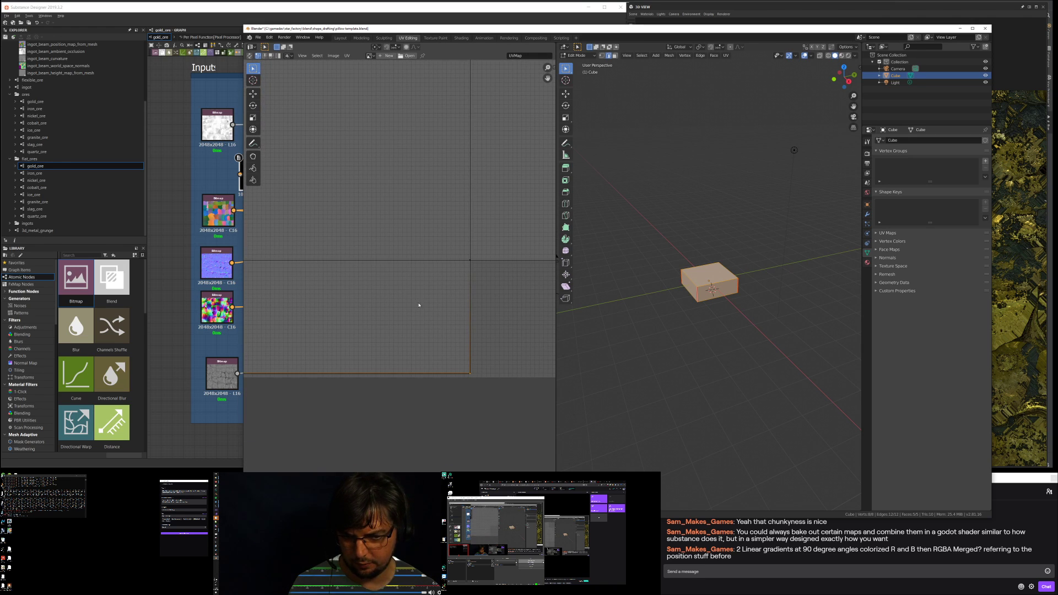
{"action": "scroll", "coordinate": [497, 308], "scroll_direction": "down", "scroll_amount": 4}
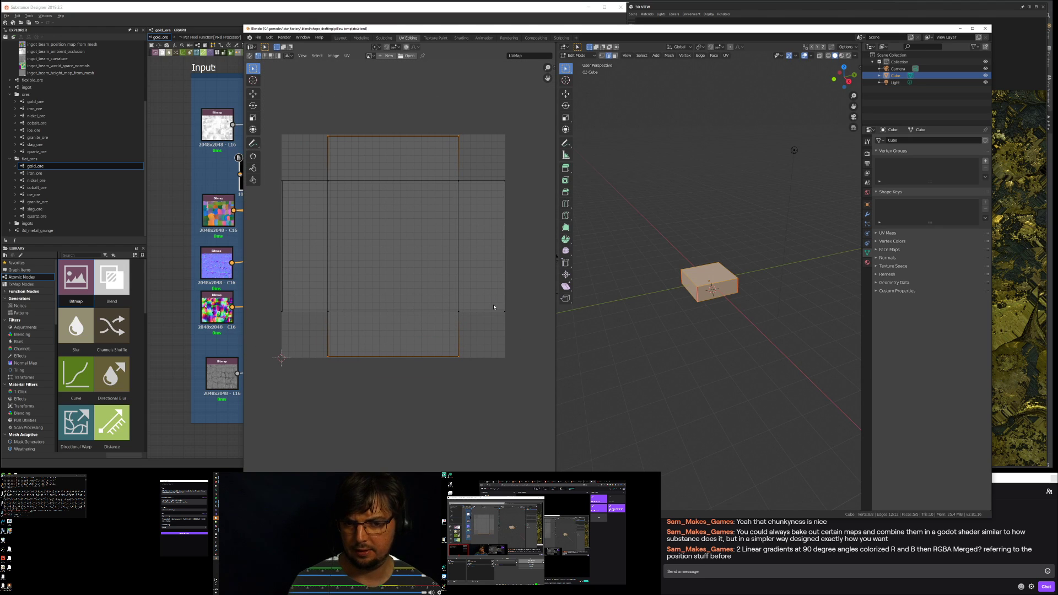
{"action": "scroll", "coordinate": [442, 371], "scroll_direction": "up", "scroll_amount": 8}
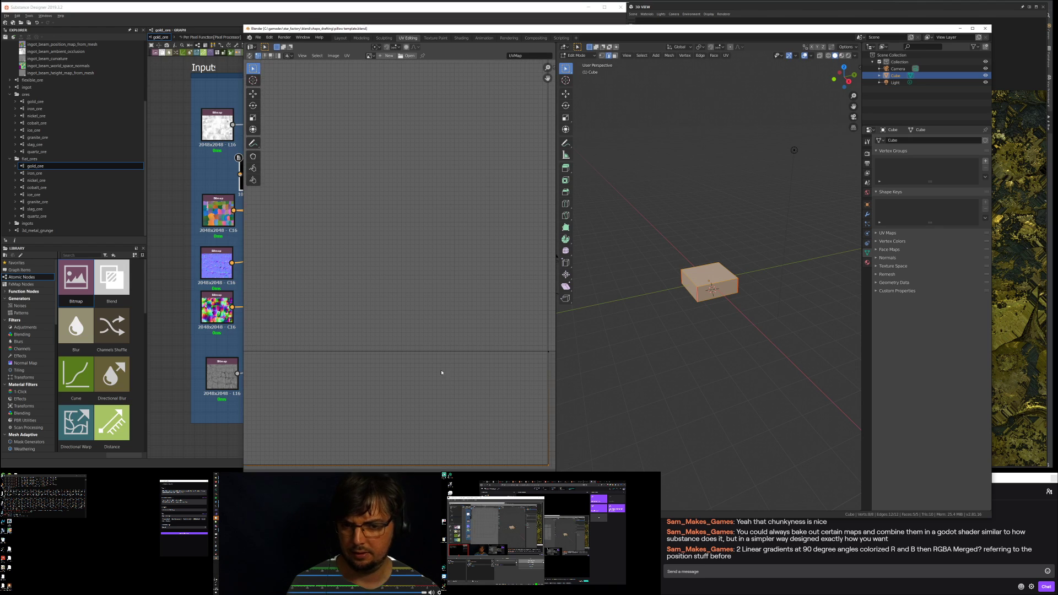
{"action": "middle_click_drag", "start_coordinate": [410, 336], "coordinate": [366, 292]}
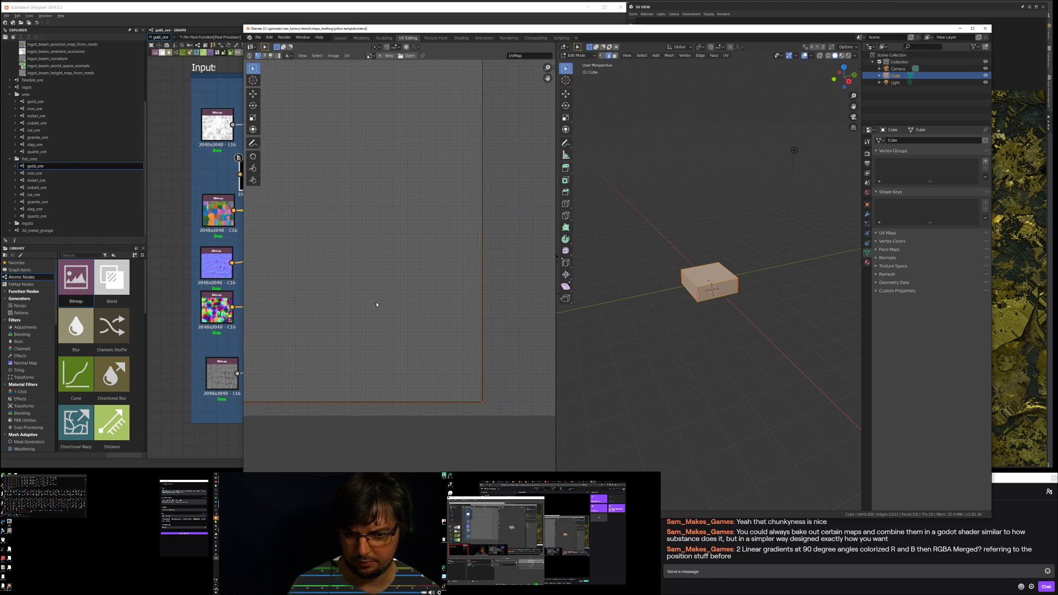
{"action": "key", "text": "s"}
{"action": "key", "text": "y"}
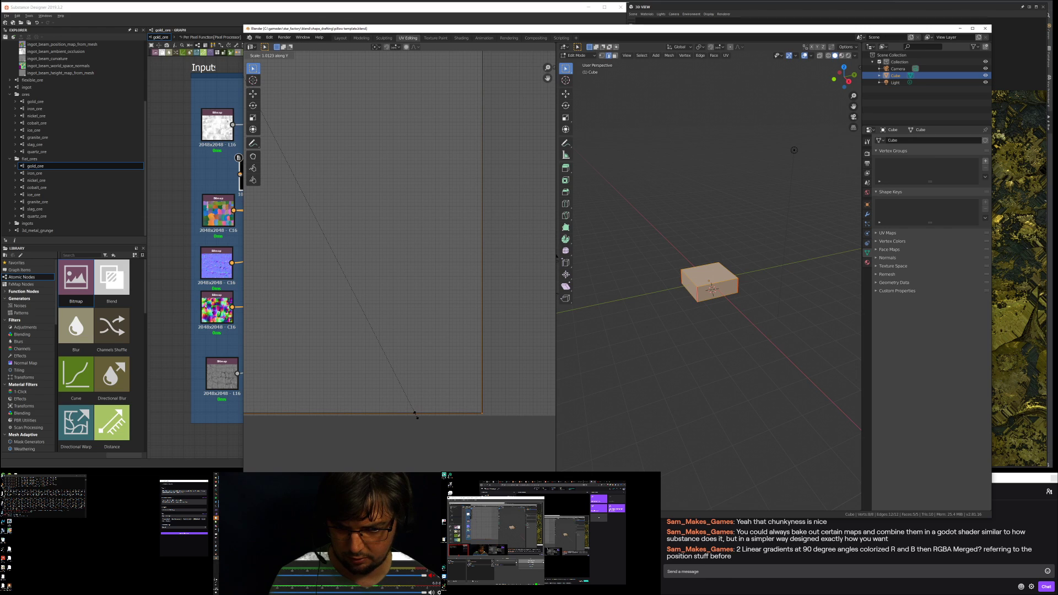
{"action": "left_click", "coordinate": [415, 414]}
{"action": "scroll", "coordinate": [493, 286], "scroll_direction": "down", "scroll_amount": 9}
{"action": "middle_click_drag", "start_coordinate": [444, 236], "coordinate": [486, 288]}
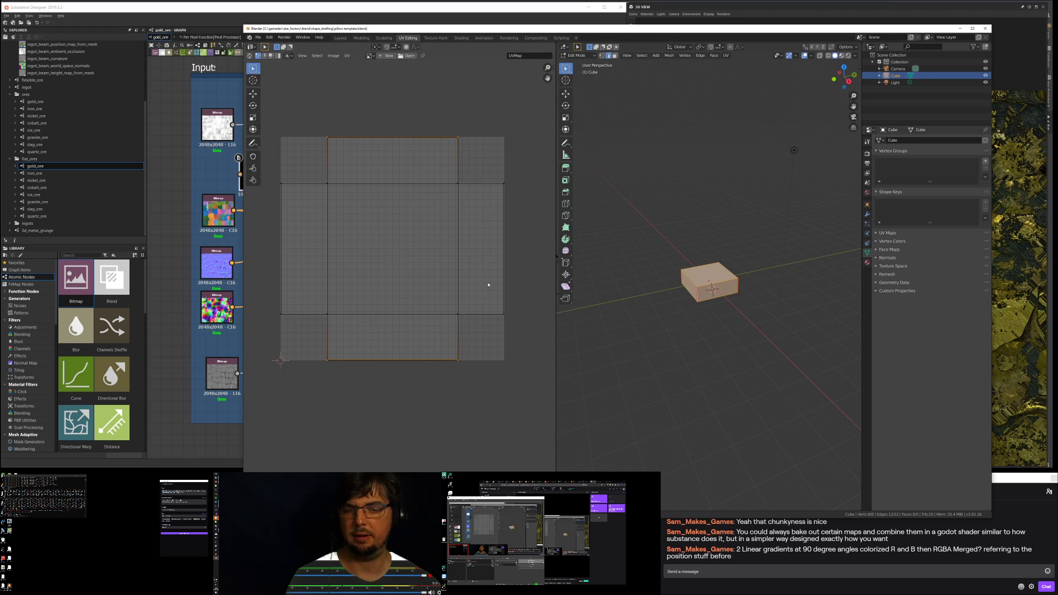
{"action": "key", "text": "Tab"}
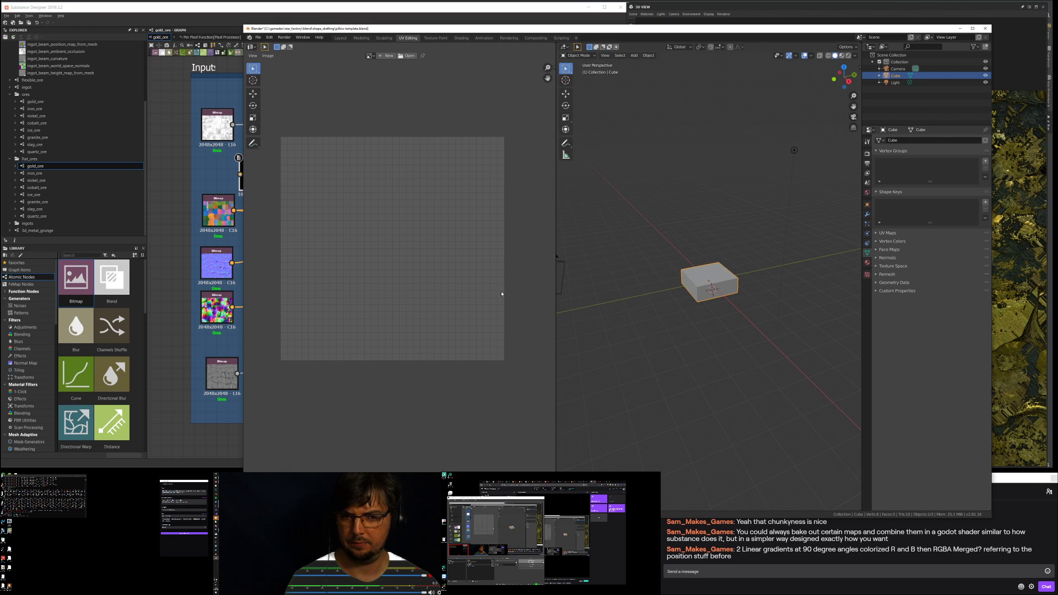
Step: Save the pillow template Blender file
{"action": "key", "text": "ctrl+s"}
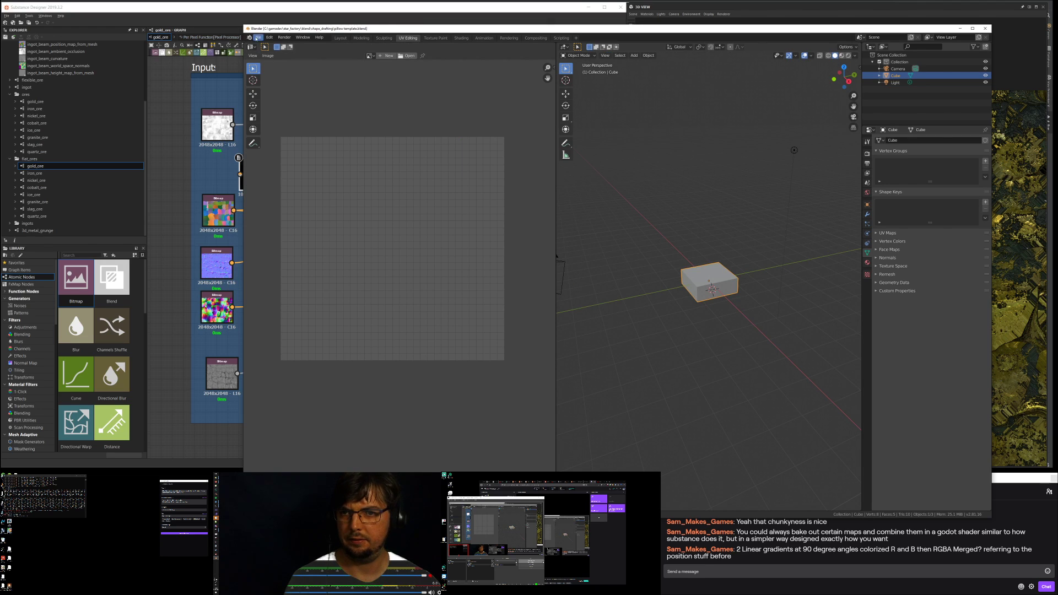
{"action": "left_click", "coordinate": [257, 38]}
{"action": "left_click", "coordinate": [256, 32]}
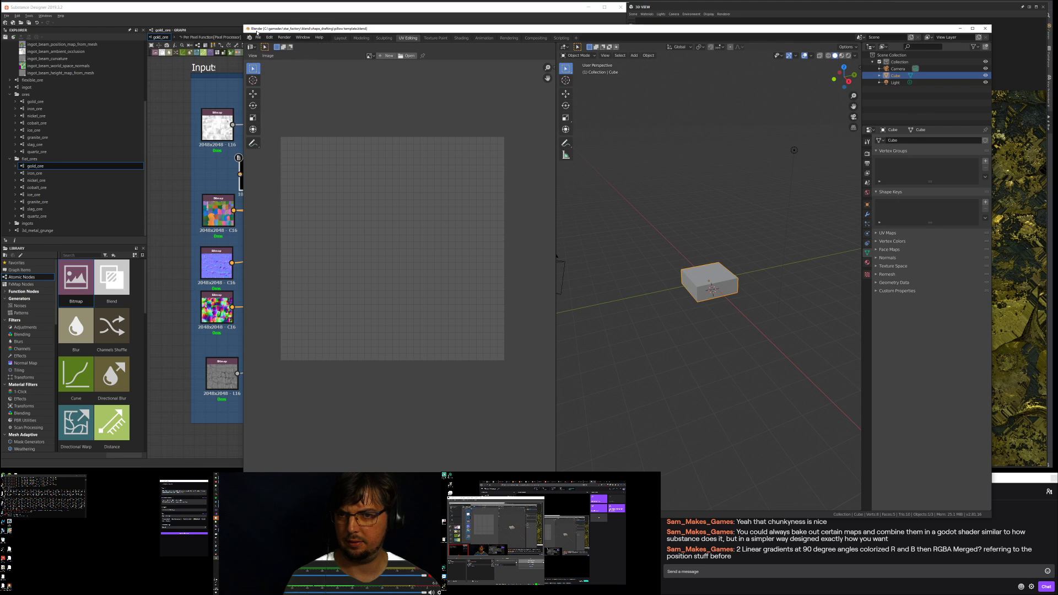
{"action": "left_click", "coordinate": [258, 38]}
{"action": "left_click", "coordinate": [284, 97]}
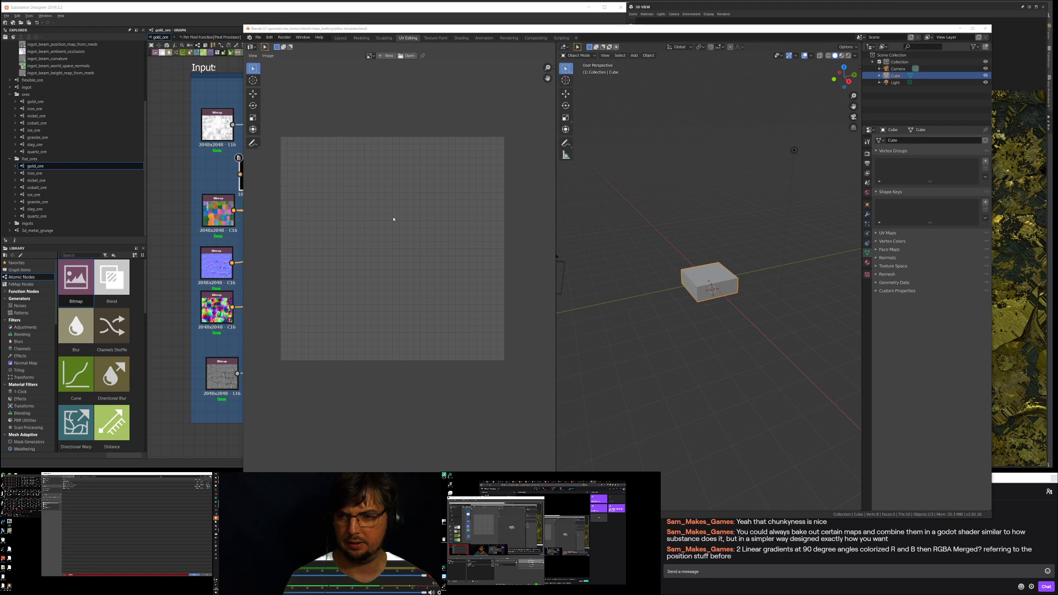
{"action": "left_click_drag", "start_coordinate": [136, 473], "coordinate": [588, 57]}
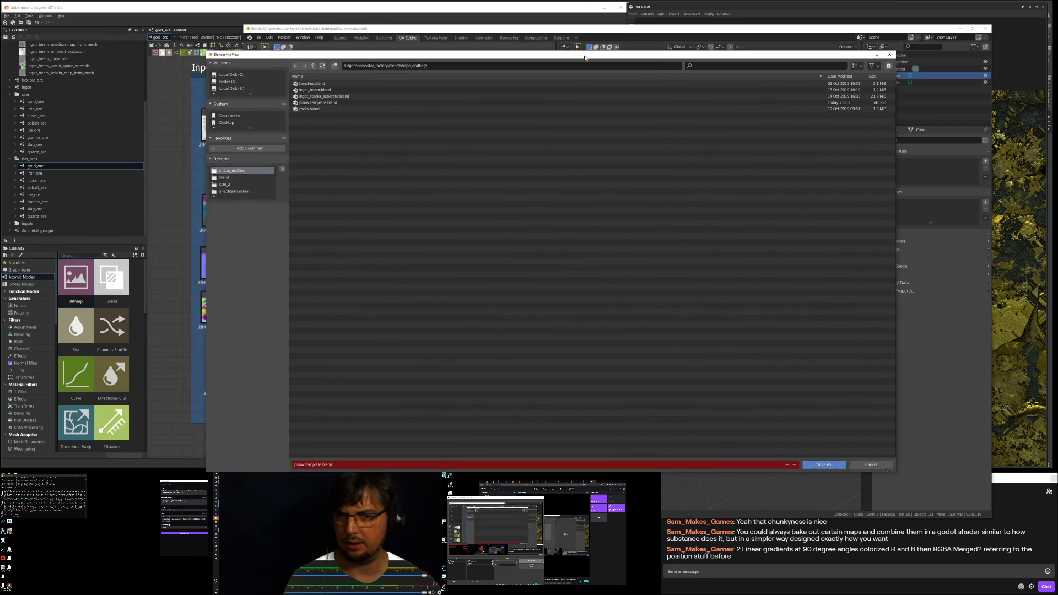
{"action": "key", "text": "Escape"}
Step: Export the scene in FBX format to the shape_drafting folder under the file name pillow template
{"action": "left_click", "coordinate": [258, 37]}
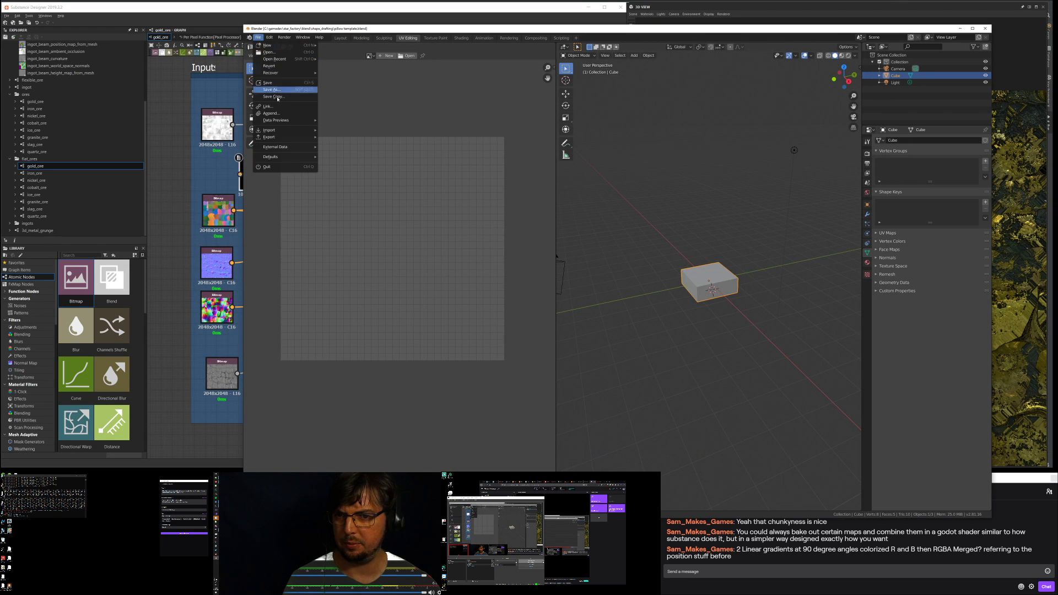
{"action": "mouse_move", "coordinate": [292, 136]}
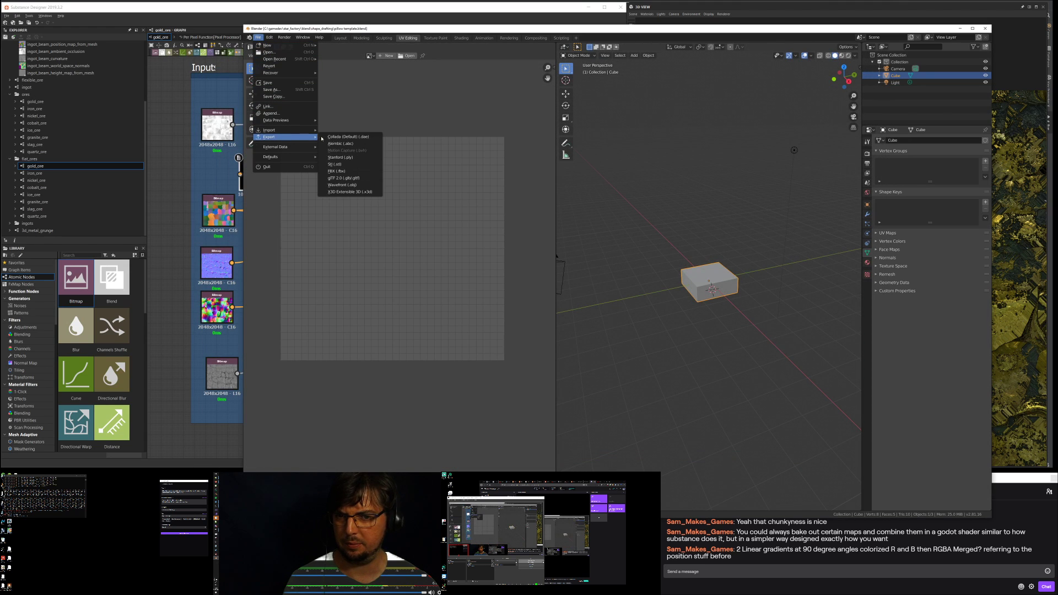
{"action": "left_click", "coordinate": [359, 177]}
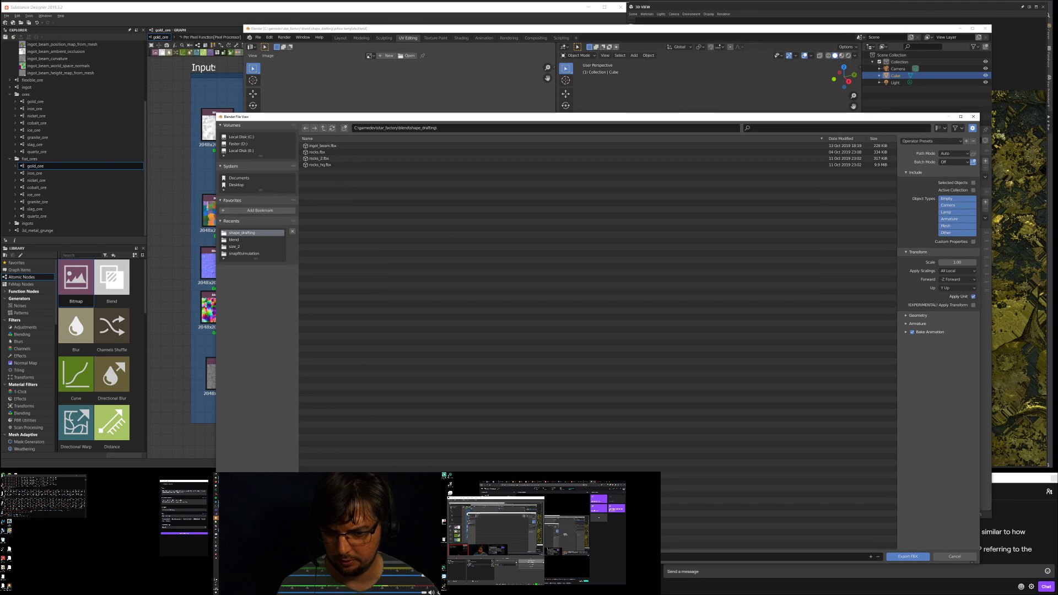
{"action": "left_click", "coordinate": [908, 556]}
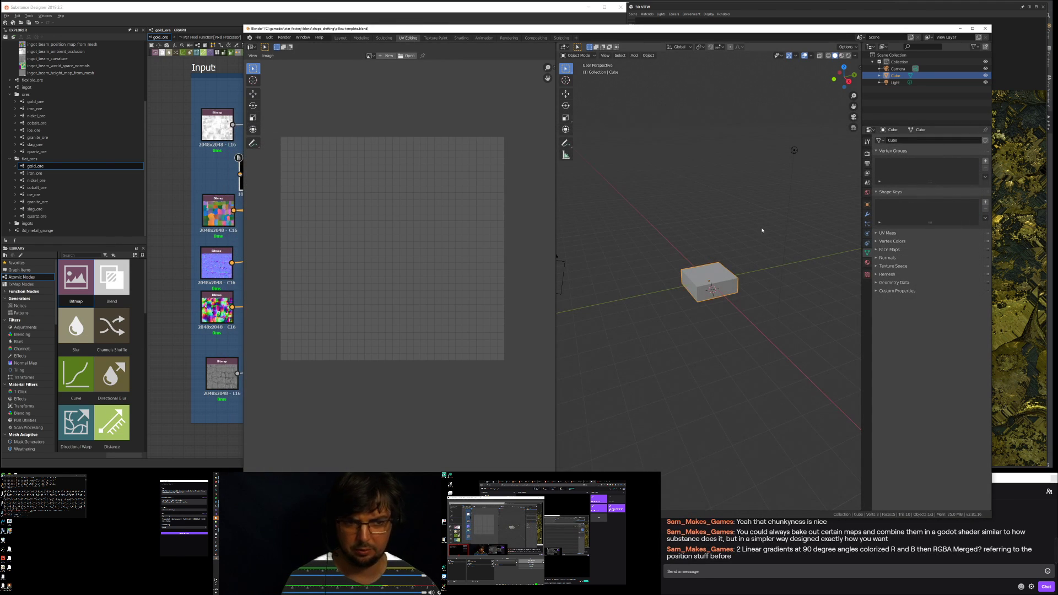
Step: Switch to Substance Designer and load pillow template.fbx from the shape_drafting folder into the 3D view
{"action": "left_click_drag", "start_coordinate": [799, 30], "coordinate": [687, 39]}
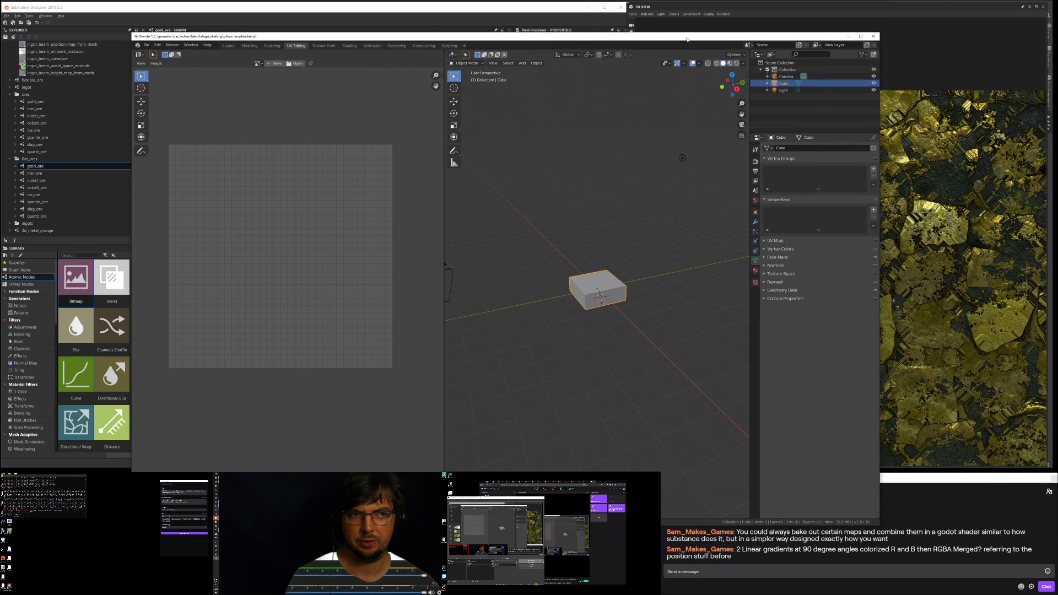
{"action": "left_click", "coordinate": [849, 37]}
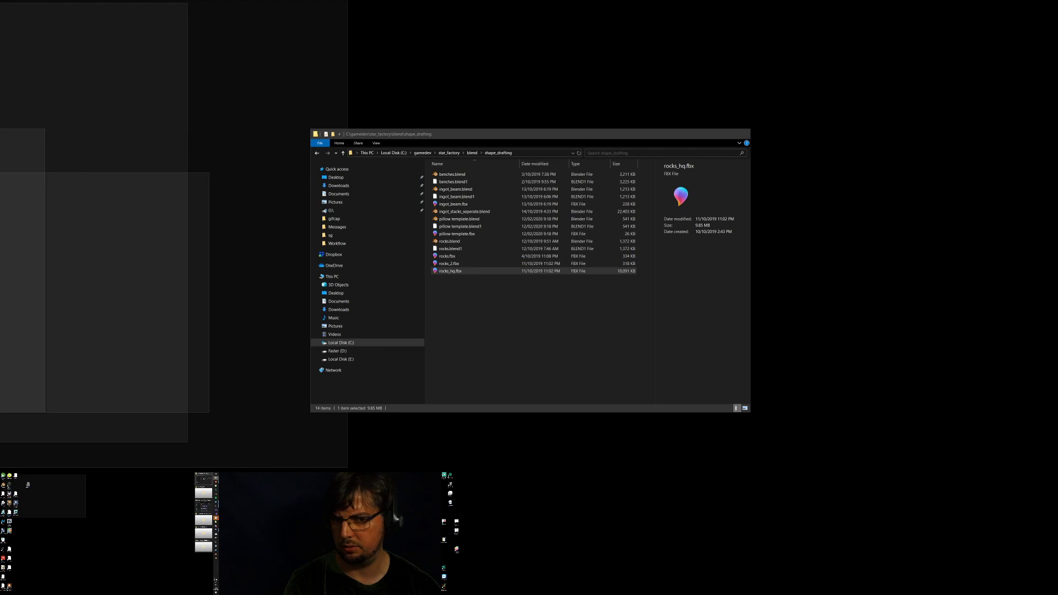
{"action": "left_click", "coordinate": [204, 480]}
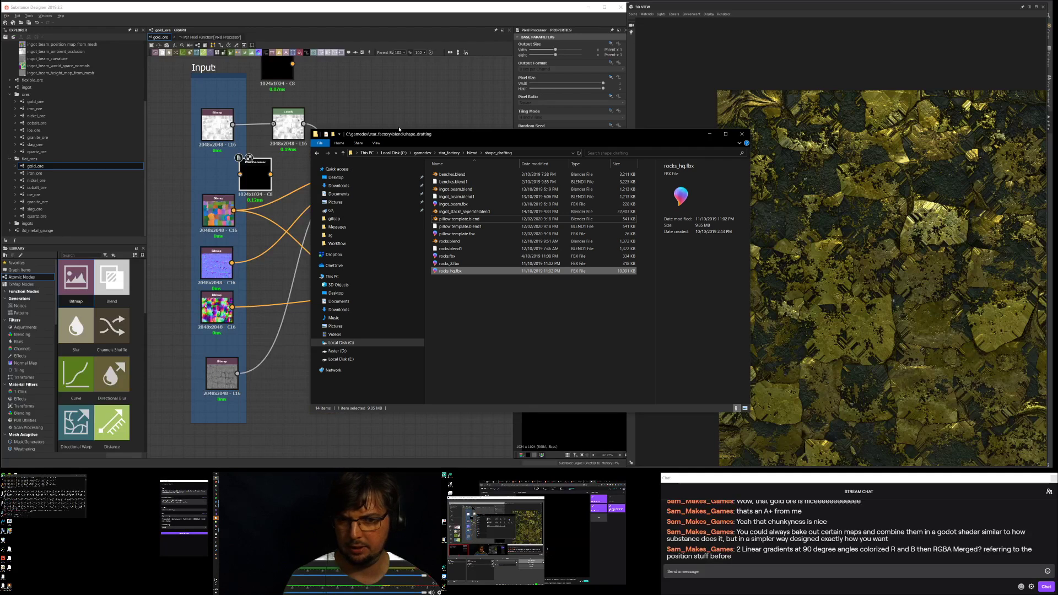
{"action": "left_click", "coordinate": [459, 219]}
{"action": "left_click", "coordinate": [457, 234]}
{"action": "left_click_drag", "start_coordinate": [458, 233], "coordinate": [703, 216]}
{"action": "left_click", "coordinate": [886, 225]}
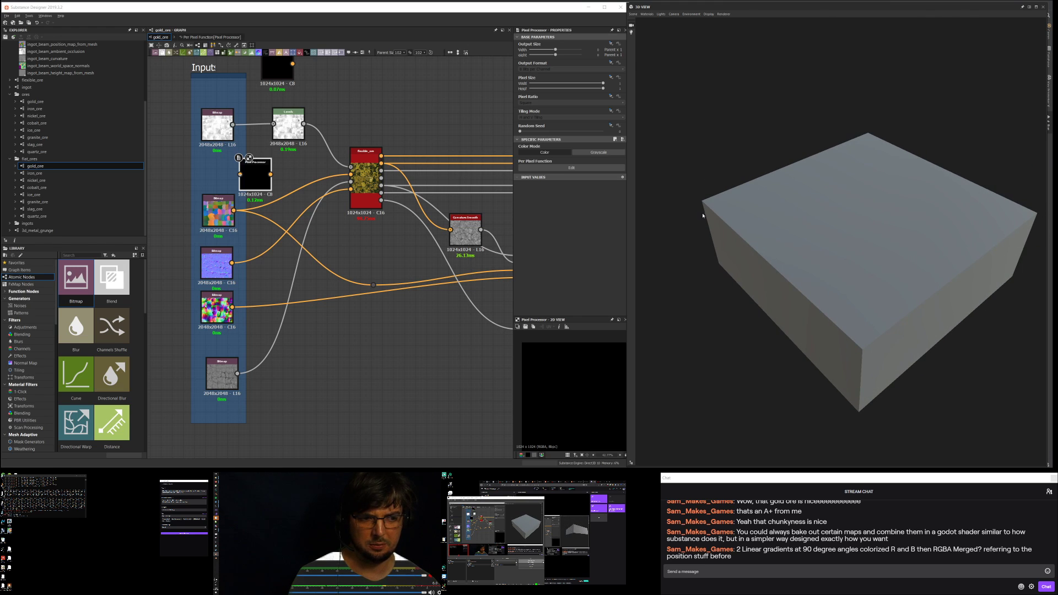
Step: Add pillow template.fbx from the shape_drafting folder to the Resources of the gold ore package
{"action": "scroll", "coordinate": [115, 134], "scroll_direction": "up", "scroll_amount": 4}
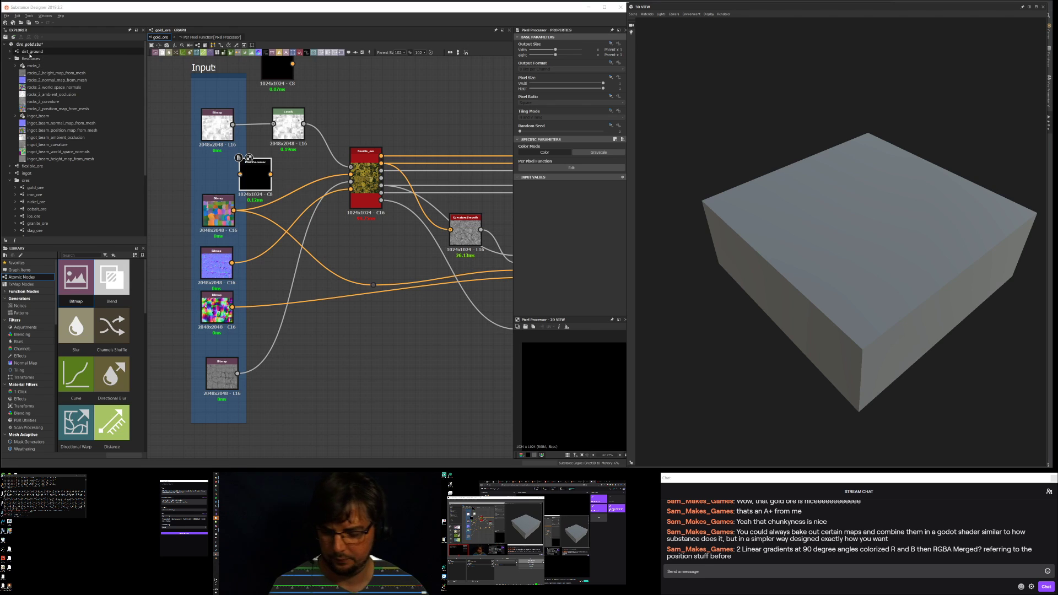
{"action": "key", "text": "alt+Tab"}
{"action": "left_click_drag", "start_coordinate": [457, 234], "coordinate": [45, 51]}
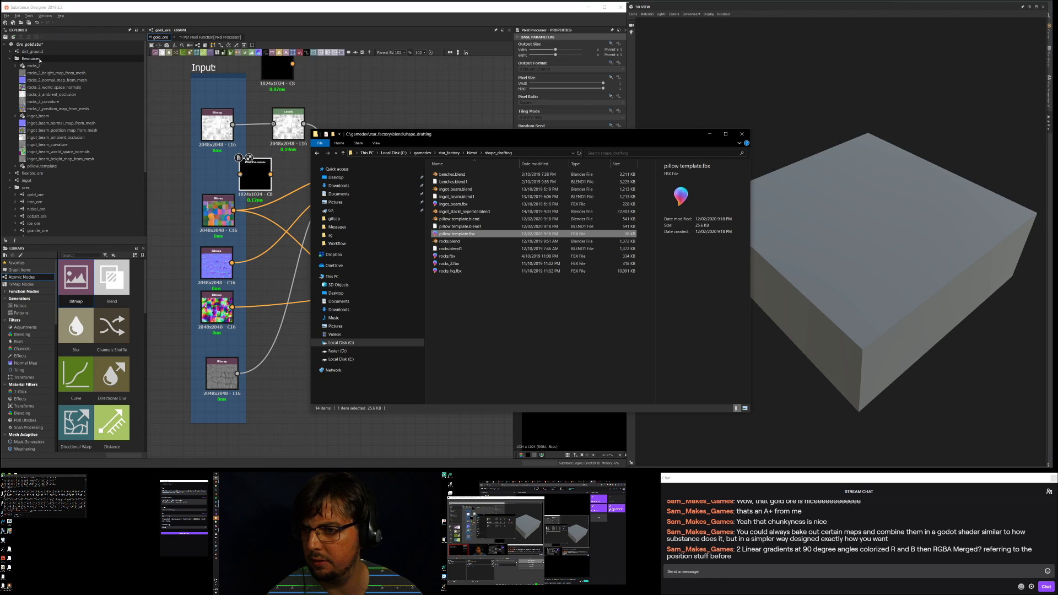
Step: Preview the rocks_2 mesh in the 3D view, and return the view to the pillow_template mesh
{"action": "left_click", "coordinate": [33, 66]}
{"action": "double_click", "coordinate": [34, 66]}
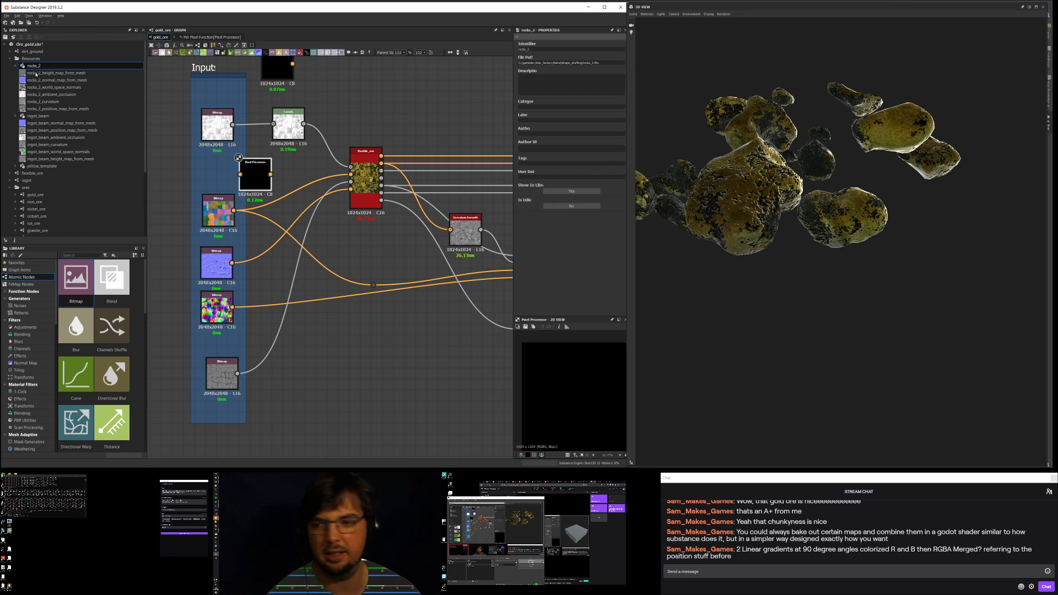
{"action": "double_click", "coordinate": [42, 166]}
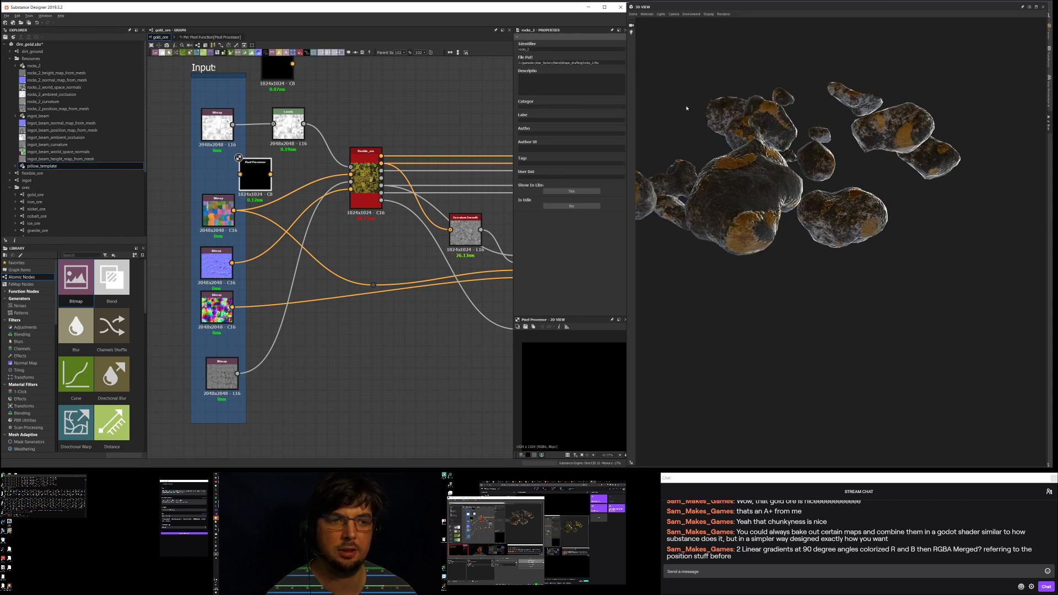
Step: Open the model information baking setup for pillow_template and load the bake preset JSON from the substance folder
{"action": "left_click", "coordinate": [15, 165]}
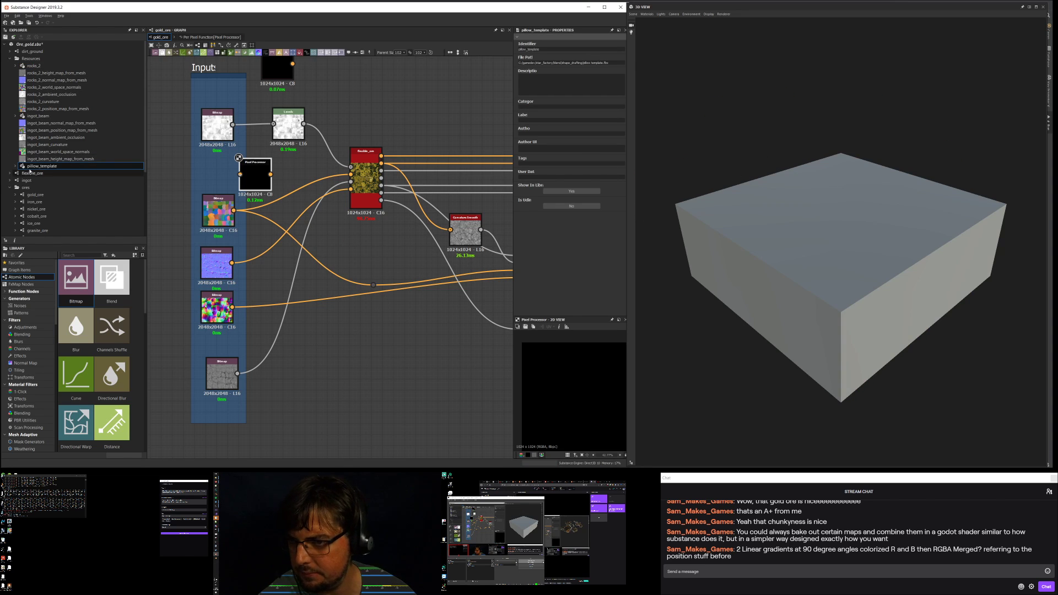
{"action": "right_click", "coordinate": [43, 172]}
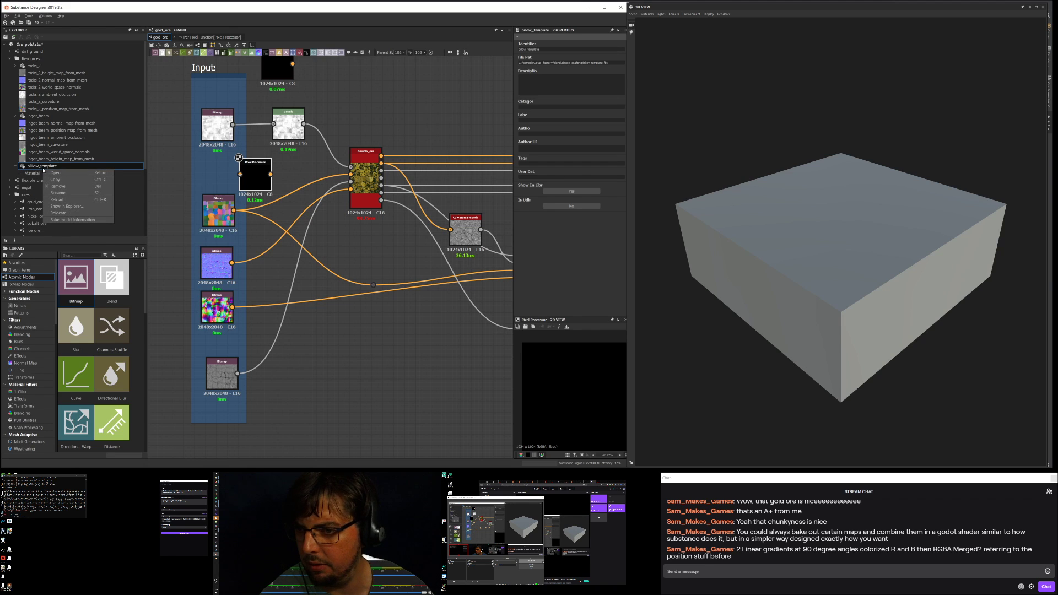
{"action": "left_click", "coordinate": [72, 219]}
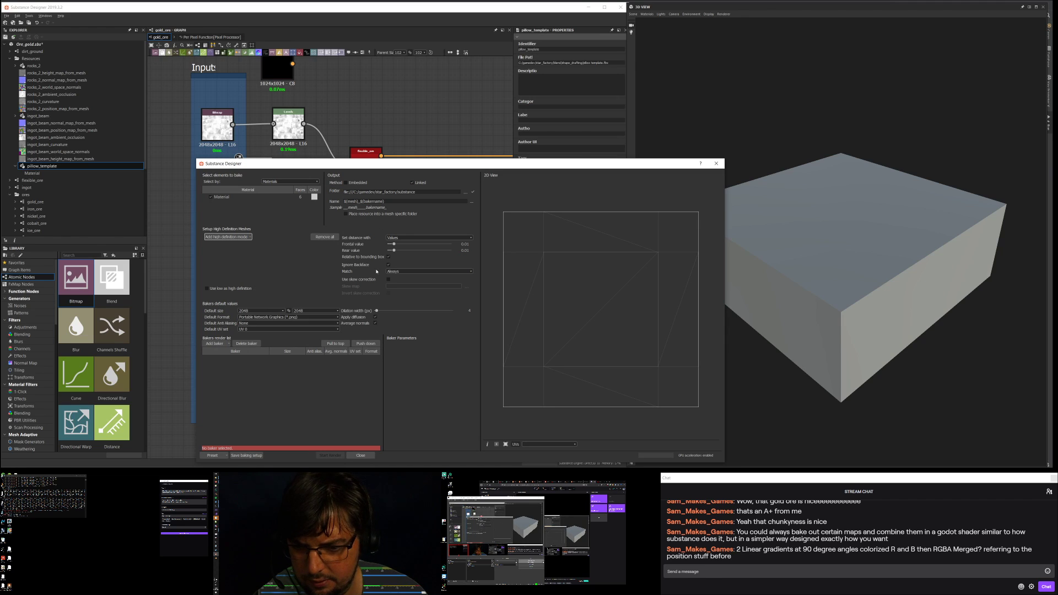
{"action": "left_click", "coordinate": [212, 456]}
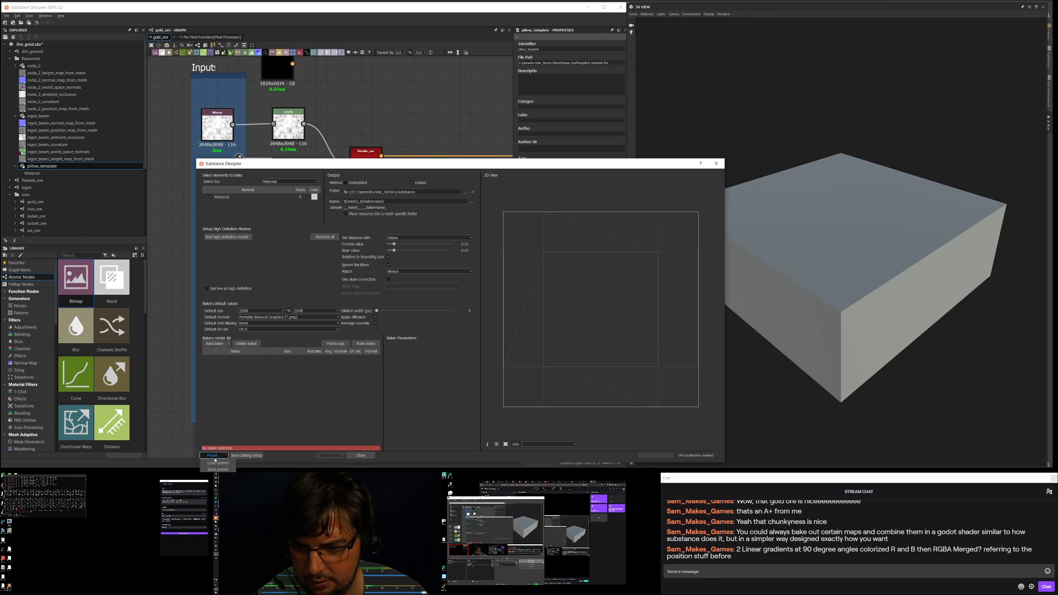
{"action": "left_click", "coordinate": [216, 462]}
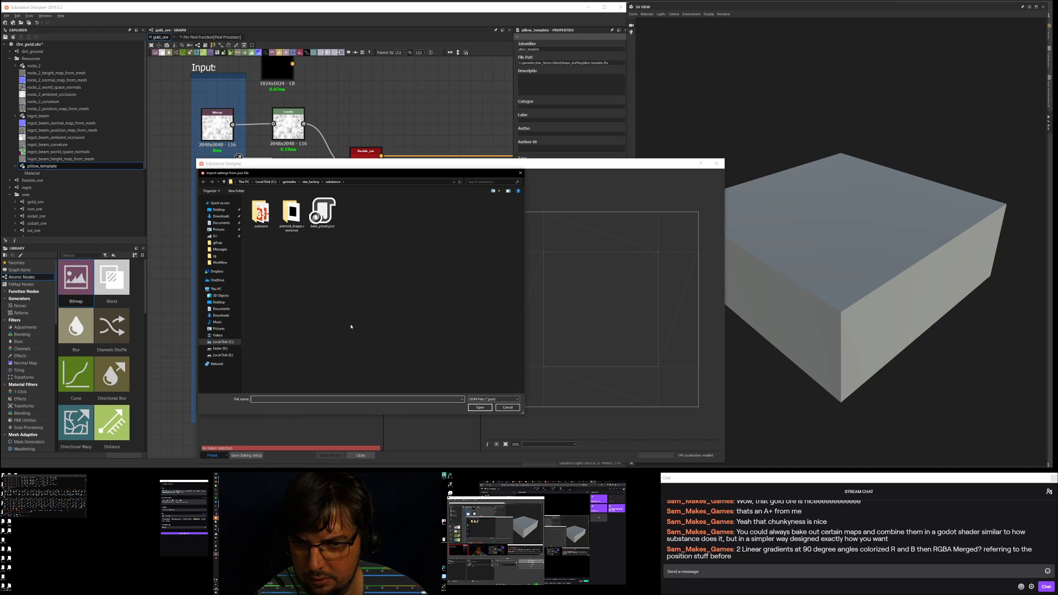
{"action": "double_click", "coordinate": [291, 210]}
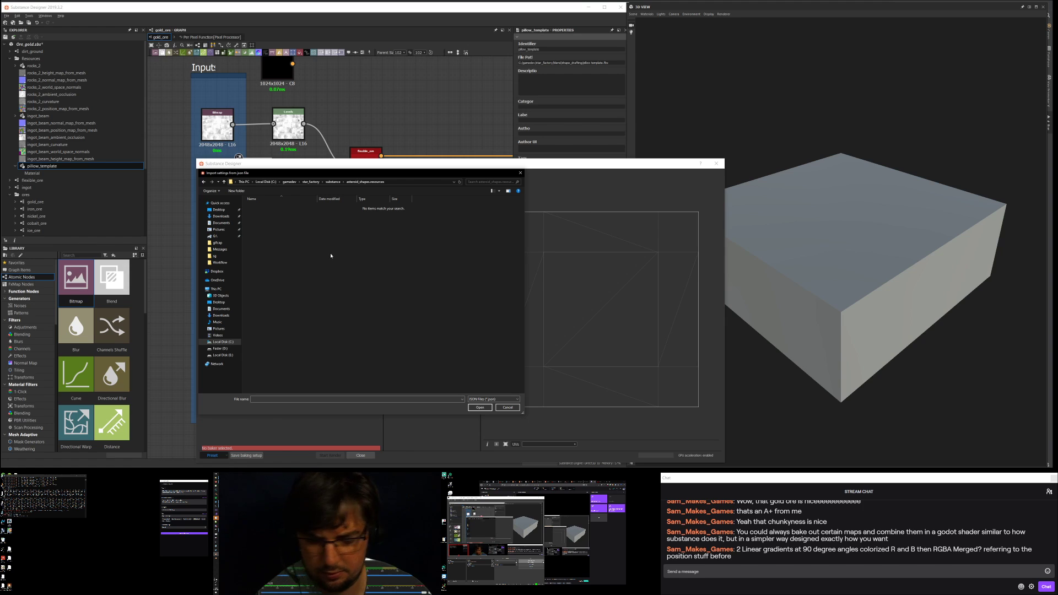
{"action": "double_click", "coordinate": [323, 214]}
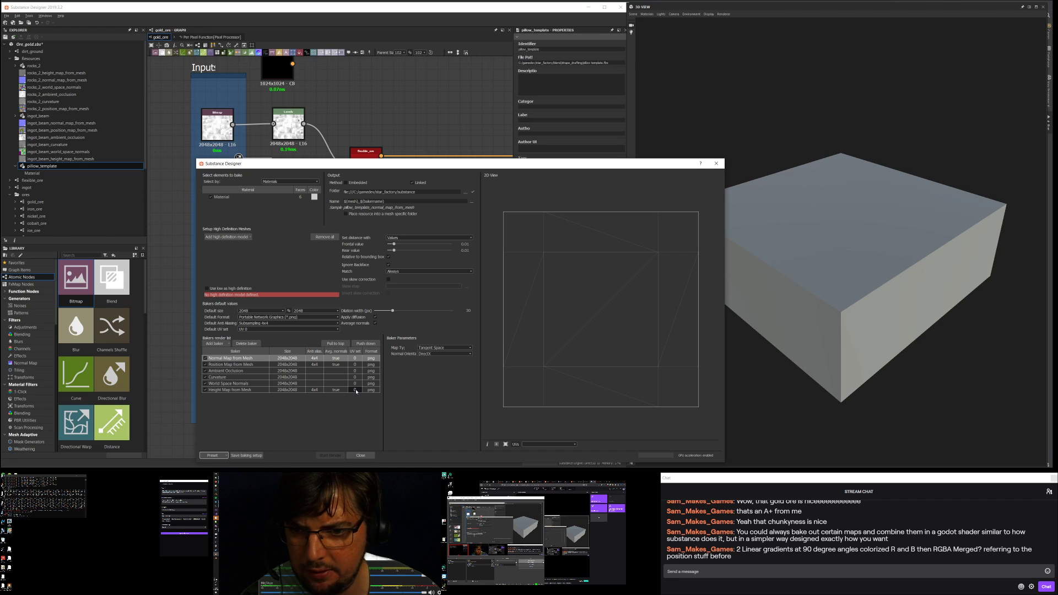
Step: Use the low-poly mesh as the high definition mesh, bake all listed maps, and close the baking setup
{"action": "left_click", "coordinate": [223, 288]}
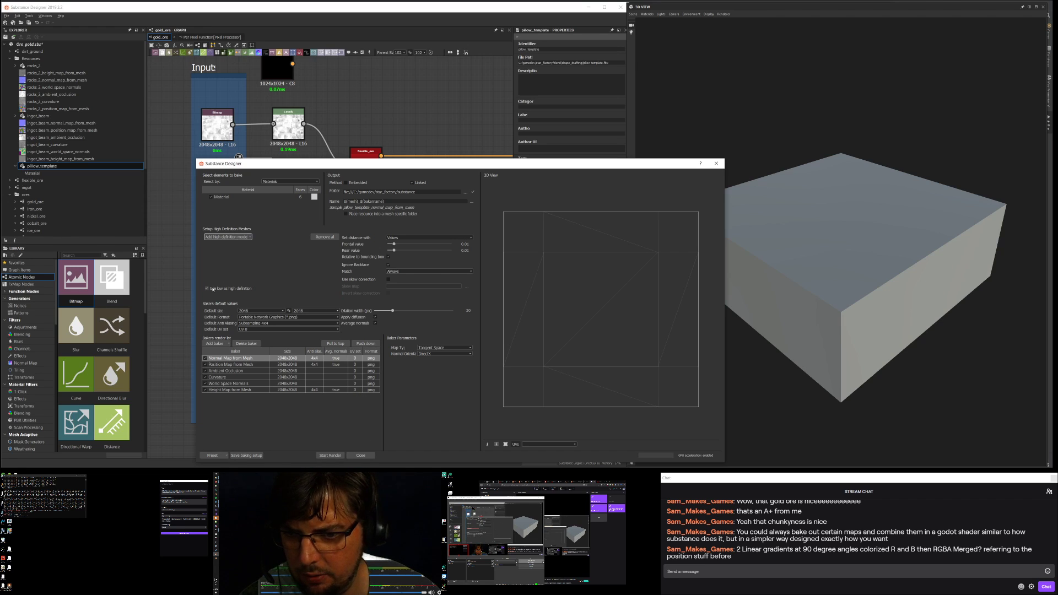
{"action": "left_click", "coordinate": [331, 456]}
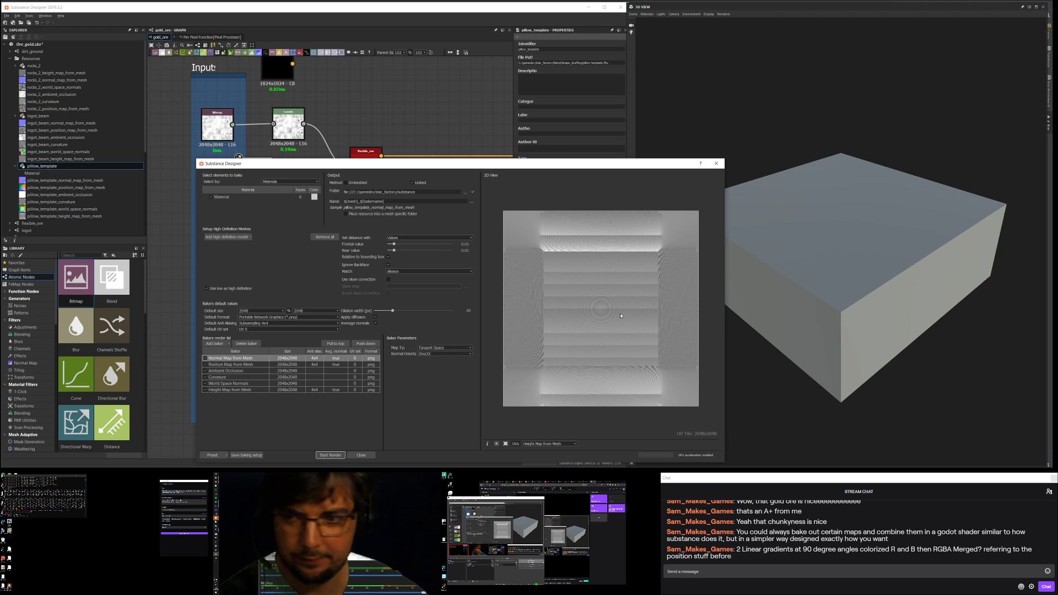
{"action": "left_click", "coordinate": [716, 163]}
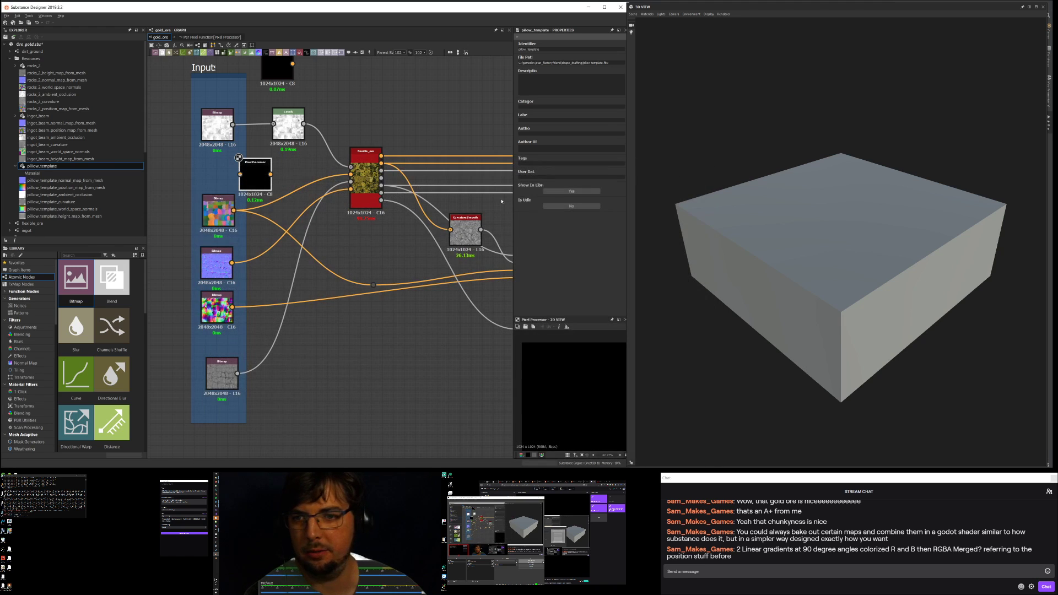
Step: Add pillow_template's baked normal, position, world space normals and height maps to the graph, each beside its counterpart in the Input frame
{"action": "scroll", "coordinate": [265, 202], "scroll_direction": "down", "scroll_amount": 1}
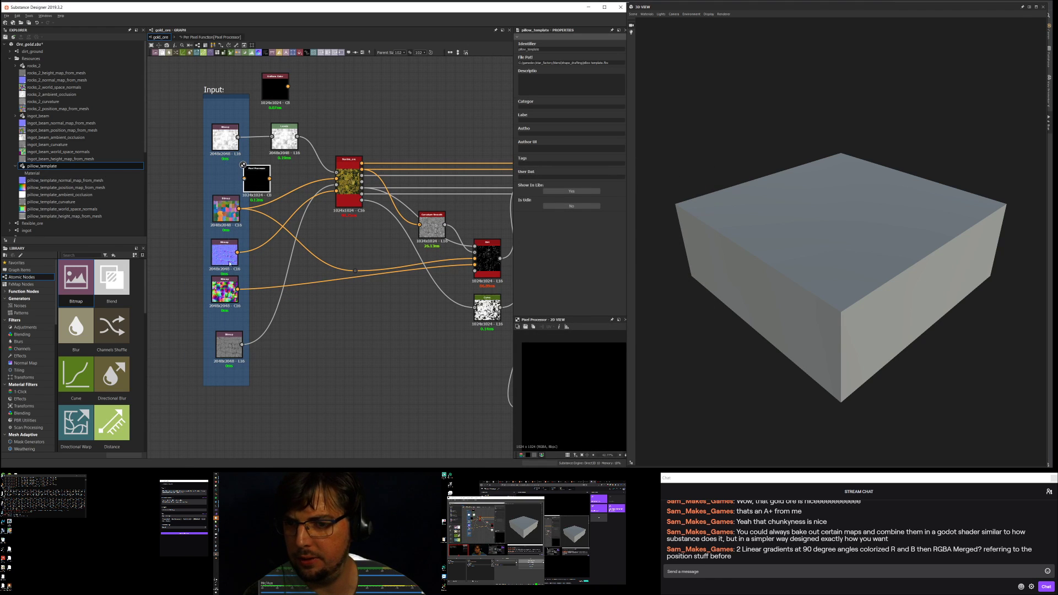
{"action": "left_click_drag", "start_coordinate": [185, 113], "coordinate": [197, 267]}
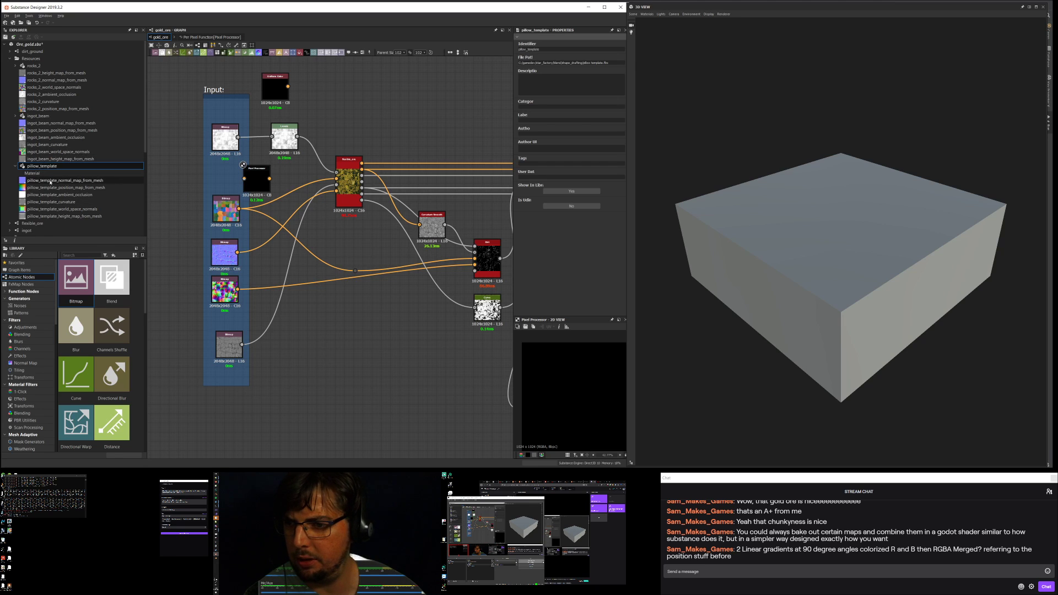
{"action": "left_click_drag", "start_coordinate": [50, 181], "coordinate": [184, 254]}
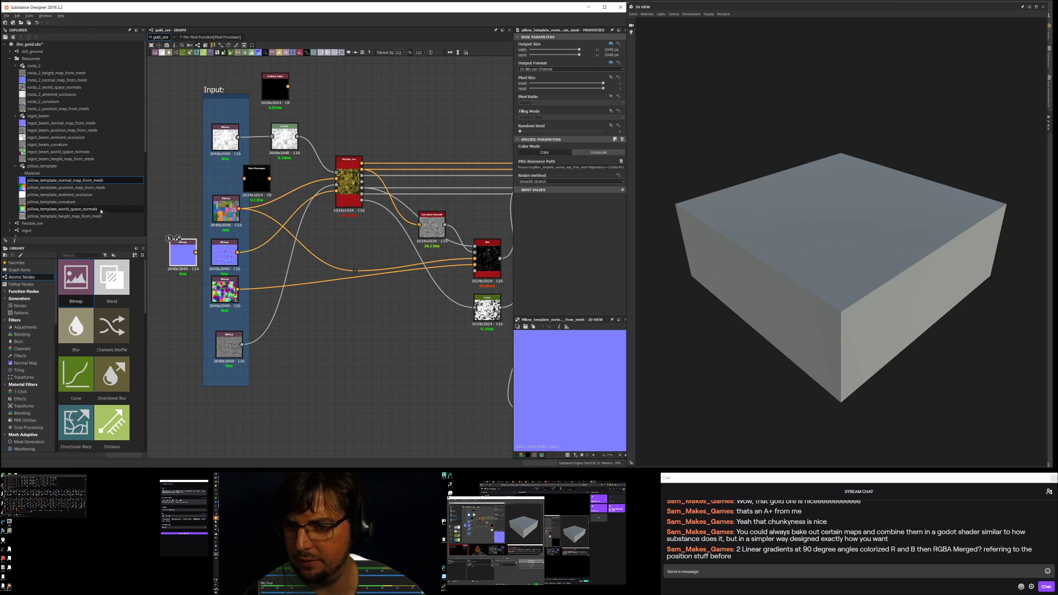
{"action": "left_click_drag", "start_coordinate": [55, 188], "coordinate": [180, 204]}
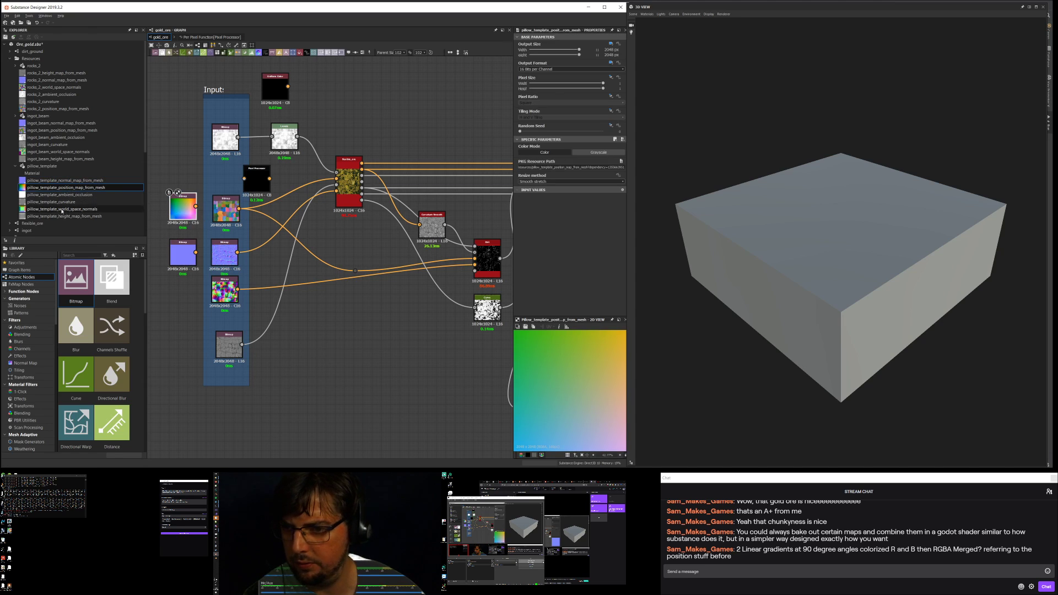
{"action": "left_click_drag", "start_coordinate": [62, 210], "coordinate": [184, 285]}
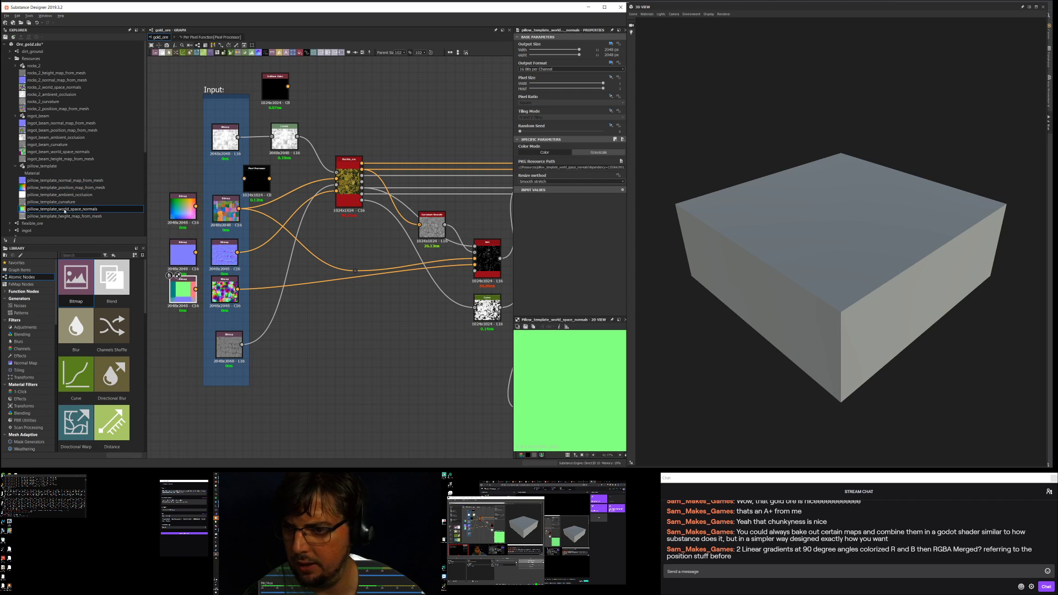
{"action": "left_click_drag", "start_coordinate": [83, 216], "coordinate": [181, 345]}
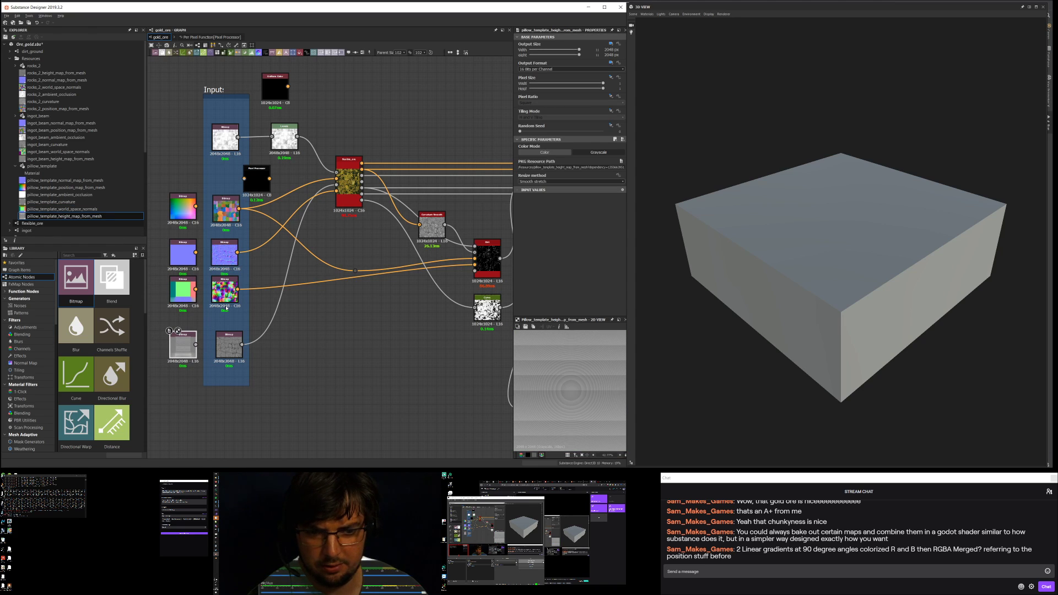
Step: Transfer the outgoing connections of the old height and position bitmaps to the matching pillow_template bitmaps
{"action": "left_click_drag", "start_coordinate": [241, 344], "coordinate": [195, 344], "text": "shift"}
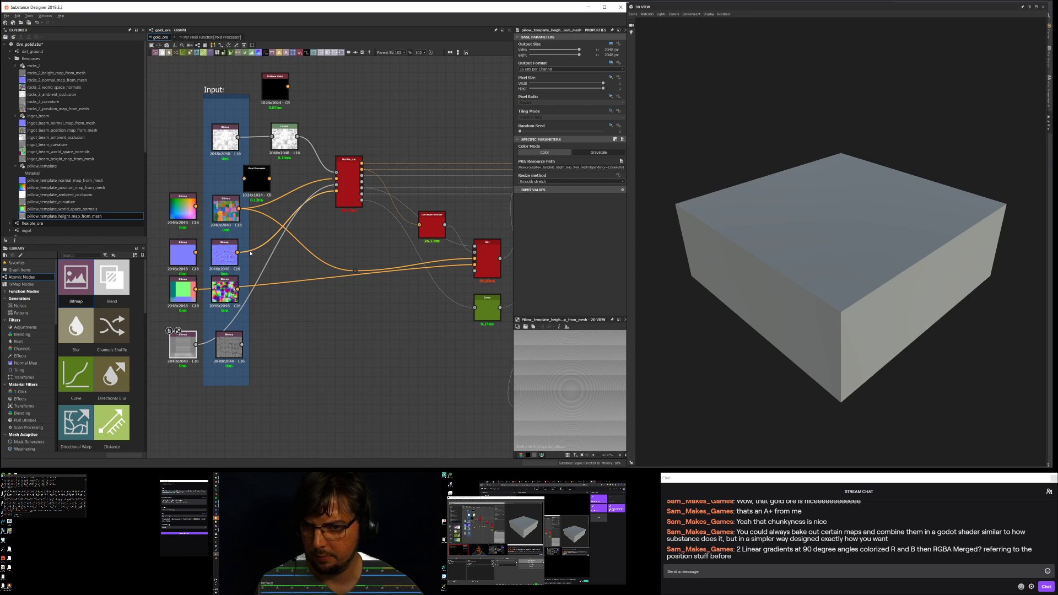
{"action": "left_click_drag", "start_coordinate": [240, 210], "coordinate": [196, 206], "text": "shift"}
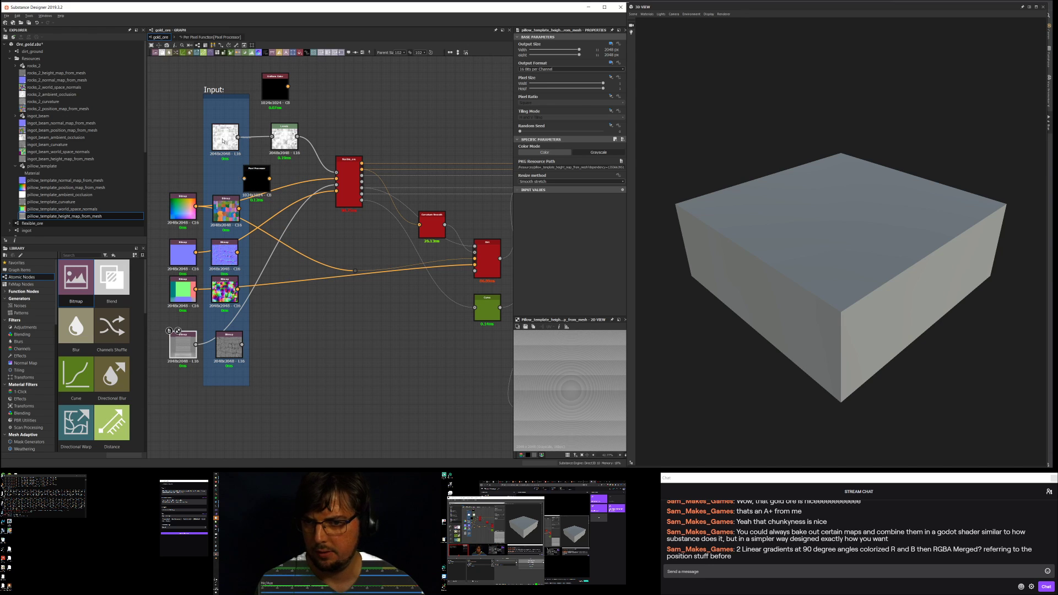
{"action": "scroll", "coordinate": [220, 128], "scroll_direction": "up", "scroll_amount": 1}
{"action": "scroll", "coordinate": [220, 127], "scroll_direction": "up", "scroll_amount": 3}
{"action": "scroll", "coordinate": [260, 168], "scroll_direction": "down", "scroll_amount": 4}
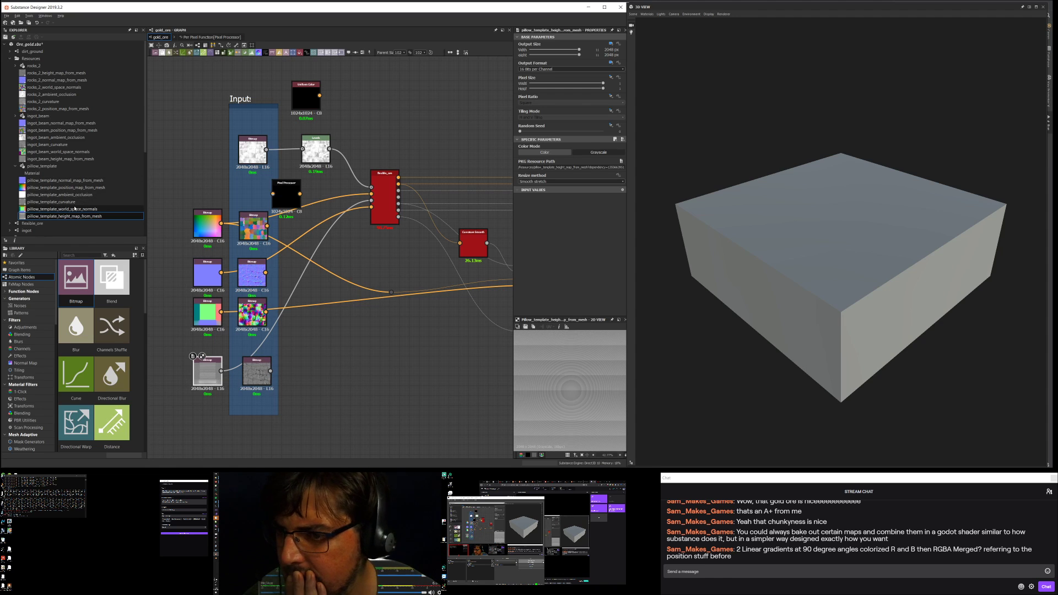
Step: Add pillow_template's ambient occlusion map beside the old one and feed it into the Levels node instead
{"action": "left_click_drag", "start_coordinate": [55, 194], "coordinate": [197, 155]}
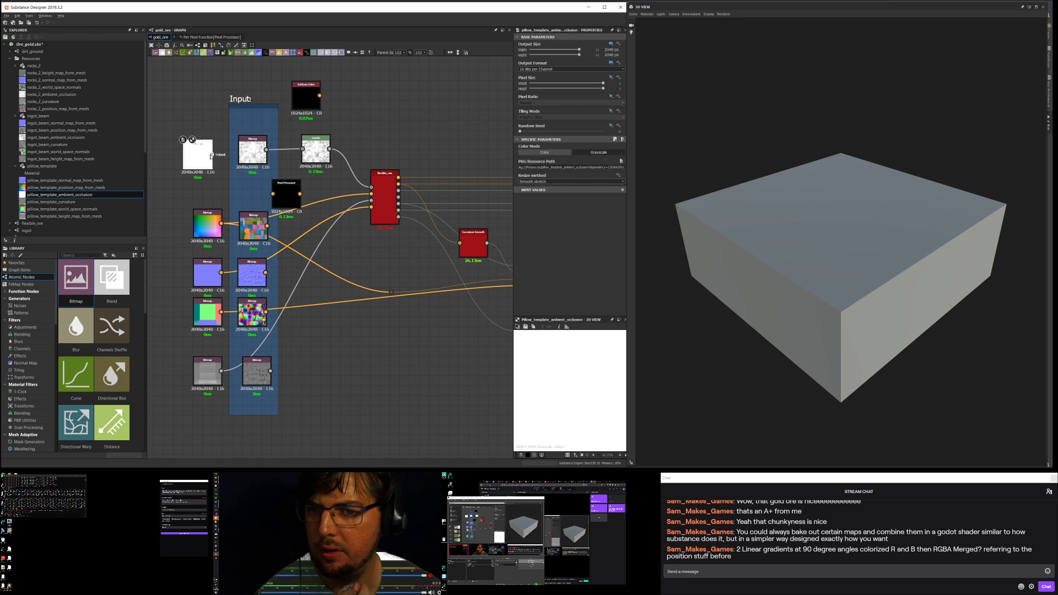
{"action": "left_click_drag", "start_coordinate": [318, 153], "coordinate": [309, 149]}
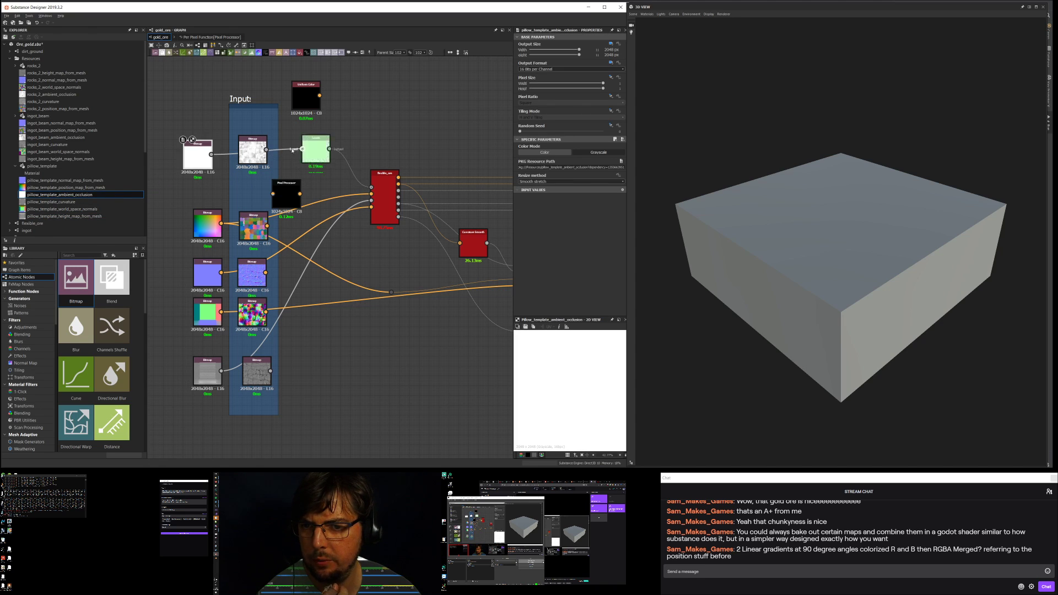
{"action": "left_click", "coordinate": [253, 146]}
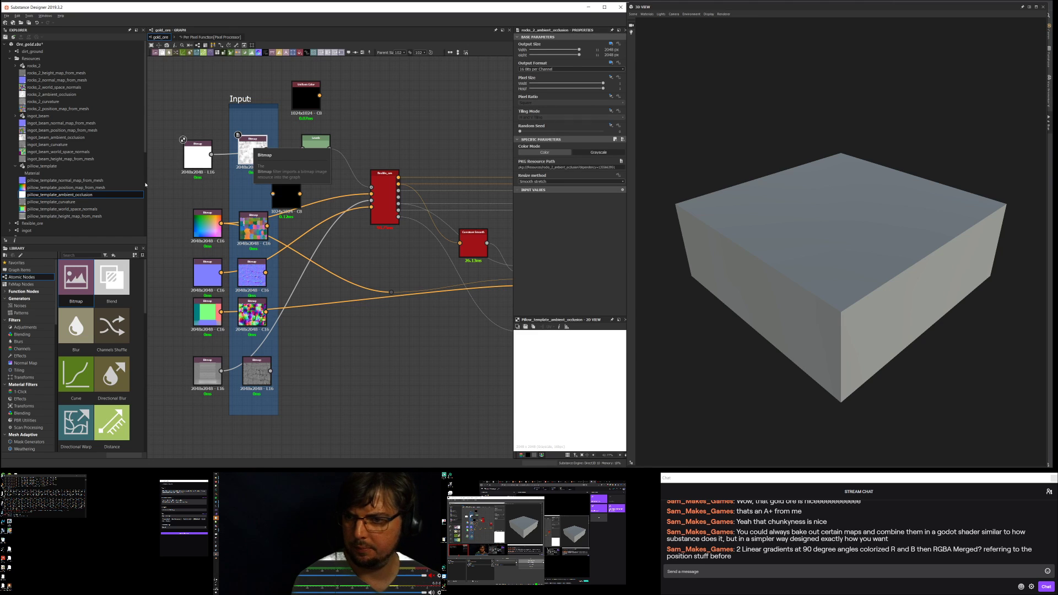
Step: Show the outputs of gold_ore from the second ore folder on the block in the 3D view
{"action": "scroll", "coordinate": [78, 172], "scroll_direction": "down", "scroll_amount": 7}
{"action": "left_click", "coordinate": [31, 166]}
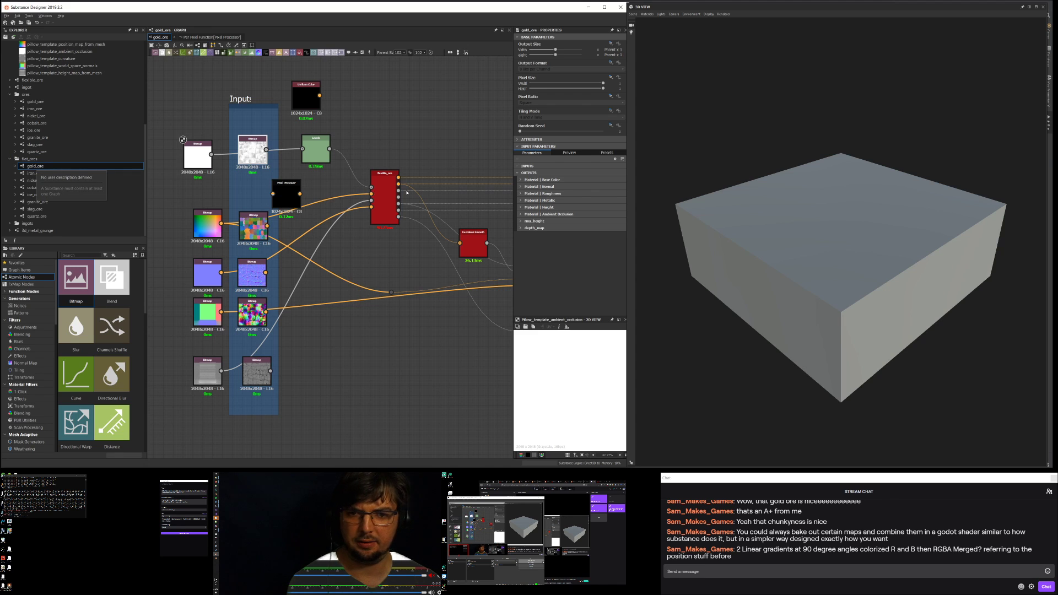
{"action": "middle_click_drag", "start_coordinate": [373, 191], "coordinate": [228, 182]}
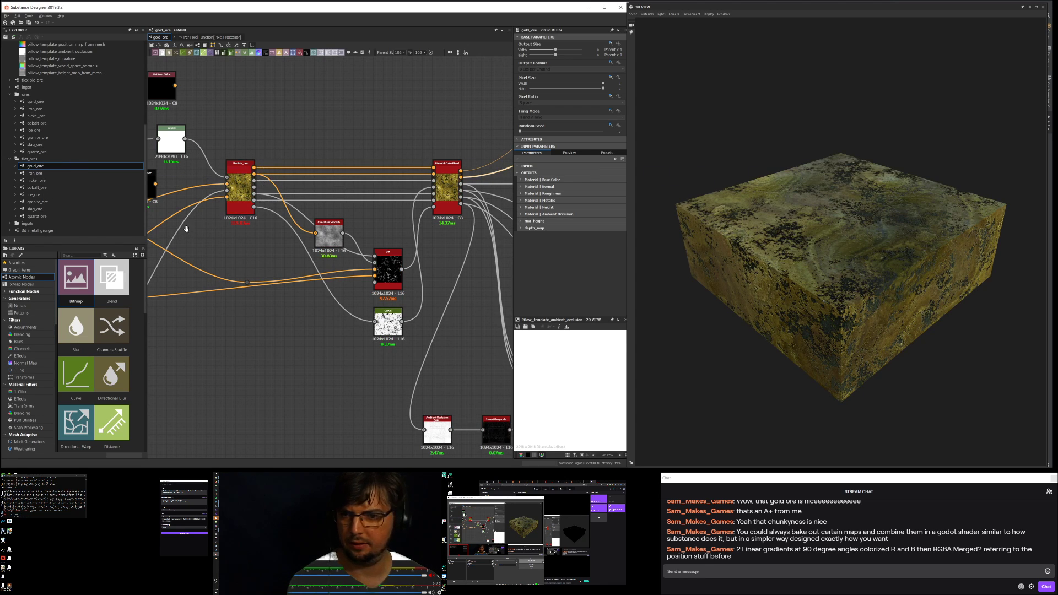
{"action": "middle_click_drag", "start_coordinate": [184, 231], "coordinate": [353, 229]}
Step: Delete the old rocks_2 bitmaps from the Input frame and move the five pillow_template bitmaps into their places
{"action": "scroll", "coordinate": [238, 233], "scroll_direction": "up", "scroll_amount": 1}
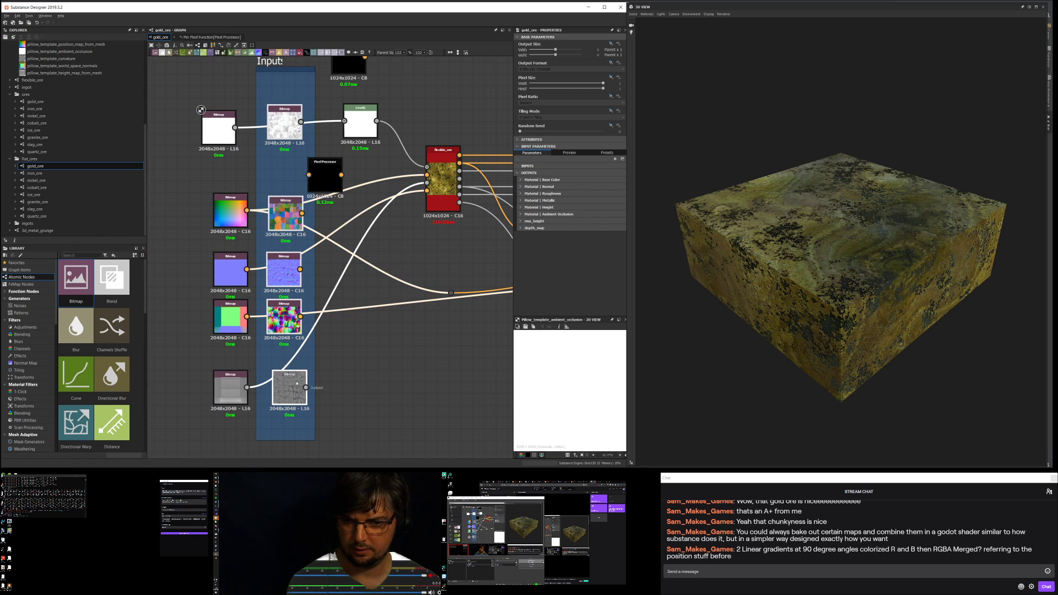
{"action": "left_click", "coordinate": [286, 402]}
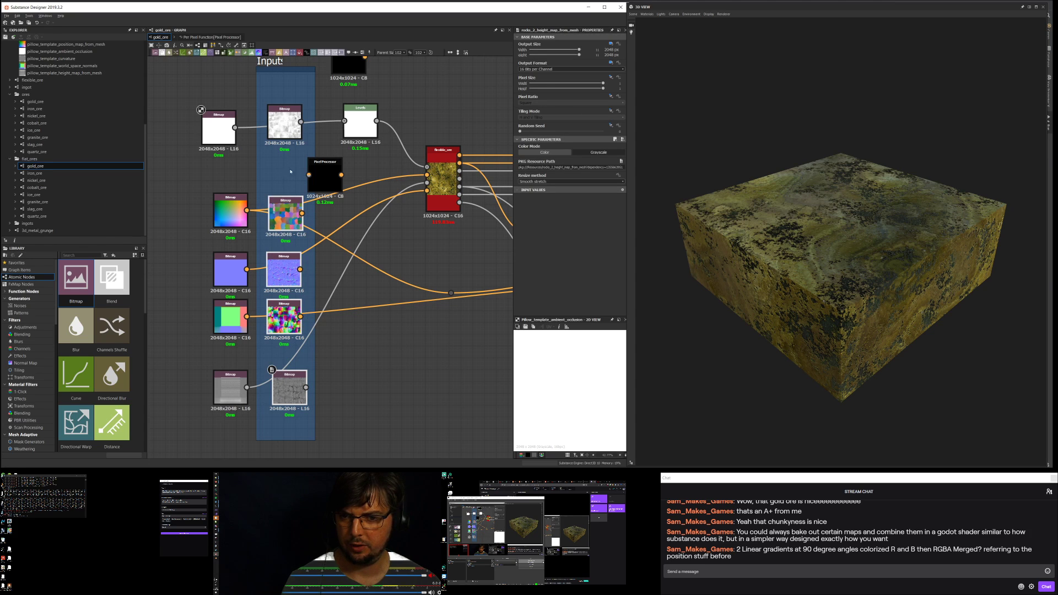
{"action": "key", "text": "Delete"}
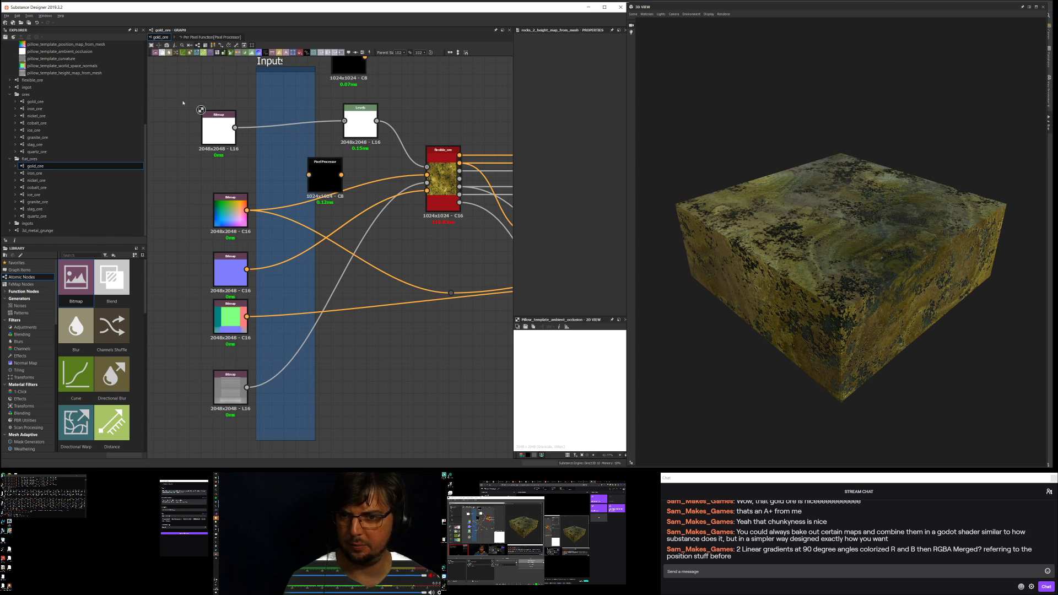
{"action": "left_click_drag", "start_coordinate": [200, 152], "coordinate": [285, 394]}
{"action": "left_click", "coordinate": [284, 394]}
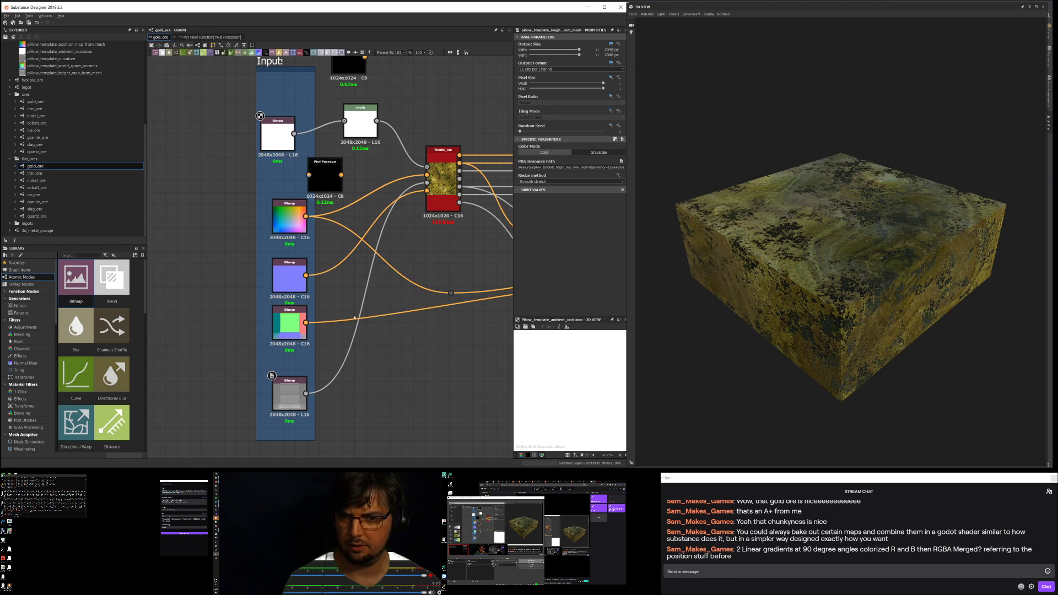
{"action": "left_click_drag", "start_coordinate": [287, 136], "coordinate": [293, 125]}
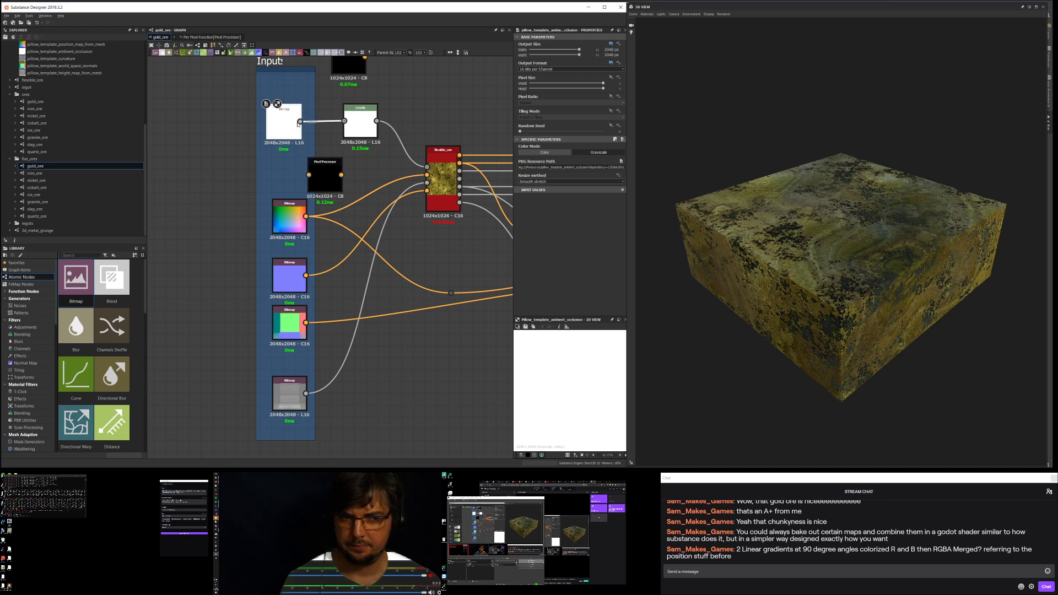
Step: Open the iron_ore graph from the second ore folder for editing
{"action": "mouse_move", "coordinate": [833, 224]}
{"action": "middle_mouse_down"}
{"action": "mouse_move", "coordinate": [801, 212]}
{"action": "mouse_move", "coordinate": [835, 222]}
{"action": "middle_mouse_up"}
{"action": "left_click_drag", "start_coordinate": [835, 223], "coordinate": [869, 191]}
{"action": "scroll", "coordinate": [806, 236], "scroll_direction": "up", "scroll_amount": 5}
{"action": "scroll", "coordinate": [888, 196], "scroll_direction": "down", "scroll_amount": 5}
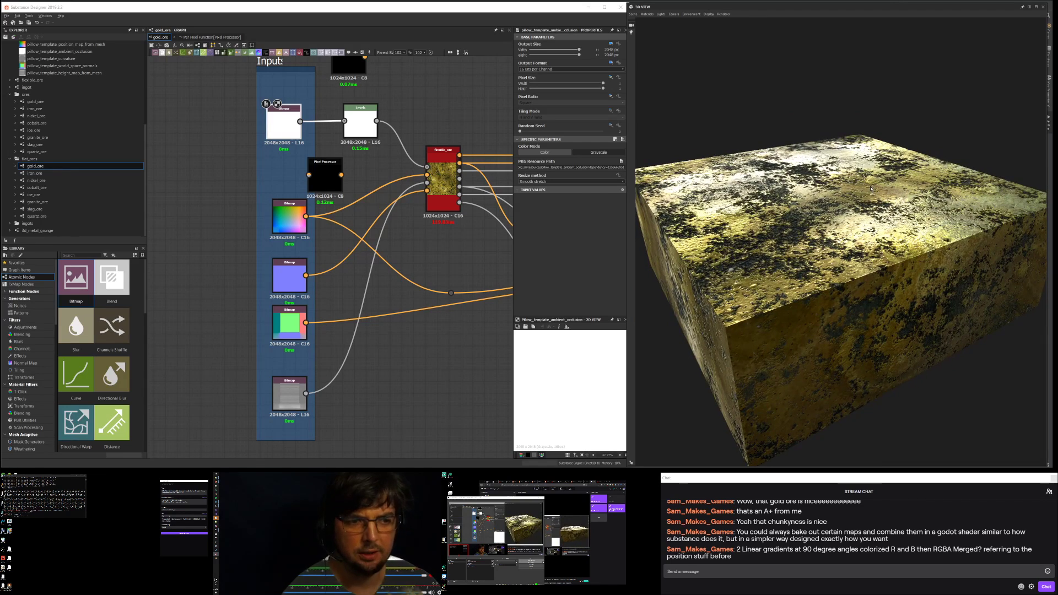
{"action": "left_click", "coordinate": [55, 174]}
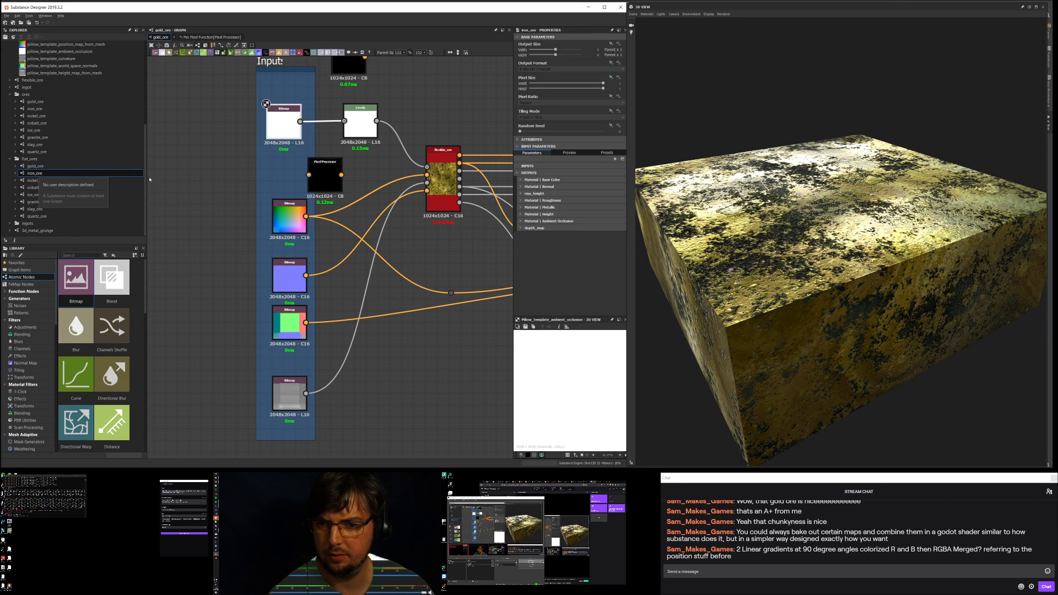
{"action": "double_click", "coordinate": [34, 175]}
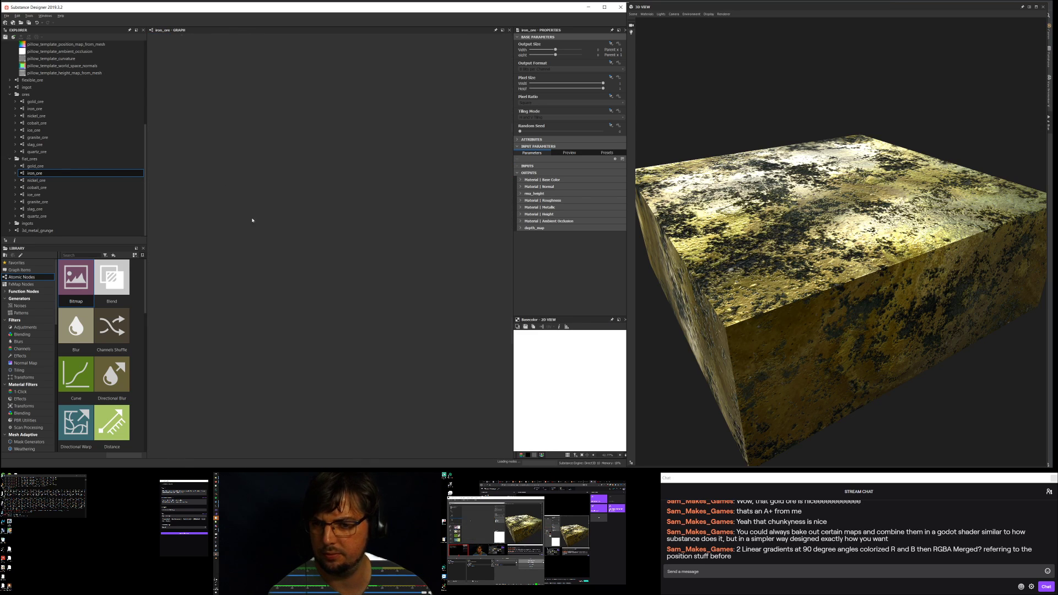
{"action": "scroll", "coordinate": [233, 234], "scroll_direction": "up", "scroll_amount": 4}
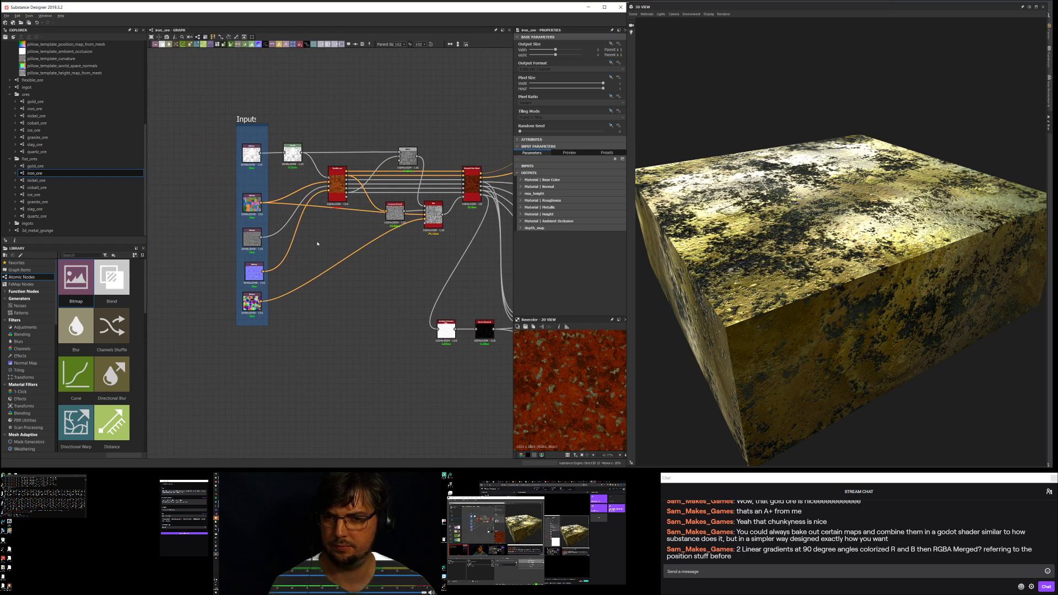
Step: Move the five old input bitmaps of iron_ore out of the Input frame to the empty area beside it
{"action": "left_click_drag", "start_coordinate": [218, 144], "coordinate": [166, 325]}
{"action": "left_click", "coordinate": [292, 298]}
{"action": "middle_click_drag", "start_coordinate": [284, 245], "coordinate": [353, 254]}
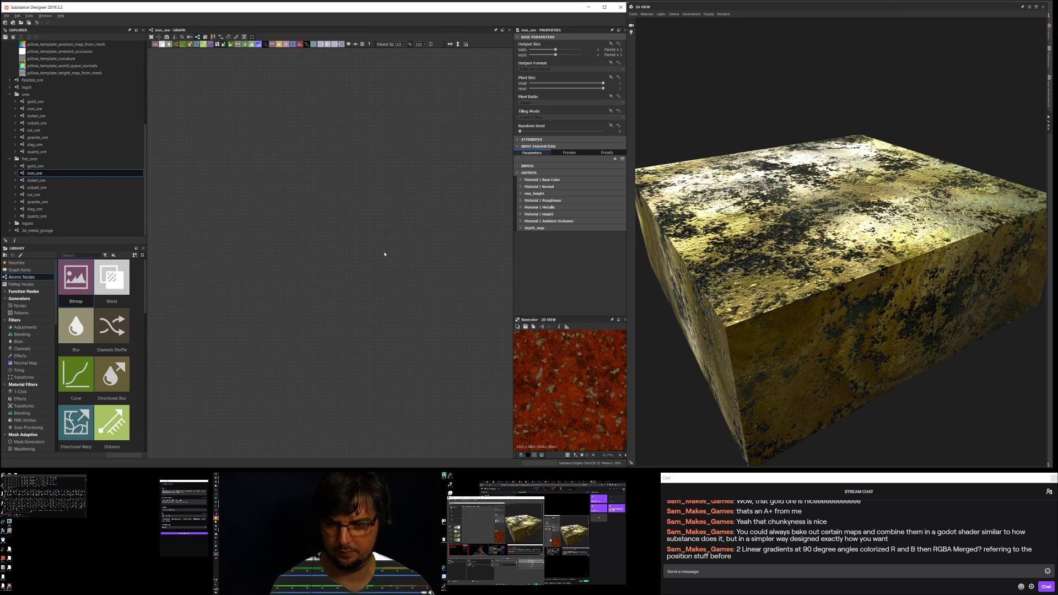
{"action": "key", "text": "f"}
{"action": "scroll", "coordinate": [220, 231], "scroll_direction": "up", "scroll_amount": 3}
{"action": "middle_click_drag", "start_coordinate": [210, 224], "coordinate": [298, 225]}
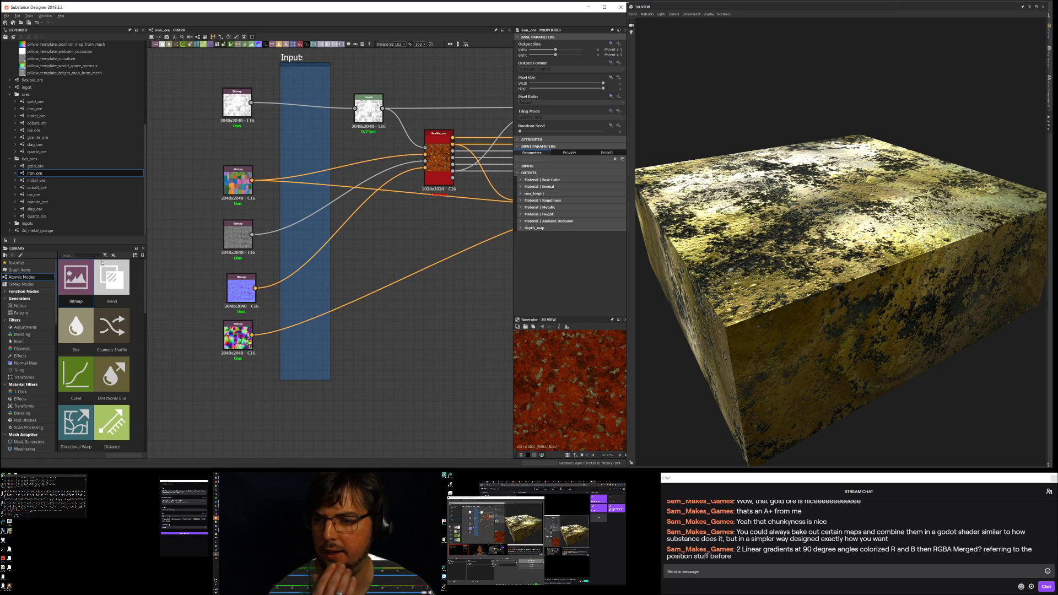
Step: Add all of pillow_template's baked maps to the iron_ore graph as bitmap nodes
{"action": "scroll", "coordinate": [74, 146], "scroll_direction": "up", "scroll_amount": 5}
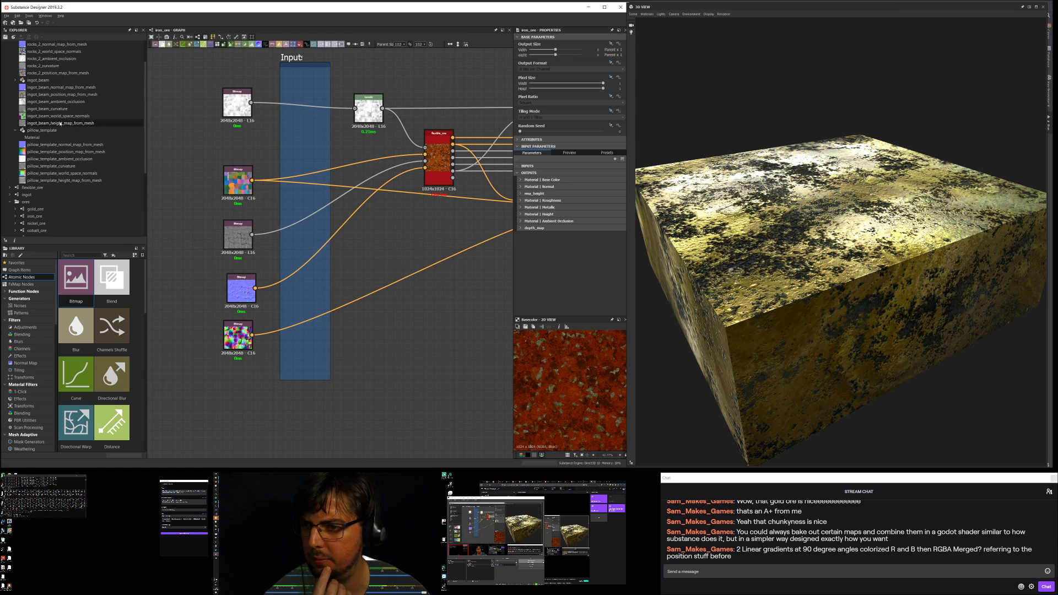
{"action": "left_click_drag", "start_coordinate": [100, 180], "coordinate": [306, 106]}
{"action": "left_click", "coordinate": [44, 144]}
{"action": "left_click", "coordinate": [51, 180], "text": "shift"}
Step: Arrange the pillow_template bitmaps in the Input frame beside their old counterparts and delete the surplus greyscale bitmap
{"action": "mouse_move", "coordinate": [309, 216]}
{"action": "left_mouse_down"}
{"action": "mouse_move", "coordinate": [309, 186]}
{"action": "mouse_move", "coordinate": [310, 198]}
{"action": "left_mouse_up"}
{"action": "left_click_drag", "start_coordinate": [313, 330], "coordinate": [307, 339]}
{"action": "left_click_drag", "start_coordinate": [310, 377], "coordinate": [402, 256]}
{"action": "left_click_drag", "start_coordinate": [311, 260], "coordinate": [312, 241]}
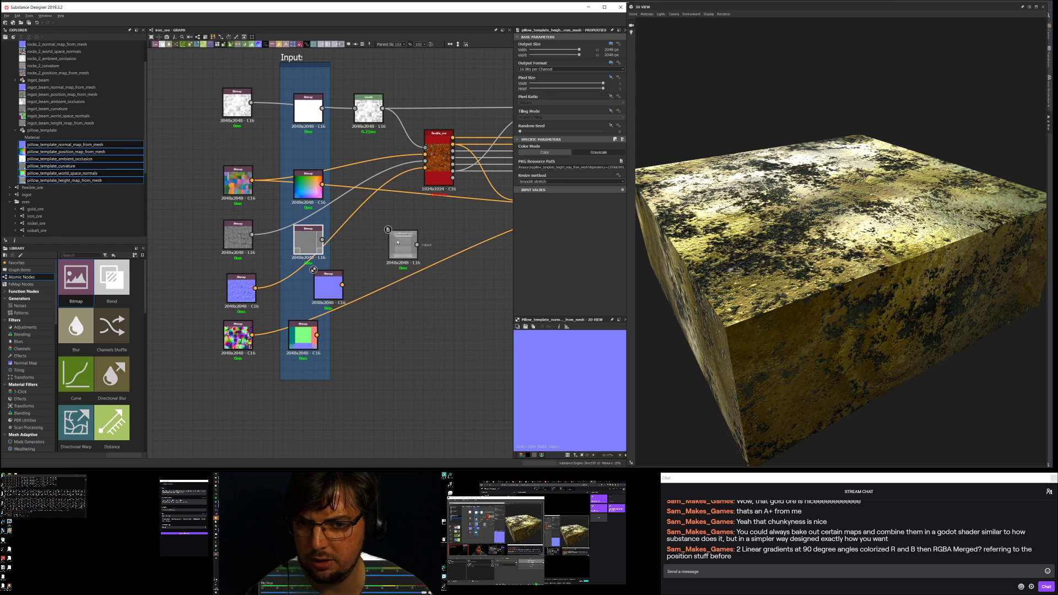
{"action": "left_click_drag", "start_coordinate": [319, 288], "coordinate": [300, 288]}
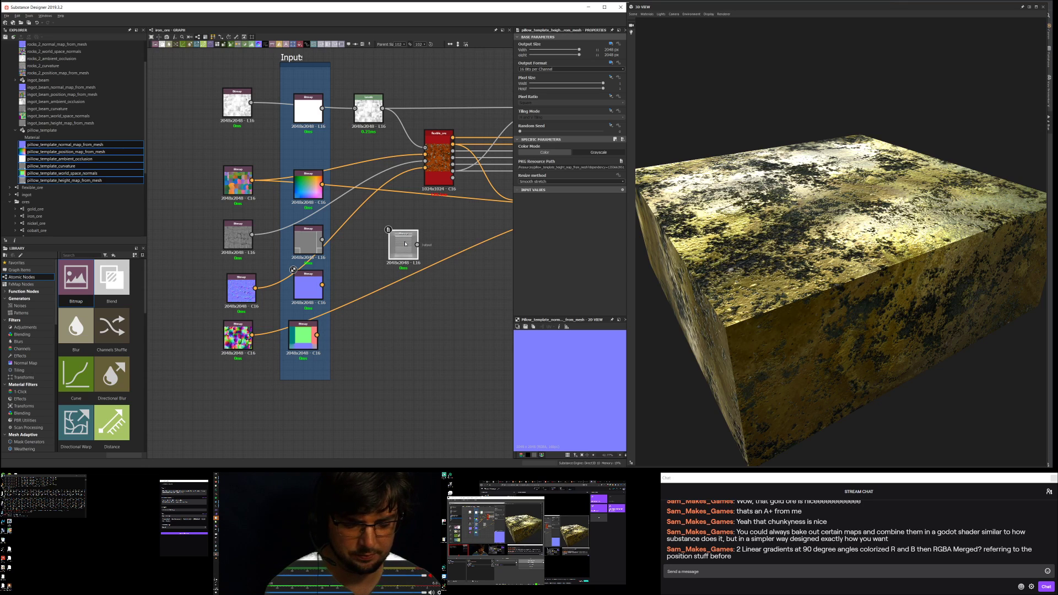
{"action": "key", "text": "Delete"}
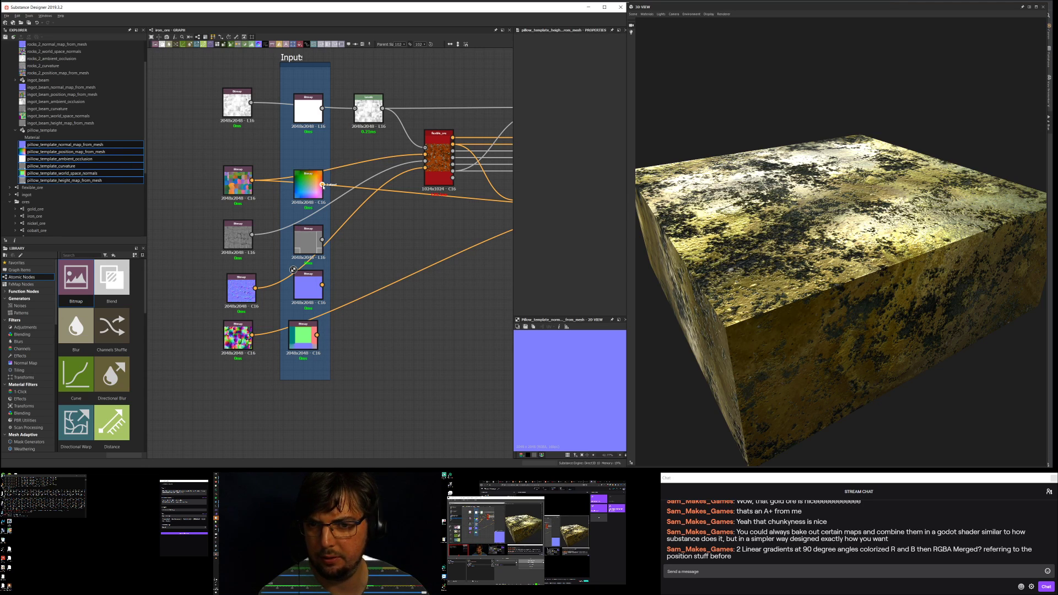
Step: Transfer the outgoing connections of the old position, greyscale height and normal bitmaps to the pillow_template bitmaps beside them
{"action": "left_click_drag", "start_coordinate": [256, 181], "coordinate": [322, 184], "text": "shift"}
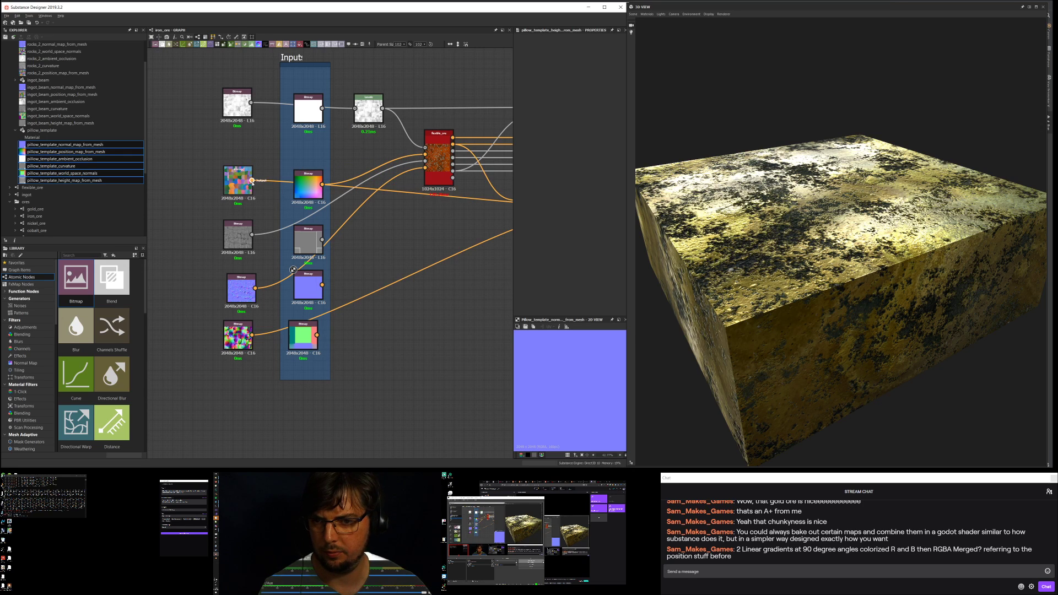
{"action": "scroll", "coordinate": [338, 193], "scroll_direction": "down", "scroll_amount": 2}
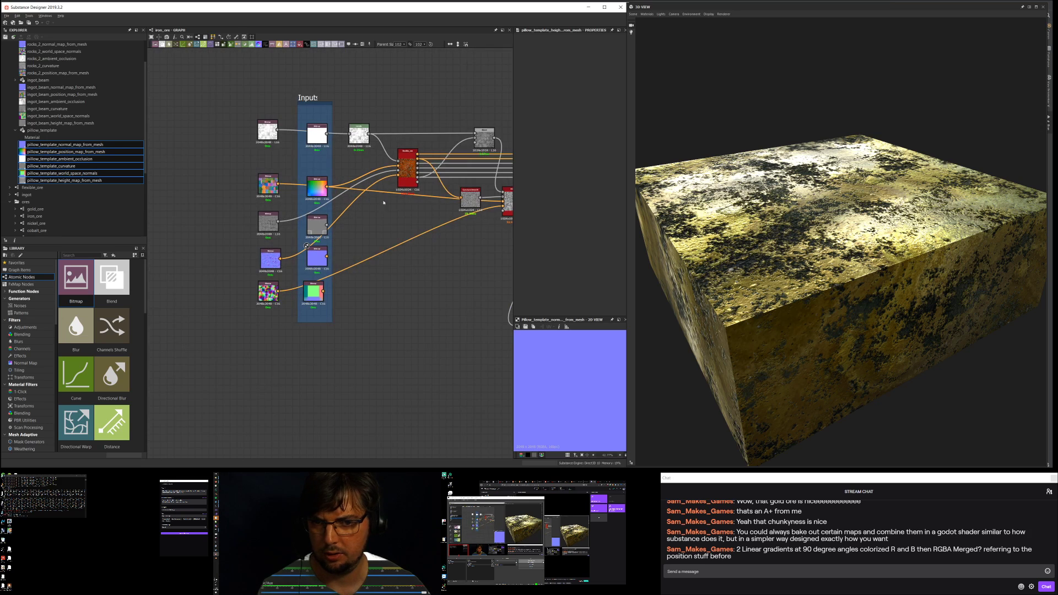
{"action": "middle_click_drag", "start_coordinate": [379, 202], "coordinate": [356, 206]}
{"action": "left_click_drag", "start_coordinate": [306, 190], "coordinate": [482, 207]}
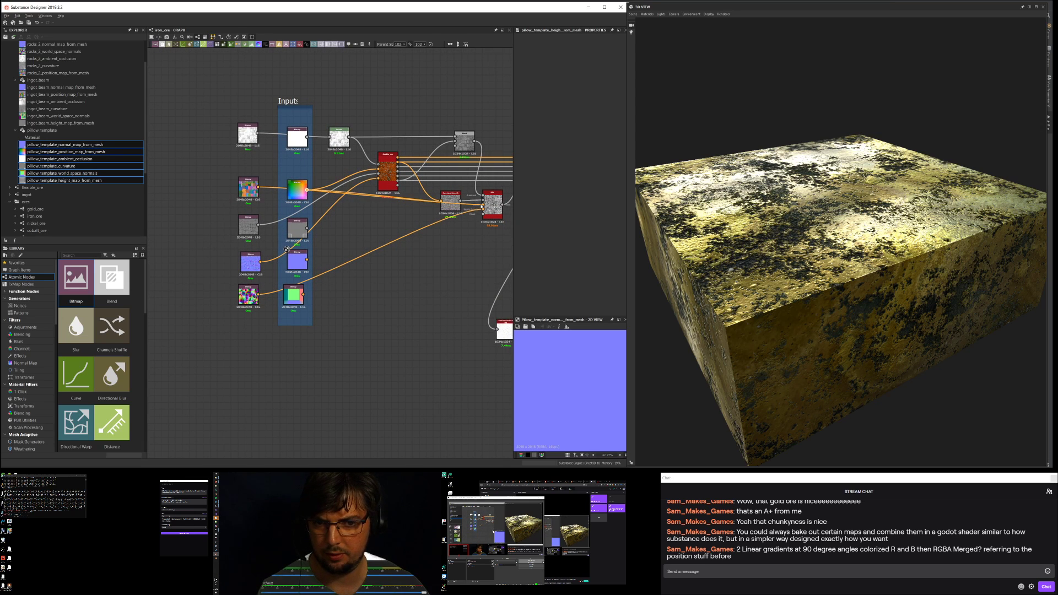
{"action": "left_click_drag", "start_coordinate": [258, 225], "coordinate": [307, 228], "text": "shift"}
{"action": "left_click_drag", "start_coordinate": [262, 263], "coordinate": [307, 259], "text": "shift"}
{"action": "left_click_drag", "start_coordinate": [257, 294], "coordinate": [295, 297], "text": "shift"}
Step: Show the iron_ore outputs on the block in the 3D view
{"action": "scroll", "coordinate": [100, 209], "scroll_direction": "down", "scroll_amount": 5}
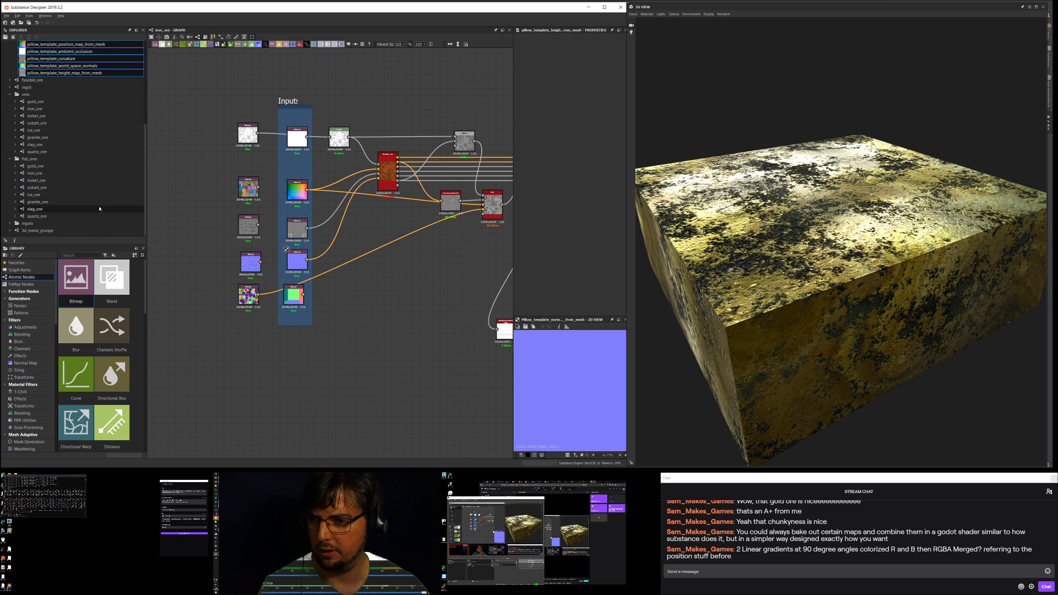
{"action": "double_click", "coordinate": [34, 173]}
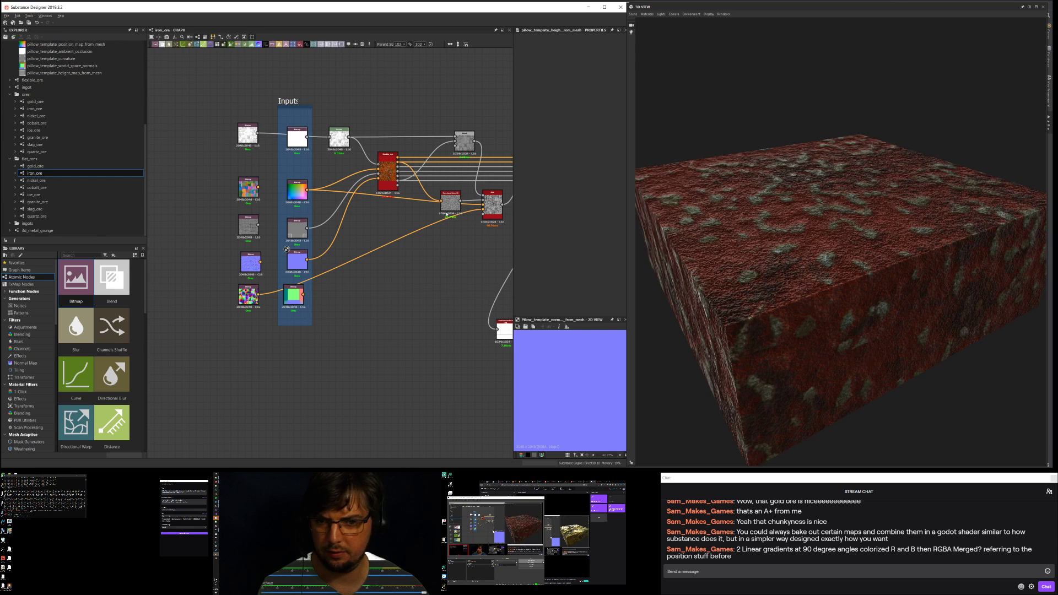
Step: Align the pillow_template world space normals bitmap in the Input frame and connect it to the node fed by the old one
{"action": "scroll", "coordinate": [318, 255], "scroll_direction": "up", "scroll_amount": 3}
{"action": "left_click_drag", "start_coordinate": [215, 326], "coordinate": [236, 321]}
{"action": "left_click", "coordinate": [392, 293]}
{"action": "scroll", "coordinate": [393, 294], "scroll_direction": "down", "scroll_amount": 4}
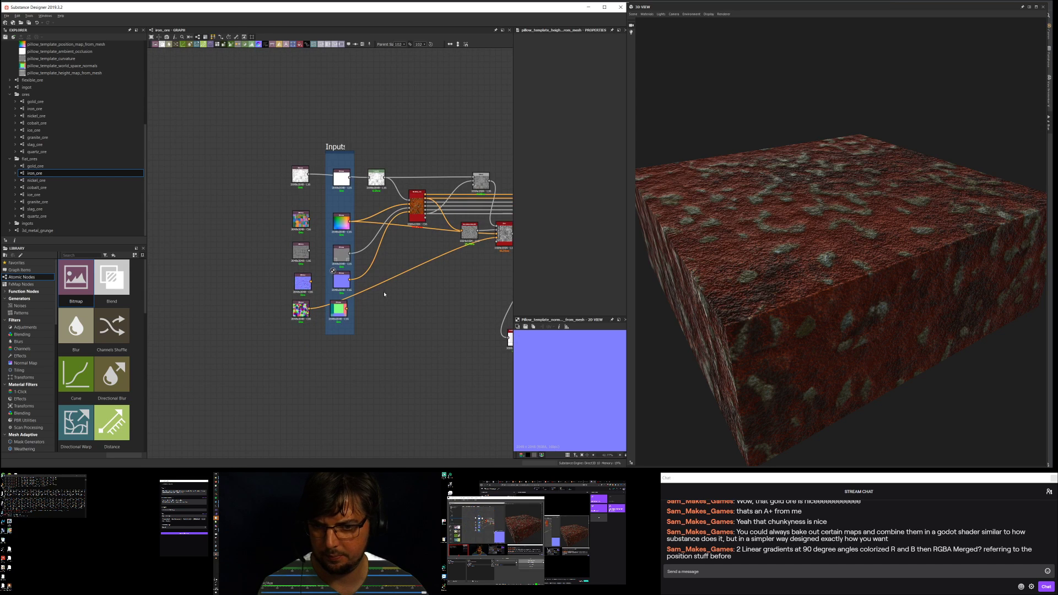
{"action": "middle_click_drag", "start_coordinate": [391, 286], "coordinate": [359, 287]}
{"action": "mouse_move", "coordinate": [314, 311]}
{"action": "left_mouse_down"}
{"action": "mouse_move", "coordinate": [334, 311]}
{"action": "mouse_move", "coordinate": [317, 312]}
{"action": "left_mouse_up"}
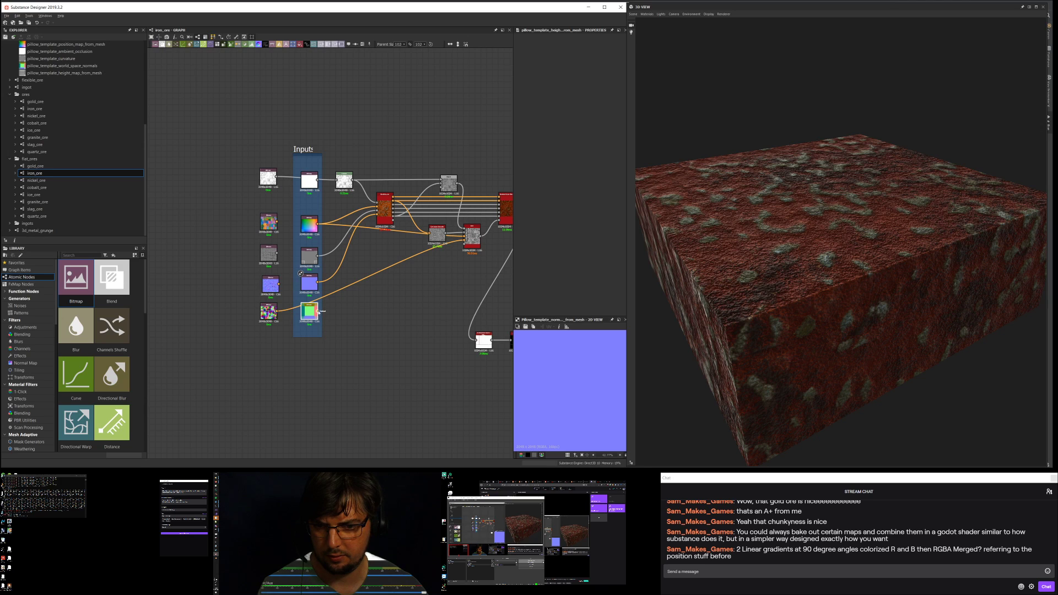
{"action": "left_click_drag", "start_coordinate": [452, 257], "coordinate": [462, 240]}
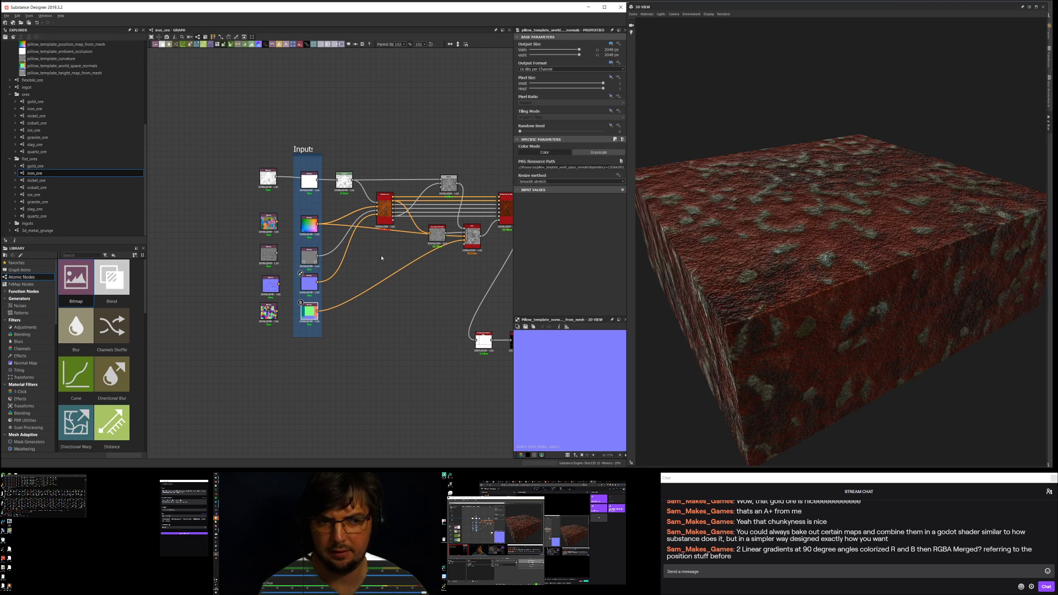
Step: Move the old ambient occlusion bitmap's connections to the pillow_template one and delete the five old bitmaps outside the frame
{"action": "scroll", "coordinate": [374, 250], "scroll_direction": "up", "scroll_amount": 1}
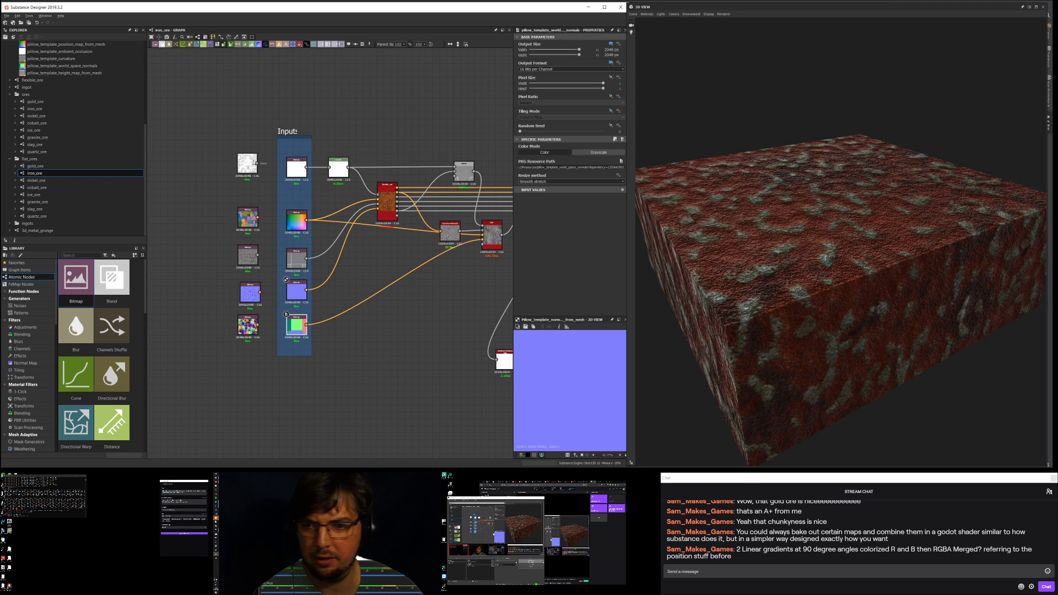
{"action": "left_click_drag", "start_coordinate": [234, 117], "coordinate": [250, 358]}
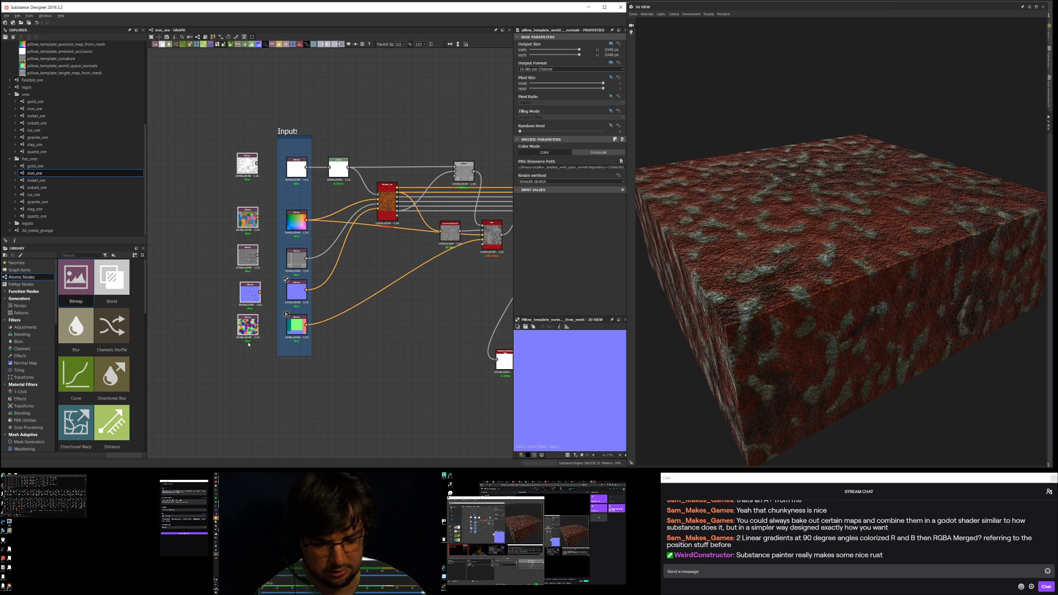
{"action": "key", "text": "Delete"}
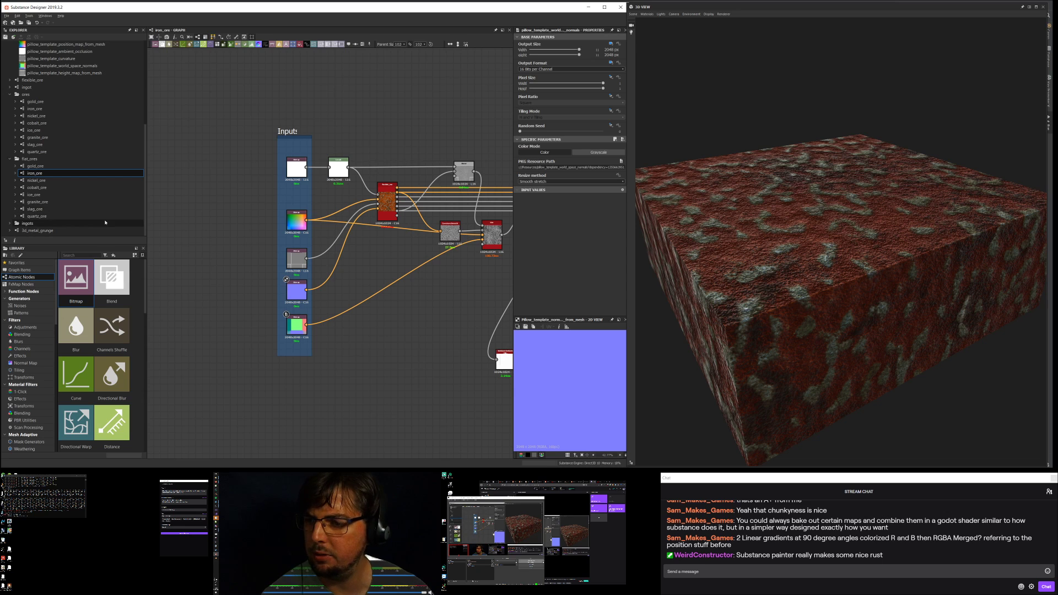
Step: Preview the granite_ore and quartz_ore graphs from the second ore folder in the 3D view
{"action": "left_click_drag", "start_coordinate": [49, 201], "coordinate": [770, 183]}
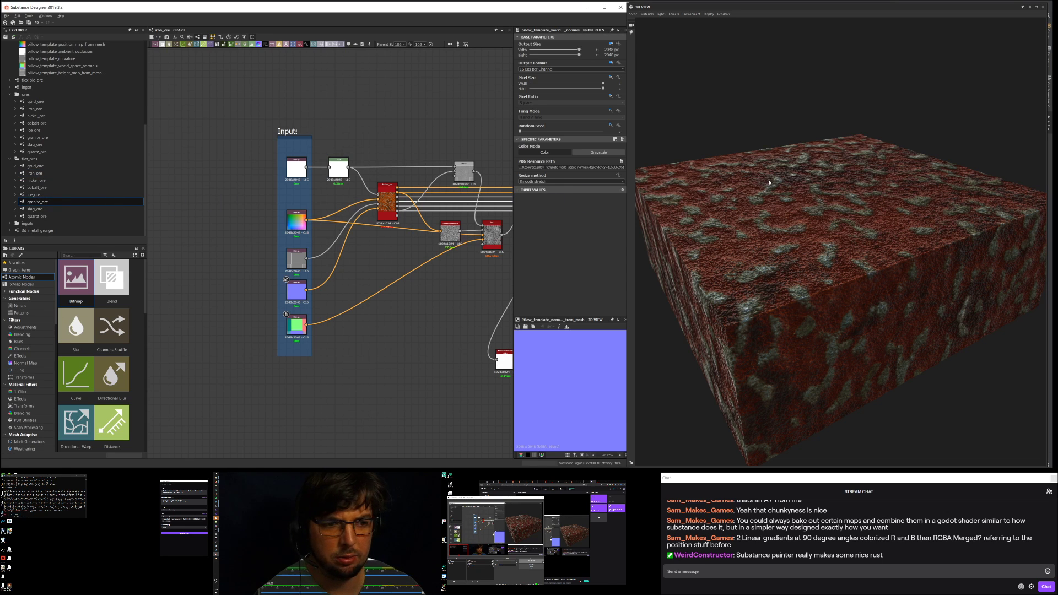
{"action": "left_click_drag", "start_coordinate": [888, 168], "coordinate": [882, 204]}
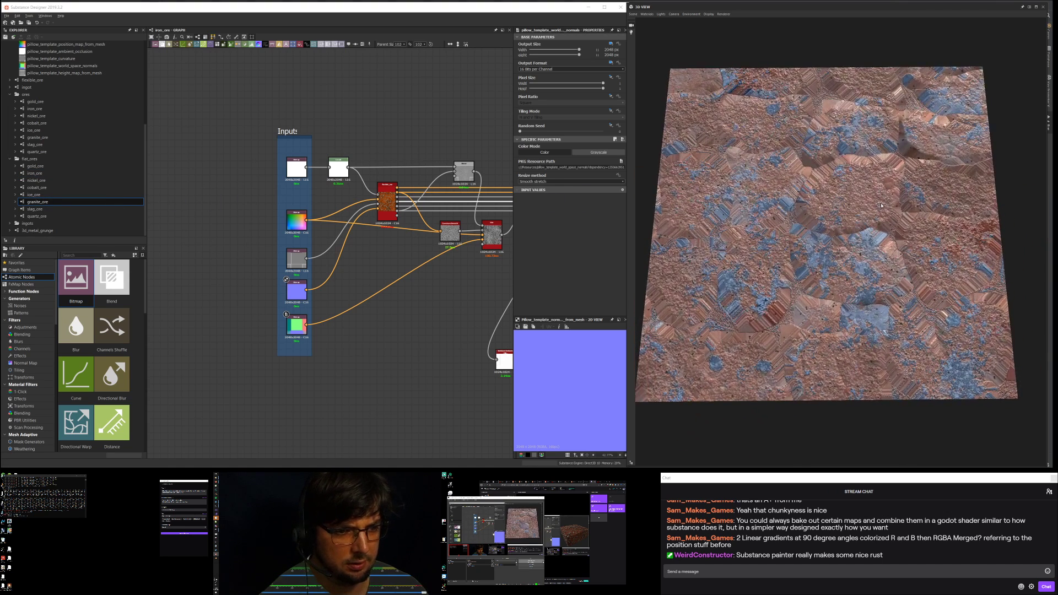
{"action": "left_click", "coordinate": [33, 209]}
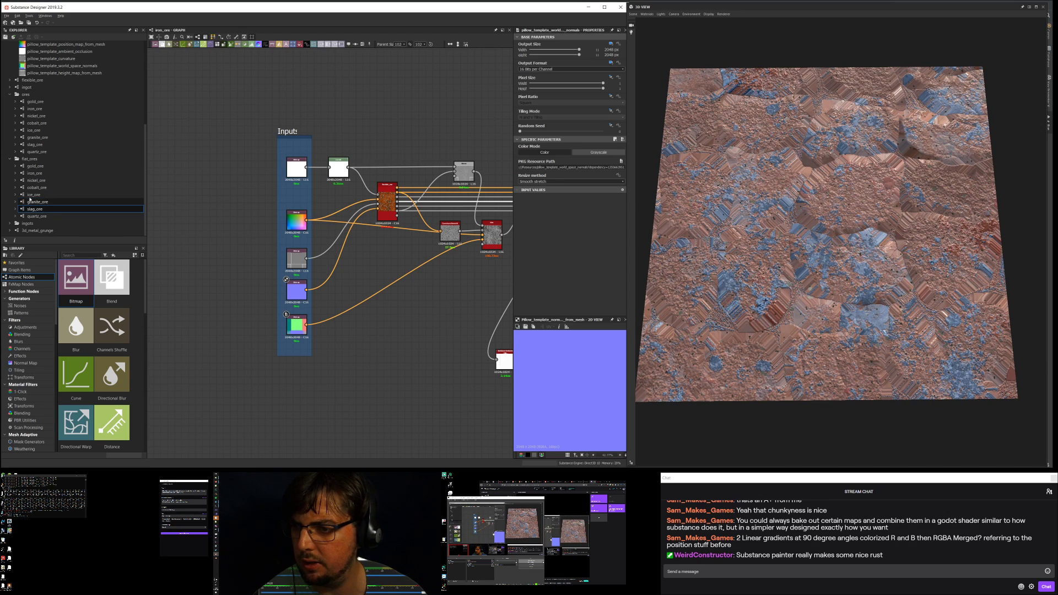
{"action": "left_click", "coordinate": [35, 217]}
{"action": "left_click_drag", "start_coordinate": [138, 215], "coordinate": [741, 208]}
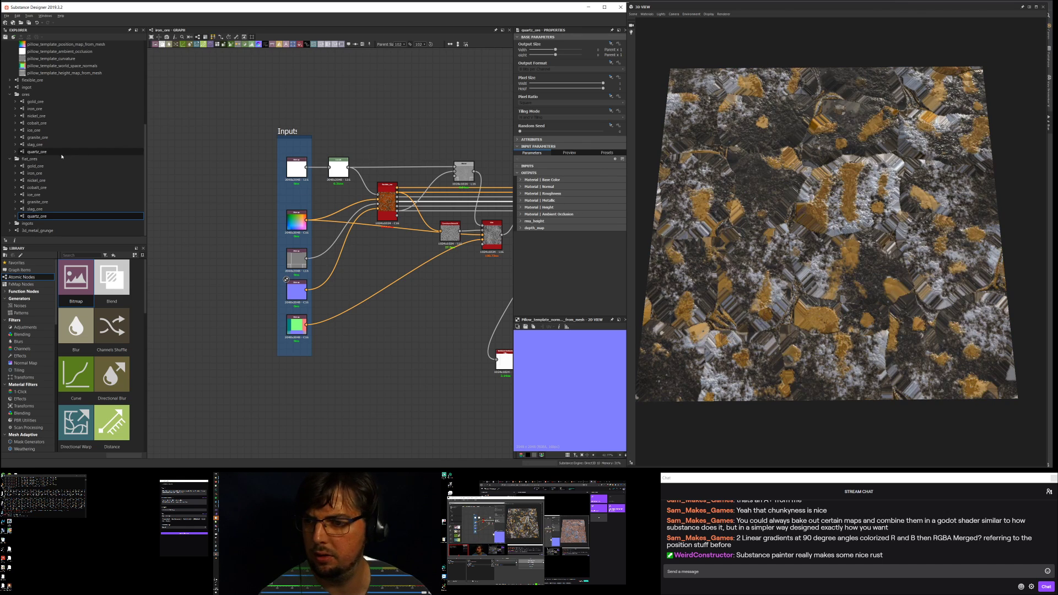
Step: Preview the nickel_ore graph from the second ore folder in the 3D view and examine its surface up close
{"action": "left_click", "coordinate": [44, 181]}
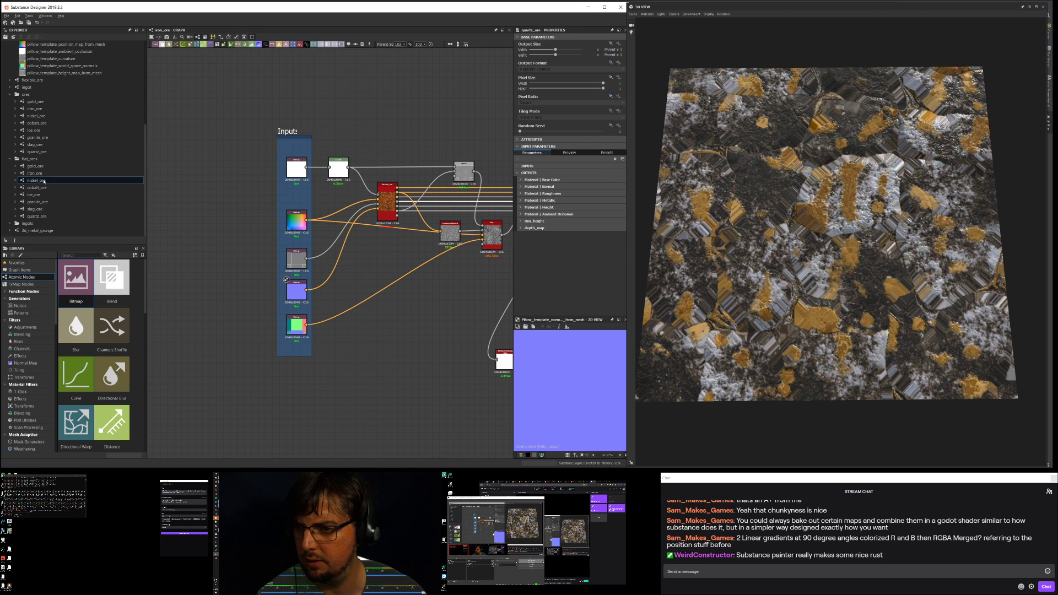
{"action": "left_click_drag", "start_coordinate": [61, 180], "coordinate": [798, 178]}
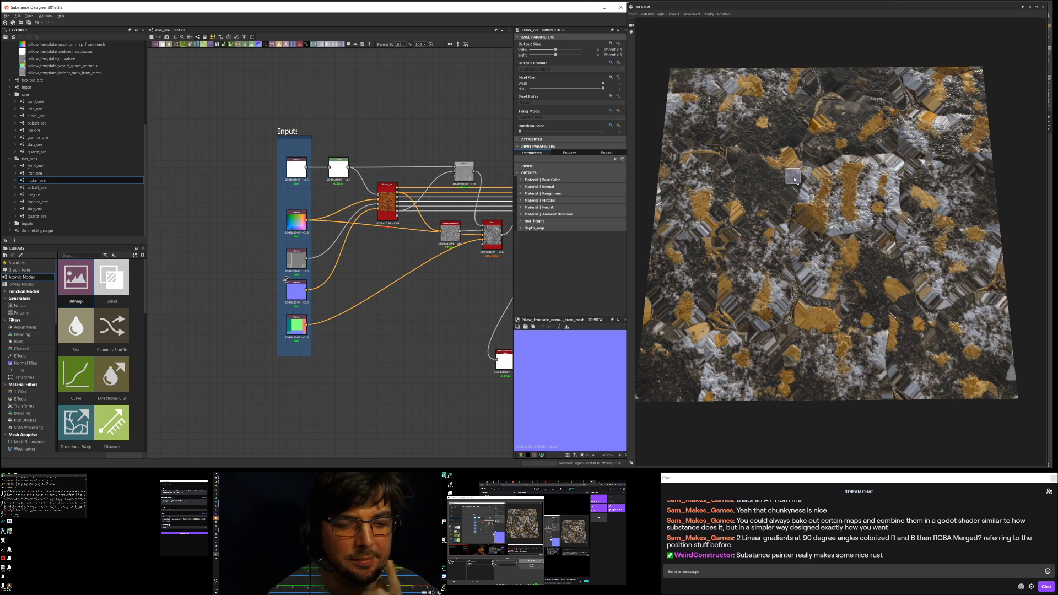
{"action": "left_click_drag", "start_coordinate": [794, 179], "coordinate": [794, 160]}
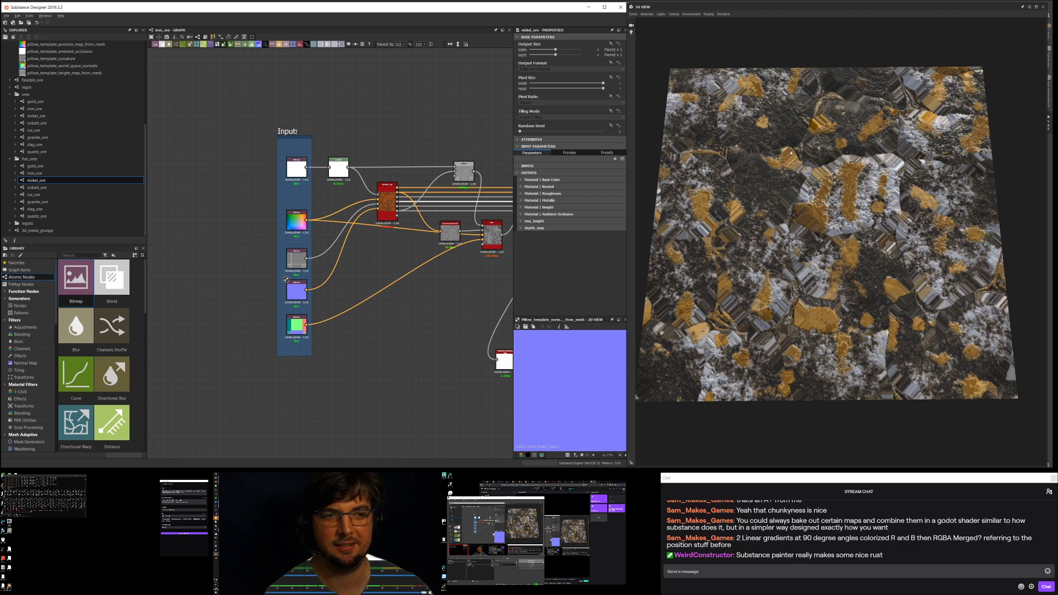
{"action": "left_click_drag", "start_coordinate": [906, 232], "coordinate": [819, 241]}
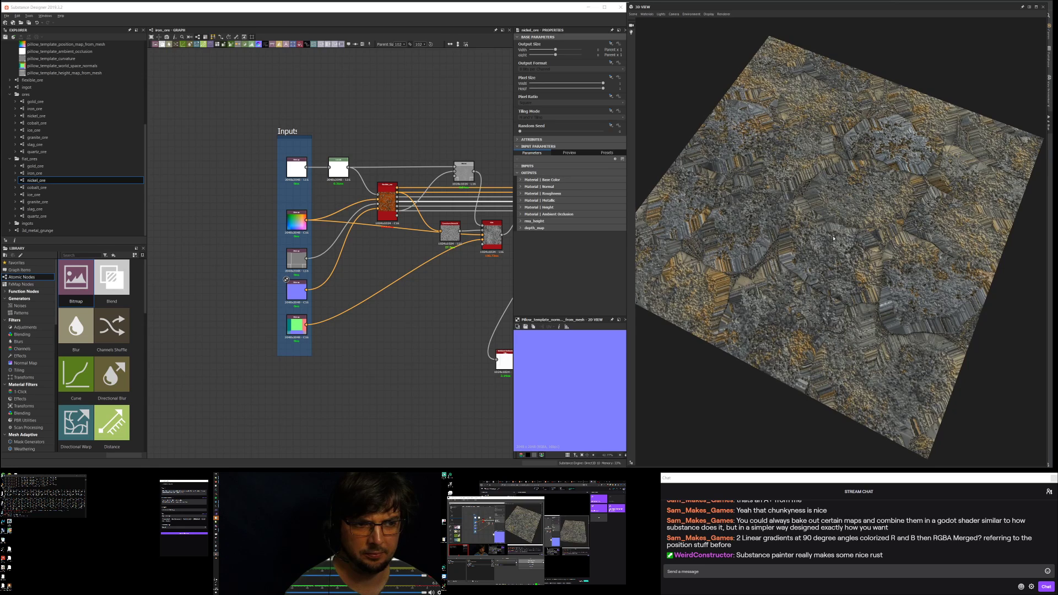
{"action": "scroll", "coordinate": [871, 239], "scroll_direction": "up", "scroll_amount": 5}
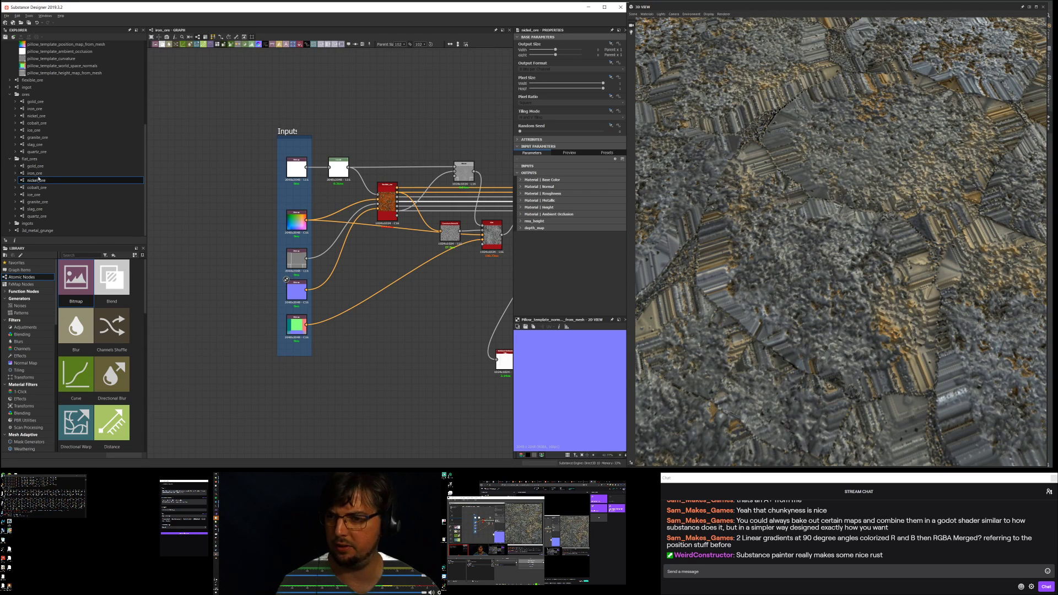
Step: Duplicate nickel_ore within the second ore folder, open the copy and rename it plain_rock
{"action": "left_click_drag", "start_coordinate": [35, 159], "coordinate": [35, 159]}
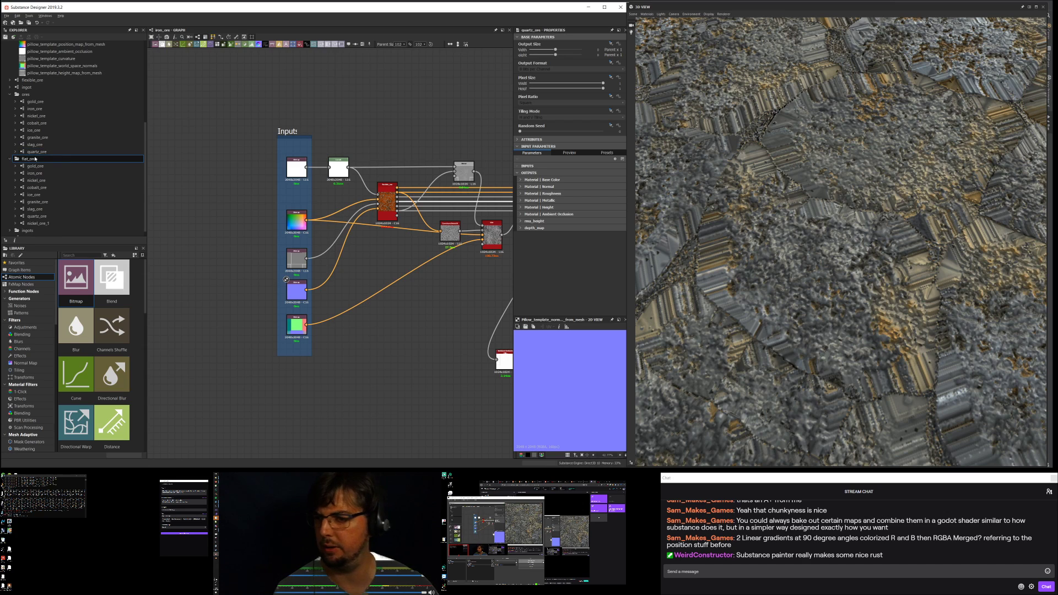
{"action": "left_click", "coordinate": [42, 224]}
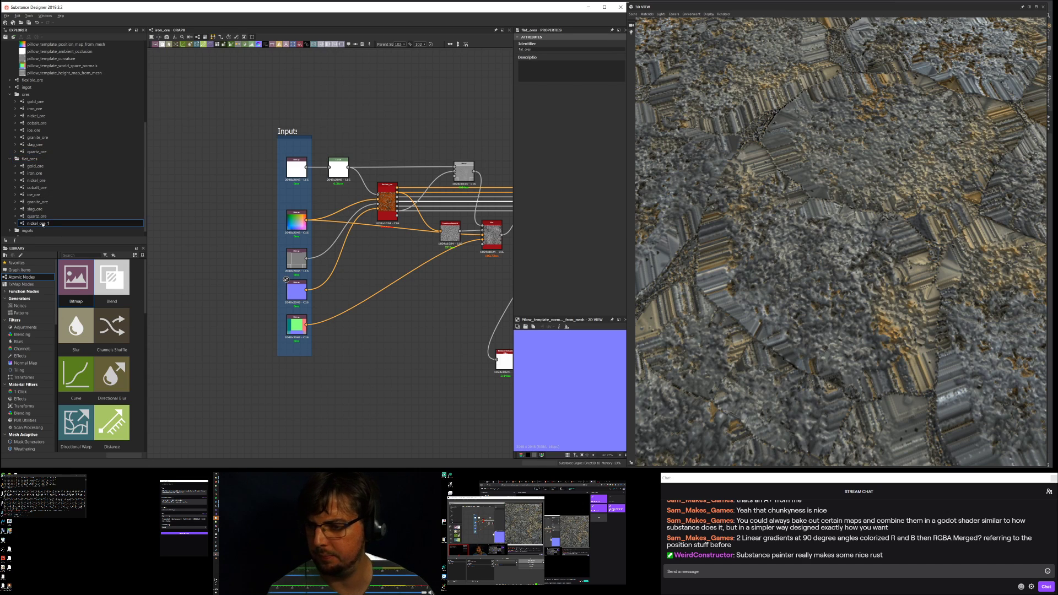
{"action": "double_click", "coordinate": [63, 223]}
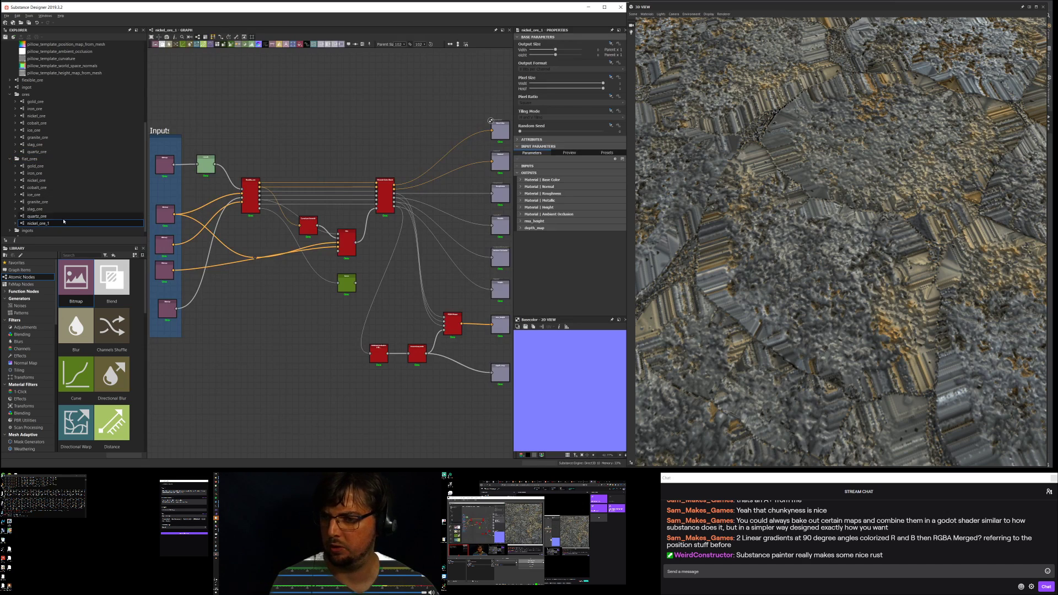
{"action": "left_click", "coordinate": [53, 224]}
{"action": "type", "text": "rock"}
{"action": "key", "text": "Return"}
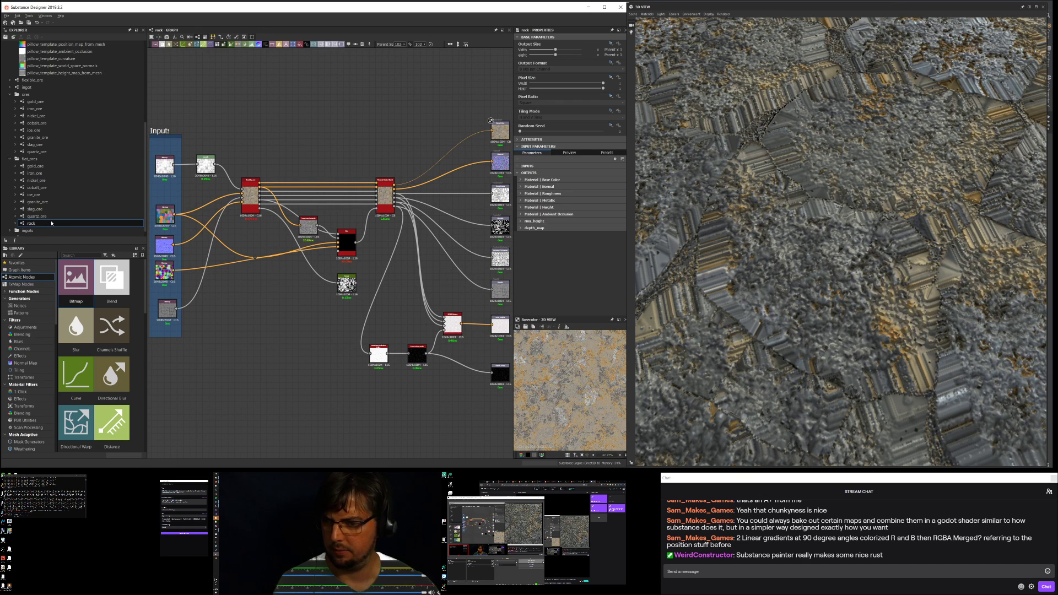
{"action": "left_click", "coordinate": [51, 223]}
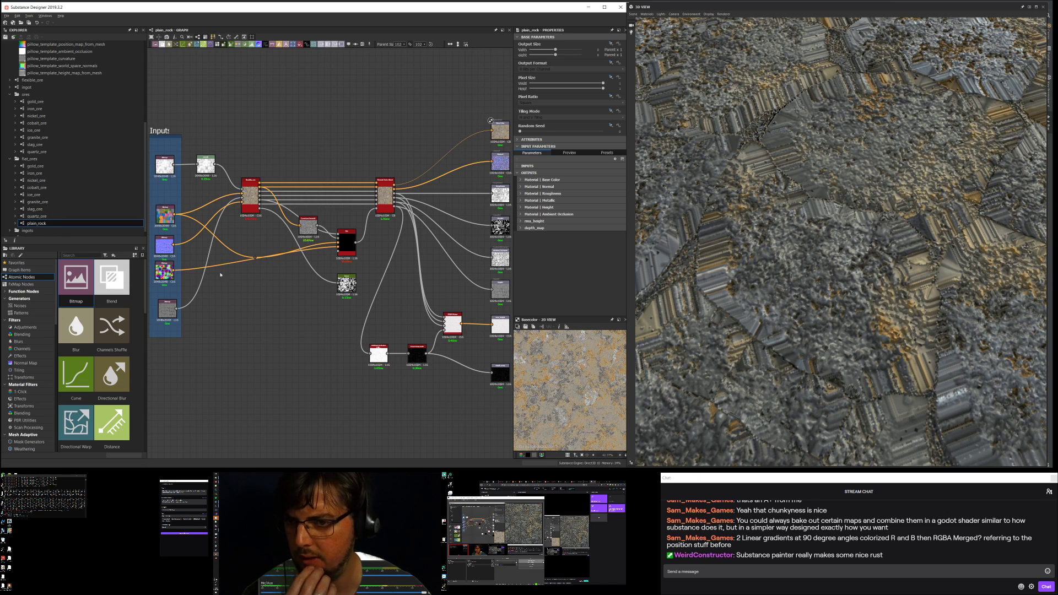
Step: Add the pillow_template normal map and position map bitmaps to the plain_rock graph beside the Input frame
{"action": "middle_click_drag", "start_coordinate": [232, 260], "coordinate": [260, 265]}
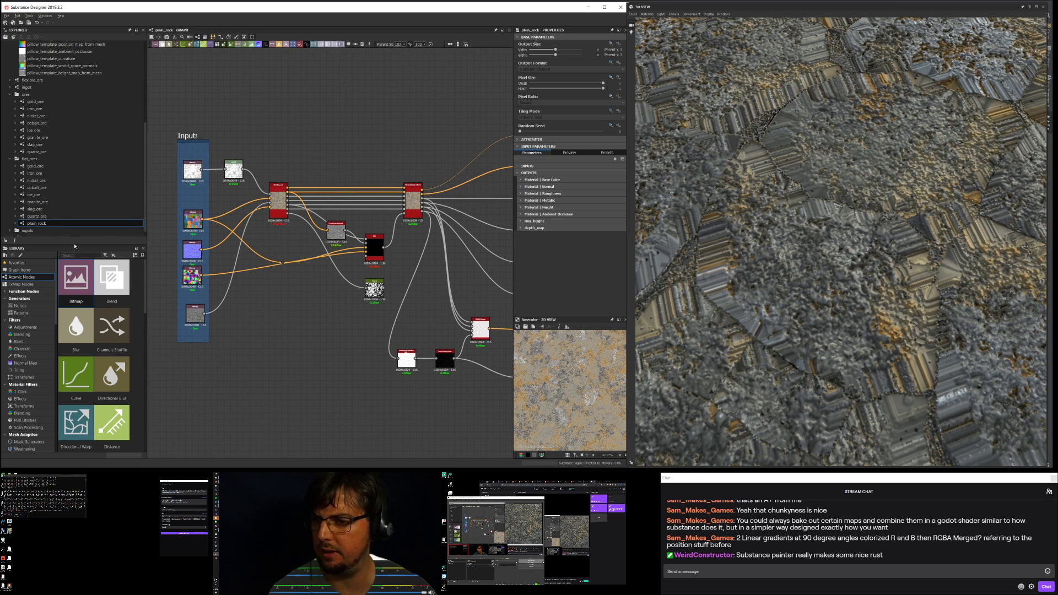
{"action": "scroll", "coordinate": [49, 110], "scroll_direction": "up", "scroll_amount": 1}
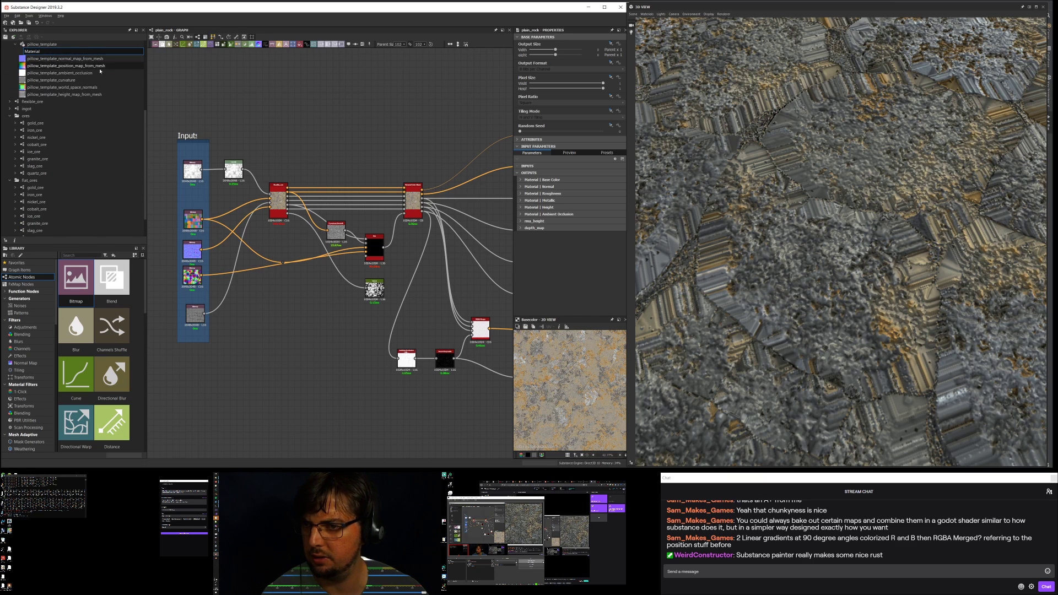
{"action": "left_click", "coordinate": [192, 169]}
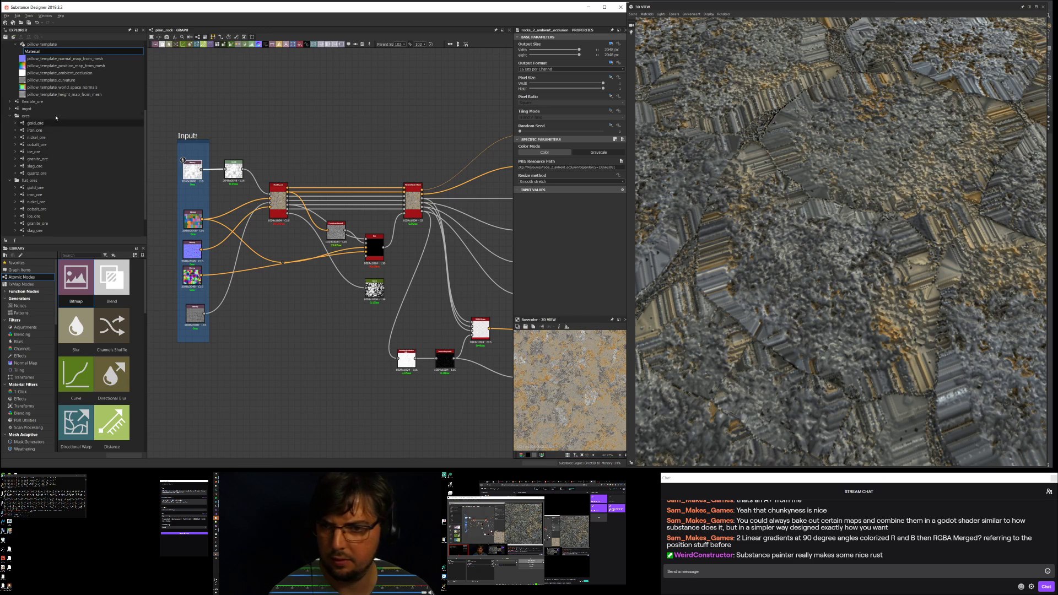
{"action": "scroll", "coordinate": [53, 77], "scroll_direction": "up", "scroll_amount": 2}
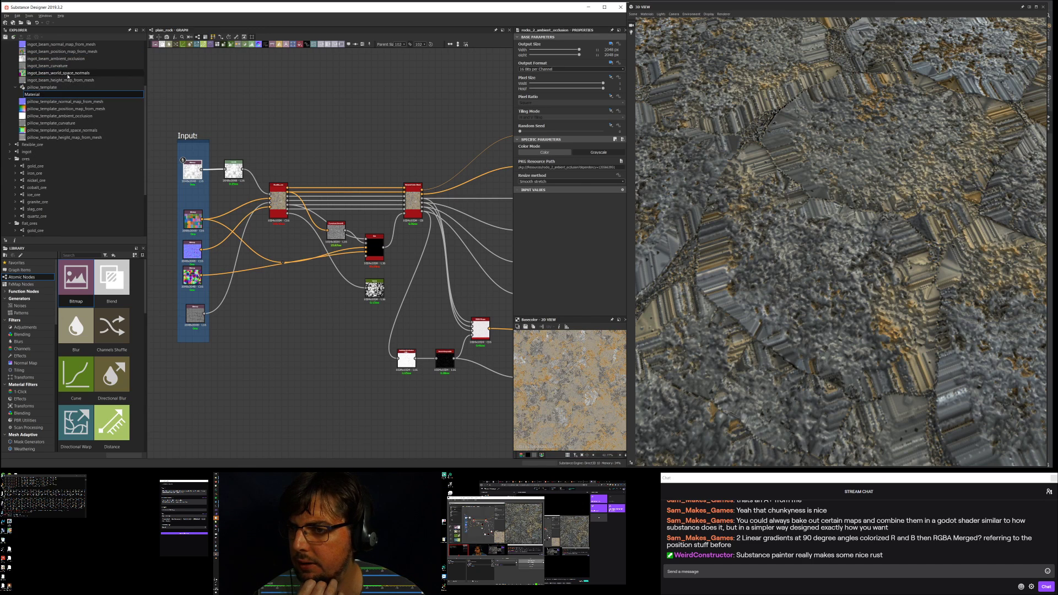
{"action": "left_click_drag", "start_coordinate": [49, 102], "coordinate": [159, 257]}
{"action": "left_click_drag", "start_coordinate": [48, 109], "coordinate": [157, 217]}
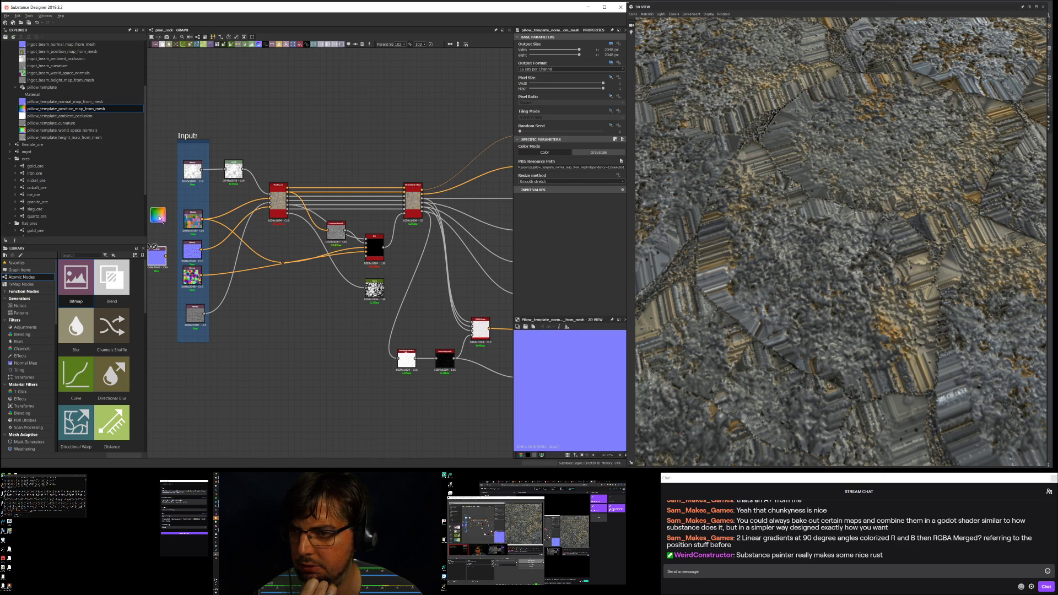
Step: Add the pillow_template world space normals, height map and ambient occlusion bitmaps beside the matching old bitmaps
{"action": "left_click", "coordinate": [42, 124]}
{"action": "left_click", "coordinate": [41, 130]}
{"action": "left_click_drag", "start_coordinate": [39, 131], "coordinate": [159, 286]}
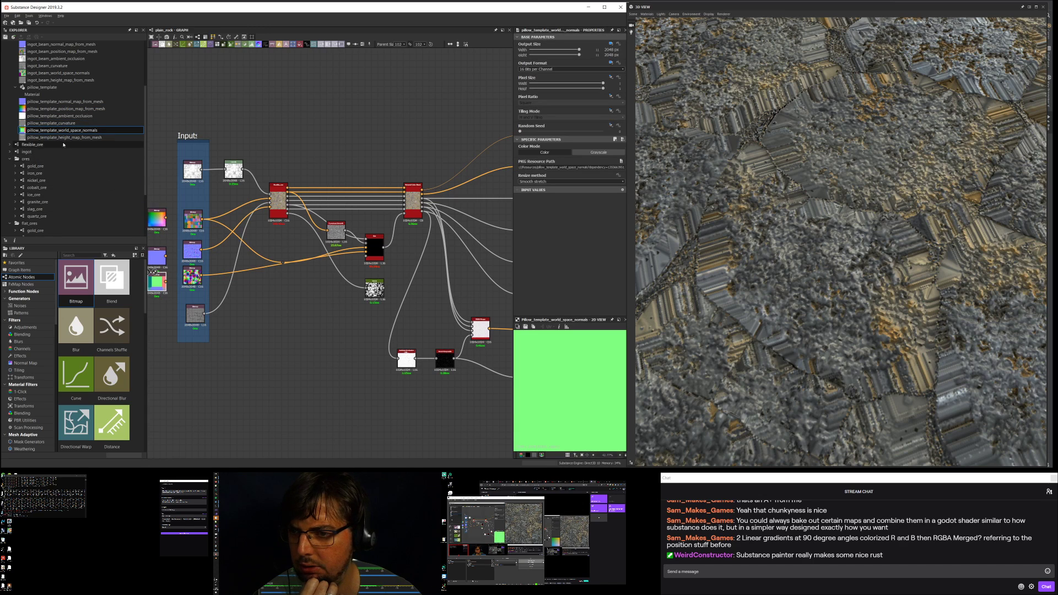
{"action": "left_click_drag", "start_coordinate": [49, 137], "coordinate": [163, 167]}
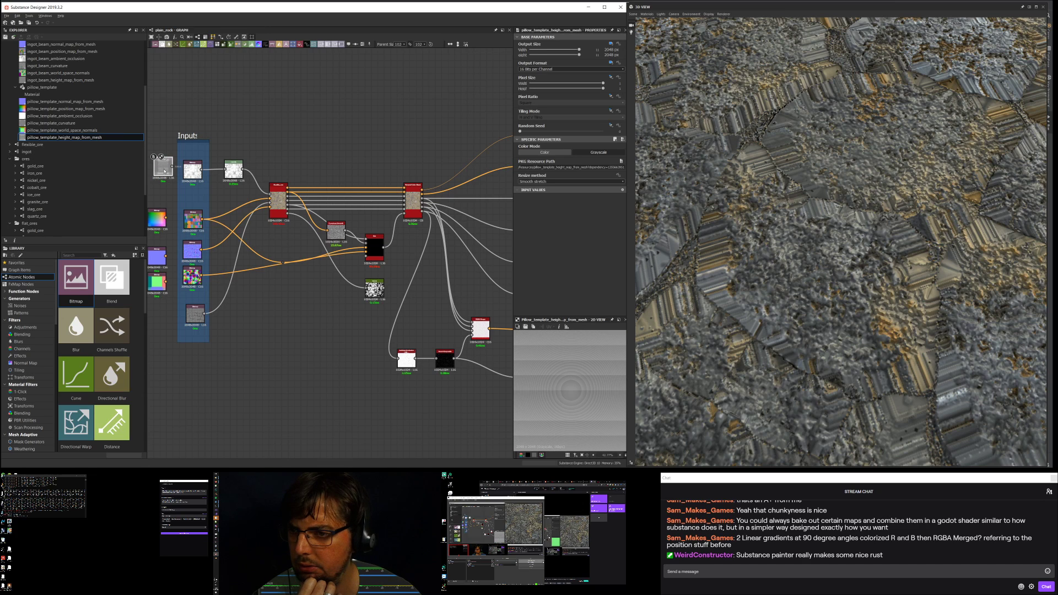
{"action": "left_click_drag", "start_coordinate": [164, 175], "coordinate": [158, 325]}
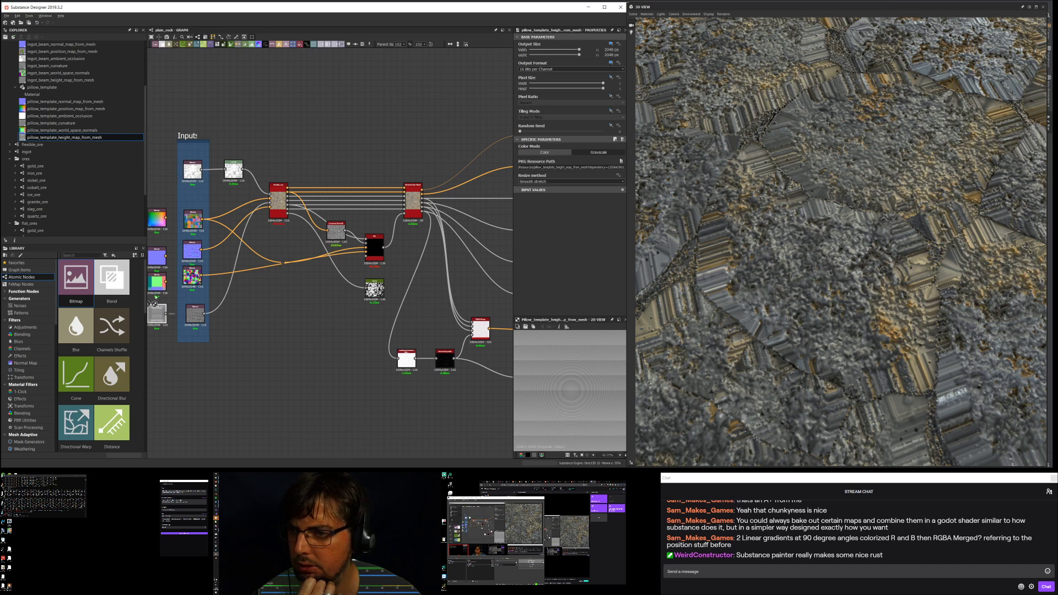
{"action": "left_click_drag", "start_coordinate": [61, 116], "coordinate": [163, 170]}
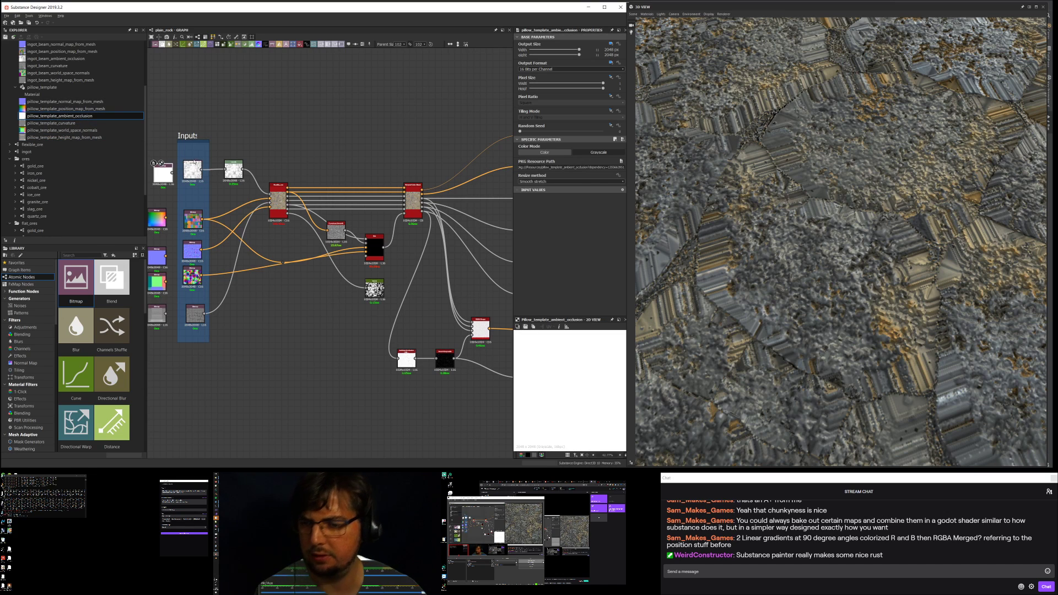
Step: Move the old ambient occlusion, position and normal bitmaps' connections to their pillow_template replacements
{"action": "scroll", "coordinate": [197, 163], "scroll_direction": "up", "scroll_amount": 3}
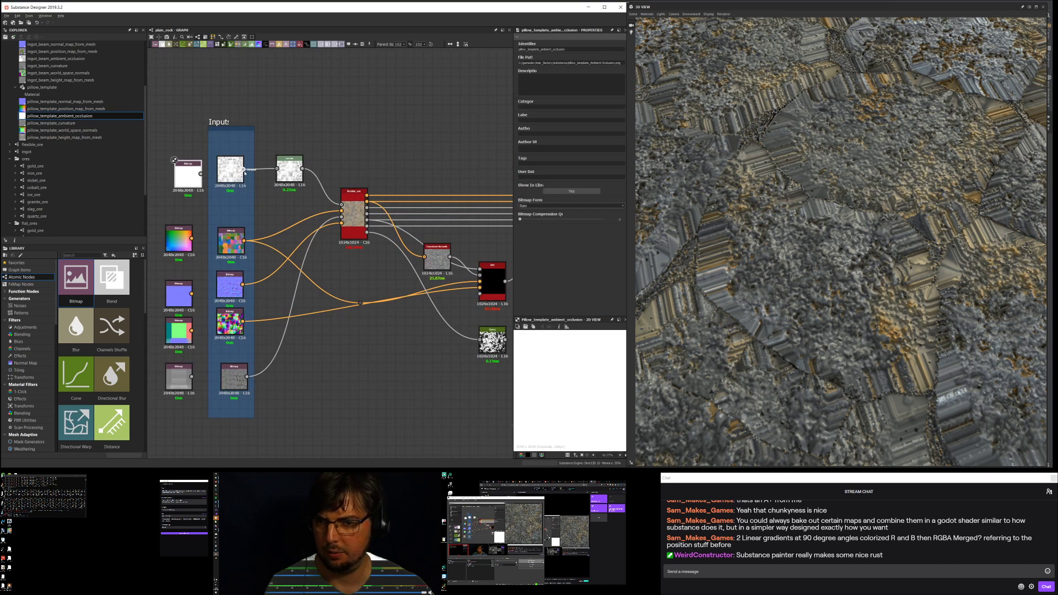
{"action": "left_click_drag", "start_coordinate": [203, 175], "coordinate": [200, 173], "text": "shift"}
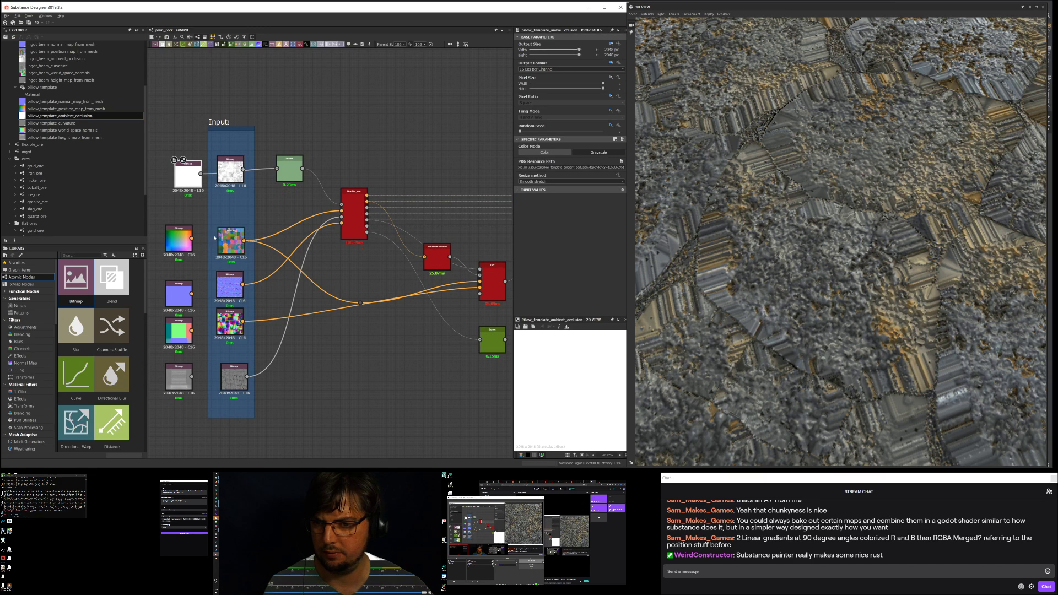
{"action": "left_click_drag", "start_coordinate": [245, 241], "coordinate": [192, 238], "text": "shift"}
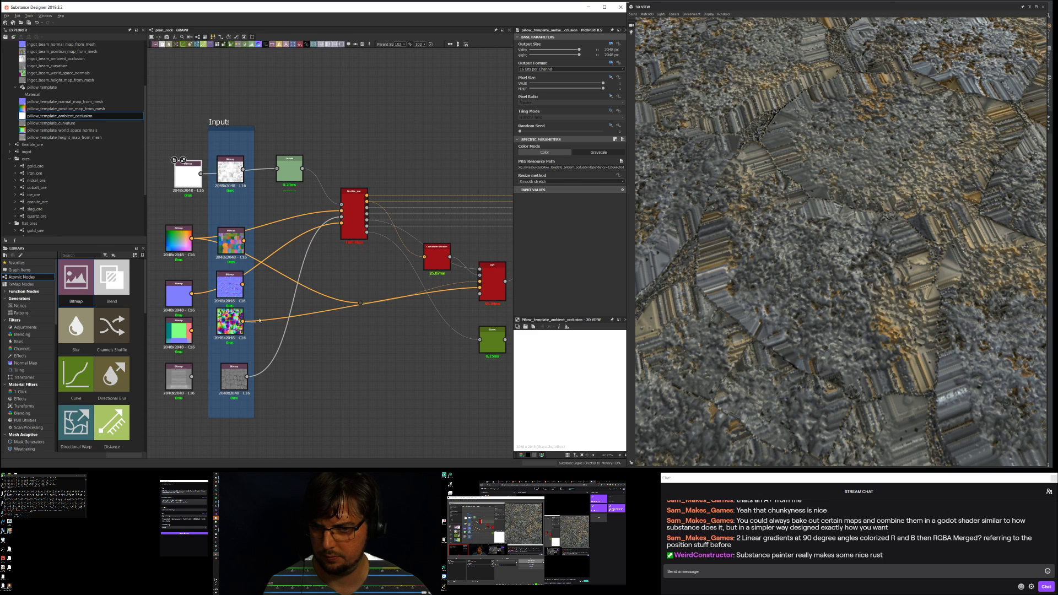
{"action": "scroll", "coordinate": [707, 214], "scroll_direction": "down", "scroll_amount": 2}
{"action": "scroll", "coordinate": [707, 214], "scroll_direction": "down", "scroll_amount": 3}
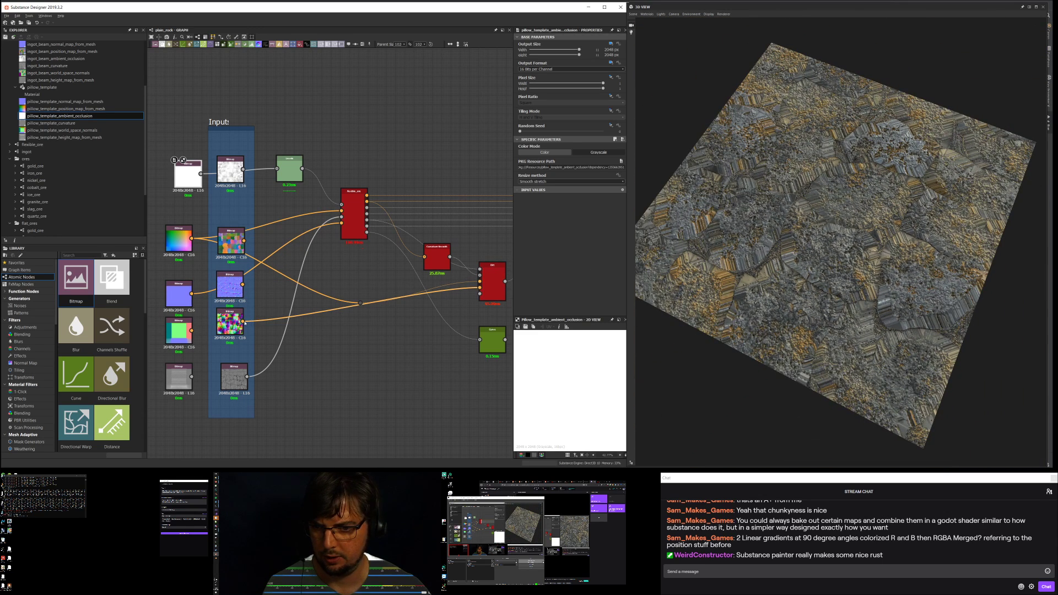
Step: Connect the pillow_template world space normals bitmap to the node fed by the old one and shift the position link's dot node up
{"action": "left_click_drag", "start_coordinate": [243, 322], "coordinate": [265, 347], "text": "shift"}
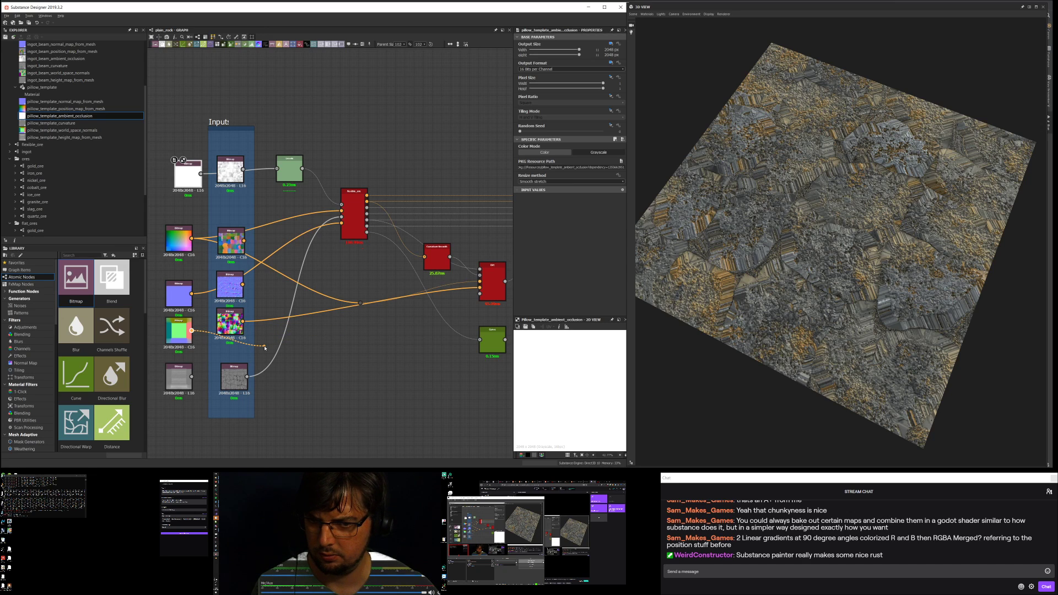
{"action": "left_click_drag", "start_coordinate": [265, 347], "coordinate": [480, 287]}
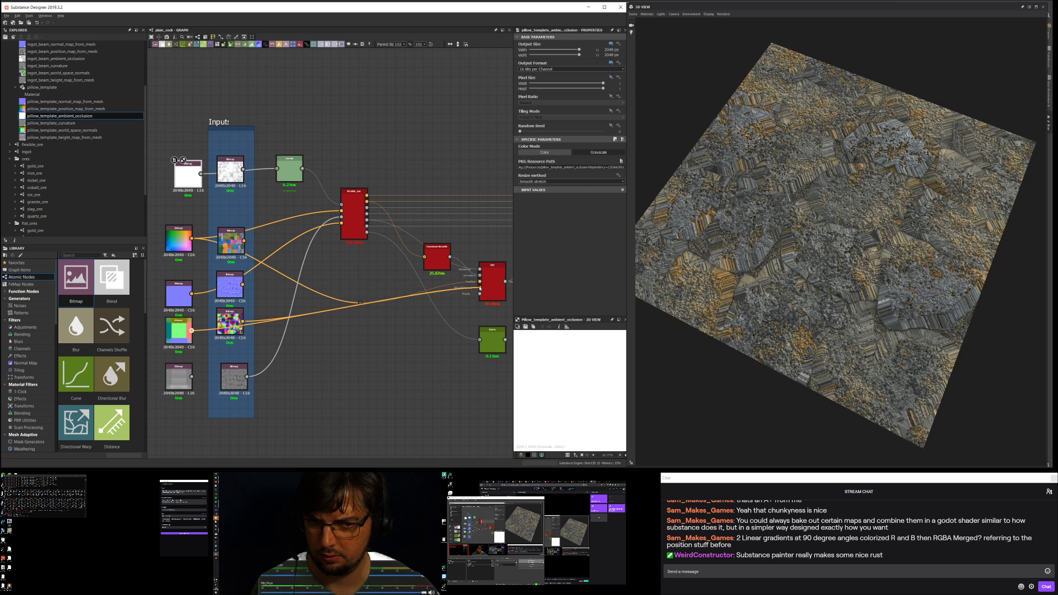
{"action": "scroll", "coordinate": [396, 319], "scroll_direction": "up", "scroll_amount": 3}
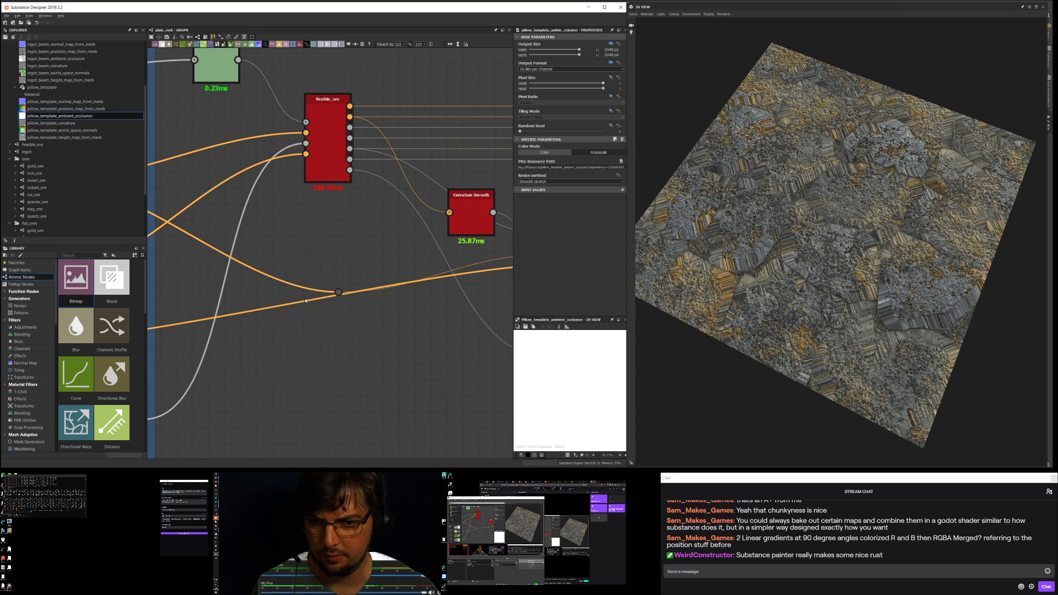
{"action": "scroll", "coordinate": [329, 295], "scroll_direction": "down", "scroll_amount": 3}
{"action": "left_click_drag", "start_coordinate": [333, 296], "coordinate": [333, 285]}
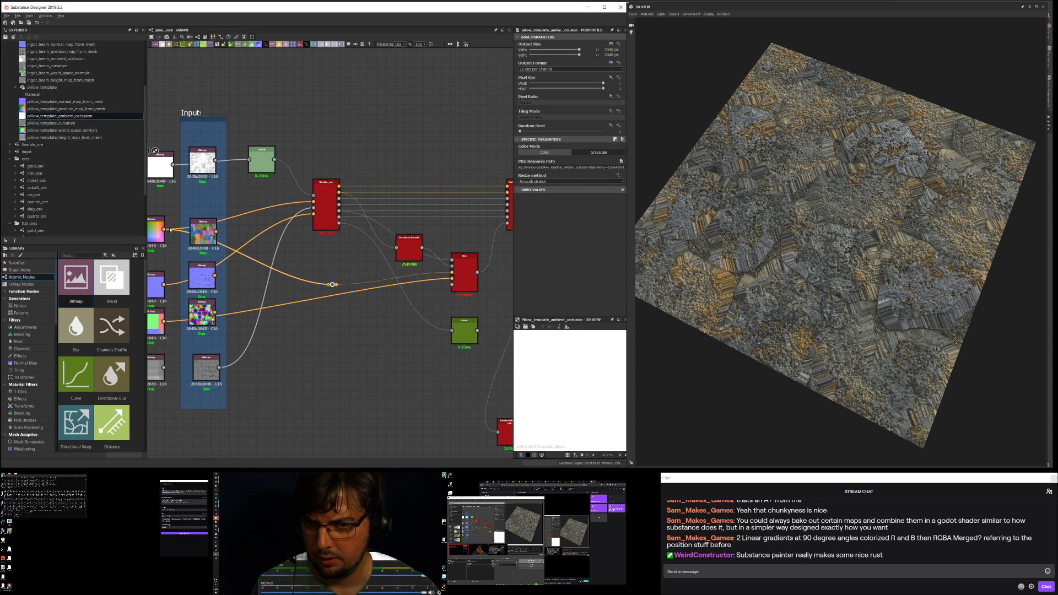
Step: Show the plain_rock outputs on the block in the 3D view
{"action": "scroll", "coordinate": [376, 253], "scroll_direction": "down", "scroll_amount": 1}
{"action": "scroll", "coordinate": [419, 268], "scroll_direction": "down", "scroll_amount": 1}
{"action": "scroll", "coordinate": [84, 138], "scroll_direction": "down", "scroll_amount": 3}
{"action": "scroll", "coordinate": [85, 142], "scroll_direction": "down", "scroll_amount": 1}
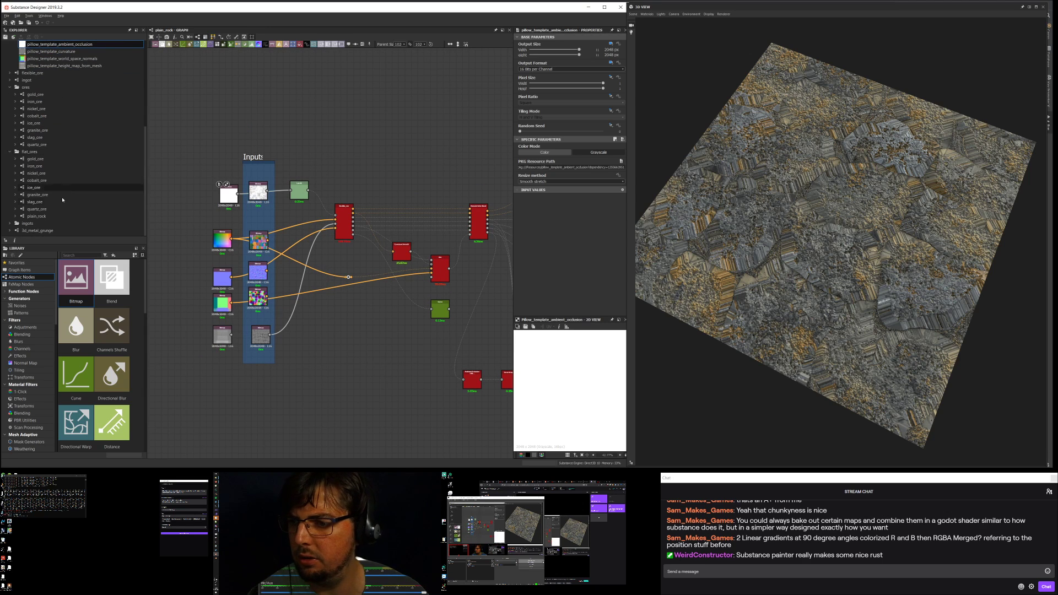
{"action": "left_click", "coordinate": [37, 216]}
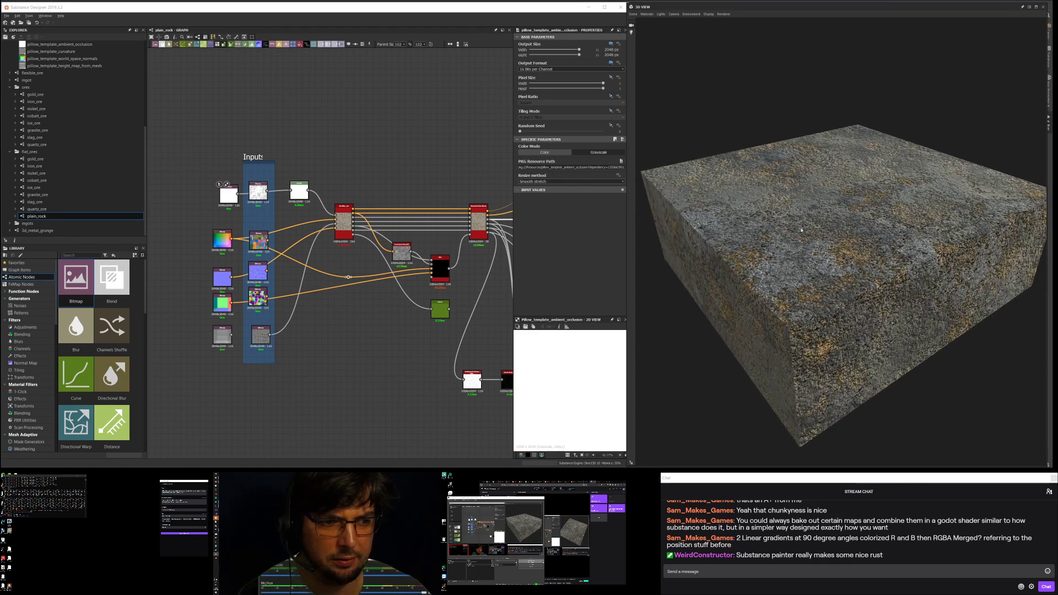
Step: Connect the pillow_template height map bitmap to the flexible_ore node and delete the five old bitmaps in the Input frame
{"action": "scroll", "coordinate": [297, 286], "scroll_direction": "up", "scroll_amount": 1}
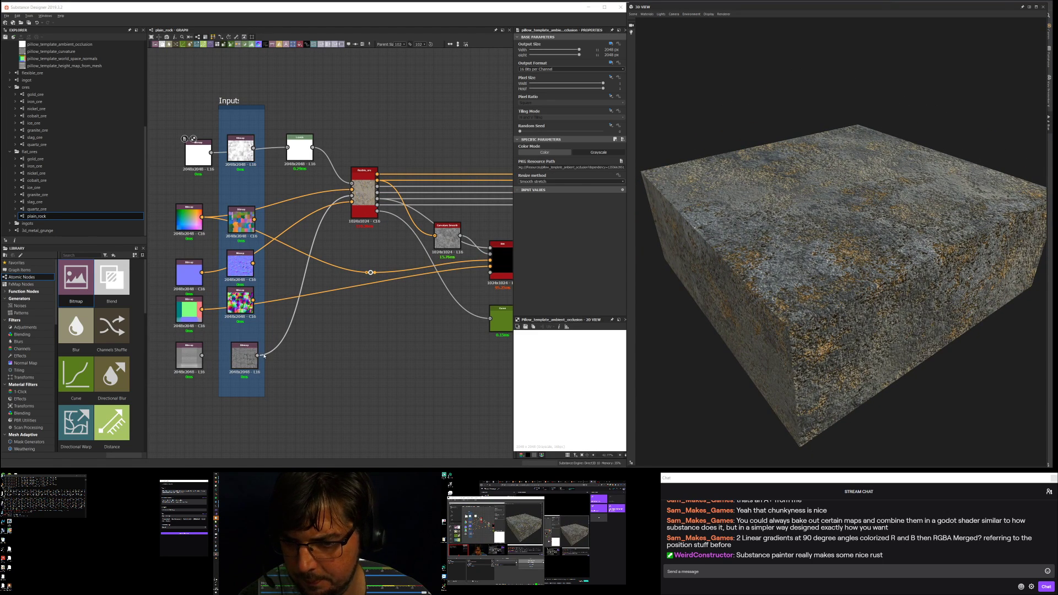
{"action": "left_click_drag", "start_coordinate": [202, 356], "coordinate": [353, 196]}
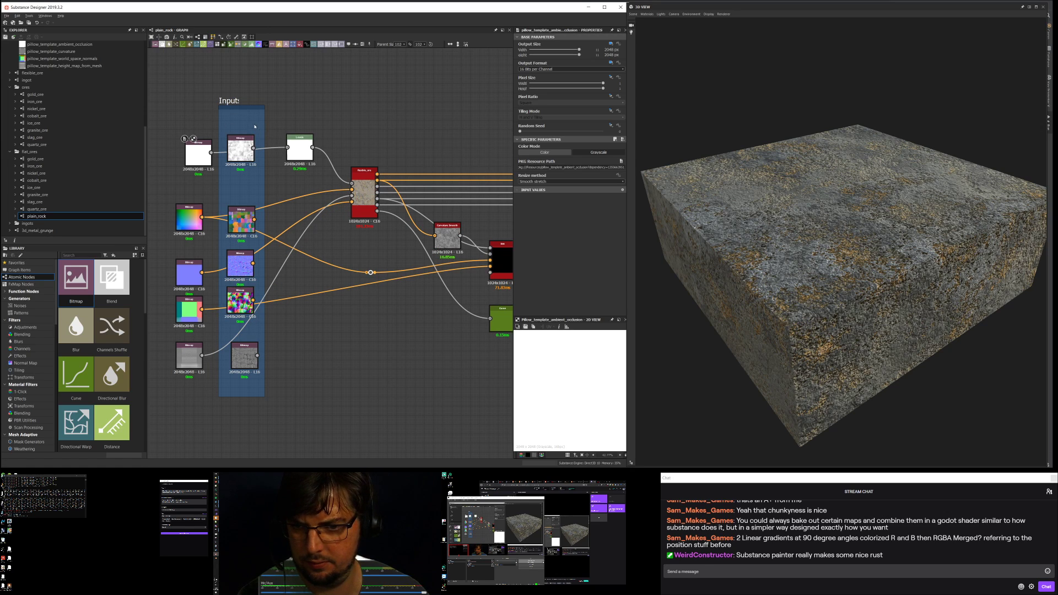
{"action": "left_click", "coordinate": [242, 259]}
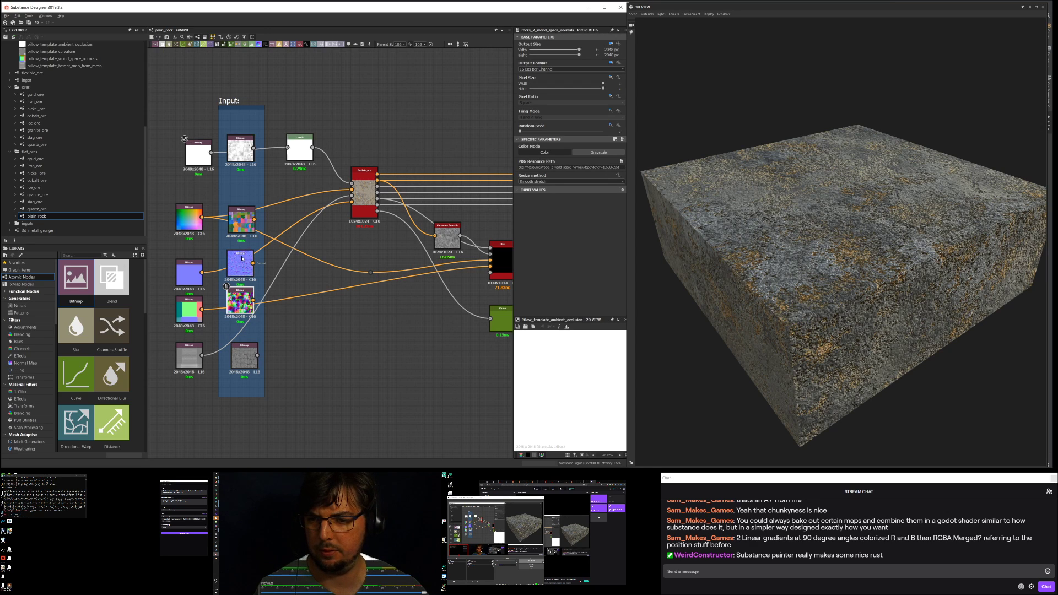
{"action": "left_click", "coordinate": [244, 357]}
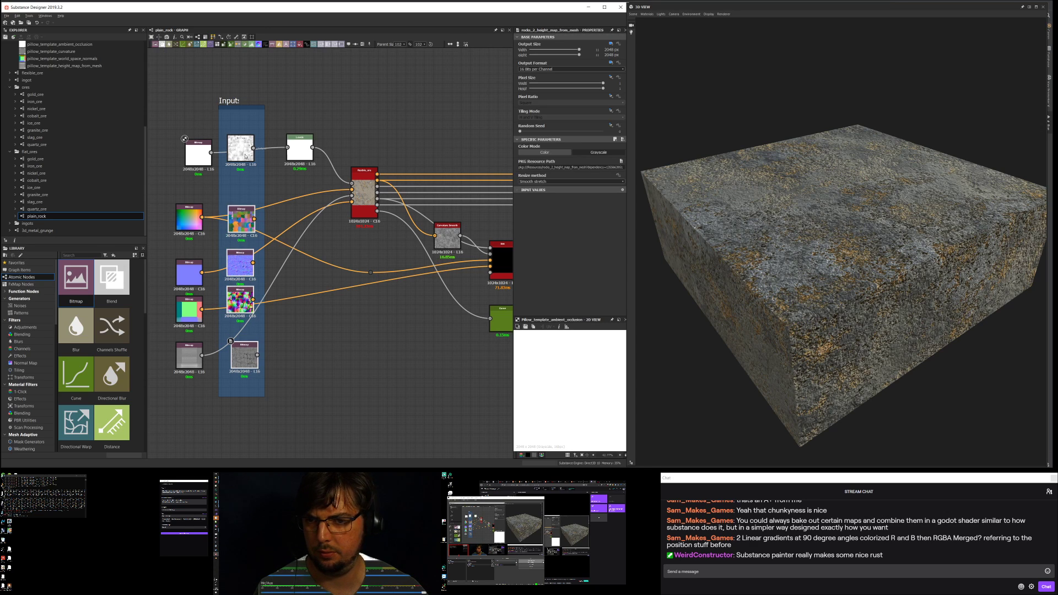
{"action": "key", "text": "Delete"}
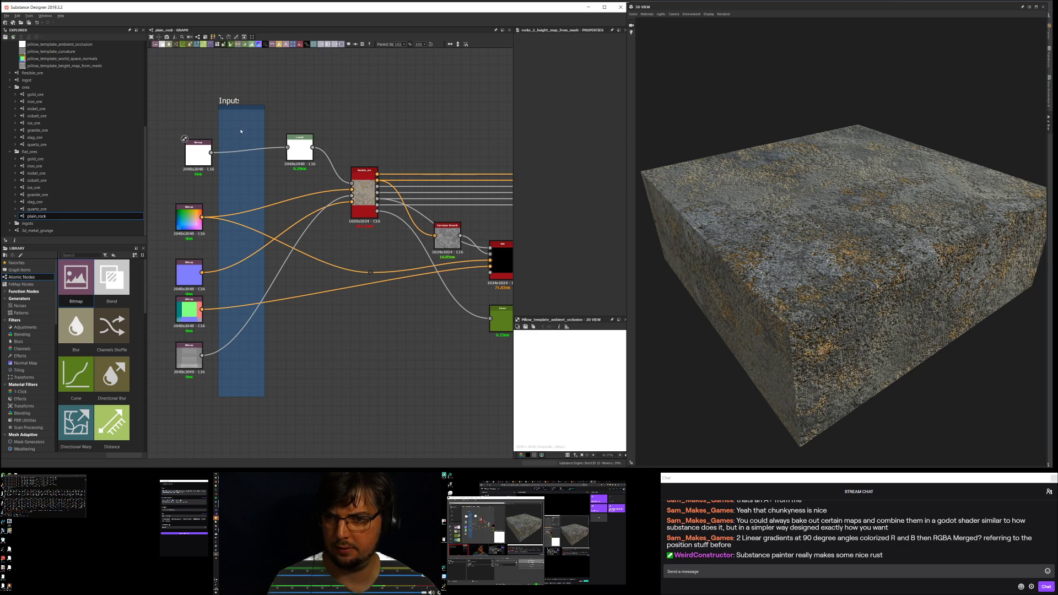
Step: Move the five pillow_template bitmaps into the Input frame of the plain_rock graph
{"action": "left_click", "coordinate": [210, 163]}
{"action": "left_click_drag", "start_coordinate": [162, 107], "coordinate": [244, 350]}
{"action": "left_click", "coordinate": [291, 216]}
{"action": "mouse_move", "coordinate": [252, 154]}
{"action": "left_mouse_down"}
{"action": "mouse_move", "coordinate": [241, 144]}
{"action": "mouse_move", "coordinate": [240, 154]}
{"action": "left_mouse_up"}
{"action": "left_click", "coordinate": [389, 150]}
{"action": "middle_click_drag", "start_coordinate": [449, 98], "coordinate": [287, 108]}
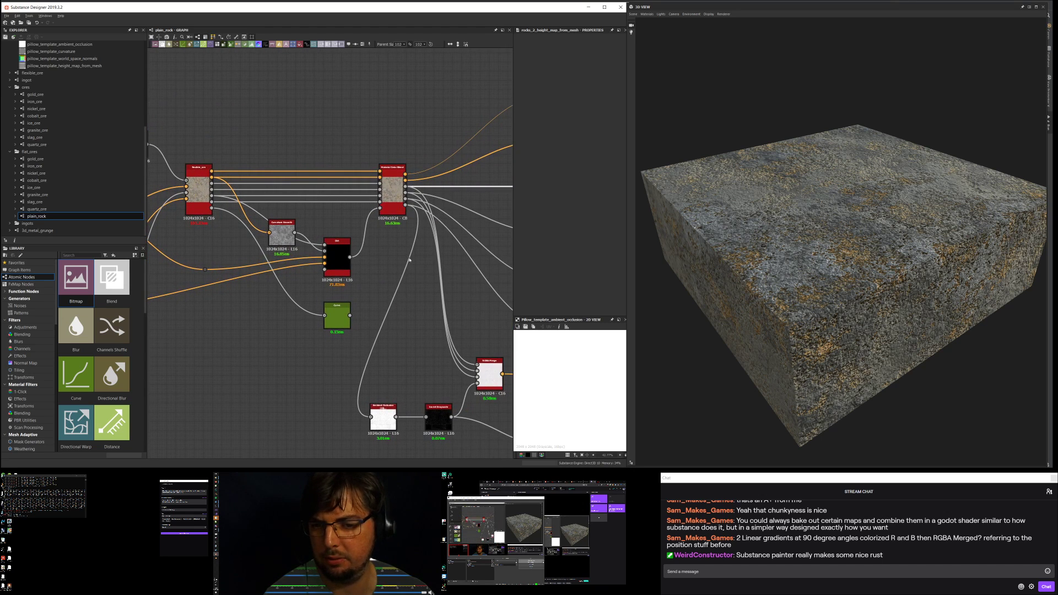
Step: Examine the plain_rock output nodes and the rock surface detail on the block in the 3D view, close up and from a distance
{"action": "middle_click_drag", "start_coordinate": [375, 284], "coordinate": [235, 255]}
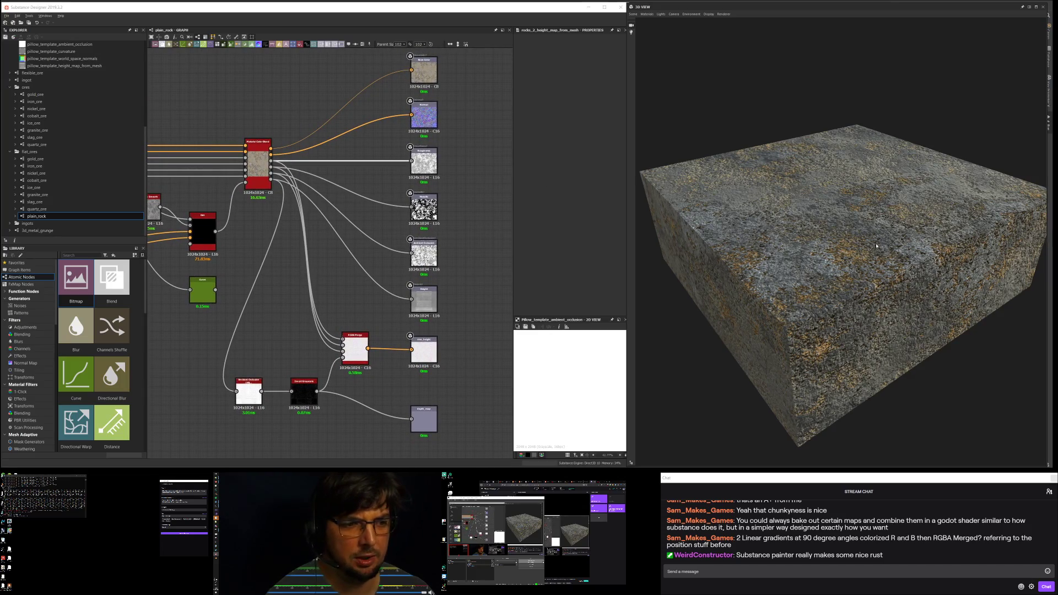
{"action": "left_click", "coordinate": [902, 260]}
{"action": "left_click_drag", "start_coordinate": [902, 261], "coordinate": [875, 280]}
{"action": "scroll", "coordinate": [856, 276], "scroll_direction": "up", "scroll_amount": 5}
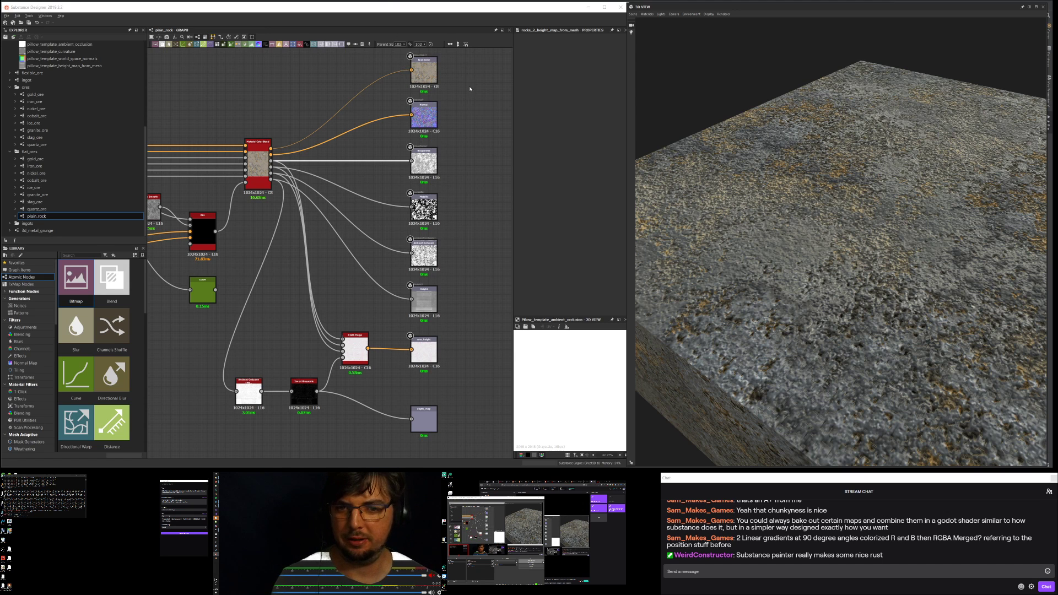
{"action": "scroll", "coordinate": [462, 136], "scroll_direction": "up", "scroll_amount": 2}
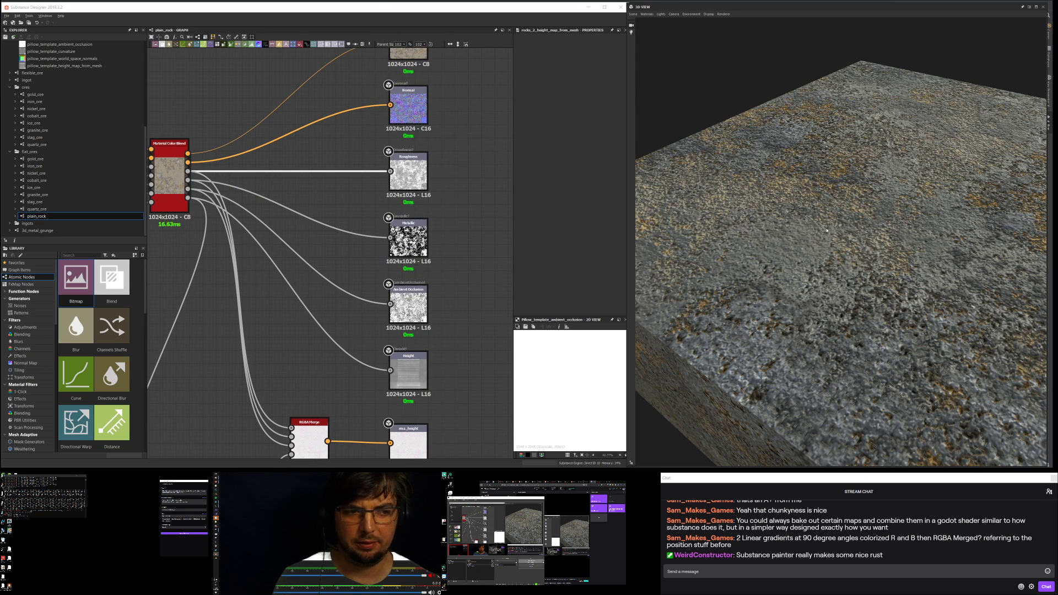
{"action": "left_click_drag", "start_coordinate": [864, 247], "coordinate": [903, 243]}
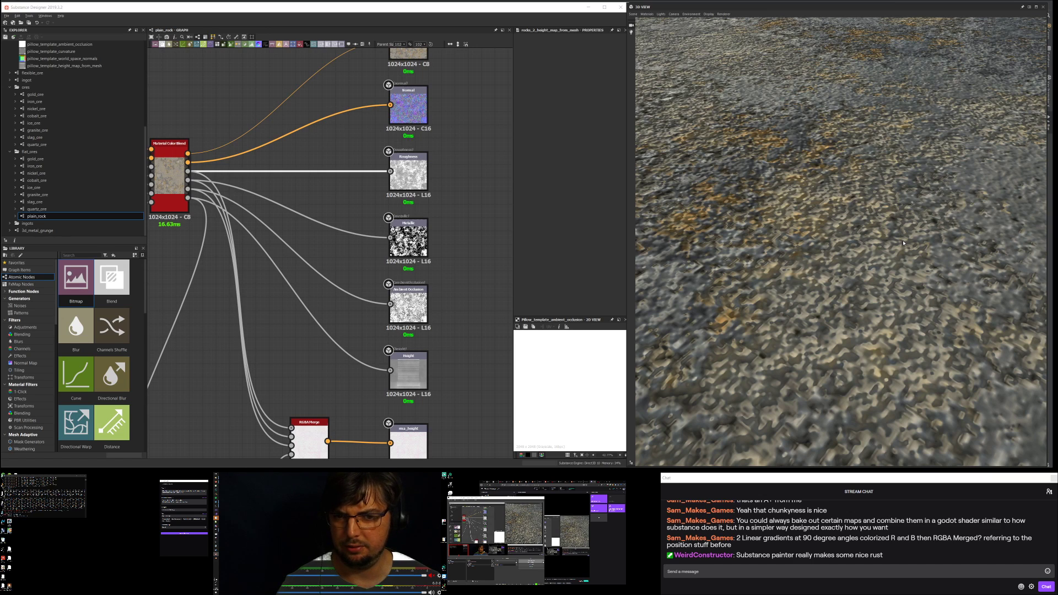
{"action": "scroll", "coordinate": [899, 244], "scroll_direction": "down", "scroll_amount": 5}
{"action": "left_click_drag", "start_coordinate": [898, 244], "coordinate": [841, 281]}
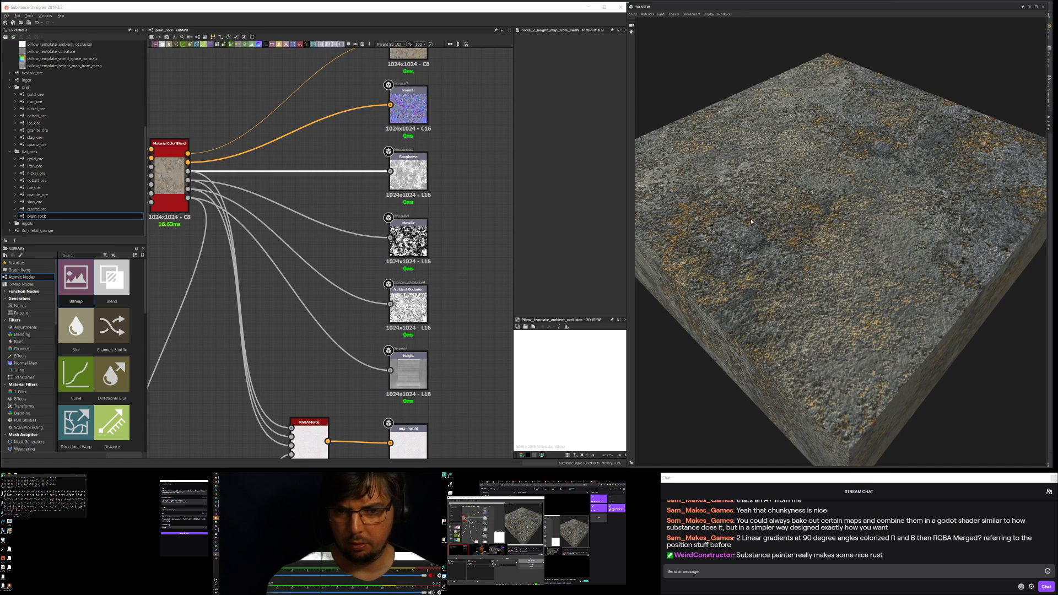
Step: Raise metal_amount on the flexible_ore node of the plain_rock graph to its maximum
{"action": "middle_click_drag", "start_coordinate": [270, 197], "coordinate": [408, 208]}
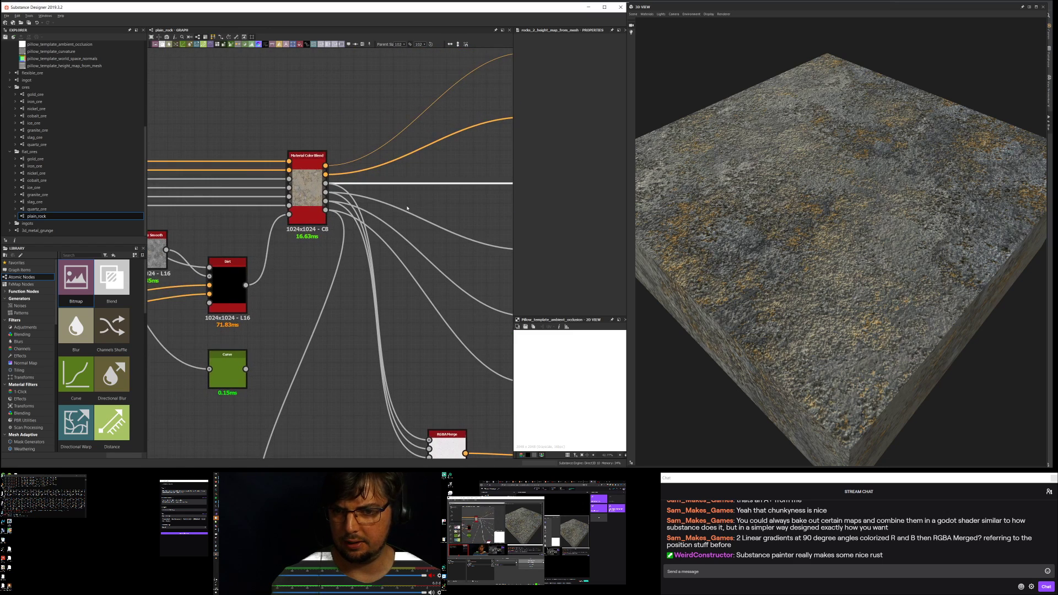
{"action": "scroll", "coordinate": [407, 209], "scroll_direction": "down", "scroll_amount": 3}
{"action": "left_click", "coordinate": [217, 192]}
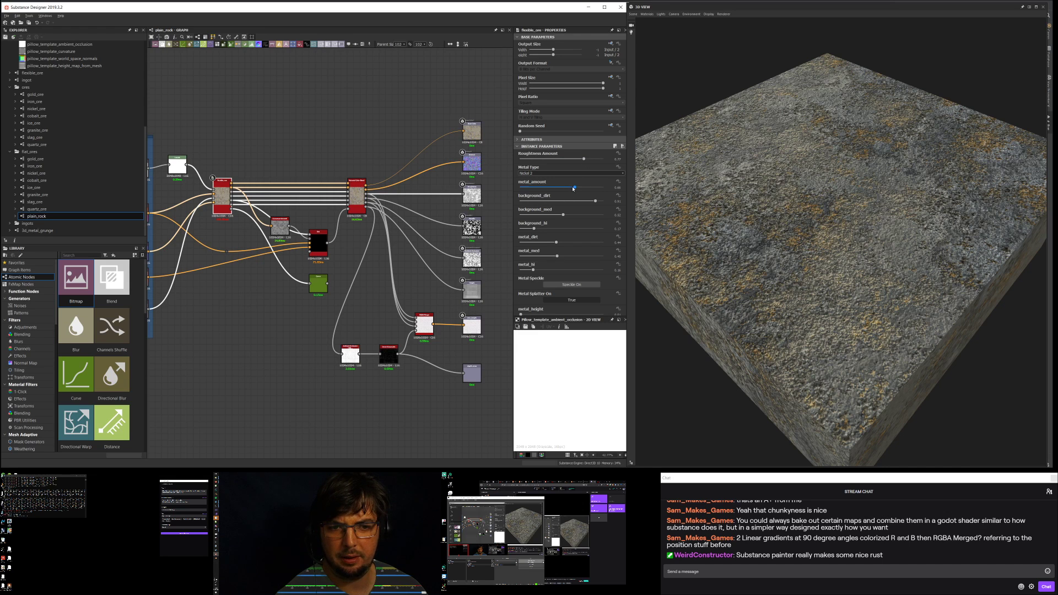
{"action": "left_click_drag", "start_coordinate": [573, 188], "coordinate": [557, 190]}
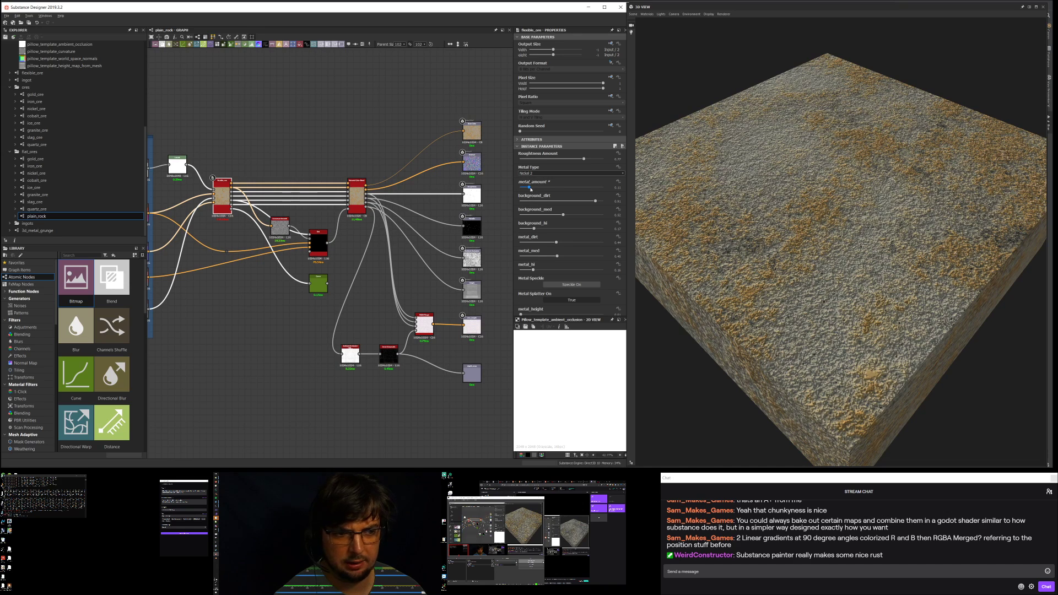
{"action": "left_click_drag", "start_coordinate": [530, 188], "coordinate": [606, 190]}
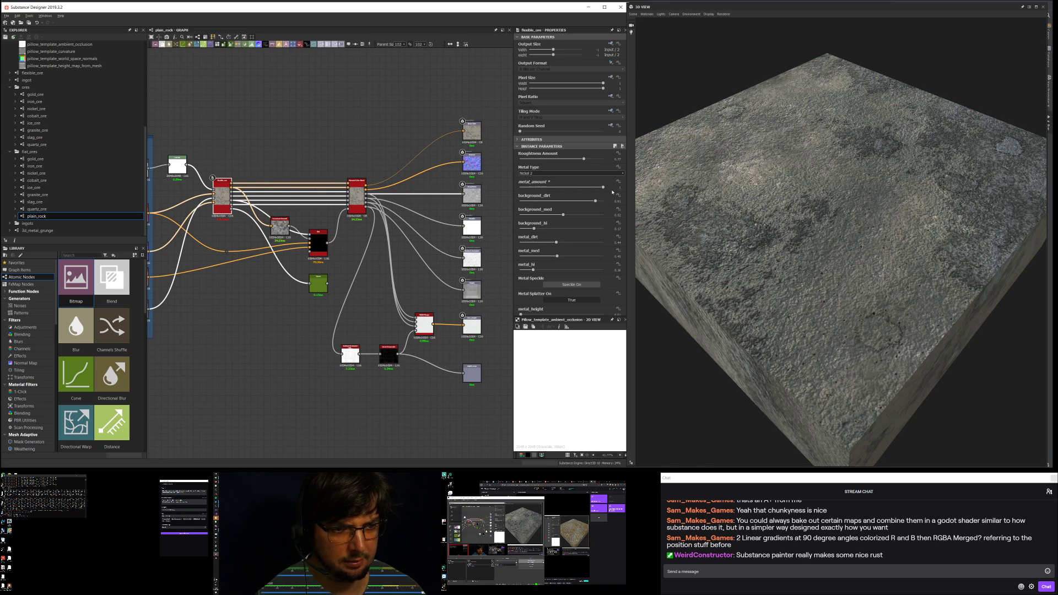
Step: Raise background_dirt, background_med and background_hi on the flexible_ore node close to their upper limits and check the block in 3D
{"action": "left_click_drag", "start_coordinate": [595, 200], "coordinate": [600, 202]}
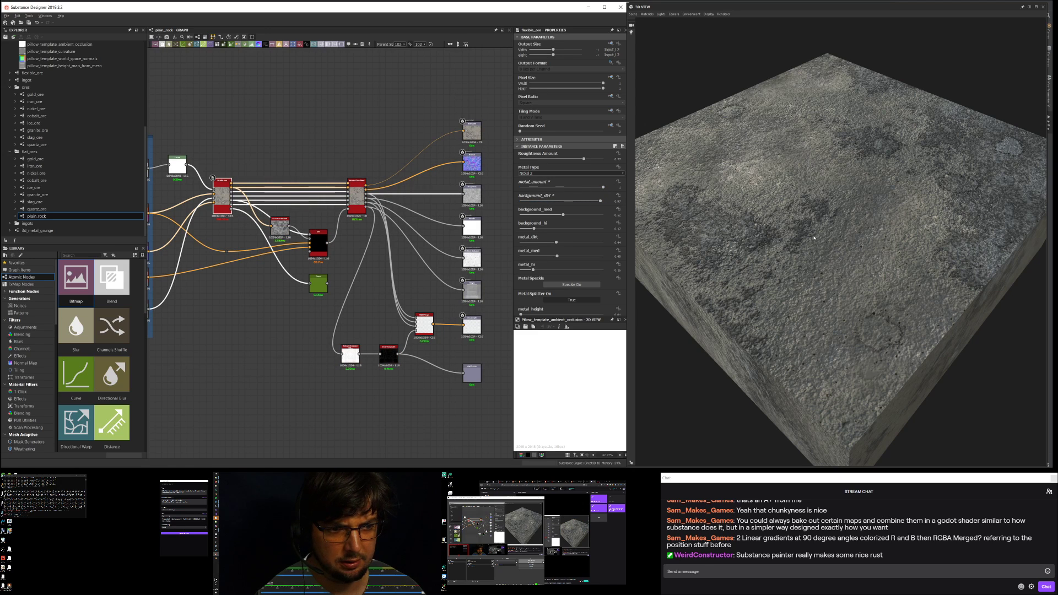
{"action": "left_click_drag", "start_coordinate": [563, 216], "coordinate": [588, 217]}
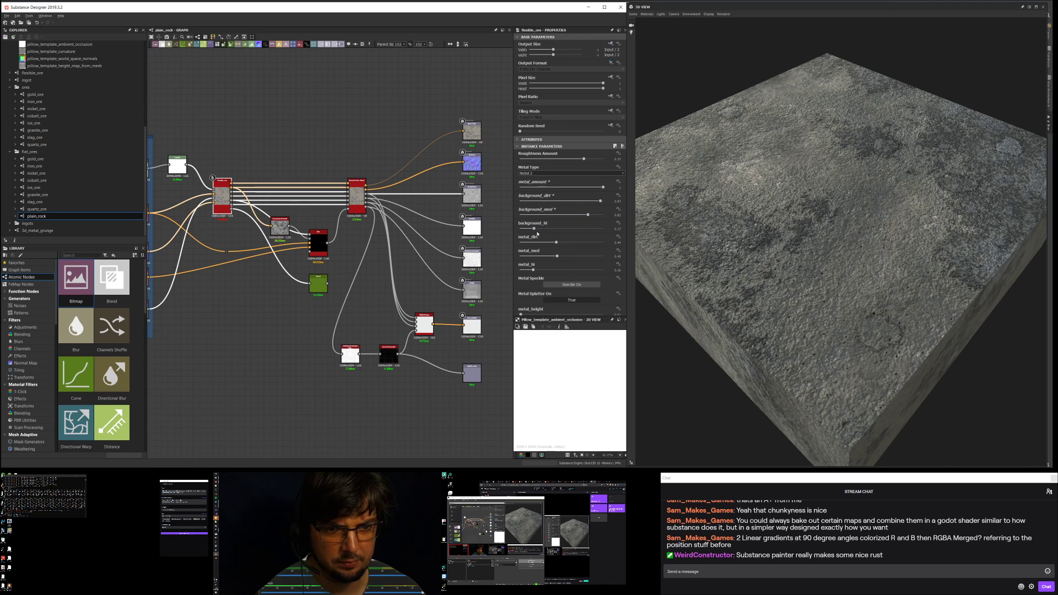
{"action": "left_click_drag", "start_coordinate": [537, 228], "coordinate": [598, 229]}
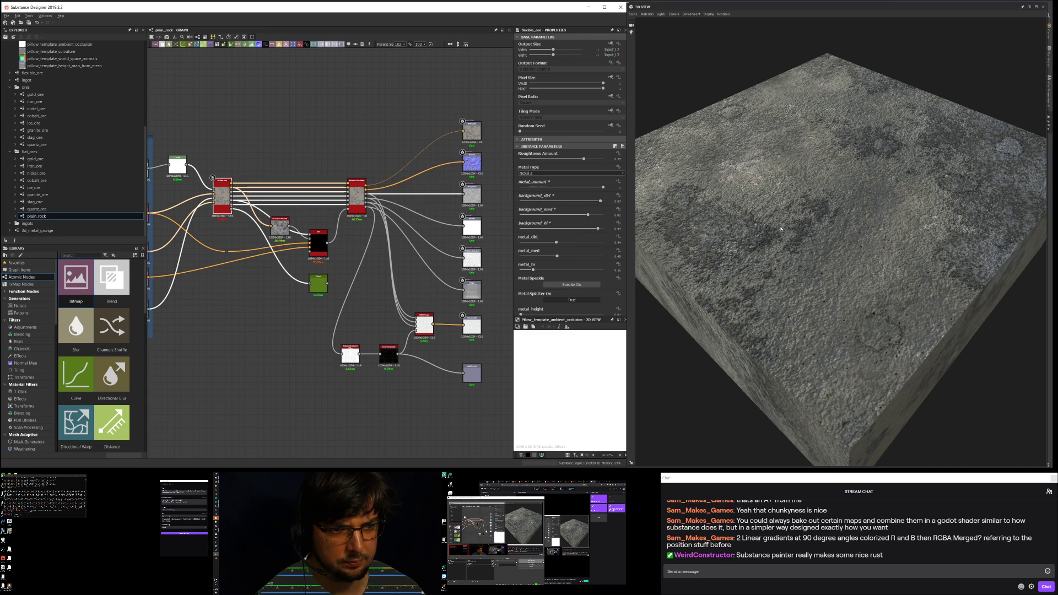
{"action": "left_click_drag", "start_coordinate": [860, 286], "coordinate": [823, 254]}
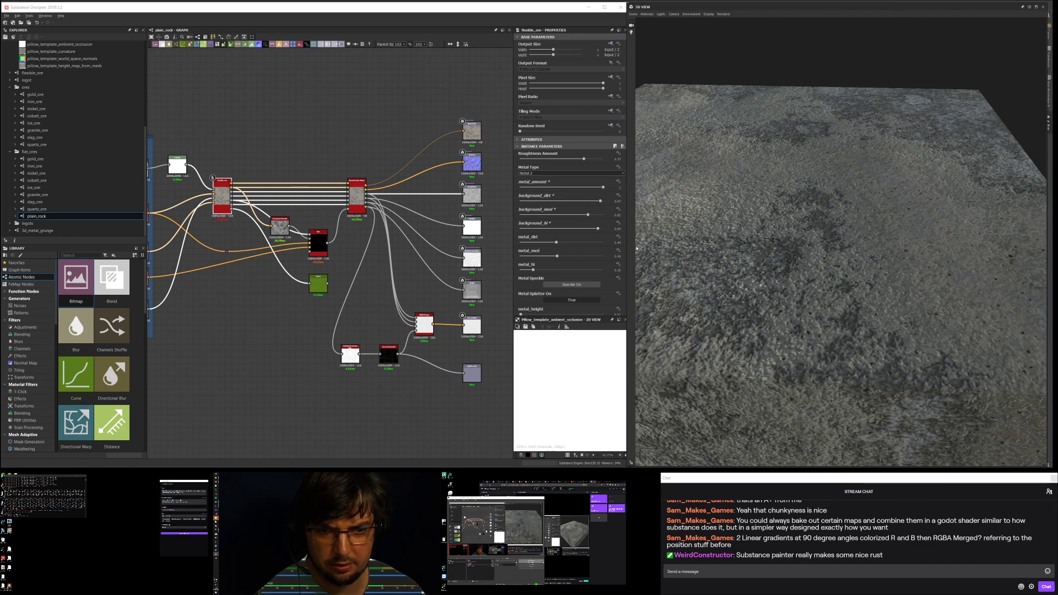
Step: Lower metal_dirt on the flexible_ore node to roughly a quarter of its range and check the rock surface in 3D
{"action": "mouse_move", "coordinate": [556, 243]}
{"action": "left_mouse_down"}
{"action": "mouse_move", "coordinate": [588, 242]}
{"action": "mouse_move", "coordinate": [554, 243]}
{"action": "left_mouse_up"}
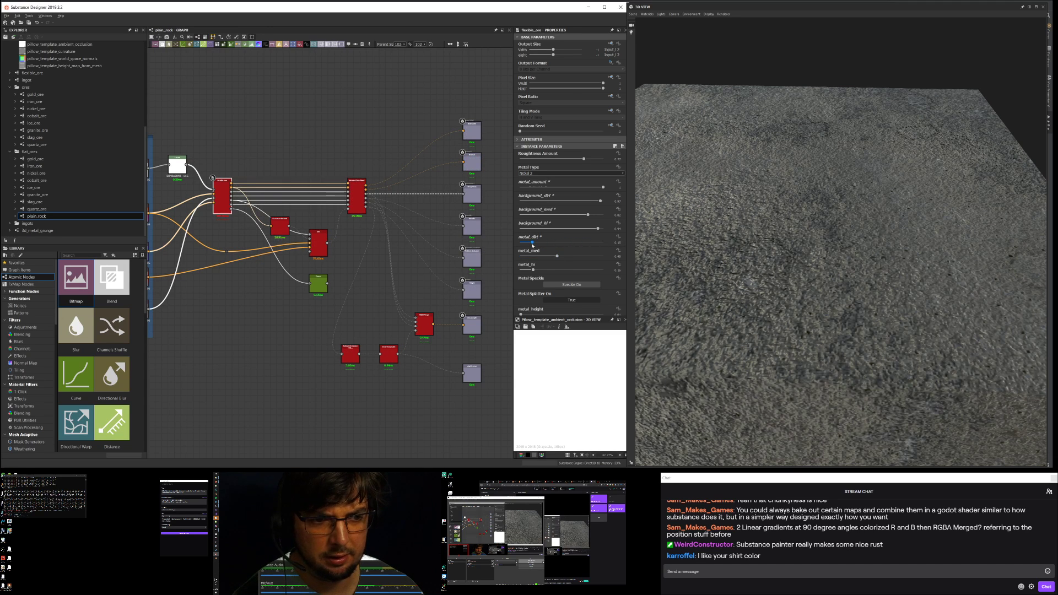
{"action": "left_click_drag", "start_coordinate": [532, 243], "coordinate": [543, 243]}
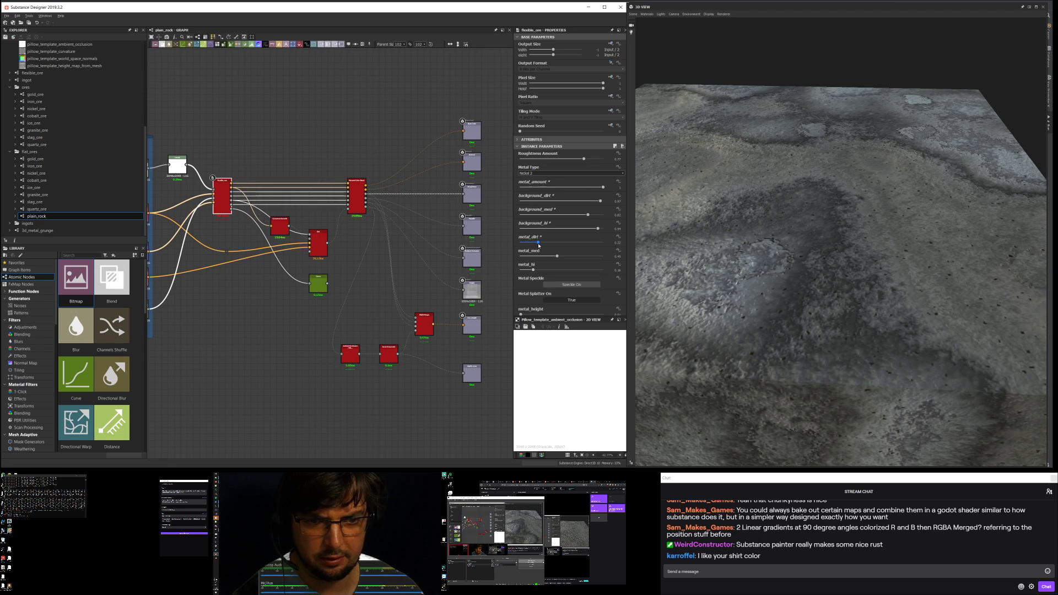
{"action": "left_click_drag", "start_coordinate": [798, 243], "coordinate": [797, 267]}
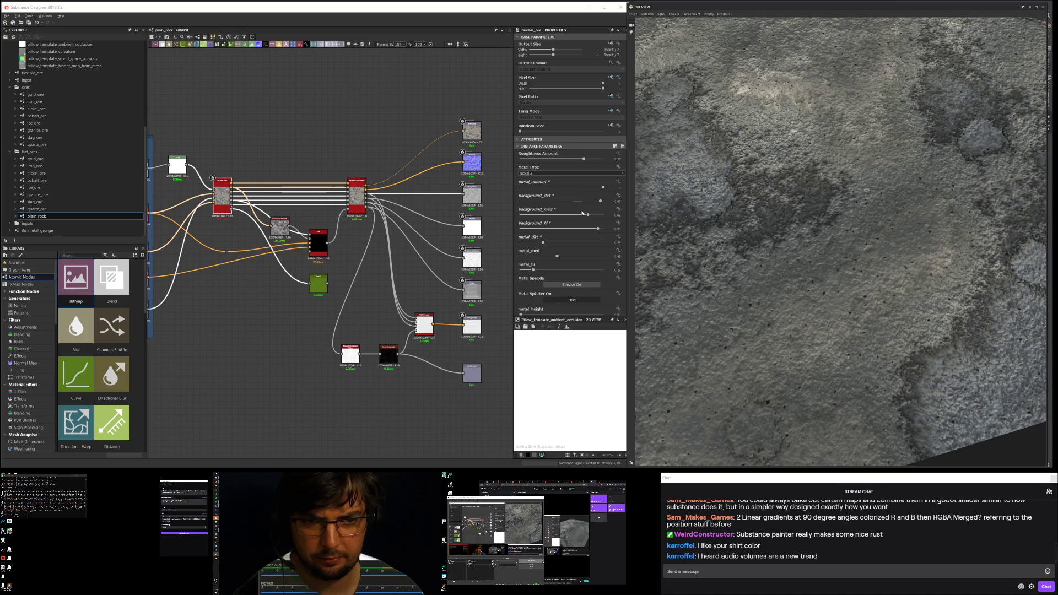
Step: Reduce metal_amount on the flexible_ore node to its minimum and check the block in 3D
{"action": "left_click_drag", "start_coordinate": [602, 189], "coordinate": [520, 188]}
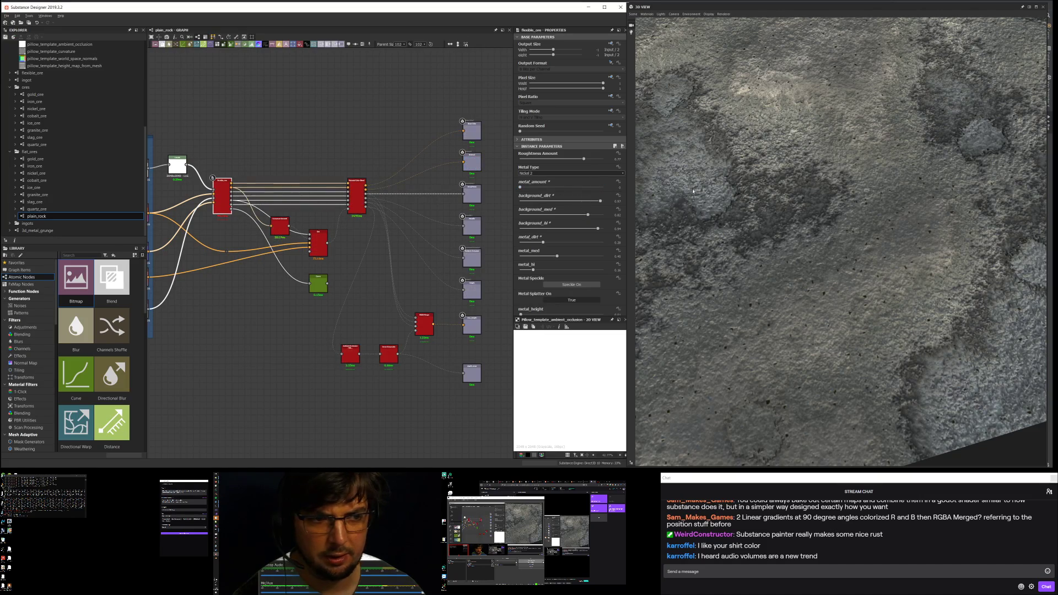
{"action": "left_click_drag", "start_coordinate": [817, 216], "coordinate": [830, 191]}
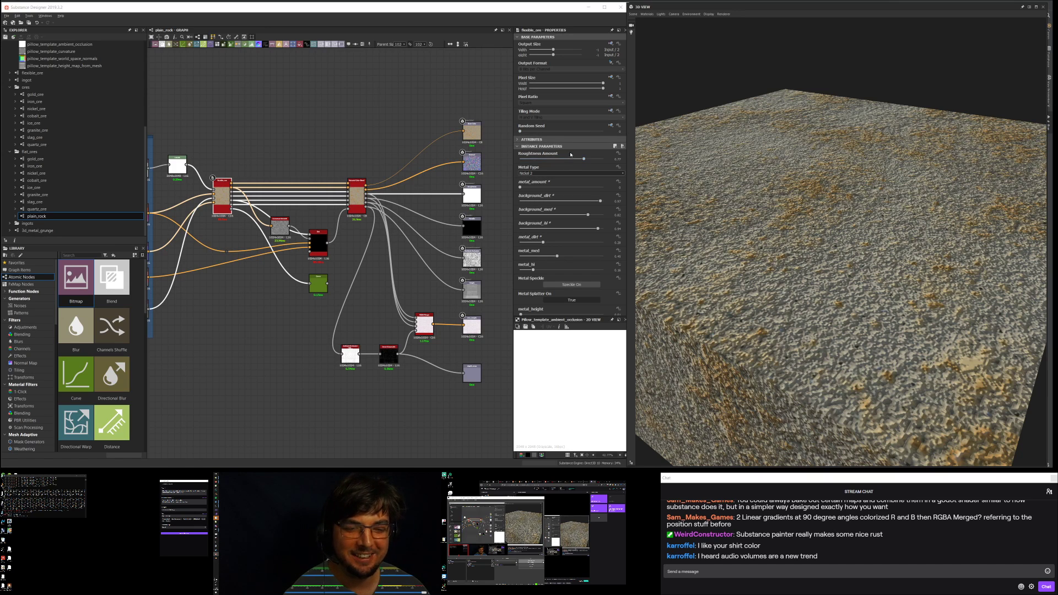
{"action": "scroll", "coordinate": [566, 166], "scroll_direction": "down", "scroll_amount": 2}
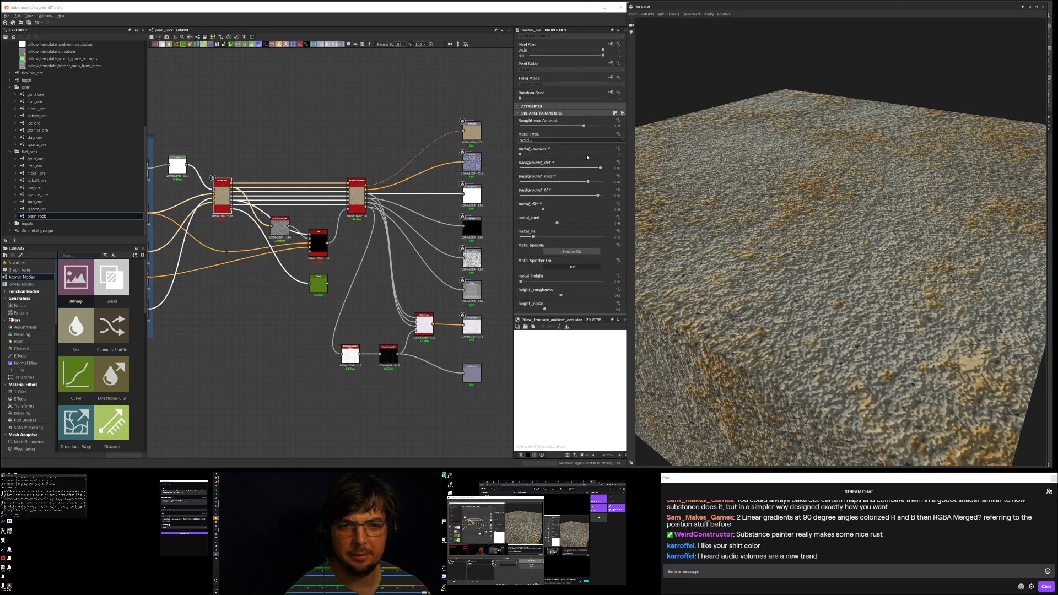
{"action": "left_click_drag", "start_coordinate": [827, 245], "coordinate": [592, 216]}
Step: Try Slag and Quartz as the flexible_ore node's Metal Type on the block
{"action": "scroll", "coordinate": [584, 210], "scroll_direction": "up", "scroll_amount": 2}
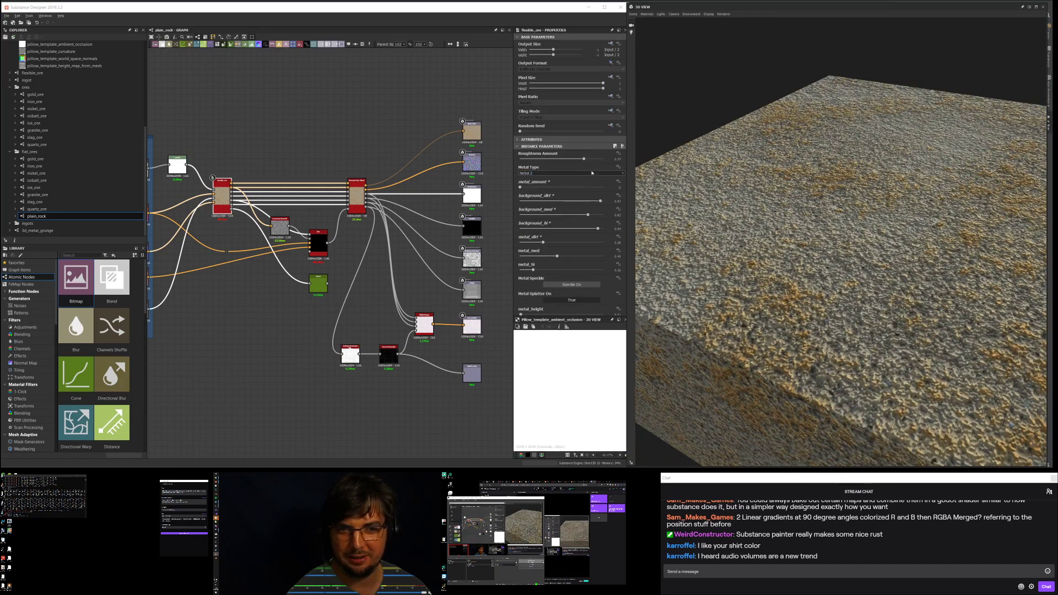
{"action": "left_click", "coordinate": [545, 173]}
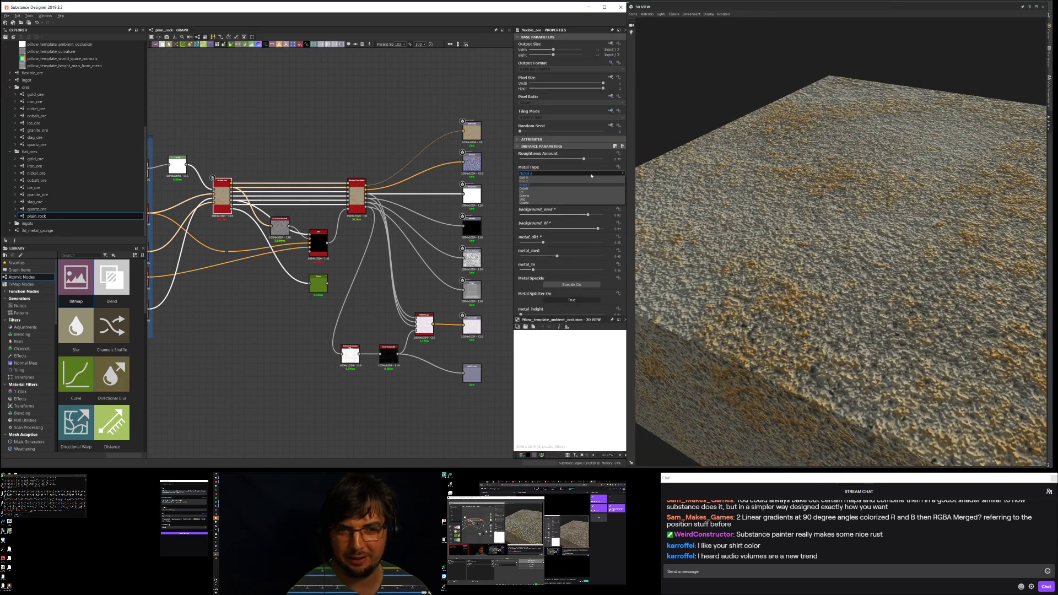
{"action": "left_click", "coordinate": [544, 199]}
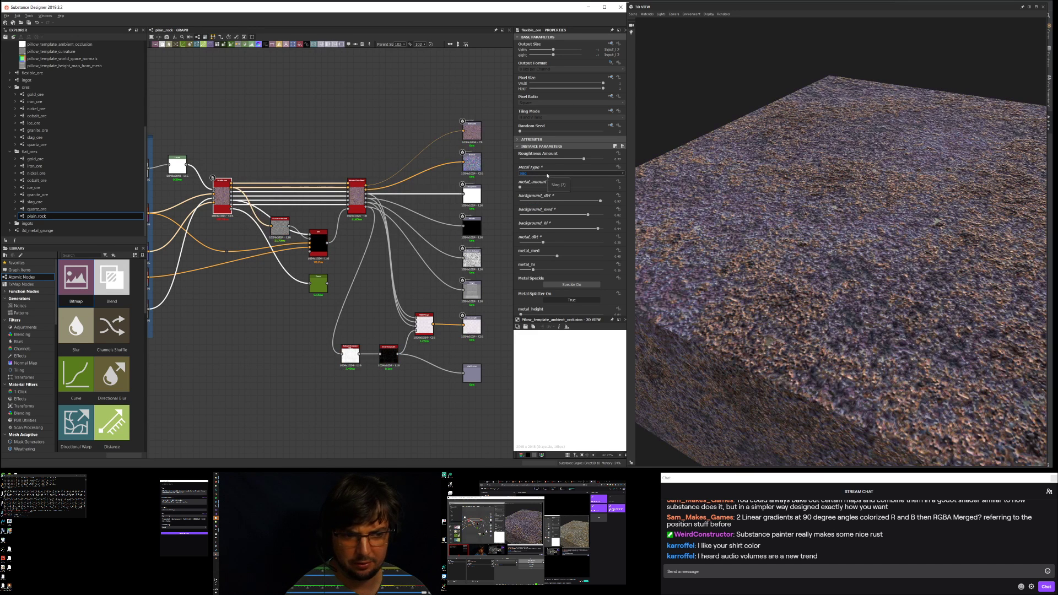
{"action": "left_click", "coordinate": [547, 174]}
{"action": "left_click", "coordinate": [539, 203]}
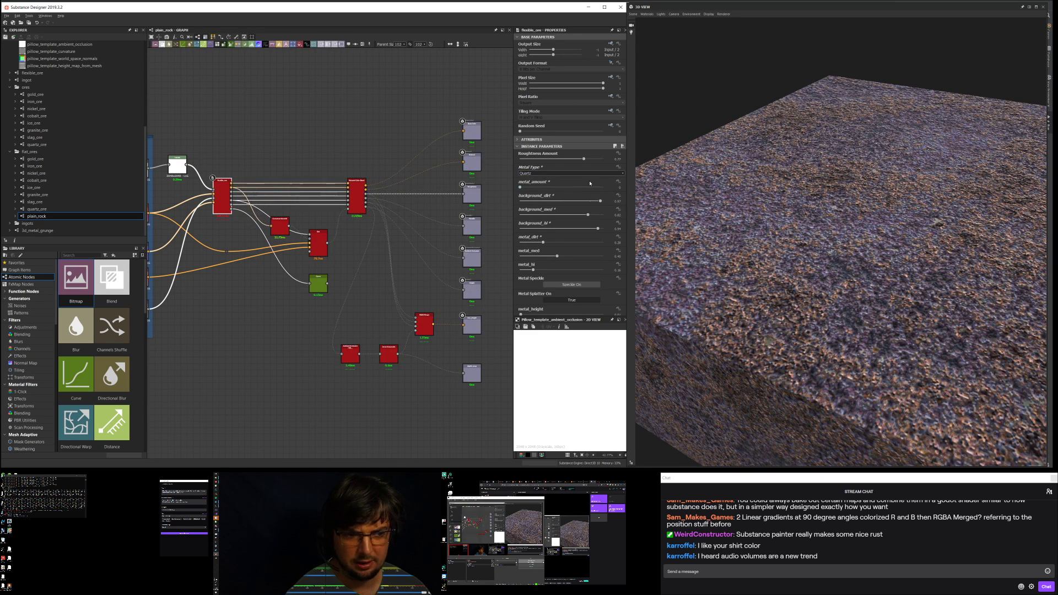
{"action": "scroll", "coordinate": [764, 204], "scroll_direction": "up", "scroll_amount": 3}
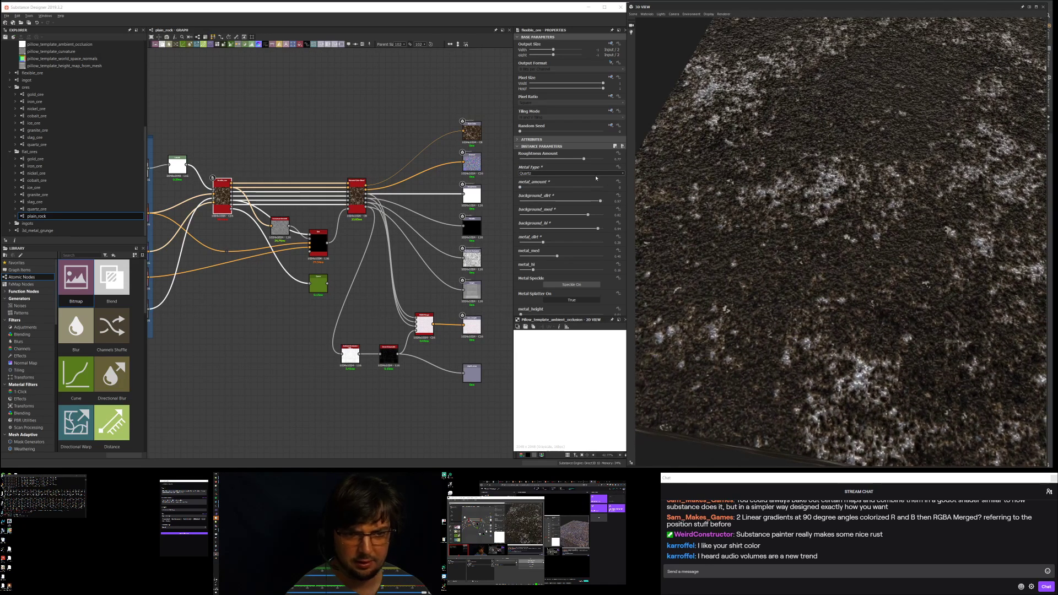
Step: Try Cobalt and Nickel 2 as the flexible_ore node's Metal Type, then settle on Iron with metal_amount kept at its minimum
{"action": "left_click", "coordinate": [568, 173]}
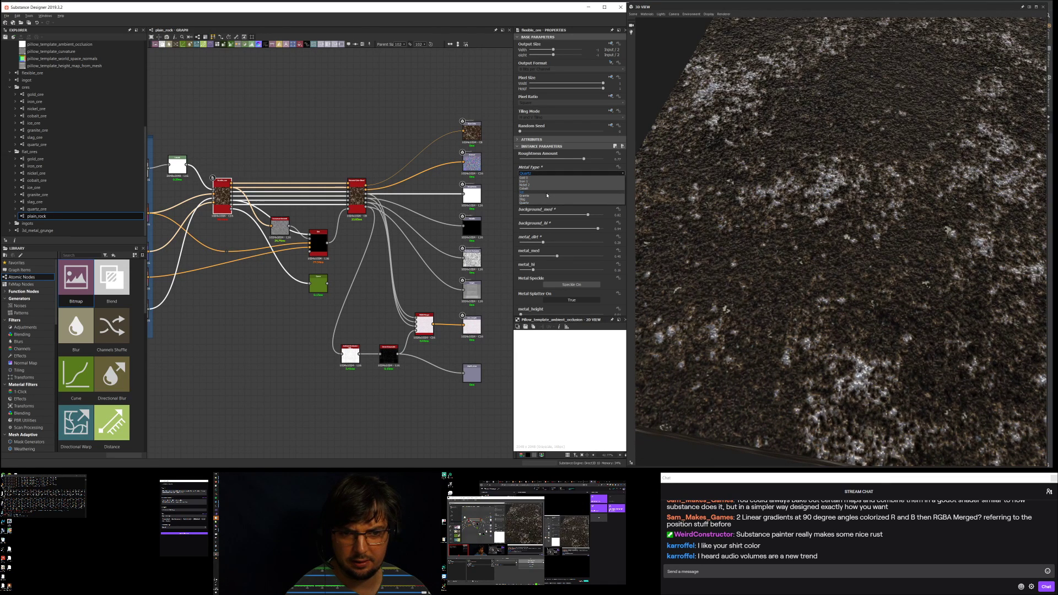
{"action": "left_click", "coordinate": [546, 188]}
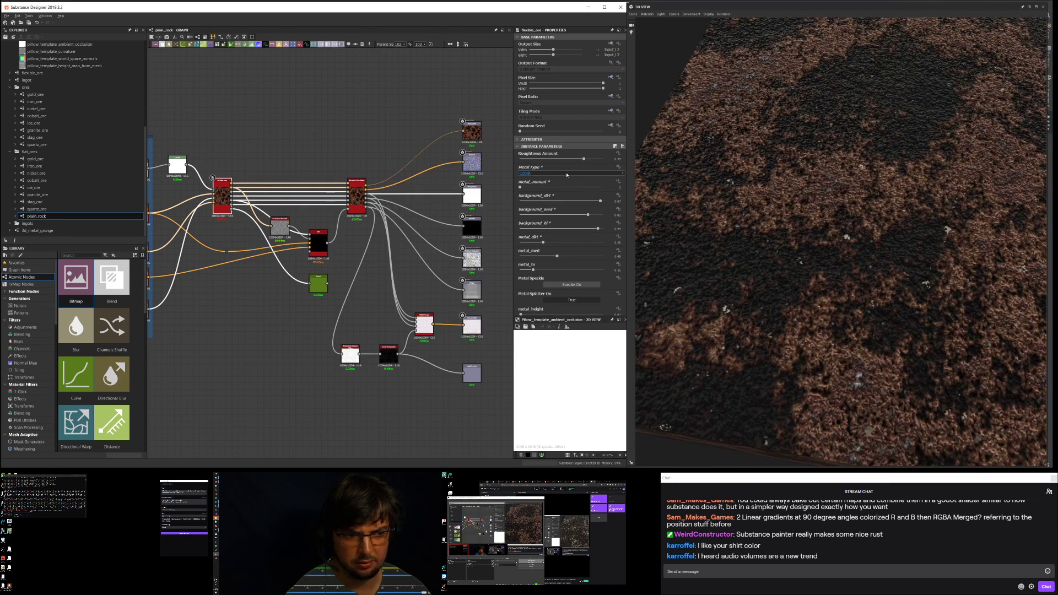
{"action": "left_click", "coordinate": [566, 173]}
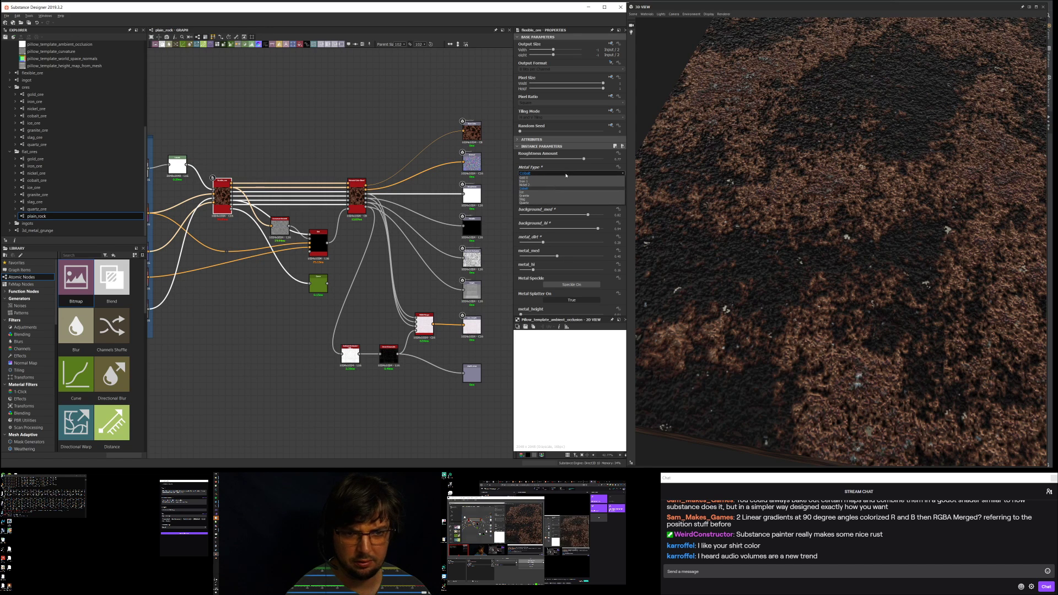
{"action": "left_click", "coordinate": [549, 185]}
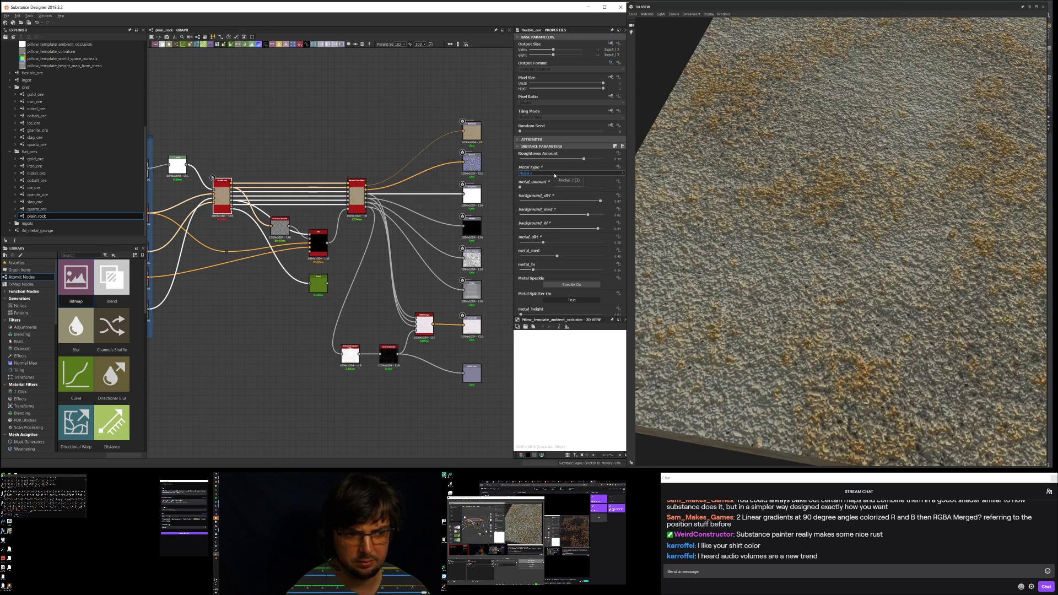
{"action": "key", "text": "Up"}
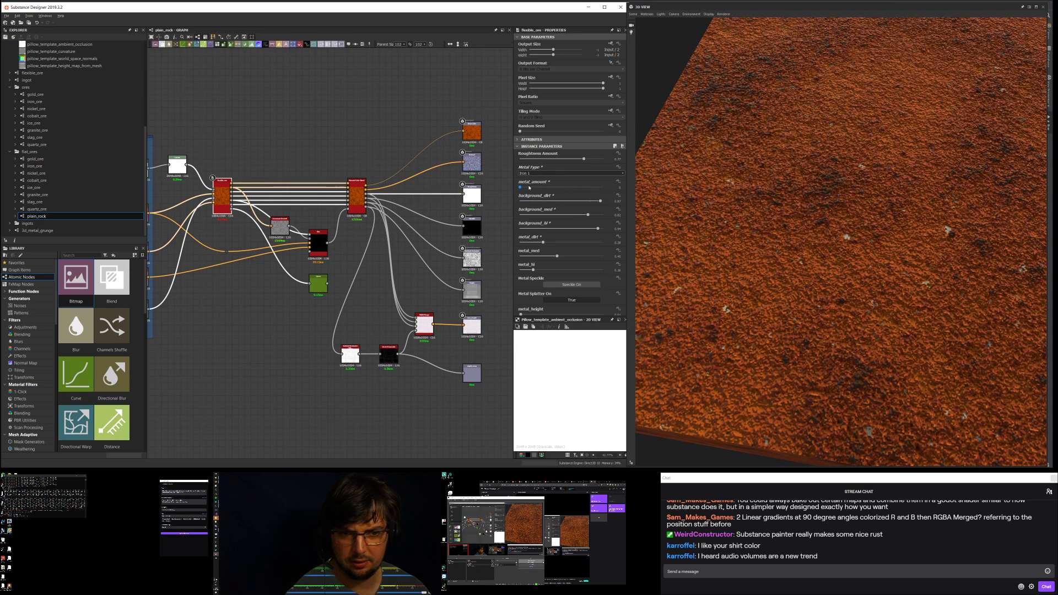
{"action": "mouse_move", "coordinate": [520, 189]}
{"action": "left_mouse_down"}
{"action": "mouse_move", "coordinate": [602, 190]}
{"action": "mouse_move", "coordinate": [520, 189]}
{"action": "left_mouse_up"}
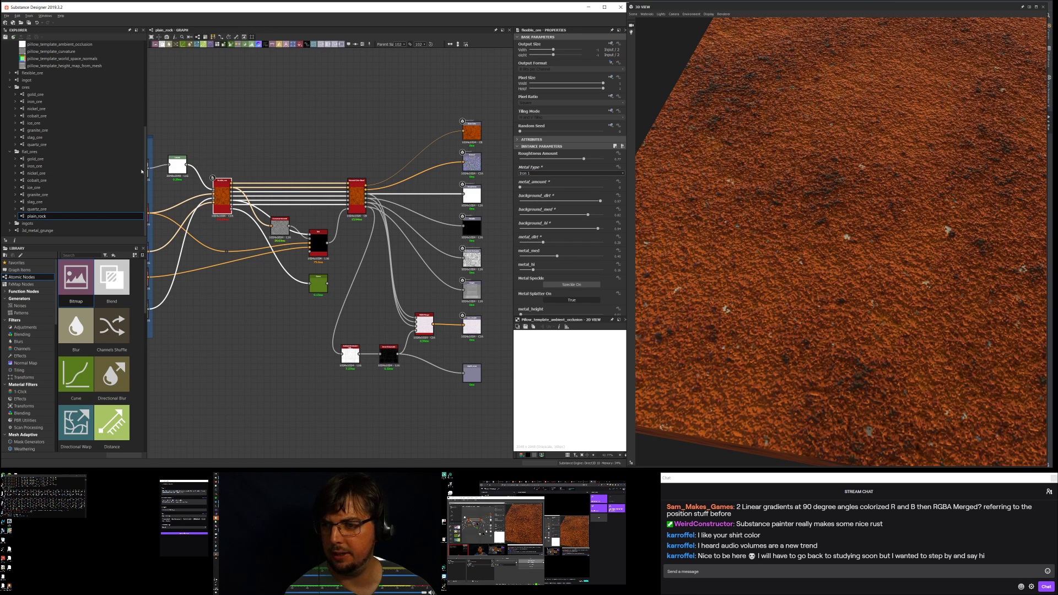
Step: Open the flexible_ore graph from the package's graph list
{"action": "scroll", "coordinate": [267, 180], "scroll_direction": "up", "scroll_amount": 4}
{"action": "scroll", "coordinate": [272, 178], "scroll_direction": "down", "scroll_amount": 8}
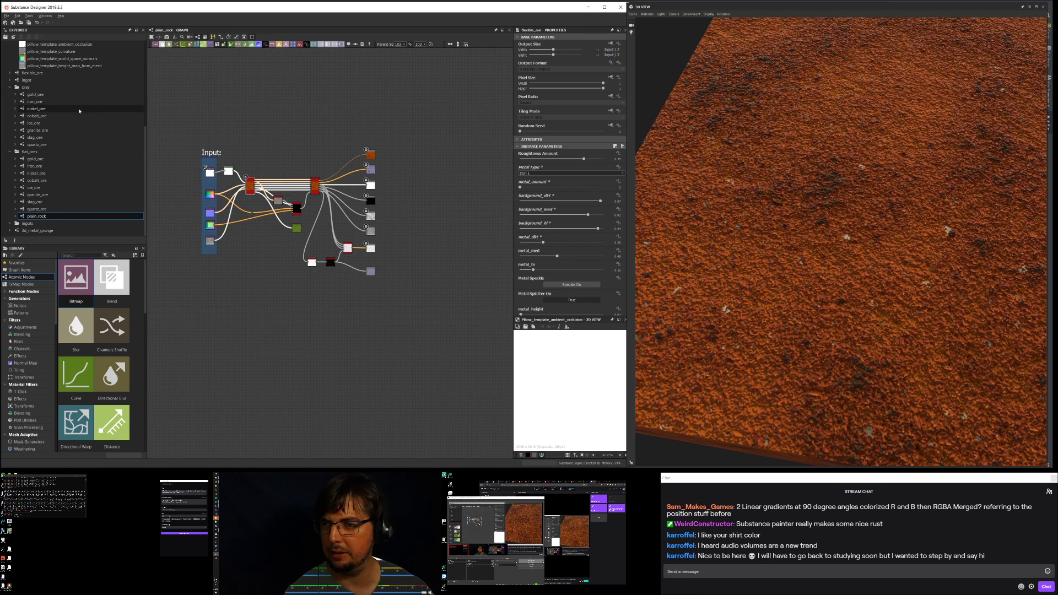
{"action": "scroll", "coordinate": [79, 111], "scroll_direction": "up", "scroll_amount": 3}
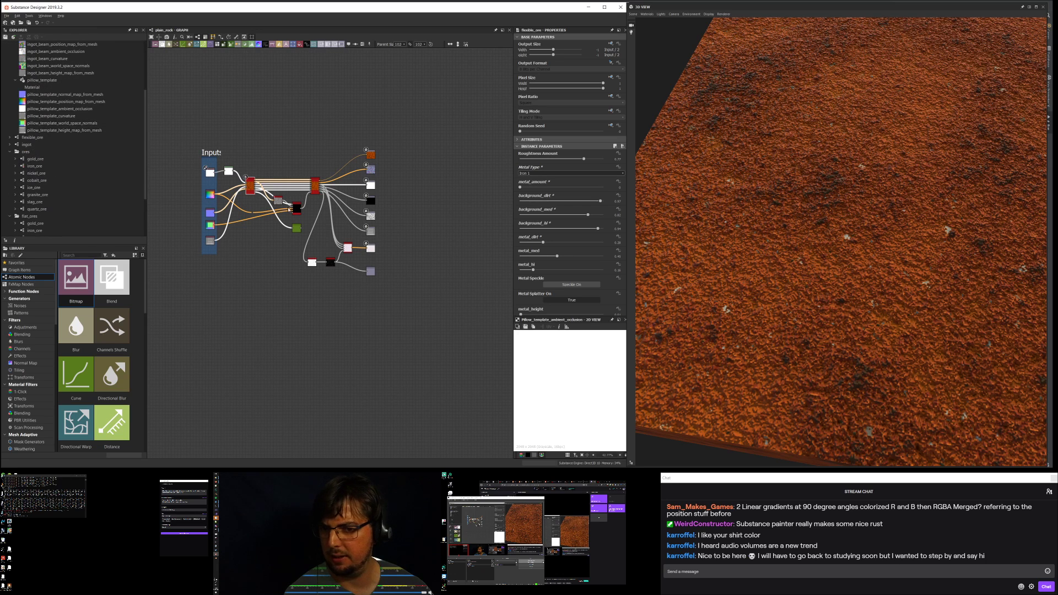
{"action": "scroll", "coordinate": [250, 180], "scroll_direction": "up", "scroll_amount": 5}
{"action": "scroll", "coordinate": [36, 194], "scroll_direction": "up", "scroll_amount": 2}
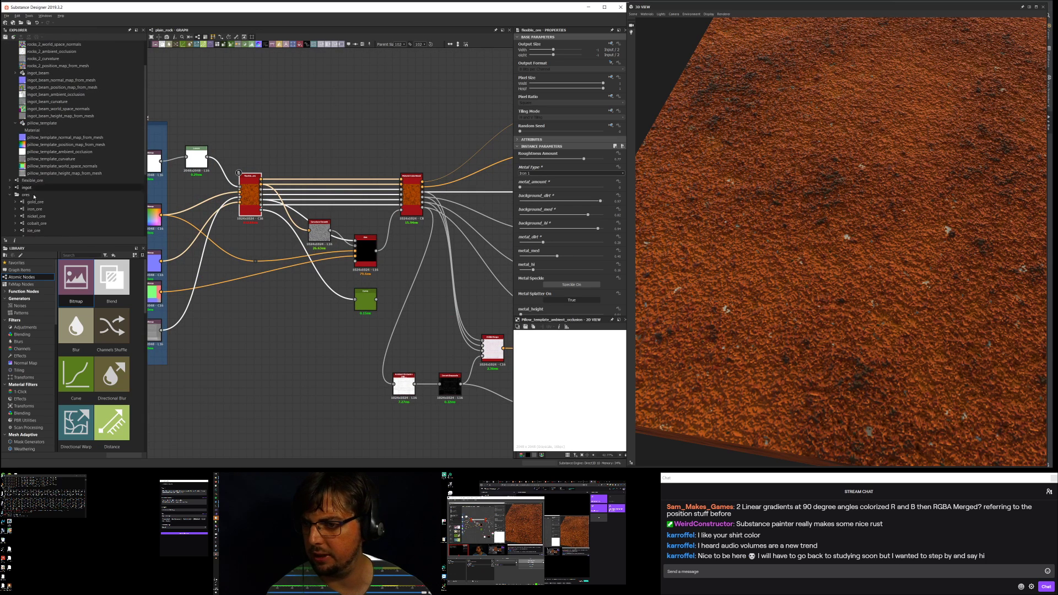
{"action": "left_click", "coordinate": [30, 183]}
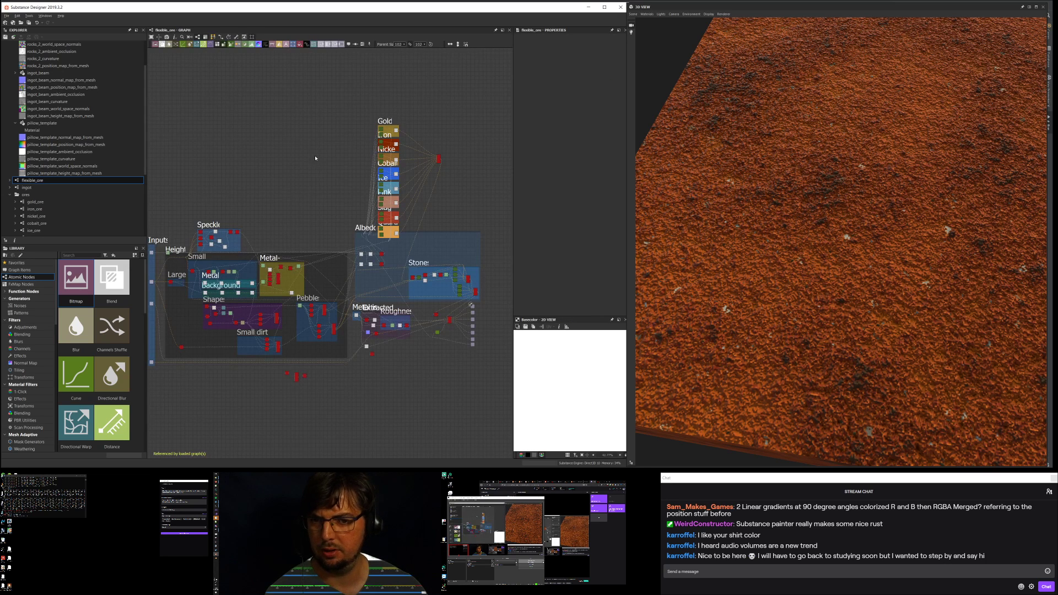
{"action": "scroll", "coordinate": [335, 246], "scroll_direction": "up", "scroll_amount": 3}
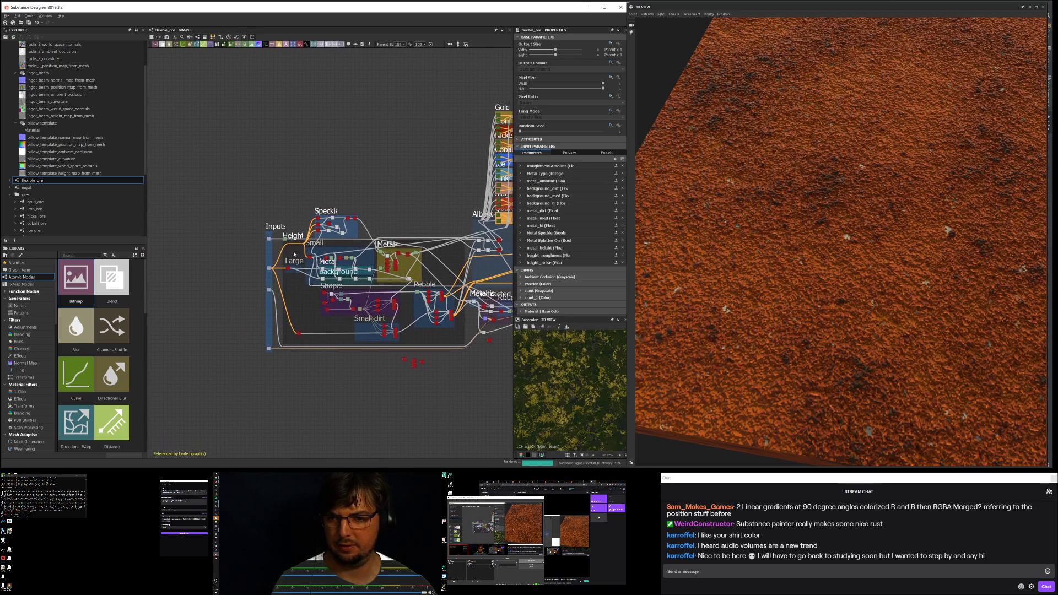
Step: Examine the Speckle, Small and Metal node frames in the flexible_ore graph and how they connect
{"action": "scroll", "coordinate": [335, 247], "scroll_direction": "up", "scroll_amount": 4}
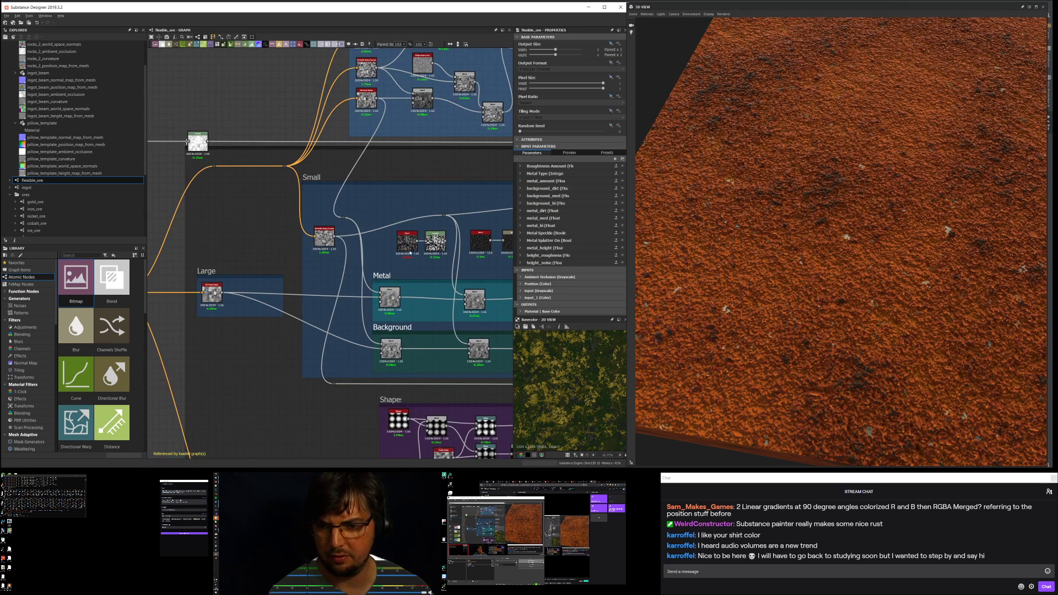
{"action": "scroll", "coordinate": [363, 248], "scroll_direction": "up", "scroll_amount": 2}
{"action": "middle_click_drag", "start_coordinate": [363, 248], "coordinate": [308, 329]}
{"action": "scroll", "coordinate": [419, 212], "scroll_direction": "up", "scroll_amount": 3}
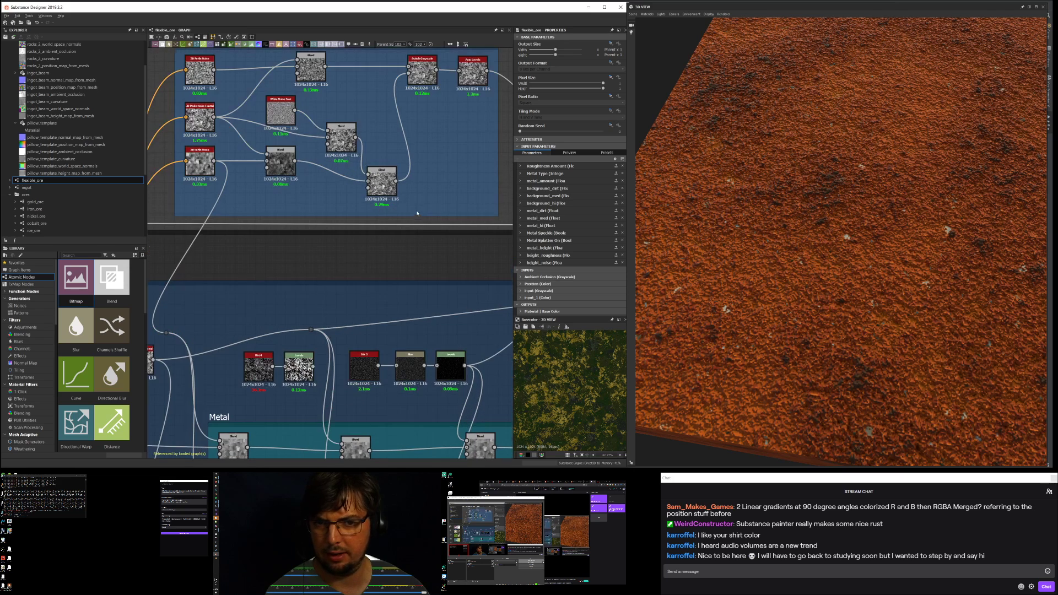
{"action": "middle_click_drag", "start_coordinate": [448, 205], "coordinate": [328, 123]}
{"action": "scroll", "coordinate": [424, 272], "scroll_direction": "down", "scroll_amount": 3}
{"action": "scroll", "coordinate": [427, 279], "scroll_direction": "down", "scroll_amount": 2}
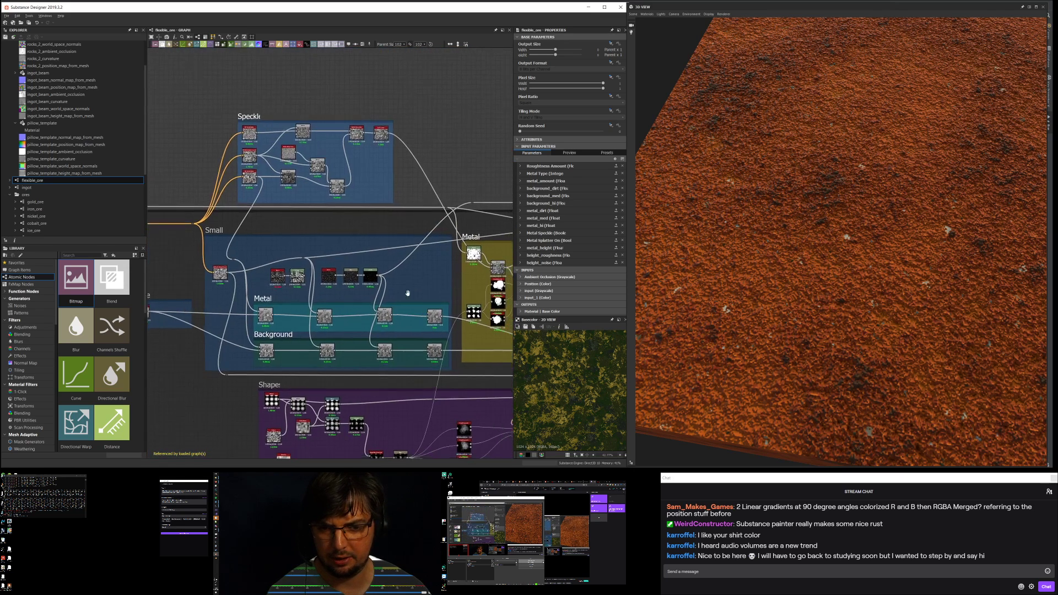
{"action": "middle_click_drag", "start_coordinate": [427, 279], "coordinate": [341, 267]}
{"action": "scroll", "coordinate": [364, 249], "scroll_direction": "up", "scroll_amount": 3}
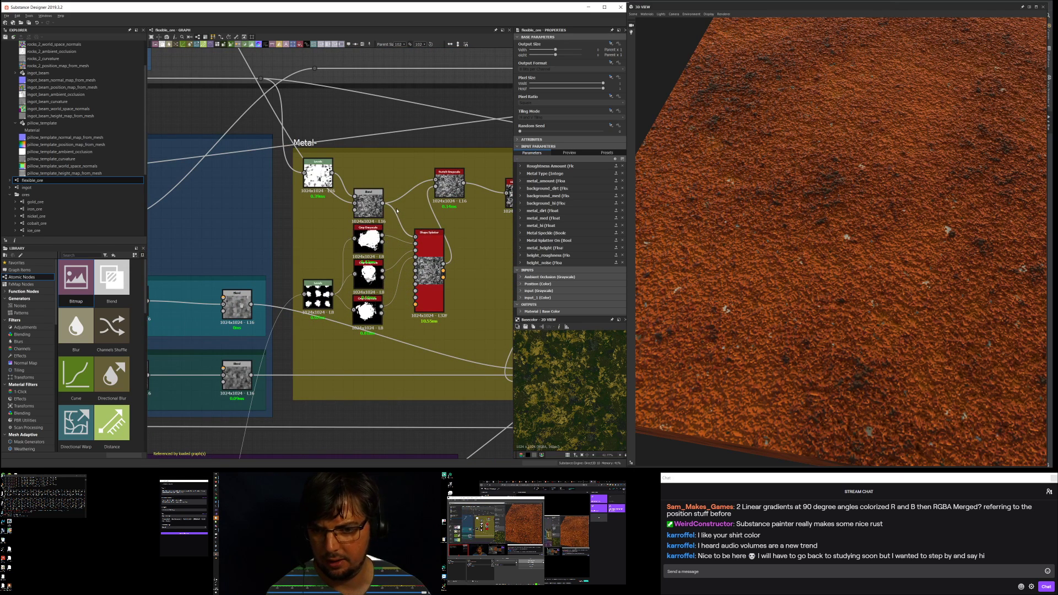
{"action": "middle_click_drag", "start_coordinate": [482, 220], "coordinate": [239, 208]}
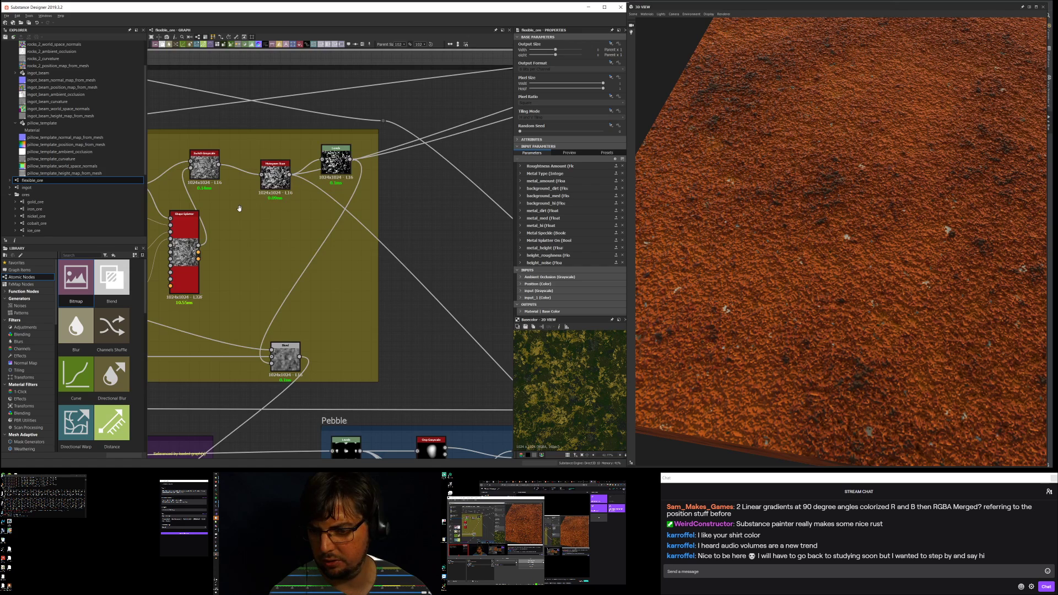
Step: Add a ninth input to the Multi Switch Color node that collects the metal type colours
{"action": "scroll", "coordinate": [239, 208], "scroll_direction": "down", "scroll_amount": 8}
{"action": "middle_click_drag", "start_coordinate": [294, 234], "coordinate": [138, 257]}
{"action": "middle_click_drag", "start_coordinate": [407, 215], "coordinate": [286, 257]}
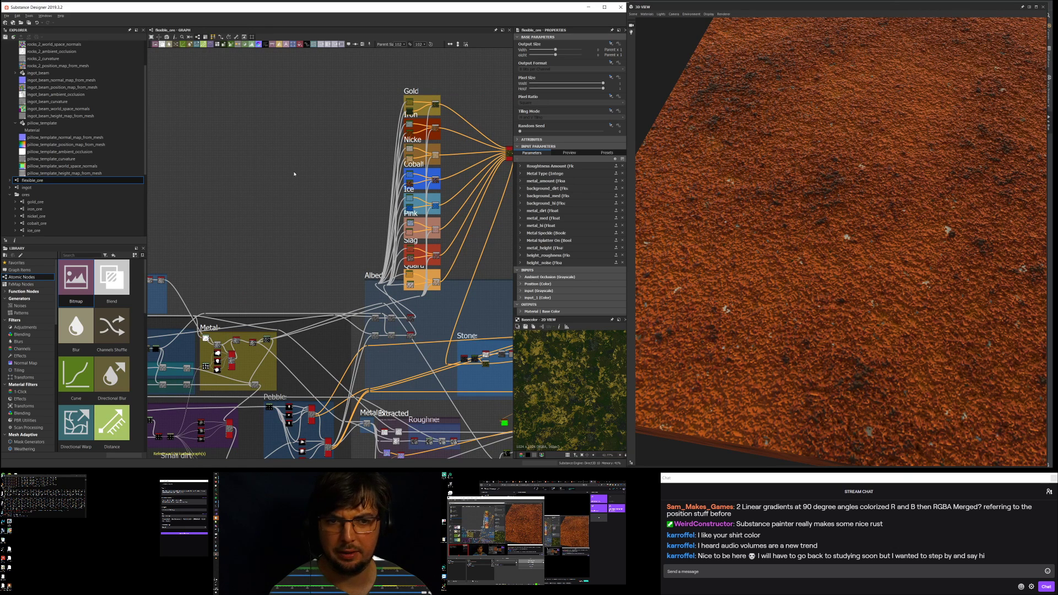
{"action": "scroll", "coordinate": [367, 187], "scroll_direction": "up", "scroll_amount": 8}
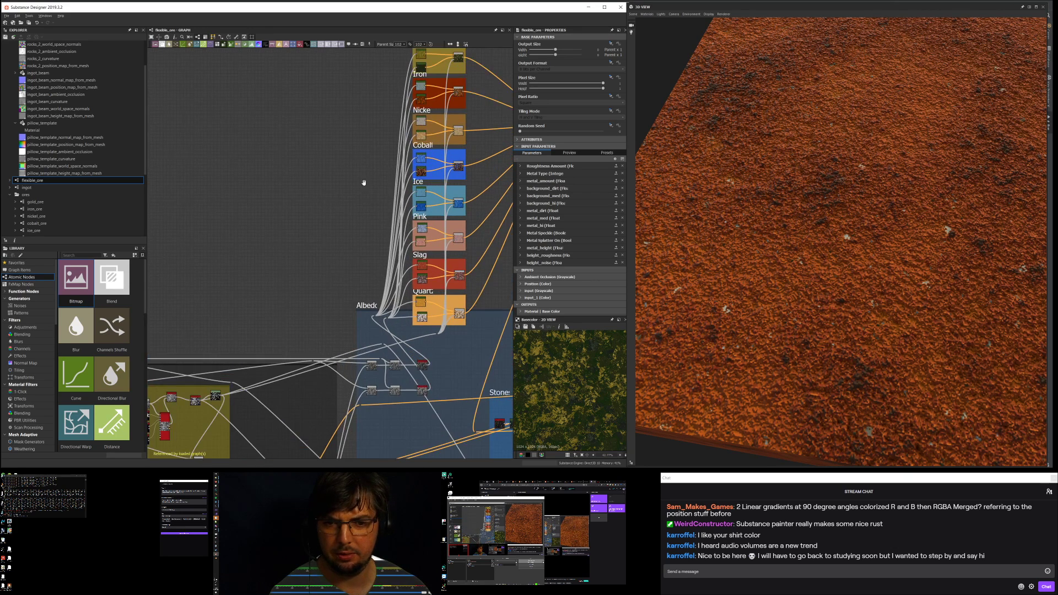
{"action": "middle_click_drag", "start_coordinate": [352, 160], "coordinate": [386, 194]}
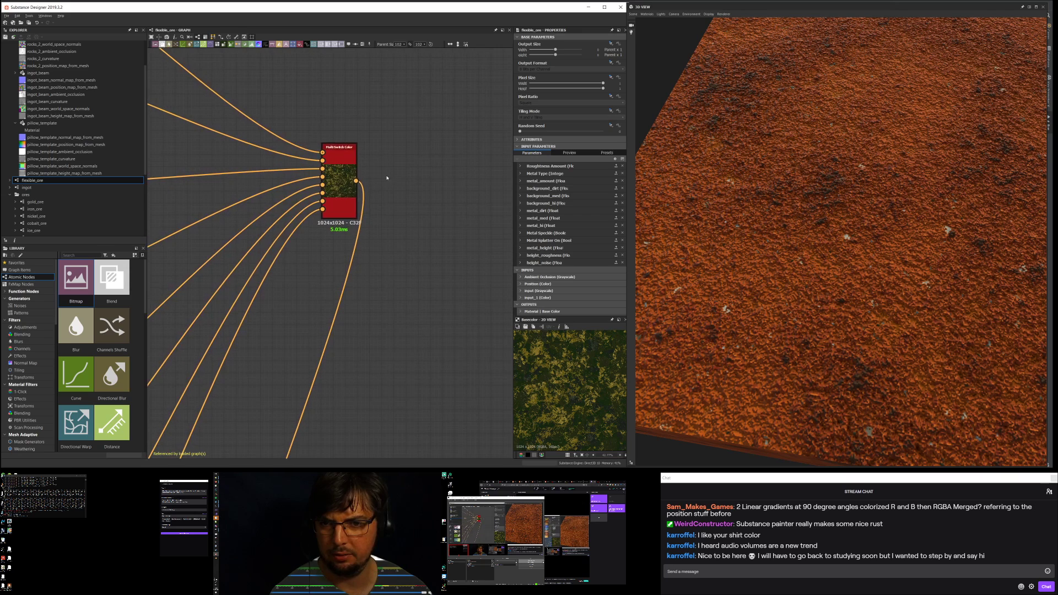
{"action": "left_click", "coordinate": [339, 190]}
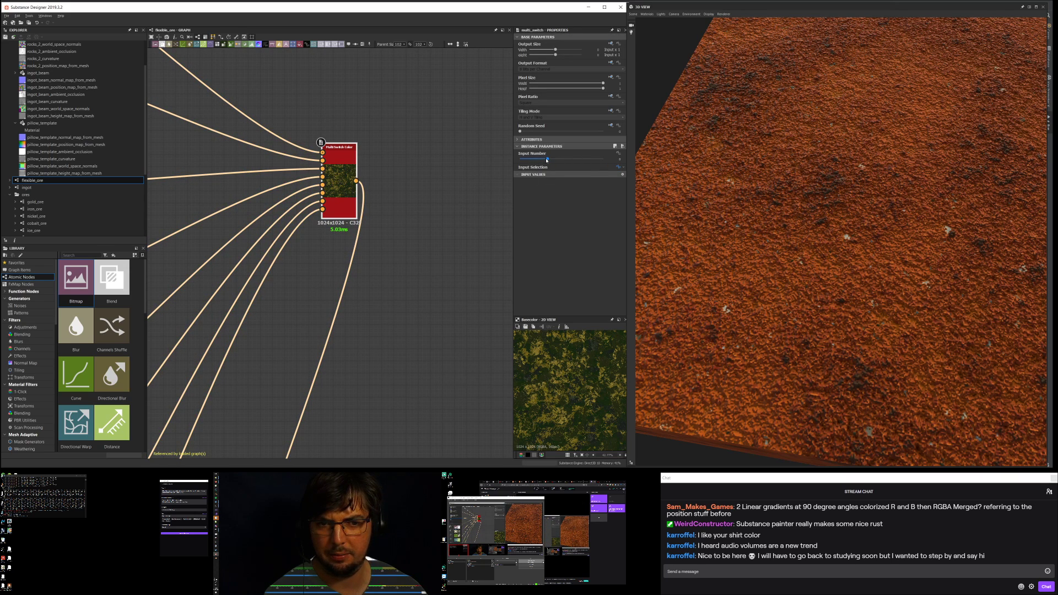
{"action": "left_click_drag", "start_coordinate": [552, 160], "coordinate": [554, 161]}
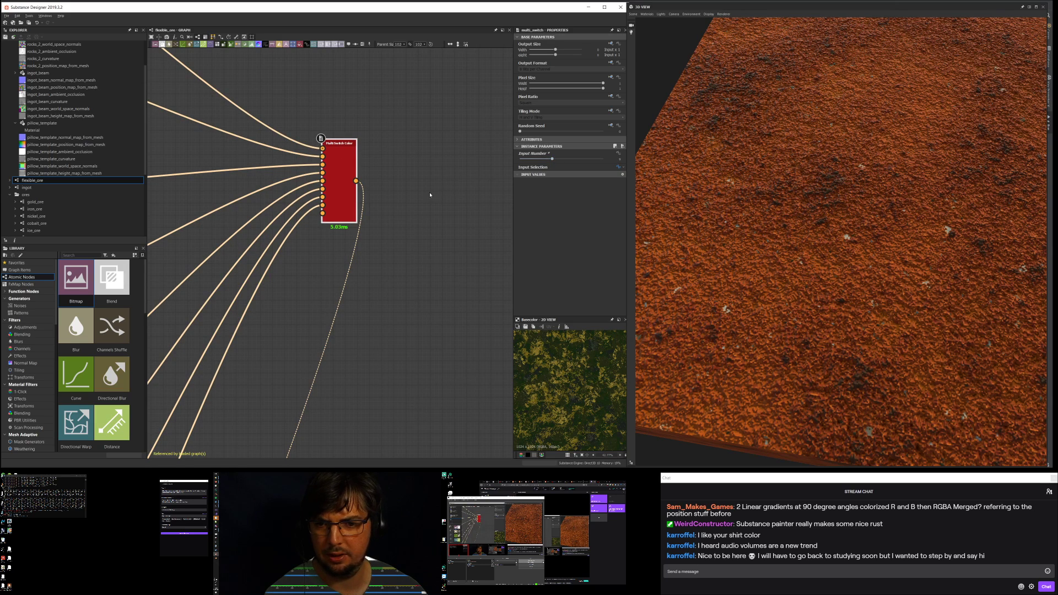
Step: Add an Asteroid entry to the drop-down values of the flexible_ore graph's Metal Type parameter
{"action": "left_click", "coordinate": [417, 121]}
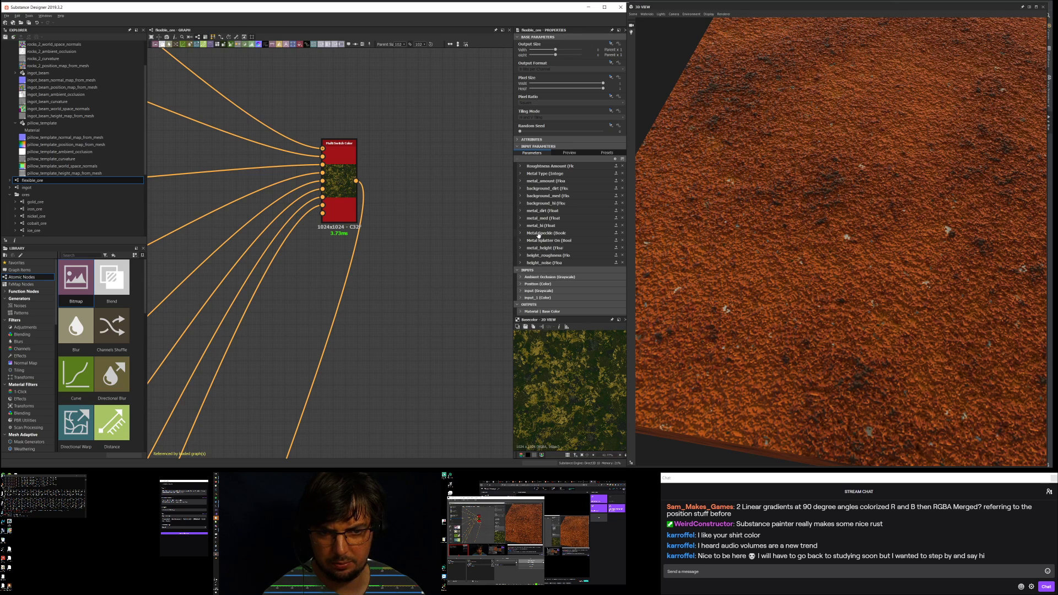
{"action": "left_click", "coordinate": [519, 174]}
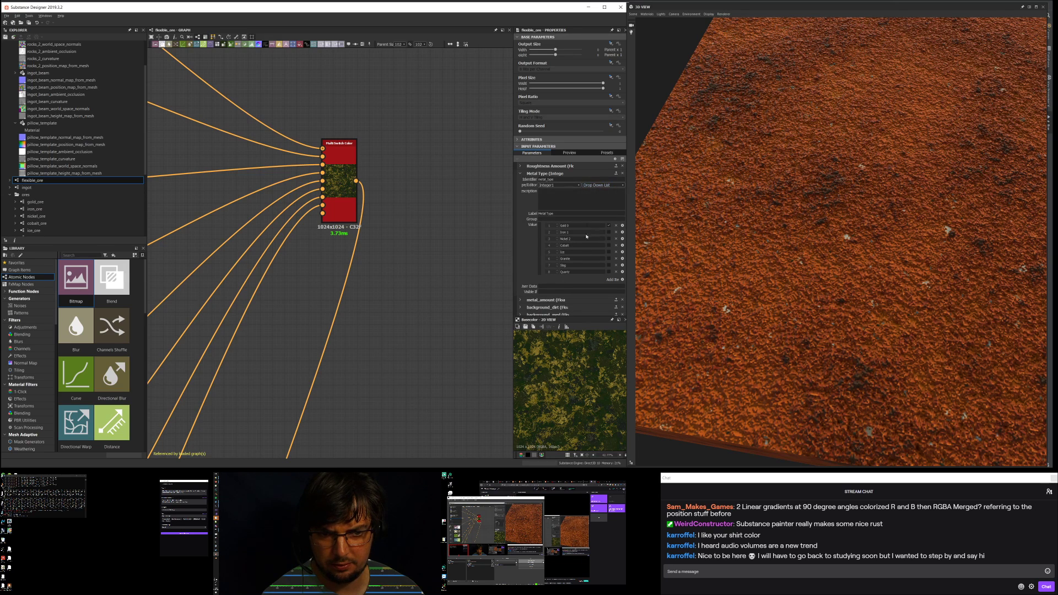
{"action": "left_click", "coordinate": [622, 280]}
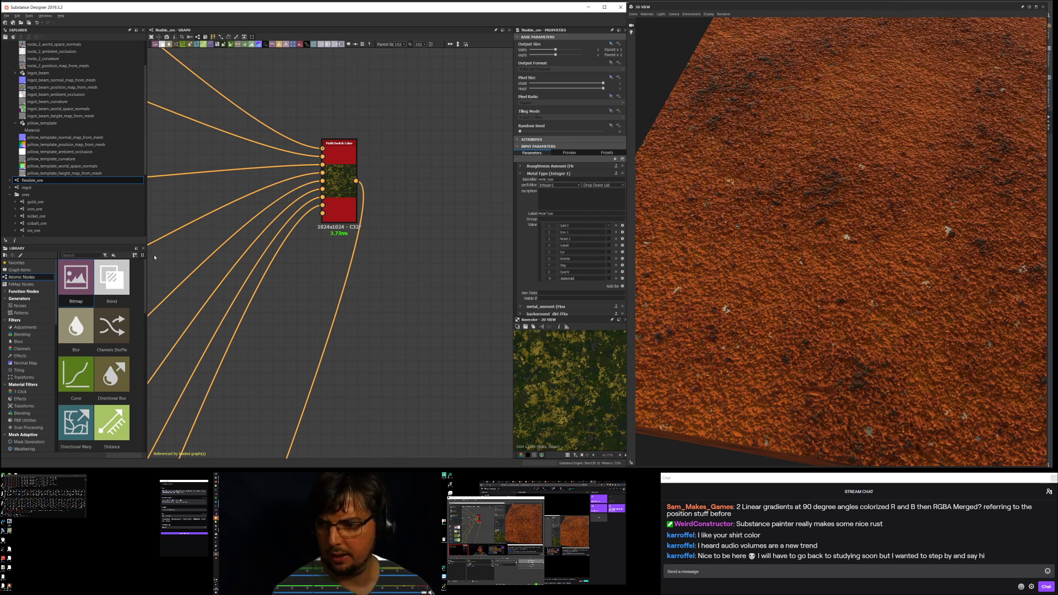
Step: Switch to the reference image board with the ore and rock pictures
{"action": "key", "text": "super"}
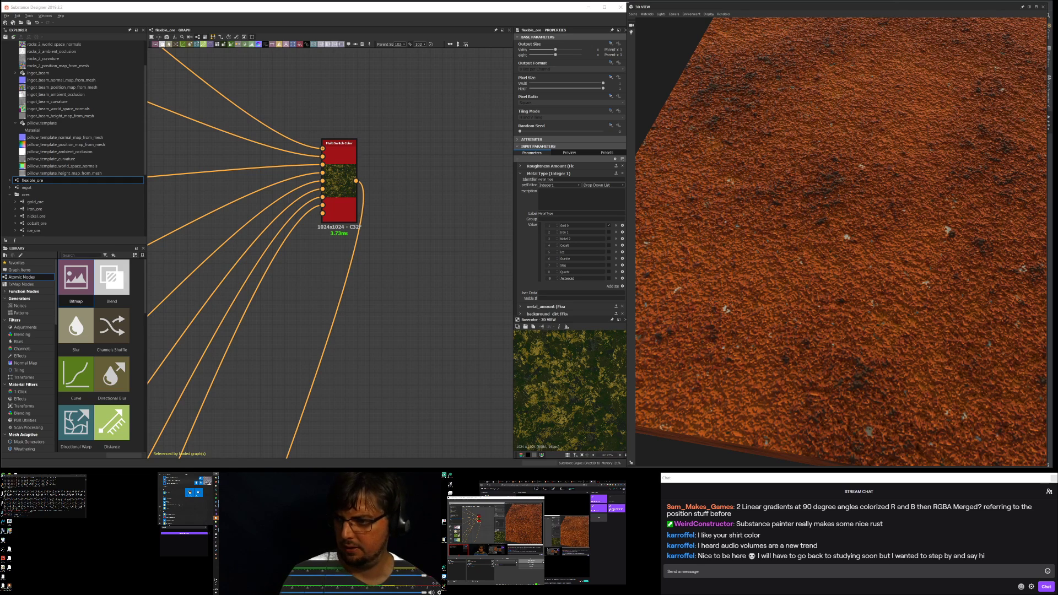
{"action": "type", "text": "..."}
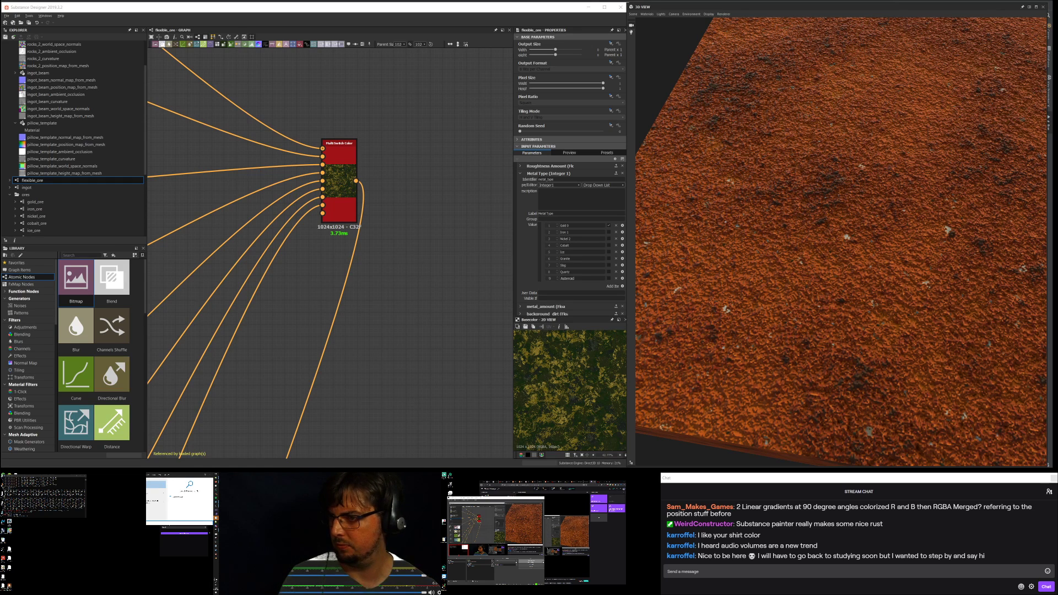
{"action": "key", "text": "Return"}
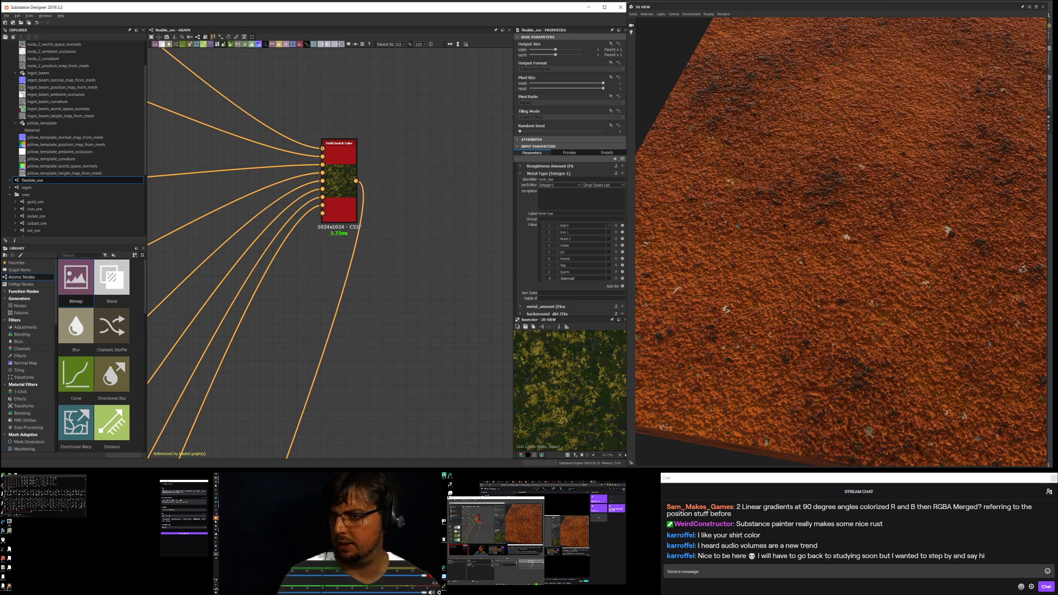
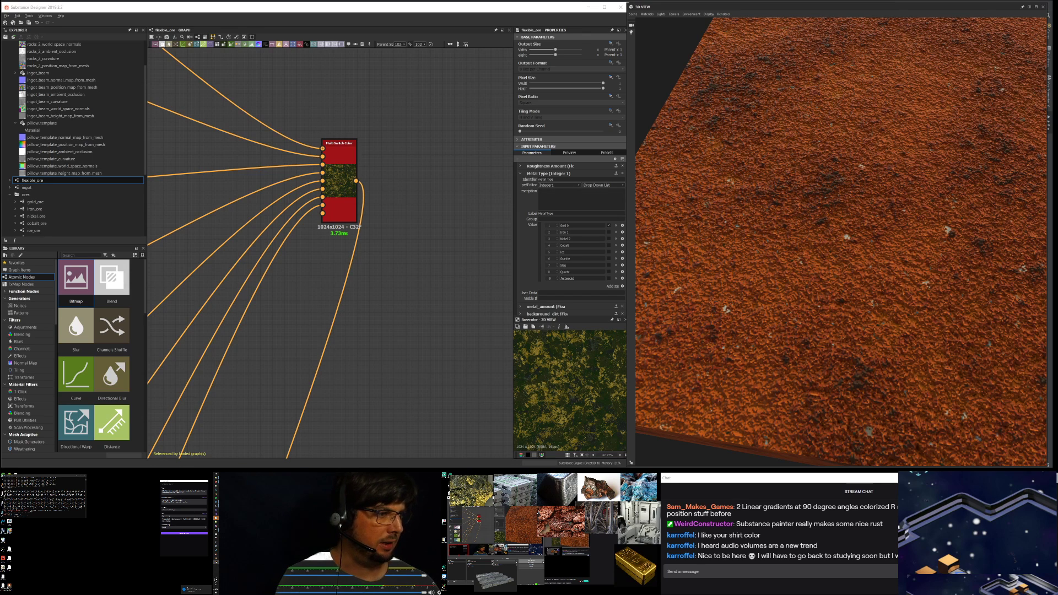
Step: Try the gold ore reference picture over the 3D view and return it to the reference board
{"action": "left_click_drag", "start_coordinate": [473, 490], "coordinate": [704, 100]}
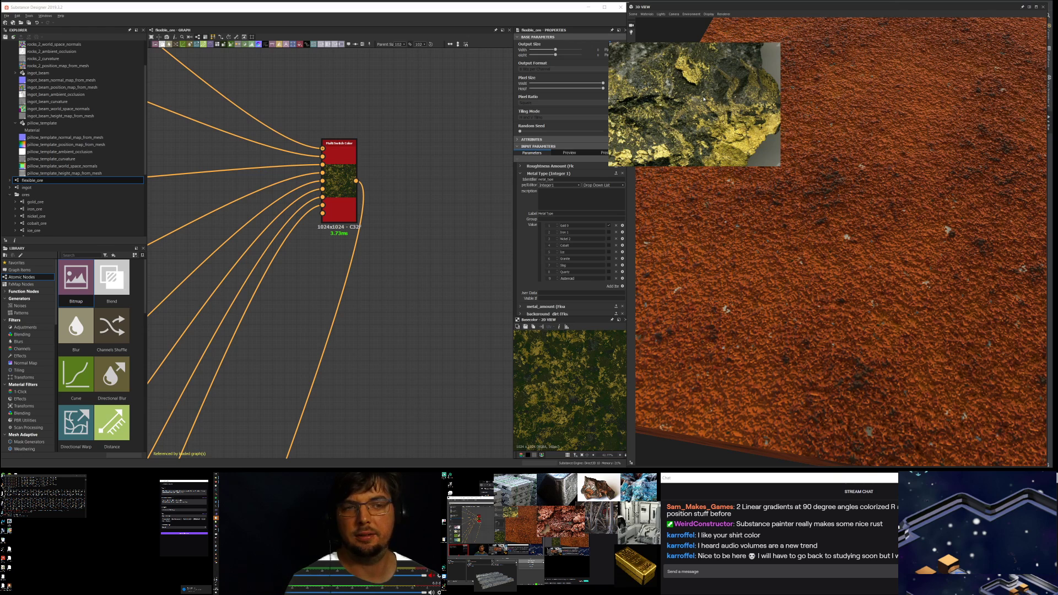
{"action": "left_click_drag", "start_coordinate": [704, 99], "coordinate": [1057, 93]}
{"action": "left_click_drag", "start_coordinate": [457, 506], "coordinate": [473, 490]}
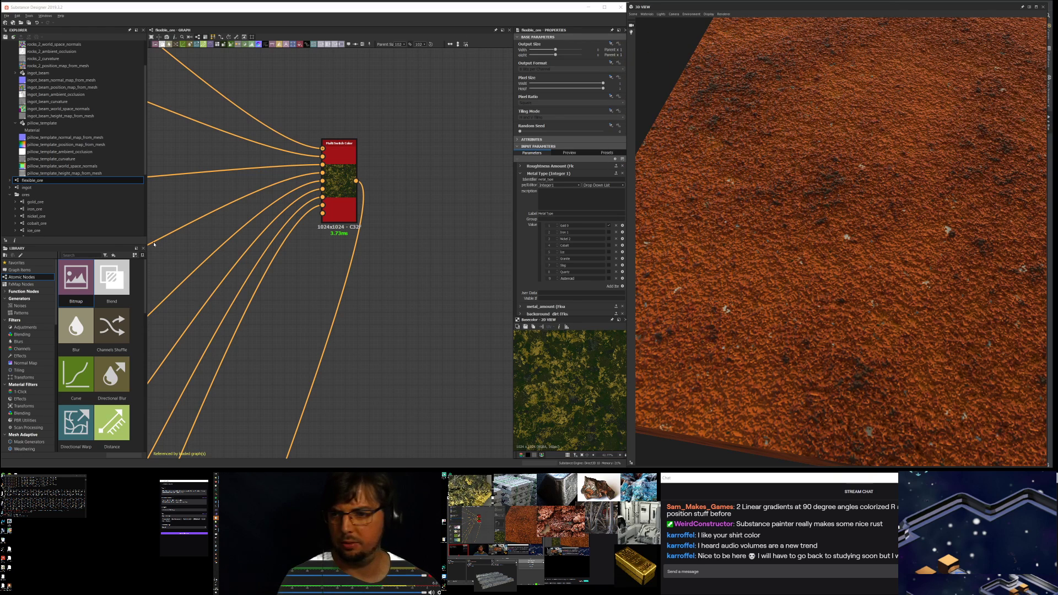
Step: Switch to Firefox, search DuckDuckGo for asteroid and show the image results
{"action": "mouse_move", "coordinate": [216, 482]}
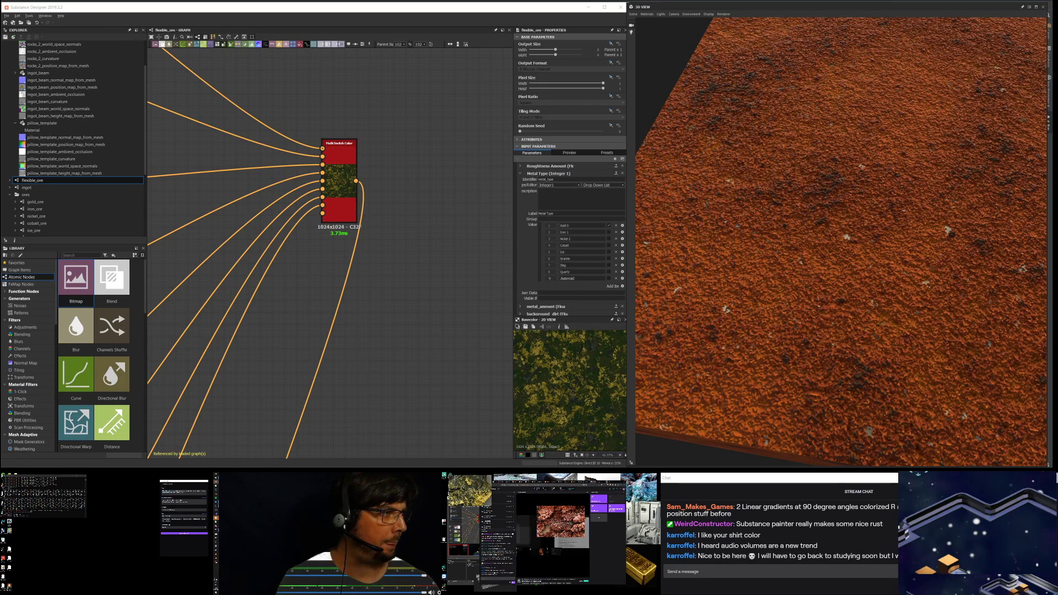
{"action": "left_click_drag", "start_coordinate": [612, 482], "coordinate": [853, 46]}
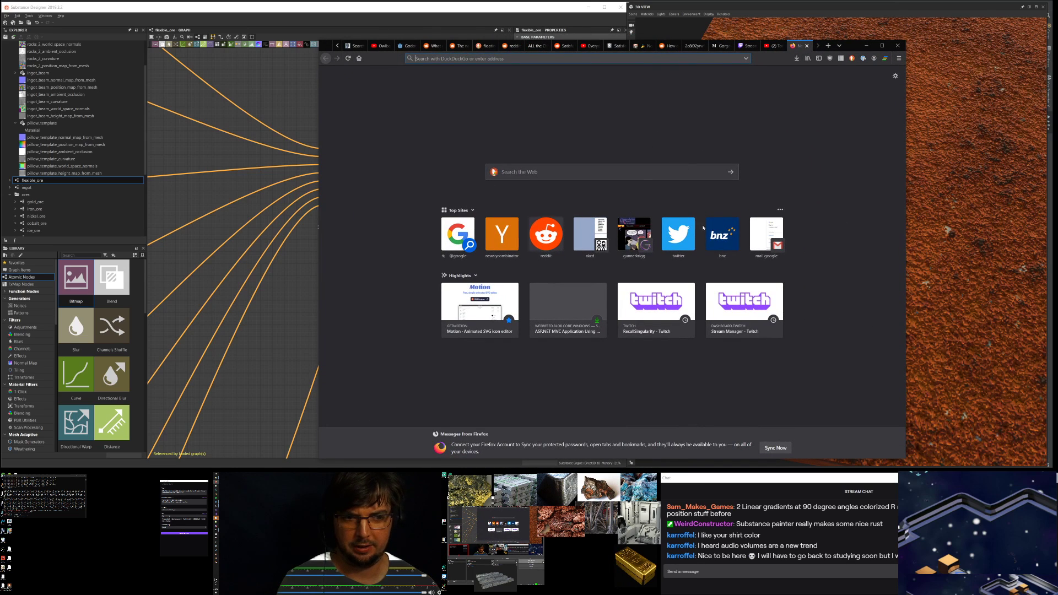
{"action": "left_click_drag", "start_coordinate": [852, 46], "coordinate": [589, 484]}
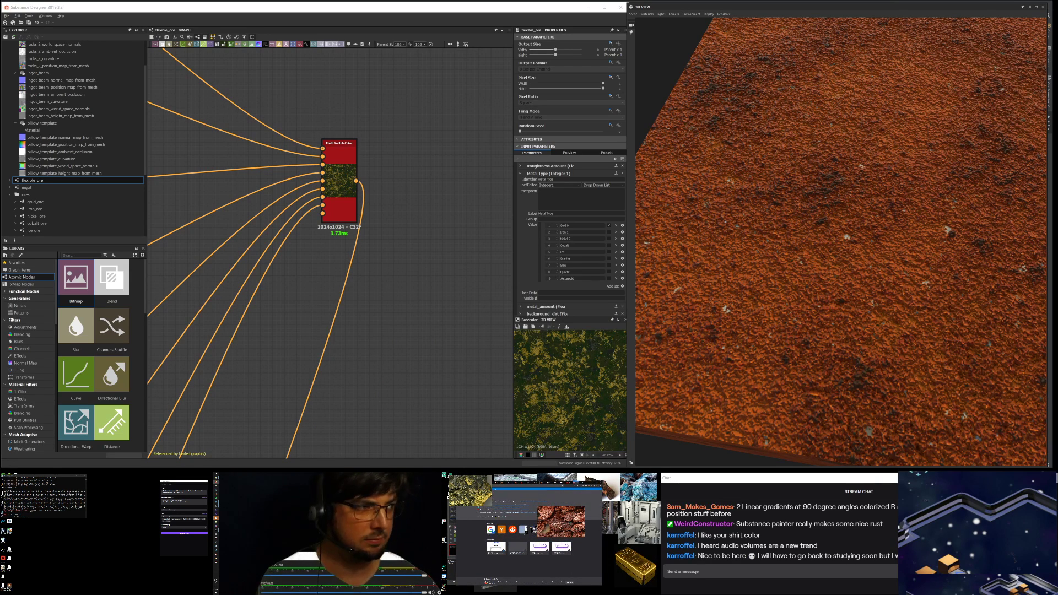
{"action": "key", "text": "Return"}
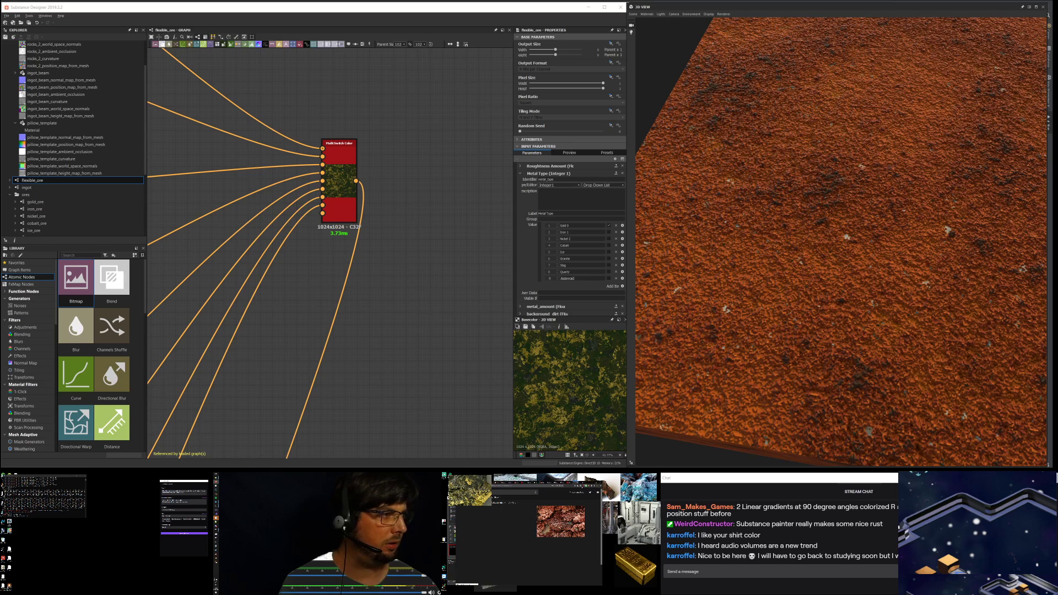
{"action": "left_click_drag", "start_coordinate": [589, 485], "coordinate": [843, 45]}
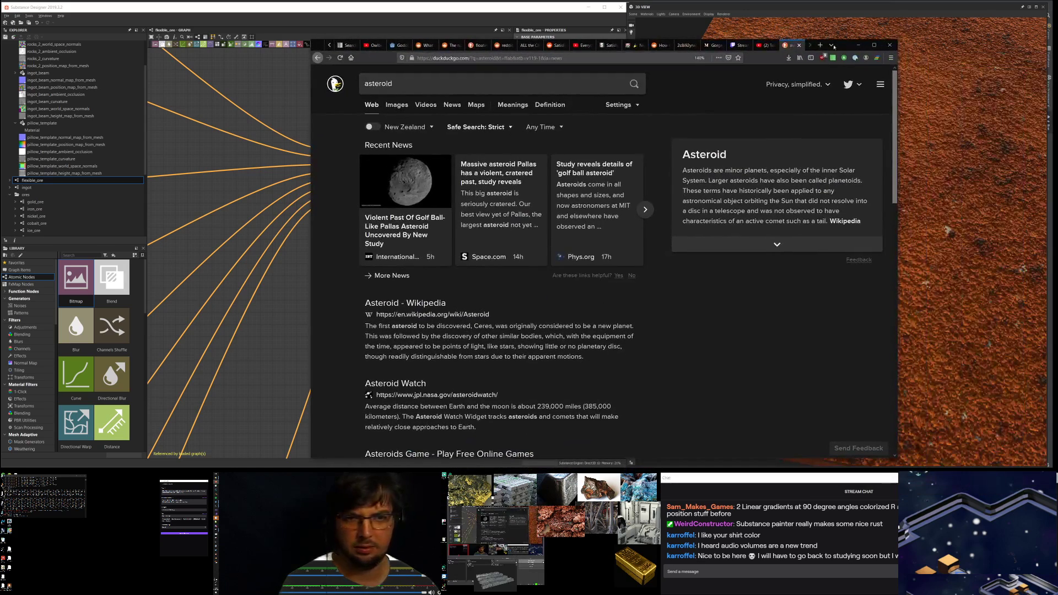
{"action": "left_click", "coordinate": [397, 105]}
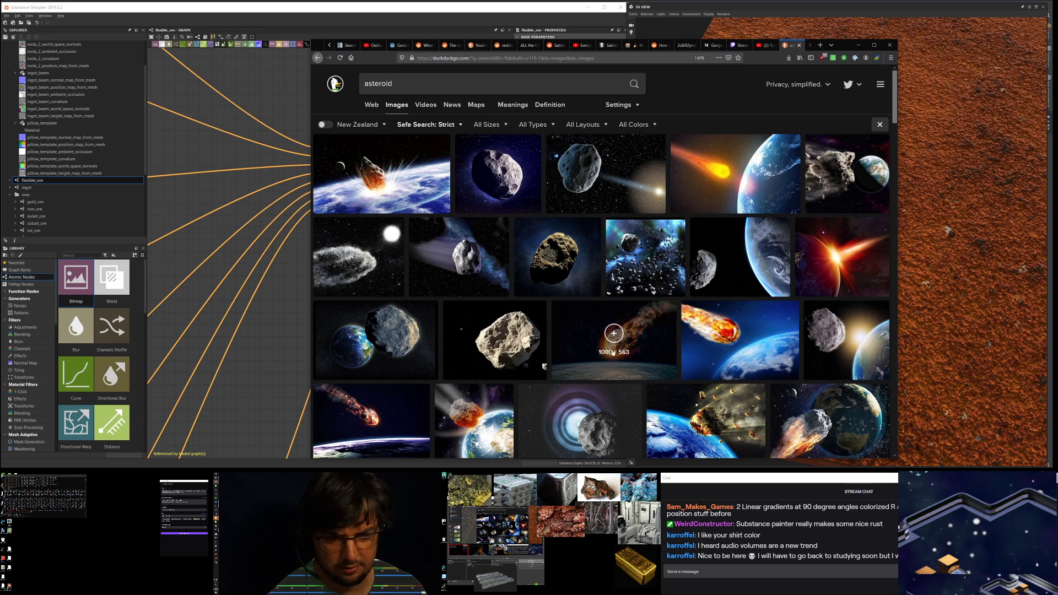
Step: View the asteroid field picture and the phys.org disintegrating asteroid picture at full size, returning to the image results each time
{"action": "scroll", "coordinate": [733, 334], "scroll_direction": "down", "scroll_amount": 1}
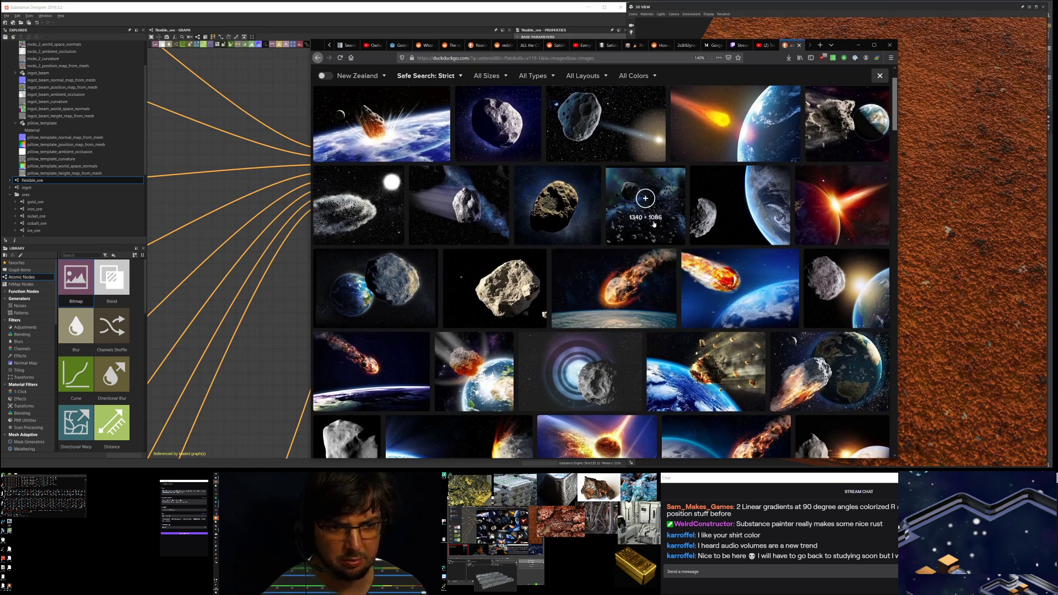
{"action": "left_click", "coordinate": [636, 196]}
{"action": "left_click", "coordinate": [478, 342]}
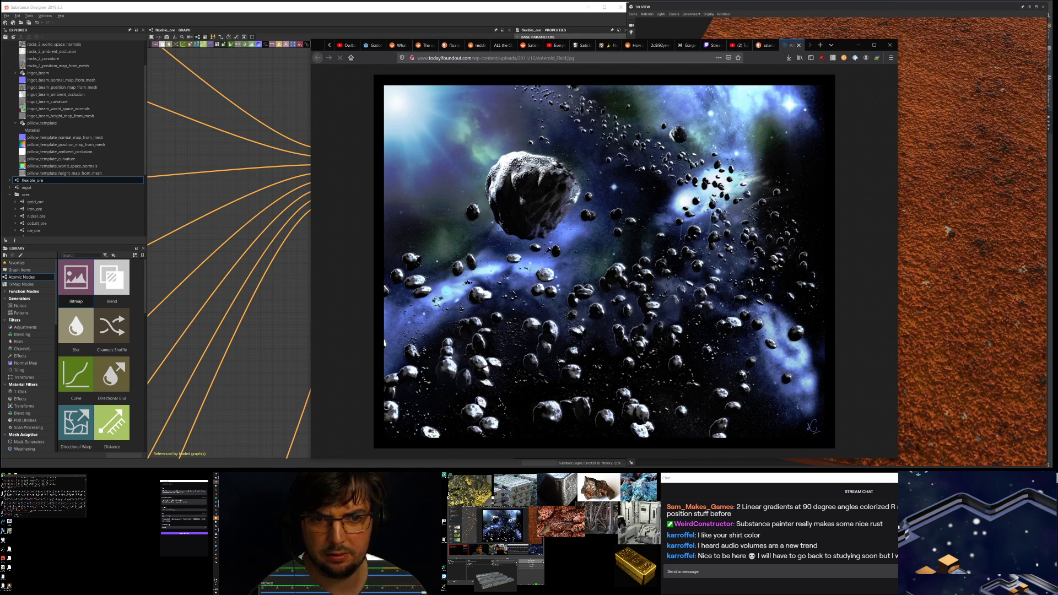
{"action": "left_click", "coordinate": [764, 45]}
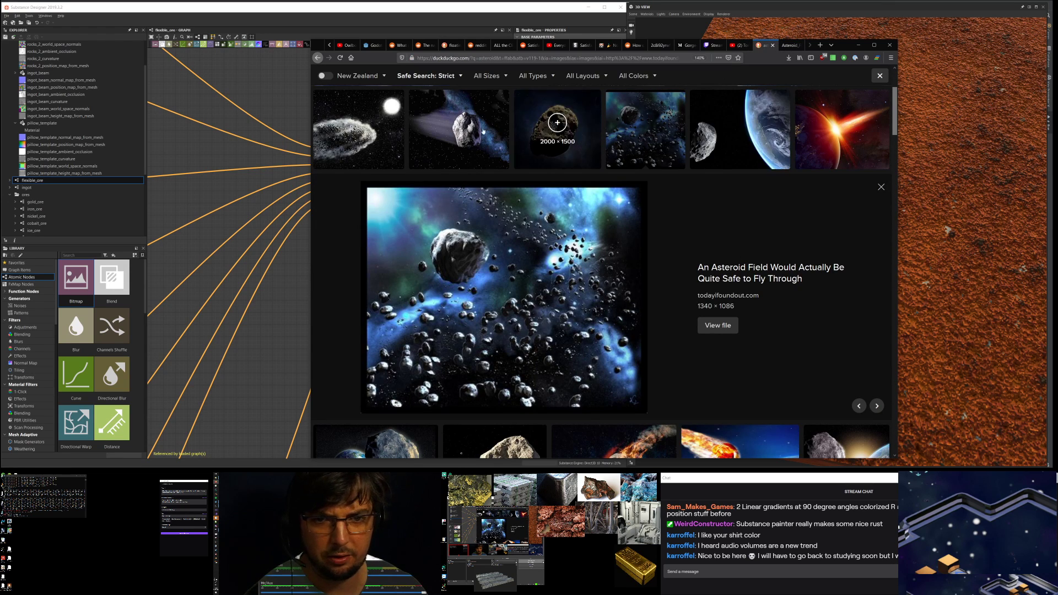
{"action": "left_click", "coordinate": [368, 131]}
{"action": "left_click", "coordinate": [483, 334]}
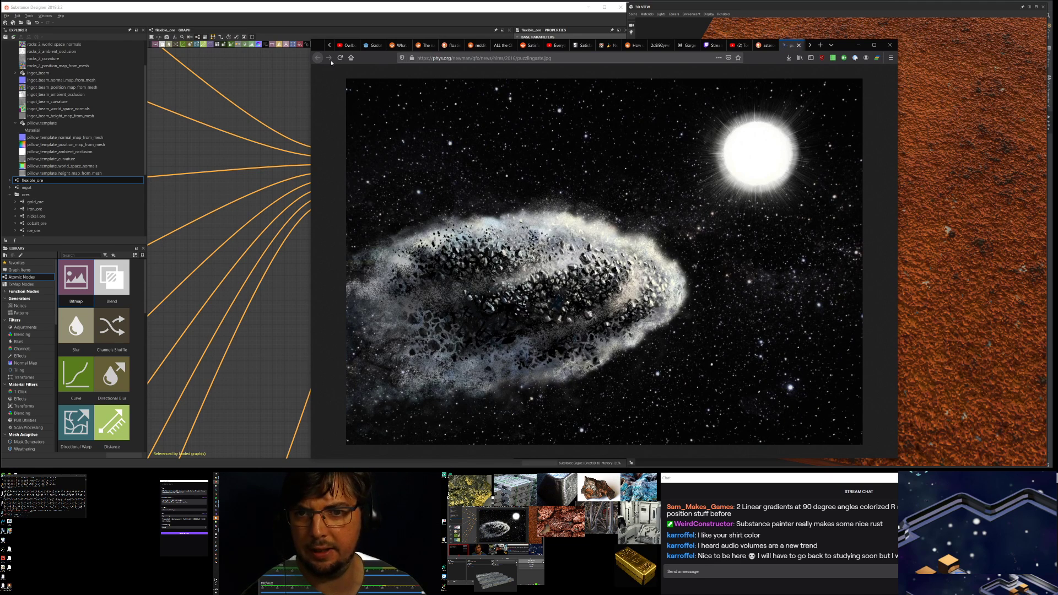
{"action": "left_click", "coordinate": [765, 45]}
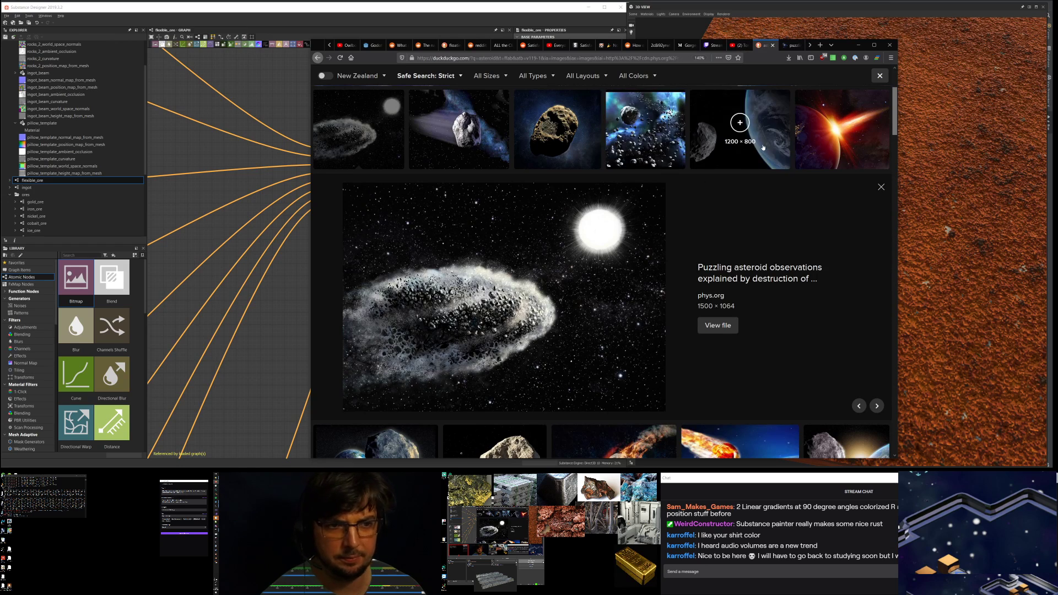
Step: Browse further asteroid image results for close-up rock surfaces to use as reference
{"action": "scroll", "coordinate": [766, 149], "scroll_direction": "up", "scroll_amount": 2}
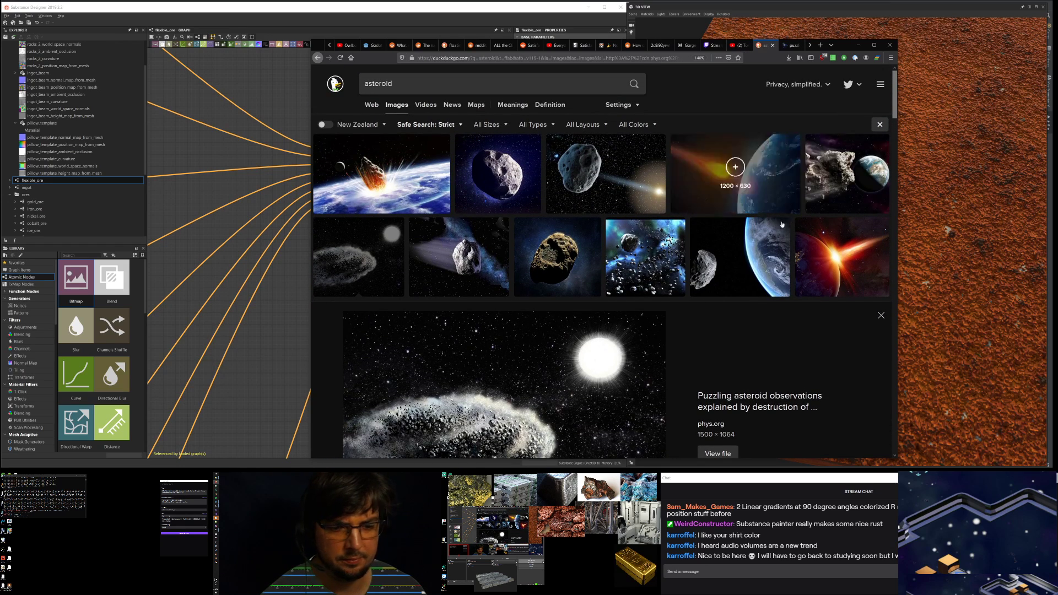
{"action": "scroll", "coordinate": [731, 235], "scroll_direction": "down", "scroll_amount": 10}
{"action": "scroll", "coordinate": [731, 236], "scroll_direction": "up", "scroll_amount": 2}
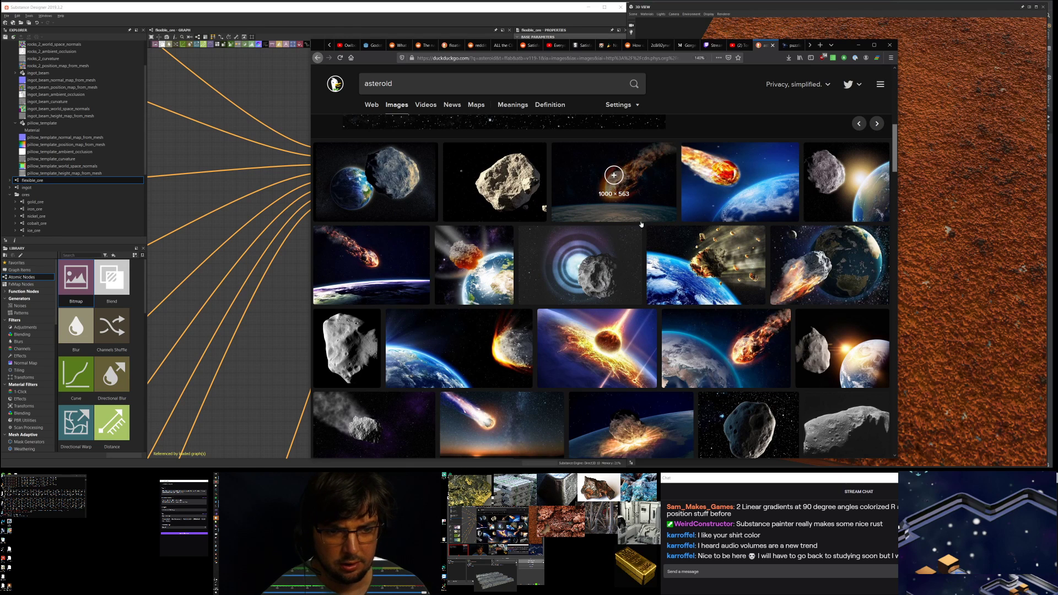
{"action": "scroll", "coordinate": [634, 242], "scroll_direction": "down", "scroll_amount": 3}
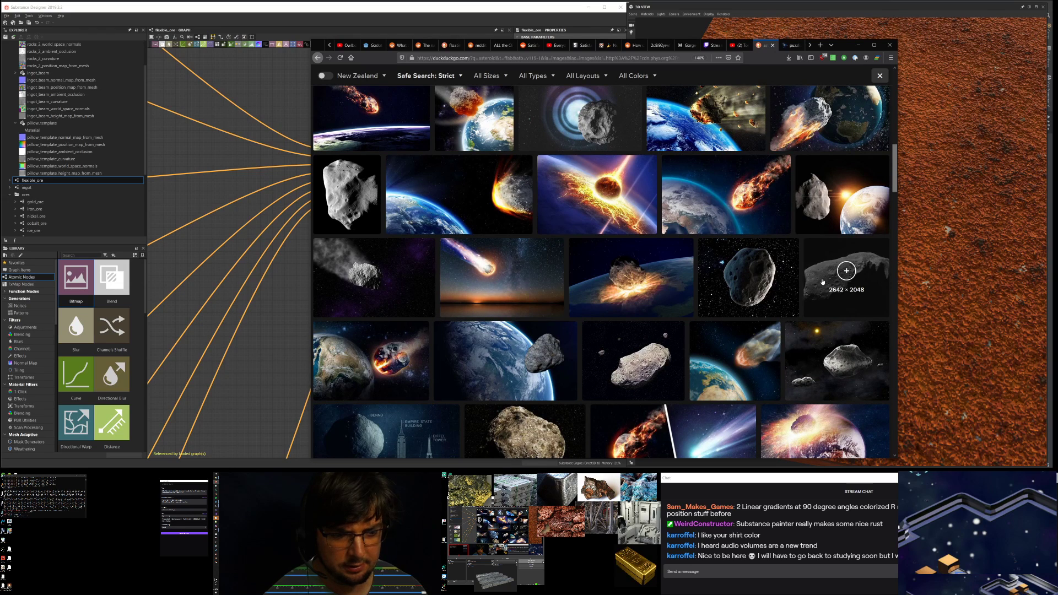
{"action": "scroll", "coordinate": [717, 286], "scroll_direction": "down", "scroll_amount": 3}
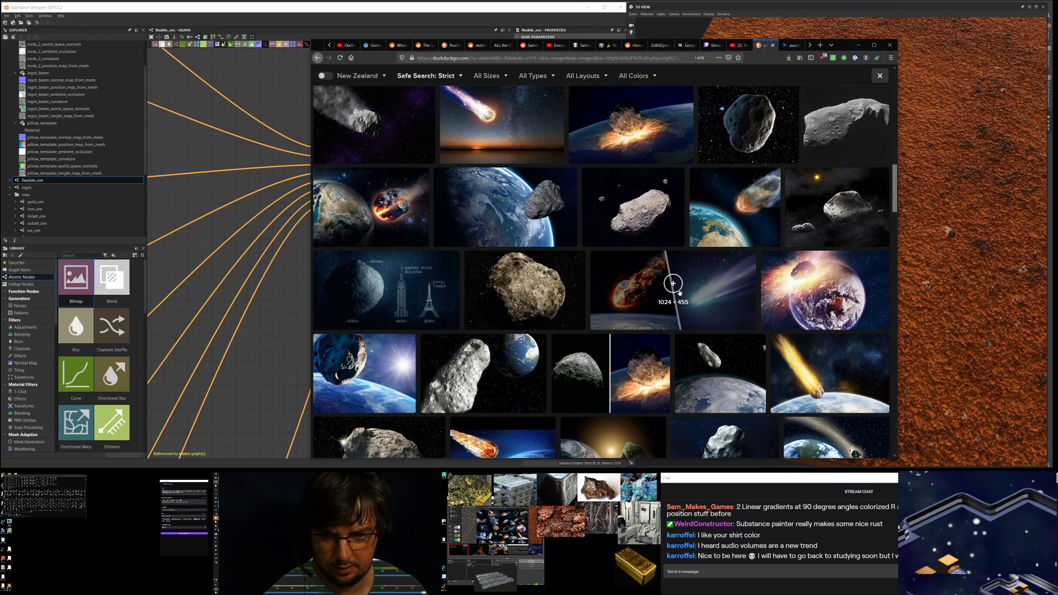
{"action": "scroll", "coordinate": [688, 276], "scroll_direction": "down", "scroll_amount": 3}
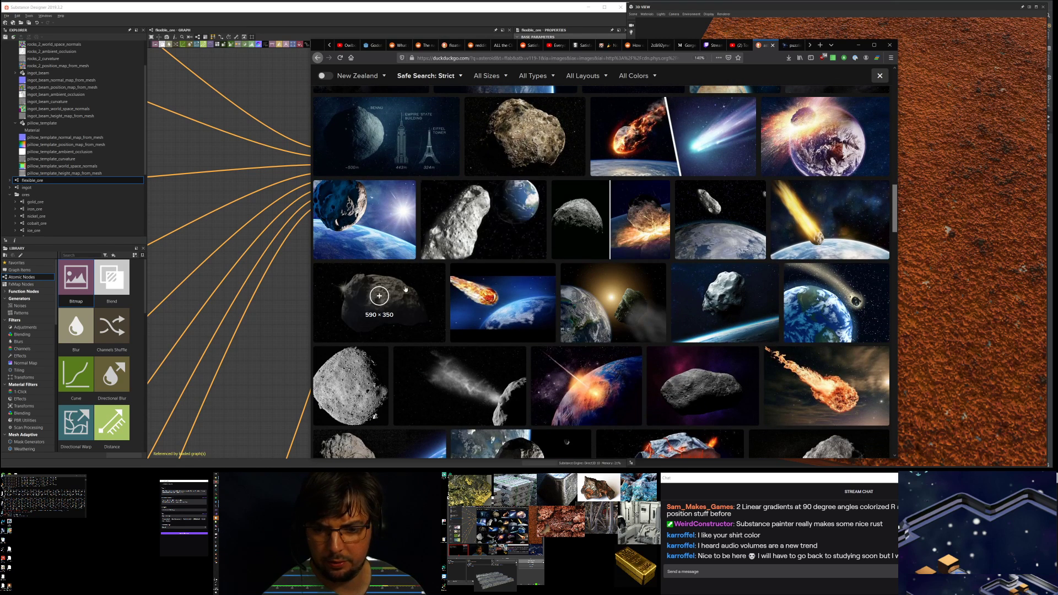
Step: Preview the phys.org "Killer asteroid flattens New York" picture and browse further asteroid image results for rock surface references
{"action": "scroll", "coordinate": [406, 312], "scroll_direction": "down", "scroll_amount": 2}
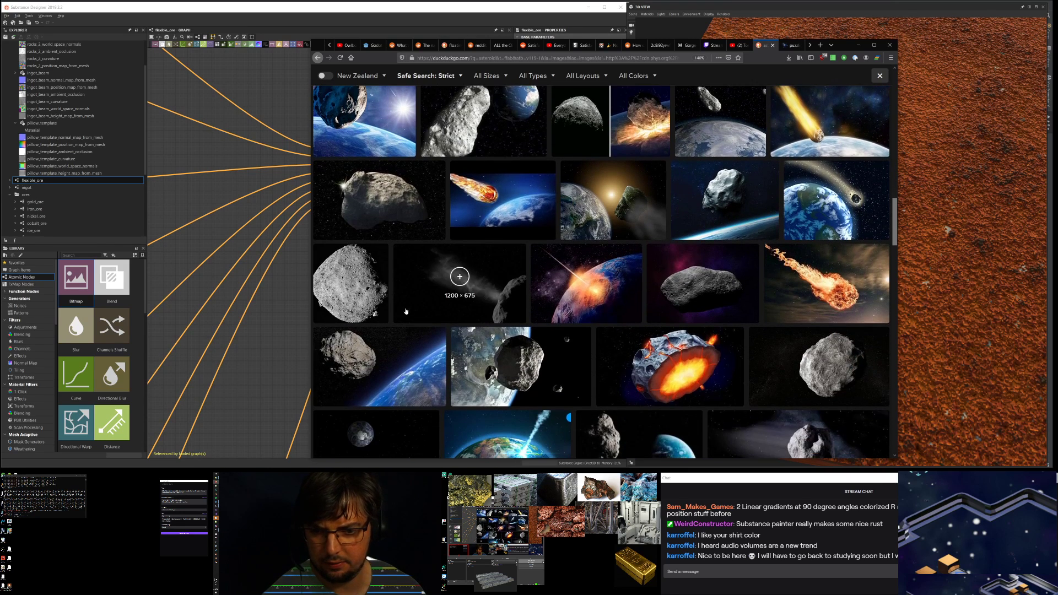
{"action": "left_click", "coordinate": [364, 285]}
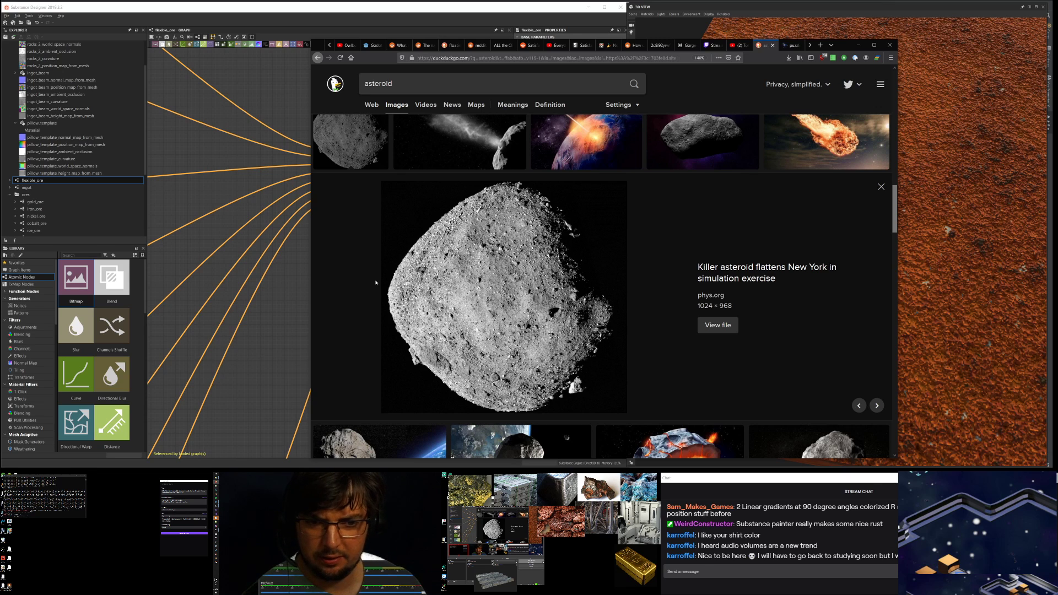
{"action": "scroll", "coordinate": [749, 242], "scroll_direction": "down", "scroll_amount": 5}
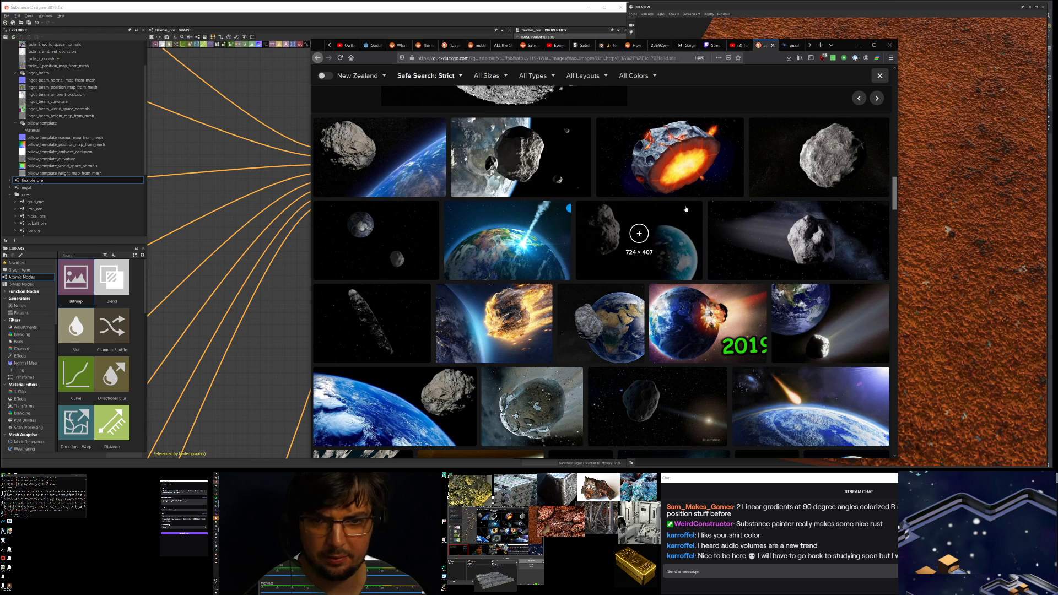
{"action": "scroll", "coordinate": [614, 193], "scroll_direction": "down", "scroll_amount": 3}
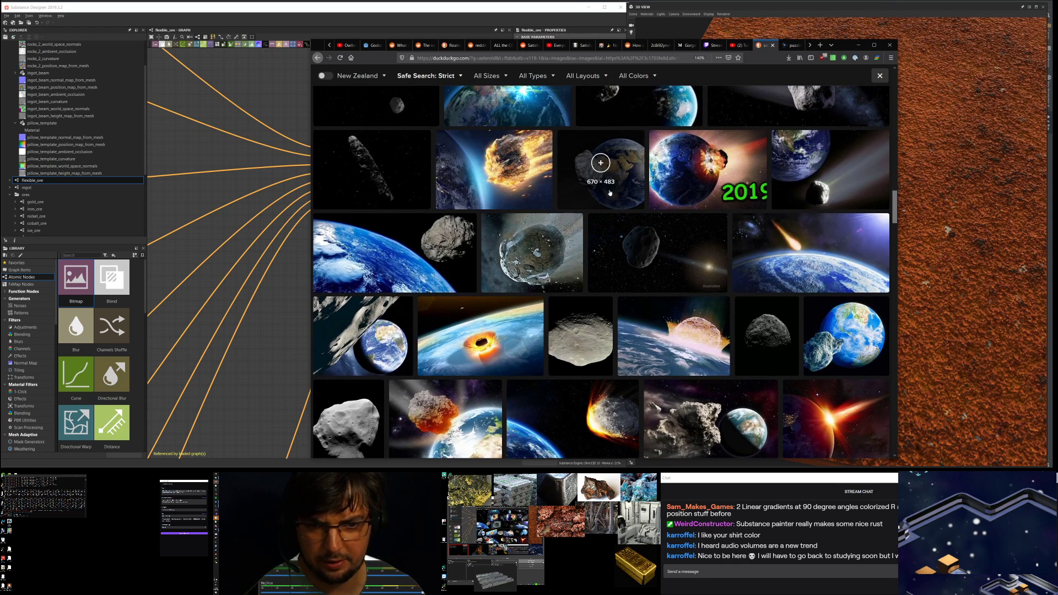
{"action": "scroll", "coordinate": [613, 193], "scroll_direction": "up", "scroll_amount": 4}
{"action": "scroll", "coordinate": [434, 191], "scroll_direction": "down", "scroll_amount": 10}
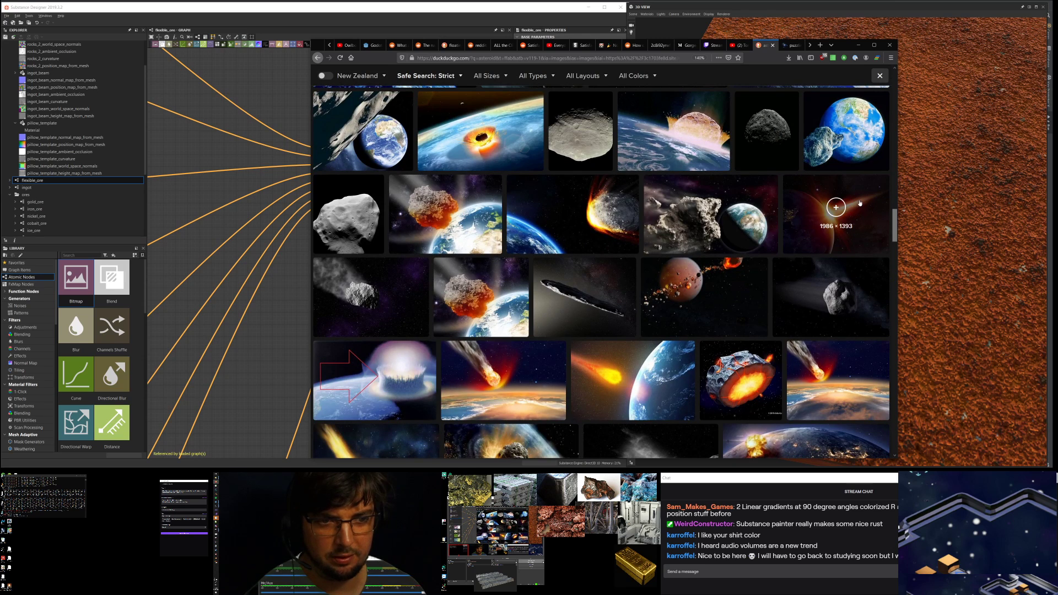
Step: View the hindustantimes.com asteroid picture at full size, examine its rock surface up close, and close it
{"action": "left_click", "coordinate": [714, 224]}
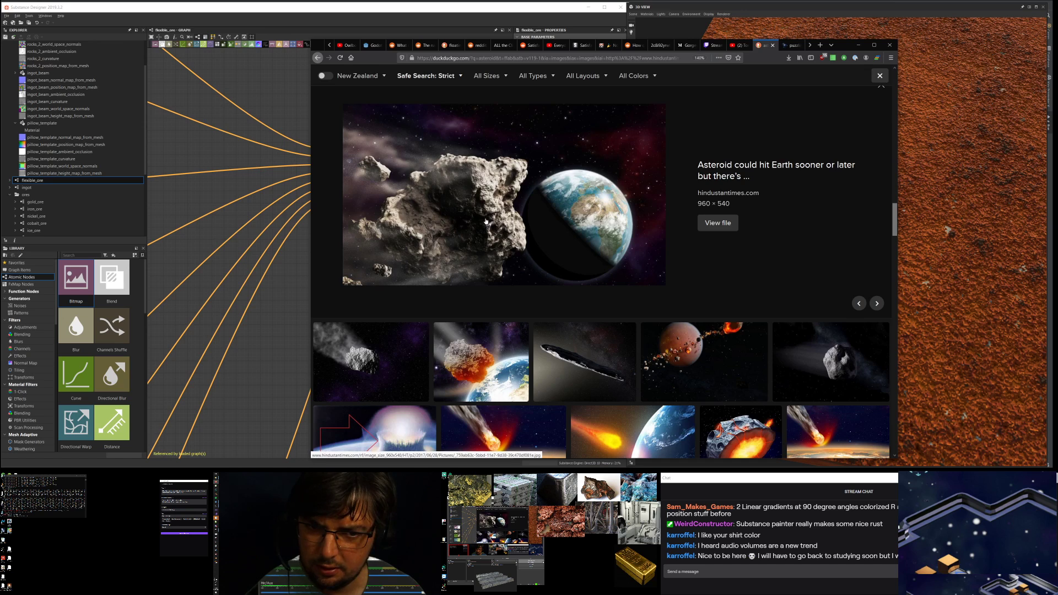
{"action": "left_click", "coordinate": [486, 221]}
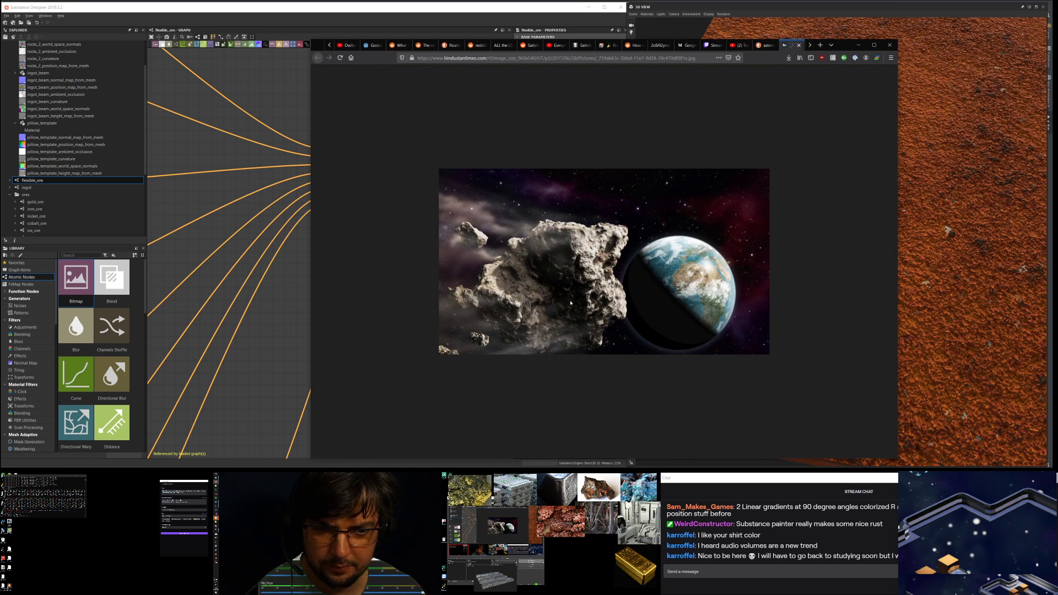
{"action": "scroll", "coordinate": [560, 295], "scroll_direction": "up", "scroll_amount": 5, "text": "ctrl"}
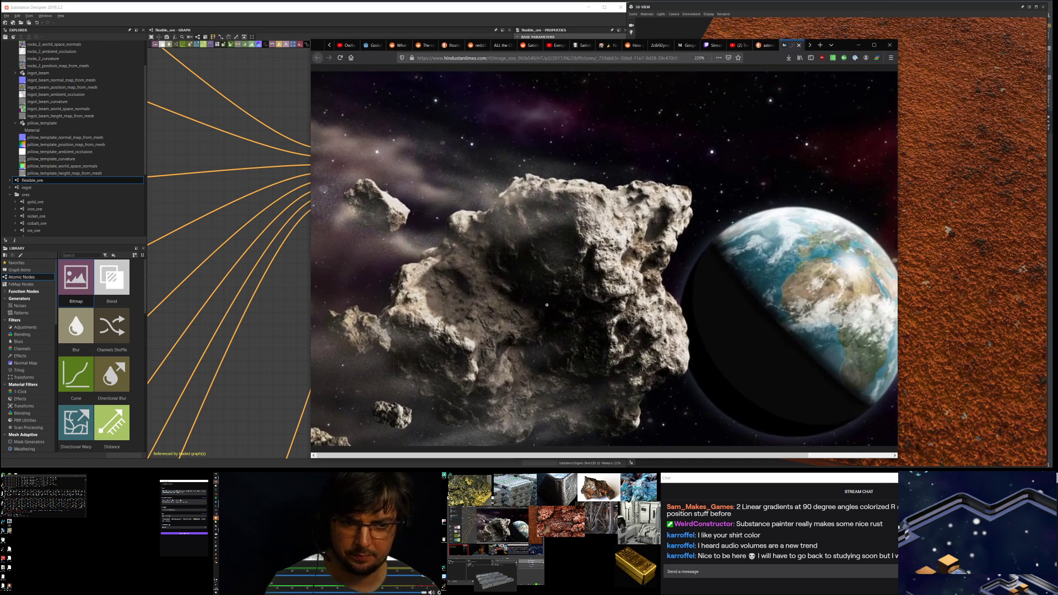
{"action": "scroll", "coordinate": [532, 280], "scroll_direction": "down", "scroll_amount": 2}
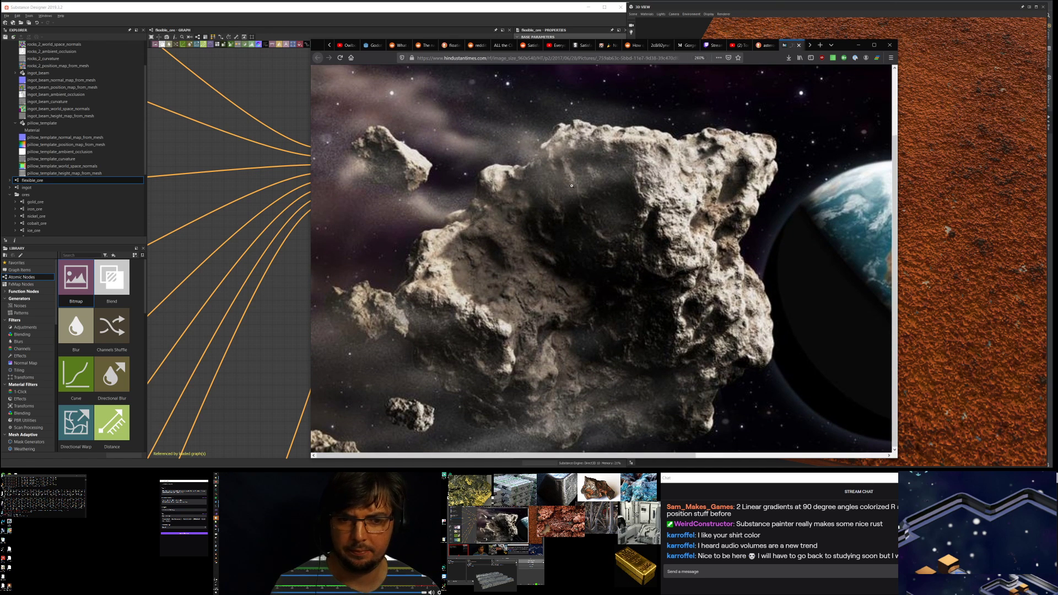
{"action": "scroll", "coordinate": [571, 186], "scroll_direction": "down", "scroll_amount": 8, "text": "ctrl"}
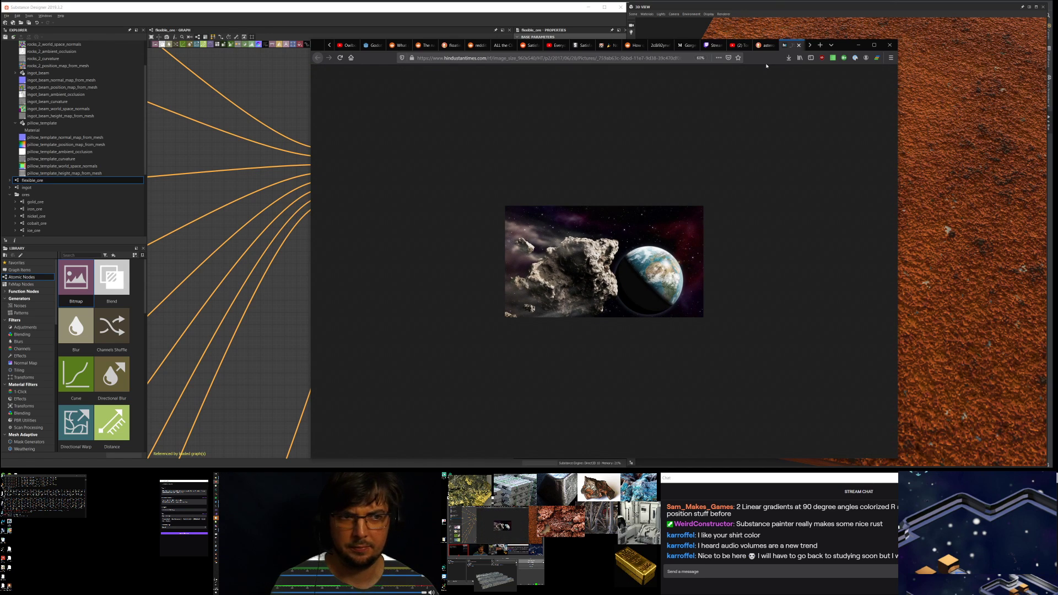
{"action": "left_click", "coordinate": [798, 44]}
Step: Find the theverge.com "NASA's latest asteroid target" picture further down the image results and open it at full size
{"action": "scroll", "coordinate": [735, 190], "scroll_direction": "down", "scroll_amount": 5}
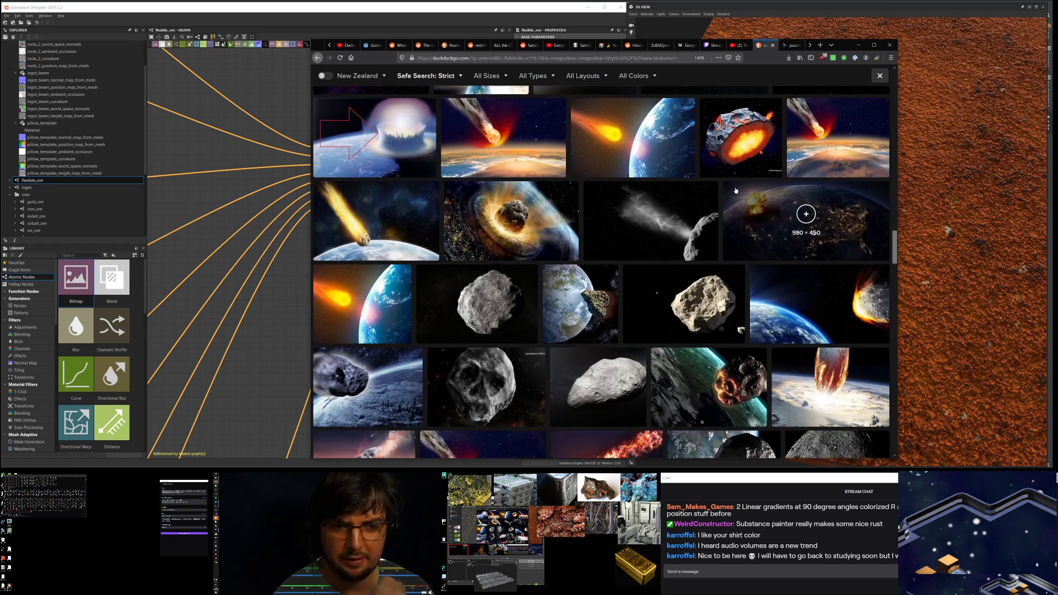
{"action": "scroll", "coordinate": [731, 208], "scroll_direction": "down", "scroll_amount": 2}
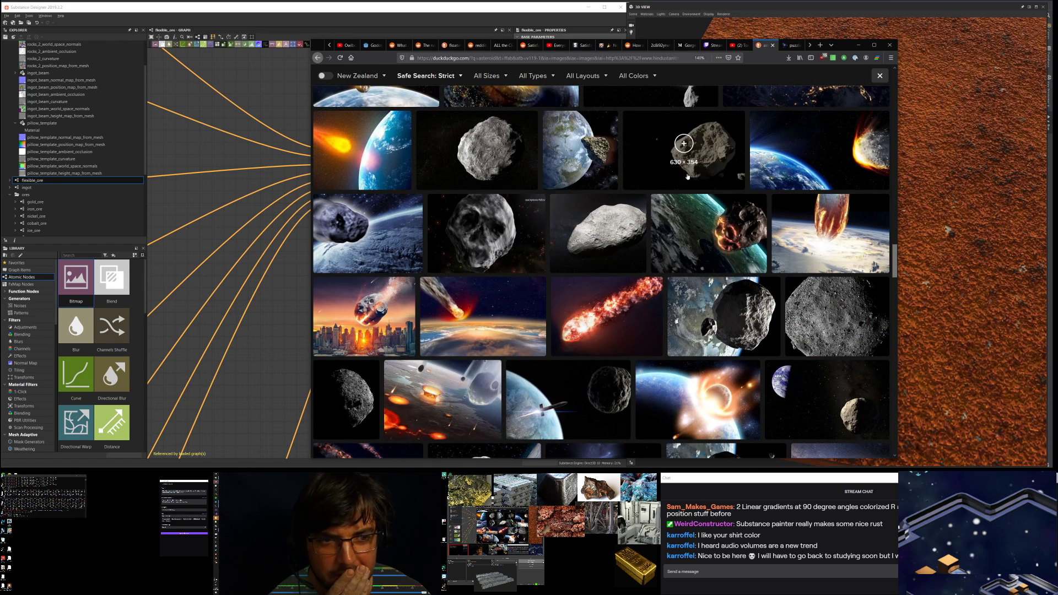
{"action": "left_click", "coordinate": [856, 301]}
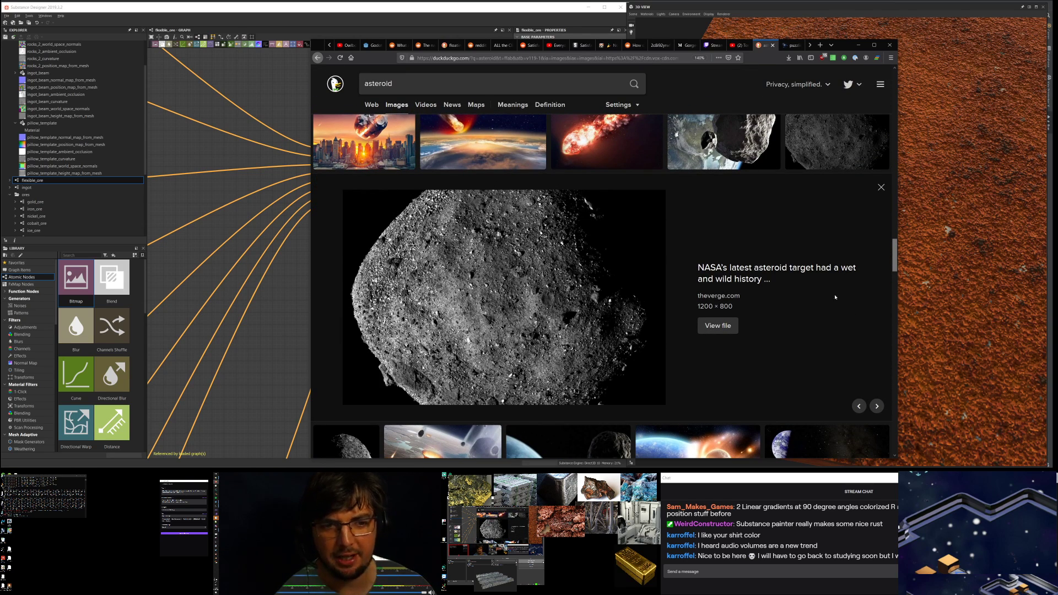
{"action": "left_click", "coordinate": [598, 283]}
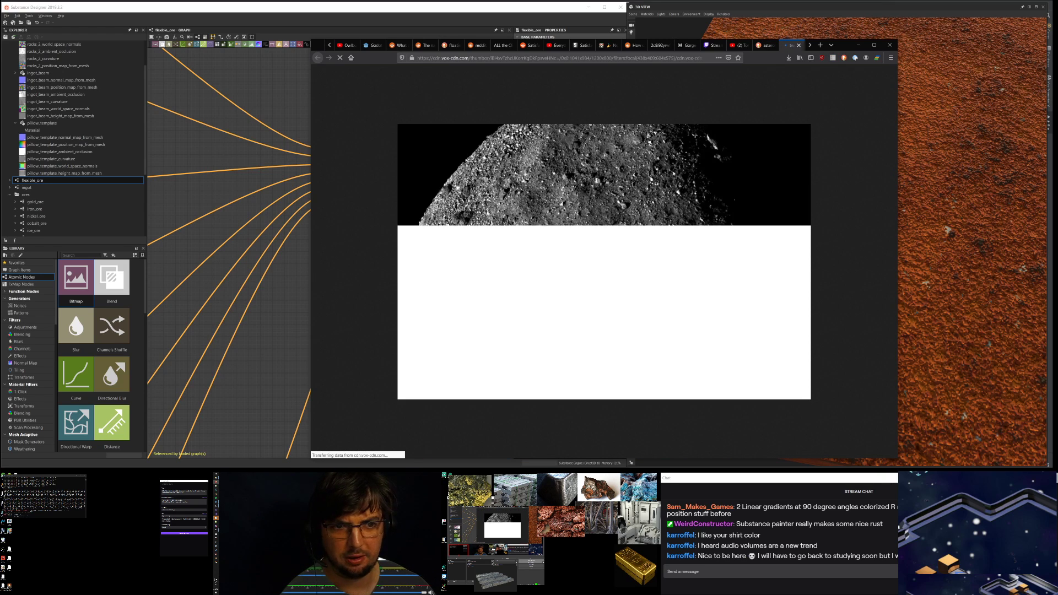
{"action": "left_click", "coordinate": [788, 58]}
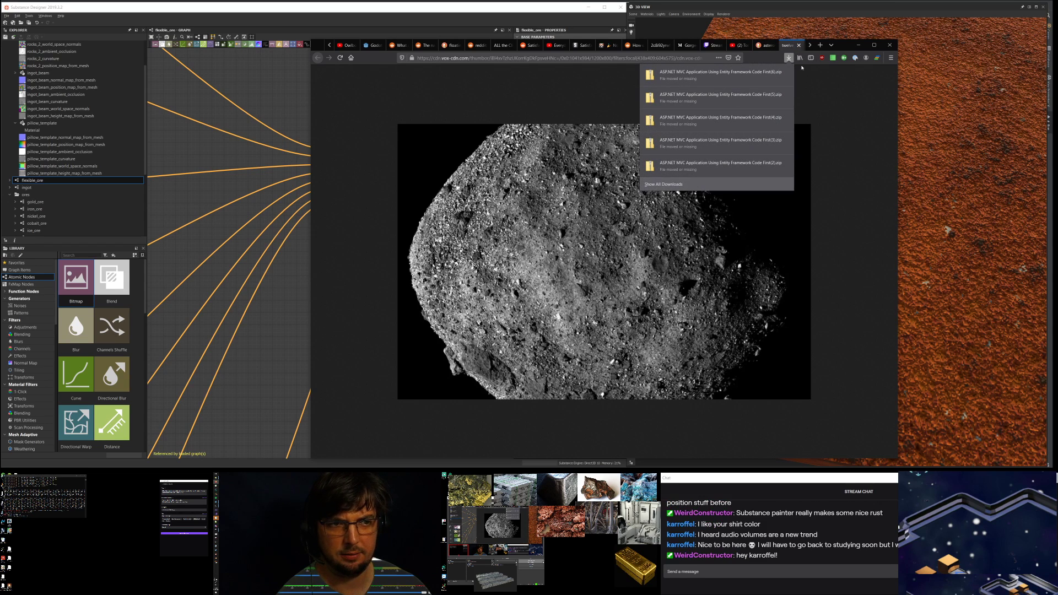
{"action": "left_click", "coordinate": [837, 96]}
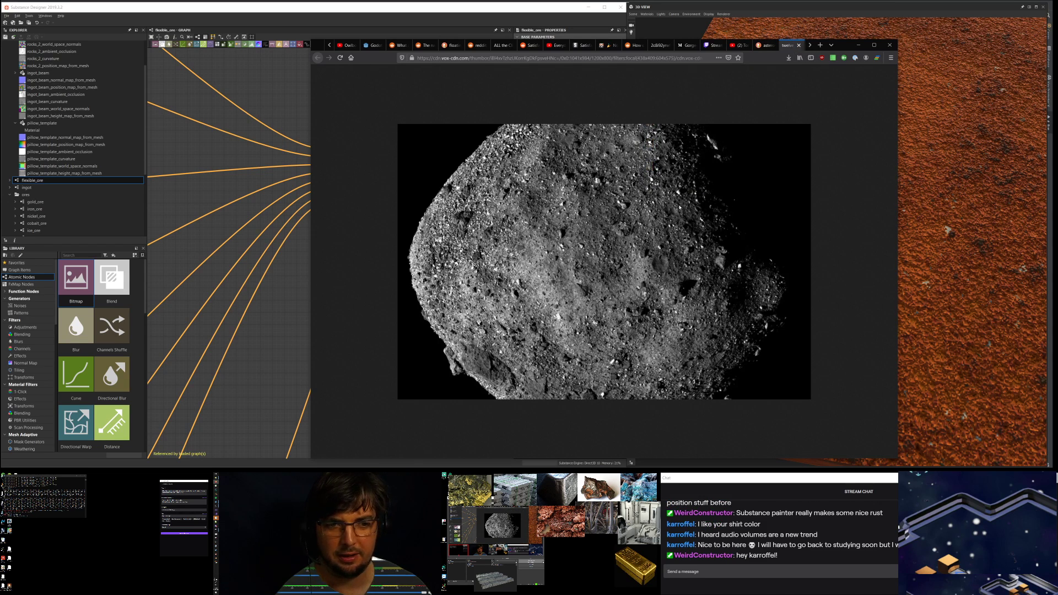
{"action": "left_click", "coordinate": [891, 57]}
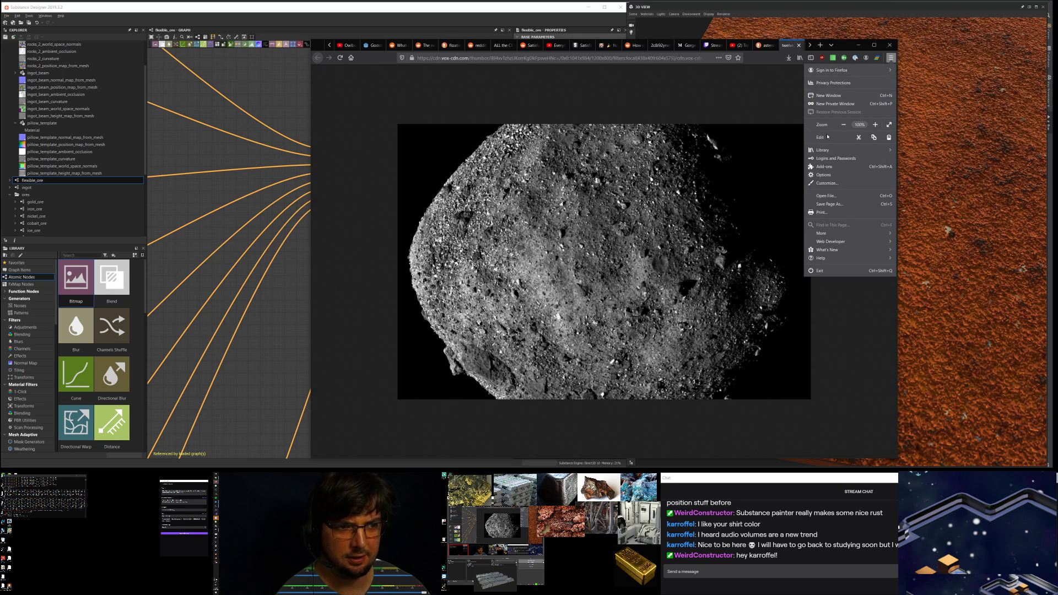
Step: Save the full-size asteroid image as asteroid_ref.png in the ore_ref folder under Pictures
{"action": "right_click", "coordinate": [709, 188]}
{"action": "left_click", "coordinate": [735, 208]}
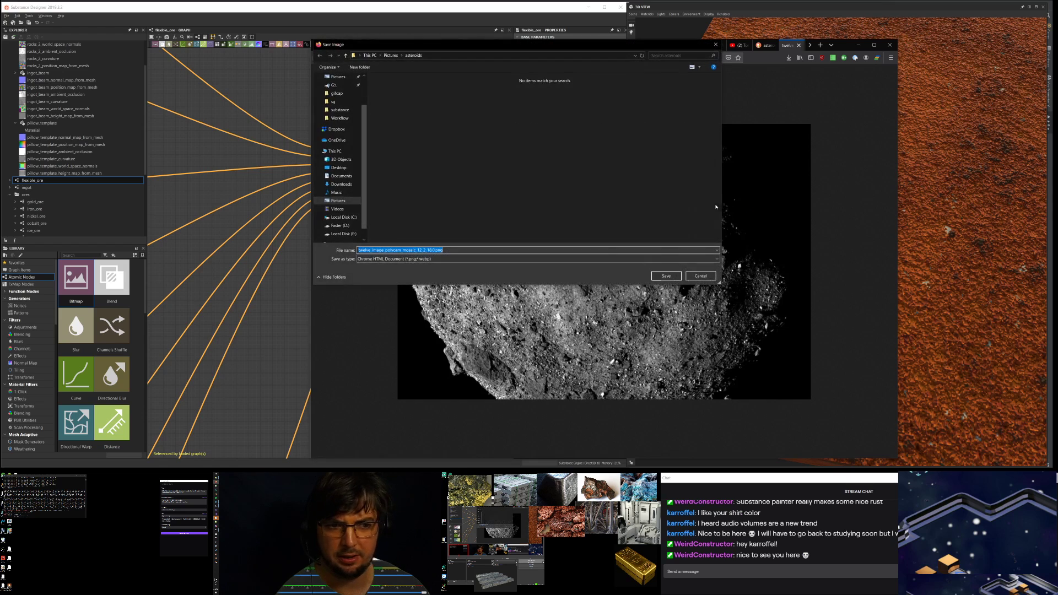
{"action": "scroll", "coordinate": [347, 184], "scroll_direction": "down", "scroll_amount": 1}
{"action": "left_click", "coordinate": [344, 186]}
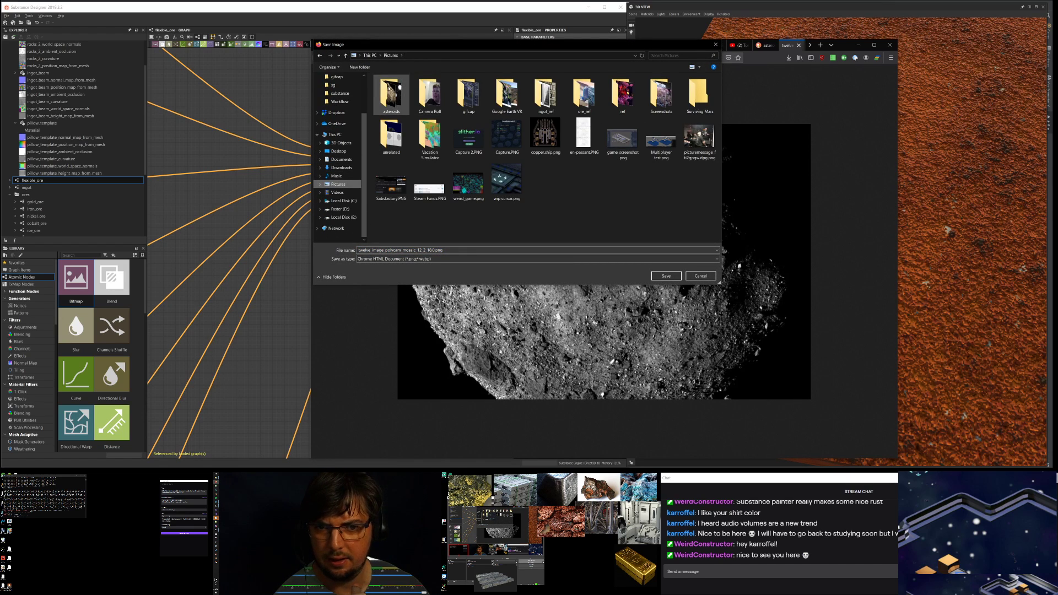
{"action": "left_click", "coordinate": [580, 91]}
{"action": "double_click", "coordinate": [580, 91]}
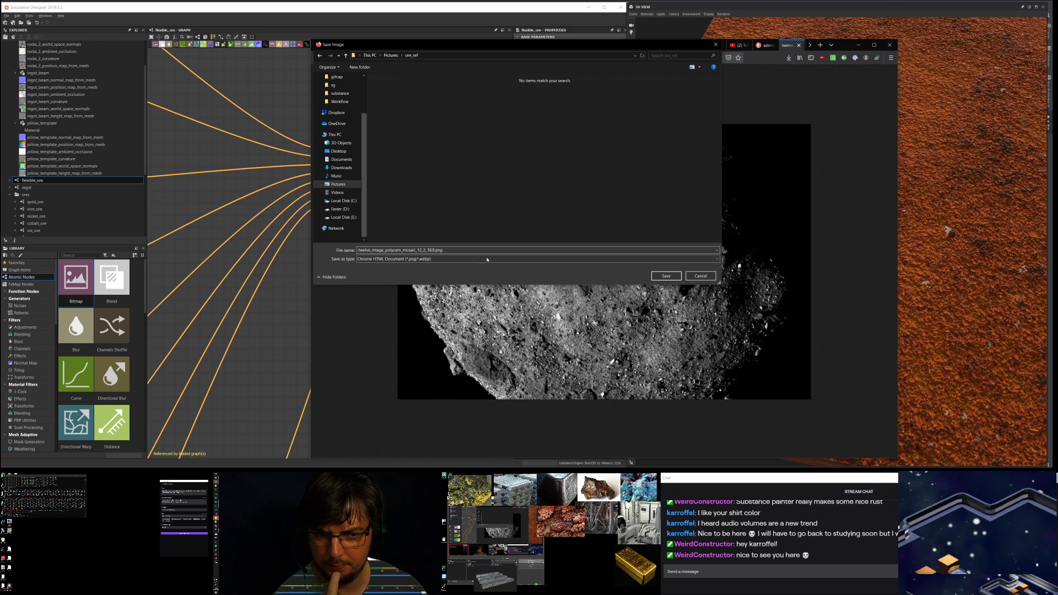
{"action": "key", "text": "alt+n"}
{"action": "type", "text": "asteroid_ref"}
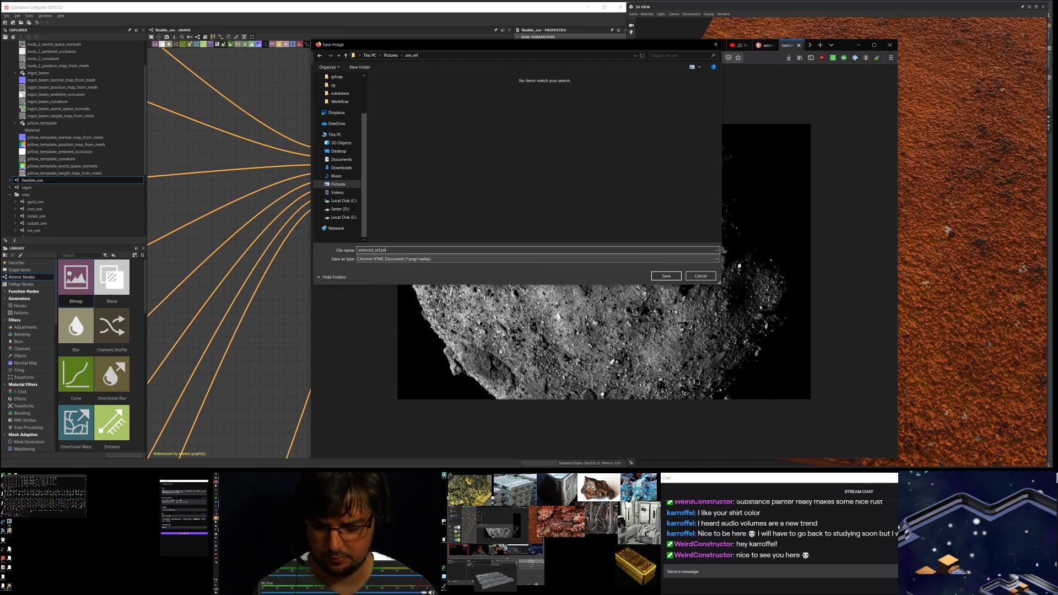
{"action": "type", "text": ".pn"}
{"action": "key", "text": "Return"}
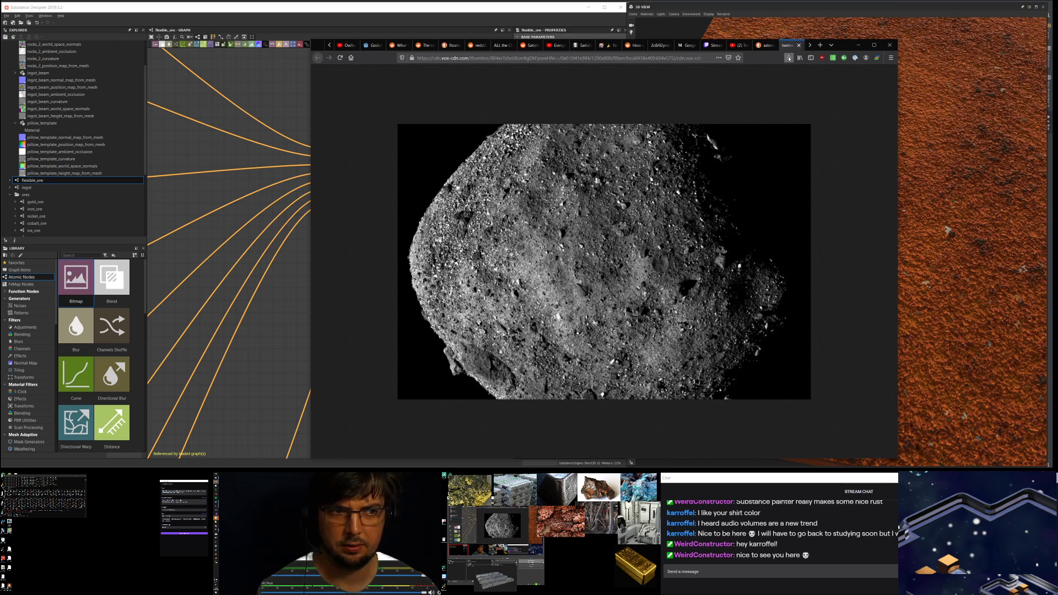
Step: Open the downloaded asteroid_ref.png in the image viewer to check it, and close the viewer
{"action": "left_click", "coordinate": [788, 57]}
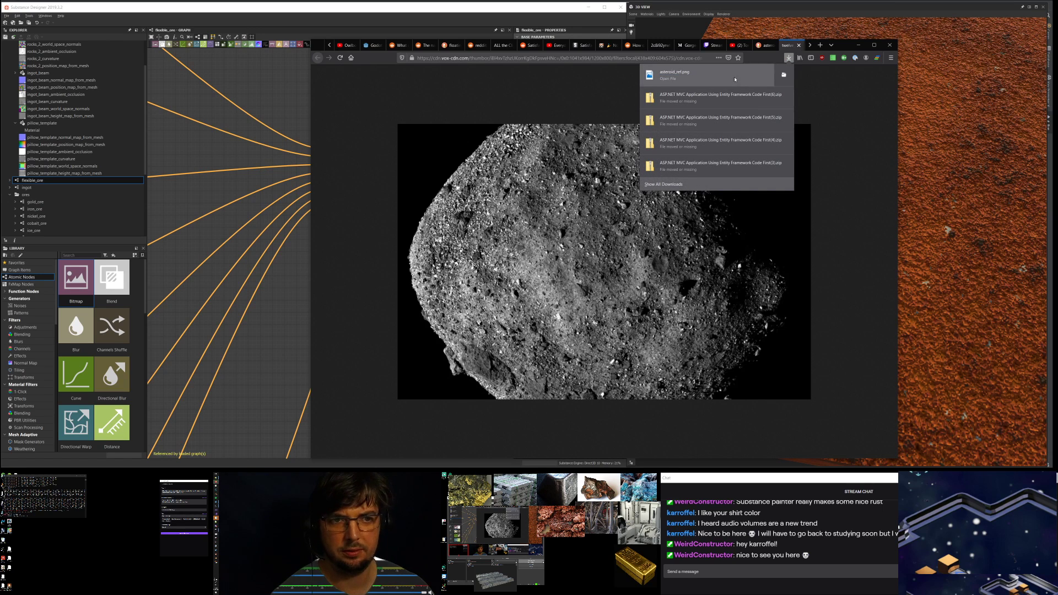
{"action": "left_click", "coordinate": [735, 79]}
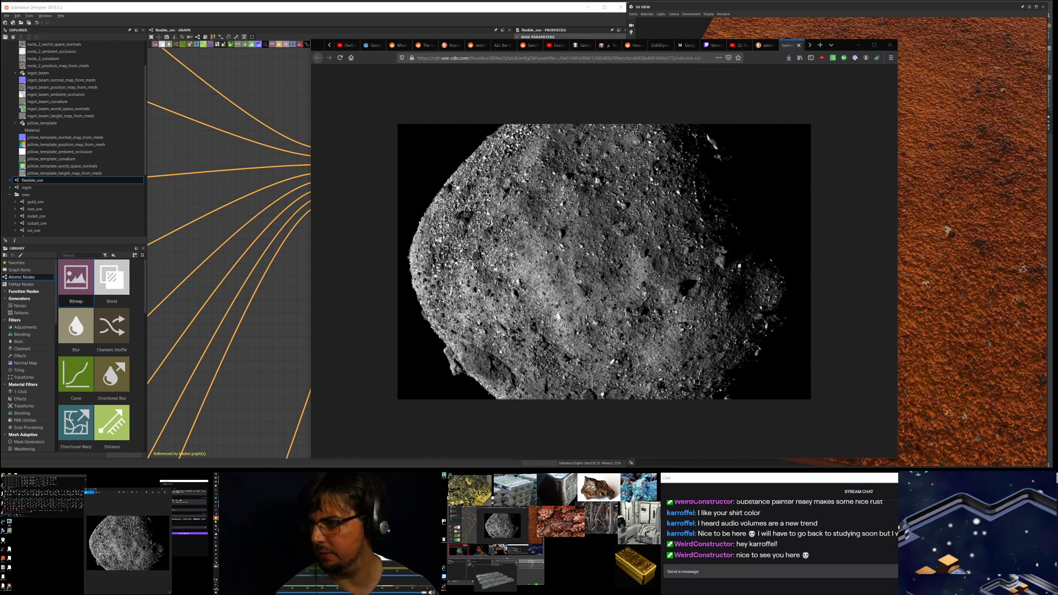
{"action": "left_click", "coordinate": [170, 489]}
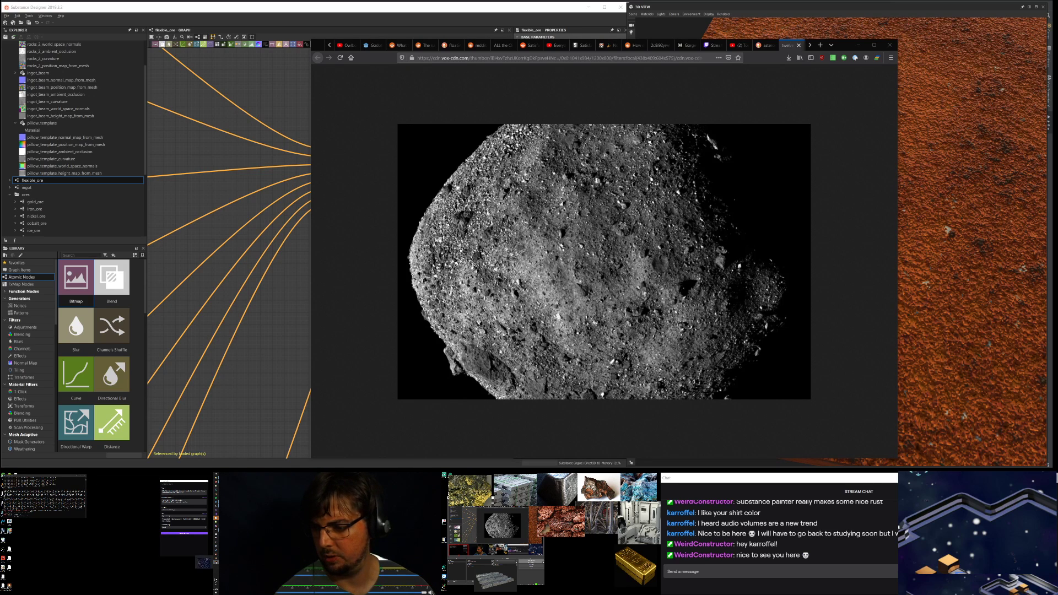
Step: Add asteroid_ref.png from the Pictures ore_ref folder to the desktop reference images
{"action": "left_click", "coordinate": [216, 578]}
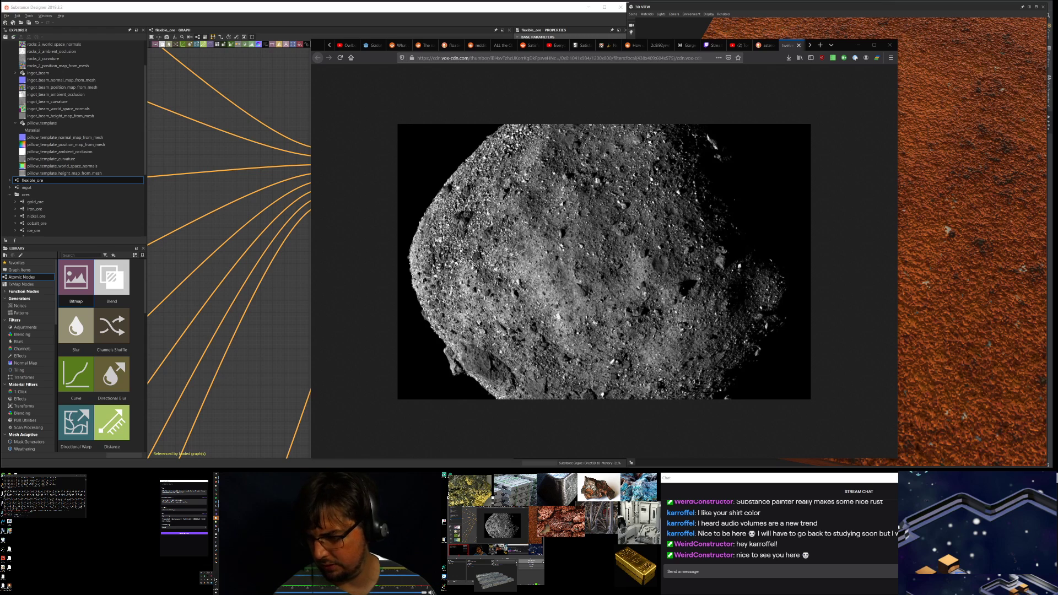
{"action": "right_click", "coordinate": [201, 581]}
{"action": "left_click", "coordinate": [206, 556]}
{"action": "left_click_drag", "start_coordinate": [146, 500], "coordinate": [406, 110]}
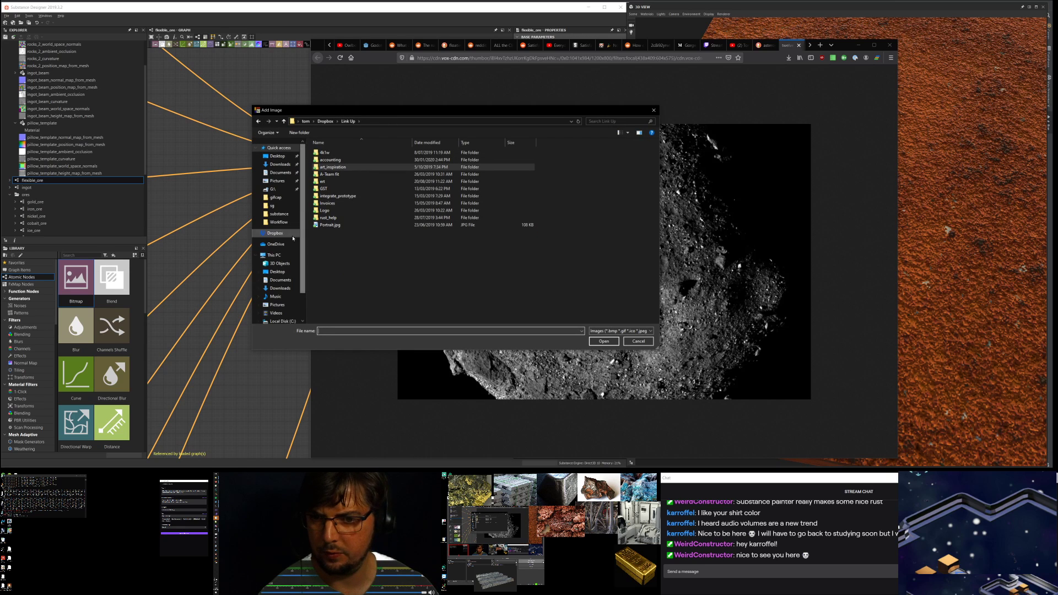
{"action": "left_click_drag", "start_coordinate": [392, 113], "coordinate": [147, 509]}
{"action": "scroll", "coordinate": [117, 549], "scroll_direction": "down", "scroll_amount": 2}
{"action": "left_click", "coordinate": [117, 554]}
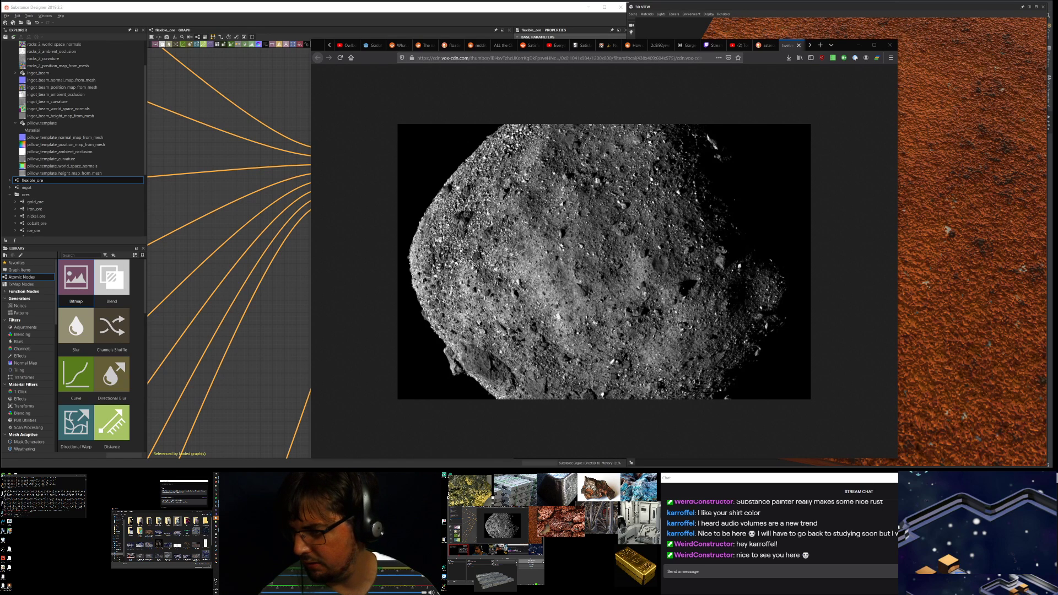
{"action": "double_click", "coordinate": [176, 522]}
{"action": "left_click_drag", "start_coordinate": [152, 511], "coordinate": [360, 118]}
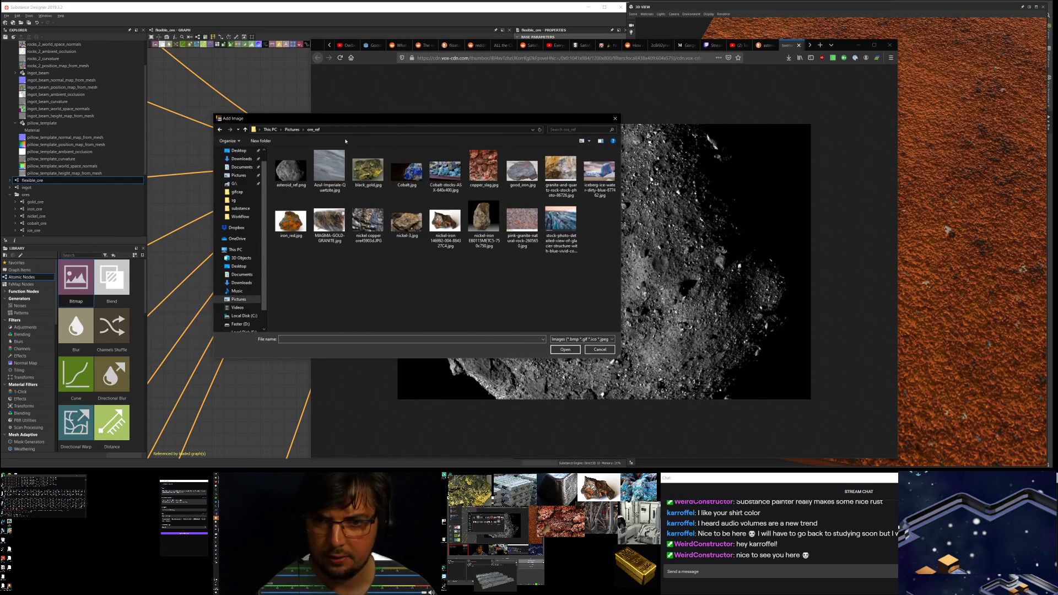
{"action": "double_click", "coordinate": [290, 171]}
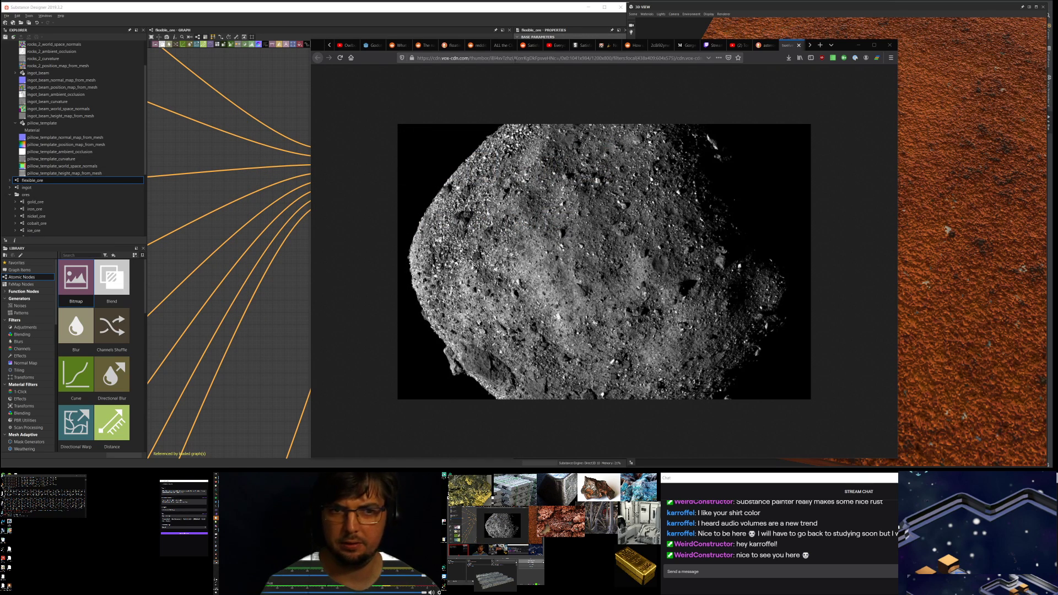
Step: Show the downloaded asteroid_ref.png in its containing folder and return to the browser
{"action": "left_click", "coordinate": [789, 57]}
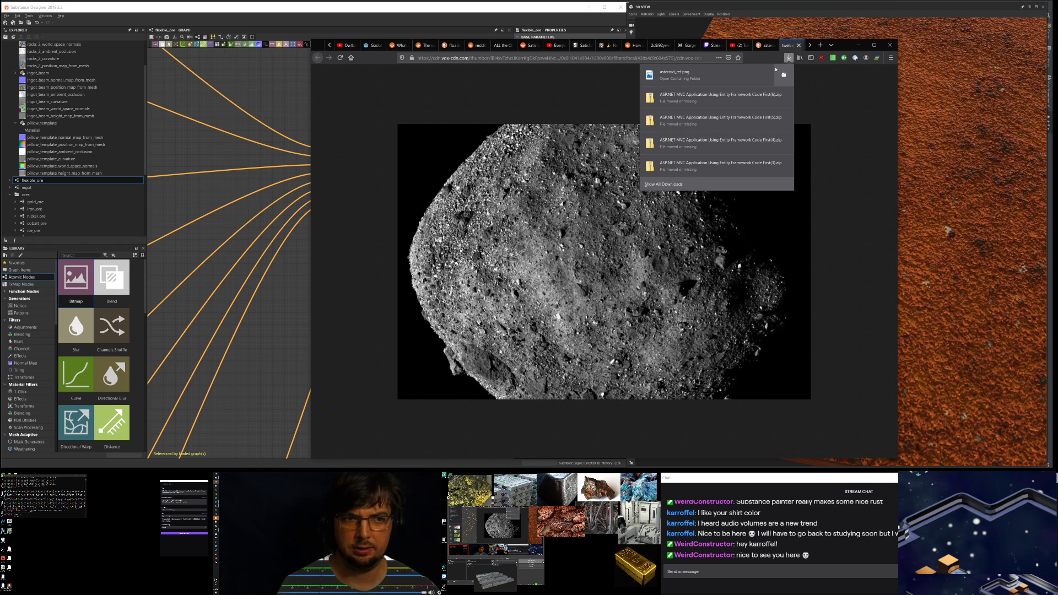
{"action": "left_click", "coordinate": [783, 79]}
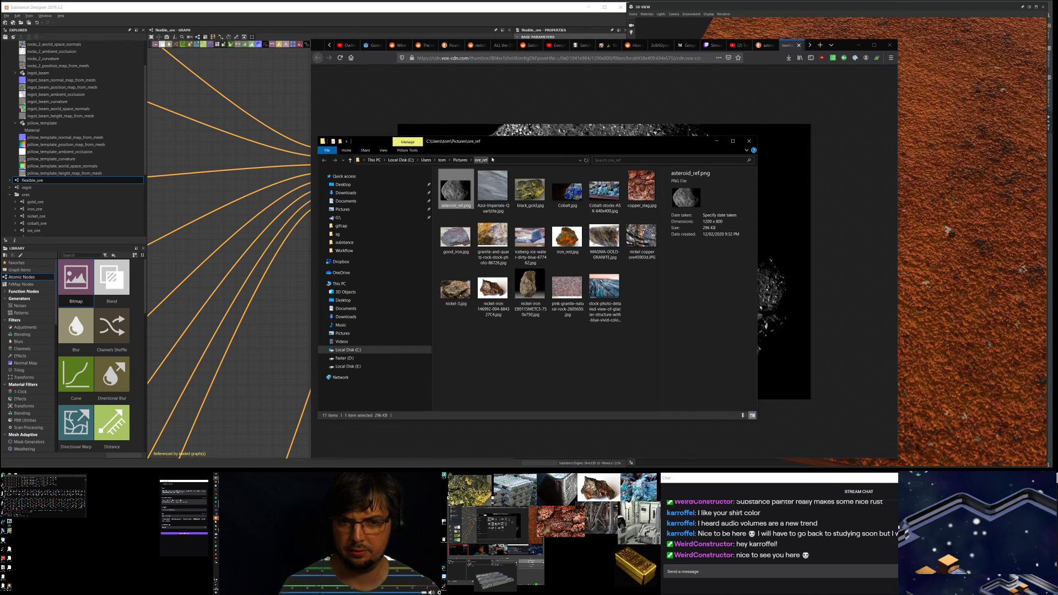
{"action": "left_click", "coordinate": [491, 159]}
{"action": "key", "text": "alt+Tab"}
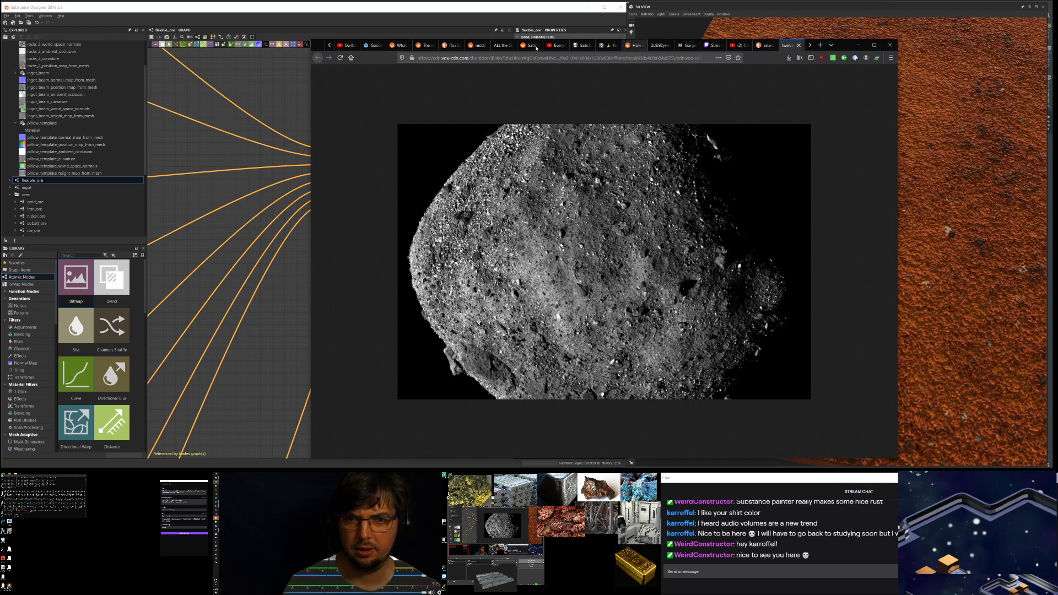
Step: Return to the asteroid image results and open the theverge.com picture file at full size again
{"action": "left_click", "coordinate": [765, 46]}
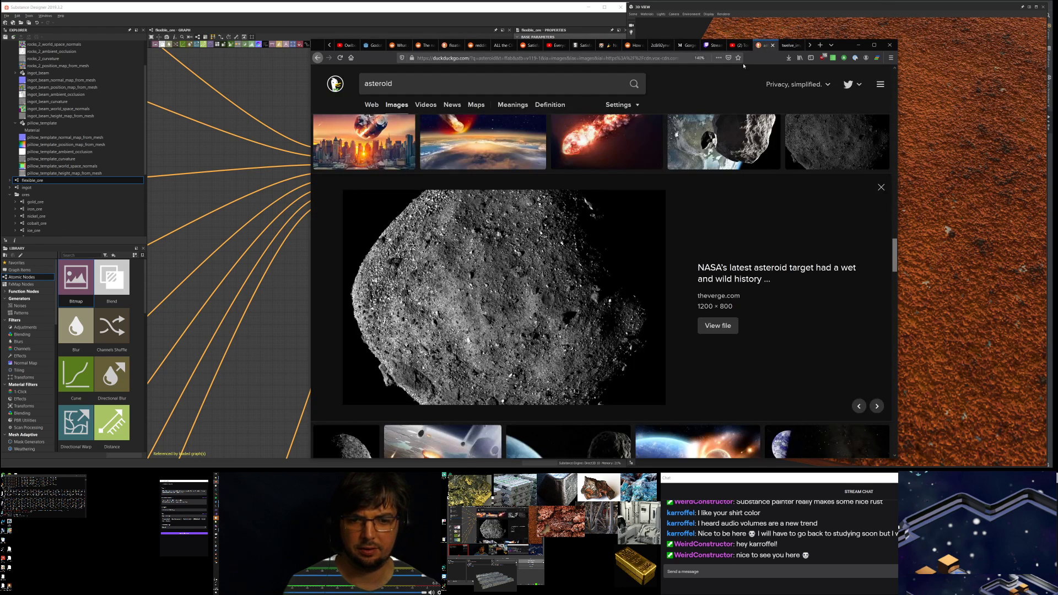
{"action": "left_click", "coordinate": [717, 325]}
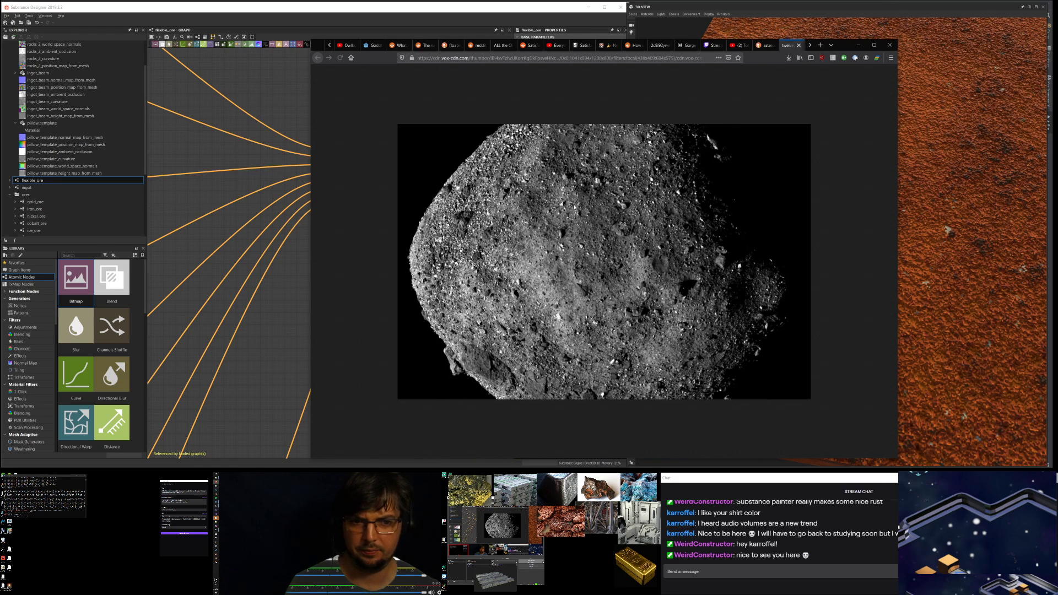
Step: Try to save the asteroid picture's page as asteroid in the Pictures asteroids folder
{"action": "key", "text": "ctrl+s"}
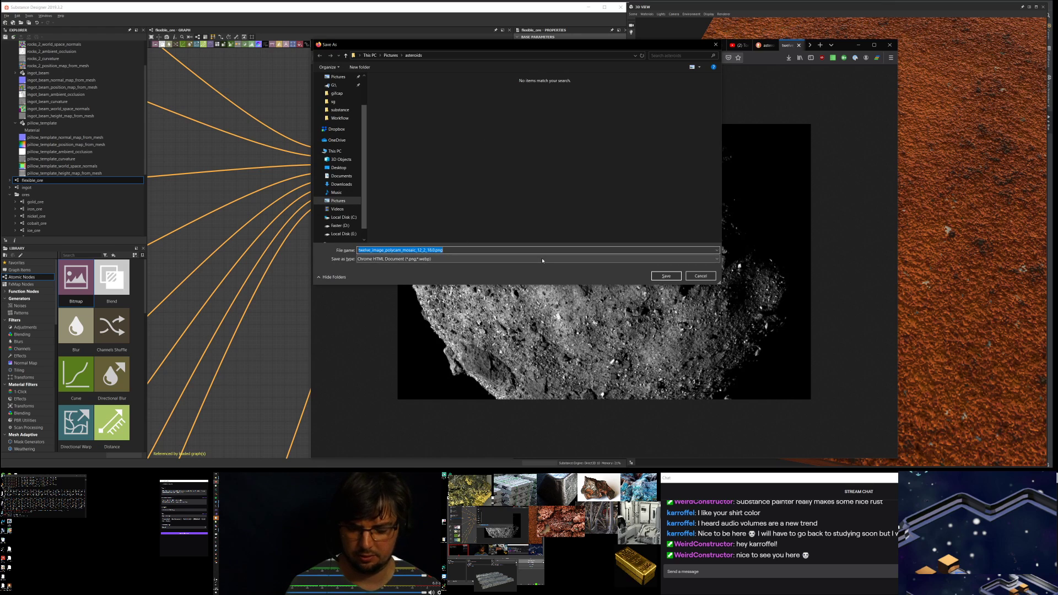
{"action": "type", "text": "o"}
{"action": "type", "text": "steroi"}
{"action": "type", "text": "d"}
{"action": "key", "text": "Return"}
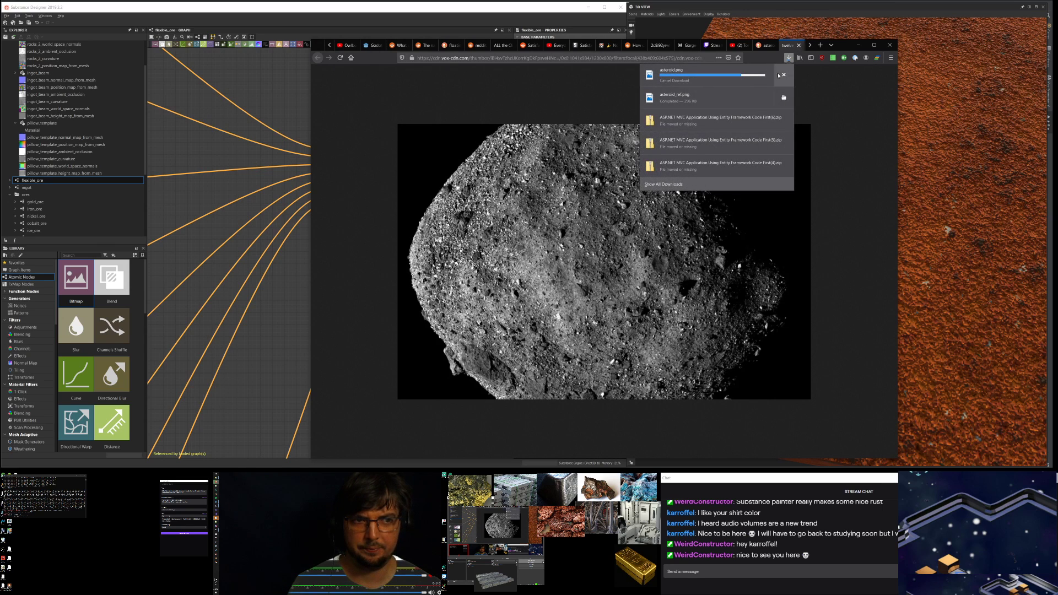
{"action": "left_click", "coordinate": [602, 150]}
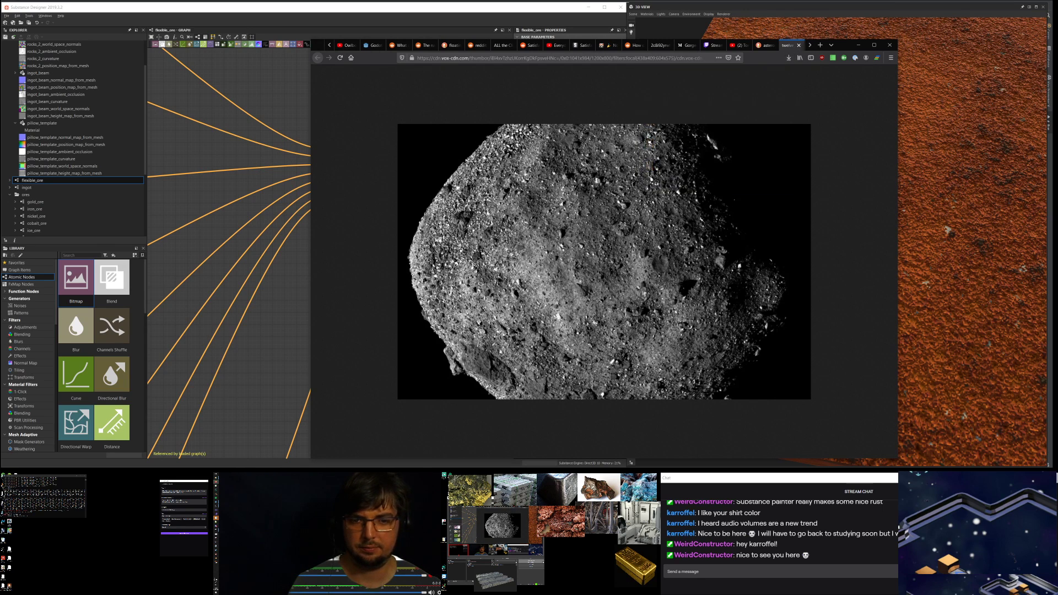
{"action": "key", "text": "ctrl+s"}
{"action": "type", "text": "aset"}
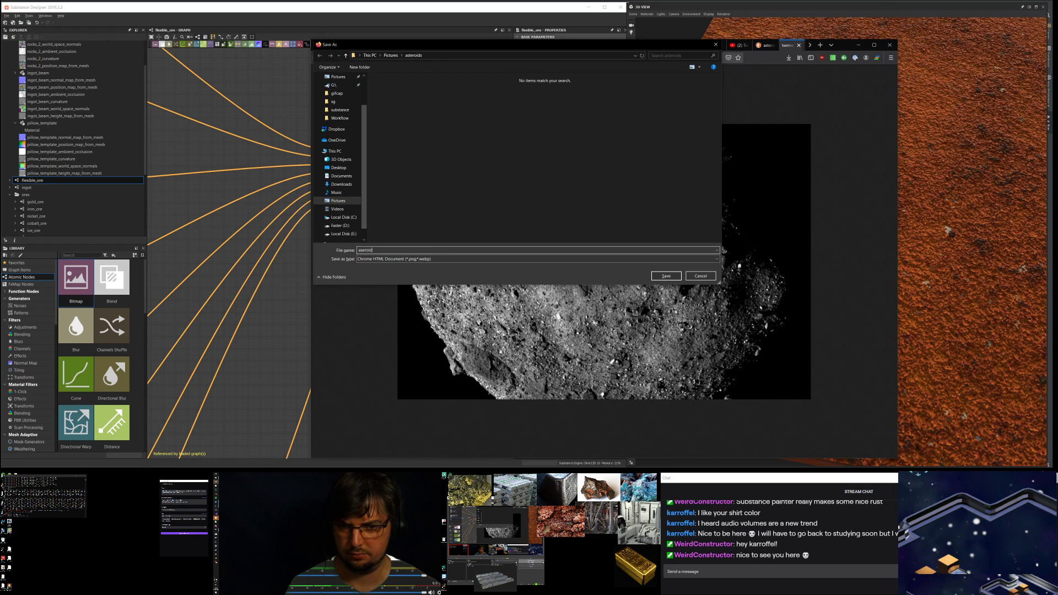
{"action": "key", "text": "Return"}
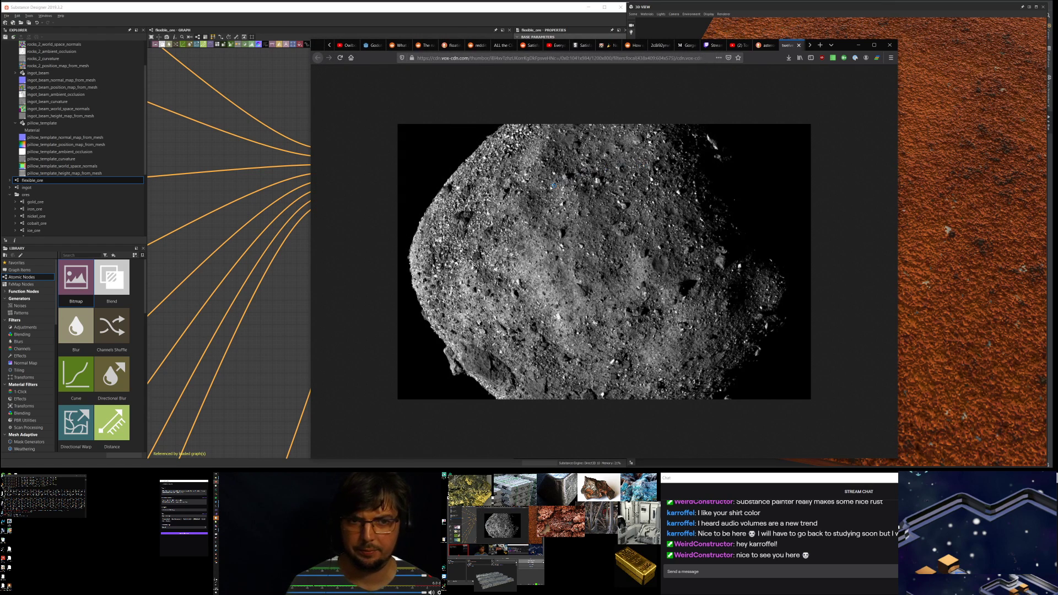
Step: Save the asteroid image as twelve_image_polycam_mosaic_12_2_18.0.png in the Pictures ore_ref folder
{"action": "right_click", "coordinate": [560, 198]}
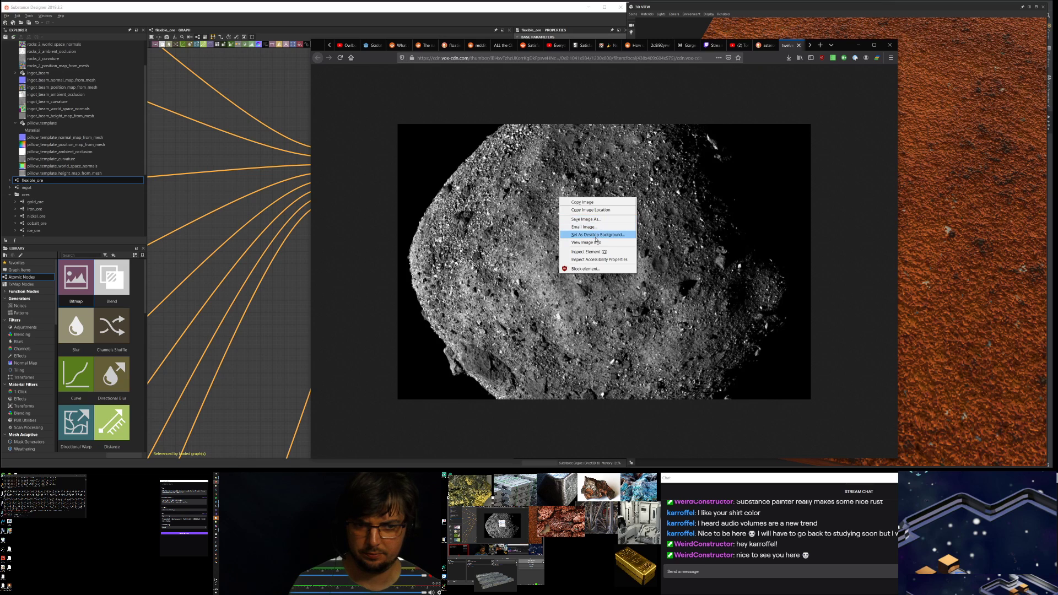
{"action": "left_click", "coordinate": [600, 218]}
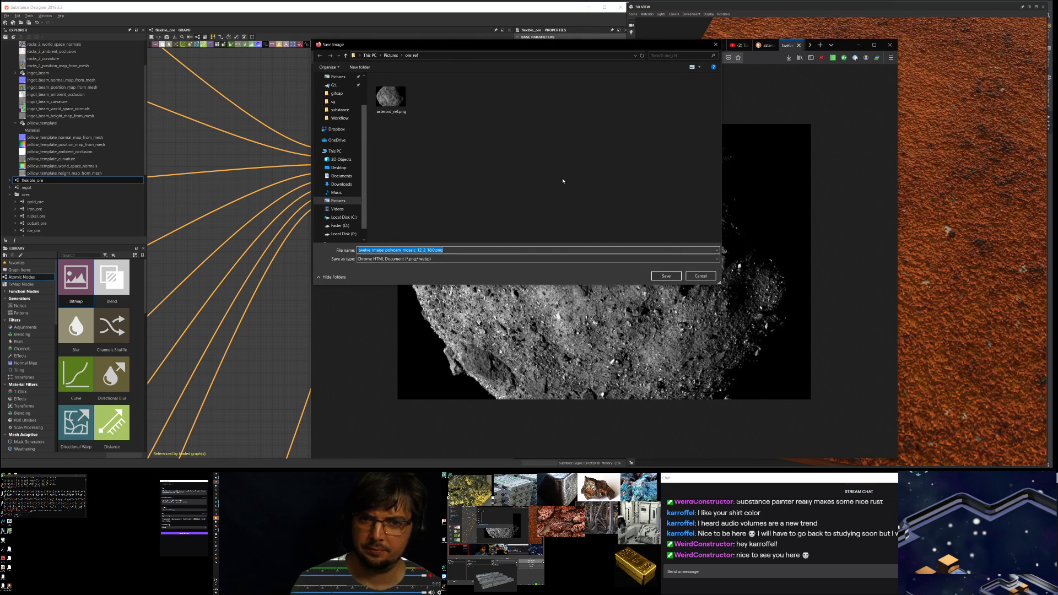
{"action": "left_click", "coordinate": [664, 275]}
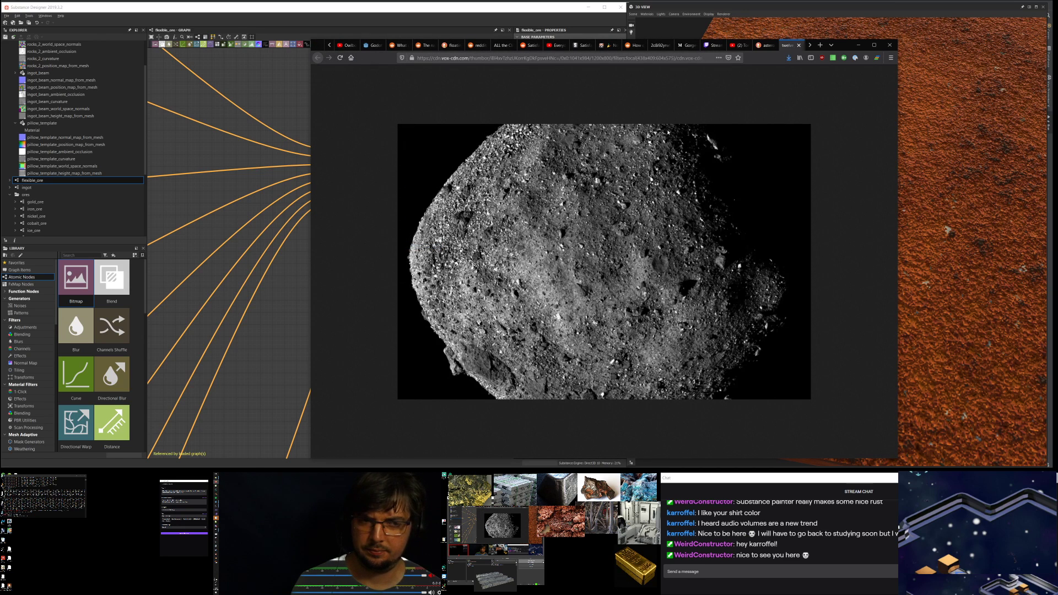
Step: Show the downloaded twelve_image_polycam_mosaic picture in its containing folder, open it in the image viewer to check it, and close the viewer
{"action": "left_click", "coordinate": [789, 58]}
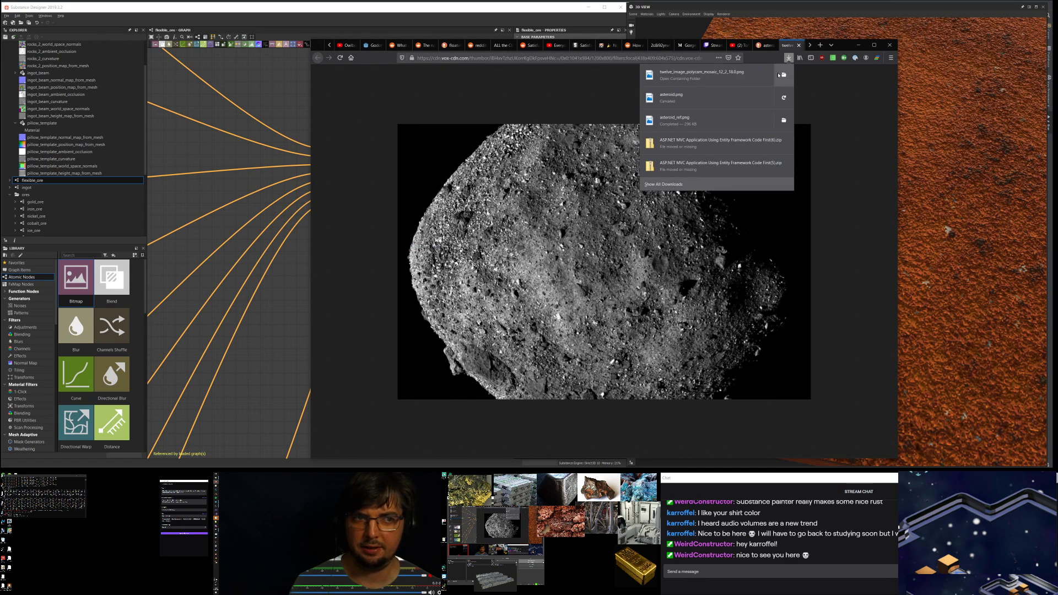
{"action": "left_click", "coordinate": [782, 74]}
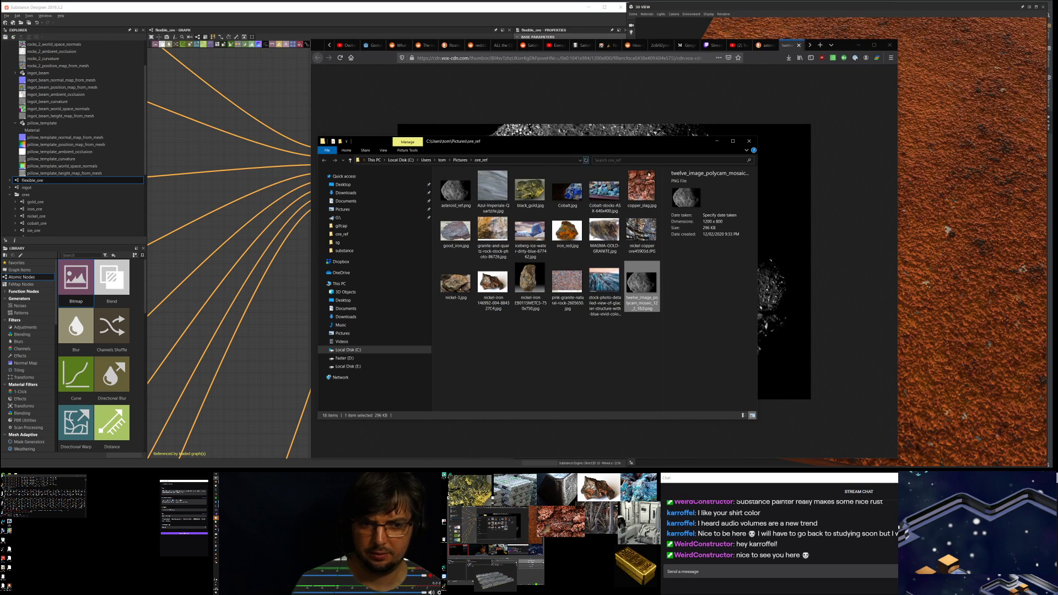
{"action": "double_click", "coordinate": [638, 286]}
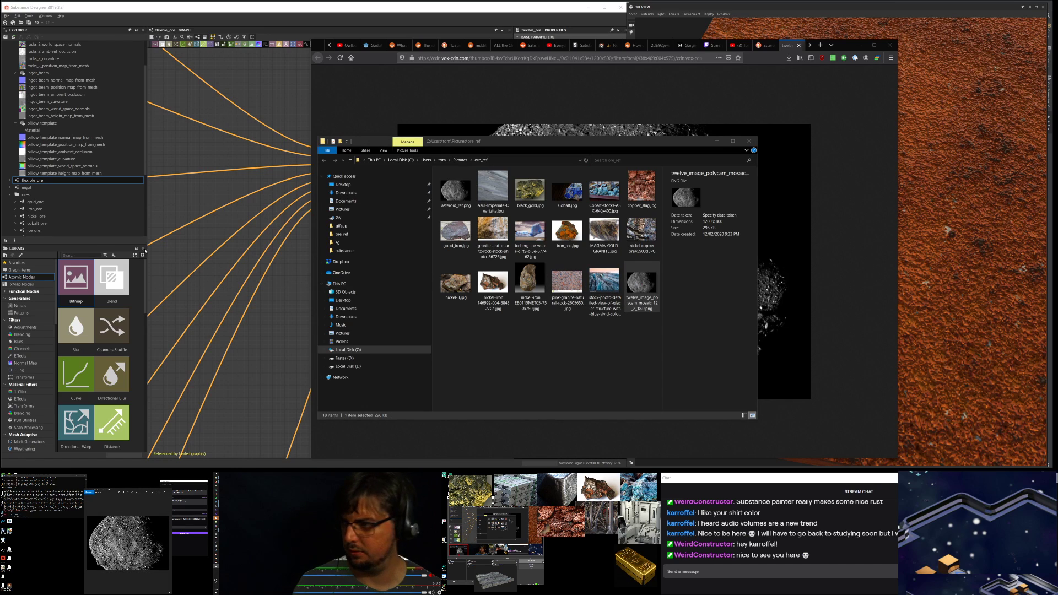
{"action": "left_click", "coordinate": [169, 489]}
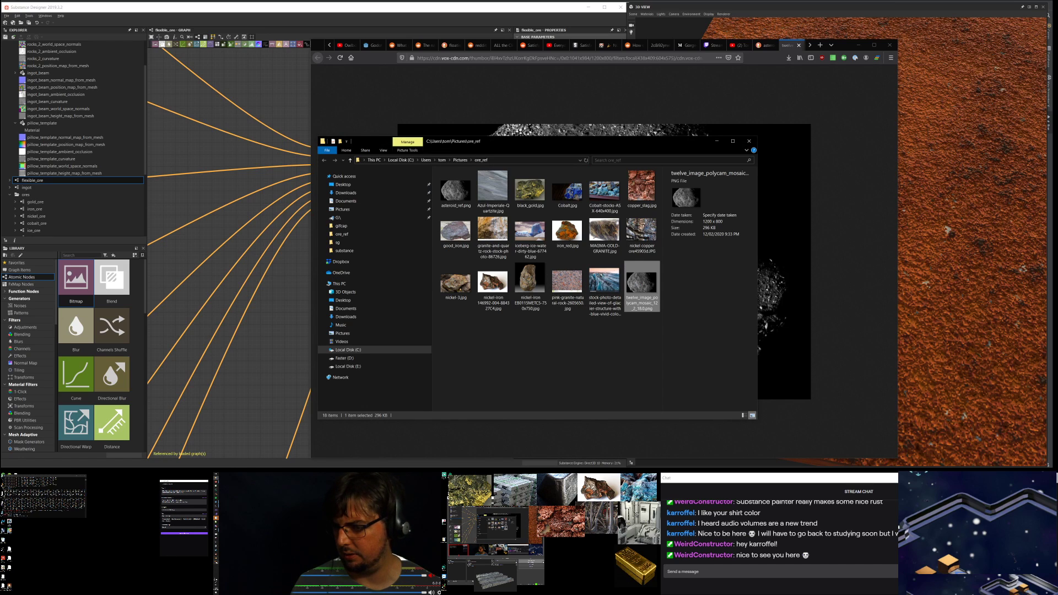
Step: Try to add twelve_image_polycam_mosaic_12_2_18.0.png from the Pictures ore_ref folder to the desktop reference images
{"action": "left_click", "coordinate": [214, 578]}
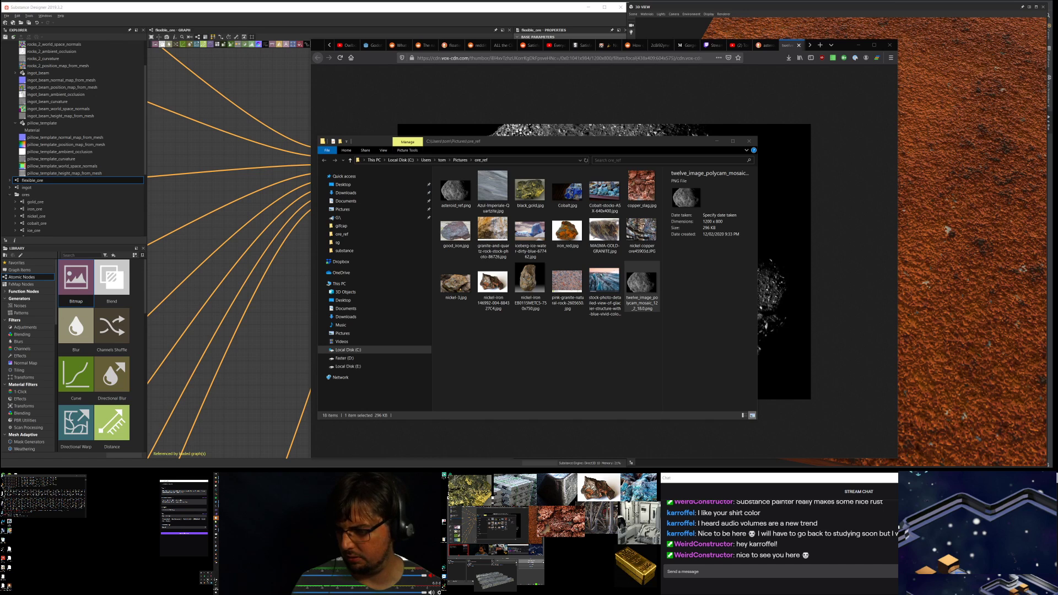
{"action": "right_click", "coordinate": [202, 580]}
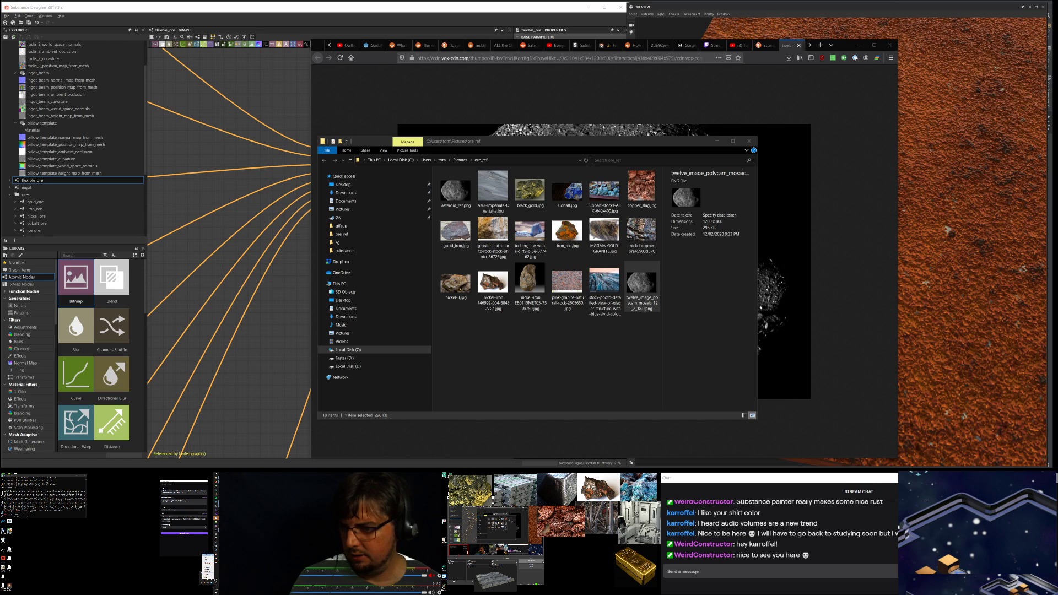
{"action": "left_click", "coordinate": [209, 563]}
{"action": "left_click", "coordinate": [596, 218]}
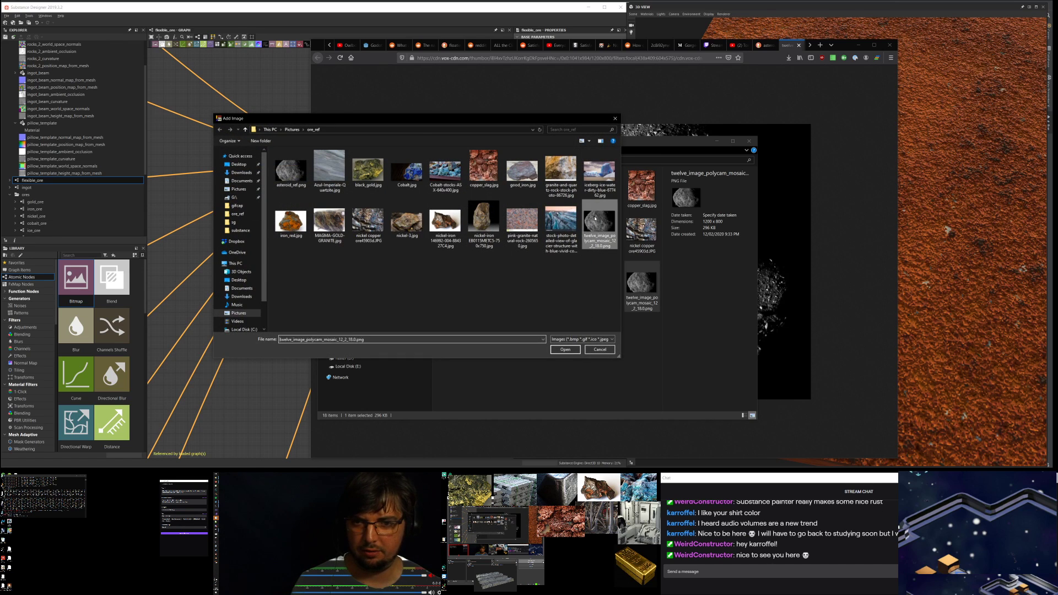
{"action": "double_click", "coordinate": [595, 219]}
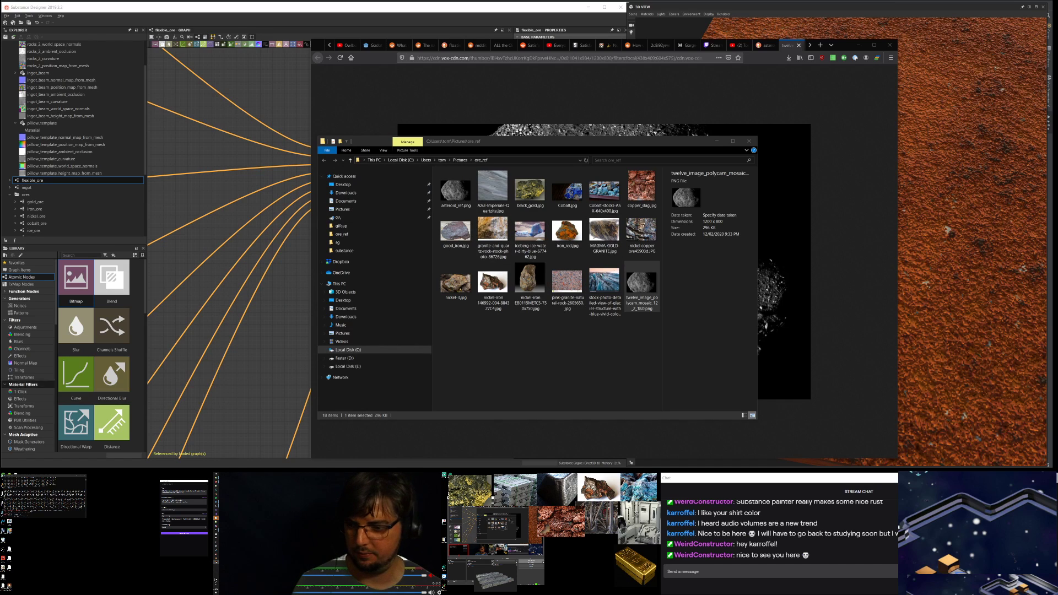
{"action": "left_click", "coordinate": [215, 579]}
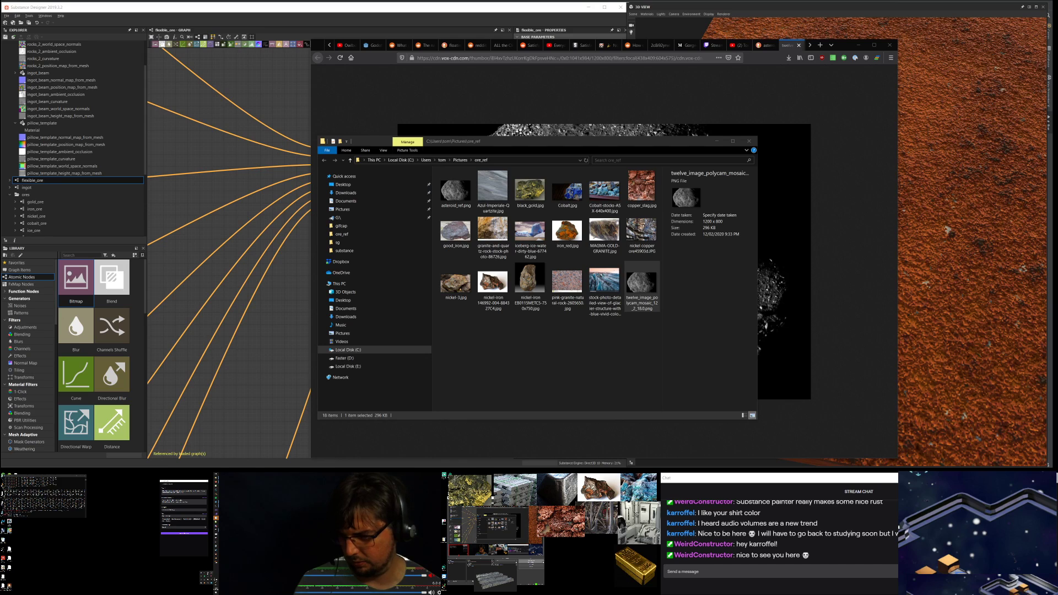
{"action": "right_click", "coordinate": [201, 580]}
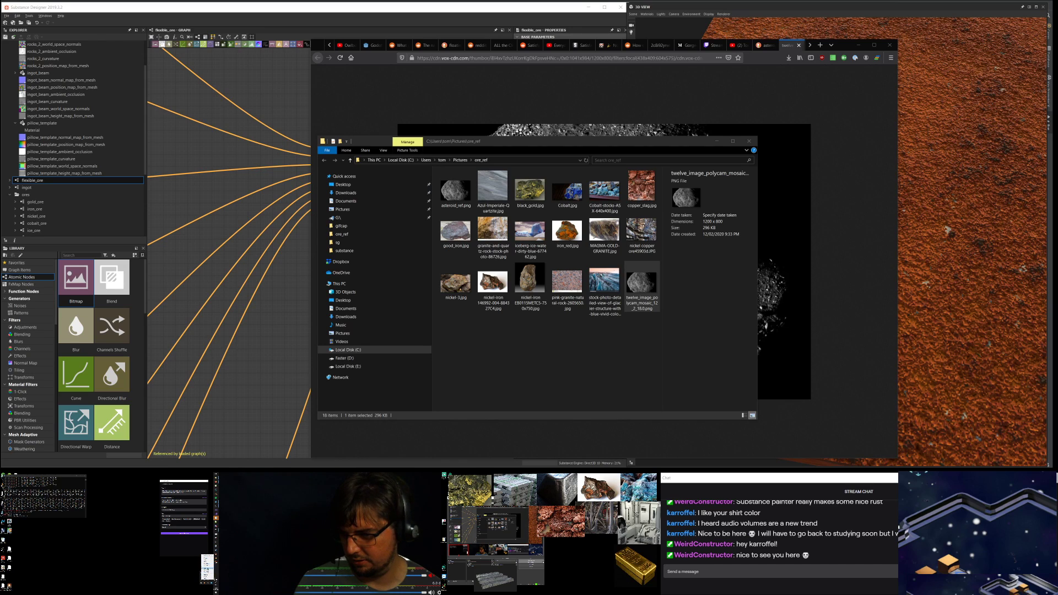
{"action": "left_click", "coordinate": [209, 556]}
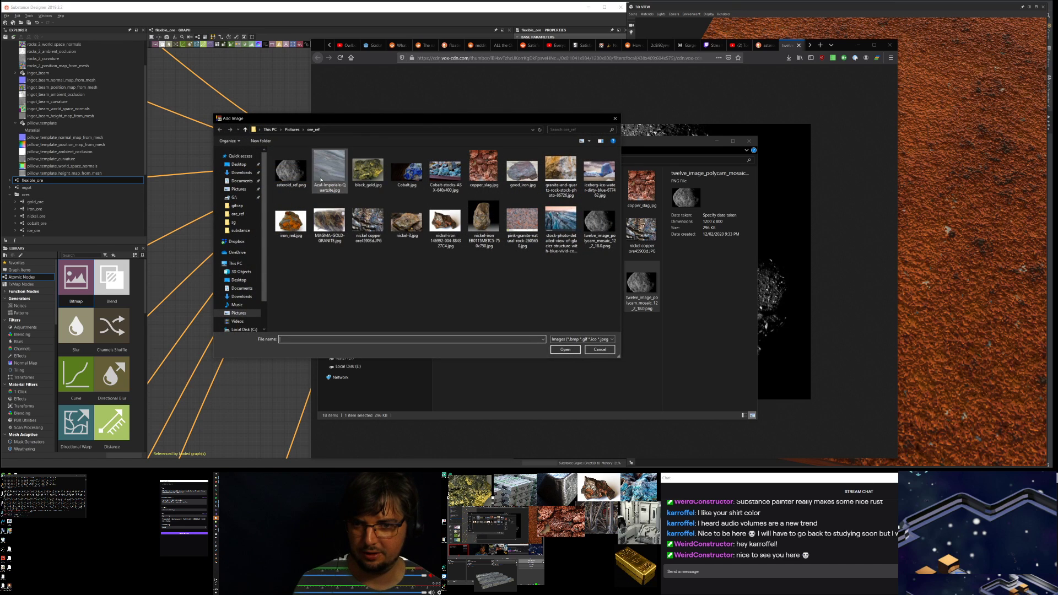
{"action": "double_click", "coordinate": [291, 221]}
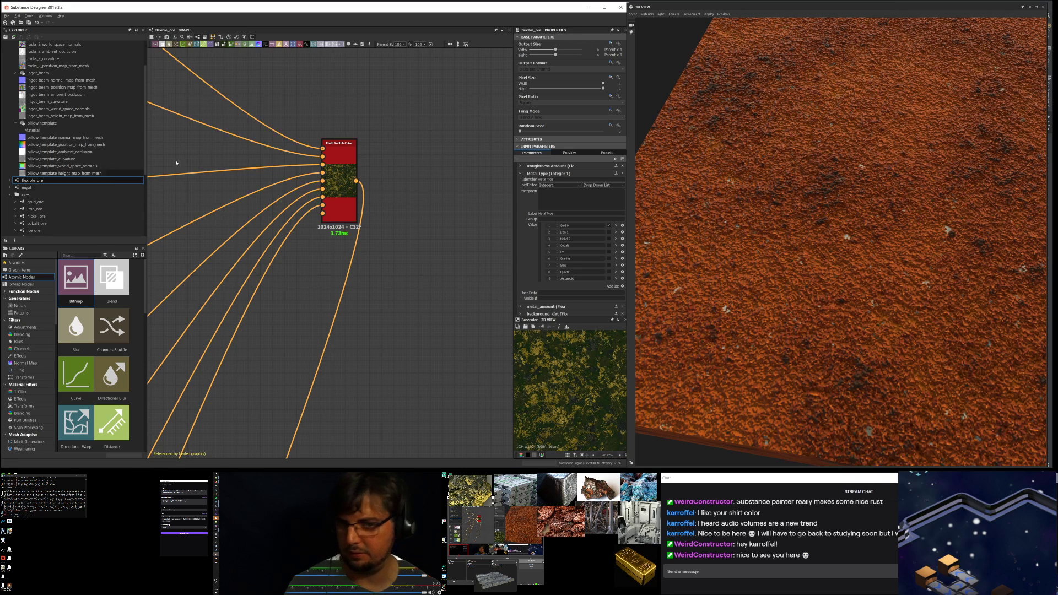
Step: Return to the browser, open the downloaded twelve_image_polycam_mosaic picture in the image viewer, and minimize the browser
{"action": "left_click", "coordinate": [216, 484]}
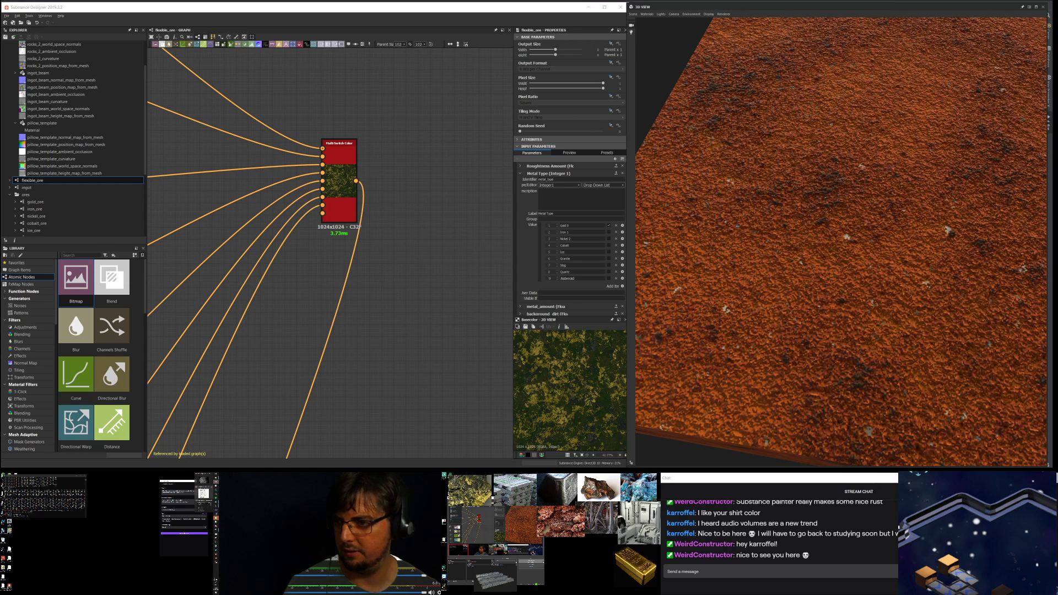
{"action": "left_click", "coordinate": [203, 480]}
{"action": "right_click", "coordinate": [606, 232]}
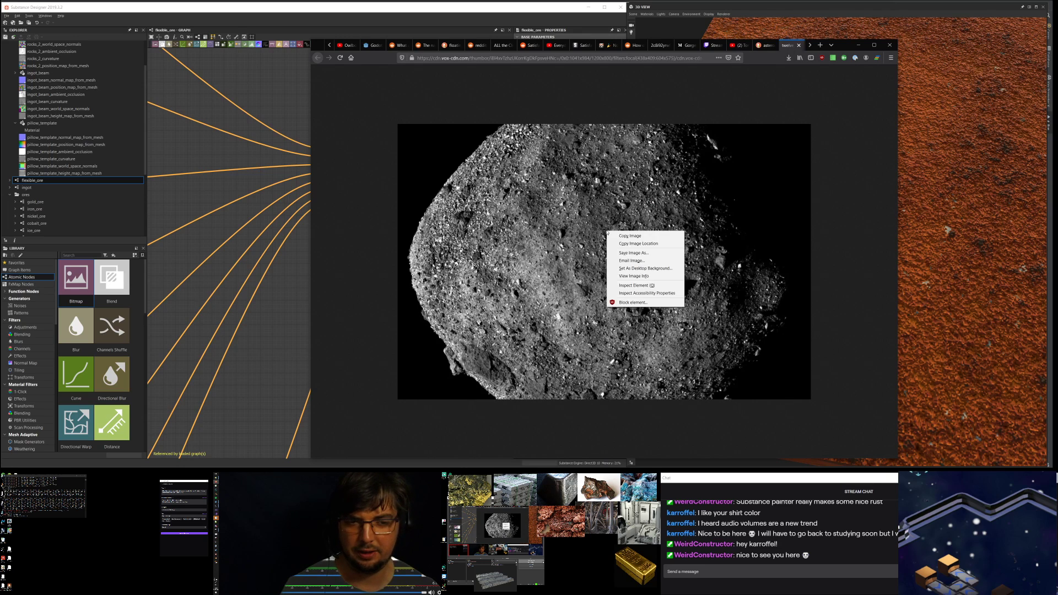
{"action": "left_click", "coordinate": [788, 61]}
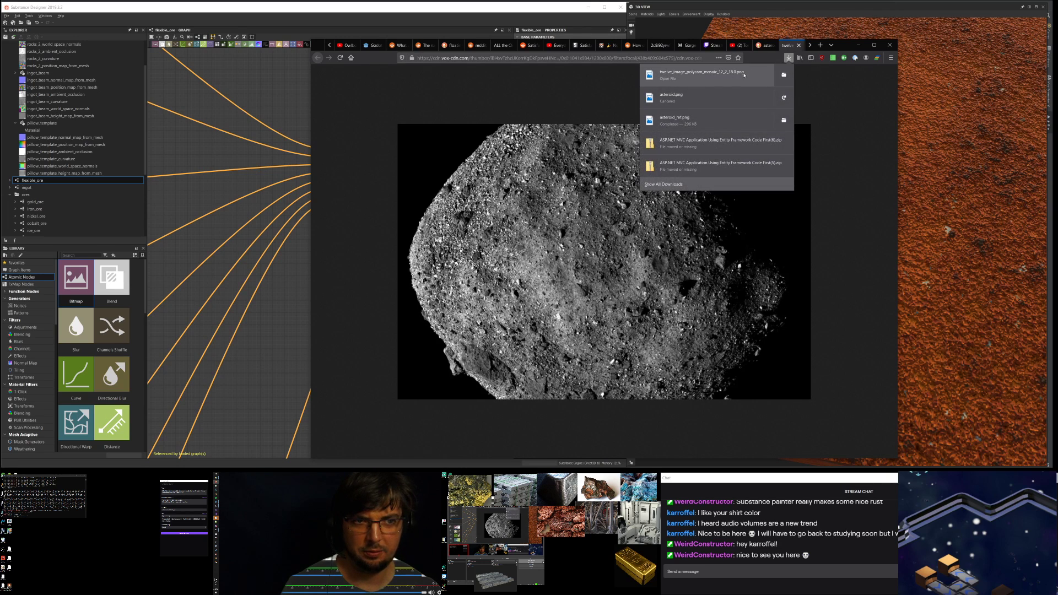
{"action": "left_click", "coordinate": [739, 78]}
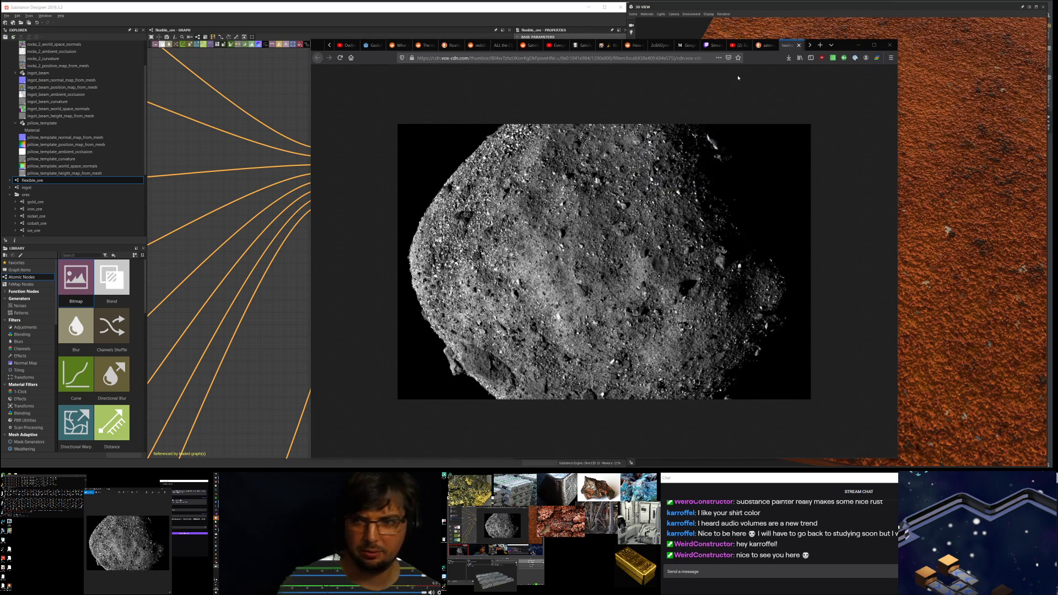
{"action": "left_click", "coordinate": [859, 45]}
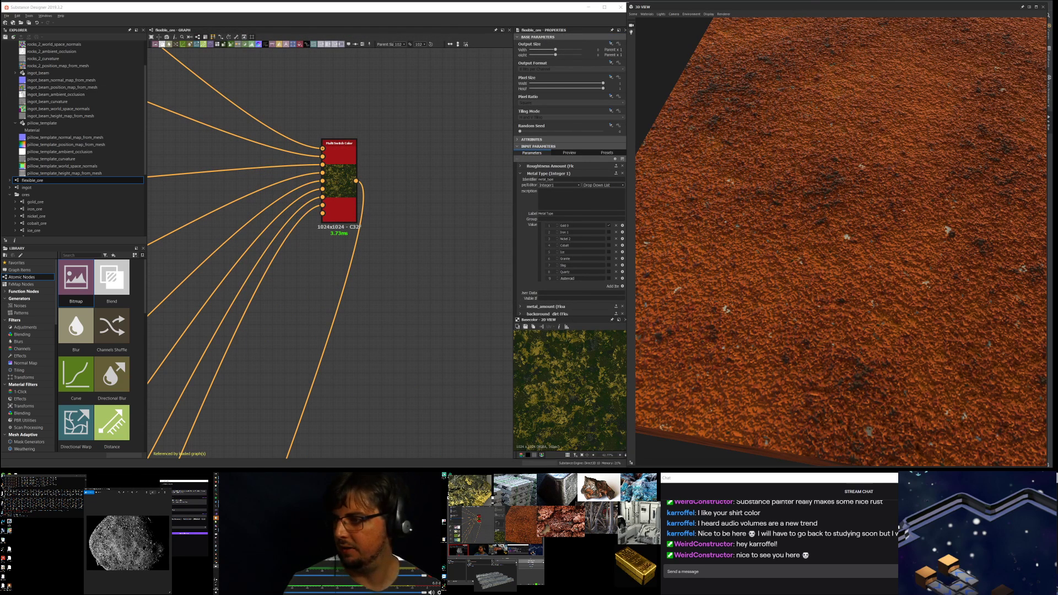
Step: Enlarge the asteroid picture's viewer window, inspect the rock surface up close, and place the window on the other monitor as a reference
{"action": "left_click_drag", "start_coordinate": [149, 490], "coordinate": [699, 273]}
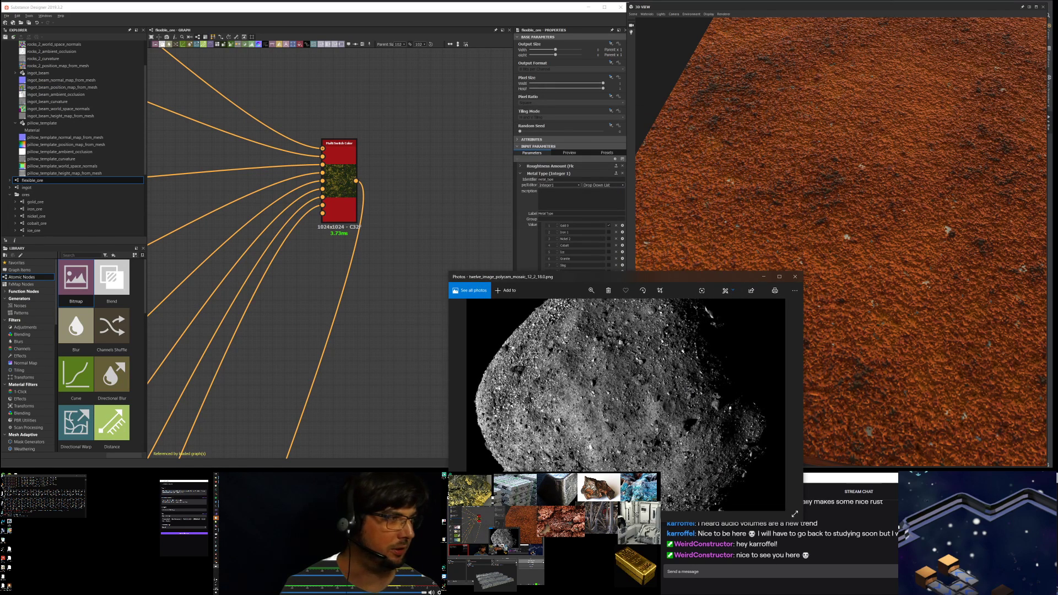
{"action": "mouse_move", "coordinate": [596, 486]}
{"action": "left_mouse_down"}
{"action": "mouse_move", "coordinate": [1055, 158]}
{"action": "mouse_move", "coordinate": [718, 104]}
{"action": "mouse_move", "coordinate": [537, 496]}
{"action": "mouse_move", "coordinate": [596, 487]}
{"action": "left_mouse_up"}
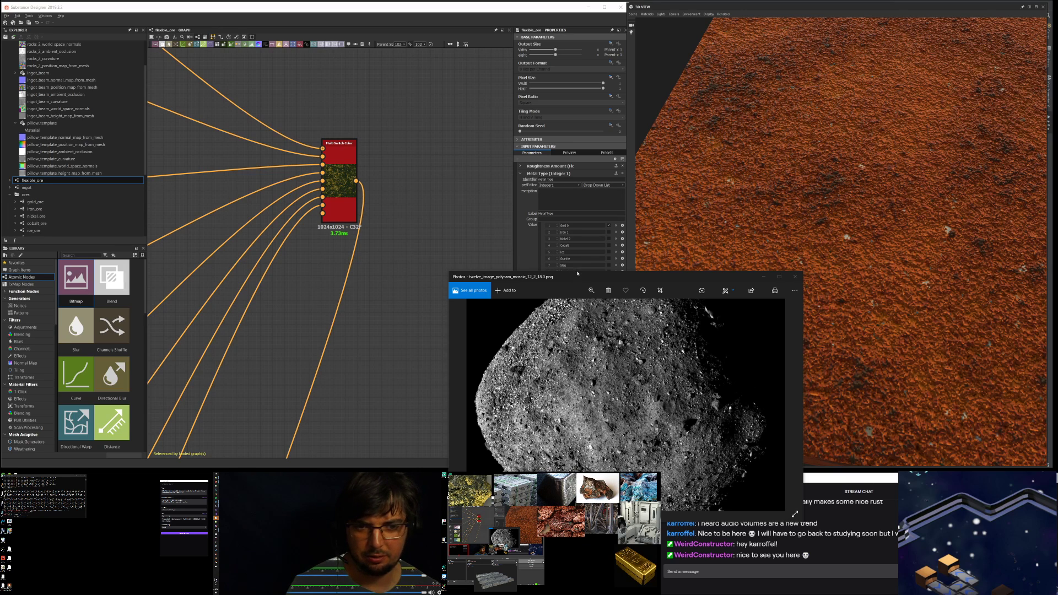
{"action": "left_click_drag", "start_coordinate": [576, 272], "coordinate": [581, 173]}
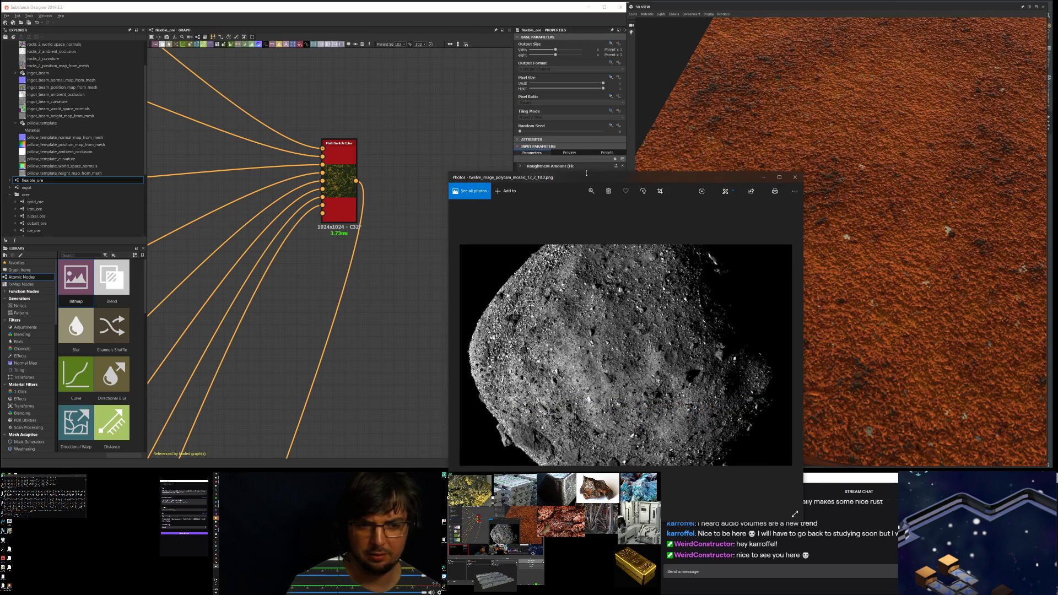
{"action": "scroll", "coordinate": [617, 297], "scroll_direction": "up", "scroll_amount": 4}
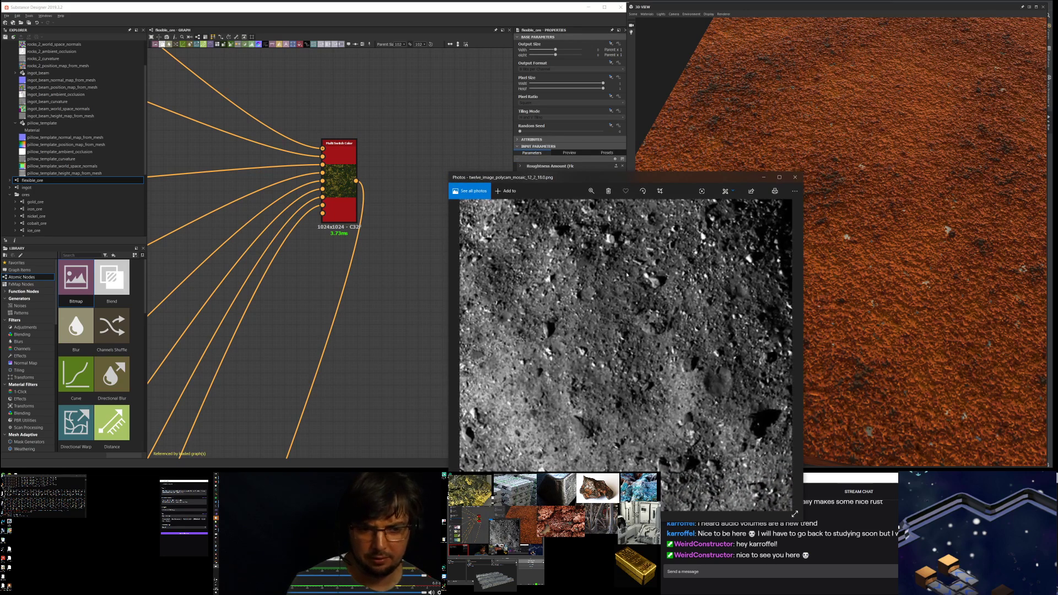
{"action": "scroll", "coordinate": [650, 286], "scroll_direction": "down", "scroll_amount": 2}
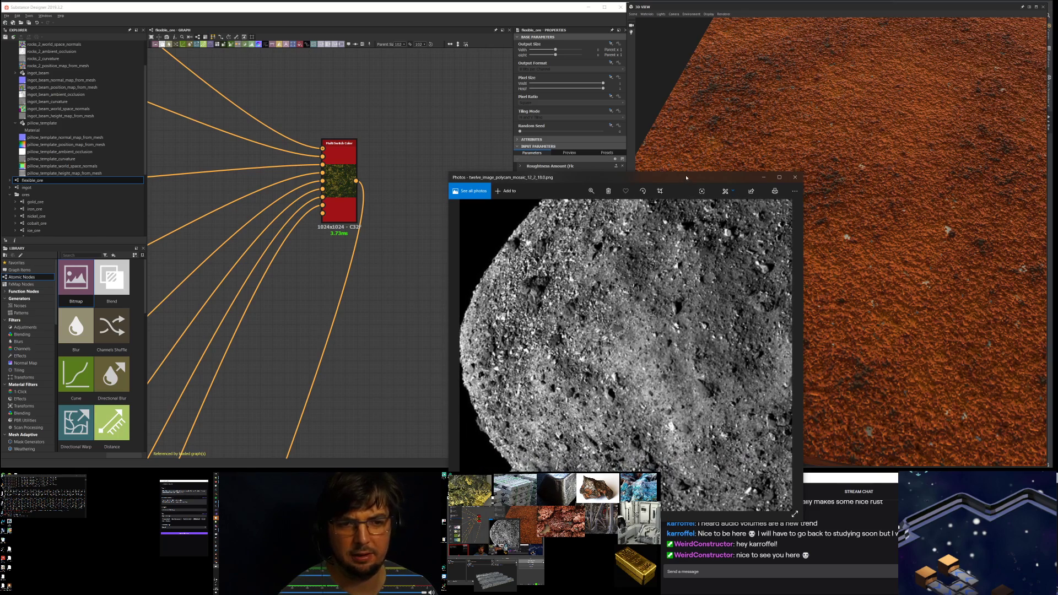
{"action": "left_click_drag", "start_coordinate": [687, 182], "coordinate": [381, 90]}
{"action": "left_click_drag", "start_coordinate": [386, 60], "coordinate": [0, 159]}
Step: Move the stack of ore type frames, from Gold to Quartz, up clear of the Albedo frame
{"action": "scroll", "coordinate": [372, 169], "scroll_direction": "down", "scroll_amount": 3}
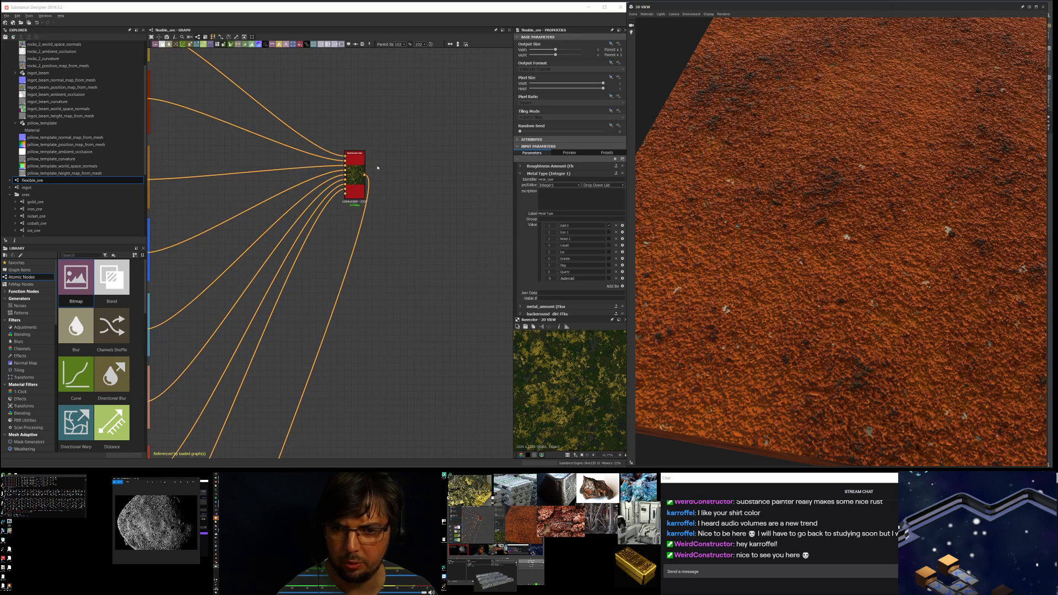
{"action": "scroll", "coordinate": [386, 161], "scroll_direction": "up", "scroll_amount": 1}
{"action": "scroll", "coordinate": [387, 161], "scroll_direction": "up", "scroll_amount": 5}
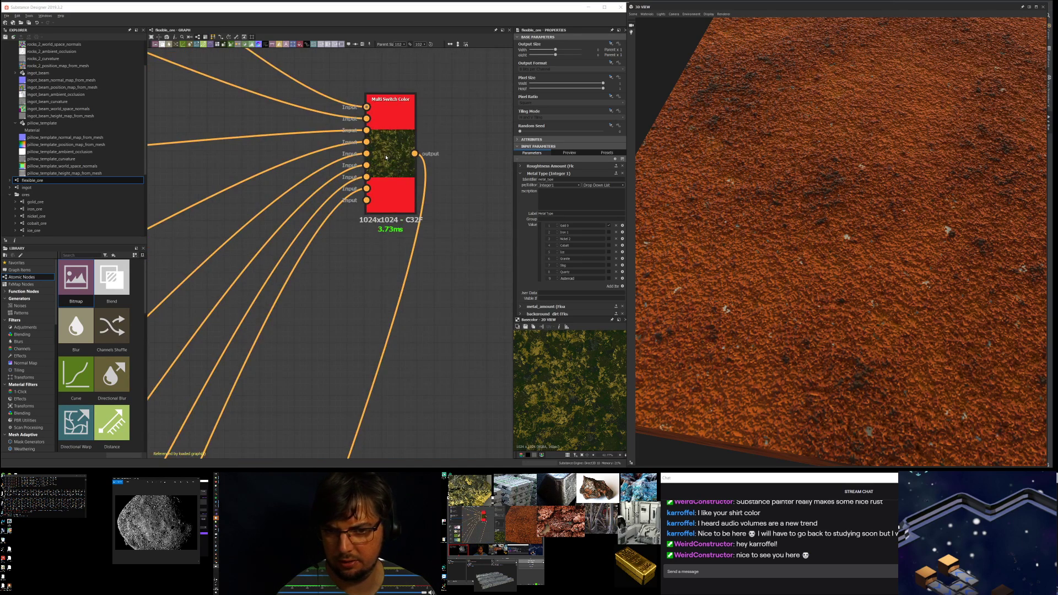
{"action": "scroll", "coordinate": [387, 160], "scroll_direction": "down", "scroll_amount": 2}
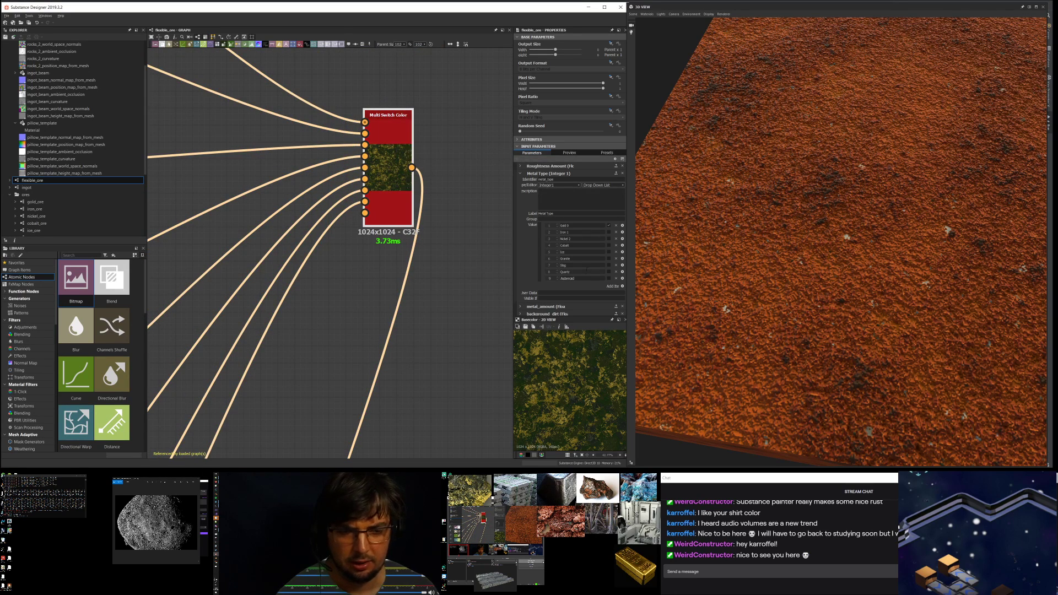
{"action": "scroll", "coordinate": [458, 234], "scroll_direction": "down", "scroll_amount": 4}
{"action": "scroll", "coordinate": [441, 222], "scroll_direction": "up", "scroll_amount": 2}
{"action": "scroll", "coordinate": [389, 160], "scroll_direction": "up", "scroll_amount": 2}
{"action": "left_click_drag", "start_coordinate": [331, 95], "coordinate": [396, 330]}
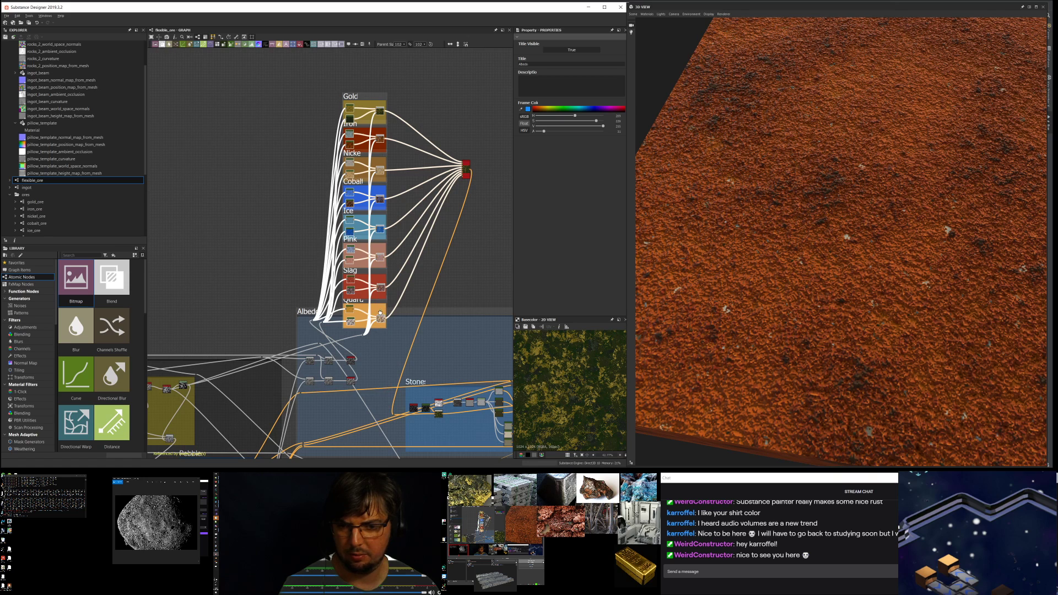
{"action": "left_click", "coordinate": [409, 110]}
{"action": "left_click_drag", "start_coordinate": [332, 80], "coordinate": [383, 259]}
{"action": "left_click", "coordinate": [425, 275]}
Step: Duplicate the Quartz frame with its nodes and connections, place the copy directly below it, and preview the copy's Blend node
{"action": "scroll", "coordinate": [424, 275], "scroll_direction": "up", "scroll_amount": 5}
{"action": "left_click", "coordinate": [259, 251]}
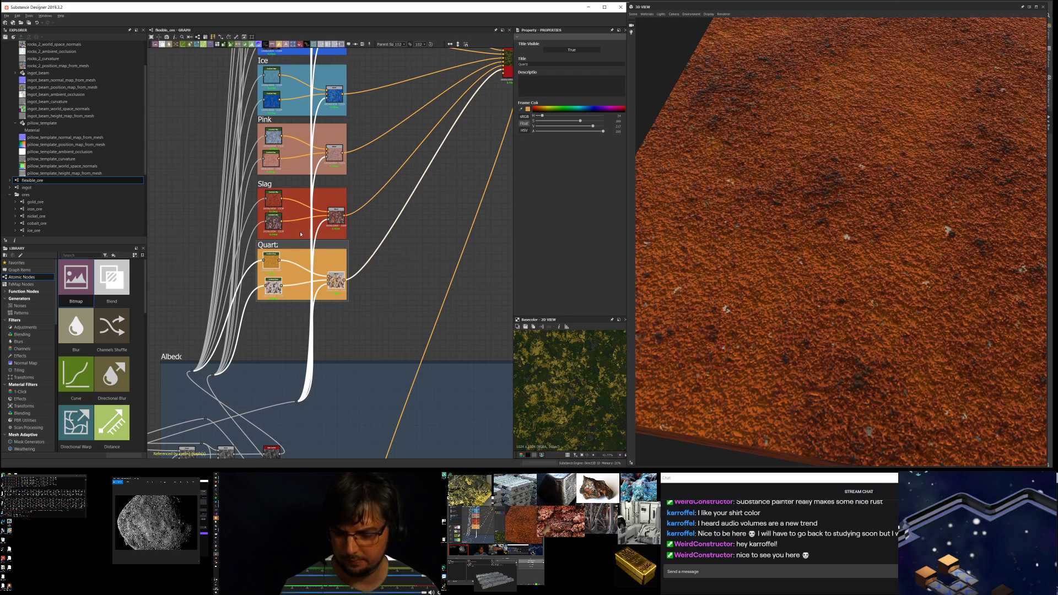
{"action": "key", "text": "ctrl+d"}
{"action": "left_click", "coordinate": [369, 240]}
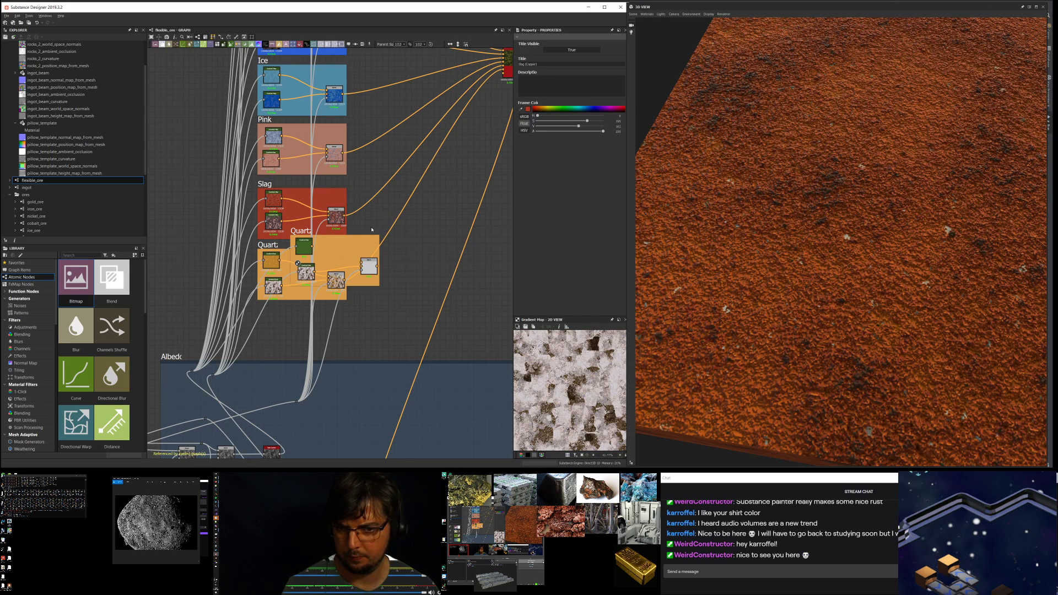
{"action": "left_click_drag", "start_coordinate": [370, 228], "coordinate": [486, 116]}
{"action": "scroll", "coordinate": [399, 303], "scroll_direction": "down", "scroll_amount": 1}
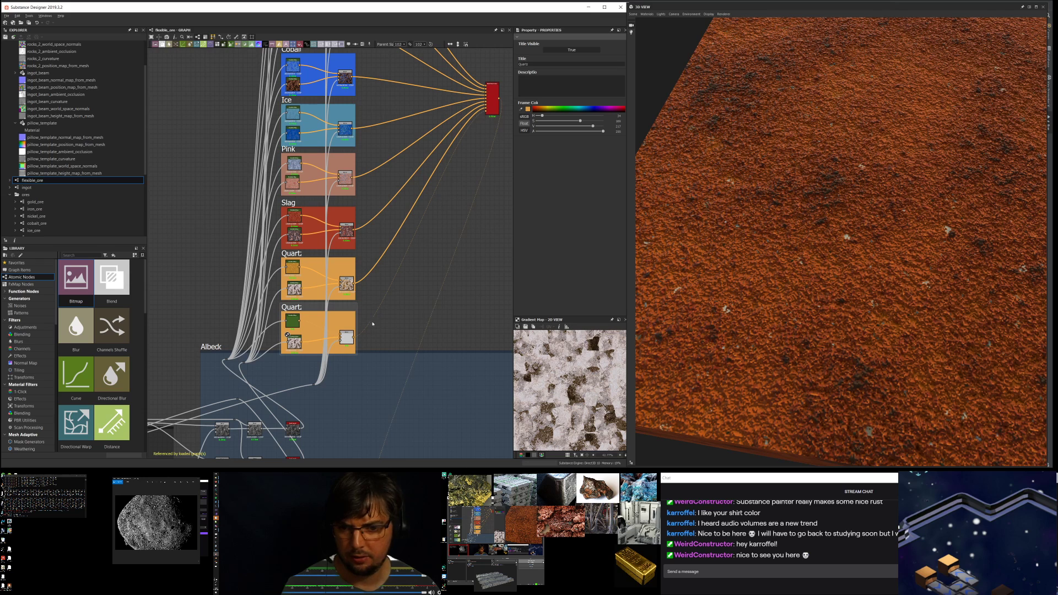
{"action": "scroll", "coordinate": [347, 337], "scroll_direction": "up", "scroll_amount": 3}
{"action": "double_click", "coordinate": [364, 321]}
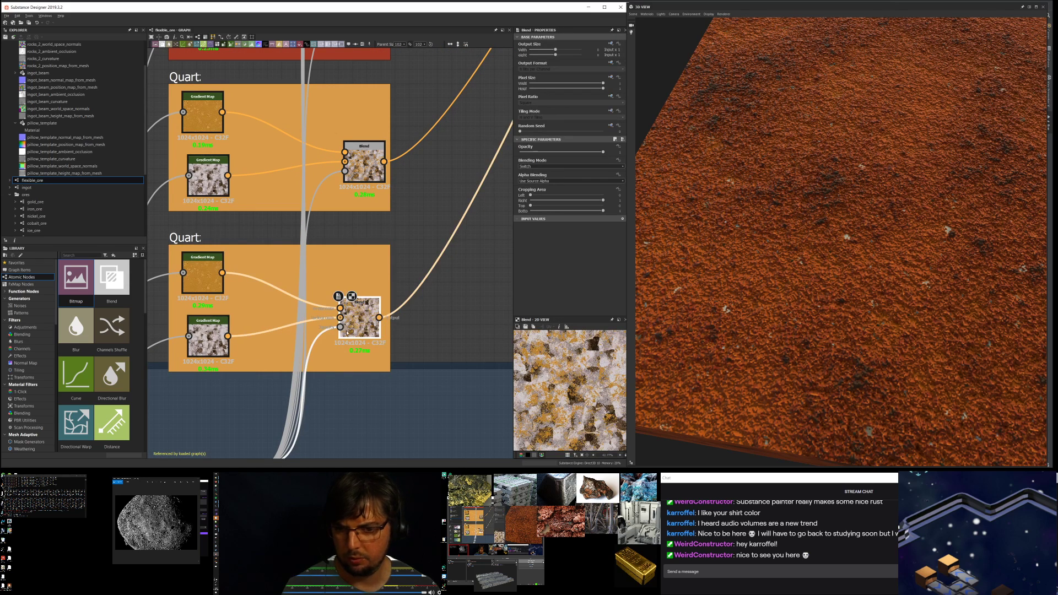
Step: Trace the graph back to the Inputs frame and inspect the last Blend node in both the Metal and Background rows
{"action": "scroll", "coordinate": [195, 329], "scroll_direction": "up", "scroll_amount": 2}
{"action": "scroll", "coordinate": [259, 283], "scroll_direction": "down", "scroll_amount": 7}
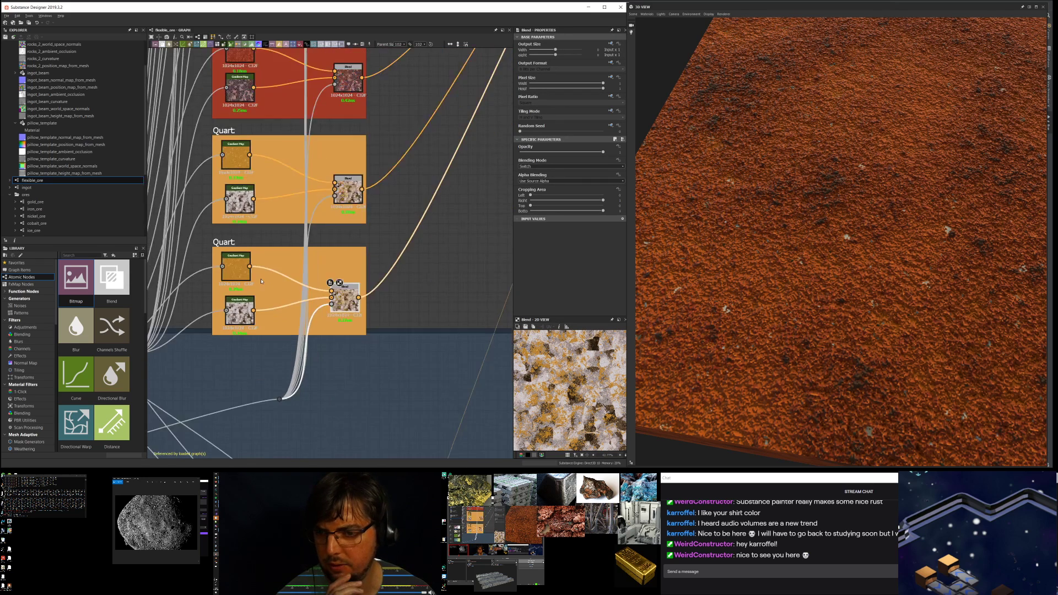
{"action": "middle_click_drag", "start_coordinate": [200, 292], "coordinate": [314, 213]}
{"action": "scroll", "coordinate": [314, 213], "scroll_direction": "down", "scroll_amount": 3}
{"action": "middle_click_drag", "start_coordinate": [160, 256], "coordinate": [284, 246]}
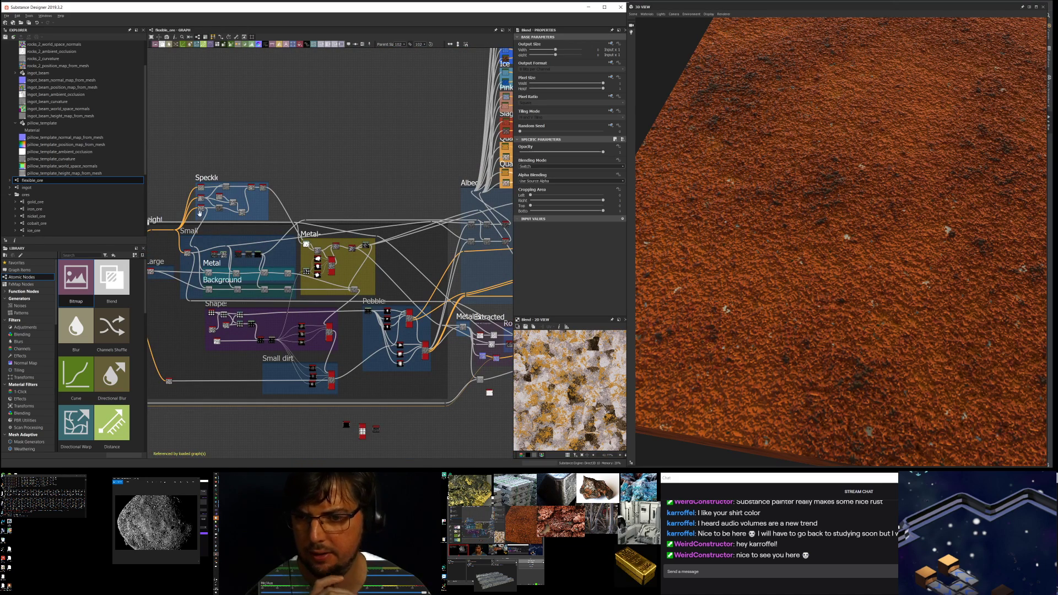
{"action": "middle_click_drag", "start_coordinate": [201, 255], "coordinate": [338, 233]}
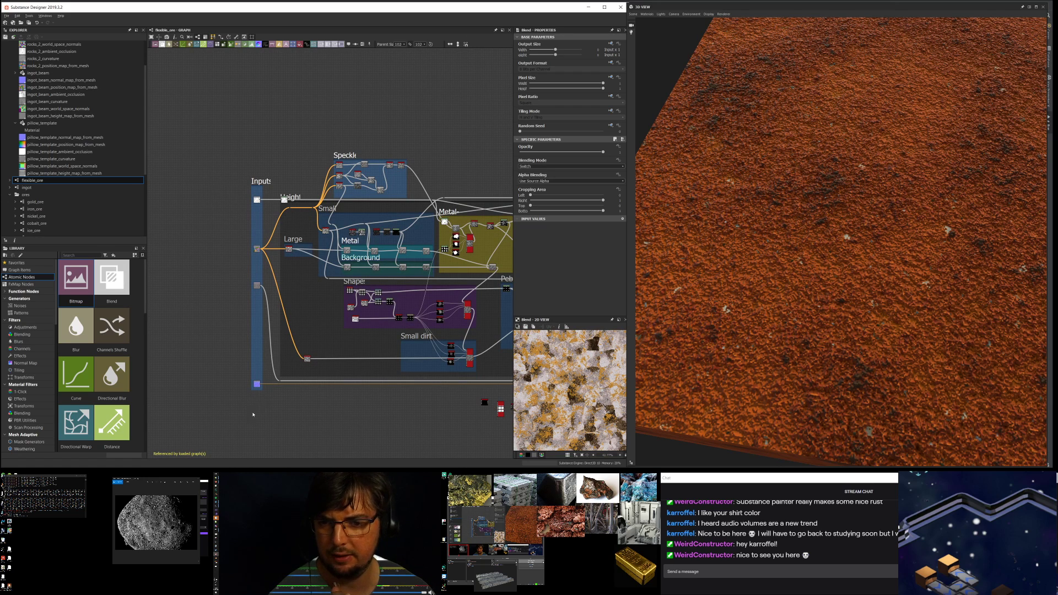
{"action": "middle_click_drag", "start_coordinate": [312, 282], "coordinate": [232, 286]}
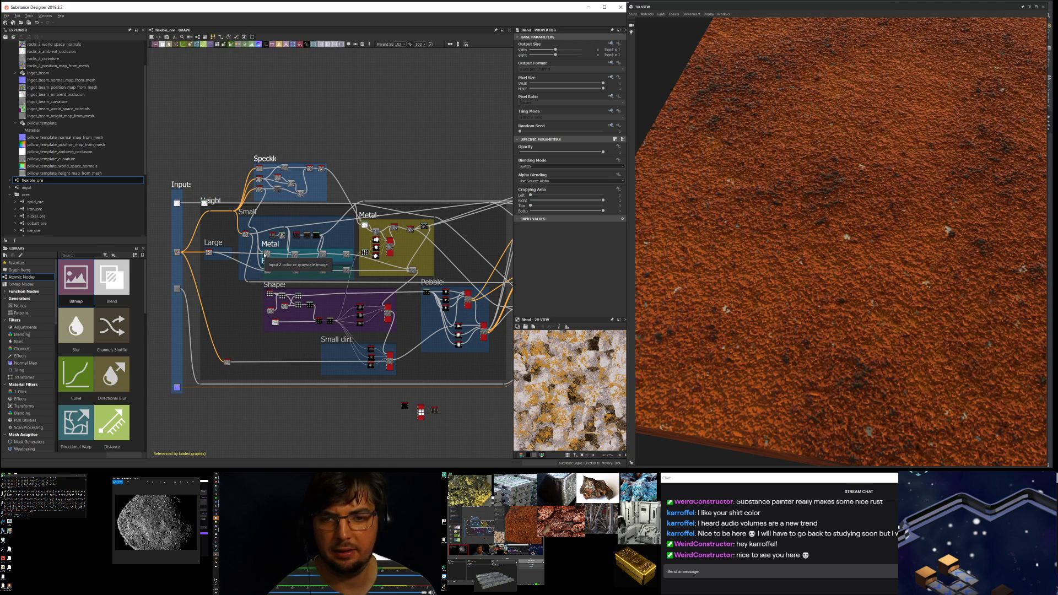
{"action": "middle_click_drag", "start_coordinate": [351, 257], "coordinate": [320, 256]}
{"action": "scroll", "coordinate": [320, 256], "scroll_direction": "up", "scroll_amount": 8}
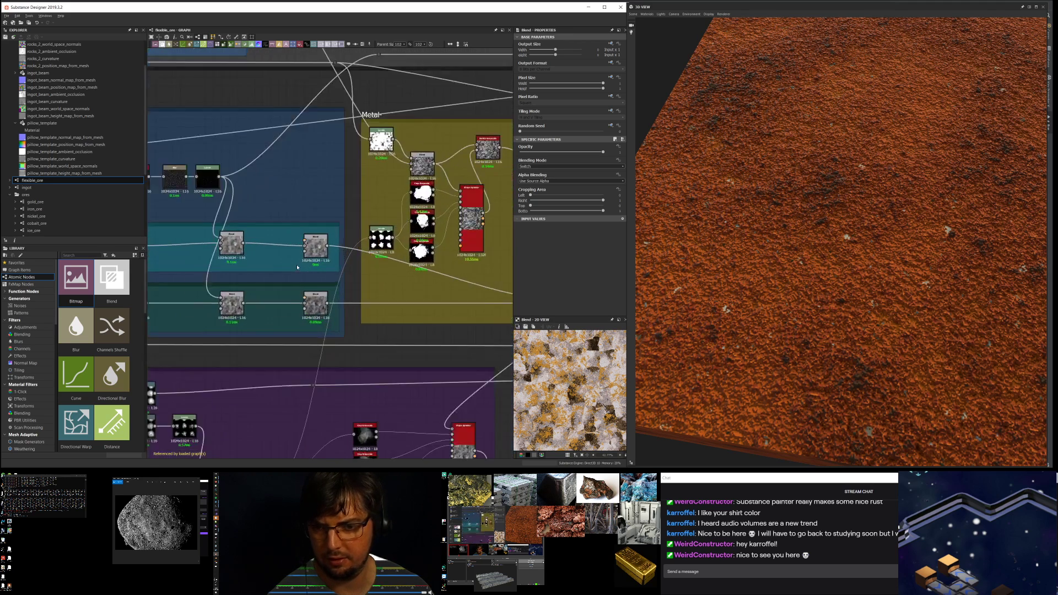
{"action": "left_click", "coordinate": [358, 206]}
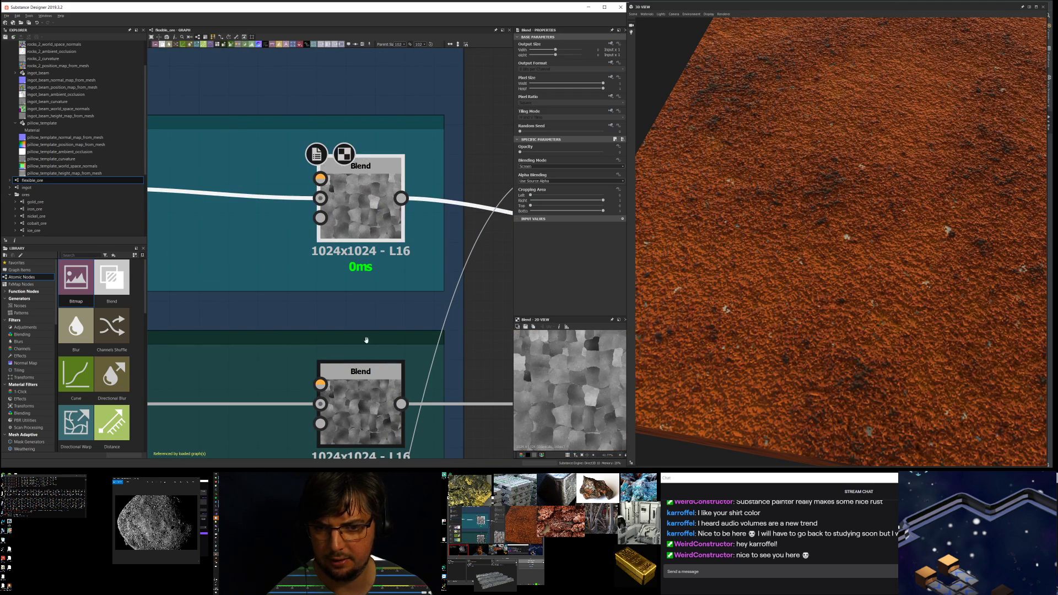
{"action": "left_click", "coordinate": [368, 394]}
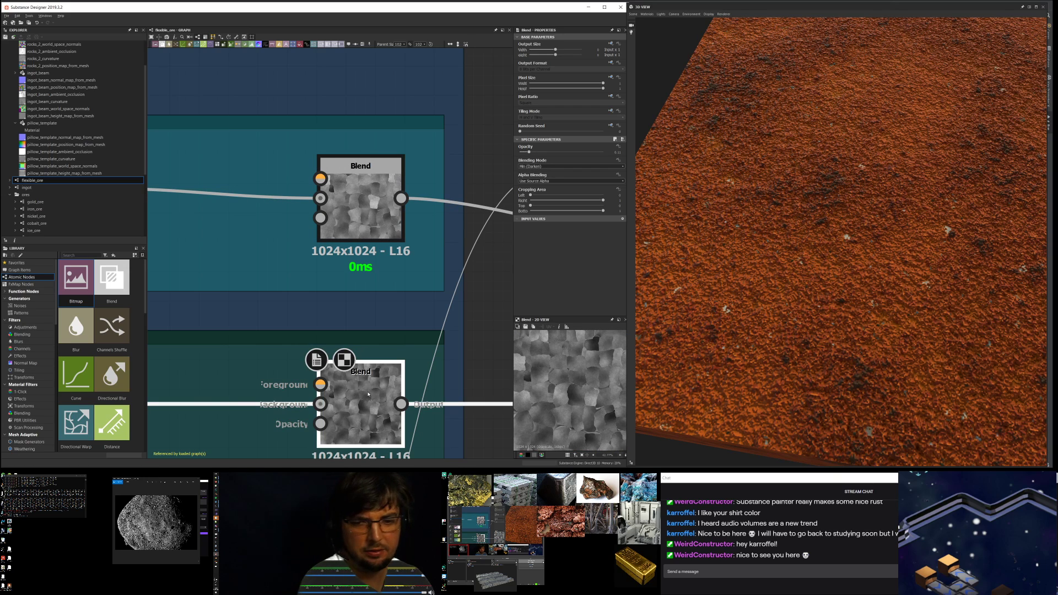
{"action": "scroll", "coordinate": [427, 328], "scroll_direction": "down", "scroll_amount": 8}
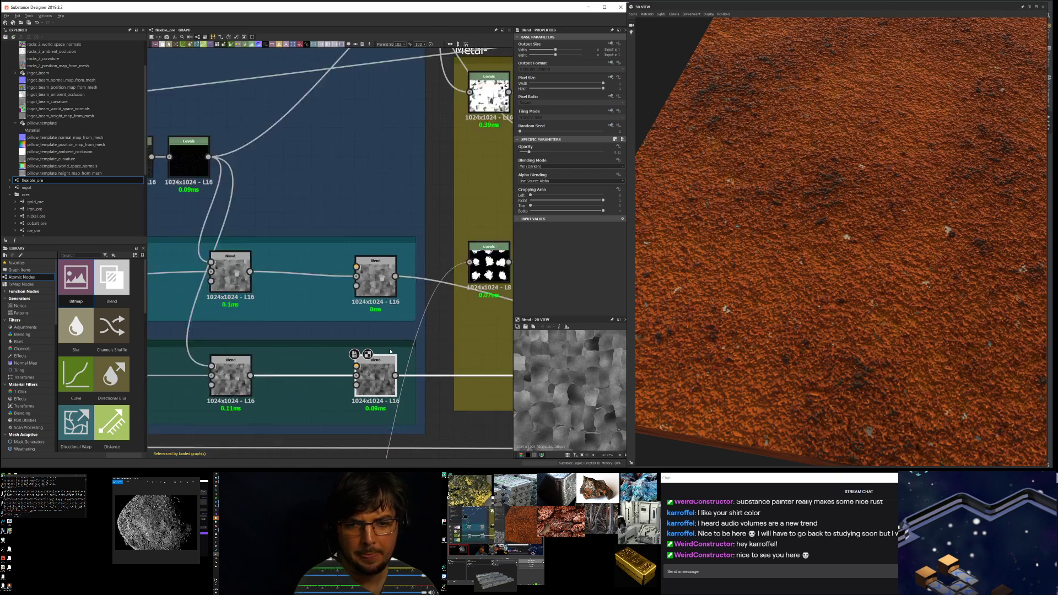
Step: Follow the graph through the Shape and Pebble frames to Albedo and inspect its two Auto Levels nodes
{"action": "middle_click_drag", "start_coordinate": [376, 301], "coordinate": [274, 258]}
{"action": "scroll", "coordinate": [316, 283], "scroll_direction": "down", "scroll_amount": 4}
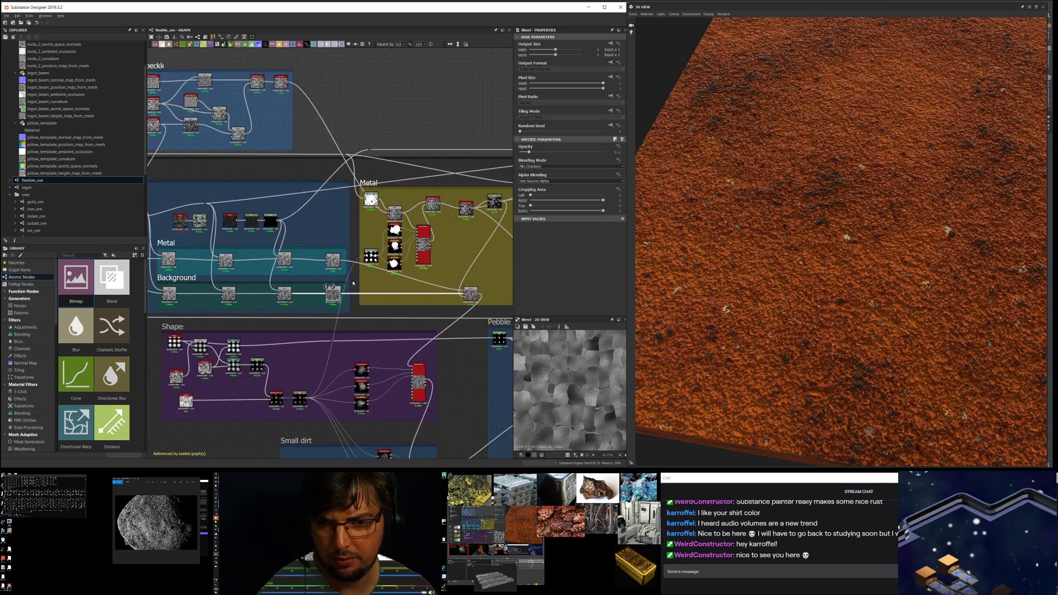
{"action": "middle_click_drag", "start_coordinate": [276, 333], "coordinate": [356, 280]}
{"action": "middle_click_drag", "start_coordinate": [400, 346], "coordinate": [271, 305]}
{"action": "middle_click_drag", "start_coordinate": [425, 295], "coordinate": [228, 327]}
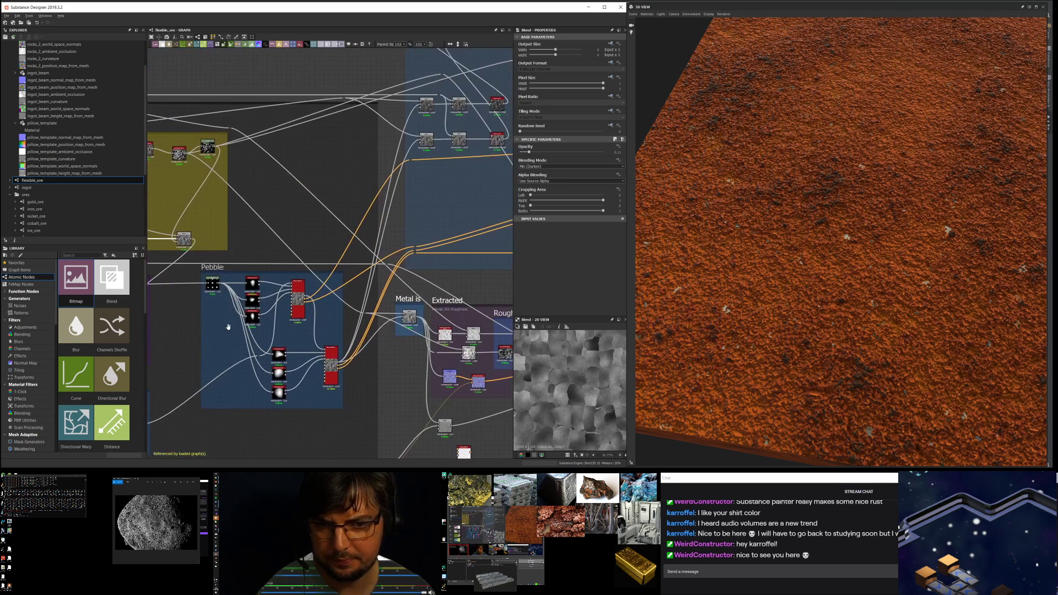
{"action": "scroll", "coordinate": [372, 278], "scroll_direction": "down", "scroll_amount": 3}
{"action": "middle_click_drag", "start_coordinate": [372, 278], "coordinate": [324, 293]}
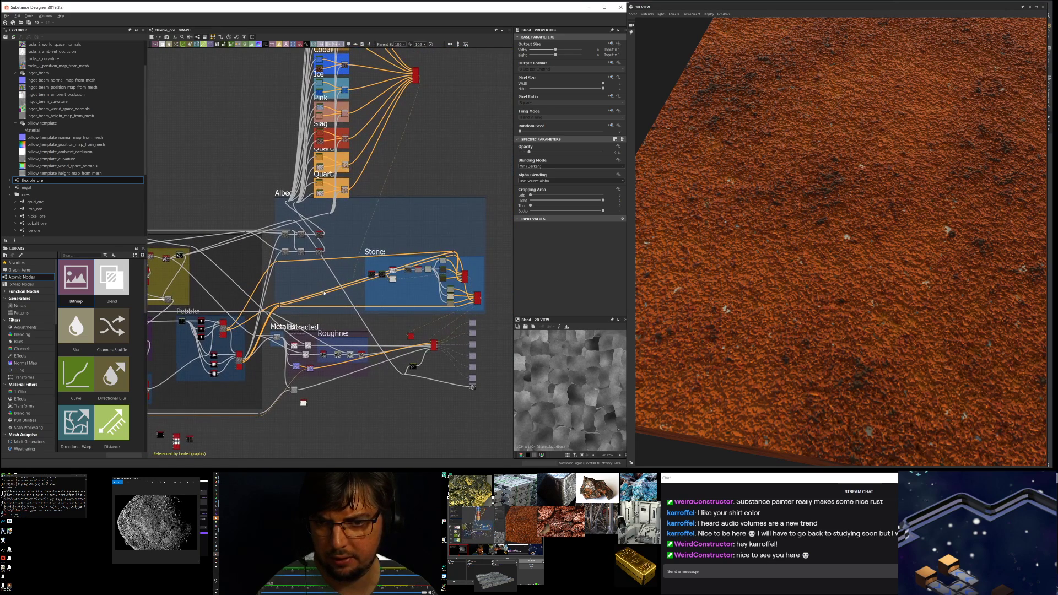
{"action": "middle_click_drag", "start_coordinate": [298, 252], "coordinate": [319, 274]}
{"action": "scroll", "coordinate": [321, 287], "scroll_direction": "up", "scroll_amount": 5}
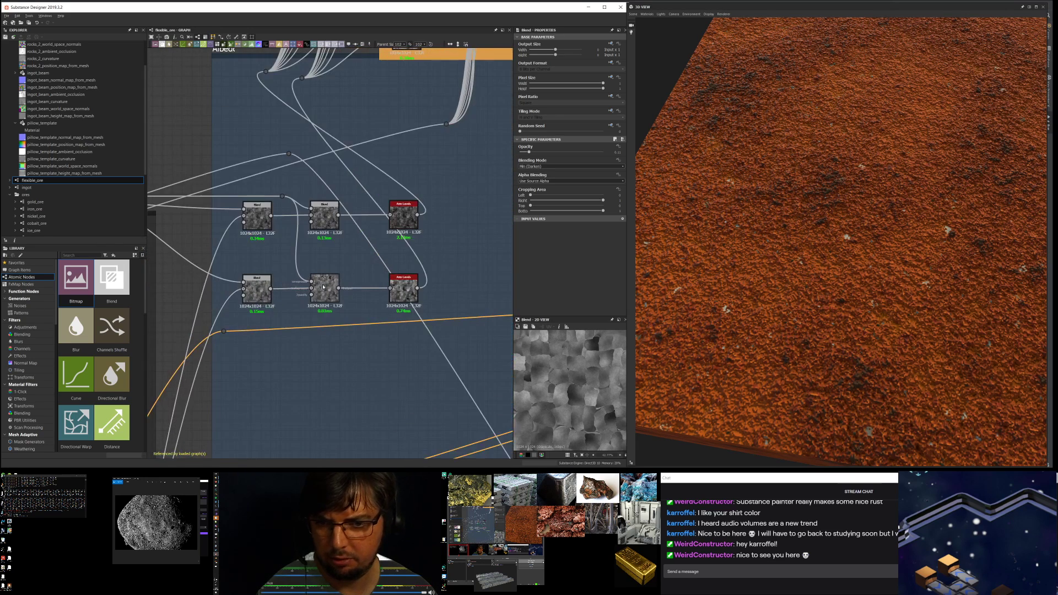
{"action": "scroll", "coordinate": [329, 279], "scroll_direction": "up", "scroll_amount": 3}
{"action": "left_click", "coordinate": [478, 156]}
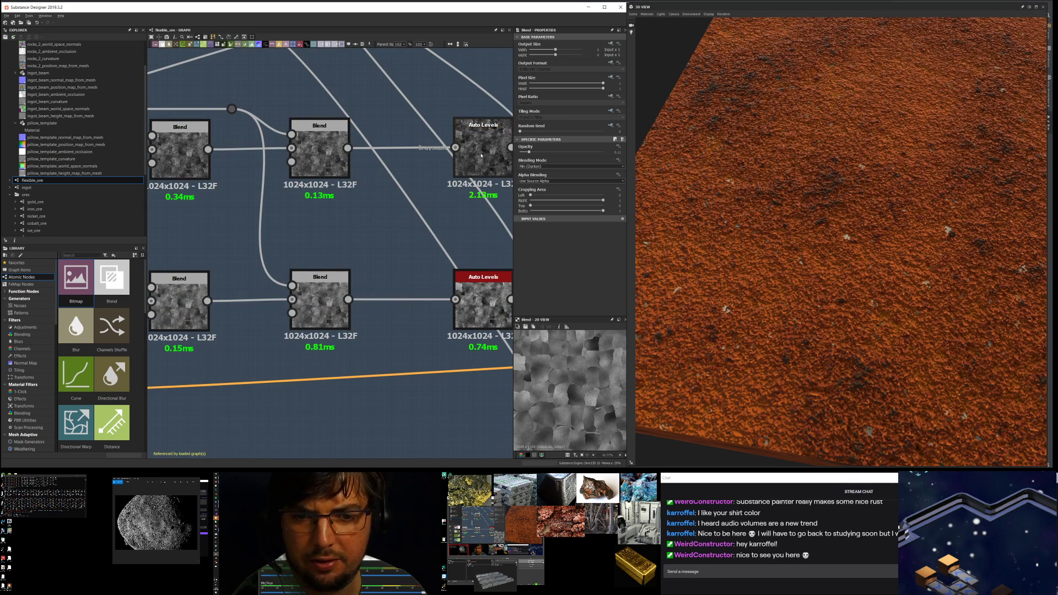
{"action": "left_click", "coordinate": [475, 309]}
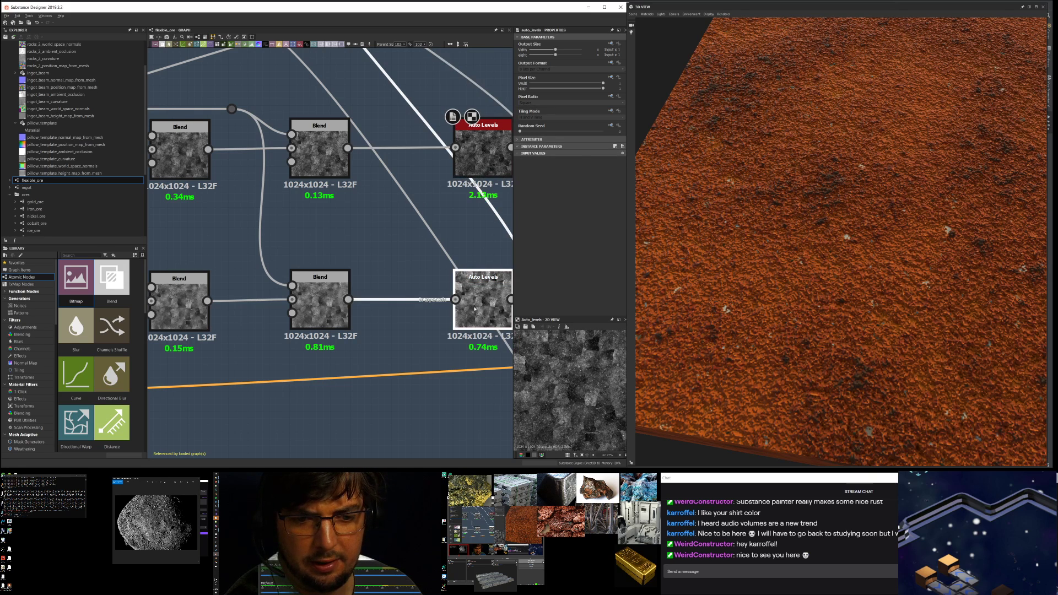
Step: Rename the duplicated Quartz frame above Albedo to Rock
{"action": "scroll", "coordinate": [399, 250], "scroll_direction": "down", "scroll_amount": 5}
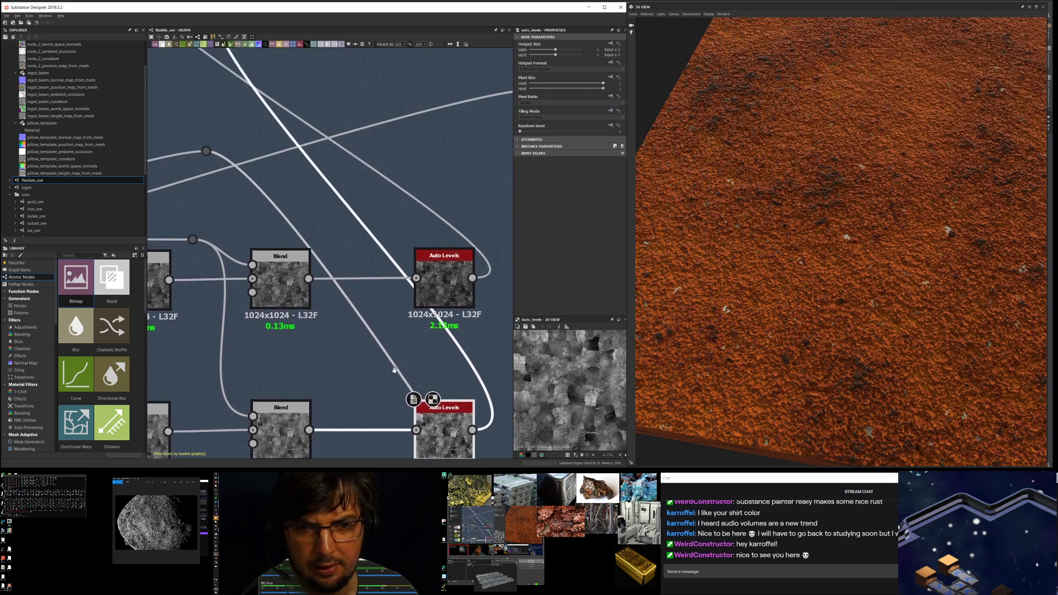
{"action": "middle_click_drag", "start_coordinate": [399, 249], "coordinate": [416, 299]}
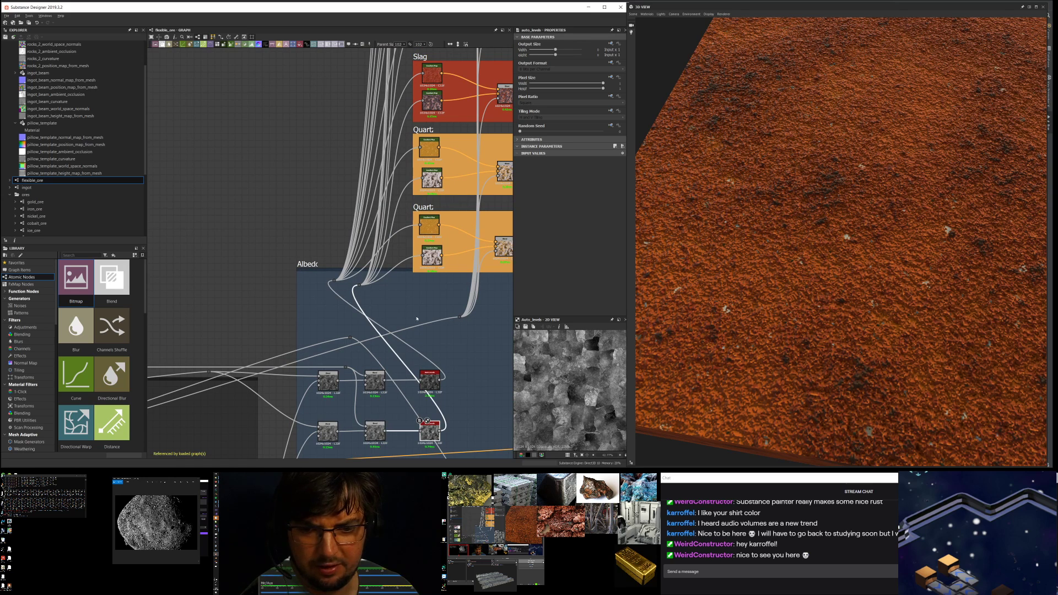
{"action": "middle_click_drag", "start_coordinate": [400, 175], "coordinate": [370, 190]}
{"action": "scroll", "coordinate": [357, 299], "scroll_direction": "up", "scroll_amount": 3}
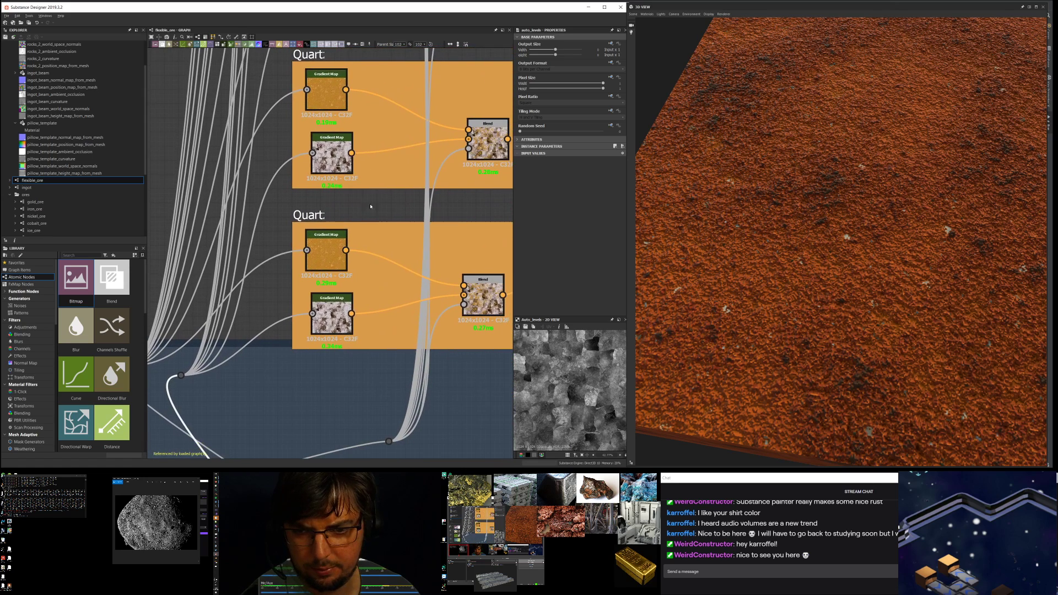
{"action": "left_click", "coordinate": [336, 251]}
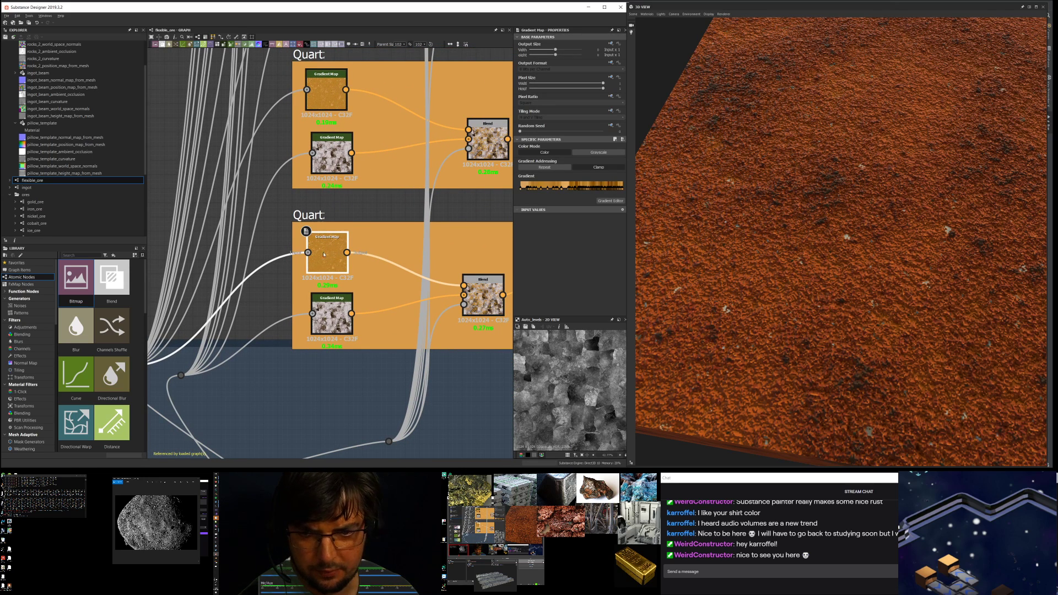
{"action": "scroll", "coordinate": [329, 276], "scroll_direction": "down", "scroll_amount": 2}
{"action": "scroll", "coordinate": [331, 309], "scroll_direction": "up", "scroll_amount": 3}
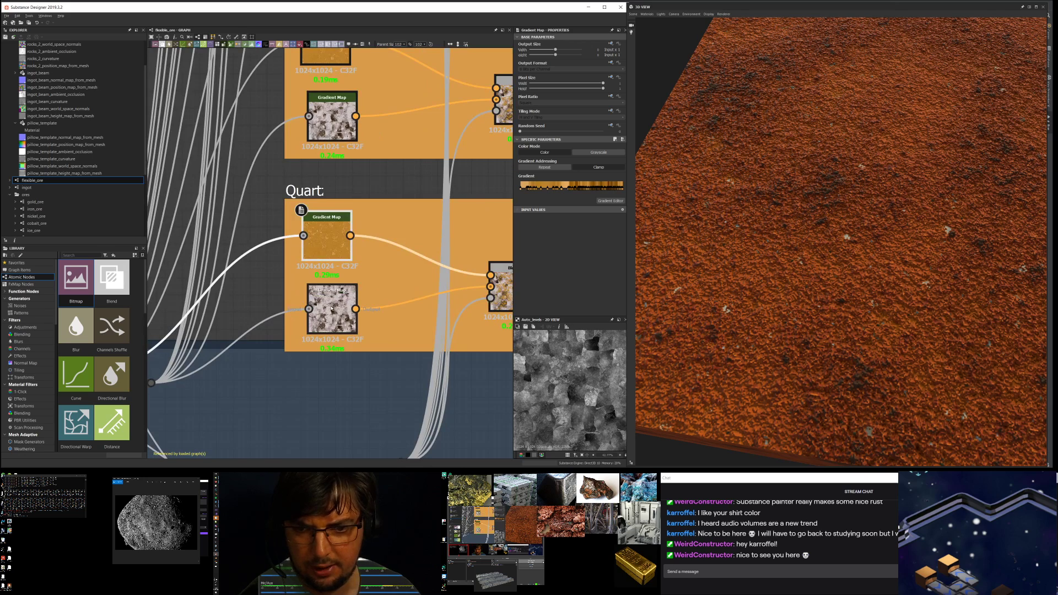
{"action": "scroll", "coordinate": [325, 292], "scroll_direction": "down", "scroll_amount": 2}
{"action": "left_click", "coordinate": [329, 208]}
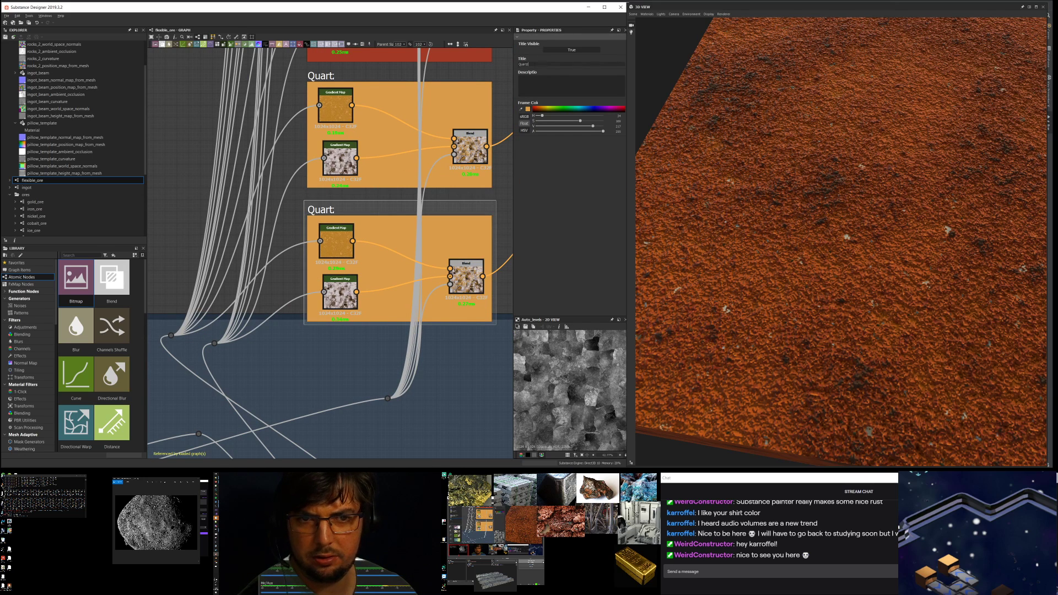
{"action": "type", "text": "Rock"}
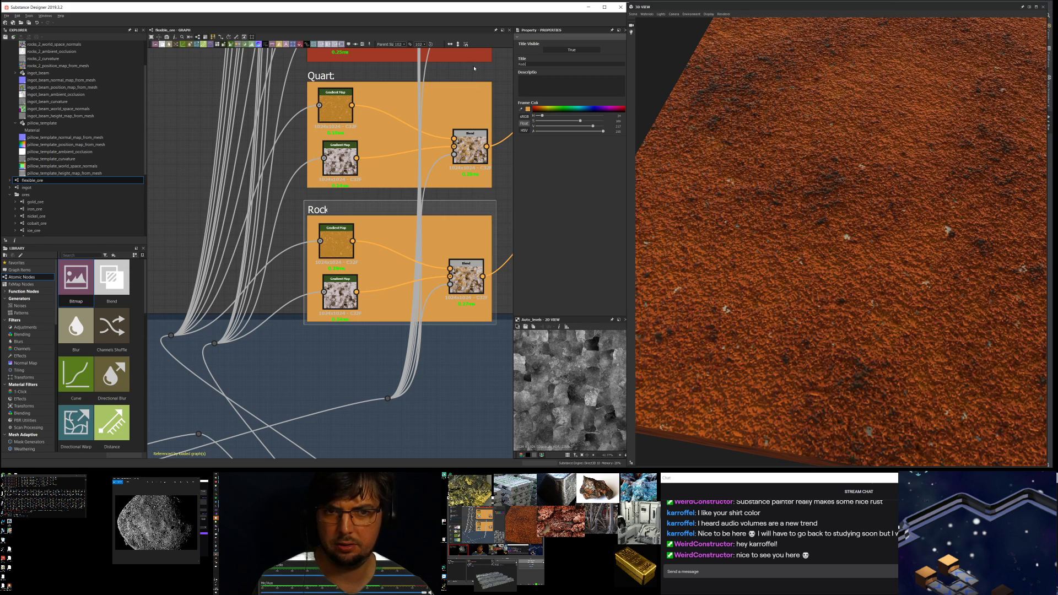
Step: Open the Gradient Editor for the Rock frame's upper Gradient Map and try to pick a gradient from the asteroid picture
{"action": "scroll", "coordinate": [350, 238], "scroll_direction": "up", "scroll_amount": 4}
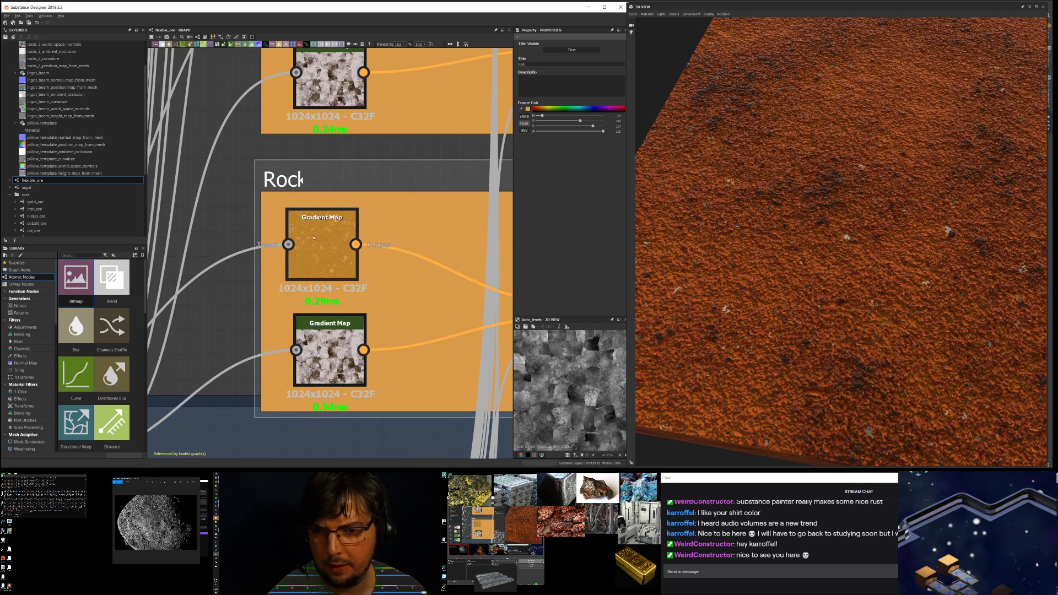
{"action": "left_click", "coordinate": [325, 235]}
{"action": "left_click", "coordinate": [610, 200]}
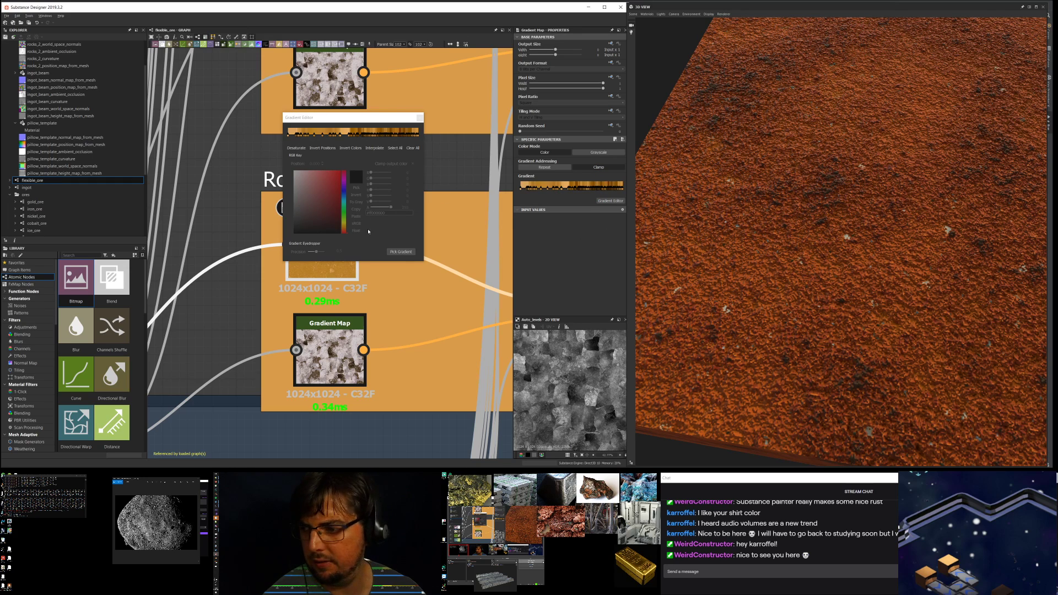
{"action": "left_click", "coordinate": [400, 252]}
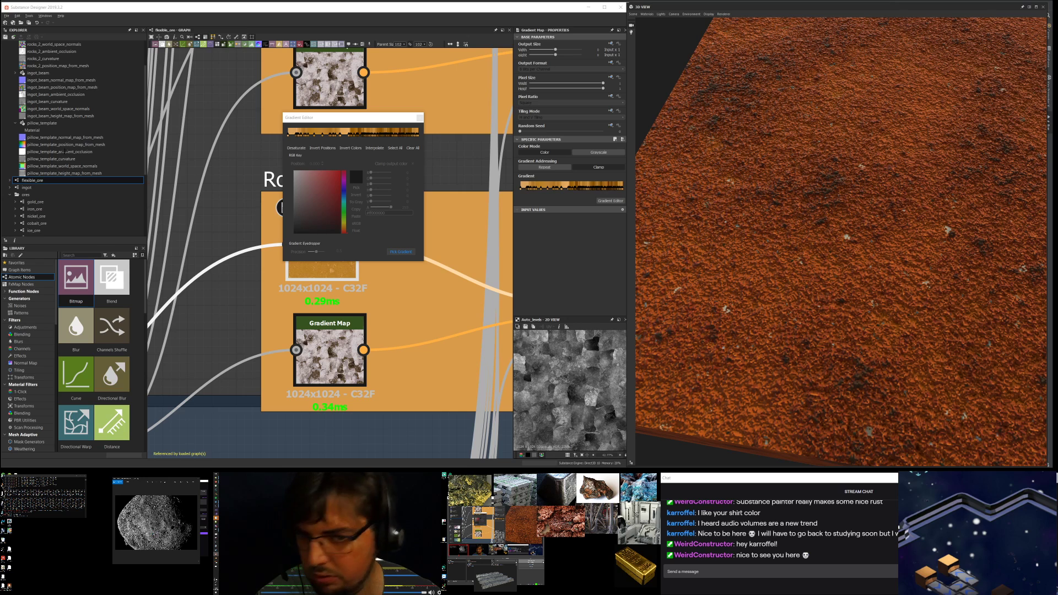
{"action": "left_click", "coordinate": [403, 246]}
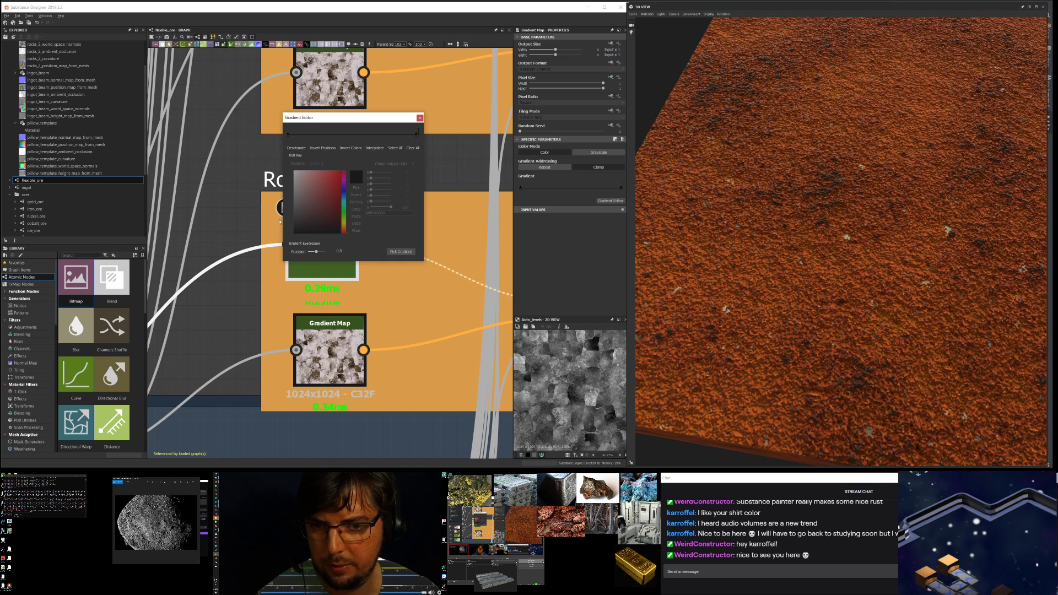
Step: Swap the asteroid picture and the 3D View between monitors so the whole picture sits beside the graph, retrying the gradient pick
{"action": "left_click_drag", "start_coordinate": [159, 478], "coordinate": [728, 40]}
{"action": "left_click", "coordinate": [411, 252]}
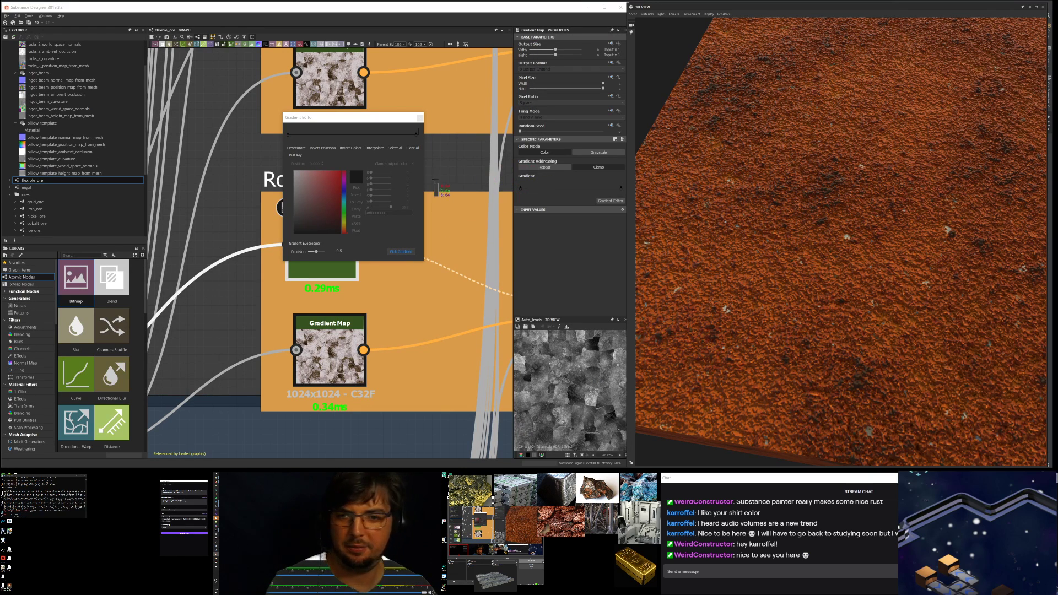
{"action": "left_click", "coordinate": [676, 3]}
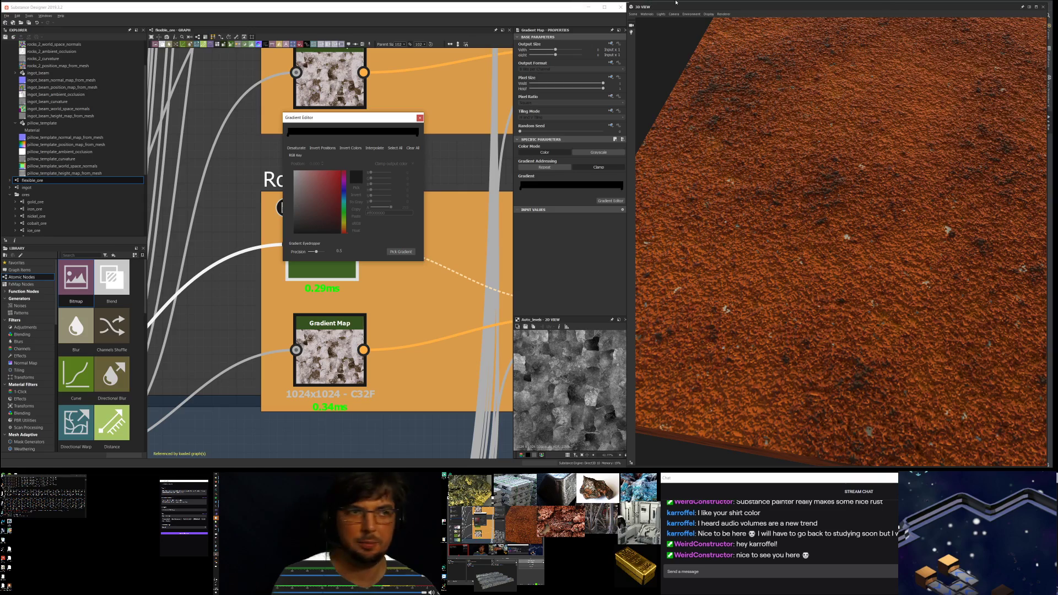
{"action": "left_click_drag", "start_coordinate": [669, 8], "coordinate": [96, 472]}
{"action": "left_click", "coordinate": [99, 475]}
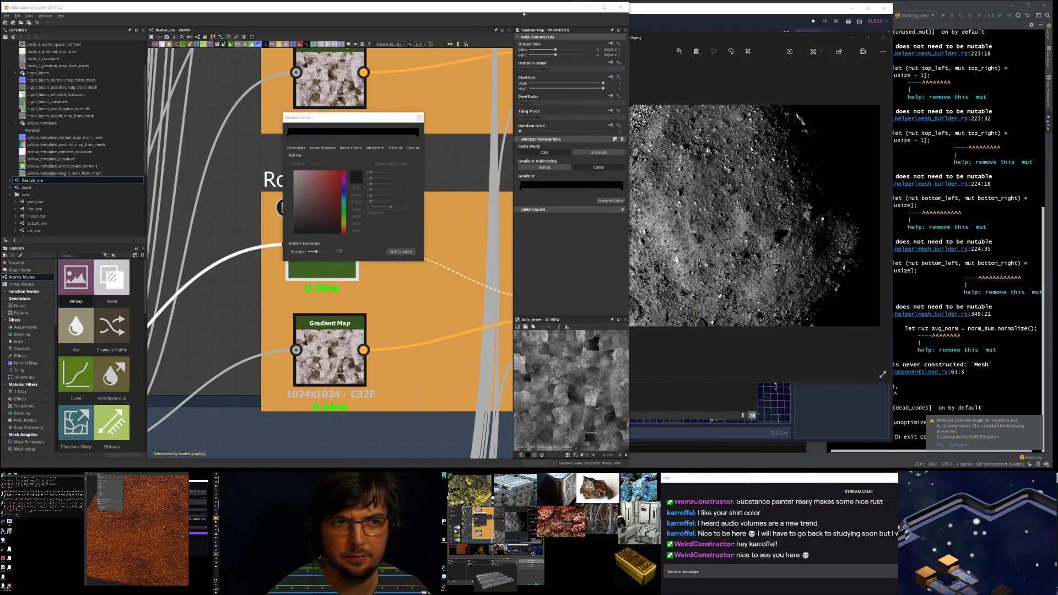
{"action": "left_click_drag", "start_coordinate": [672, 44], "coordinate": [779, 44]}
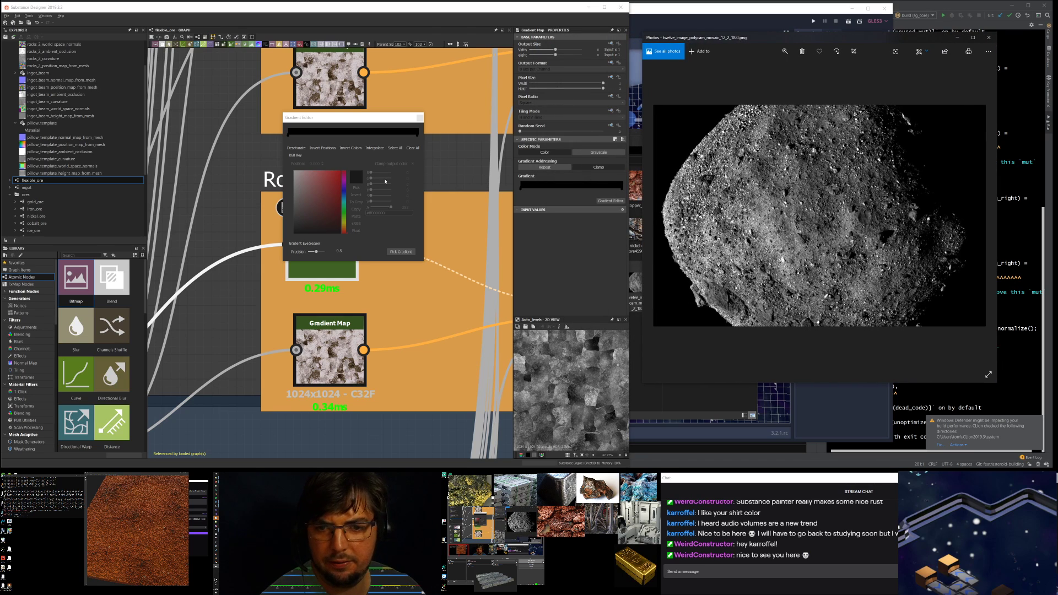
Step: Pick a new gradient for the Rock frame's upper Gradient Map across the asteroid's surface in the picture
{"action": "left_click", "coordinate": [401, 251]}
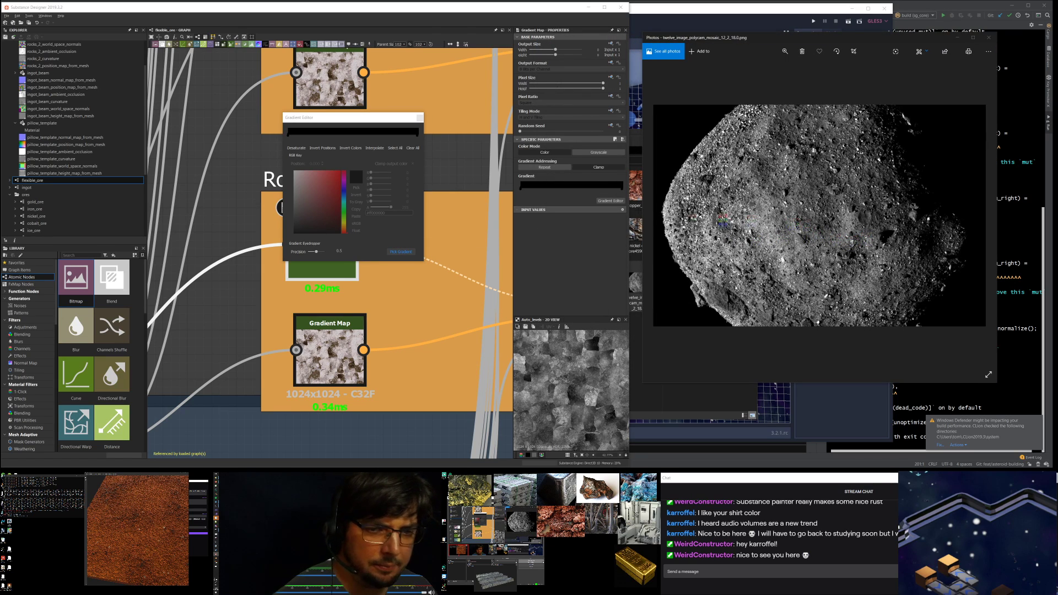
{"action": "left_click", "coordinate": [379, 238]}
{"action": "left_click", "coordinate": [779, 233]}
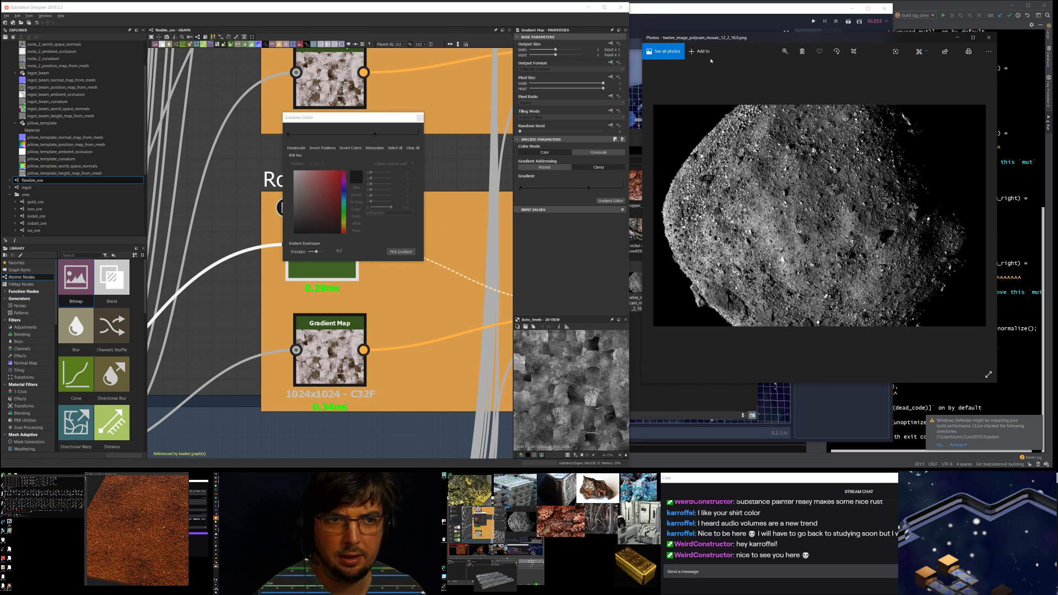
Step: Pick a new gradient for the Rock frame's upper Gradient Map from a close-up of the asteroid's surface and close the Gradient Editor
{"action": "left_click_drag", "start_coordinate": [726, 41], "coordinate": [703, 35]}
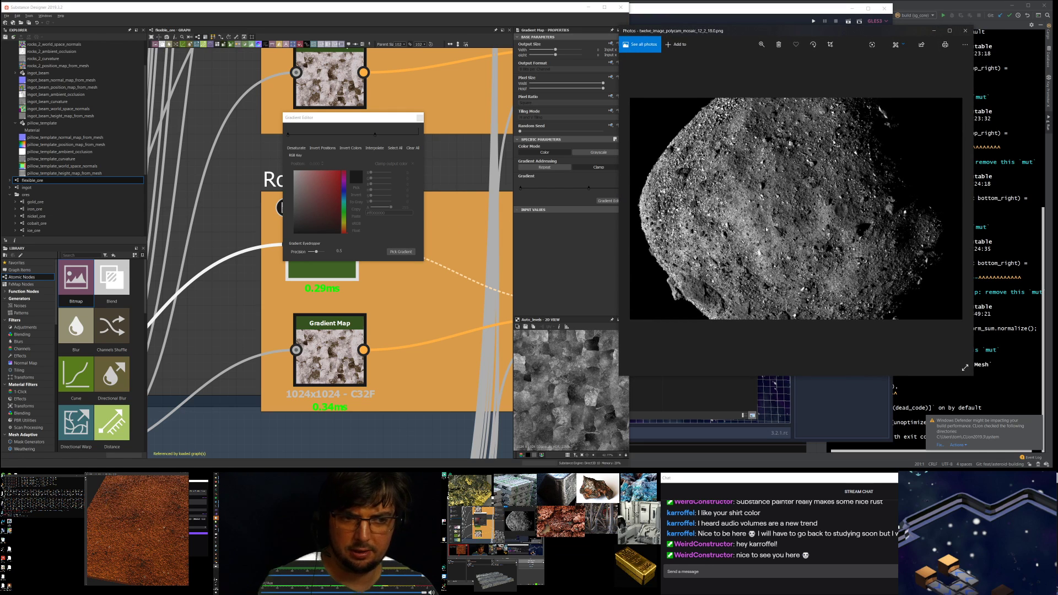
{"action": "scroll", "coordinate": [766, 229], "scroll_direction": "up", "scroll_amount": 6}
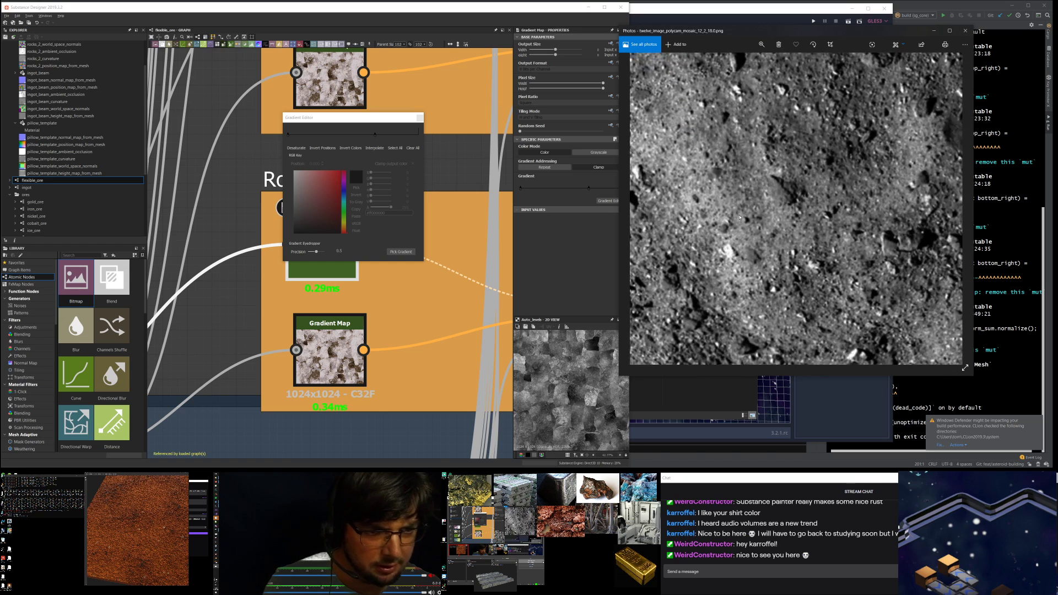
{"action": "scroll", "coordinate": [739, 217], "scroll_direction": "up", "scroll_amount": 3}
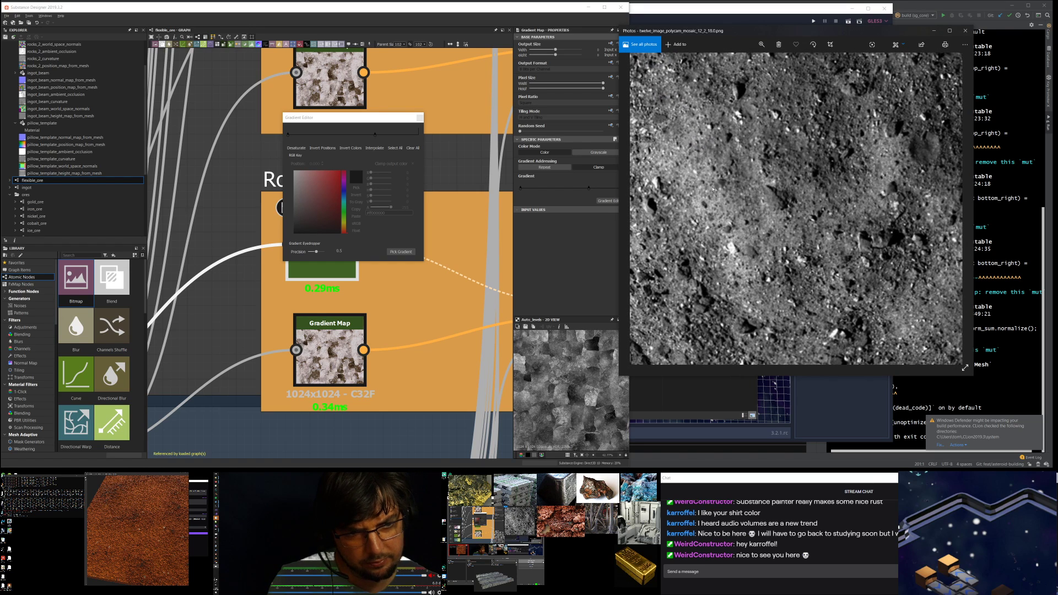
{"action": "left_click", "coordinate": [400, 251]}
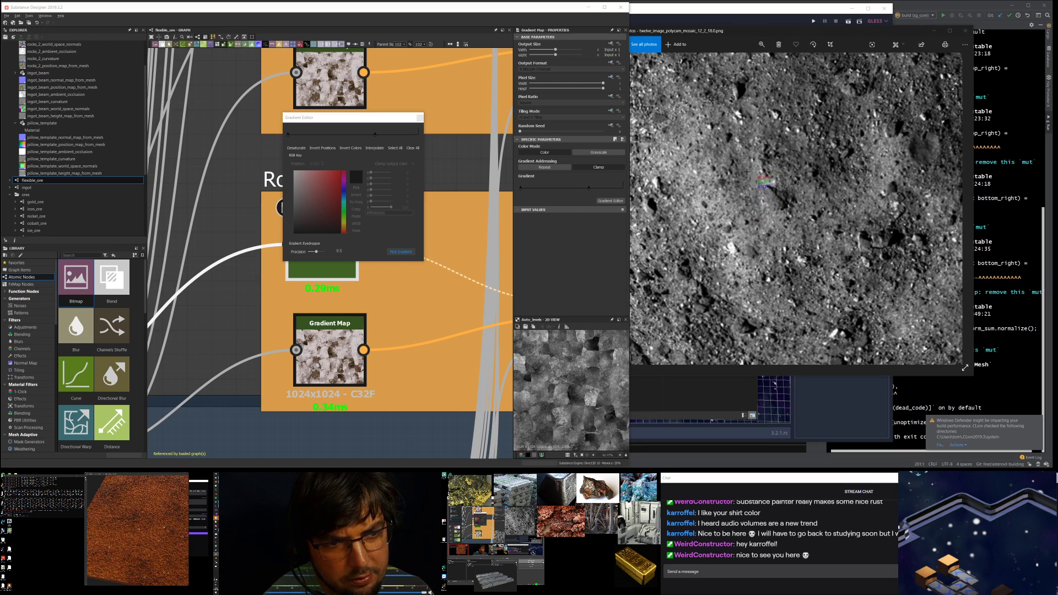
{"action": "left_click_drag", "start_coordinate": [746, 171], "coordinate": [708, 204]}
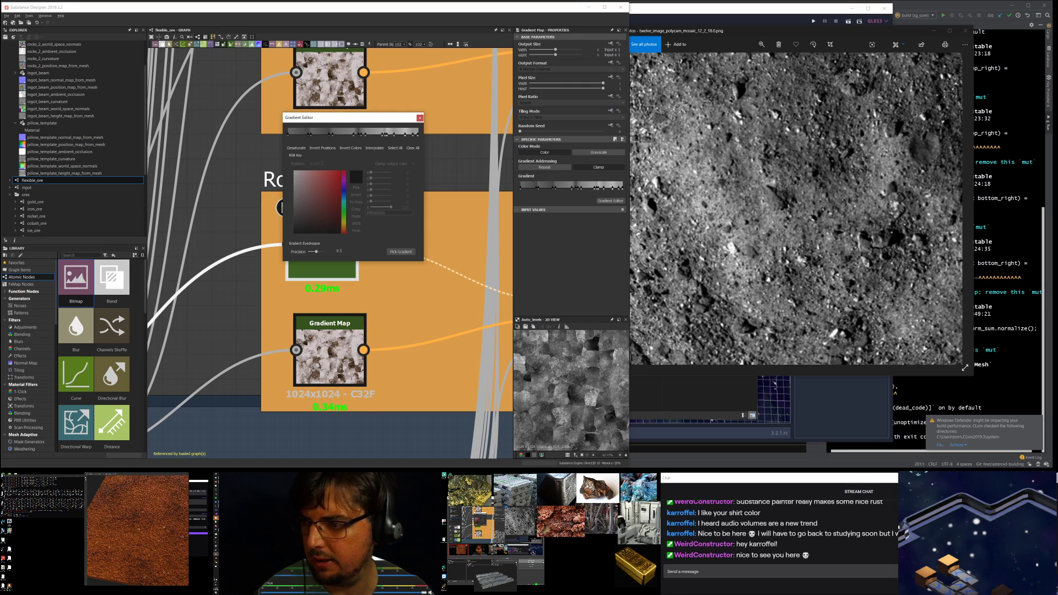
{"action": "scroll", "coordinate": [488, 250], "scroll_direction": "down", "scroll_amount": 2}
{"action": "scroll", "coordinate": [487, 250], "scroll_direction": "down", "scroll_amount": 3}
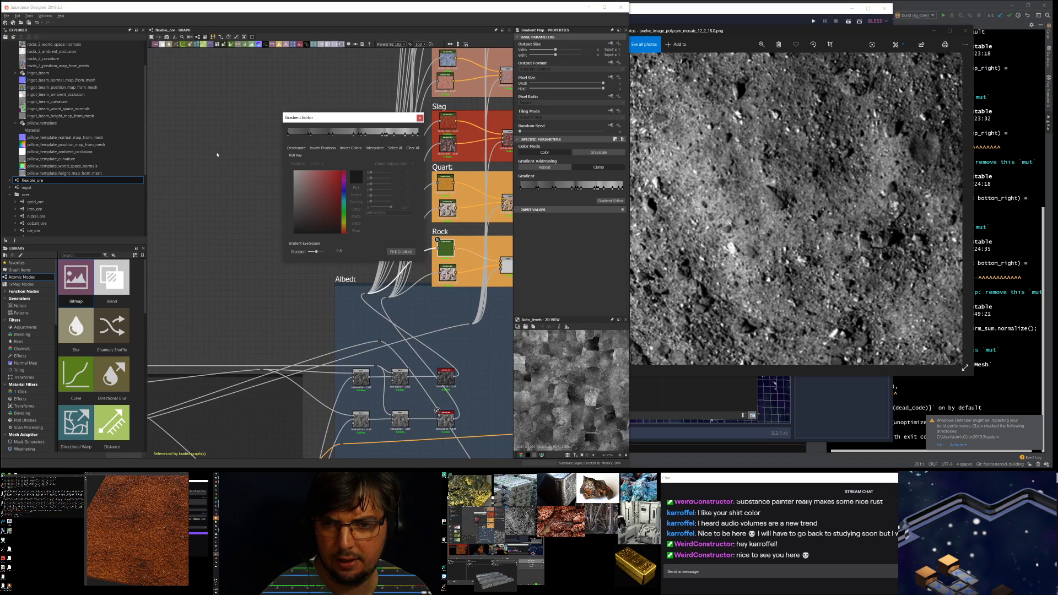
{"action": "key", "text": "Escape"}
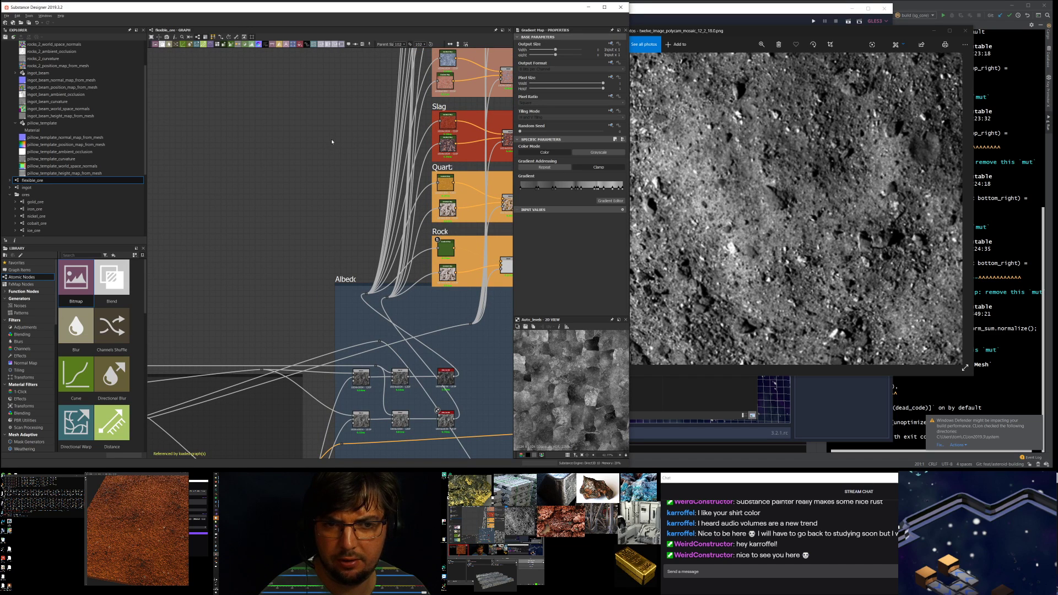
Step: Slightly lower the default value of the flexible_ore graph's metal_amount input parameter
{"action": "left_click", "coordinate": [332, 142]}
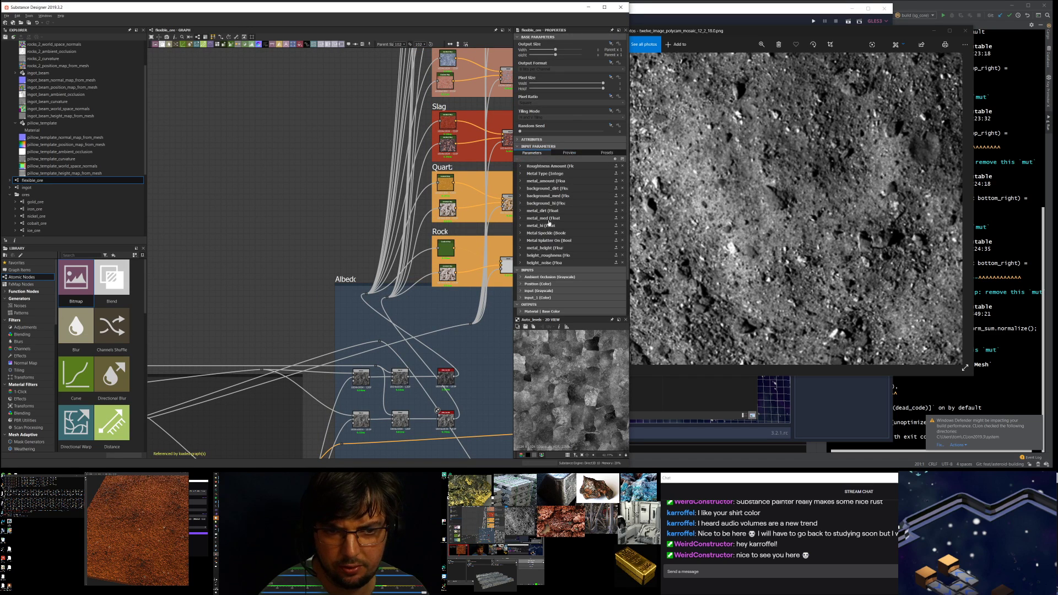
{"action": "left_click", "coordinate": [521, 181]}
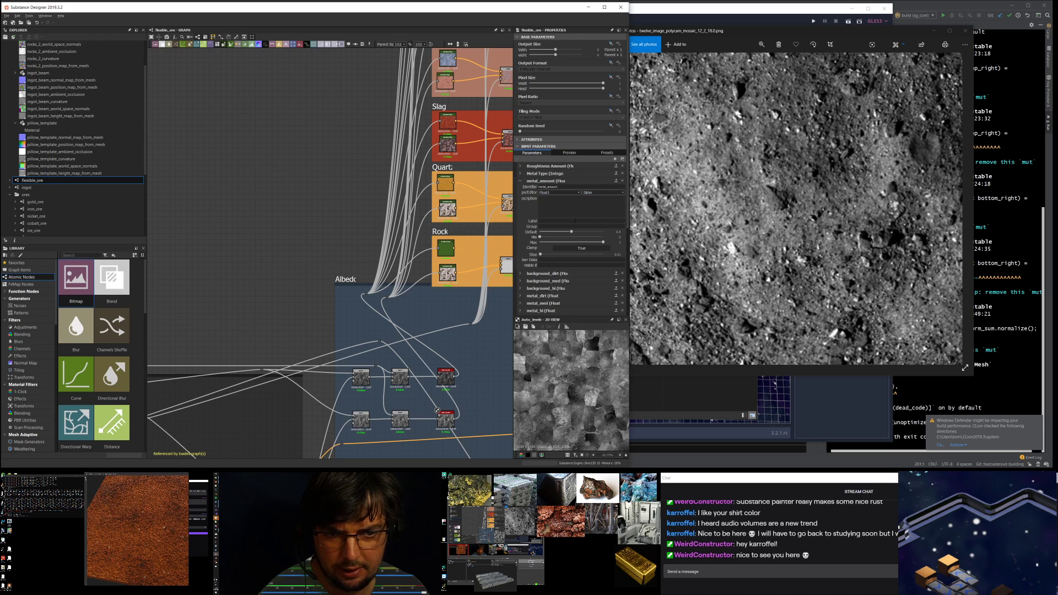
{"action": "mouse_move", "coordinate": [571, 233]}
{"action": "left_mouse_down"}
{"action": "mouse_move", "coordinate": [560, 233]}
{"action": "mouse_move", "coordinate": [568, 232]}
{"action": "left_mouse_up"}
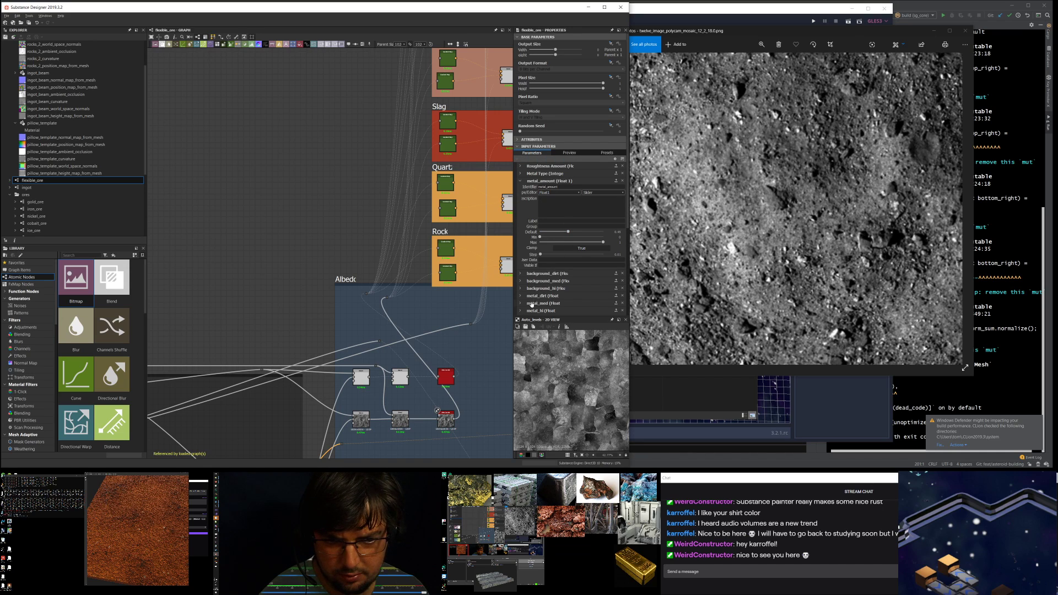
Step: Expand the Metal Type parameter's value list, inspect the ore material in the 3D View over the graph, and return the view to its monitor
{"action": "left_click", "coordinate": [520, 173]}
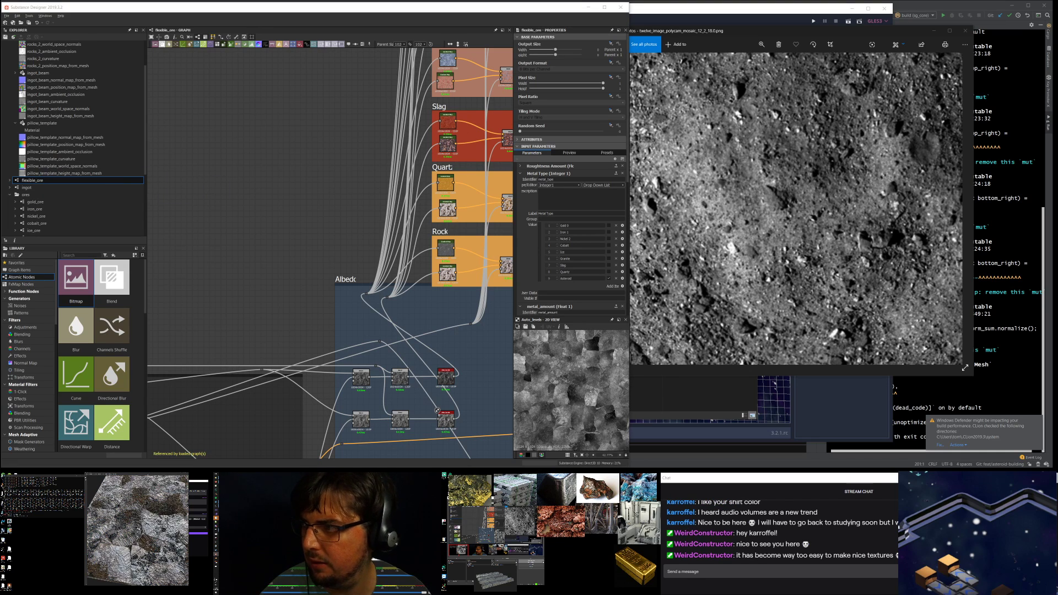
{"action": "left_click_drag", "start_coordinate": [152, 473], "coordinate": [304, 48]}
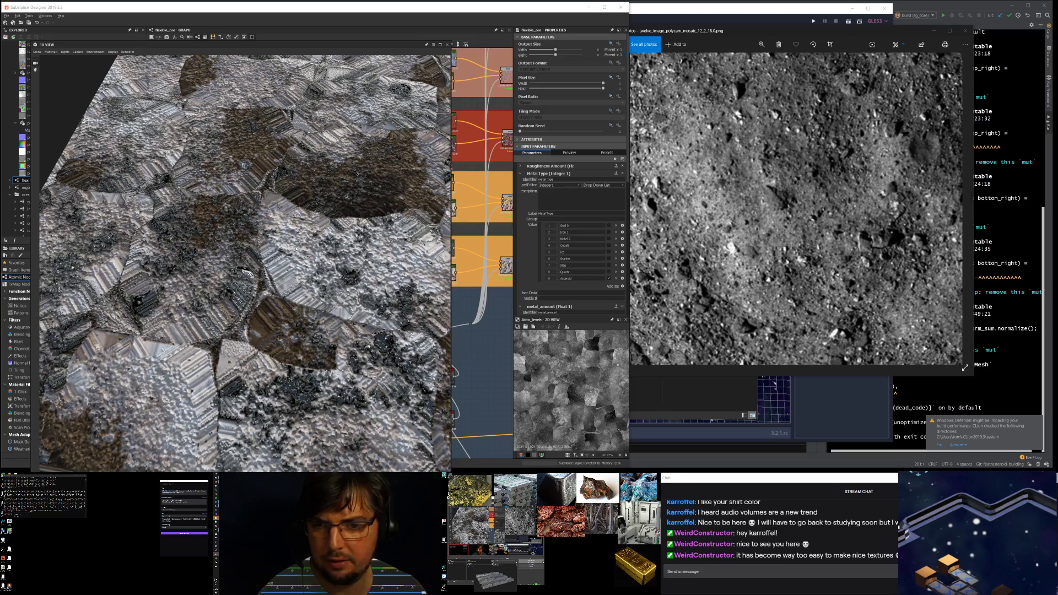
{"action": "left_click_drag", "start_coordinate": [369, 242], "coordinate": [0, 52]}
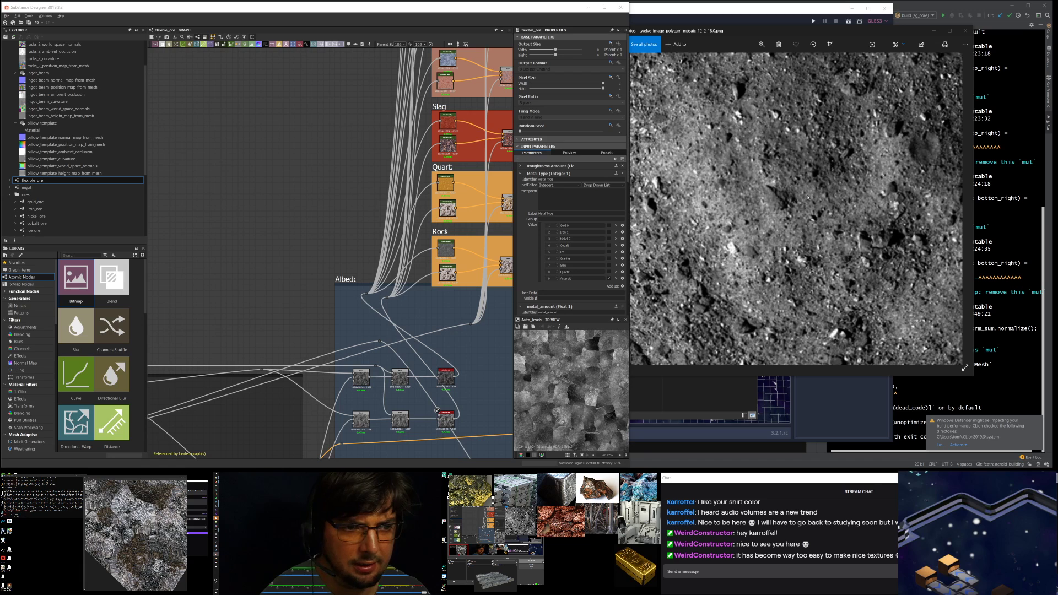
Step: Sample a new gradient from the grey asteroid photo for the gradient map node in the Rock frame
{"action": "left_click_drag", "start_coordinate": [889, 228], "coordinate": [620, 262]}
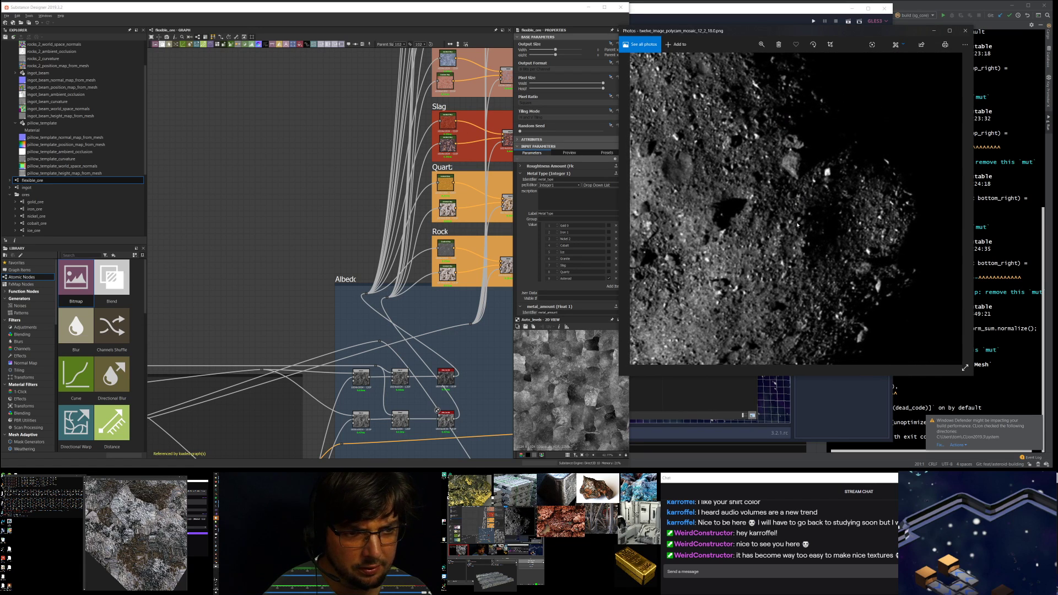
{"action": "left_click_drag", "start_coordinate": [718, 256], "coordinate": [895, 173]}
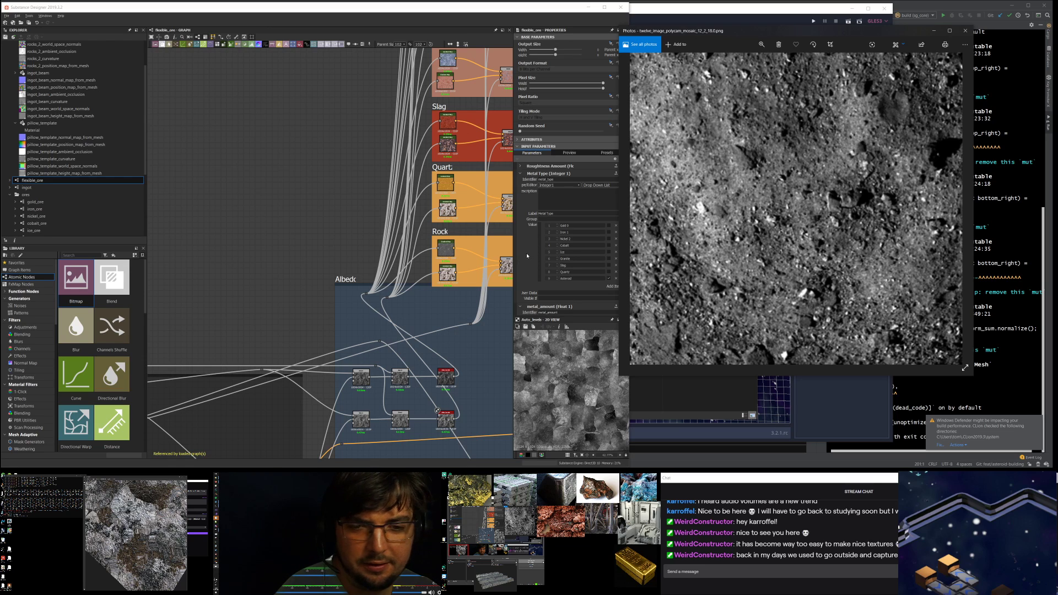
{"action": "left_click", "coordinate": [447, 269]}
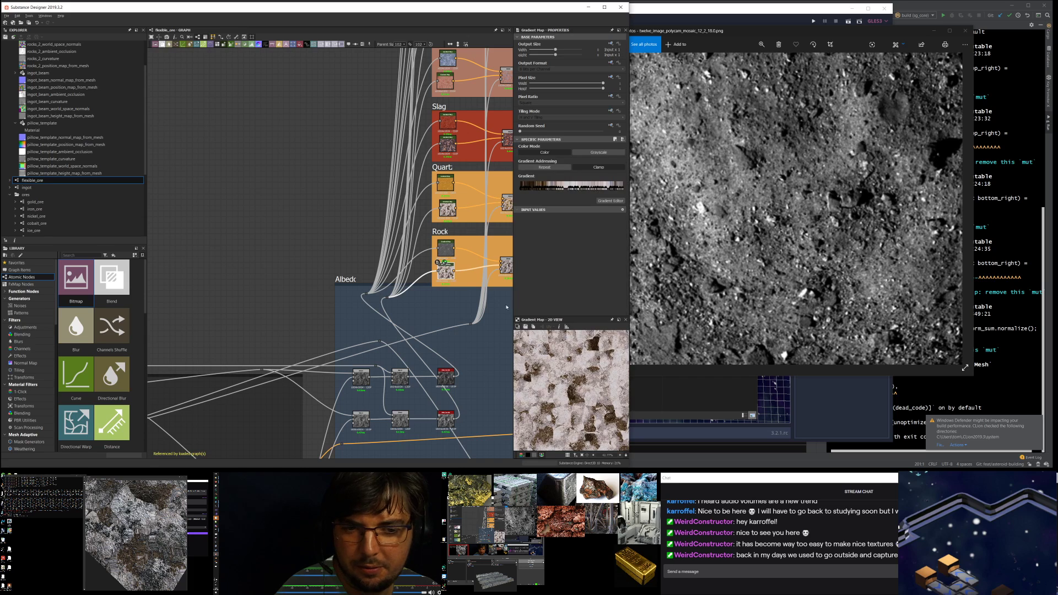
{"action": "left_click", "coordinate": [611, 200]}
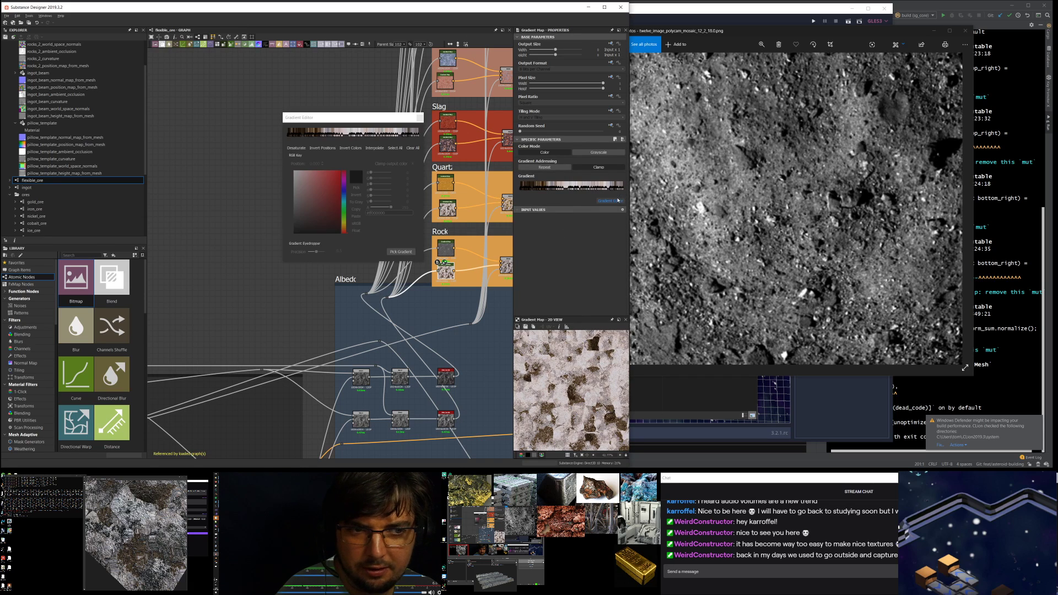
{"action": "left_click", "coordinate": [845, 206]}
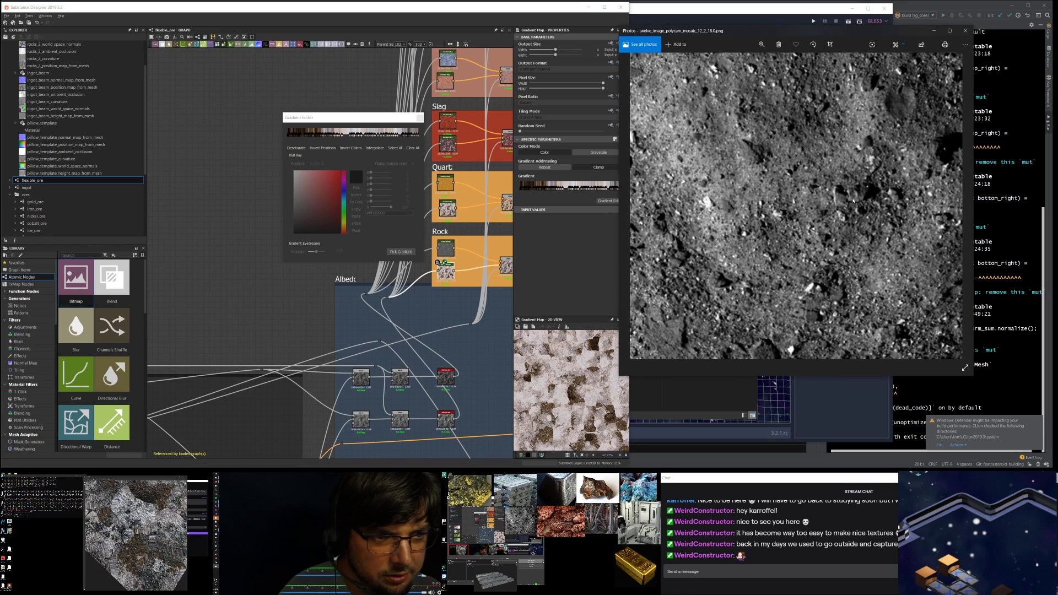
{"action": "left_click", "coordinate": [400, 252]}
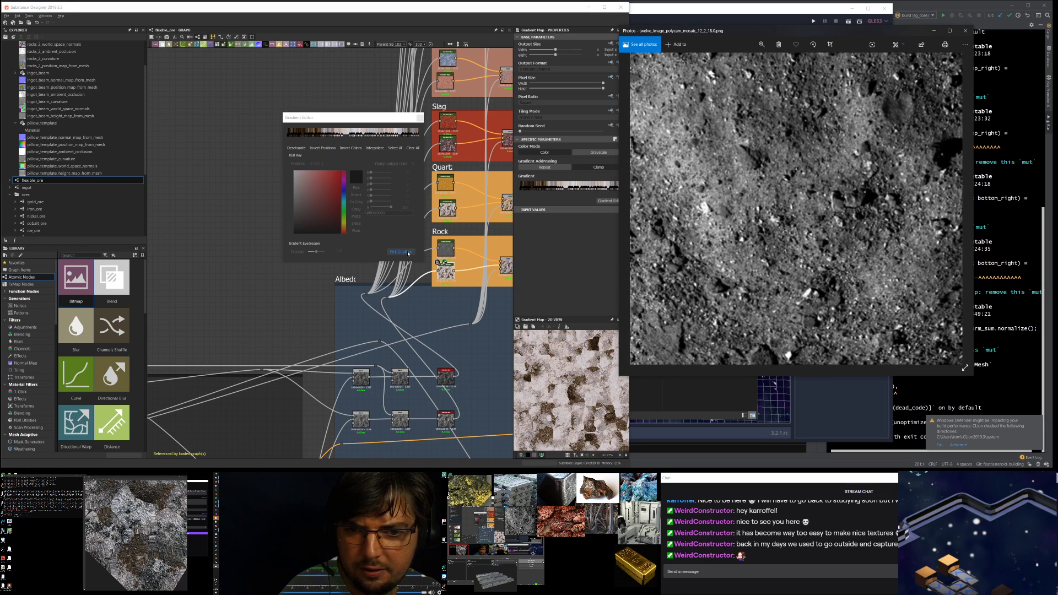
{"action": "left_click_drag", "start_coordinate": [846, 204], "coordinate": [870, 204]}
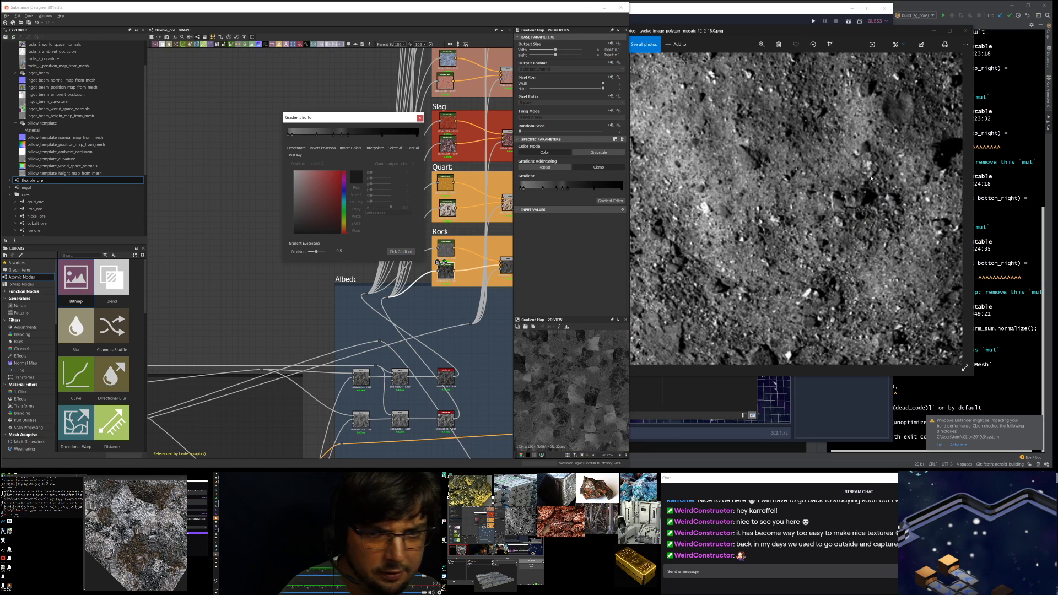
Step: Inspect the recoloured rock material up close in the 3D view and close the gradient editor
{"action": "left_click_drag", "start_coordinate": [150, 476], "coordinate": [513, 61]}
{"action": "left_click_drag", "start_coordinate": [510, 231], "coordinate": [524, 238]}
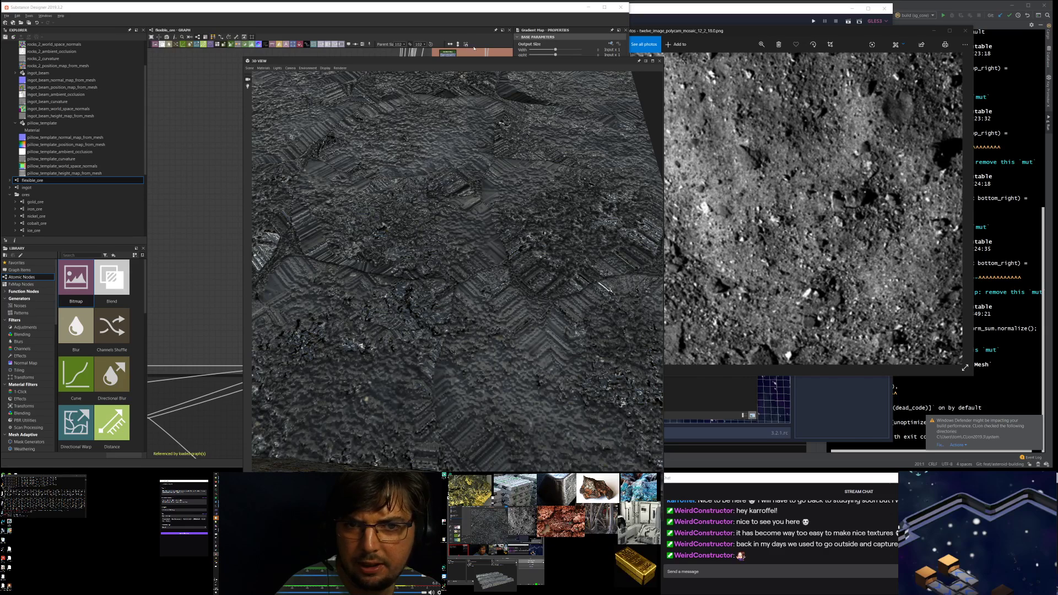
{"action": "left_click_drag", "start_coordinate": [466, 64], "coordinate": [0, 94]}
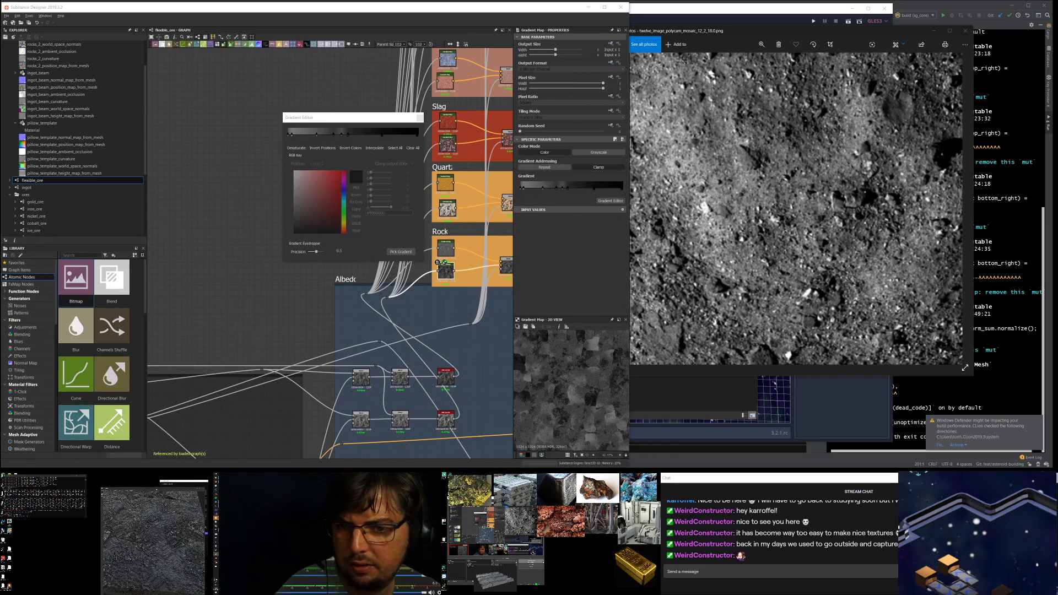
{"action": "left_click", "coordinate": [419, 118]}
{"action": "right_click", "coordinate": [321, 141]}
{"action": "left_click", "coordinate": [269, 84]}
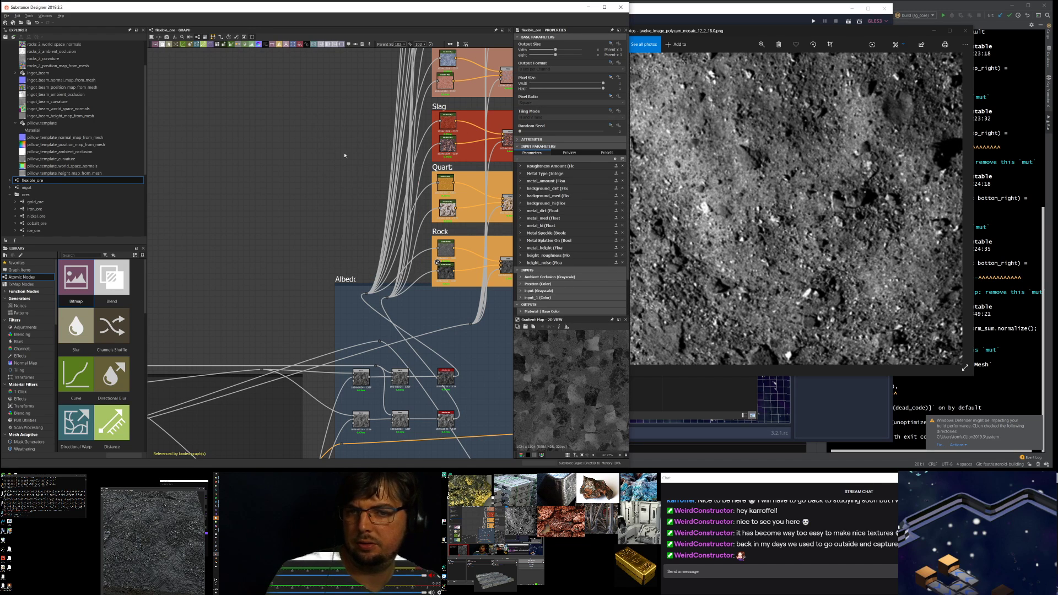
Step: Open the plain_rock graph and select its flexible_ore node to show the instance parameters
{"action": "scroll", "coordinate": [44, 187], "scroll_direction": "down", "scroll_amount": 5}
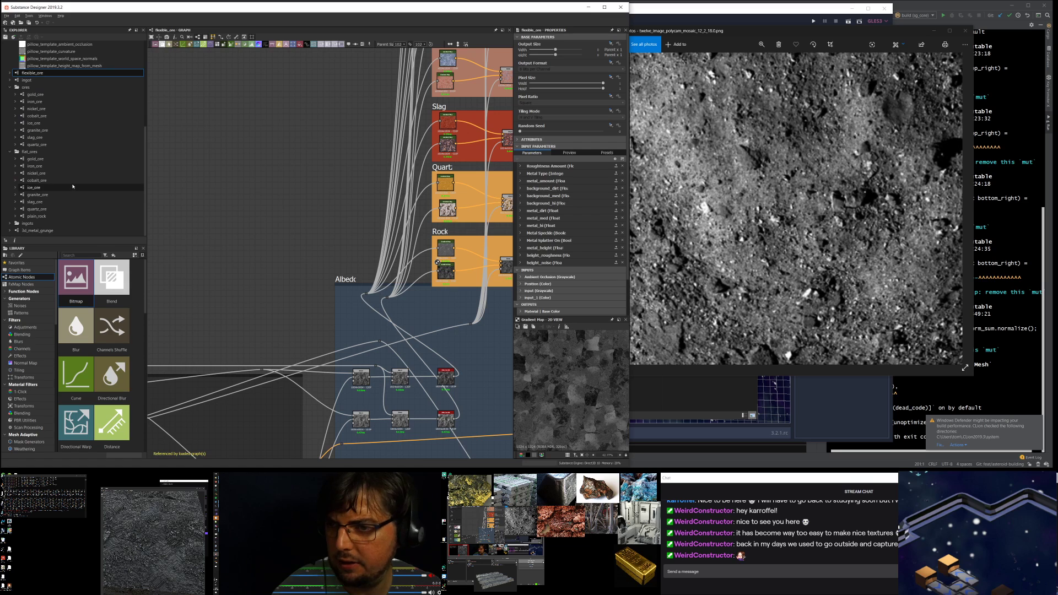
{"action": "double_click", "coordinate": [39, 216]}
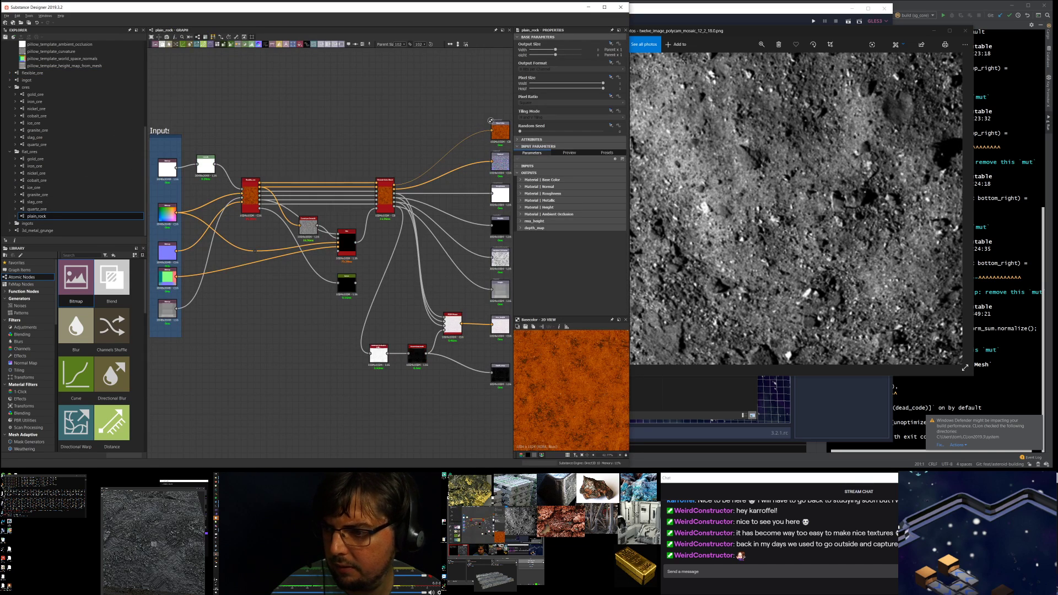
{"action": "scroll", "coordinate": [439, 103], "scroll_direction": "down", "scroll_amount": 2}
{"action": "scroll", "coordinate": [365, 144], "scroll_direction": "up", "scroll_amount": 5}
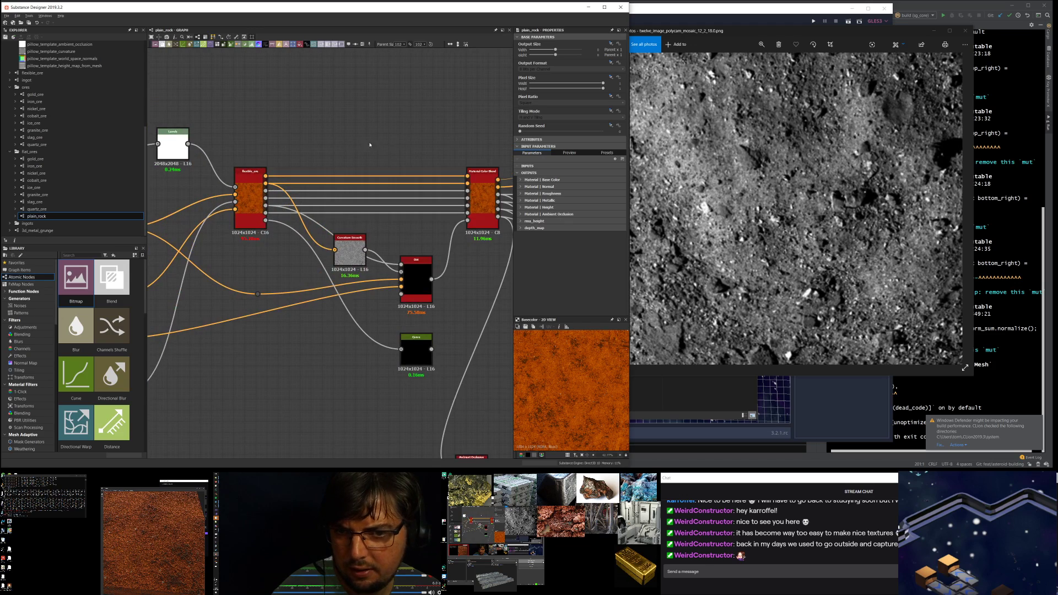
{"action": "left_click", "coordinate": [251, 173]}
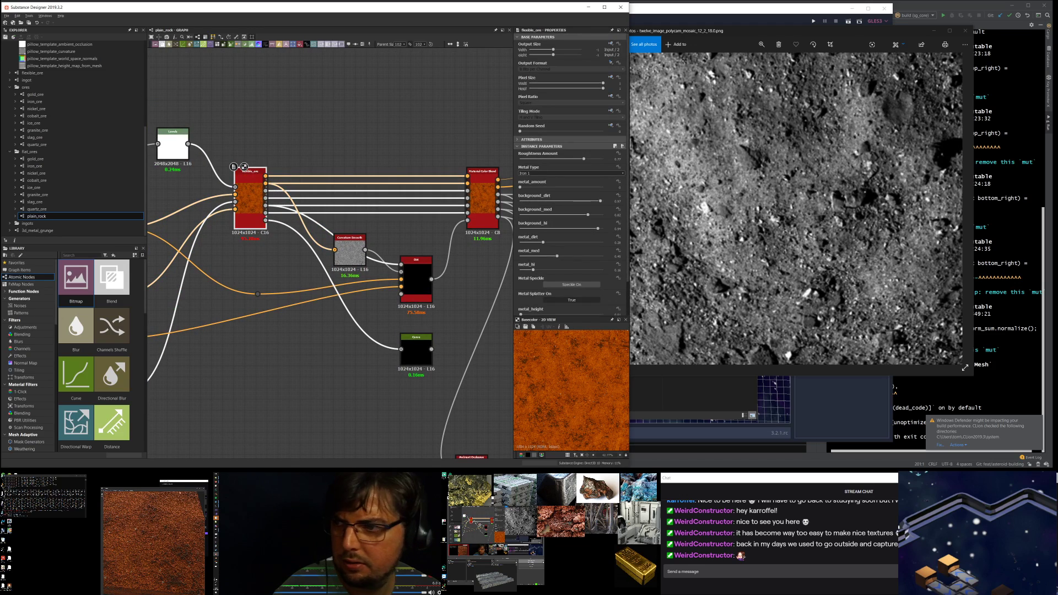
Step: Place the 3D view beside the graph window and move the asteroid reference photo back to the secondary monitor
{"action": "left_click_drag", "start_coordinate": [170, 489], "coordinate": [850, 80]}
{"action": "left_click_drag", "start_coordinate": [803, 26], "coordinate": [135, 481]}
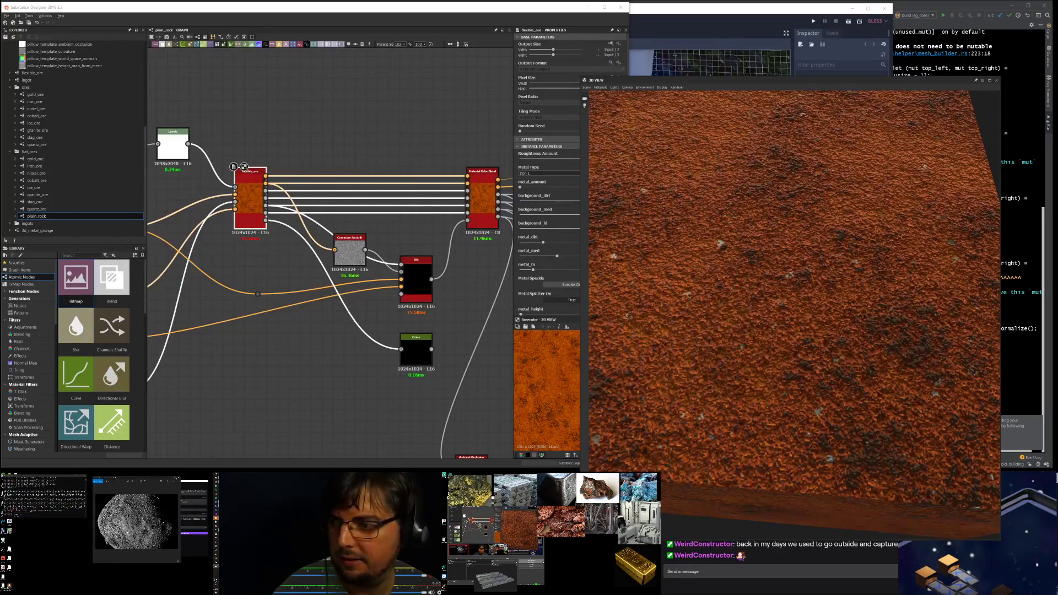
{"action": "left_click_drag", "start_coordinate": [783, 86], "coordinate": [836, 8]}
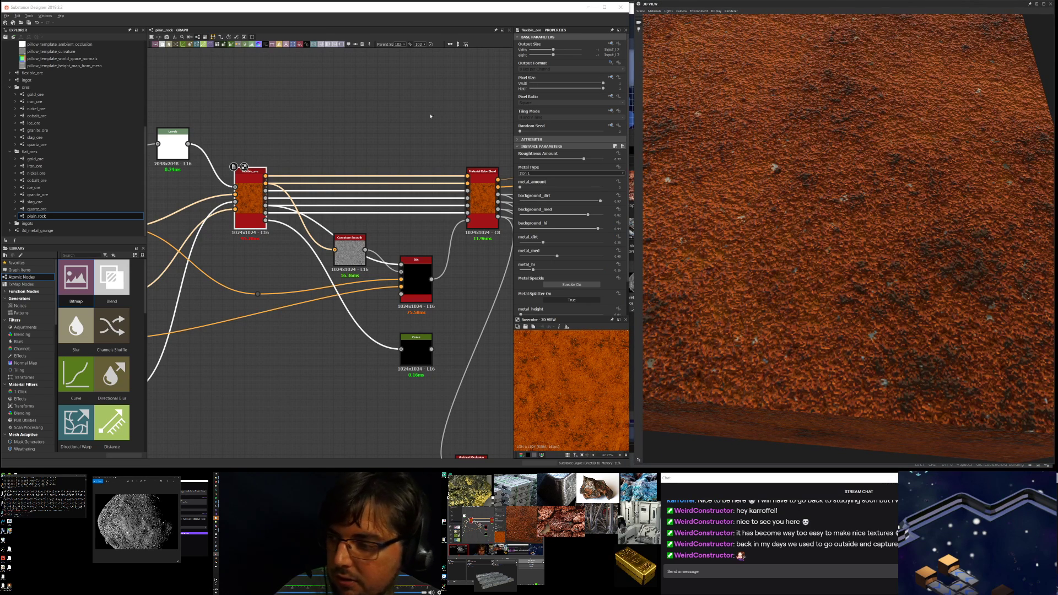
{"action": "left_click_drag", "start_coordinate": [131, 478], "coordinate": [707, 85]}
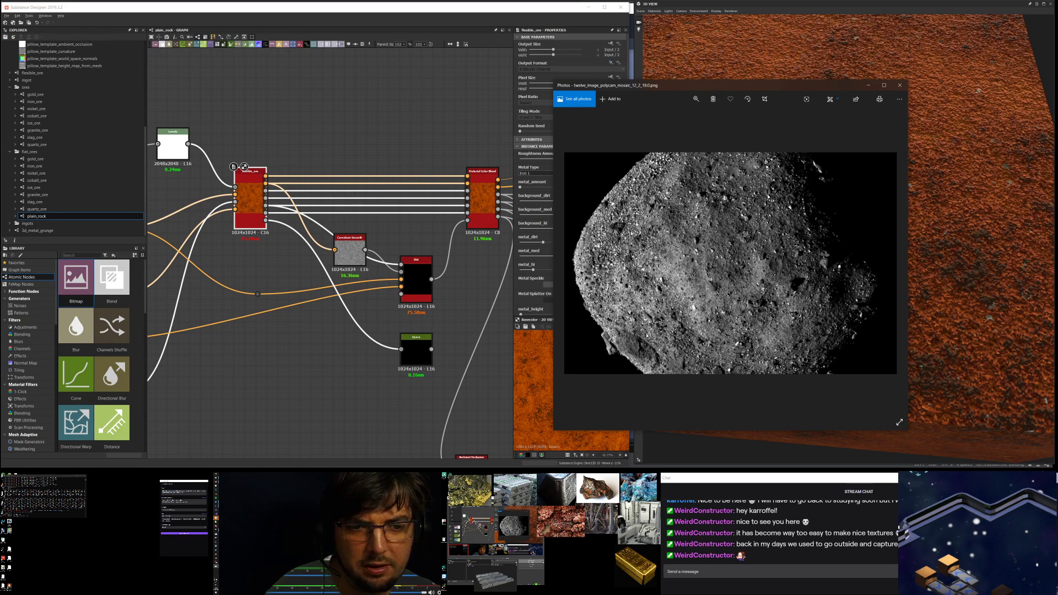
{"action": "left_click_drag", "start_coordinate": [715, 91], "coordinate": [0, 182]}
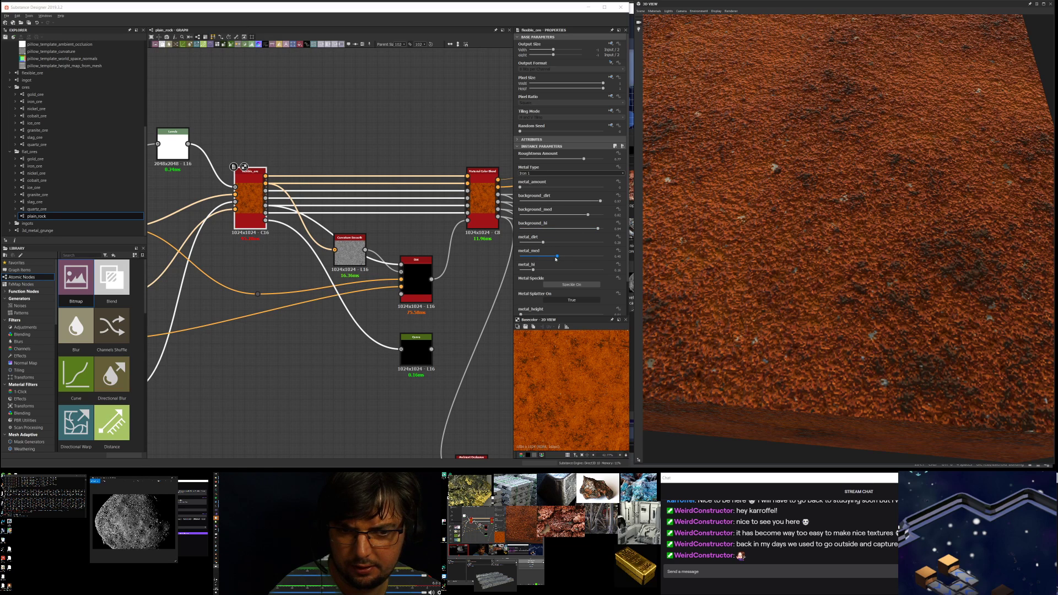
Step: Set the flexible_ore node's Metal Type to Asteroid, keeping Metal Speckle on
{"action": "scroll", "coordinate": [558, 267], "scroll_direction": "down", "scroll_amount": 1}
{"action": "scroll", "coordinate": [564, 274], "scroll_direction": "down", "scroll_amount": 1}
{"action": "left_click", "coordinate": [574, 248]}
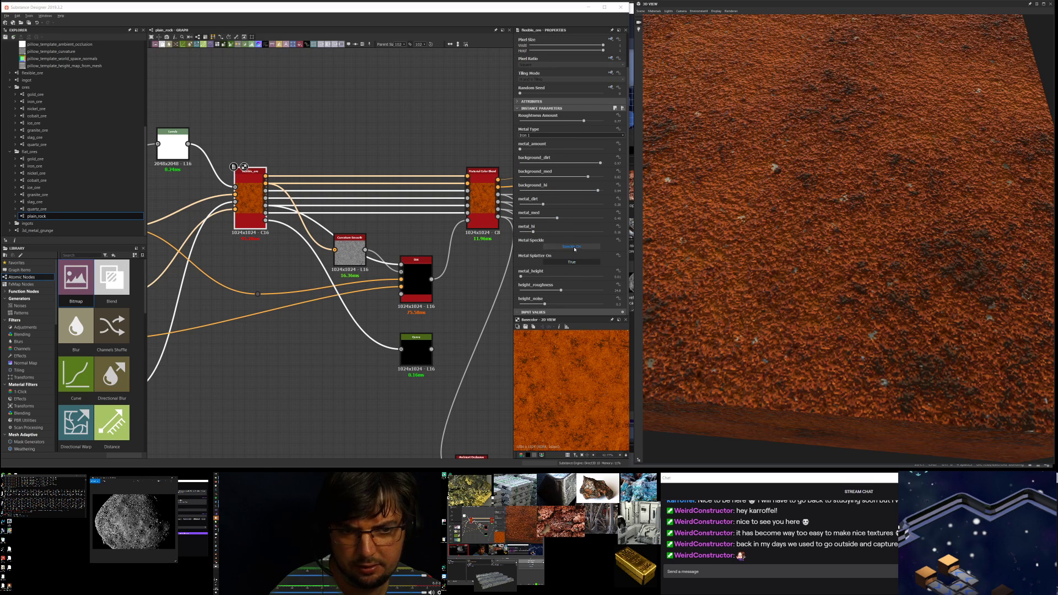
{"action": "left_click", "coordinate": [574, 248]}
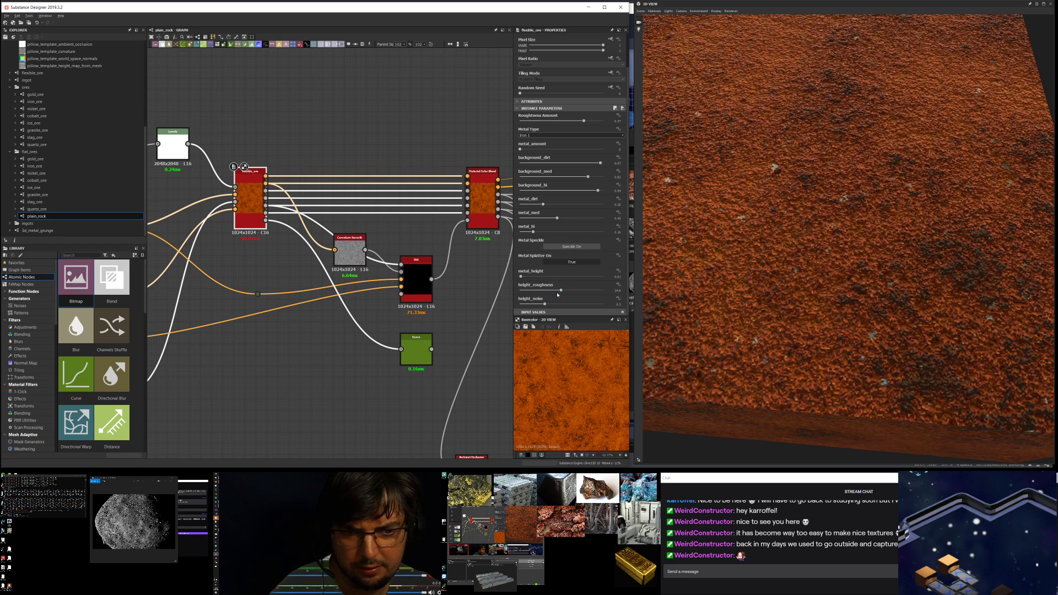
{"action": "left_click", "coordinate": [552, 136]}
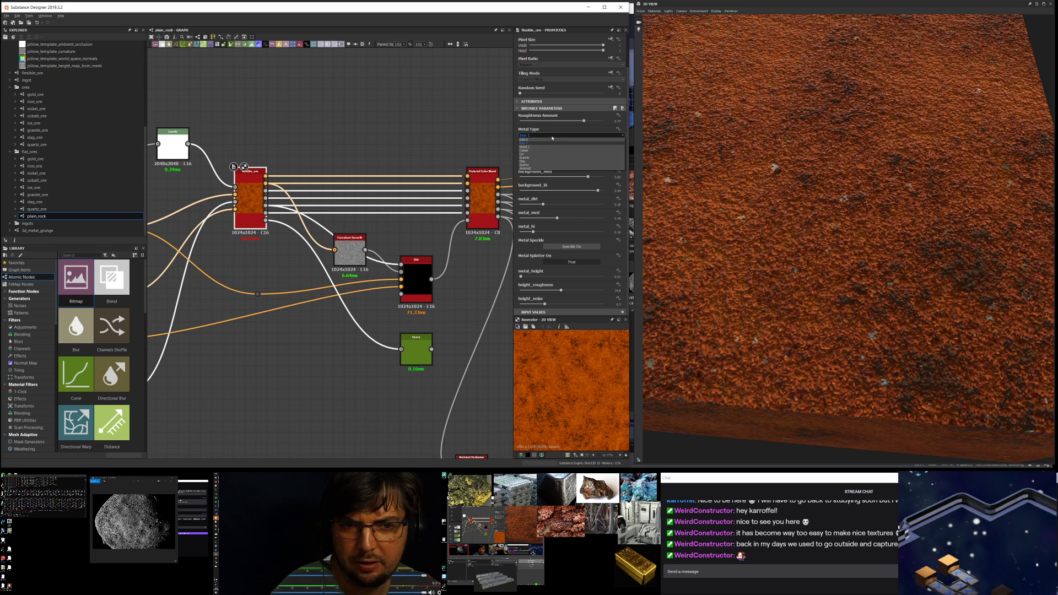
{"action": "left_click", "coordinate": [539, 168]}
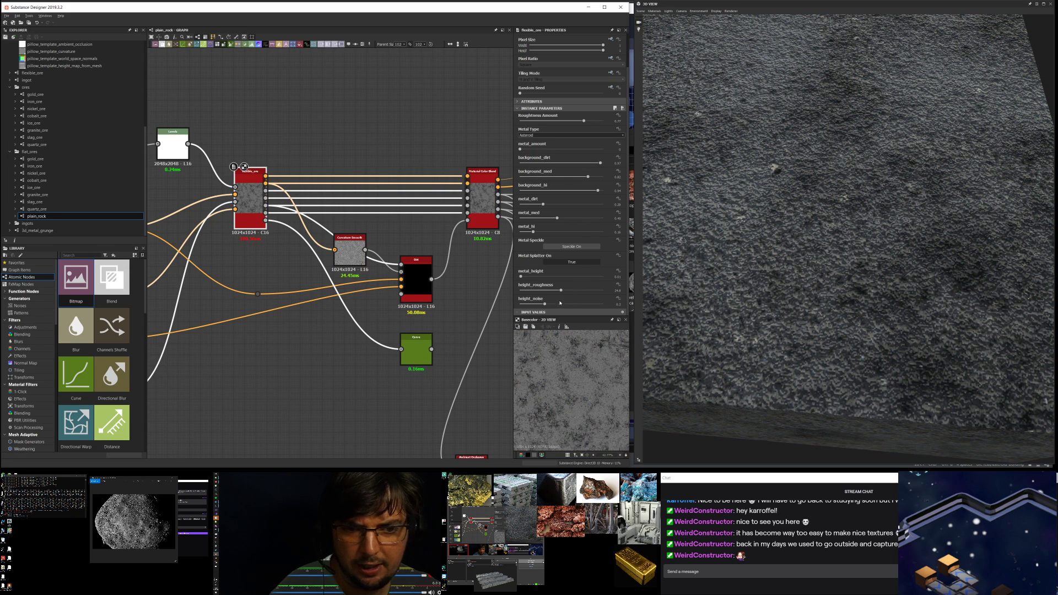
Step: Raise height_roughness and height_noise on the flexible_ore node and inspect the rock surface in the 3D view
{"action": "left_click_drag", "start_coordinate": [562, 292], "coordinate": [599, 292]}
{"action": "scroll", "coordinate": [838, 293], "scroll_direction": "down", "scroll_amount": 5}
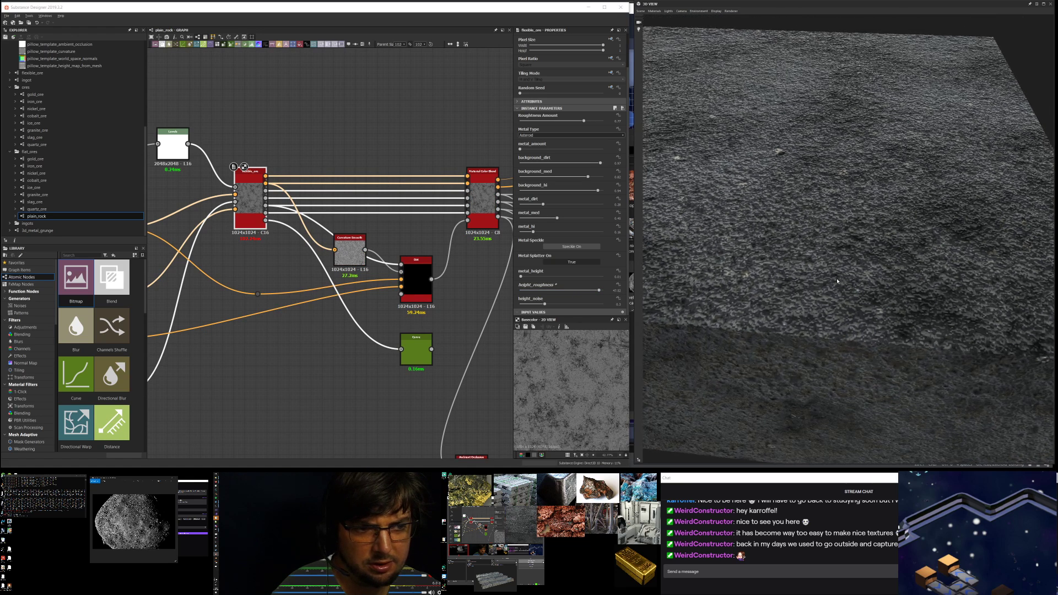
{"action": "mouse_move", "coordinate": [551, 305]}
{"action": "left_mouse_down"}
{"action": "mouse_move", "coordinate": [578, 304]}
{"action": "mouse_move", "coordinate": [528, 303]}
{"action": "mouse_move", "coordinate": [568, 304]}
{"action": "left_mouse_up"}
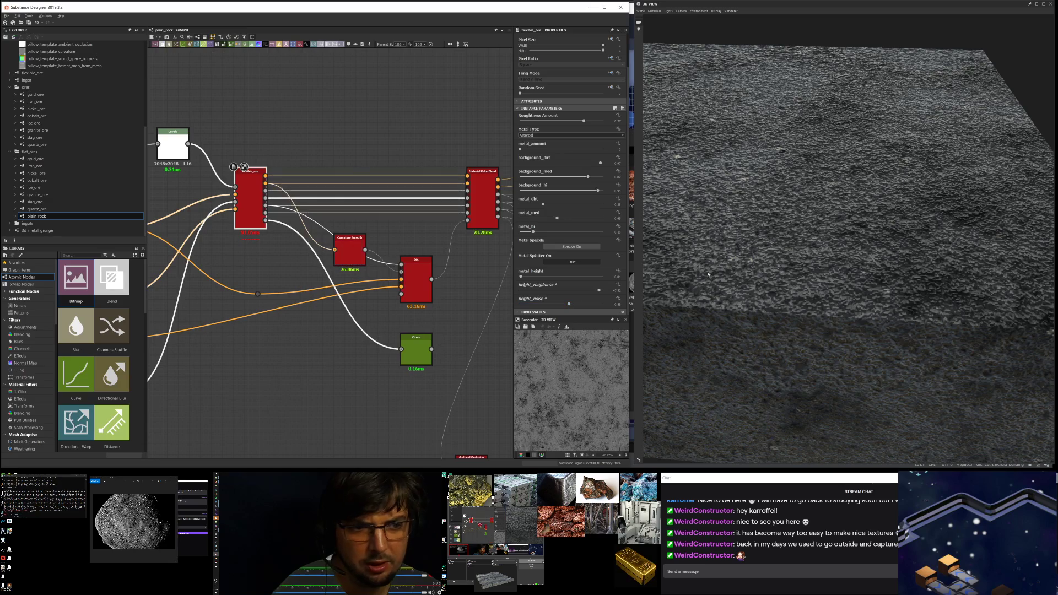
{"action": "left_click_drag", "start_coordinate": [806, 240], "coordinate": [789, 239]}
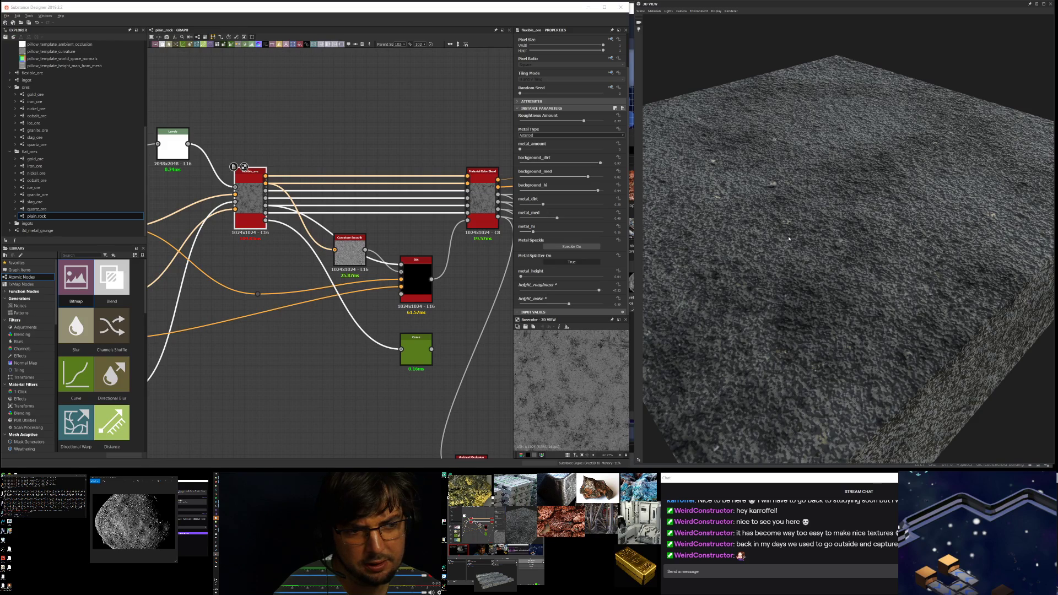
{"action": "mouse_move", "coordinate": [789, 239]}
{"action": "left_mouse_down"}
{"action": "mouse_move", "coordinate": [810, 230]}
{"action": "mouse_move", "coordinate": [787, 238]}
{"action": "left_mouse_up"}
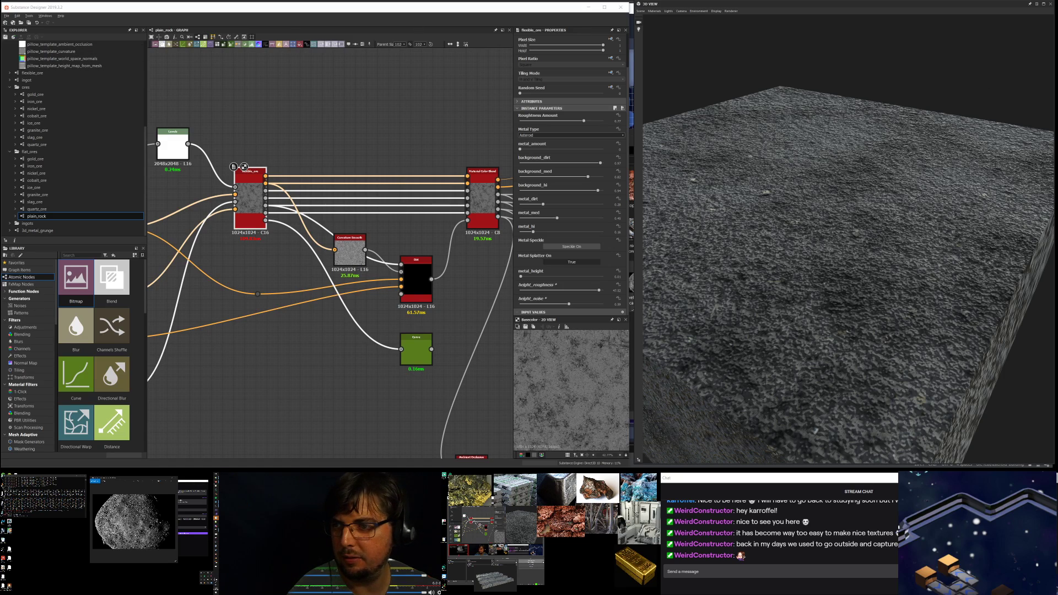
Step: Switch to the browser, check the Twitch Stream Manager page, and minimise the browser window
{"action": "mouse_move", "coordinate": [216, 481]}
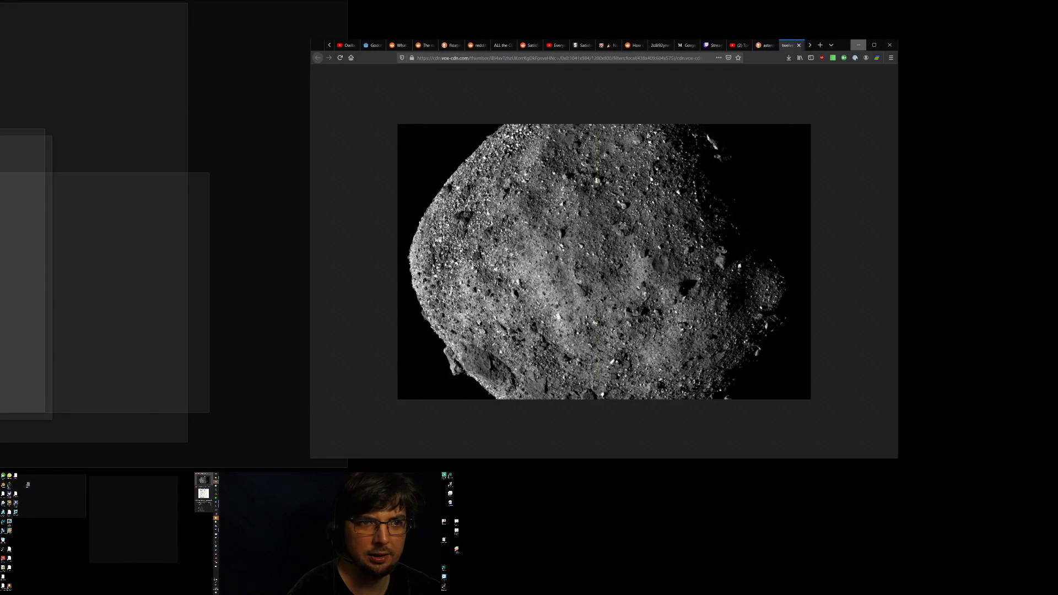
{"action": "left_click", "coordinate": [203, 480]}
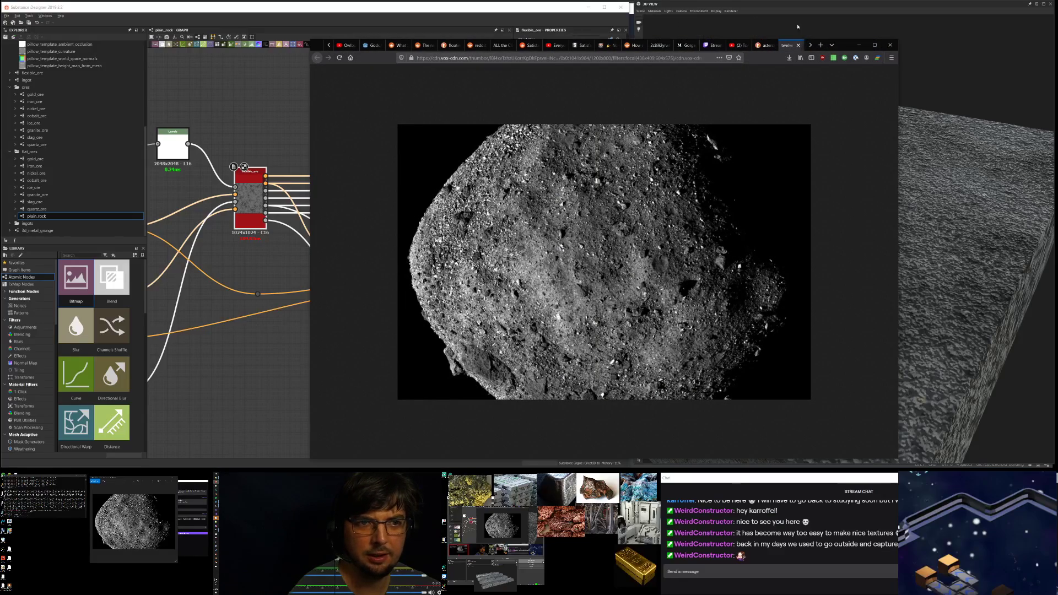
{"action": "left_click", "coordinate": [712, 46]}
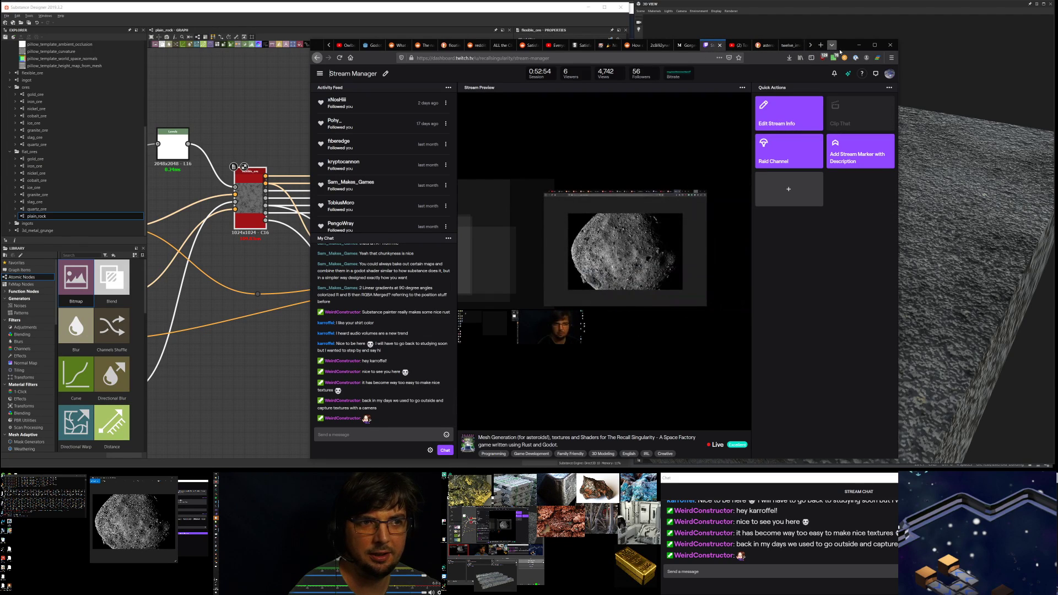
{"action": "left_click", "coordinate": [859, 44]}
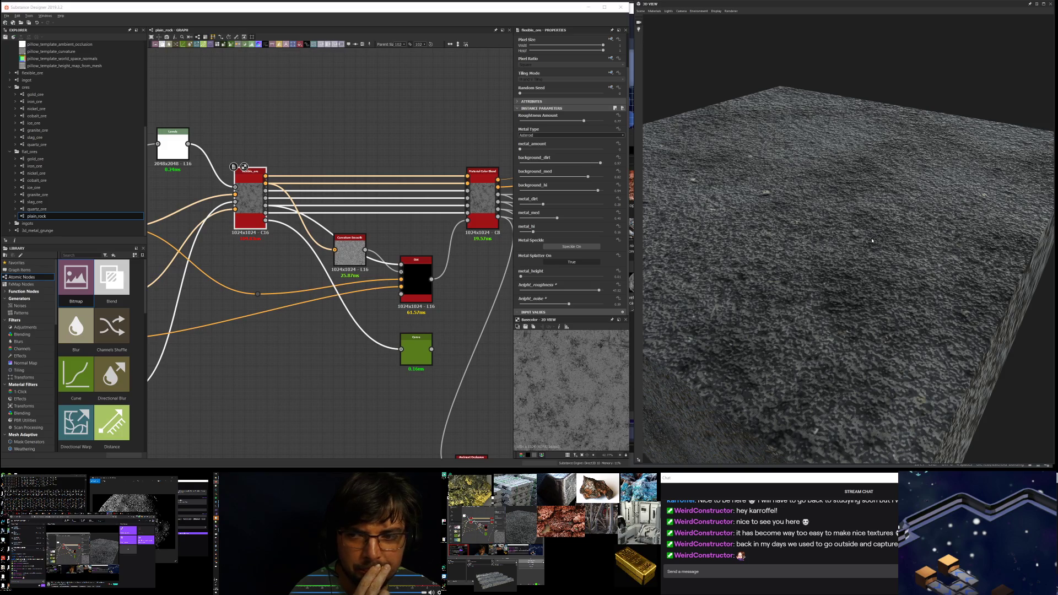
Step: Compare the plain rock surface with the gold_ore and iron_ore materials in the 3D view
{"action": "left_click_drag", "start_coordinate": [889, 236], "coordinate": [816, 234]}
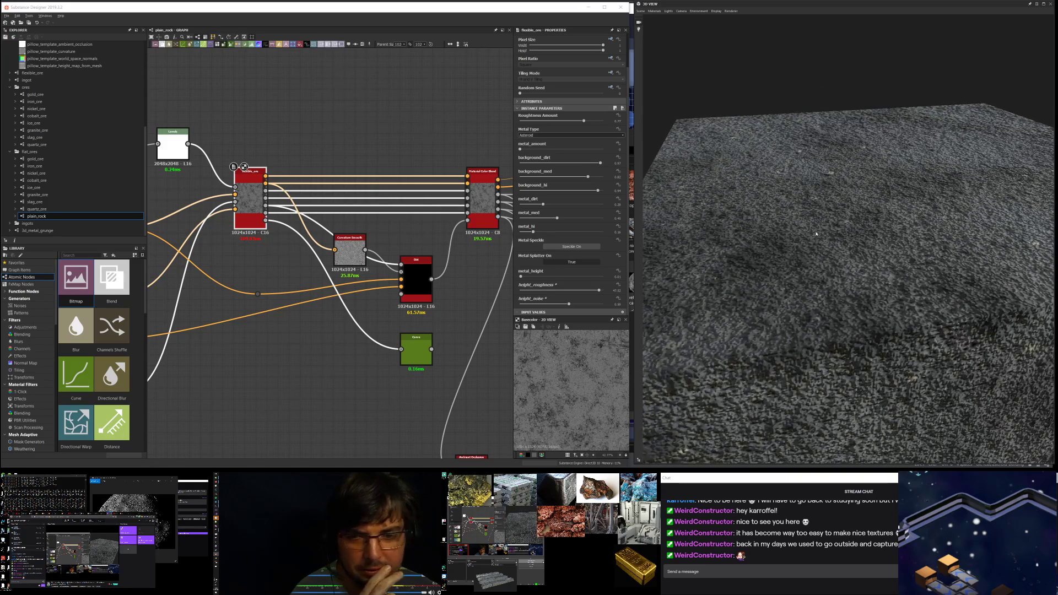
{"action": "left_click", "coordinate": [35, 159]}
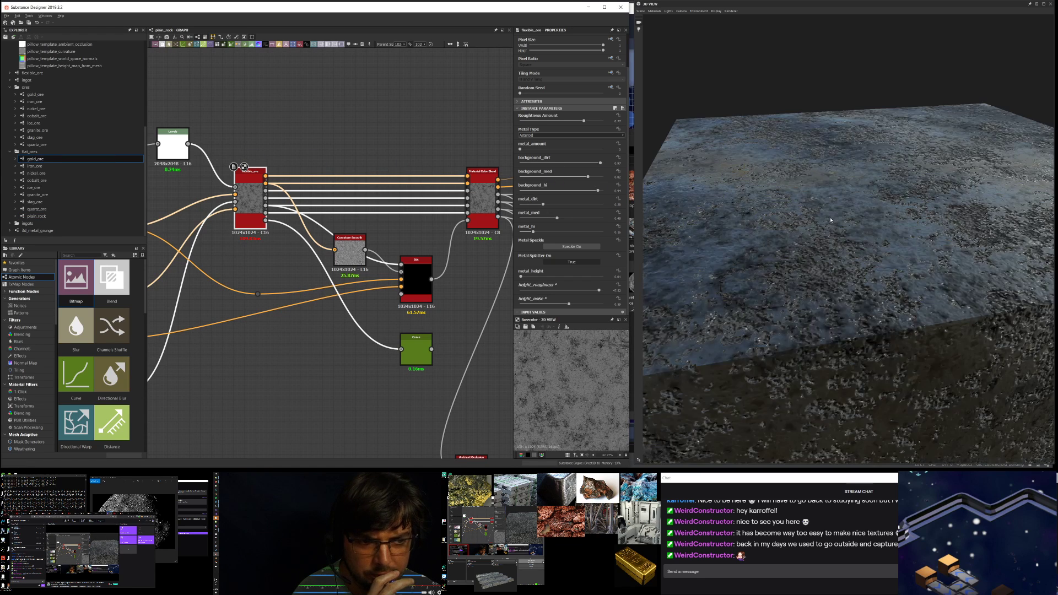
{"action": "left_click", "coordinate": [38, 166]}
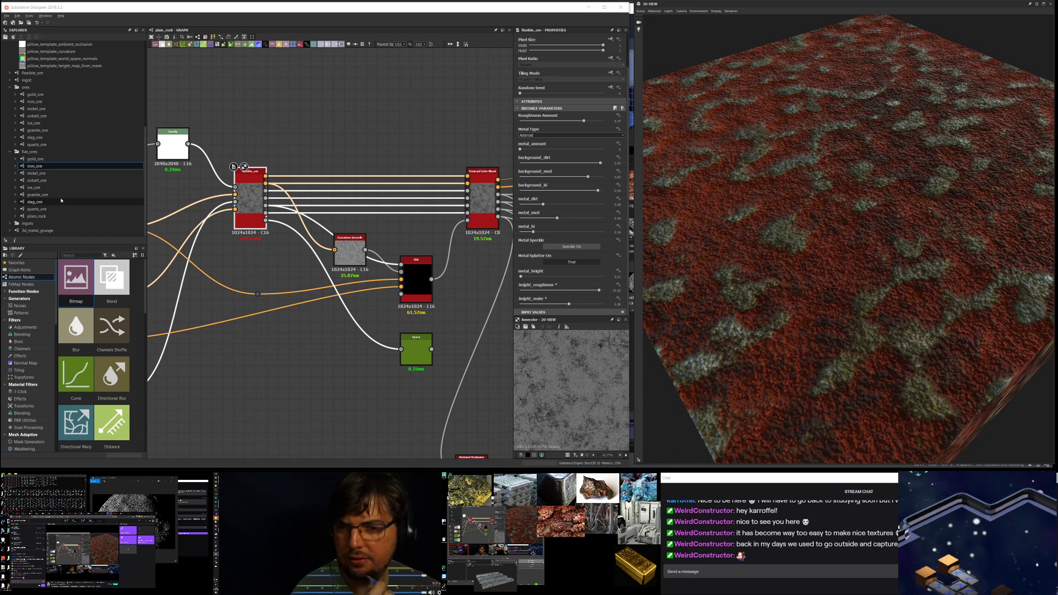
{"action": "right_click", "coordinate": [44, 161]}
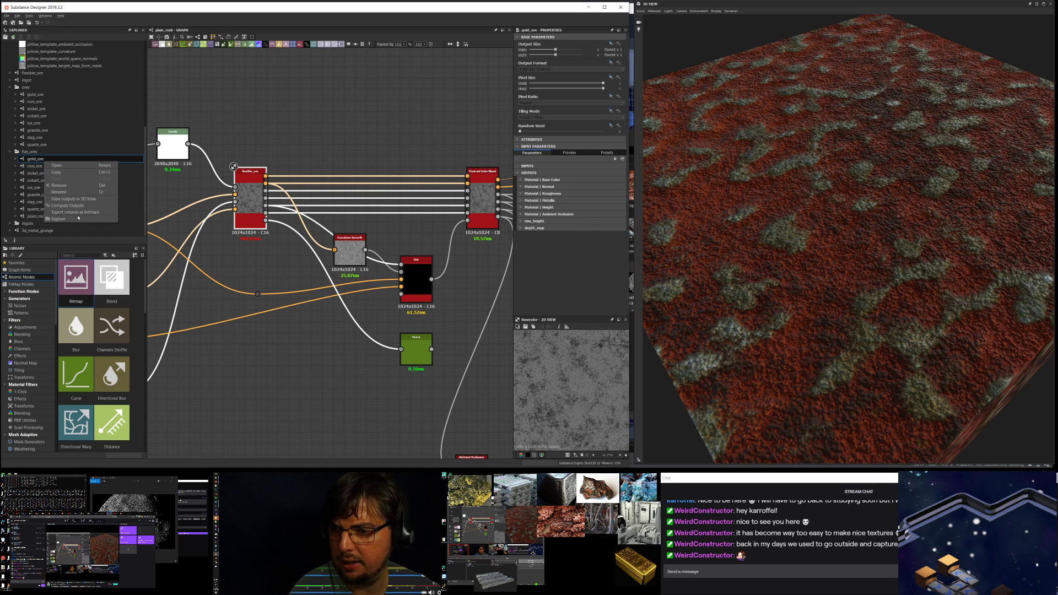
{"action": "left_click", "coordinate": [73, 213]}
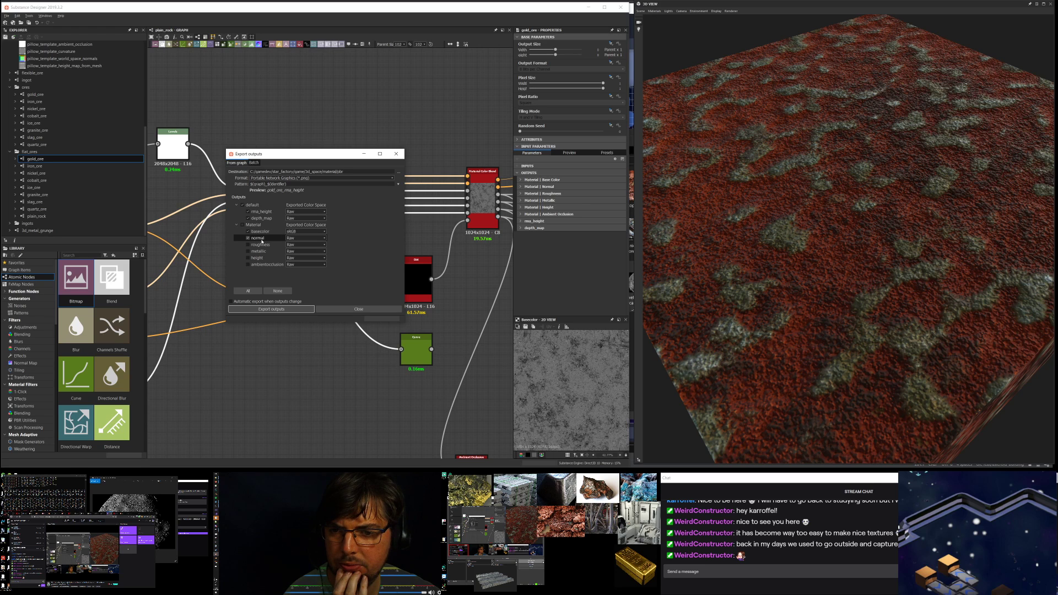
{"action": "left_click", "coordinate": [396, 154]}
Step: Inspect the output nodes of the plain_rock graph and select its Base Color output
{"action": "middle_click_drag", "start_coordinate": [161, 243], "coordinate": [125, 287]}
{"action": "middle_click_drag", "start_coordinate": [317, 240], "coordinate": [189, 195]}
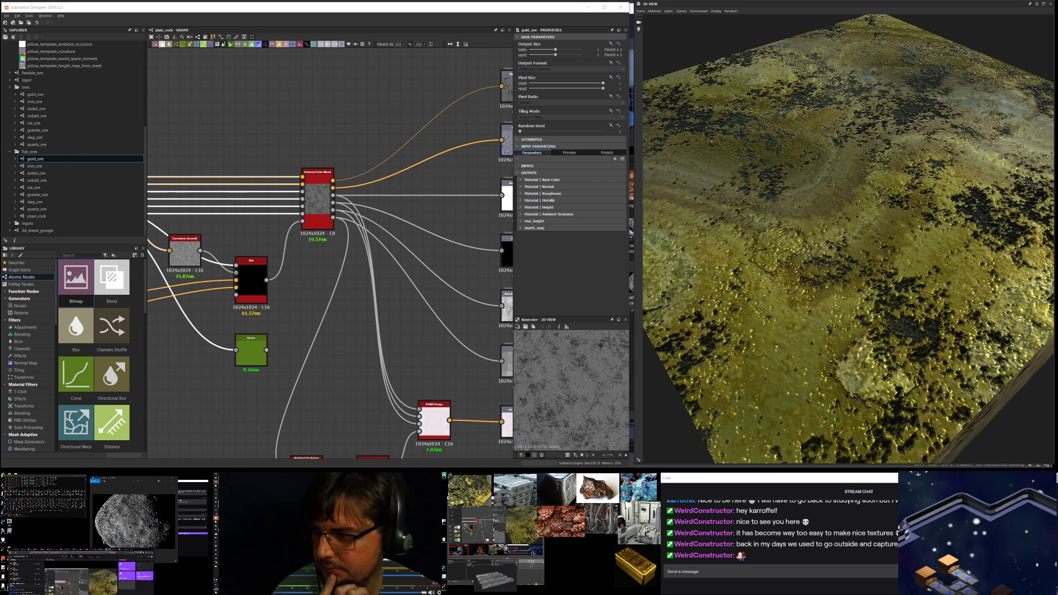
{"action": "middle_click_drag", "start_coordinate": [389, 222], "coordinate": [256, 235]}
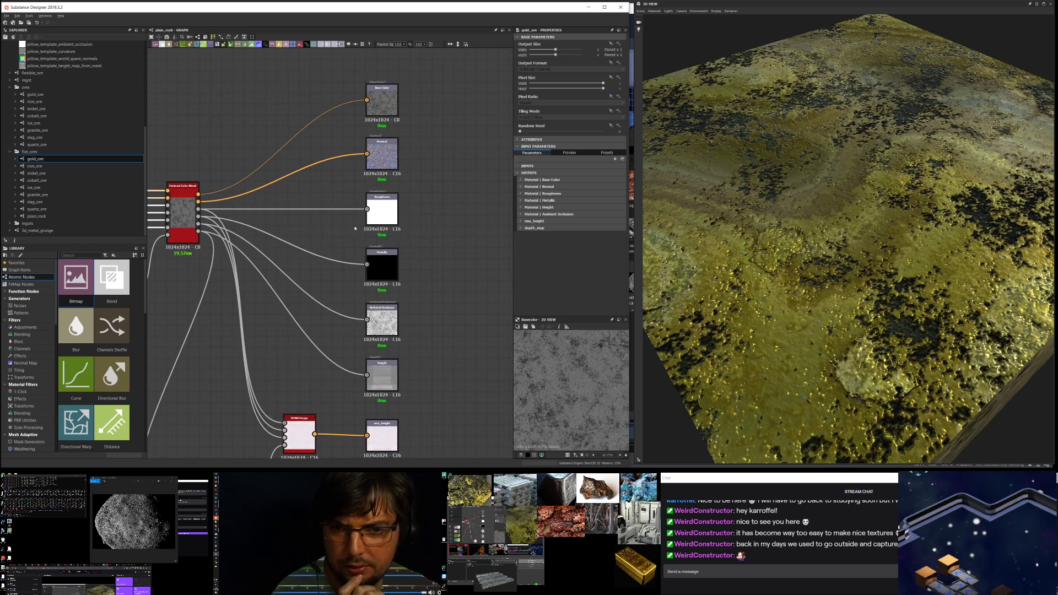
{"action": "scroll", "coordinate": [370, 217], "scroll_direction": "up", "scroll_amount": 3}
{"action": "middle_click_drag", "start_coordinate": [431, 121], "coordinate": [441, 199]}
{"action": "scroll", "coordinate": [395, 104], "scroll_direction": "down", "scroll_amount": 2}
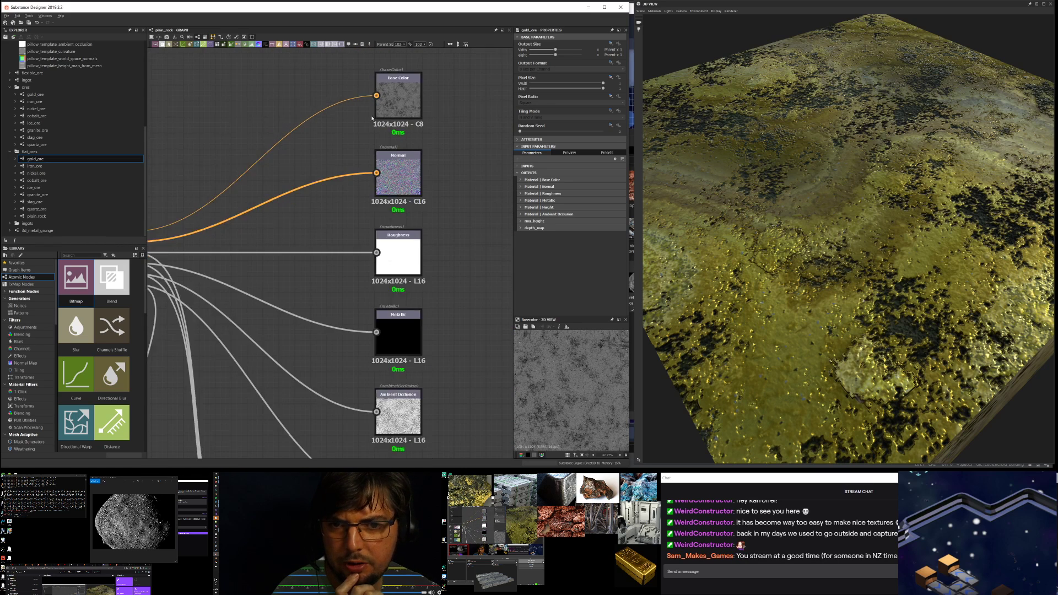
{"action": "left_click", "coordinate": [397, 101]}
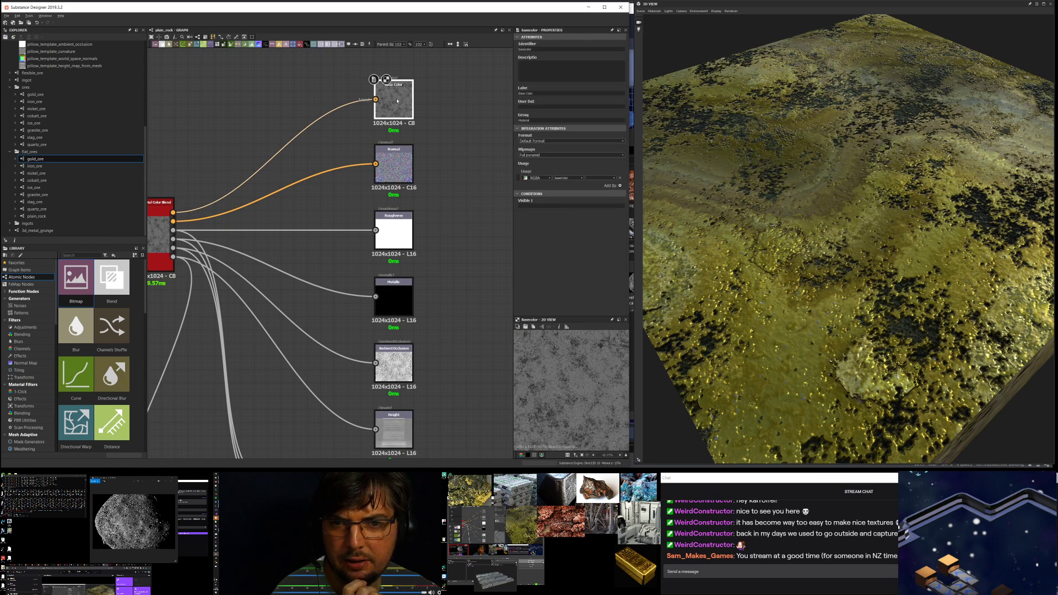
Step: Open the gold_ore graph from the flat ores folder and examine its Base Color and Normal outputs
{"action": "double_click", "coordinate": [34, 159]}
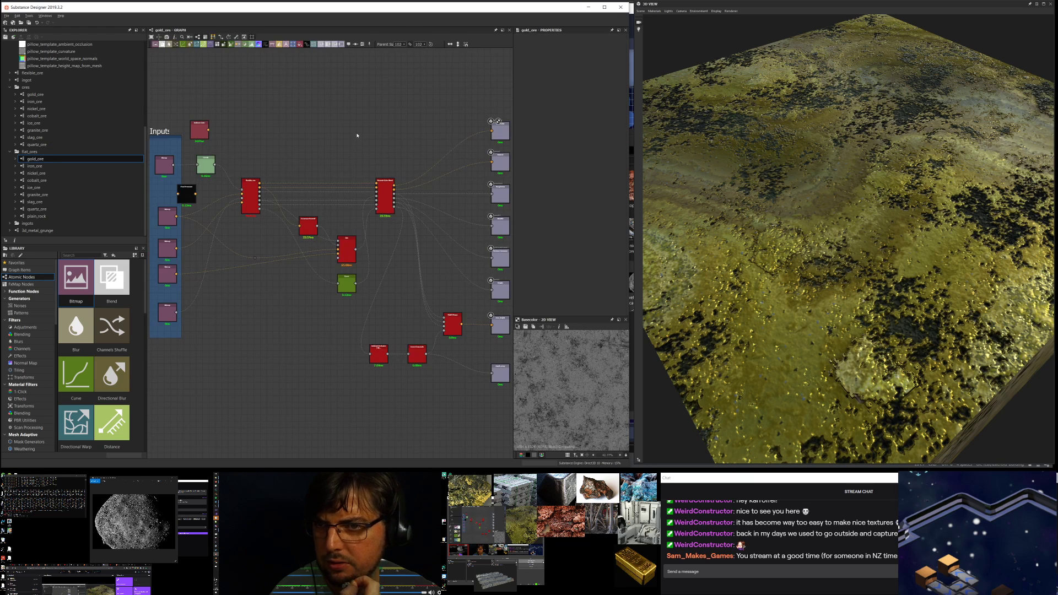
{"action": "scroll", "coordinate": [343, 179], "scroll_direction": "up", "scroll_amount": 4}
{"action": "middle_click_drag", "start_coordinate": [409, 163], "coordinate": [145, 219]}
{"action": "scroll", "coordinate": [365, 217], "scroll_direction": "up", "scroll_amount": 5}
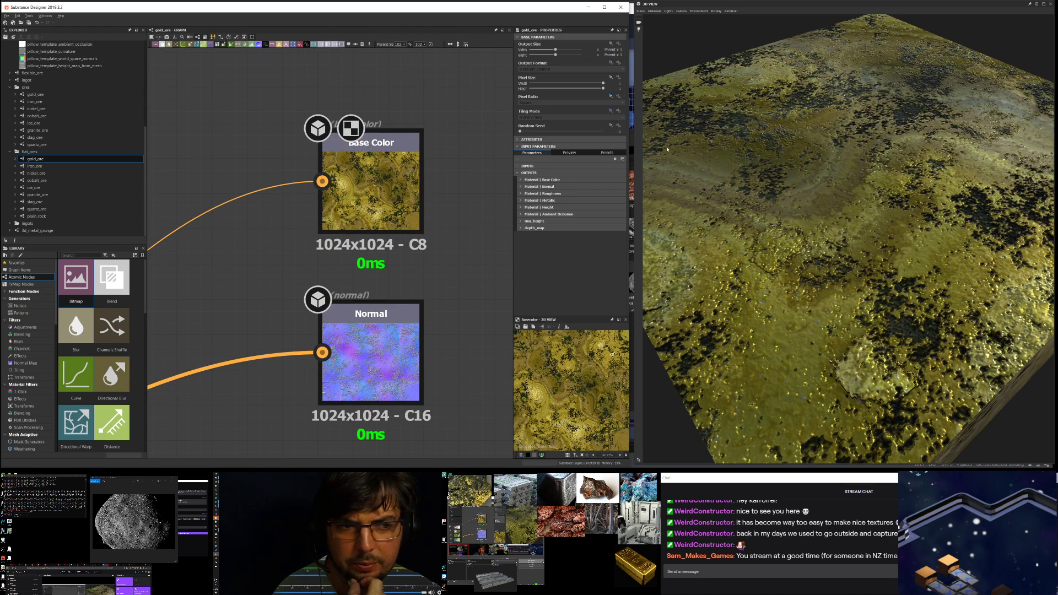
{"action": "scroll", "coordinate": [426, 263], "scroll_direction": "down", "scroll_amount": 4}
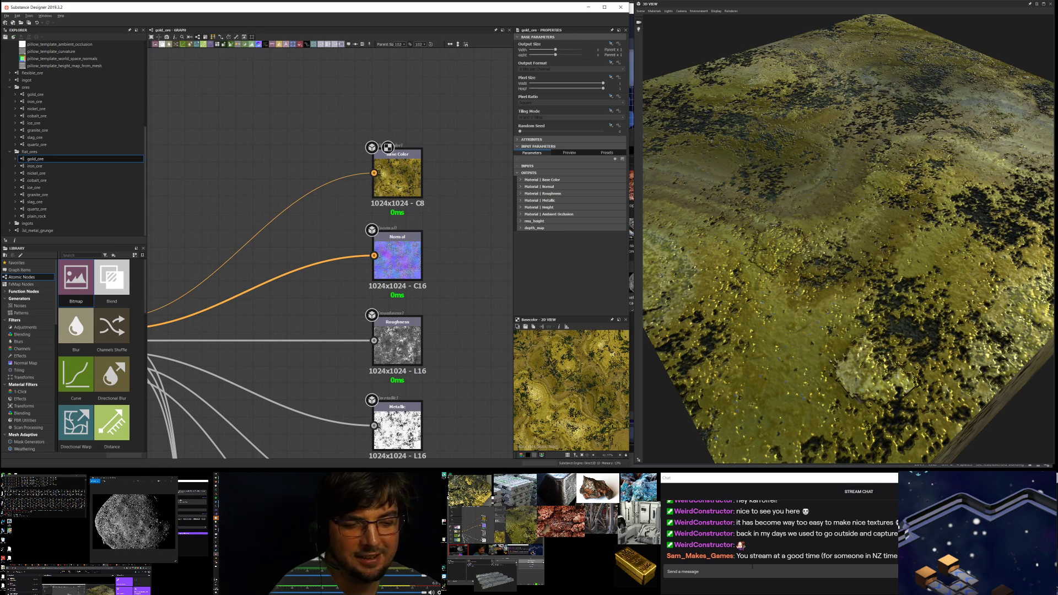
{"action": "left_click", "coordinate": [753, 568]}
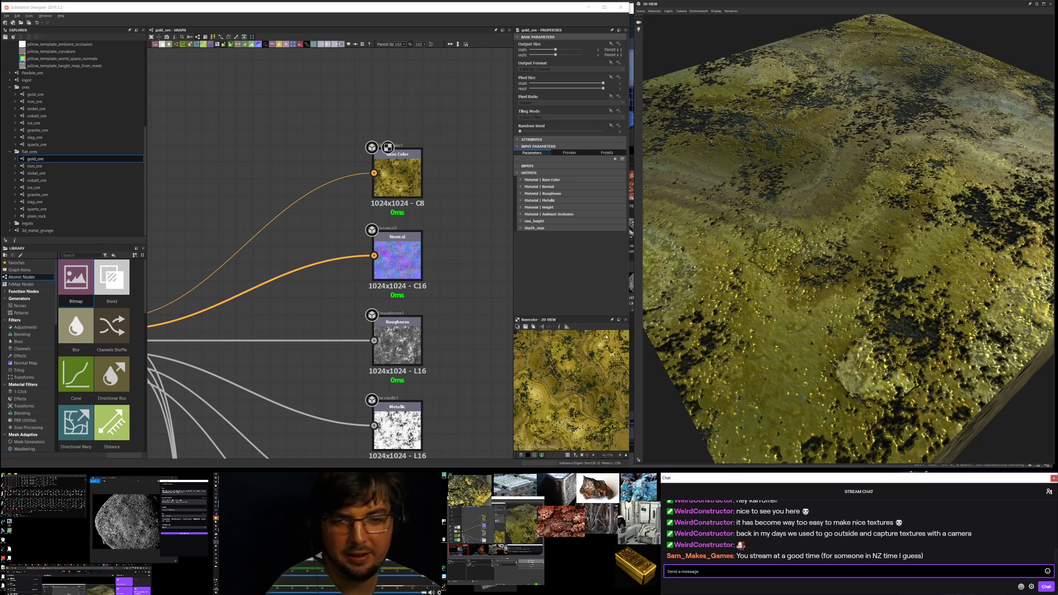
{"action": "scroll", "coordinate": [452, 247], "scroll_direction": "down", "scroll_amount": 4}
{"action": "scroll", "coordinate": [448, 238], "scroll_direction": "up", "scroll_amount": 5}
{"action": "middle_click_drag", "start_coordinate": [444, 295], "coordinate": [443, 164]}
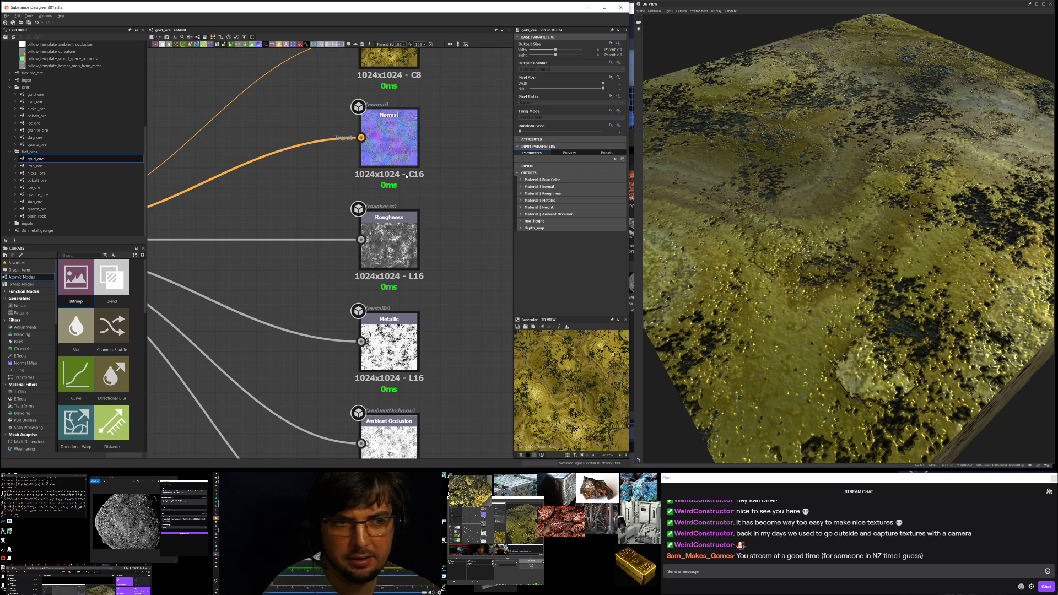
Step: Preview the gold_ore graph's Roughness, Ambient Occlusion, rma_height and Height outputs one by one in the 2D view
{"action": "left_click", "coordinate": [402, 249]}
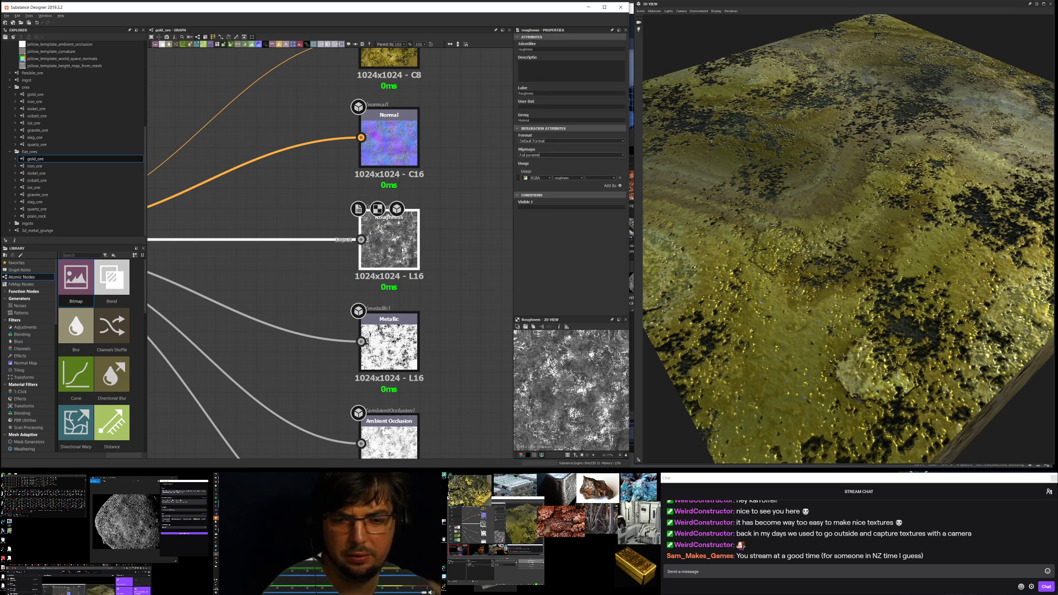
{"action": "scroll", "coordinate": [441, 284], "scroll_direction": "down", "scroll_amount": 5}
{"action": "scroll", "coordinate": [441, 285], "scroll_direction": "up", "scroll_amount": 4}
{"action": "middle_click_drag", "start_coordinate": [442, 285], "coordinate": [445, 205]}
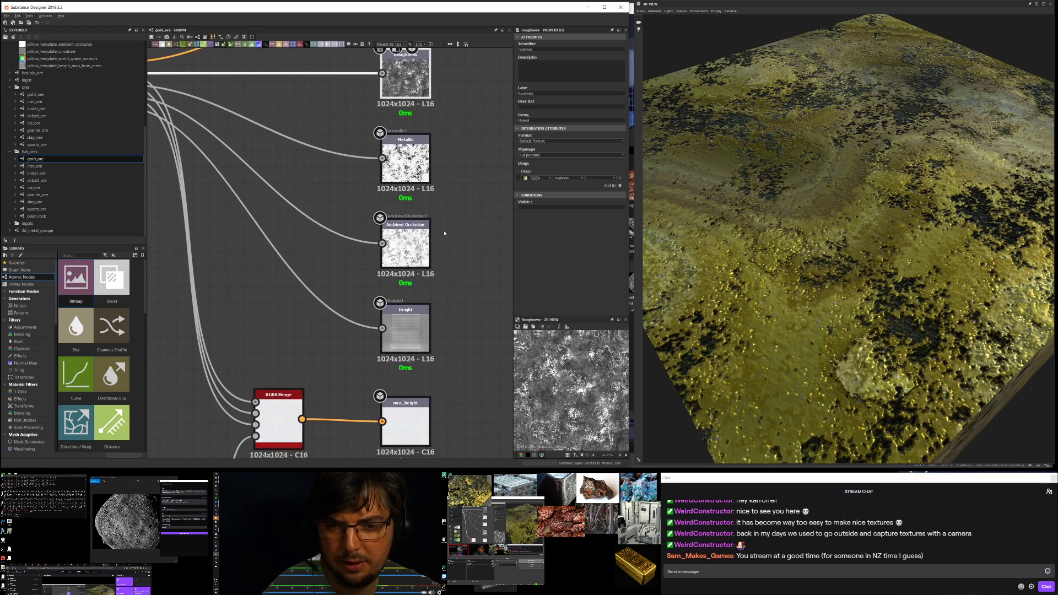
{"action": "left_click", "coordinate": [405, 245]}
{"action": "left_click", "coordinate": [415, 338]}
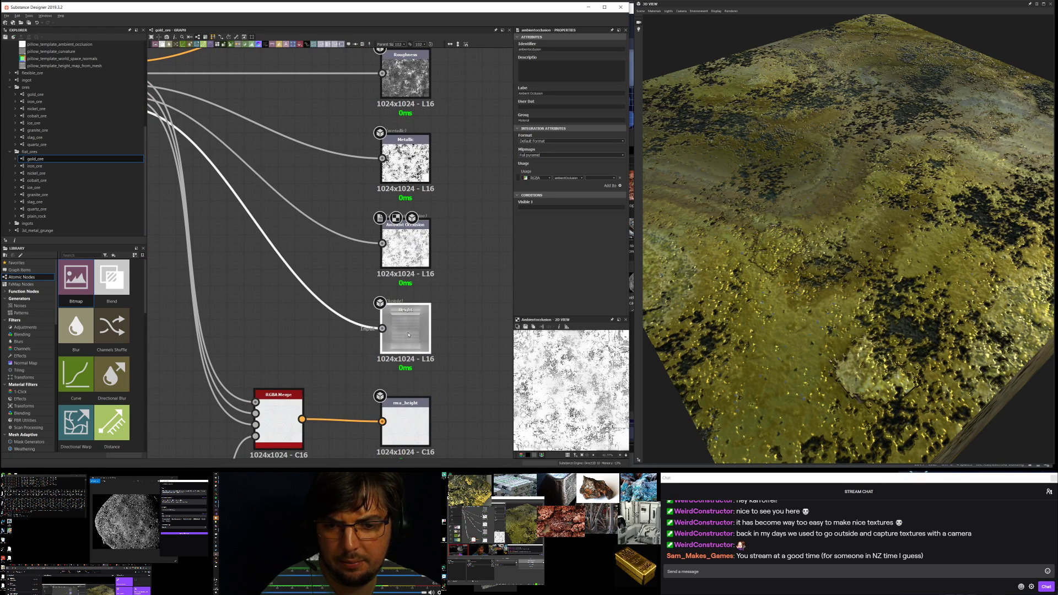
{"action": "middle_click_drag", "start_coordinate": [458, 344], "coordinate": [461, 246]}
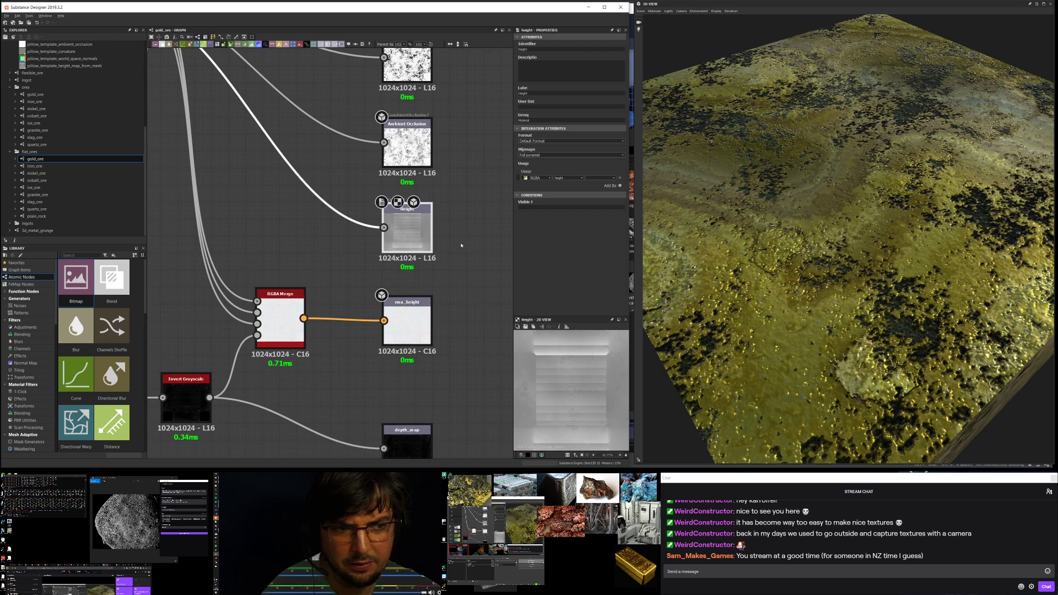
{"action": "left_click", "coordinate": [418, 315]}
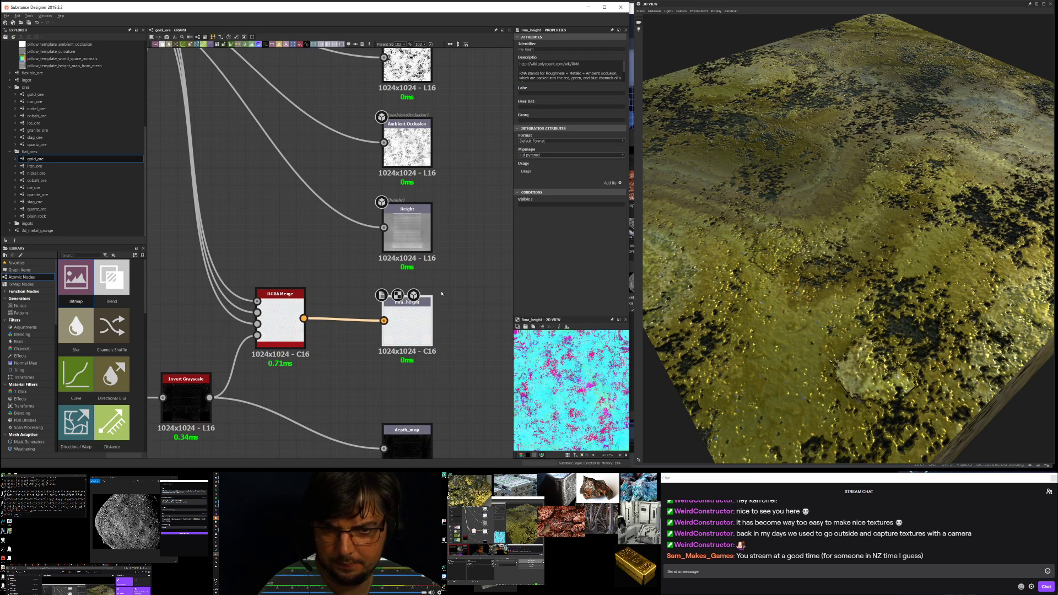
{"action": "left_click", "coordinate": [407, 227]}
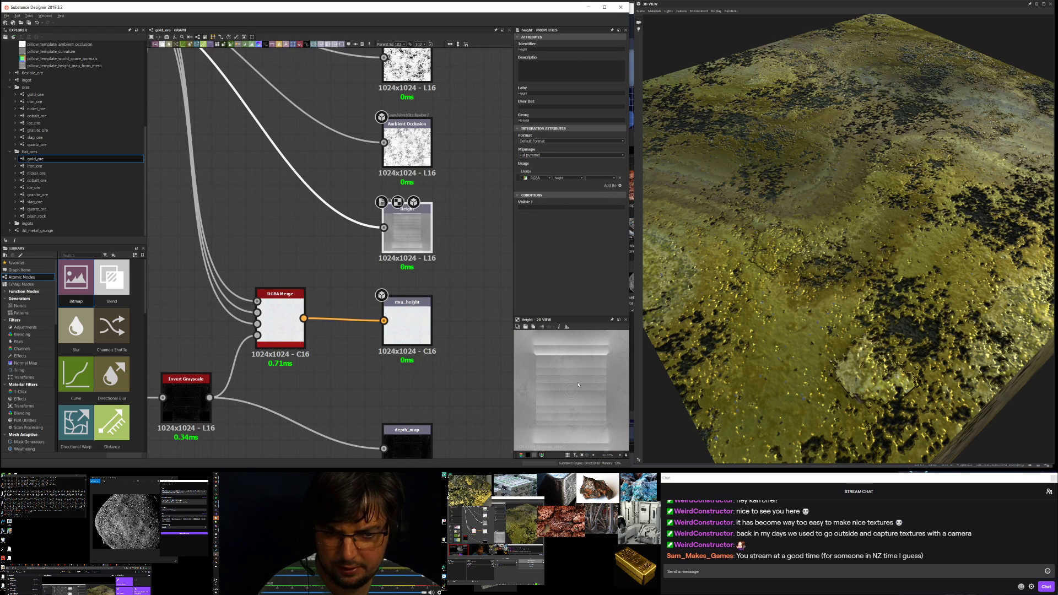
Step: Examine how the material blend node feeds the Height output and the RGBA Merge node in the gold_ore graph
{"action": "scroll", "coordinate": [579, 380], "scroll_direction": "up", "scroll_amount": 3}
{"action": "scroll", "coordinate": [579, 380], "scroll_direction": "down", "scroll_amount": 5}
{"action": "middle_click_drag", "start_coordinate": [281, 195], "coordinate": [493, 355]}
{"action": "scroll", "coordinate": [393, 252], "scroll_direction": "down", "scroll_amount": 2}
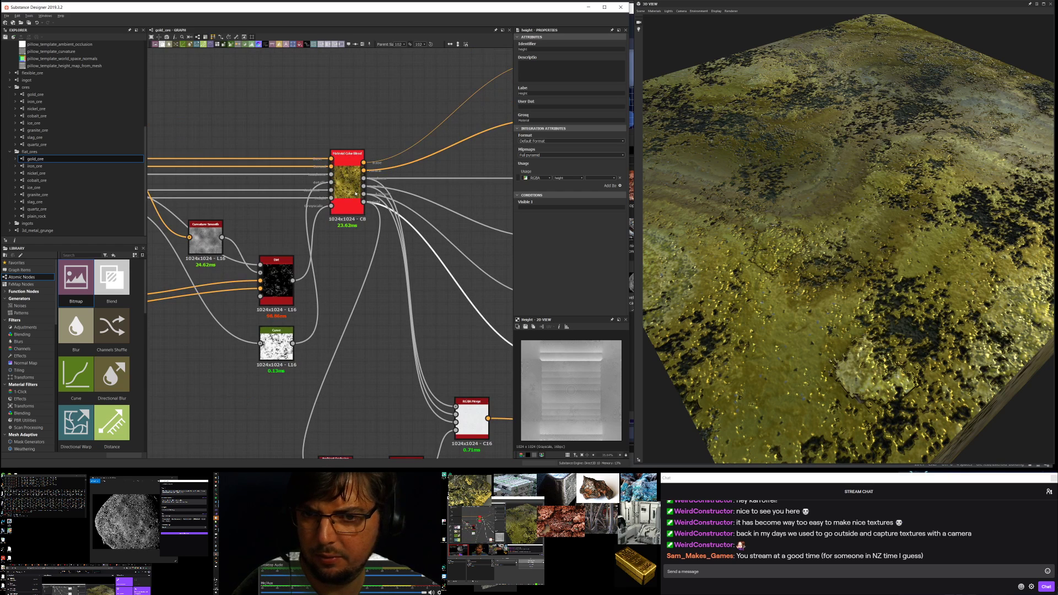
{"action": "scroll", "coordinate": [347, 279], "scroll_direction": "down", "scroll_amount": 2}
{"action": "middle_click_drag", "start_coordinate": [349, 276], "coordinate": [317, 198]}
{"action": "middle_click_drag", "start_coordinate": [428, 171], "coordinate": [348, 145]}
{"action": "scroll", "coordinate": [439, 291], "scroll_direction": "up", "scroll_amount": 2}
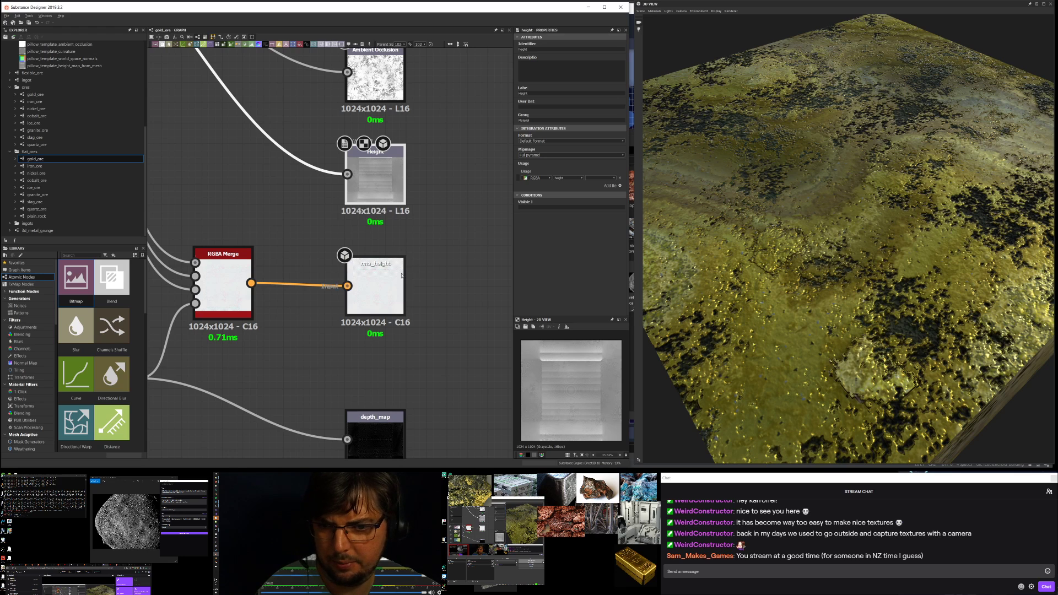
{"action": "scroll", "coordinate": [295, 309], "scroll_direction": "down", "scroll_amount": 3}
{"action": "scroll", "coordinate": [422, 330], "scroll_direction": "down", "scroll_amount": 2}
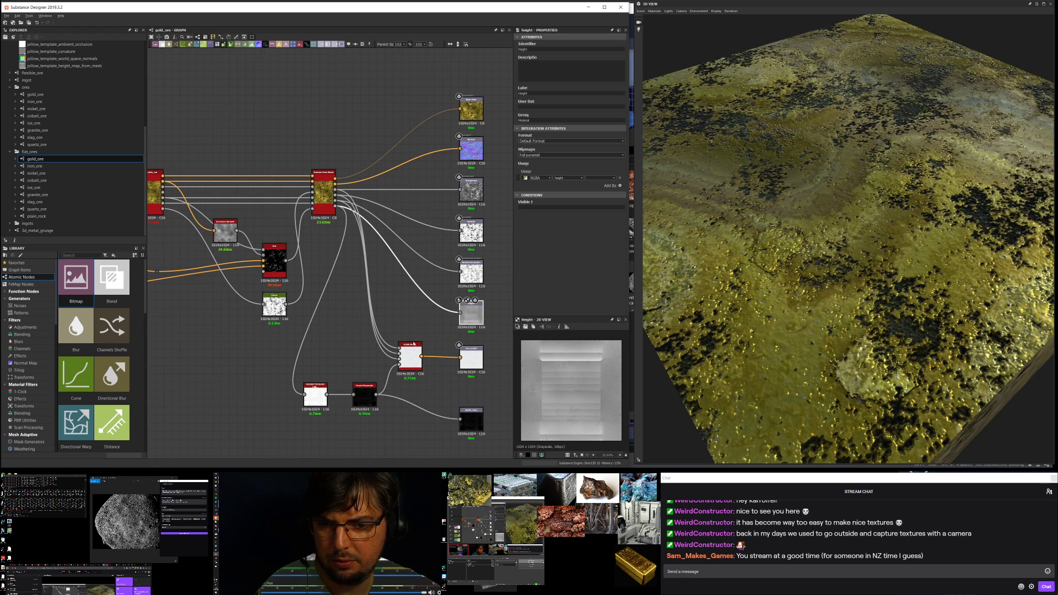
Step: Preview the rma_height output in the 2D view and read its description of the packed channels
{"action": "scroll", "coordinate": [413, 338], "scroll_direction": "up", "scroll_amount": 4}
{"action": "scroll", "coordinate": [410, 341], "scroll_direction": "down", "scroll_amount": 2}
{"action": "middle_click_drag", "start_coordinate": [406, 308], "coordinate": [330, 290]}
{"action": "double_click", "coordinate": [447, 329]}
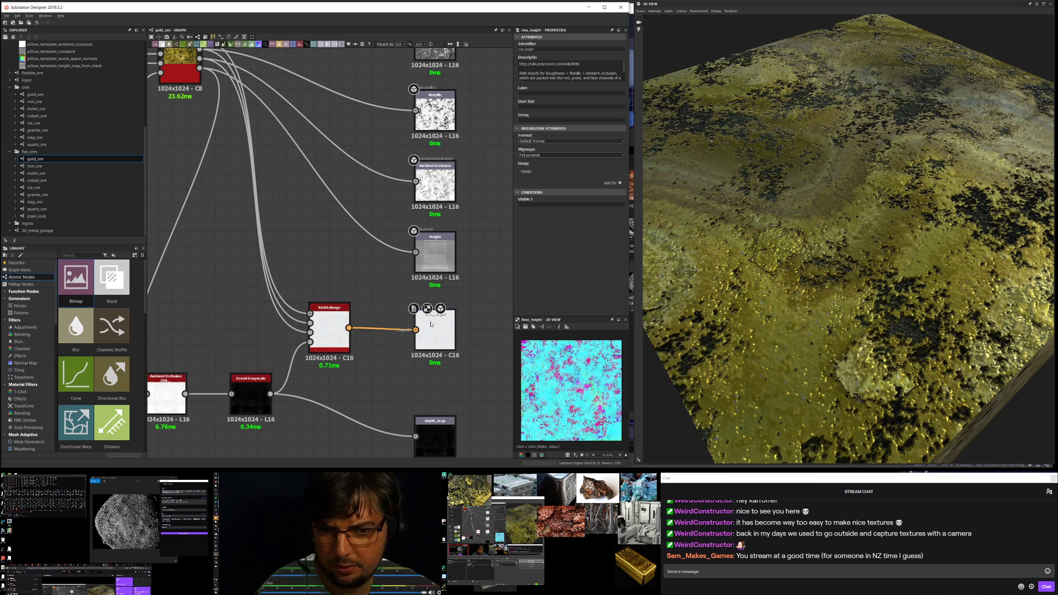
{"action": "scroll", "coordinate": [445, 323], "scroll_direction": "up", "scroll_amount": 5}
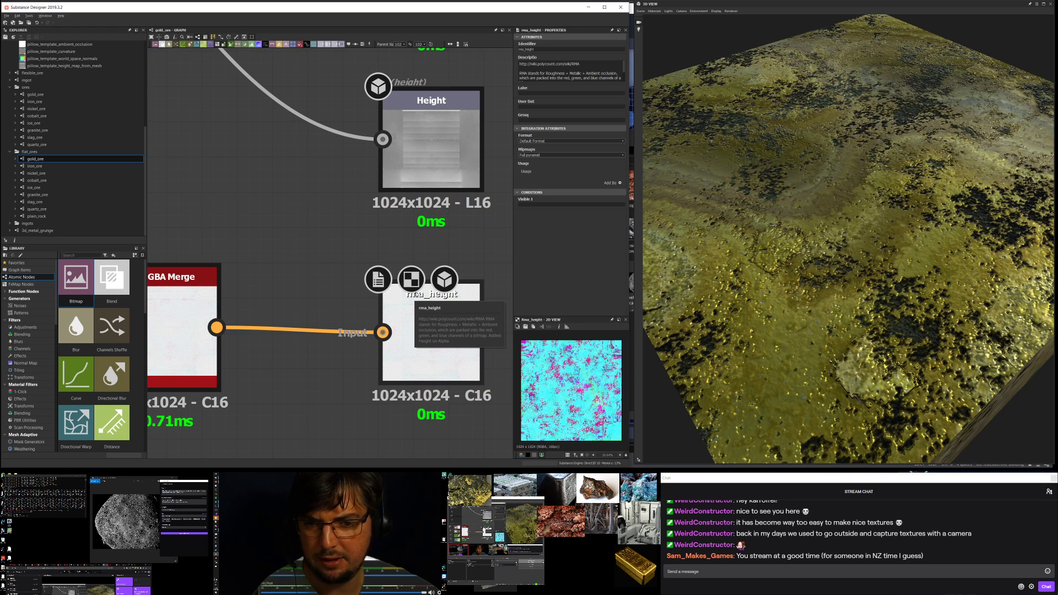
{"action": "scroll", "coordinate": [325, 309], "scroll_direction": "down", "scroll_amount": 4}
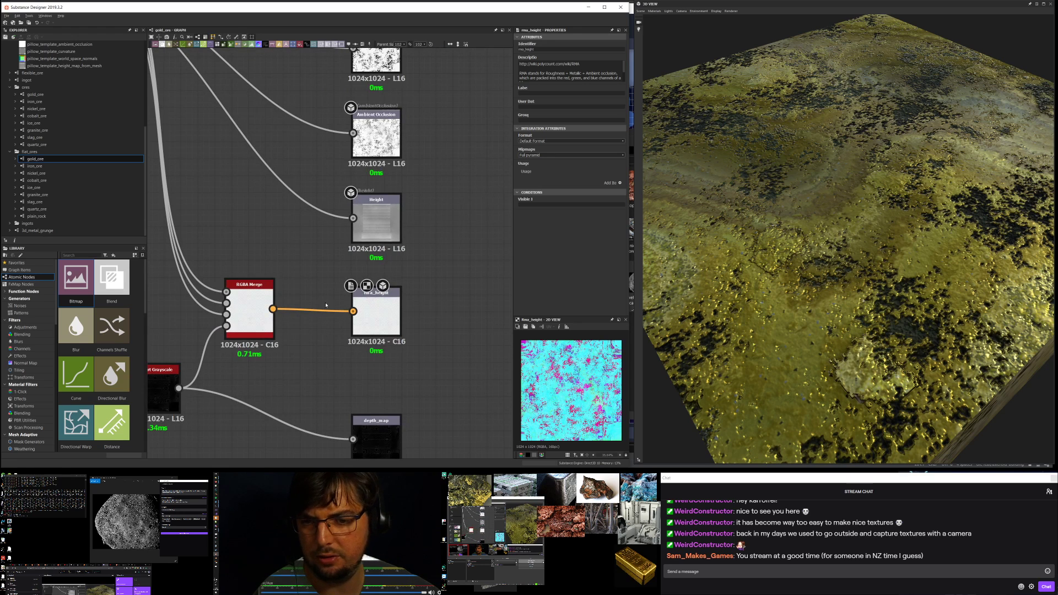
Step: Check the depth_map output of the gold_ore graph, and select the Base Color output node
{"action": "scroll", "coordinate": [308, 331], "scroll_direction": "down", "scroll_amount": 3}
{"action": "middle_click_drag", "start_coordinate": [309, 331], "coordinate": [361, 266]}
{"action": "scroll", "coordinate": [397, 342], "scroll_direction": "up", "scroll_amount": 3}
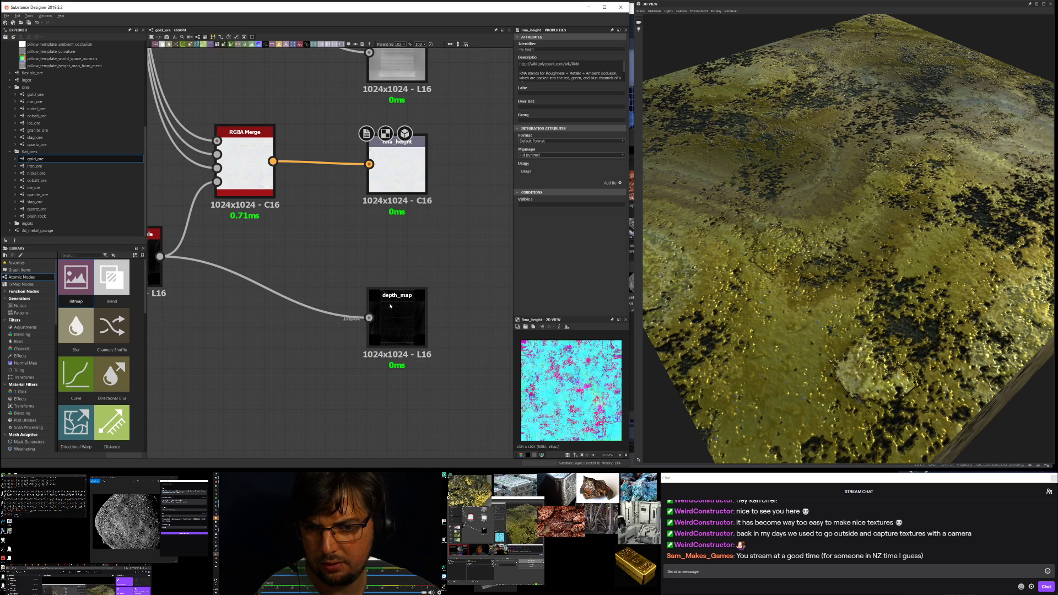
{"action": "middle_click_drag", "start_coordinate": [264, 335], "coordinate": [257, 430]}
{"action": "middle_click_drag", "start_coordinate": [300, 177], "coordinate": [302, 253]}
{"action": "scroll", "coordinate": [331, 231], "scroll_direction": "down", "scroll_amount": 2}
{"action": "middle_click_drag", "start_coordinate": [419, 133], "coordinate": [428, 287]}
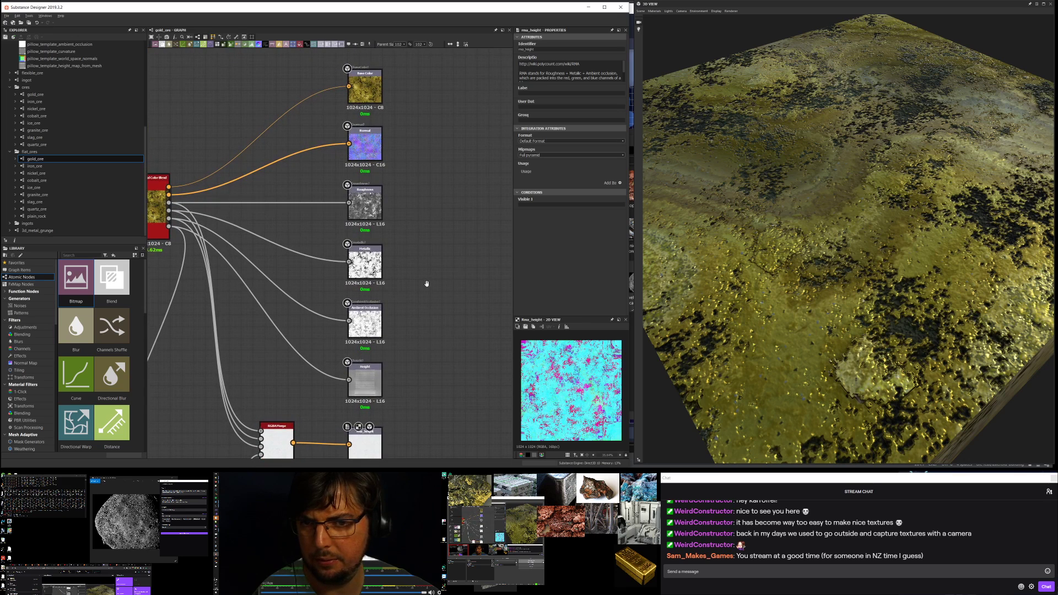
{"action": "left_click", "coordinate": [373, 86]}
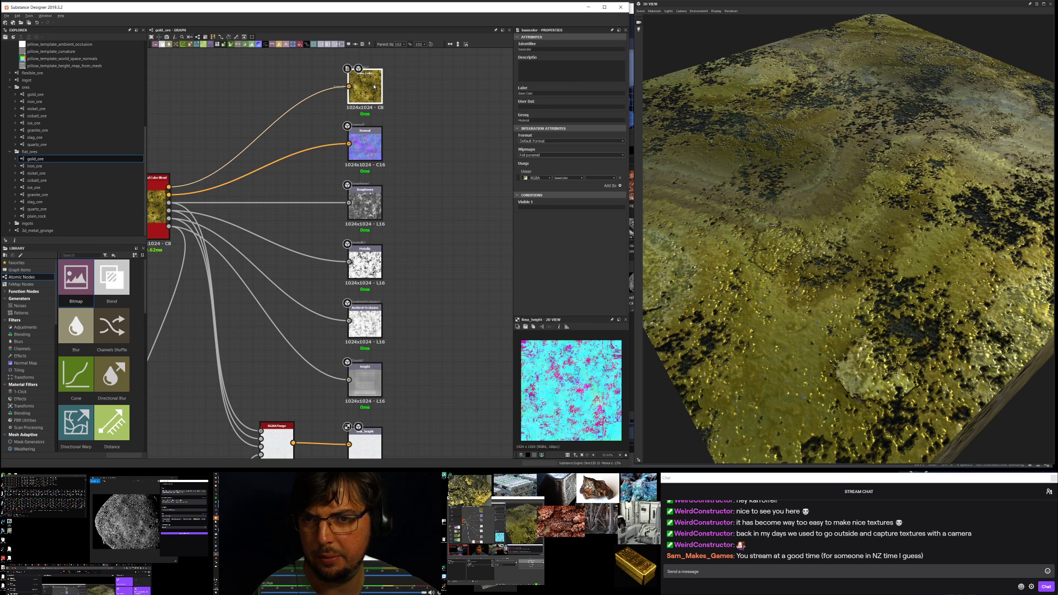
Step: Export the flat gold_ore graph's outputs as PNG bitmaps, adding the subfolder flat/ to the destination path
{"action": "right_click", "coordinate": [53, 162]}
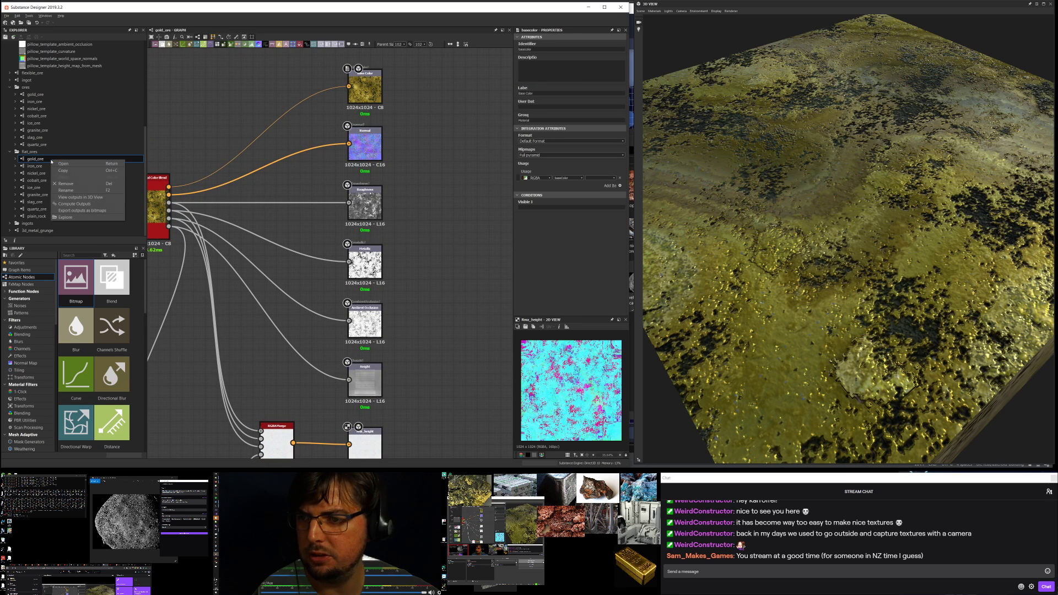
{"action": "left_click", "coordinate": [82, 210]}
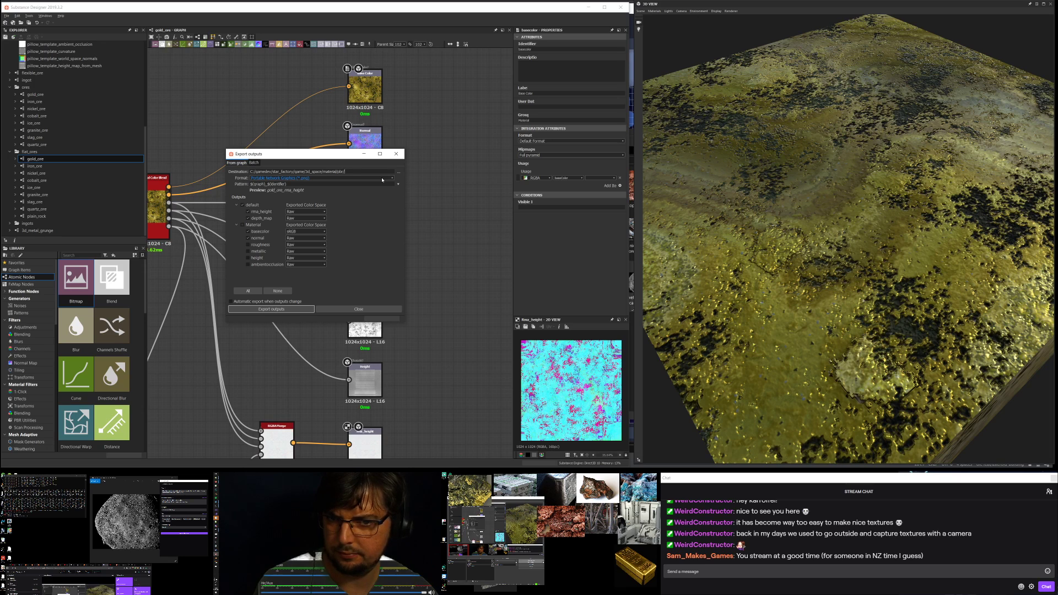
{"action": "type", "text": "flat"}
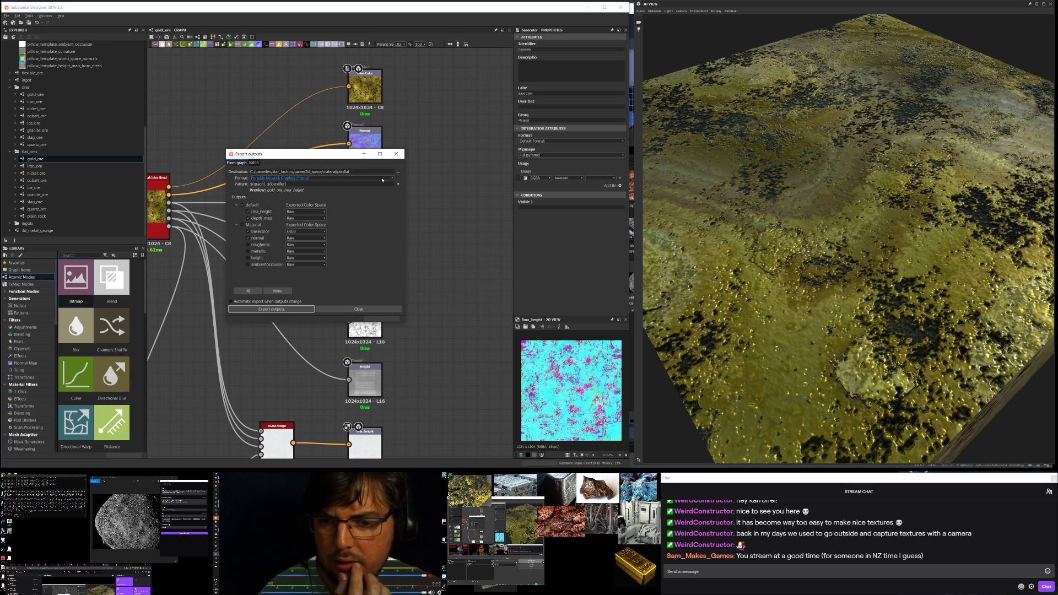
{"action": "type", "text": "/"}
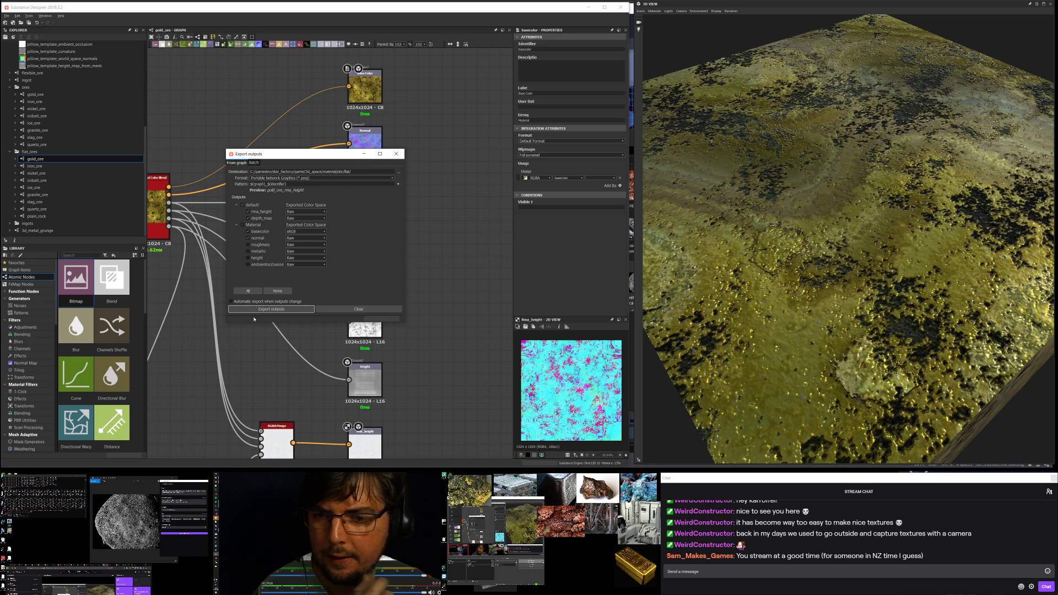
{"action": "left_click", "coordinate": [269, 309]}
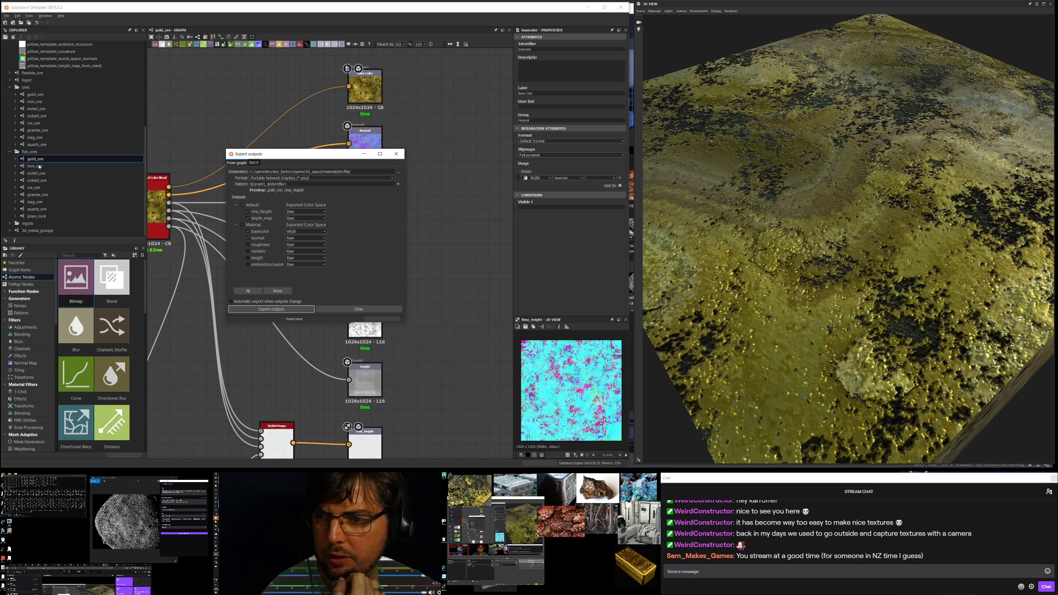
{"action": "left_click", "coordinate": [396, 154]}
Step: Export the flat iron_ore graph's outputs as PNG bitmaps, choosing the folder game/3d_space/material/pbr/flat as the destination
{"action": "right_click", "coordinate": [42, 166]}
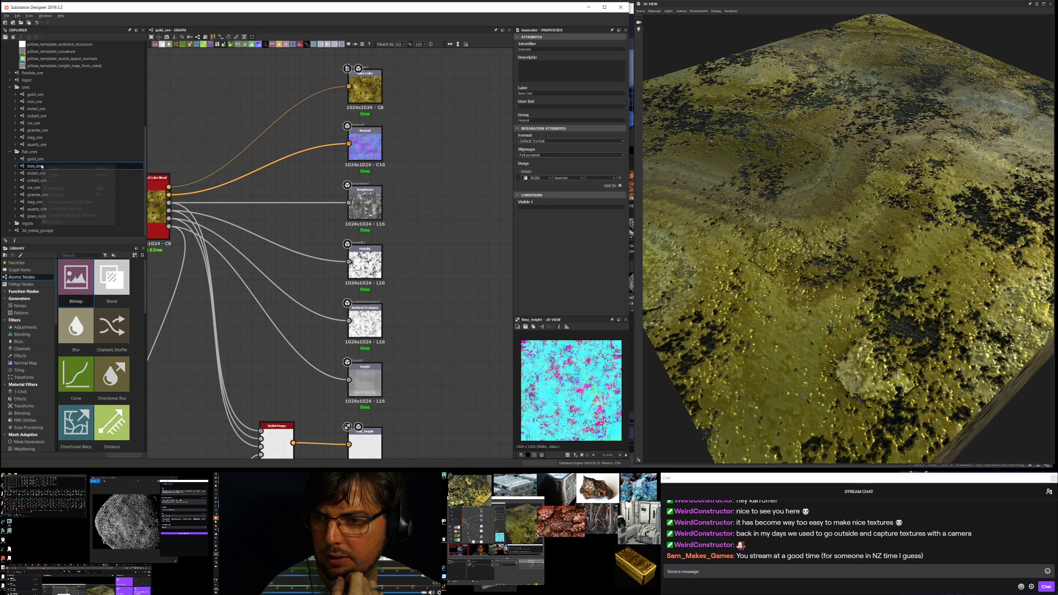
{"action": "left_click", "coordinate": [68, 215]}
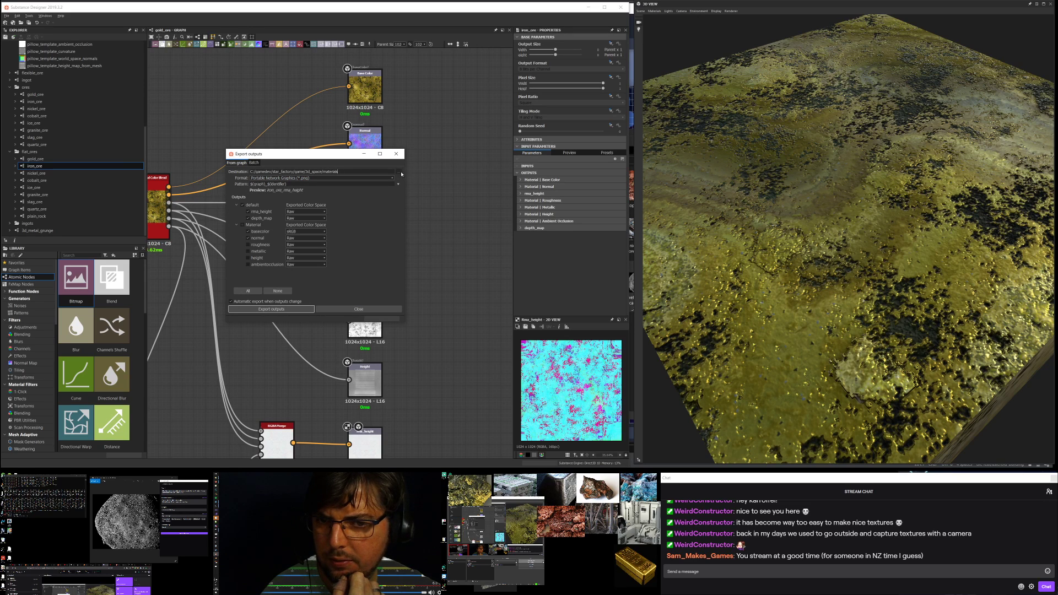
{"action": "left_click_drag", "start_coordinate": [363, 172], "coordinate": [318, 171]}
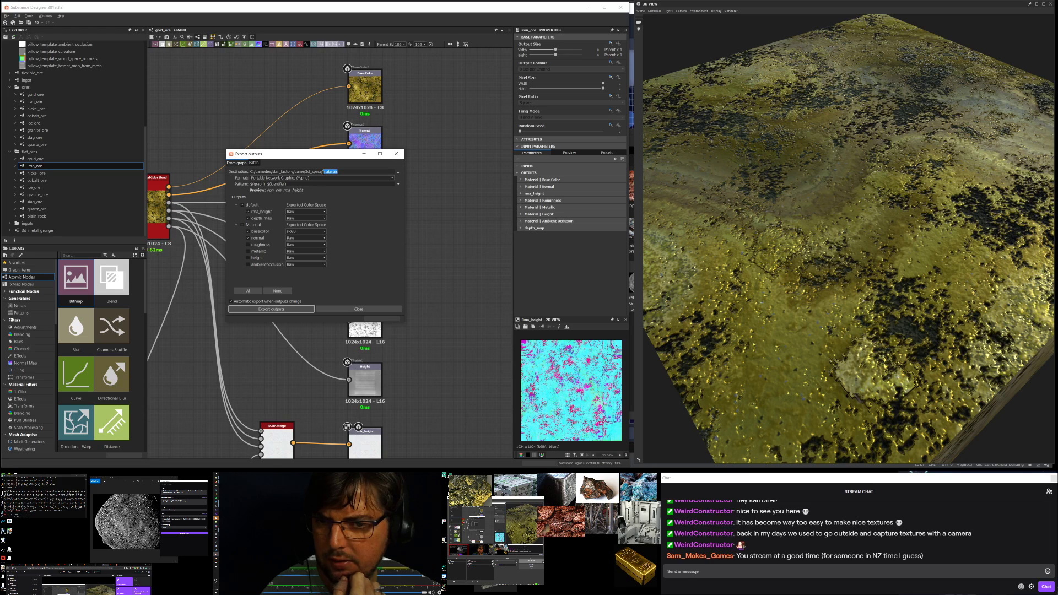
{"action": "key", "text": "BackSpace"}
{"action": "left_click", "coordinate": [399, 172]}
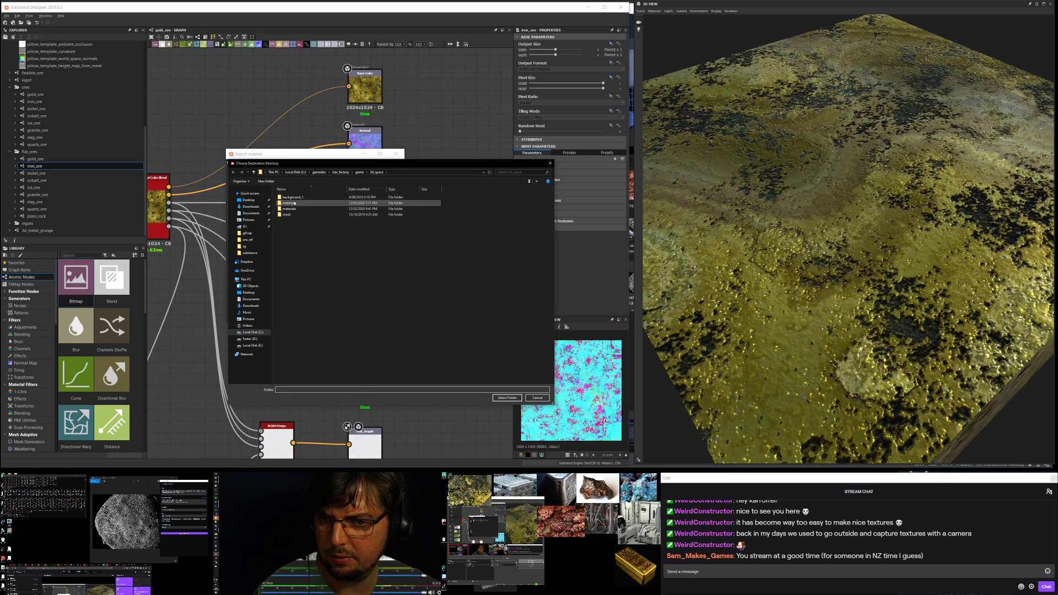
{"action": "double_click", "coordinate": [296, 208]}
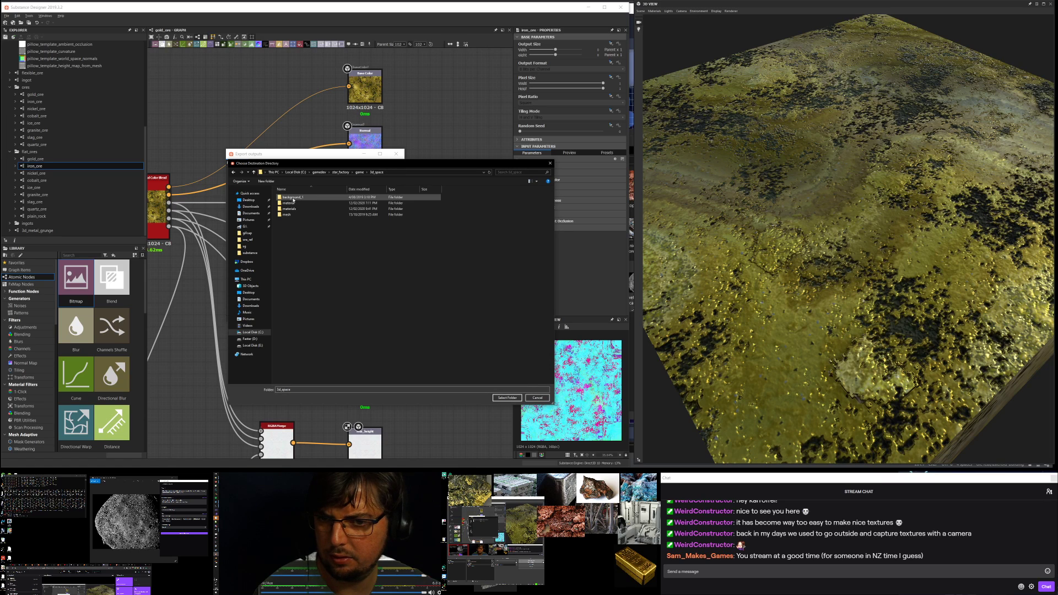
{"action": "double_click", "coordinate": [293, 197]}
{"action": "left_click", "coordinate": [297, 209]}
{"action": "double_click", "coordinate": [297, 209]}
{"action": "double_click", "coordinate": [293, 197]}
{"action": "left_click", "coordinate": [517, 399]}
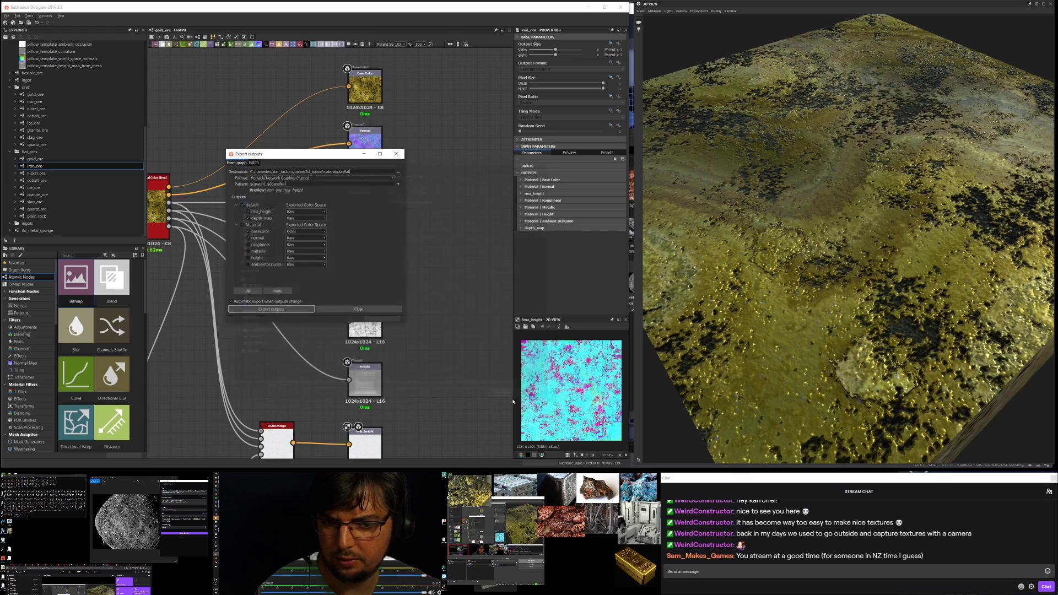
{"action": "left_click", "coordinate": [271, 309]}
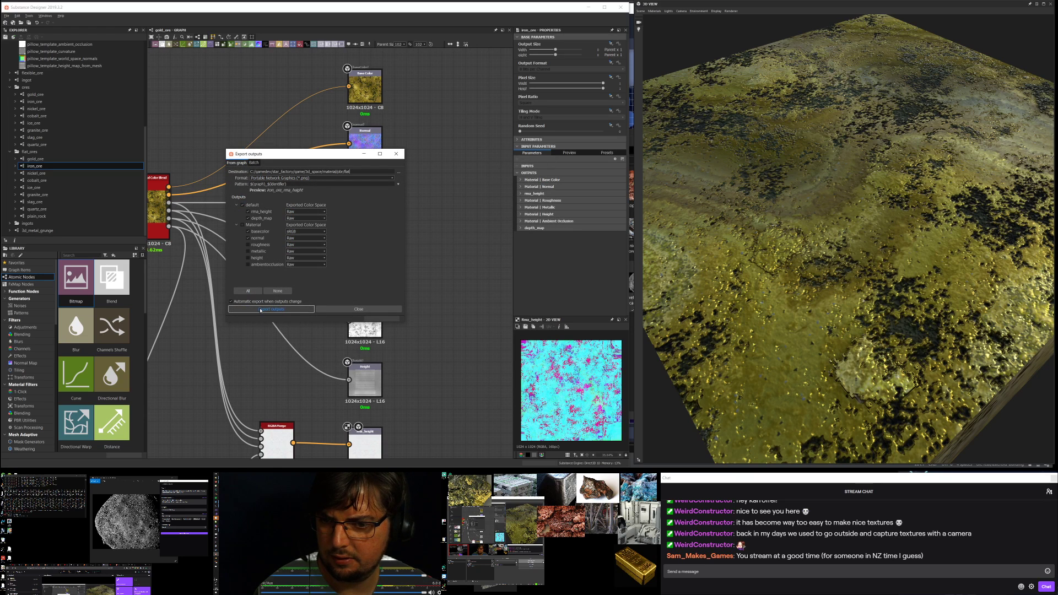
{"action": "left_click", "coordinate": [396, 153]}
Step: Export the plain_rock graph's outputs as PNG bitmaps using the preset destination
{"action": "right_click", "coordinate": [56, 217]}
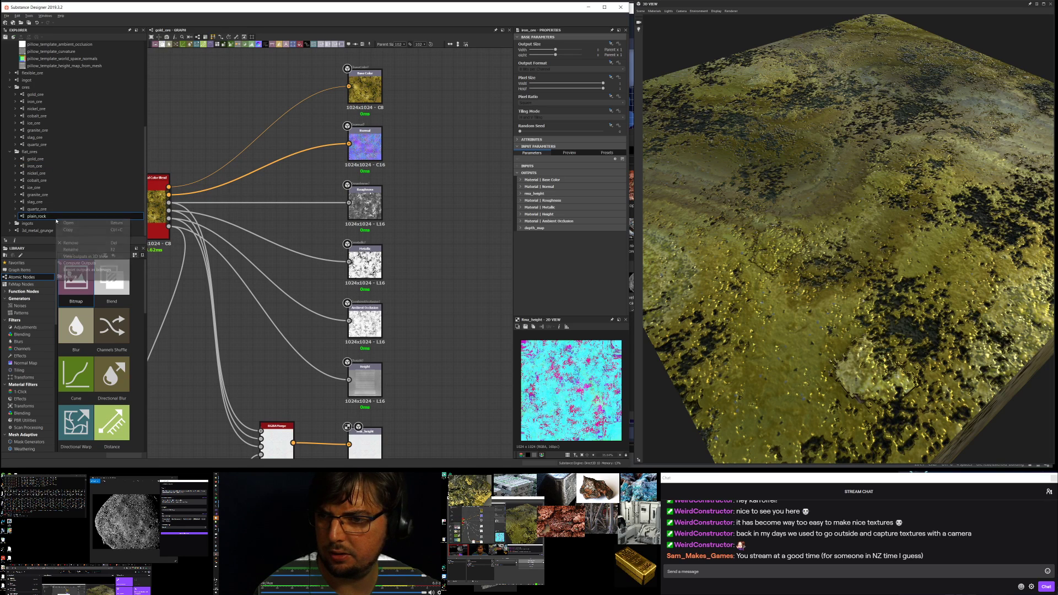
{"action": "left_click", "coordinate": [83, 269]}
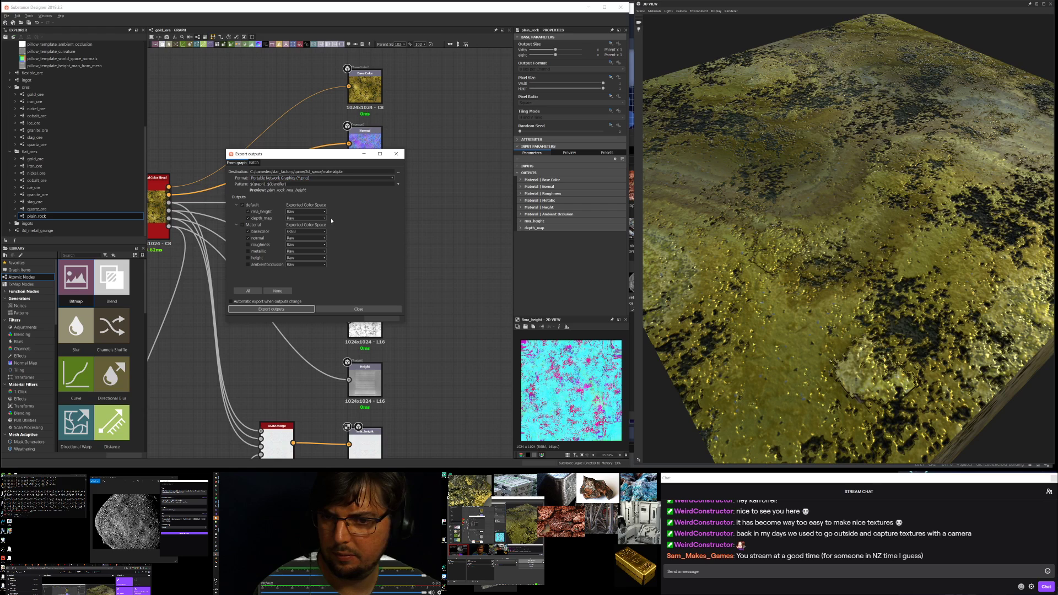
{"action": "left_click", "coordinate": [273, 309]}
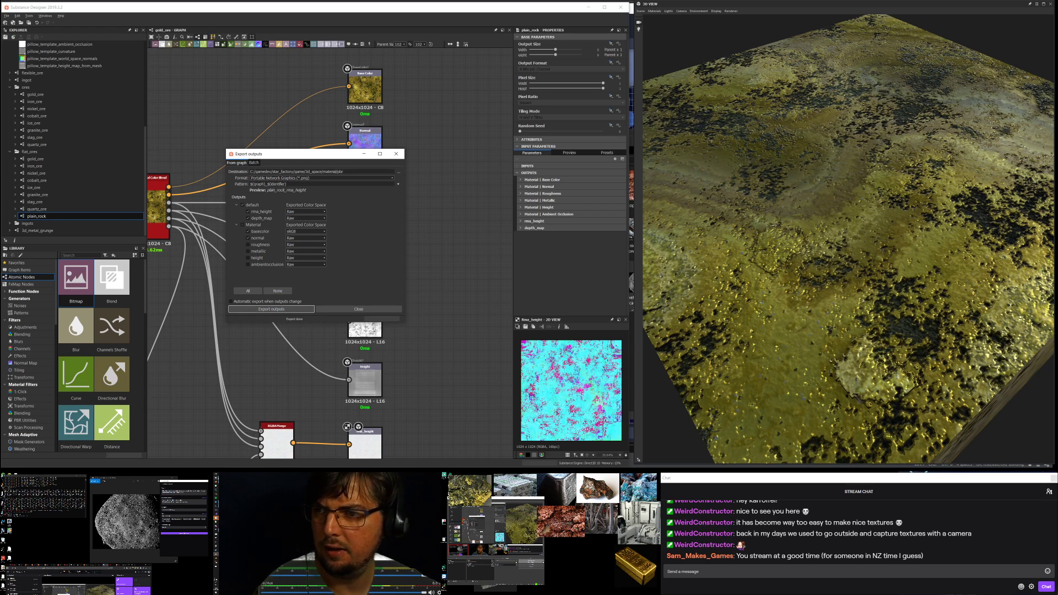
{"action": "mouse_move", "coordinate": [215, 478]}
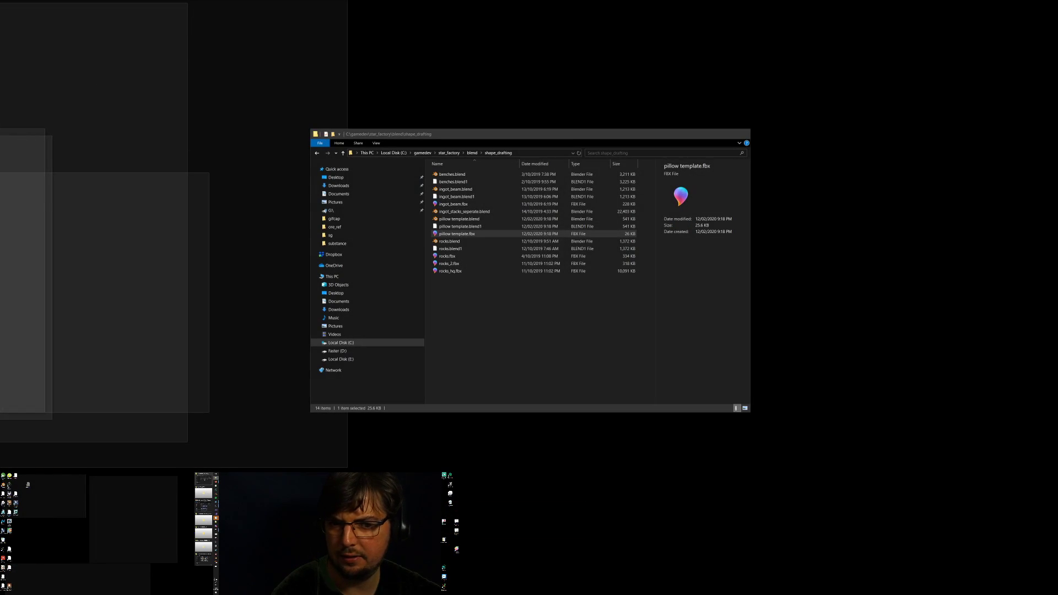
{"action": "left_click", "coordinate": [204, 478]}
{"action": "left_click", "coordinate": [597, 11]}
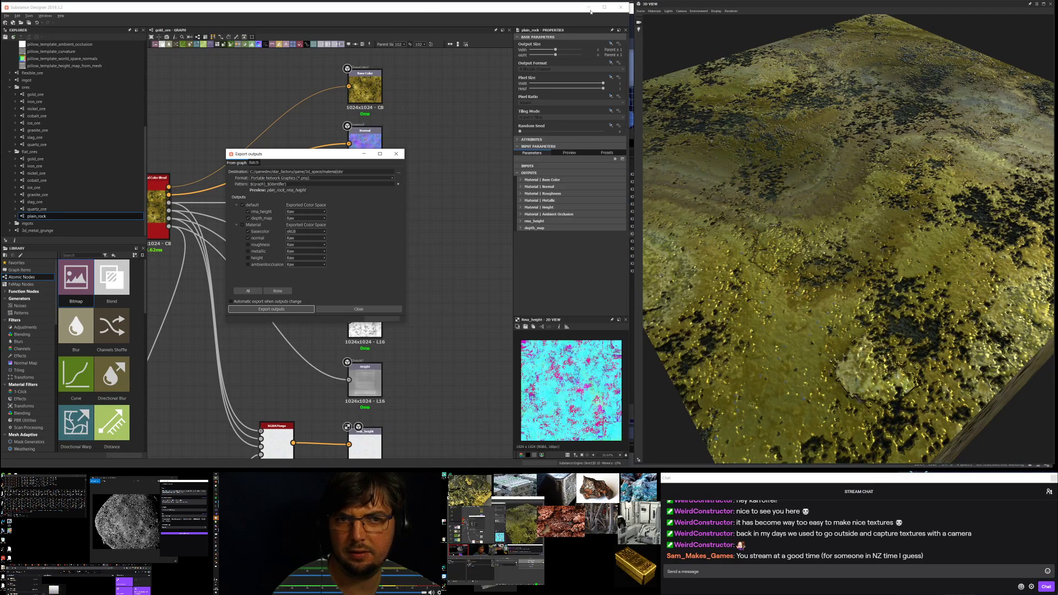
{"action": "left_click", "coordinate": [396, 154]}
Step: Switch to File Explorer and open the folder star_factory/game/3d_space/material/pbr/flat
{"action": "left_click", "coordinate": [588, 8]}
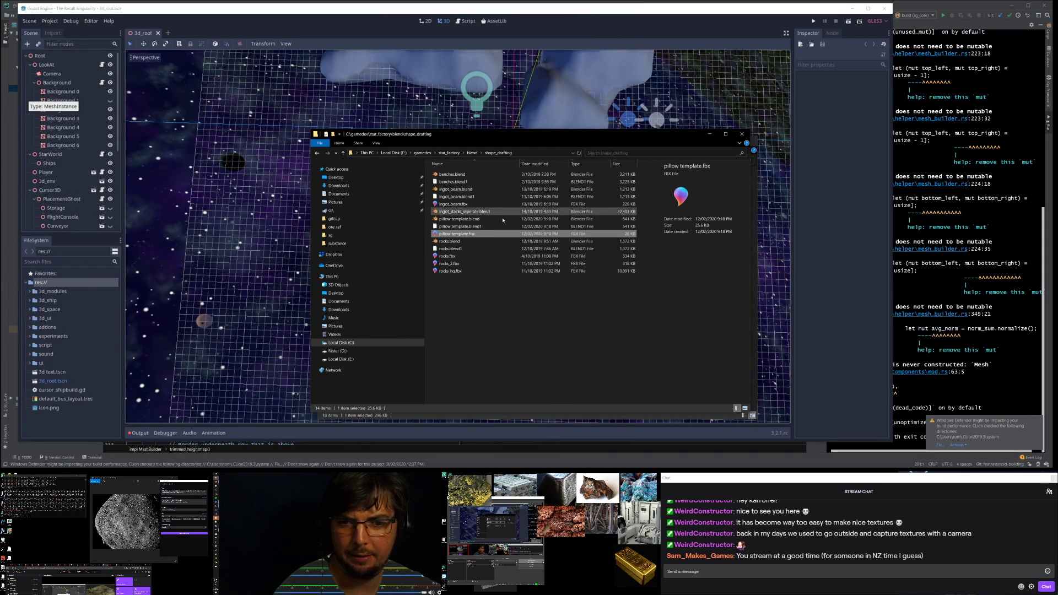
{"action": "left_click", "coordinate": [481, 251]}
{"action": "left_click", "coordinate": [470, 152]}
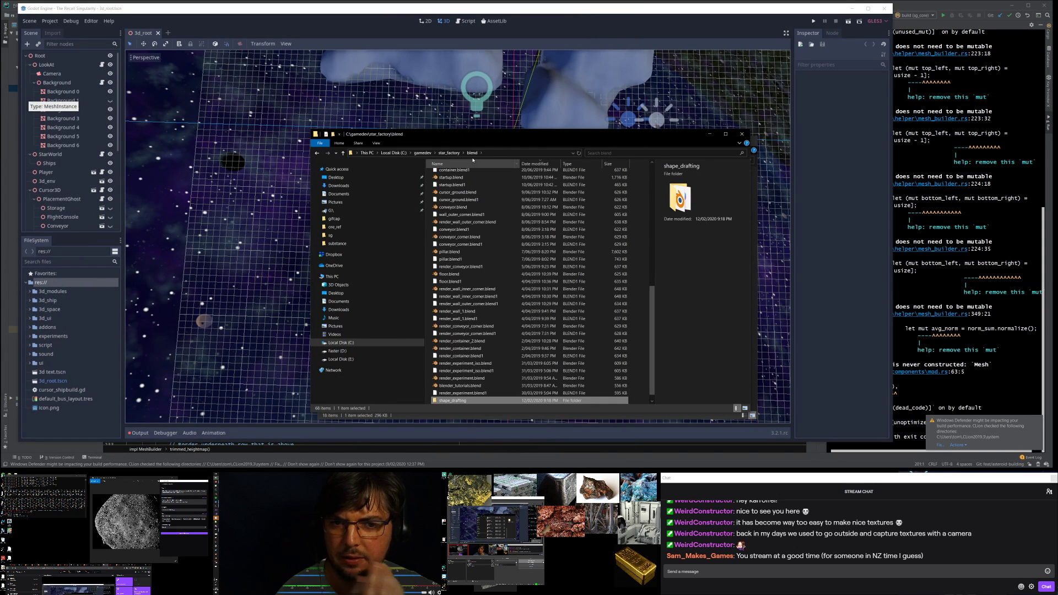
{"action": "left_click", "coordinate": [449, 154]}
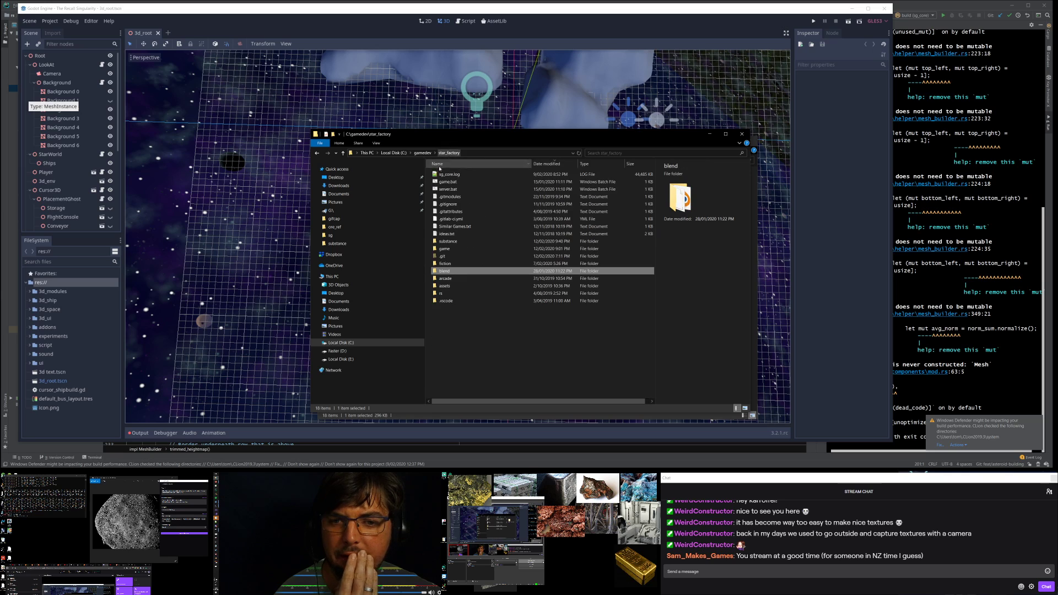
{"action": "double_click", "coordinate": [444, 248]}
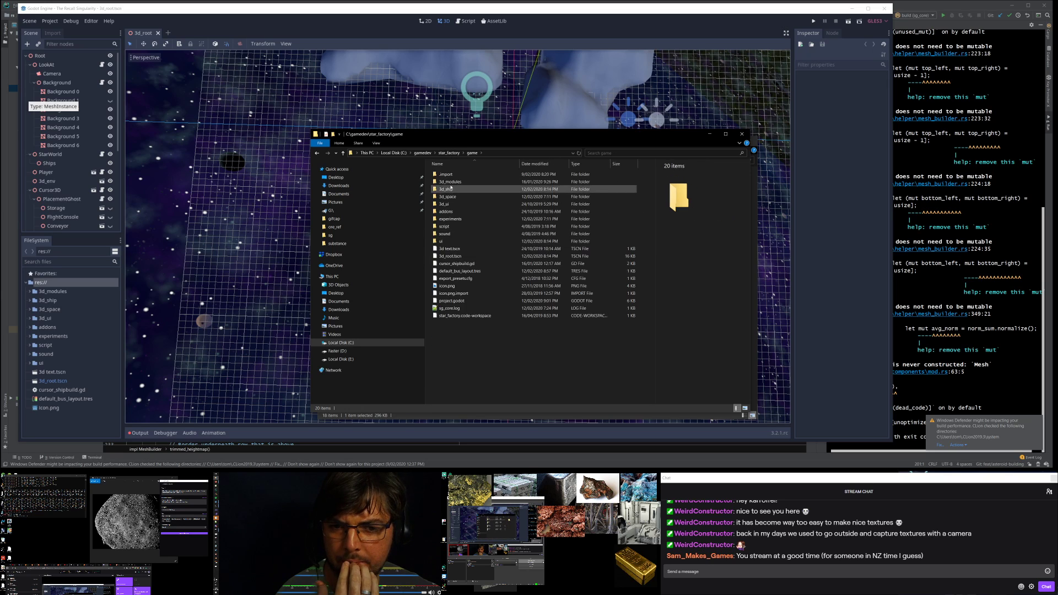
{"action": "double_click", "coordinate": [447, 197]}
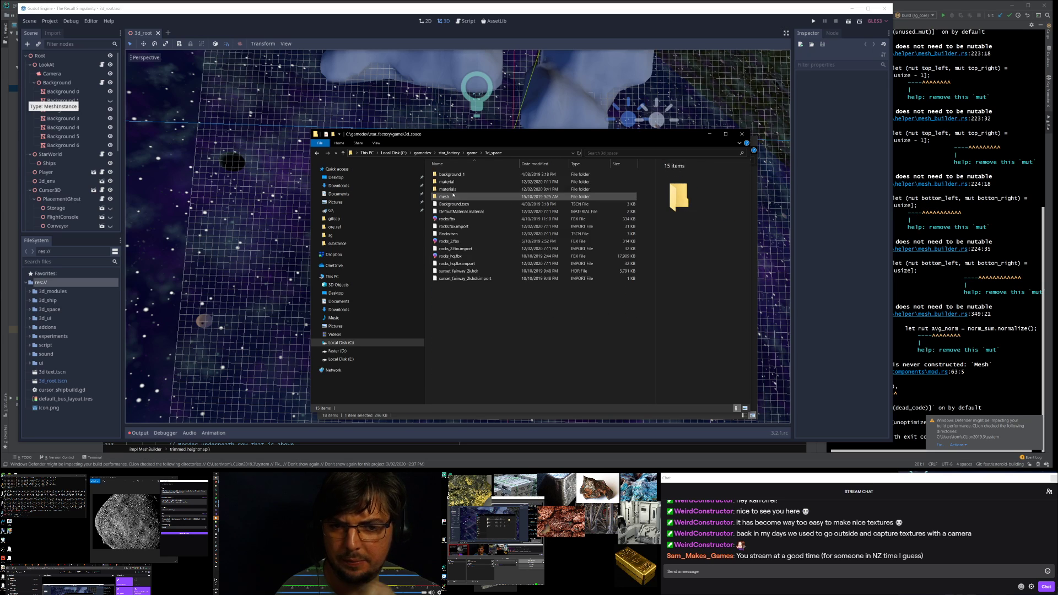
{"action": "double_click", "coordinate": [474, 189]}
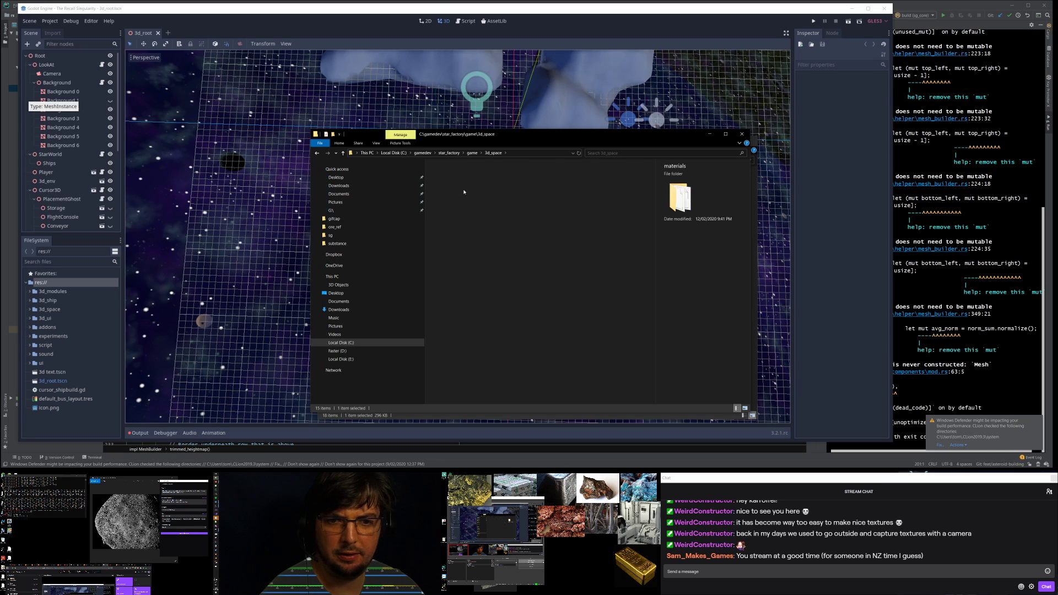
{"action": "left_click", "coordinate": [494, 153]}
{"action": "double_click", "coordinate": [447, 181]}
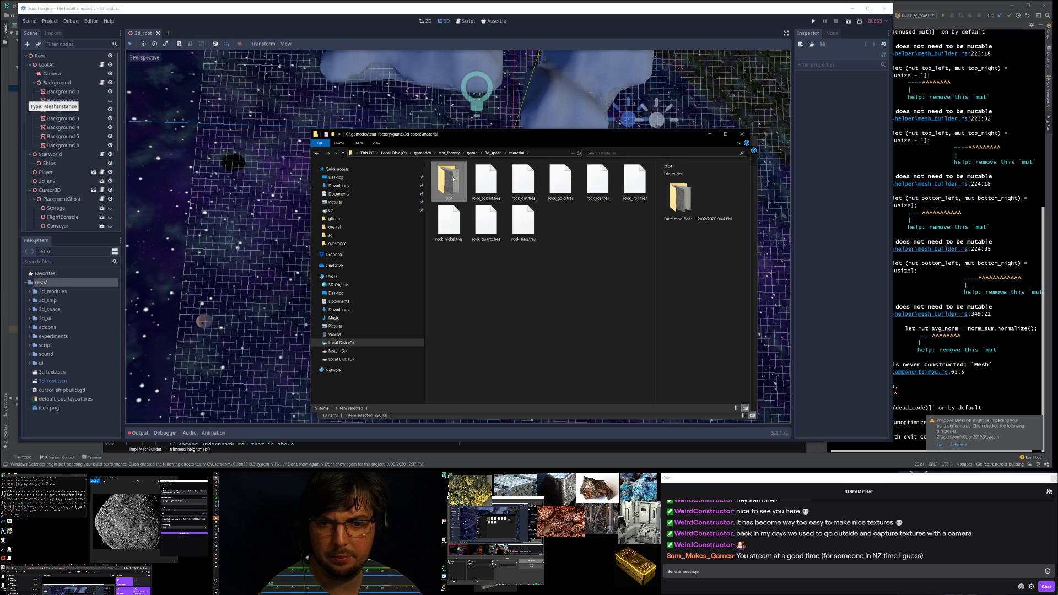
{"action": "scroll", "coordinate": [476, 183], "scroll_direction": "down", "scroll_amount": 20}
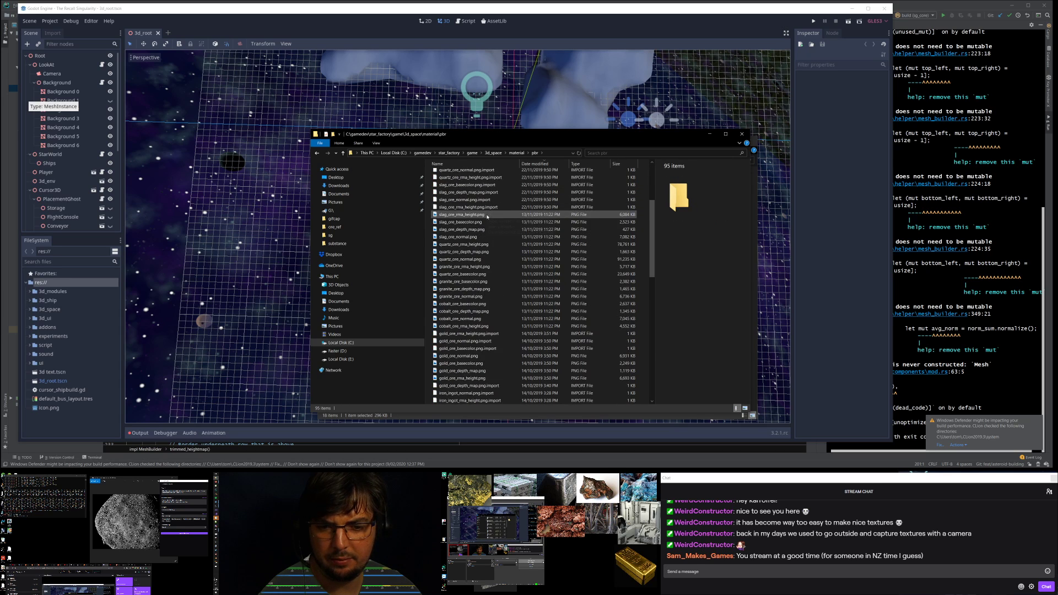
{"action": "scroll", "coordinate": [502, 217], "scroll_direction": "down", "scroll_amount": 1}
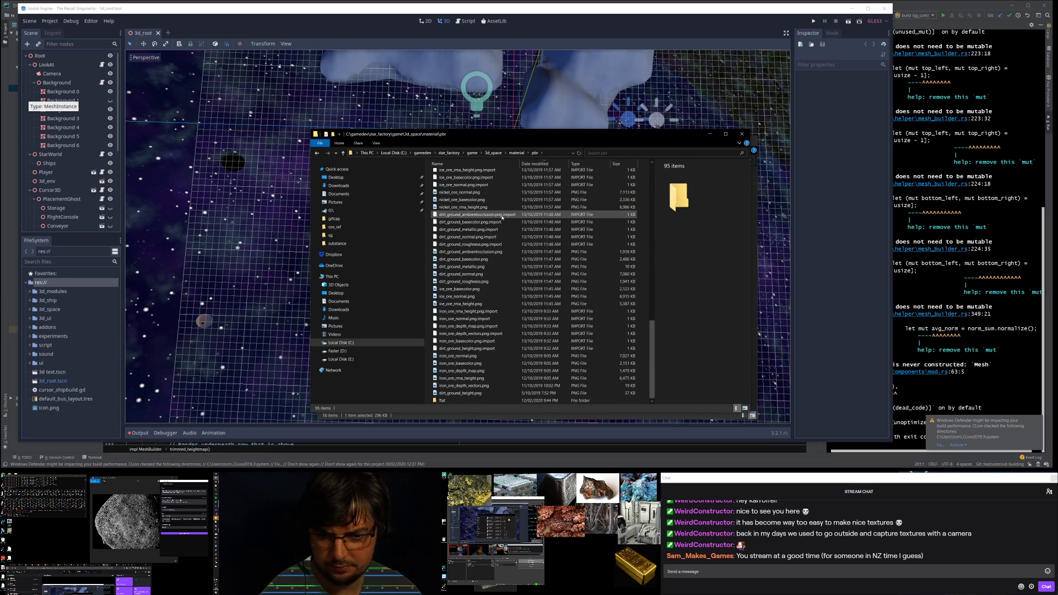
{"action": "double_click", "coordinate": [445, 400]}
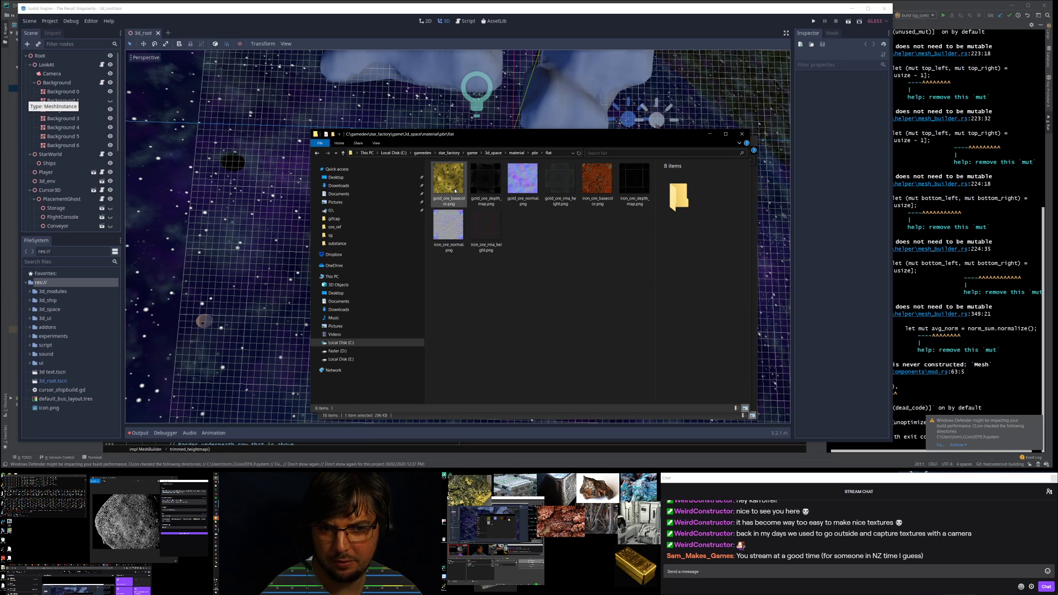
Step: View gold_ore_basecolor.png in Photos and look through the other exported gold_ore and iron_ore texture maps
{"action": "left_click", "coordinate": [456, 173]}
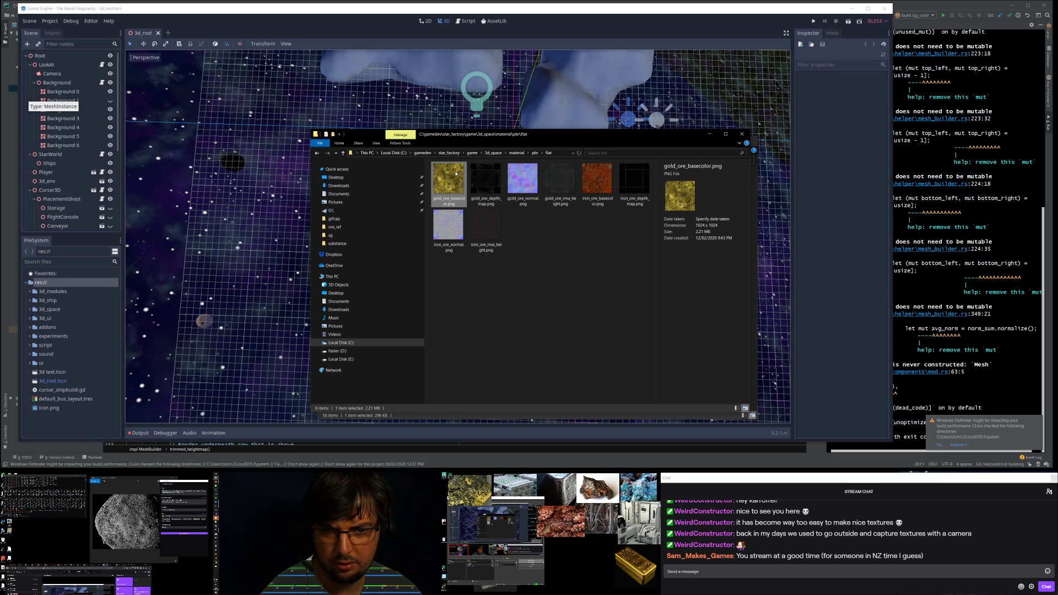
{"action": "left_click_drag", "start_coordinate": [145, 490], "coordinate": [511, 57]}
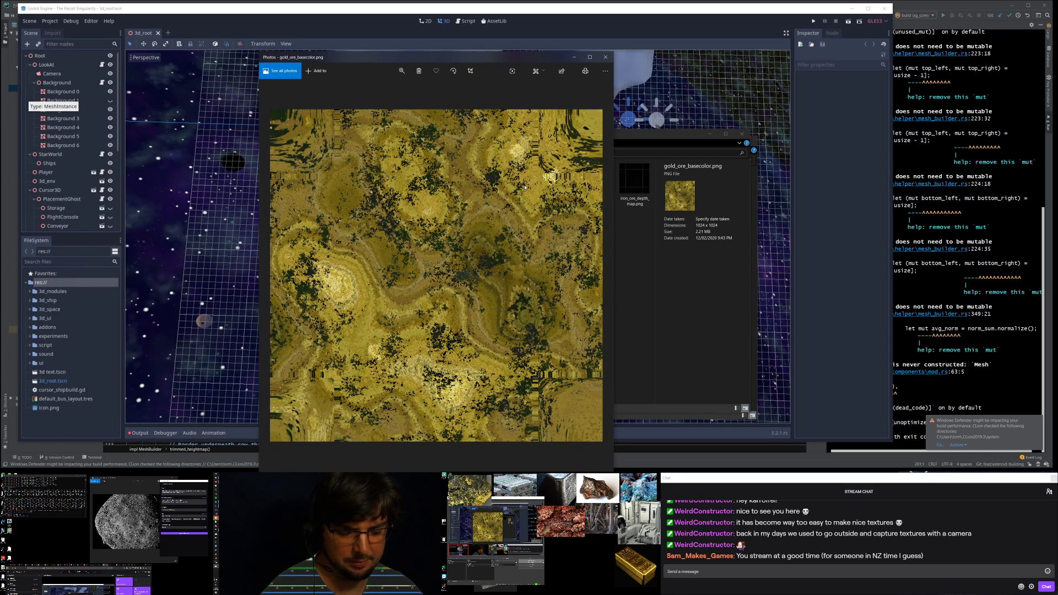
{"action": "key", "text": "Right"}
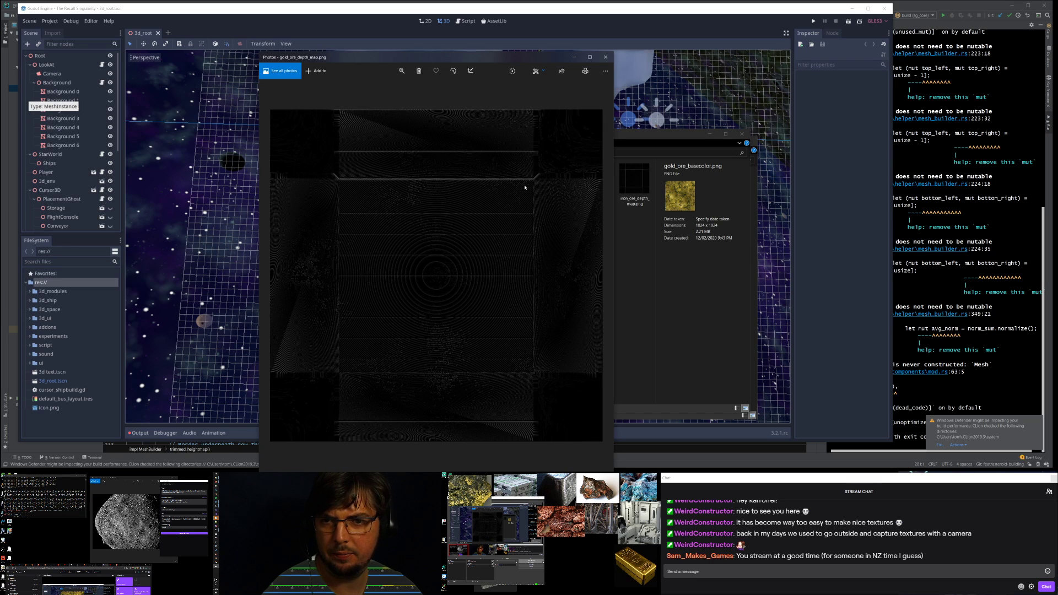
{"action": "key", "text": "Right"}
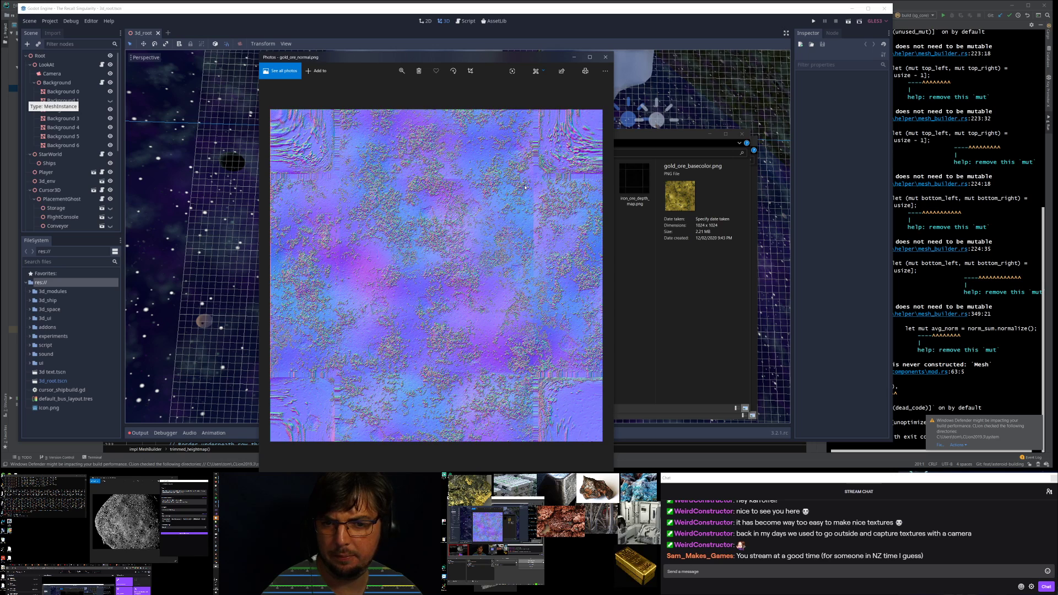
{"action": "key", "text": "Right"}
{"action": "key", "text": "Right"}
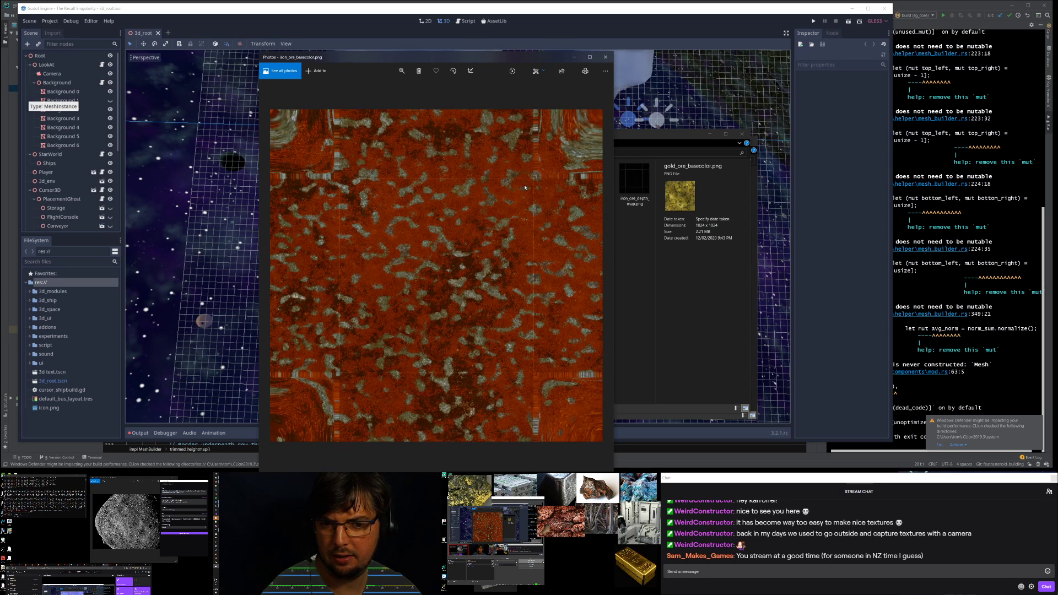
{"action": "key", "text": "Right"}
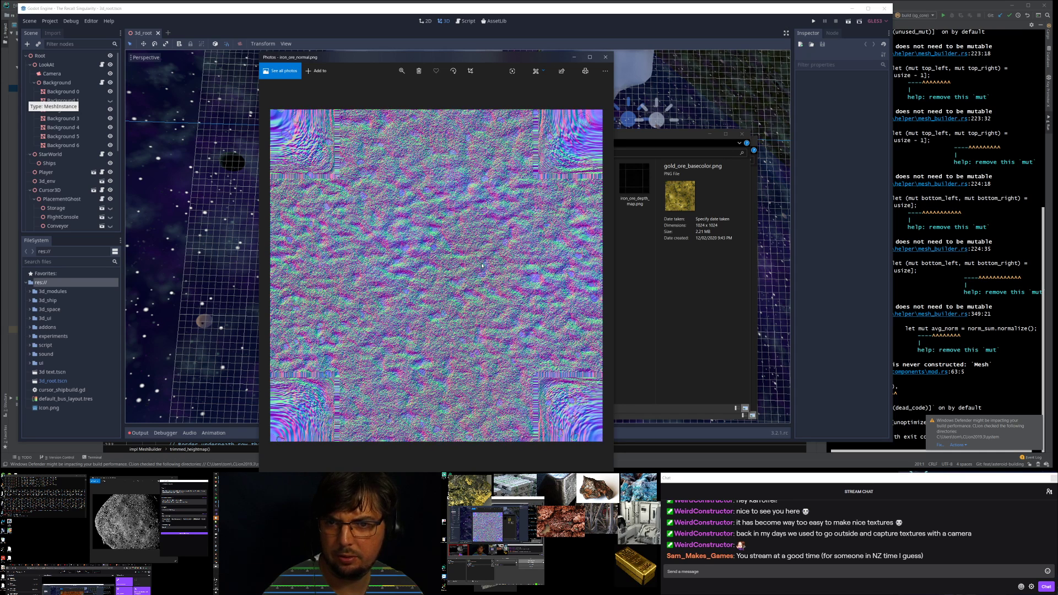
{"action": "key", "text": "Right"}
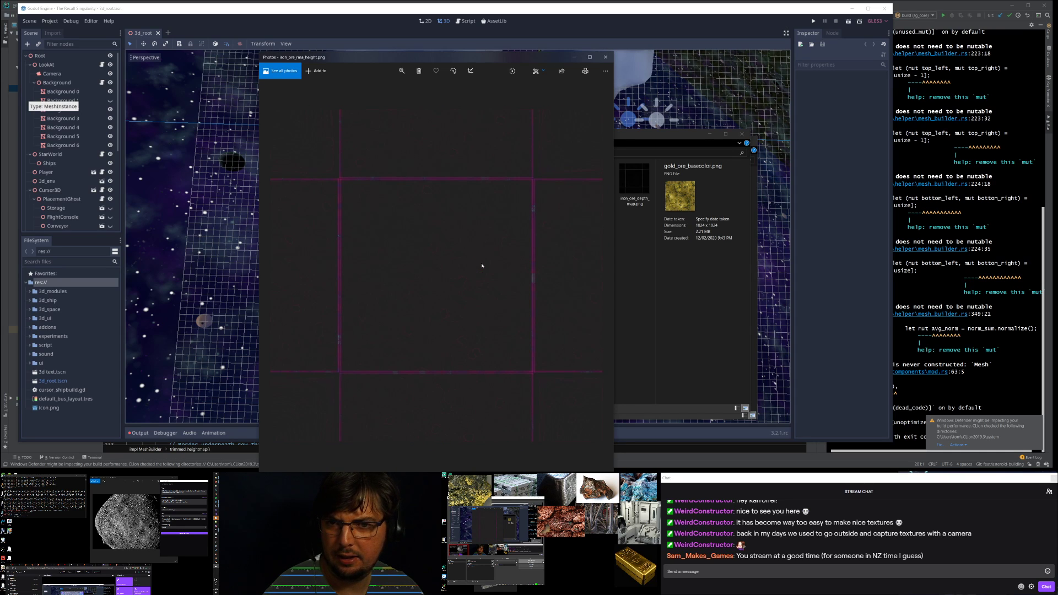
{"action": "key", "text": "Right"}
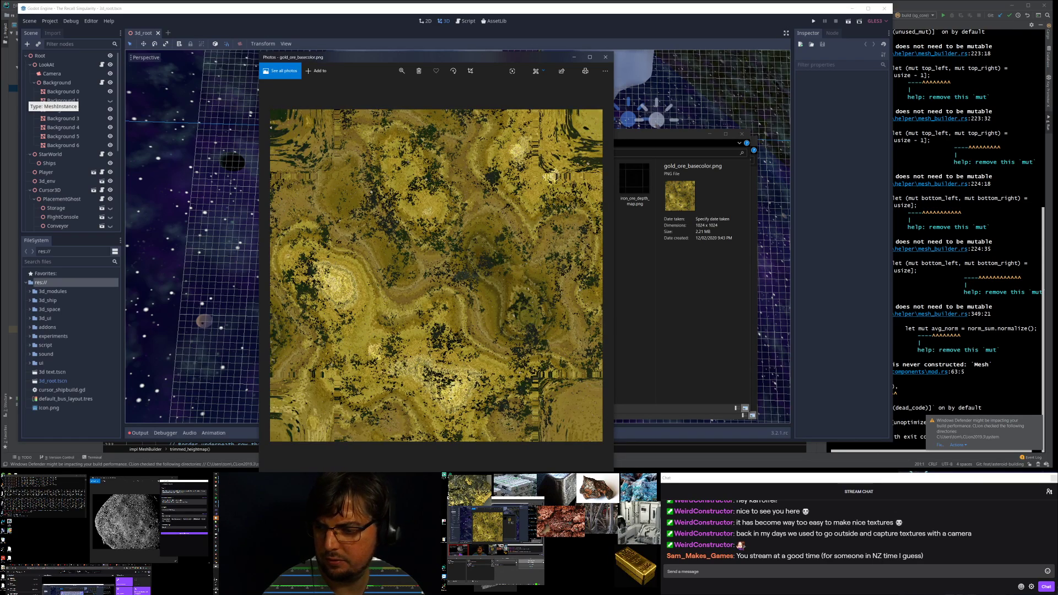
Step: Return to Substance Designer and export the plain_rock graph's outputs as PNG bitmaps again with the same settings
{"action": "key", "text": "alt+Tab"}
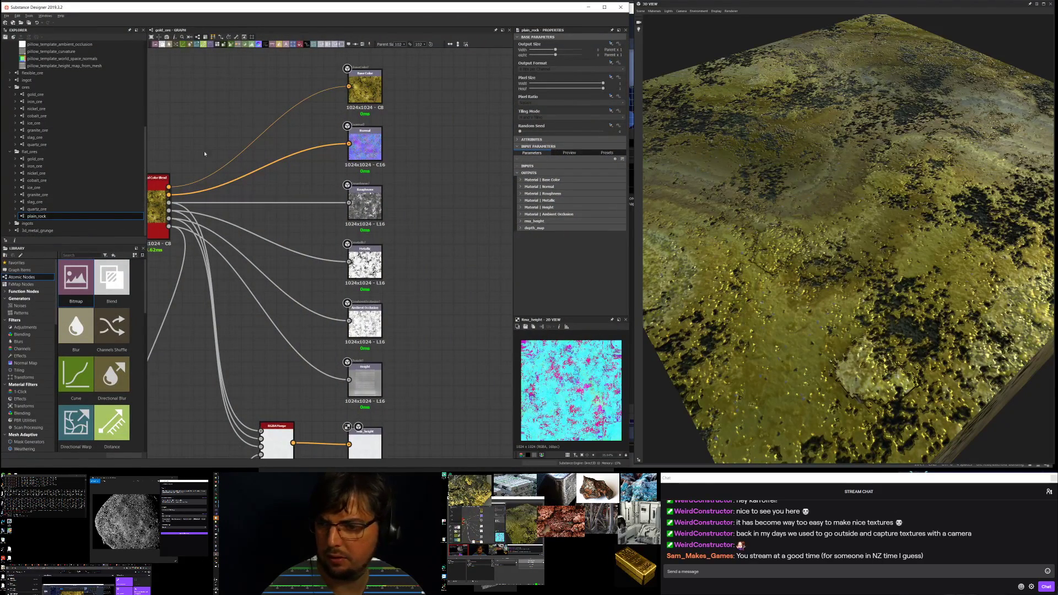
{"action": "right_click", "coordinate": [48, 217]}
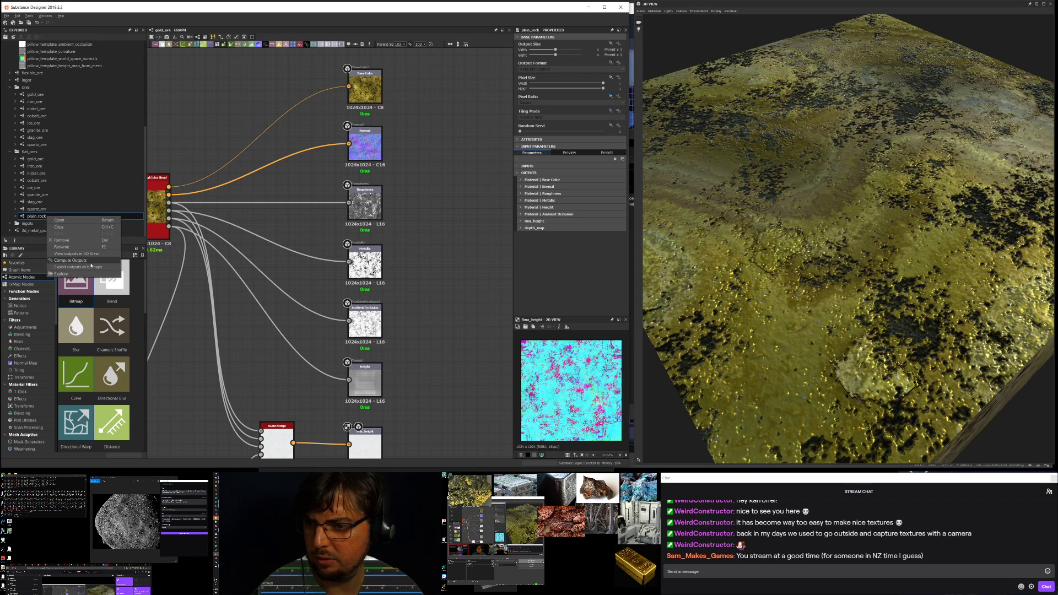
{"action": "left_click", "coordinate": [92, 267]}
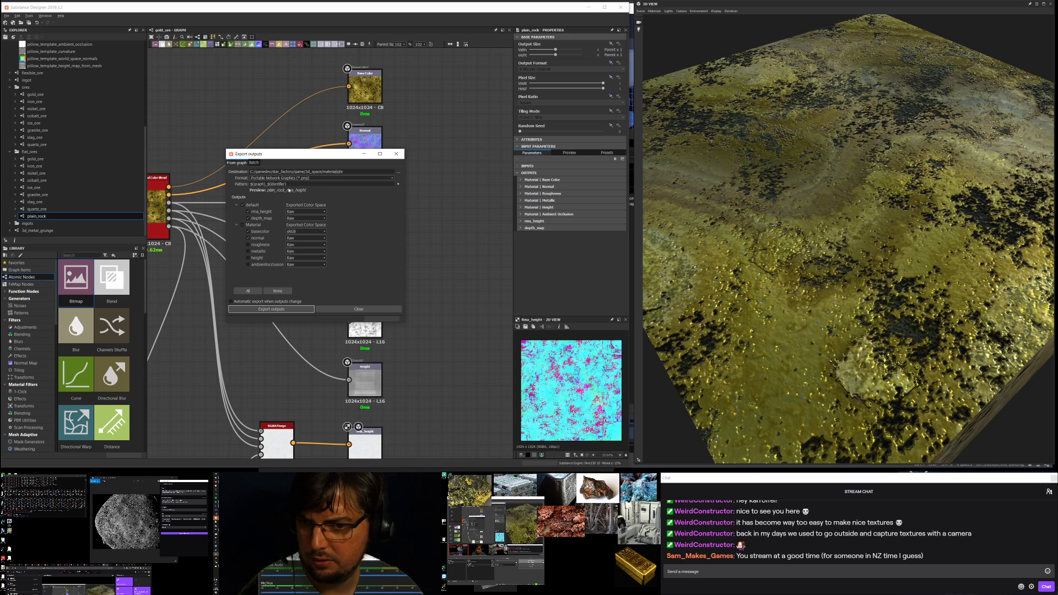
{"action": "left_click", "coordinate": [271, 310]}
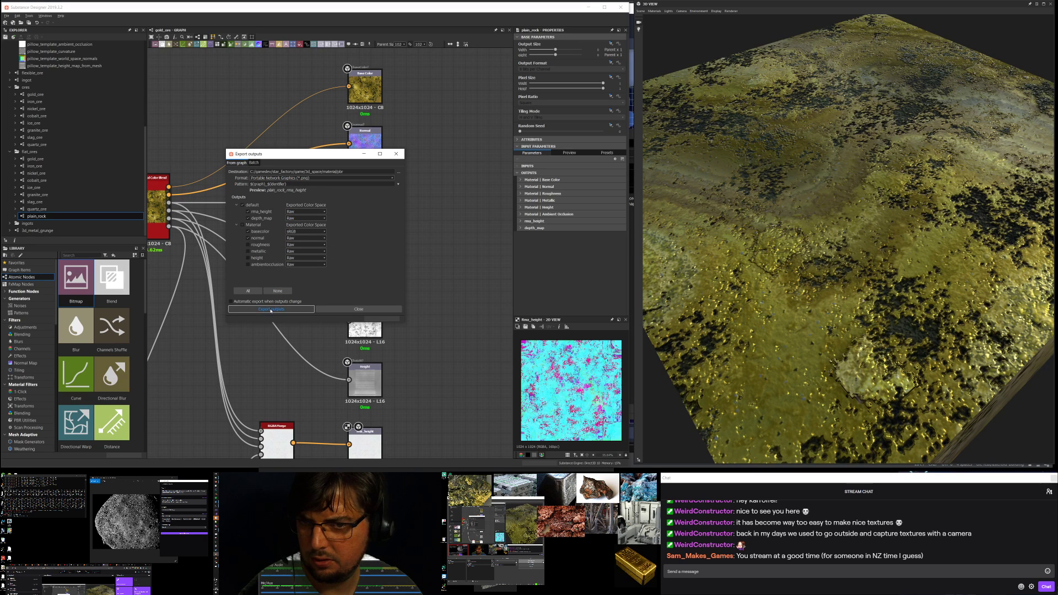
{"action": "left_click", "coordinate": [397, 154]}
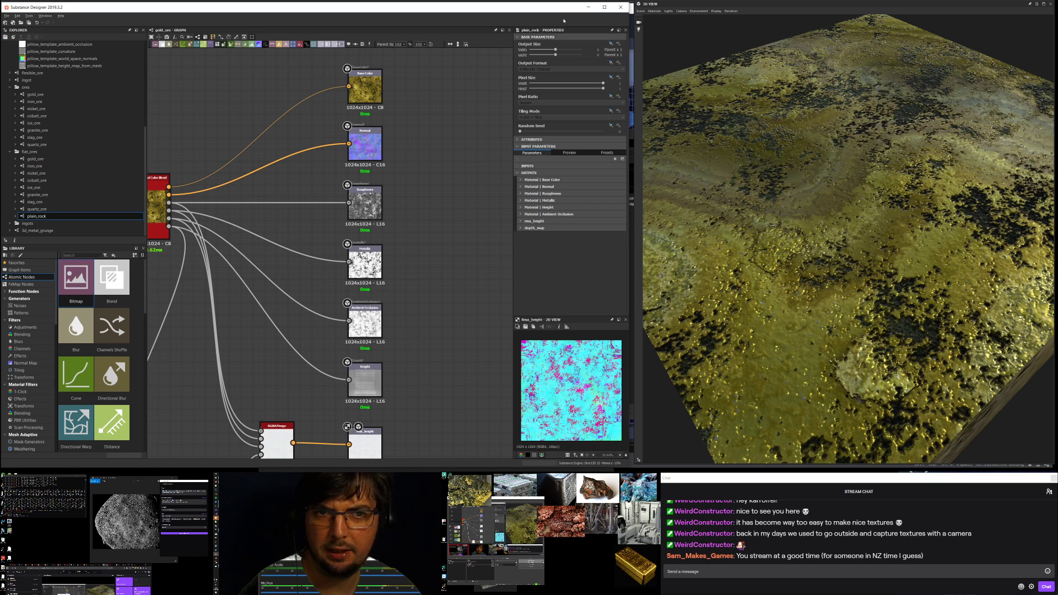
Step: Check the exported texture files in the flat folder in File Explorer and bring the Godot editor forward
{"action": "left_click", "coordinate": [588, 8]}
{"action": "left_click", "coordinate": [621, 215]}
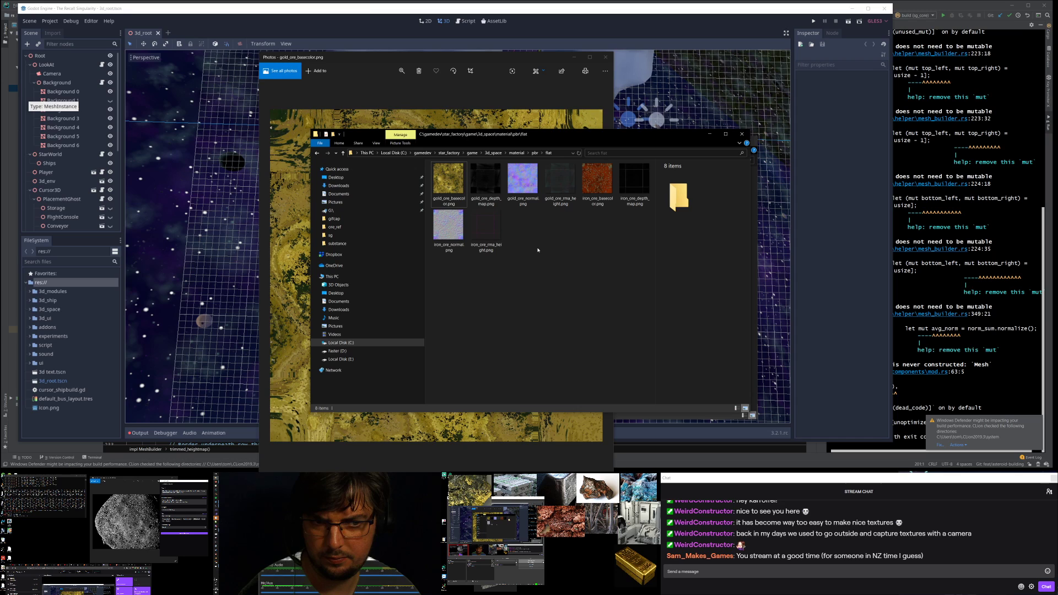
{"action": "left_click", "coordinate": [512, 23]}
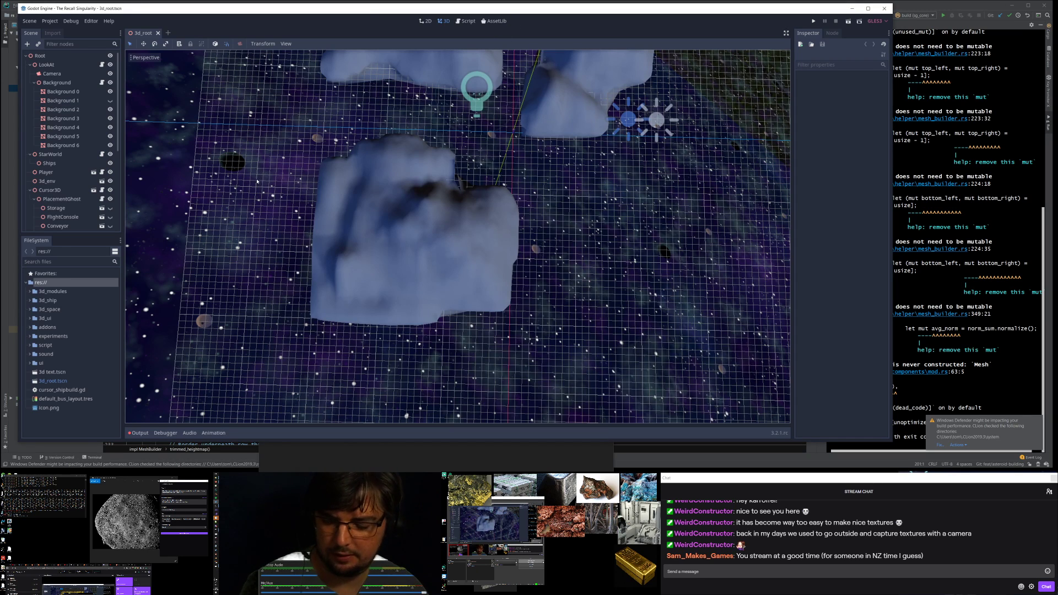
{"action": "key", "text": "alt+Tab"}
{"action": "key", "text": "alt+Tab"}
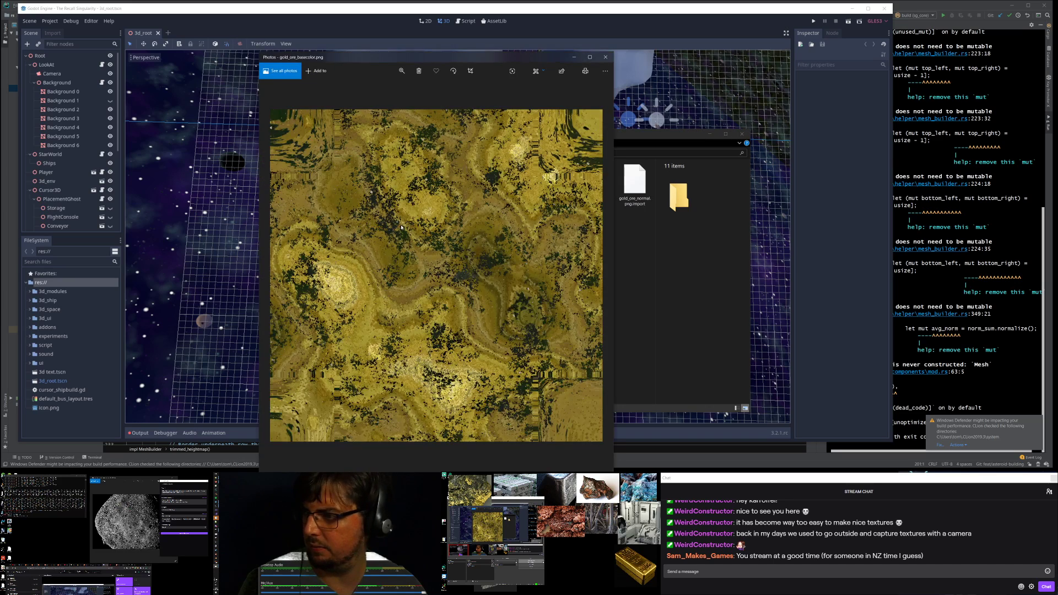
Step: Return to Substance Designer and export the plain_rock graph's outputs as PNG bitmaps to the material's flat folder
{"action": "key", "text": "alt+Tab"}
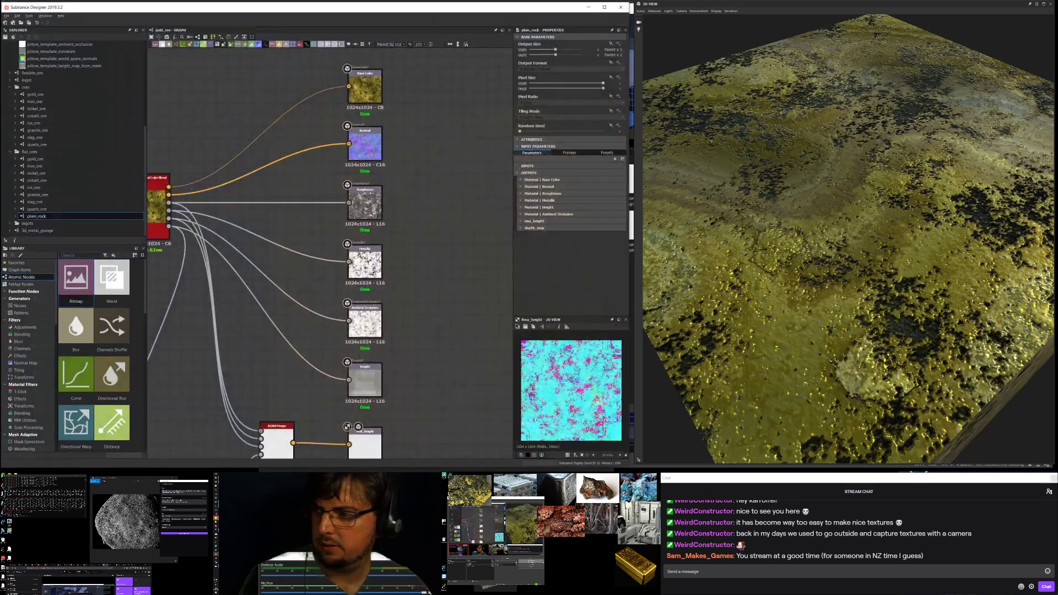
{"action": "right_click", "coordinate": [47, 216]}
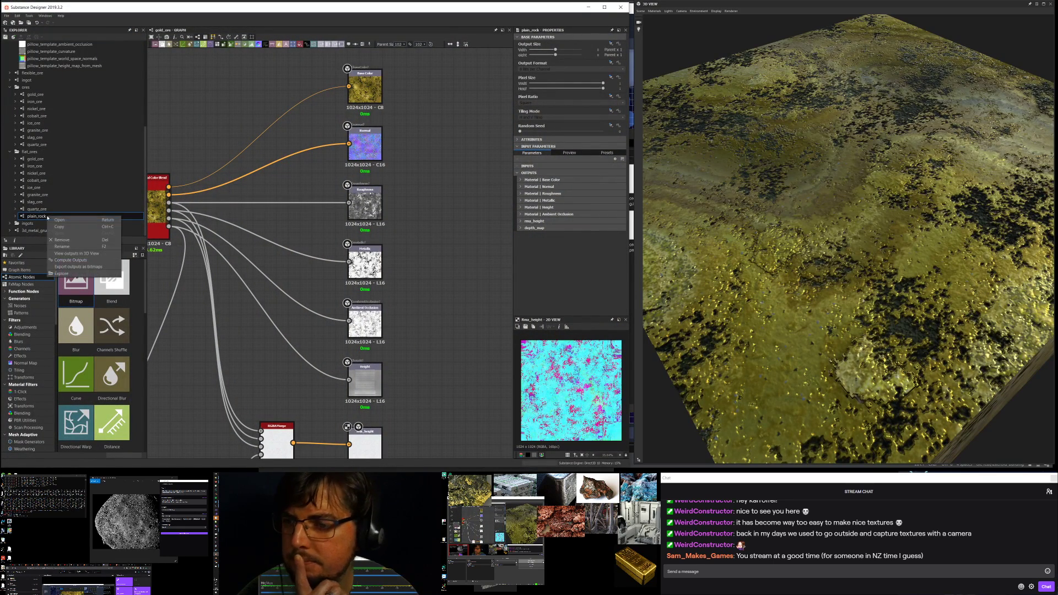
{"action": "left_click", "coordinate": [77, 266]}
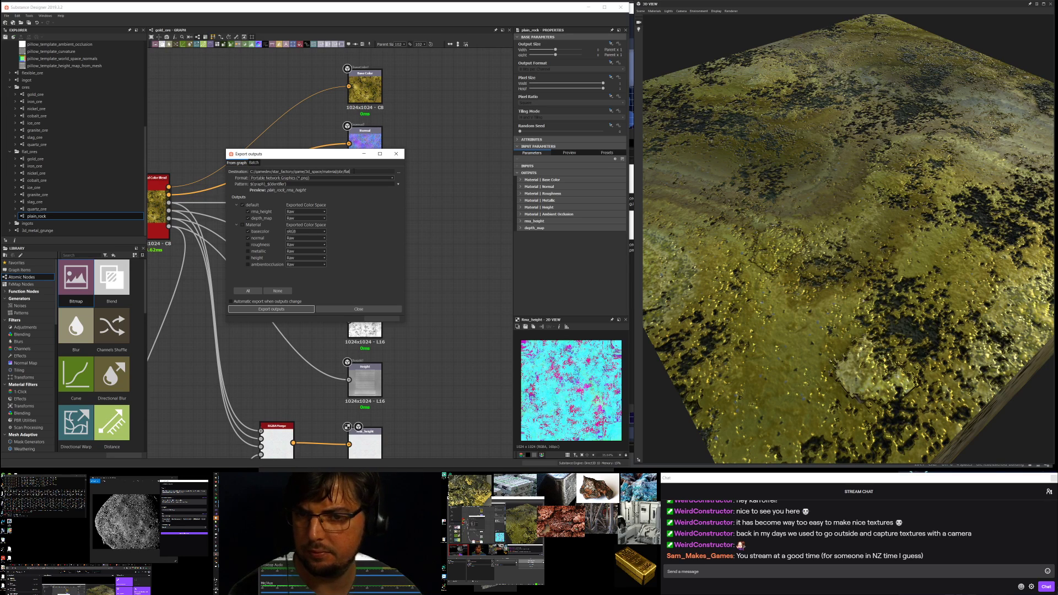
{"action": "left_click", "coordinate": [272, 309]}
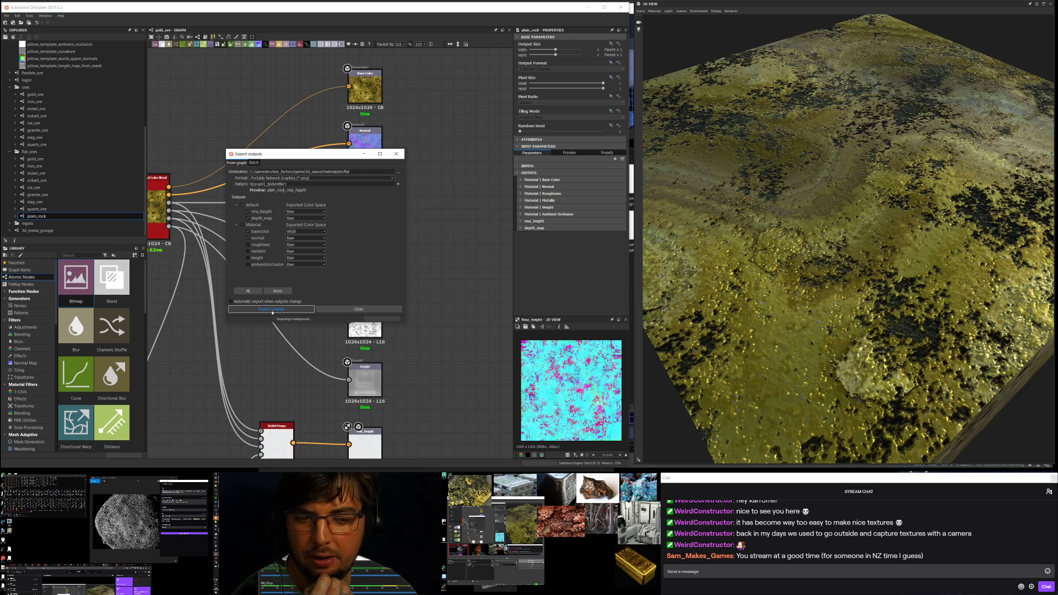
{"action": "left_click", "coordinate": [444, 154]}
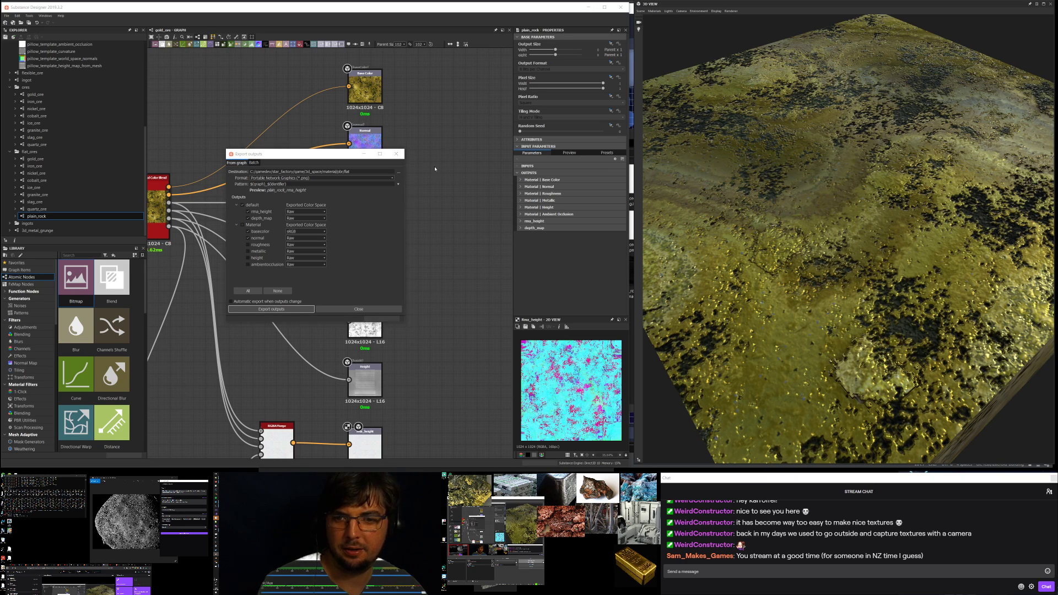
{"action": "left_click", "coordinate": [359, 309]}
Step: Open plain_rock_basecolor.png from the flat folder in Photos and look through the neighbouring plain_rock and iron_ore texture maps
{"action": "left_click", "coordinate": [587, 7]}
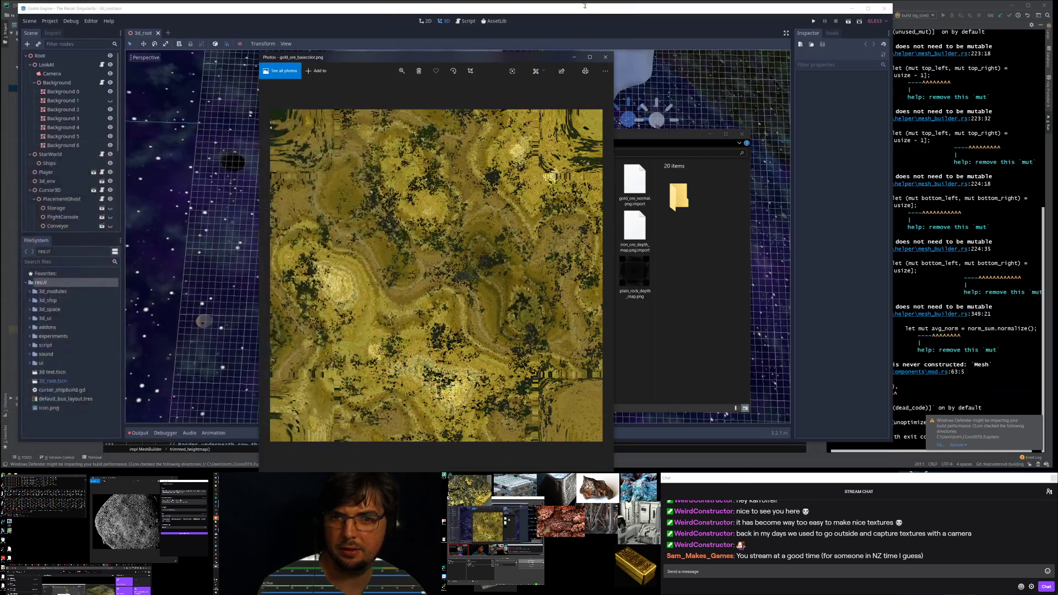
{"action": "left_click", "coordinate": [682, 281]}
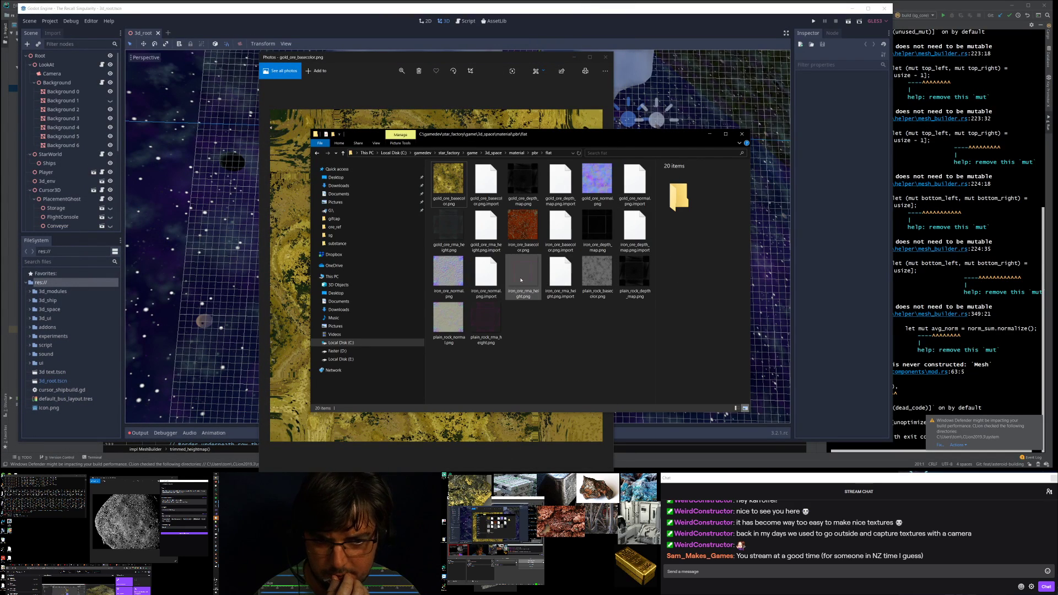
{"action": "left_click", "coordinate": [594, 275]}
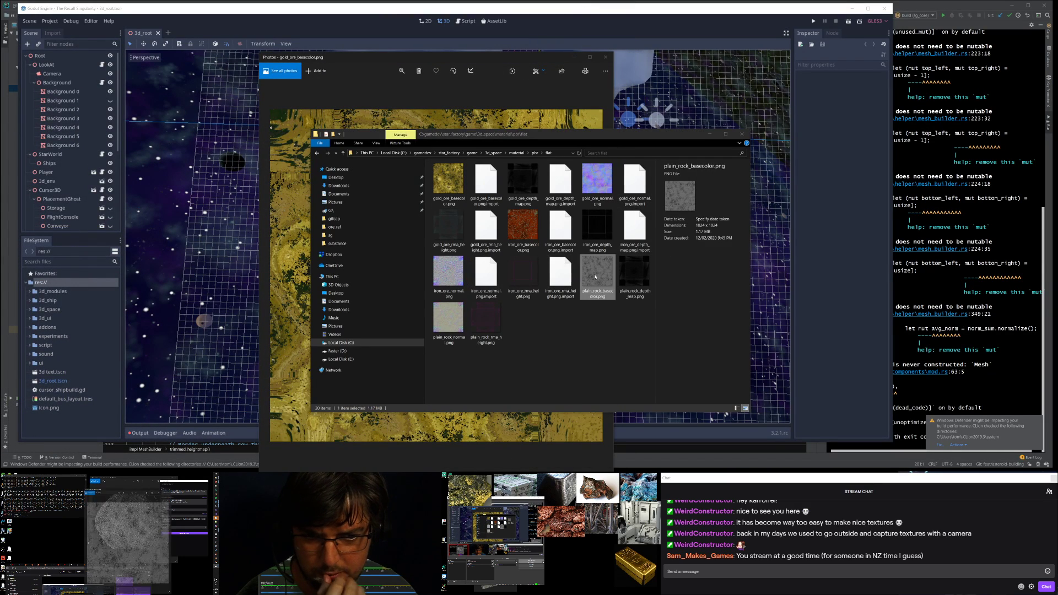
{"action": "key", "text": "Return"}
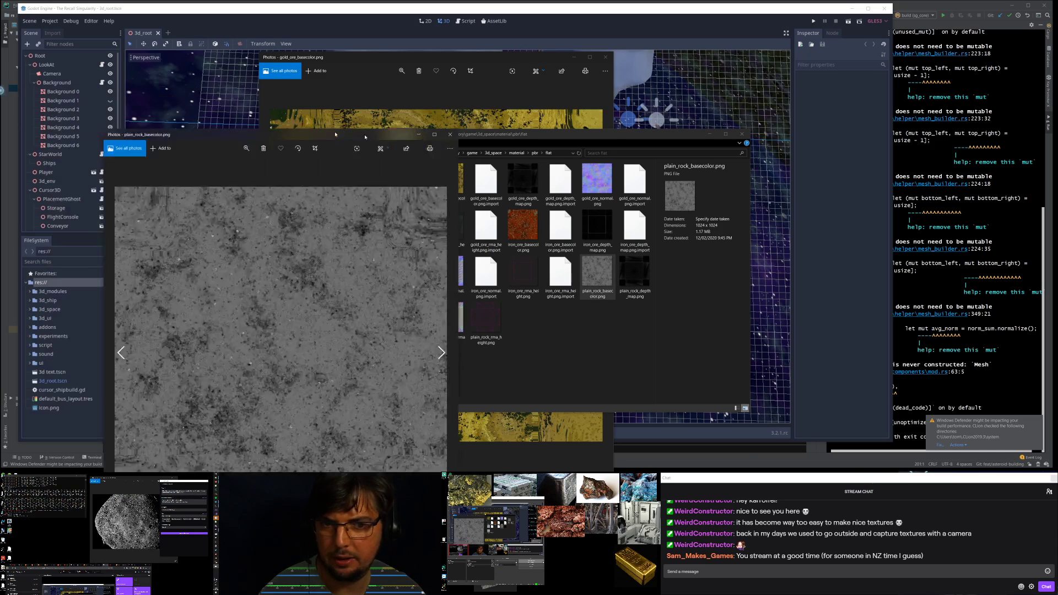
{"action": "left_click_drag", "start_coordinate": [277, 127], "coordinate": [847, 102]}
{"action": "key", "text": "Right"}
{"action": "key", "text": "Right"}
{"action": "key", "text": "Right"}
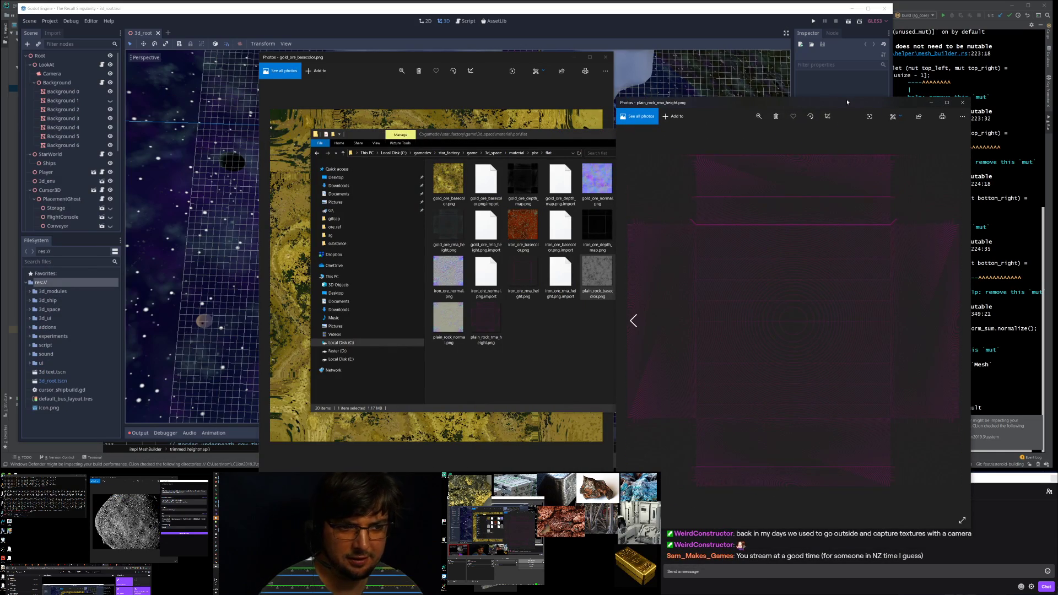
{"action": "key", "text": "Left"}
{"action": "key", "text": "Left"}
{"action": "key", "text": "Left"}
{"action": "key", "text": "Left"}
{"action": "key", "text": "Left"}
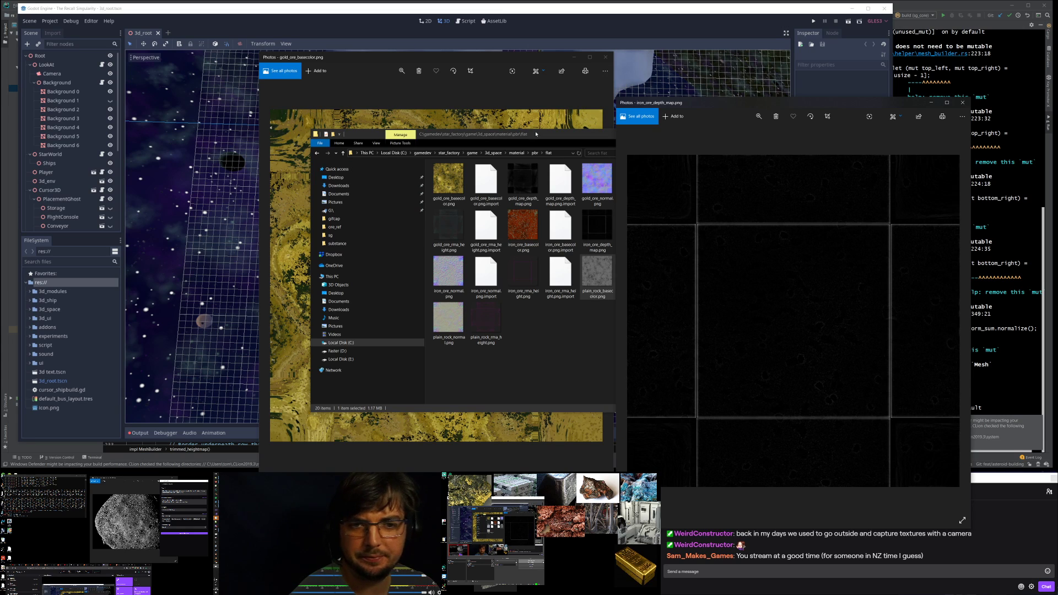
Step: Put File Explorer away, close both Photos windows and return to the Godot editor
{"action": "left_click", "coordinate": [535, 129]}
{"action": "left_click", "coordinate": [709, 134]}
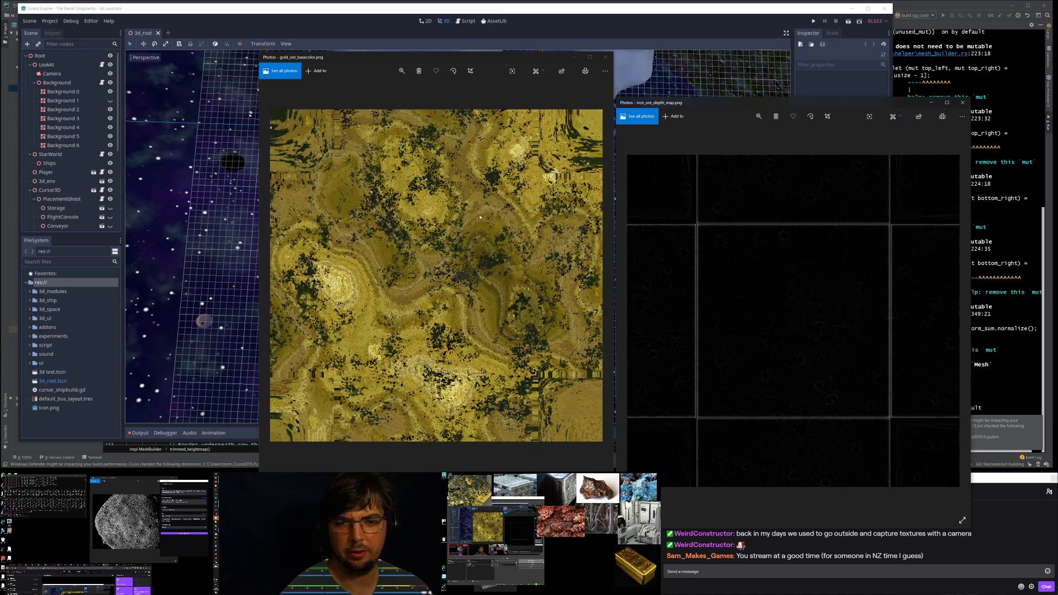
{"action": "left_click", "coordinate": [963, 102]}
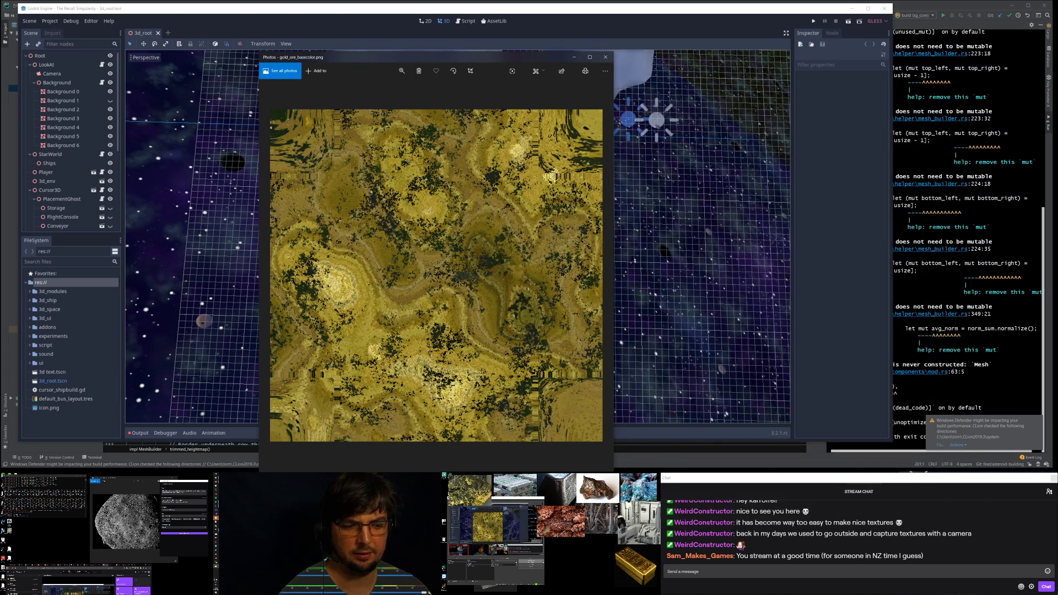
{"action": "left_click", "coordinate": [605, 56]}
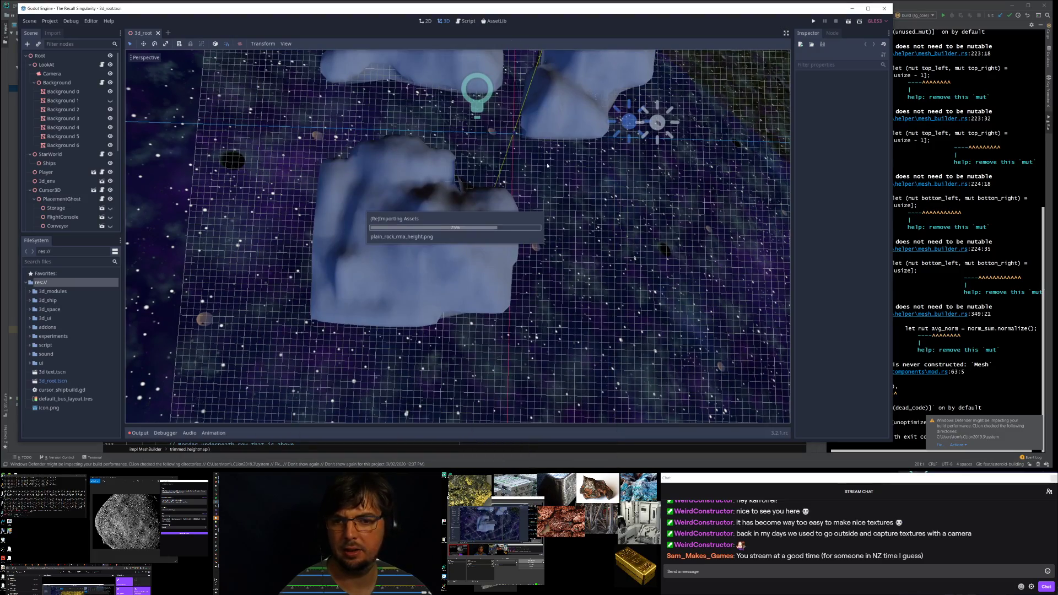
Step: Examine the asteroid meshes in Godot's 3D view from several angles and distances
{"action": "middle_click_drag", "start_coordinate": [547, 155], "coordinate": [637, 194]}
{"action": "scroll", "coordinate": [590, 187], "scroll_direction": "down", "scroll_amount": 3}
{"action": "middle_click_drag", "start_coordinate": [538, 147], "coordinate": [523, 220], "text": "shift"}
{"action": "scroll", "coordinate": [516, 201], "scroll_direction": "up", "scroll_amount": 5}
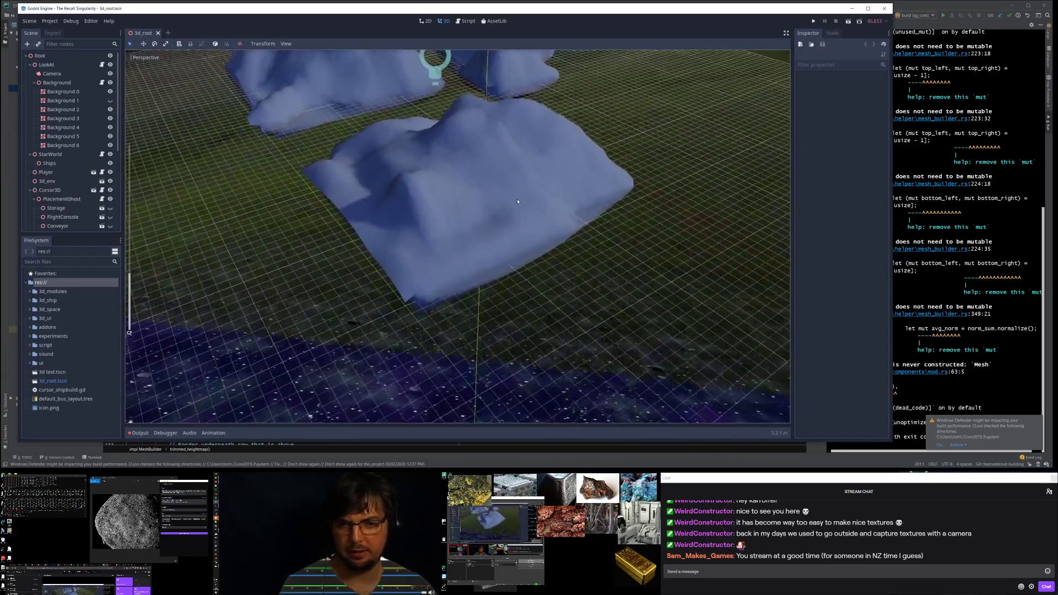
{"action": "scroll", "coordinate": [517, 202], "scroll_direction": "down", "scroll_amount": 2}
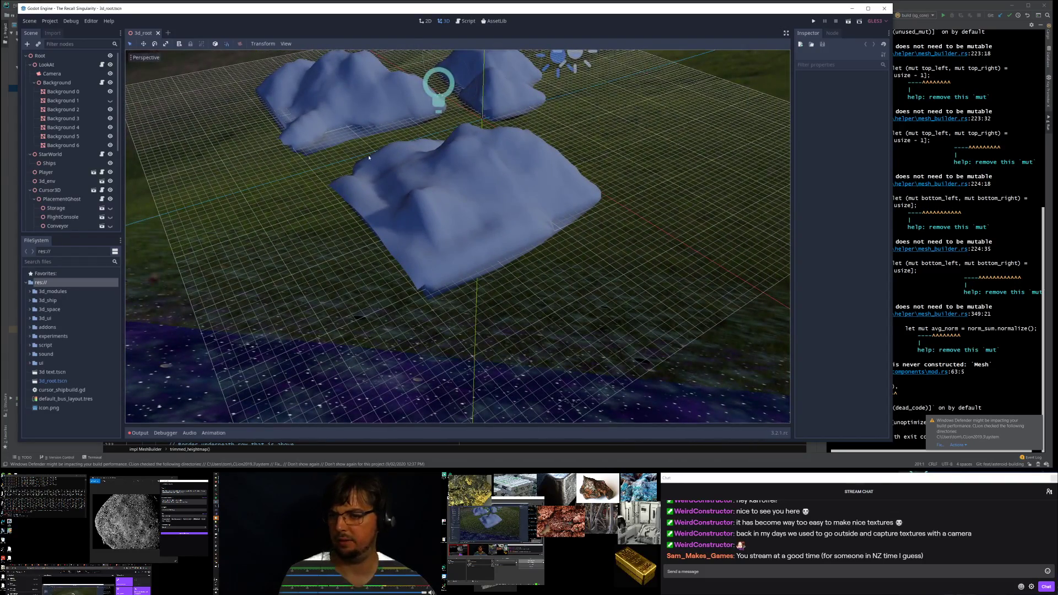
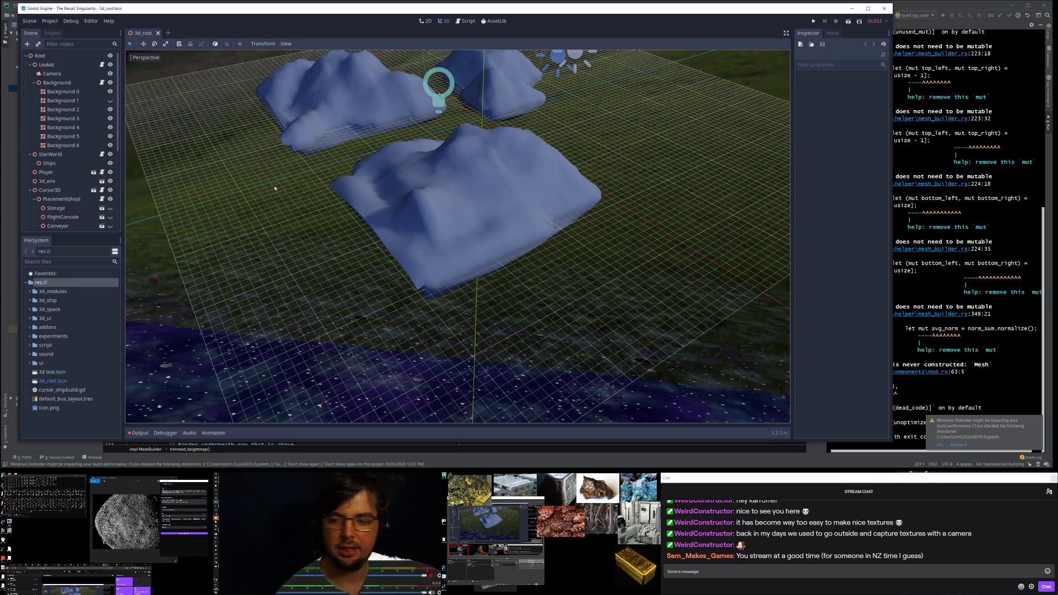
{"action": "middle_click_drag", "start_coordinate": [530, 157], "coordinate": [326, 156]}
Step: Inspect the properties of the AsteroidTest, AsteroidTest2 and AsteroidTest3 nodes in the scene tree
{"action": "scroll", "coordinate": [63, 188], "scroll_direction": "down", "scroll_amount": 5}
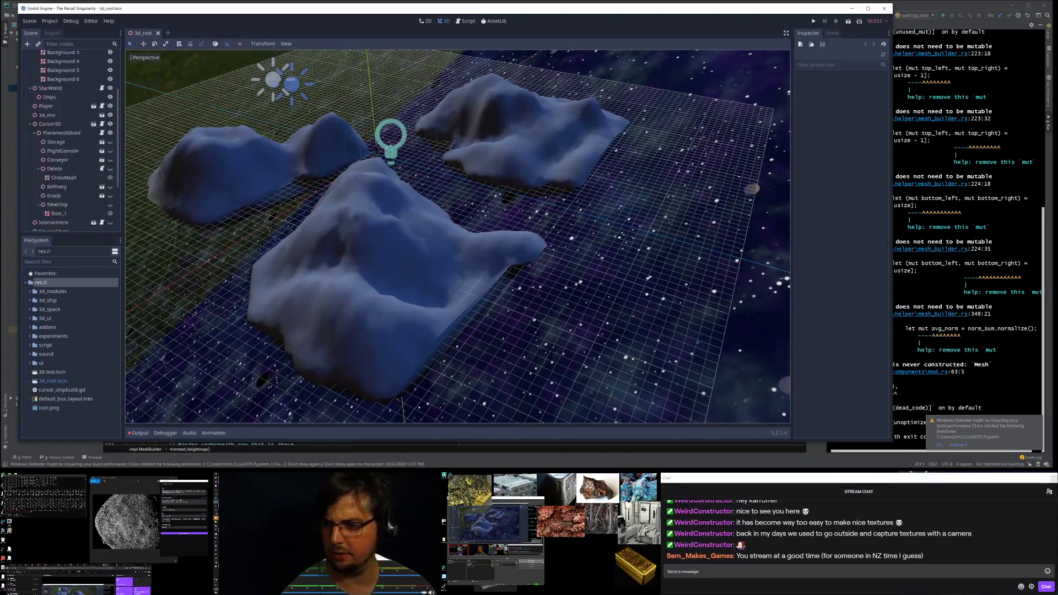
{"action": "left_click", "coordinate": [58, 197]}
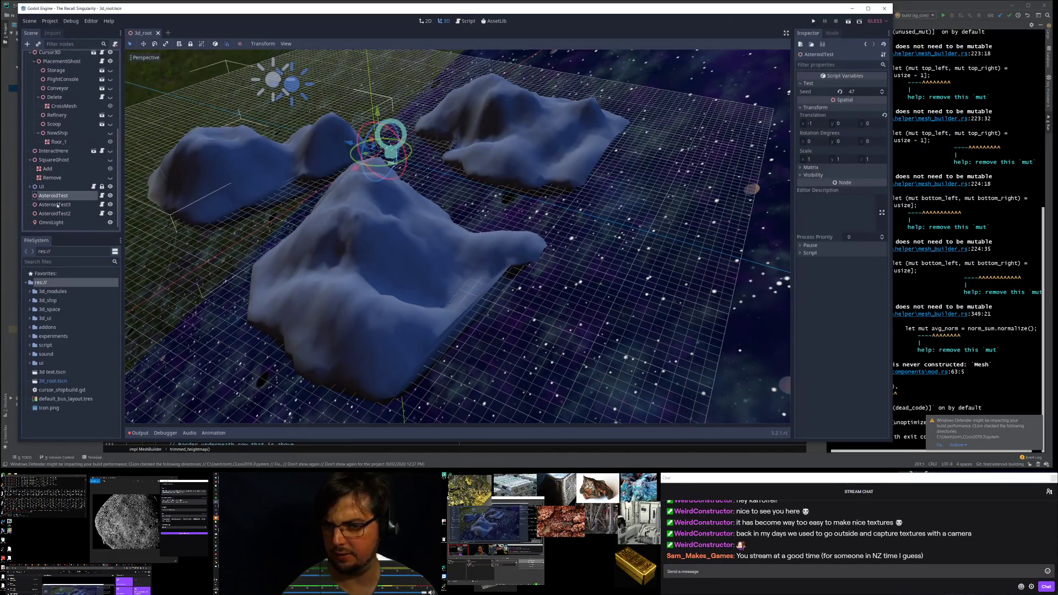
{"action": "left_click", "coordinate": [58, 204]}
{"action": "left_click", "coordinate": [60, 214]}
{"action": "left_click", "coordinate": [58, 204]}
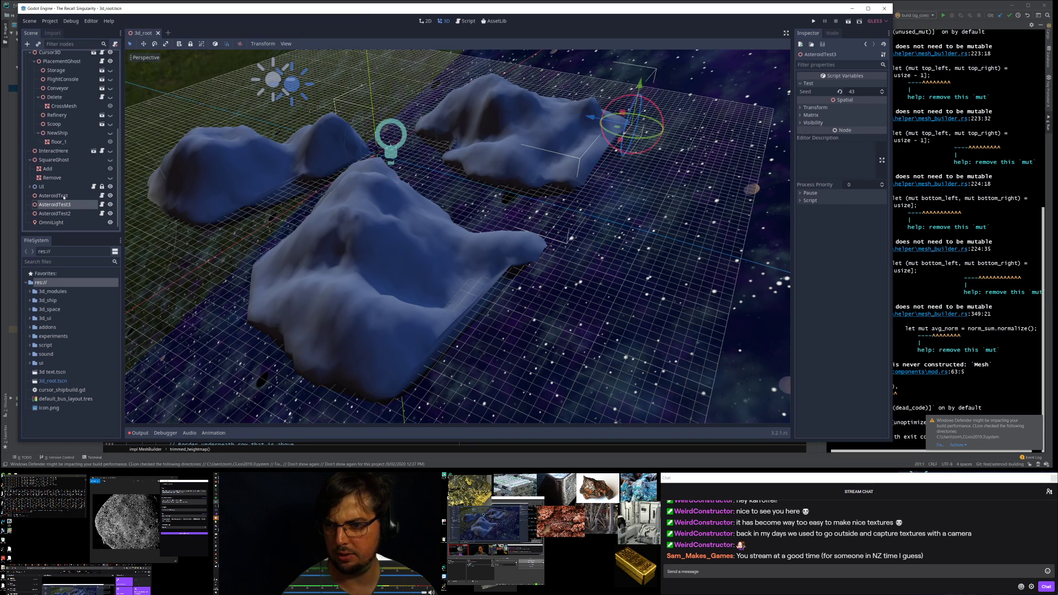
{"action": "left_click", "coordinate": [53, 195]}
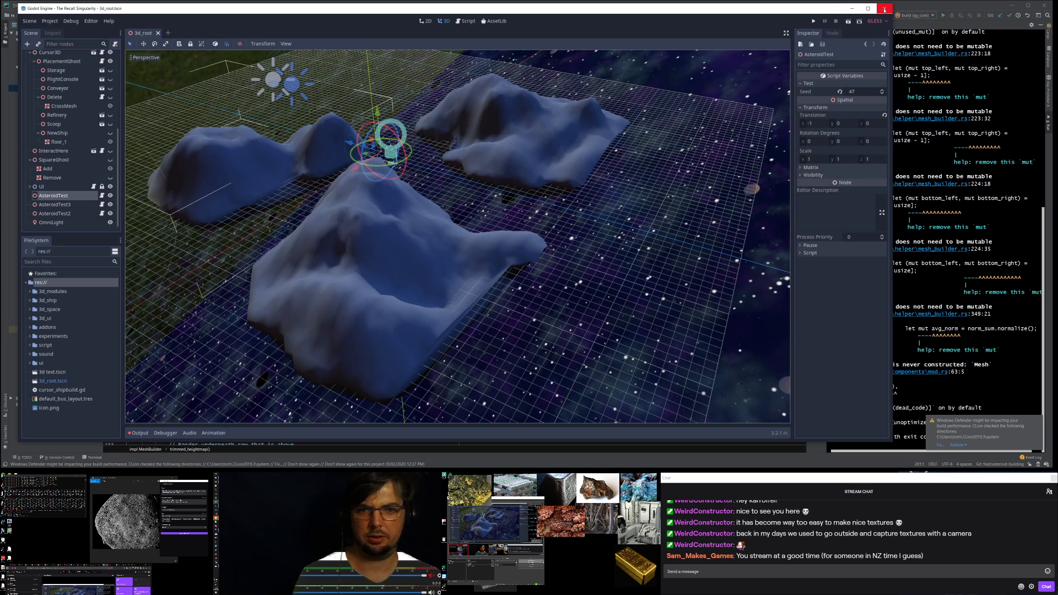
Step: Quit the Godot editor and switch to the Rust code in the IDE
{"action": "left_click", "coordinate": [885, 8]}
{"action": "left_click", "coordinate": [440, 234]}
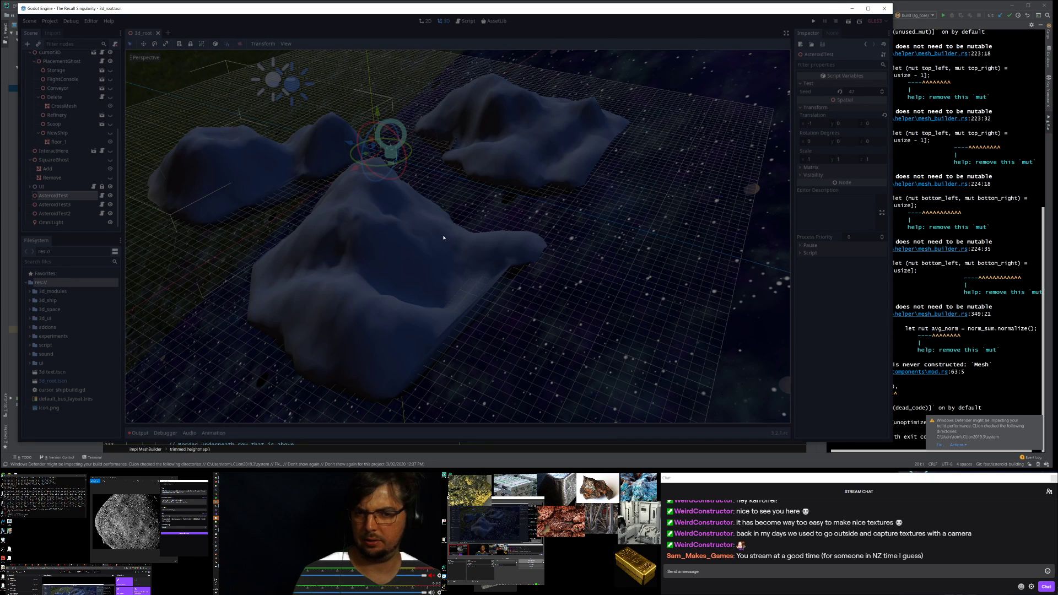
{"action": "left_click", "coordinate": [325, 94]}
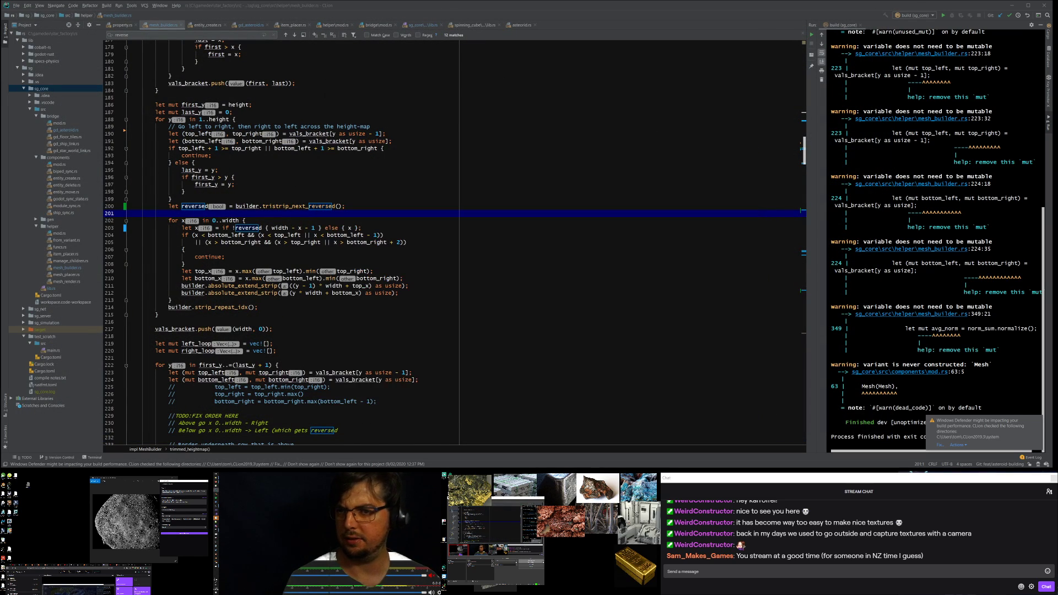
Step: Review mesh_builder.rs from the trimmed_heightmap function up to the start of the file
{"action": "left_click", "coordinate": [66, 131]}
{"action": "left_click", "coordinate": [294, 126]}
{"action": "scroll", "coordinate": [293, 126], "scroll_direction": "up", "scroll_amount": 11}
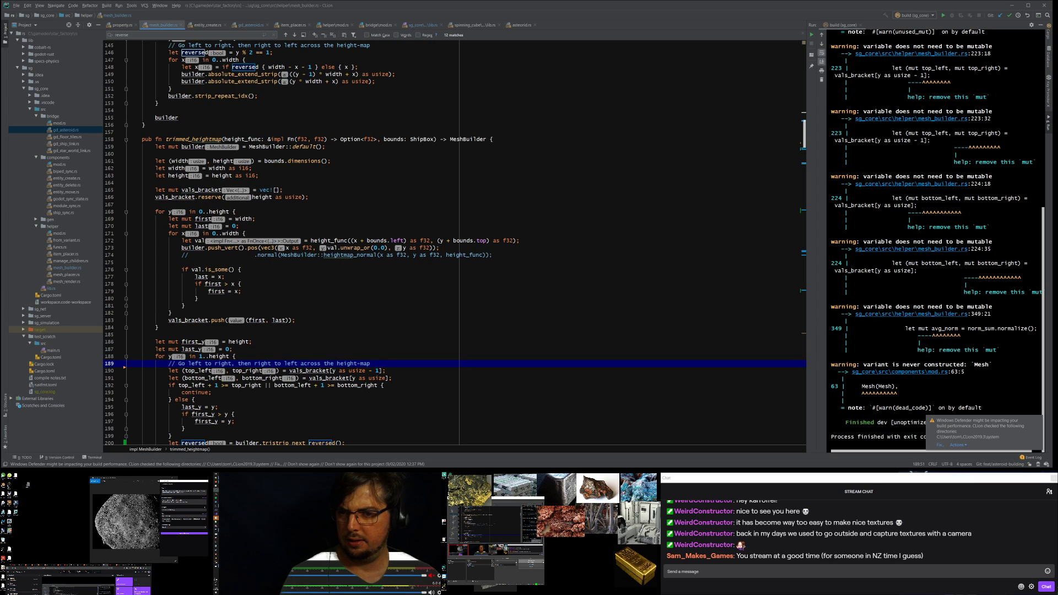
{"action": "scroll", "coordinate": [319, 197], "scroll_direction": "up", "scroll_amount": 20}
{"action": "scroll", "coordinate": [319, 197], "scroll_direction": "up", "scroll_amount": 5}
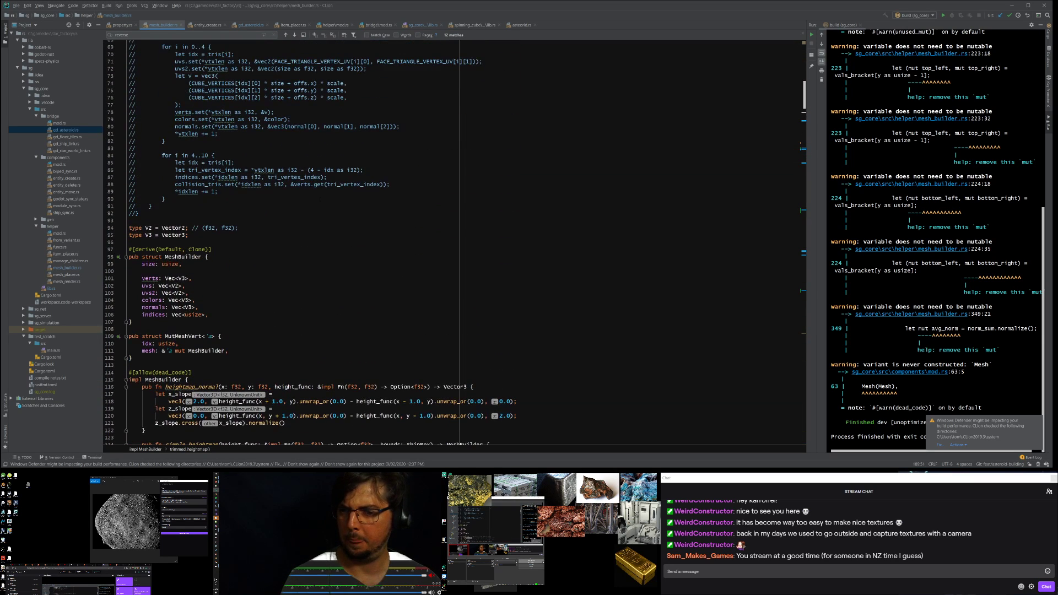
{"action": "scroll", "coordinate": [319, 196], "scroll_direction": "up", "scroll_amount": 20}
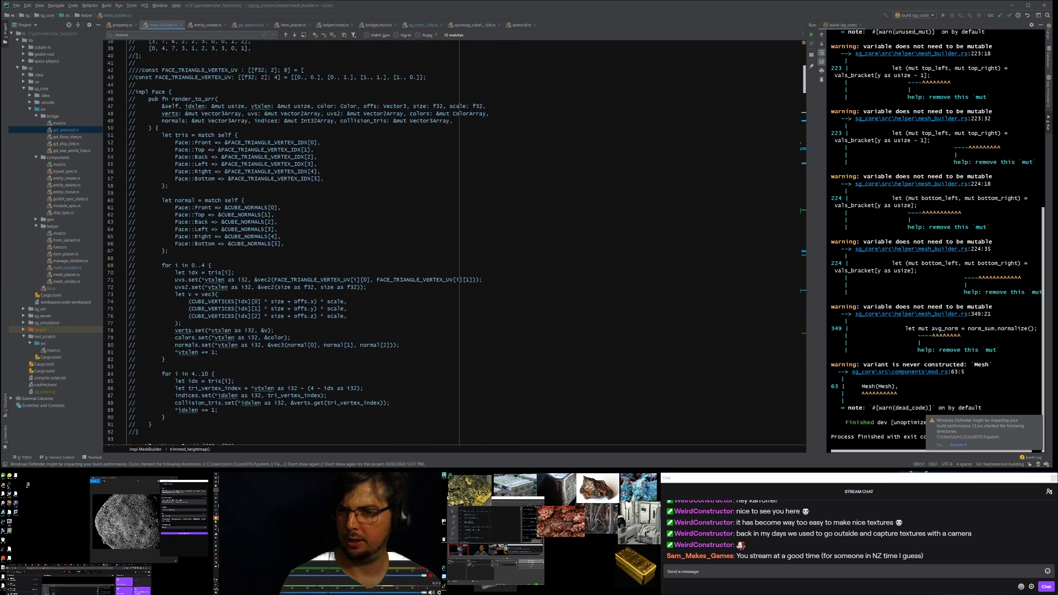
{"action": "scroll", "coordinate": [319, 196], "scroll_direction": "up", "scroll_amount": 1}
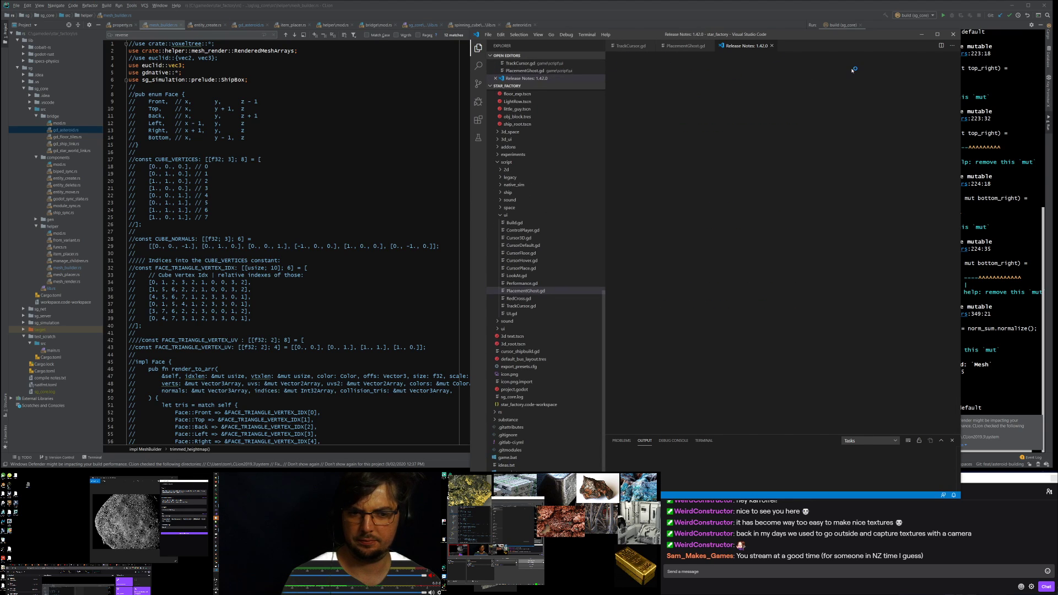
Step: Minimize Visual Studio Code, then move the reopened Godot window onto the main screen and enlarge it
{"action": "left_click", "coordinate": [922, 35]}
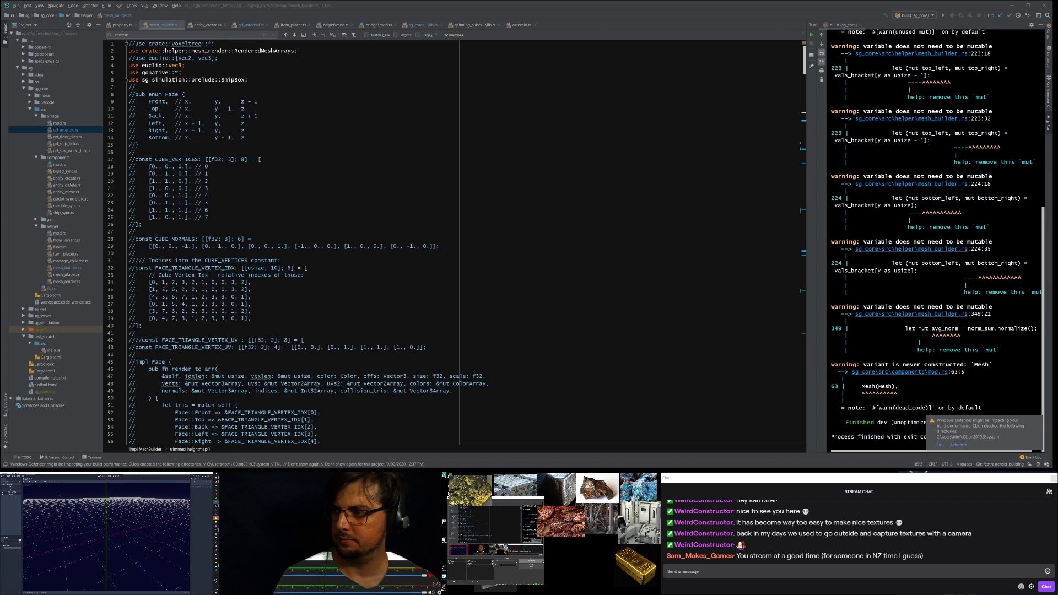
{"action": "left_click_drag", "start_coordinate": [106, 474], "coordinate": [201, 10]}
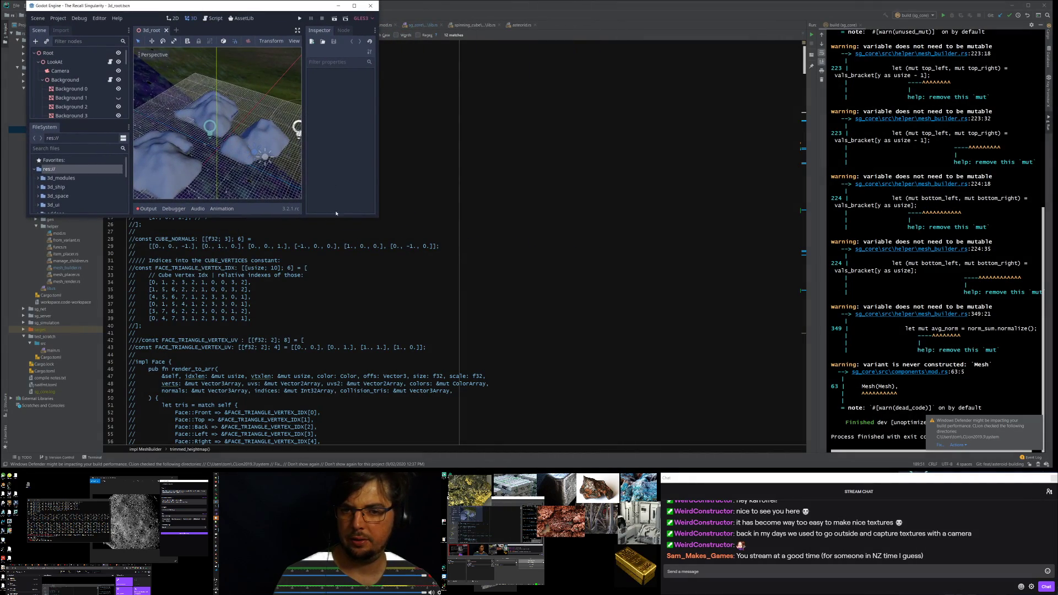
{"action": "left_click_drag", "start_coordinate": [463, 243], "coordinate": [933, 453]}
Step: Select the AsteroidTest node in the 3d_root scene and view its properties
{"action": "scroll", "coordinate": [70, 189], "scroll_direction": "down", "scroll_amount": 2}
{"action": "scroll", "coordinate": [70, 190], "scroll_direction": "down", "scroll_amount": 4}
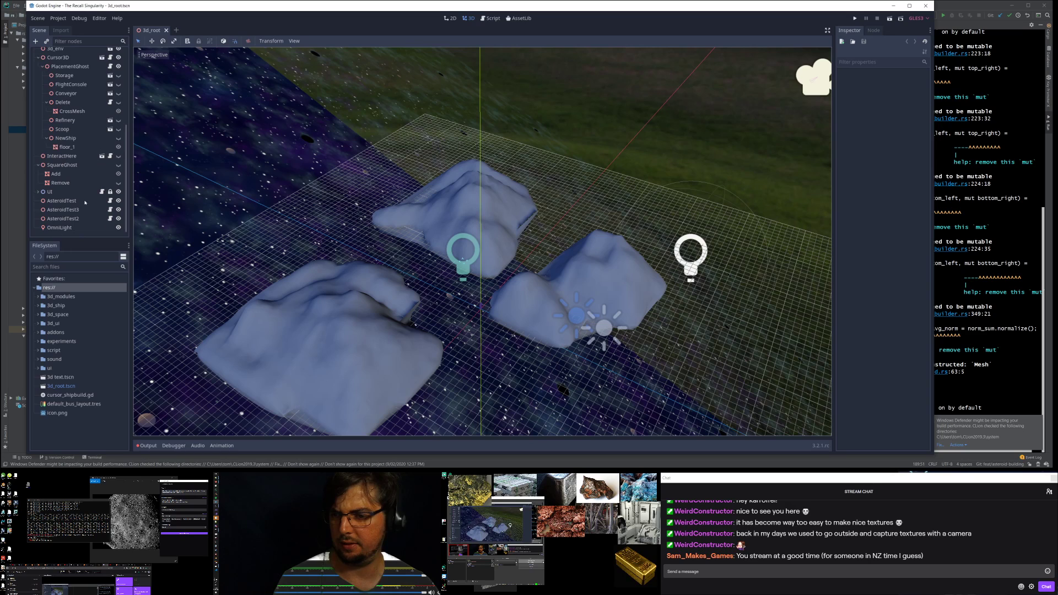
{"action": "left_click", "coordinate": [71, 202]}
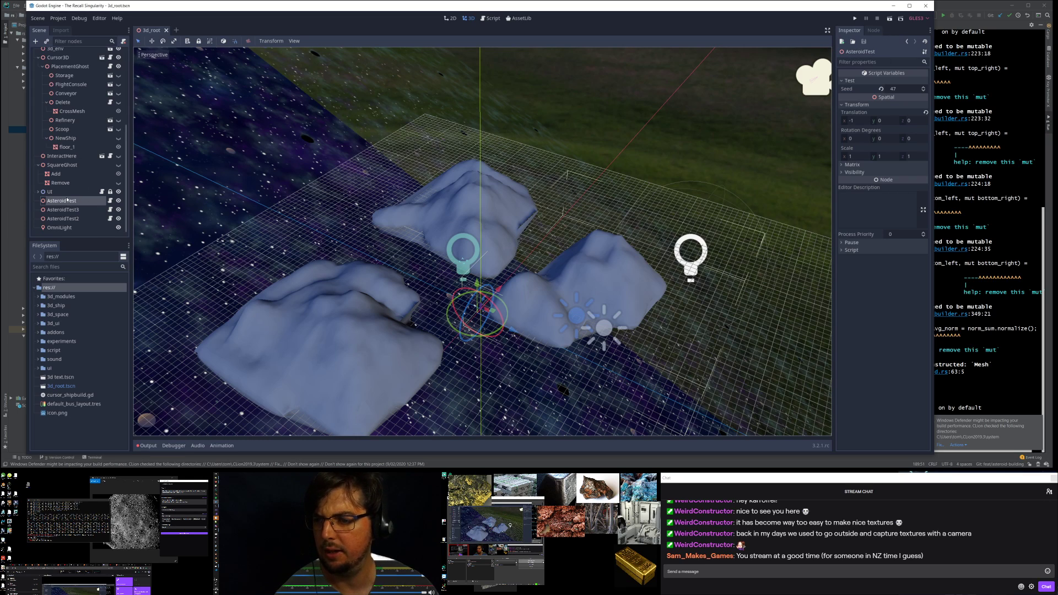
{"action": "scroll", "coordinate": [83, 138], "scroll_direction": "up", "scroll_amount": 5}
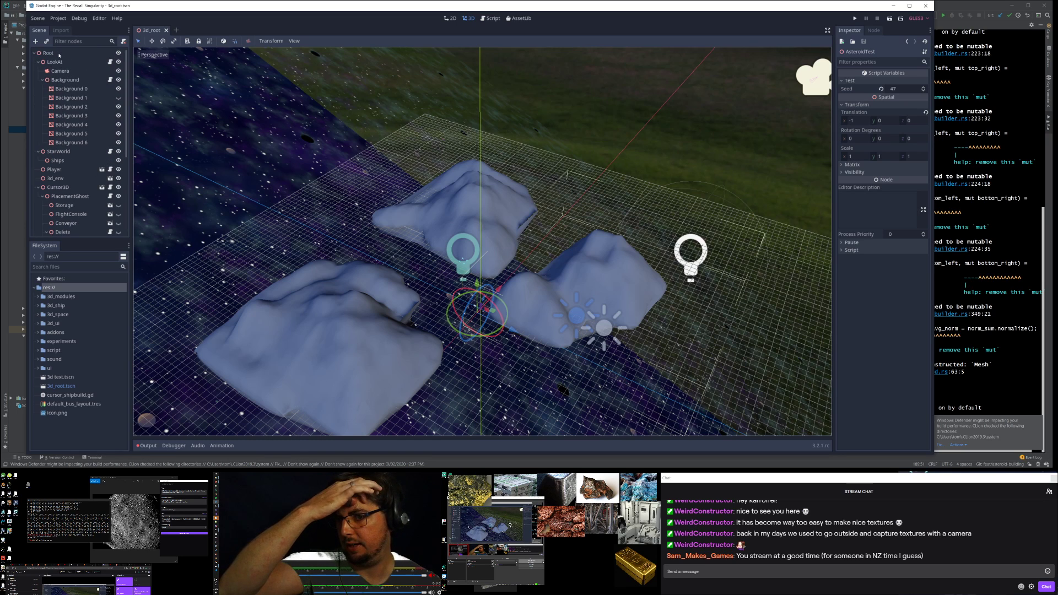
Step: Add a MeshInstance node under Root and expand its Geometry and Lod properties
{"action": "left_click", "coordinate": [61, 53]}
{"action": "key", "text": "ctrl+a"}
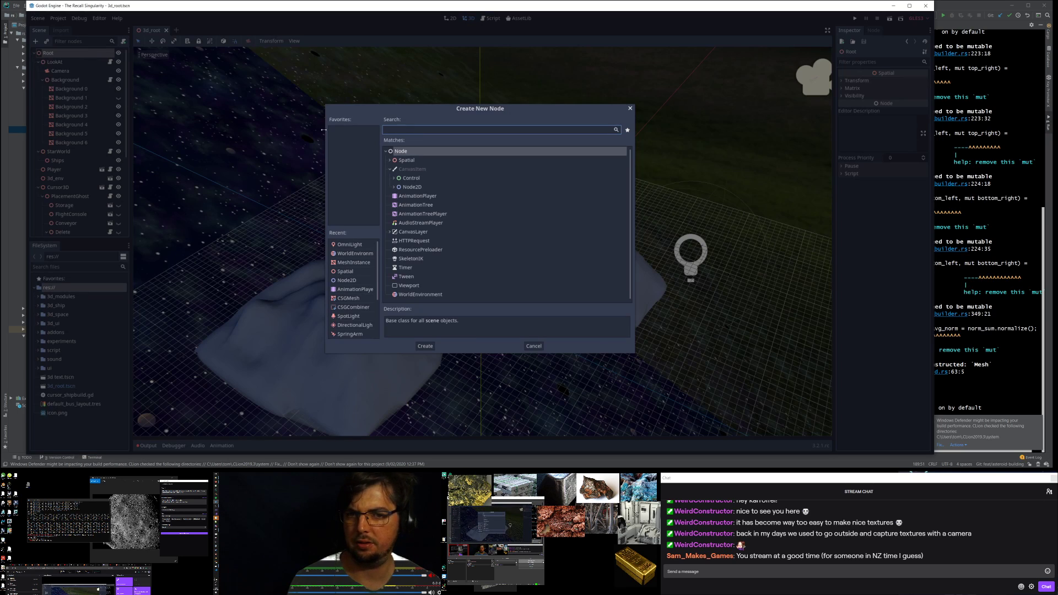
{"action": "type", "text": "meshin"}
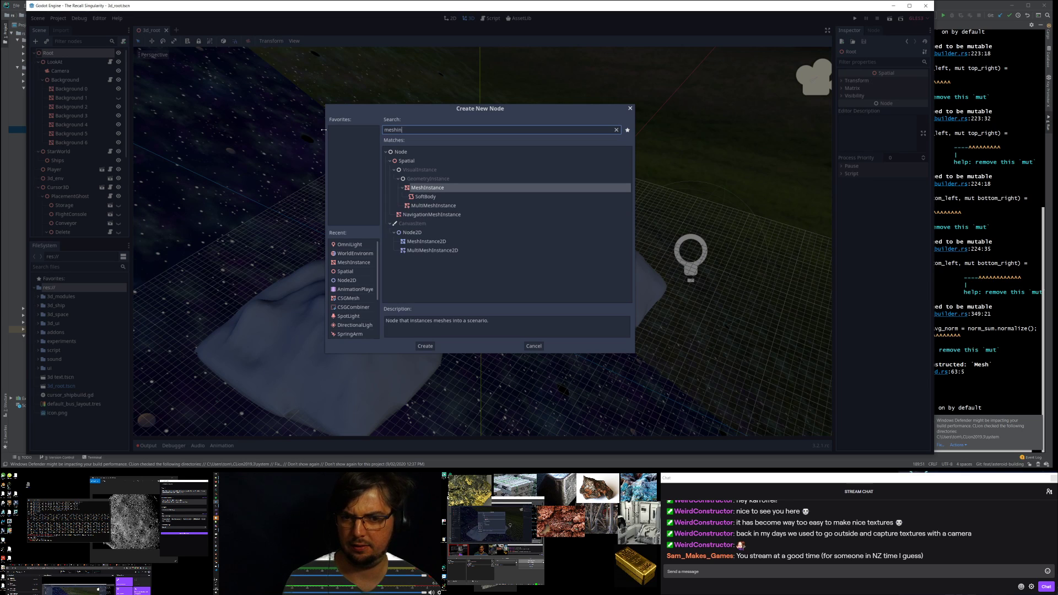
{"action": "key", "text": "Return"}
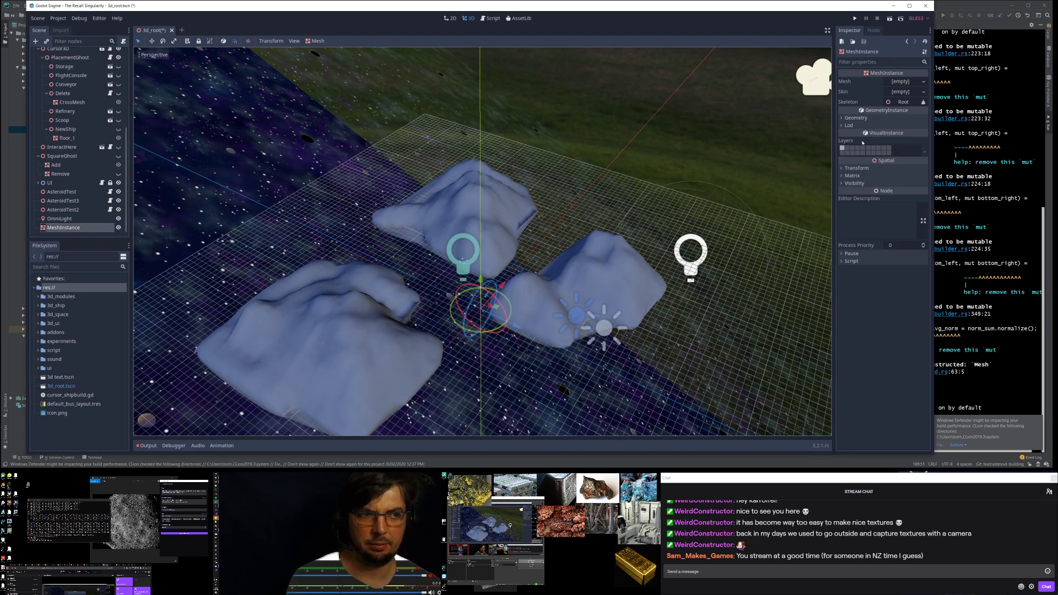
{"action": "left_click", "coordinate": [855, 118]}
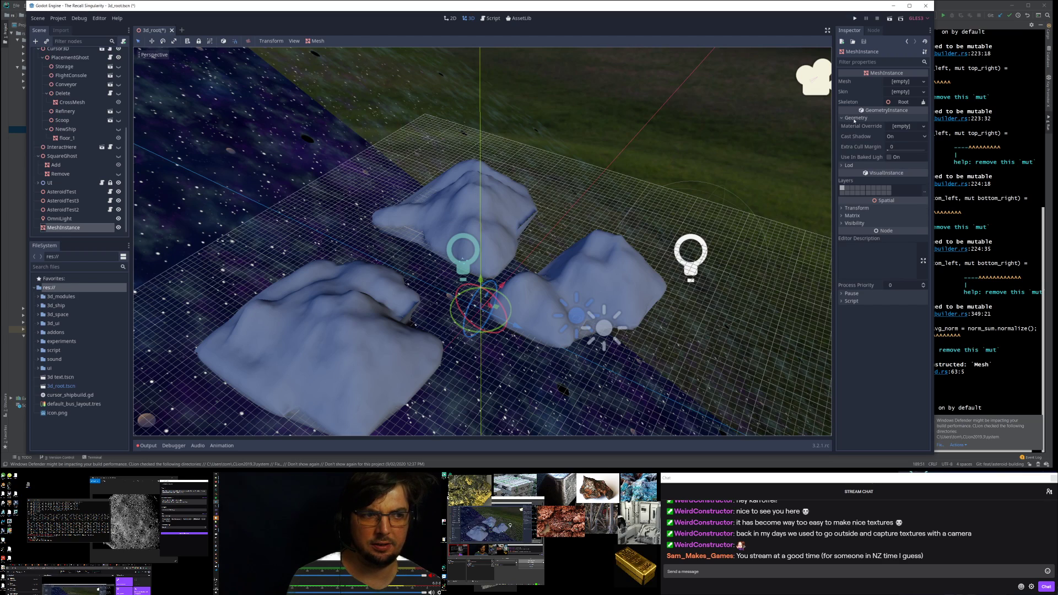
{"action": "left_click", "coordinate": [849, 165]}
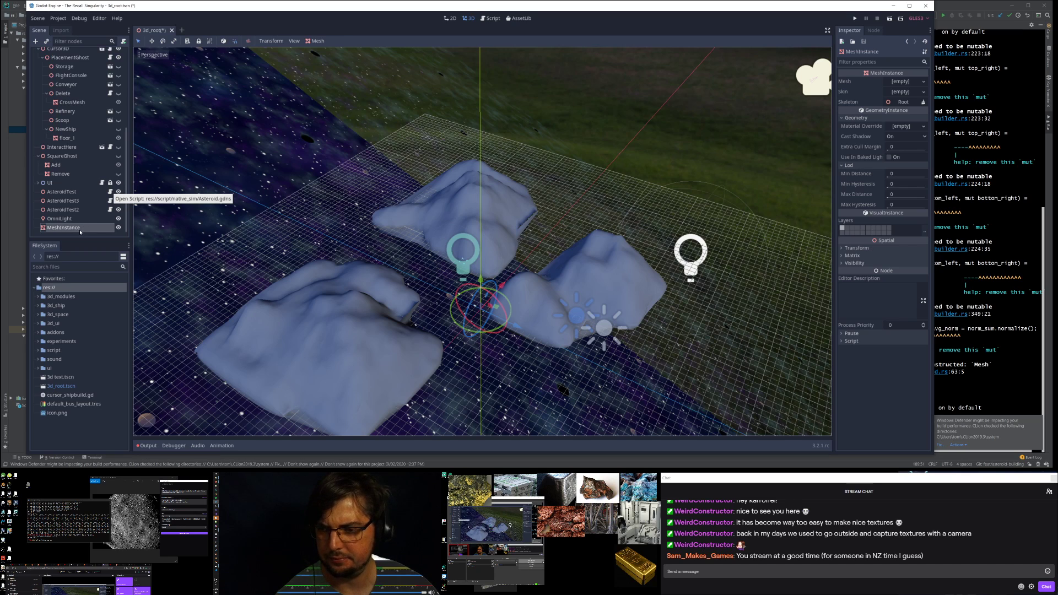
Step: Delete the AsteroidTest, AsteroidTest3 and AsteroidTest2 nodes from the scene
{"action": "left_click", "coordinate": [65, 191]}
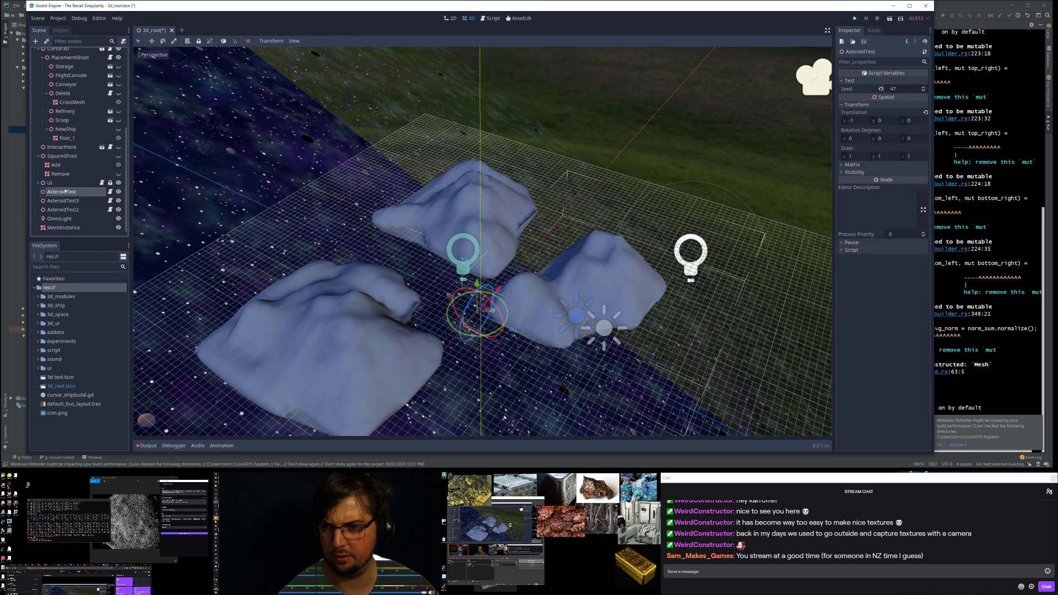
{"action": "left_click", "coordinate": [68, 201], "text": "ctrl"}
{"action": "left_click", "coordinate": [70, 209], "text": "ctrl"}
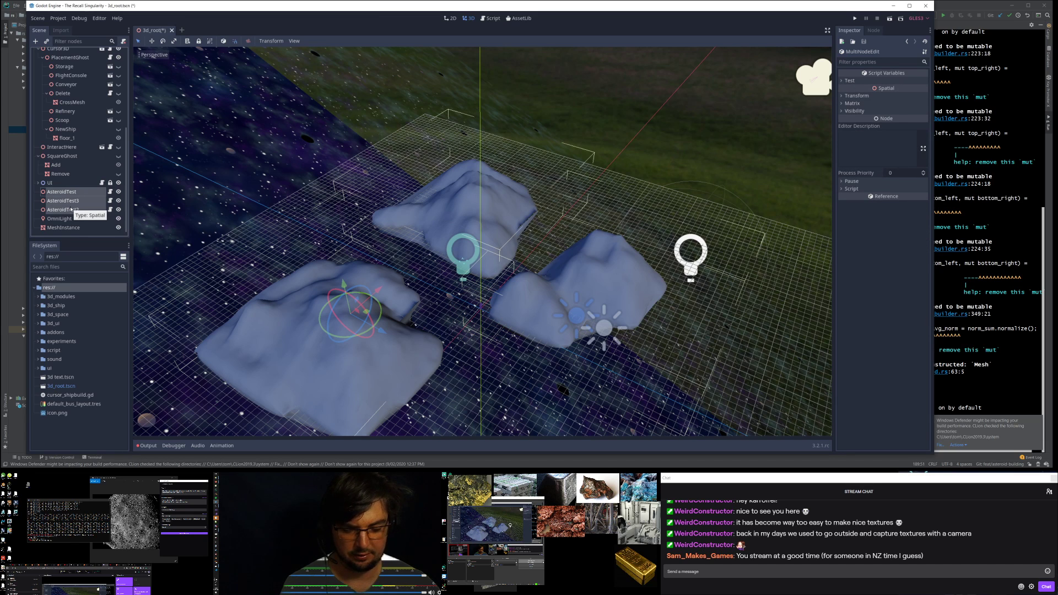
{"action": "key", "text": "Delete"}
{"action": "key", "text": "Return"}
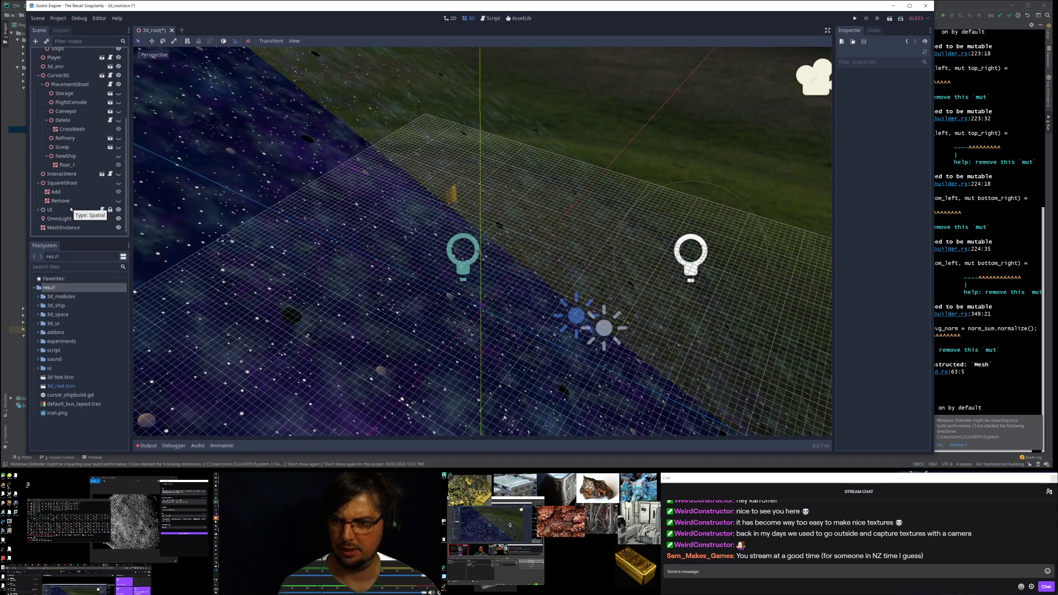
Step: Save the 3d_root scene and quit the Godot editor to return to the Rust code
{"action": "key", "text": "ctrl+s"}
{"action": "left_click", "coordinate": [925, 6]}
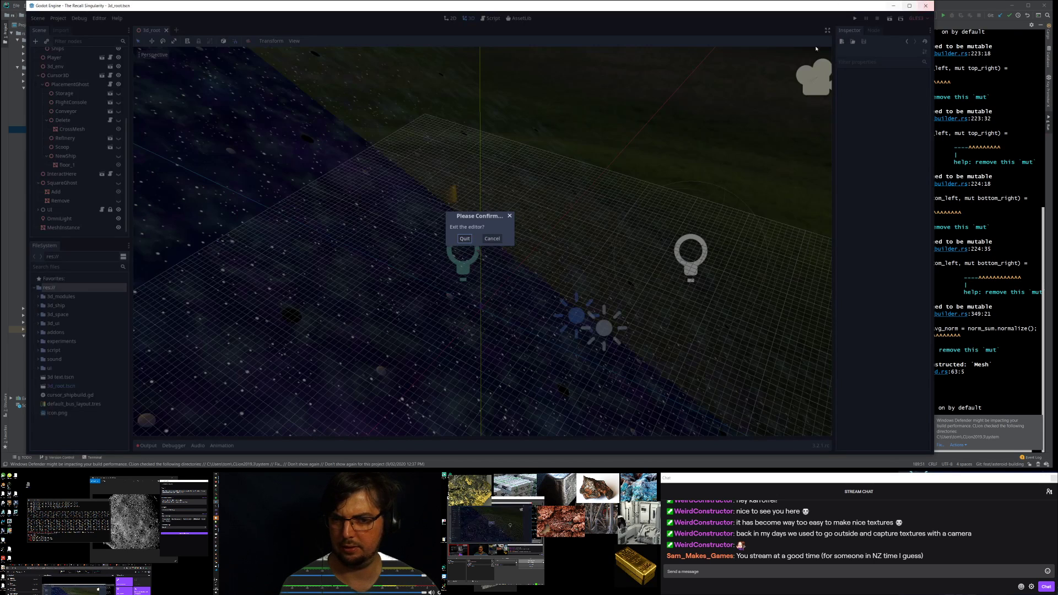
{"action": "key", "text": "Return"}
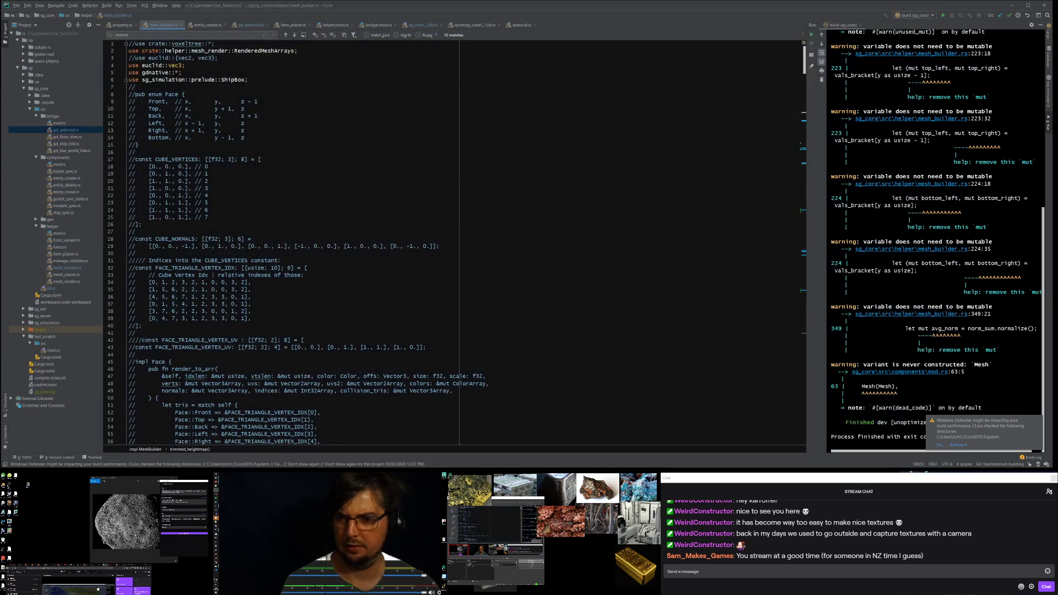
Step: In sg_core's lib.rs, register Asteroid with add_class instead of add_tool_class
{"action": "left_click", "coordinate": [290, 181]}
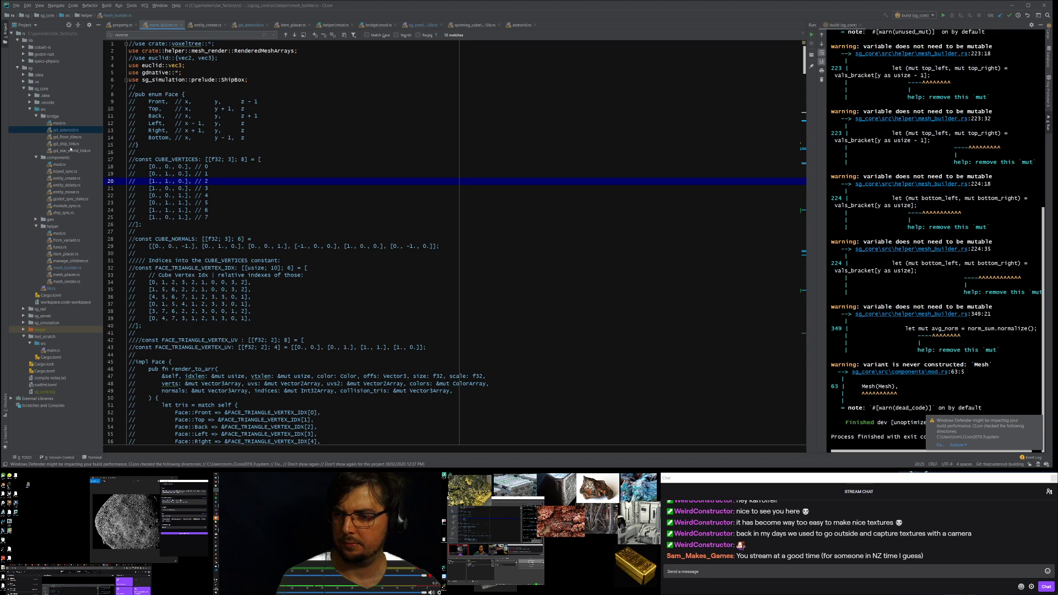
{"action": "left_click", "coordinate": [59, 123]}
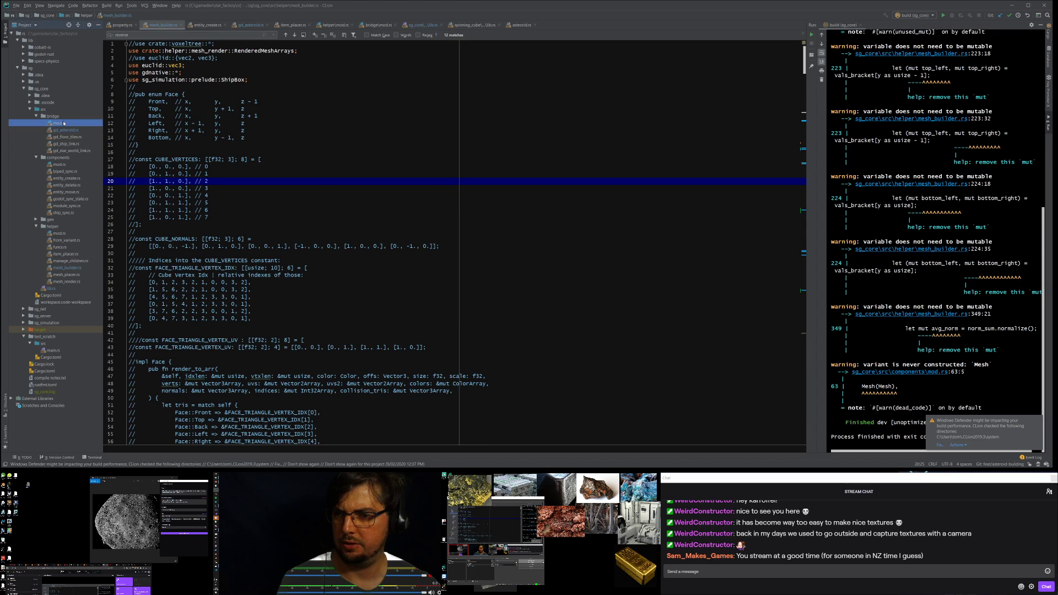
{"action": "double_click", "coordinate": [59, 123]}
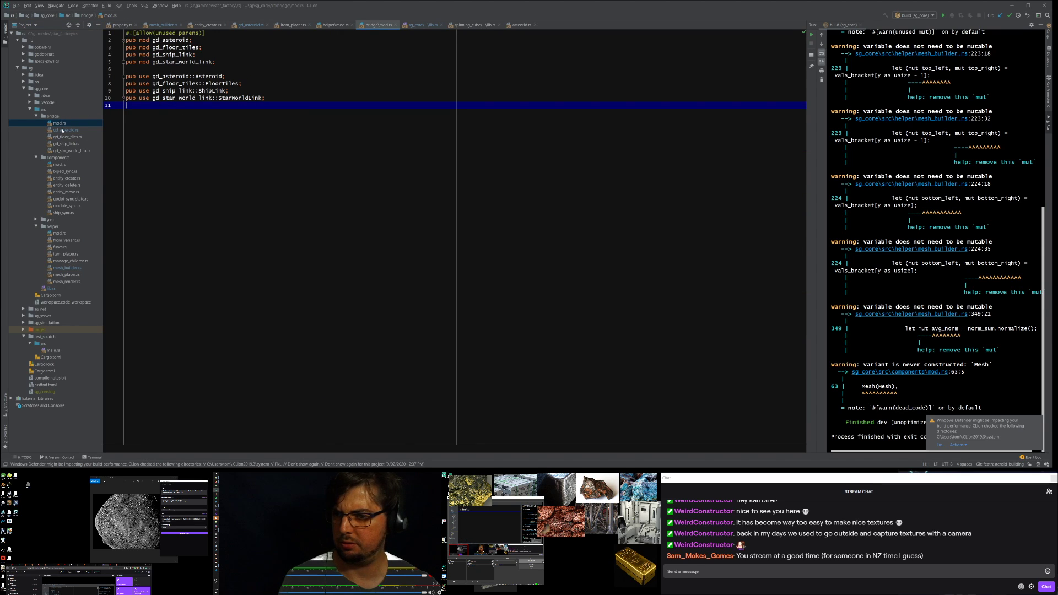
{"action": "double_click", "coordinate": [51, 289]}
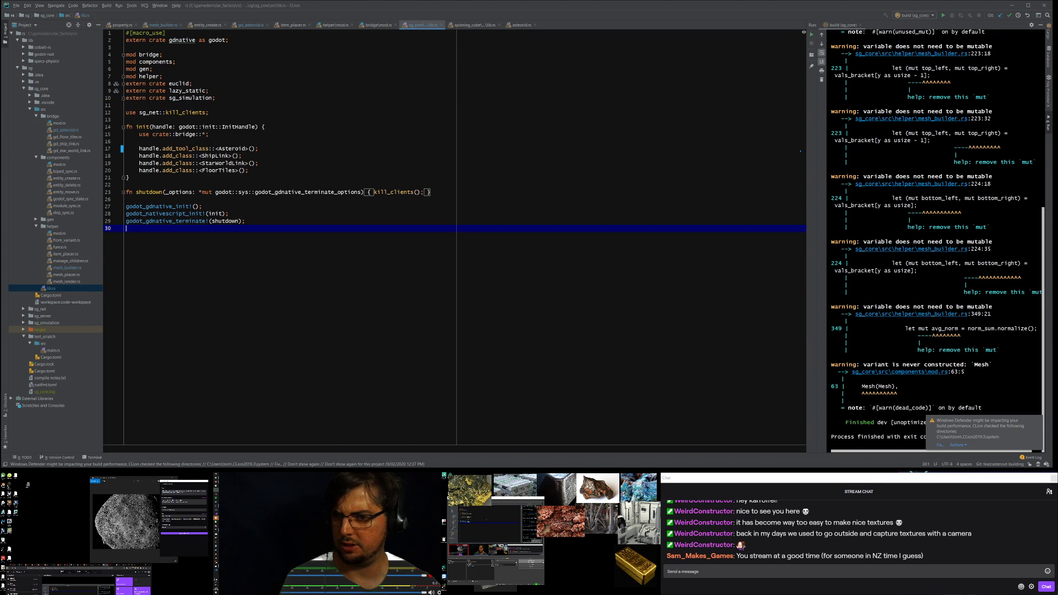
{"action": "double_click", "coordinate": [186, 148]}
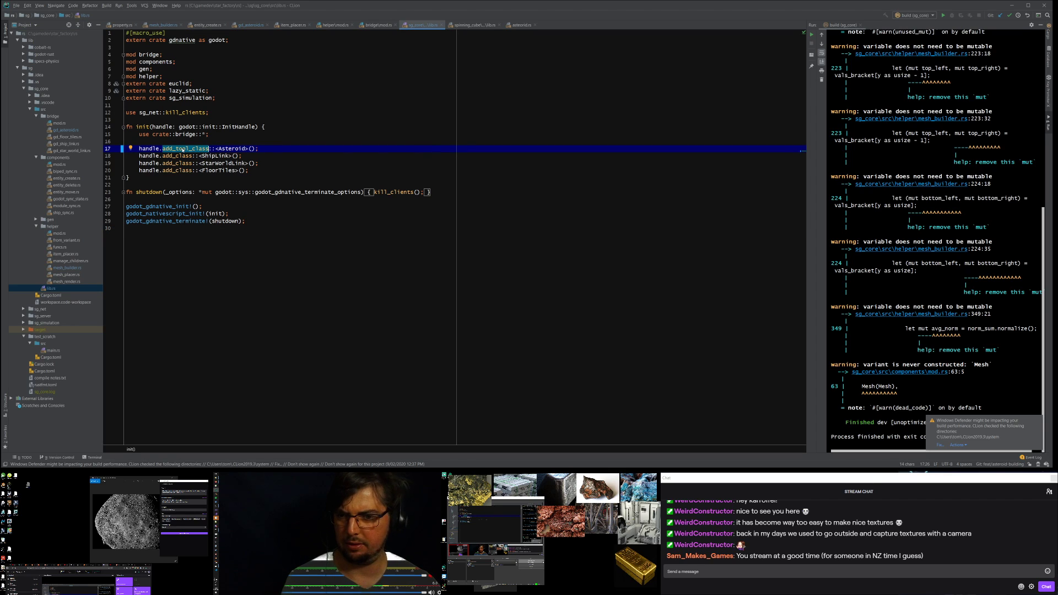
{"action": "type", "text": "add_class"}
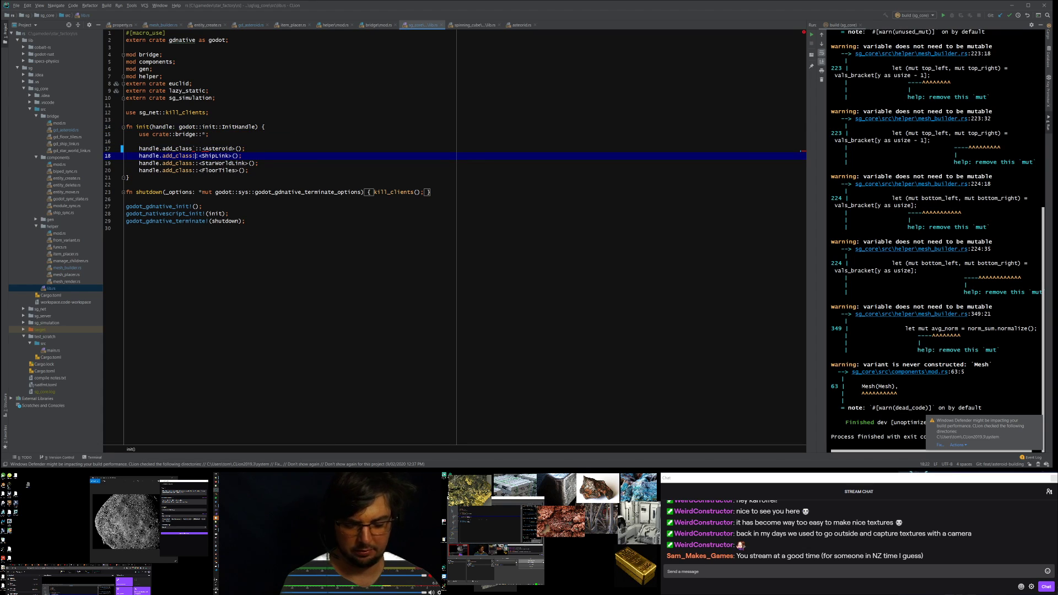
{"action": "key", "text": "Up"}
{"action": "key", "text": "BackSpace"}
{"action": "key", "text": "Up"}
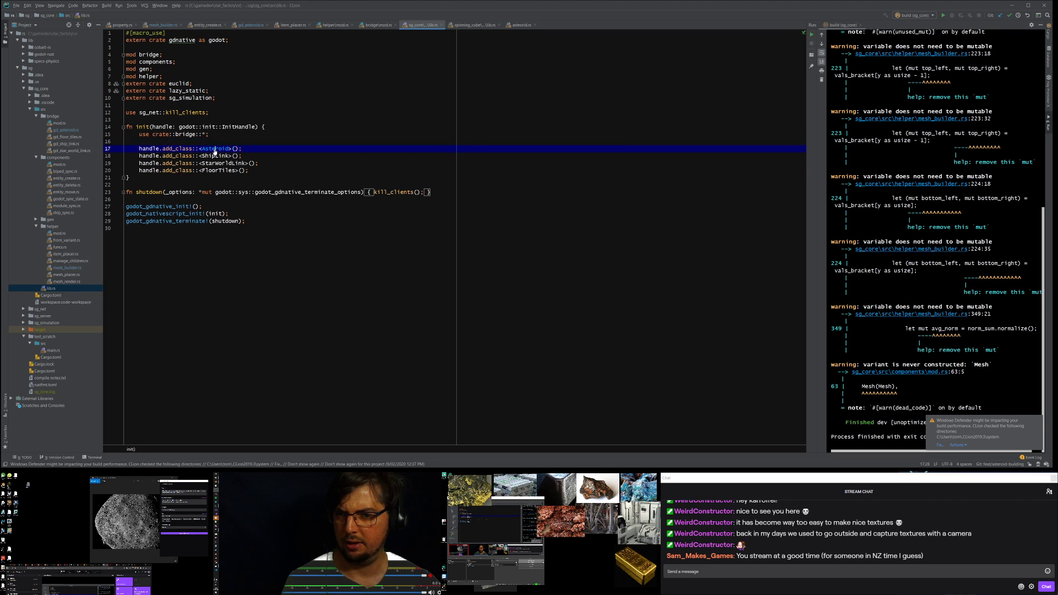
Step: Go to the Asteroid struct's definition and change its inherit attribute to gdnative::MeshInstance
{"action": "left_click", "coordinate": [213, 149], "text": "ctrl"}
{"action": "left_click", "coordinate": [210, 90]}
{"action": "double_click", "coordinate": [206, 98]}
{"action": "type", "text": "Mesh"}
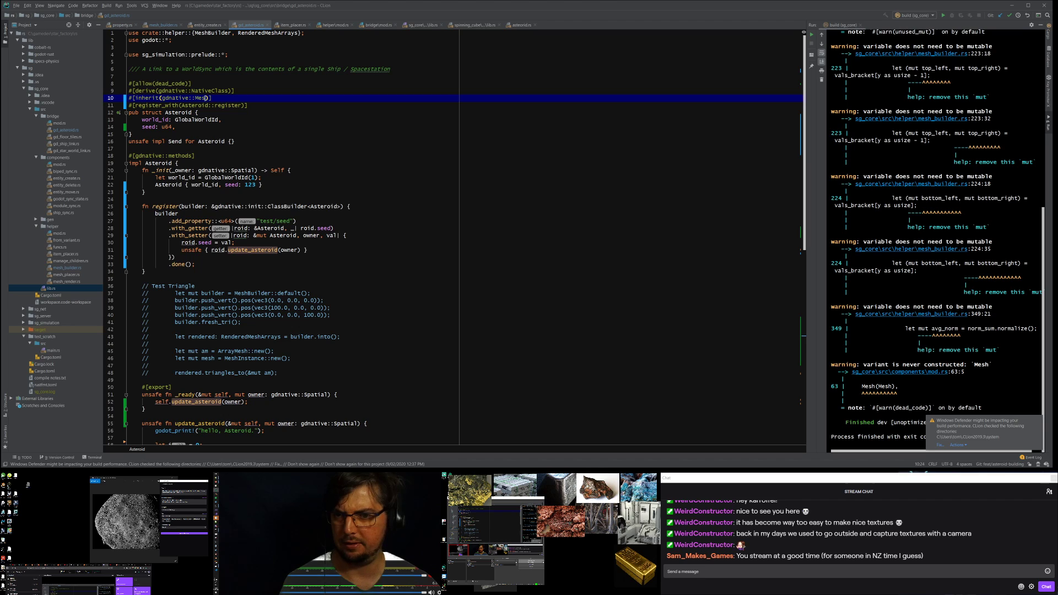
{"action": "type", "text": "Instance"}
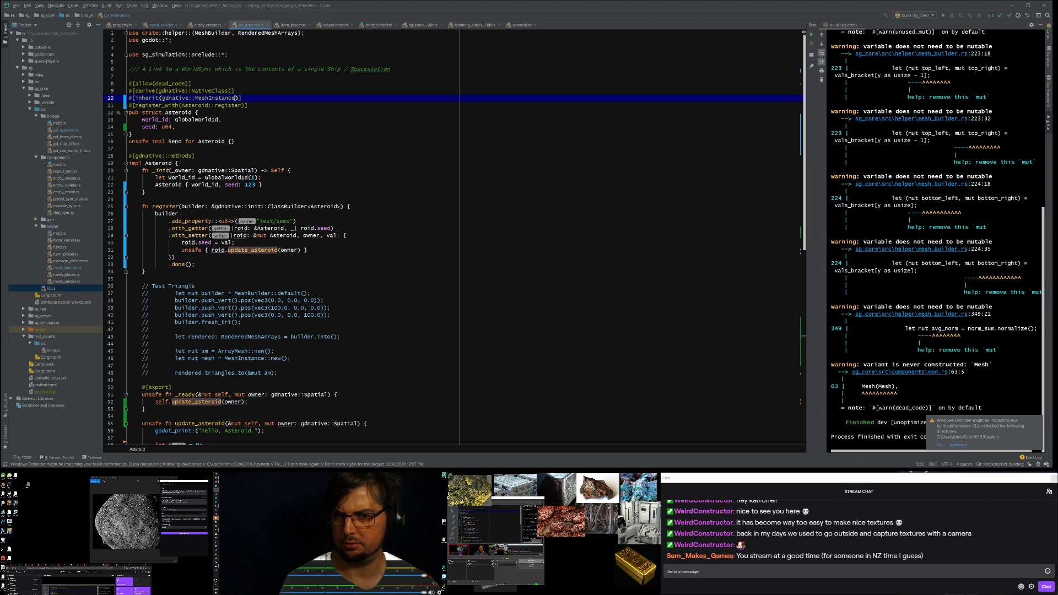
Step: Replace the Spatial owner type with MeshInstance in the signatures of _init, _ready and update_asteroid
{"action": "key", "text": "ctrl+shift+Left"}
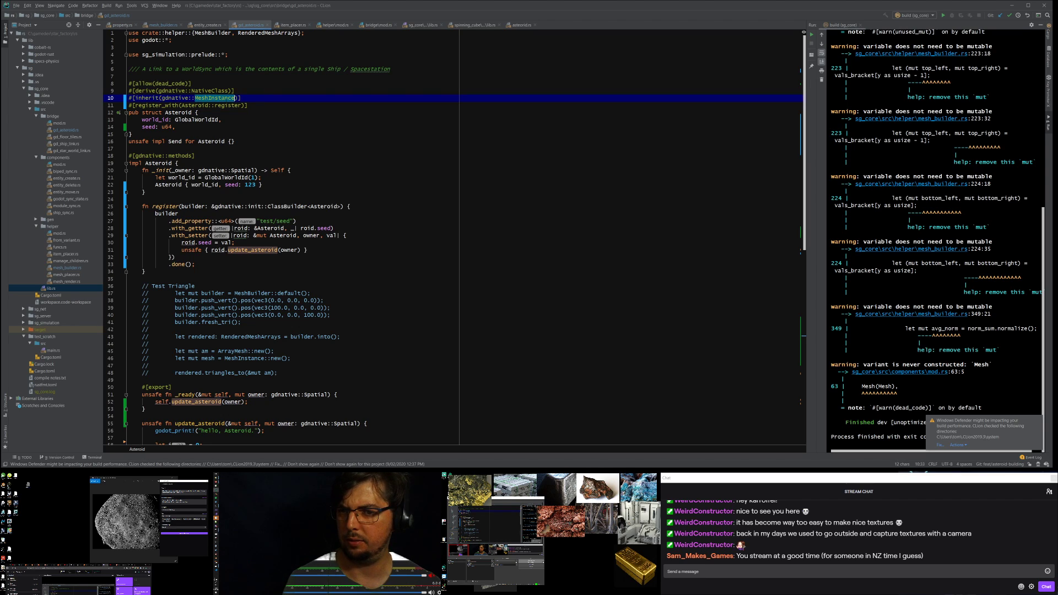
{"action": "key", "text": "Escape"}
{"action": "key", "text": "ctrl+shift+Left"}
{"action": "key", "text": "ctrl+c"}
{"action": "left_click", "coordinate": [236, 177]}
{"action": "double_click", "coordinate": [242, 171]}
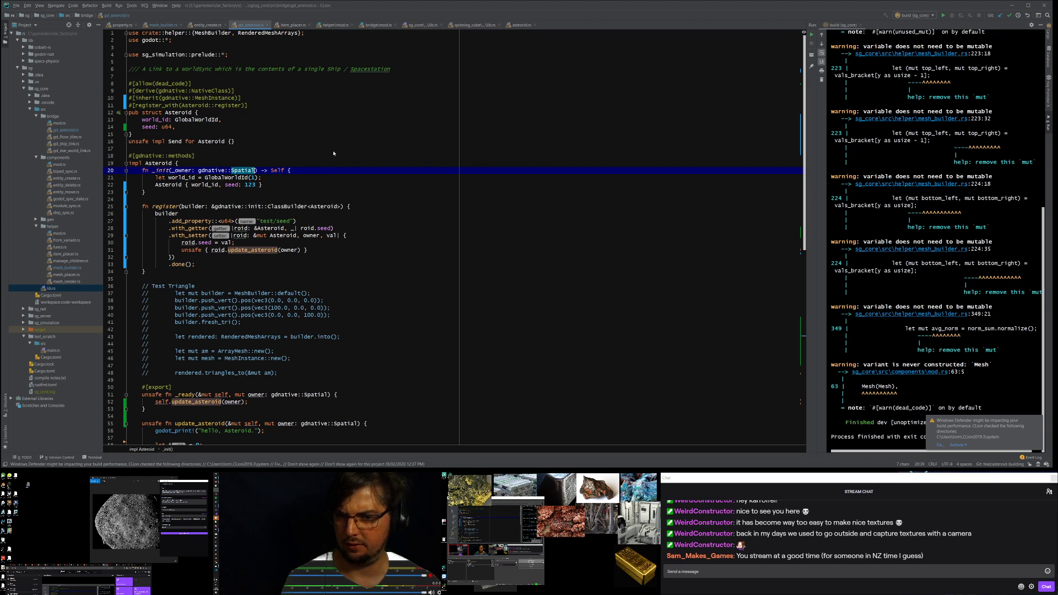
{"action": "key", "text": "ctrl+f"}
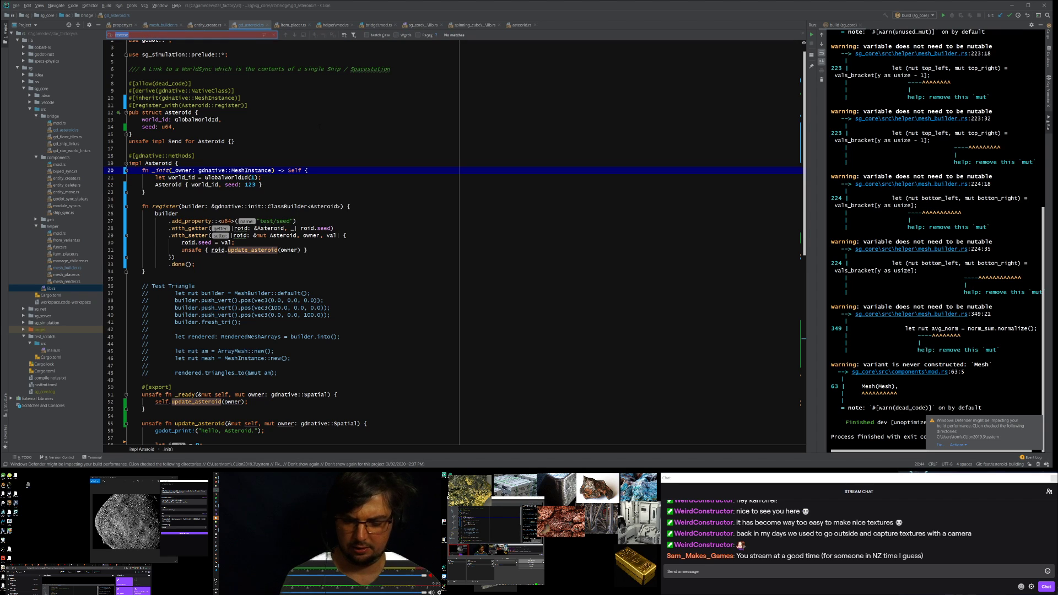
{"action": "type", "text": "Sp"}
{"action": "key", "text": "Escape"}
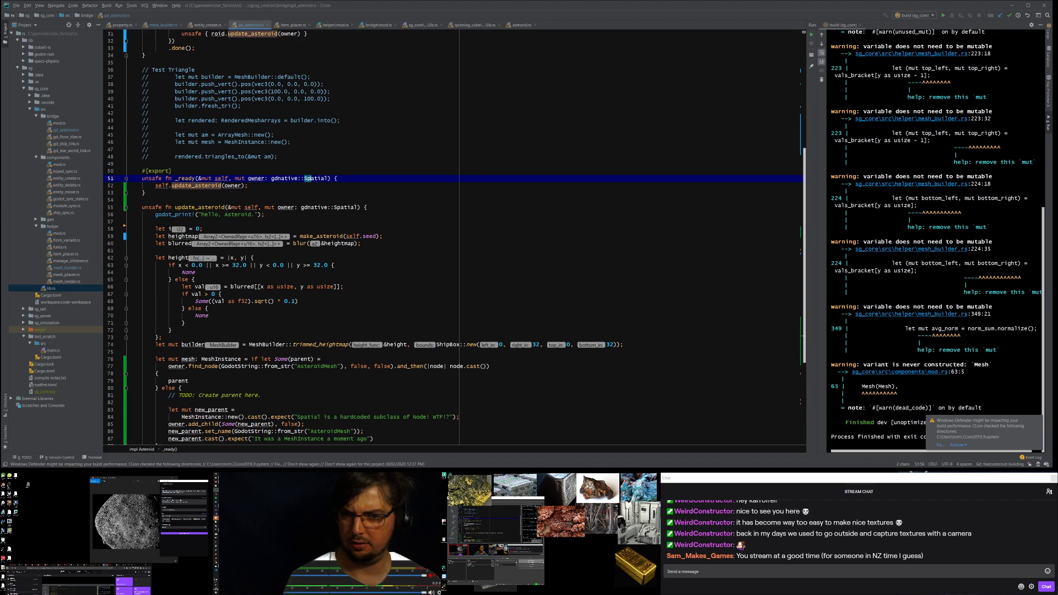
{"action": "key", "text": "ctrl+w"}
{"action": "type", "text": "MeshInstance"}
{"action": "double_click", "coordinate": [345, 207]}
{"action": "key", "text": "ctrl+v"}
Step: Delete the let mut mesh block in update_asteroid that finds or creates the AsteroidMesh child node
{"action": "scroll", "coordinate": [345, 207], "scroll_direction": "down", "scroll_amount": 4}
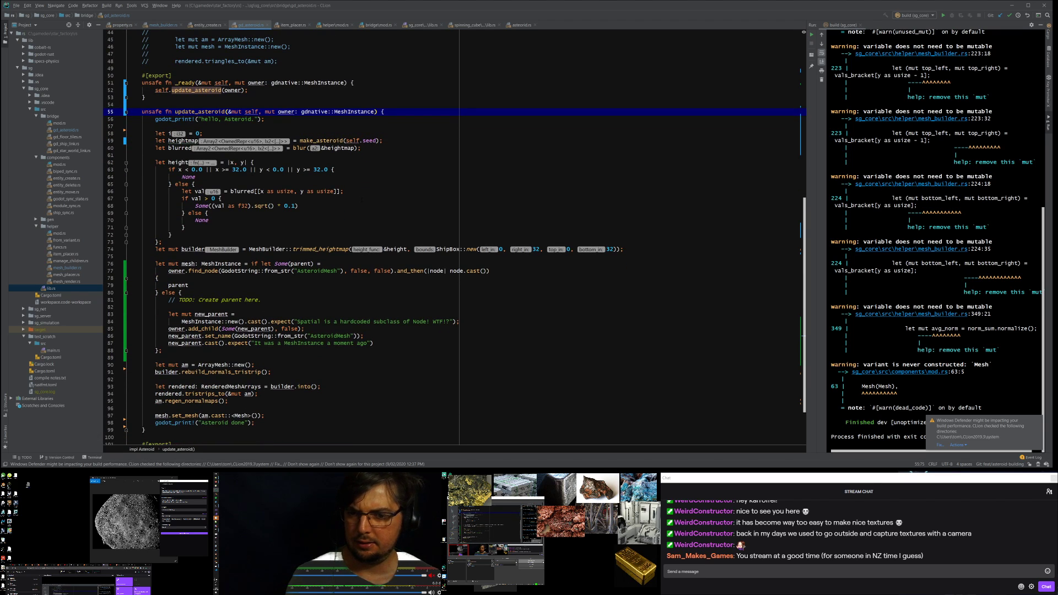
{"action": "left_click", "coordinate": [158, 278]}
{"action": "left_click", "coordinate": [128, 307]}
{"action": "left_click", "coordinate": [294, 386]}
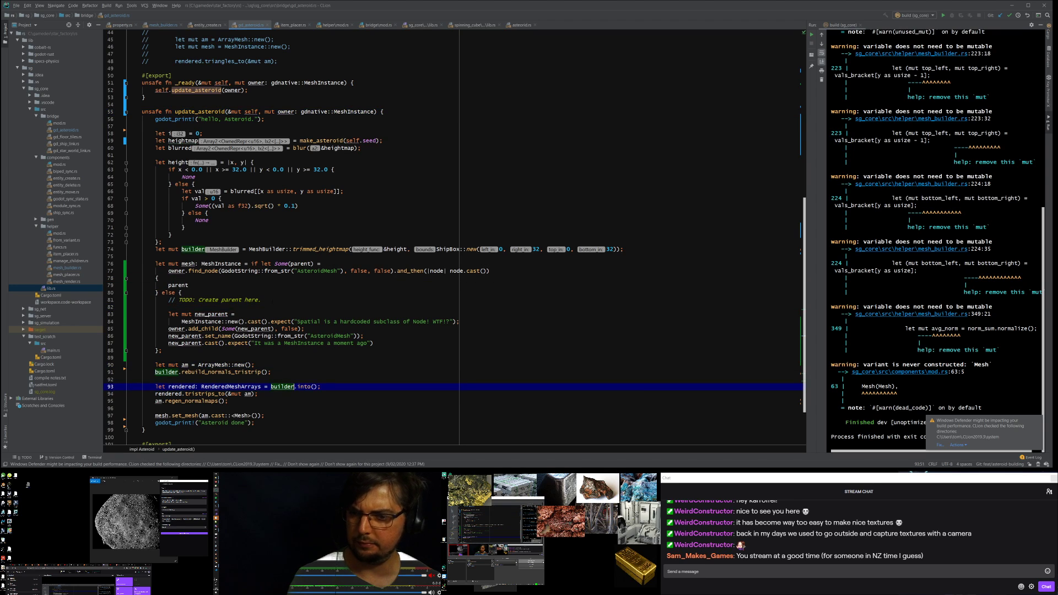
{"action": "double_click", "coordinate": [176, 270]}
{"action": "double_click", "coordinate": [188, 264]}
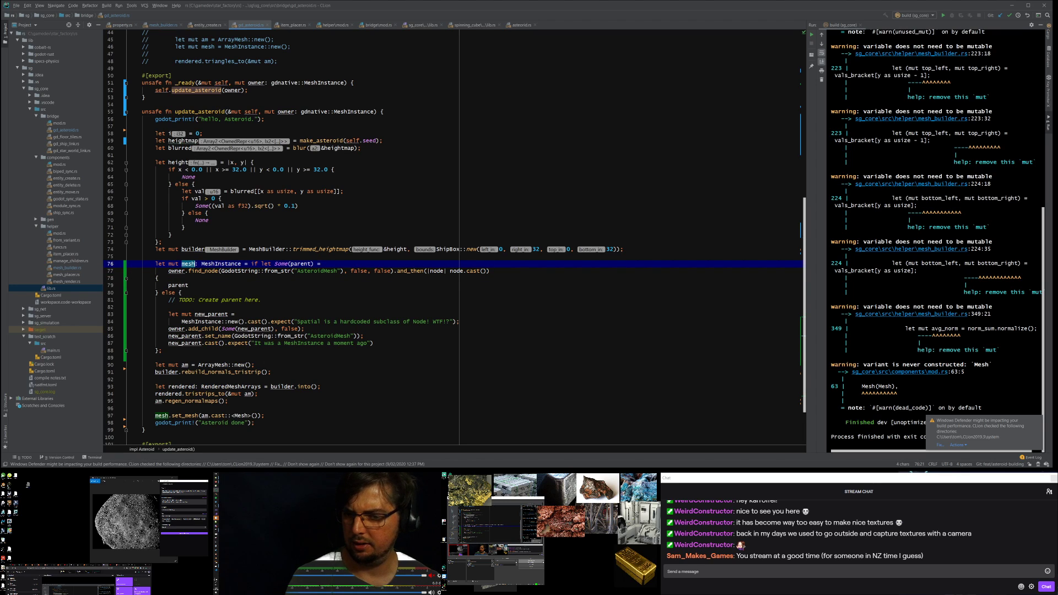
{"action": "left_click_drag", "start_coordinate": [162, 350], "coordinate": [130, 264]}
{"action": "key", "text": "BackSpace"}
{"action": "key", "text": "BackSpace"}
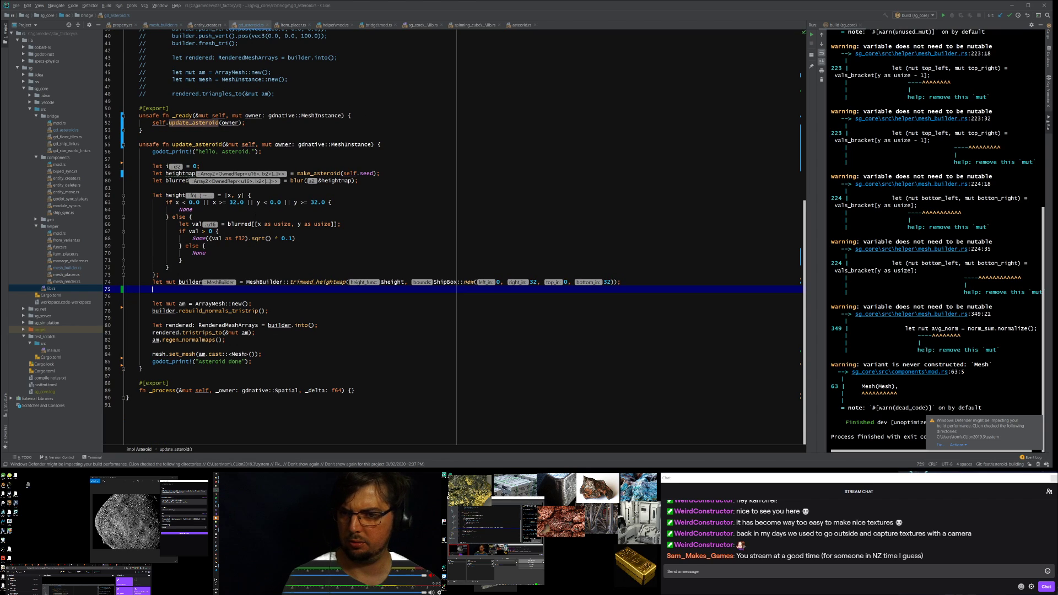
Step: Replace every occurrence of owner with mesh in the Asteroid source file and save it
{"action": "double_click", "coordinate": [283, 145]}
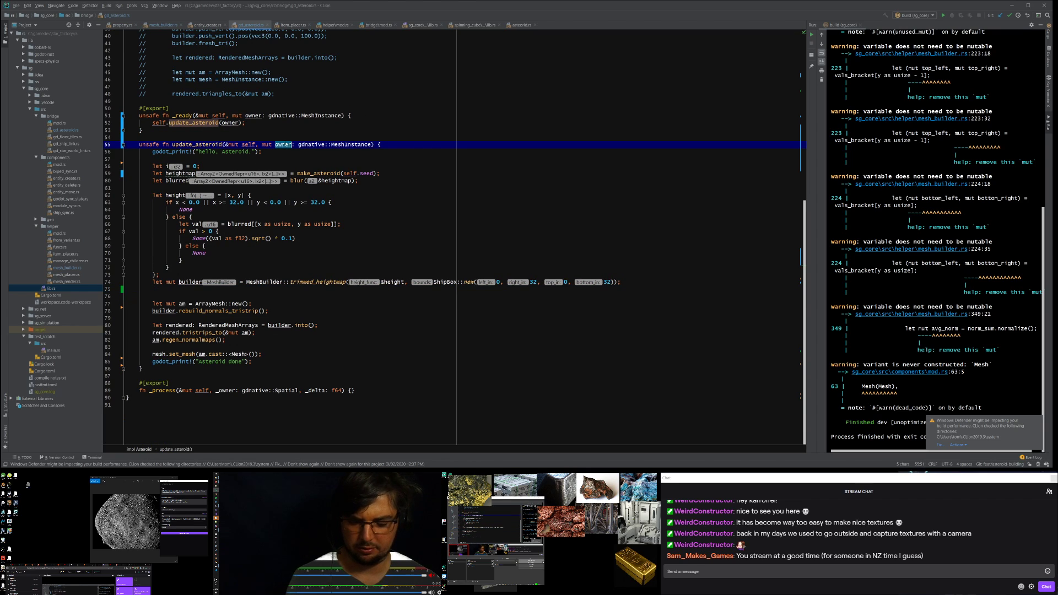
{"action": "key", "text": "ctrl+r"}
{"action": "key", "text": "Tab"}
{"action": "type", "text": "mesh"}
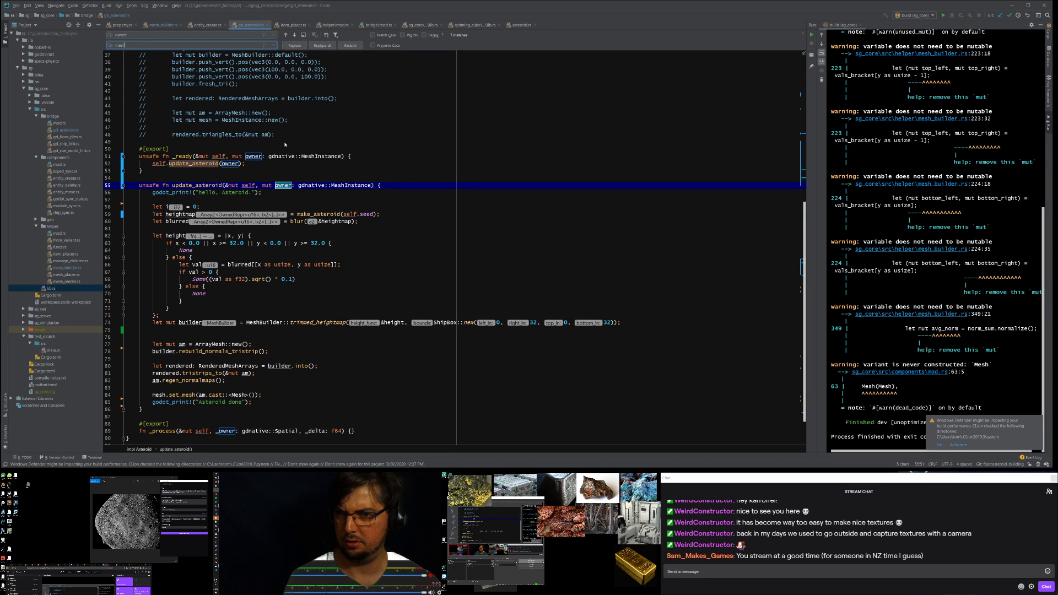
{"action": "left_click", "coordinate": [289, 45]}
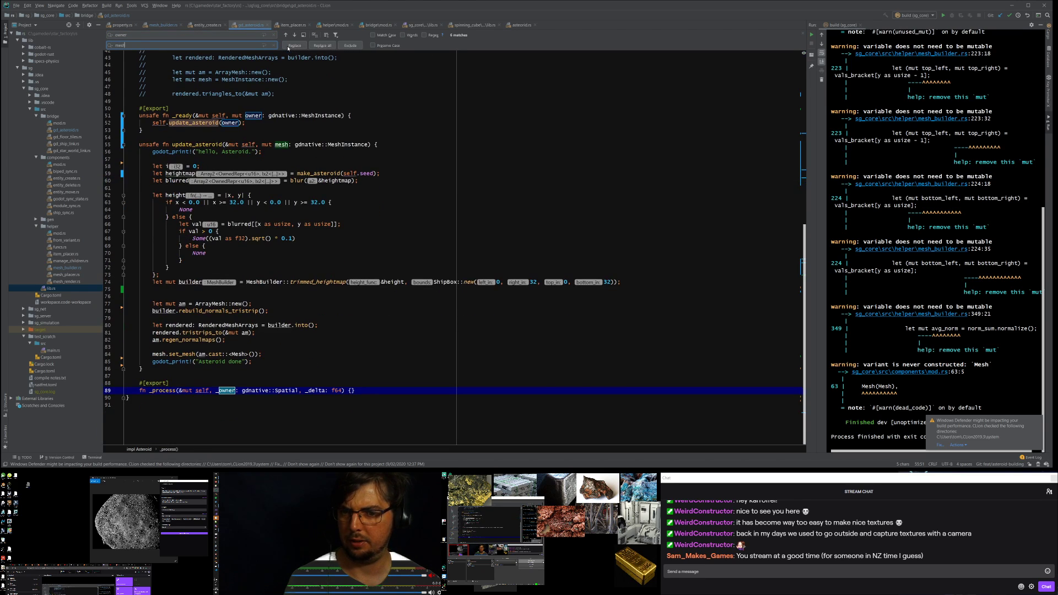
{"action": "left_click", "coordinate": [288, 46]}
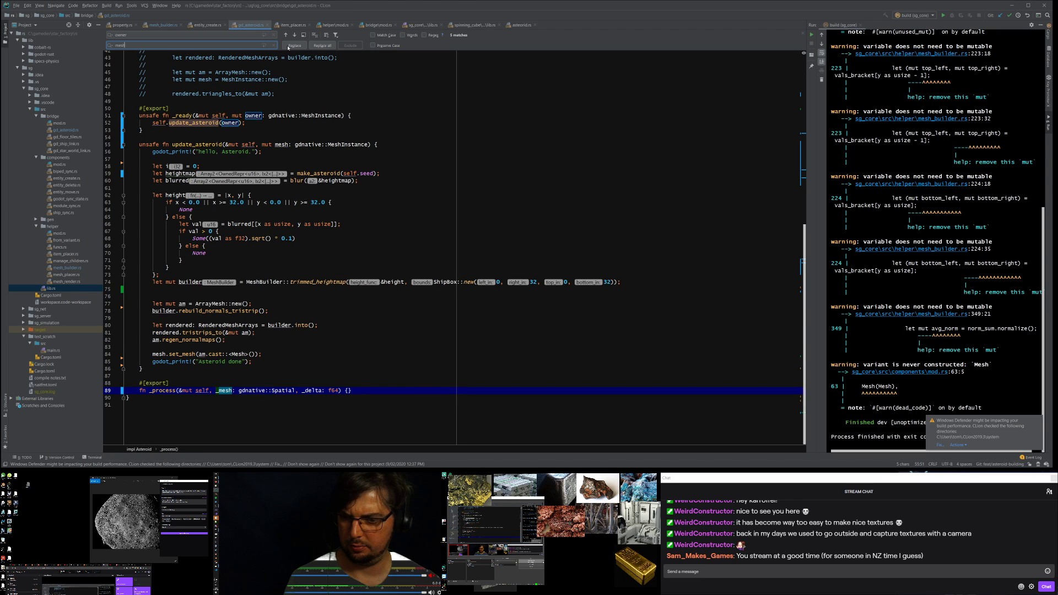
{"action": "left_click", "coordinate": [289, 46]}
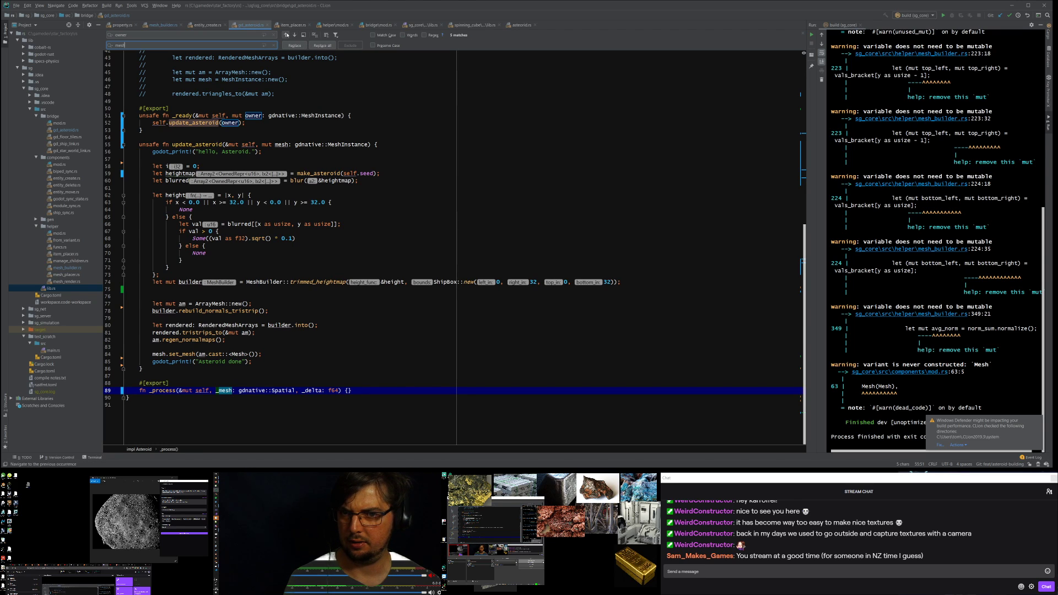
{"action": "left_click", "coordinate": [286, 35]}
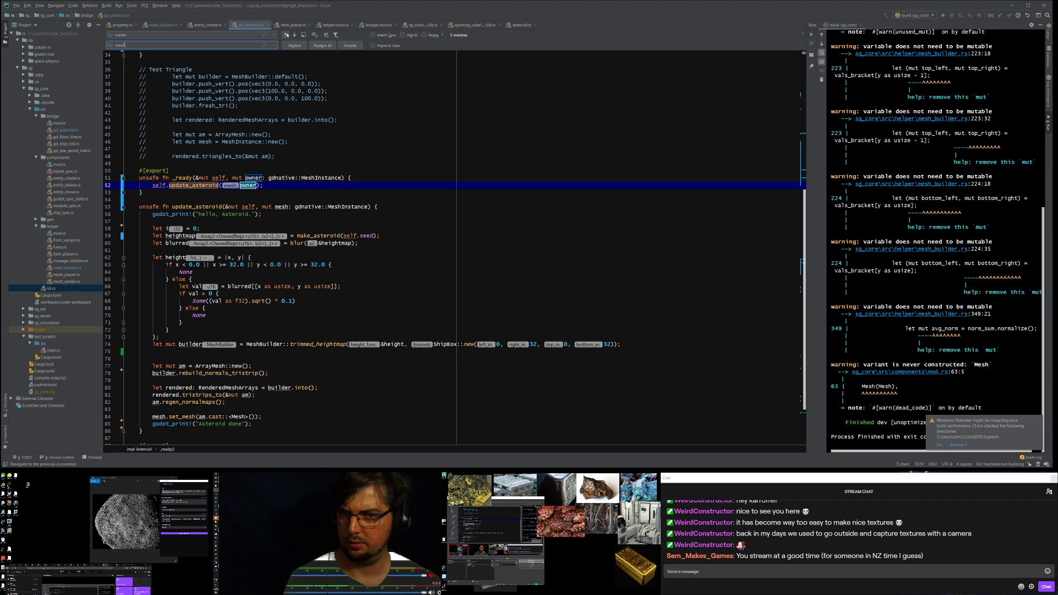
{"action": "left_click", "coordinate": [320, 45]}
{"action": "key", "text": "Escape"}
{"action": "left_click_drag", "start_coordinate": [353, 127], "coordinate": [353, 119]}
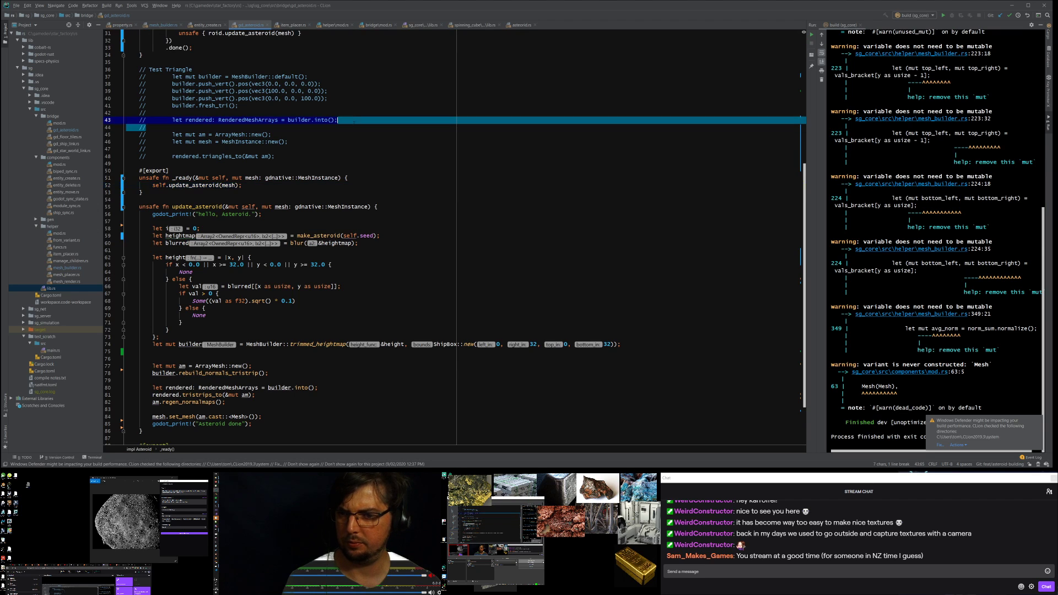
{"action": "key", "text": "ctrl+s"}
{"action": "scroll", "coordinate": [455, 237], "scroll_direction": "up", "scroll_amount": 10}
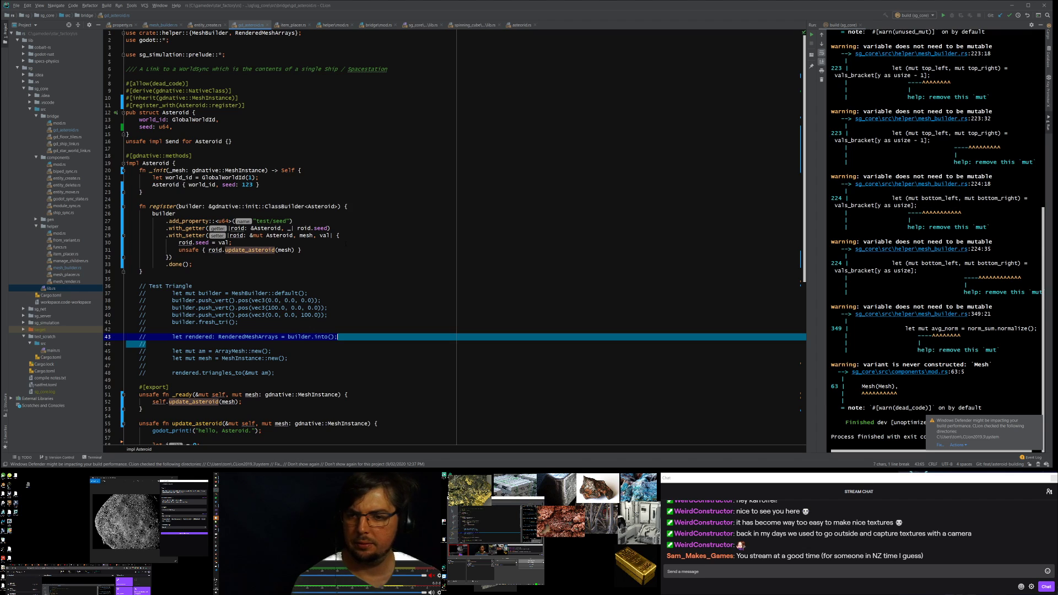
Step: Review the Asteroid source for the MeshInstance type in _init and the ArrayMesh and set_mesh code in update_asteroid
{"action": "scroll", "coordinate": [356, 206], "scroll_direction": "down", "scroll_amount": 3}
{"action": "scroll", "coordinate": [356, 207], "scroll_direction": "up", "scroll_amount": 3}
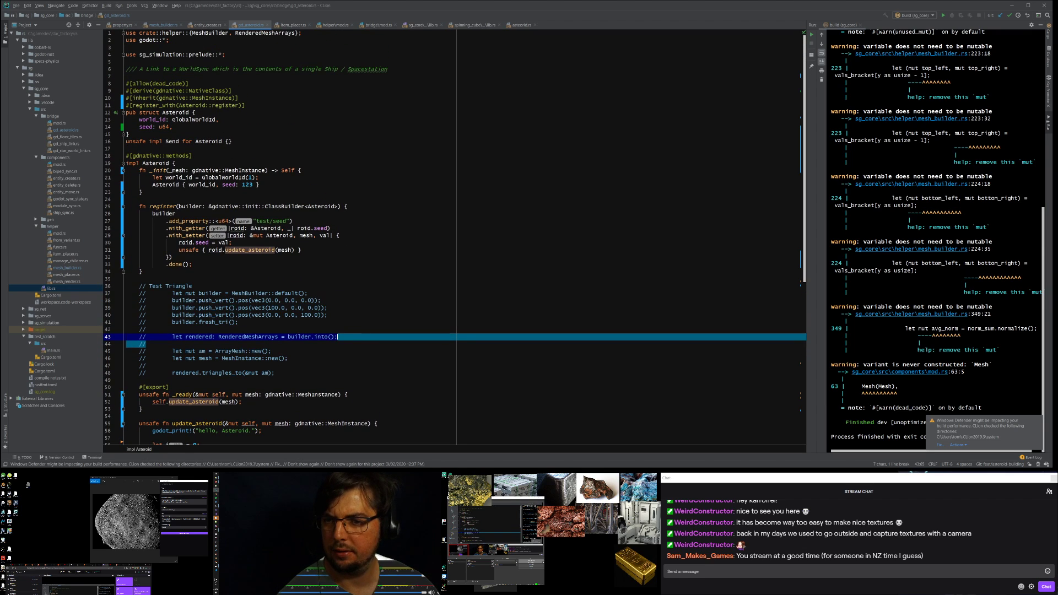
{"action": "left_click", "coordinate": [179, 113]}
{"action": "double_click", "coordinate": [246, 170]}
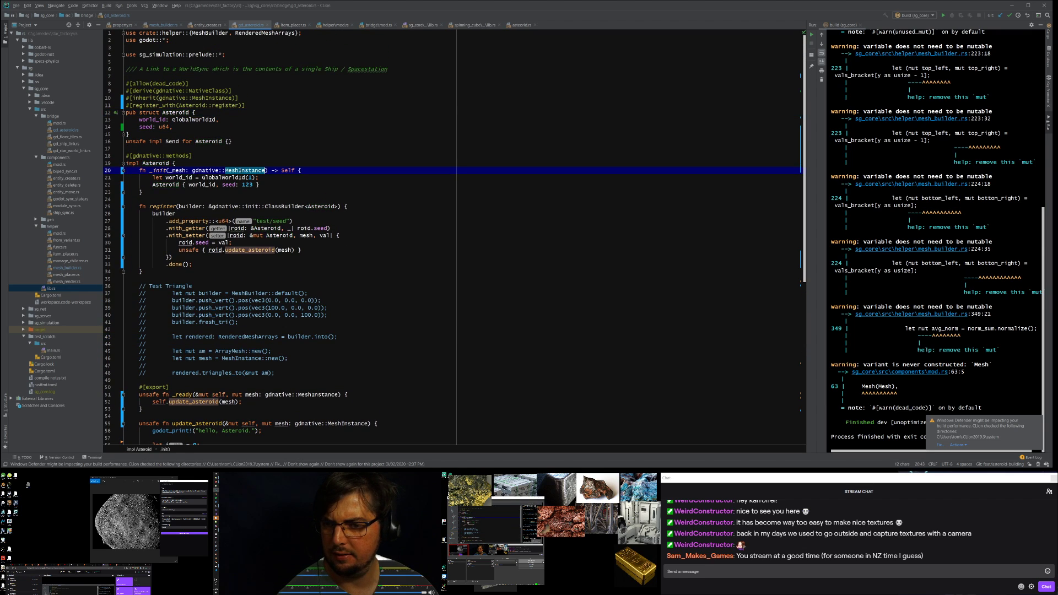
{"action": "scroll", "coordinate": [357, 206], "scroll_direction": "down", "scroll_amount": 13}
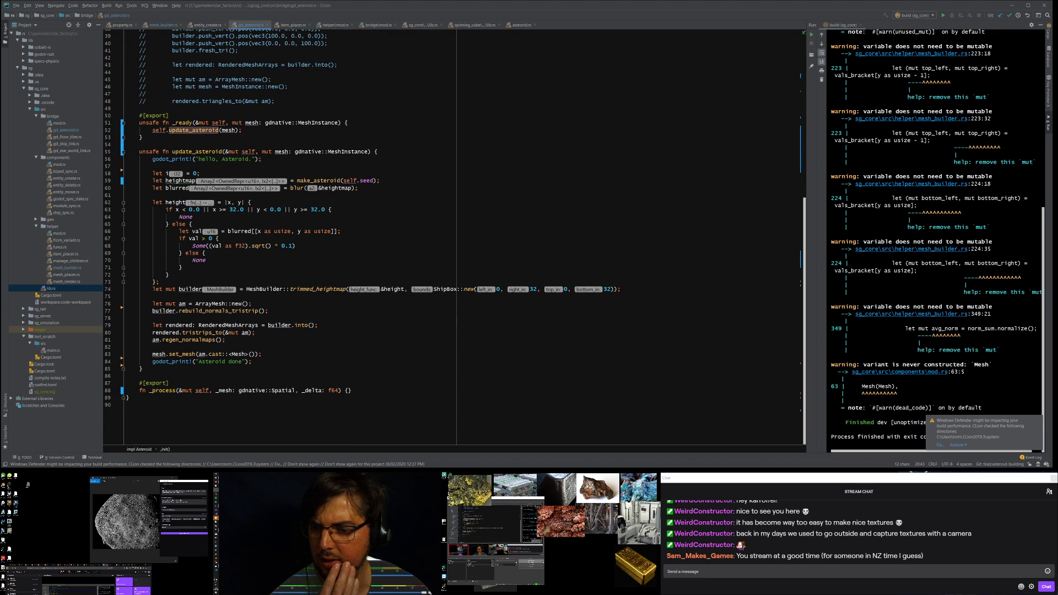
{"action": "double_click", "coordinate": [210, 304]}
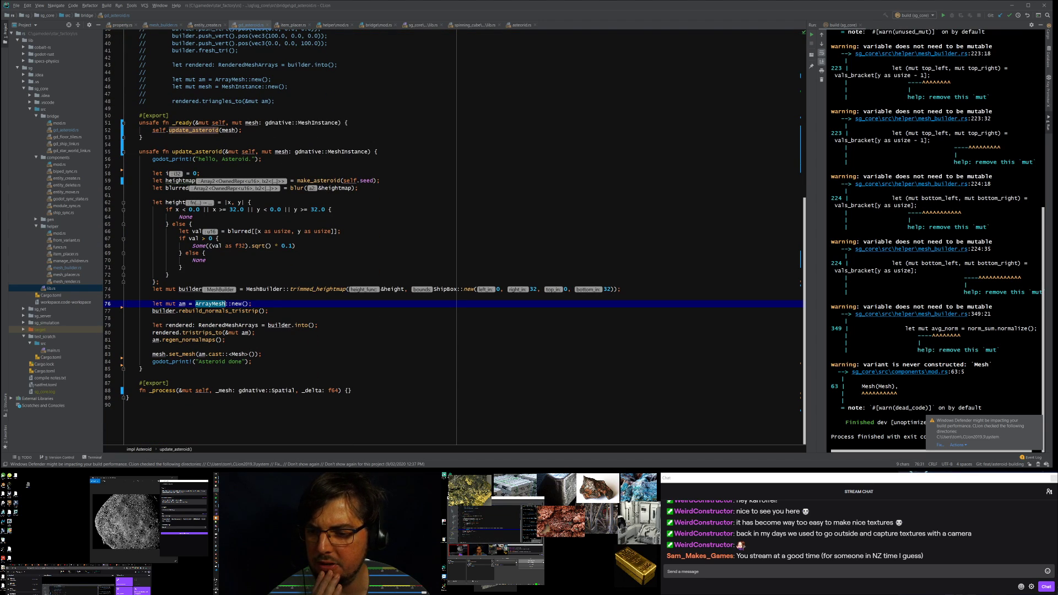
{"action": "triple_click", "coordinate": [155, 355]}
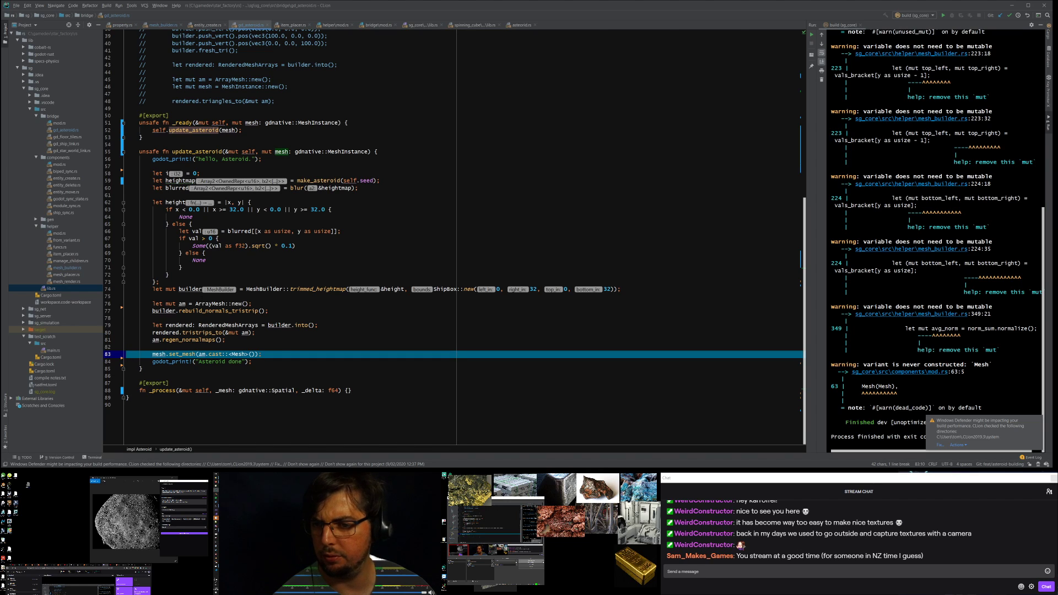
{"action": "left_click", "coordinate": [239, 325]}
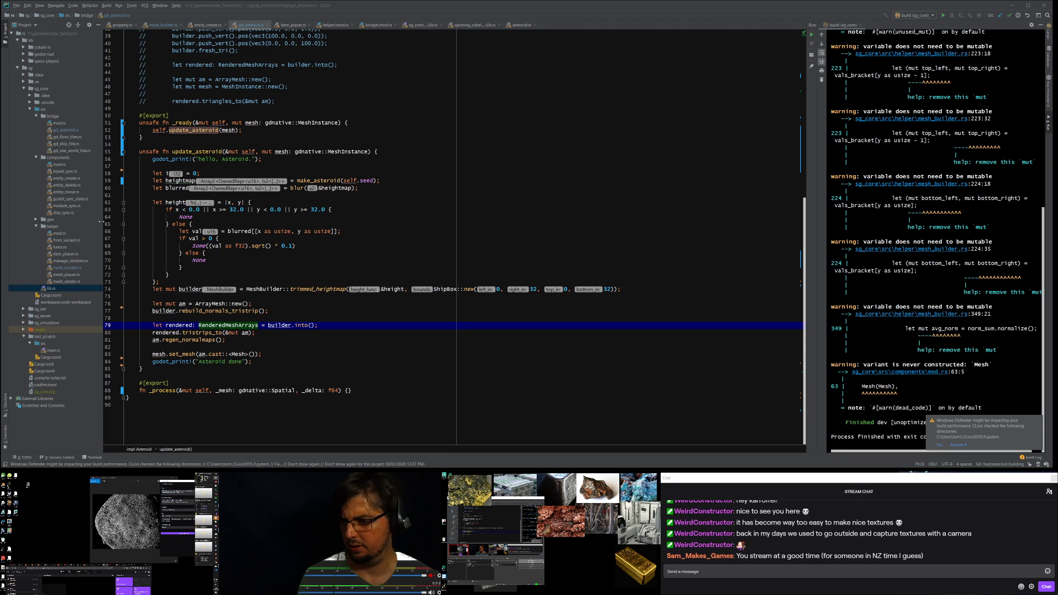
Step: Switch to File Explorer and browse from star_factory to the game/script/native_sim folder
{"action": "key", "text": "alt+Tab"}
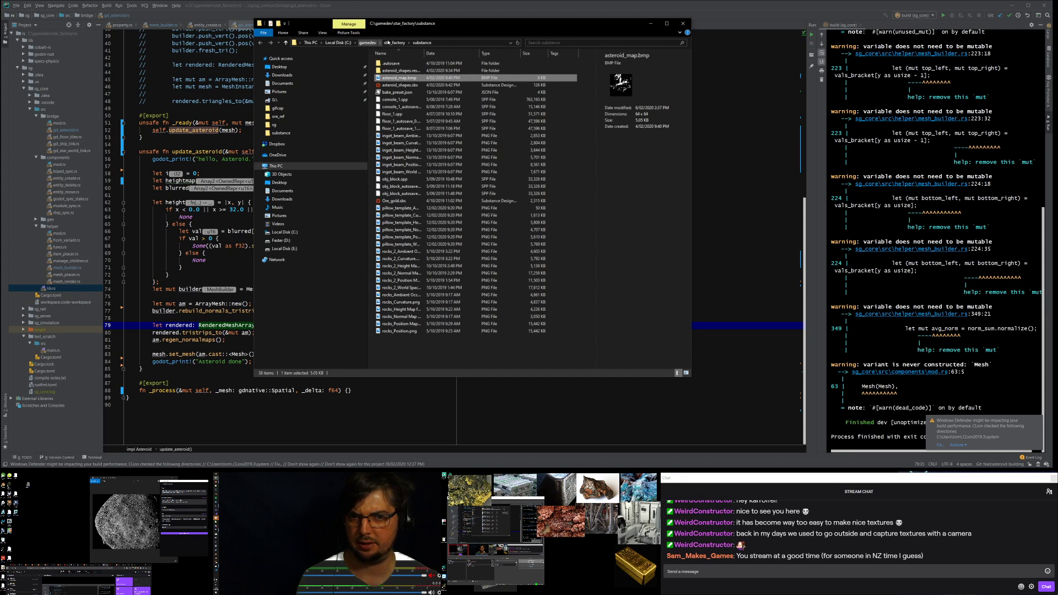
{"action": "left_click", "coordinate": [387, 42]}
{"action": "double_click", "coordinate": [395, 104]}
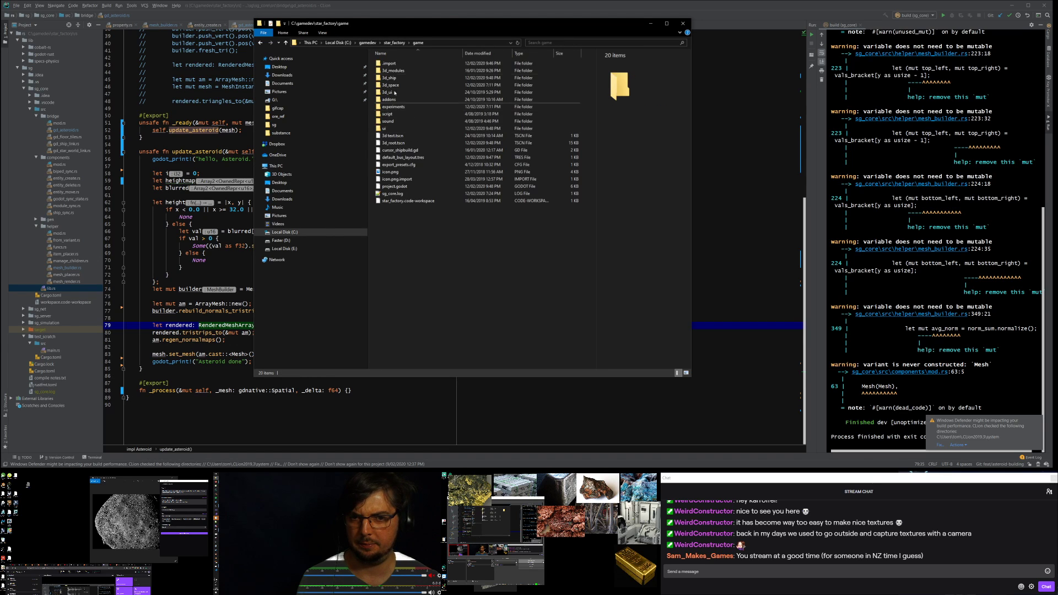
{"action": "left_click", "coordinate": [389, 78]}
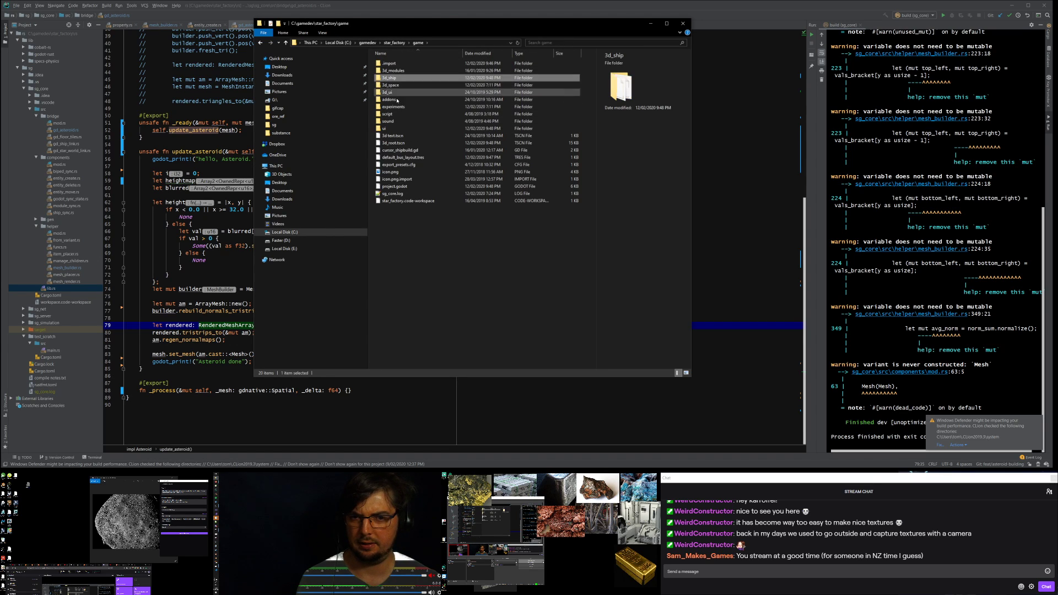
{"action": "double_click", "coordinate": [397, 115]}
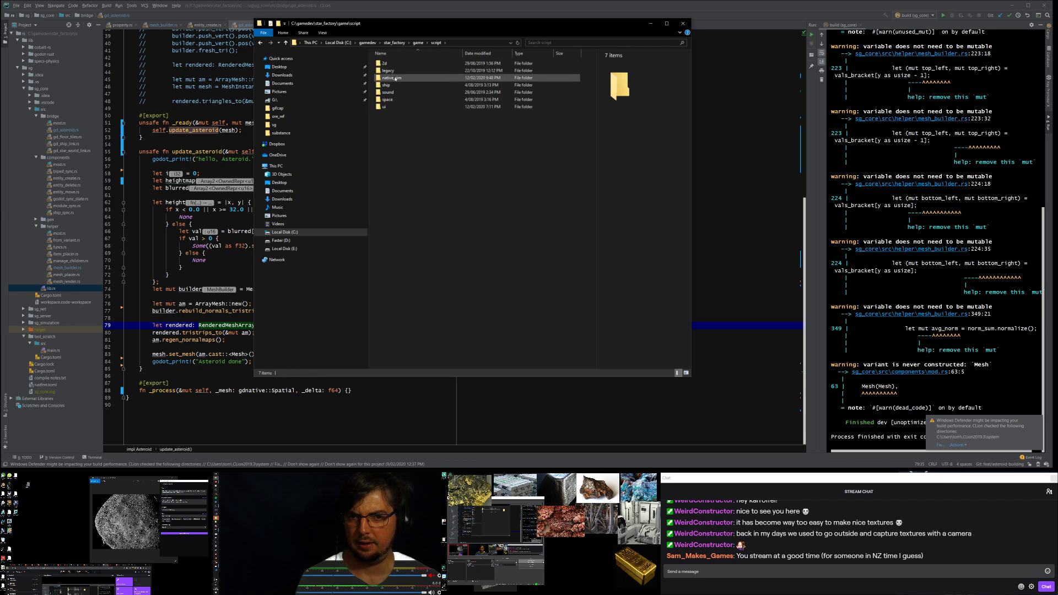
{"action": "left_click", "coordinate": [397, 79]}
{"action": "double_click", "coordinate": [397, 78]}
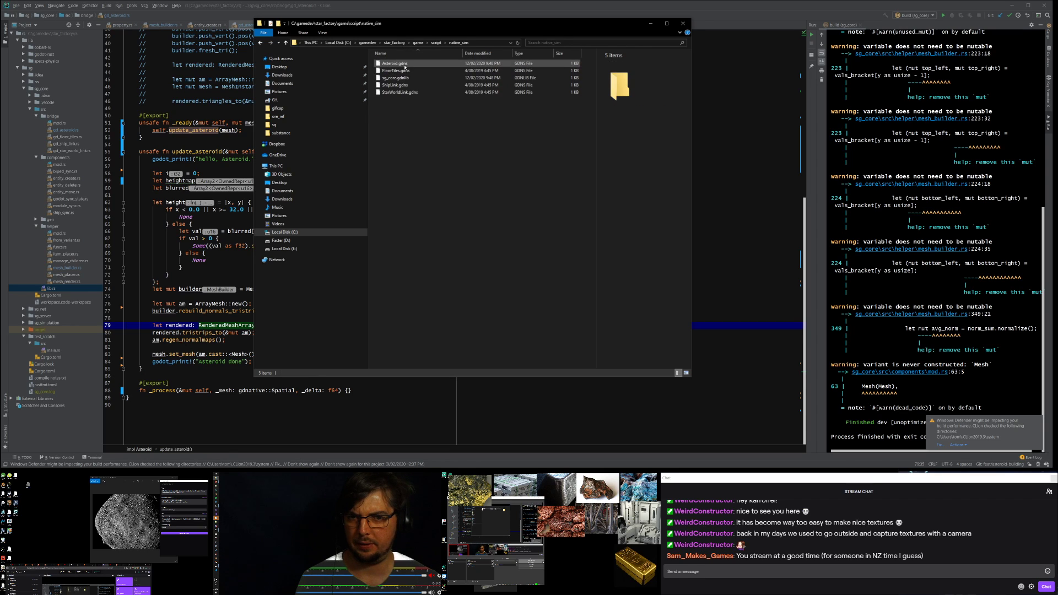
Step: Open Asteroid.gdns in Notepad++ and examine its resource_name, class_name and library entries
{"action": "left_click", "coordinate": [394, 63]}
{"action": "right_click", "coordinate": [393, 65]}
{"action": "left_click", "coordinate": [338, 93]}
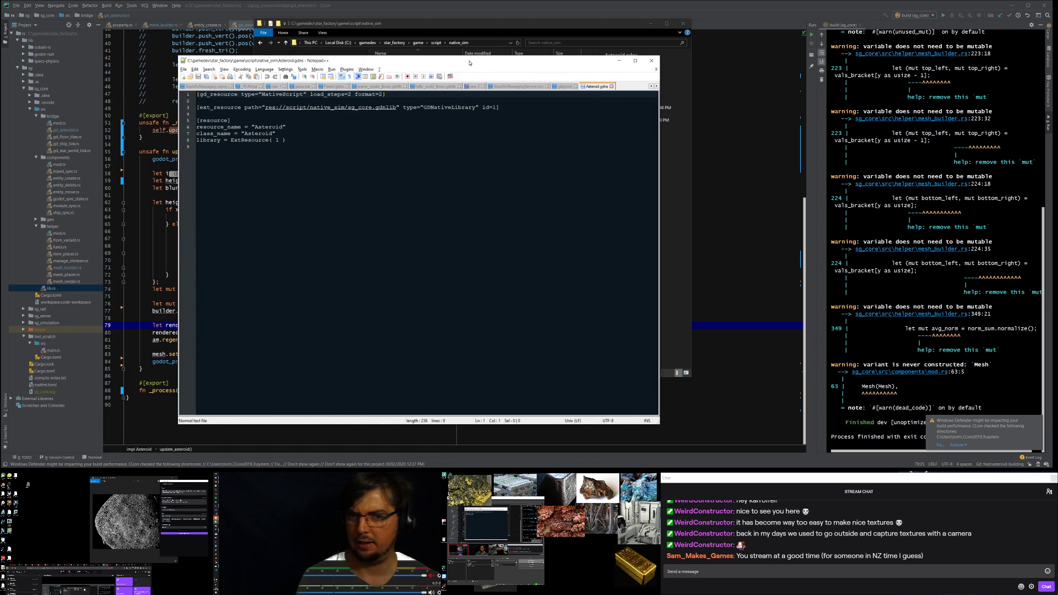
{"action": "left_click", "coordinate": [258, 127]}
{"action": "left_click", "coordinate": [258, 133]}
{"action": "left_click", "coordinate": [258, 140]}
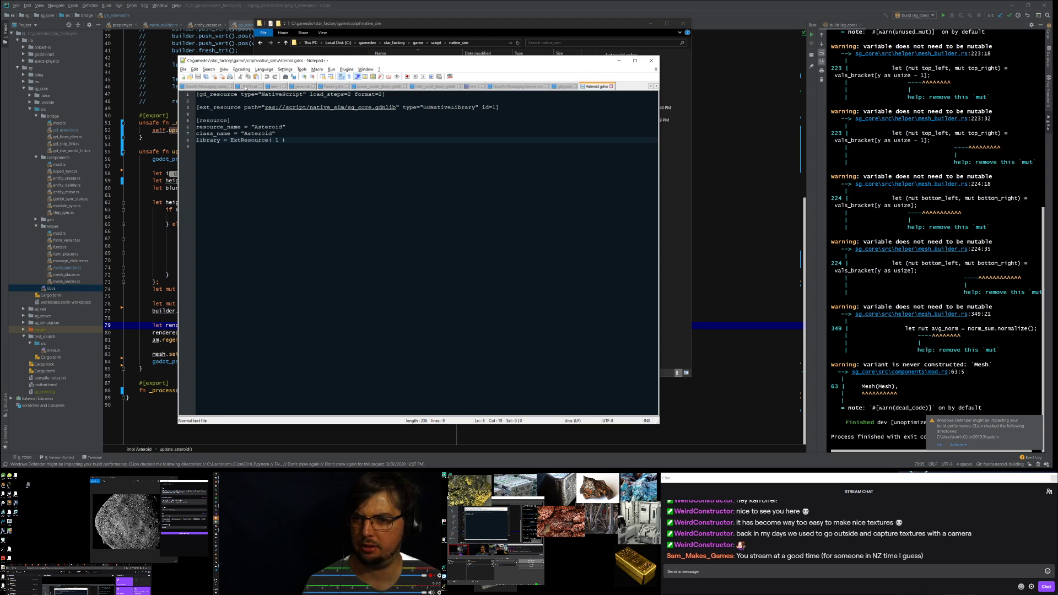
Step: Return to the Rust code editor and build the sg_core library
{"action": "left_click", "coordinate": [146, 94]}
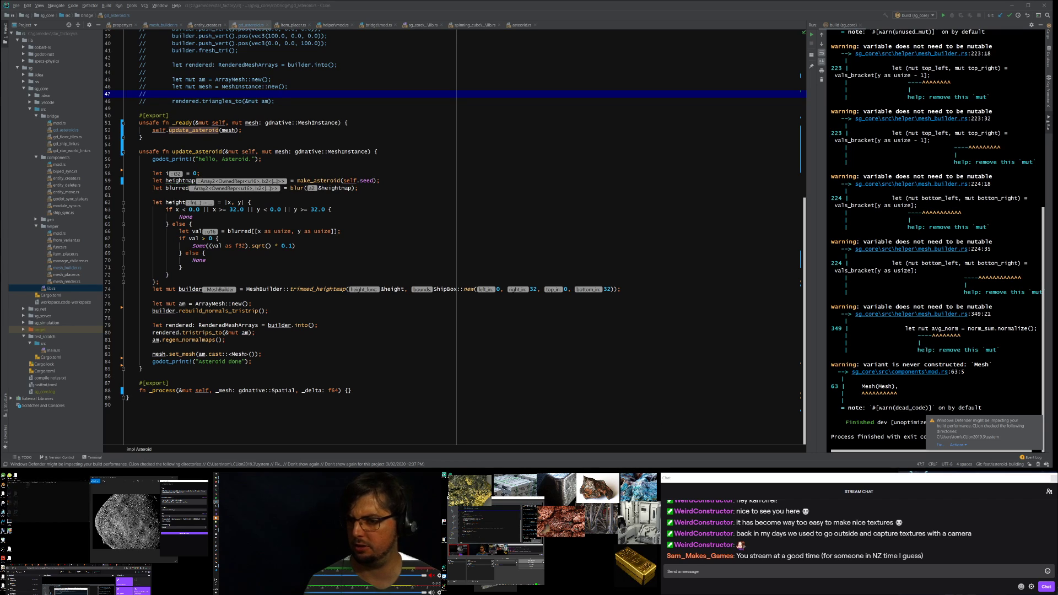
{"action": "left_click", "coordinate": [388, 86]}
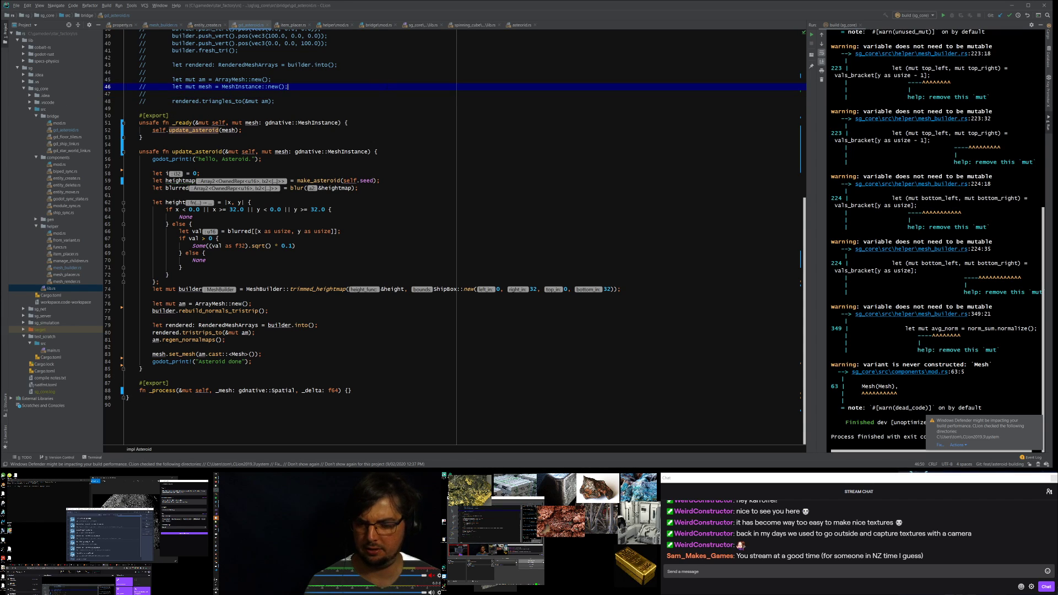
{"action": "key", "text": "shift+F10"}
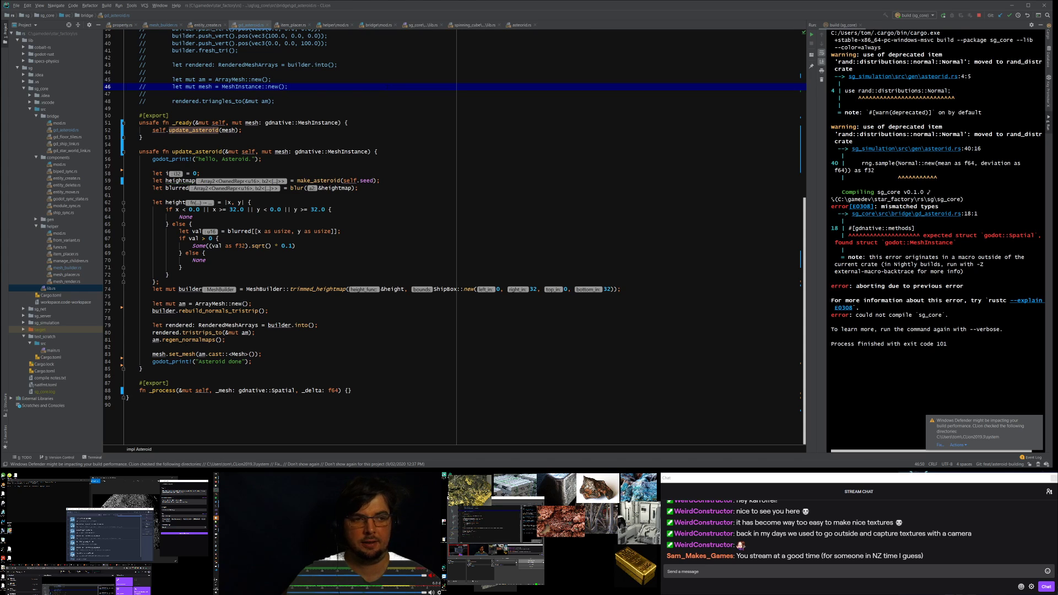
Step: Go to the source line of the build error and check the types in _init and the inherit attribute
{"action": "left_click", "coordinate": [901, 213]}
{"action": "left_click", "coordinate": [901, 214]}
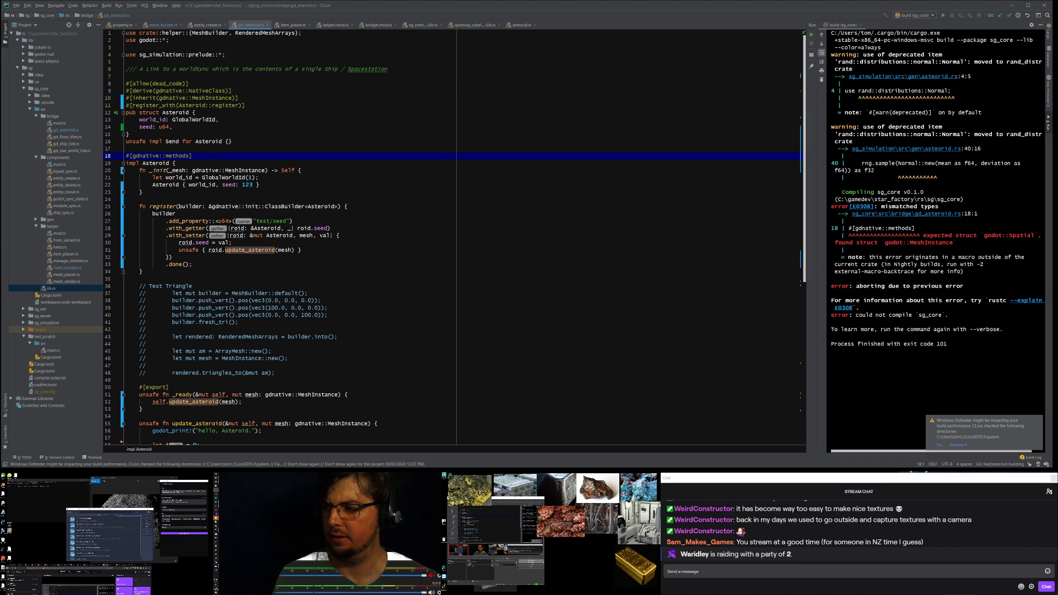
{"action": "left_click_drag", "start_coordinate": [118, 509], "coordinate": [140, 508]}
{"action": "left_click", "coordinate": [175, 163]}
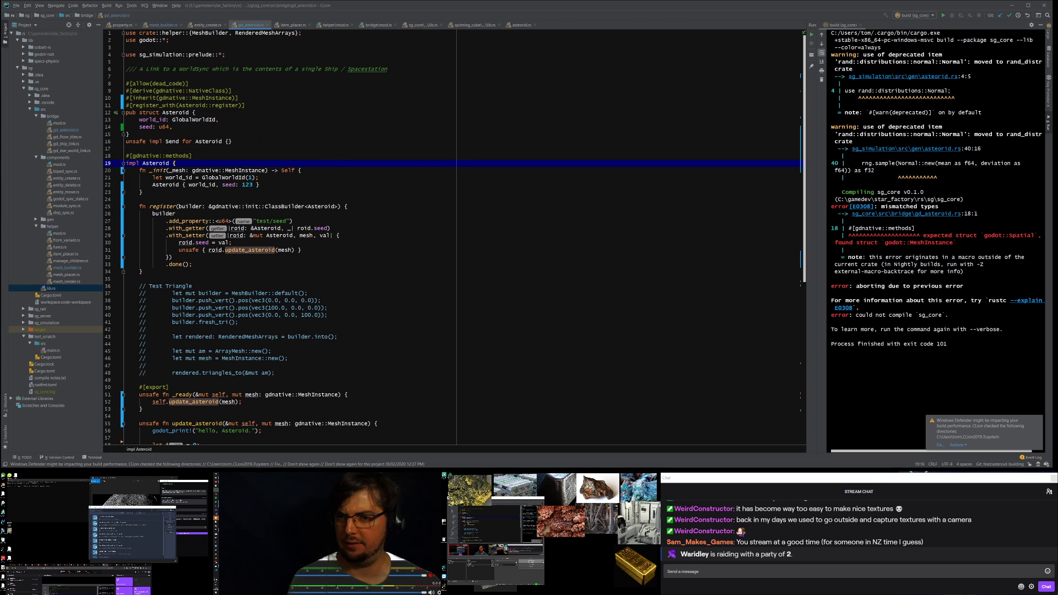
{"action": "double_click", "coordinate": [245, 171]}
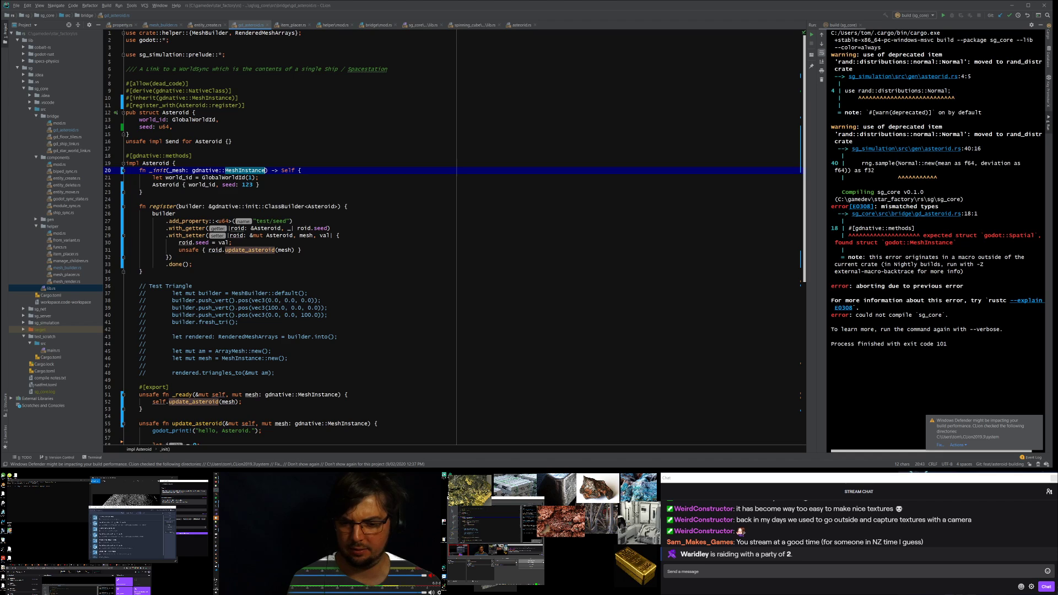
{"action": "double_click", "coordinate": [215, 99]}
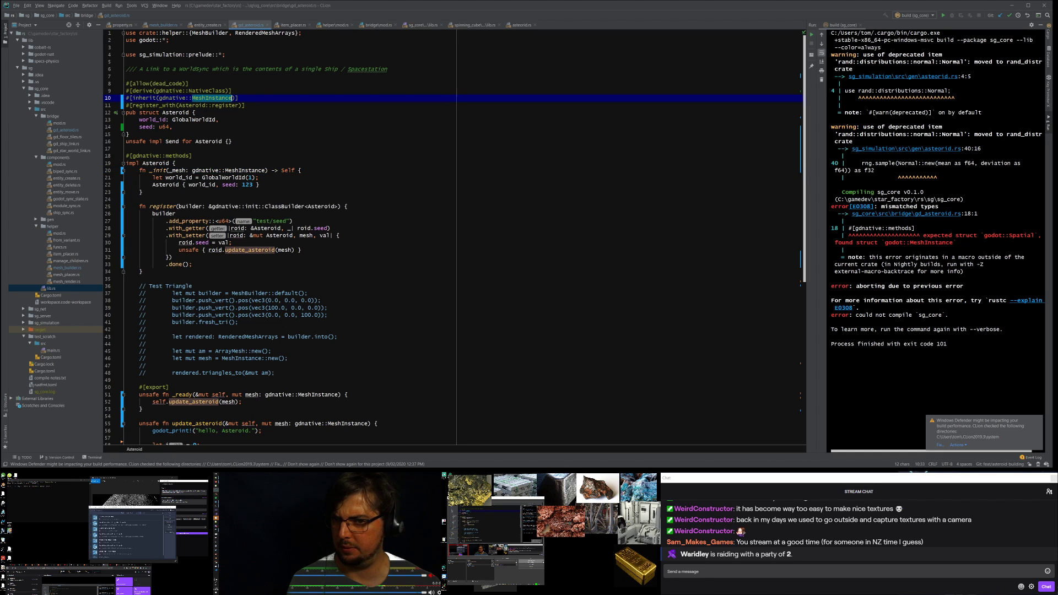
{"action": "key", "text": "Up"}
{"action": "key", "text": "Up"}
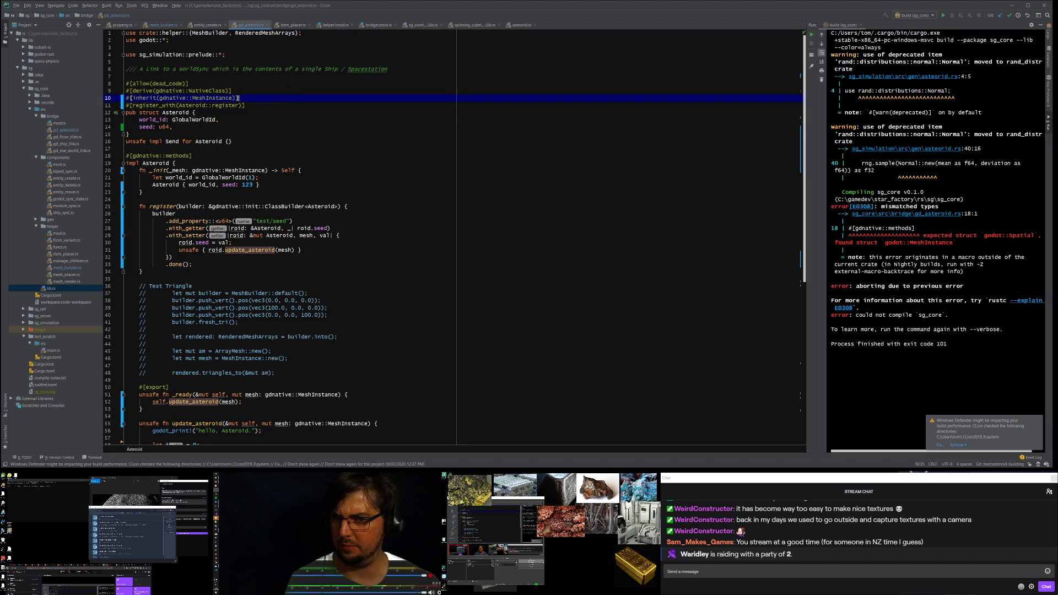
Step: Find the remaining Spatial type in the _process signature, replace it with MeshInstance, and rebuild sg_core
{"action": "key", "text": "ctrl+f"}
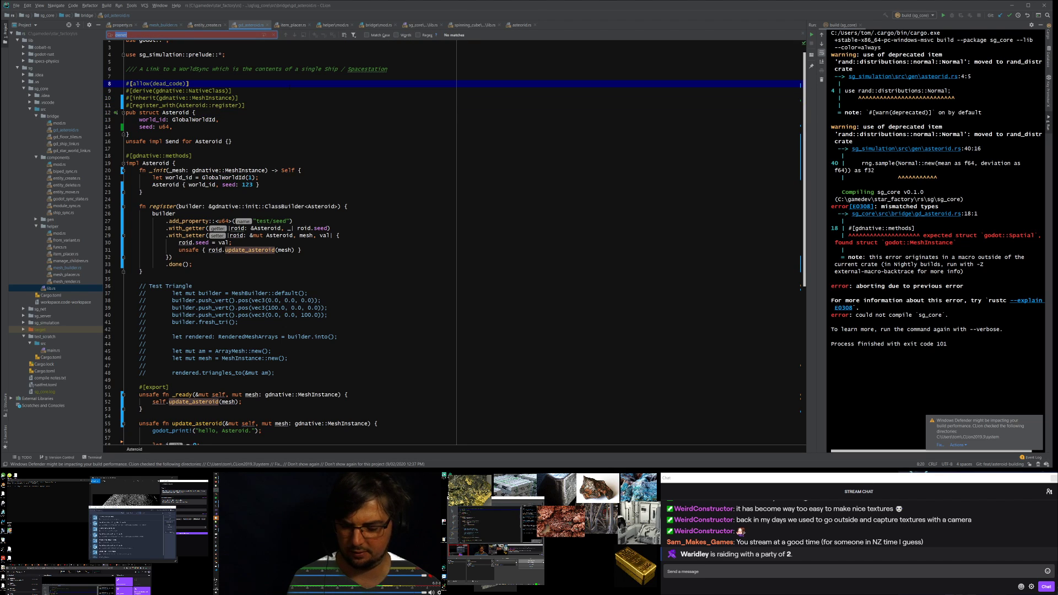
{"action": "type", "text": "spatial"}
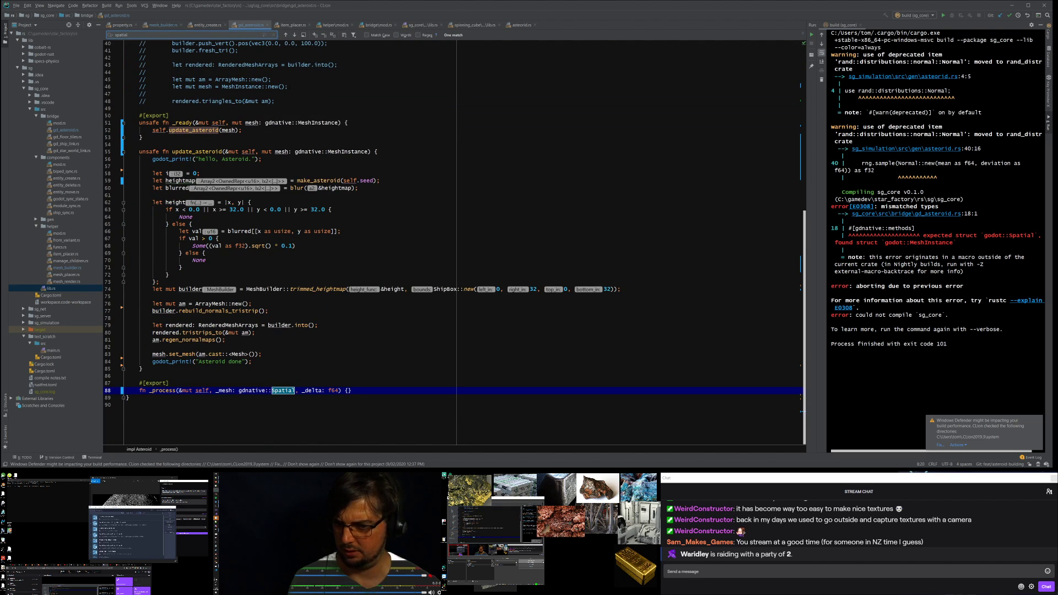
{"action": "key", "text": "Escape"}
{"action": "type", "text": "MeshI"}
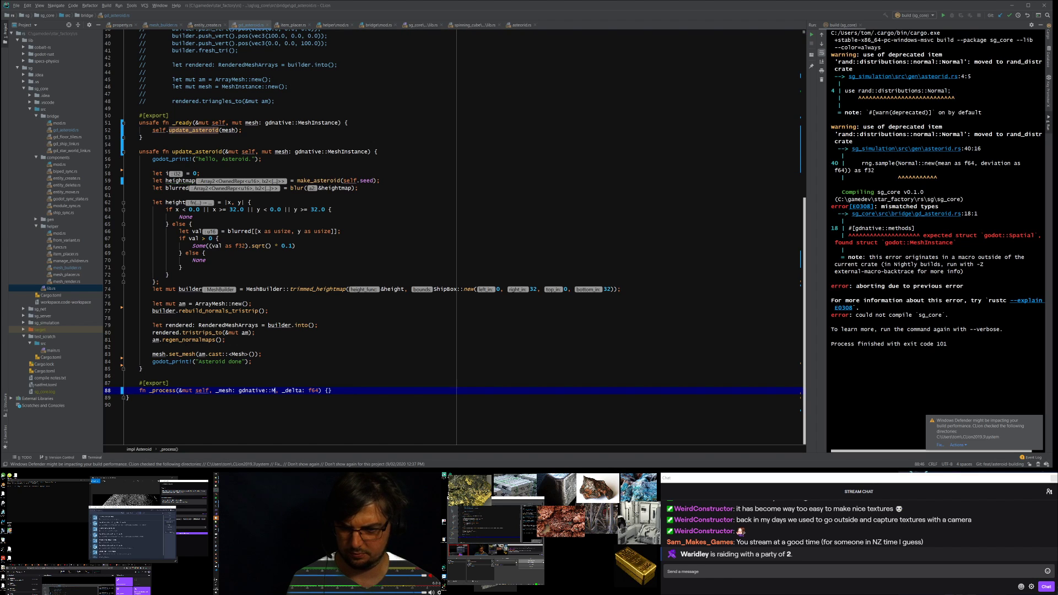
{"action": "type", "text": "nstance"}
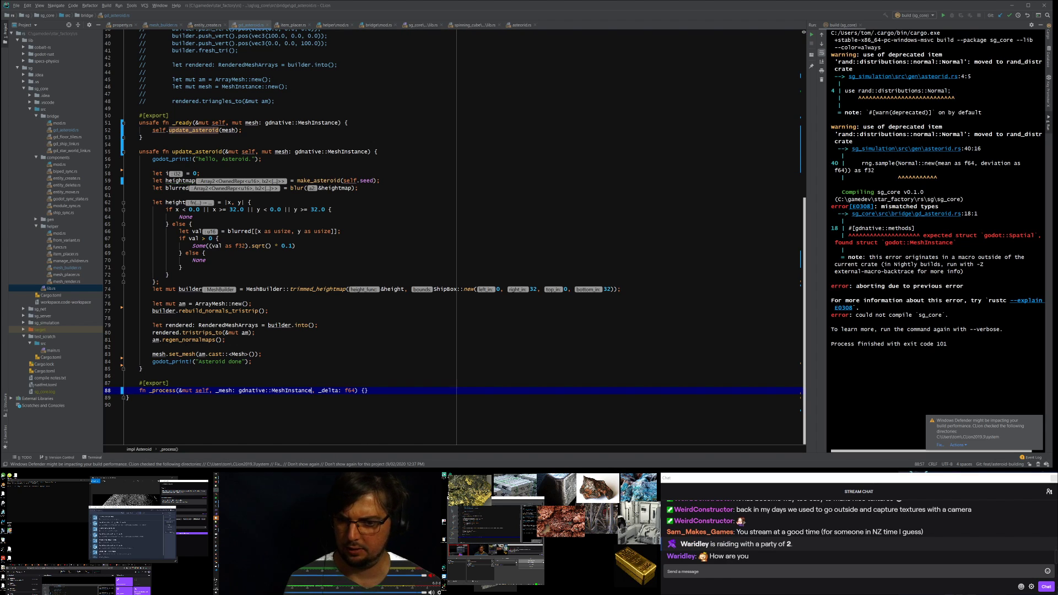
{"action": "key", "text": "shift+F10"}
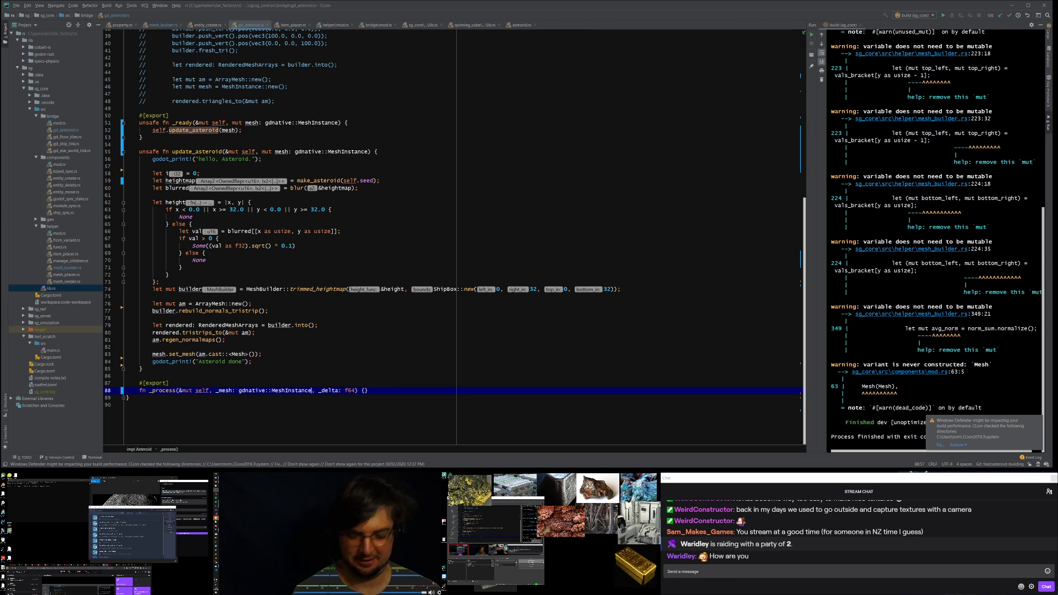
Step: Bring the Godot editor window over the code editor, enlarge it, and make its scene tree area taller
{"action": "left_click", "coordinate": [314, 123]}
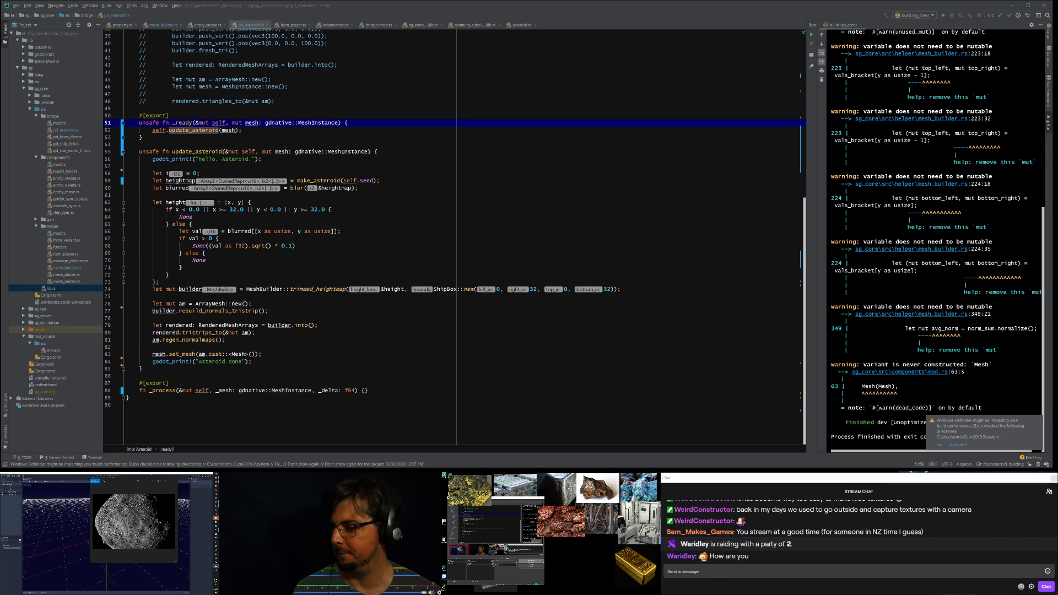
{"action": "left_click_drag", "start_coordinate": [0, 47], "coordinate": [173, 33]}
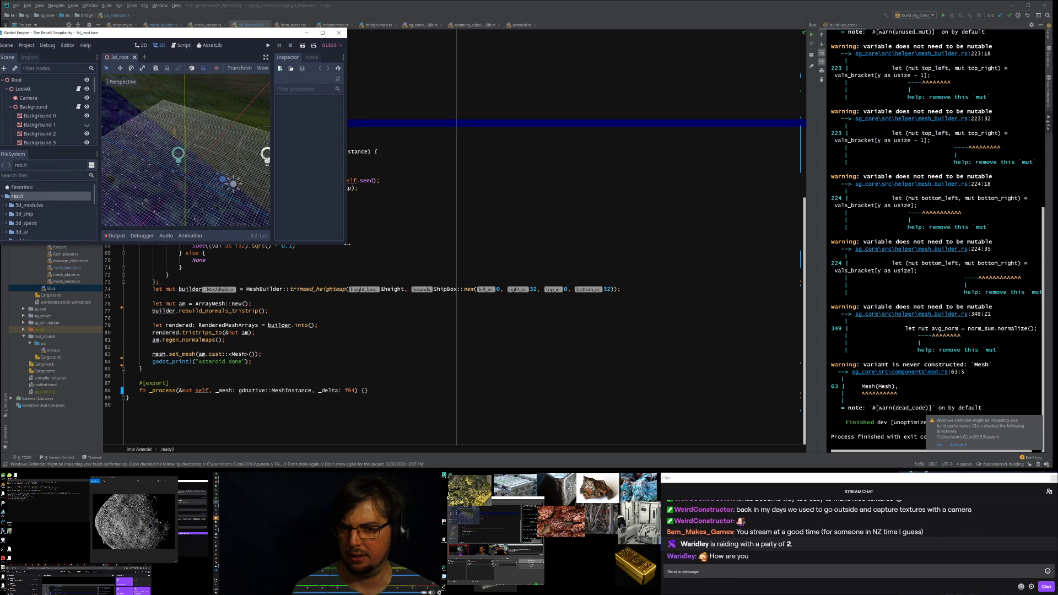
{"action": "left_click_drag", "start_coordinate": [347, 244], "coordinate": [756, 380]}
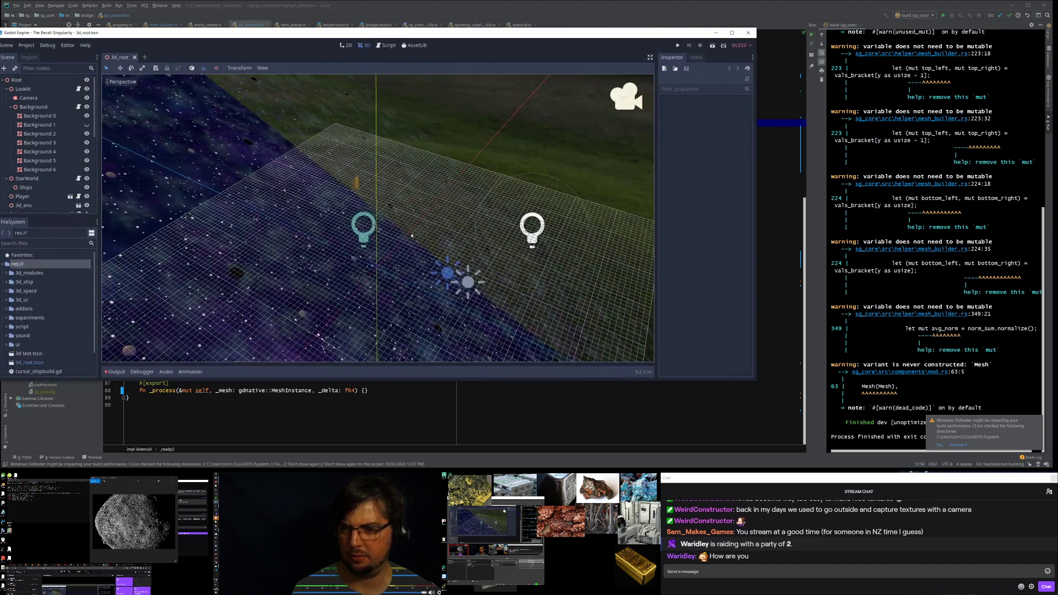
{"action": "left_click_drag", "start_coordinate": [248, 37], "coordinate": [381, 39]}
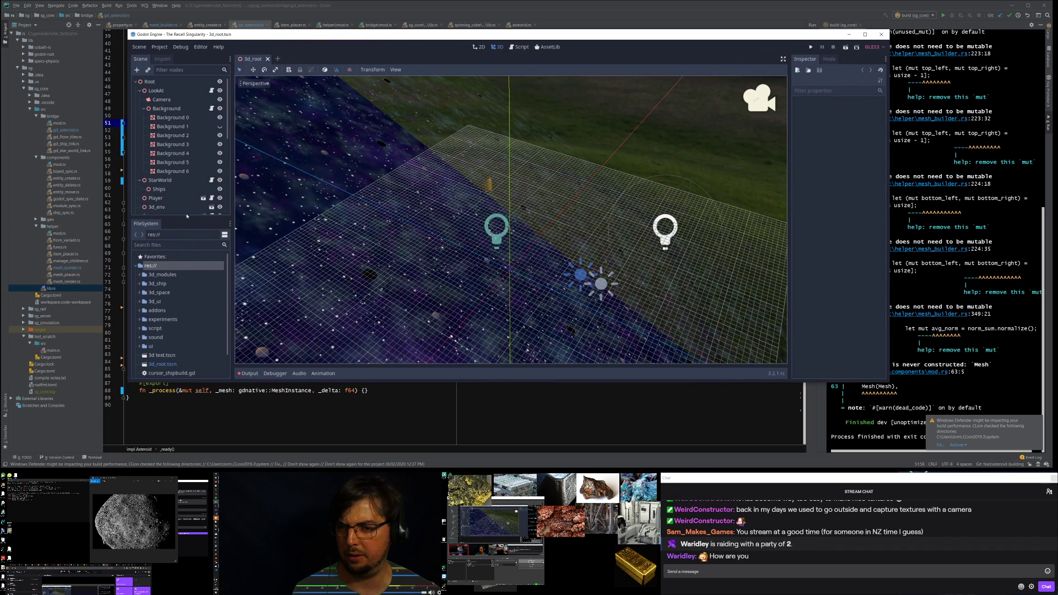
{"action": "left_click_drag", "start_coordinate": [186, 218], "coordinate": [183, 307]}
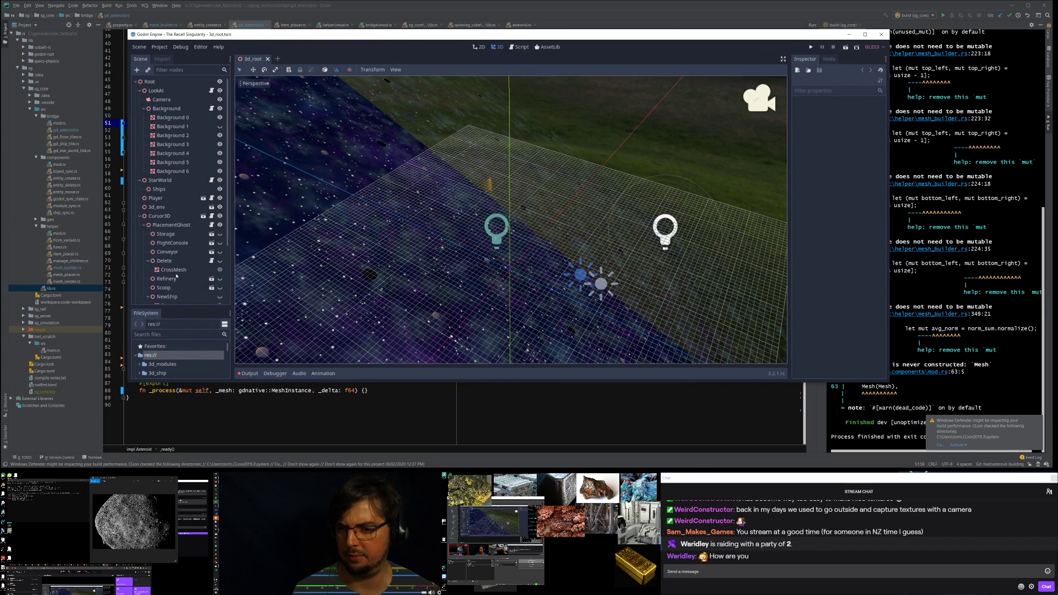
Step: Rename the MeshInstance node at the end of the 3d_root scene tree to Asteroid
{"action": "scroll", "coordinate": [181, 244], "scroll_direction": "down", "scroll_amount": 3}
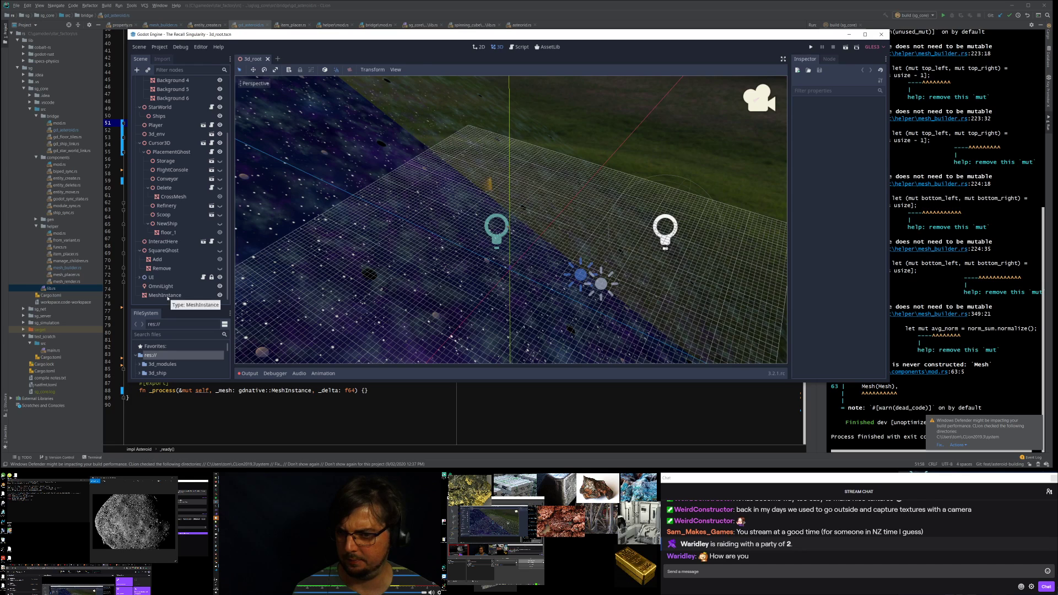
{"action": "left_click", "coordinate": [166, 296]}
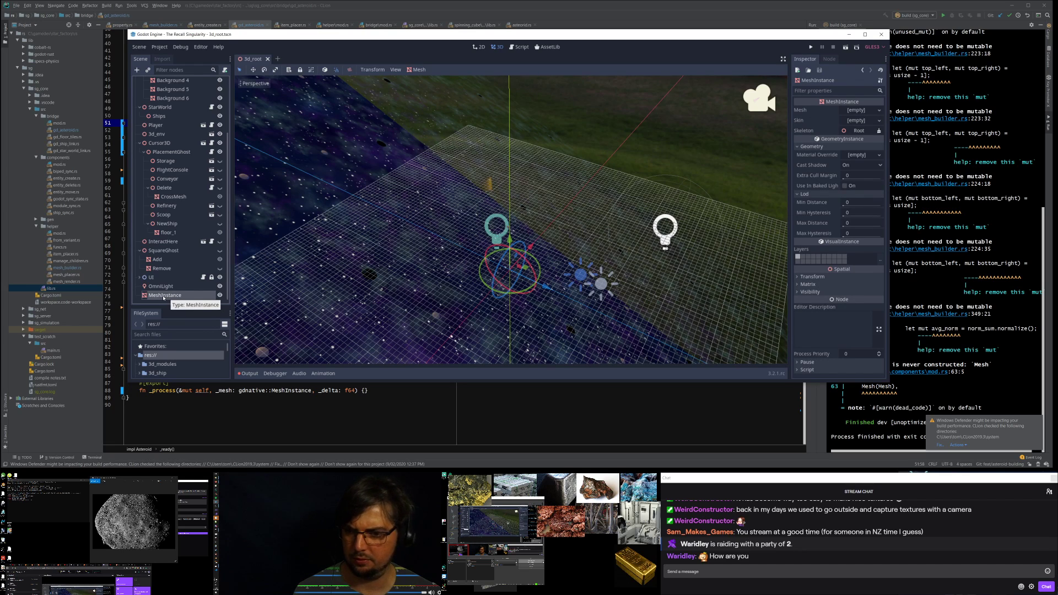
{"action": "double_click", "coordinate": [164, 296]}
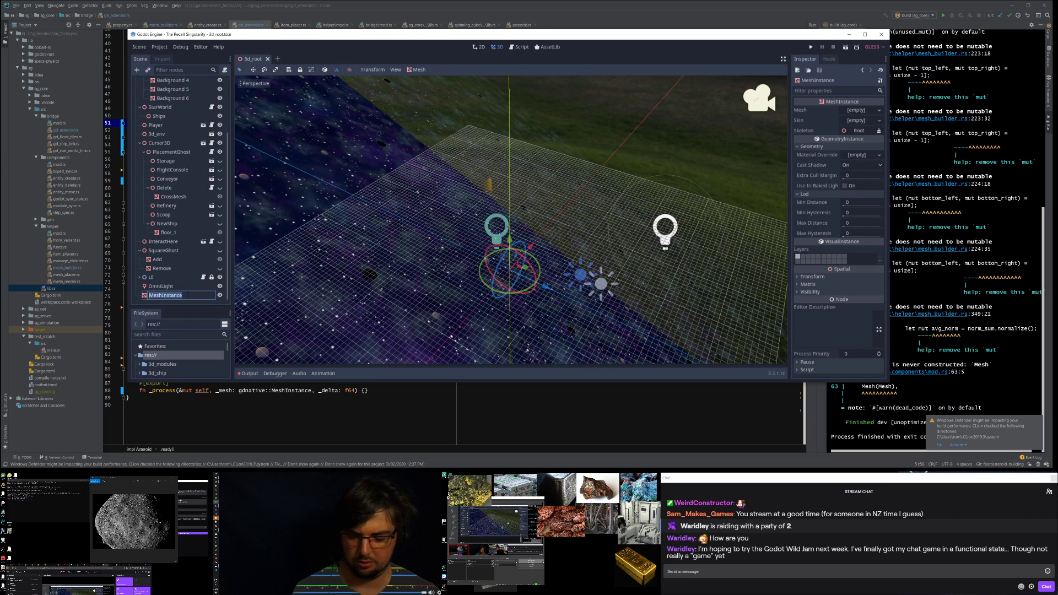
{"action": "type", "text": "Asteroid"}
{"action": "key", "text": "Return"}
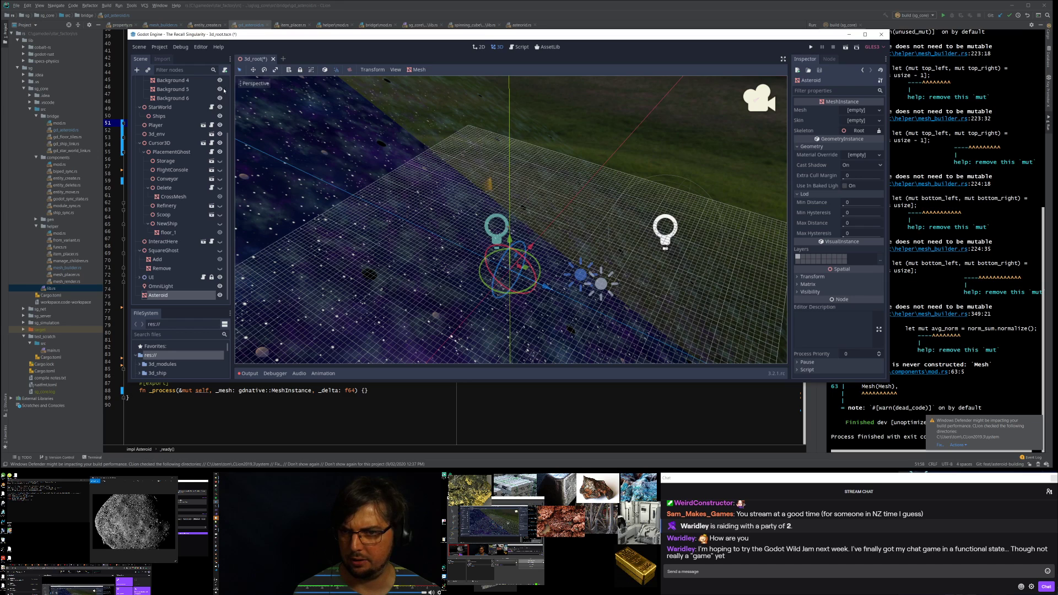
Step: Attach the existing Asteroid.gdns script from res://script/native_sim to the Asteroid node
{"action": "left_click", "coordinate": [225, 69]}
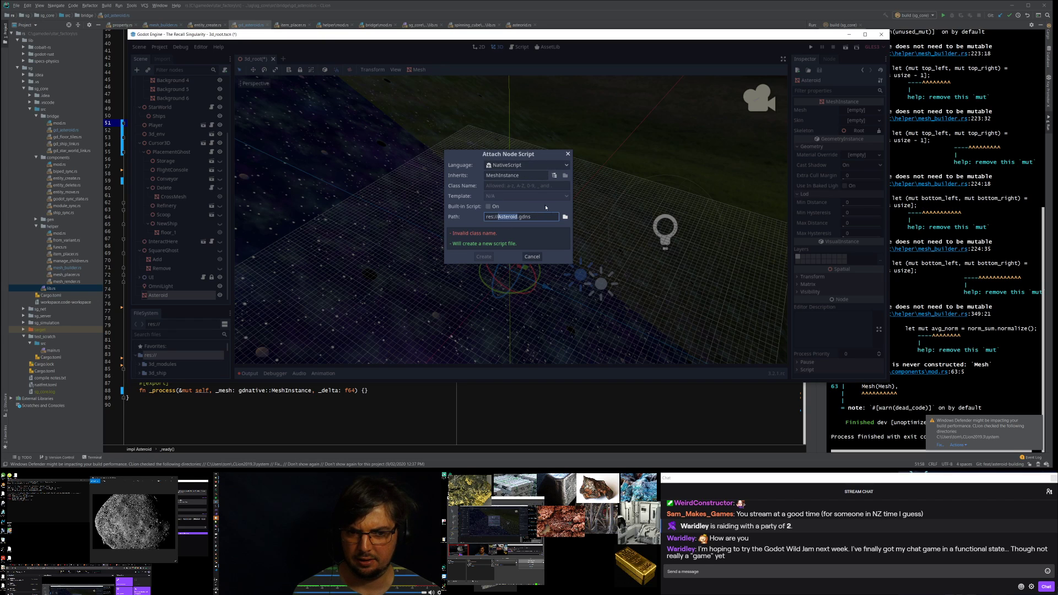
{"action": "left_click", "coordinate": [564, 218]}
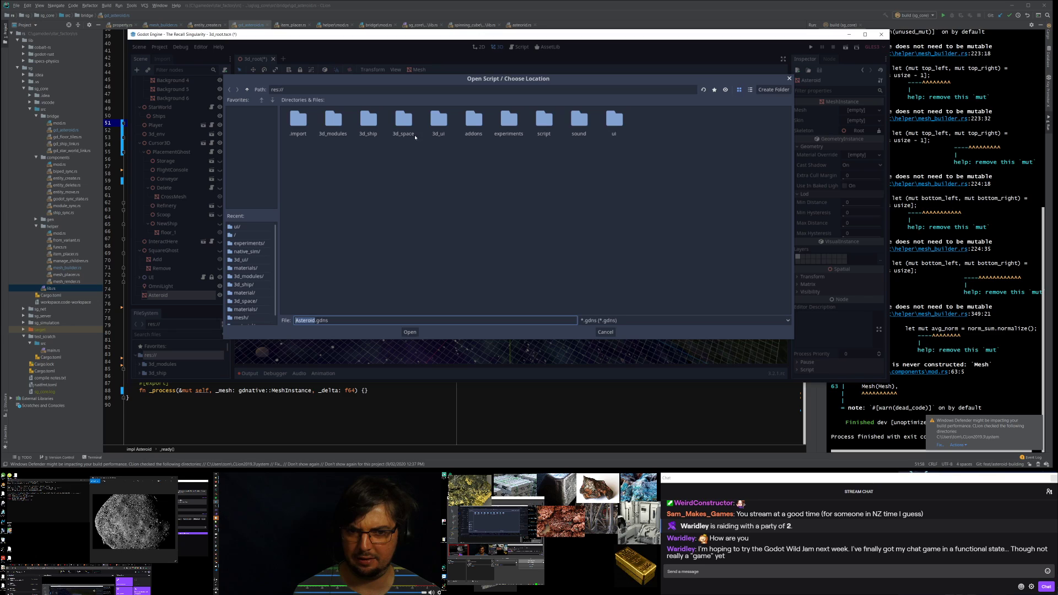
{"action": "left_click", "coordinate": [415, 121]}
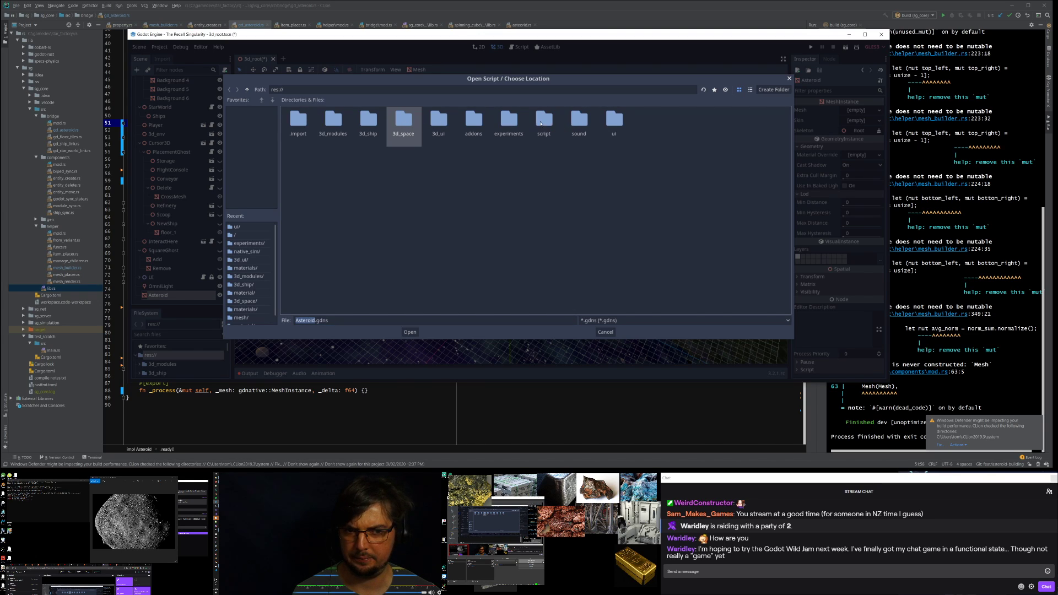
{"action": "double_click", "coordinate": [541, 123]}
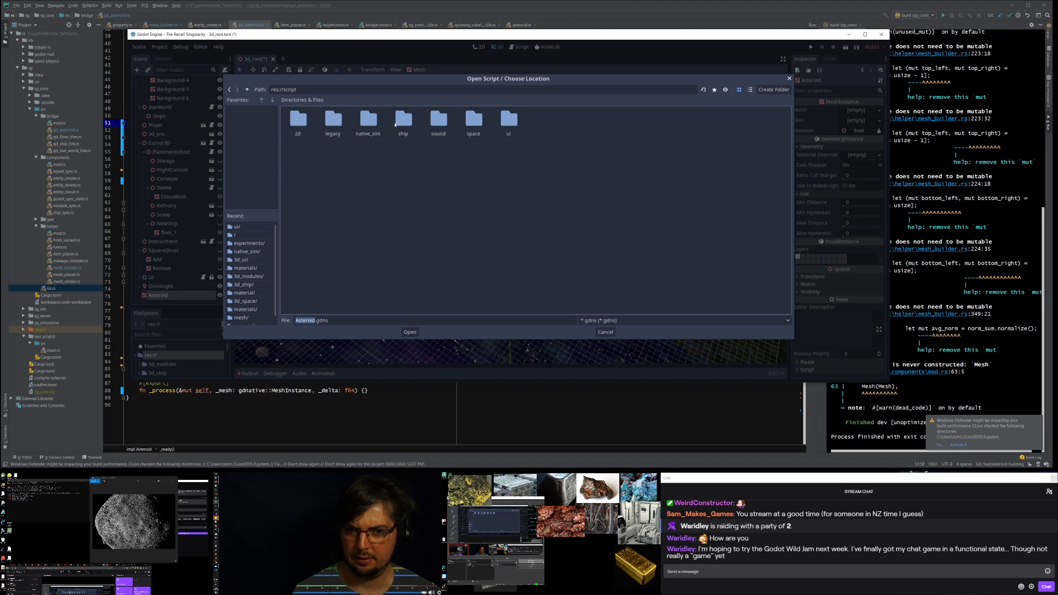
{"action": "double_click", "coordinate": [369, 121]}
{"action": "double_click", "coordinate": [298, 121]}
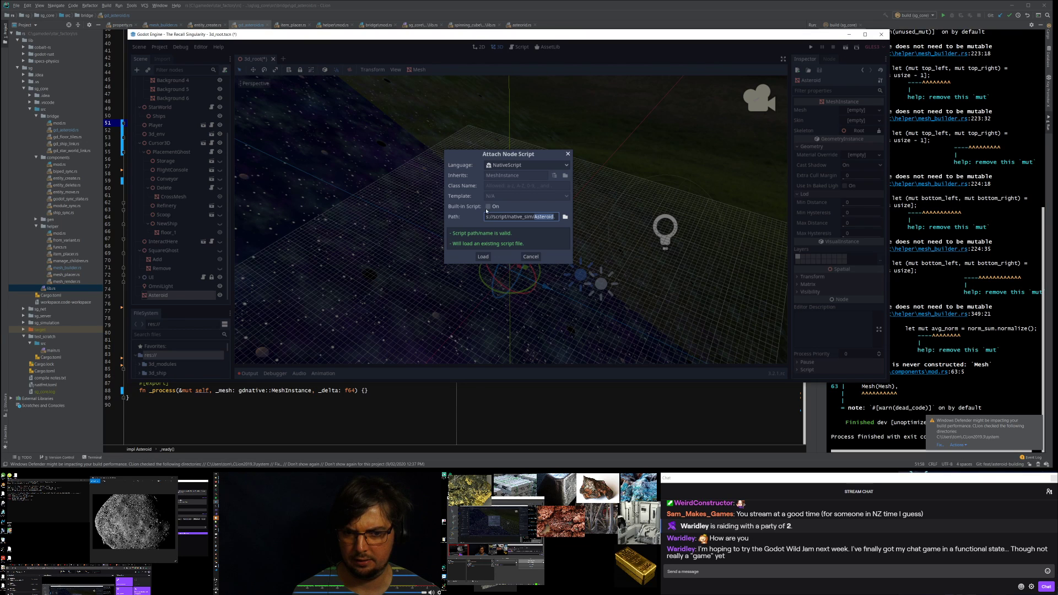
{"action": "left_click", "coordinate": [483, 257]}
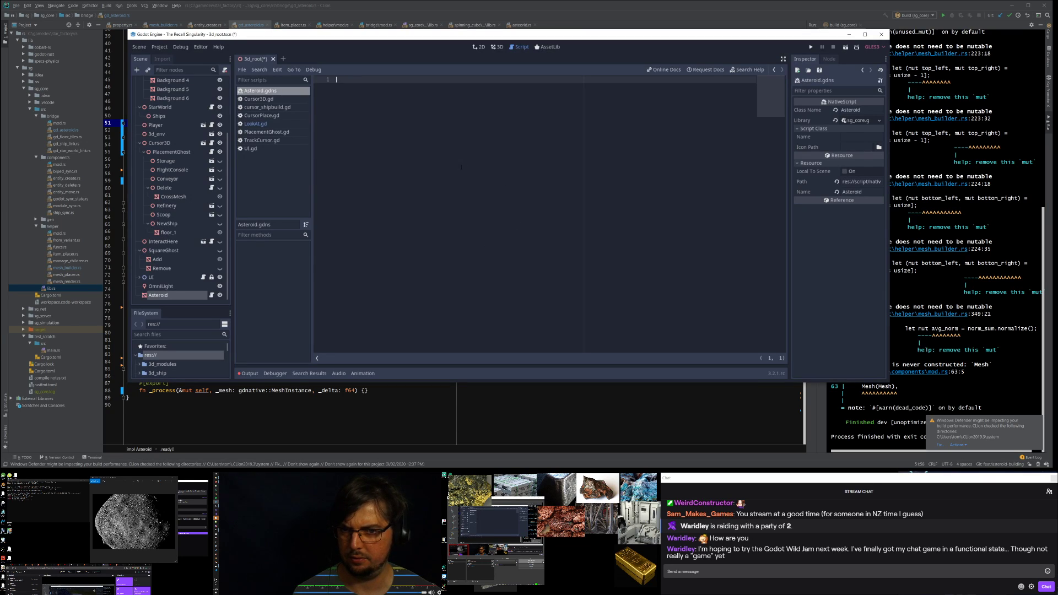
Step: Run the game, fly around the generated asteroid to examine its shape and lighting, and close the game
{"action": "key", "text": "F5"}
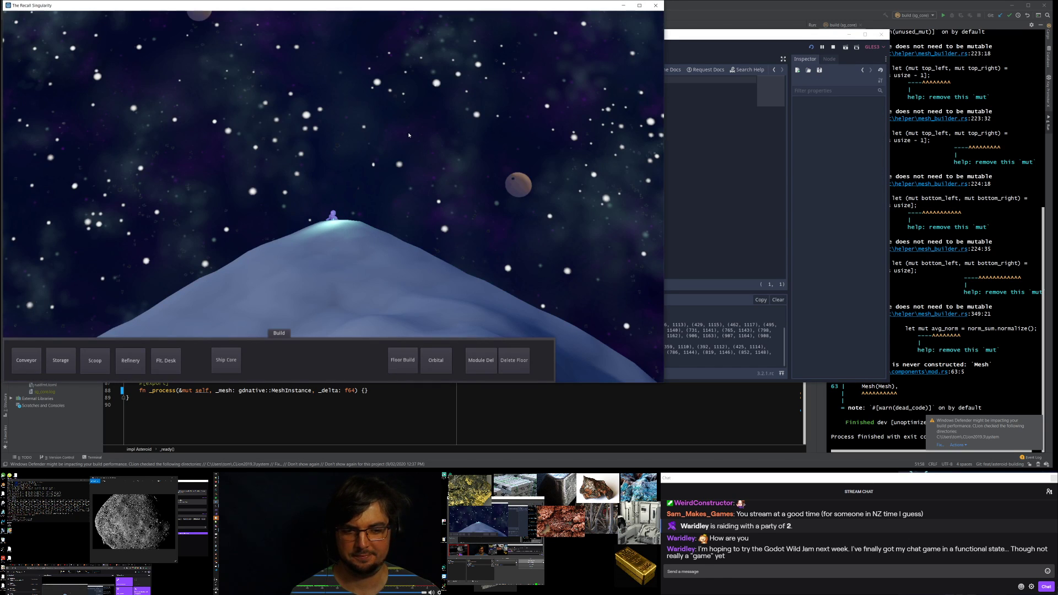
{"action": "key", "text": "w"}
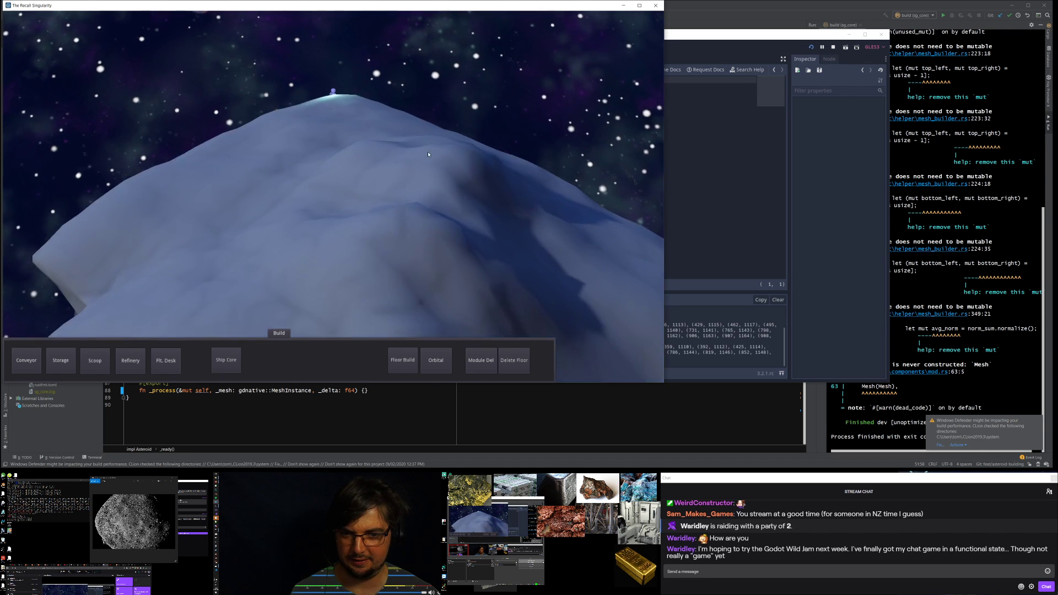
{"action": "key", "text": "w"}
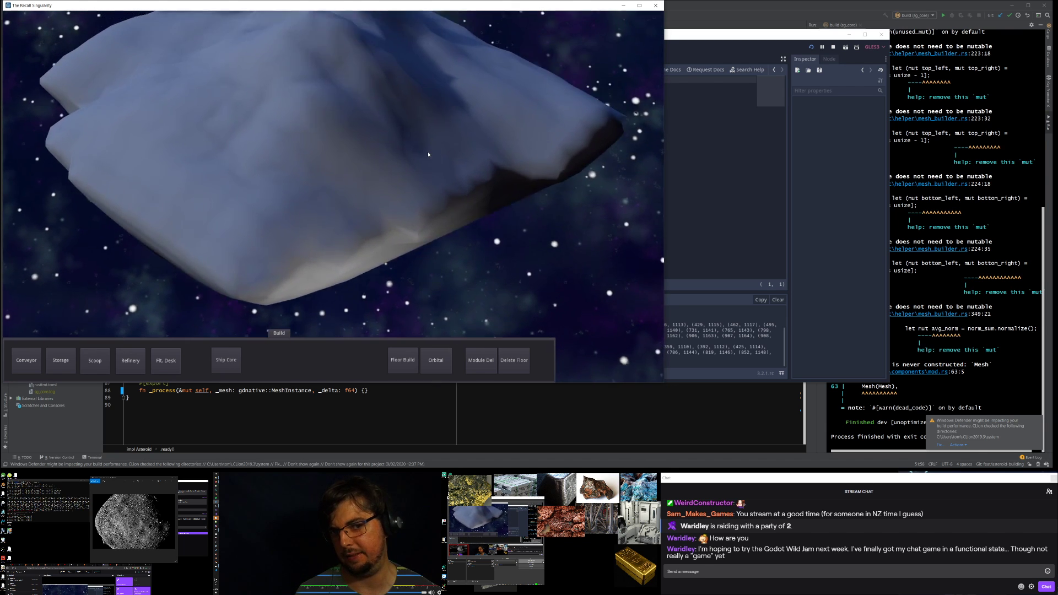
{"action": "key", "text": "a"}
{"action": "key", "text": "d"}
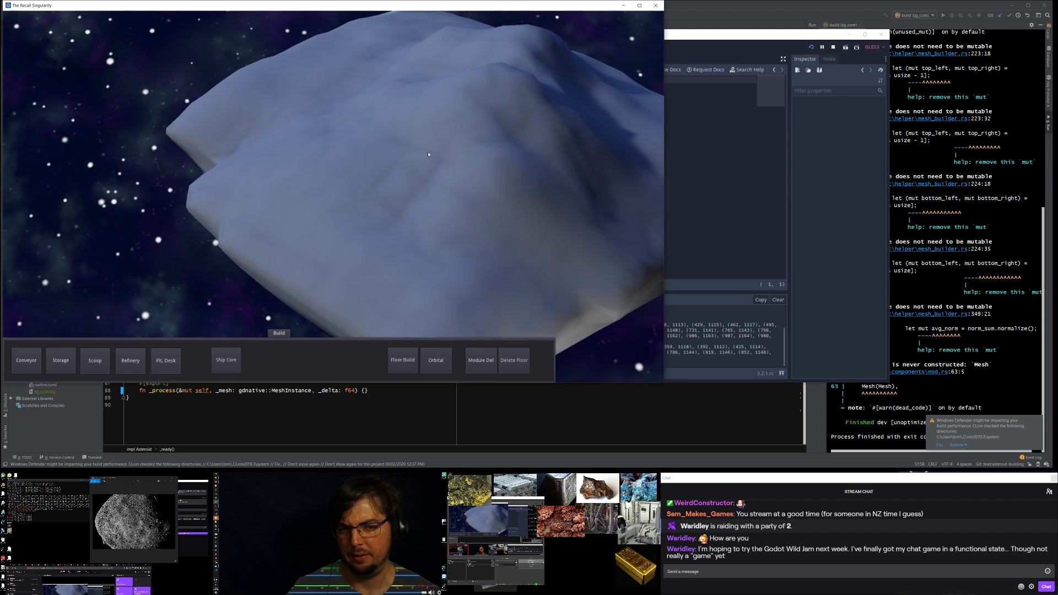
{"action": "key", "text": "s"}
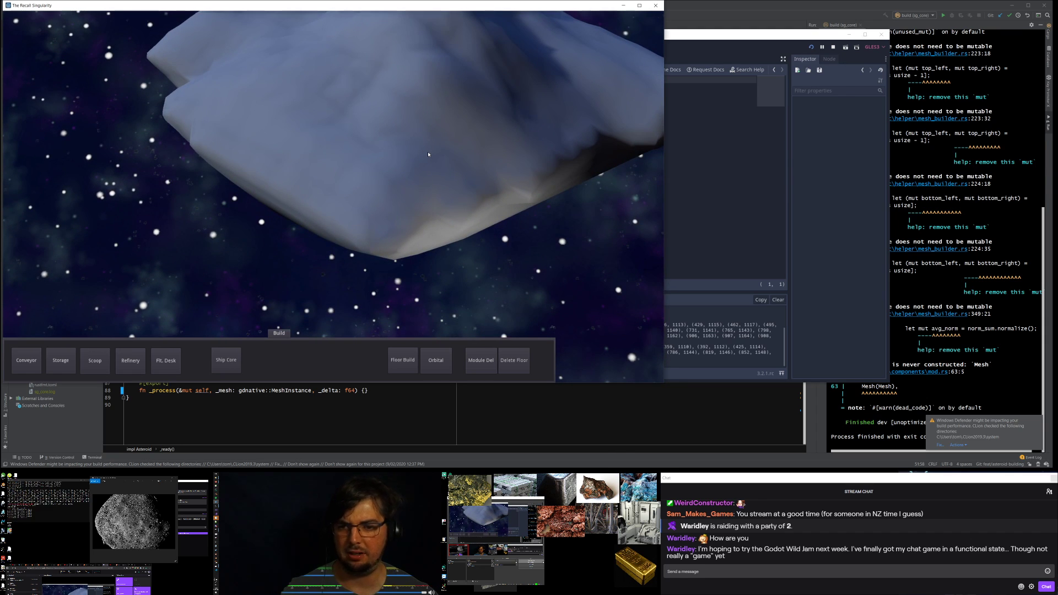
{"action": "left_click", "coordinate": [654, 7]}
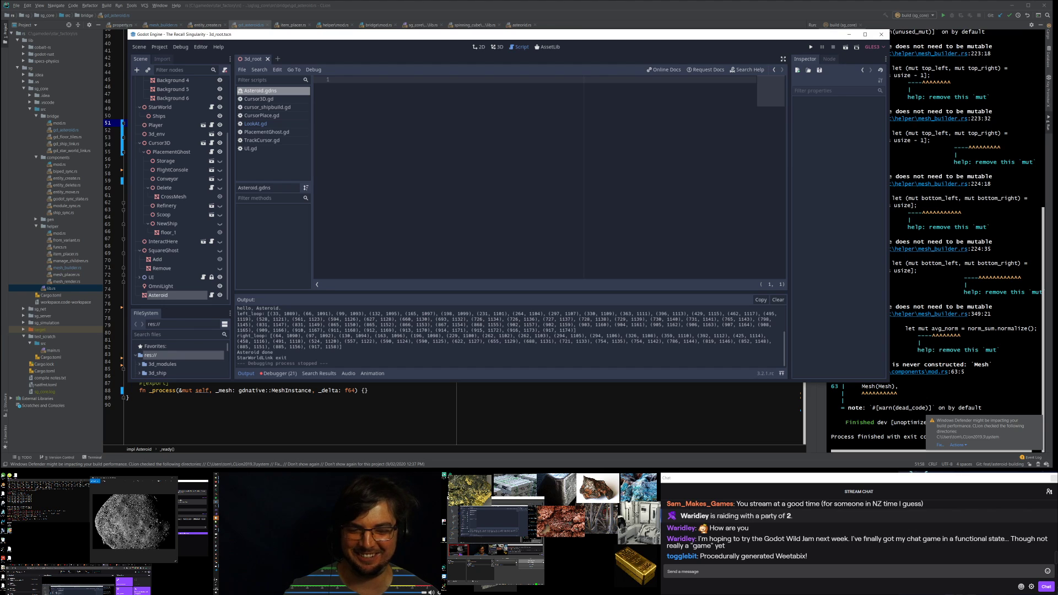
Step: Open sg_core's lib.rs in the code editor and register Asteroid with add_tool_class instead of add_class
{"action": "left_click", "coordinate": [616, 416]}
{"action": "scroll", "coordinate": [386, 220], "scroll_direction": "up", "scroll_amount": 12}
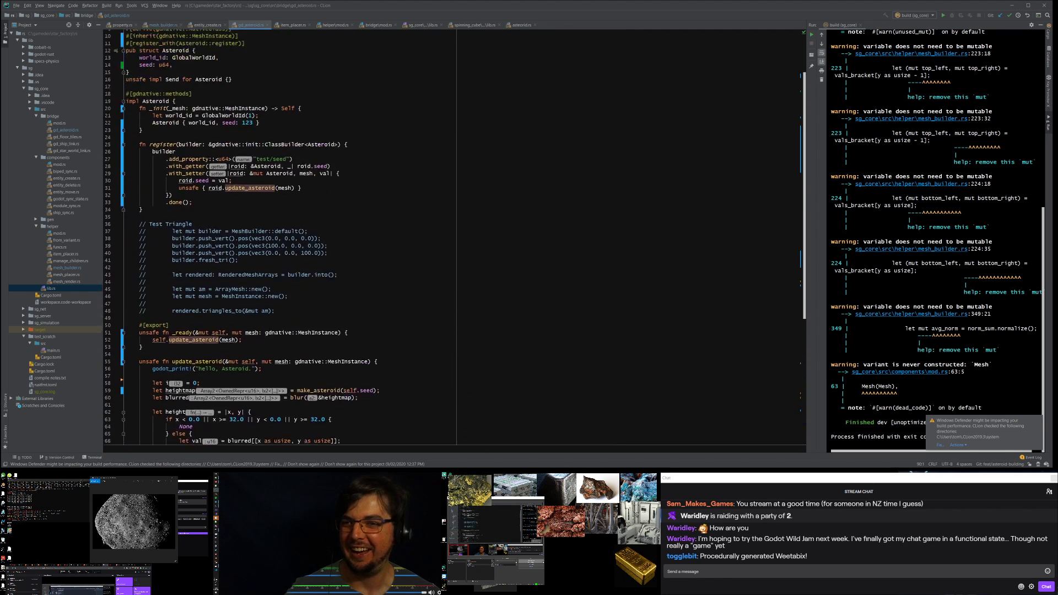
{"action": "double_click", "coordinate": [57, 289]}
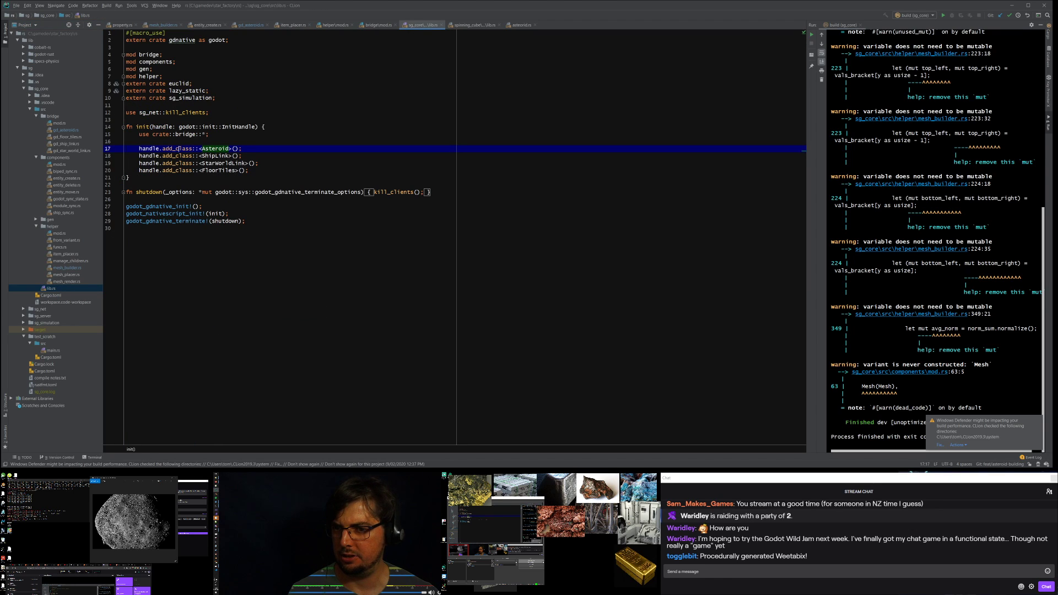
{"action": "double_click", "coordinate": [179, 148]}
{"action": "type", "text": "add_tool_class()"}
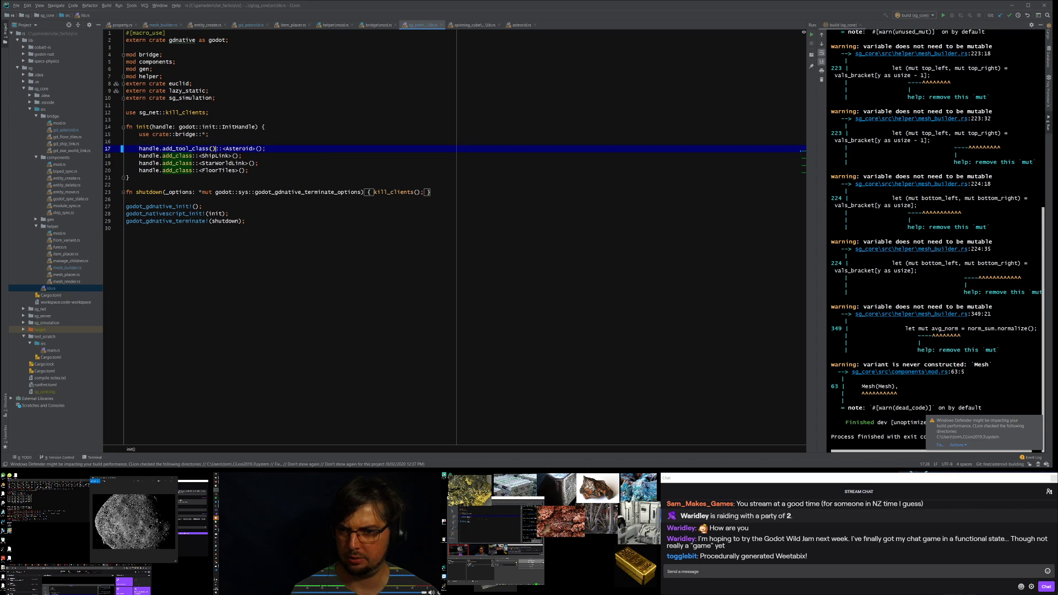
{"action": "key", "text": "BackSpace"}
{"action": "key", "text": "BackSpace"}
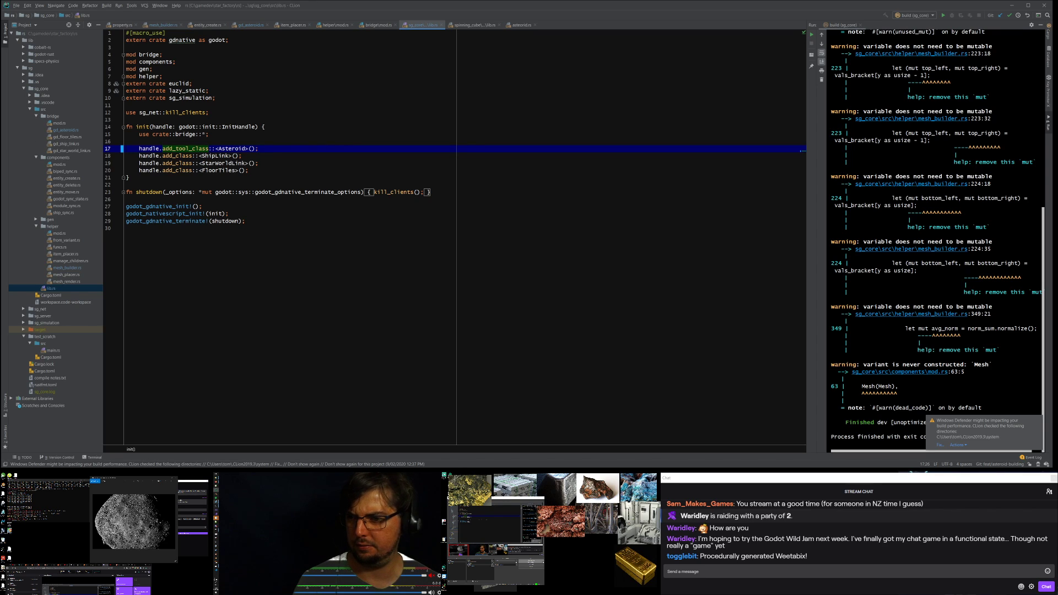
Step: Quit the Godot project to the project list and rebuild sg_core from the code editor
{"action": "key", "text": "alt+Tab"}
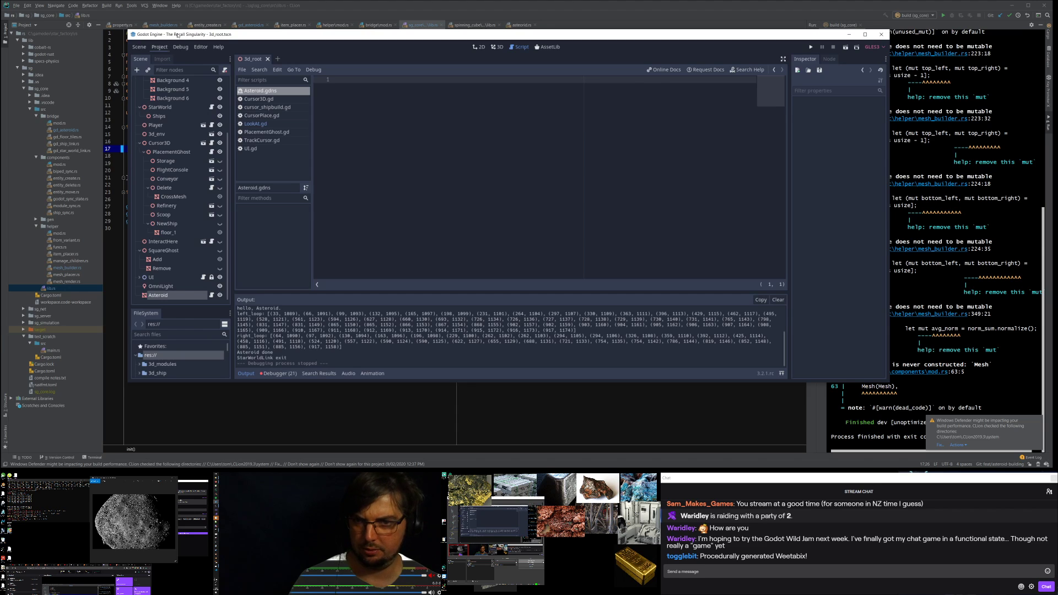
{"action": "left_click", "coordinate": [160, 47]}
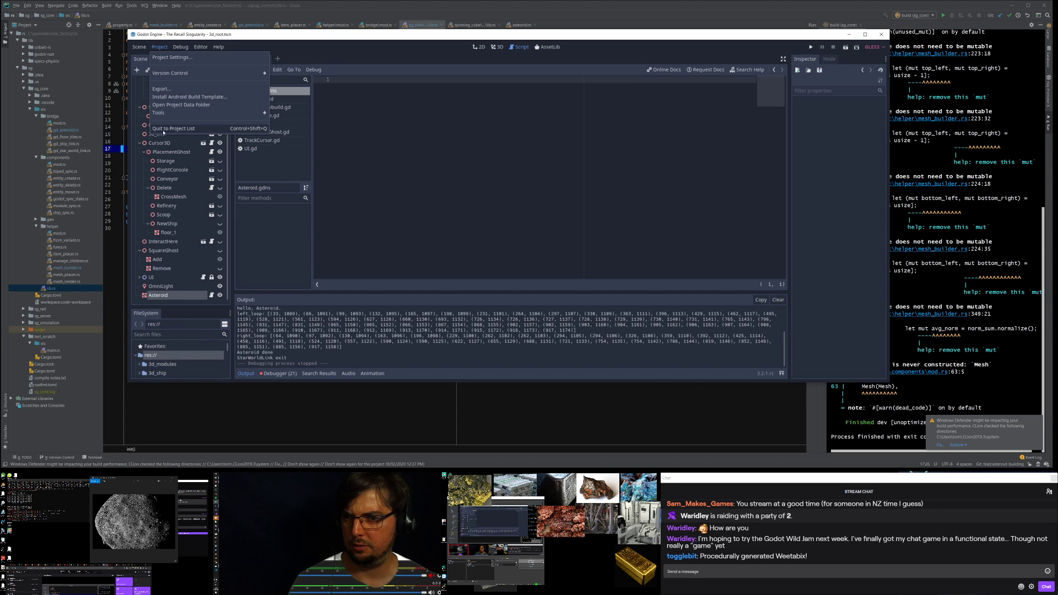
{"action": "left_click", "coordinate": [182, 128]}
{"action": "left_click", "coordinate": [491, 216]}
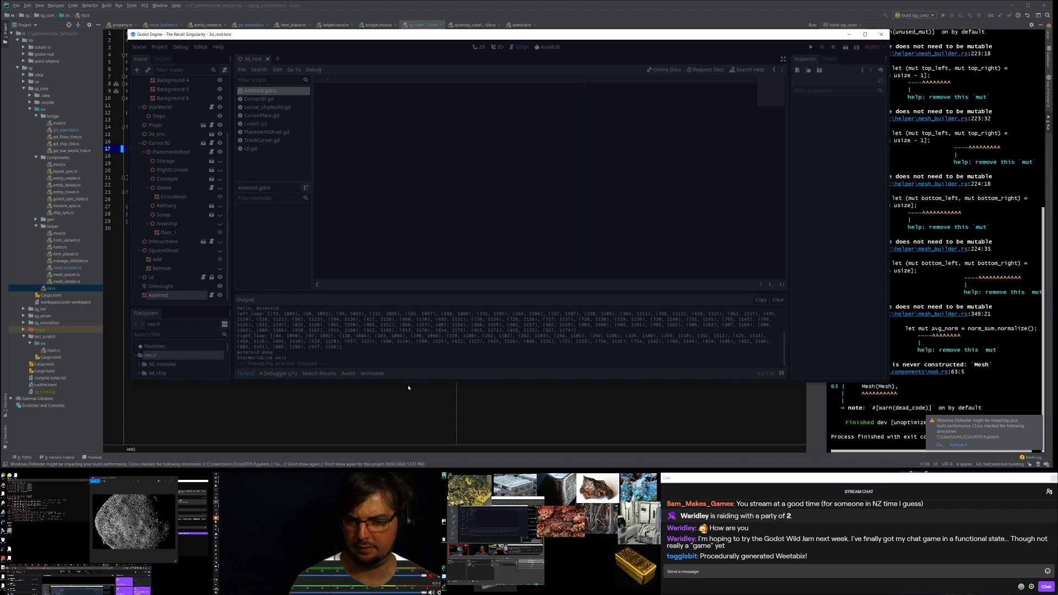
{"action": "key", "text": "shift+F10"}
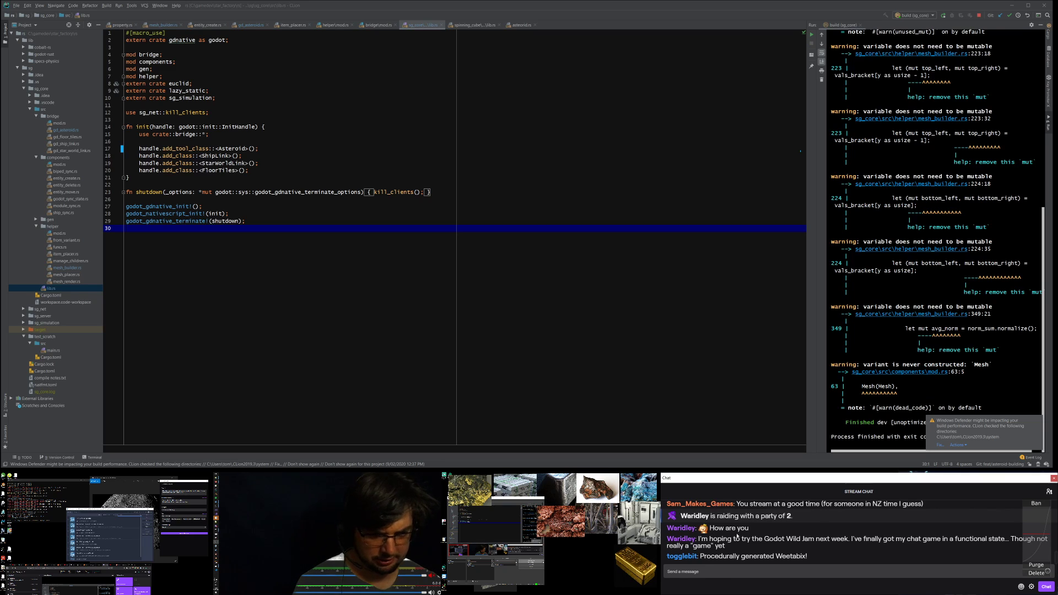
Step: Send the raiding viewer a friend request from their user card in the stream chat, and close the card
{"action": "left_click", "coordinate": [680, 539]}
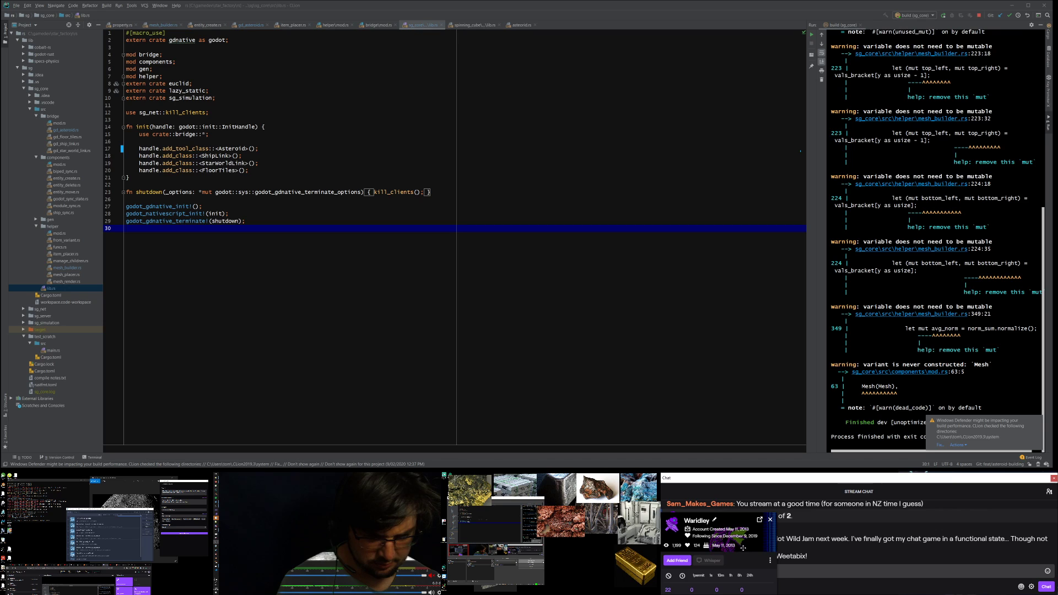
{"action": "left_click", "coordinate": [680, 563]}
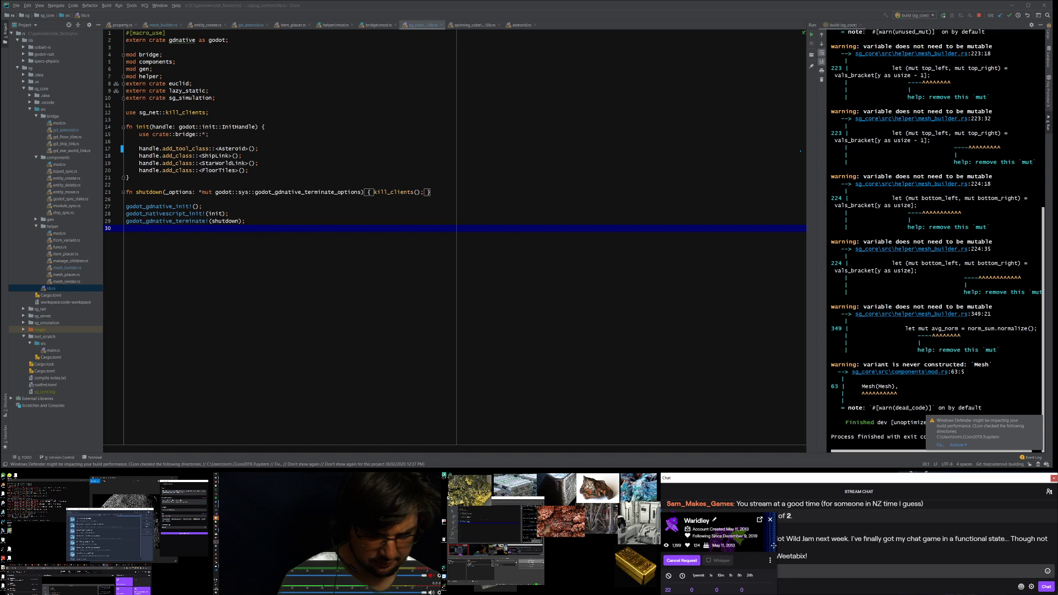
{"action": "left_click_drag", "start_coordinate": [735, 514], "coordinate": [770, 494]}
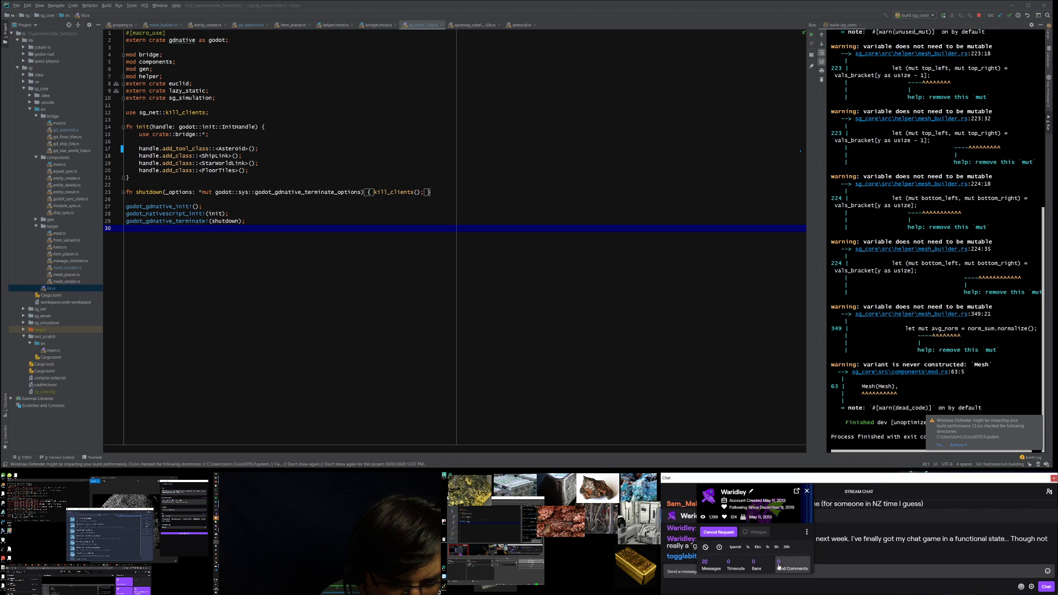
{"action": "left_click", "coordinate": [806, 533]}
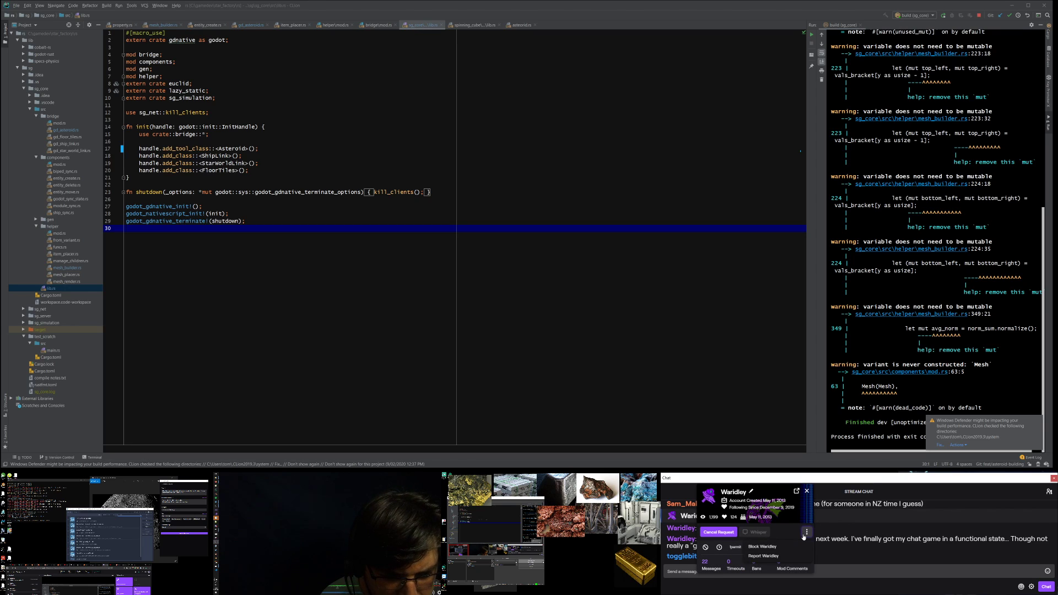
{"action": "left_click", "coordinate": [805, 534]}
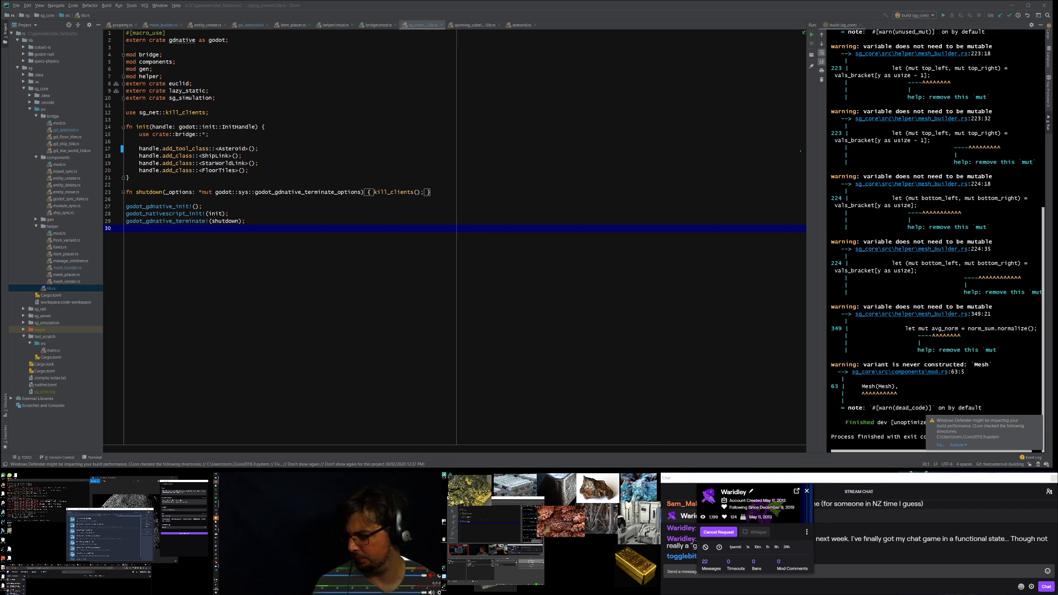
{"action": "left_click_drag", "start_coordinate": [196, 554], "coordinate": [0, 109]}
{"action": "left_click", "coordinate": [251, 209]}
{"action": "left_click_drag", "start_coordinate": [193, 495], "coordinate": [186, 499]}
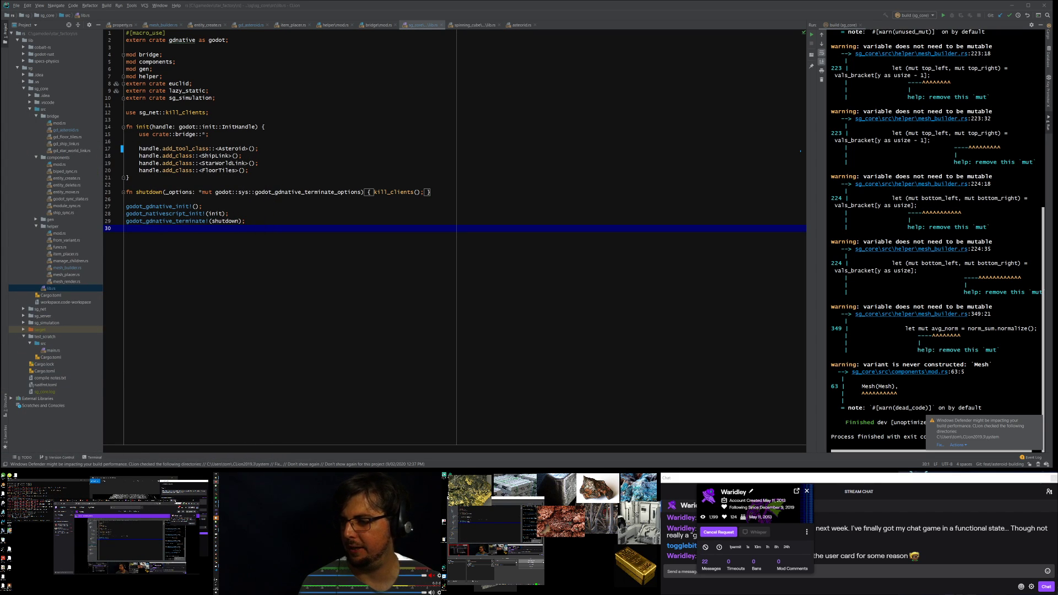
{"action": "left_click", "coordinate": [174, 501]}
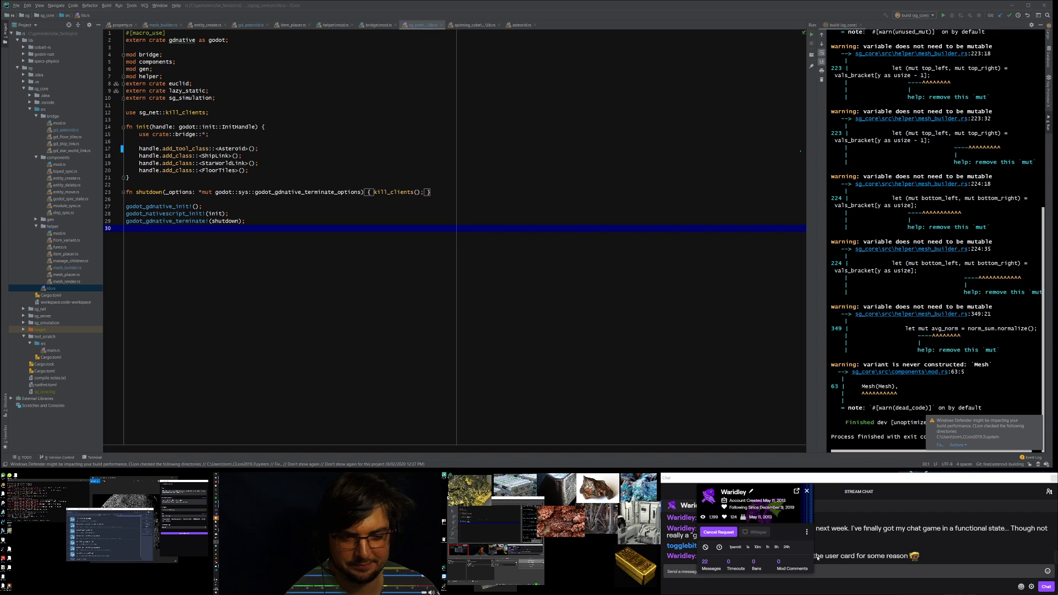
{"action": "left_click", "coordinate": [807, 491]}
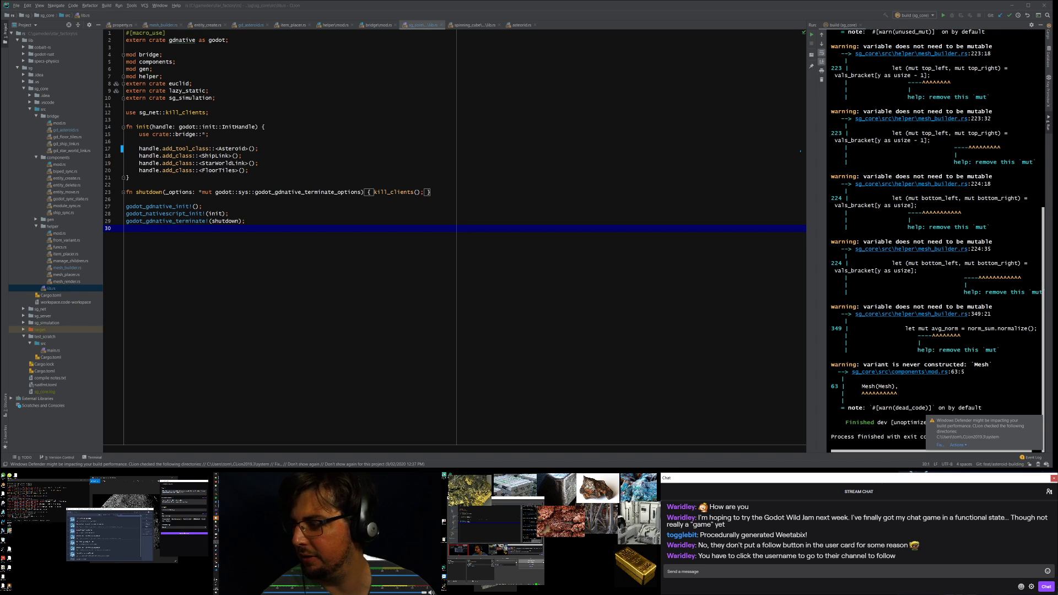
Step: Reopen the game project from Godot's project list and place its enlarged editor window over the code editor
{"action": "double_click", "coordinate": [91, 521]}
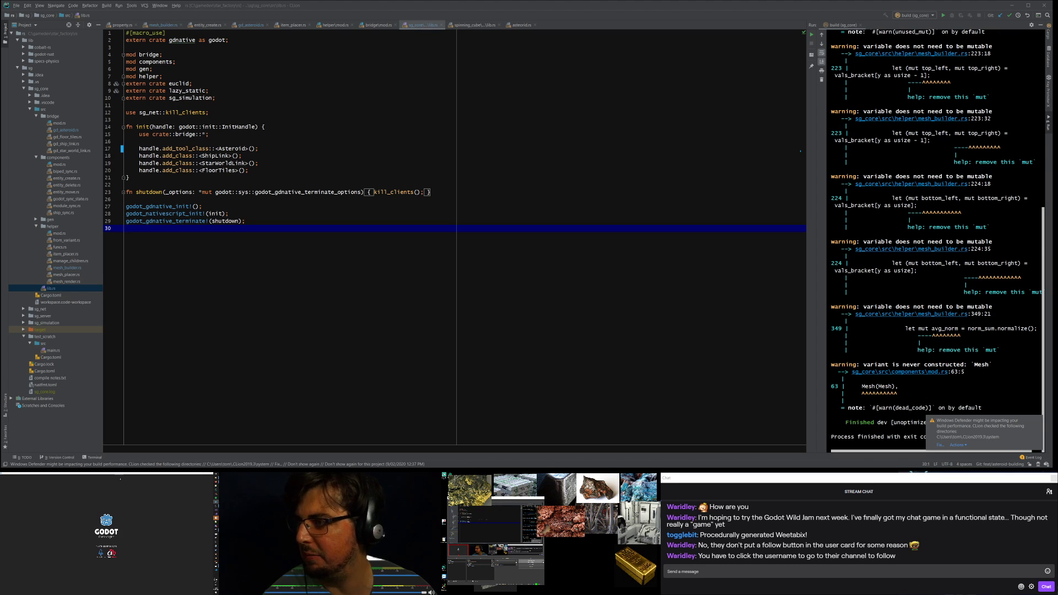
{"action": "left_click_drag", "start_coordinate": [126, 474], "coordinate": [286, 82]}
{"action": "left_click_drag", "start_coordinate": [419, 253], "coordinate": [809, 444]}
Step: Select the Asteroid node at the end of the scene tree and expand its Test script variables
{"action": "middle_click_drag", "start_coordinate": [544, 316], "coordinate": [567, 322]}
{"action": "scroll", "coordinate": [567, 321], "scroll_direction": "up", "scroll_amount": 1}
{"action": "scroll", "coordinate": [567, 321], "scroll_direction": "down", "scroll_amount": 3}
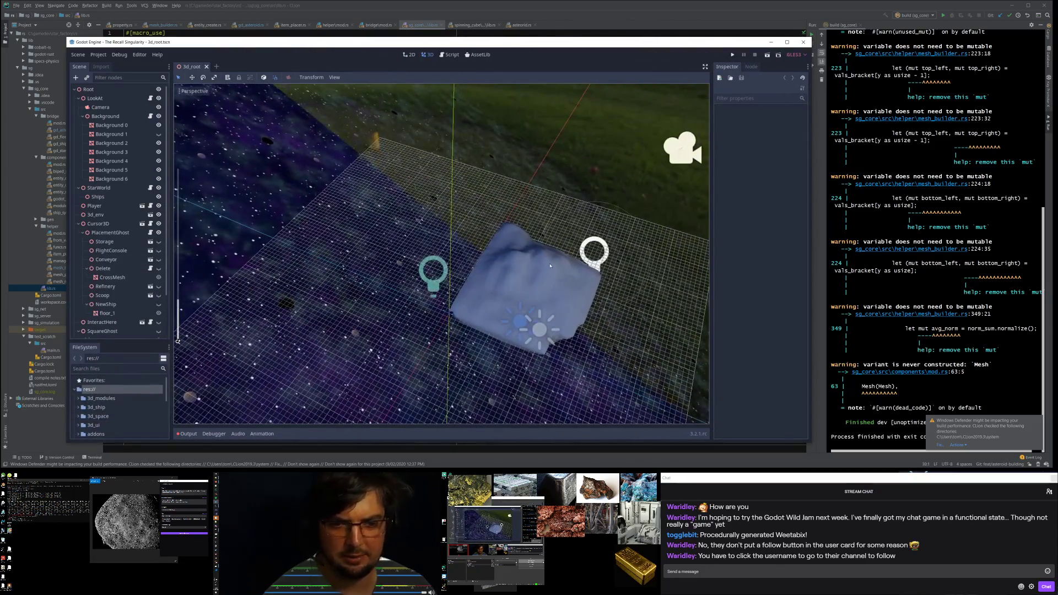
{"action": "middle_click_drag", "start_coordinate": [688, 321], "coordinate": [505, 230], "text": "shift"}
{"action": "scroll", "coordinate": [505, 230], "scroll_direction": "up", "scroll_amount": 4}
{"action": "left_click", "coordinate": [540, 168]}
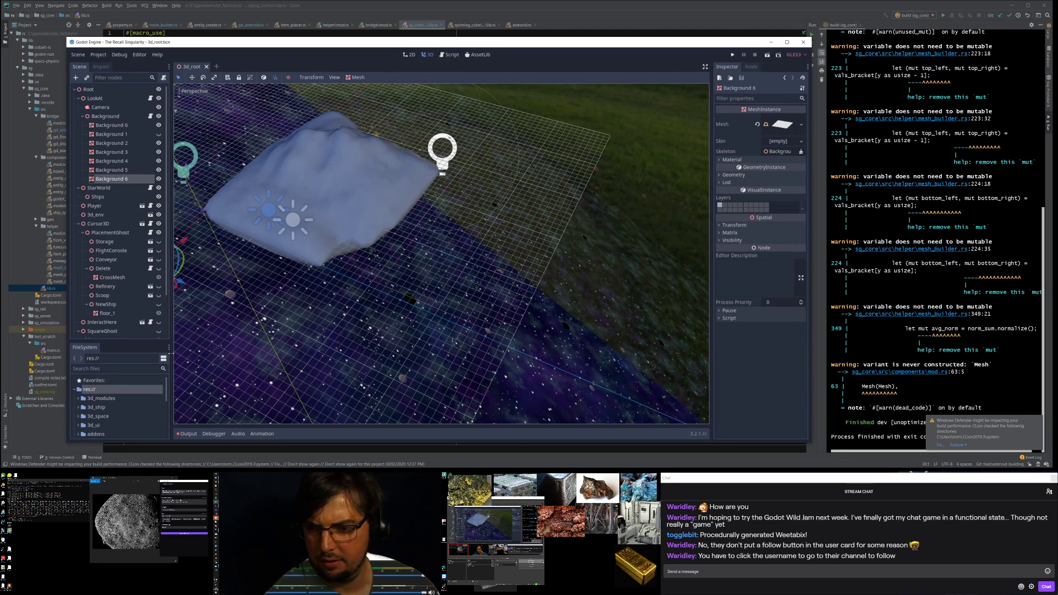
{"action": "scroll", "coordinate": [100, 322], "scroll_direction": "down", "scroll_amount": 3}
{"action": "left_click", "coordinate": [99, 329]}
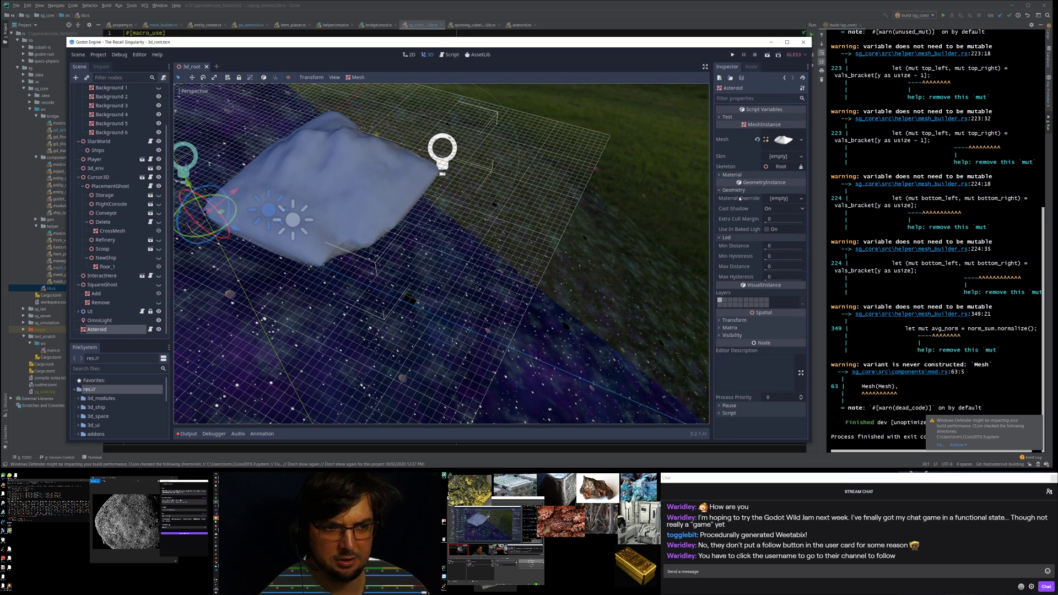
{"action": "left_click", "coordinate": [733, 117]}
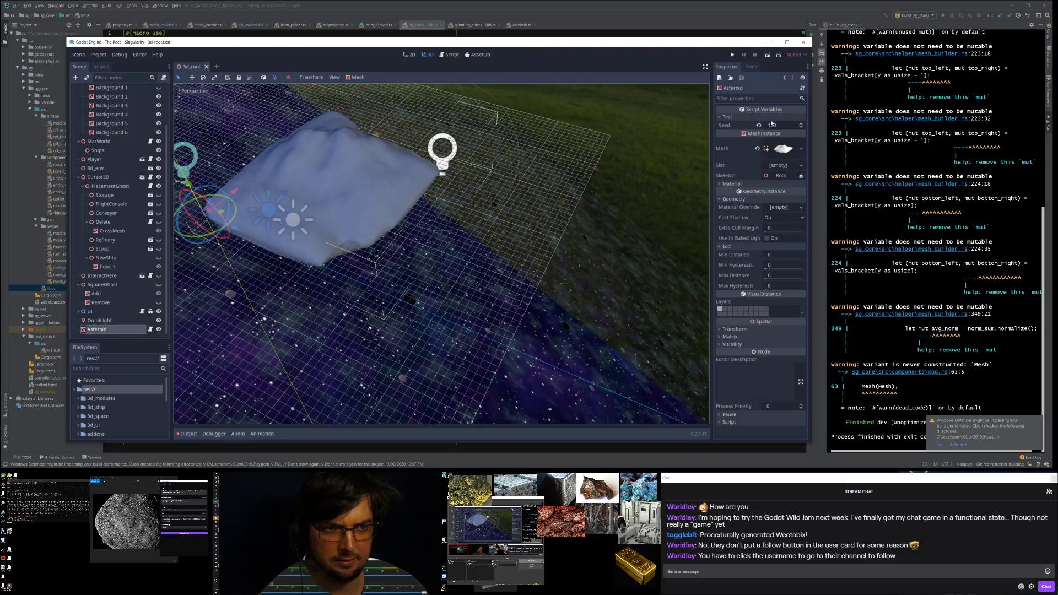
Step: Lower the Asteroid's seed one step at a time to about 118 and examine the regenerated mesh from another angle
{"action": "left_click", "coordinate": [801, 127]}
{"action": "left_click", "coordinate": [801, 127]}
{"action": "left_click", "coordinate": [801, 126]}
{"action": "left_click", "coordinate": [801, 127]}
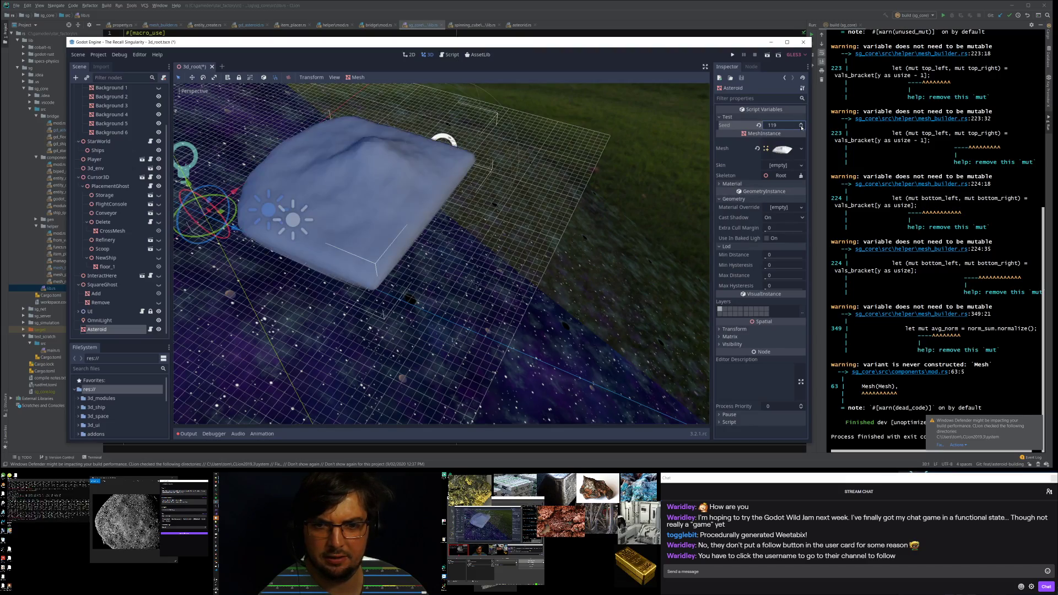
{"action": "left_click", "coordinate": [802, 127]}
{"action": "left_click", "coordinate": [582, 204]}
{"action": "middle_click_drag", "start_coordinate": [582, 204], "coordinate": [537, 173]}
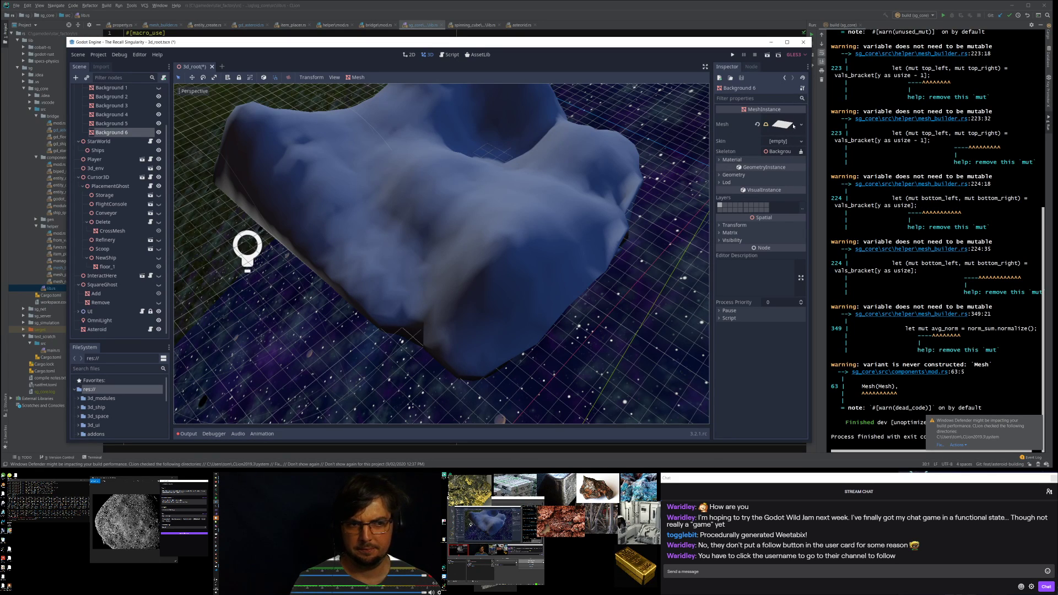
Step: Select the Asteroid node and step its seed down by a few values, then up to 121, to compare the generated shapes
{"action": "left_click", "coordinate": [103, 331]}
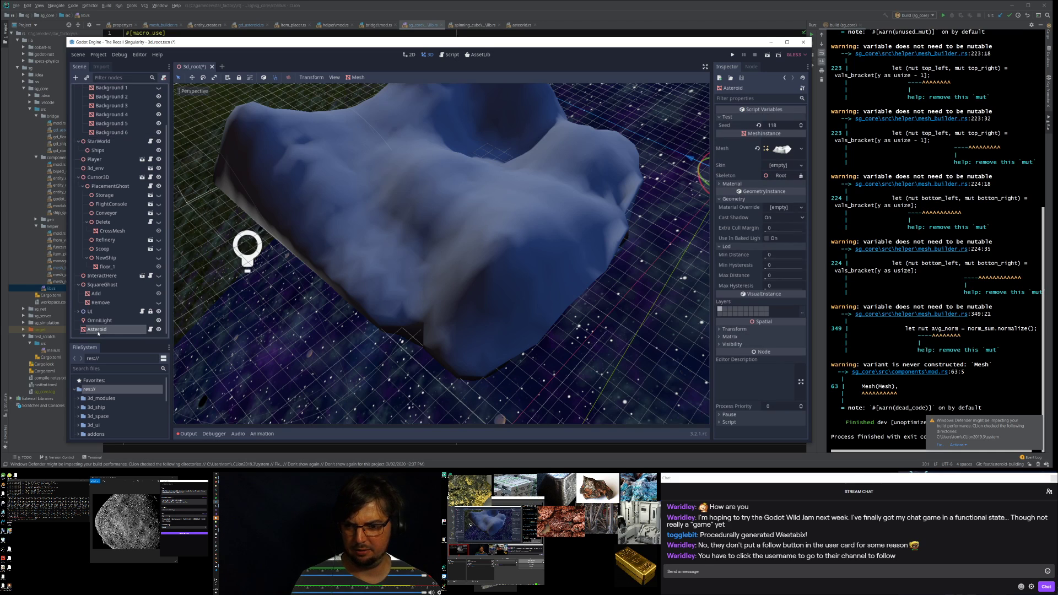
{"action": "left_click", "coordinate": [802, 150]}
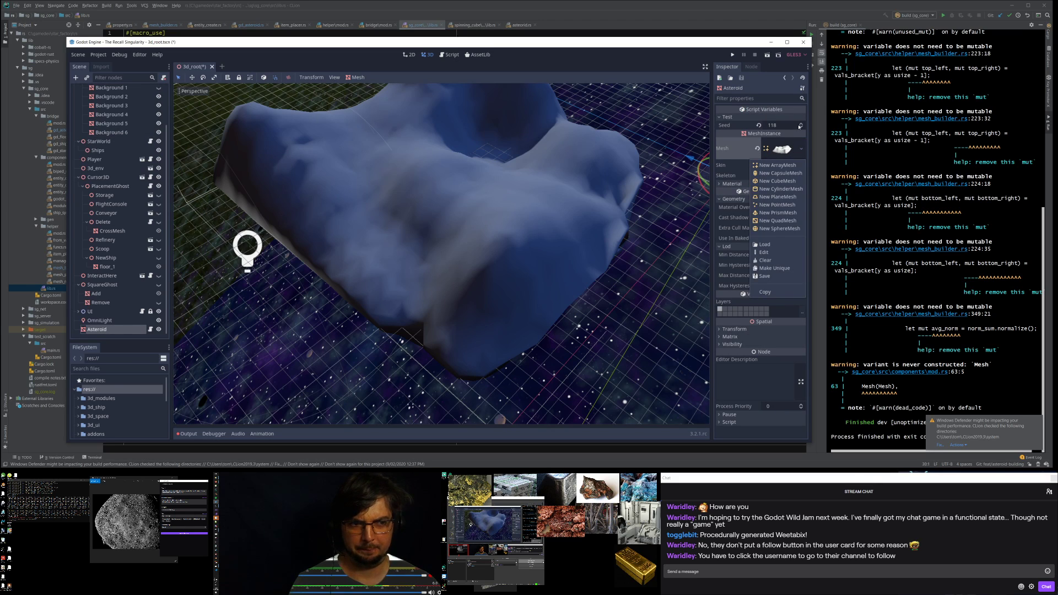
{"action": "left_click", "coordinate": [800, 127]}
{"action": "left_click", "coordinate": [801, 127]}
{"action": "left_click", "coordinate": [801, 127]}
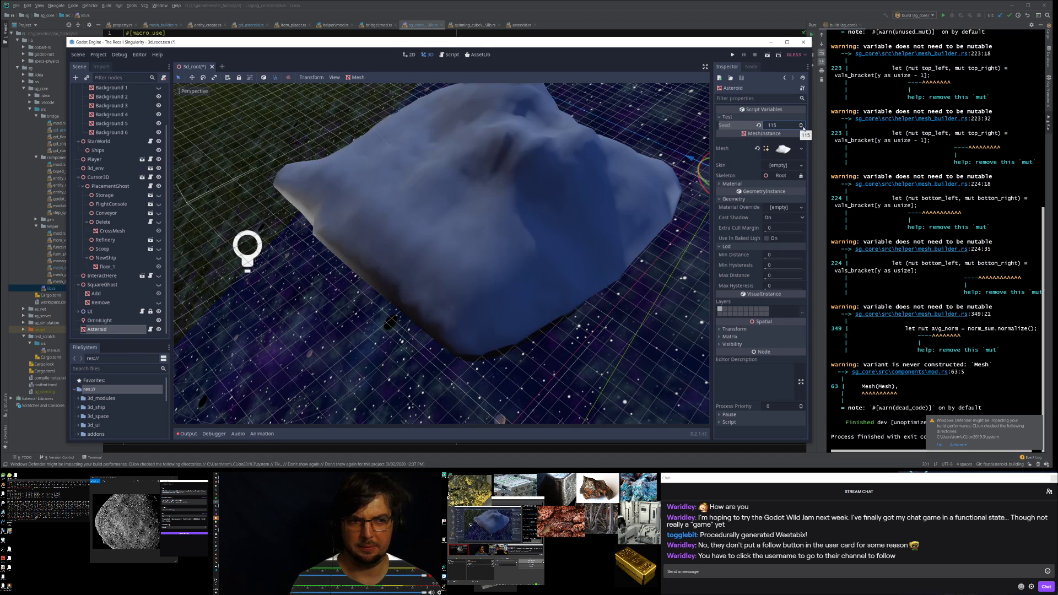
{"action": "left_click", "coordinate": [801, 127]}
{"action": "left_click", "coordinate": [801, 123]}
{"action": "left_click", "coordinate": [801, 124]}
{"action": "left_click", "coordinate": [801, 124]}
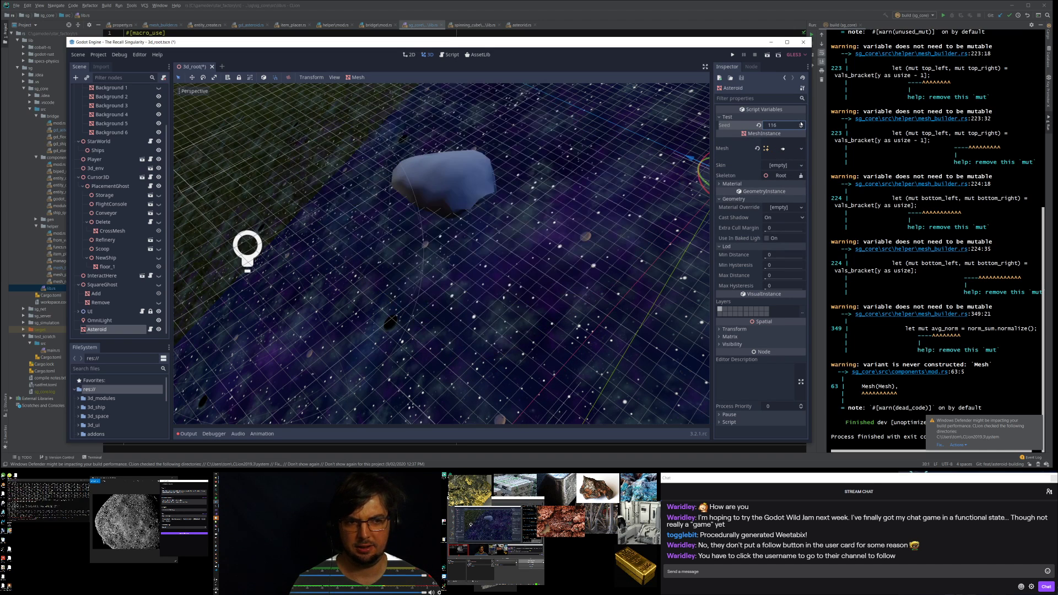
{"action": "left_click", "coordinate": [801, 125]}
{"action": "left_click", "coordinate": [801, 125]}
{"action": "left_click", "coordinate": [801, 124]}
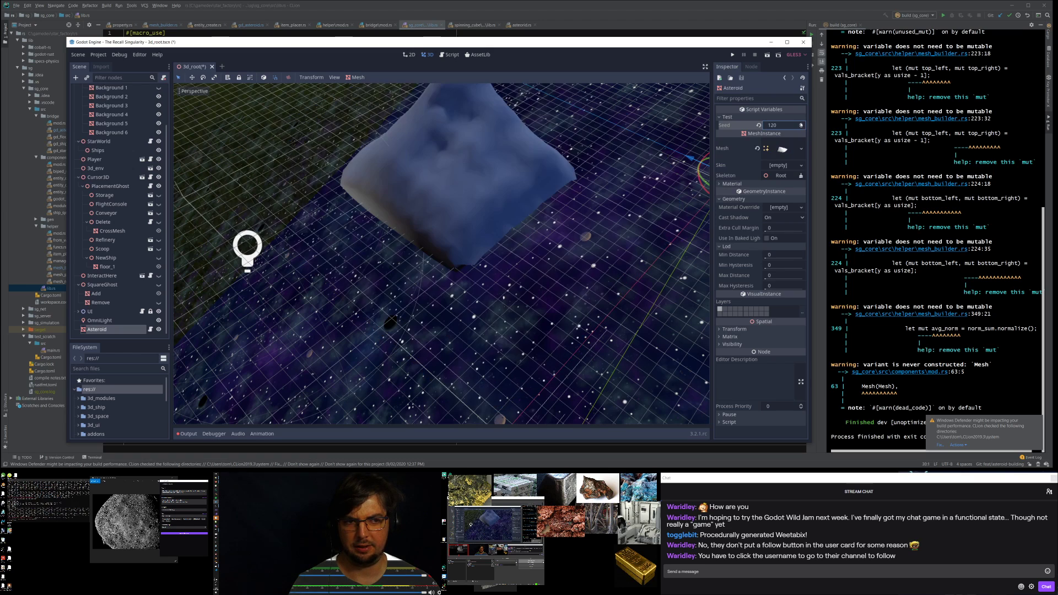
{"action": "left_click", "coordinate": [800, 125]}
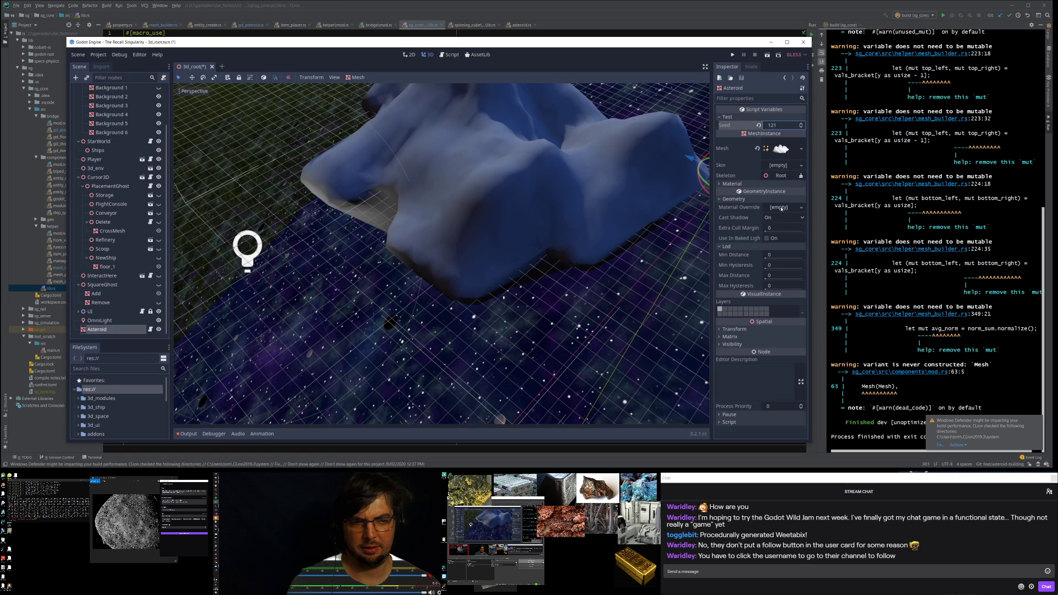
Step: Assign a new SpatialMaterial as the Asteroid's material override and open its Albedo settings
{"action": "left_click", "coordinate": [781, 208]}
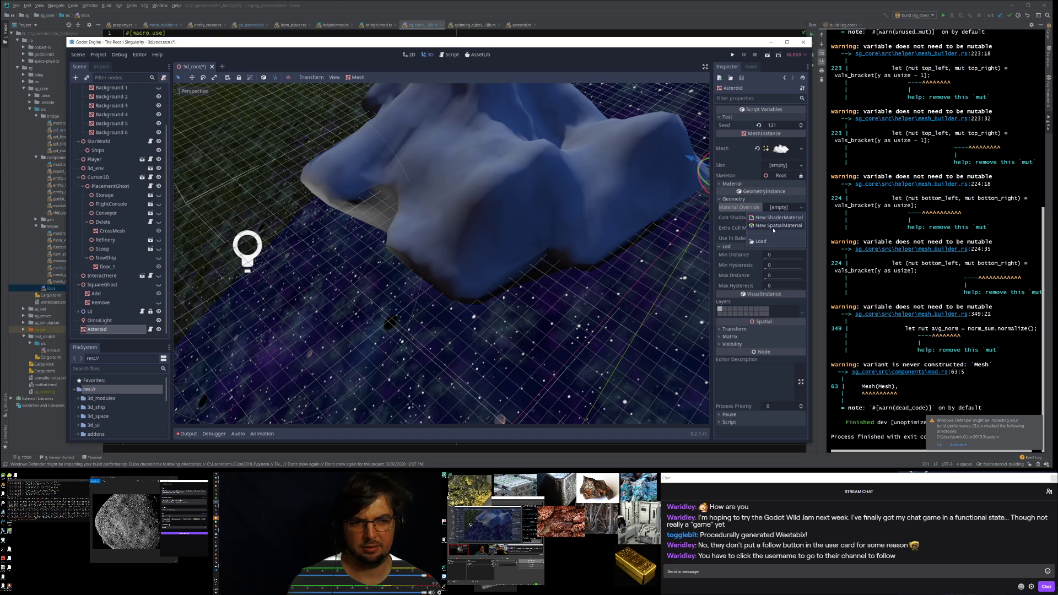
{"action": "left_click", "coordinate": [778, 226]}
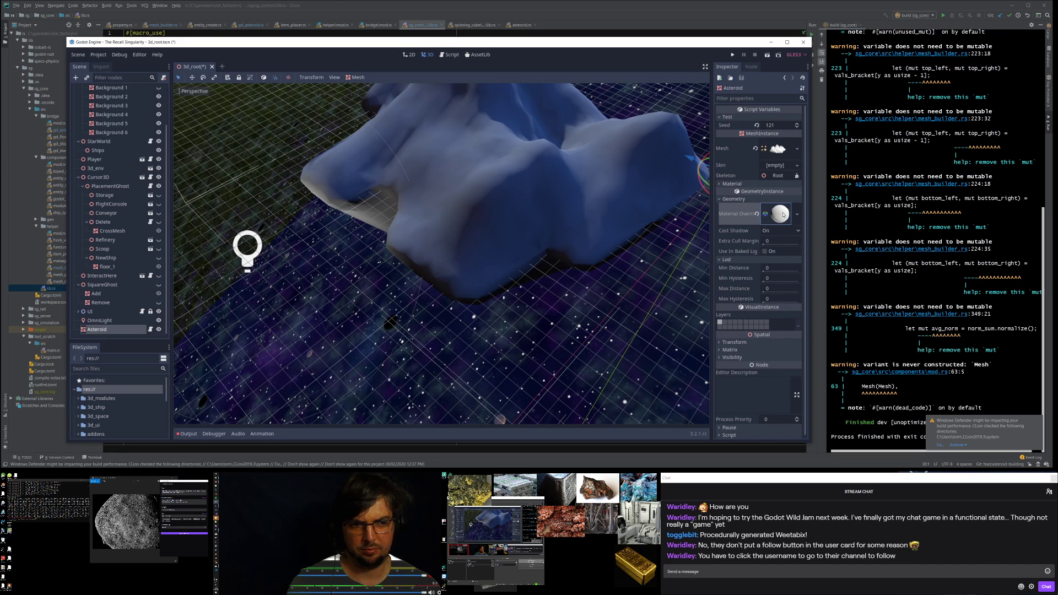
{"action": "left_click", "coordinate": [783, 215]}
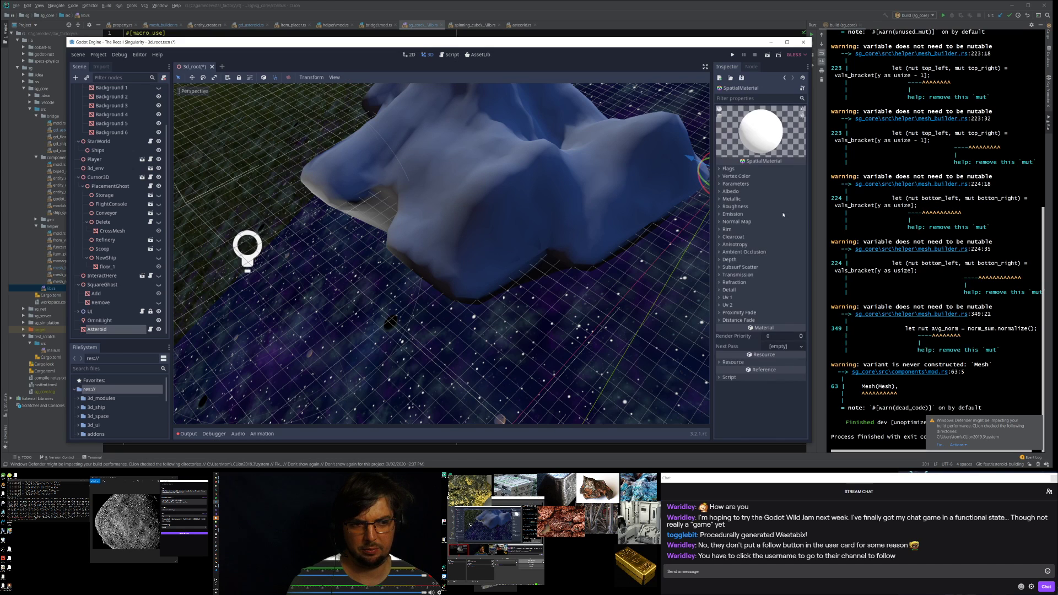
{"action": "left_click", "coordinate": [723, 192]}
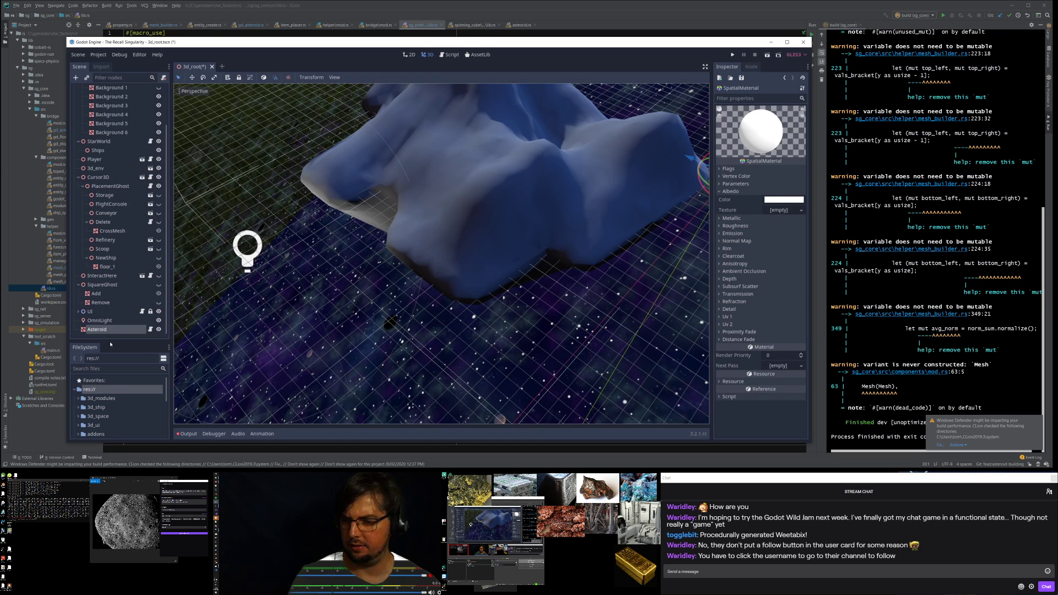
Step: Move the FileSystem dock to its own column beyond the Inspector and enlarge the editor window to nearly fill the screen
{"action": "left_click_drag", "start_coordinate": [118, 341], "coordinate": [171, 164]}
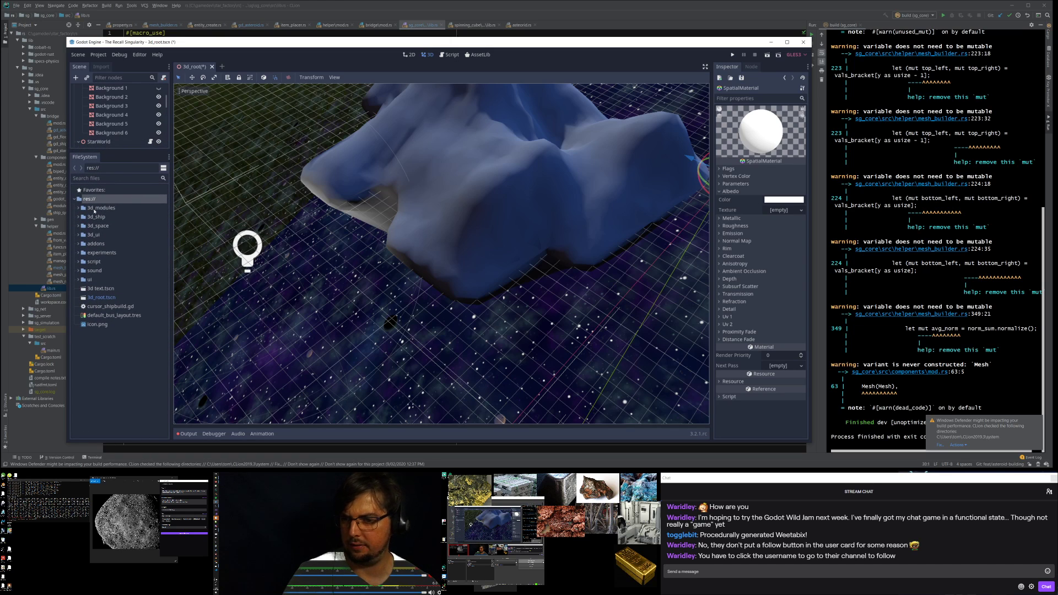
{"action": "left_click", "coordinate": [170, 159]}
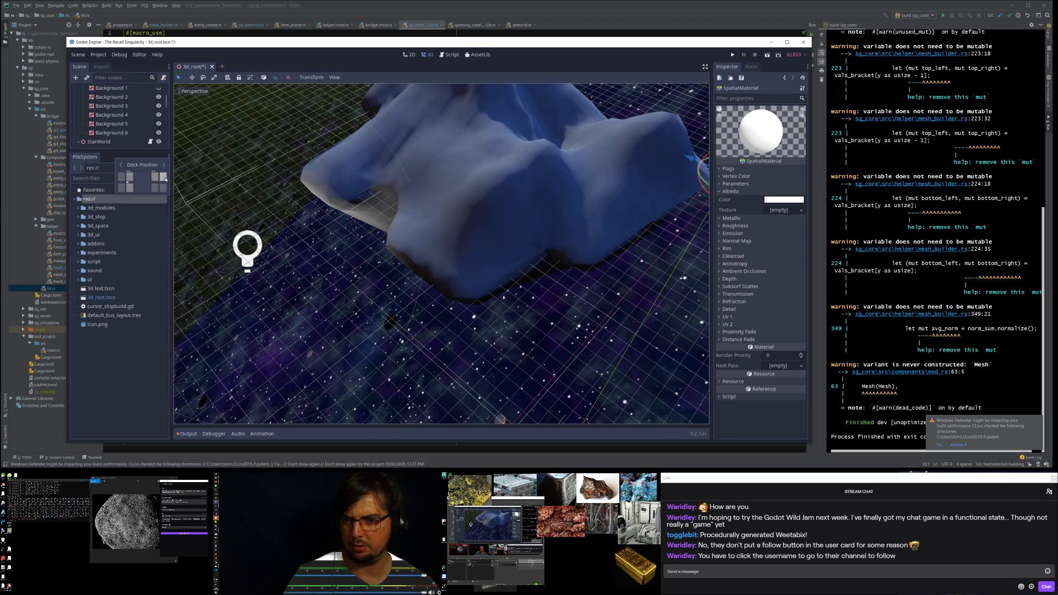
{"action": "left_click", "coordinate": [164, 177]}
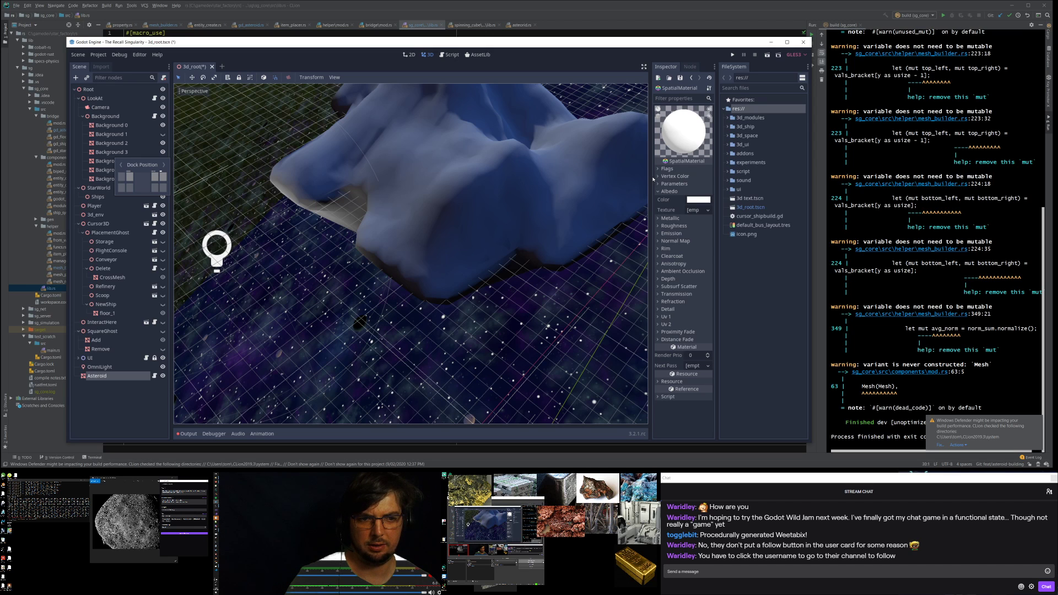
{"action": "left_click_drag", "start_coordinate": [575, 45], "coordinate": [514, 15]}
{"action": "left_click_drag", "start_coordinate": [747, 412], "coordinate": [1040, 467]}
Step: Examine the generated asteroid mesh from above, from the side and at different distances
{"action": "middle_click_drag", "start_coordinate": [723, 156], "coordinate": [624, 153]}
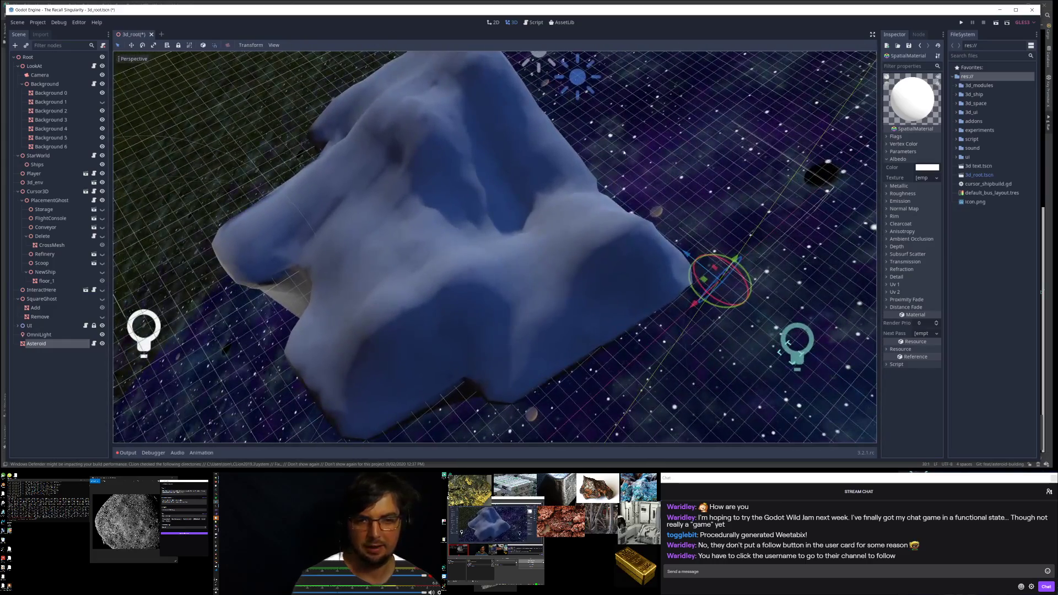
{"action": "left_click", "coordinate": [634, 248]}
{"action": "middle_click_drag", "start_coordinate": [594, 241], "coordinate": [710, 285]}
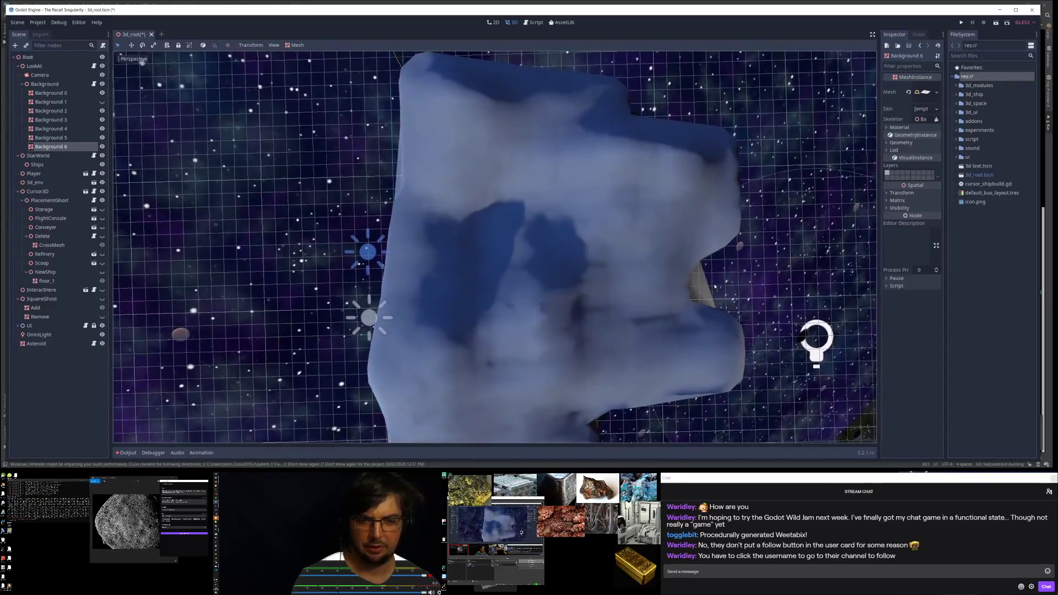
{"action": "scroll", "coordinate": [497, 144], "scroll_direction": "down", "scroll_amount": 4}
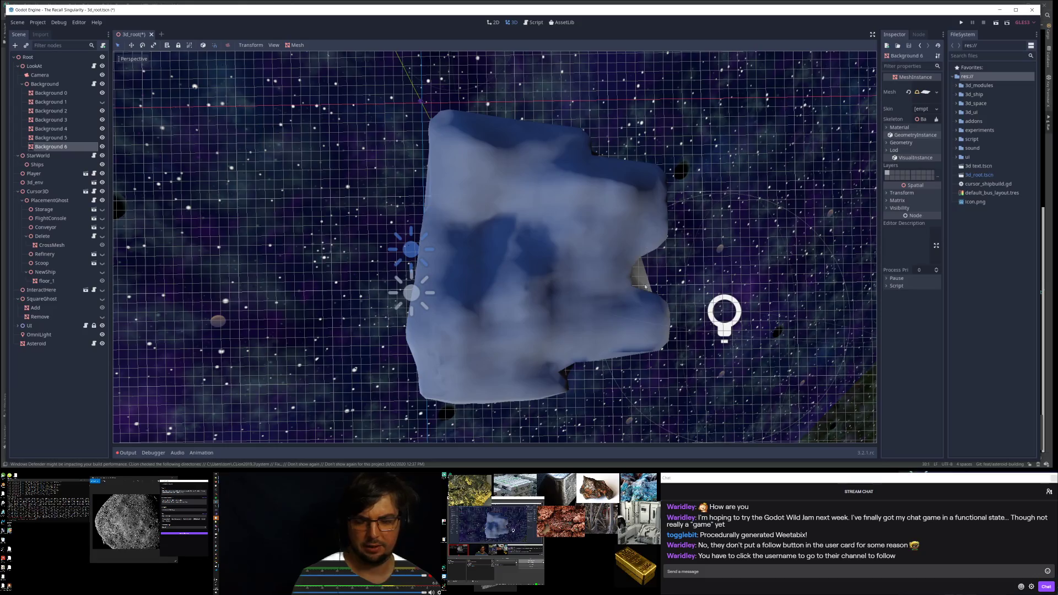
{"action": "middle_click_drag", "start_coordinate": [469, 182], "coordinate": [464, 218]}
{"action": "middle_click_drag", "start_coordinate": [494, 255], "coordinate": [496, 298]}
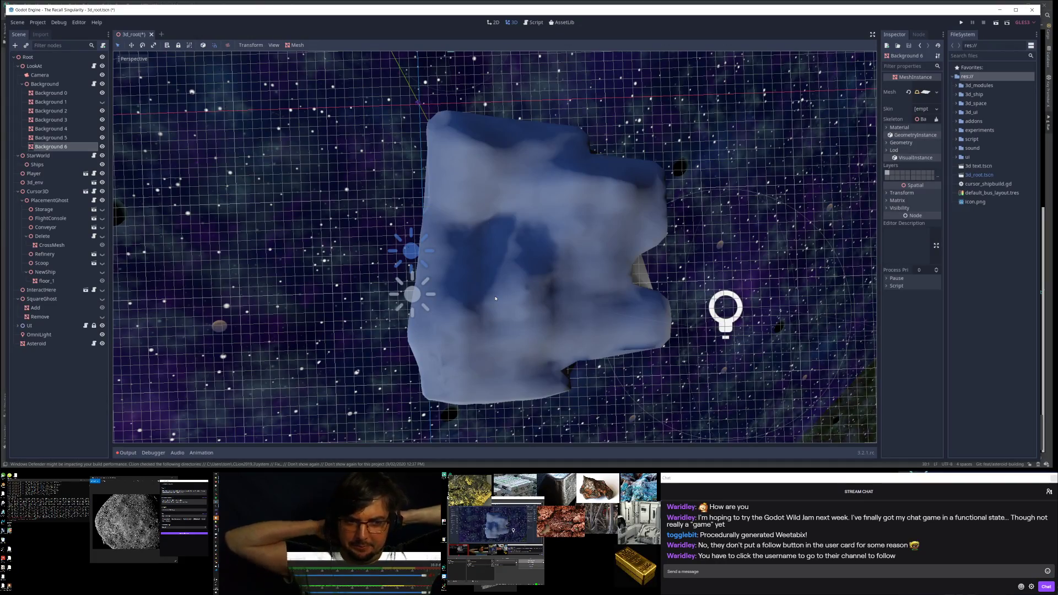
{"action": "middle_click_drag", "start_coordinate": [650, 303], "coordinate": [619, 281]}
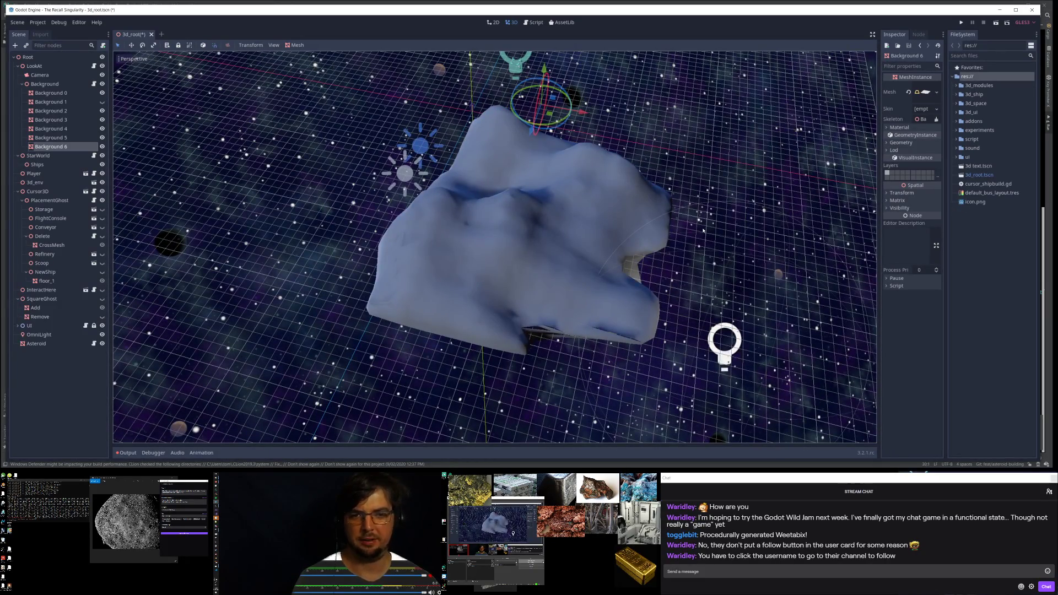
{"action": "scroll", "coordinate": [759, 226], "scroll_direction": "up", "scroll_amount": 3}
{"action": "middle_click_drag", "start_coordinate": [760, 226], "coordinate": [698, 209]}
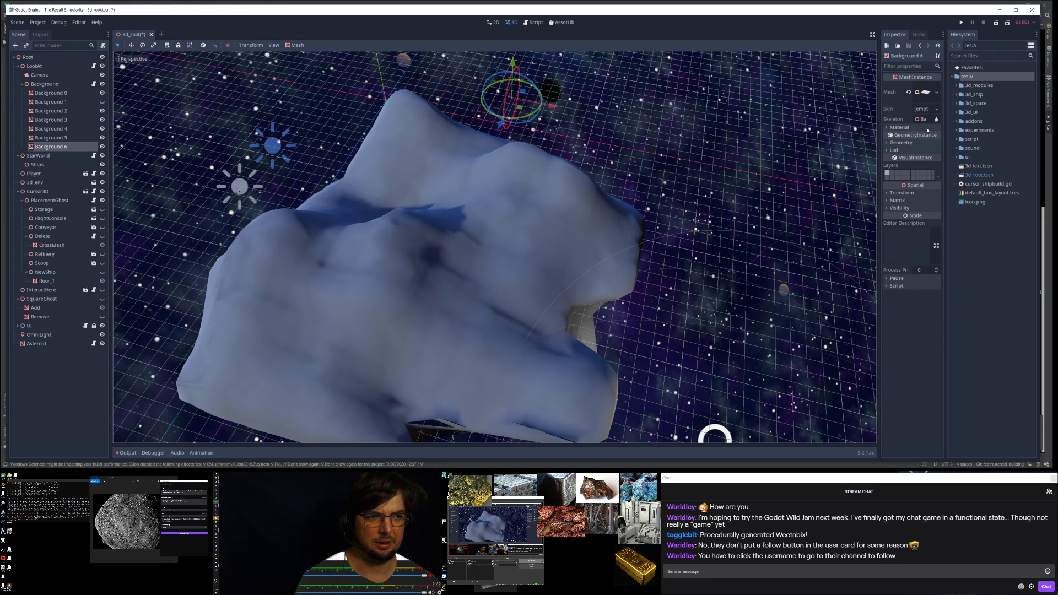
Step: Expand the Material section of Background 6 and widen the Inspector and FileSystem docks
{"action": "left_click", "coordinate": [888, 128]}
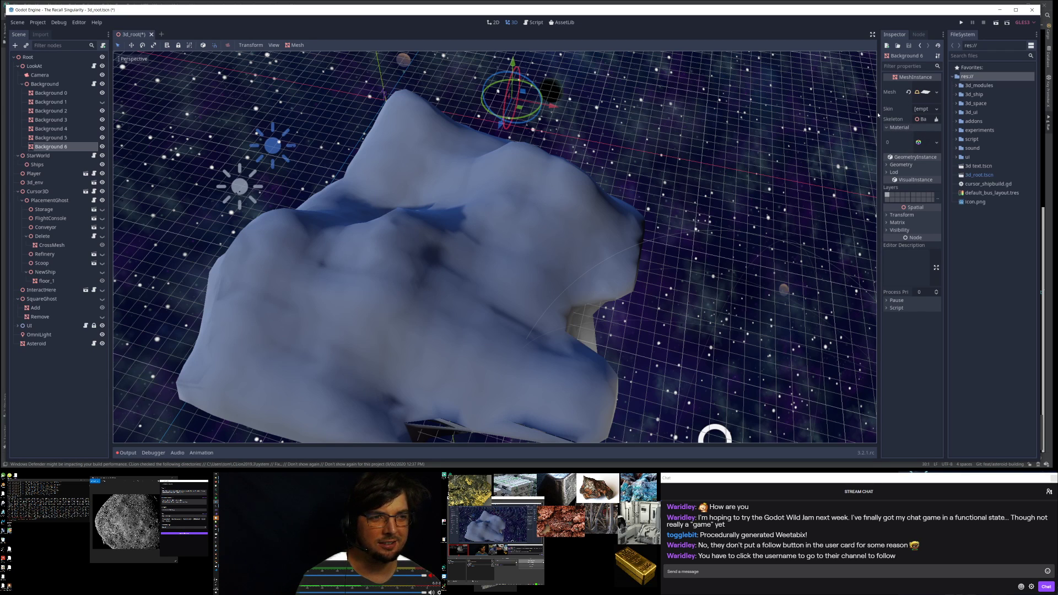
{"action": "left_click_drag", "start_coordinate": [877, 115], "coordinate": [817, 114]}
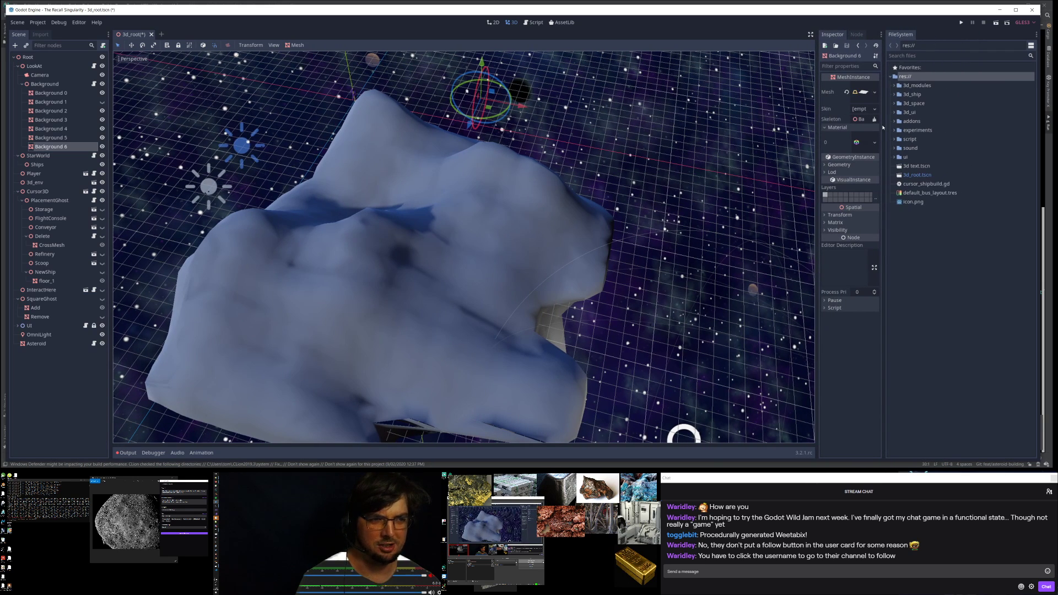
{"action": "left_click_drag", "start_coordinate": [882, 127], "coordinate": [897, 127]}
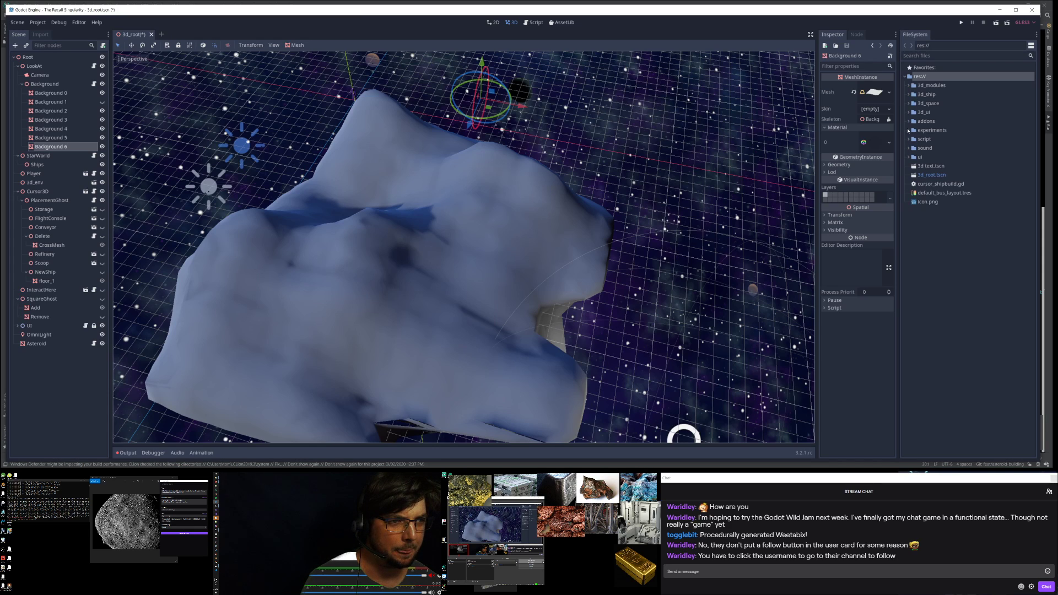
Step: Browse the project files to 3d_space/material/pbr/flat and select gold_ore_basecolor.png
{"action": "left_click", "coordinate": [909, 103]}
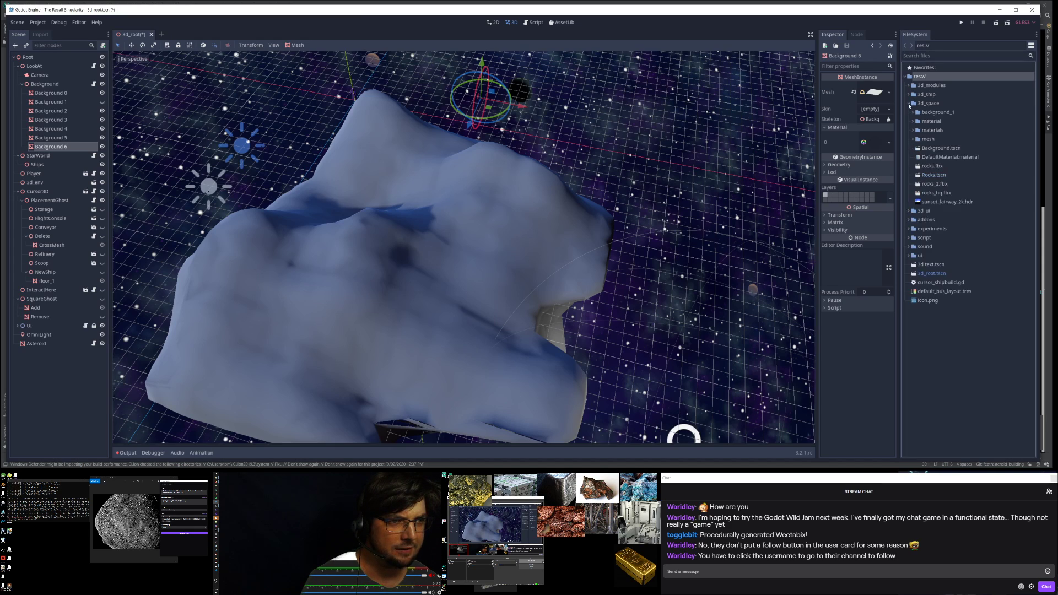
{"action": "left_click", "coordinate": [913, 130]}
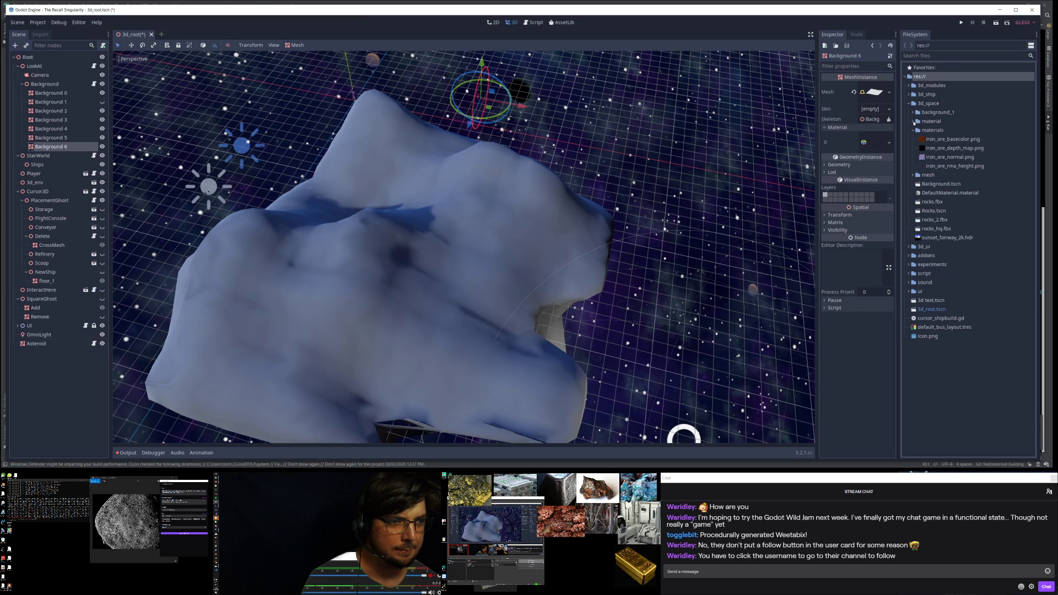
{"action": "left_click", "coordinate": [914, 121]}
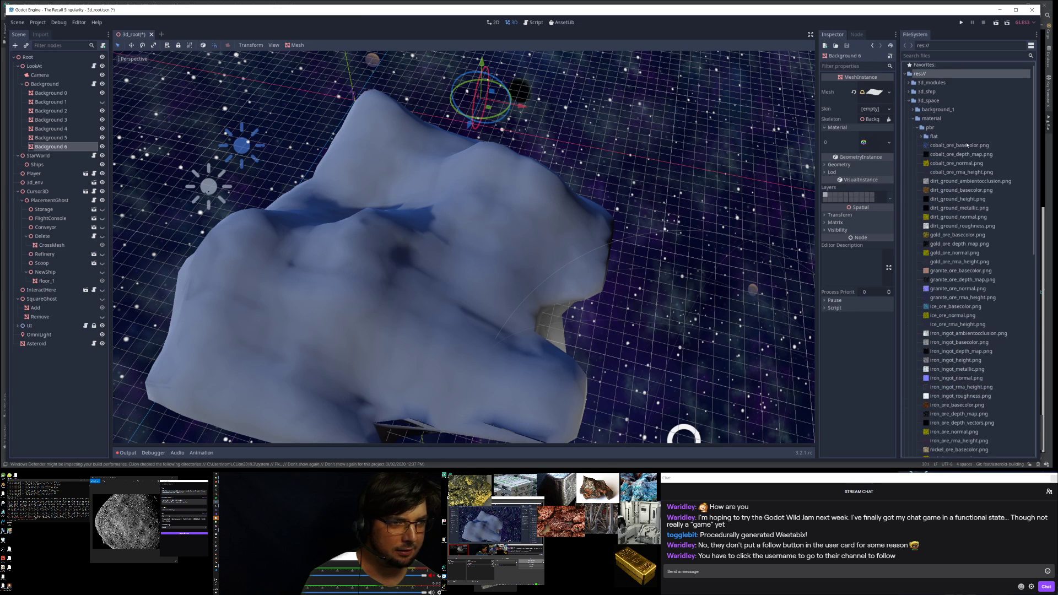
{"action": "scroll", "coordinate": [948, 133], "scroll_direction": "down", "scroll_amount": 2}
{"action": "left_click", "coordinate": [922, 88]}
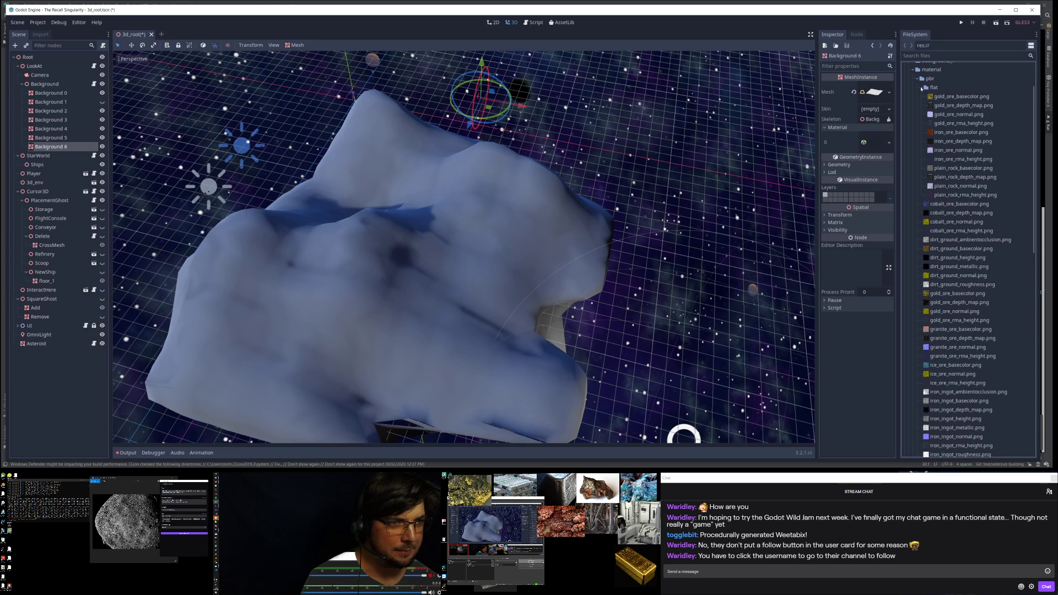
{"action": "left_click", "coordinate": [963, 97]}
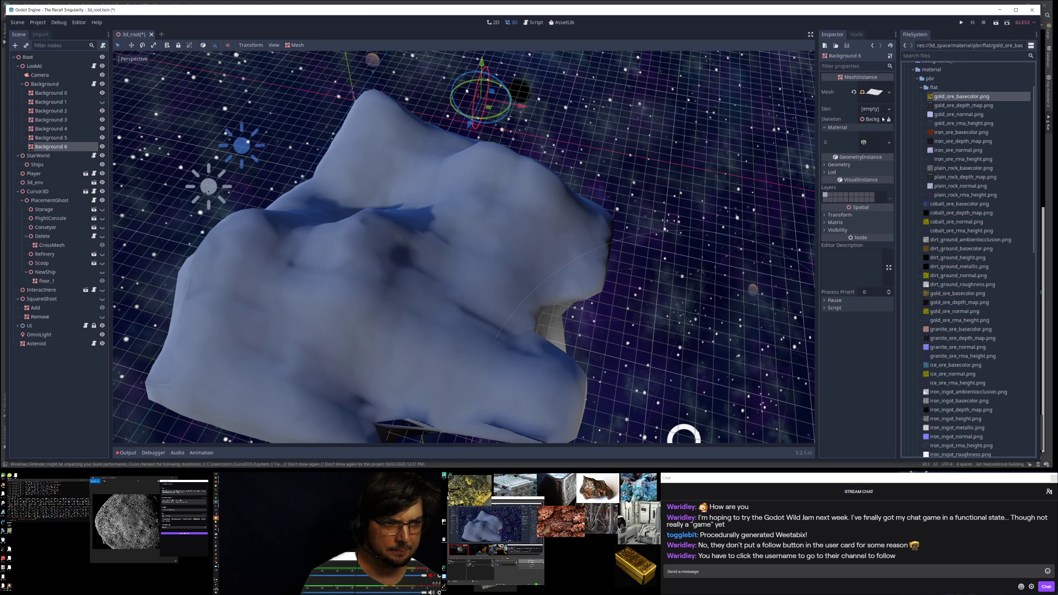
Step: Try gold_ore_basecolor.png as the albedo texture of Background 6's material, and undo the assignment
{"action": "left_click", "coordinate": [863, 142]}
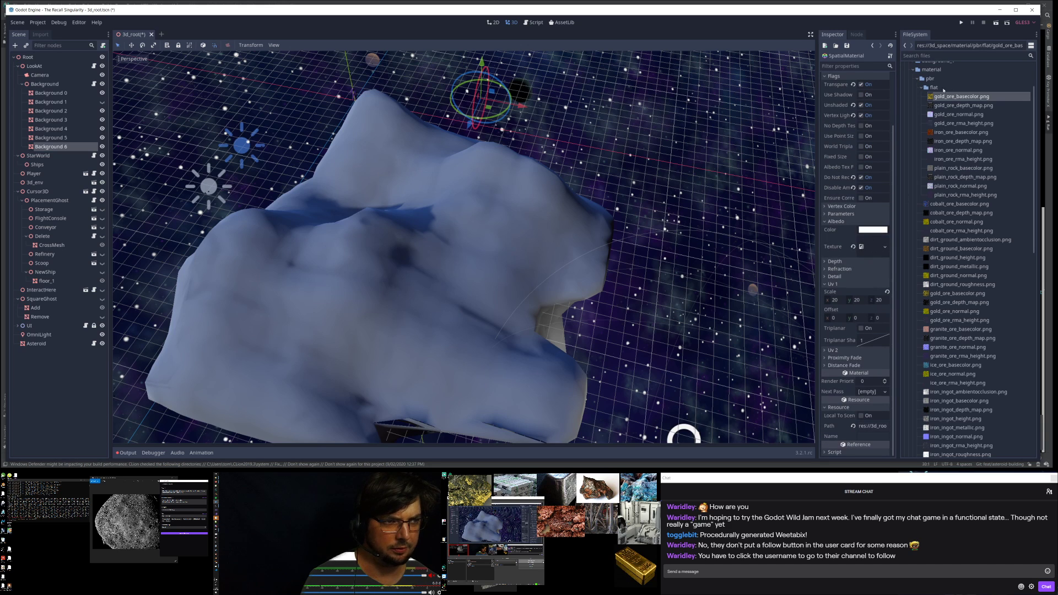
{"action": "left_click_drag", "start_coordinate": [950, 84], "coordinate": [868, 246]}
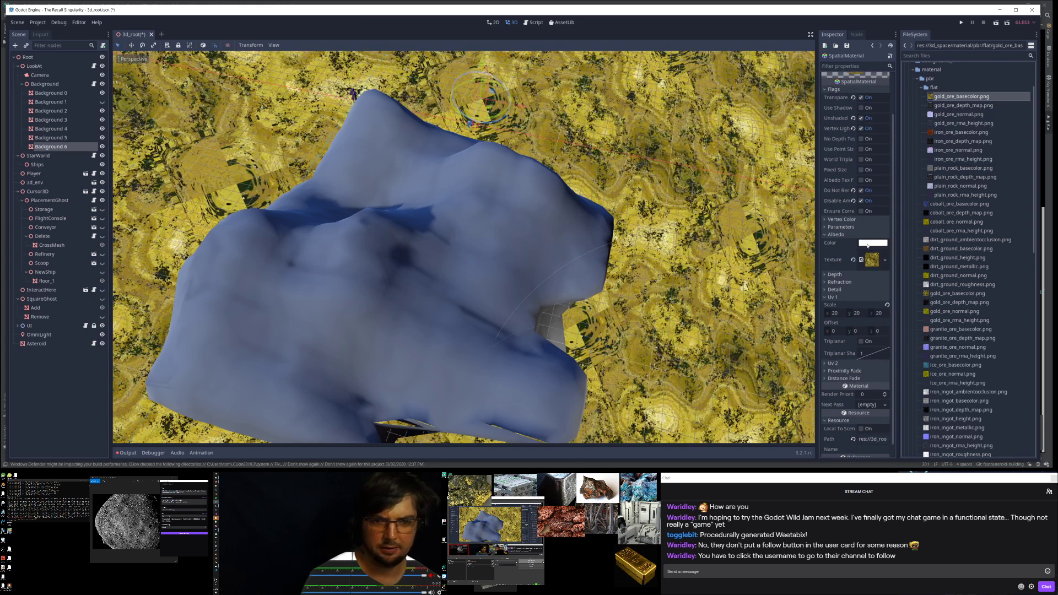
{"action": "middle_click_drag", "start_coordinate": [556, 221], "coordinate": [656, 223]}
{"action": "key", "text": "ctrl+z"}
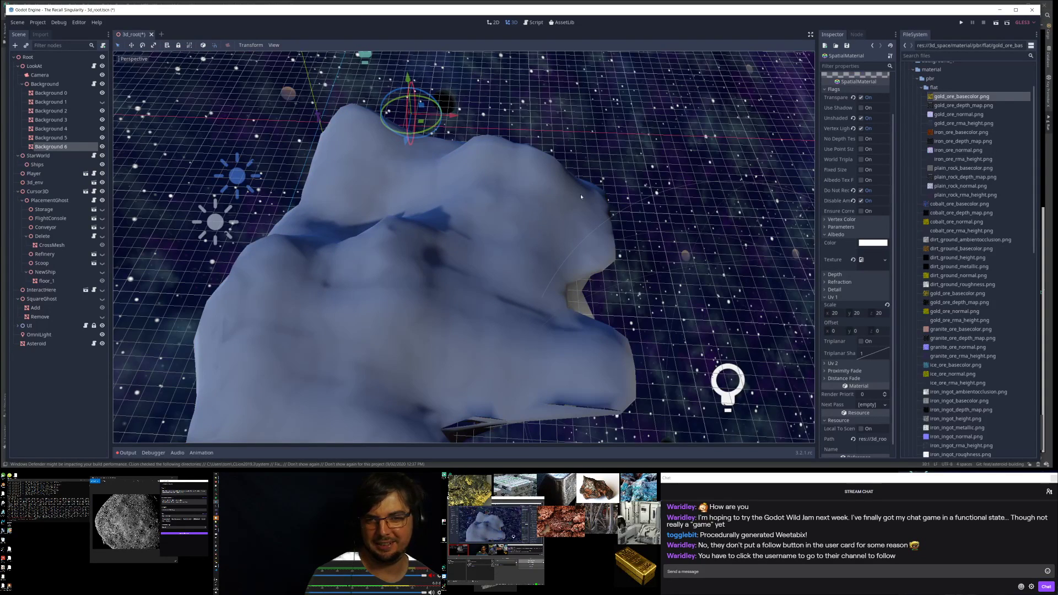
Step: Select the Asteroid node, create a new SpatialMaterial in its first material slot and open that material's properties
{"action": "left_click", "coordinate": [38, 344]}
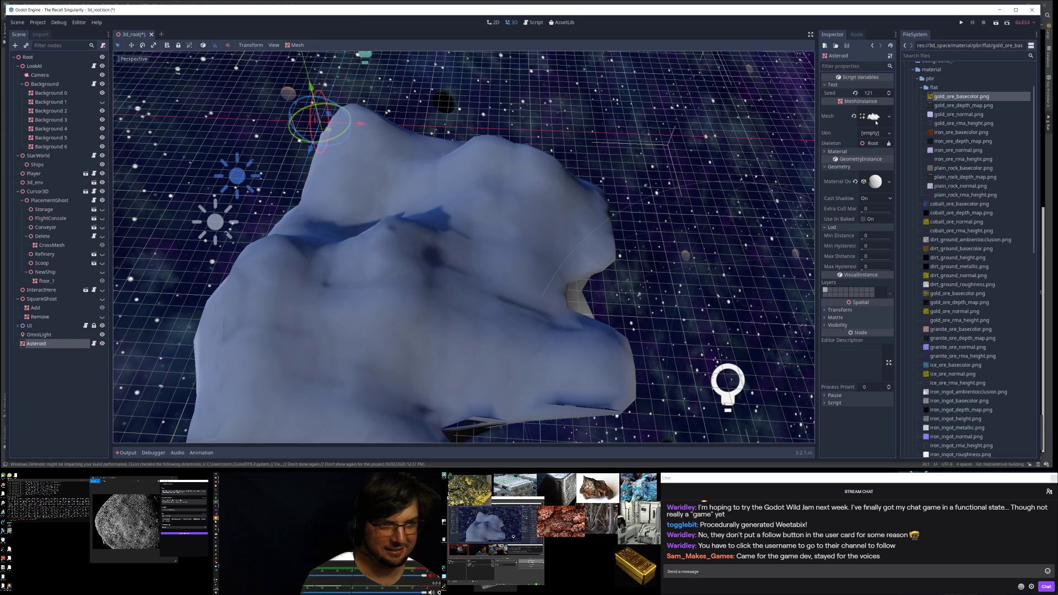
{"action": "left_click", "coordinate": [863, 151]}
{"action": "left_click", "coordinate": [872, 160]}
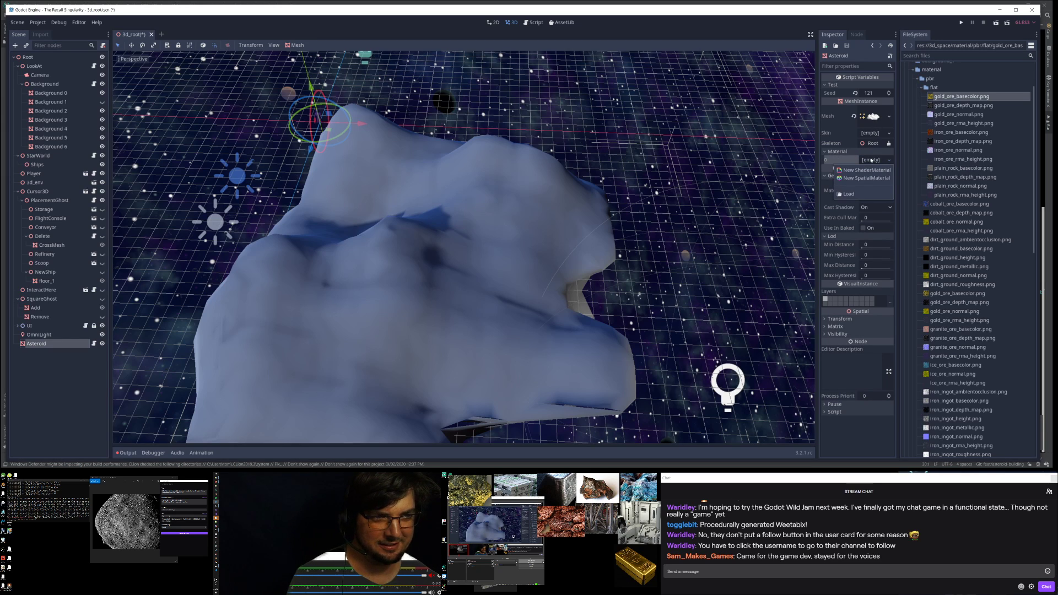
{"action": "left_click", "coordinate": [866, 178]}
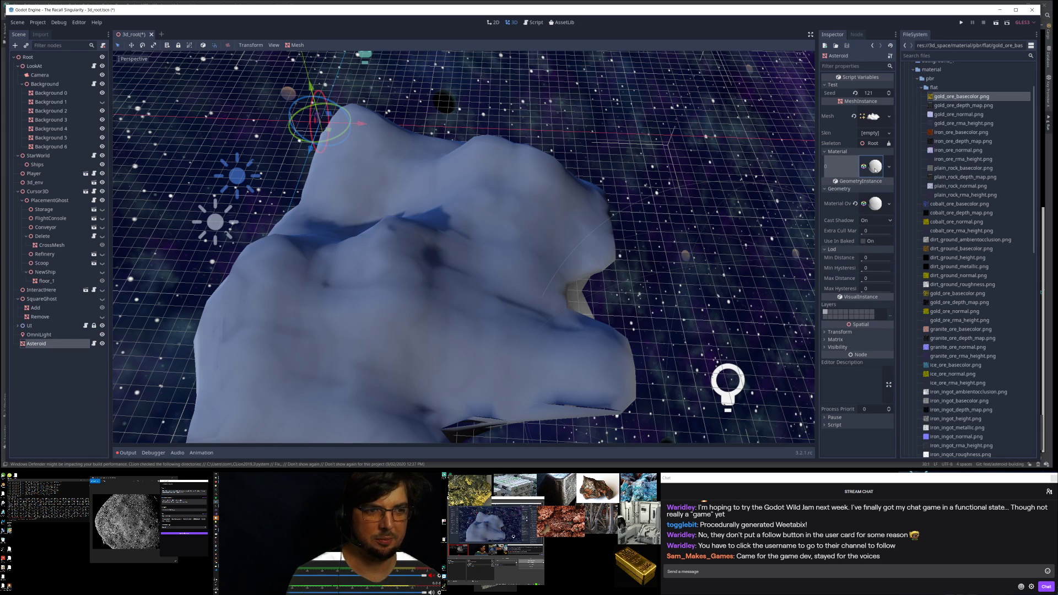
{"action": "left_click", "coordinate": [873, 169]}
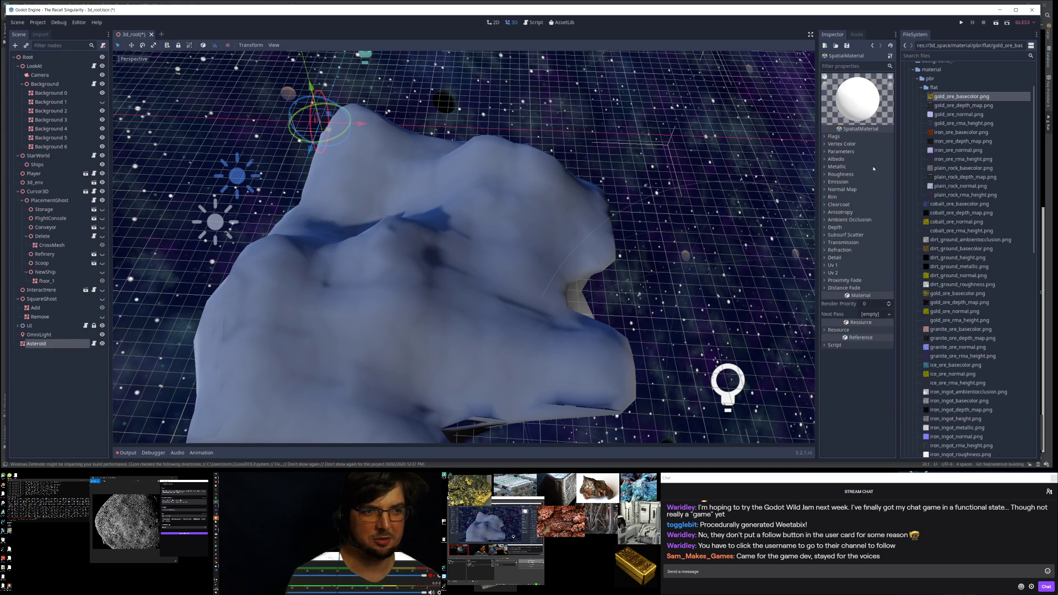
{"action": "left_click", "coordinate": [847, 46]}
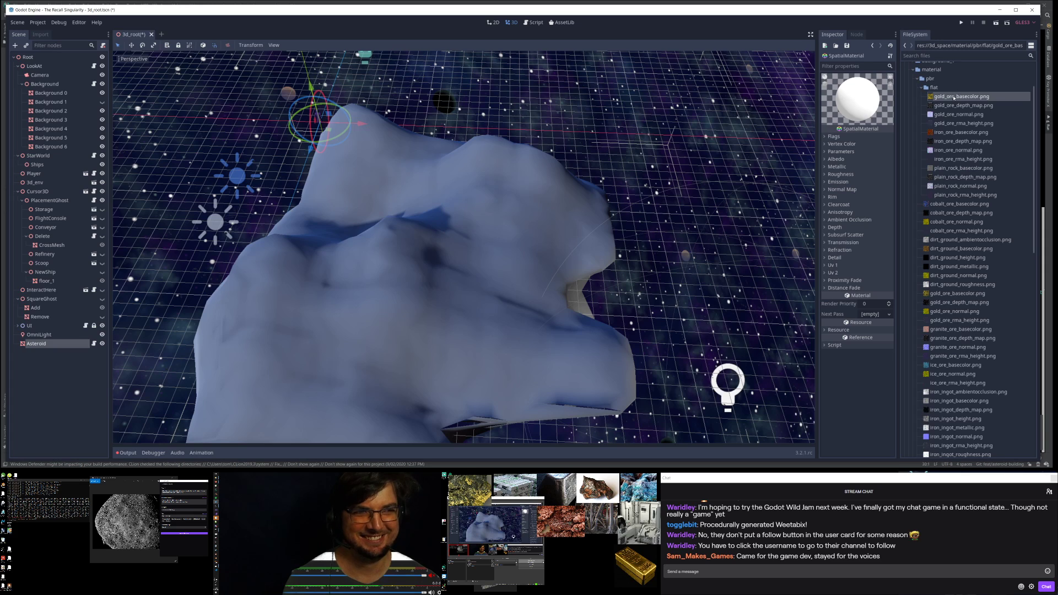
Step: Try gold_ore_basecolor.png as the material's albedo texture with the tint colour 319883, and undo both changes
{"action": "left_click_drag", "start_coordinate": [954, 98], "coordinate": [834, 159]}
{"action": "left_click", "coordinate": [835, 160]}
{"action": "left_click_drag", "start_coordinate": [965, 98], "coordinate": [873, 182]}
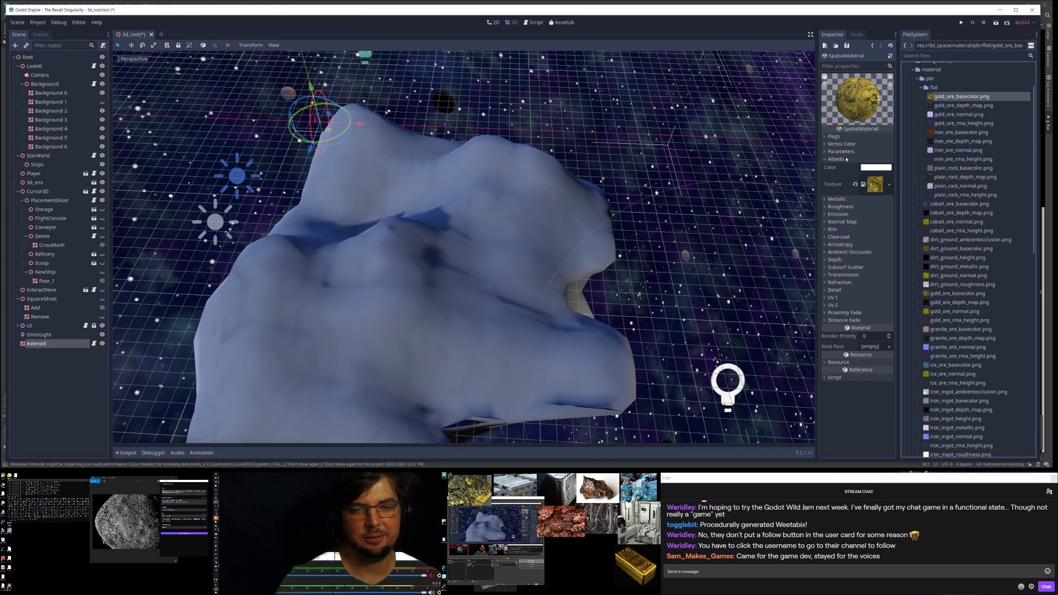
{"action": "left_click", "coordinate": [879, 167]}
{"action": "left_click_drag", "start_coordinate": [857, 59], "coordinate": [856, 60]}
{"action": "left_click", "coordinate": [834, 61]}
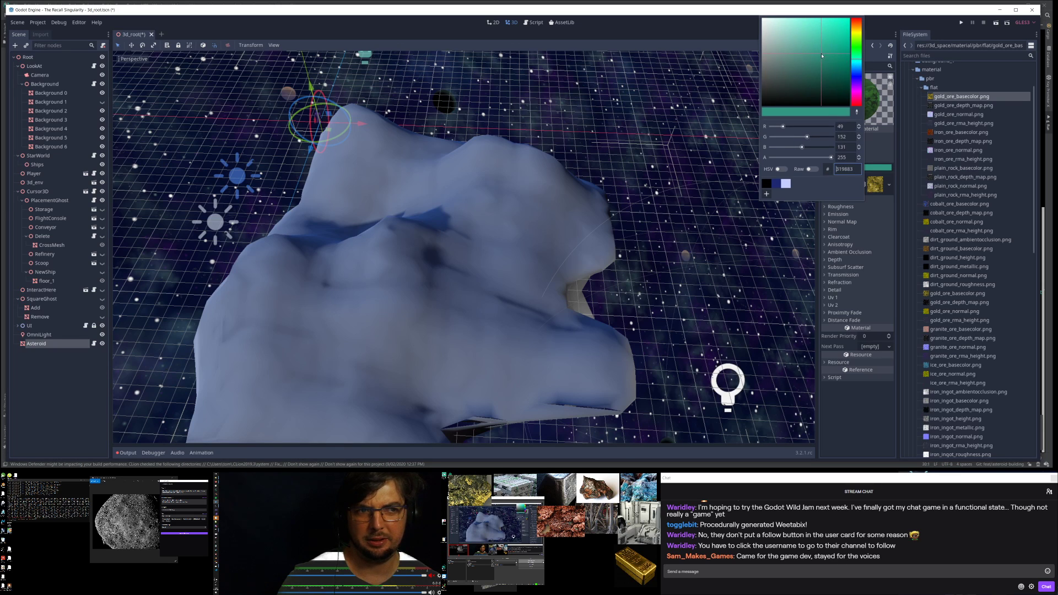
{"action": "left_click", "coordinate": [873, 143]}
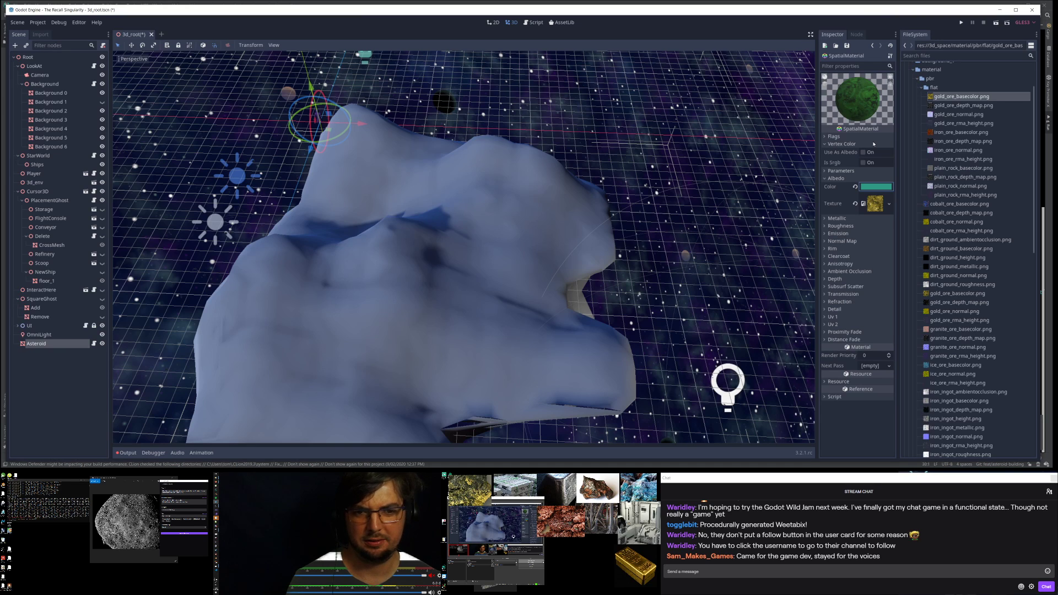
{"action": "key", "text": "ctrl+z"}
{"action": "key", "text": "ctrl+z"}
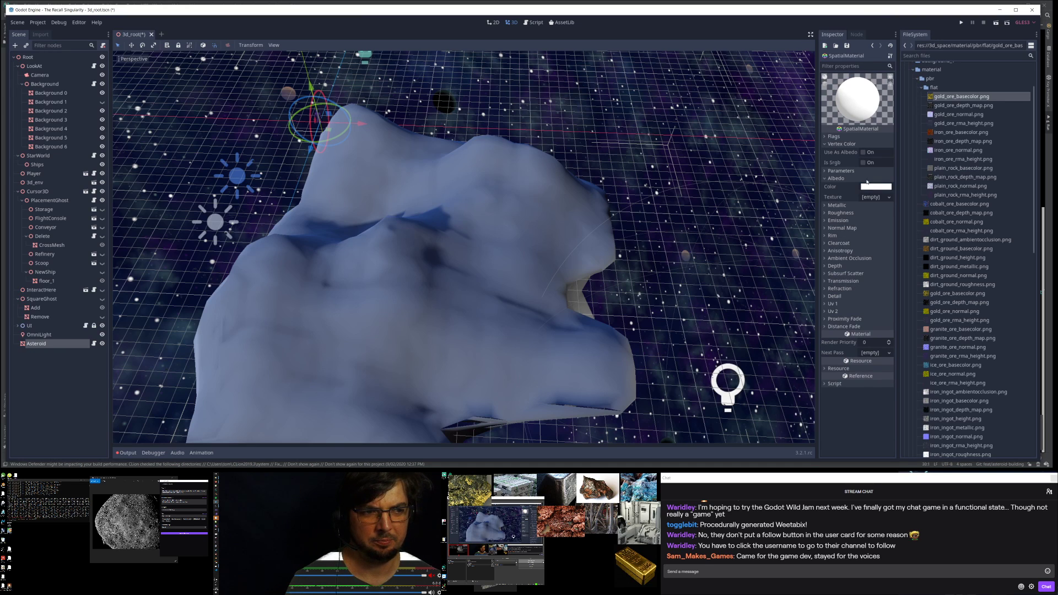
Step: Assign gold_ore_basecolor.png as the albedo texture and save the material as gold_asteroid.tres in 3d_space/materials
{"action": "left_click_drag", "start_coordinate": [945, 100], "coordinate": [870, 198]}
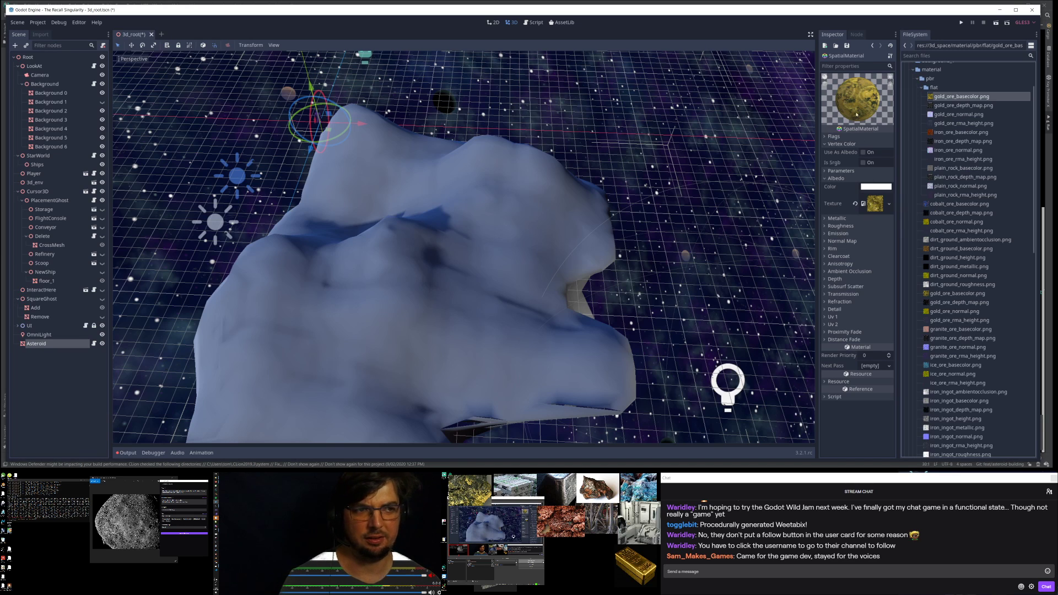
{"action": "left_click", "coordinate": [846, 47]}
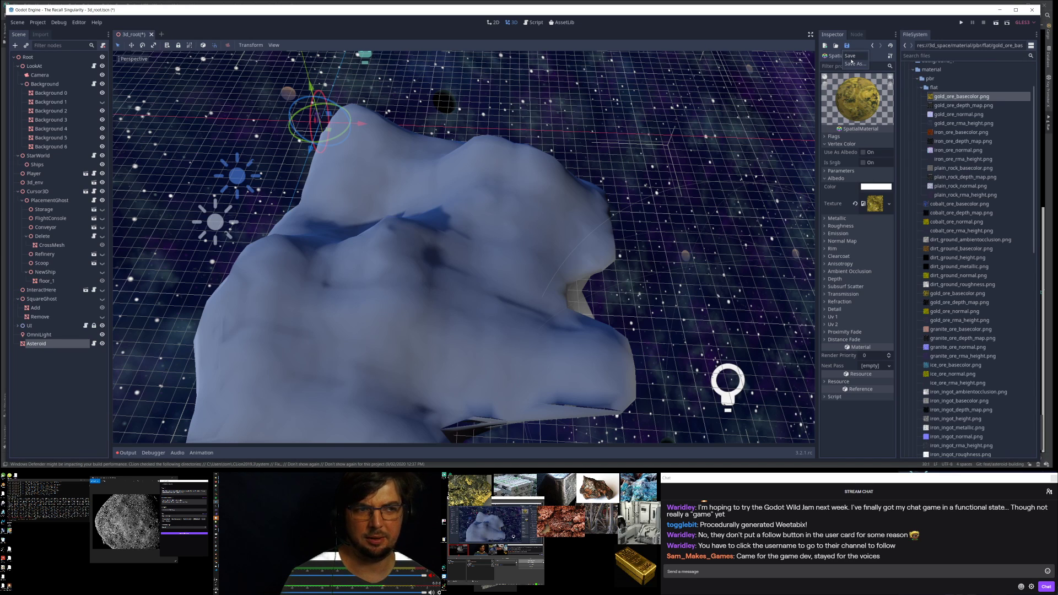
{"action": "left_click", "coordinate": [852, 63]}
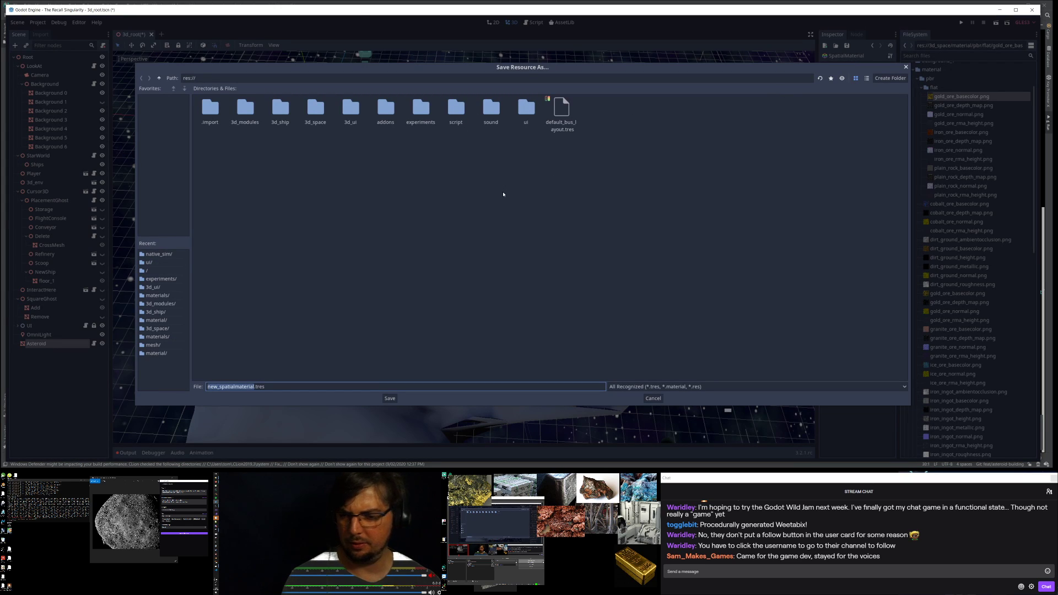
{"action": "double_click", "coordinate": [324, 112]}
{"action": "double_click", "coordinate": [280, 110]}
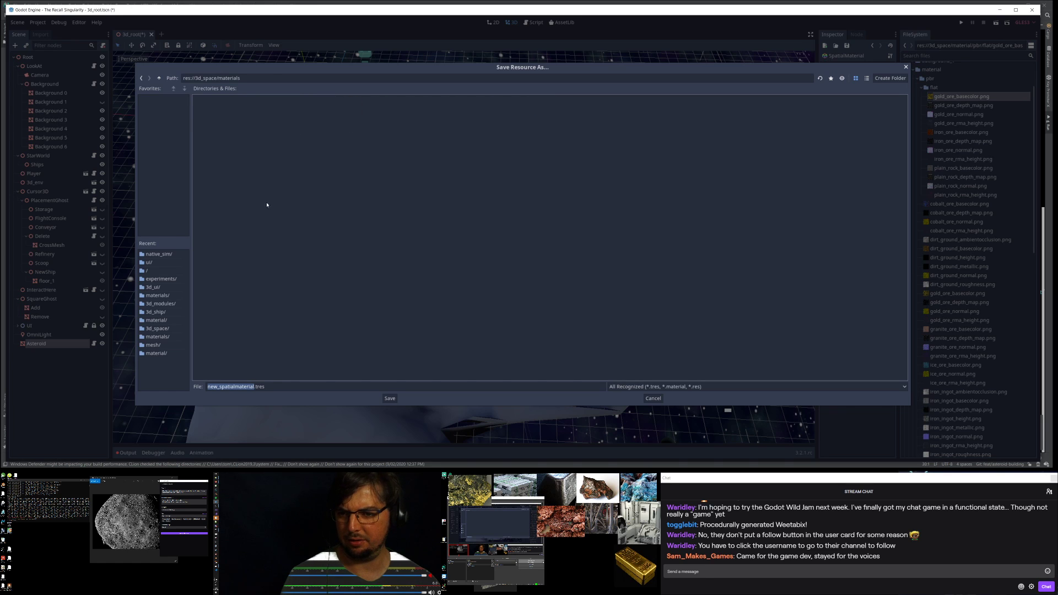
{"action": "left_click", "coordinate": [256, 386]}
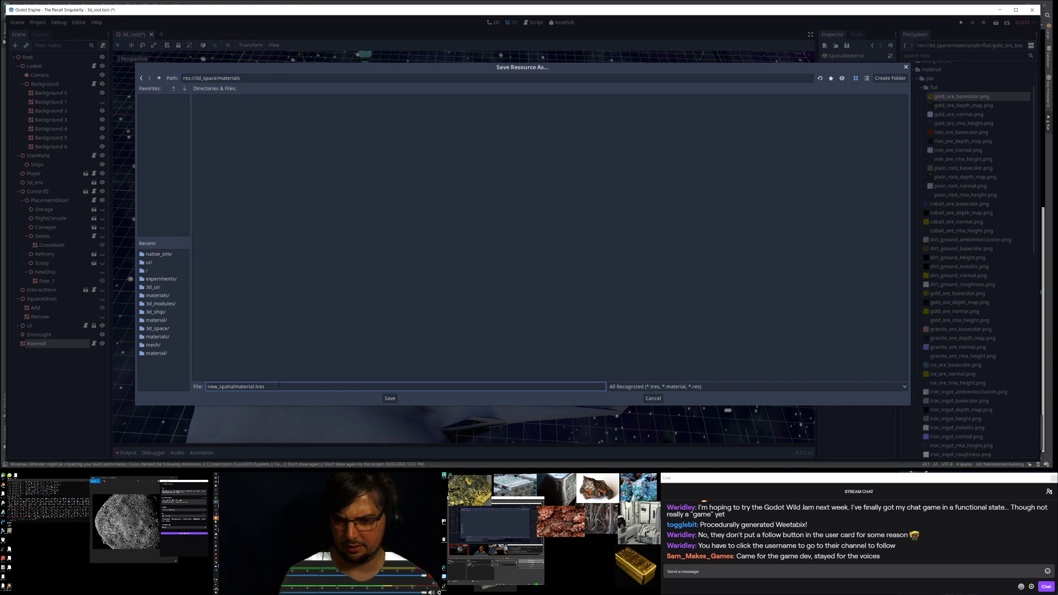
{"action": "key", "text": "shift+Home"}
{"action": "type", "text": "god"}
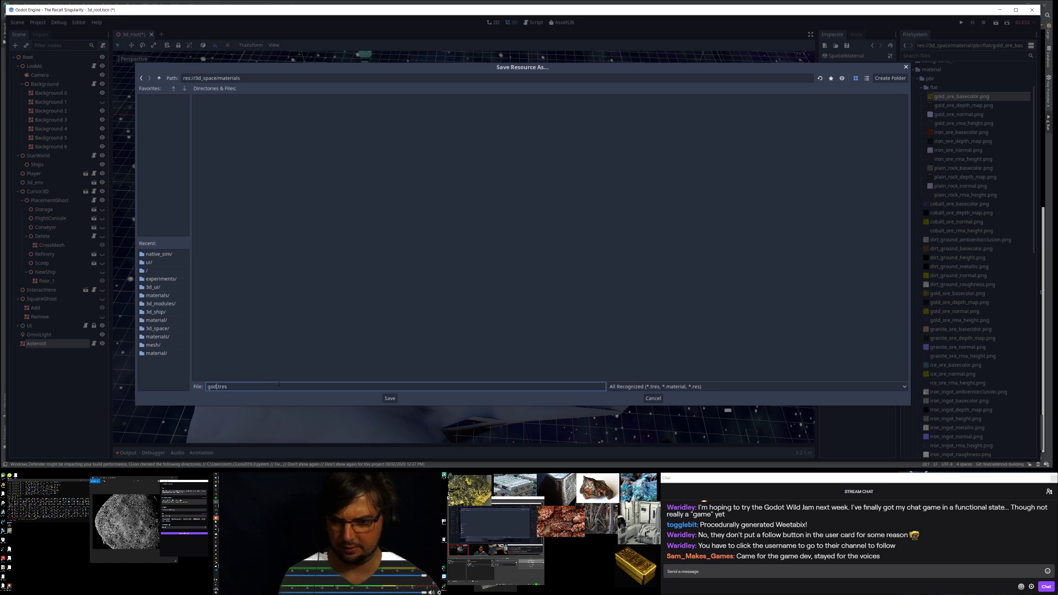
{"action": "type", "text": "ld_as"}
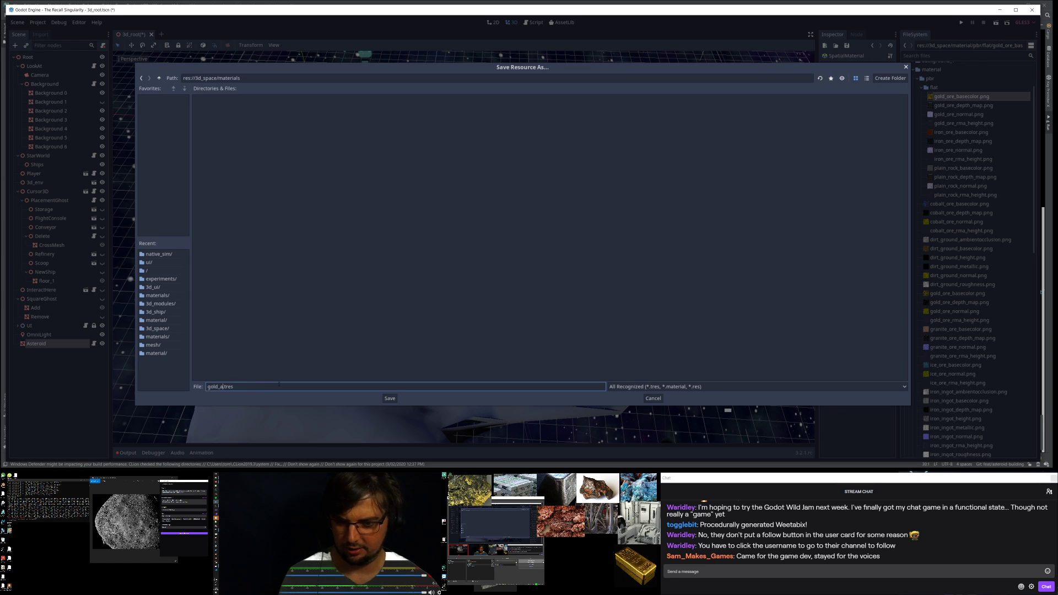
{"action": "type", "text": "teroid"}
{"action": "key", "text": "Return"}
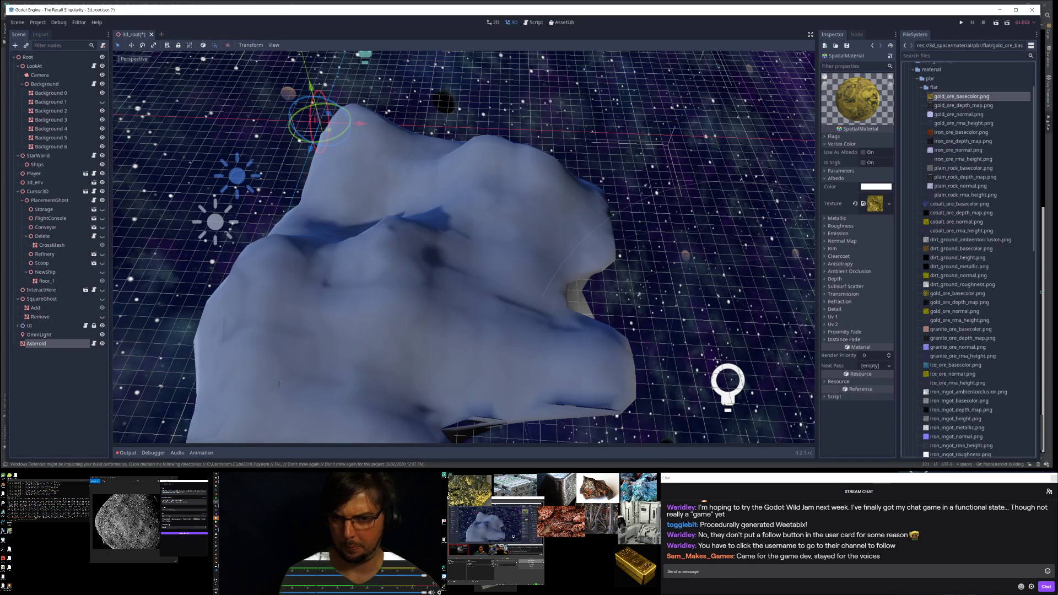
Step: Assign gold_ore_rma_height.png as the metallic texture on the Green channel and as the roughness texture
{"action": "left_click", "coordinate": [828, 218]}
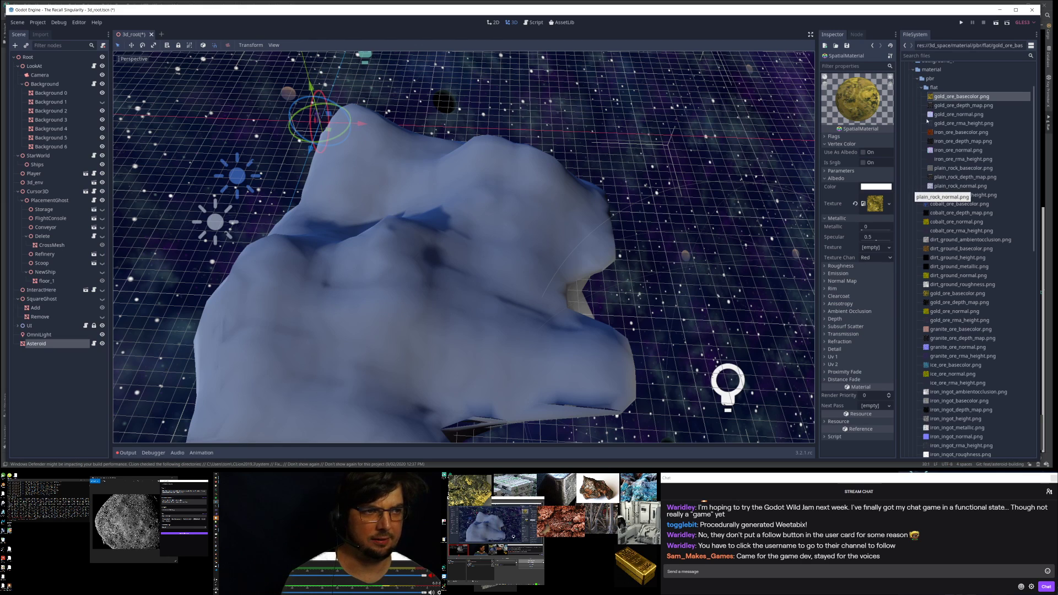
{"action": "left_click_drag", "start_coordinate": [962, 124], "coordinate": [873, 249]}
{"action": "left_click", "coordinate": [875, 271]}
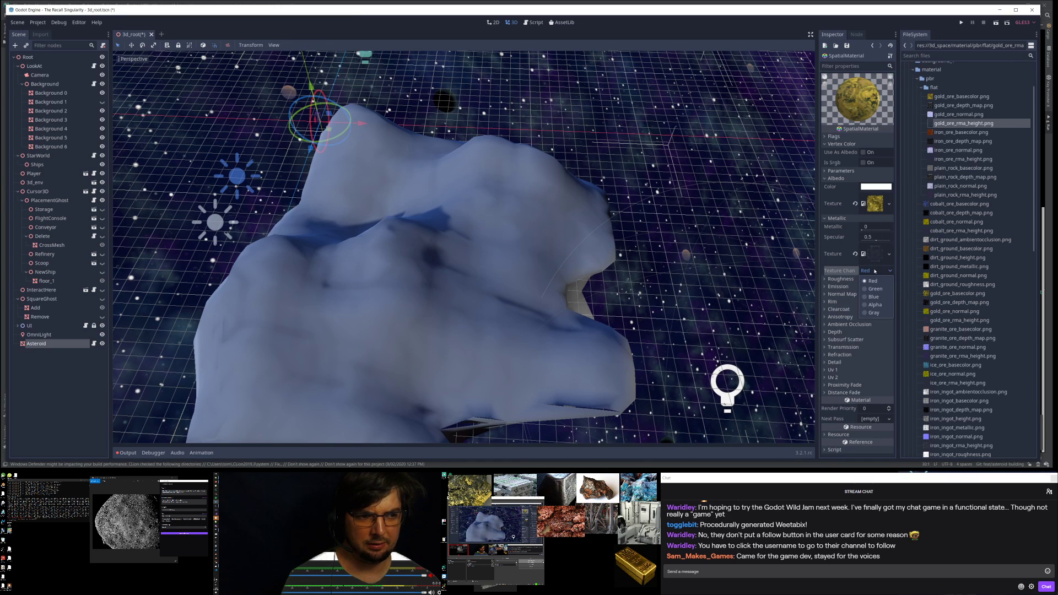
{"action": "left_click", "coordinate": [873, 289]}
{"action": "left_click", "coordinate": [840, 280]}
{"action": "left_click_drag", "start_coordinate": [956, 124], "coordinate": [865, 301]}
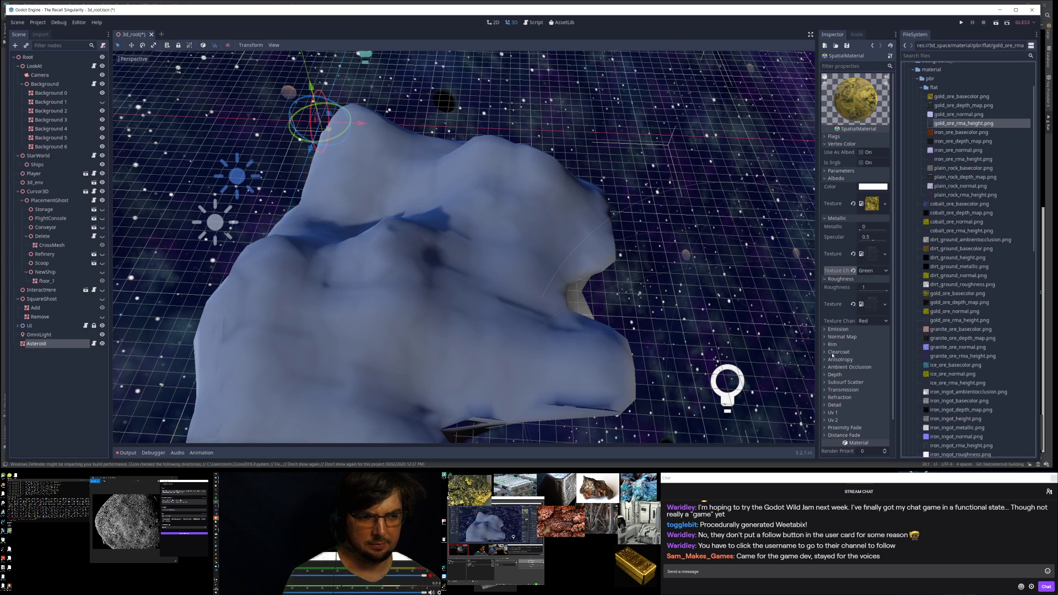
Step: Try enabling ambient occlusion on the material and switch it back off
{"action": "left_click", "coordinate": [838, 366]}
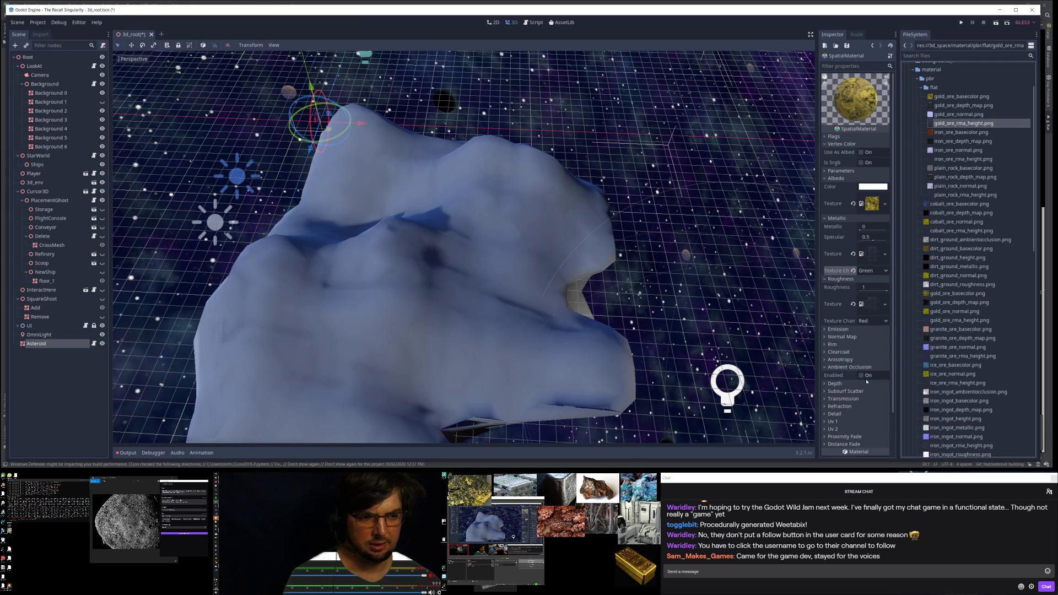
{"action": "left_click", "coordinate": [865, 376]}
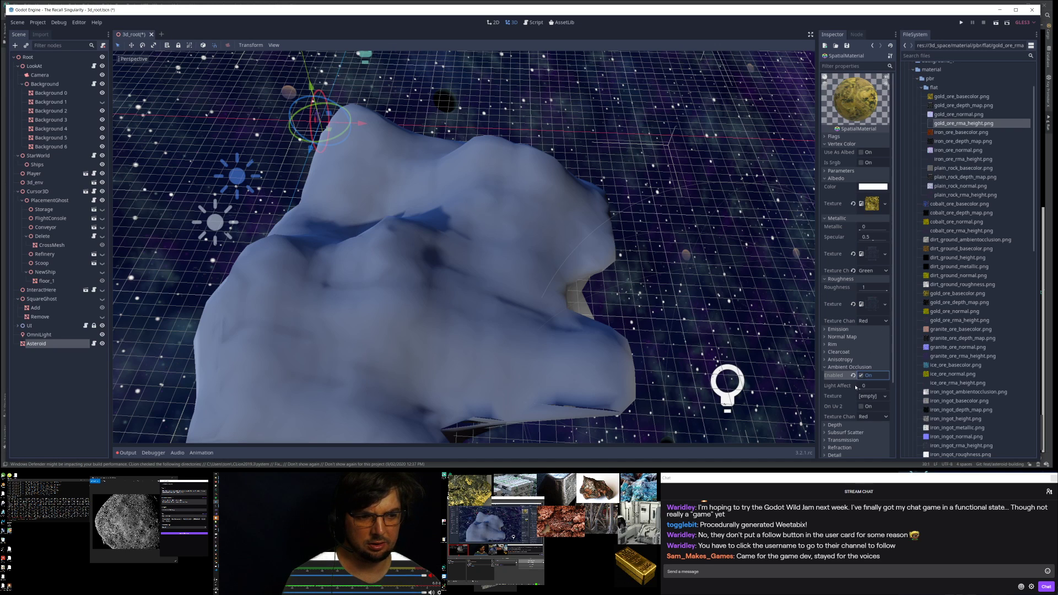
{"action": "left_click", "coordinate": [860, 375]}
Step: Enable the material's normal map with gold_ore_normal.png as its texture, and save the material
{"action": "scroll", "coordinate": [852, 278], "scroll_direction": "down", "scroll_amount": 3}
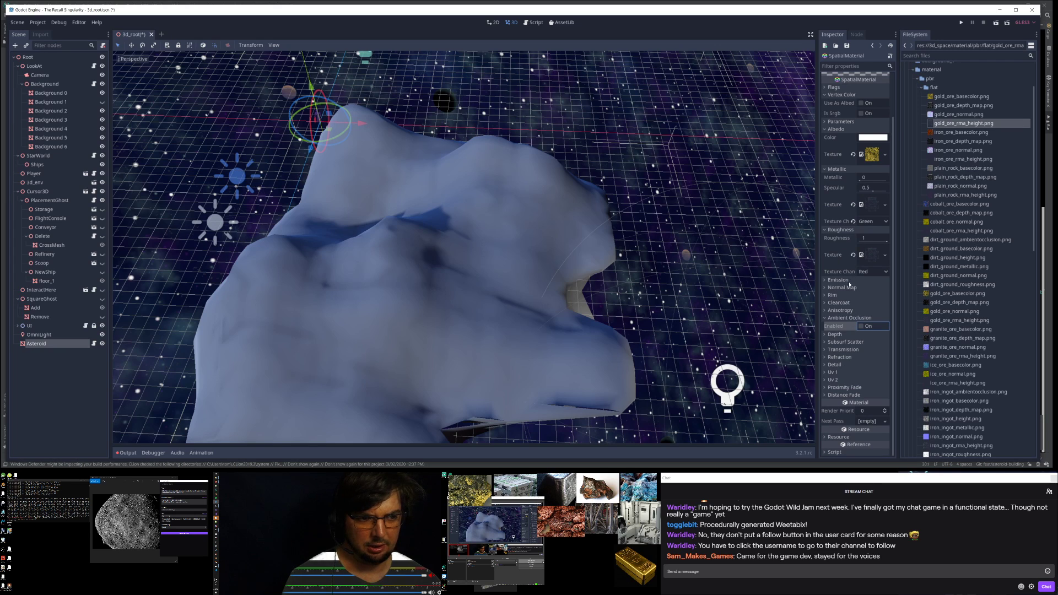
{"action": "left_click", "coordinate": [850, 286]}
{"action": "left_click_drag", "start_coordinate": [959, 114], "coordinate": [861, 295]}
{"action": "left_click", "coordinate": [861, 295]}
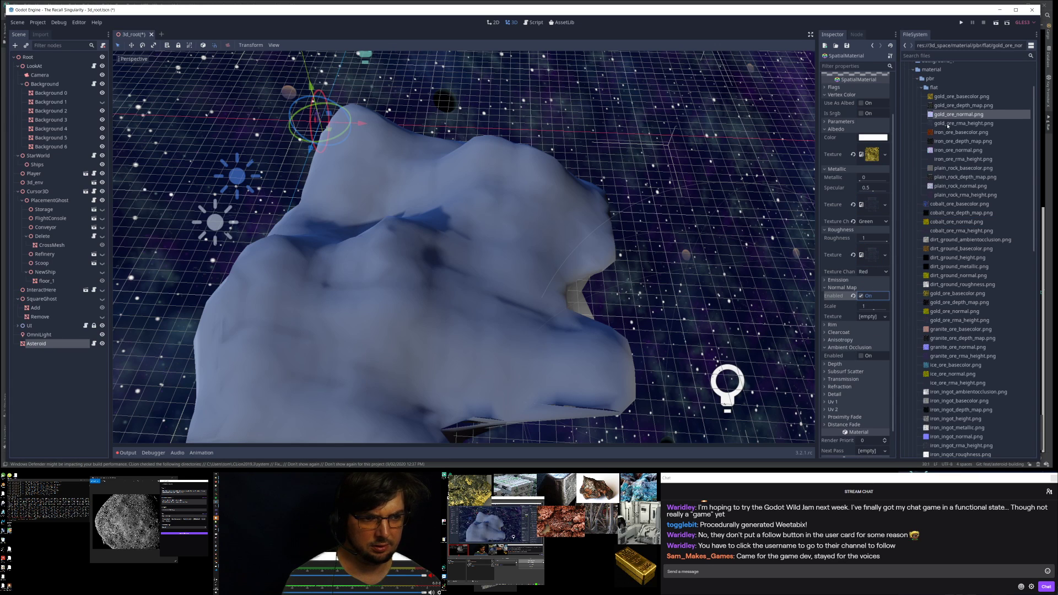
{"action": "left_click_drag", "start_coordinate": [961, 114], "coordinate": [862, 320]}
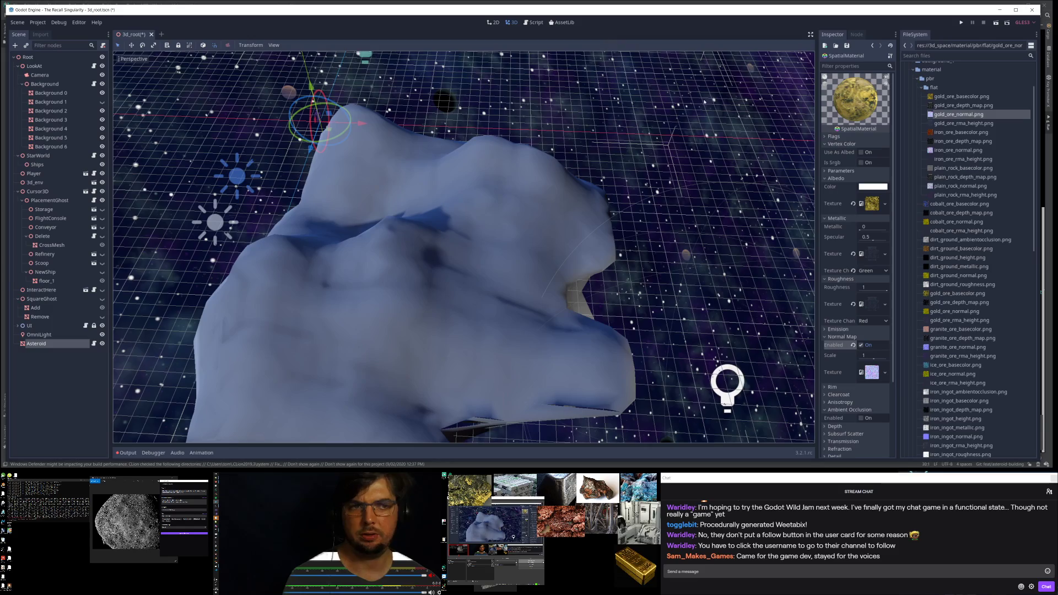
{"action": "left_click", "coordinate": [847, 46]}
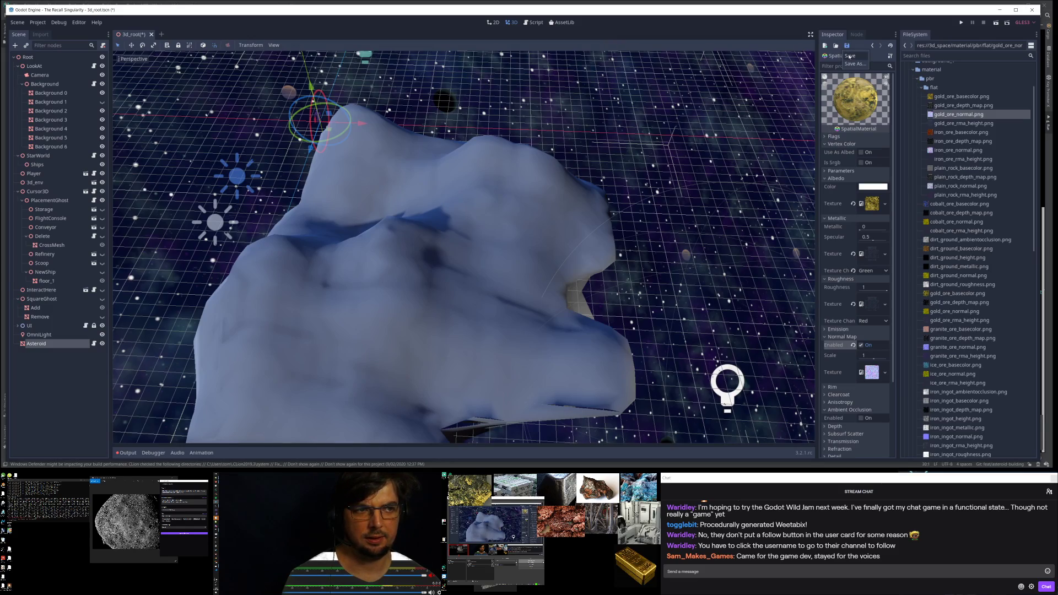
{"action": "left_click", "coordinate": [849, 56]}
Step: Switch to CLion and follow the Asteroid class through update_asteroid to the trimmed_heightmap function in mesh_builder.rs
{"action": "middle_click_drag", "start_coordinate": [649, 210], "coordinate": [516, 256]}
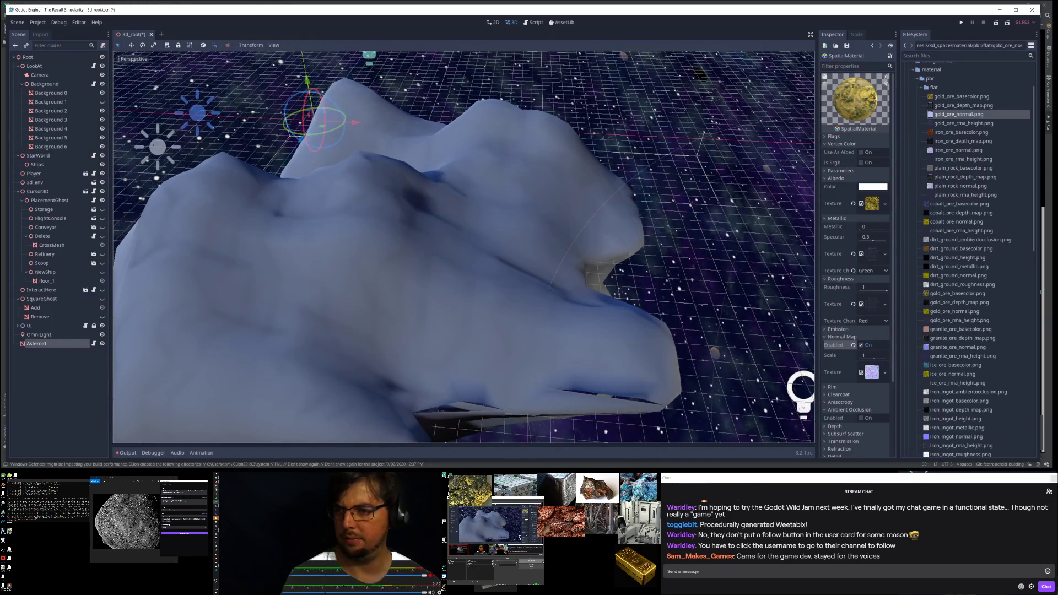
{"action": "key", "text": "alt+Tab"}
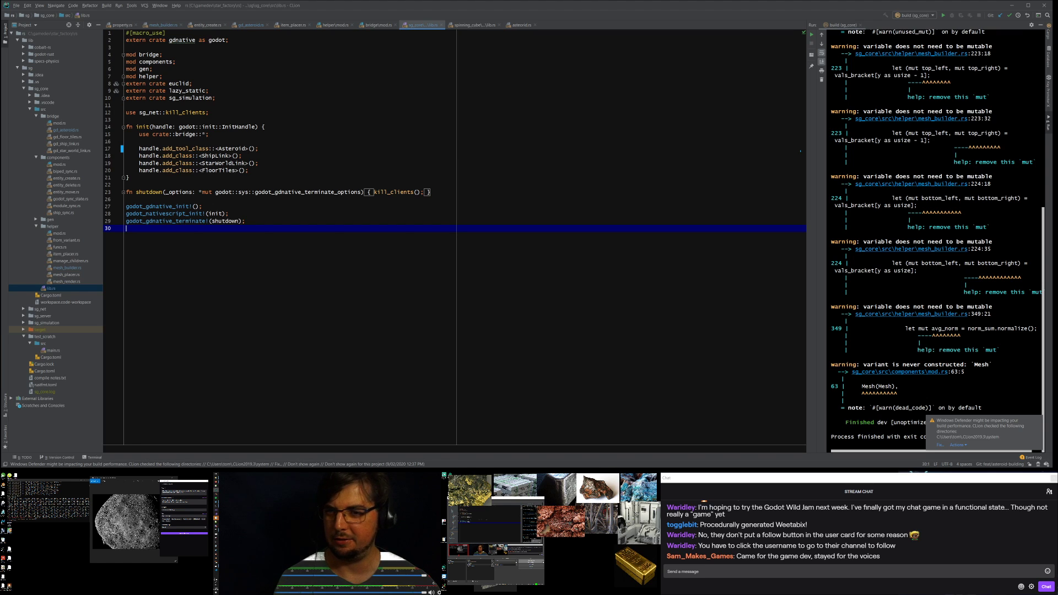
{"action": "left_click", "coordinate": [237, 148], "text": "ctrl"}
{"action": "scroll", "coordinate": [386, 237], "scroll_direction": "down", "scroll_amount": 9}
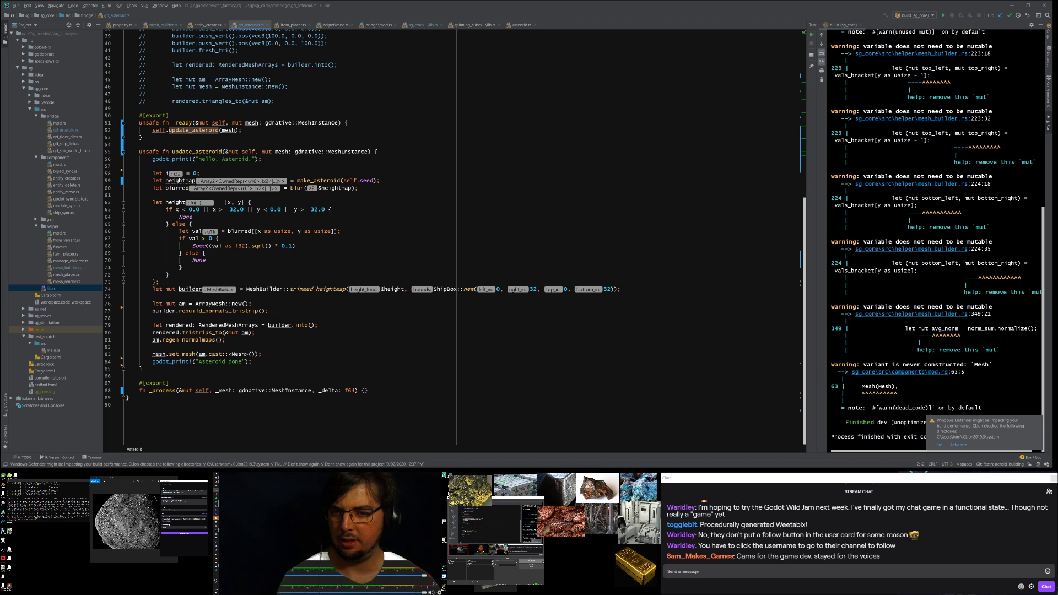
{"action": "left_click", "coordinate": [318, 289]}
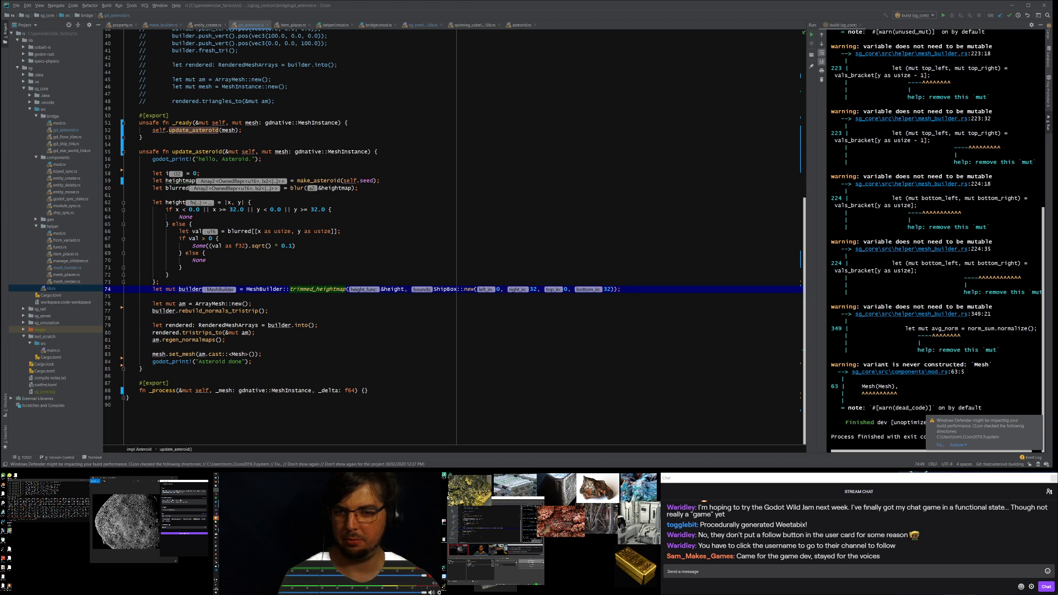
{"action": "left_click", "coordinate": [318, 288], "text": "ctrl"}
{"action": "left_click", "coordinate": [405, 243]}
{"action": "left_click", "coordinate": [311, 294]}
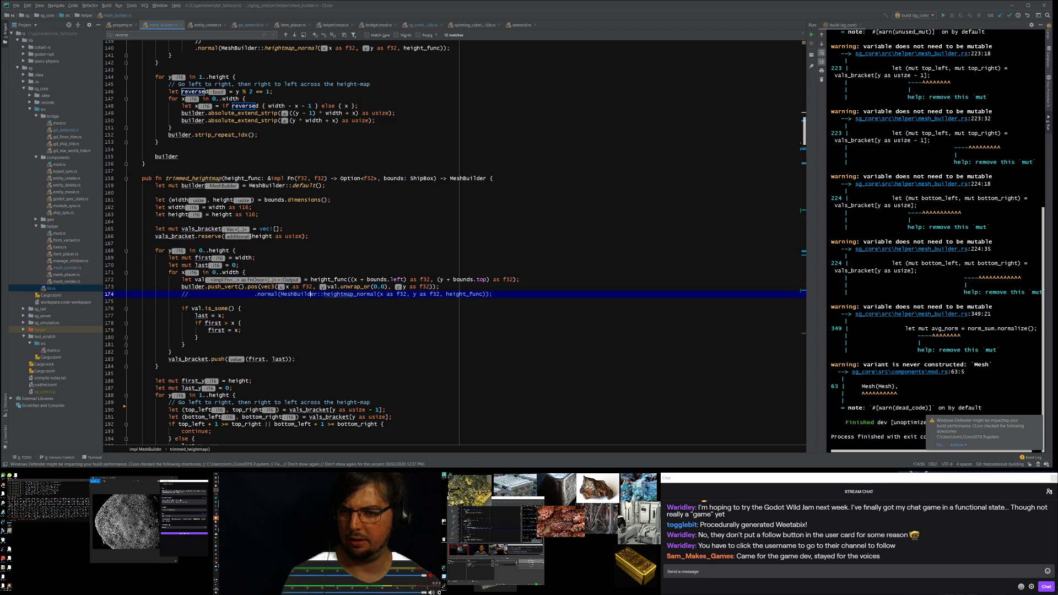
Step: Place the caret on the builder.push_vert() line in trimmed_heightmap's vertex loop
{"action": "key", "text": "Up"}
{"action": "key", "text": "Up"}
{"action": "key", "text": "ctrl+Left"}
{"action": "key", "text": "ctrl+Left"}
{"action": "key", "text": "ctrl+Left"}
{"action": "key", "text": "ctrl+Left"}
{"action": "key", "text": "ctrl+Left"}
{"action": "key", "text": "ctrl+Left"}
{"action": "key", "text": "ctrl+Left"}
{"action": "key", "text": "ctrl+Left"}
{"action": "key", "text": "ctrl+Left"}
{"action": "key", "text": "ctrl+Left"}
{"action": "key", "text": "ctrl+Left"}
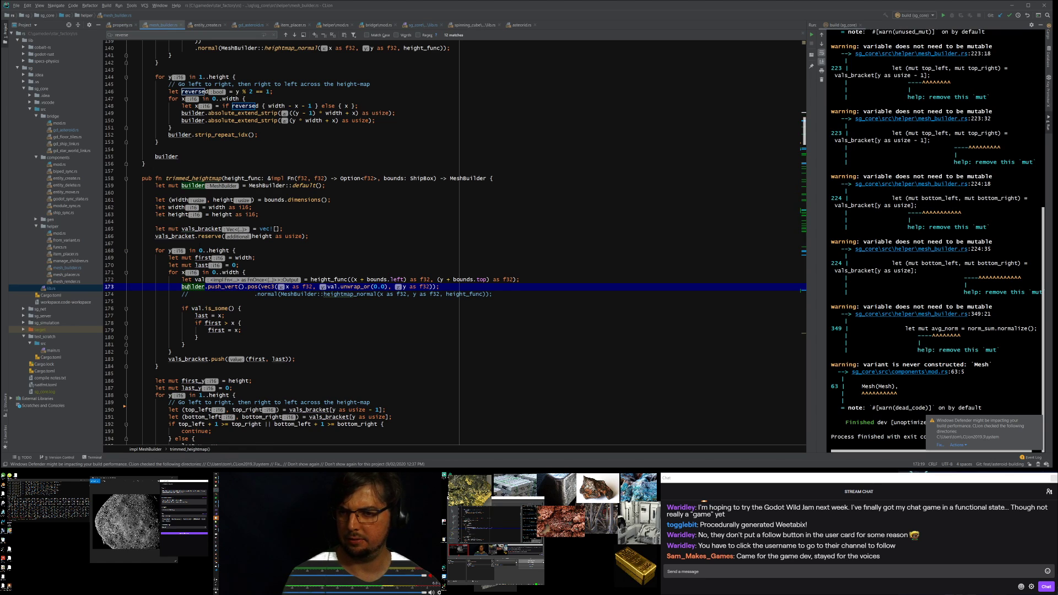
Step: Go to the MeshBuilder struct definition and examine its uvs field
{"action": "left_click", "coordinate": [269, 186]}
{"action": "key", "text": "ctrl+b"}
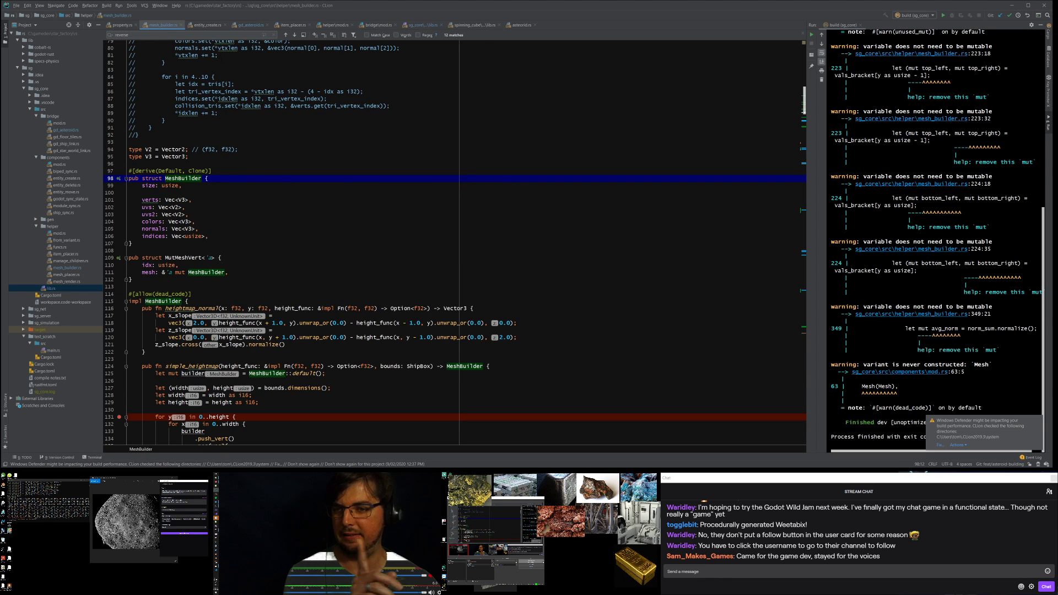
{"action": "scroll", "coordinate": [454, 242], "scroll_direction": "down", "scroll_amount": 4}
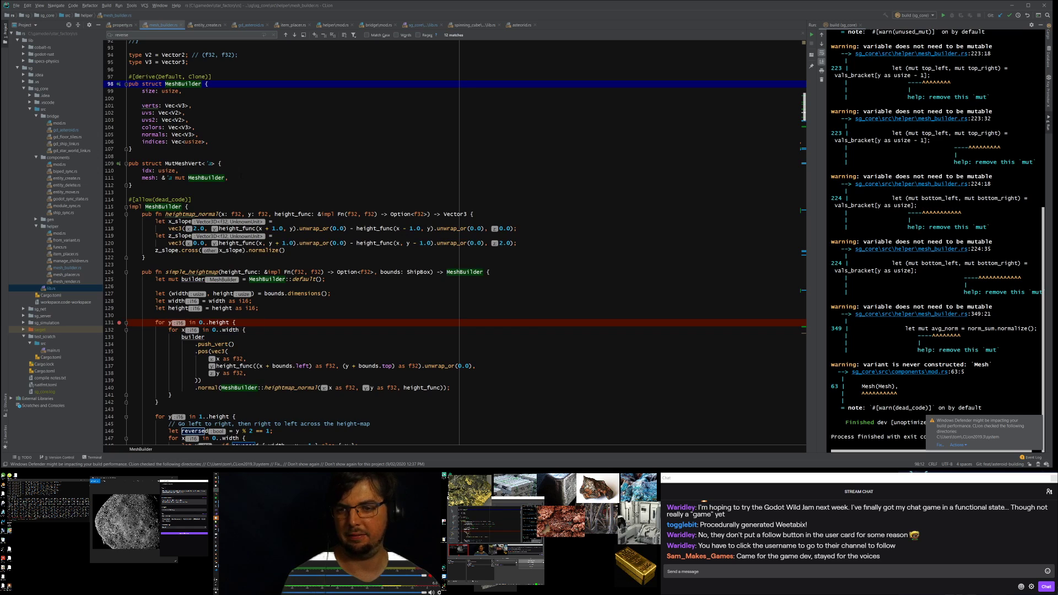
{"action": "scroll", "coordinate": [455, 242], "scroll_direction": "up", "scroll_amount": 2}
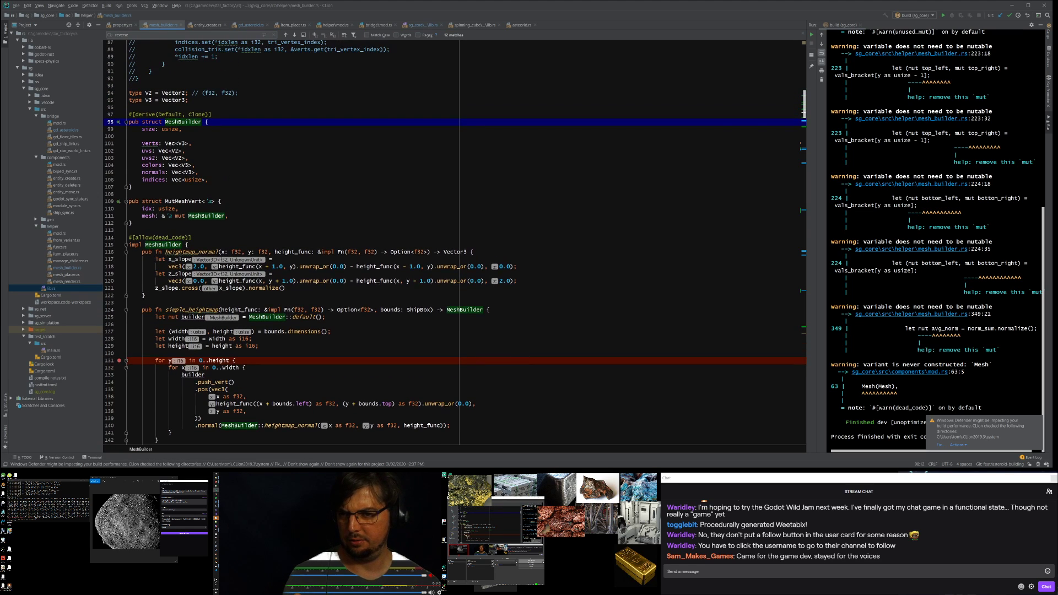
{"action": "left_click", "coordinate": [152, 150]}
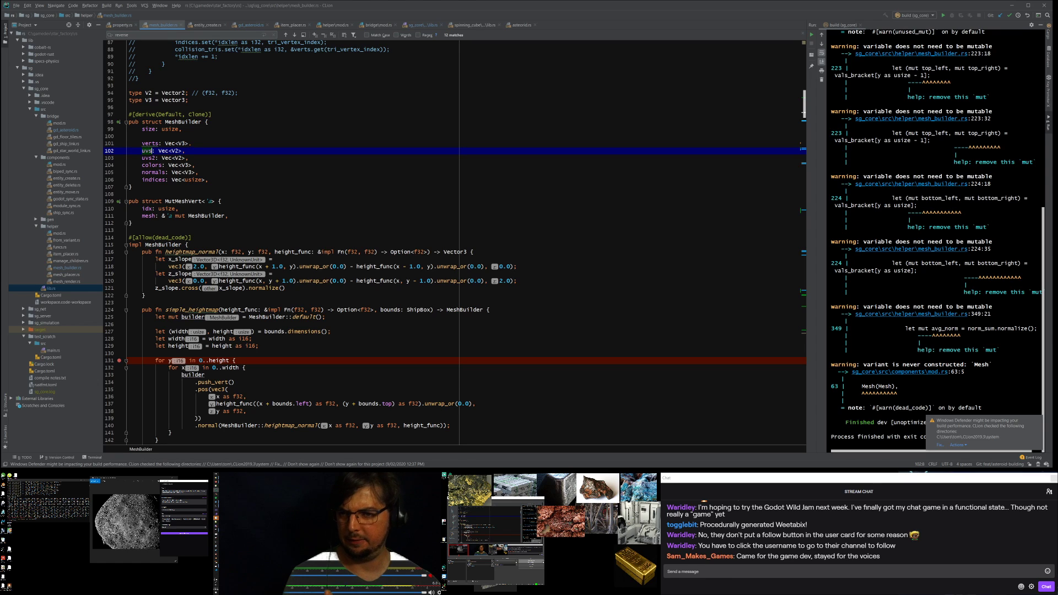
Step: Find the uv setter method in the MutMeshVert implementation of mesh_builder.rs
{"action": "scroll", "coordinate": [454, 243], "scroll_direction": "down", "scroll_amount": 1}
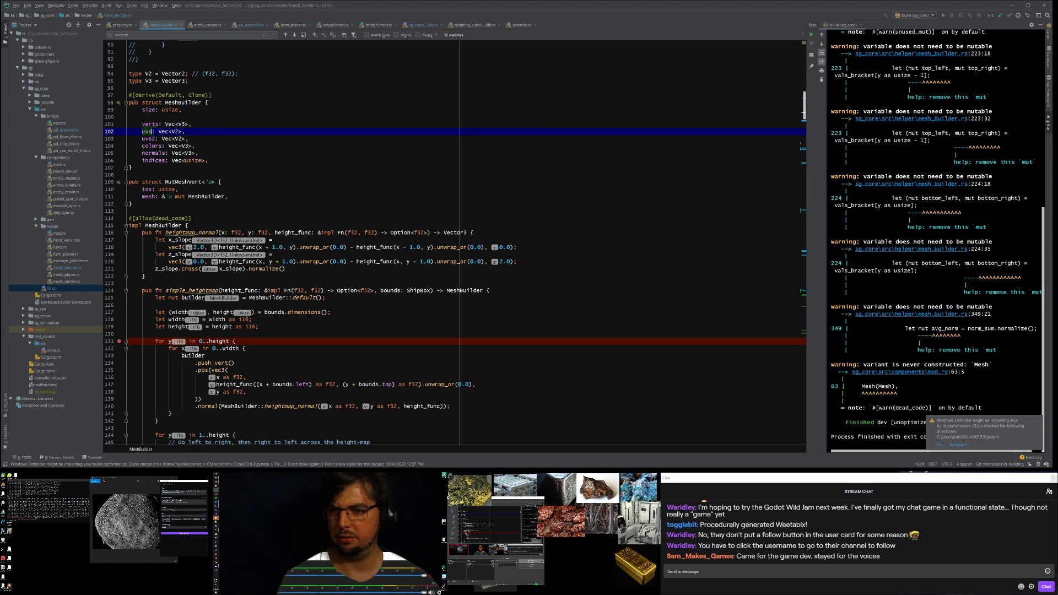
{"action": "scroll", "coordinate": [454, 242], "scroll_direction": "down", "scroll_amount": 20}
{"action": "scroll", "coordinate": [454, 243], "scroll_direction": "down", "scroll_amount": 20}
{"action": "scroll", "coordinate": [454, 242], "scroll_direction": "down", "scroll_amount": 20}
{"action": "scroll", "coordinate": [454, 243], "scroll_direction": "down", "scroll_amount": 10}
{"action": "left_click", "coordinate": [168, 190]}
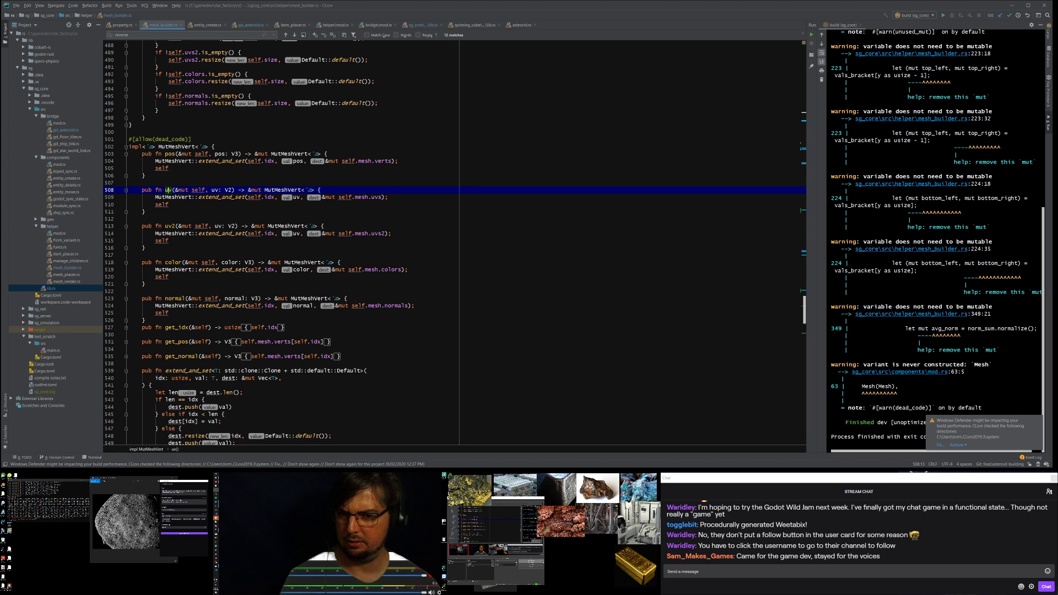
Step: Return to the vertex loop of the trimmed_heightmap function in mesh_builder.rs
{"action": "scroll", "coordinate": [455, 243], "scroll_direction": "up", "scroll_amount": 20}
{"action": "scroll", "coordinate": [366, 216], "scroll_direction": "up", "scroll_amount": 7}
{"action": "left_click", "coordinate": [365, 173]}
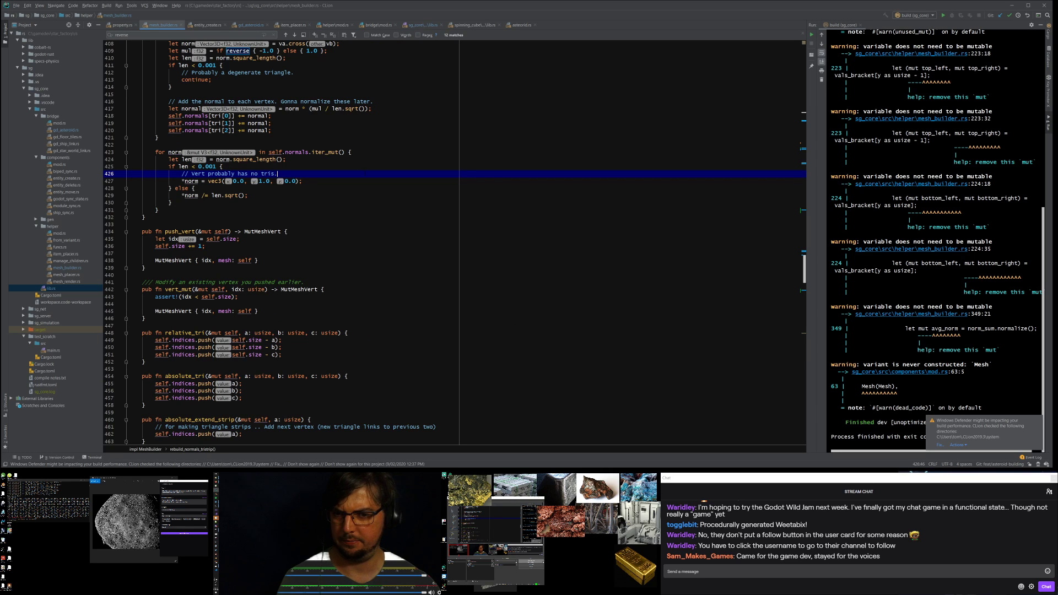
{"action": "scroll", "coordinate": [339, 184], "scroll_direction": "up", "scroll_amount": 18}
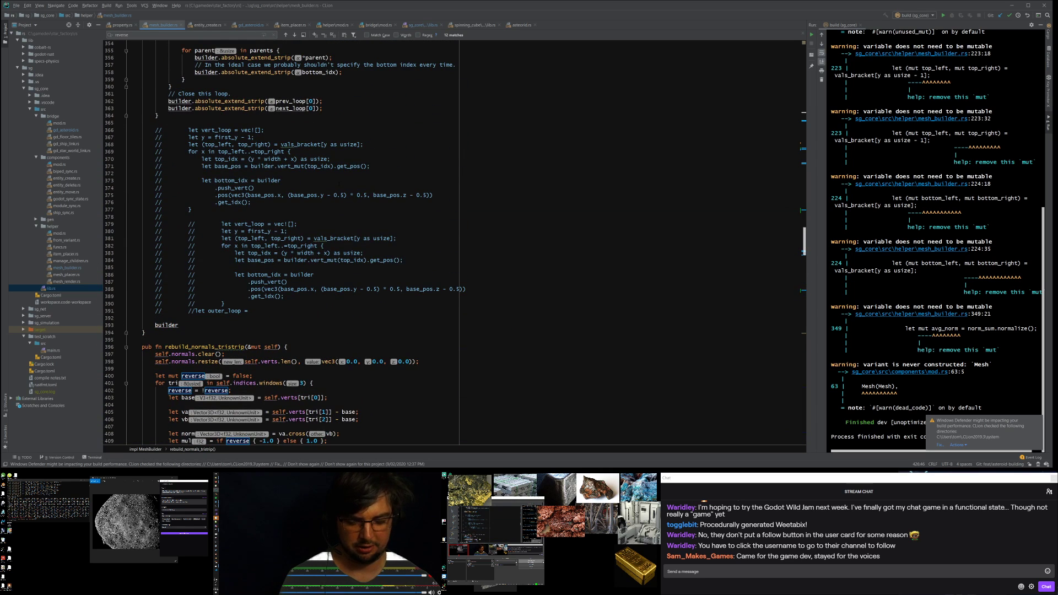
{"action": "scroll", "coordinate": [338, 184], "scroll_direction": "up", "scroll_amount": 20}
{"action": "left_click", "coordinate": [275, 418]}
{"action": "scroll", "coordinate": [276, 418], "scroll_direction": "up", "scroll_amount": 19}
{"action": "left_click", "coordinate": [184, 434]}
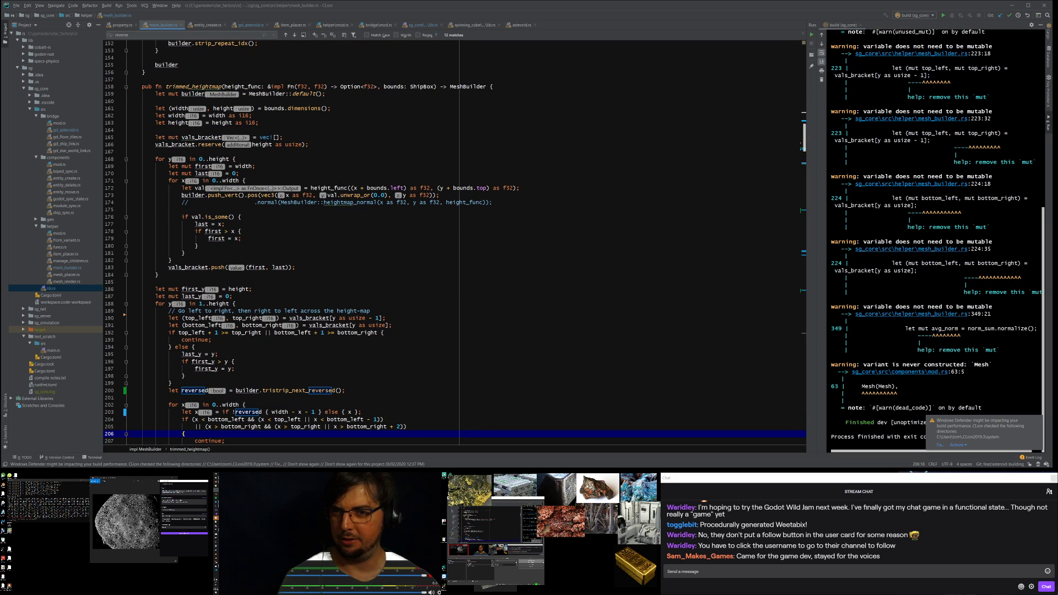
{"action": "left_click", "coordinate": [129, 79]}
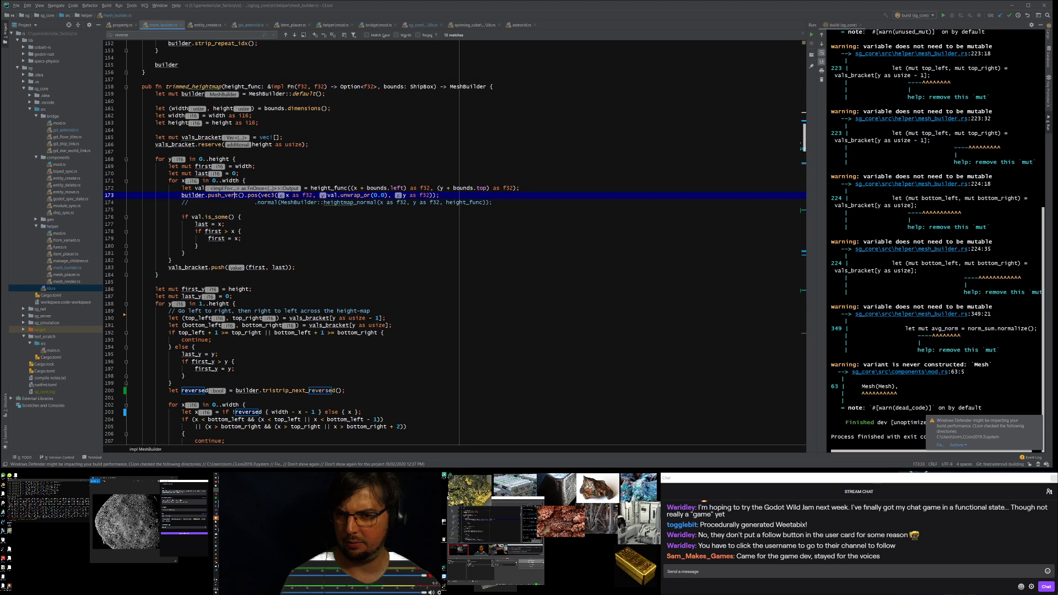
Step: Chain an empty .uv() call on a new line after the builder.push_vert().pos() call in trimmed_heightmap's vertex loop
{"action": "left_click", "coordinate": [244, 195]}
{"action": "left_click", "coordinate": [437, 195]}
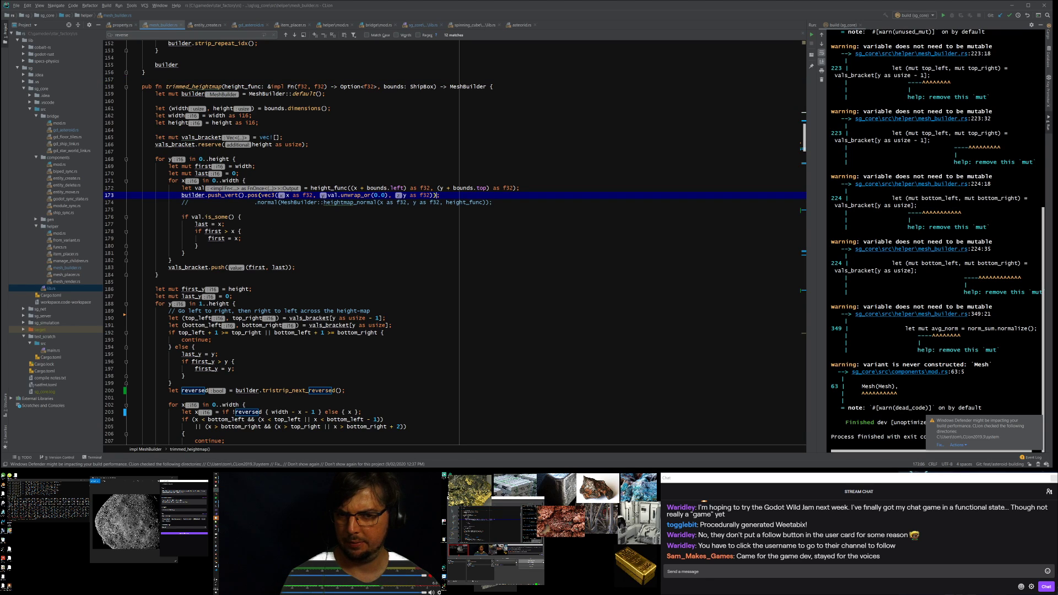
{"action": "key", "text": "Return"}
{"action": "type", "text": "."}
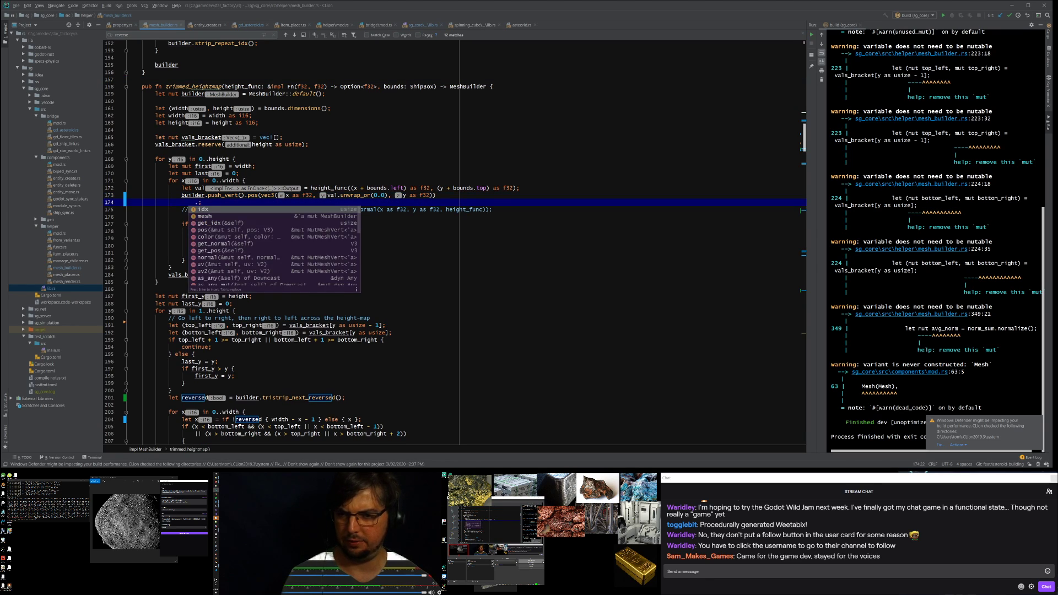
{"action": "type", "text": "uv"}
{"action": "key", "text": "Return"}
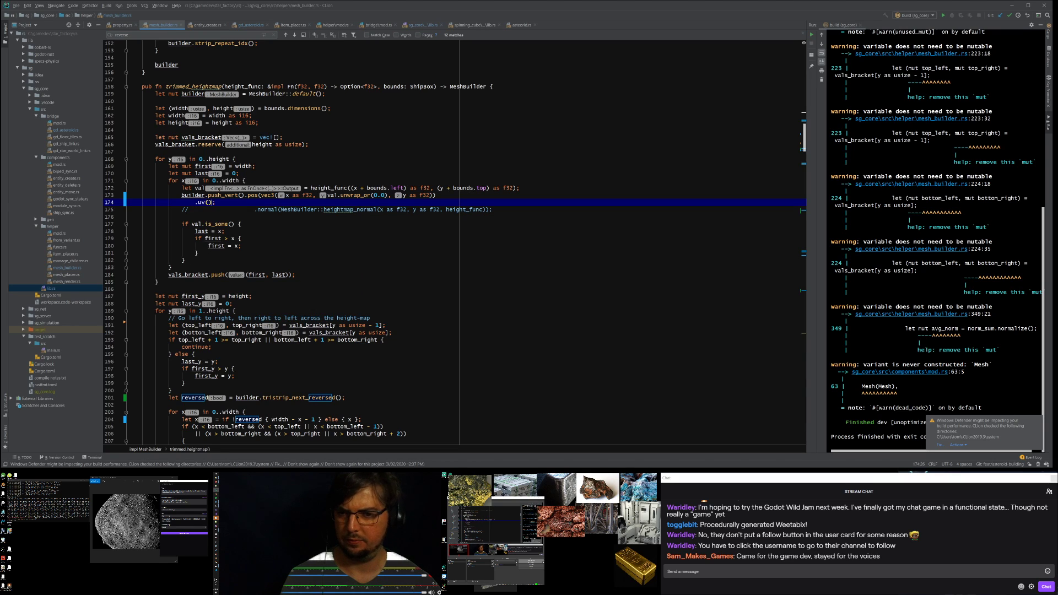
{"action": "key", "text": "Left"}
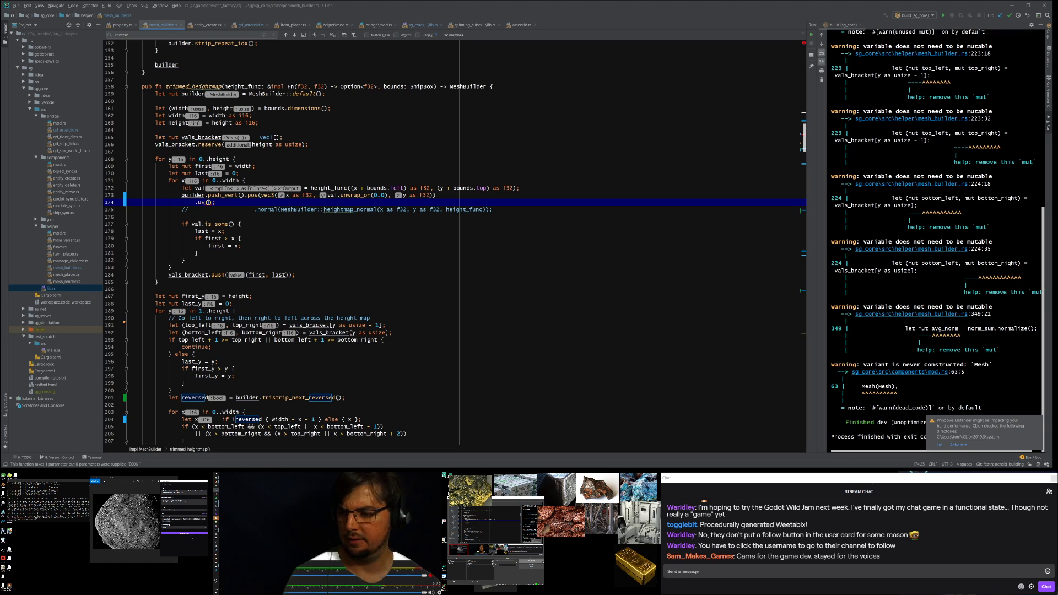
Step: Switch to Blender and put the cube into Edit Mode to view its UV layout up close
{"action": "key", "text": "alt+Tab"}
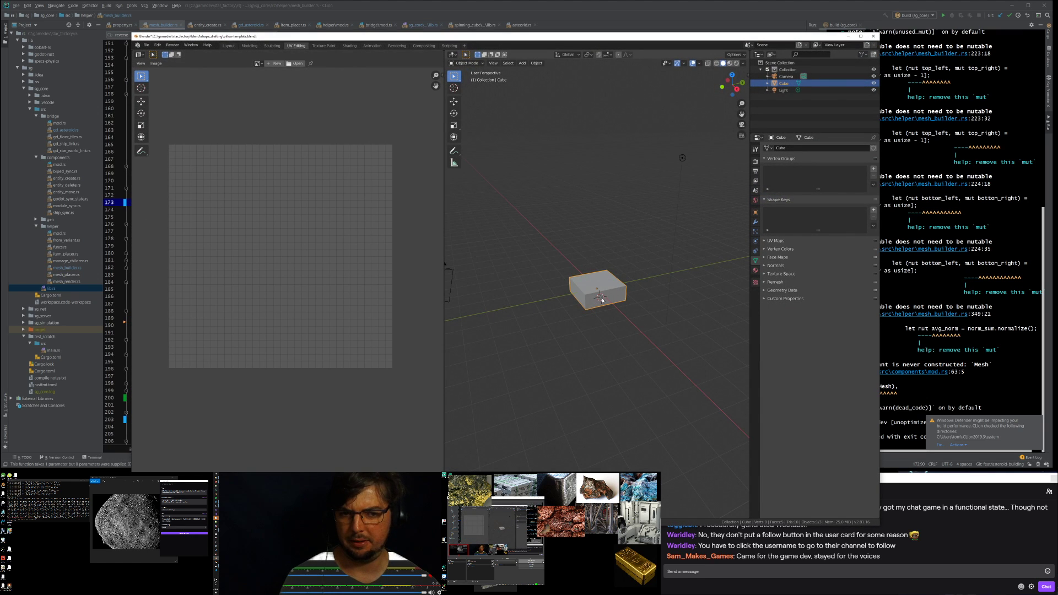
{"action": "key", "text": "Tab"}
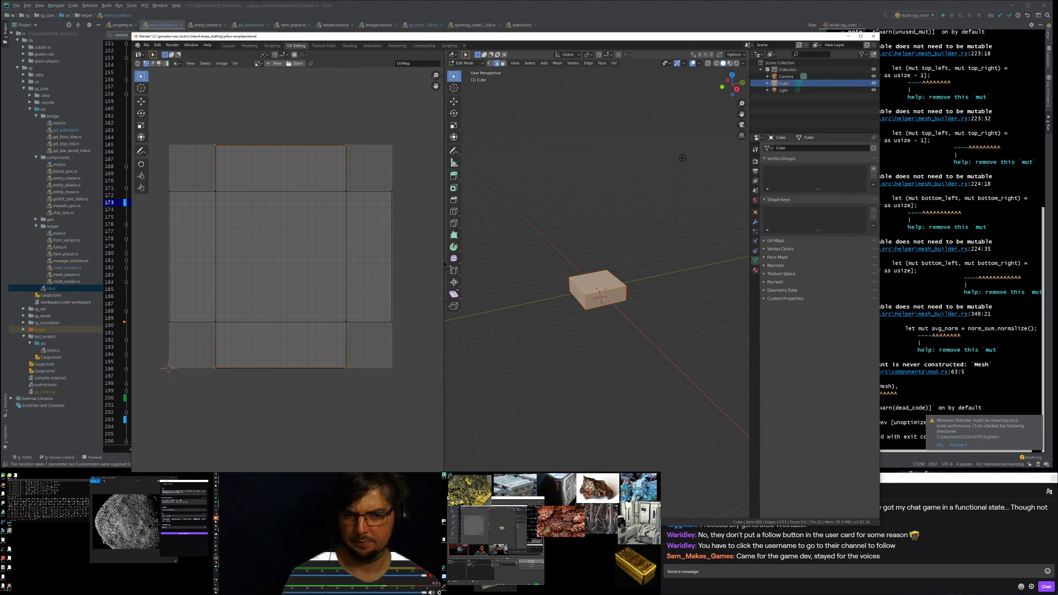
{"action": "scroll", "coordinate": [199, 173], "scroll_direction": "up", "scroll_amount": 3}
{"action": "scroll", "coordinate": [199, 179], "scroll_direction": "down", "scroll_amount": 2}
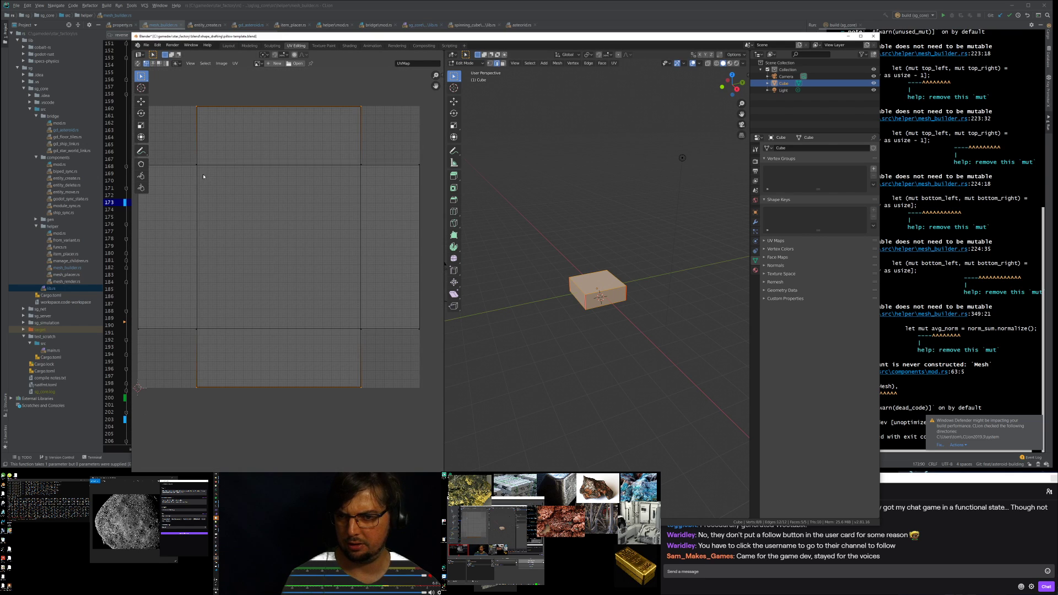
{"action": "middle_click_drag", "start_coordinate": [206, 178], "coordinate": [256, 192]}
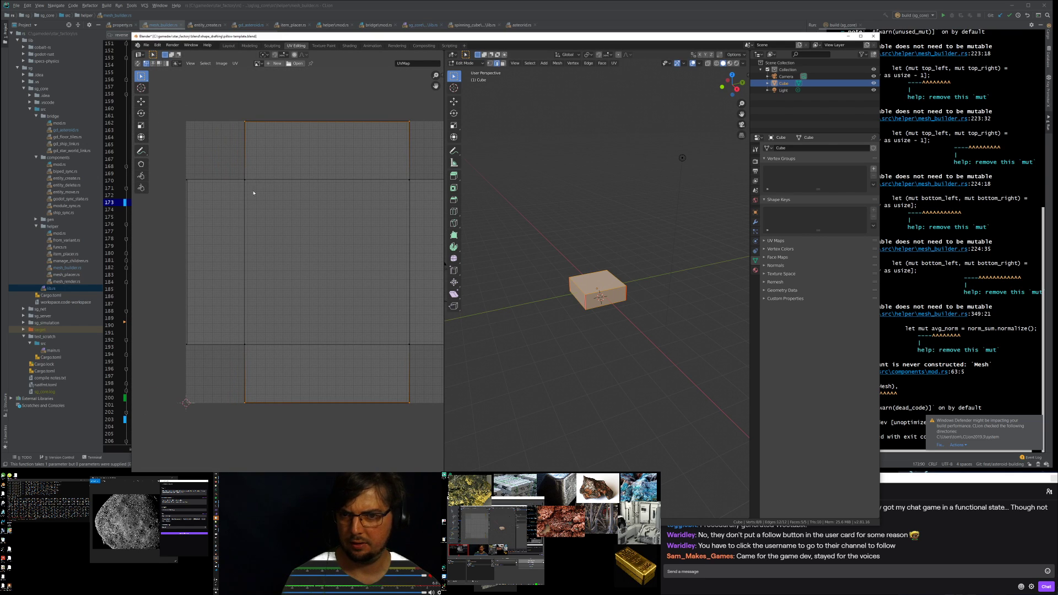
Step: Place the 2D cursor at the upper-left corner of the central UV square and show the cursor's location coordinates
{"action": "right_click", "coordinate": [245, 182], "text": "shift"}
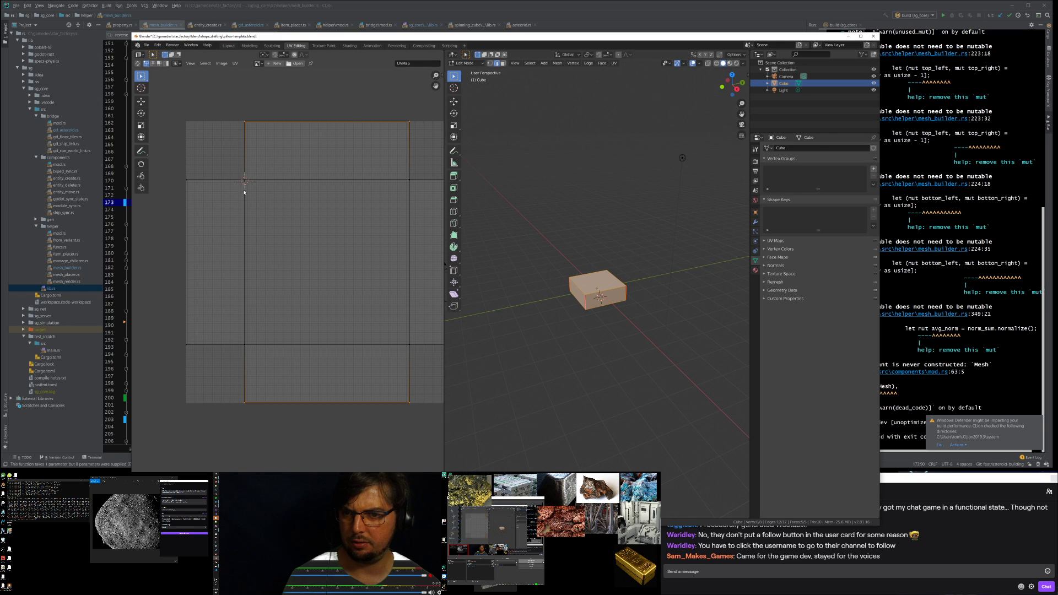
{"action": "right_click", "coordinate": [254, 173], "text": "shift"}
{"action": "right_click", "coordinate": [244, 182], "text": "shift"}
{"action": "right_click", "coordinate": [246, 178], "text": "shift"}
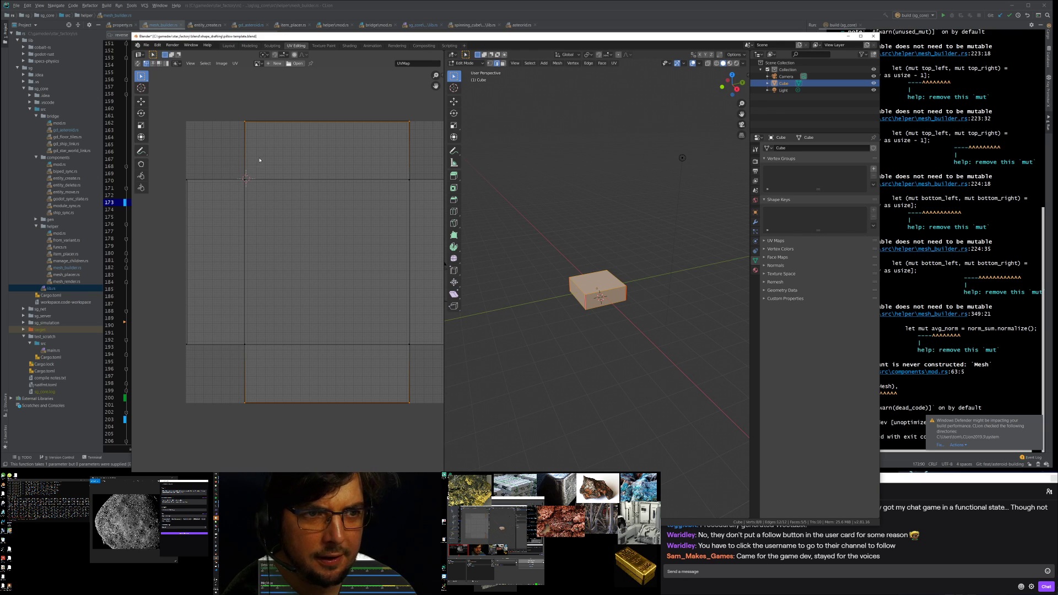
{"action": "left_click", "coordinate": [442, 76]}
{"action": "left_click", "coordinate": [439, 93]}
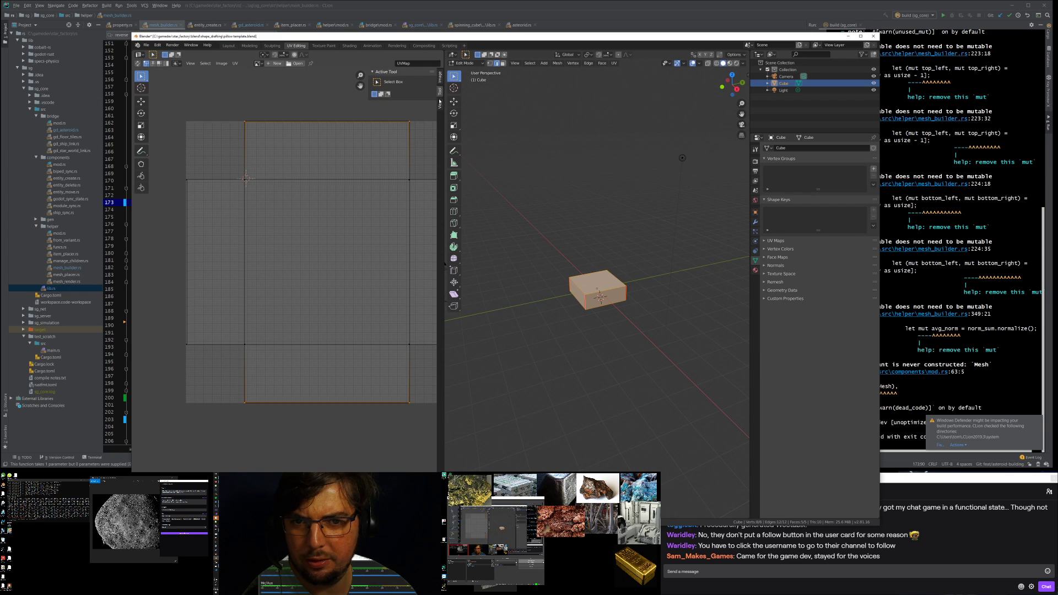
{"action": "left_click", "coordinate": [439, 104]}
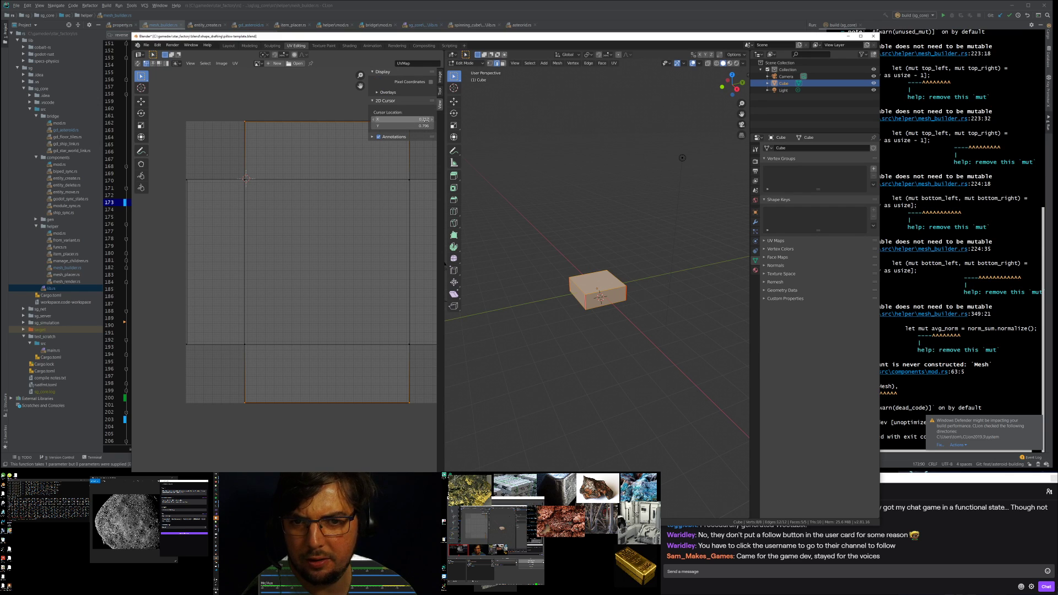
Step: Measure the UV coordinates of the central square's corners by placing the 2D cursor on each one
{"action": "right_click", "coordinate": [245, 180], "text": "shift"}
{"action": "left_click", "coordinate": [247, 229]}
{"action": "right_click", "coordinate": [304, 250], "text": "shift"}
{"action": "right_click", "coordinate": [332, 166], "text": "shift"}
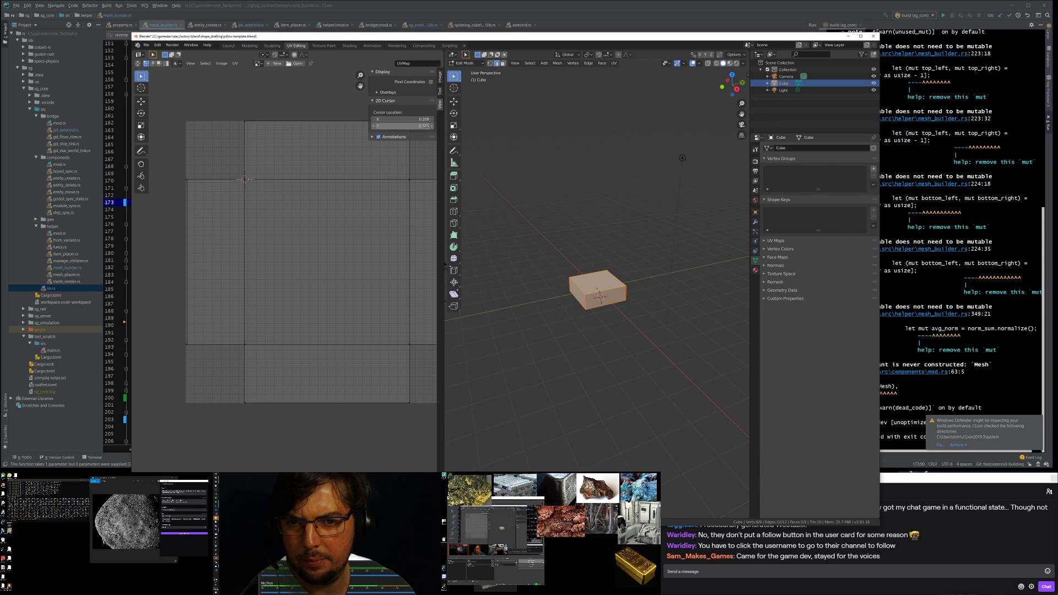
{"action": "right_click", "coordinate": [244, 345], "text": "shift"}
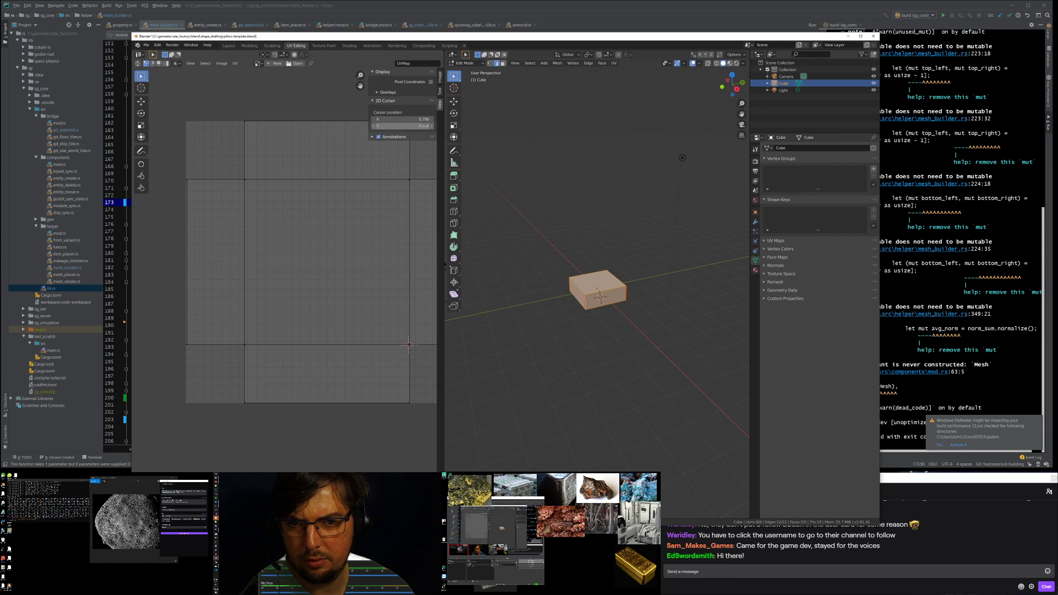
{"action": "right_click", "coordinate": [408, 182], "text": "shift"}
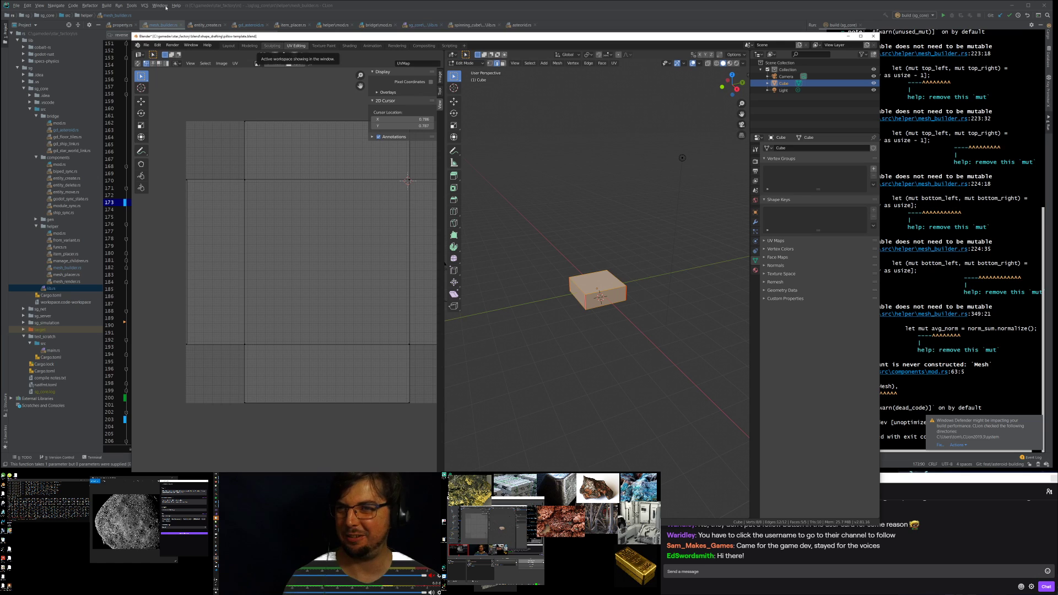
Step: Switch to the CLion code window and add an empty public function lerp between simple_heightmap and trimmed_heightmap
{"action": "left_click", "coordinate": [255, 8]}
{"action": "left_click", "coordinate": [292, 165]}
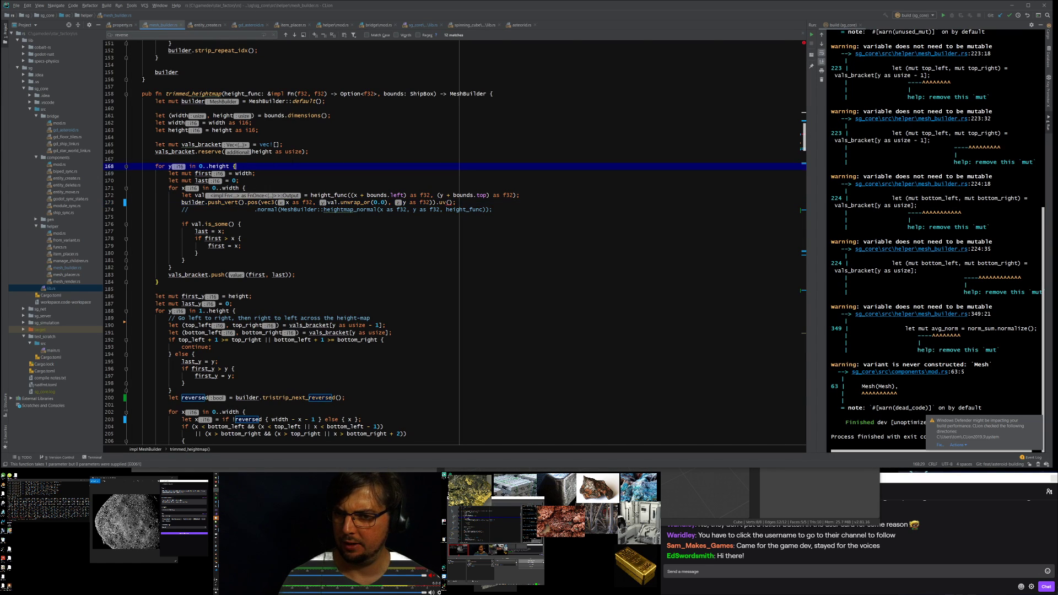
{"action": "scroll", "coordinate": [293, 166], "scroll_direction": "up", "scroll_amount": 2}
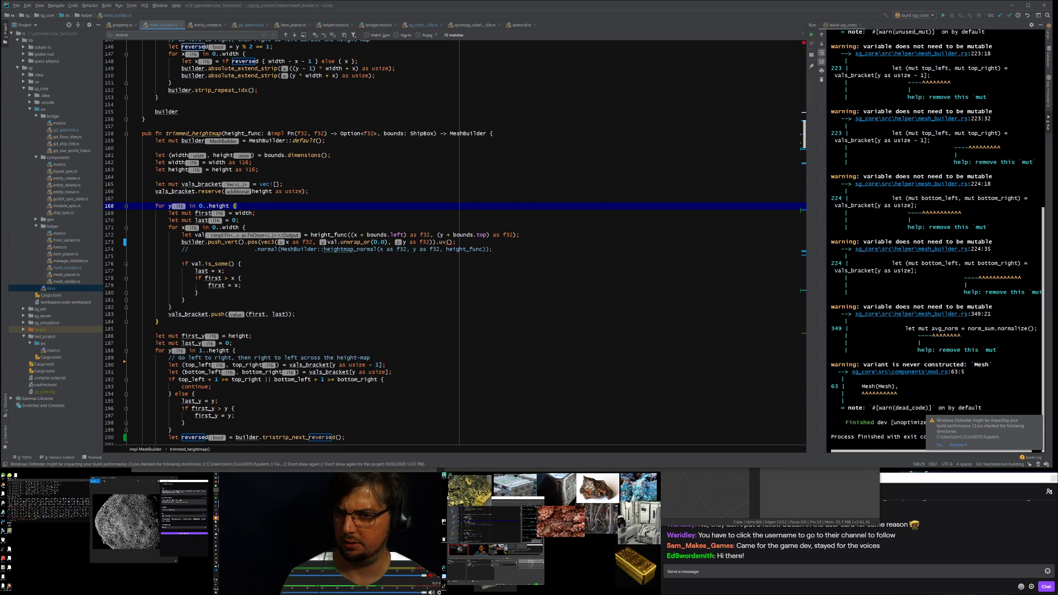
{"action": "left_click", "coordinate": [209, 116]}
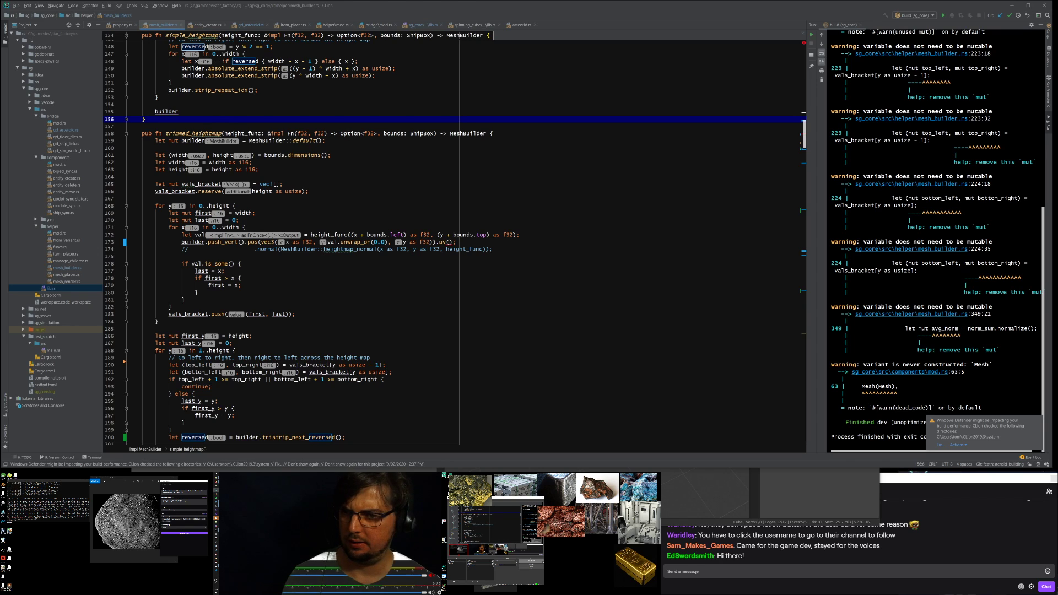
{"action": "key", "text": "Return"}
{"action": "key", "text": "Return"}
{"action": "type", "text": "pu"}
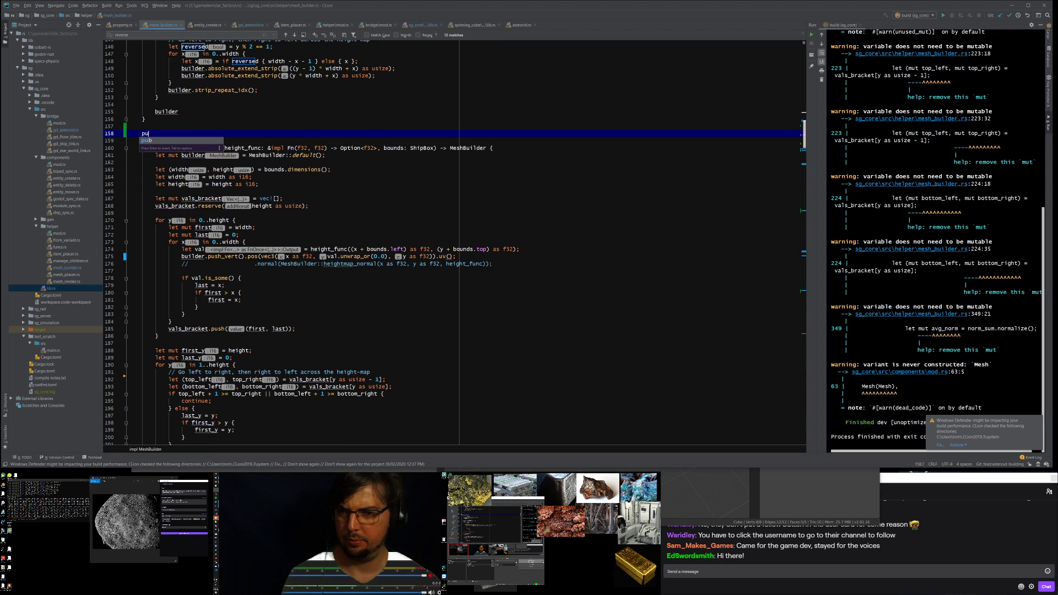
{"action": "type", "text": "b fn lerp"}
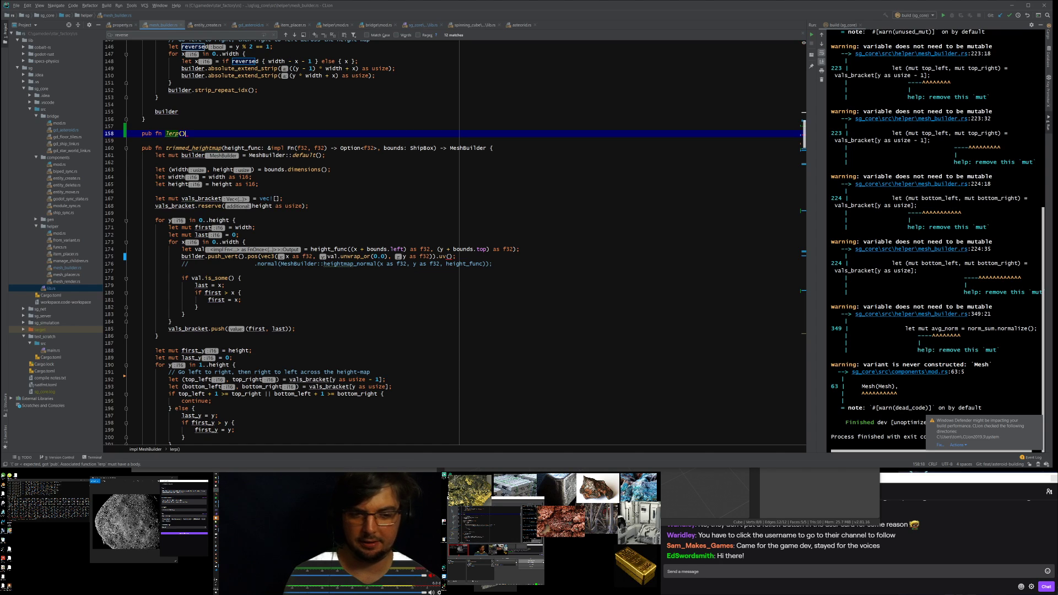
{"action": "type", "text": "() {"}
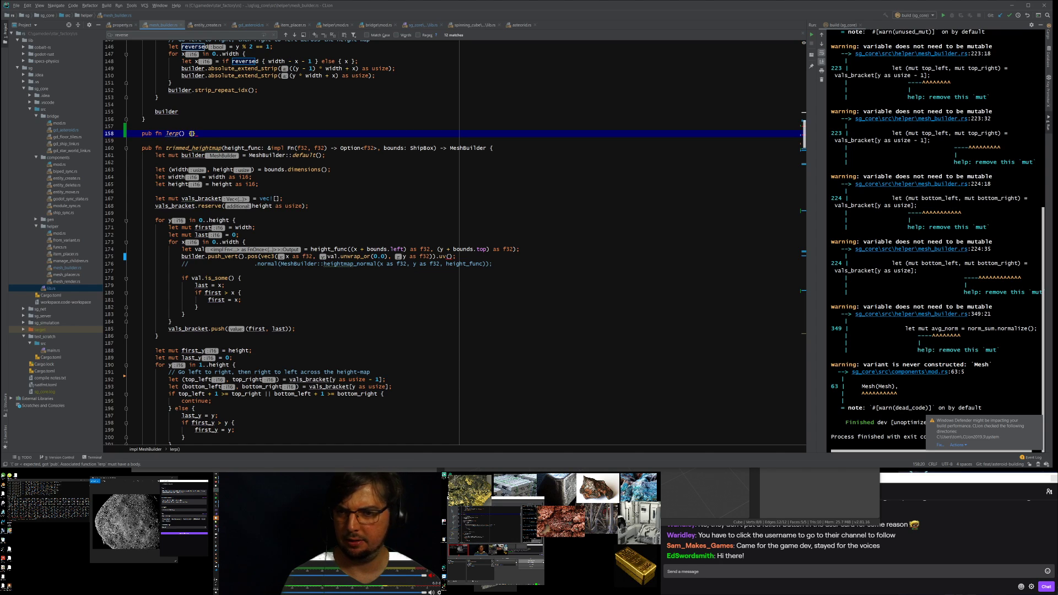
{"action": "key", "text": "Return"}
Step: Give the lerp function the parameters a, b and x, each of type f32
{"action": "key", "text": "Up"}
{"action": "key", "text": "ctrl+Right"}
{"action": "key", "text": "ctrl+Right"}
{"action": "key", "text": "Right"}
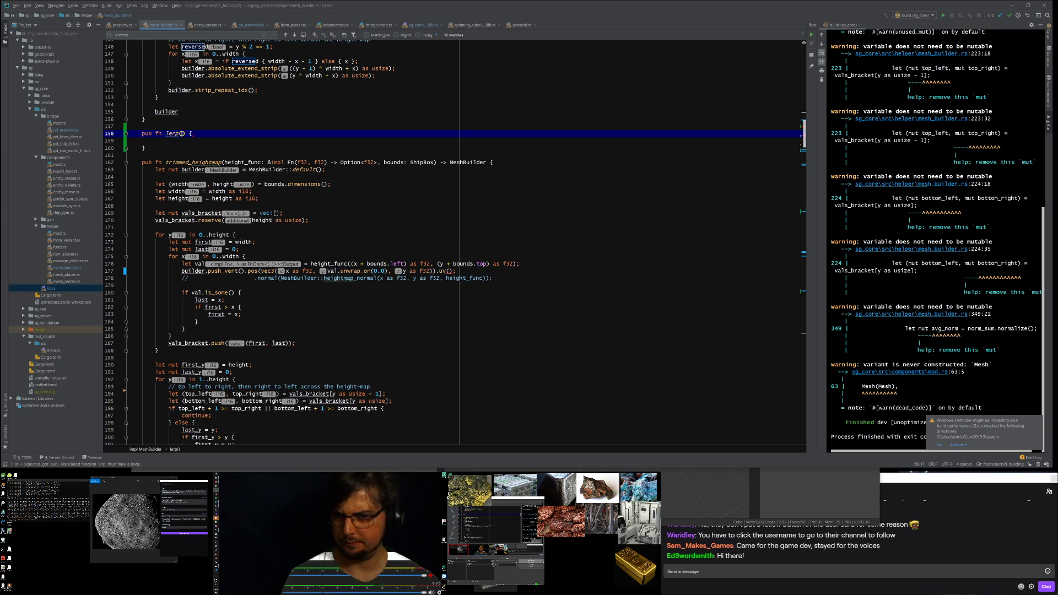
{"action": "type", "text": "a:f"}
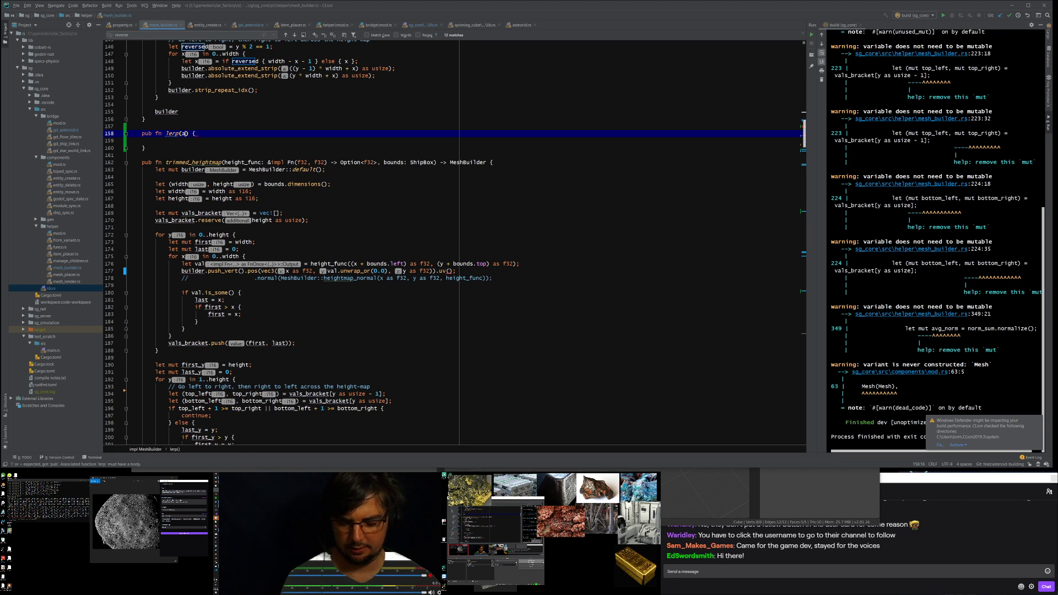
{"action": "type", "text": "32, "}
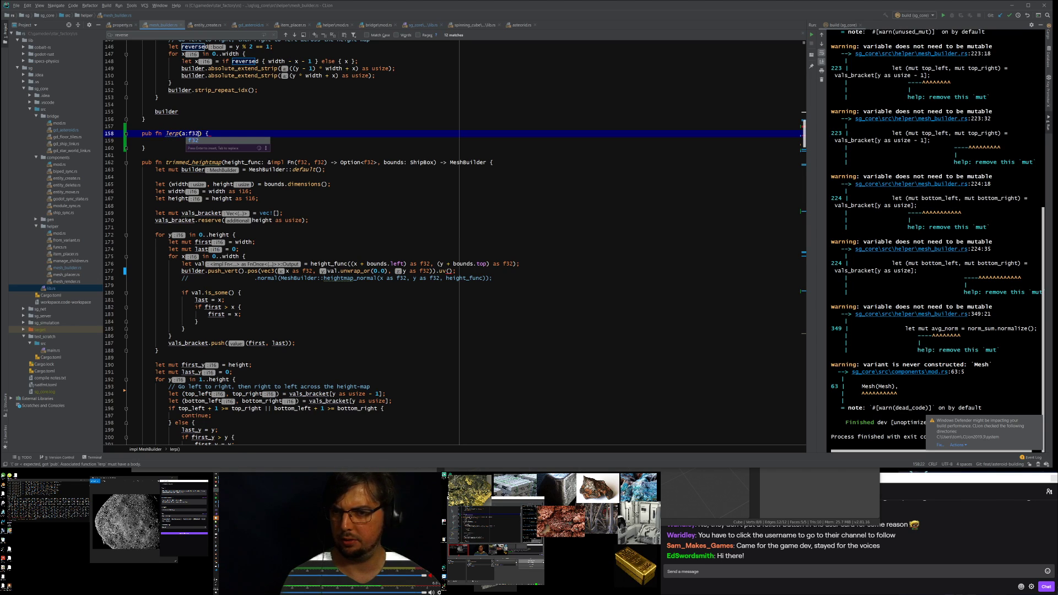
{"action": "type", "text": "b:f"}
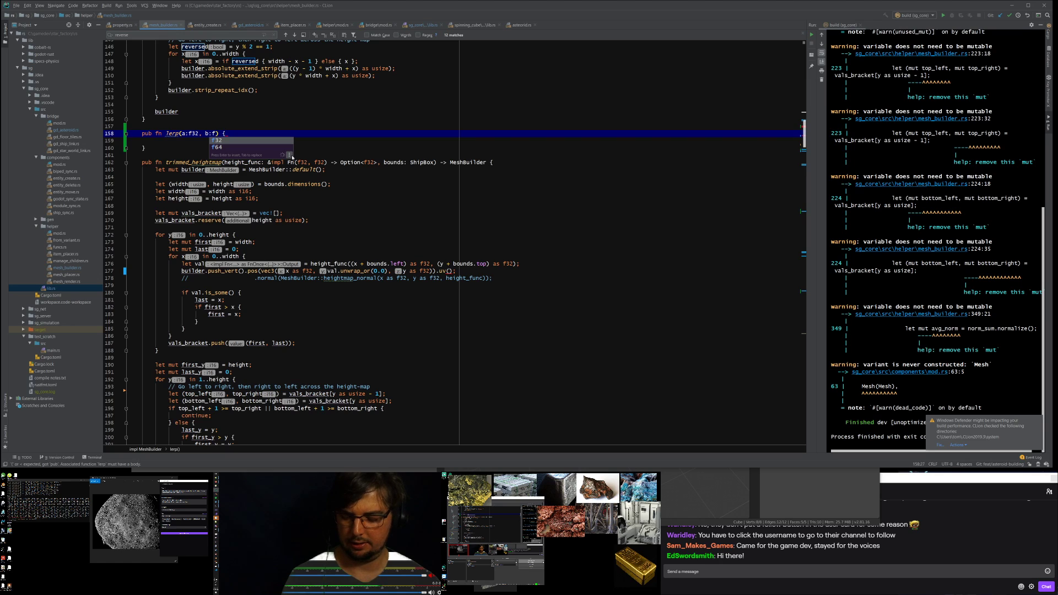
{"action": "type", "text": "32, x: f32"}
{"action": "key", "text": "End"}
Step: Write the first term of lerp's body as a * (1.0-x), followed by a plus sign
{"action": "key", "text": "Return"}
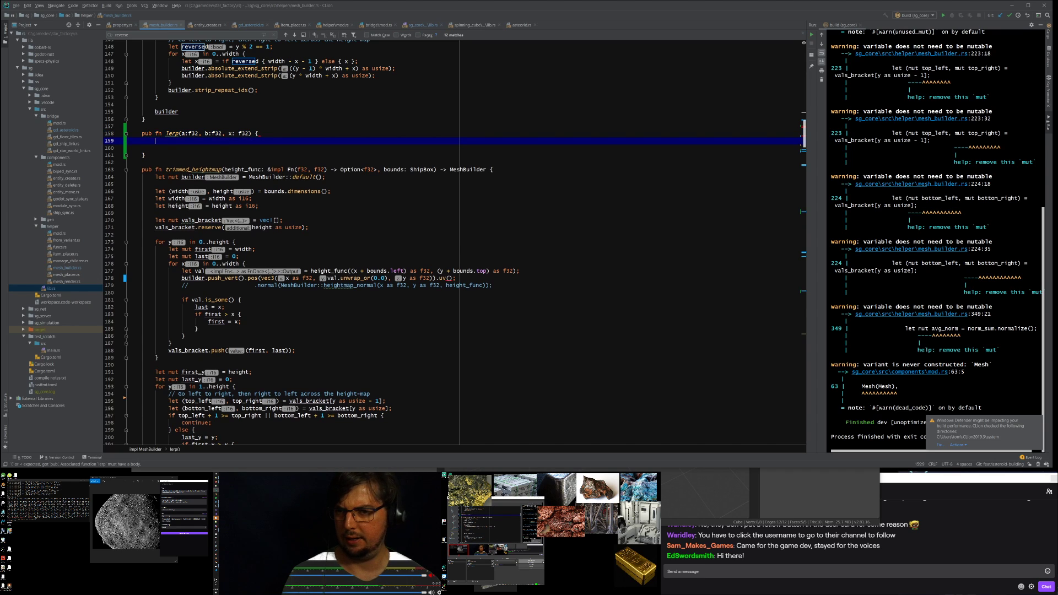
{"action": "type", "text": "a*x +"}
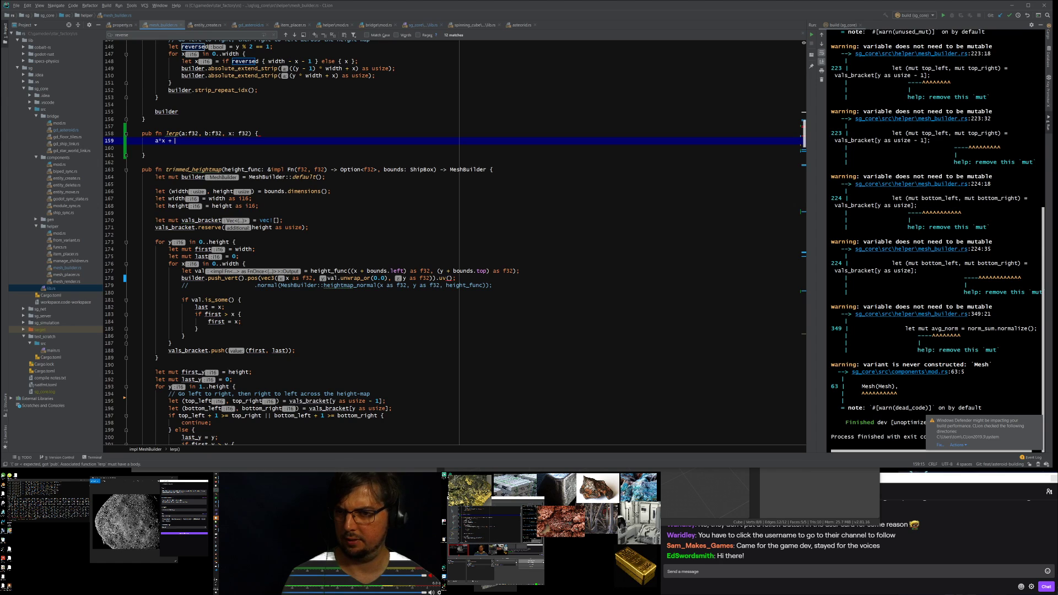
{"action": "key", "text": "Left"}
{"action": "key", "text": "Left"}
{"action": "key", "text": "Left"}
{"action": "key", "text": "Left"}
{"action": "key", "text": "Left"}
{"action": "key", "text": "Right"}
{"action": "key", "text": "Right"}
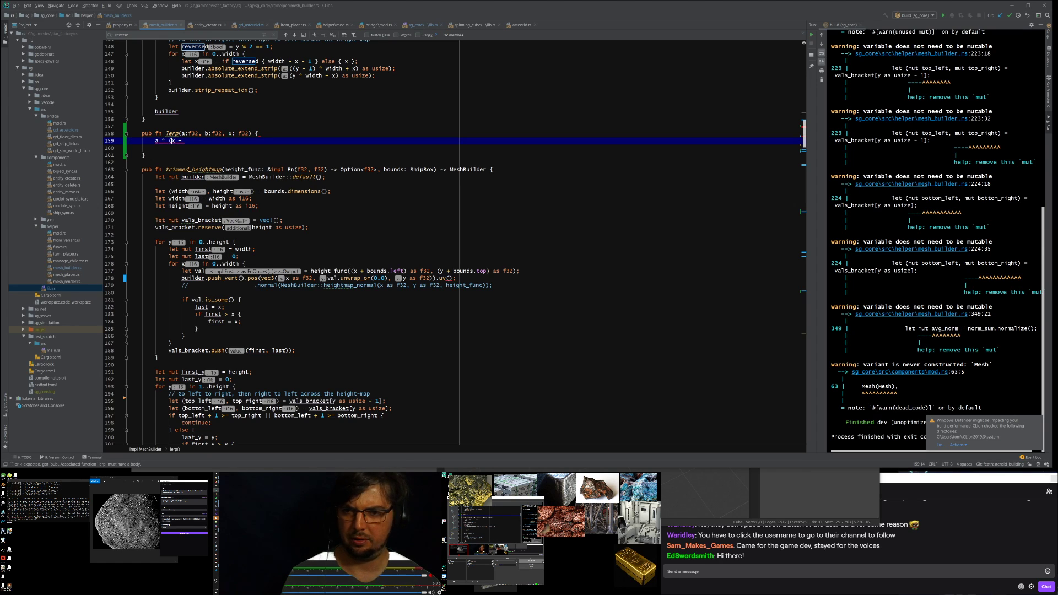
{"action": "type", "text": "(-1"}
{"action": "key", "text": "Left"}
{"action": "key", "text": "Left"}
{"action": "key", "text": "Delete"}
{"action": "key", "text": "Right"}
{"action": "type", "text": "-"}
{"action": "key", "text": "Right"}
{"action": "type", "text": ")"}
{"action": "key", "text": "Left"}
{"action": "key", "text": "Left"}
{"action": "key", "text": "Left"}
{"action": "type", "text": ".0"}
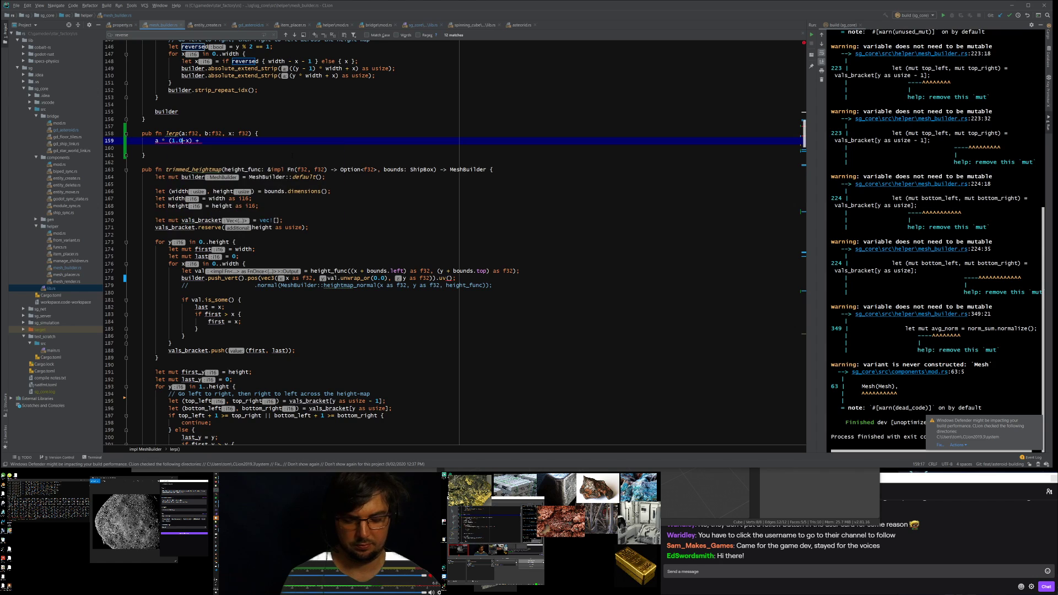
Step: Complete lerp's expression with b * x; and reformat the file
{"action": "key", "text": "End"}
{"action": "type", "text": "b "}
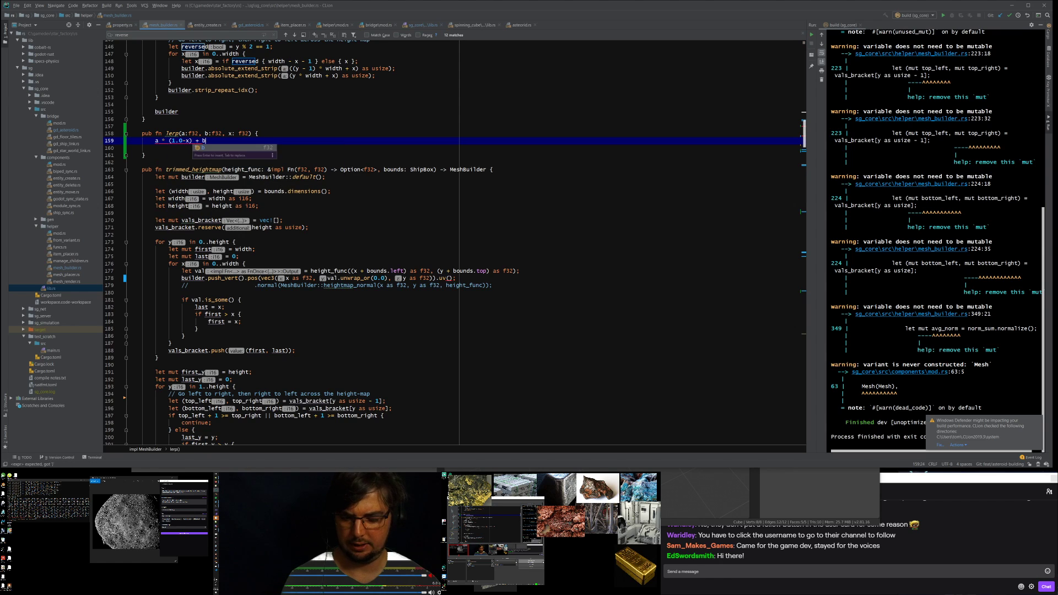
{"action": "type", "text": "* x"}
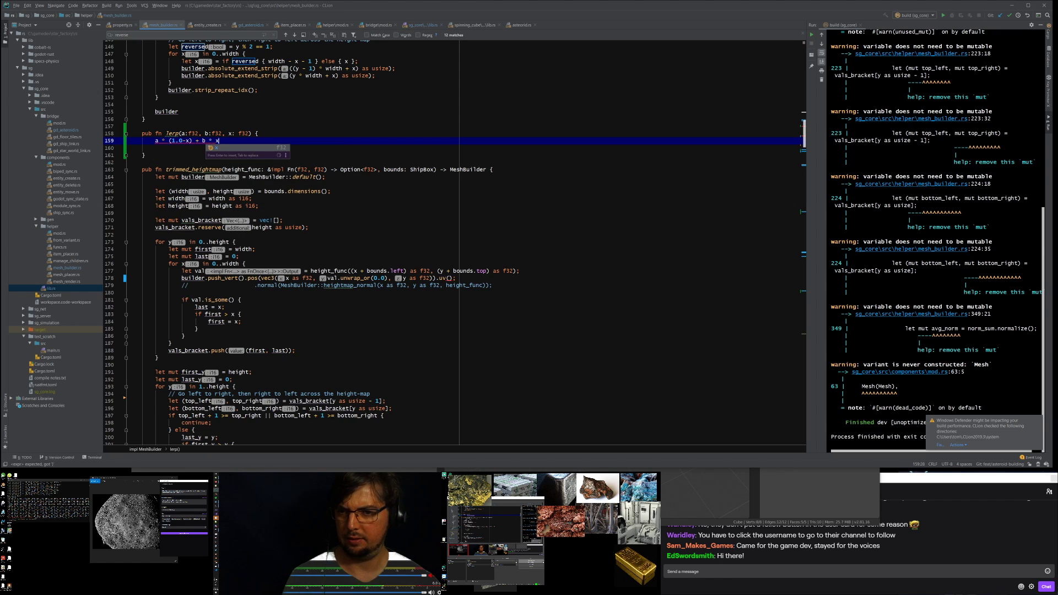
{"action": "type", "text": ";"}
{"action": "key", "text": "Return"}
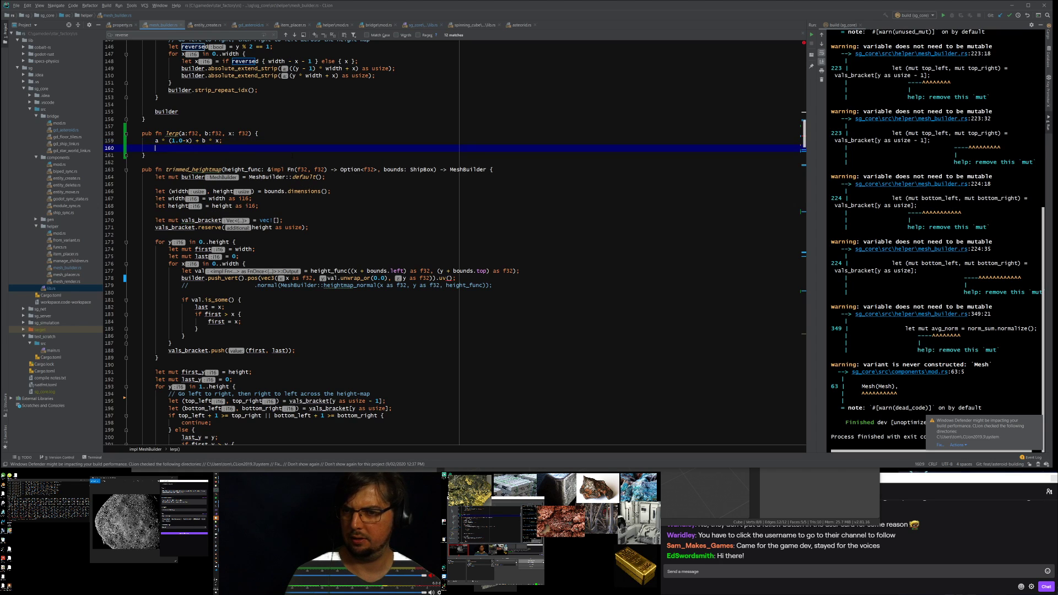
{"action": "key", "text": "ctrl+alt+l"}
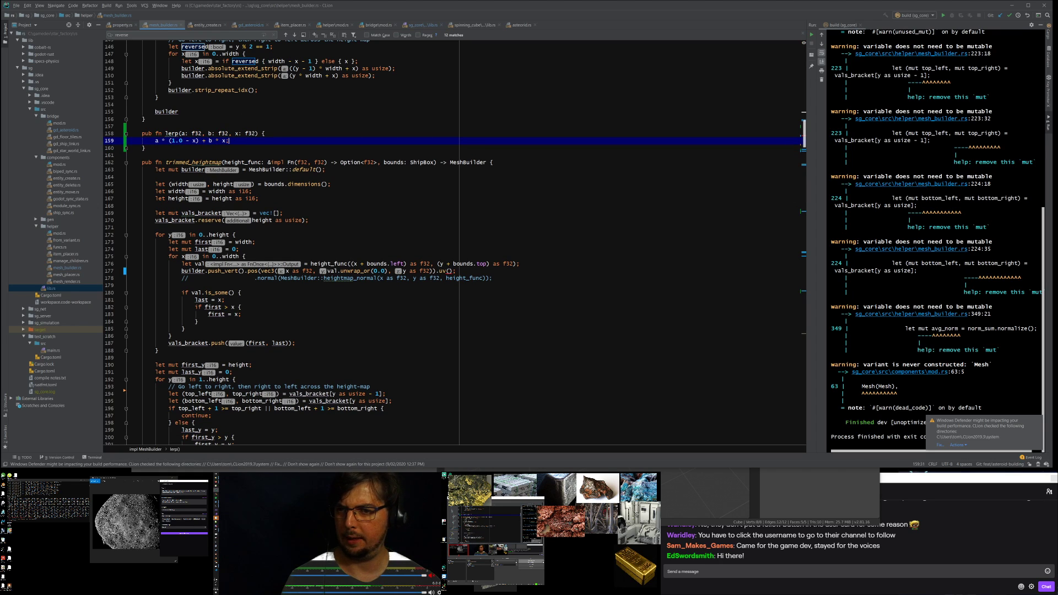
Step: Enter lerp(0.2, 0.8, x as f32) as the first argument of the uv call in trimmed_heightmap
{"action": "double_click", "coordinate": [171, 133]}
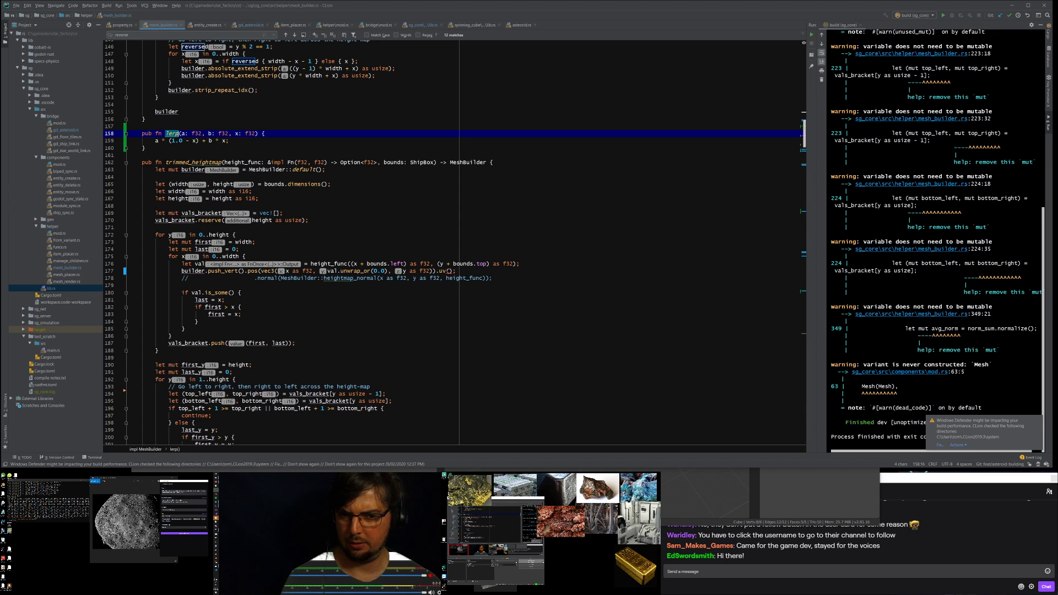
{"action": "left_click", "coordinate": [450, 271]}
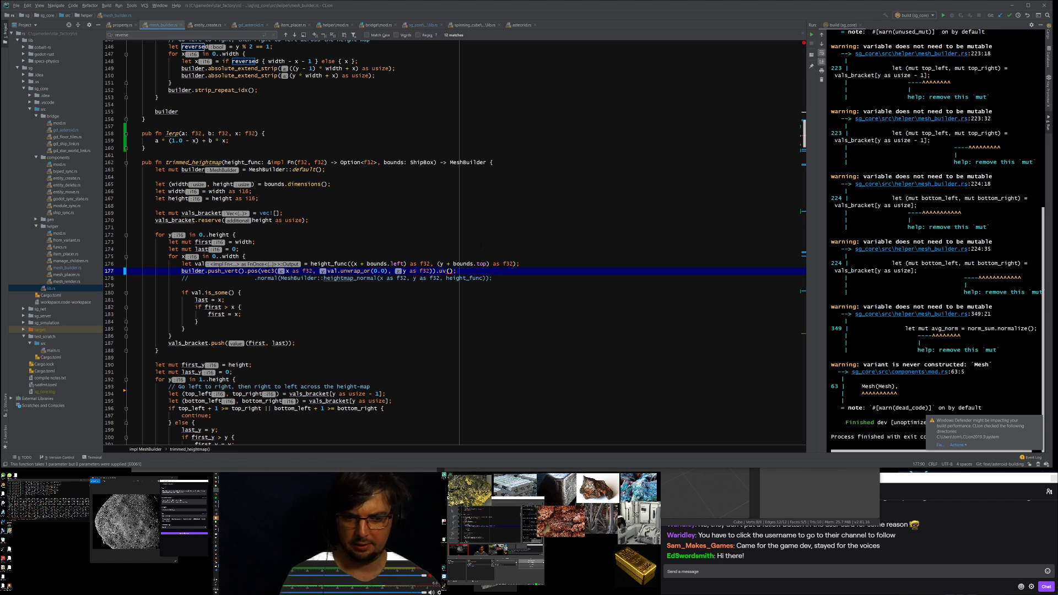
{"action": "type", "text": "0.2, 0"}
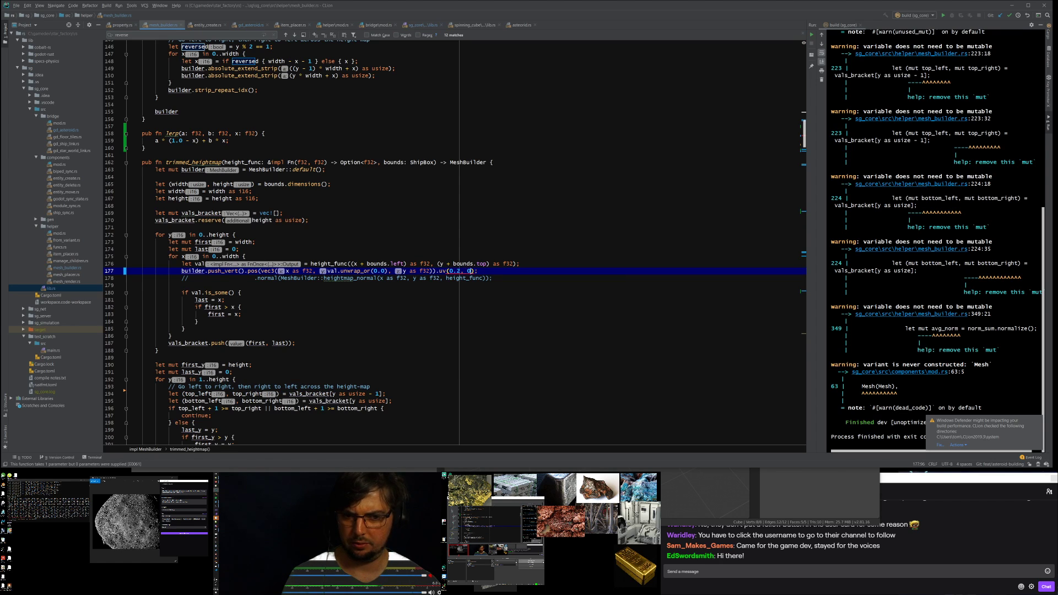
{"action": "type", "text": ".8, lerp"}
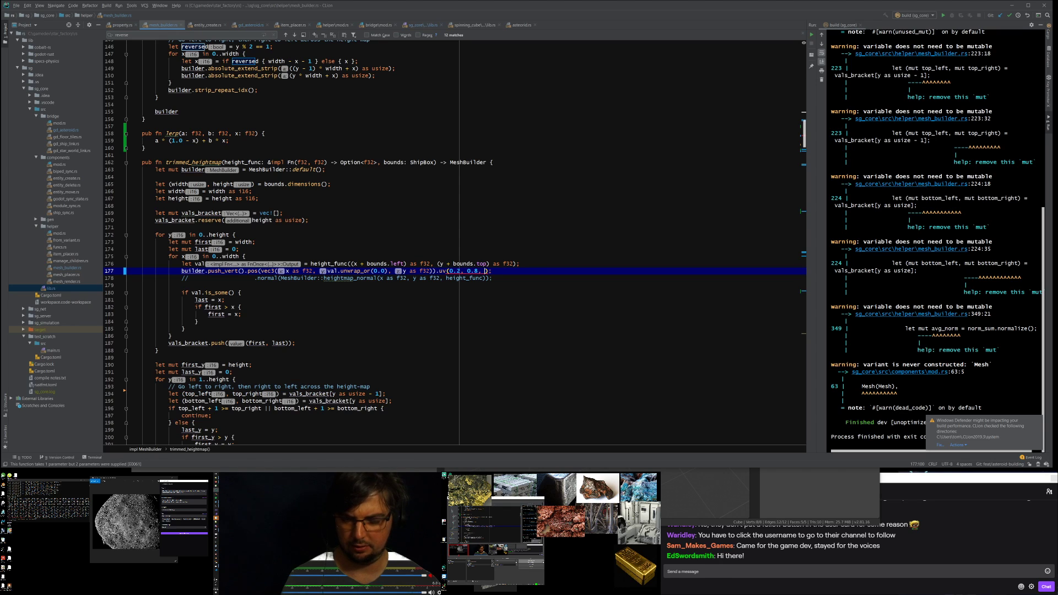
{"action": "key", "text": "ctrl+y"}
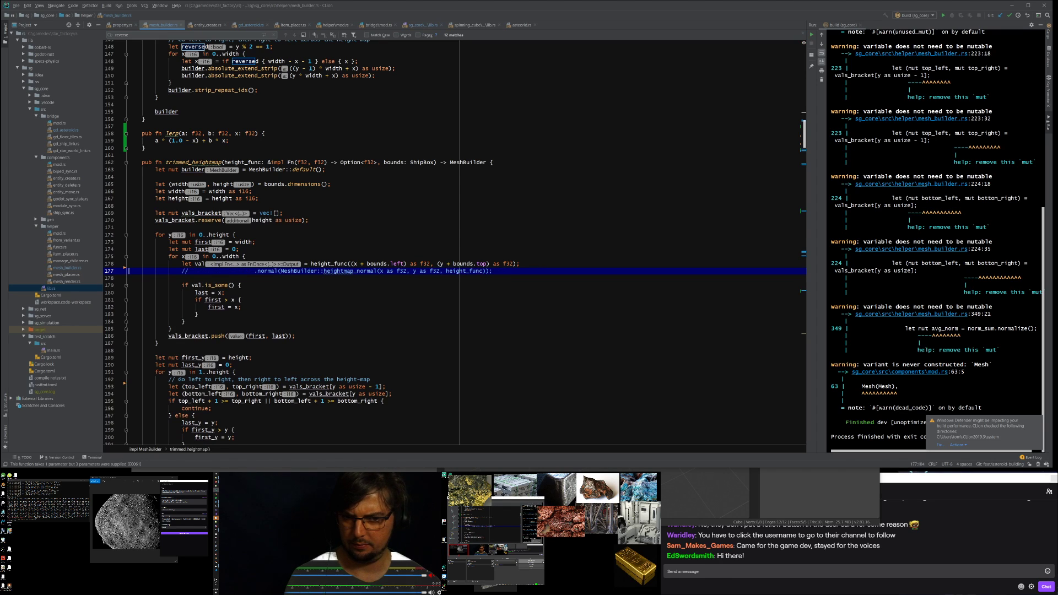
{"action": "key", "text": "ctrl+z"}
{"action": "key", "text": "ctrl+Left"}
{"action": "type", "text": "lerp("}
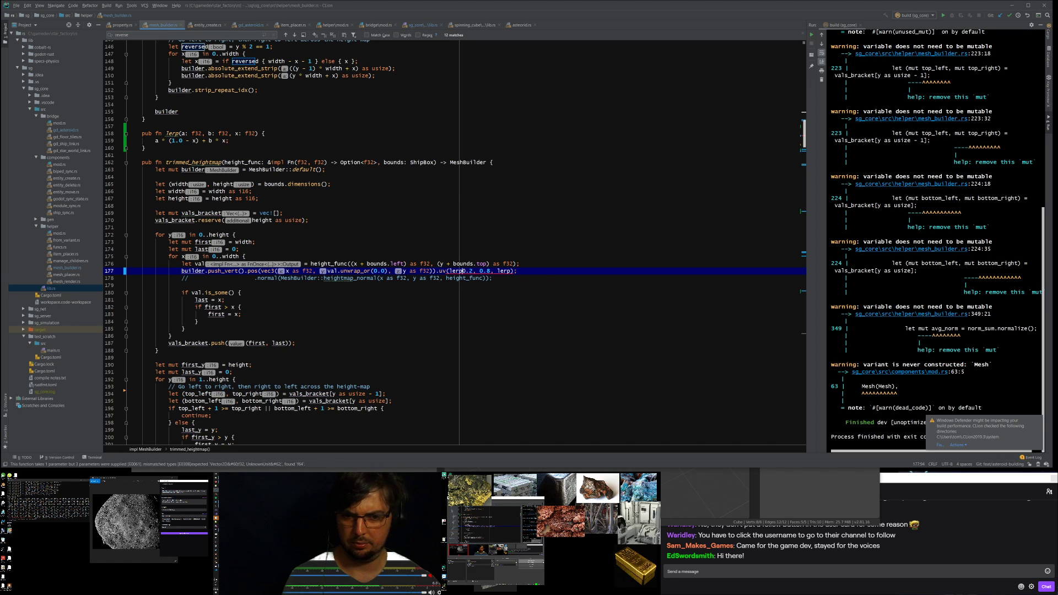
{"action": "left_click", "coordinate": [517, 270]}
{"action": "key", "text": "ctrl+BackSpace"}
{"action": "type", "text": "x"}
{"action": "type", "text": " as f32)"}
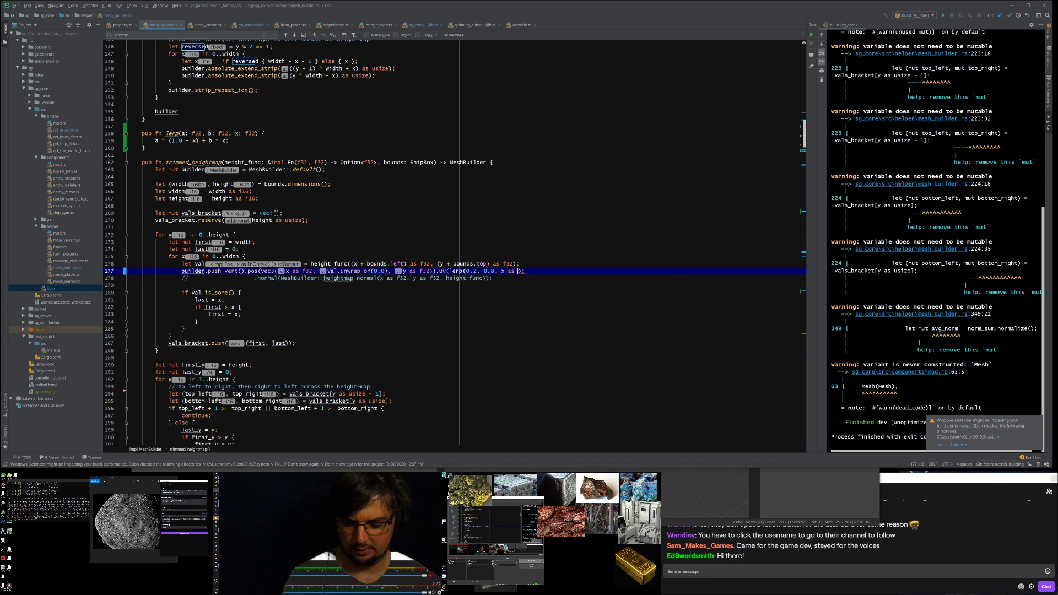
{"action": "type", "text": ","}
Step: Duplicate the uv call's lerp argument as a second one, change its x to y, and reformat the code
{"action": "key", "text": "ctrl+shift+Left"}
{"action": "key", "text": "ctrl+shift+Left"}
{"action": "key", "text": "ctrl+shift+Left"}
{"action": "key", "text": "ctrl+shift+Left"}
{"action": "key", "text": "ctrl+shift+Left"}
{"action": "key", "text": "ctrl+shift+Left"}
{"action": "key", "text": "ctrl+shift+Left"}
{"action": "key", "text": "ctrl+shift+Left"}
{"action": "key", "text": "ctrl+shift+Left"}
{"action": "key", "text": "ctrl+shift+Left"}
{"action": "key", "text": "ctrl+shift+Left"}
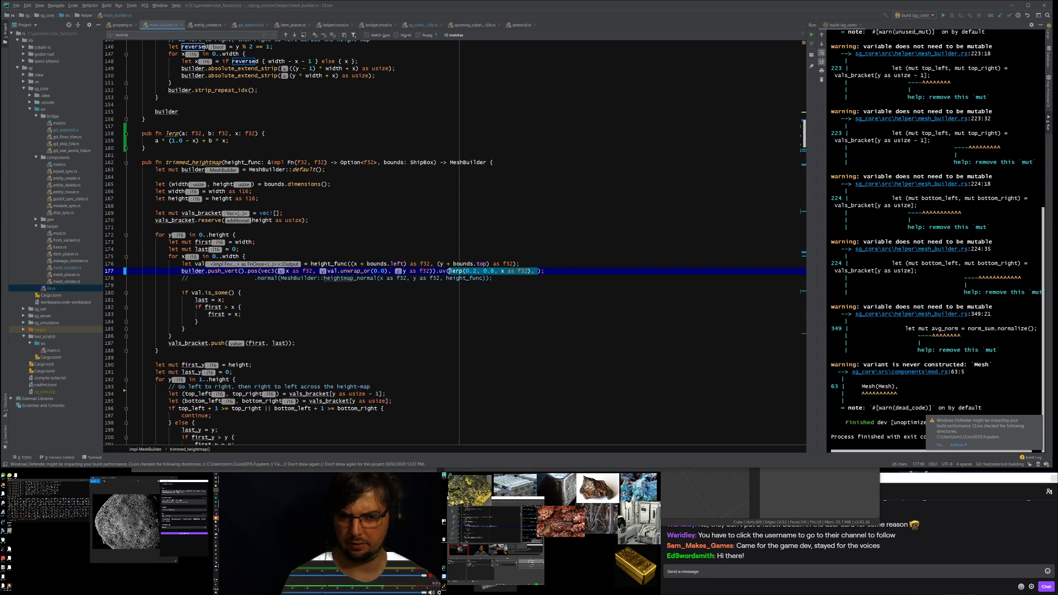
{"action": "key", "text": "ctrl+c"}
{"action": "key", "text": "Right"}
{"action": "key", "text": "ctrl+v"}
{"action": "key", "text": "BackSpace"}
{"action": "key", "text": "BackSpace"}
{"action": "key", "text": "ctrl+Left"}
{"action": "key", "text": "ctrl+Left"}
{"action": "key", "text": "ctrl+Left"}
{"action": "key", "text": "Delete"}
{"action": "type", "text": "y"}
{"action": "key", "text": "ctrl+alt+l"}
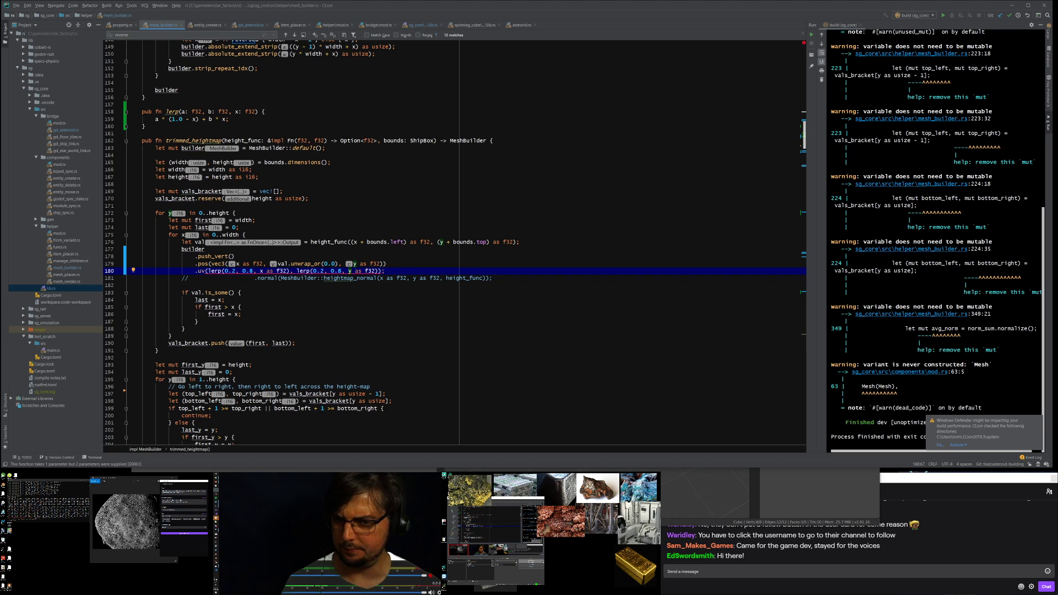
Step: Move the lerp function out of the MeshBuilder impl to just below the MutMeshVert struct
{"action": "left_click_drag", "start_coordinate": [150, 127], "coordinate": [129, 104]}
{"action": "key", "text": "ctrl+x"}
{"action": "scroll", "coordinate": [496, 269], "scroll_direction": "up", "scroll_amount": 5}
{"action": "scroll", "coordinate": [506, 270], "scroll_direction": "up", "scroll_amount": 1}
{"action": "key", "text": "BackSpace"}
{"action": "key", "text": "ctrl+Home"}
{"action": "key", "text": "Down"}
{"action": "scroll", "coordinate": [271, 191], "scroll_direction": "down", "scroll_amount": 1}
{"action": "scroll", "coordinate": [271, 191], "scroll_direction": "down", "scroll_amount": 20}
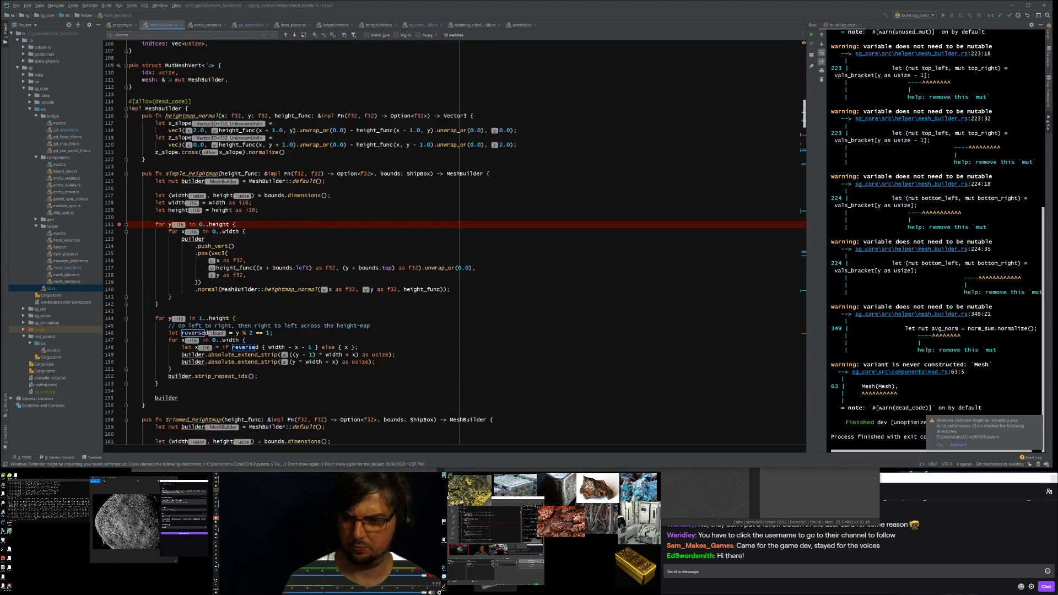
{"action": "scroll", "coordinate": [463, 237], "scroll_direction": "up", "scroll_amount": 4}
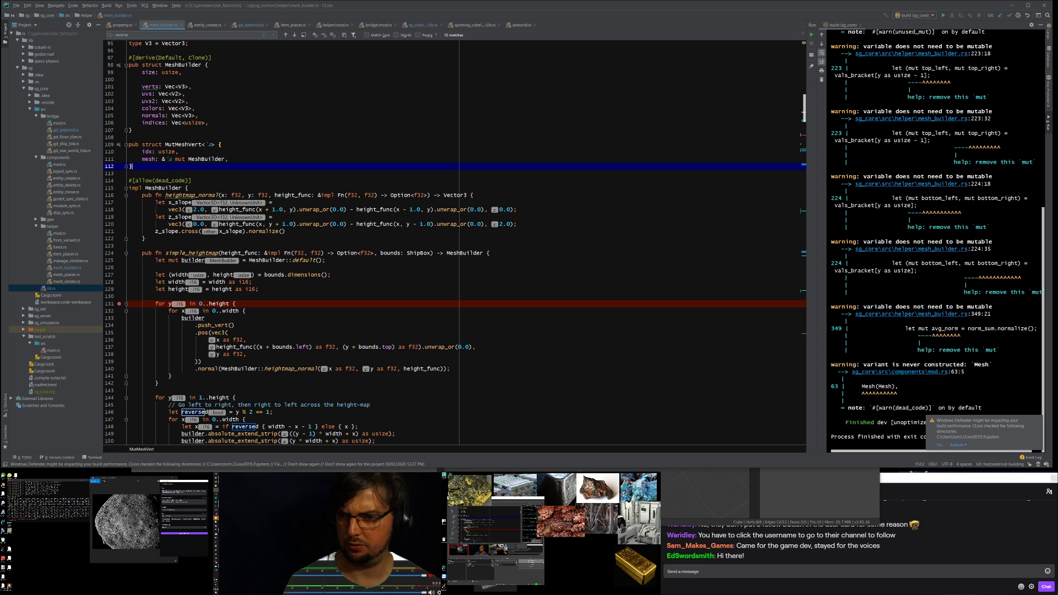
{"action": "key", "text": "Return"}
{"action": "key", "text": "ctrl+v"}
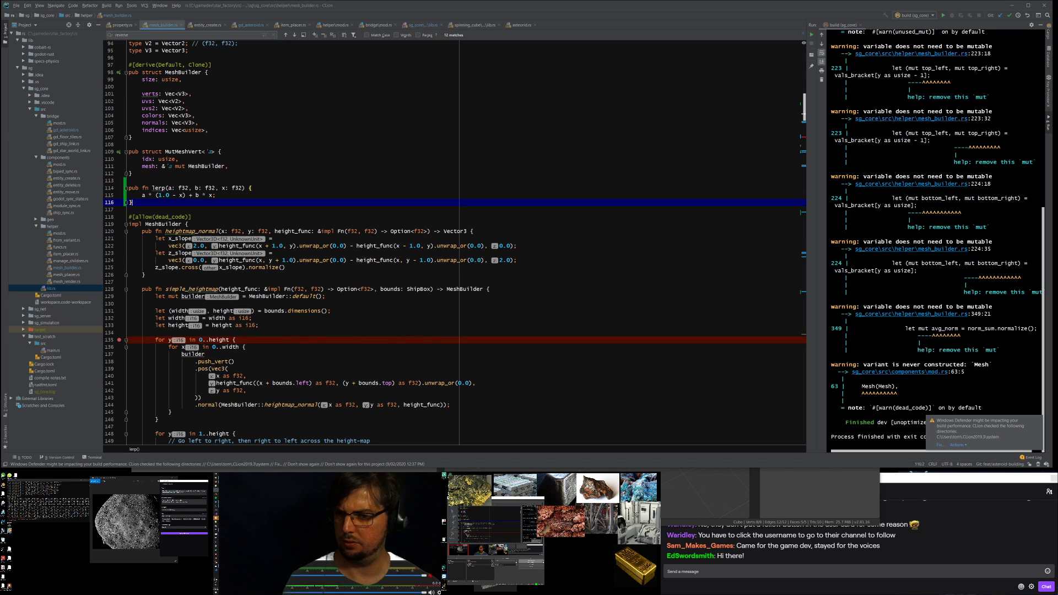
Step: Wrap the two lerp arguments of trimmed_heightmap's uv call in vec2( )
{"action": "scroll", "coordinate": [455, 242], "scroll_direction": "down", "scroll_amount": 20}
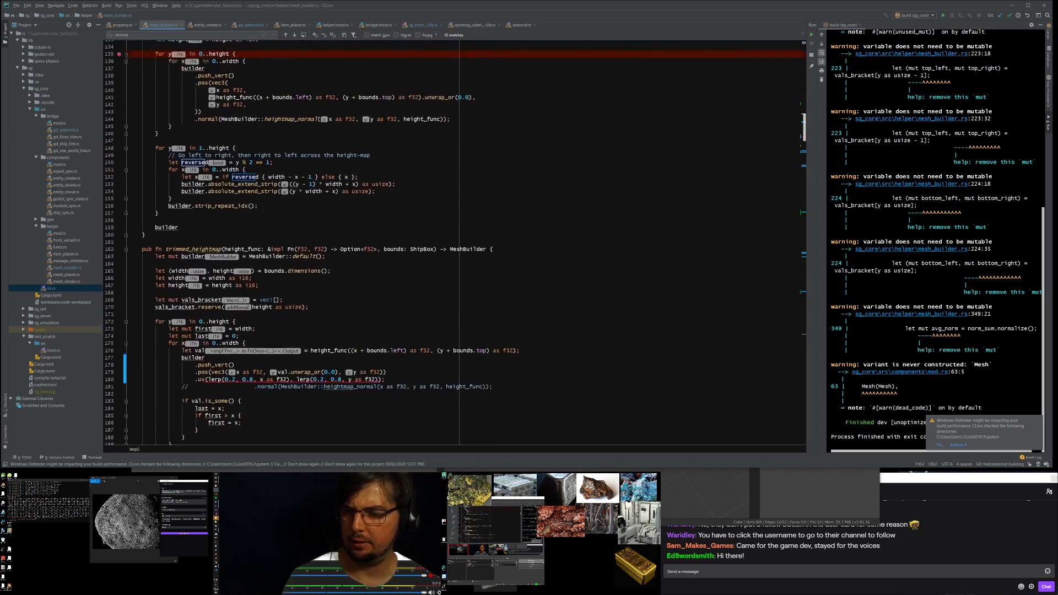
{"action": "left_click", "coordinate": [354, 190]}
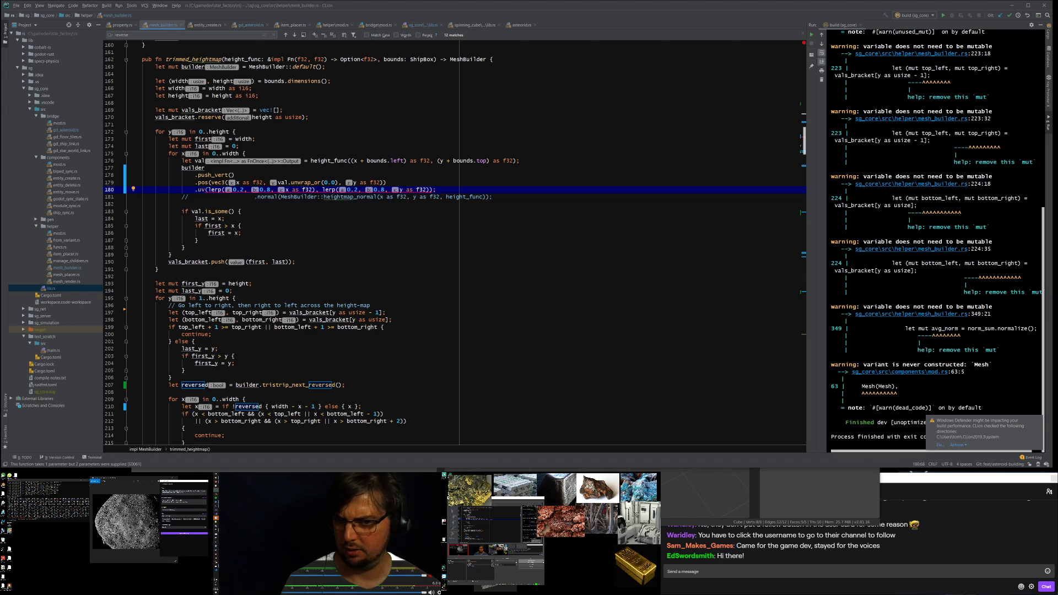
{"action": "left_click", "coordinate": [204, 190]}
{"action": "type", "text": "vec2("}
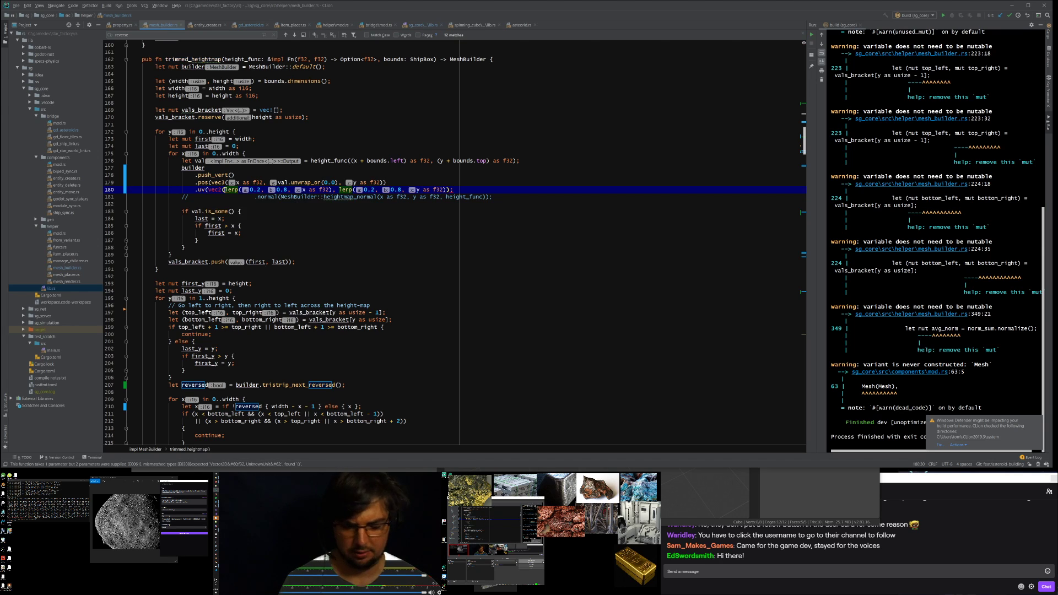
{"action": "left_click", "coordinate": [446, 189]}
{"action": "type", "text": "))"}
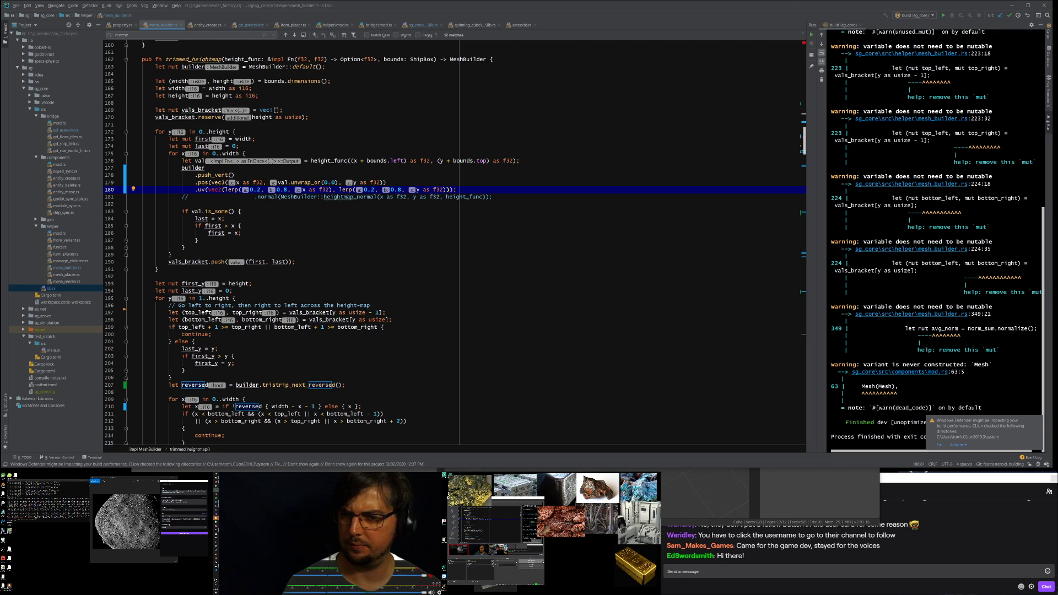
{"action": "left_click", "coordinate": [219, 189]}
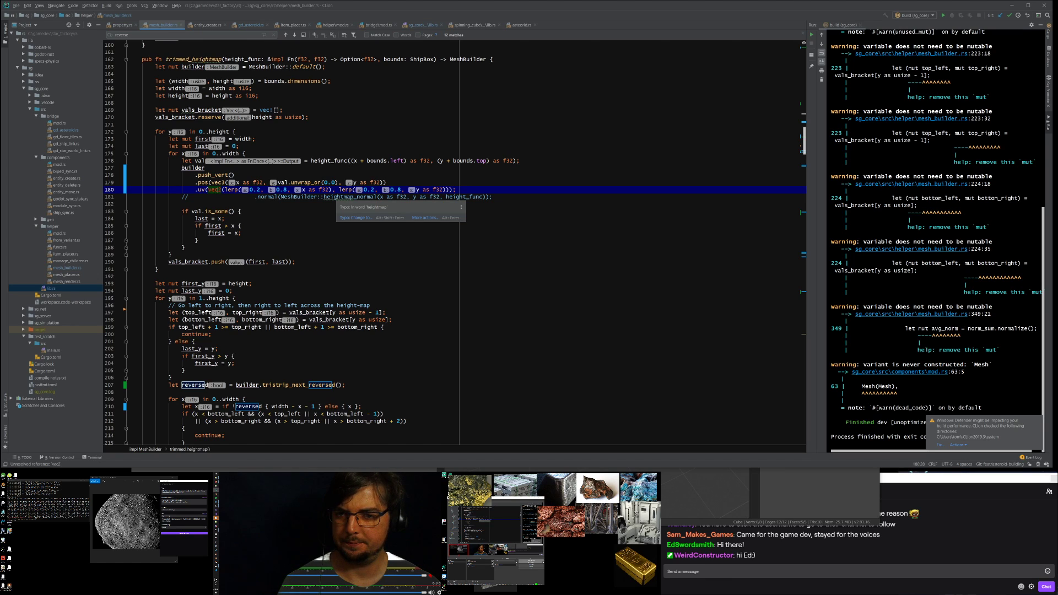
Step: Correct the uv call's constructor to vec2, and make lerp return f32 by declaring the return type and removing its body's trailing semicolon
{"action": "type", "text": "2"}
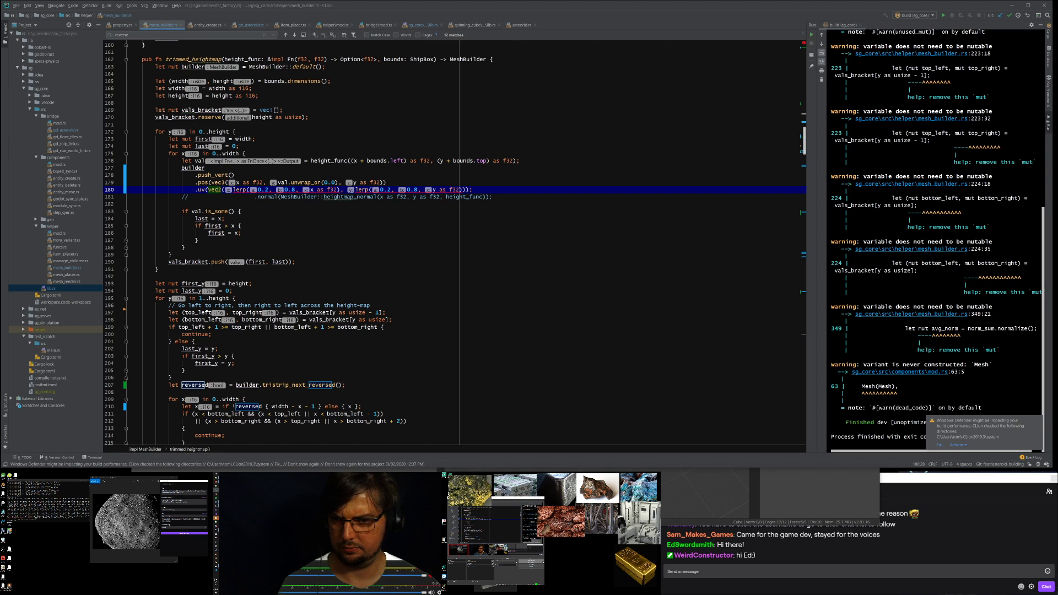
{"action": "mouse_move", "coordinate": [236, 190]}
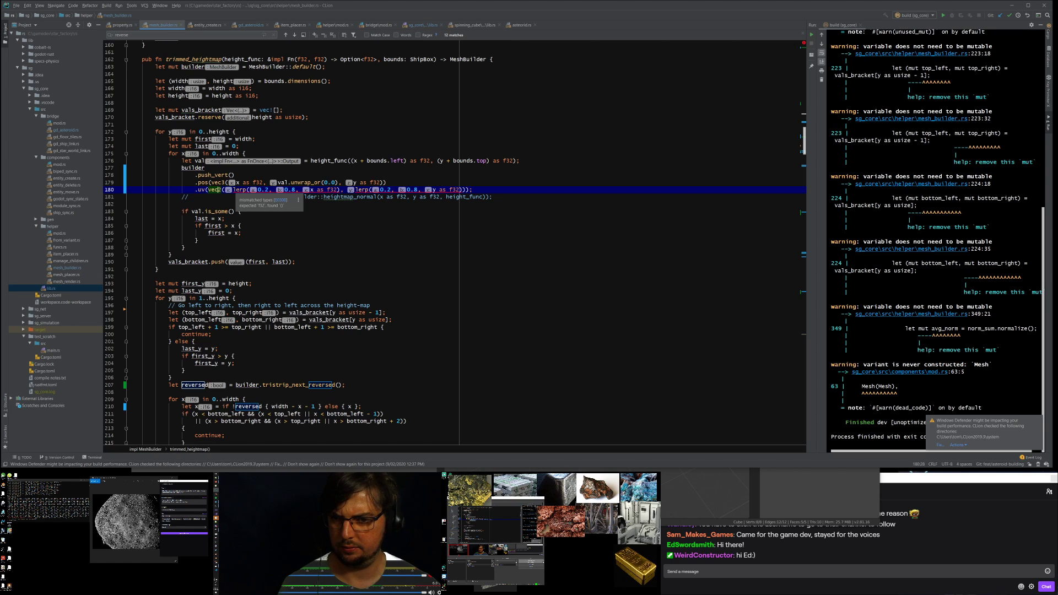
{"action": "left_click", "coordinate": [236, 189]}
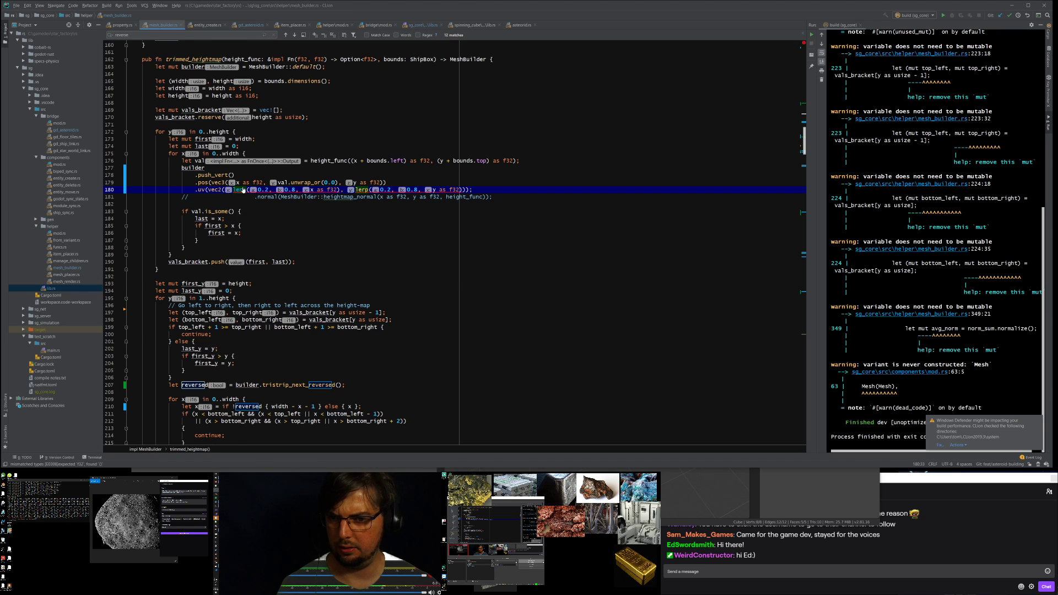
{"action": "key", "text": "ctrl+b"}
{"action": "left_click", "coordinate": [248, 178]}
{"action": "type", "text": "-> f"}
{"action": "type", "text": "32{"}
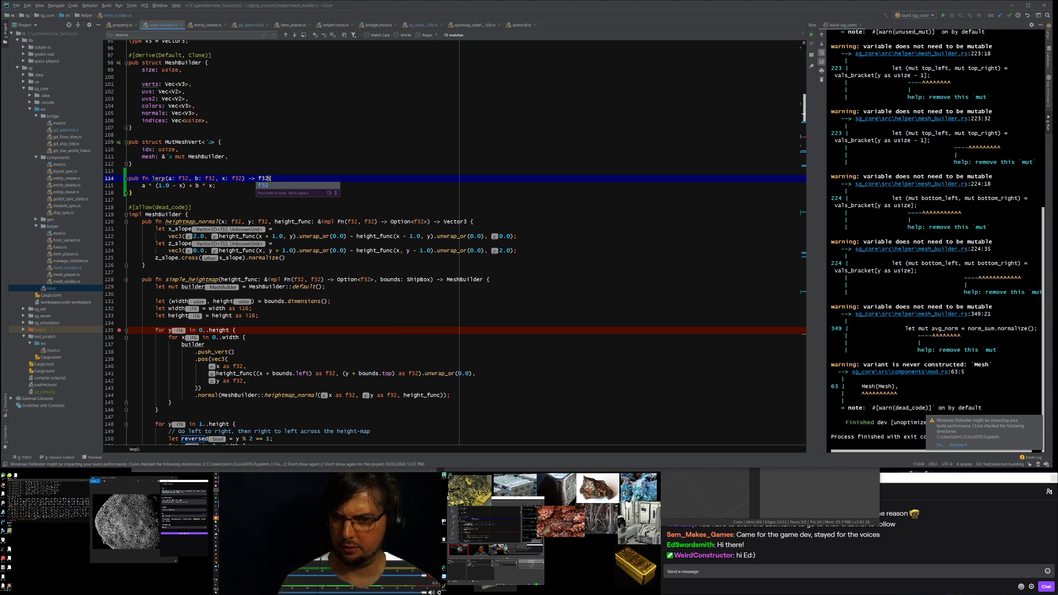
{"action": "key", "text": "Escape"}
{"action": "key", "text": "Down"}
{"action": "key", "text": "BackSpace"}
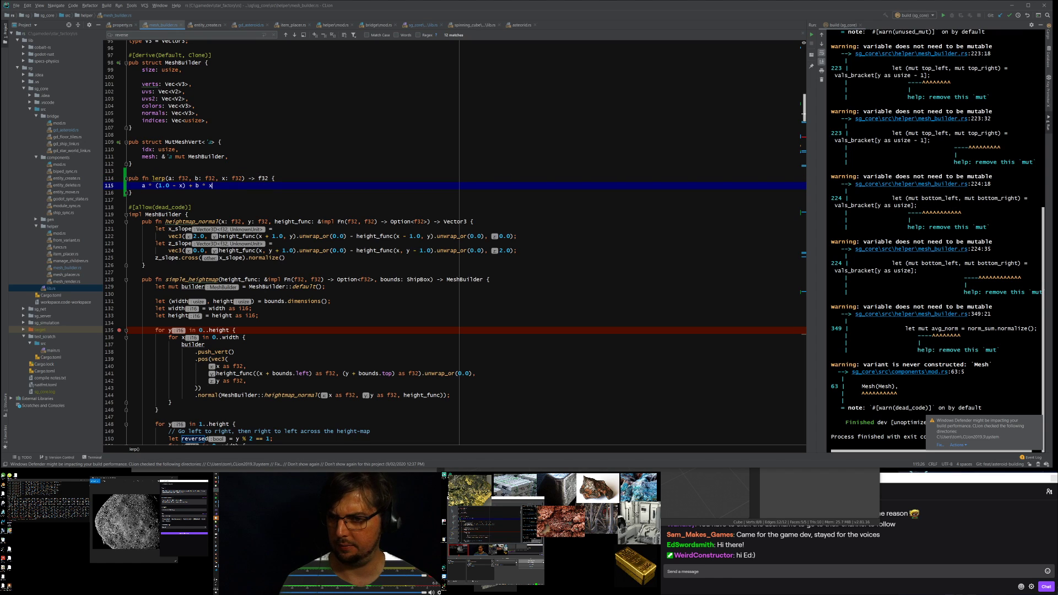
Step: Find where lerp is used in trimmed_heightmap and copy the whole uv line
{"action": "double_click", "coordinate": [158, 178]}
{"action": "key", "text": "ctrl+f"}
{"action": "key", "text": "Return"}
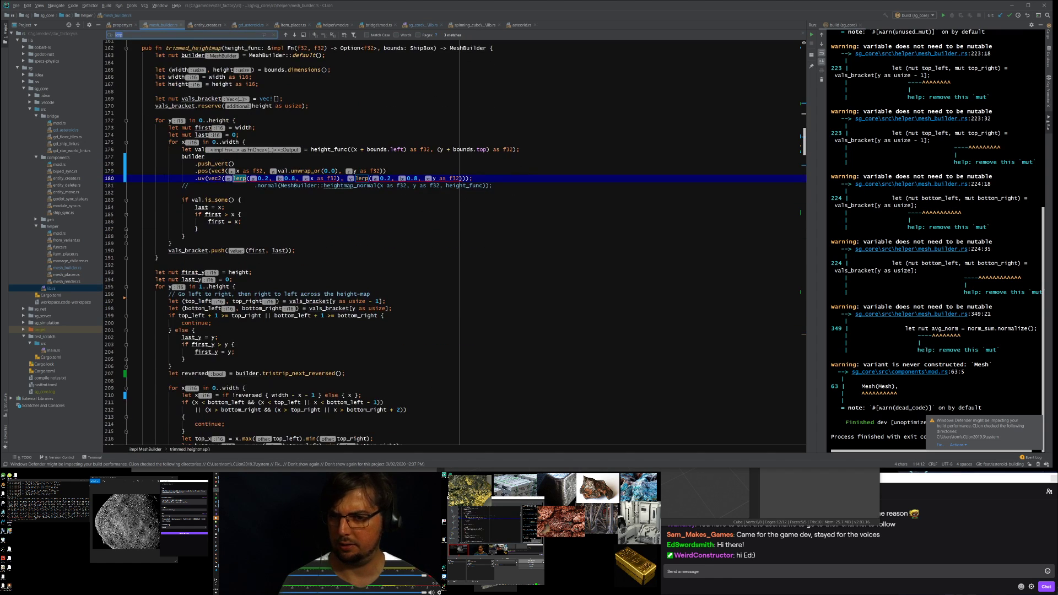
{"action": "key", "text": "Escape"}
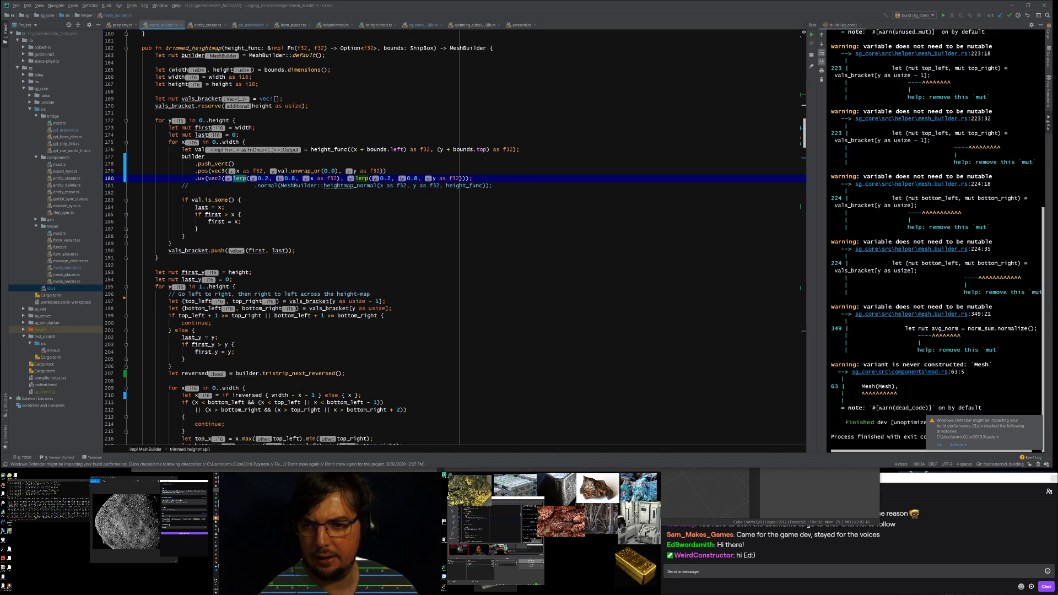
{"action": "left_click", "coordinate": [211, 178]}
{"action": "key", "text": "shift+Down"}
{"action": "key", "text": "ctrl+c"}
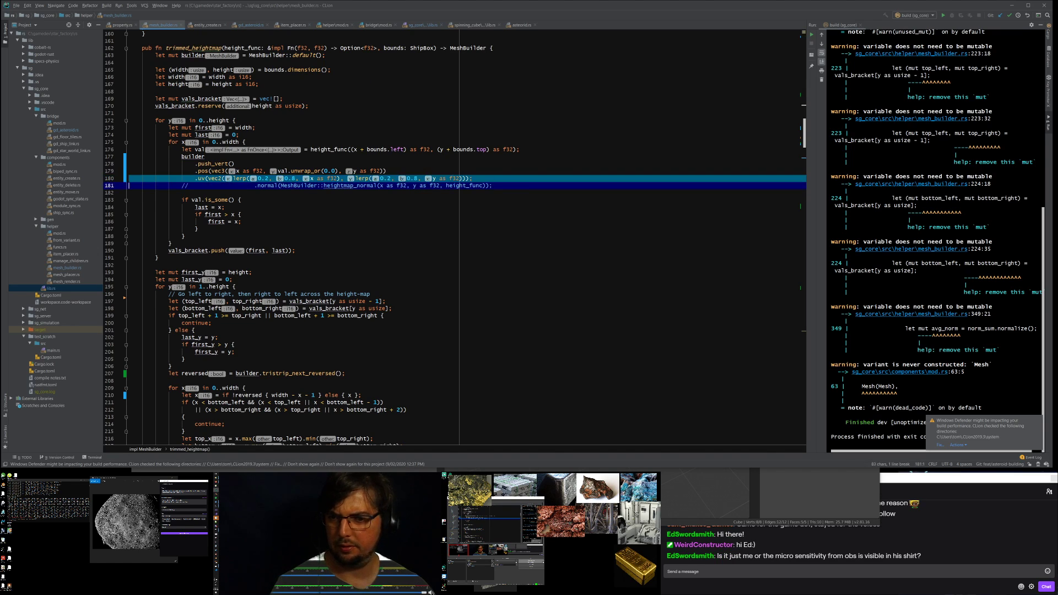
Step: Find the push_vert call of the below-right border vertex and paste the uv line above its commented-out normal
{"action": "double_click", "coordinate": [212, 164]}
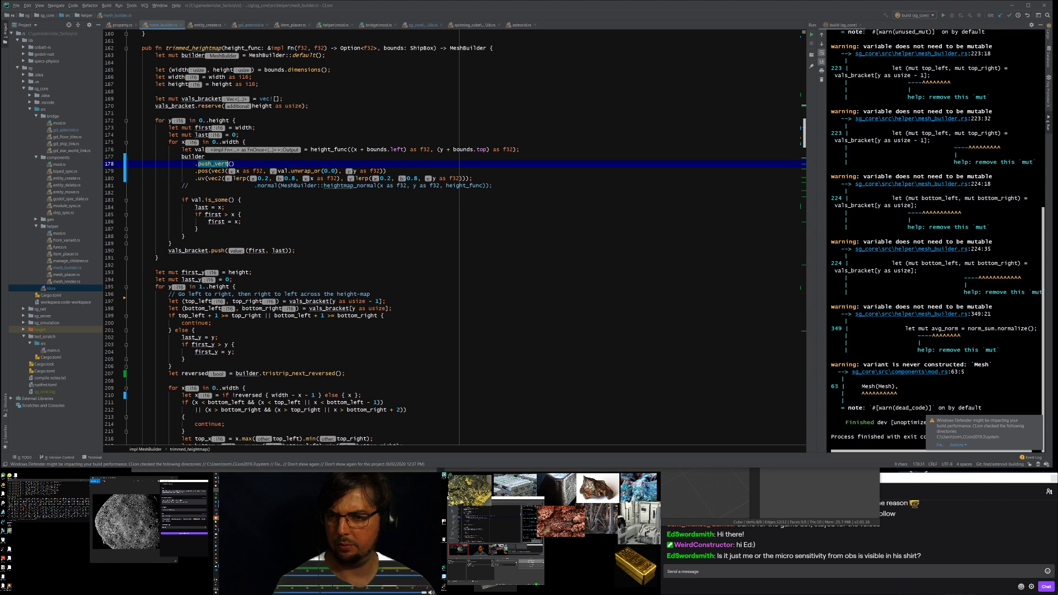
{"action": "key", "text": "ctrl+f"}
{"action": "key", "text": "Return"}
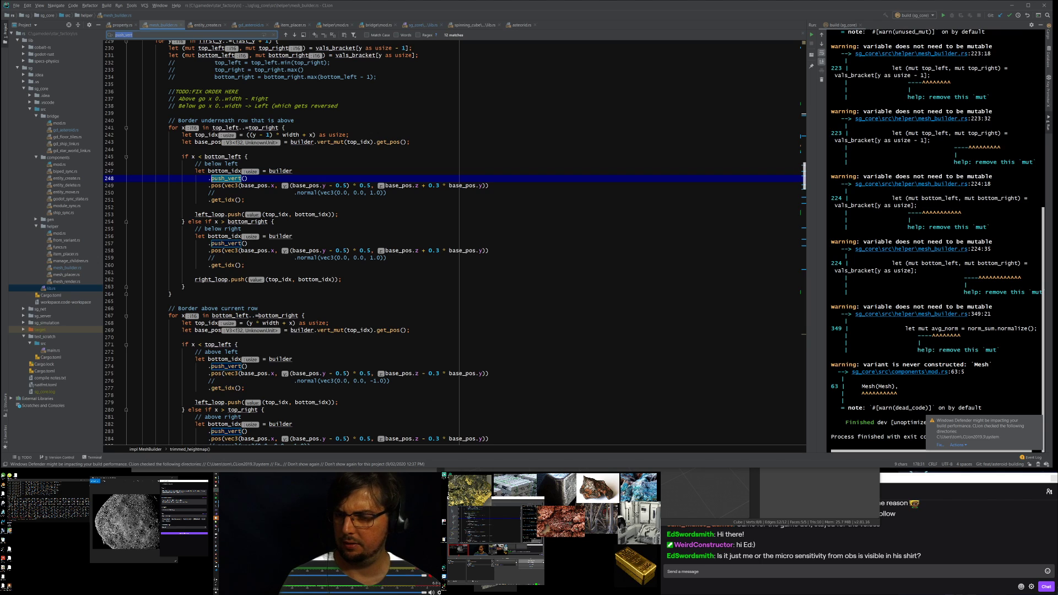
{"action": "scroll", "coordinate": [452, 242], "scroll_direction": "up", "scroll_amount": 3}
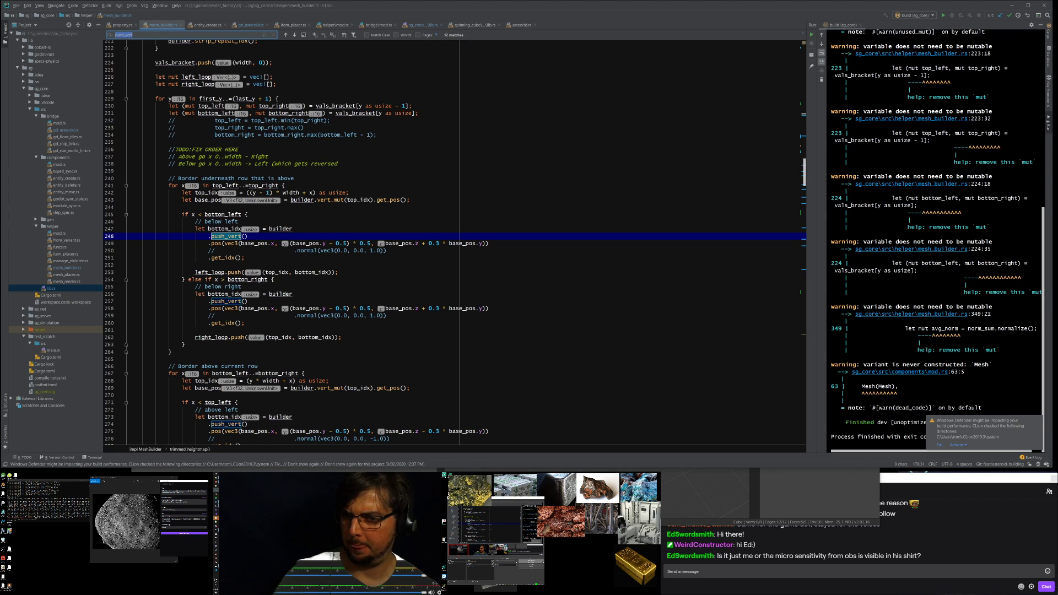
{"action": "key", "text": "Return"}
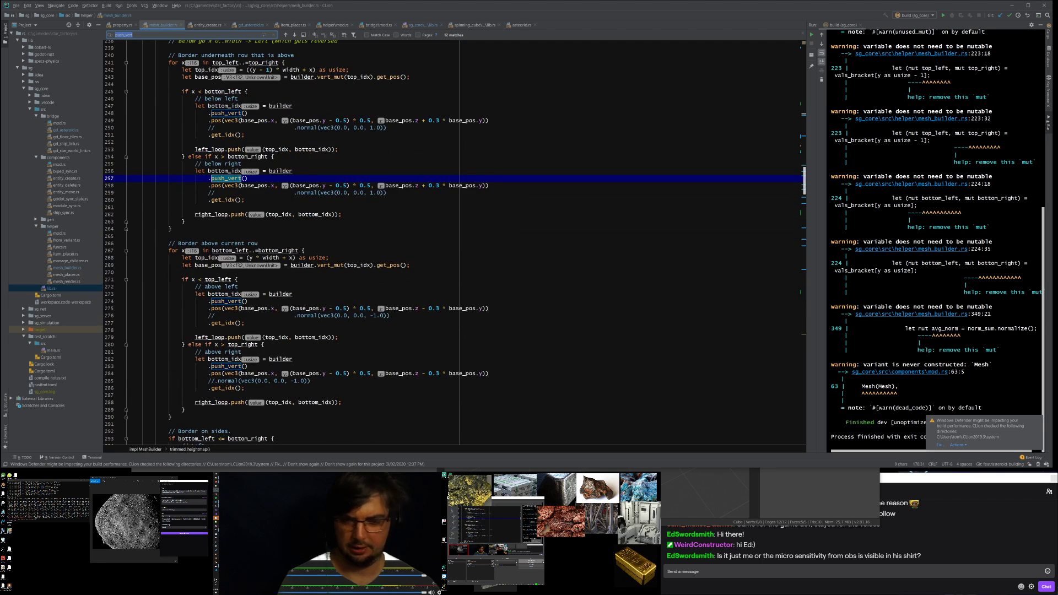
{"action": "left_click", "coordinate": [316, 193]}
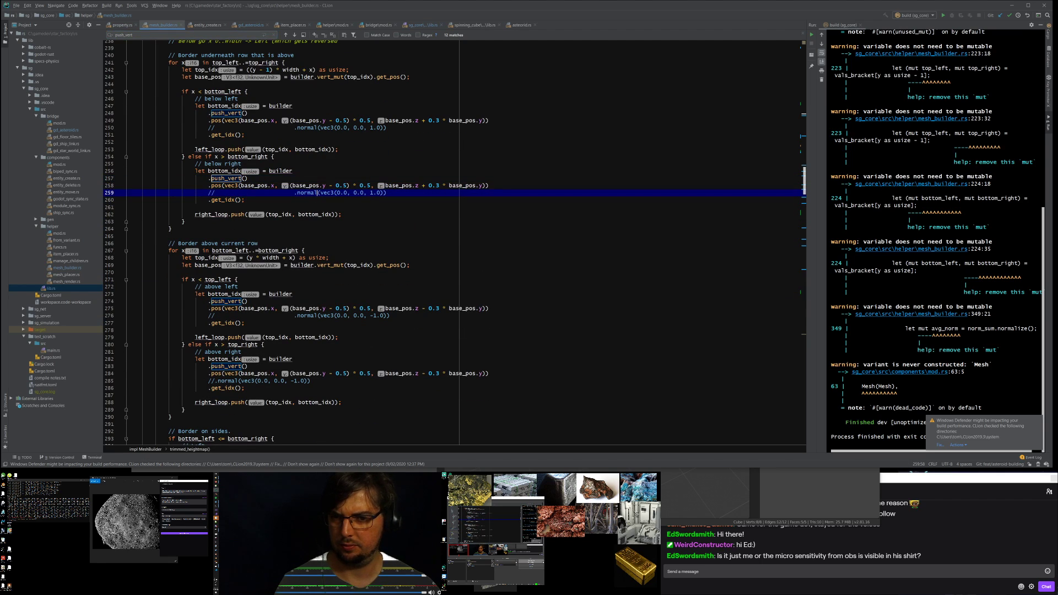
{"action": "key", "text": "ctrl+v"}
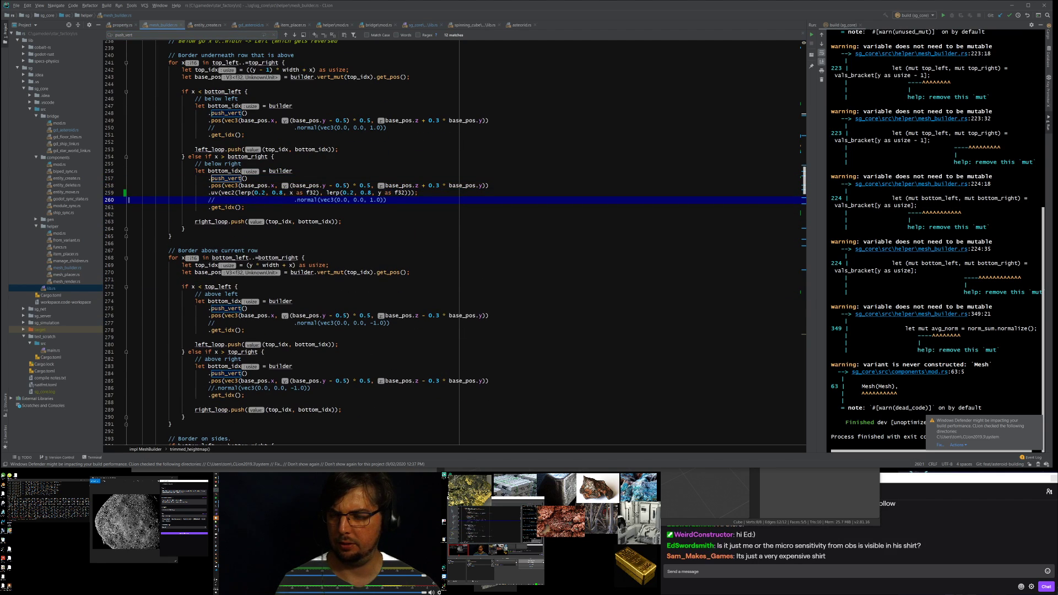
{"action": "key", "text": "ctrl+Right"}
{"action": "key", "text": "ctrl+Right"}
{"action": "key", "text": "ctrl+Right"}
{"action": "key", "text": "ctrl+Right"}
{"action": "key", "text": "ctrl+Right"}
{"action": "key", "text": "ctrl+Right"}
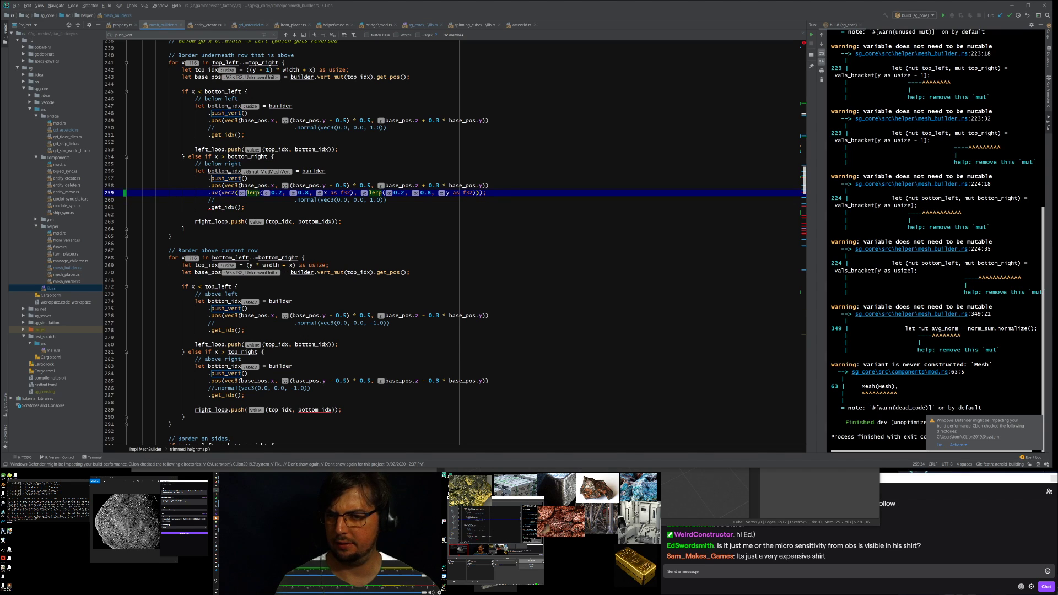
Step: Switch to Blender, place the 2D cursor on an inner corner of the UV layout to check its coordinates, and return to the code editor
{"action": "key", "text": "alt+Tab"}
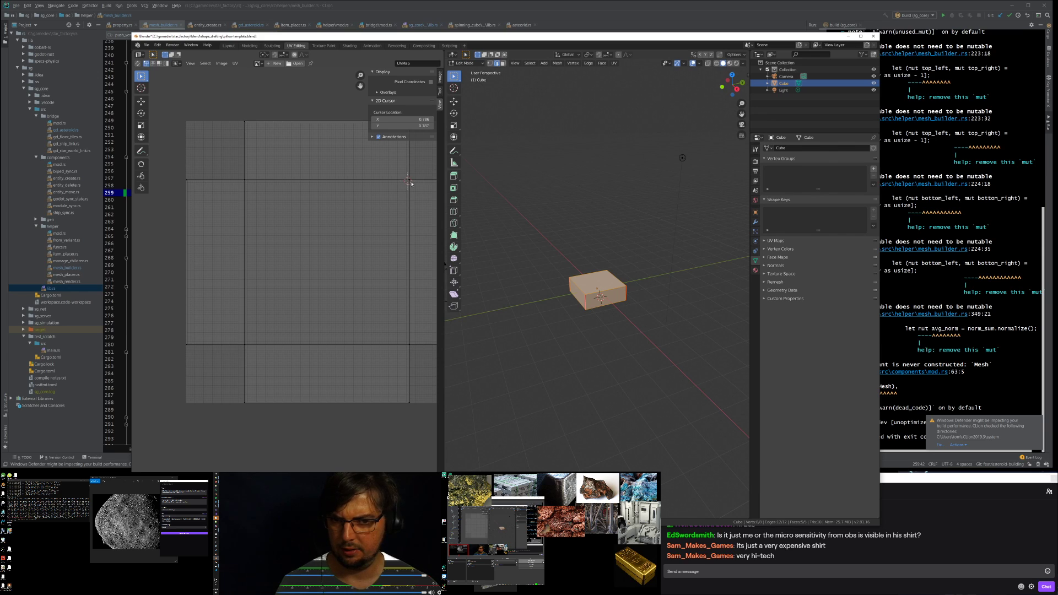
{"action": "right_click", "coordinate": [244, 181], "text": "shift"}
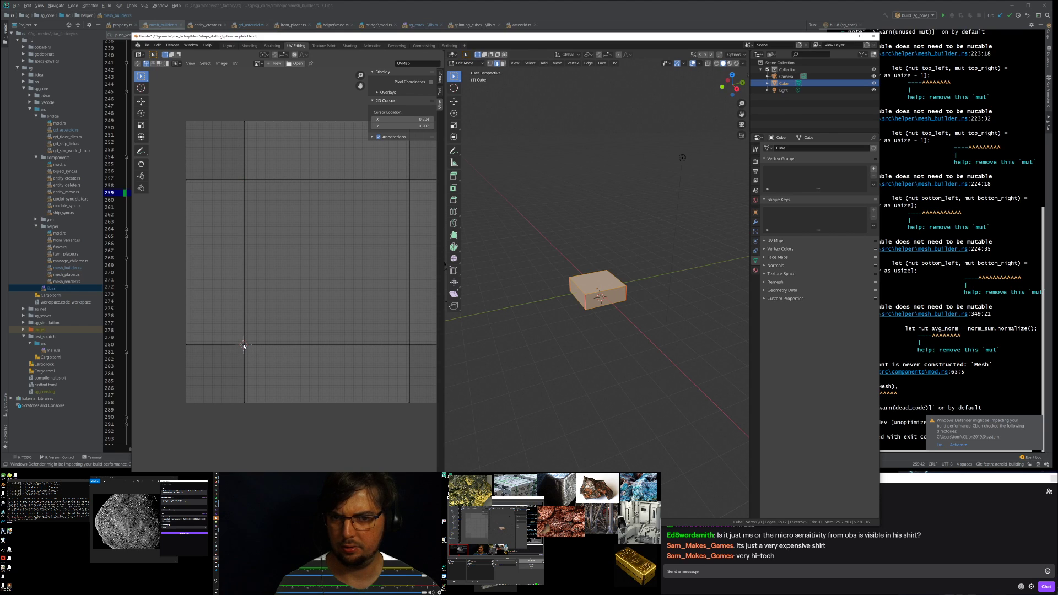
{"action": "key", "text": "alt+Tab"}
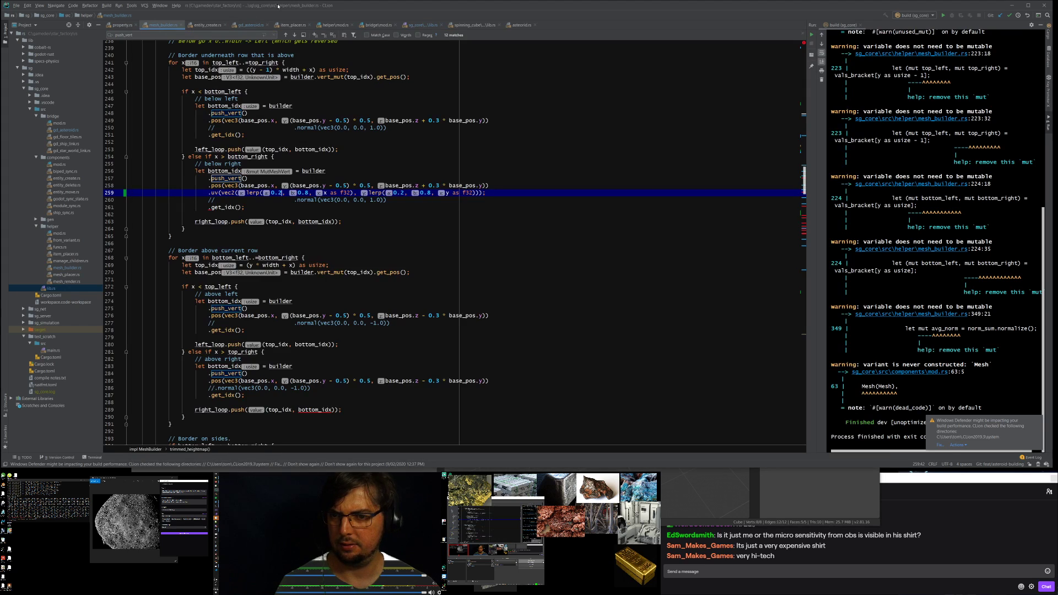
Step: Replace both lerp arguments in the below-right vertex's uv call with 0.2, 0.2 and remove the line's trailing semicolon
{"action": "left_click", "coordinate": [246, 192]}
{"action": "left_click", "coordinate": [475, 192], "text": "shift"}
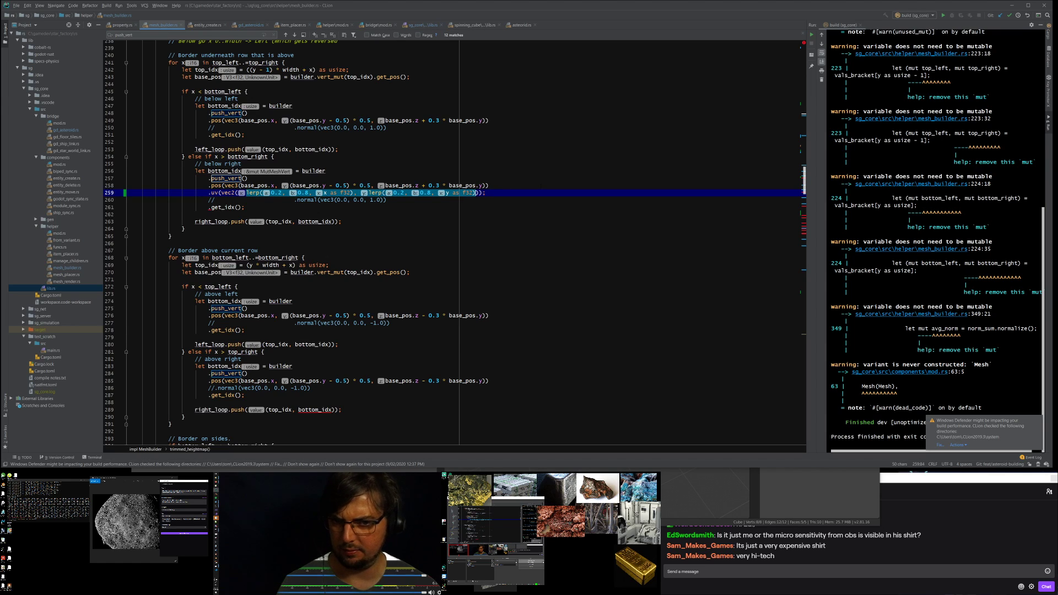
{"action": "type", "text": "0.2, b"}
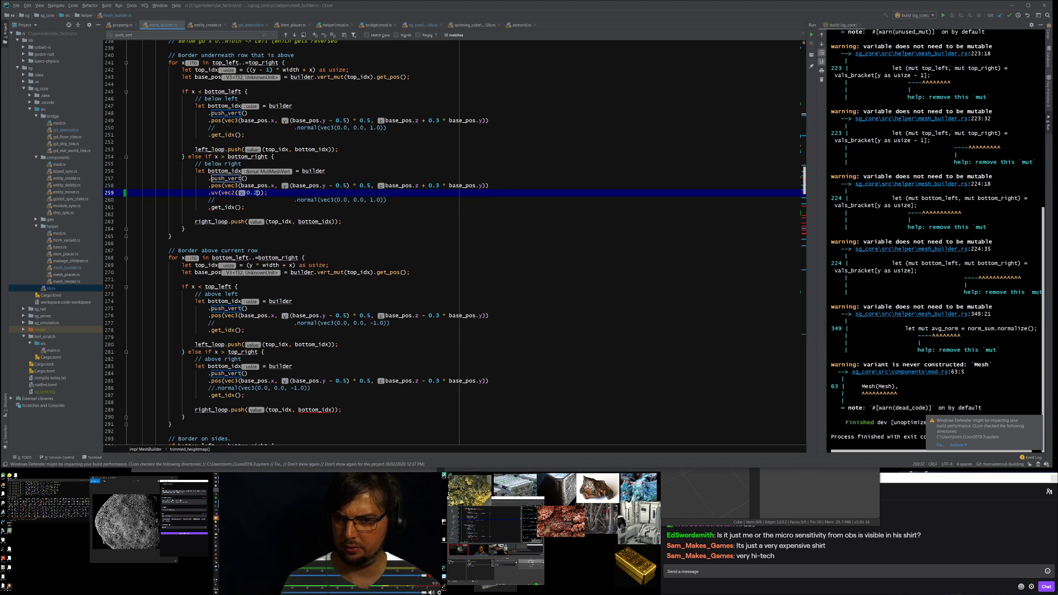
{"action": "key", "text": "BackSpace"}
{"action": "type", "text": "0.2"}
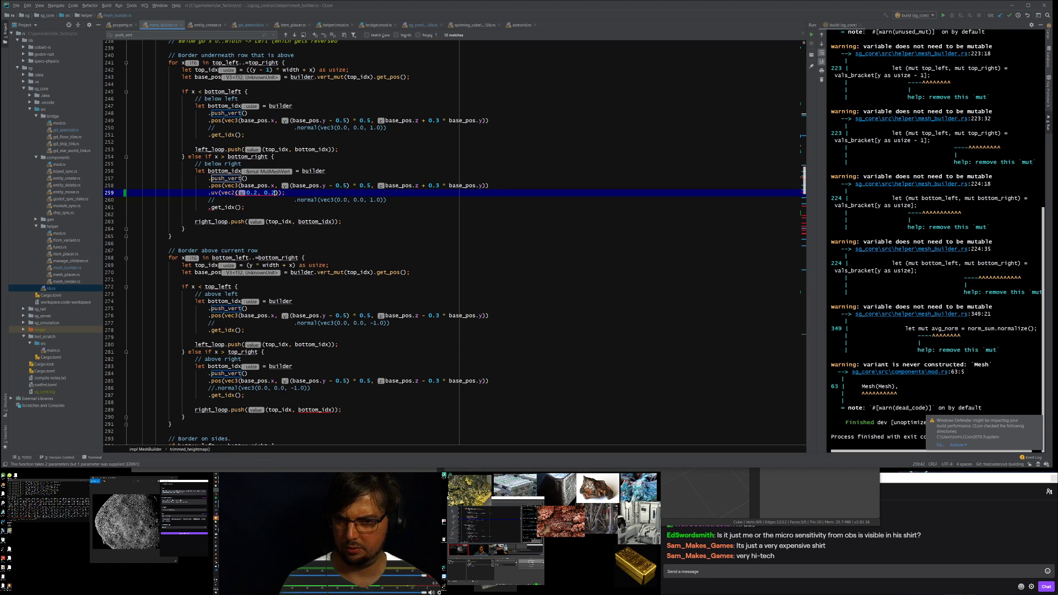
{"action": "key", "text": "BackSpace"}
{"action": "key", "text": "Home"}
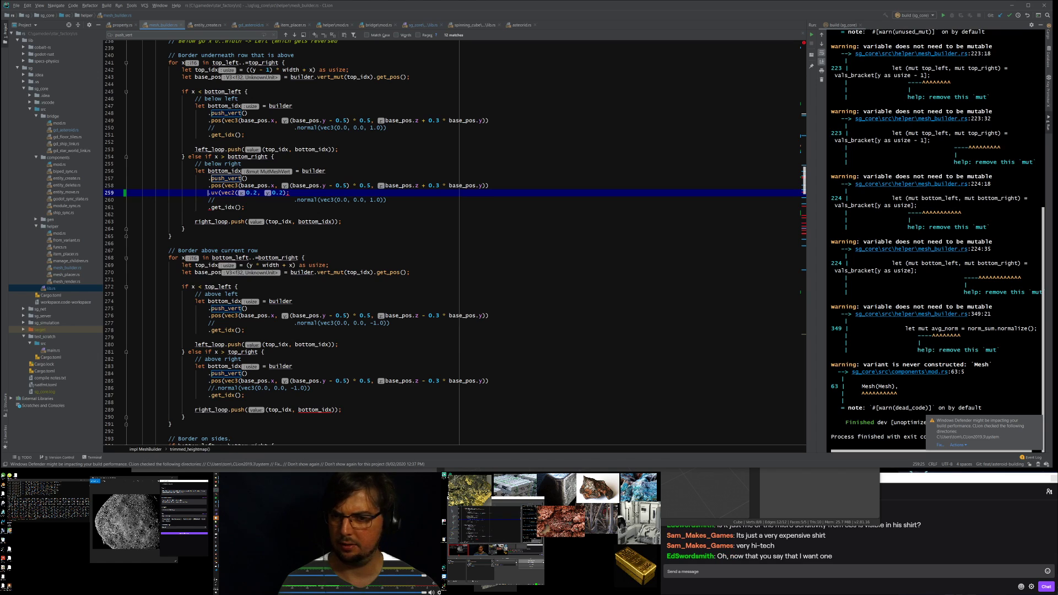
{"action": "key", "text": "BackSpace"}
Step: Add the line .uv(vec2(0.2, 0.2) to the above-left border vertex, before its commented-out normal
{"action": "key", "text": "Down"}
{"action": "key", "text": "Down"}
{"action": "key", "text": "Down"}
{"action": "key", "text": "Down"}
{"action": "key", "text": "Down"}
{"action": "key", "text": "Down"}
{"action": "key", "text": "Down"}
{"action": "key", "text": "Down"}
{"action": "key", "text": "Down"}
{"action": "key", "text": "Down"}
{"action": "key", "text": "Down"}
{"action": "key", "text": "Down"}
{"action": "key", "text": "Down"}
{"action": "key", "text": "Down"}
{"action": "key", "text": "Down"}
{"action": "key", "text": "Down"}
{"action": "key", "text": "Down"}
{"action": "key", "text": "Down"}
{"action": "key", "text": "Down"}
{"action": "key", "text": "Up"}
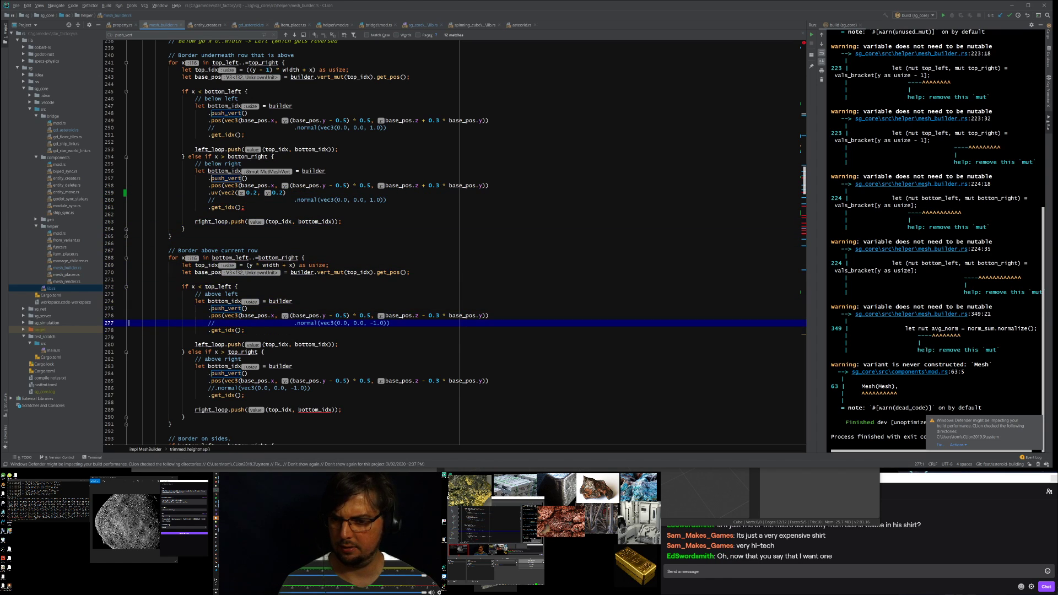
{"action": "type", "text": ".uv(vec2(0.2, 0.2)"}
Step: Add the line .uv(vec2(0.2, 0.2) to the above-right and below-left border vertices, before their commented-out normals
{"action": "key", "text": "Down"}
{"action": "key", "text": "Down"}
{"action": "key", "text": "Down"}
{"action": "key", "text": "Down"}
{"action": "key", "text": "Down"}
{"action": "key", "text": "Down"}
{"action": "key", "text": "Down"}
{"action": "key", "text": "Down"}
{"action": "key", "text": "Down"}
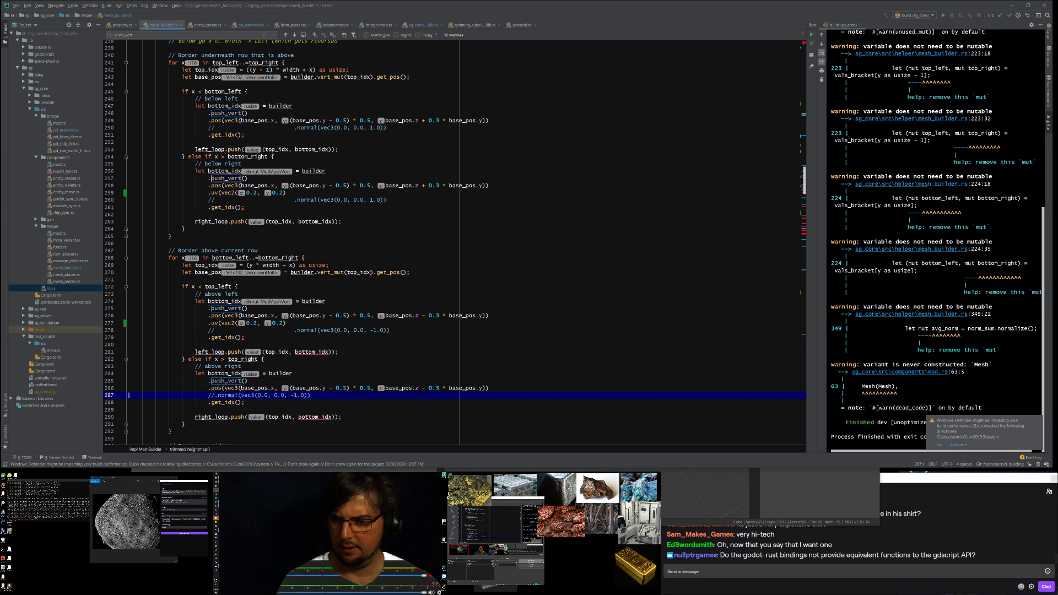
{"action": "type", "text": ".uv(vec2(0.2, 0.2)"}
{"action": "key", "text": "Down"}
{"action": "scroll", "coordinate": [318, 212], "scroll_direction": "up", "scroll_amount": 3}
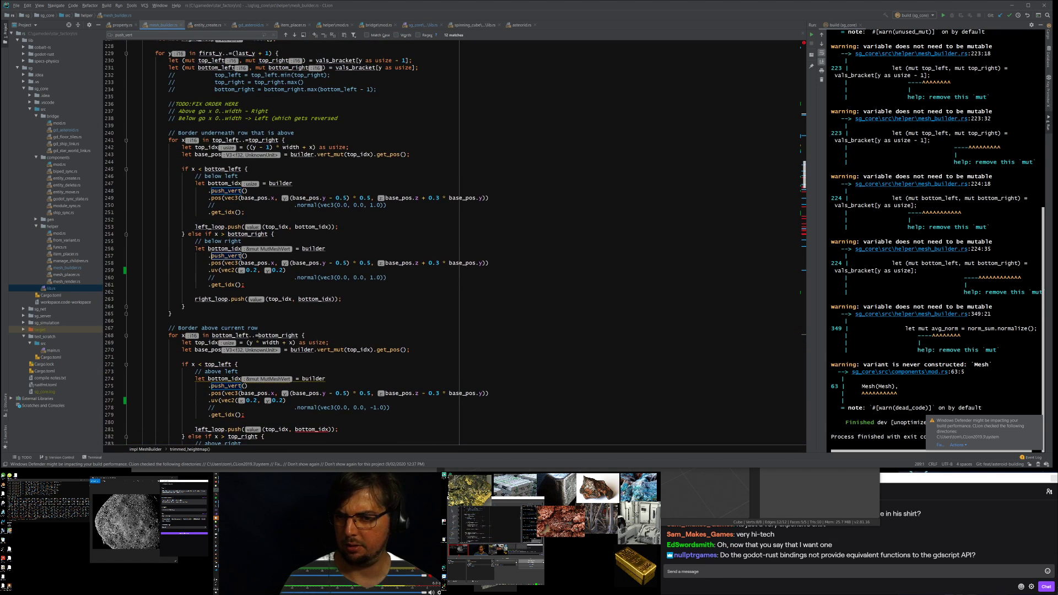
{"action": "type", "text": ".uv(vec2(0.2, 0.2)"}
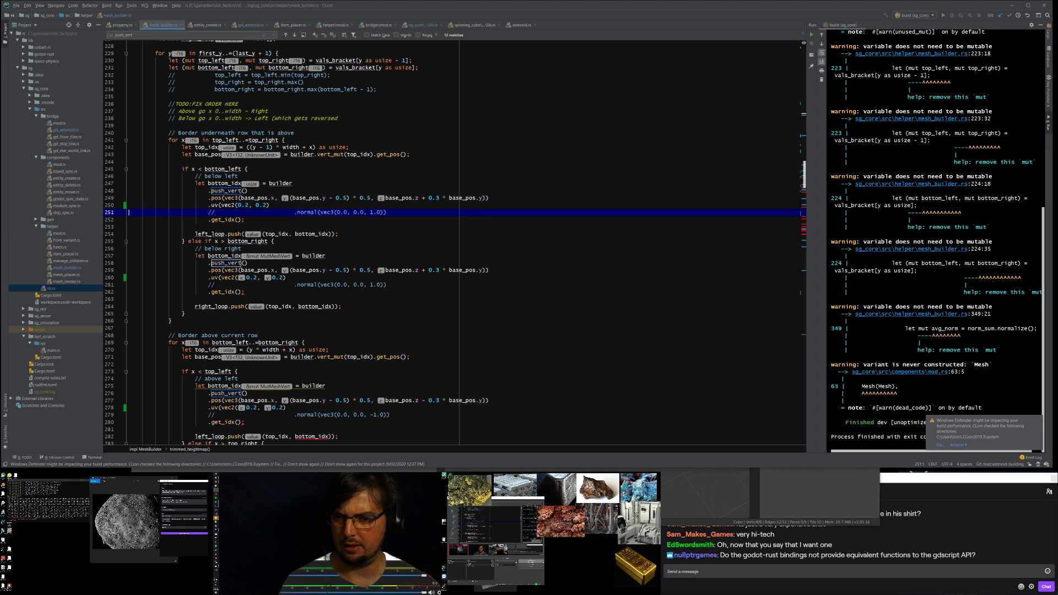
Step: Add the missing closing parenthesis to the uv calls of all four above and below border vertices
{"action": "scroll", "coordinate": [452, 242], "scroll_direction": "down", "scroll_amount": 6}
{"action": "scroll", "coordinate": [452, 243], "scroll_direction": "down", "scroll_amount": 4}
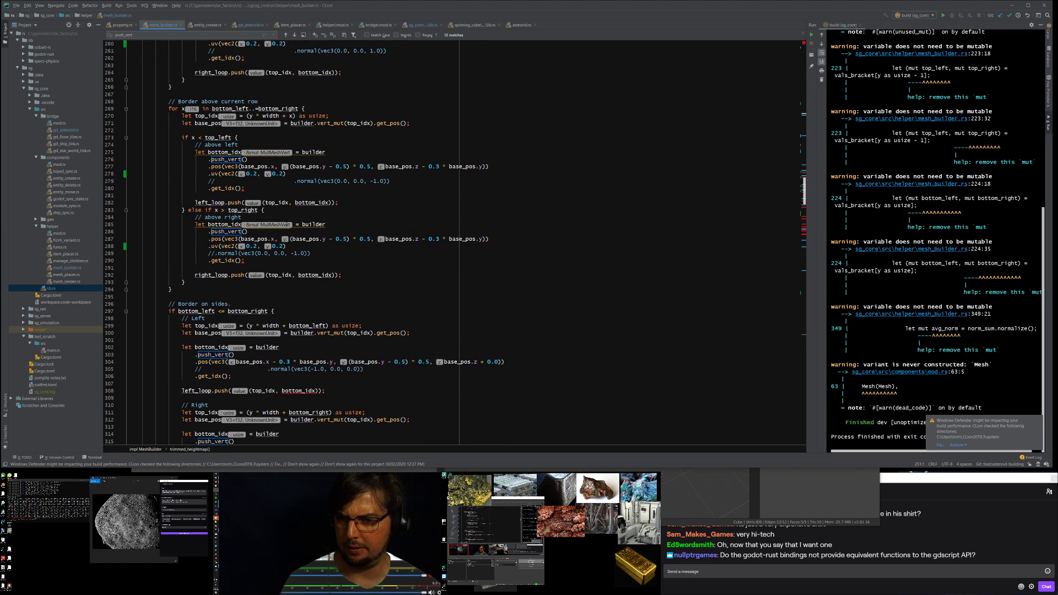
{"action": "scroll", "coordinate": [304, 242], "scroll_direction": "down", "scroll_amount": 2}
{"action": "scroll", "coordinate": [304, 242], "scroll_direction": "down", "scroll_amount": 1}
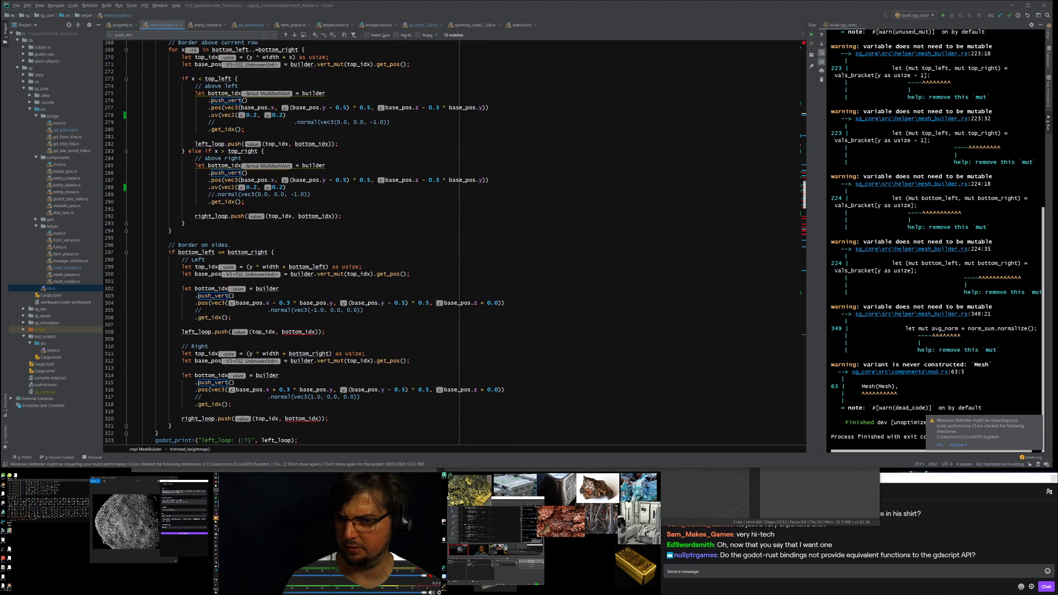
{"action": "left_click", "coordinate": [286, 188]}
{"action": "type", "text": ")"}
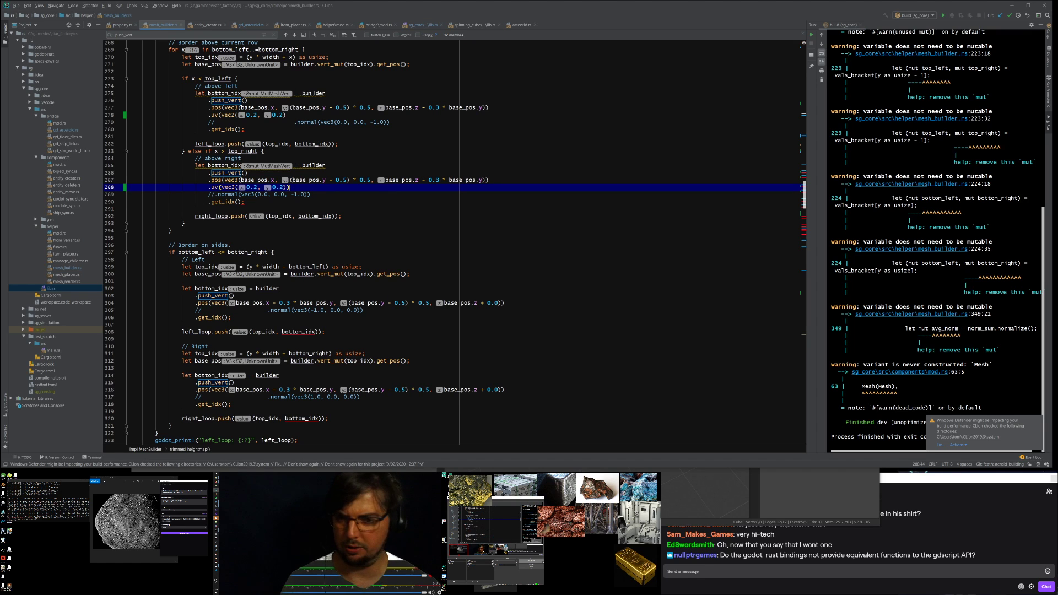
{"action": "scroll", "coordinate": [286, 188], "scroll_direction": "up", "scroll_amount": 3}
{"action": "left_click", "coordinate": [286, 175]}
{"action": "type", "text": ")"}
{"action": "scroll", "coordinate": [286, 175], "scroll_direction": "up", "scroll_amount": 6}
{"action": "left_click", "coordinate": [287, 180]}
{"action": "type", "text": ")"}
{"action": "left_click", "coordinate": [286, 108]}
{"action": "type", "text": ")"}
Step: Copy the corrected uv line and paste it after the pos call of the Left vertex in the side-border block
{"action": "key", "text": "ctrl+c"}
{"action": "key", "text": "Down"}
{"action": "key", "text": "Down"}
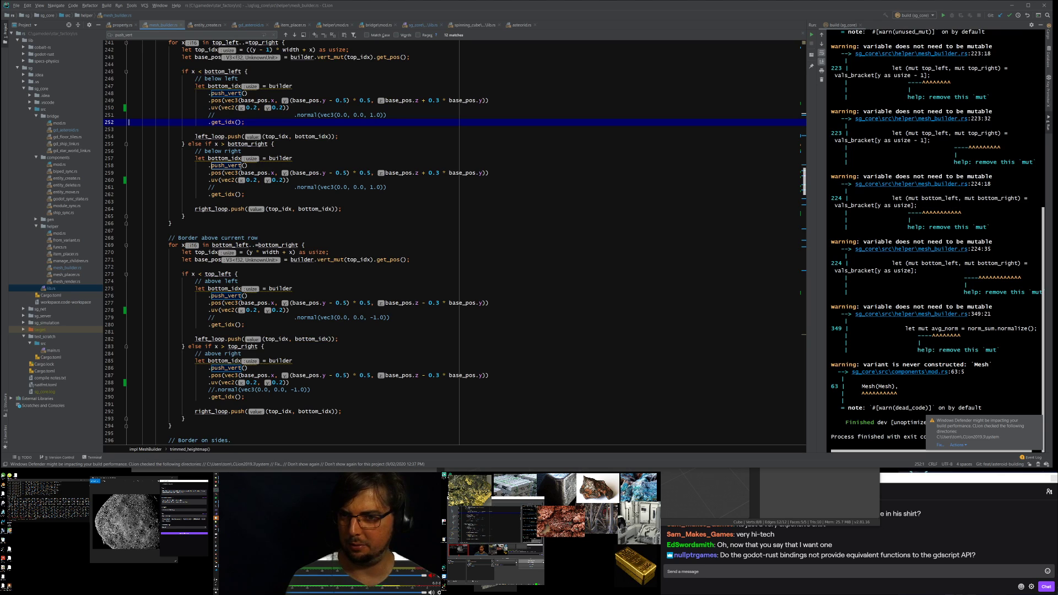
{"action": "double_click", "coordinate": [239, 93]}
{"action": "key", "text": "ctrl+f"}
{"action": "key", "text": "Return"}
{"action": "key", "text": "Return"}
{"action": "key", "text": "Return"}
{"action": "key", "text": "Escape"}
{"action": "key", "text": "Down"}
{"action": "key", "text": "Down"}
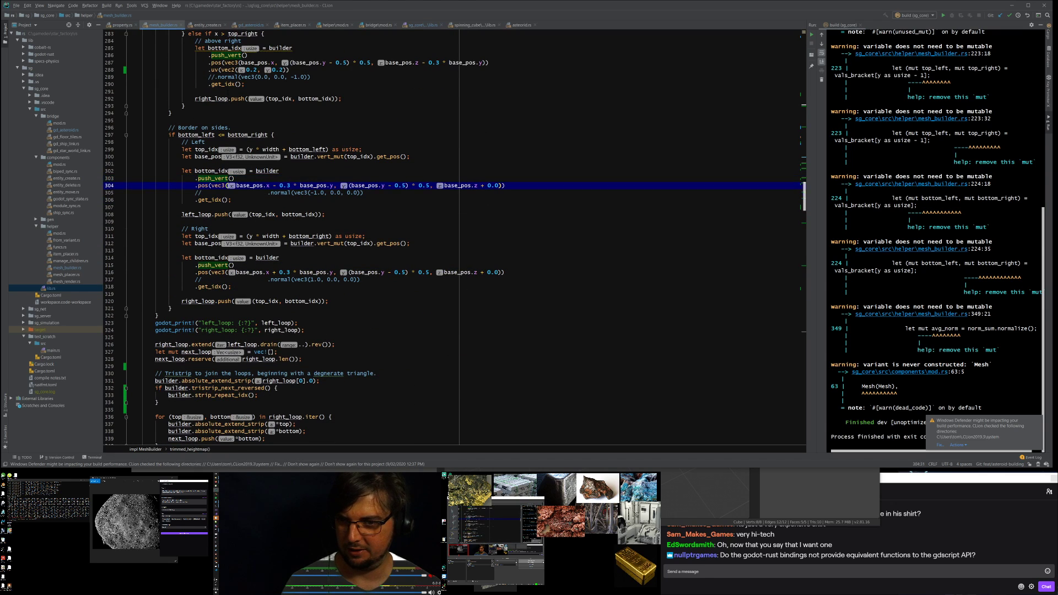
{"action": "key", "text": "ctrl+v"}
Step: Paste the line .uv(vec2(0.2, 0.2)) after the pos call of the Right vertex in the side-border block
{"action": "key", "text": "Down"}
{"action": "key", "text": "Down"}
{"action": "key", "text": "Down"}
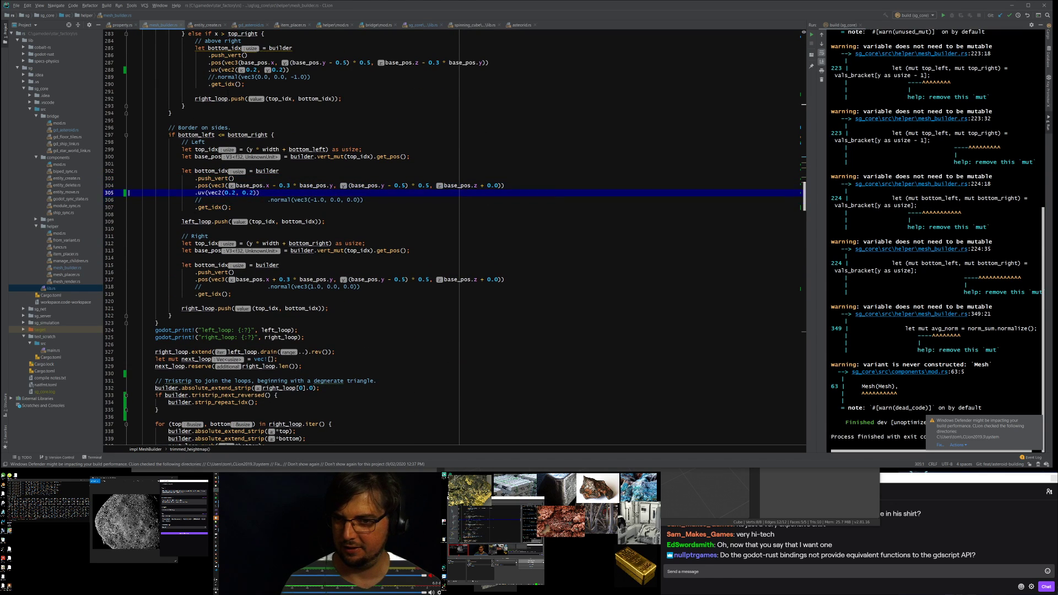
{"action": "key", "text": "Down"}
{"action": "key", "text": "Down"}
{"action": "key", "text": "Down"}
{"action": "key", "text": "Down"}
{"action": "key", "text": "Down"}
{"action": "key", "text": "Down"}
{"action": "key", "text": "Down"}
{"action": "key", "text": "Down"}
{"action": "key", "text": "Down"}
{"action": "key", "text": "Down"}
{"action": "key", "text": "Down"}
{"action": "key", "text": "Up"}
{"action": "key", "text": "Up"}
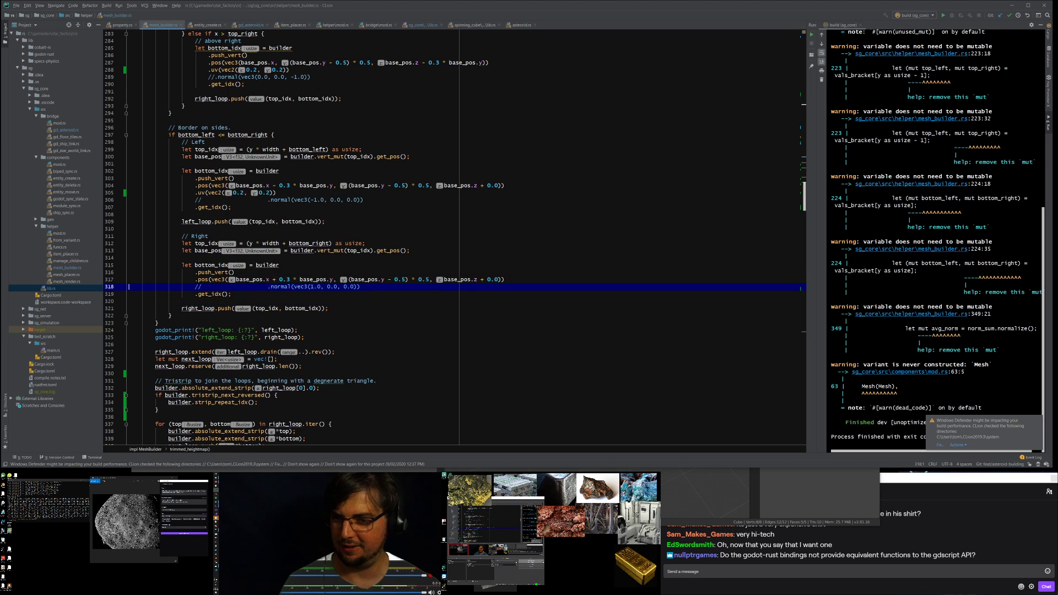
{"action": "key", "text": "ctrl+v"}
Step: Add .uv(vec2(0.2, 0.2)) after the normal(avg_norm) call of the closing-ring bottom_idx vertex and reformat the code
{"action": "scroll", "coordinate": [452, 237], "scroll_direction": "down", "scroll_amount": 10}
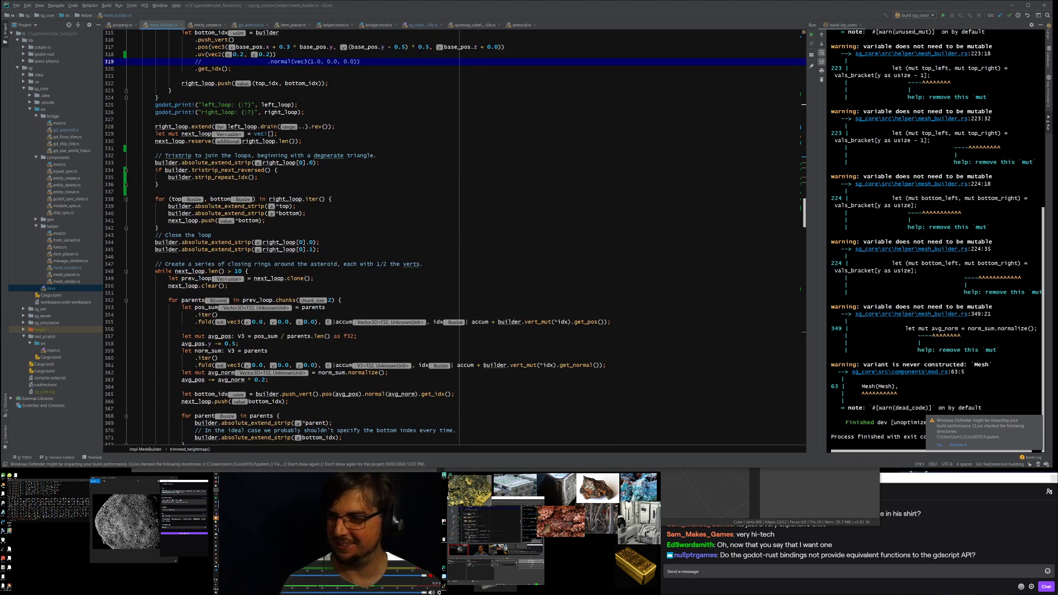
{"action": "key", "text": "F3"}
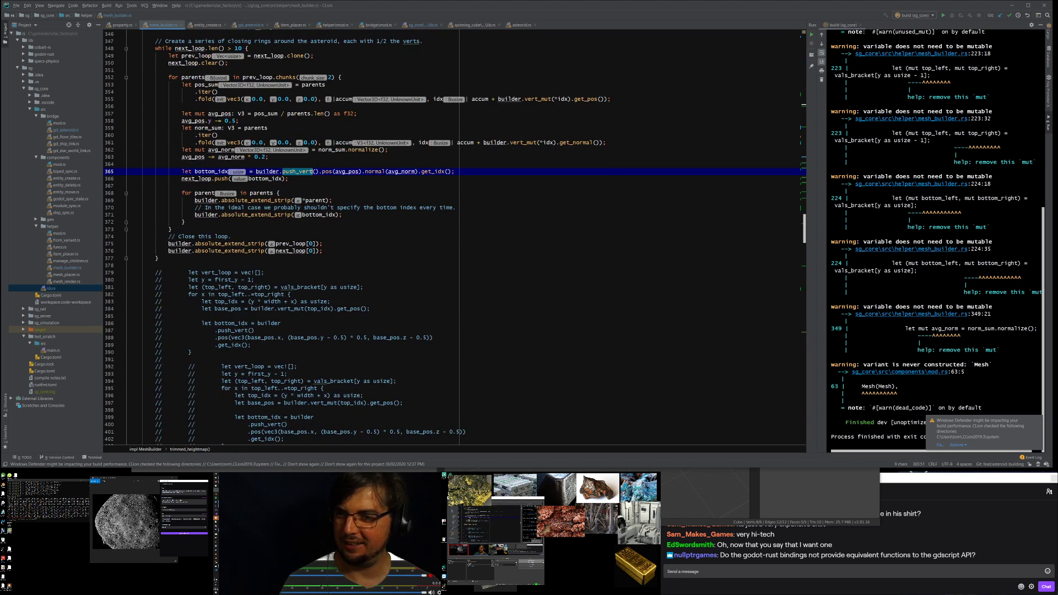
{"action": "left_click", "coordinate": [418, 172]}
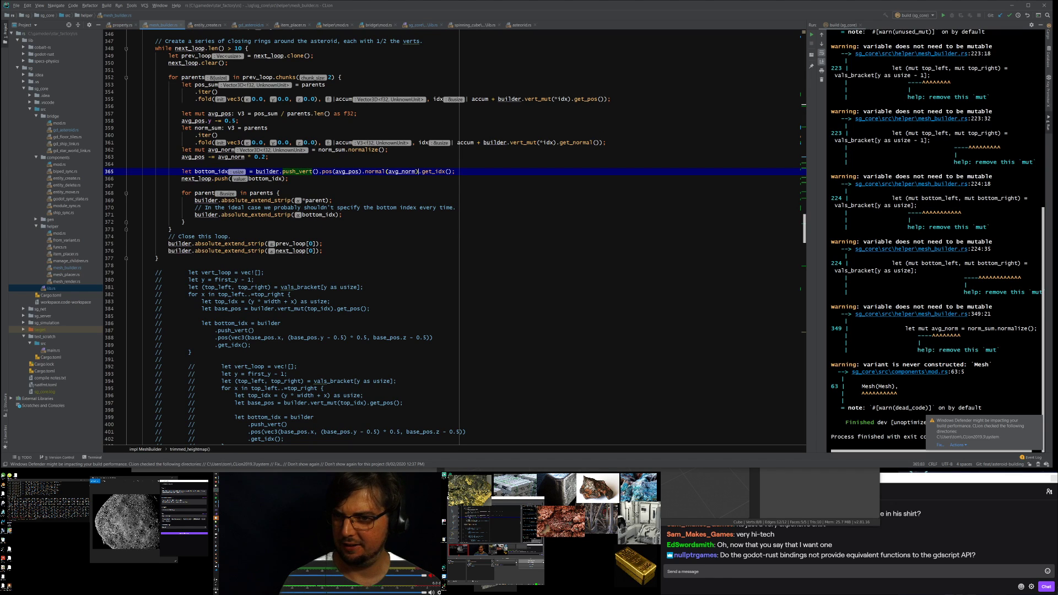
{"action": "scroll", "coordinate": [470, 163], "scroll_direction": "up", "scroll_amount": 2}
{"action": "key", "text": "Return"}
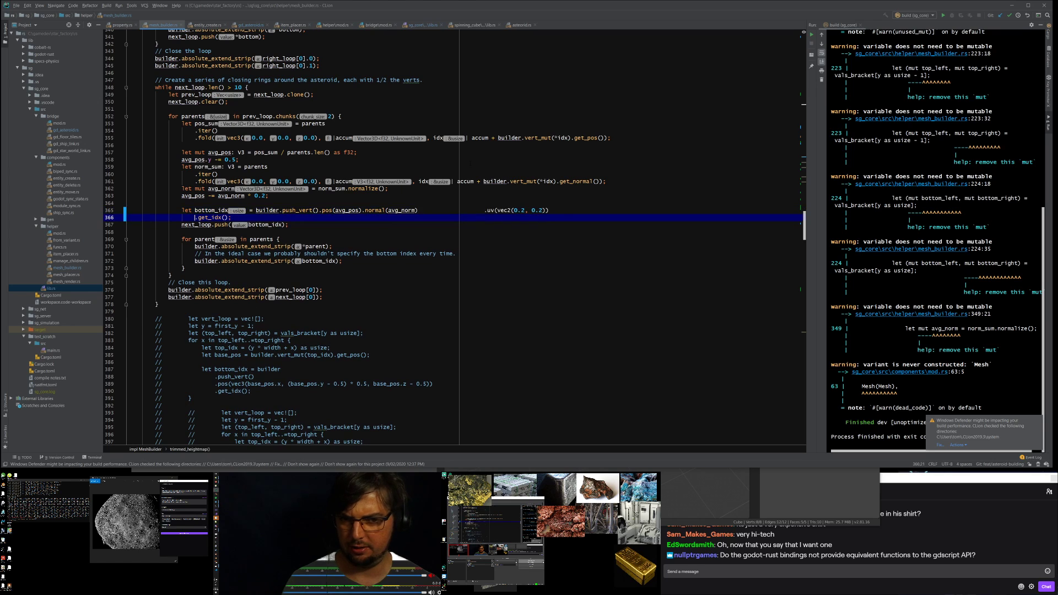
{"action": "left_click", "coordinate": [485, 210]}
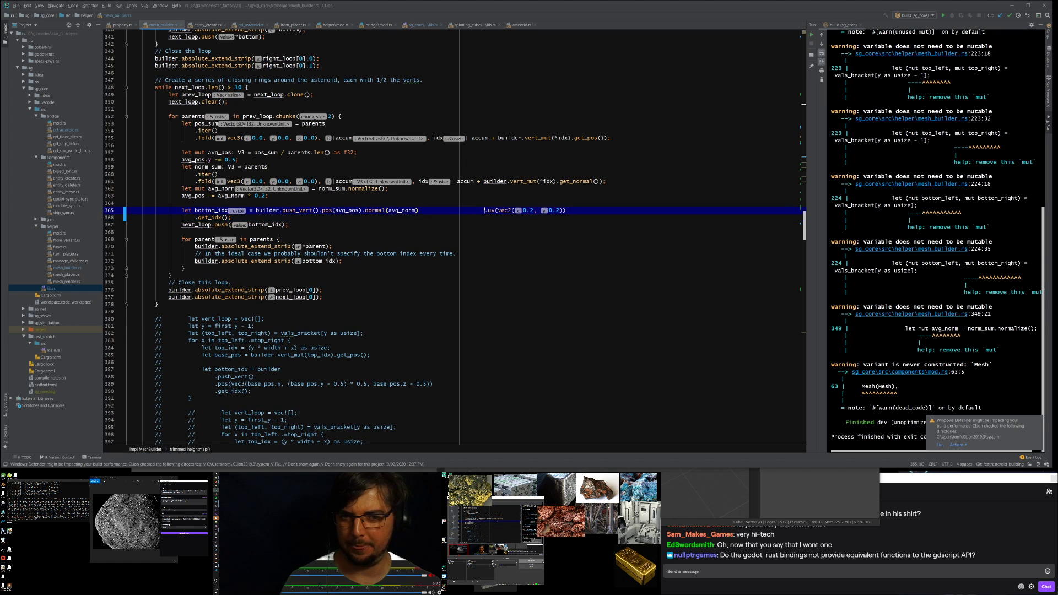
{"action": "key", "text": "ctrl+alt+l"}
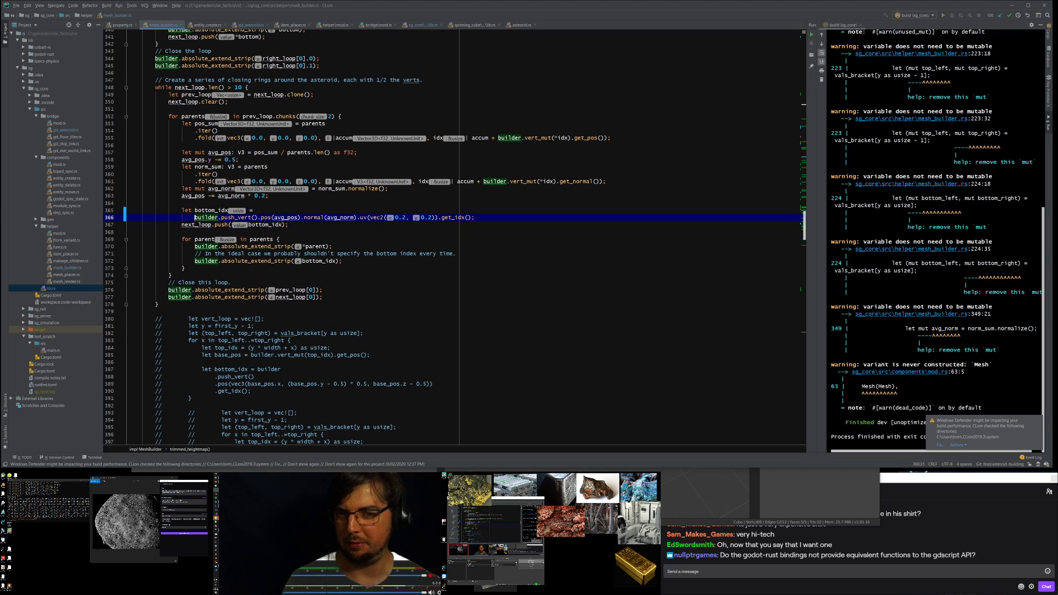
Step: Check mesh_builder.rs for further push_vert calls after the closing-ring vertex and build sg_core
{"action": "key", "text": "F3"}
{"action": "key", "text": "Down"}
{"action": "key", "text": "Up"}
{"action": "key", "text": "F3"}
{"action": "key", "text": "Escape"}
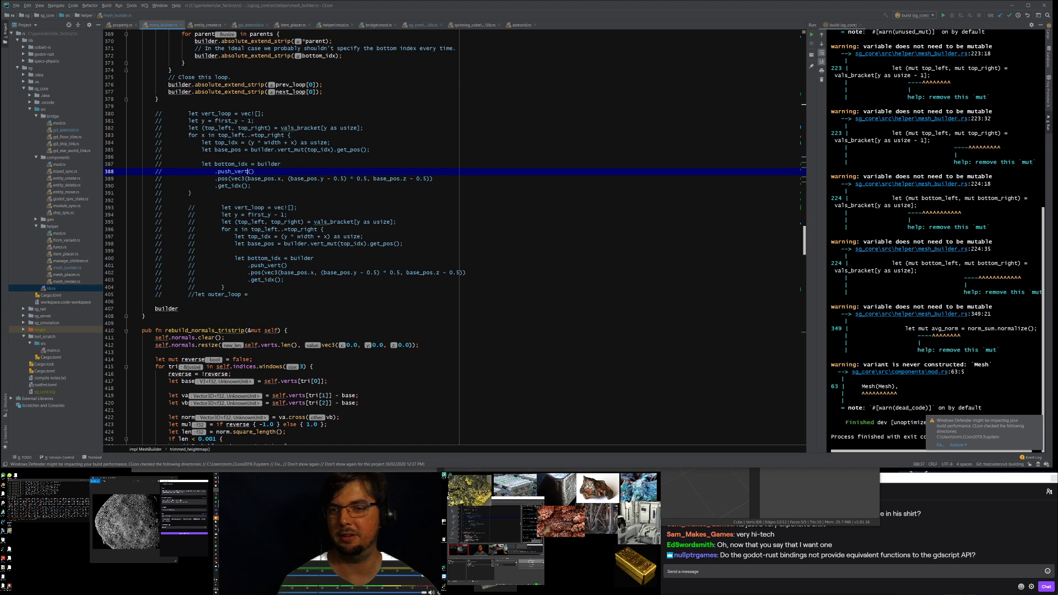
{"action": "left_click", "coordinate": [415, 99]}
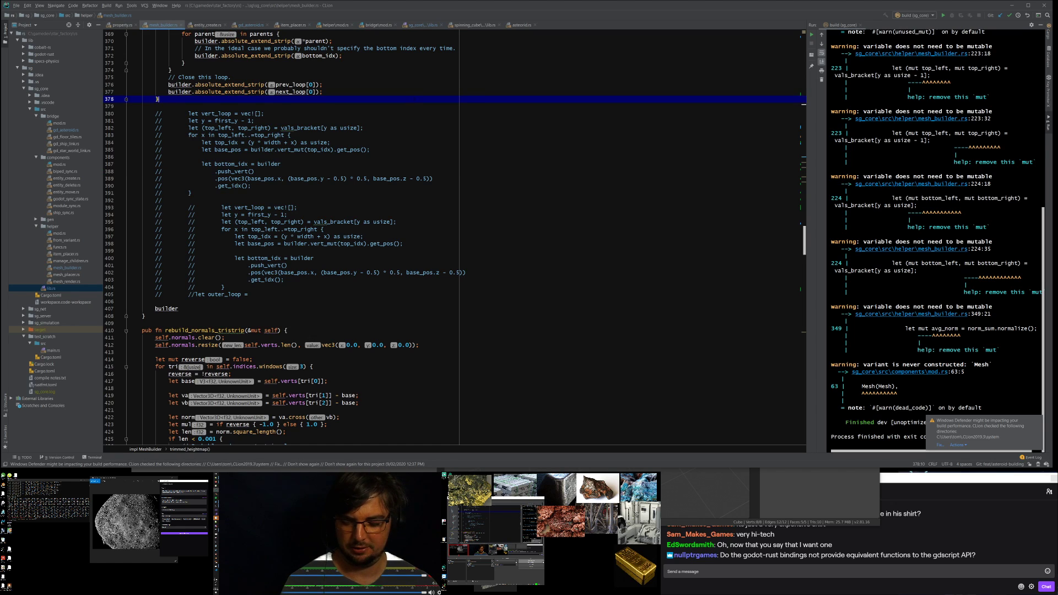
{"action": "key", "text": "shift+F10"}
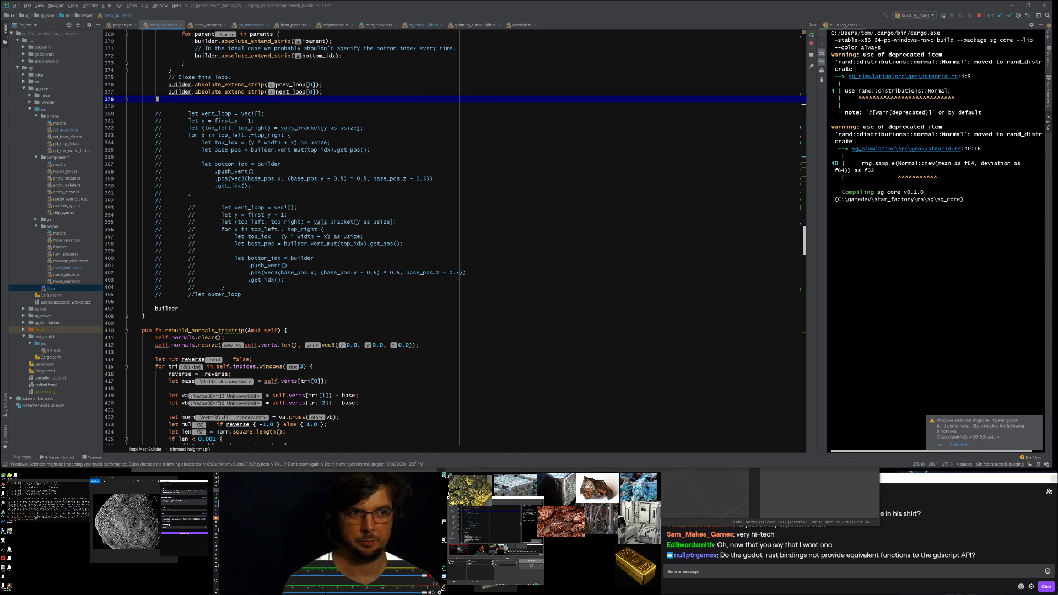
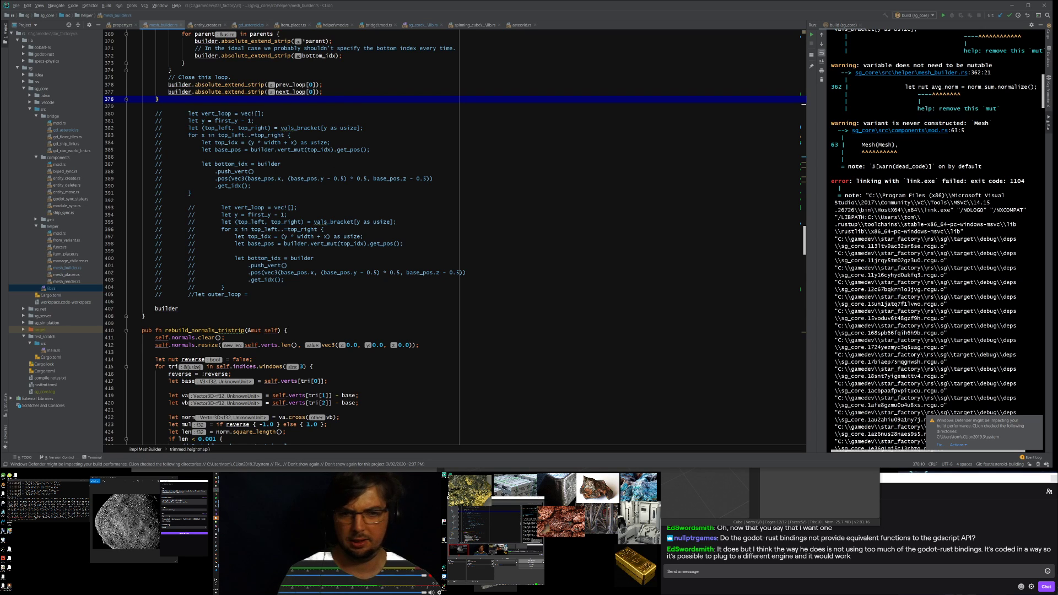
Step: Minimize Discord, close the Godot editor, and build sg_core again in CLion
{"action": "key", "text": "alt+Tab"}
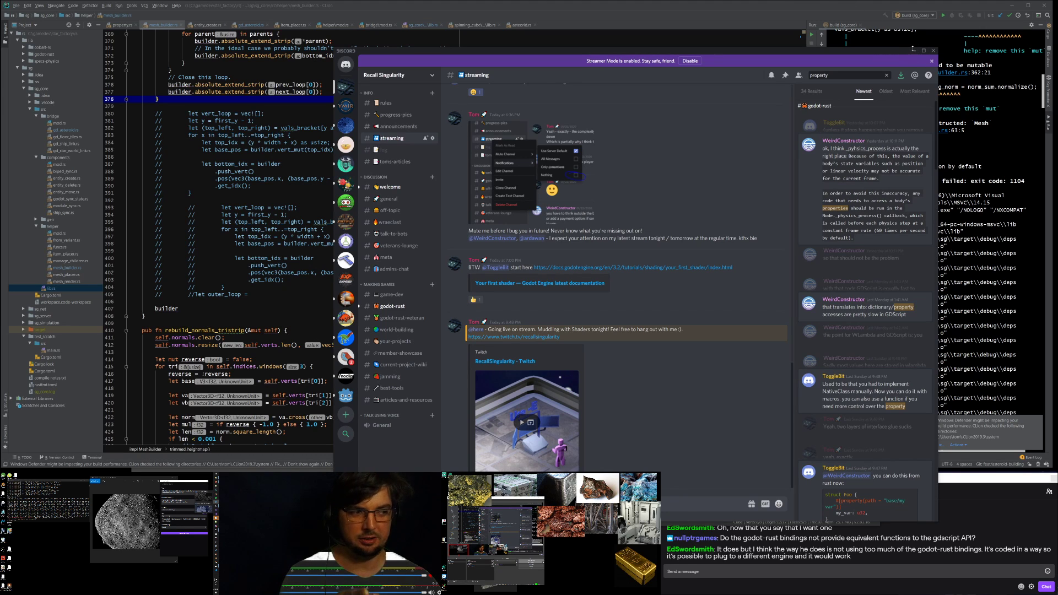
{"action": "left_click", "coordinate": [914, 50]}
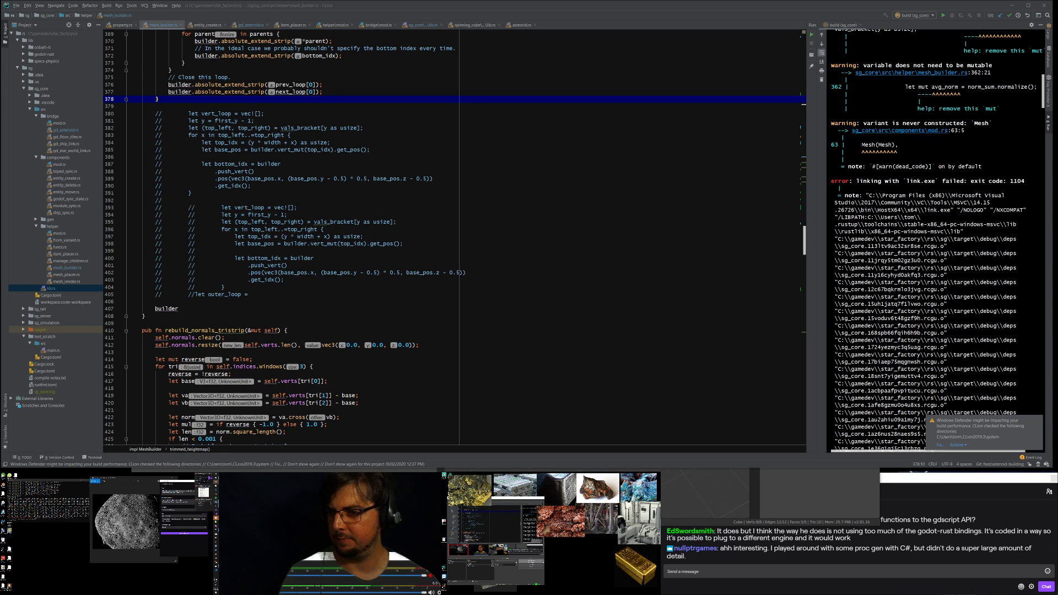
{"action": "key", "text": "alt+Tab"}
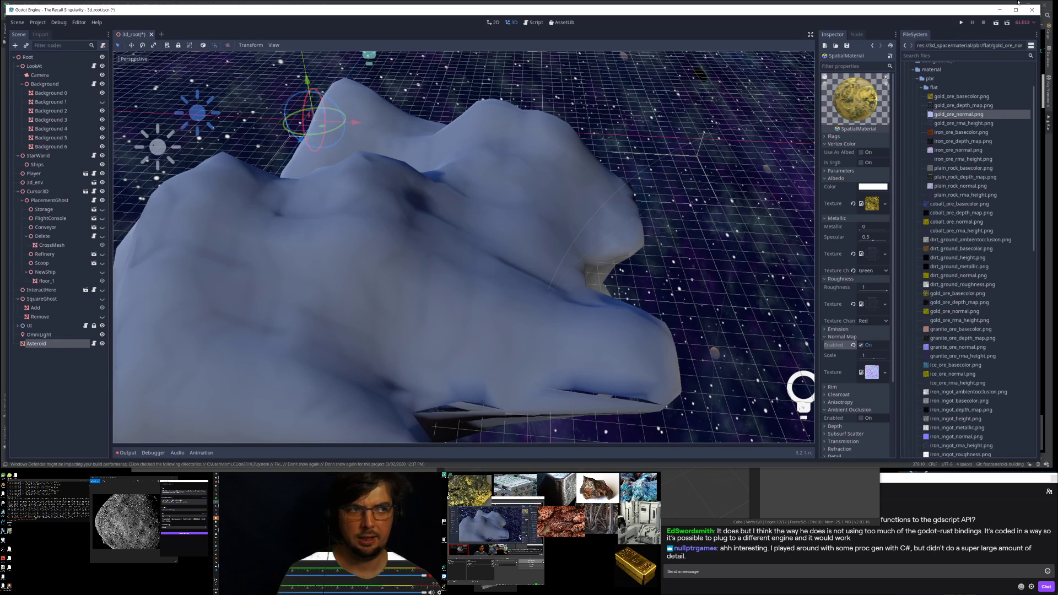
{"action": "left_click", "coordinate": [1032, 10]}
{"action": "left_click", "coordinate": [488, 244]}
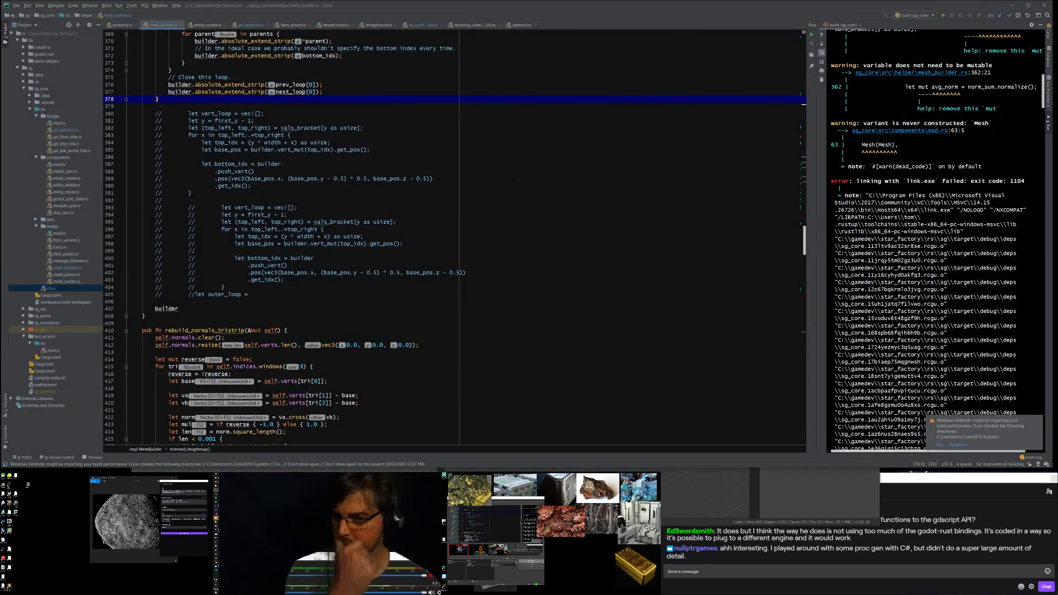
{"action": "left_click", "coordinate": [290, 135]}
{"action": "key", "text": "ctrl+F9"}
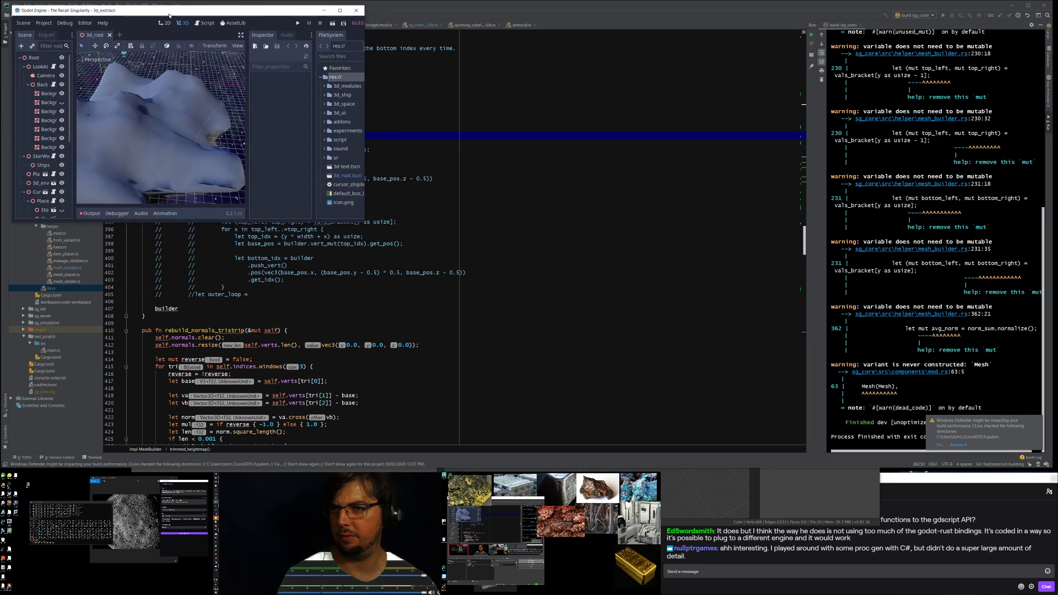
Step: Switch to the reopened Godot editor, enlarge its window and expand the 3d_space/materials folder in the project files
{"action": "left_click_drag", "start_coordinate": [363, 222], "coordinate": [961, 457]}
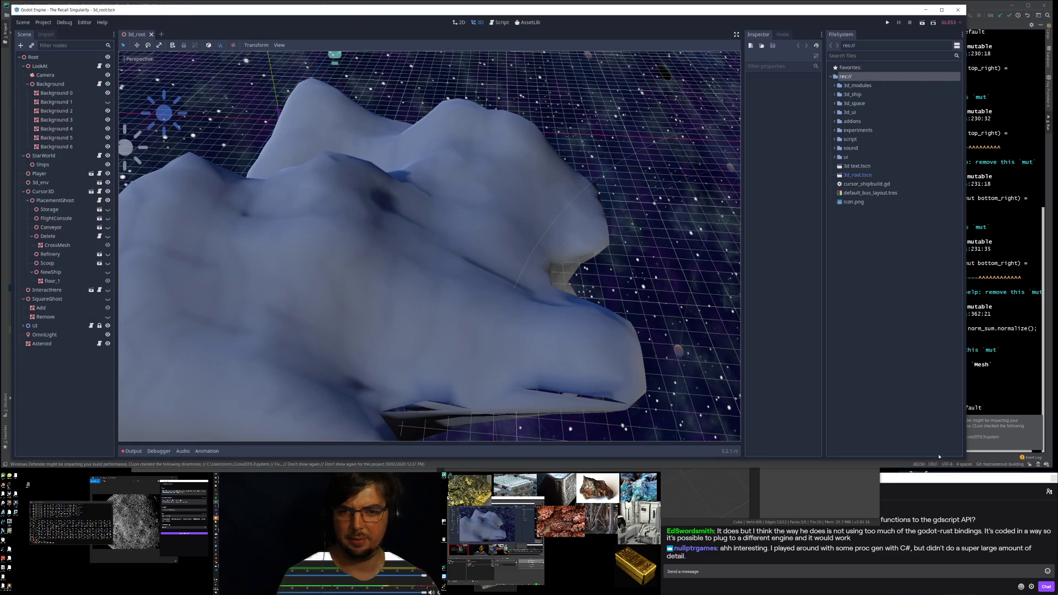
{"action": "middle_click_drag", "start_coordinate": [698, 354], "coordinate": [439, 200]}
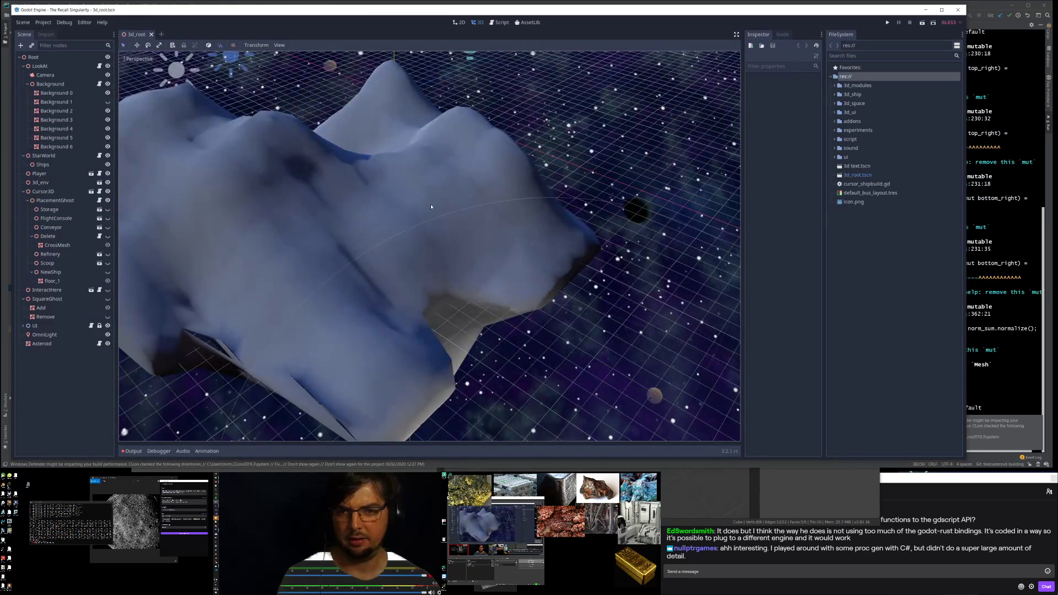
{"action": "left_click", "coordinate": [439, 200]}
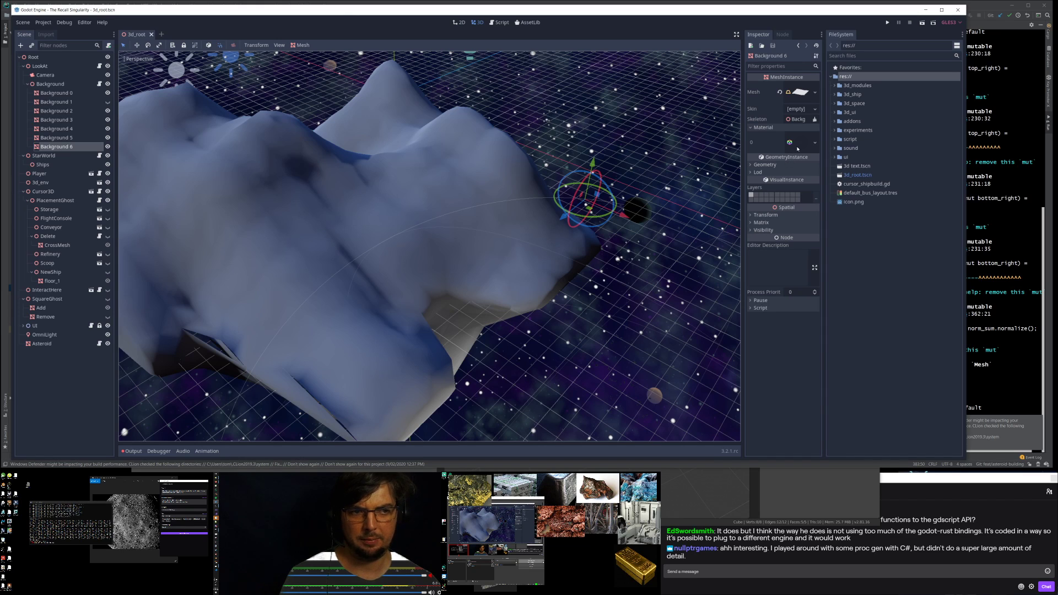
{"action": "left_click", "coordinate": [836, 104]}
{"action": "left_click", "coordinate": [839, 131]}
Step: Undo the gold_asteroid.tres assignment tried on Background 6 and assign that material to slot 0 of the Asteroid node
{"action": "left_click_drag", "start_coordinate": [876, 141], "coordinate": [794, 142]}
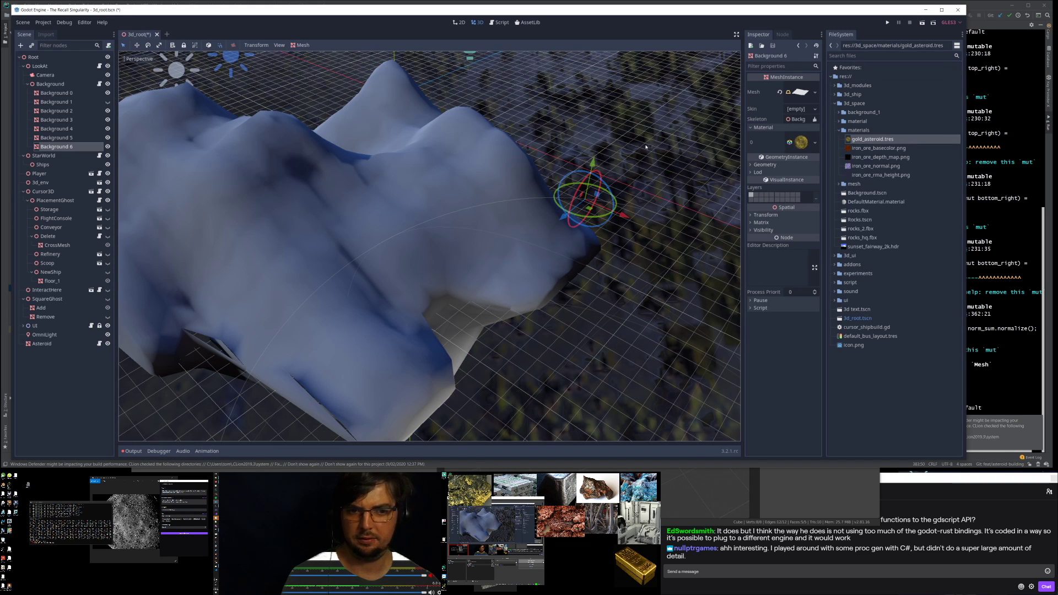
{"action": "key", "text": "ctrl+z"}
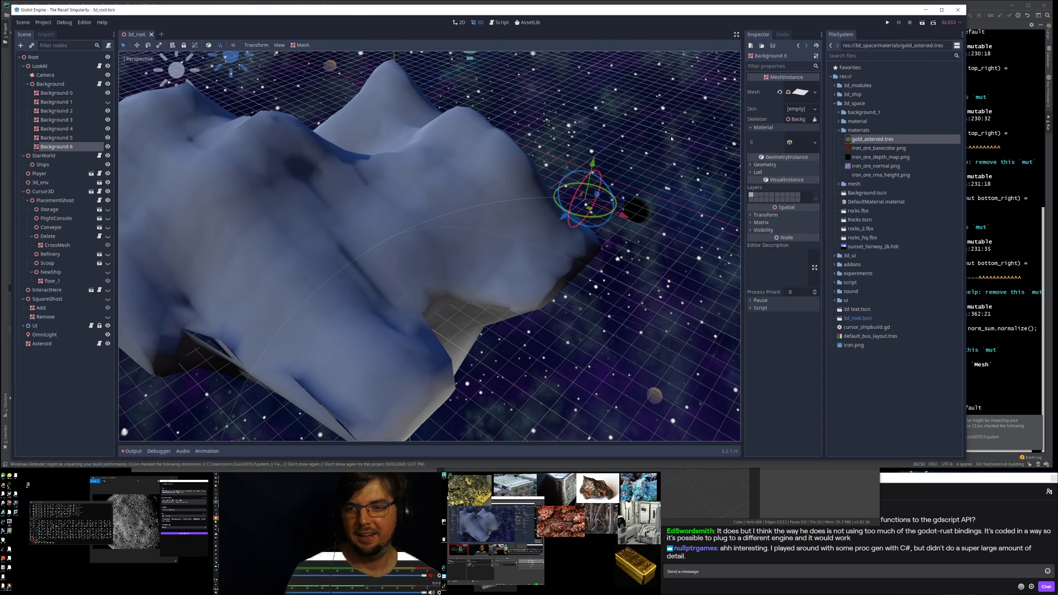
{"action": "left_click", "coordinate": [42, 343]}
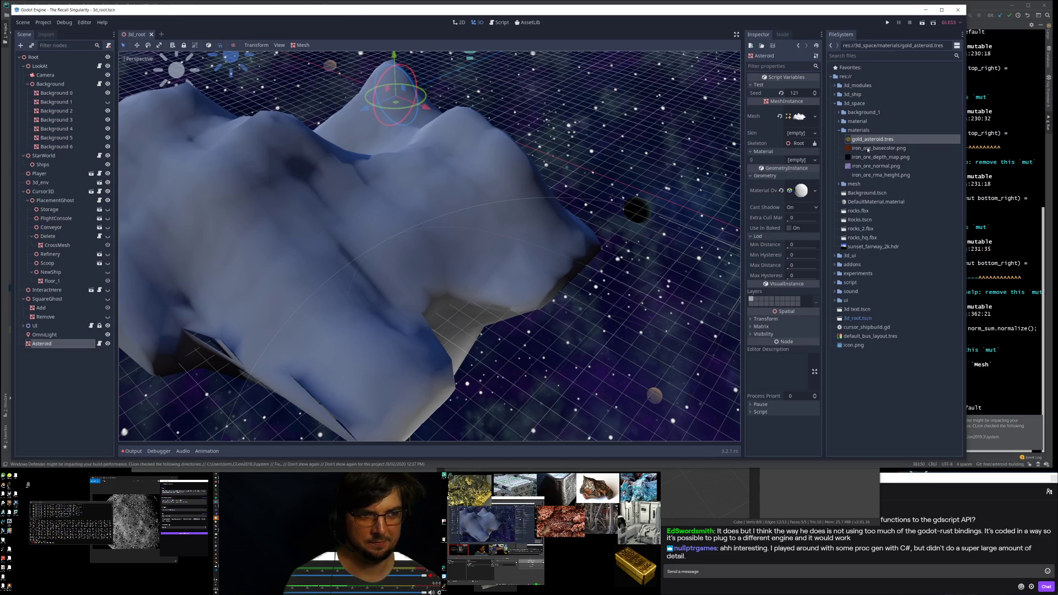
{"action": "left_click_drag", "start_coordinate": [871, 140], "coordinate": [801, 166]}
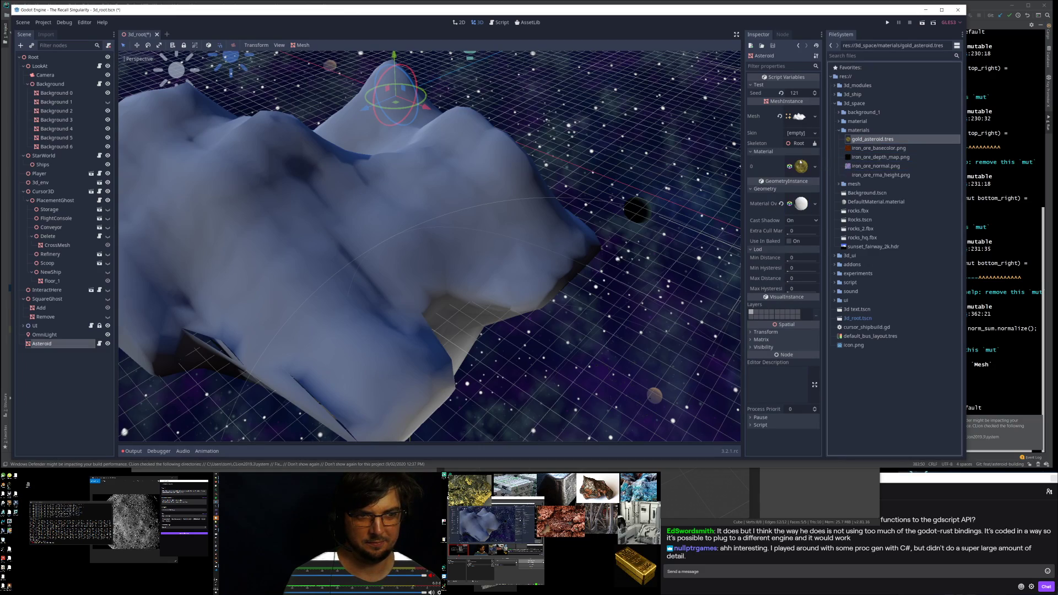
{"action": "middle_click_drag", "start_coordinate": [675, 179], "coordinate": [756, 235]}
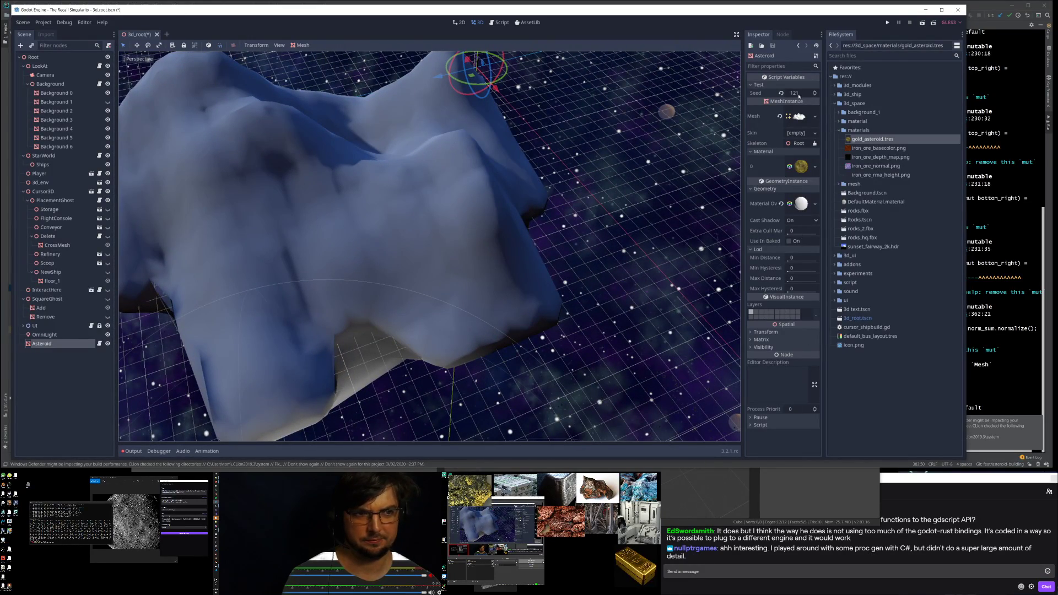
Step: Lower the Asteroid node's Seed to 118 to regenerate its mesh
{"action": "left_click", "coordinate": [814, 94]}
{"action": "left_click", "coordinate": [815, 95]}
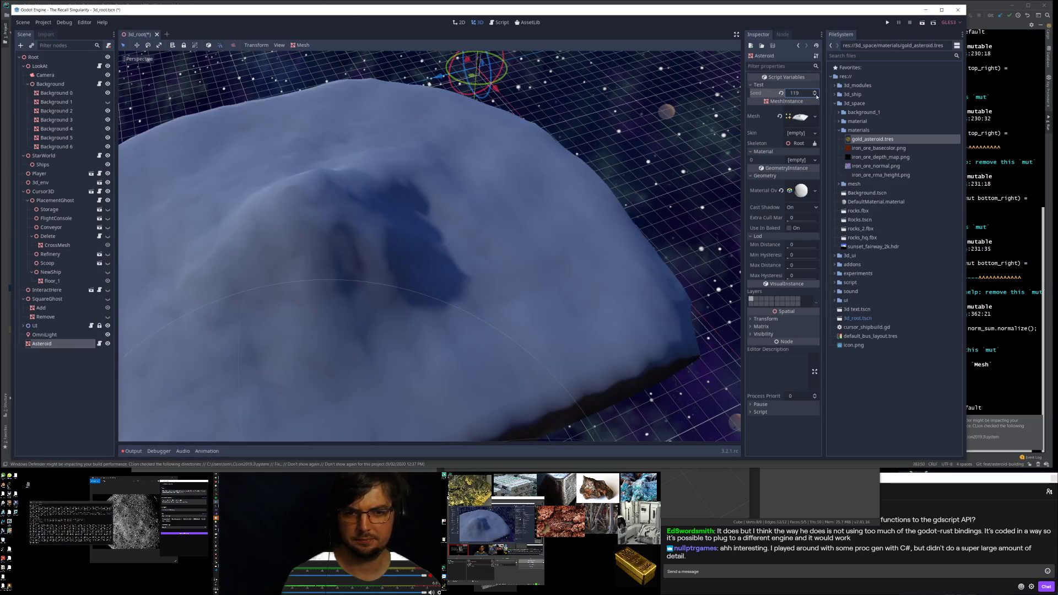
{"action": "left_click", "coordinate": [815, 95]}
{"action": "middle_click_drag", "start_coordinate": [695, 193], "coordinate": [358, 77]}
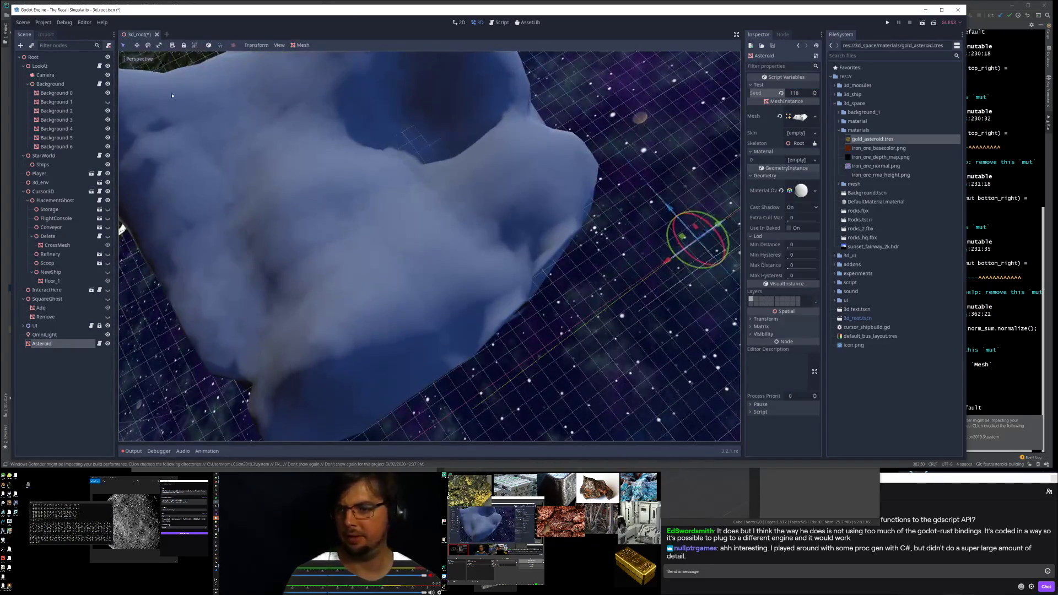
Step: Switch back to CLion, review the end of trimmed_heightmap and rebuild_normals_tristrip in mesh_builder.rs, and open gd_asteroid.rs
{"action": "left_click_drag", "start_coordinate": [338, 9], "coordinate": [330, 203]}
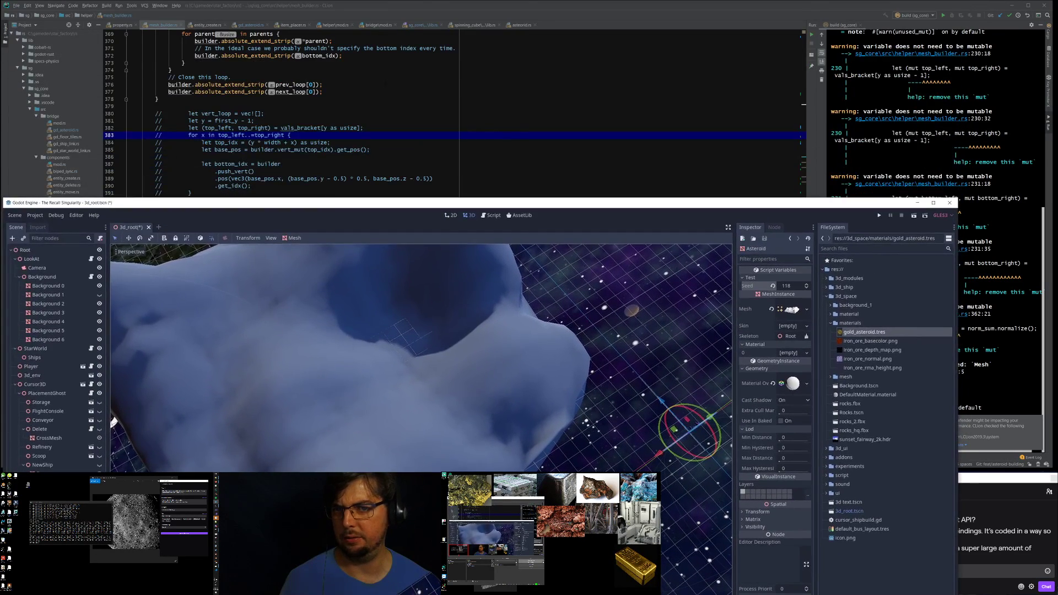
{"action": "left_click", "coordinate": [330, 84]}
{"action": "scroll", "coordinate": [330, 84], "scroll_direction": "down", "scroll_amount": 1}
{"action": "scroll", "coordinate": [330, 220], "scroll_direction": "down", "scroll_amount": 2}
{"action": "scroll", "coordinate": [331, 220], "scroll_direction": "up", "scroll_amount": 9}
{"action": "scroll", "coordinate": [331, 220], "scroll_direction": "down", "scroll_amount": 2}
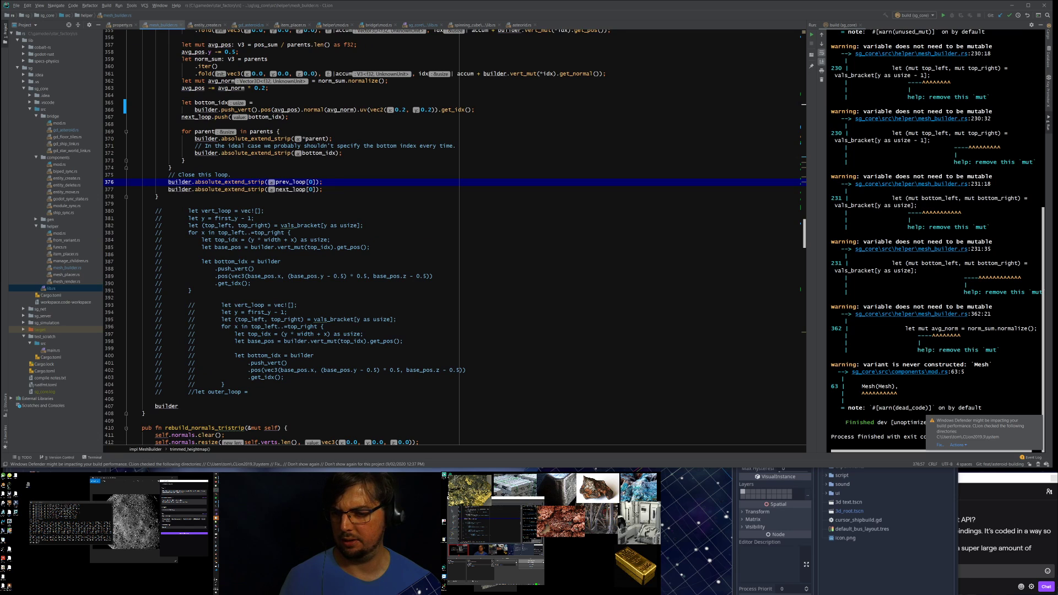
{"action": "scroll", "coordinate": [331, 220], "scroll_direction": "down", "scroll_amount": 13}
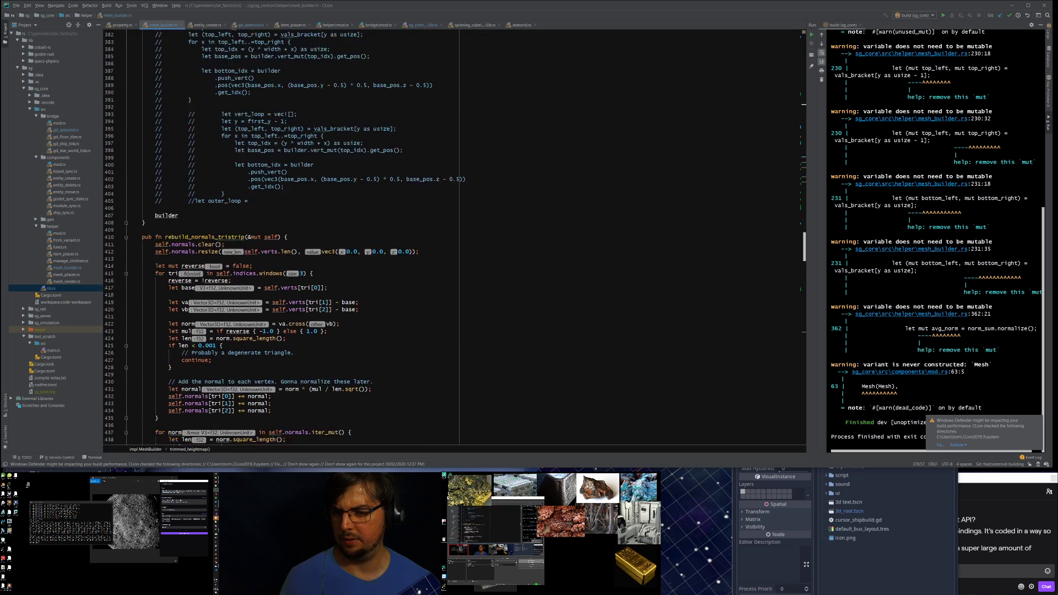
{"action": "left_click", "coordinate": [51, 289]}
{"action": "double_click", "coordinate": [79, 130]}
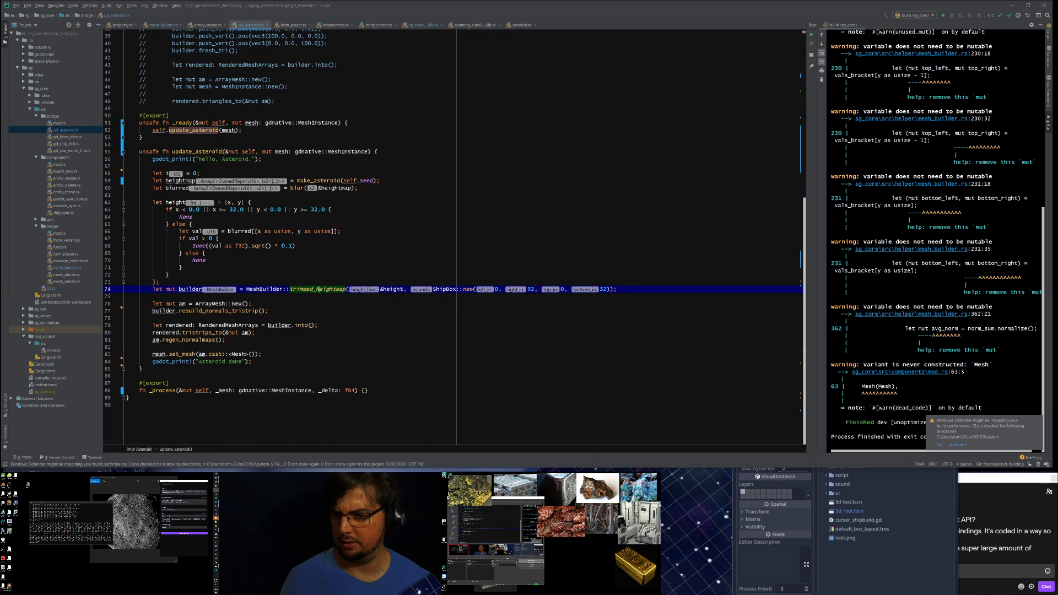
Step: From update_asteroid, open the RenderedMeshArrays definition and try to go to the declaration of add_surface_from_arrays
{"action": "left_click", "coordinate": [303, 281]}
{"action": "left_click", "coordinate": [302, 289]}
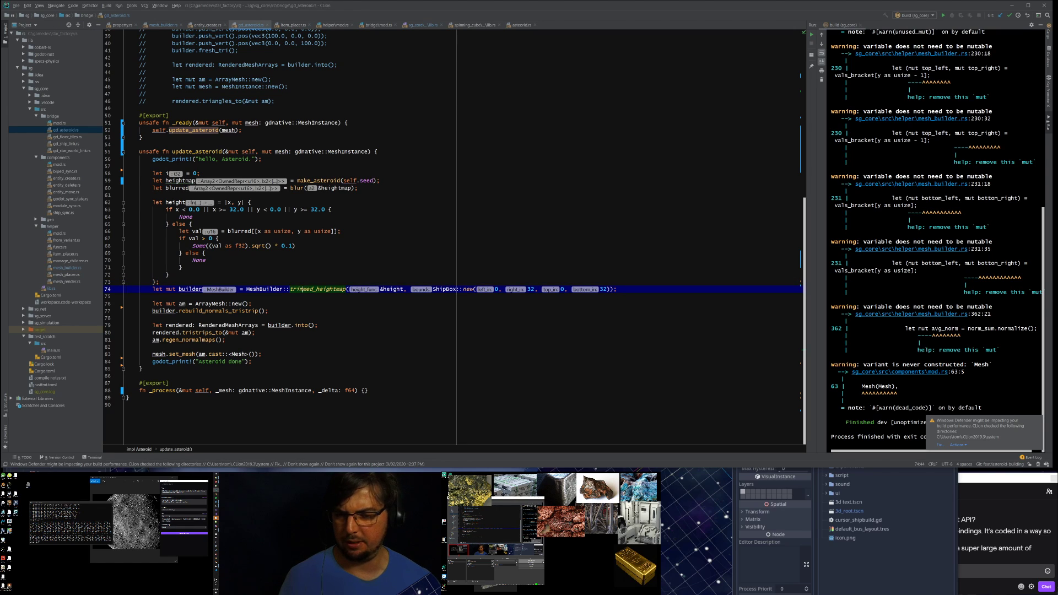
{"action": "double_click", "coordinate": [190, 288]}
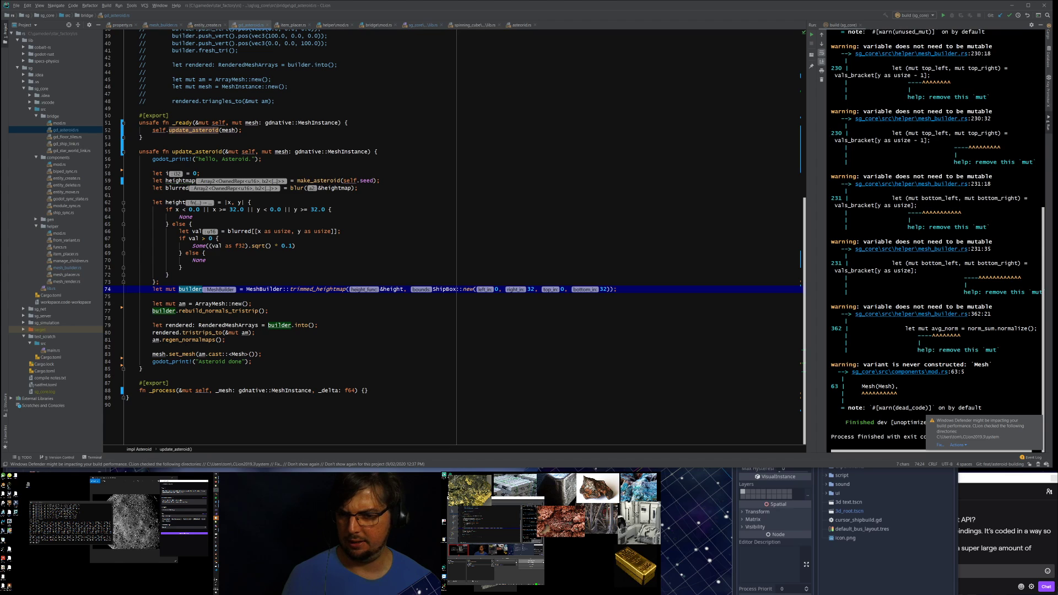
{"action": "left_click", "coordinate": [225, 325]}
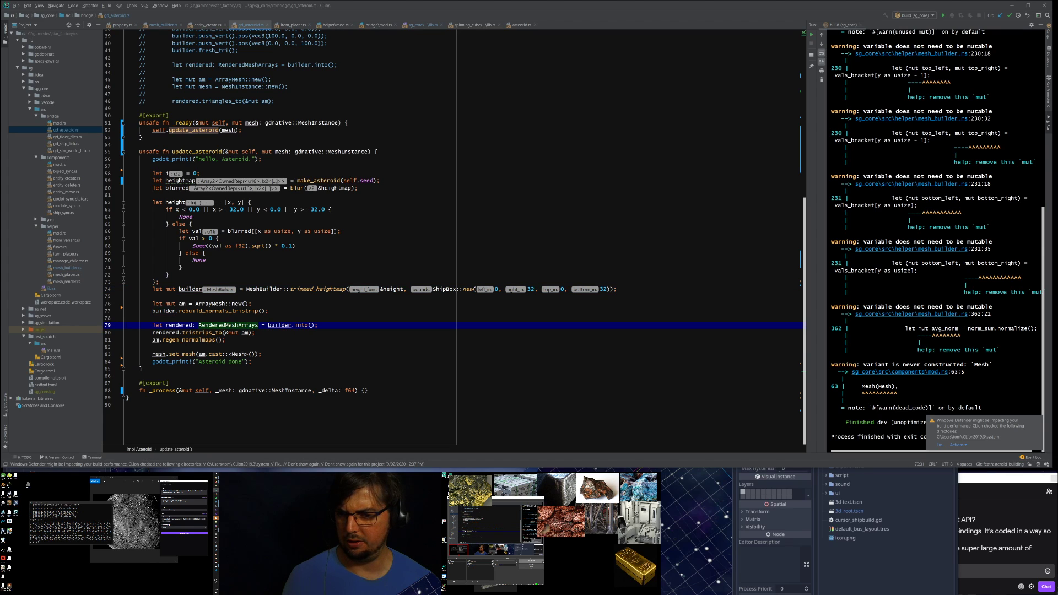
{"action": "left_click", "coordinate": [237, 326], "text": "ctrl"}
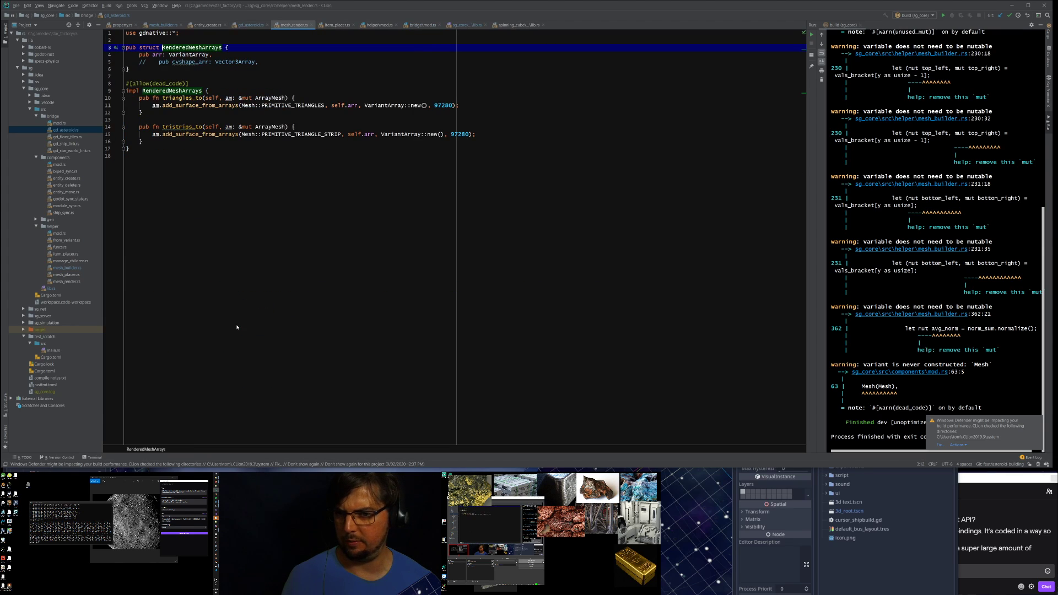
{"action": "left_click", "coordinate": [202, 134]}
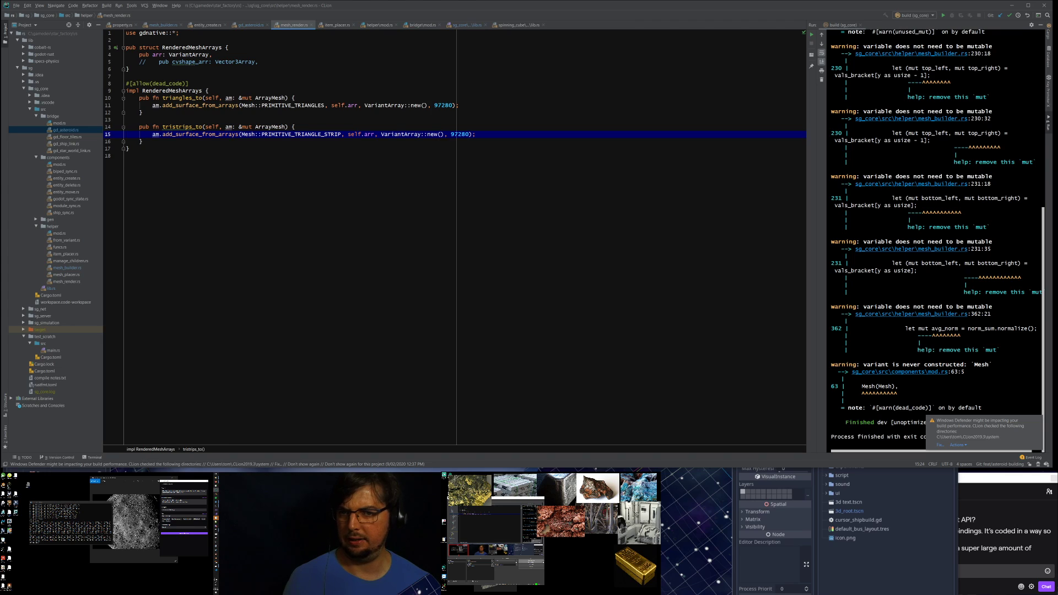
{"action": "left_click", "coordinate": [204, 105], "text": "ctrl"}
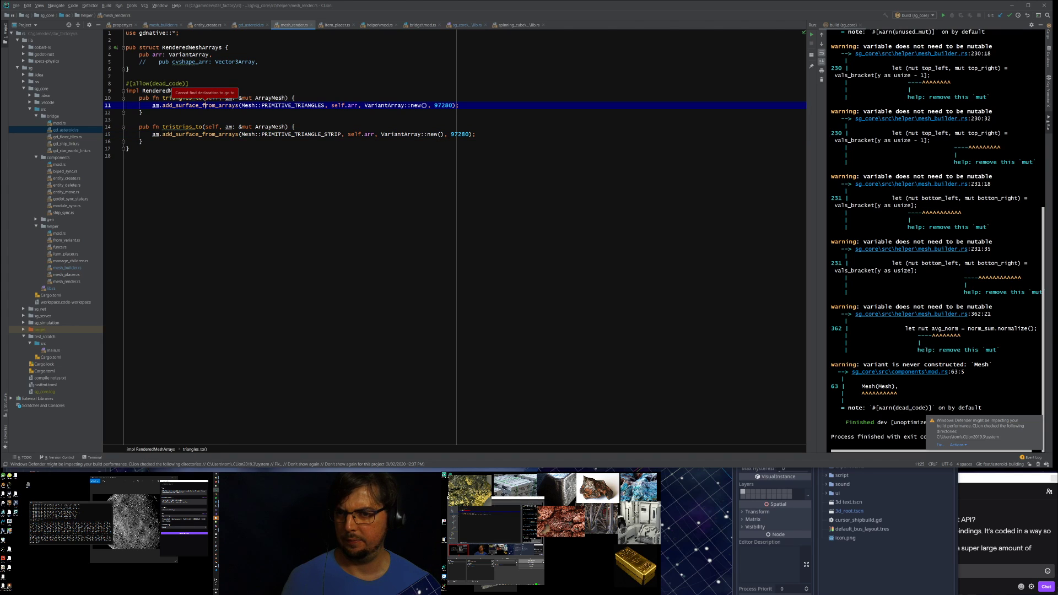
Step: Search the project for add_surface_from_arrays, then check how arr is declared and passed in mesh_render.rs
{"action": "double_click", "coordinate": [204, 106]}
{"action": "key", "text": "ctrl+shift+f"}
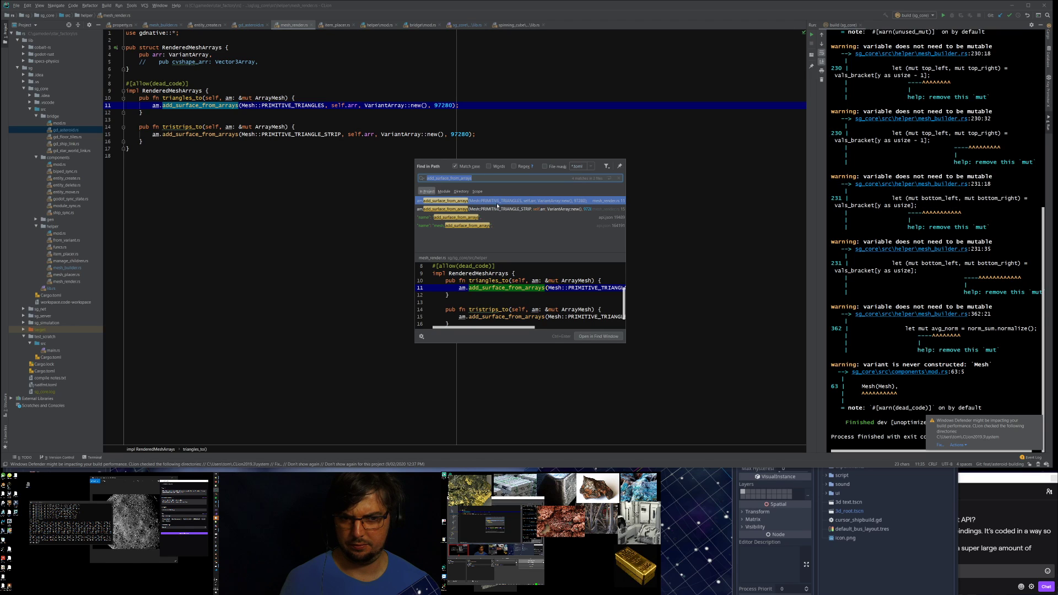
{"action": "key", "text": "Escape"}
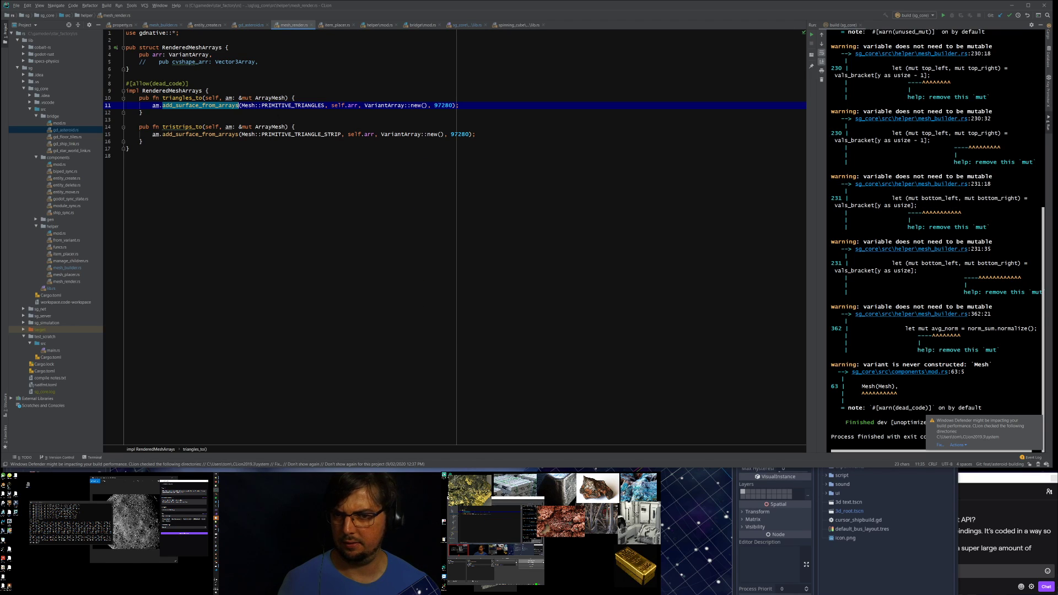
{"action": "left_click", "coordinate": [348, 105]}
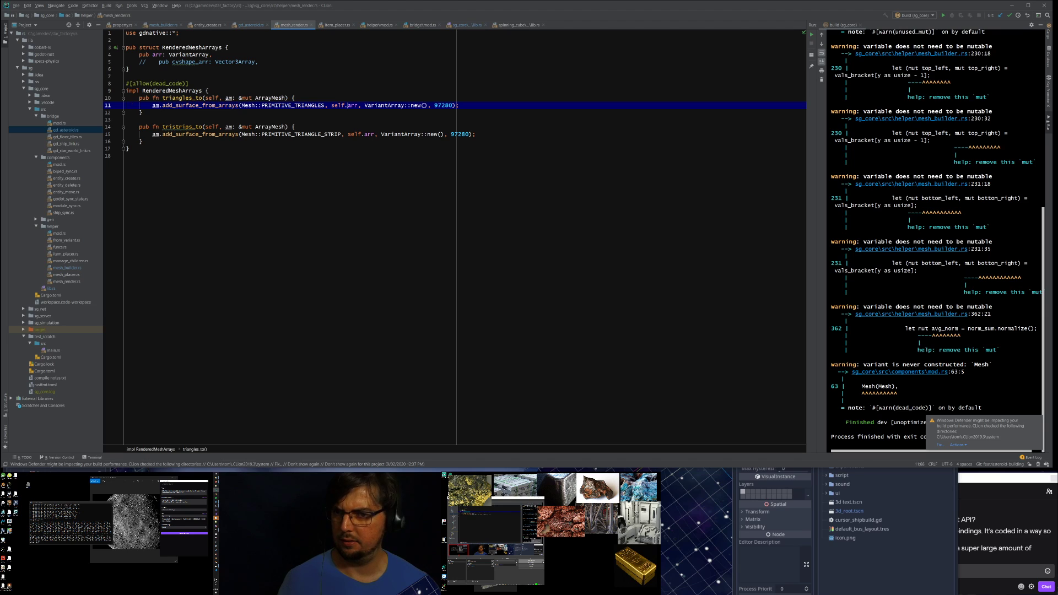
{"action": "left_click", "coordinate": [295, 98]}
{"action": "left_click", "coordinate": [181, 54]}
Step: Return to update_asteroid in gd_asteroid.rs and look up the declaration of the into() call on builder
{"action": "key", "text": "ctrl+Tab"}
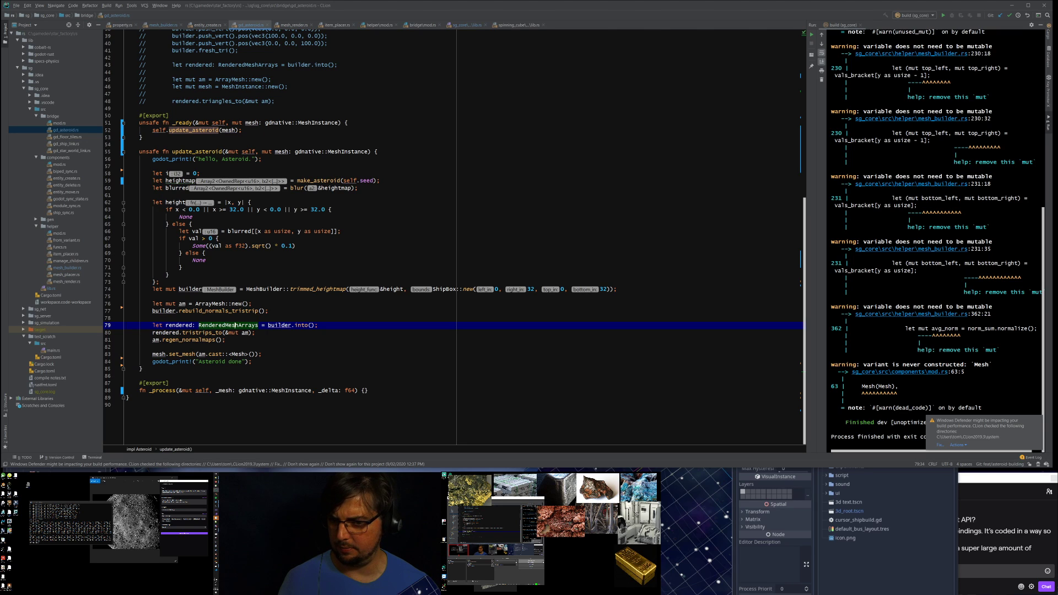
{"action": "left_click", "coordinate": [304, 327]}
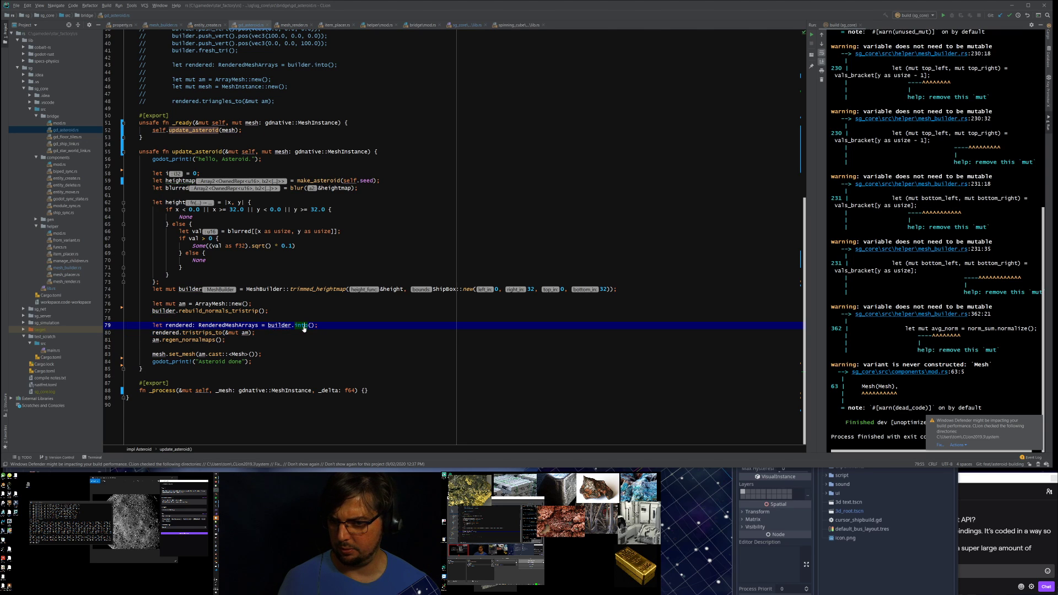
{"action": "key", "text": "ctrl+b"}
{"action": "key", "text": "ctrl+Tab"}
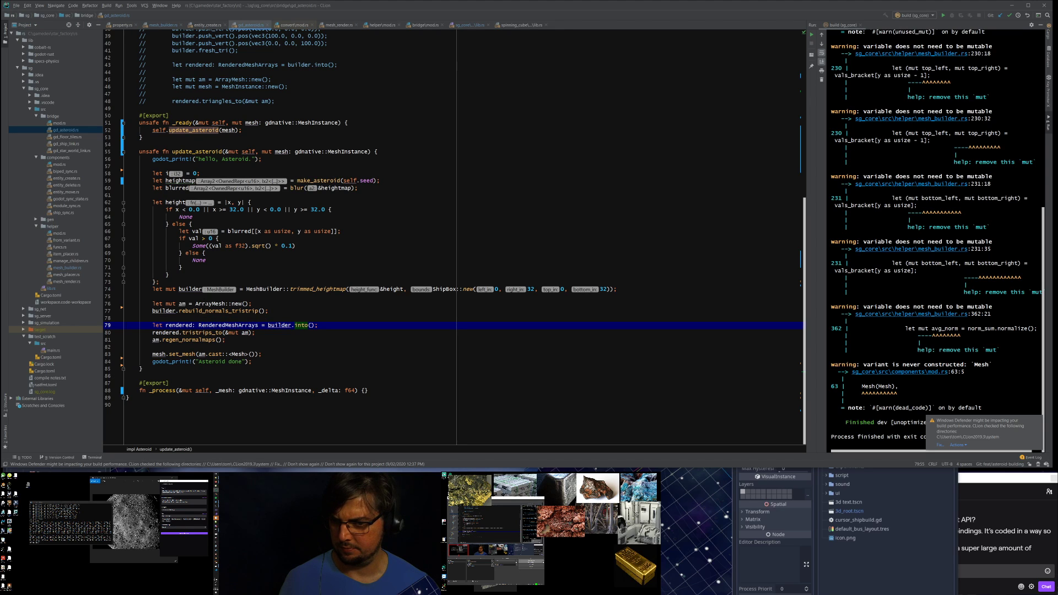
Step: Open MeshBuilder's definition, find its conversion into RenderedMeshArrays, and examine how the UV arrays are pushed
{"action": "left_click", "coordinate": [253, 289], "text": "ctrl"}
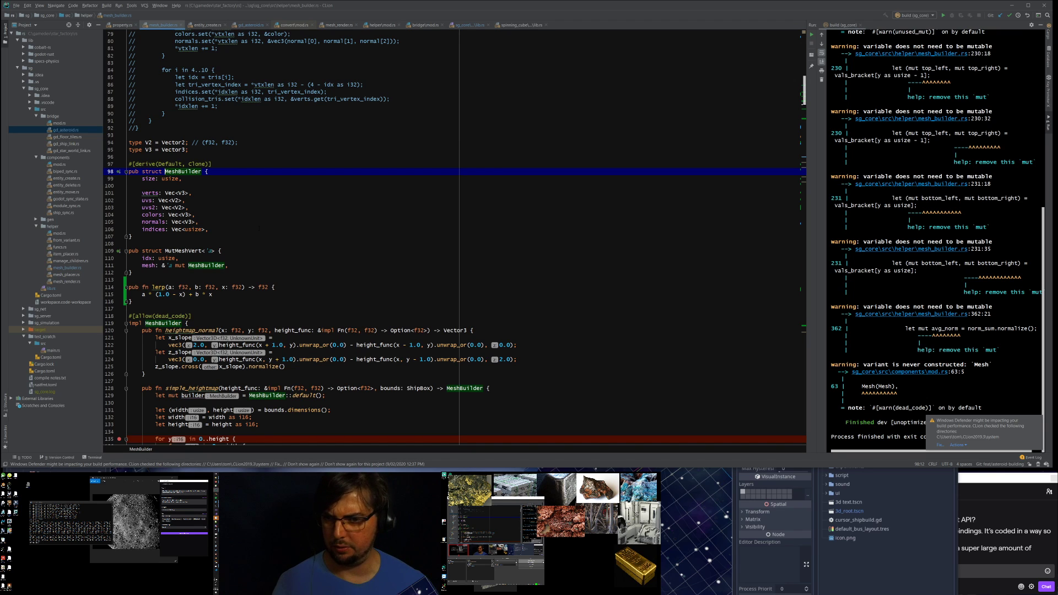
{"action": "key", "text": "ctrl+f"}
{"action": "type", "text": "renderers"}
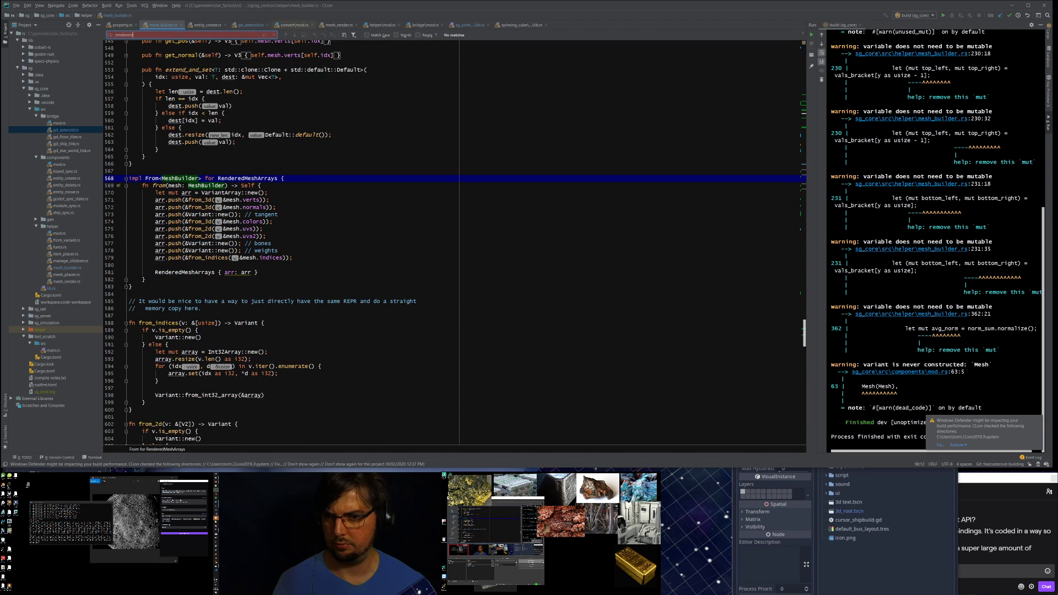
{"action": "key", "text": "Escape"}
{"action": "left_click", "coordinate": [253, 235]}
{"action": "left_click", "coordinate": [253, 228]}
{"action": "left_click", "coordinate": [171, 229]}
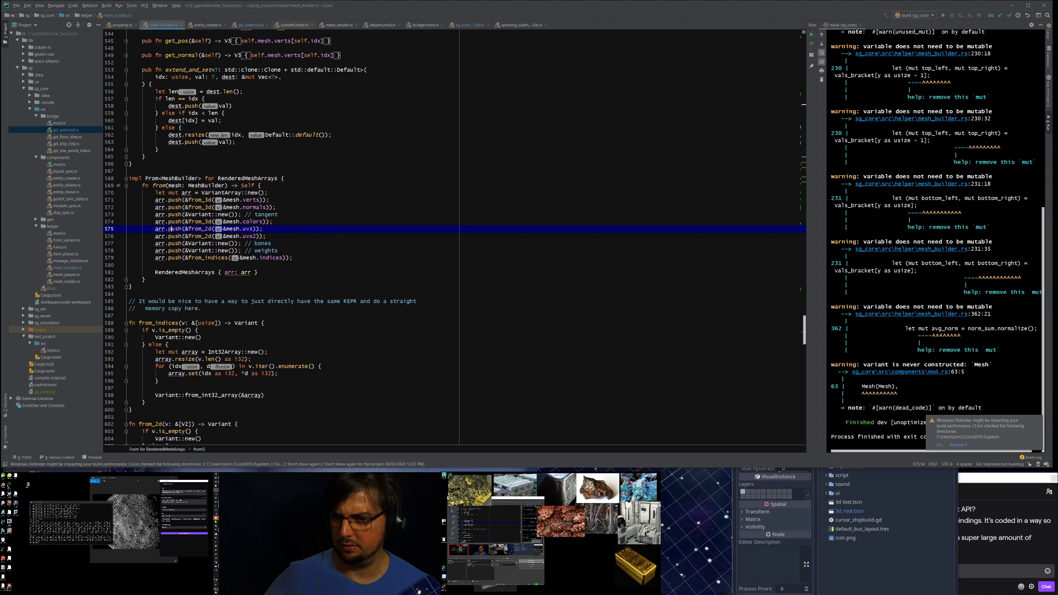
{"action": "scroll", "coordinate": [380, 244], "scroll_direction": "up", "scroll_amount": 4}
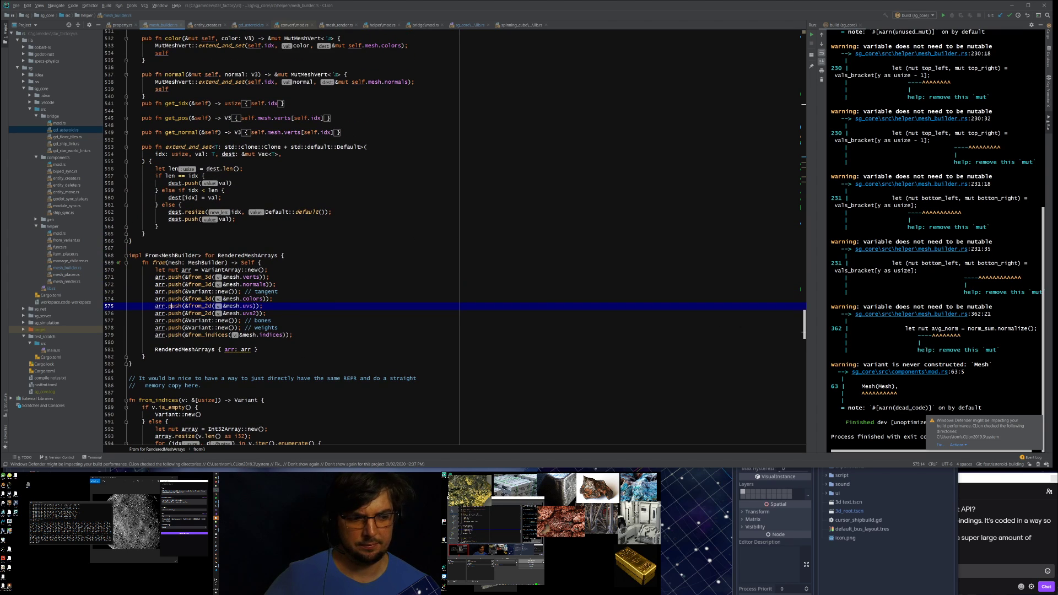
Step: Switch to Godot, view the asteroid mesh from several angles and reveal Background 6's Geometry properties
{"action": "left_click", "coordinate": [994, 478]}
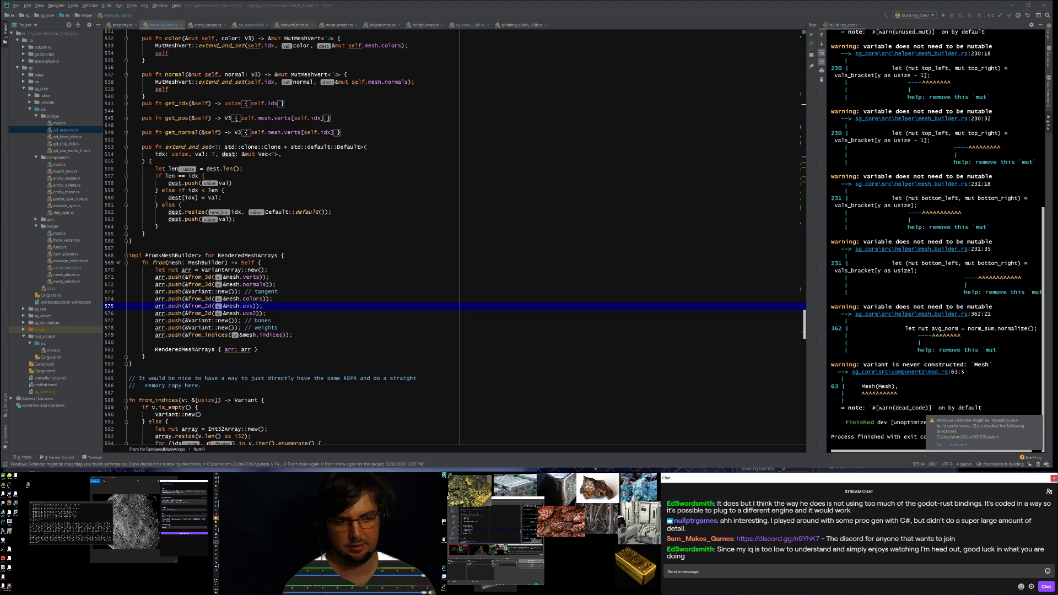
{"action": "left_click", "coordinate": [661, 469]}
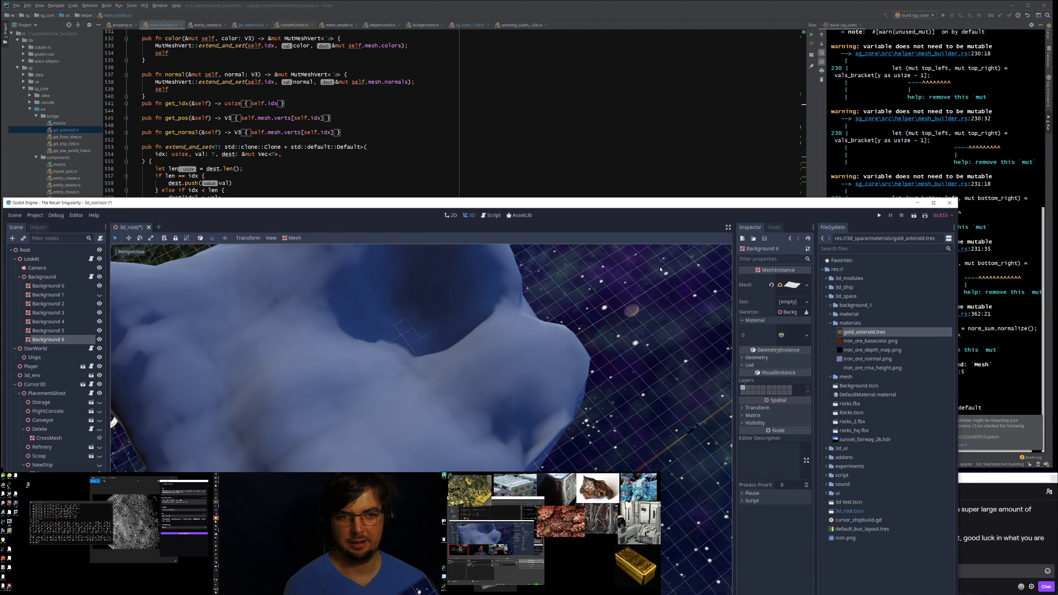
{"action": "left_click_drag", "start_coordinate": [573, 201], "coordinate": [551, 22]}
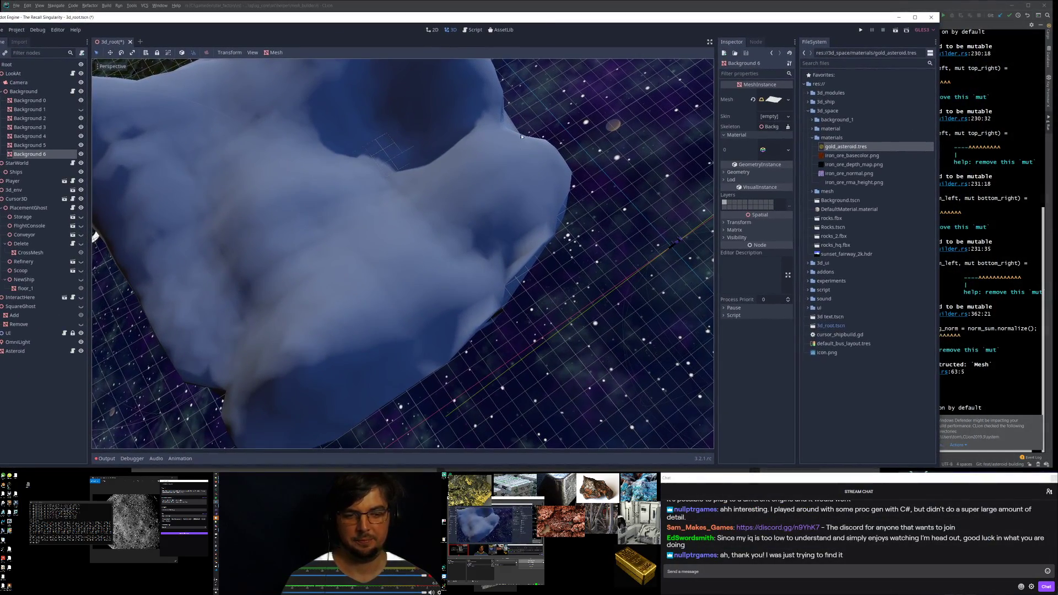
{"action": "middle_click_drag", "start_coordinate": [501, 212], "coordinate": [628, 201]}
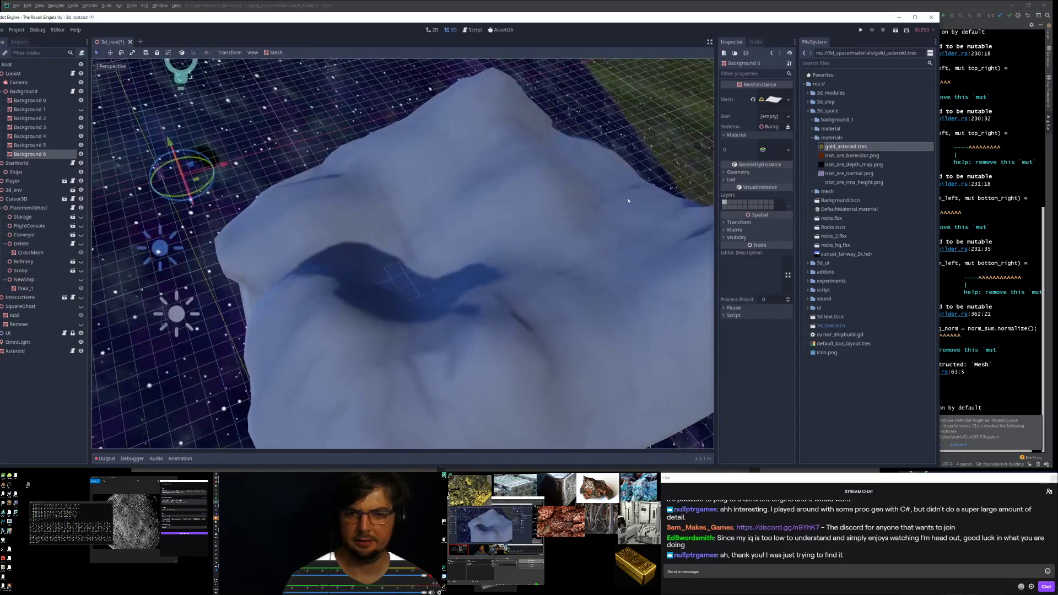
{"action": "left_click", "coordinate": [725, 172]}
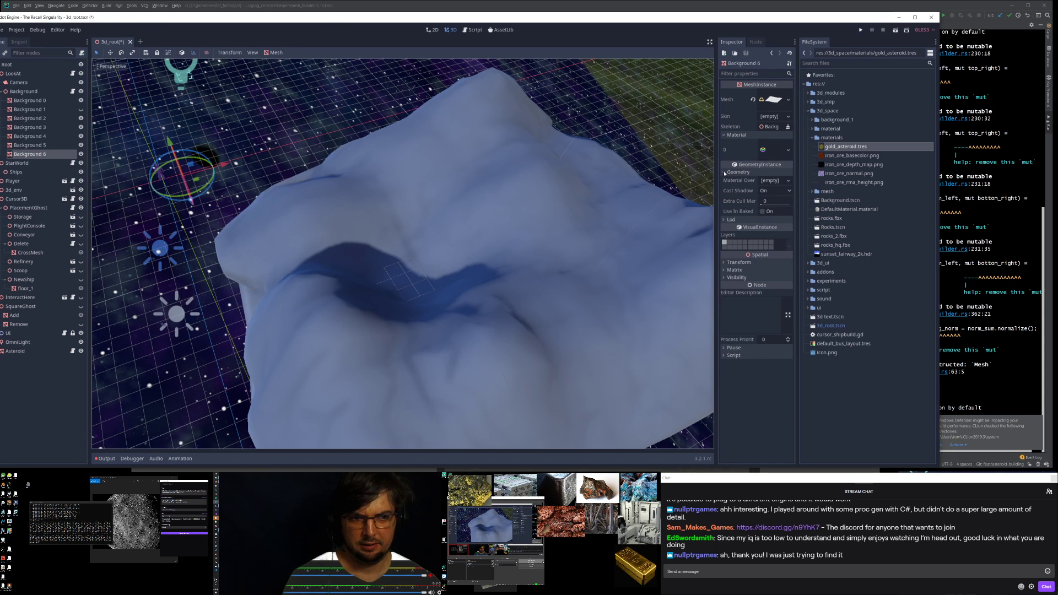
{"action": "middle_click_drag", "start_coordinate": [605, 216], "coordinate": [479, 225]}
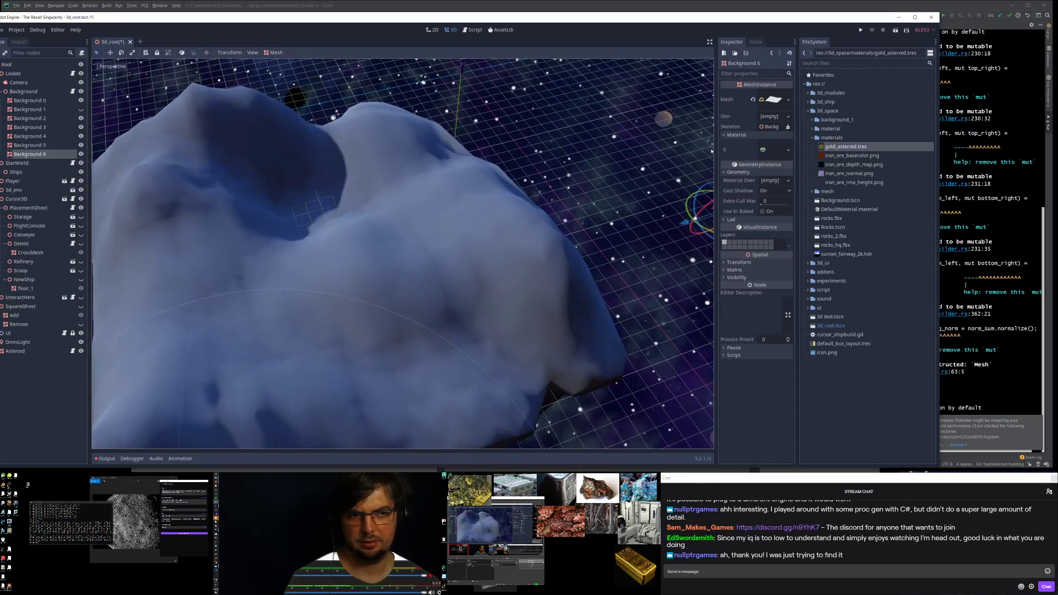
Step: Inspect Background 6's slot 0 material and try assigning gold_asteroid.tres to that slot
{"action": "left_click", "coordinate": [772, 149]}
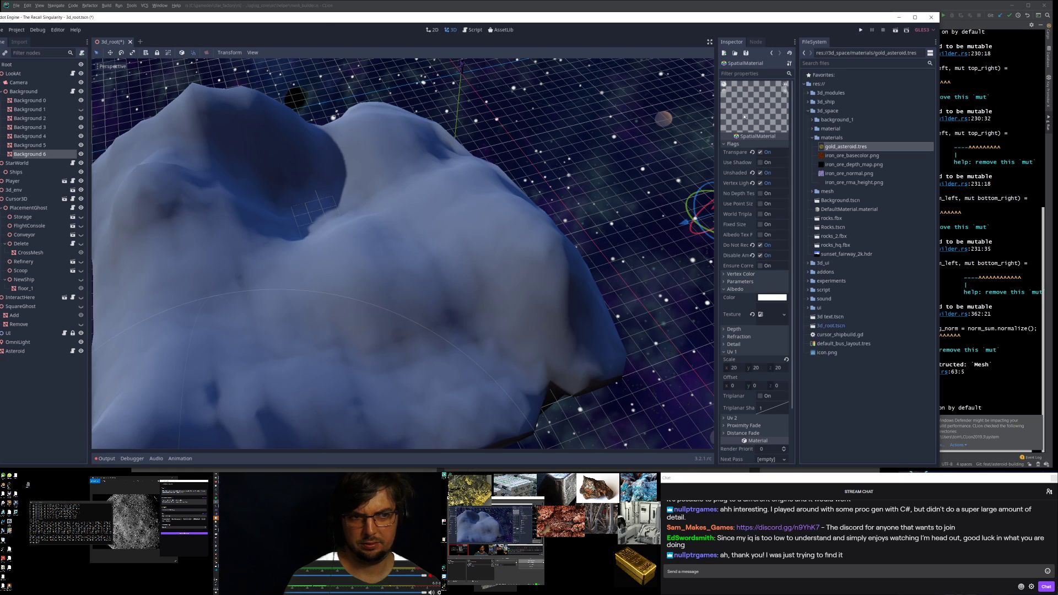
{"action": "left_click", "coordinate": [772, 53]}
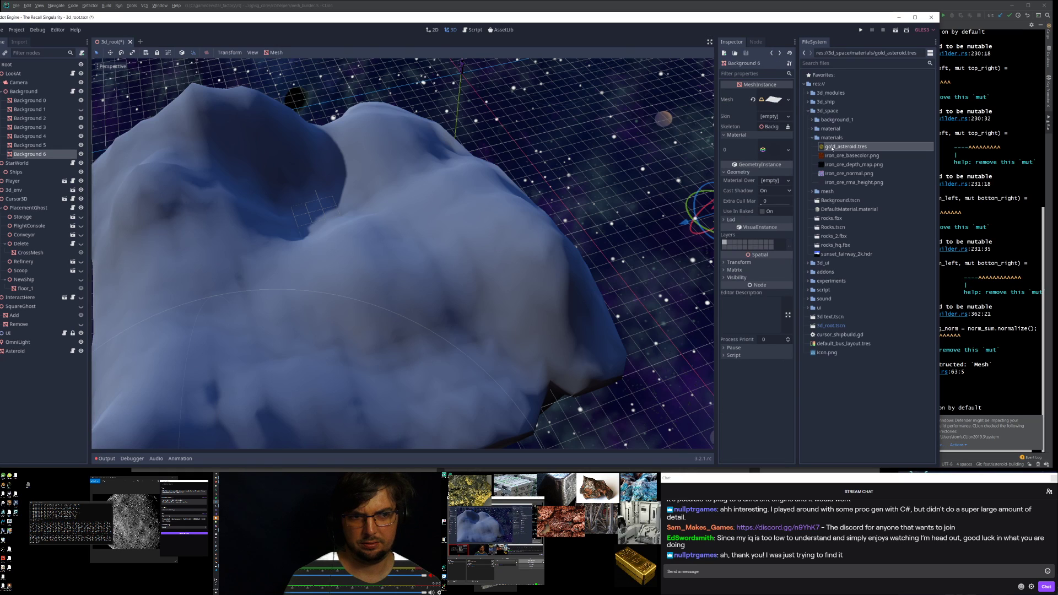
{"action": "left_click_drag", "start_coordinate": [846, 147], "coordinate": [767, 156]}
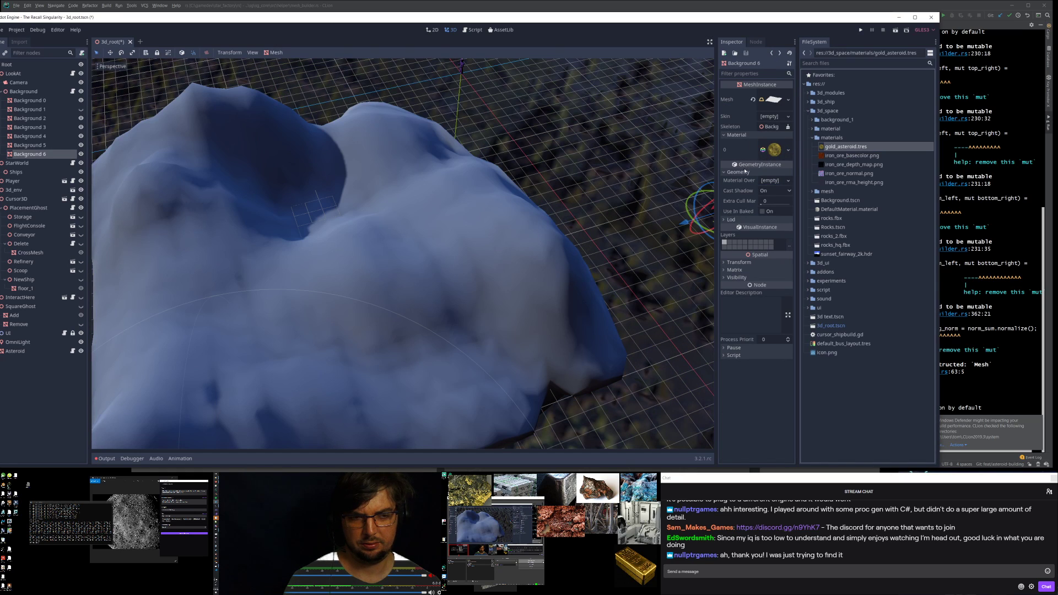
Step: Hide the Background node and set gold_asteroid.tres as the Asteroid node's material override
{"action": "left_click", "coordinate": [17, 351]}
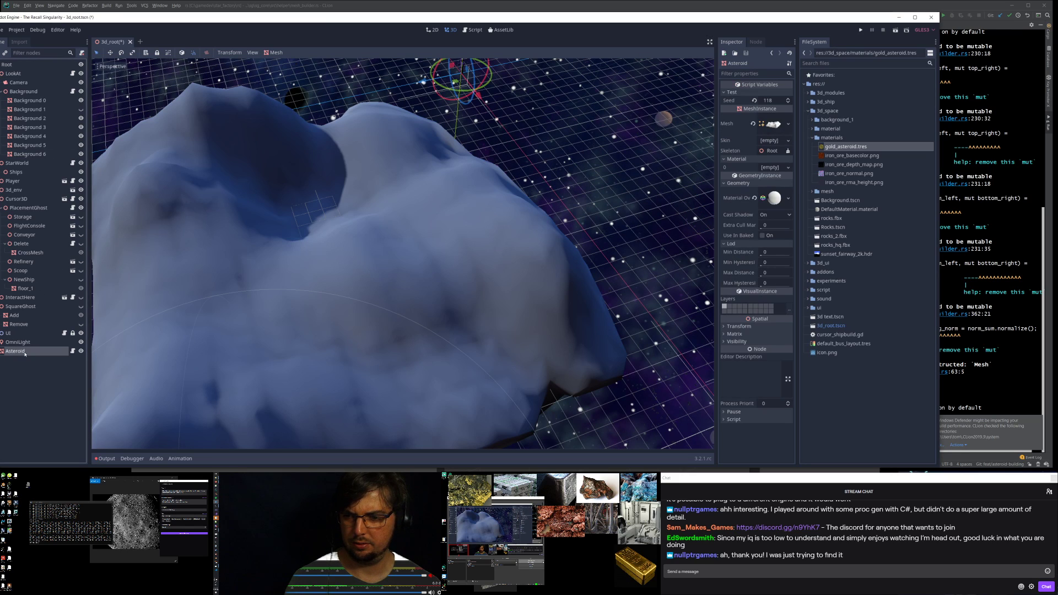
{"action": "left_click", "coordinate": [81, 91]}
{"action": "left_click", "coordinate": [543, 209]}
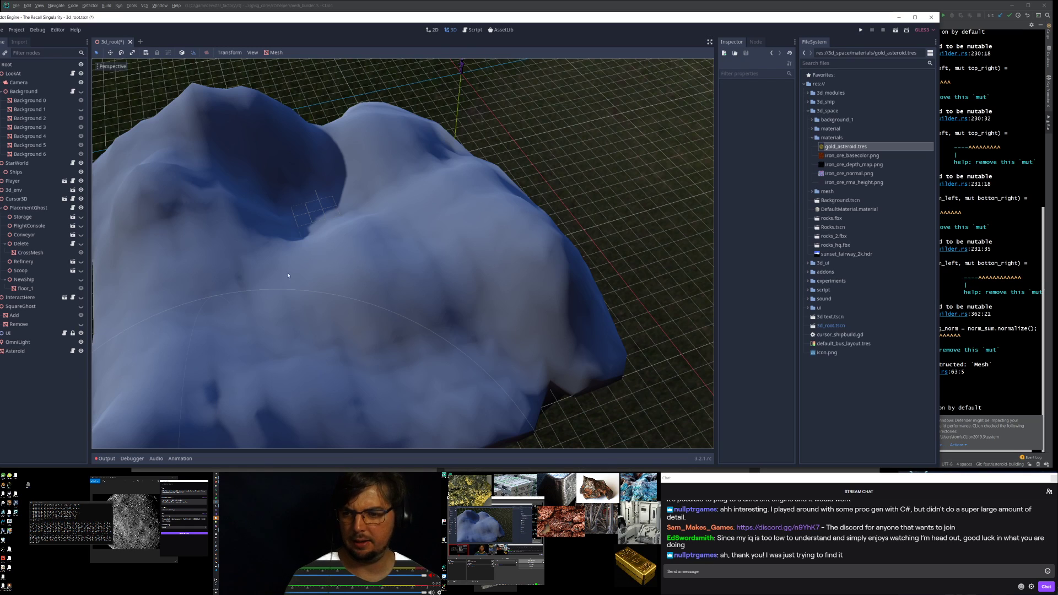
{"action": "left_click", "coordinate": [39, 351]}
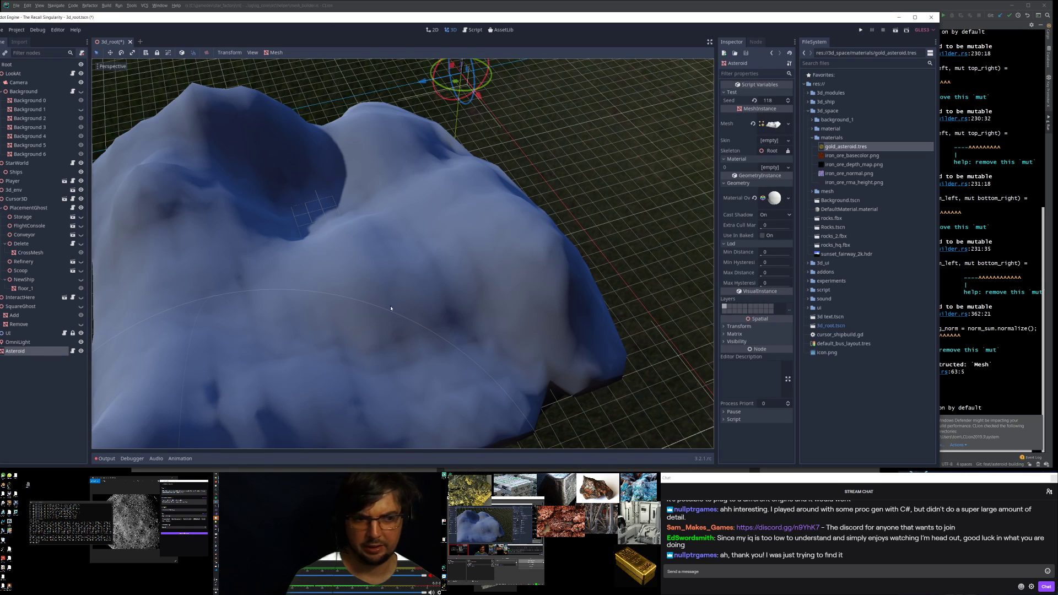
{"action": "left_click_drag", "start_coordinate": [846, 147], "coordinate": [769, 197]}
Step: Examine the gold material's texture on the asteroid up close and from several sides
{"action": "middle_click_drag", "start_coordinate": [551, 236], "coordinate": [454, 267]}
{"action": "scroll", "coordinate": [455, 258], "scroll_direction": "up", "scroll_amount": 5}
{"action": "scroll", "coordinate": [457, 257], "scroll_direction": "up", "scroll_amount": 6}
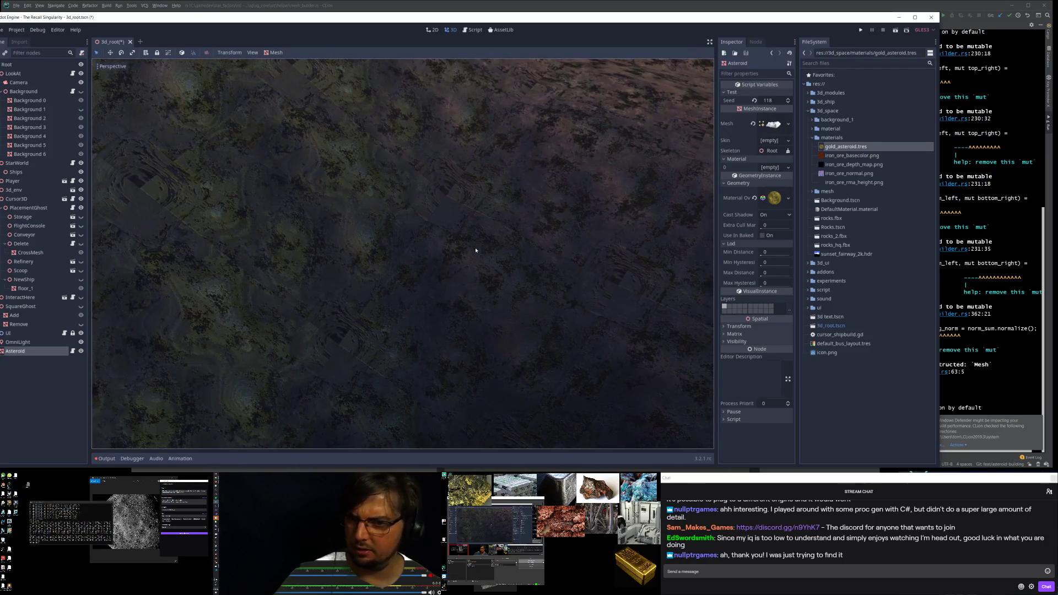
{"action": "middle_click_drag", "start_coordinate": [475, 251], "coordinate": [539, 242]}
{"action": "scroll", "coordinate": [540, 242], "scroll_direction": "down", "scroll_amount": 8}
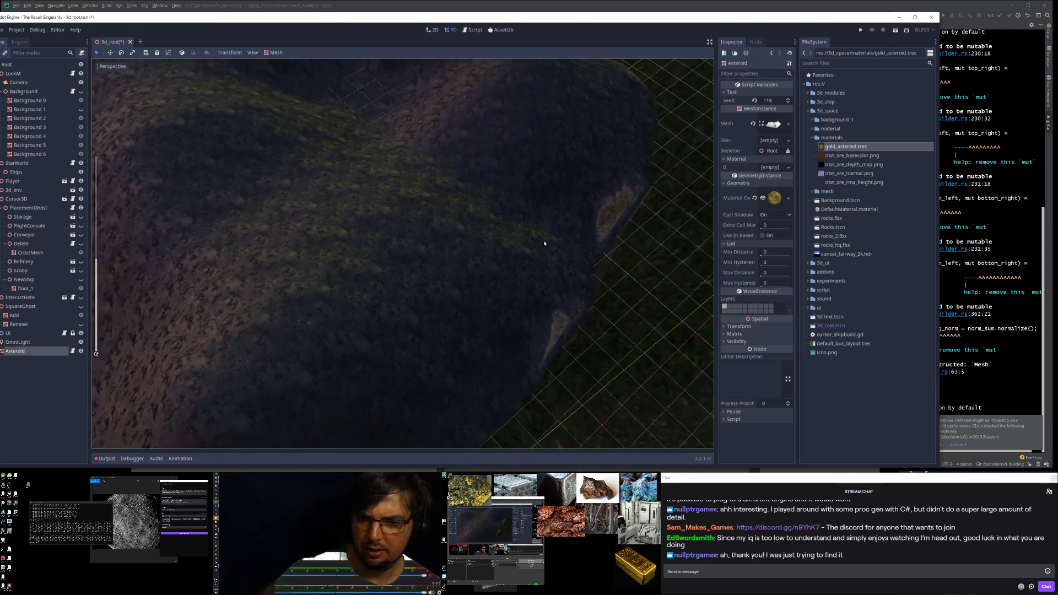
{"action": "scroll", "coordinate": [495, 217], "scroll_direction": "up", "scroll_amount": 6}
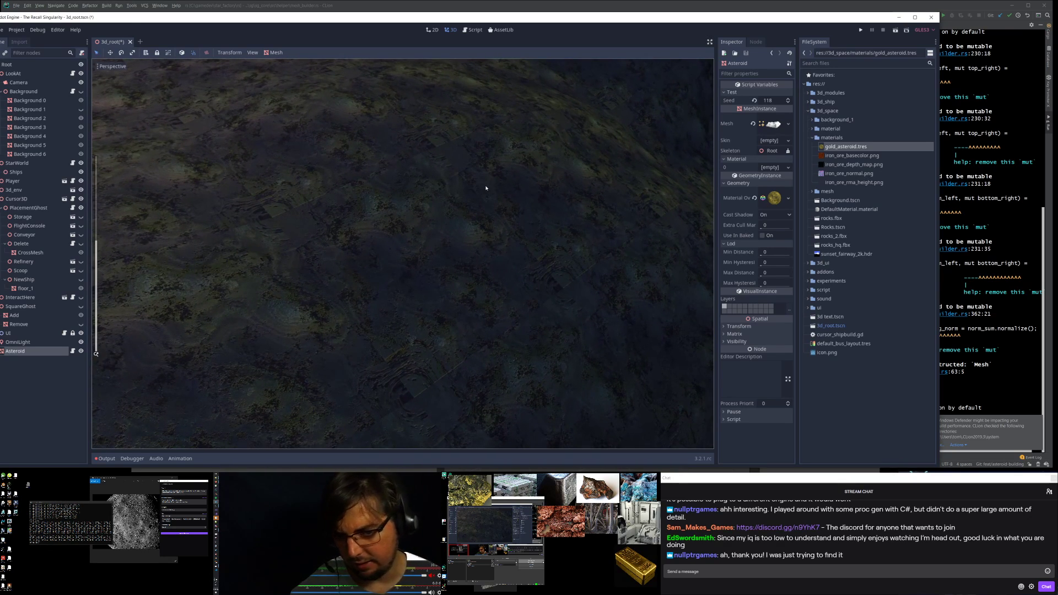
{"action": "scroll", "coordinate": [477, 197], "scroll_direction": "down", "scroll_amount": 5}
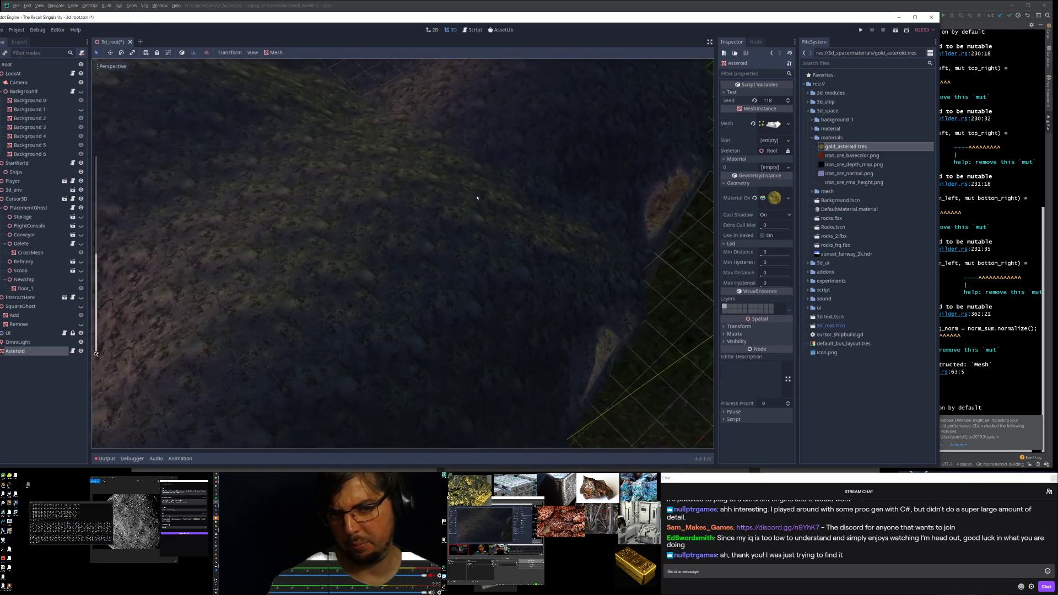
{"action": "middle_click_drag", "start_coordinate": [418, 198], "coordinate": [556, 163]}
{"action": "scroll", "coordinate": [556, 164], "scroll_direction": "up", "scroll_amount": 5}
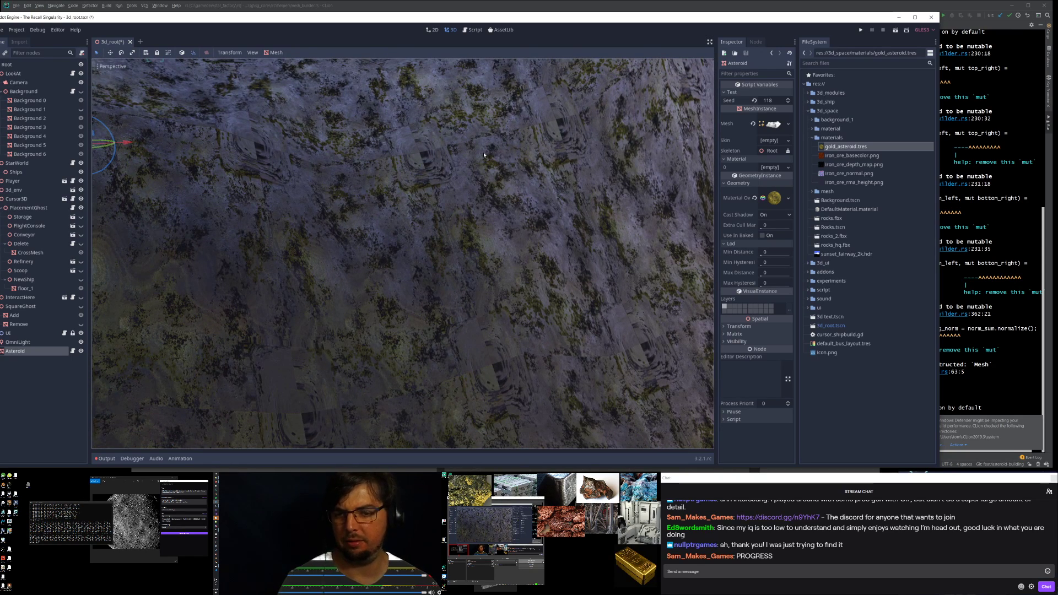
{"action": "scroll", "coordinate": [393, 195], "scroll_direction": "down", "scroll_amount": 6}
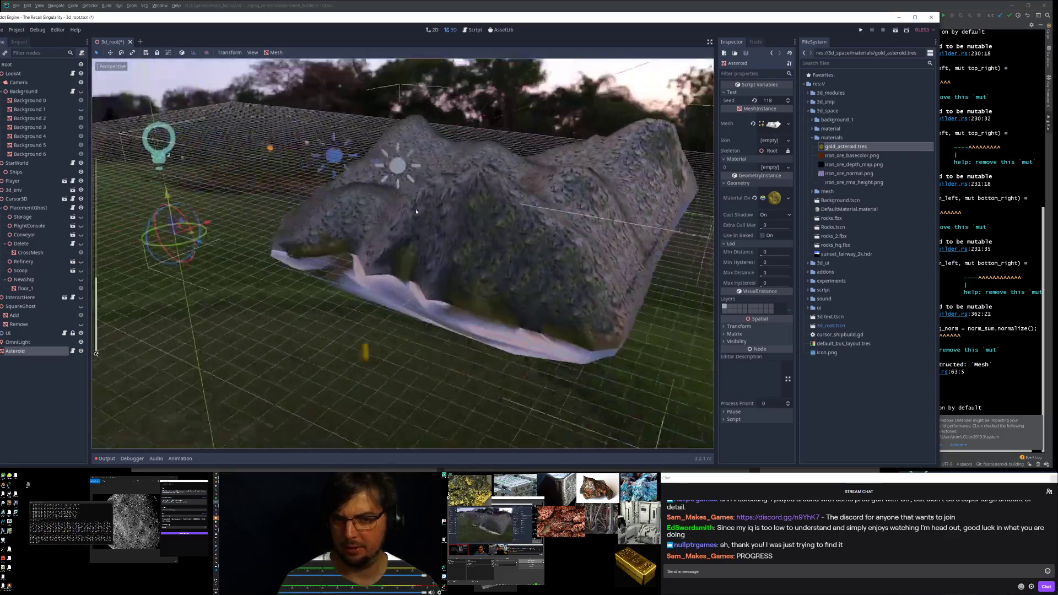
{"action": "middle_click_drag", "start_coordinate": [423, 213], "coordinate": [401, 217]}
{"action": "middle_click_drag", "start_coordinate": [401, 229], "coordinate": [296, 219]}
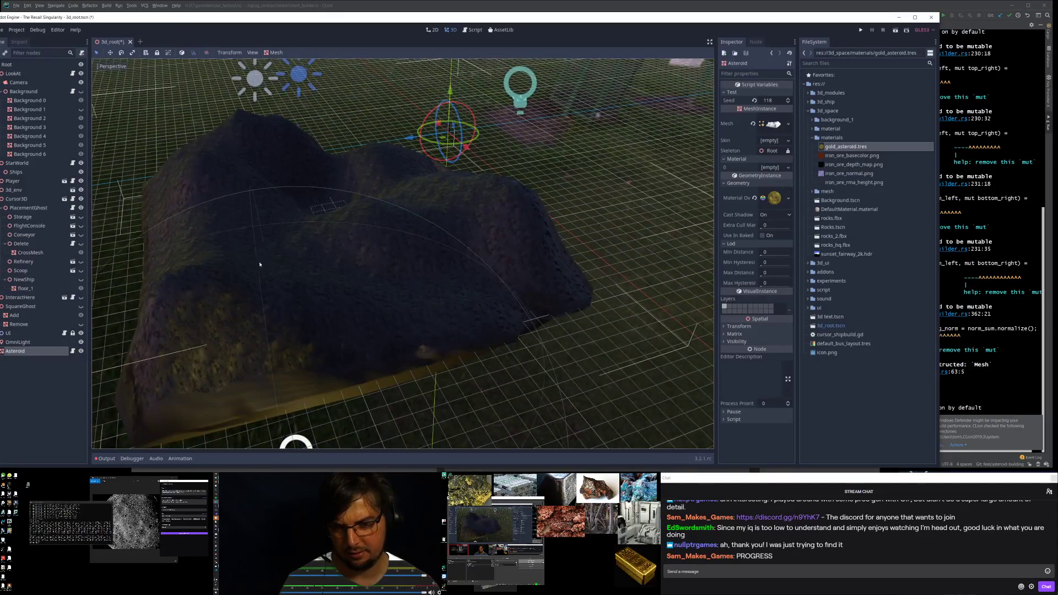
Step: Select the OmniLight near the asteroid's front edge and move it upward to light the surface
{"action": "scroll", "coordinate": [267, 262], "scroll_direction": "up", "scroll_amount": 3}
{"action": "middle_click_drag", "start_coordinate": [295, 263], "coordinate": [330, 219], "text": "shift"}
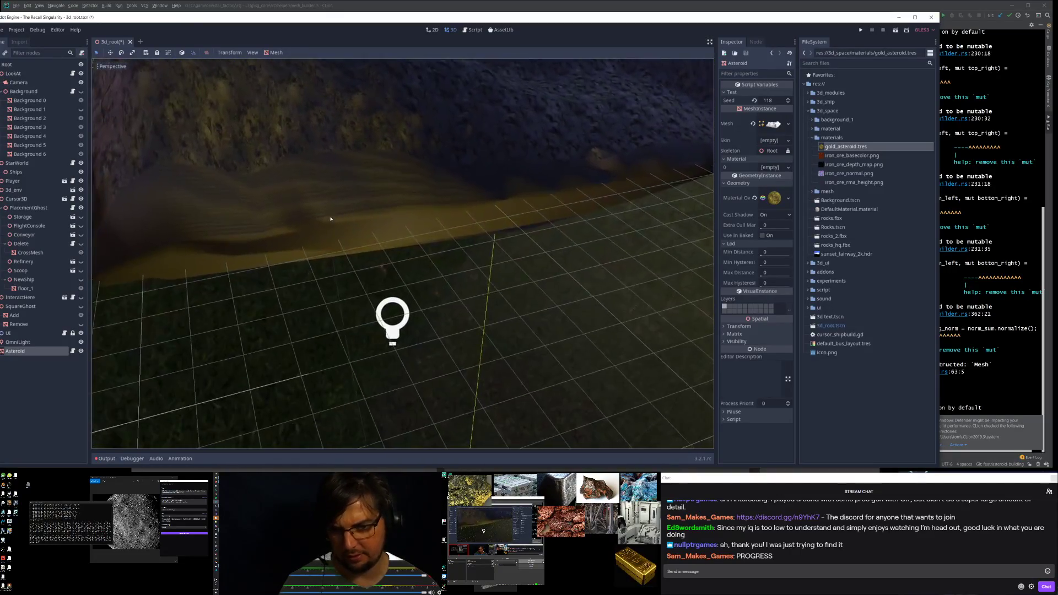
{"action": "scroll", "coordinate": [330, 218], "scroll_direction": "down", "scroll_amount": 3}
{"action": "left_click", "coordinate": [397, 276]}
{"action": "left_click_drag", "start_coordinate": [398, 277], "coordinate": [416, 114]}
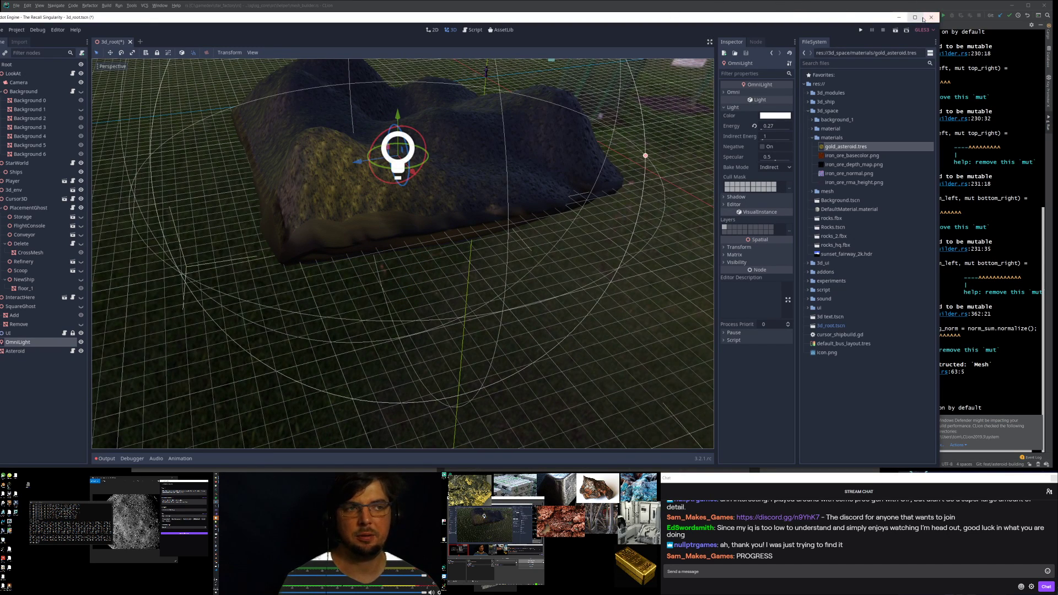
Step: Close Godot, saving the scene, and return to mesh_builder.rs in CLion
{"action": "left_click", "coordinate": [931, 17]}
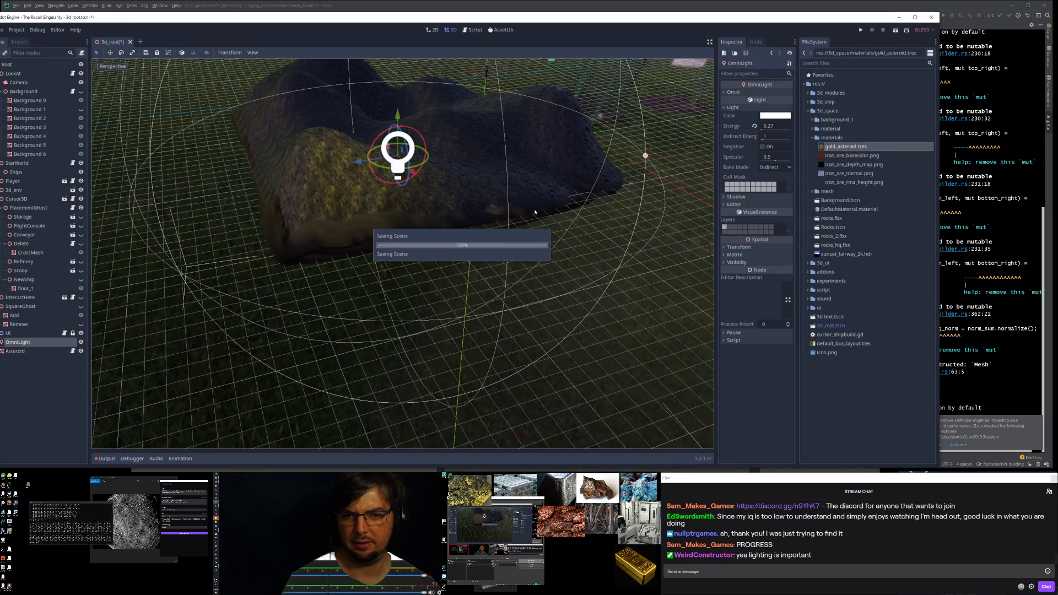
{"action": "left_click", "coordinate": [427, 251]}
{"action": "left_click", "coordinate": [159, 226]}
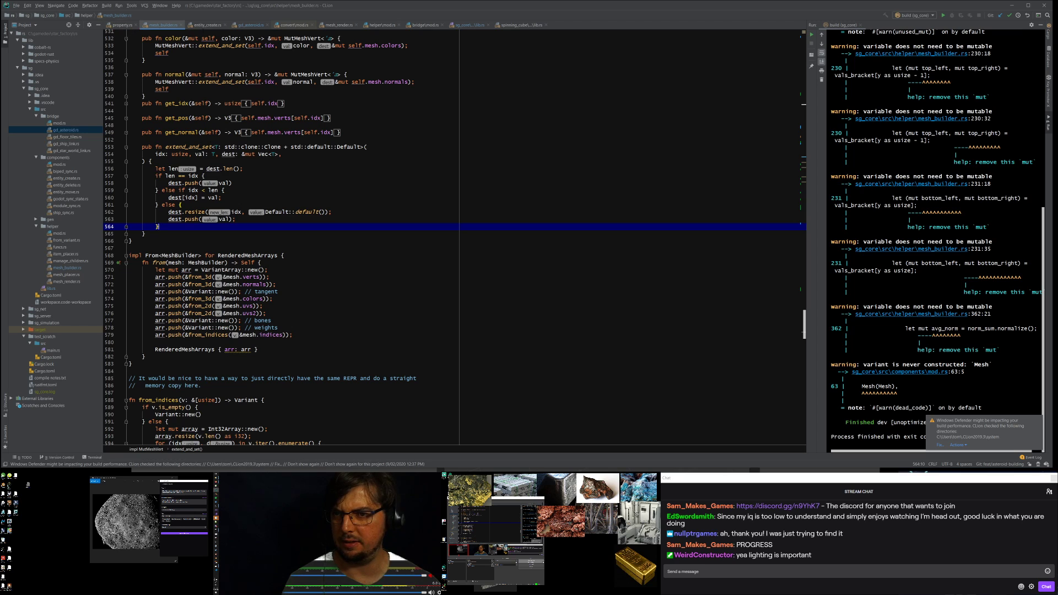
Step: Go back up through mesh_builder.rs to the vertex position and UV code in trimmed_heightmap
{"action": "scroll", "coordinate": [353, 237], "scroll_direction": "up", "scroll_amount": 15}
{"action": "scroll", "coordinate": [304, 125], "scroll_direction": "up", "scroll_amount": 4}
{"action": "left_click", "coordinate": [305, 113]}
{"action": "key", "text": "Page_Up"}
{"action": "key", "text": "Page_Up"}
{"action": "key", "text": "Page_Up"}
{"action": "key", "text": "Page_Up"}
{"action": "key", "text": "Page_Up"}
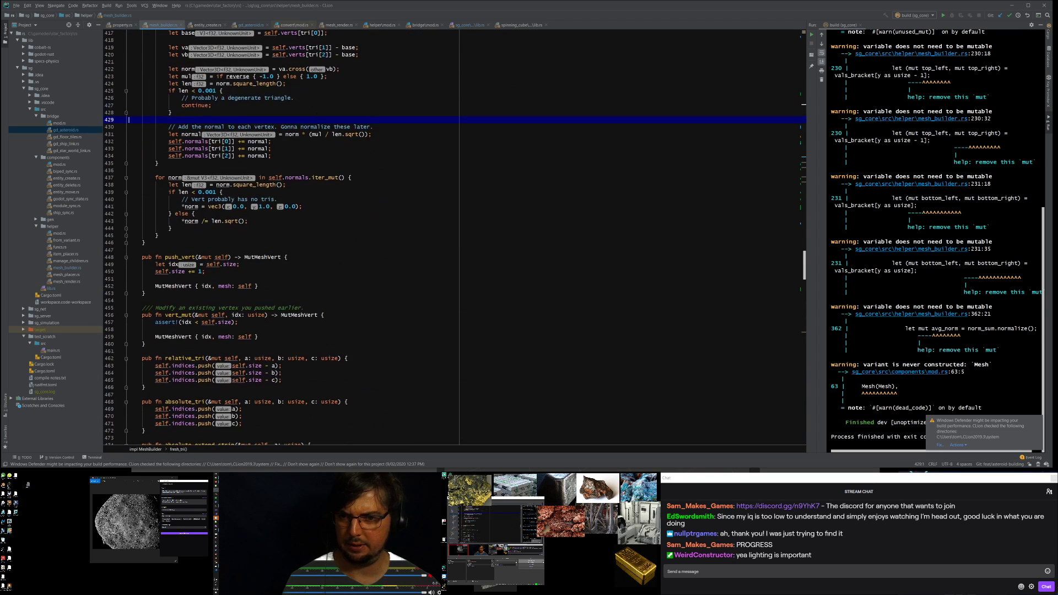
{"action": "key", "text": "Page_Up"}
{"action": "key", "text": "Page_Up"}
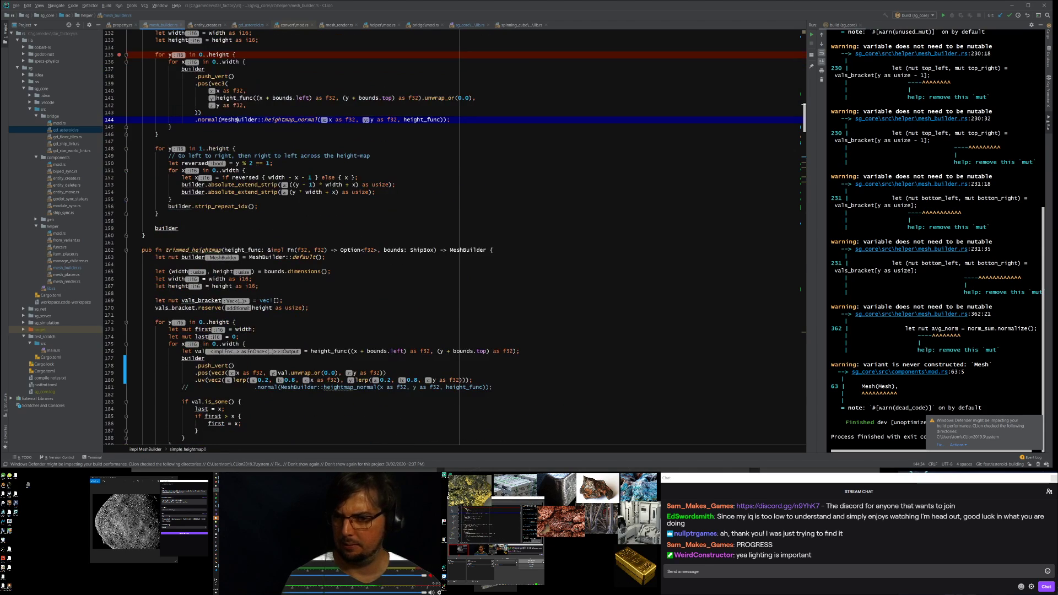
Step: Look over the heightmap functions in mesh_builder.rs and find the lerp calls in trimmed_heightmap
{"action": "key", "text": "Page_Down"}
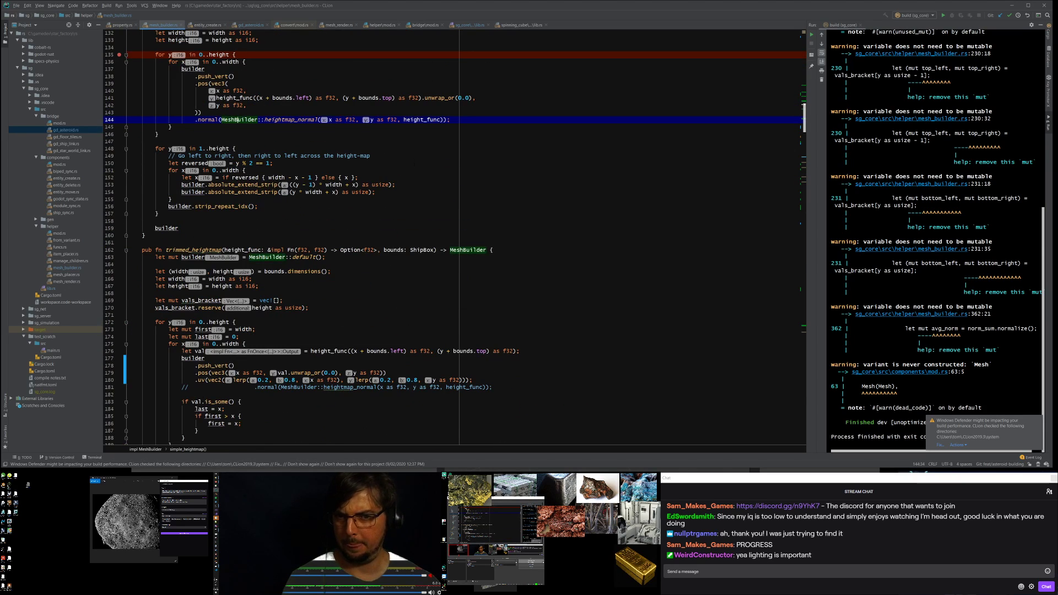
{"action": "scroll", "coordinate": [455, 237], "scroll_direction": "up", "scroll_amount": 5}
{"action": "left_click", "coordinate": [355, 218]}
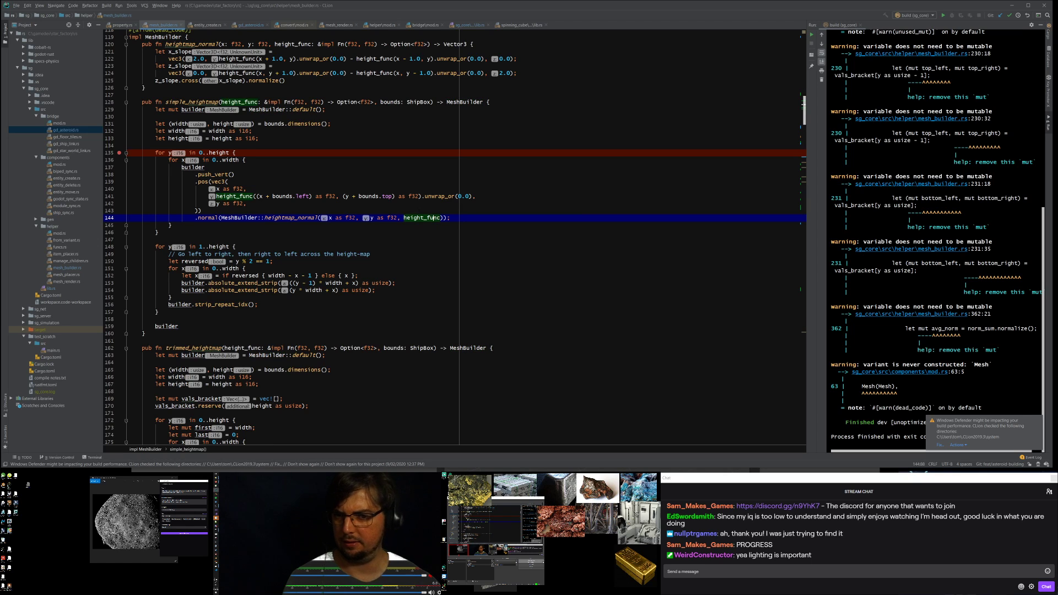
{"action": "scroll", "coordinate": [454, 237], "scroll_direction": "up", "scroll_amount": 6}
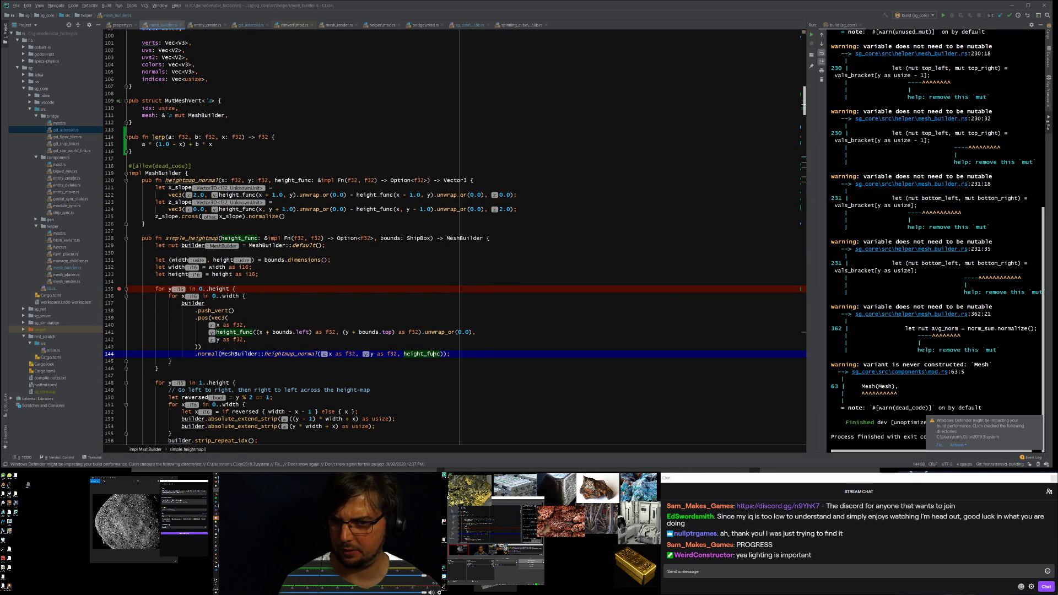
{"action": "left_click", "coordinate": [271, 187]}
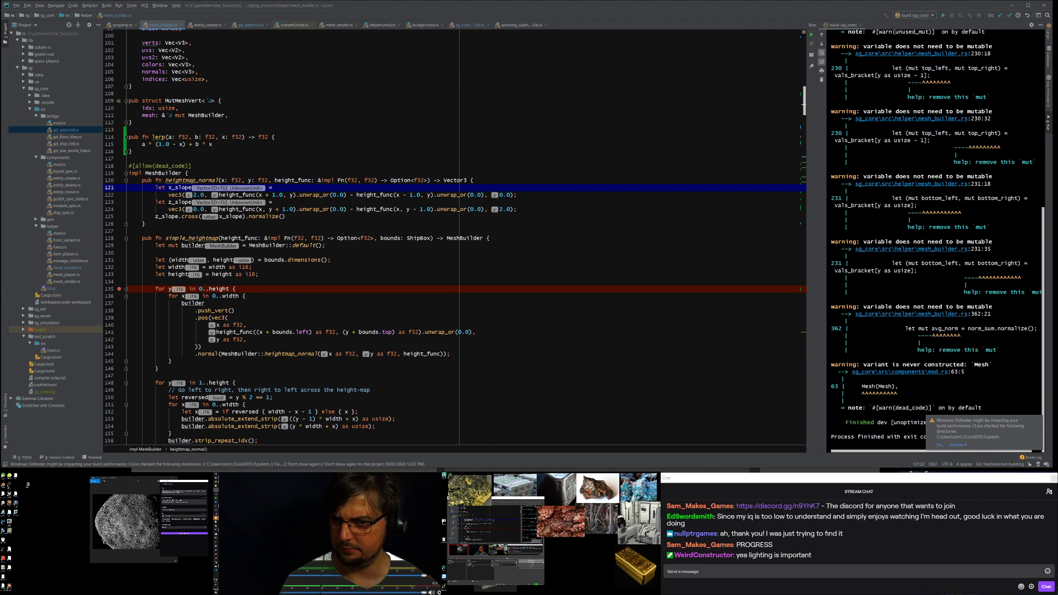
{"action": "scroll", "coordinate": [455, 237], "scroll_direction": "down", "scroll_amount": 6}
{"action": "key", "text": "ctrl+f"}
{"action": "type", "text": "lerp"}
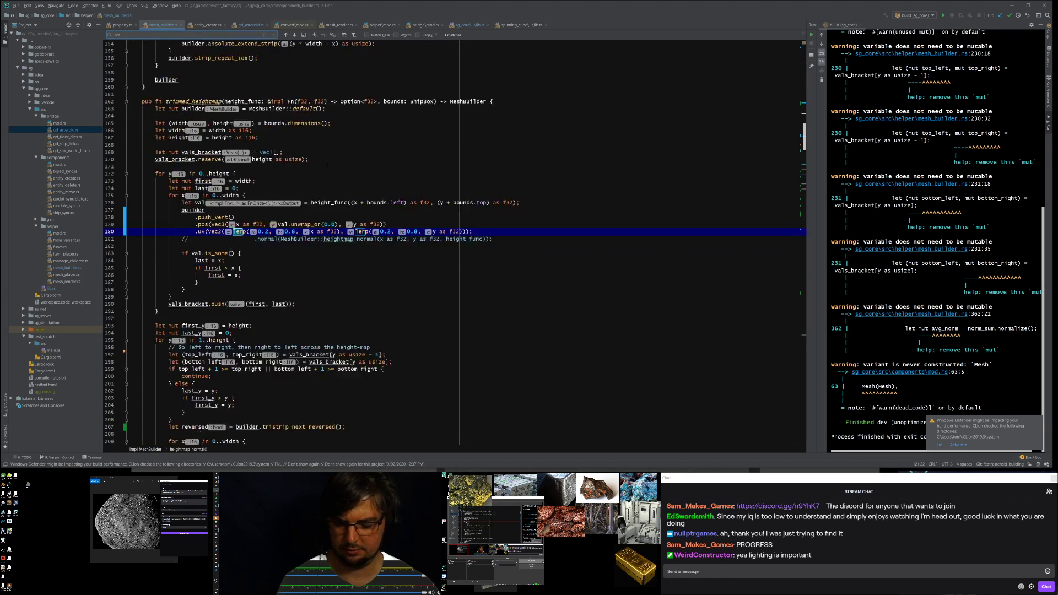
{"action": "key", "text": "Return"}
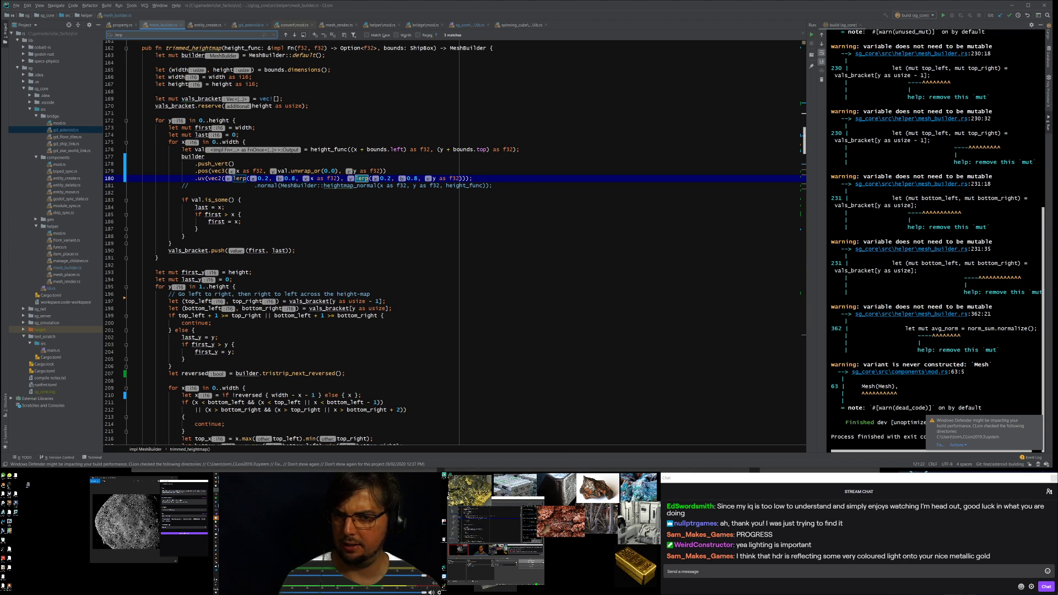
Step: Divide the x and y factors of both UV lerp calls in trimmed_heightmap by height as f32 and reformat the code
{"action": "scroll", "coordinate": [454, 243], "scroll_direction": "up", "scroll_amount": 2}
{"action": "double_click", "coordinate": [219, 159]}
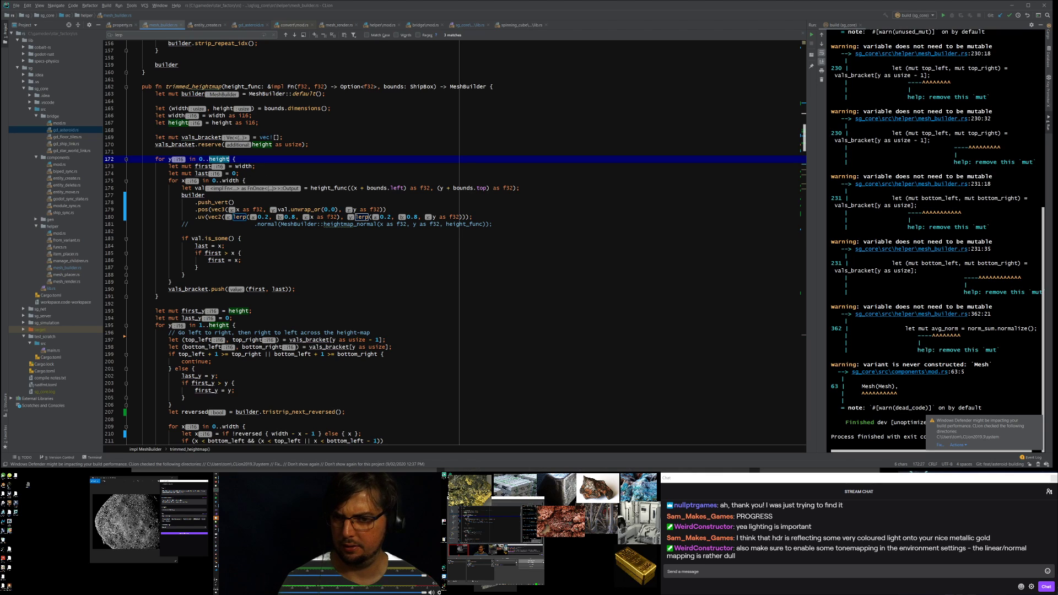
{"action": "left_click", "coordinate": [336, 216]}
{"action": "type", "text": "/ height as f32"}
{"action": "key", "text": "ctrl+shift+Left"}
{"action": "key", "text": "ctrl+shift+Left"}
{"action": "key", "text": "ctrl+shift+Left"}
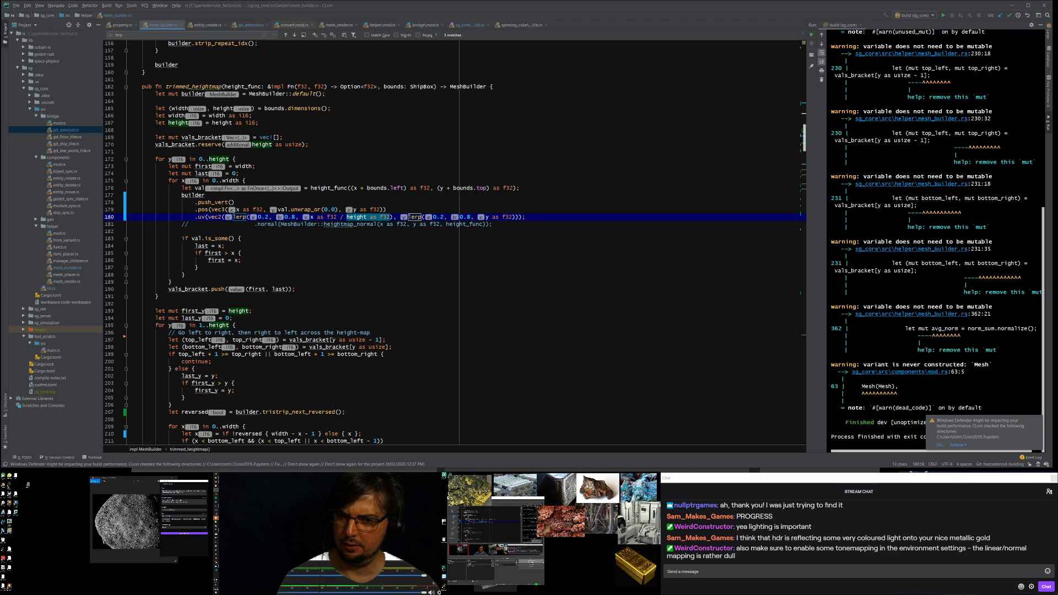
{"action": "key", "text": "ctrl+shift+Left"}
{"action": "key", "text": "ctrl+c"}
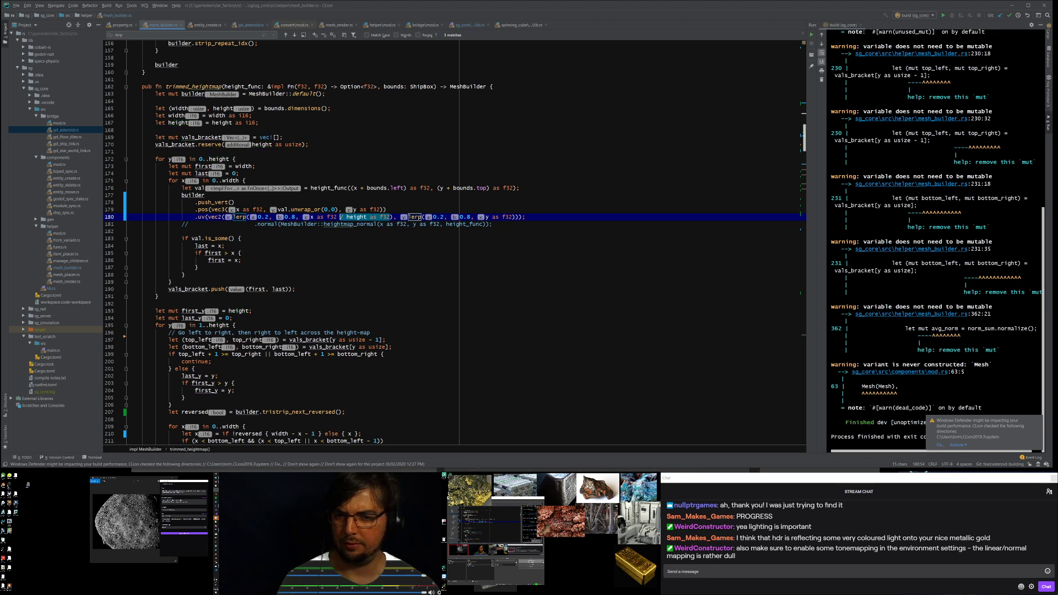
{"action": "left_click", "coordinate": [515, 217]}
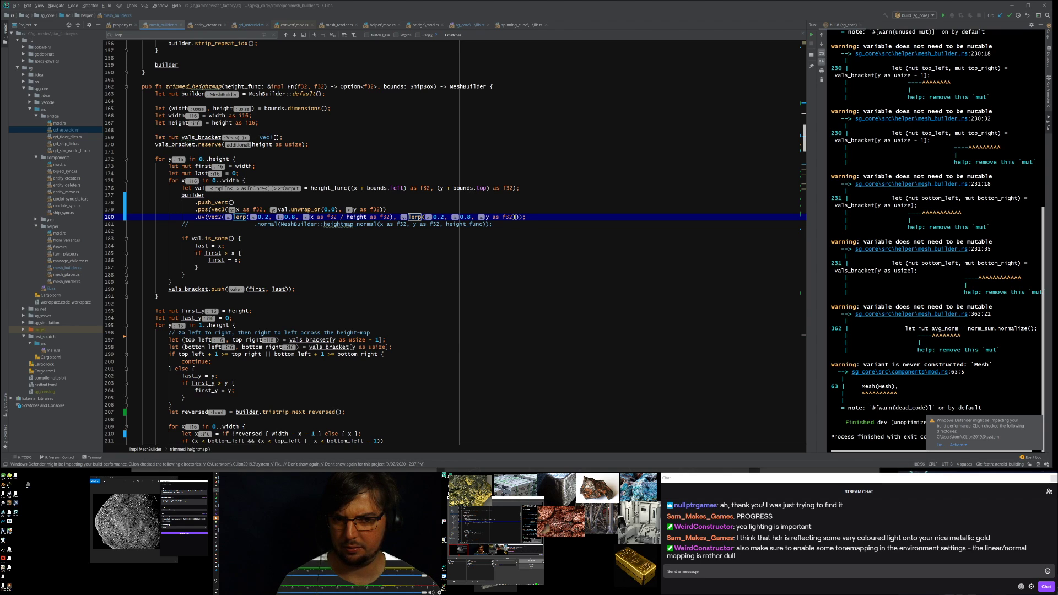
{"action": "key", "text": "ctrl+v"}
{"action": "key", "text": "ctrl+alt+l"}
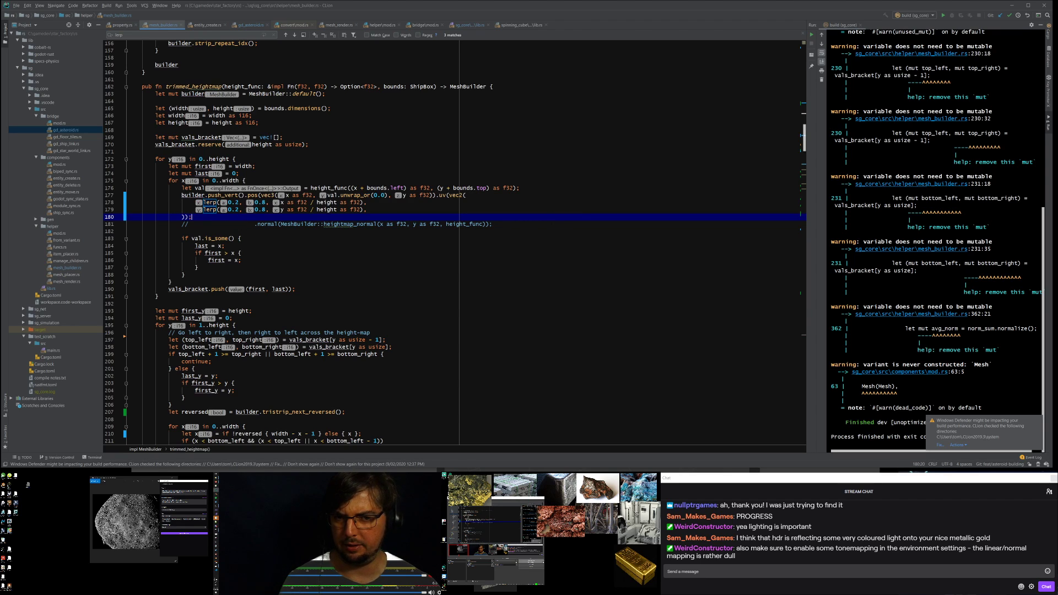
Step: Make the x lerp call divide by width instead of height and run the build
{"action": "left_click", "coordinate": [326, 209]}
{"action": "left_click", "coordinate": [316, 195]}
{"action": "double_click", "coordinate": [230, 180]}
{"action": "key", "text": "ctrl+c"}
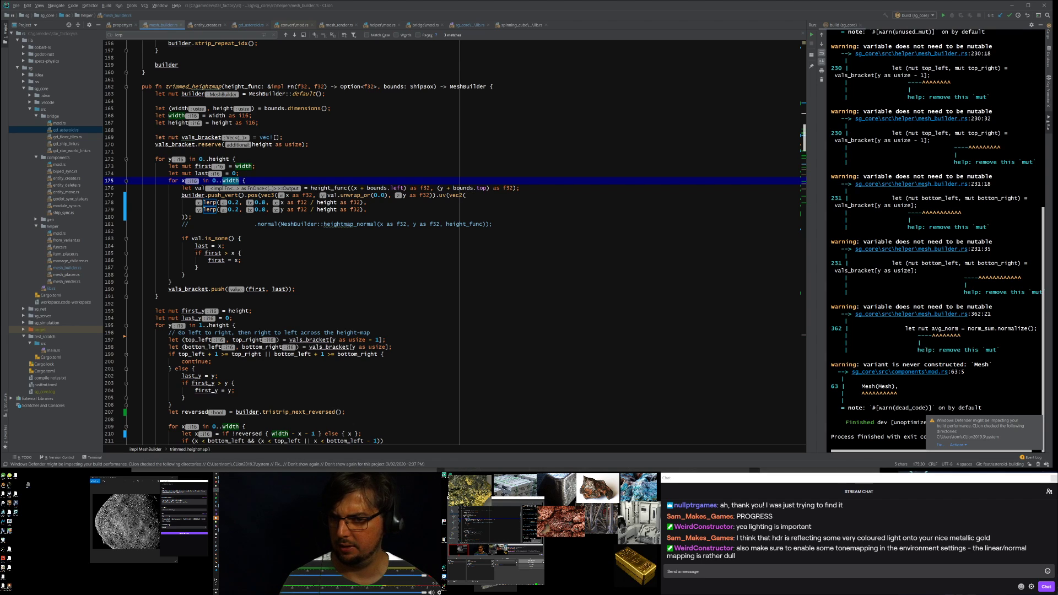
{"action": "double_click", "coordinate": [327, 203]}
{"action": "key", "text": "ctrl+v"}
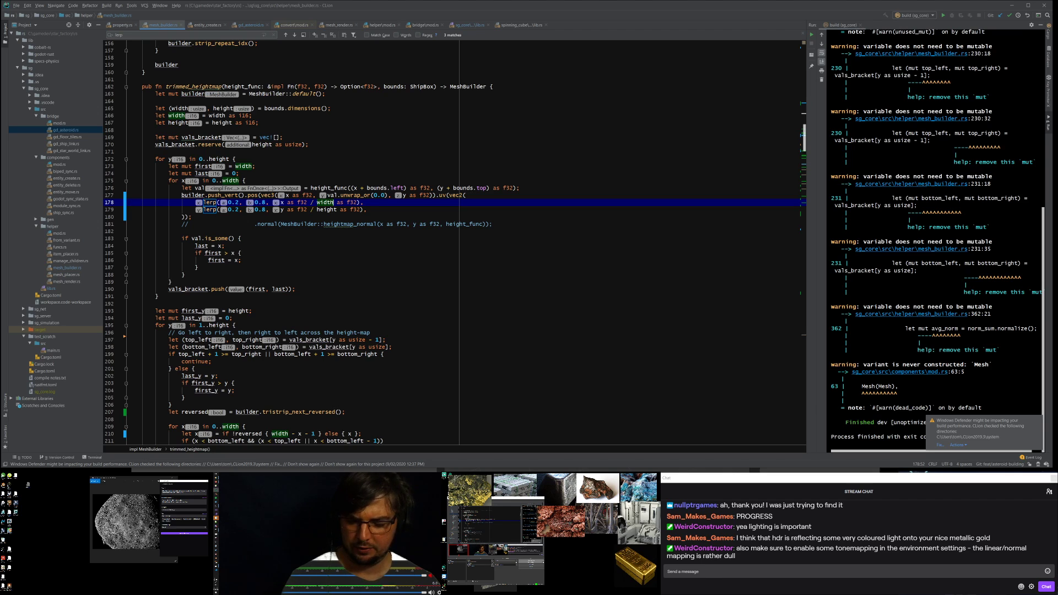
{"action": "key", "text": "shift+F10"}
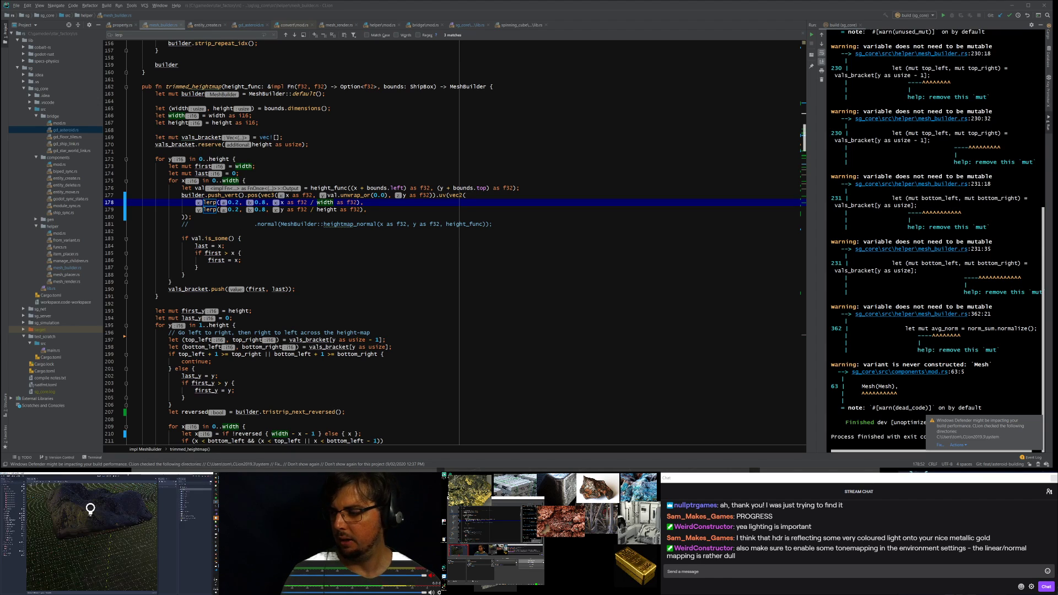
Step: Switch to Godot, duplicate the OmniLight beside the asteroid and move the copy over the asteroid's surface
{"action": "left_click_drag", "start_coordinate": [128, 474], "coordinate": [343, 3]}
{"action": "middle_click_drag", "start_coordinate": [487, 182], "coordinate": [542, 174]}
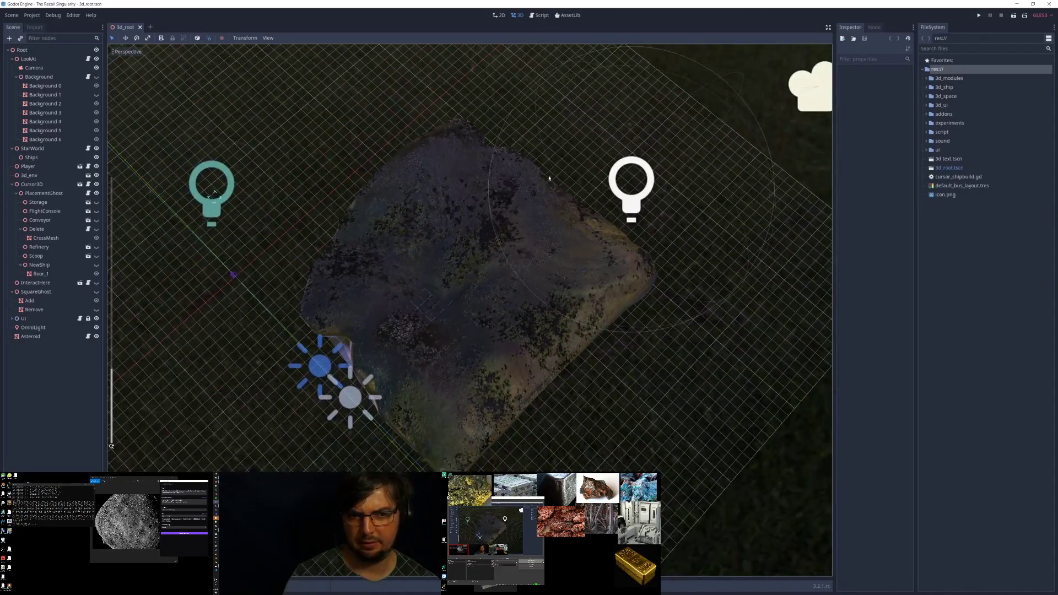
{"action": "left_click", "coordinate": [643, 187]}
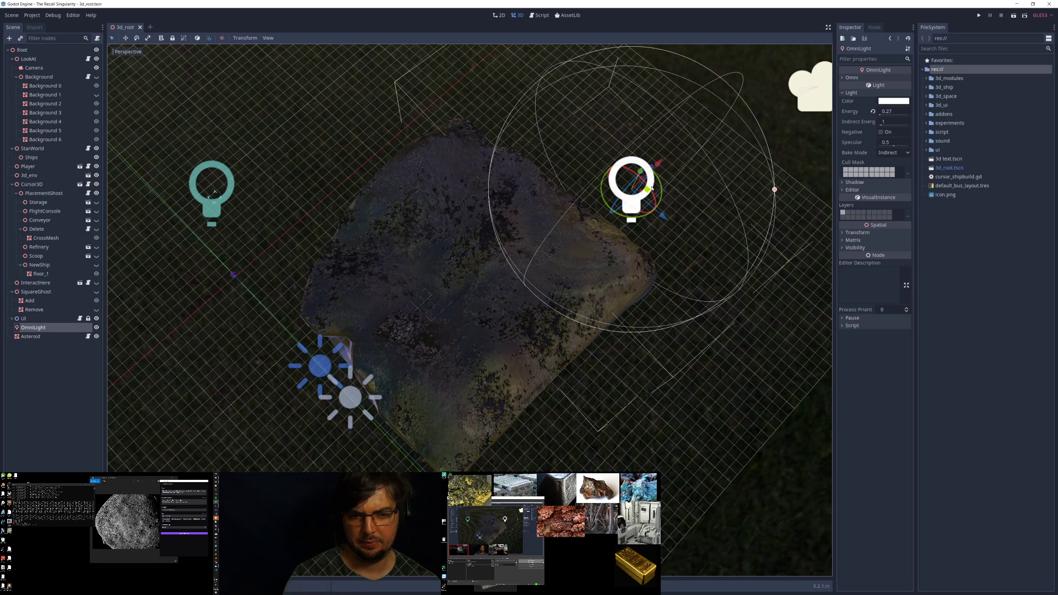
{"action": "key", "text": "ctrl+d"}
{"action": "left_click_drag", "start_coordinate": [652, 188], "coordinate": [493, 277]}
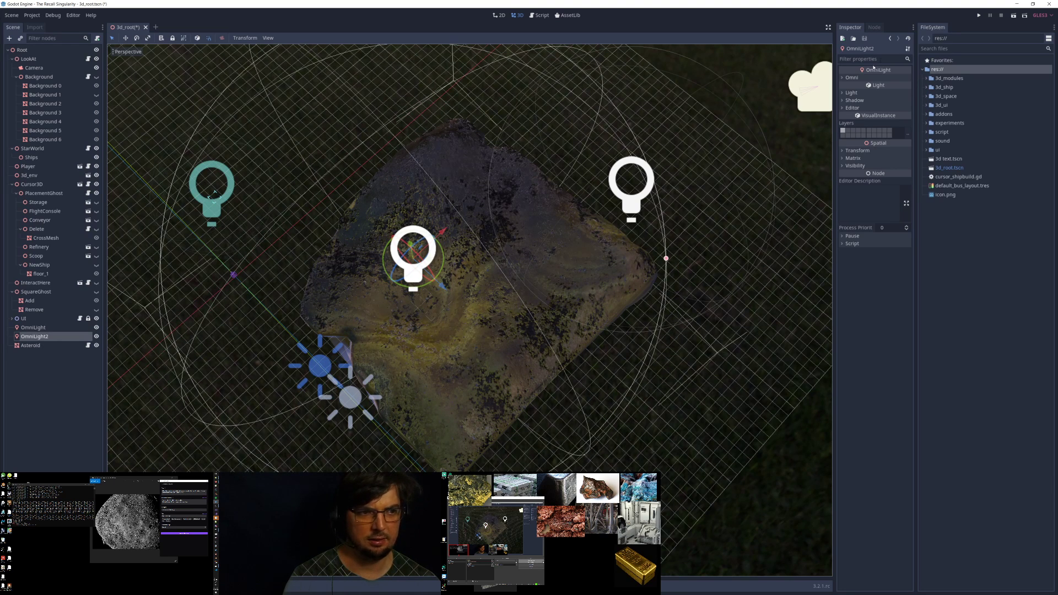
Step: Set the duplicated OmniLight2's energy to 2.53 and reposition it along the asteroid
{"action": "left_click", "coordinate": [848, 92]}
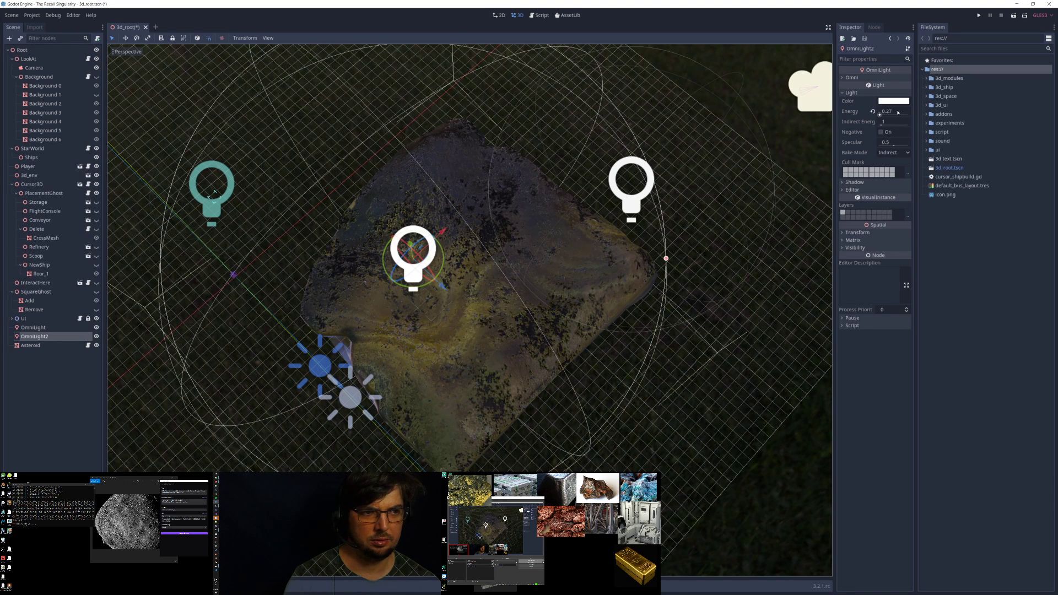
{"action": "left_click_drag", "start_coordinate": [880, 114], "coordinate": [884, 115]}
{"action": "middle_click_drag", "start_coordinate": [551, 182], "coordinate": [496, 110]}
{"action": "scroll", "coordinate": [496, 110], "scroll_direction": "up", "scroll_amount": 7}
{"action": "middle_click_drag", "start_coordinate": [485, 72], "coordinate": [422, 201], "text": "shift"}
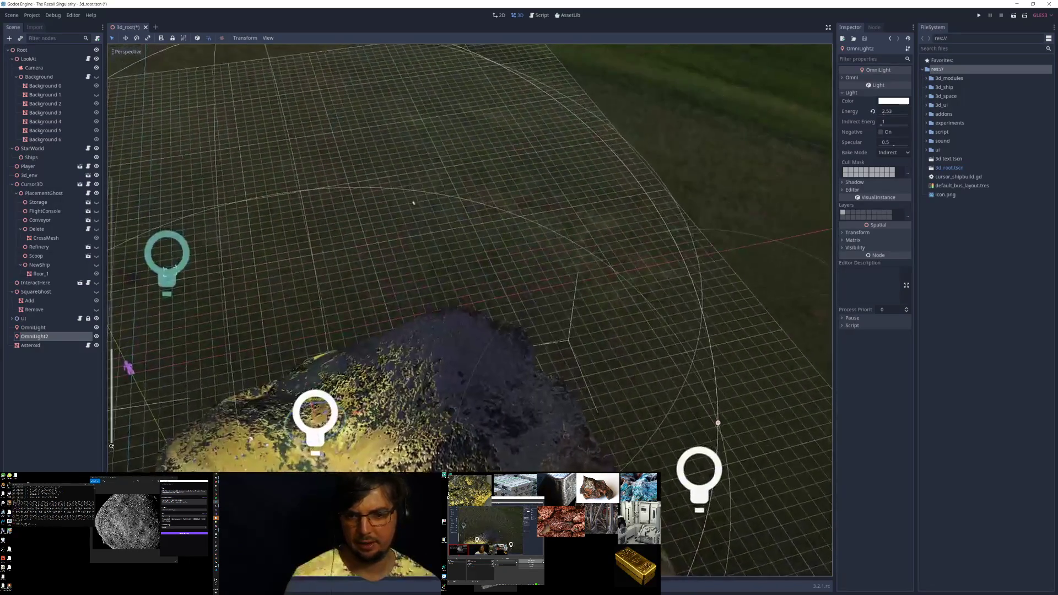
{"action": "left_click_drag", "start_coordinate": [310, 402], "coordinate": [442, 325]}
Step: Examine the relit gold surface from above and up close, and save the scene
{"action": "middle_click_drag", "start_coordinate": [412, 394], "coordinate": [397, 286]}
{"action": "scroll", "coordinate": [394, 441], "scroll_direction": "down", "scroll_amount": 7}
{"action": "scroll", "coordinate": [397, 285], "scroll_direction": "up", "scroll_amount": 9}
{"action": "middle_click_drag", "start_coordinate": [524, 88], "coordinate": [494, 250], "text": "shift"}
{"action": "key", "text": "ctrl+s"}
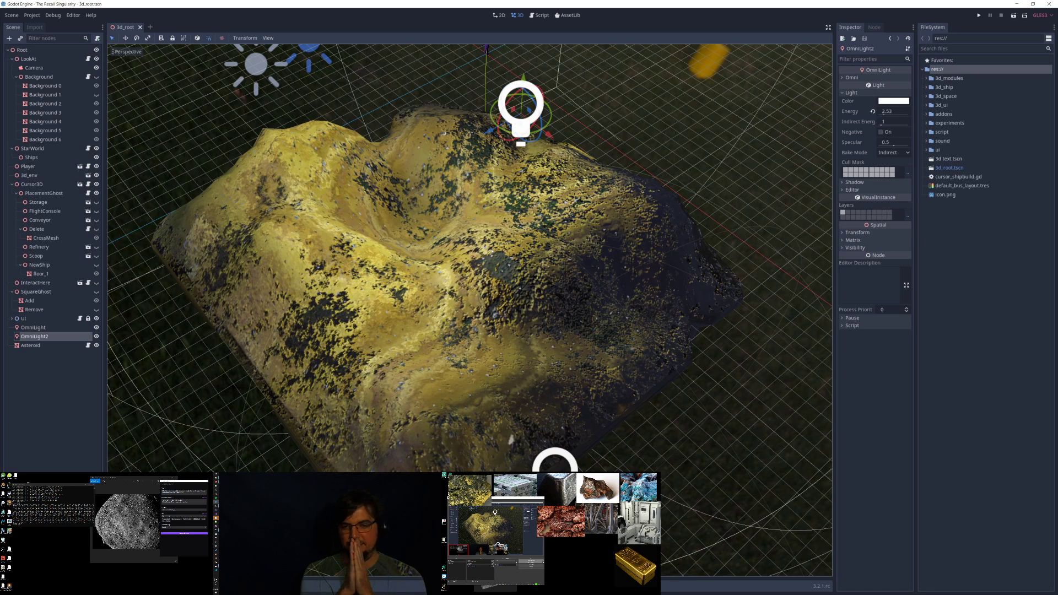
Step: Restore the Godot window to a smaller size that fits above the stream chat
{"action": "left_click_drag", "start_coordinate": [686, 5], "coordinate": [180, 14]}
{"action": "left_click_drag", "start_coordinate": [349, 224], "coordinate": [1050, 468]}
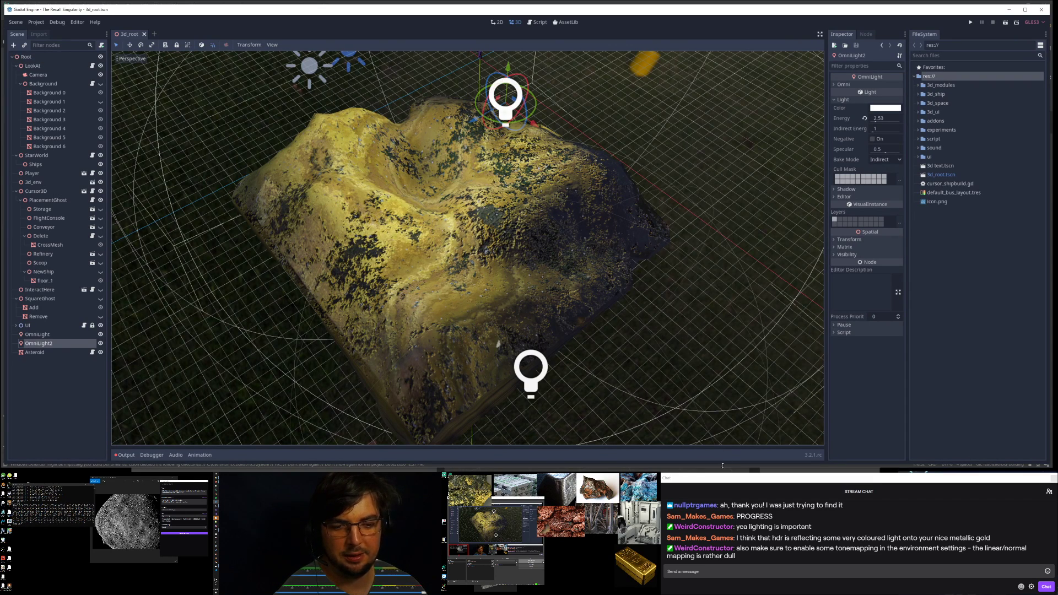
{"action": "left_click_drag", "start_coordinate": [722, 466], "coordinate": [723, 475]}
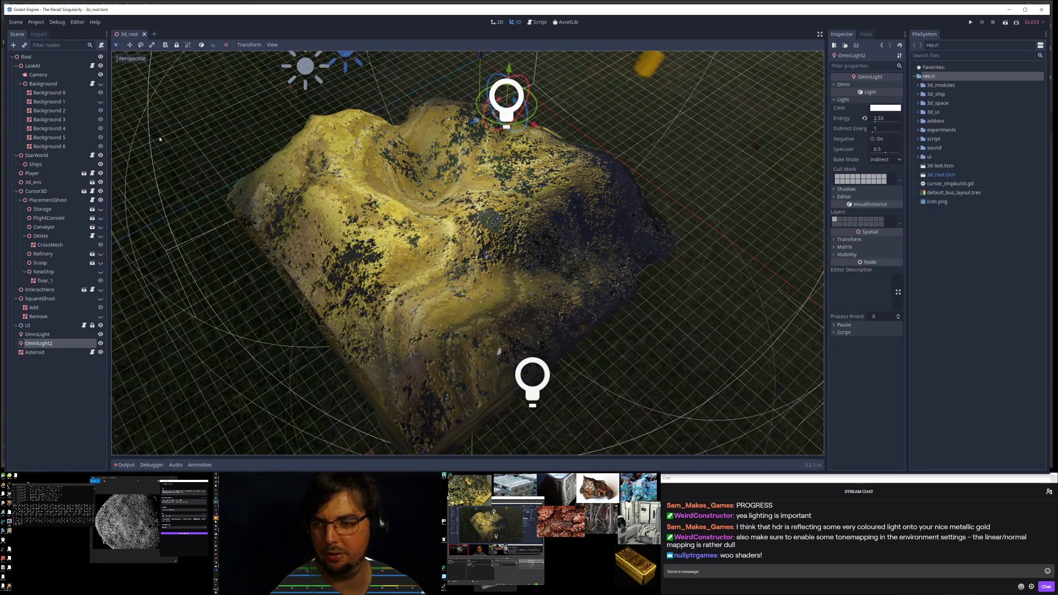
Step: Convert the Asteroid's material override to a ShaderMaterial and open its shader code
{"action": "left_click", "coordinate": [50, 354]}
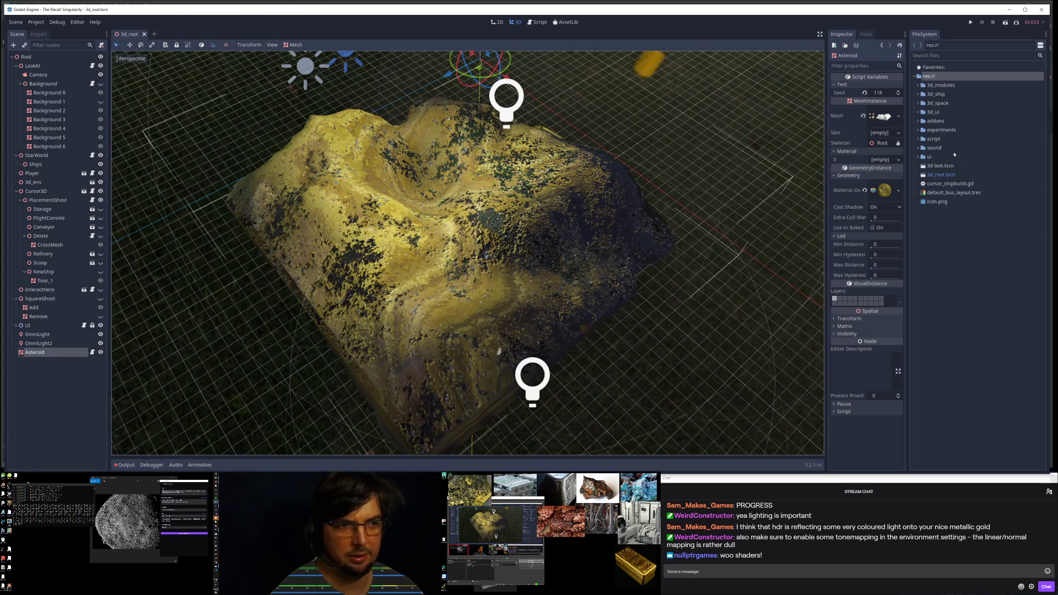
{"action": "left_click", "coordinate": [884, 191]}
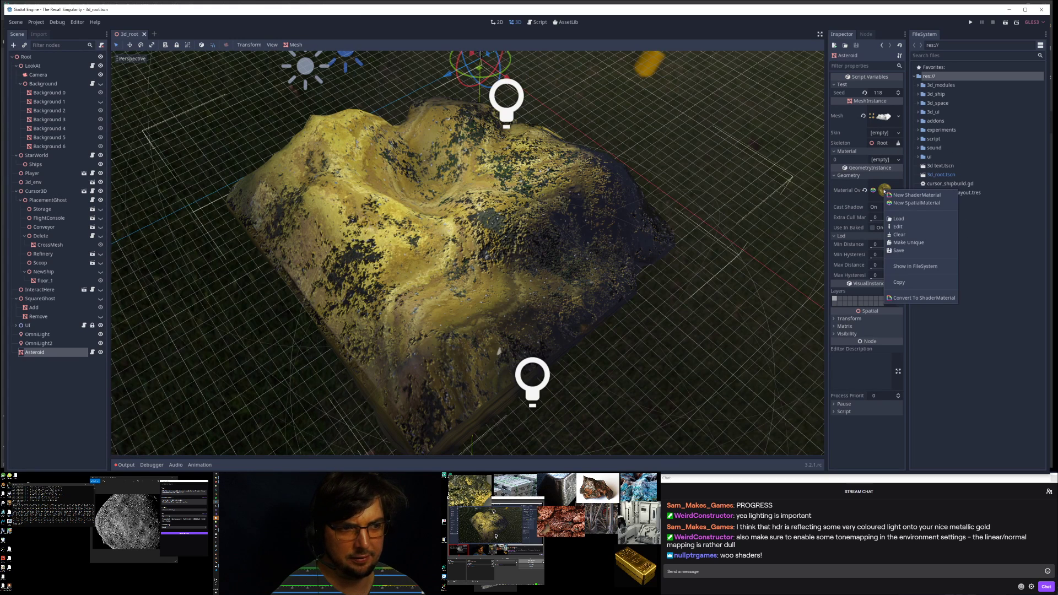
{"action": "left_click", "coordinate": [923, 298]}
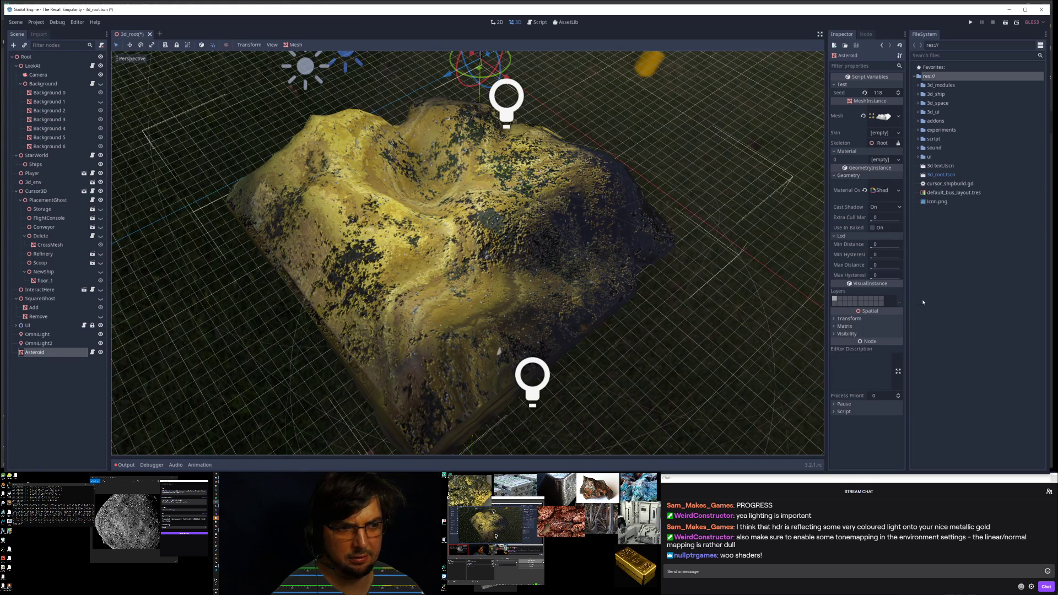
{"action": "left_click", "coordinate": [884, 191]}
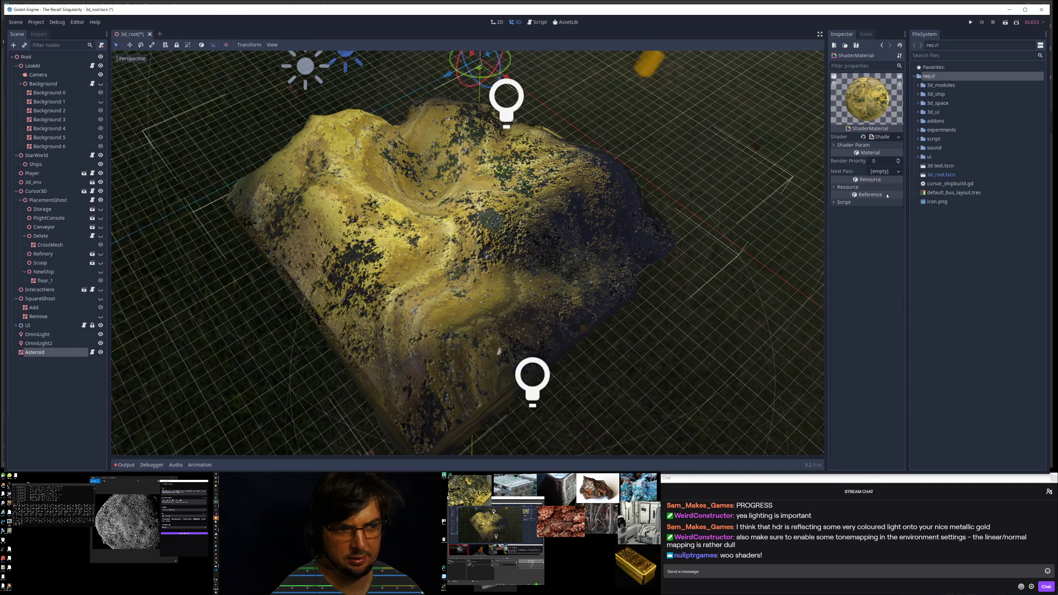
{"action": "left_click", "coordinate": [882, 137]}
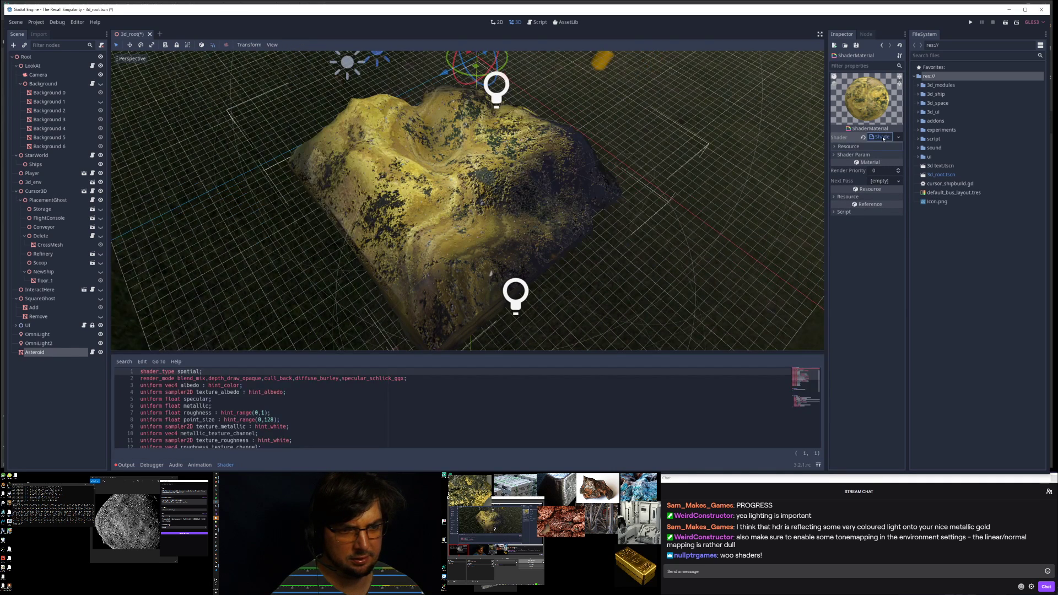
Step: Enlarge the shader code editor so most of the converted shader fits in view
{"action": "scroll", "coordinate": [385, 407], "scroll_direction": "down", "scroll_amount": 10}
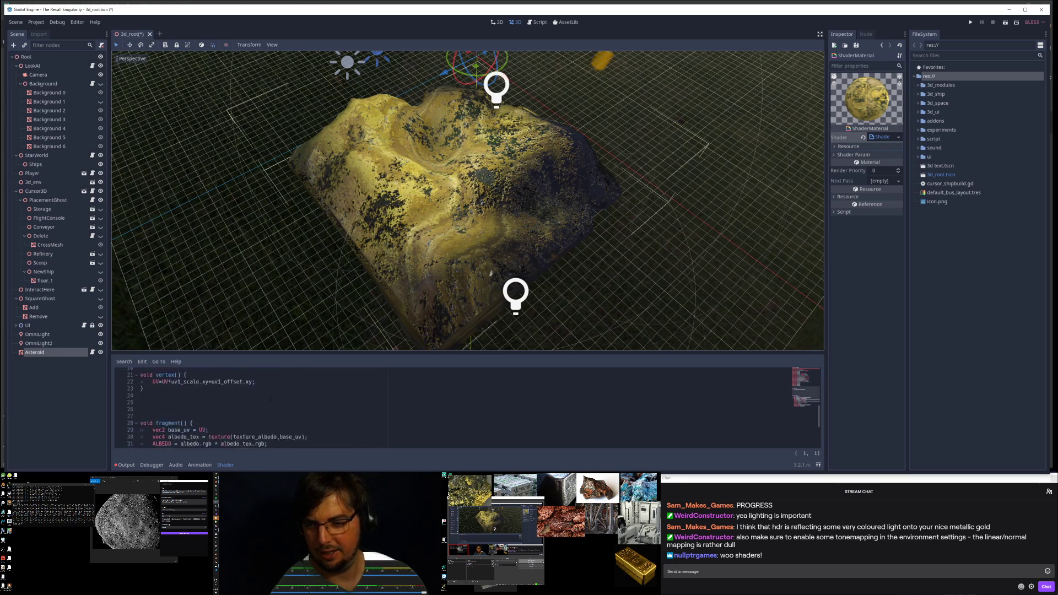
{"action": "scroll", "coordinate": [386, 408], "scroll_direction": "up", "scroll_amount": 10}
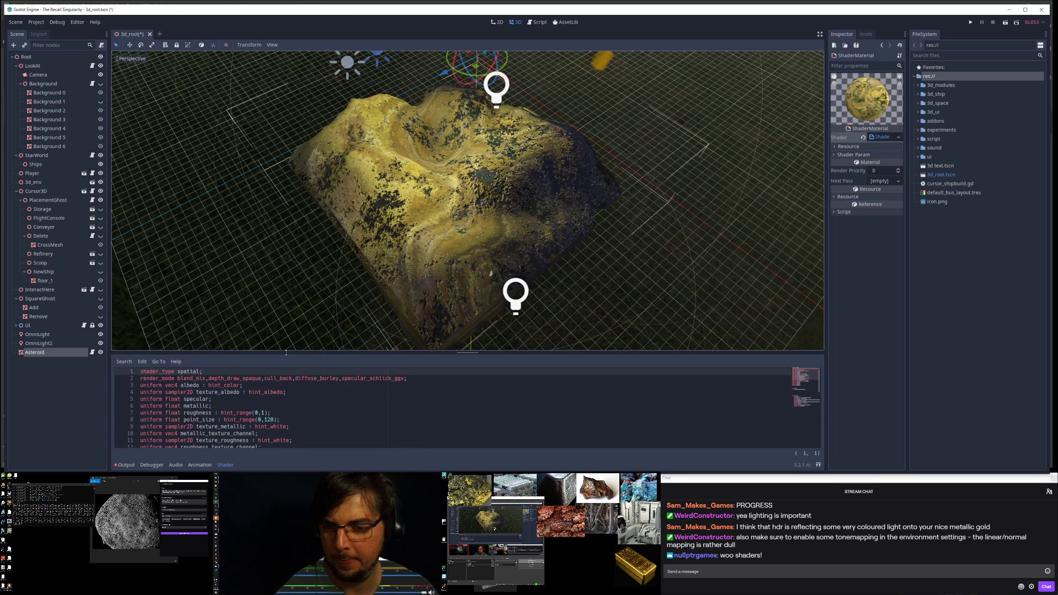
{"action": "left_click_drag", "start_coordinate": [304, 352], "coordinate": [322, 309]}
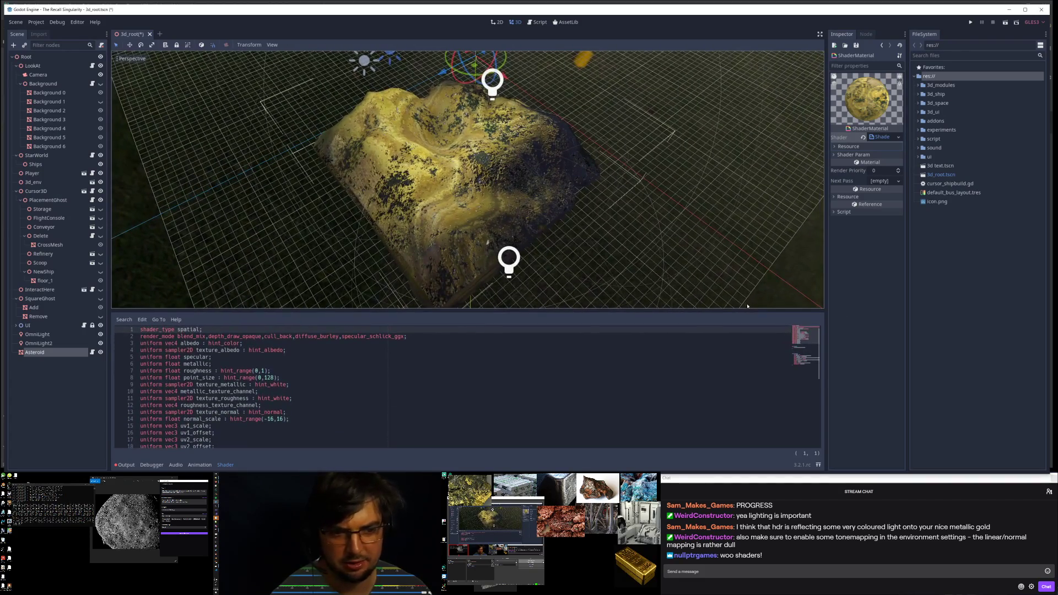
{"action": "left_click_drag", "start_coordinate": [752, 309], "coordinate": [681, 187]}
Step: Read through the shader's render mode and uniform declarations from the first line to texture_metallic
{"action": "left_click", "coordinate": [219, 203]}
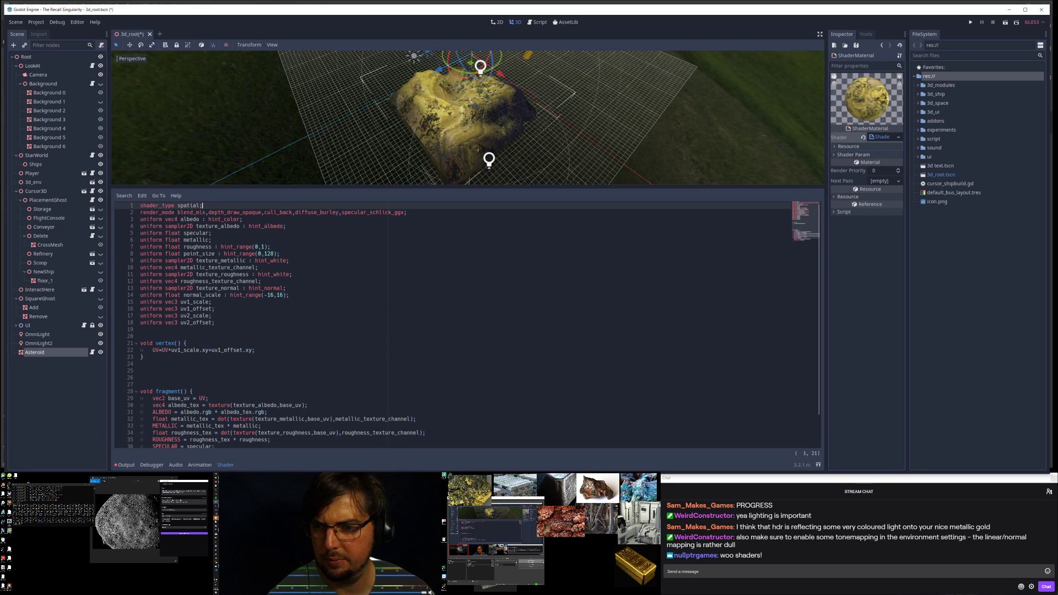
{"action": "left_click", "coordinate": [196, 212]}
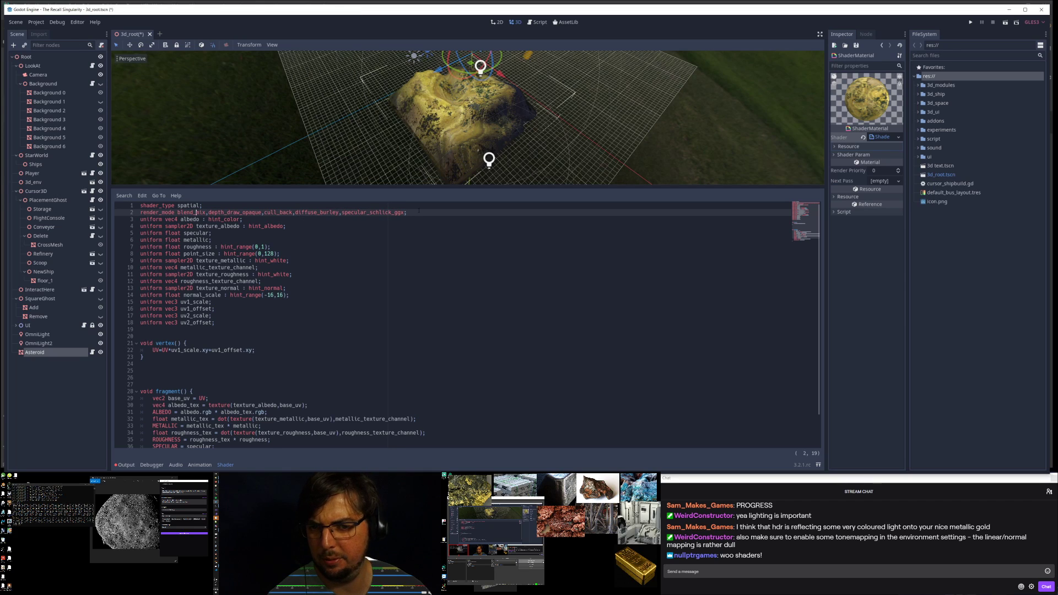
{"action": "left_click", "coordinate": [189, 220]}
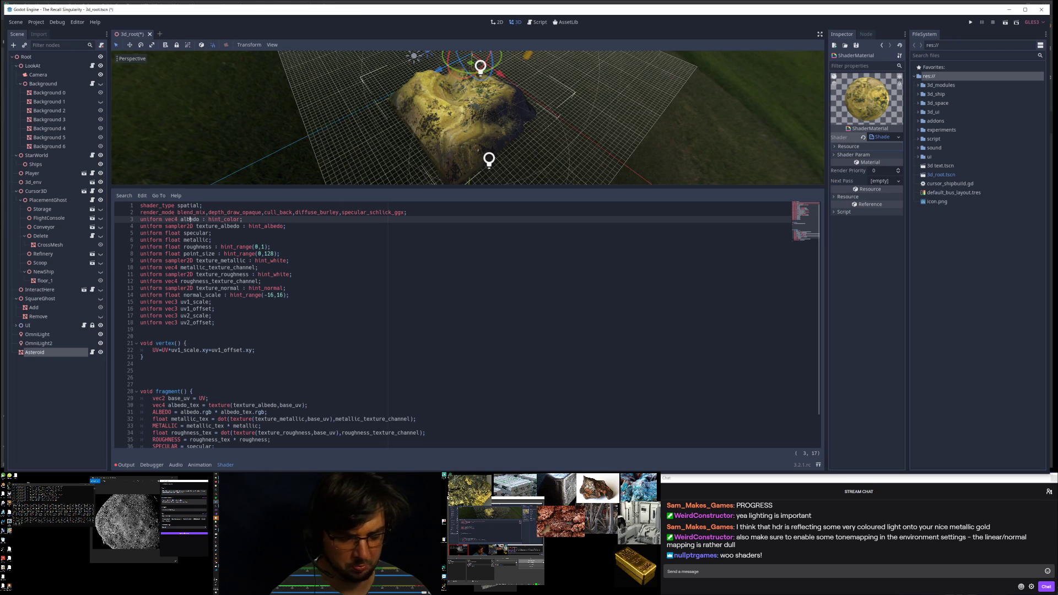
{"action": "key", "text": "Down"}
{"action": "key", "text": "Down"}
{"action": "key", "text": "Down"}
{"action": "key", "text": "Down"}
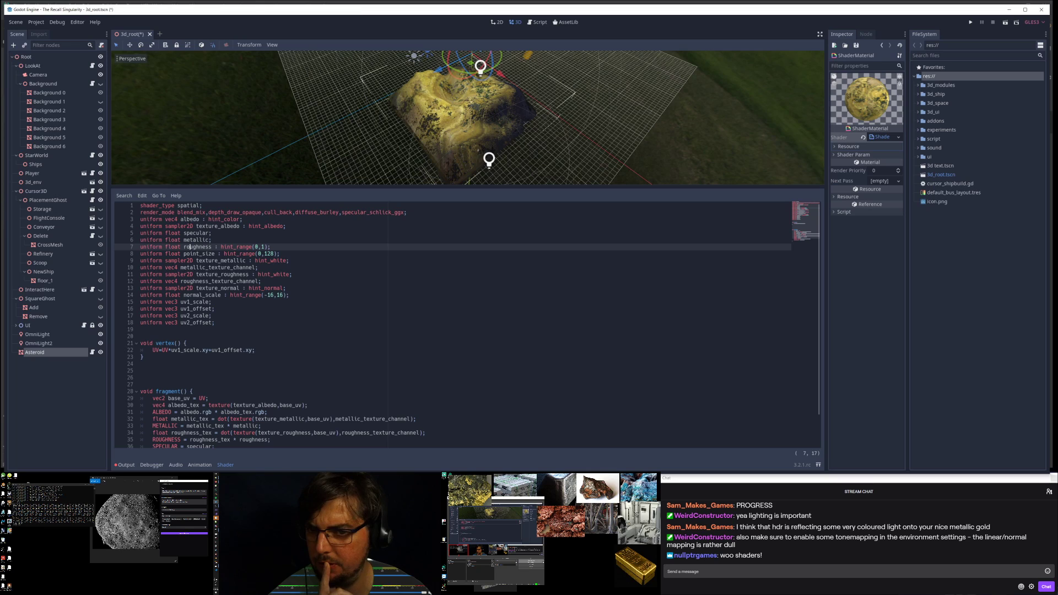
{"action": "key", "text": "Down"}
{"action": "key", "text": "Down"}
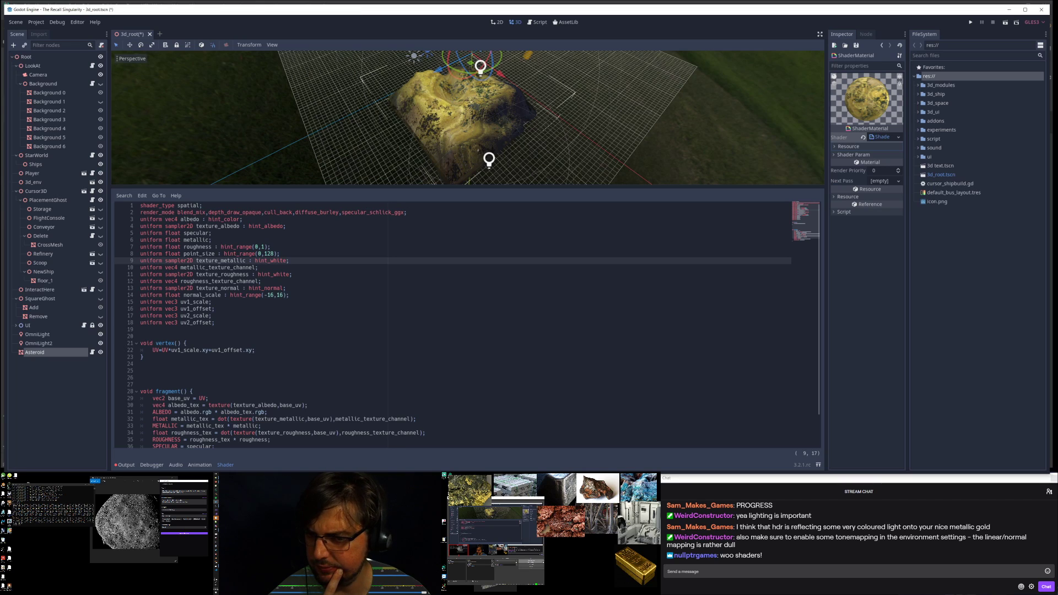
Step: Read through the remaining uniform declarations from metallic_texture_channel to uv2_offset
{"action": "key", "text": "Down"}
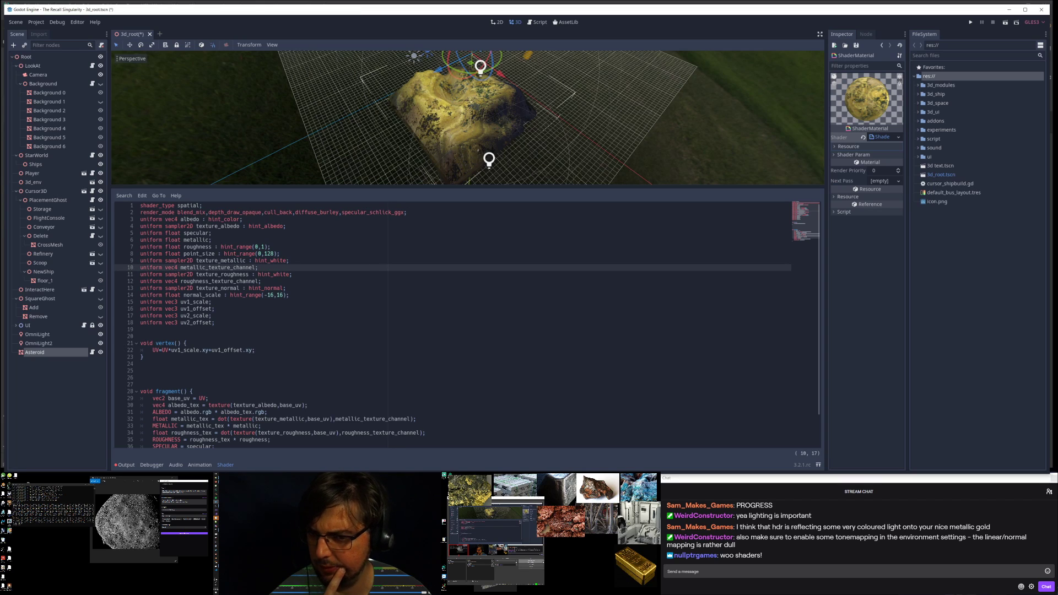
{"action": "left_click", "coordinate": [192, 260]}
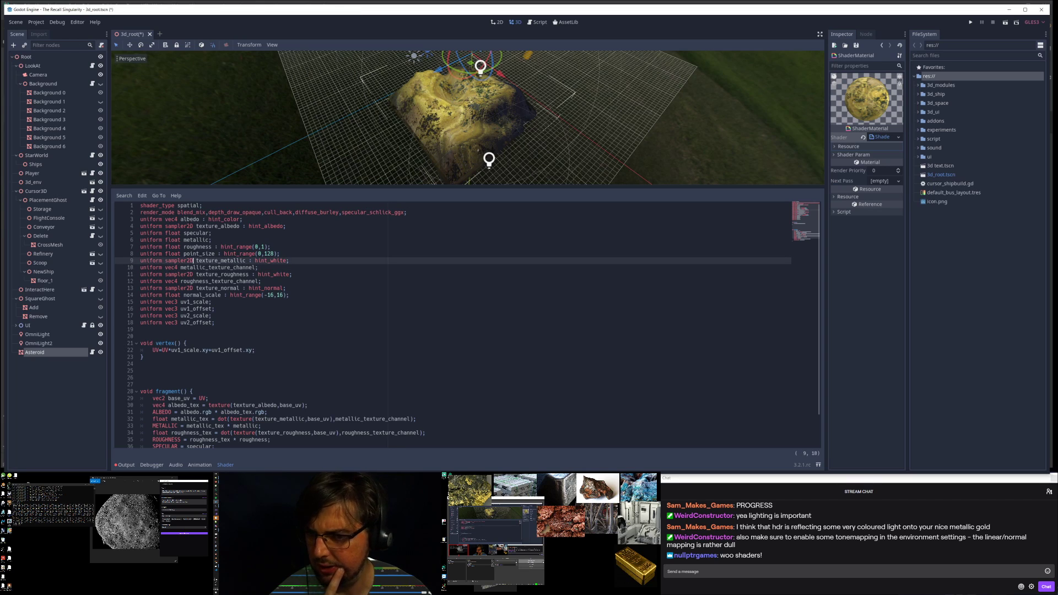
{"action": "key", "text": "Down"}
{"action": "key", "text": "Down"}
{"action": "key", "text": "Left"}
{"action": "key", "text": "Down"}
{"action": "key", "text": "Down"}
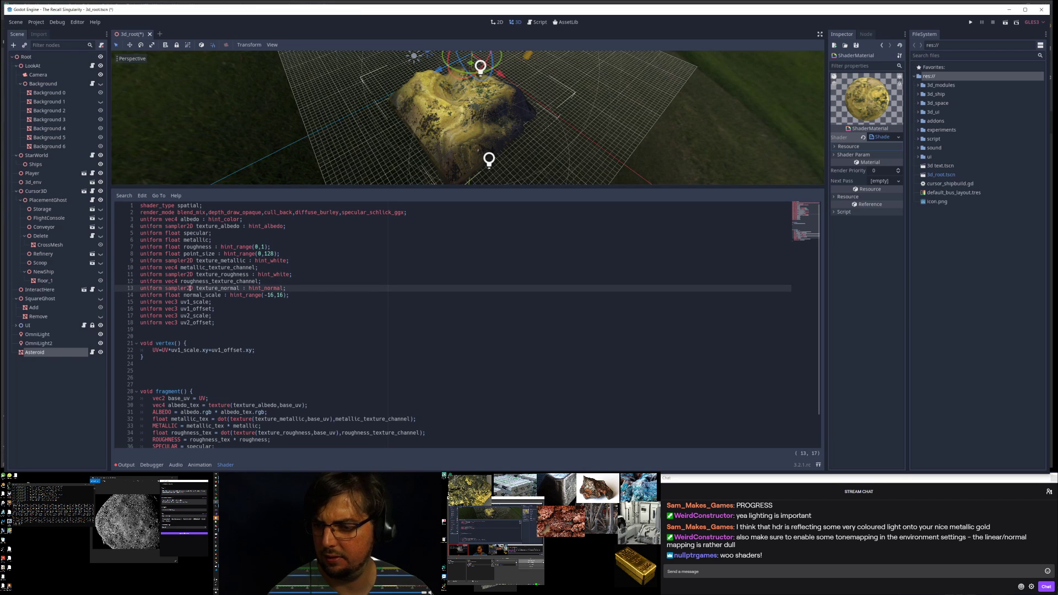
{"action": "key", "text": "Down"}
{"action": "key", "text": "Down"}
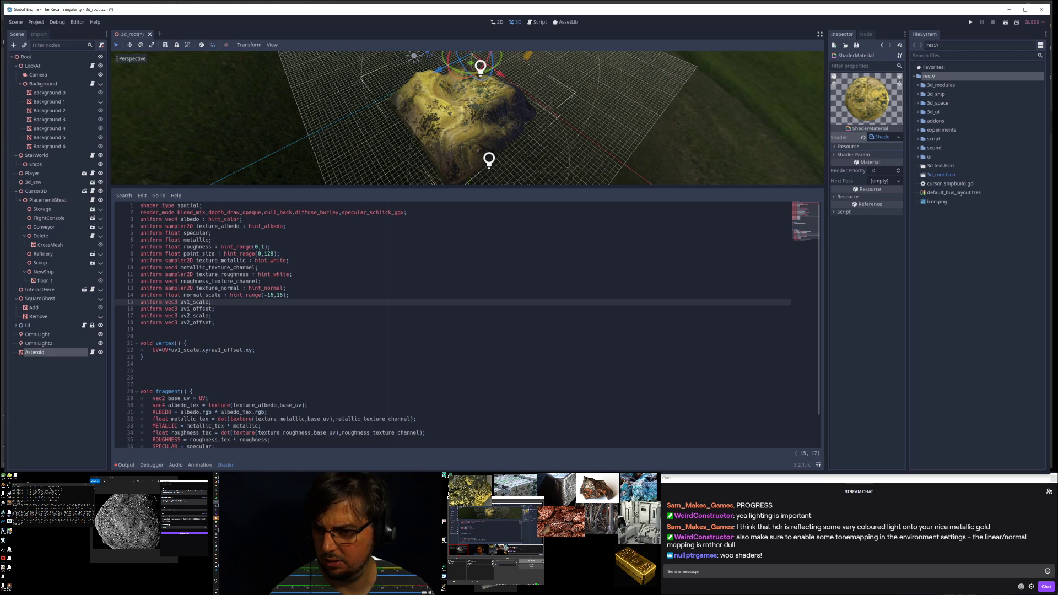
{"action": "key", "text": "Down"}
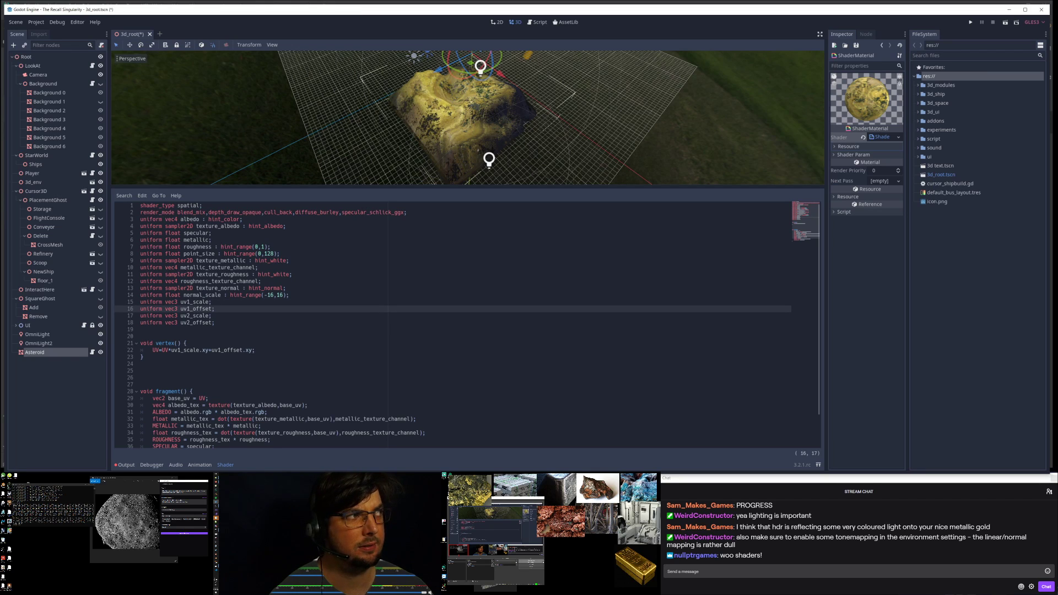
{"action": "key", "text": "Down"}
{"action": "key", "text": "Down"}
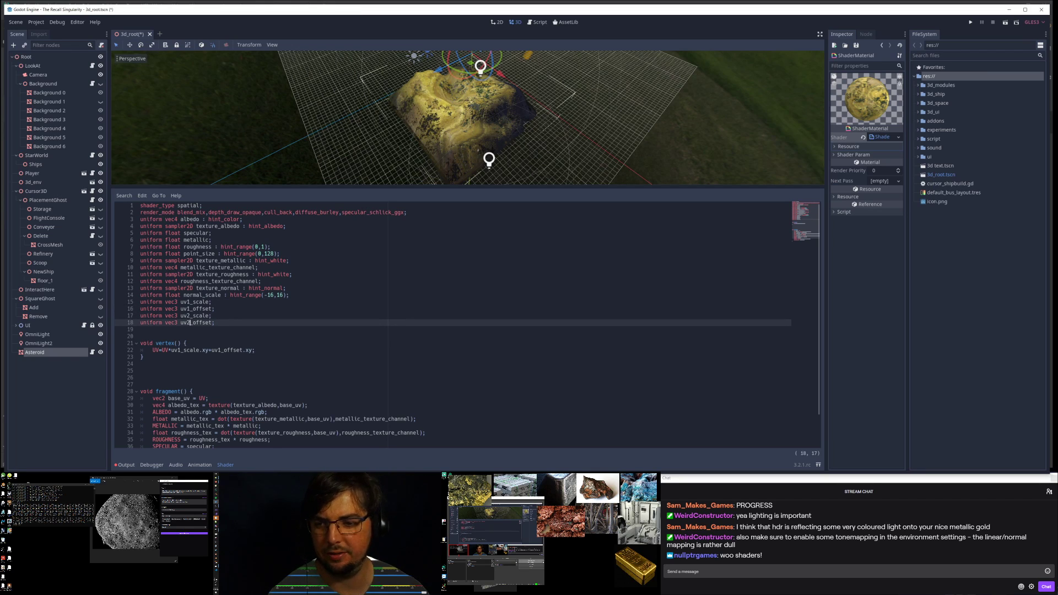
Step: Examine the vertex UV scaling and the fragment function's albedo and metallic lines, including the metallic_texture_channel argument
{"action": "scroll", "coordinate": [247, 348], "scroll_direction": "down", "scroll_amount": 1}
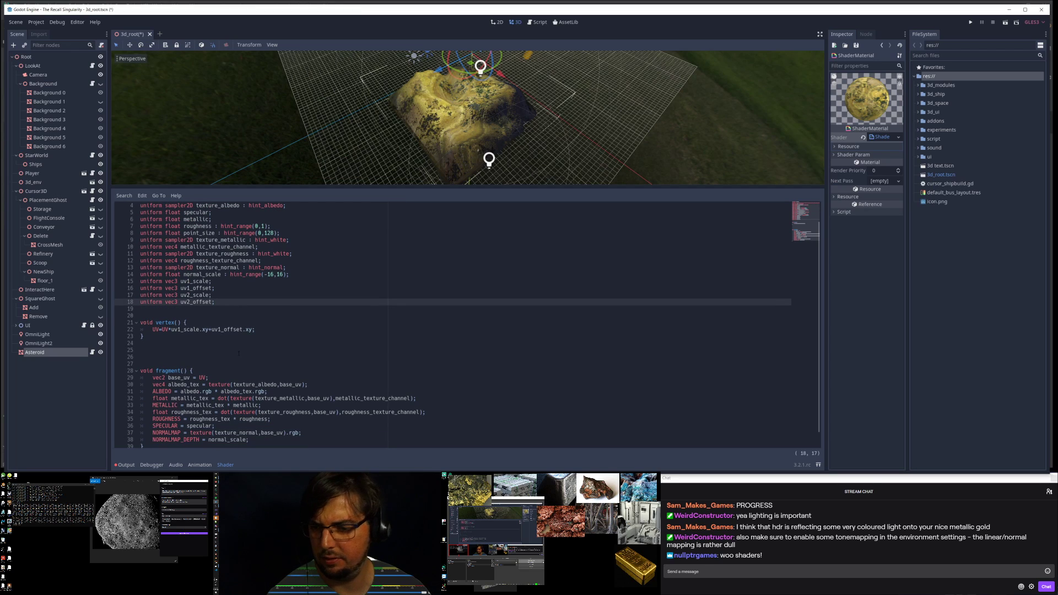
{"action": "left_click", "coordinate": [209, 330]}
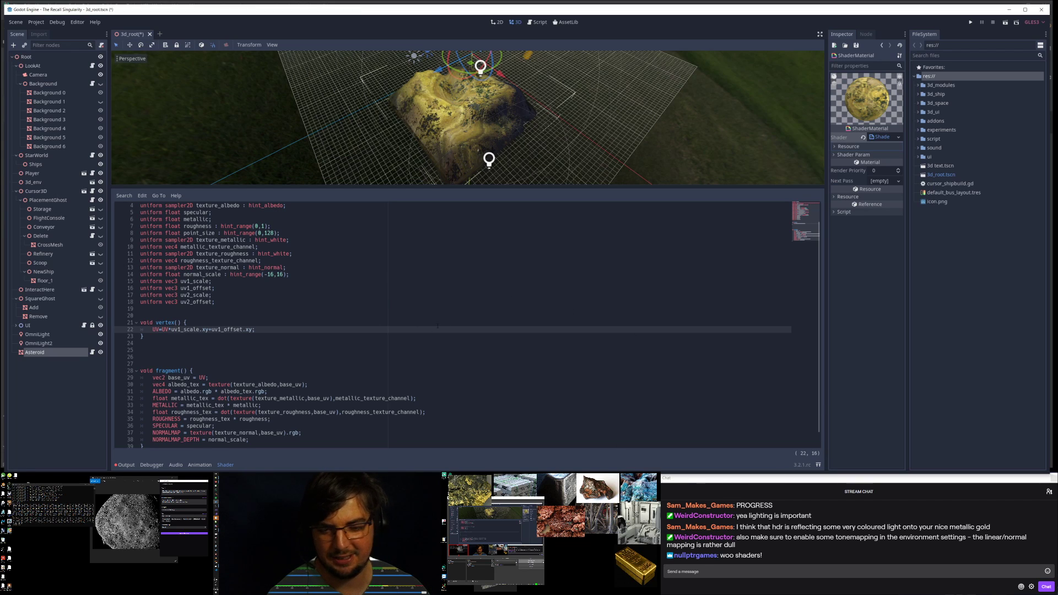
{"action": "scroll", "coordinate": [452, 325], "scroll_direction": "down", "scroll_amount": 1}
{"action": "left_click", "coordinate": [189, 363]}
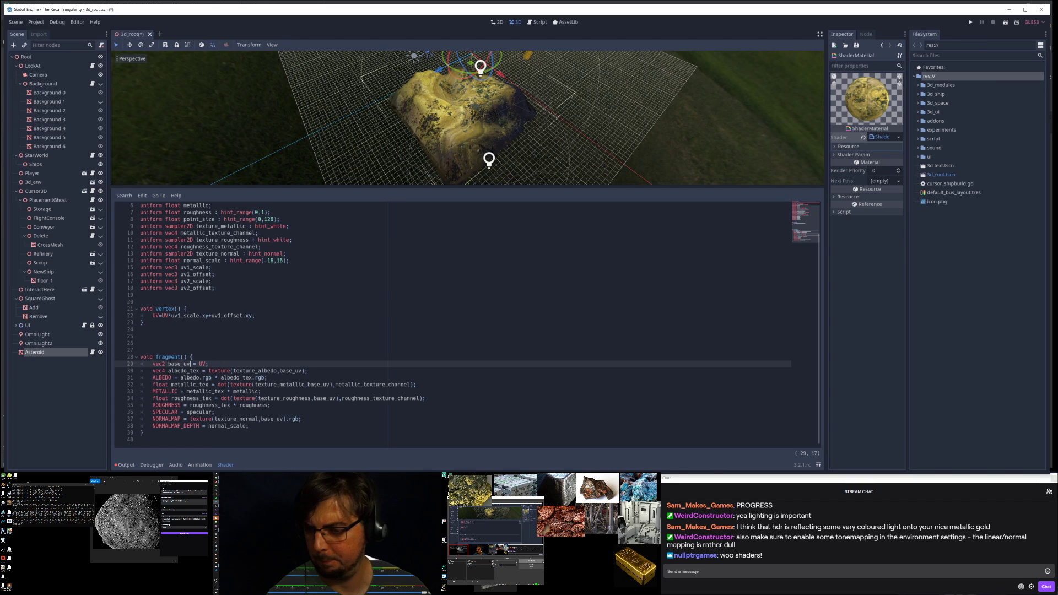
{"action": "left_click", "coordinate": [180, 371]}
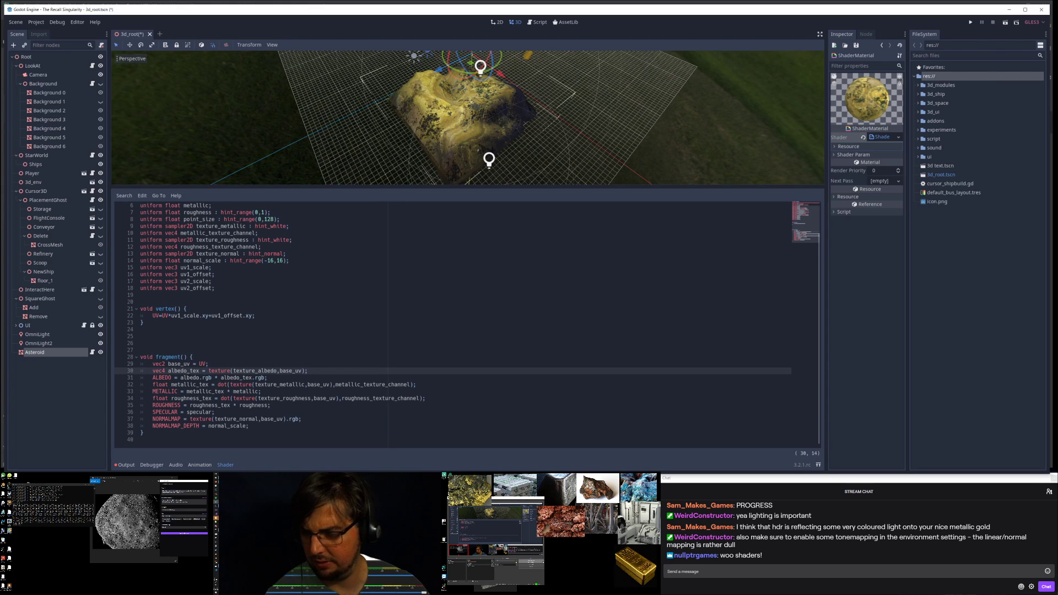
{"action": "left_click", "coordinate": [196, 378]}
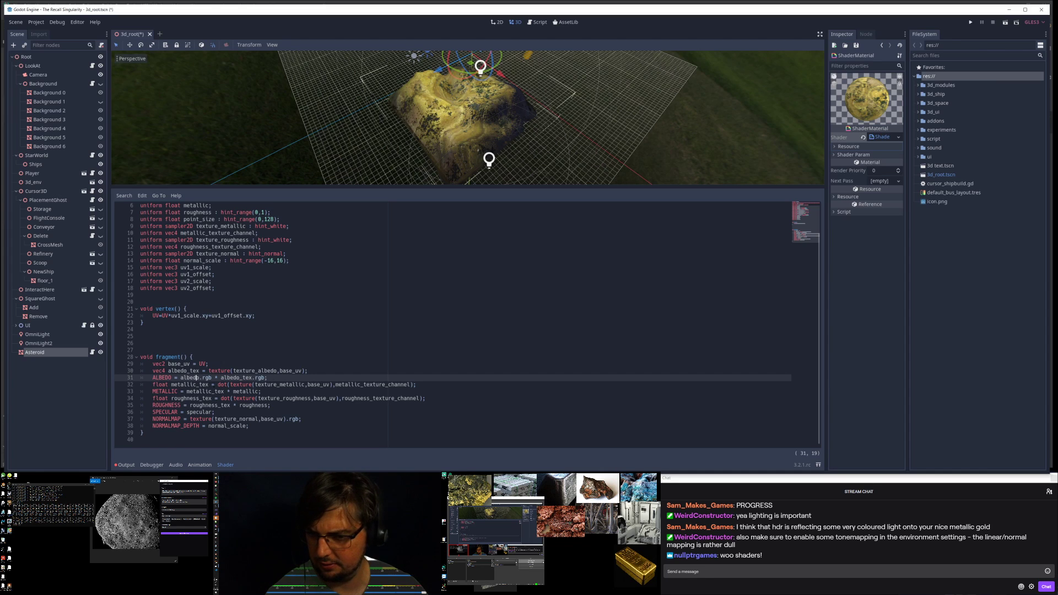
{"action": "left_click", "coordinate": [243, 384]}
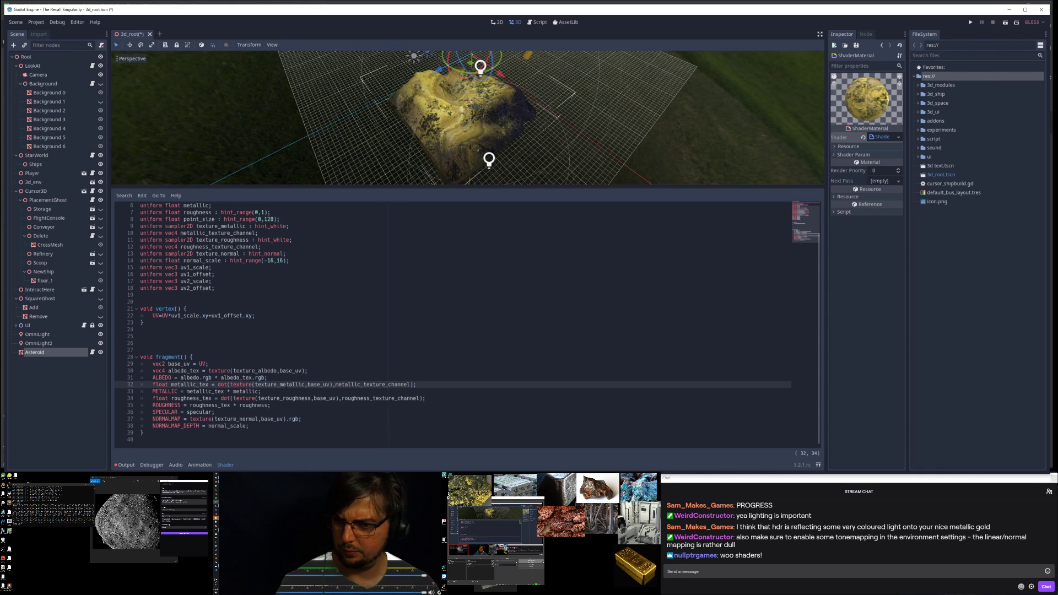
{"action": "double_click", "coordinate": [380, 384]}
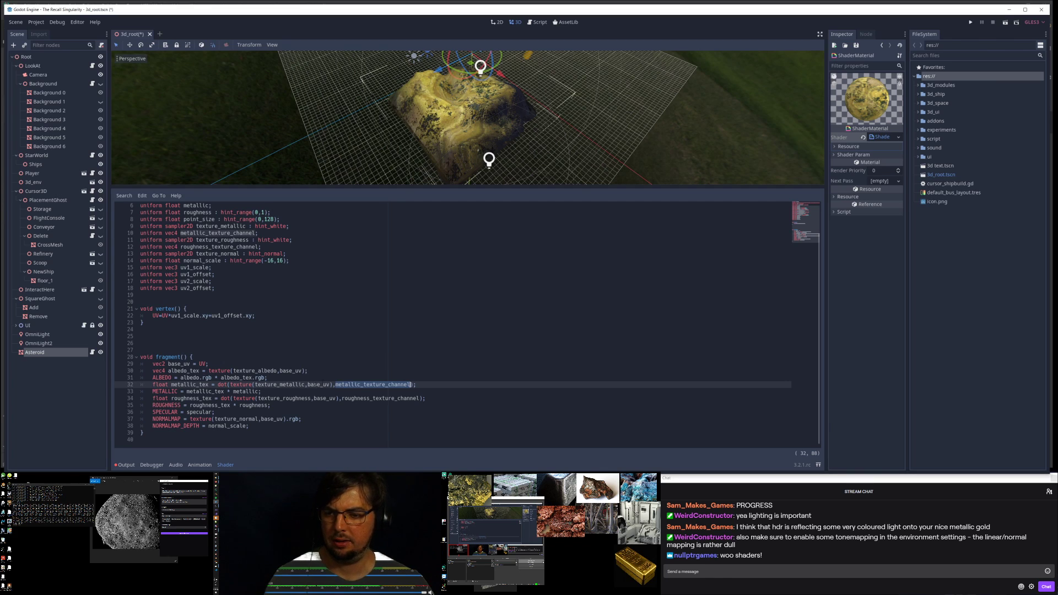
{"action": "left_click", "coordinate": [214, 385]}
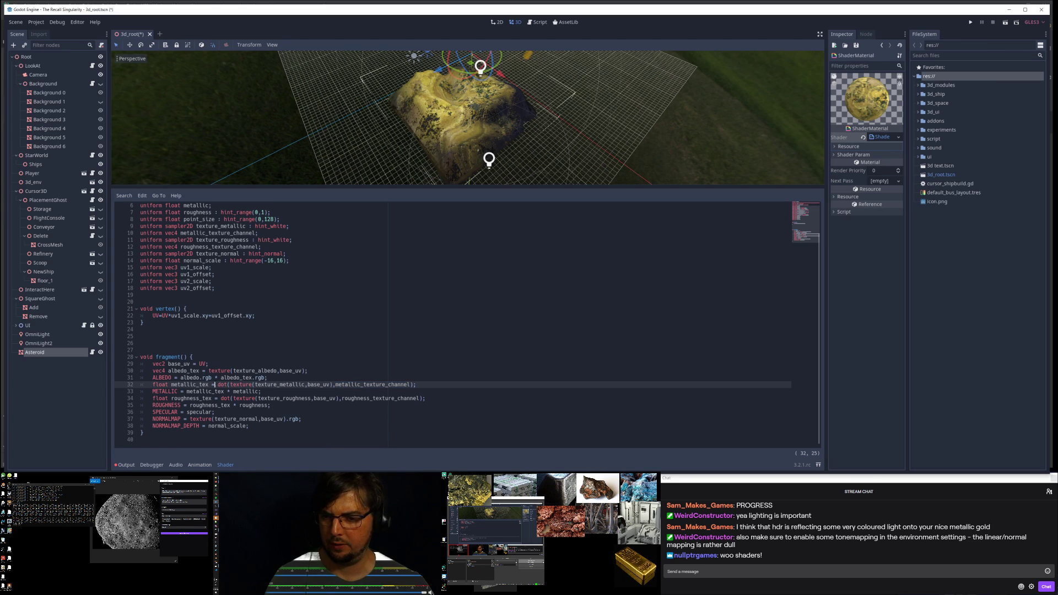
{"action": "type", "text": "0.0"}
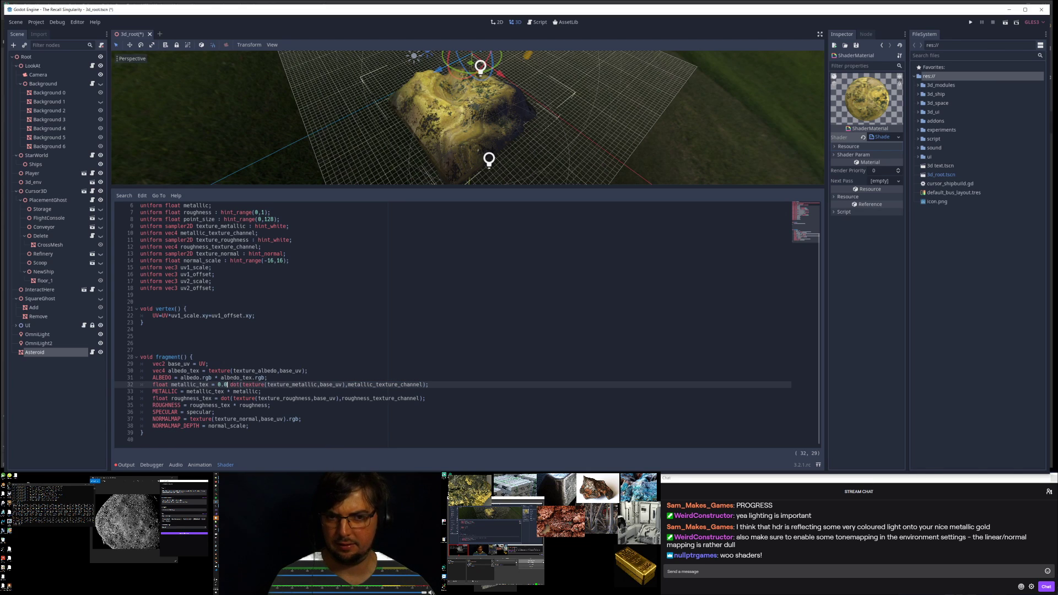
{"action": "key", "text": "BackSpace"}
{"action": "key", "text": "BackSpace"}
{"action": "key", "text": "BackSpace"}
{"action": "key", "text": "BackSpace"}
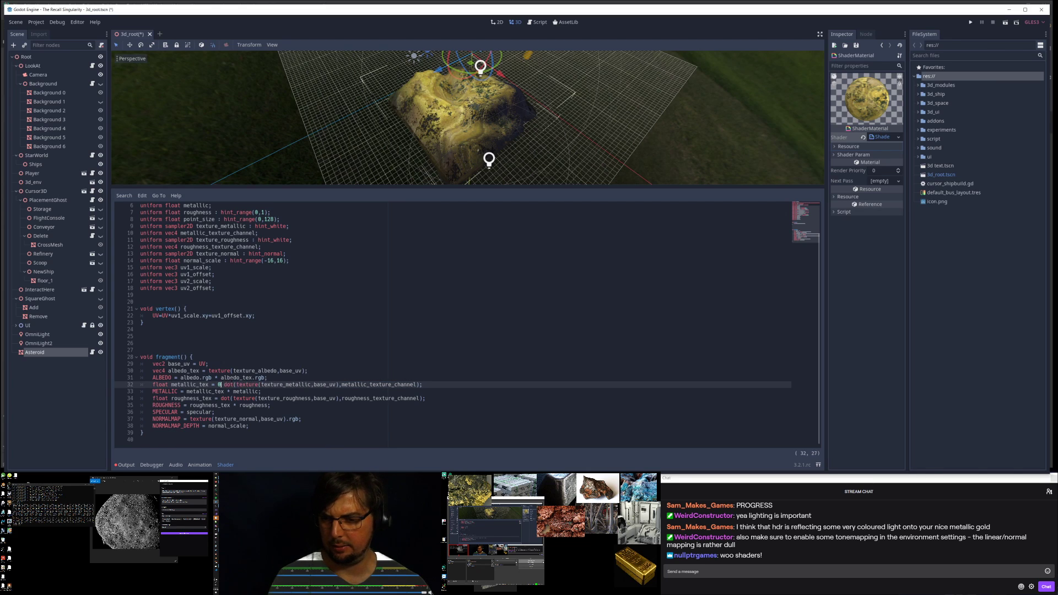
Step: Override roughness_tex with 0.0, commenting out its dot() expression, save, and inspect the asteroid's surface up close
{"action": "key", "text": "Down"}
{"action": "key", "text": "Down"}
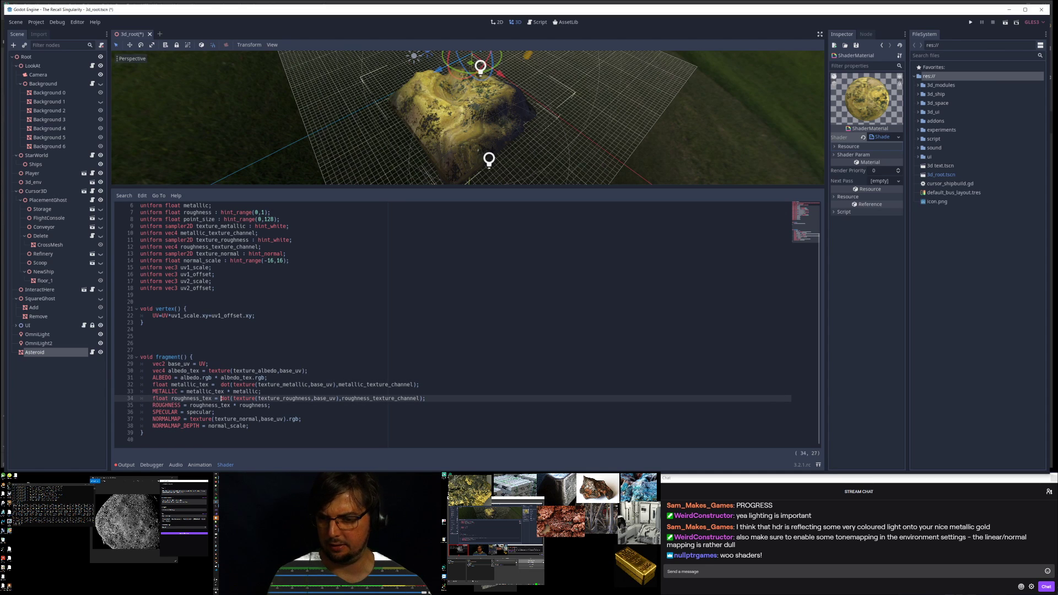
{"action": "type", "text": "0.0 //"}
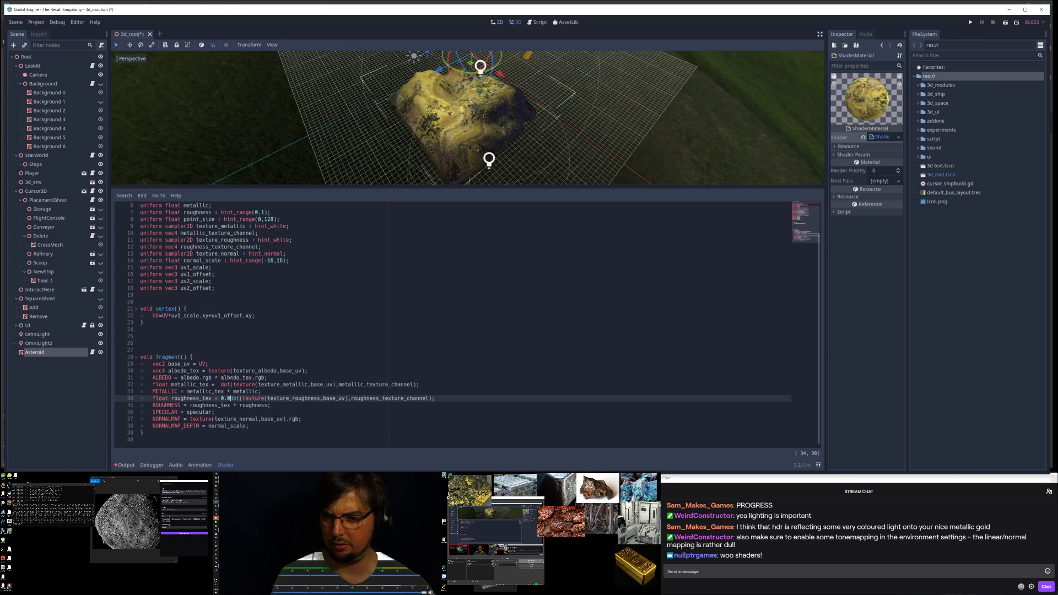
{"action": "key", "text": "ctrl+s"}
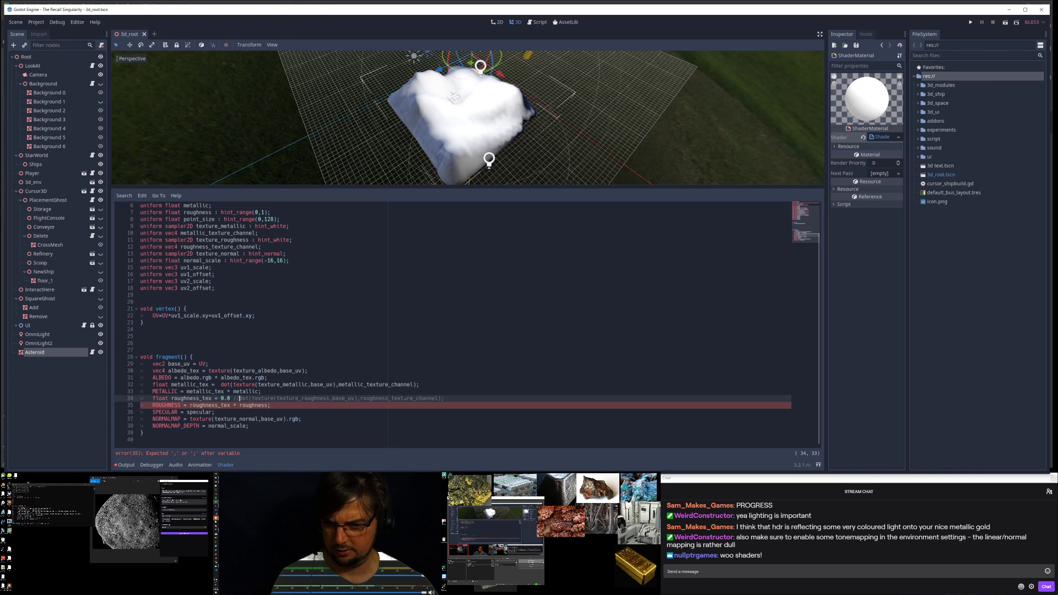
{"action": "type", "text": ";"}
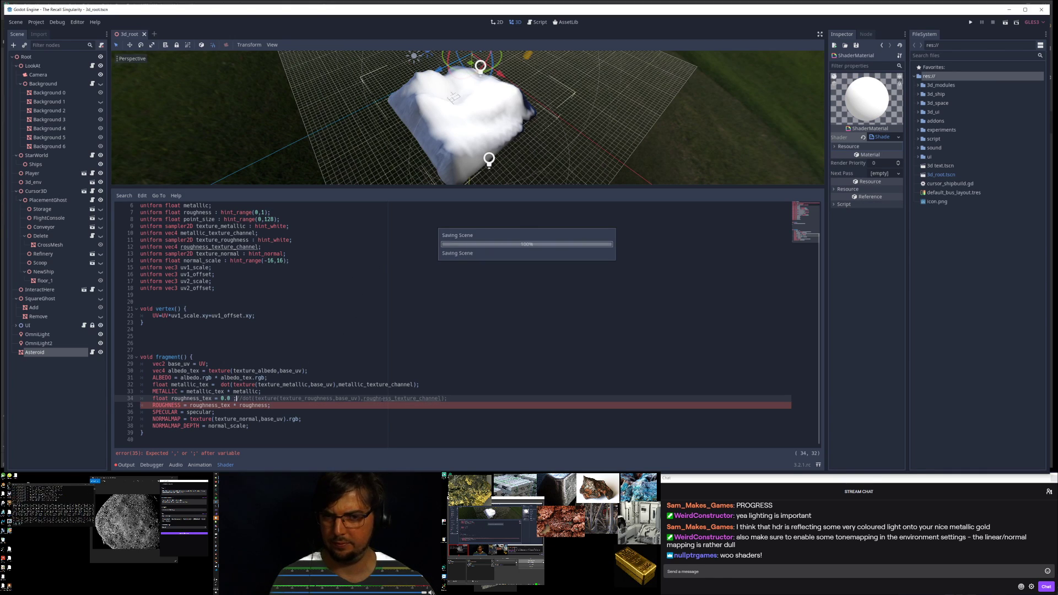
{"action": "key", "text": "ctrl+s"}
{"action": "scroll", "coordinate": [491, 102], "scroll_direction": "up", "scroll_amount": 6}
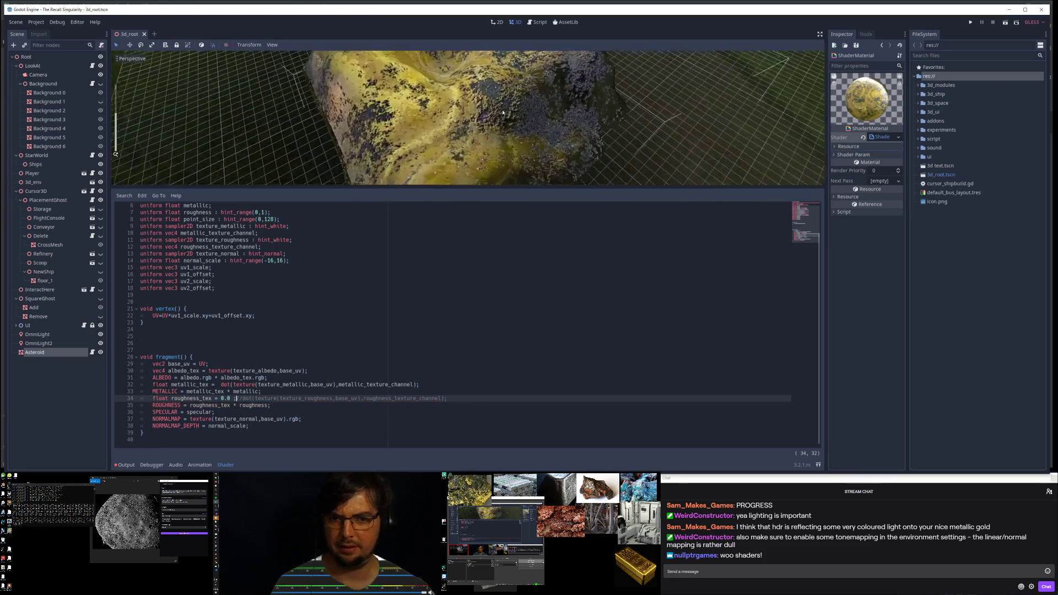
{"action": "middle_click_drag", "start_coordinate": [485, 95], "coordinate": [439, 76]}
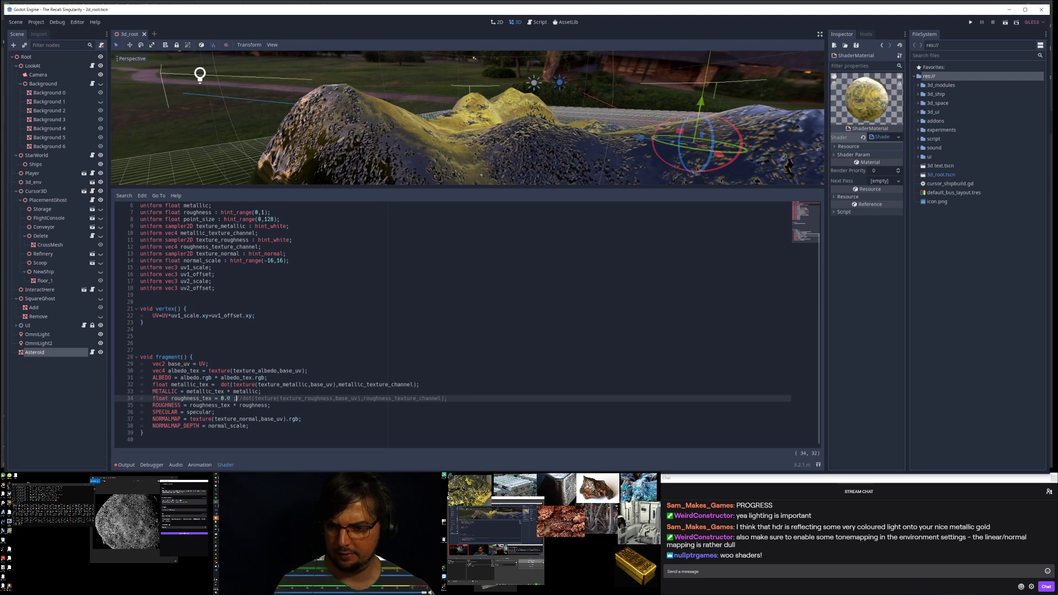
Step: Change the roughness_tex override to 1.0, save, and inspect the asteroid's surface again
{"action": "key", "text": "BackSpace"}
{"action": "type", "text": "1"}
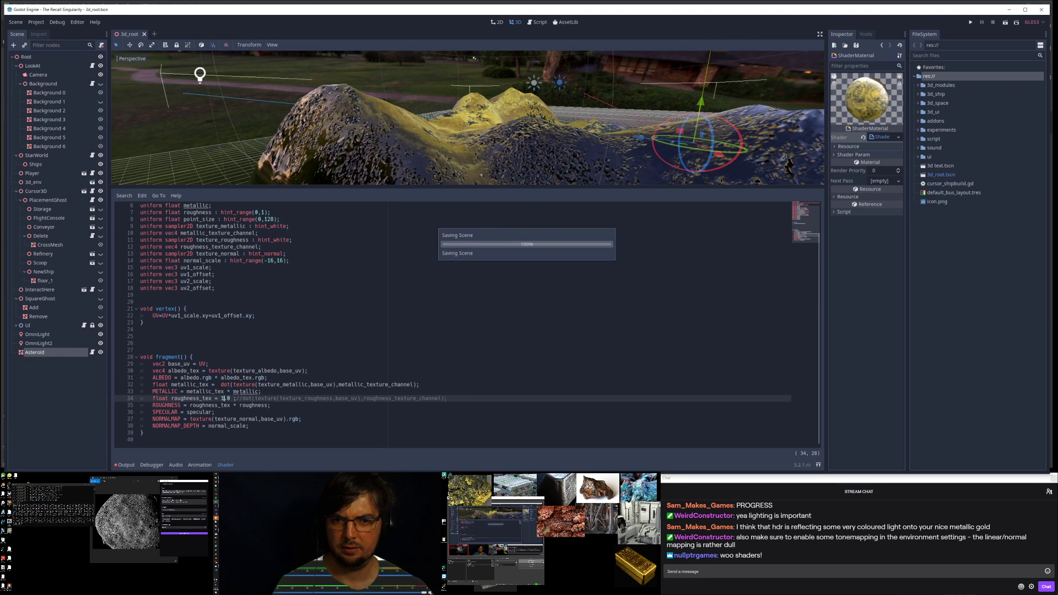
{"action": "key", "text": "Escape"}
{"action": "middle_click_drag", "start_coordinate": [481, 149], "coordinate": [455, 169]}
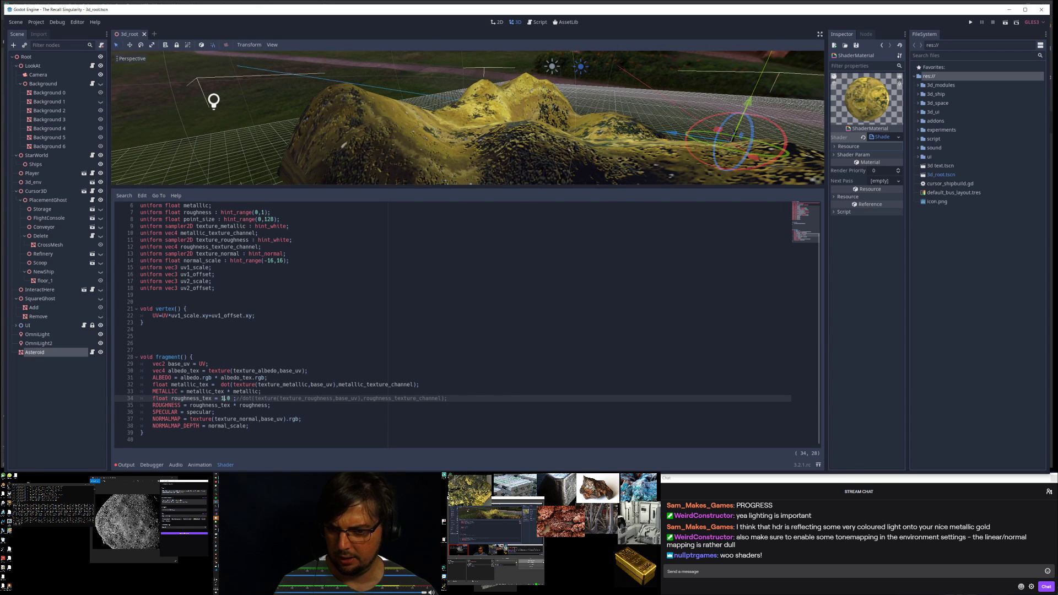
Step: Set roughness_tex to texture(texture_roughness,base_uv).r using the commented-out expression, save, and check the asteroid's surface
{"action": "left_click", "coordinate": [255, 397]}
{"action": "left_click", "coordinate": [360, 398], "text": "shift"}
{"action": "key", "text": "ctrl+c"}
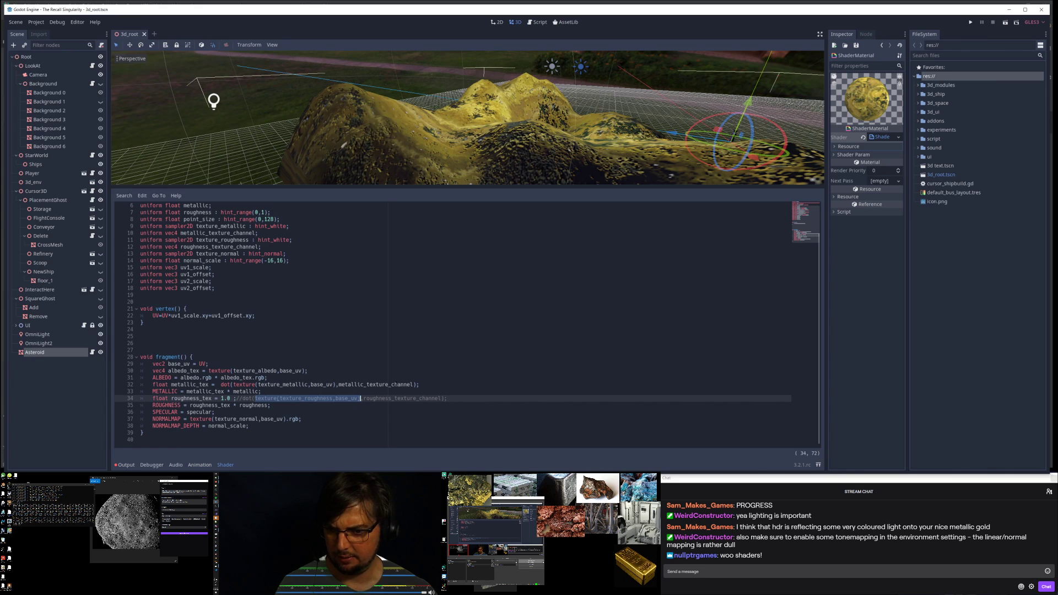
{"action": "left_click_drag", "start_coordinate": [233, 391], "coordinate": [234, 398]}
{"action": "key", "text": "ctrl+v"}
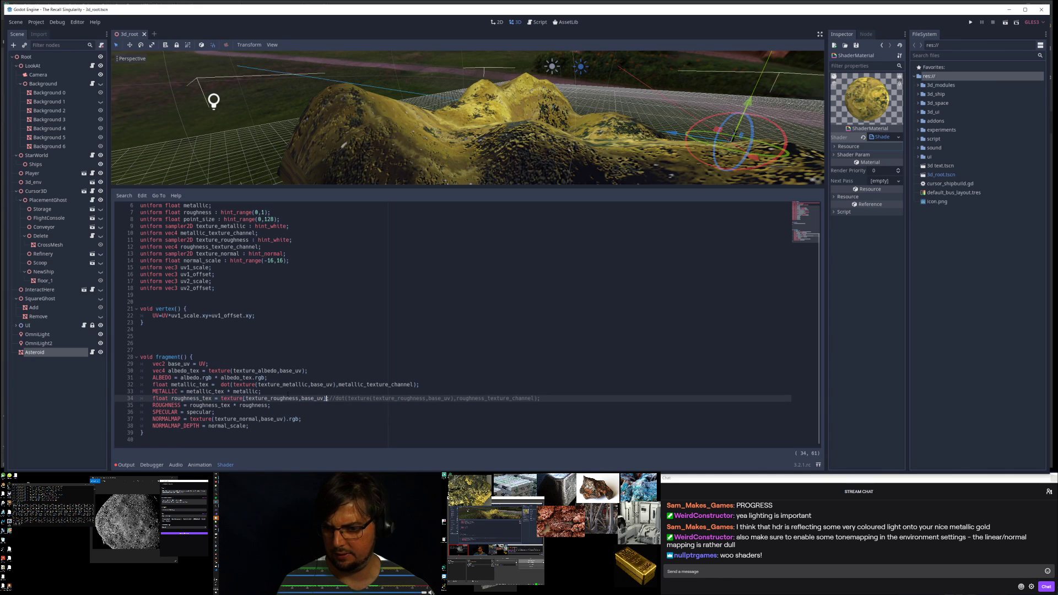
{"action": "type", "text": ".r"}
{"action": "key", "text": "ctrl+s"}
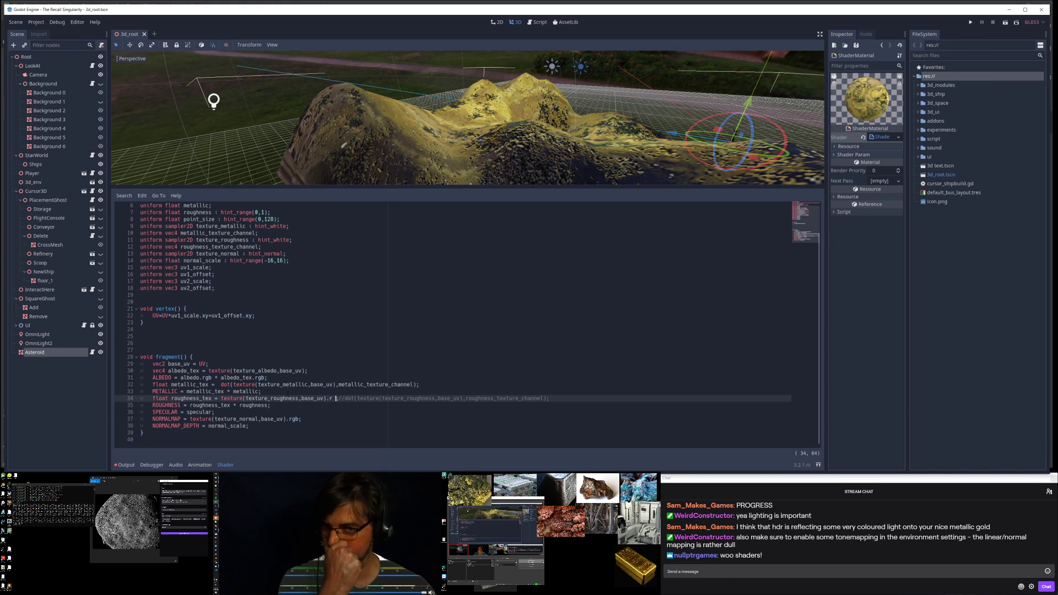
{"action": "middle_click_drag", "start_coordinate": [593, 129], "coordinate": [553, 182]}
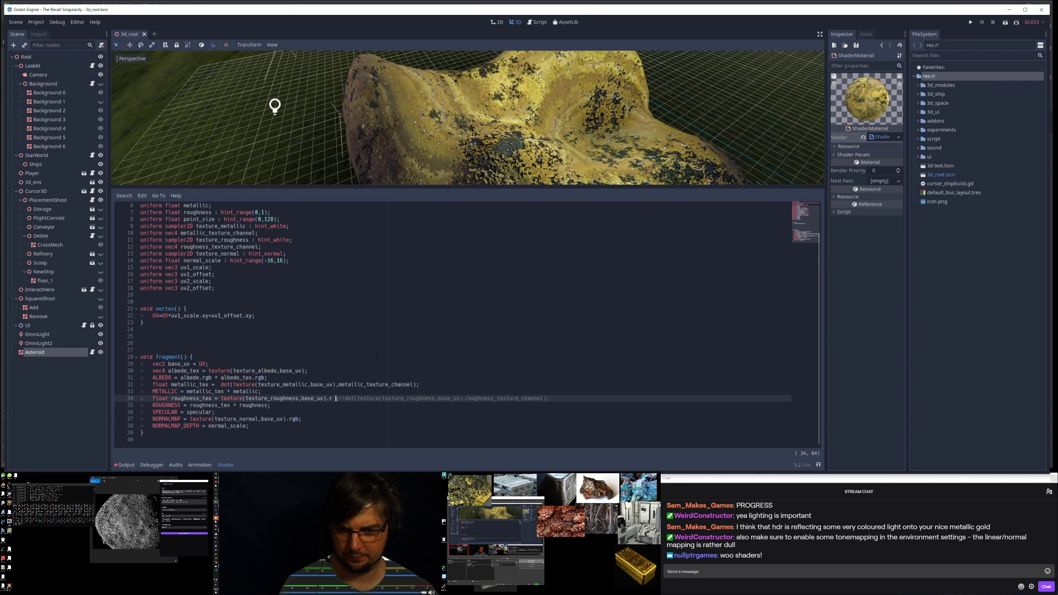
Step: Remove the commented-out dot() expression from the roughness_tex line, ending it with a semicolon after .r, and save
{"action": "key", "text": "BackSpace"}
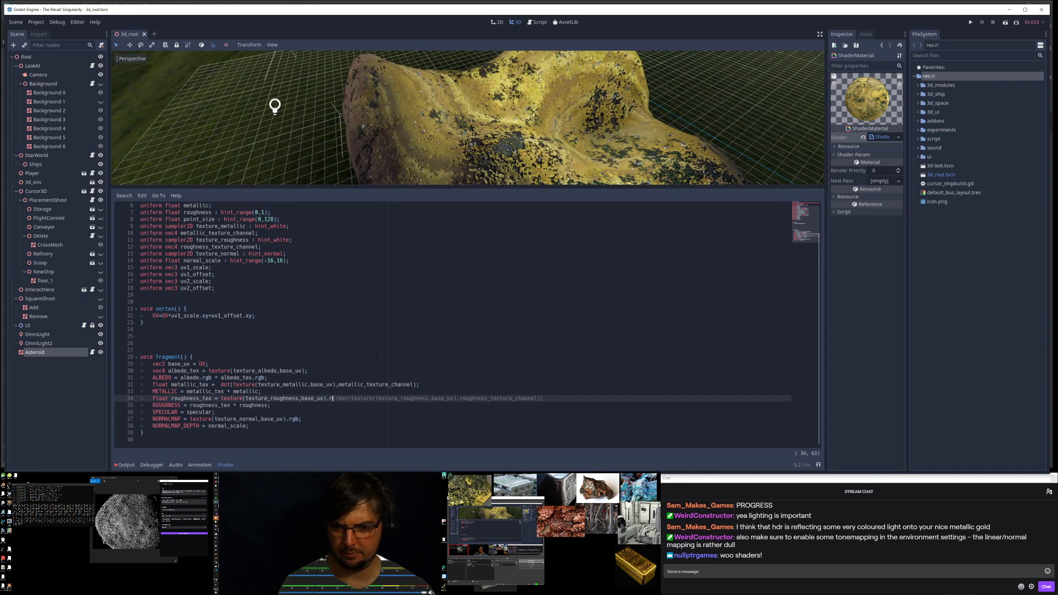
{"action": "key", "text": "shift+End"}
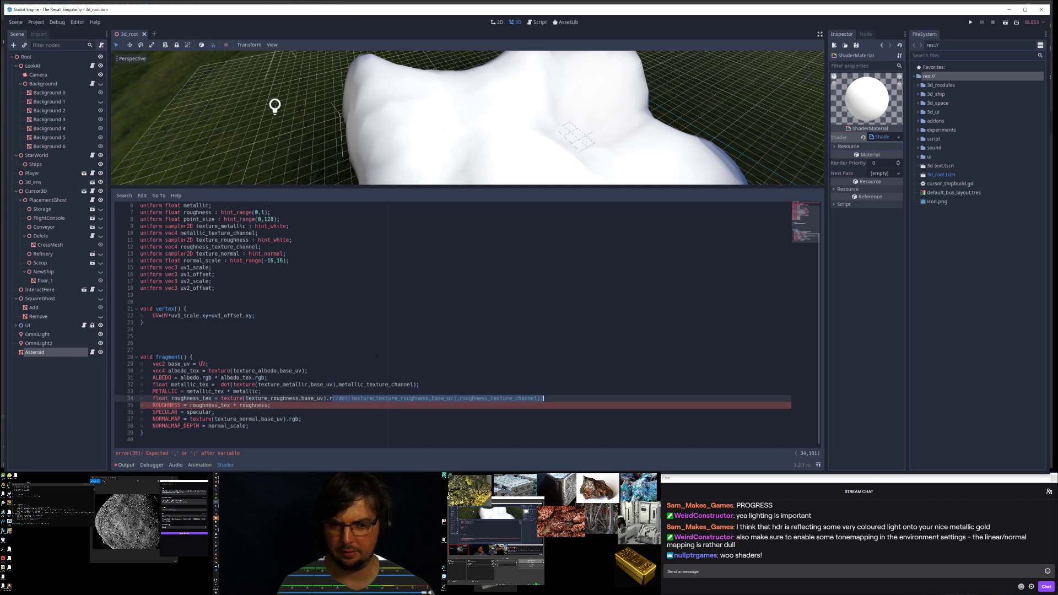
{"action": "key", "text": "Delete"}
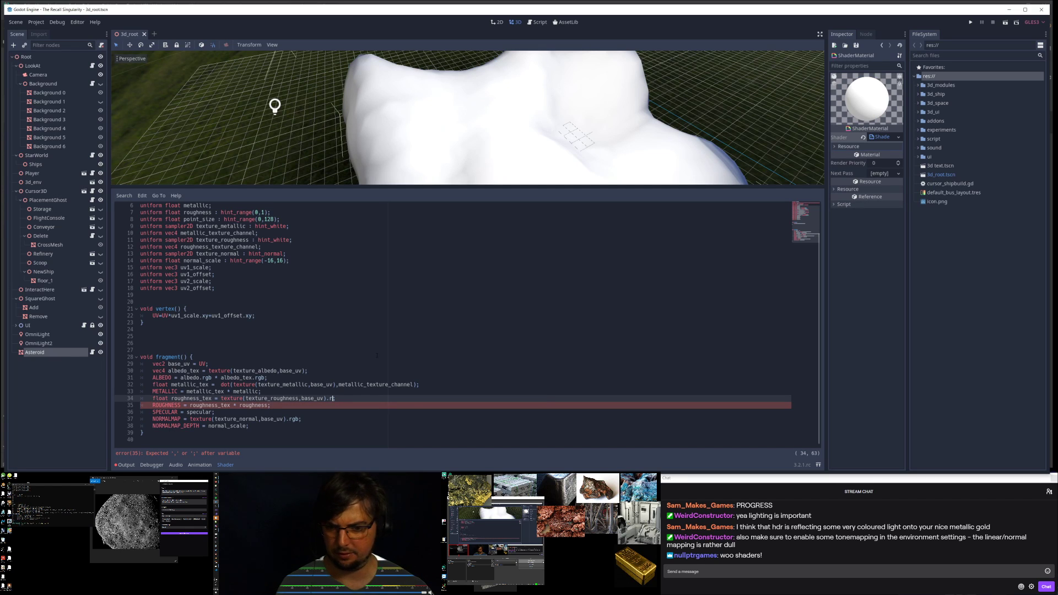
{"action": "key", "text": "ctrl+z"}
{"action": "key", "text": "ctrl+z"}
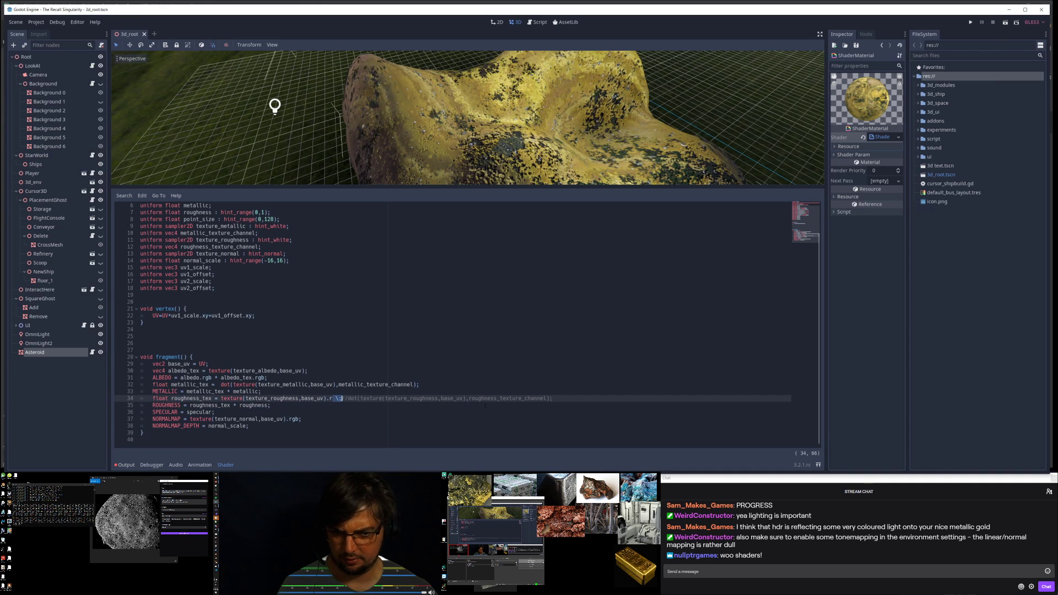
{"action": "key", "text": "ctrl+y"}
{"action": "key", "text": "ctrl+y"}
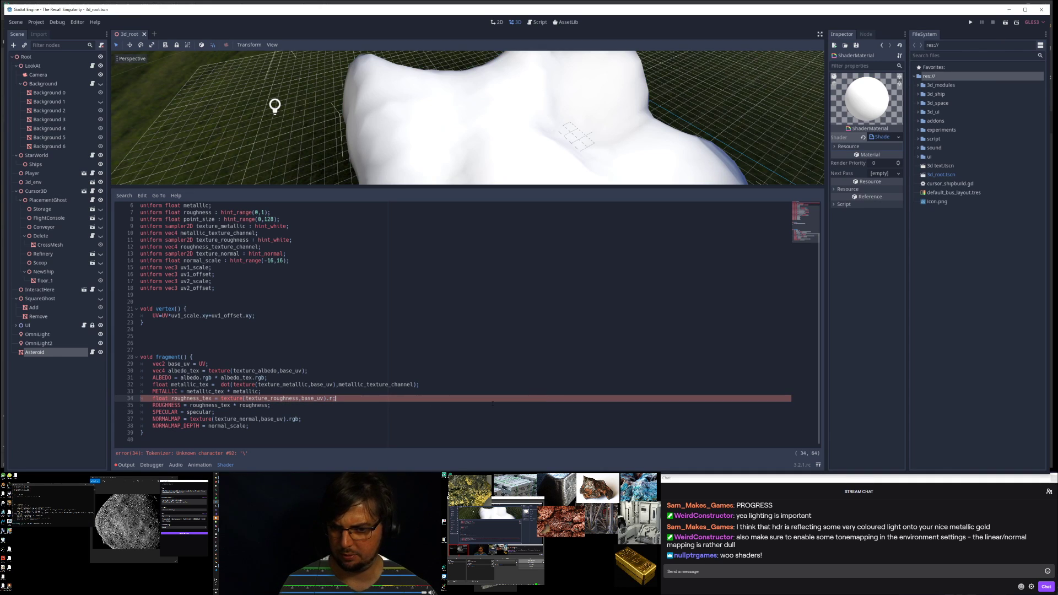
{"action": "key", "text": "ctrl+s"}
Step: Delete the roughness_texture_channel uniform declaration from the shader
{"action": "left_click", "coordinate": [280, 249]}
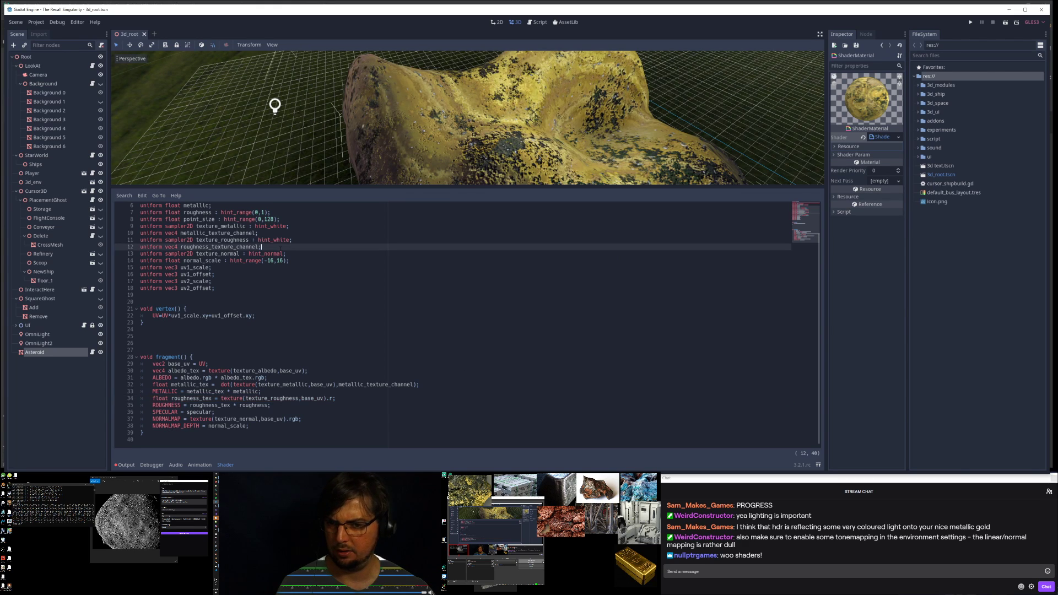
{"action": "key", "text": "shift+Down"}
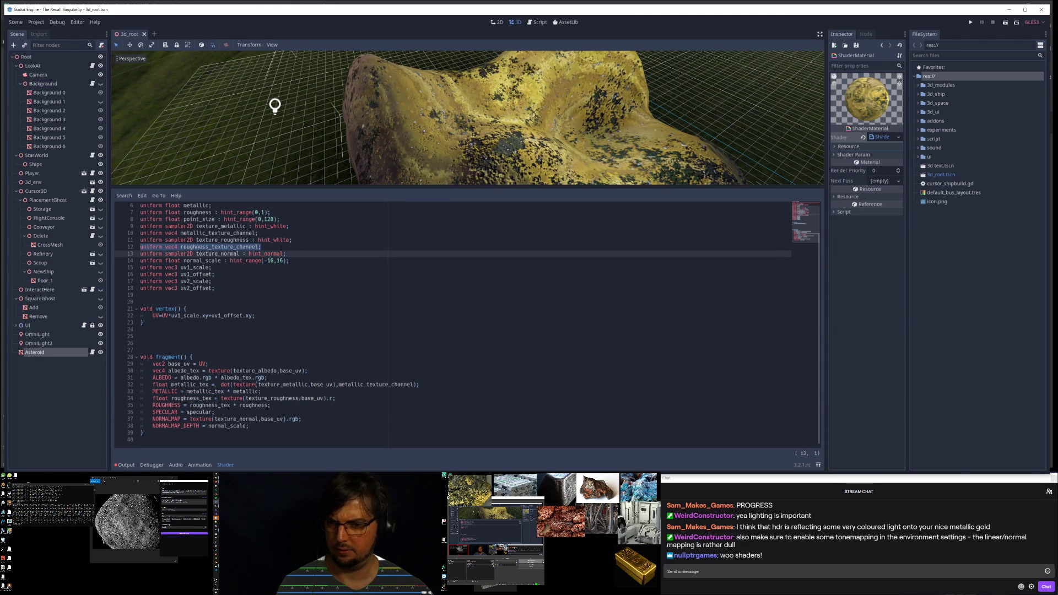
{"action": "key", "text": "Delete"}
{"action": "left_click", "coordinate": [283, 391]}
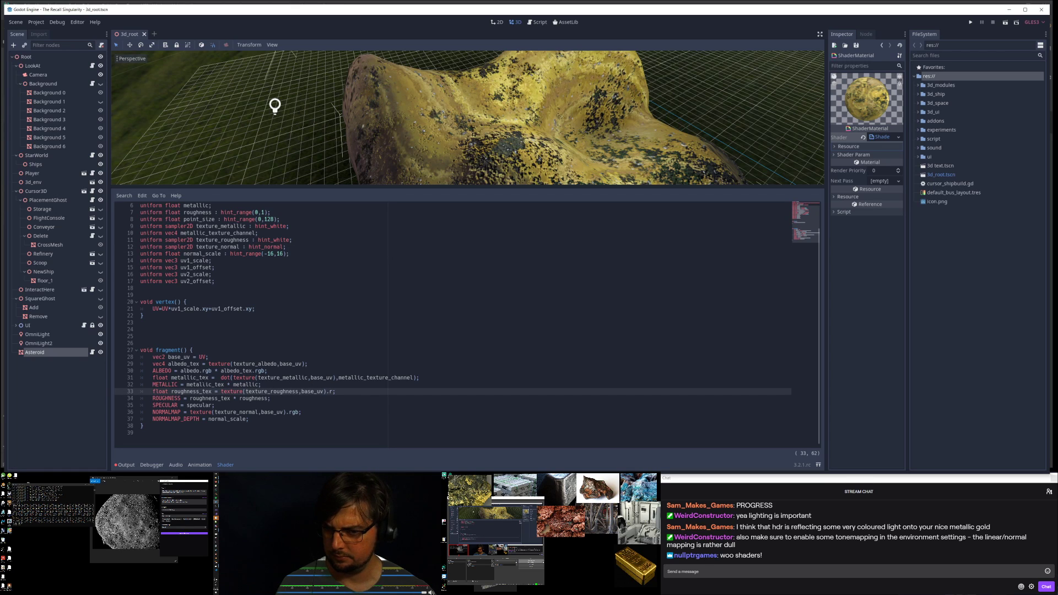
Step: Rewrite metallic_tex as texture(texture_metallic,base_uv).g; without the extra space, dot() wrapper and metallic_texture_channel argument, and save
{"action": "left_click_drag", "start_coordinate": [214, 391], "coordinate": [340, 392]}
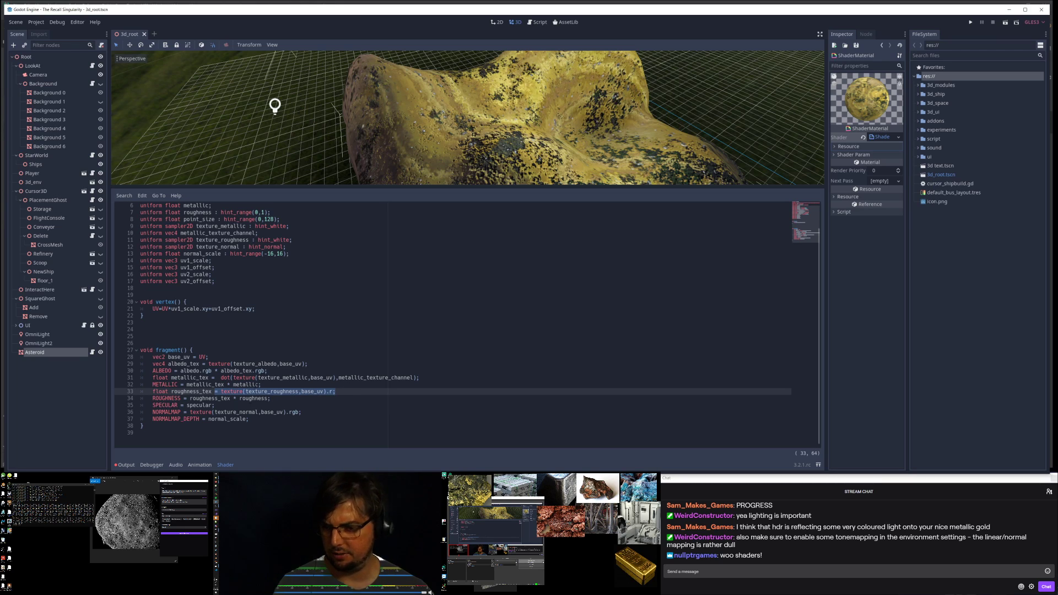
{"action": "left_click", "coordinate": [219, 378]}
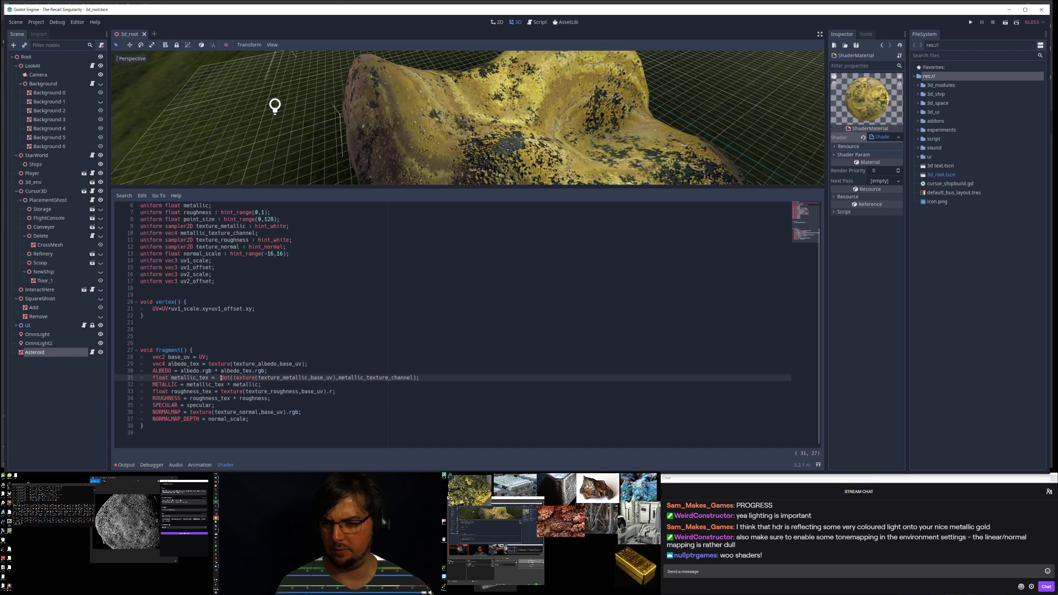
{"action": "key", "text": "BackSpace"}
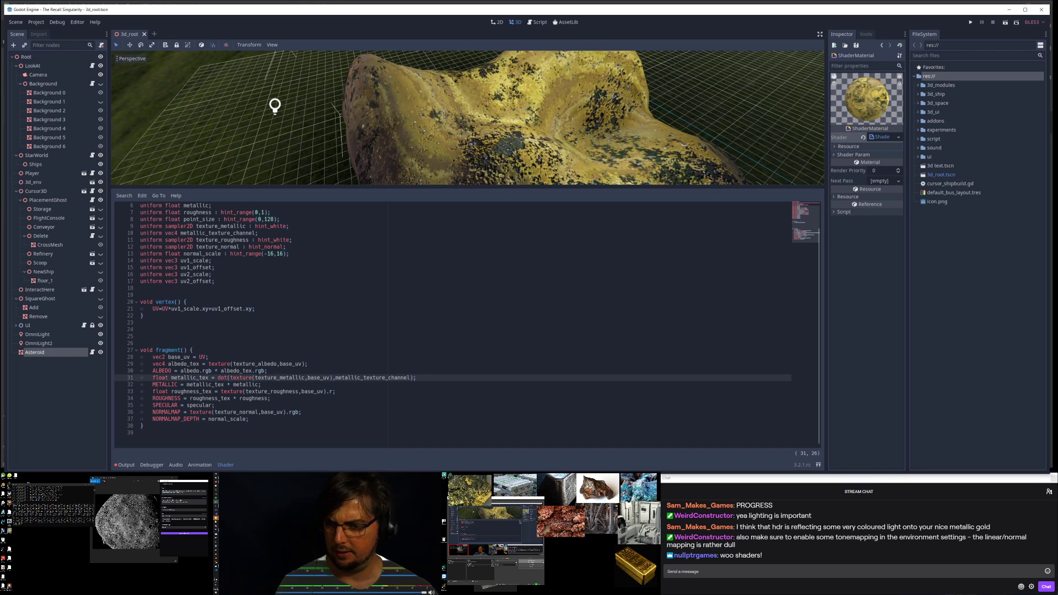
{"action": "double_click", "coordinate": [208, 377]}
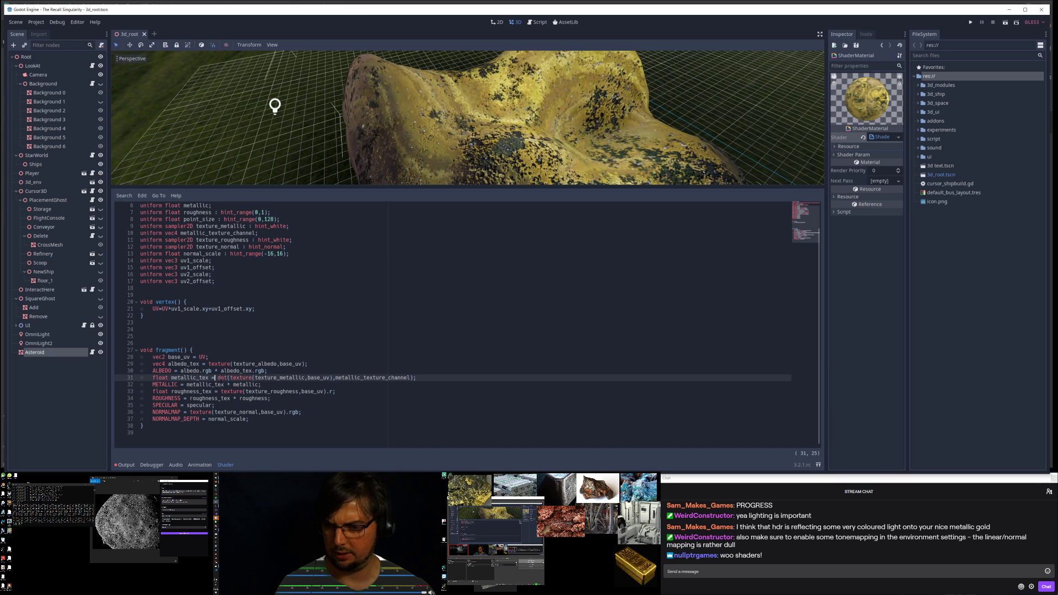
{"action": "left_click", "coordinate": [218, 384]}
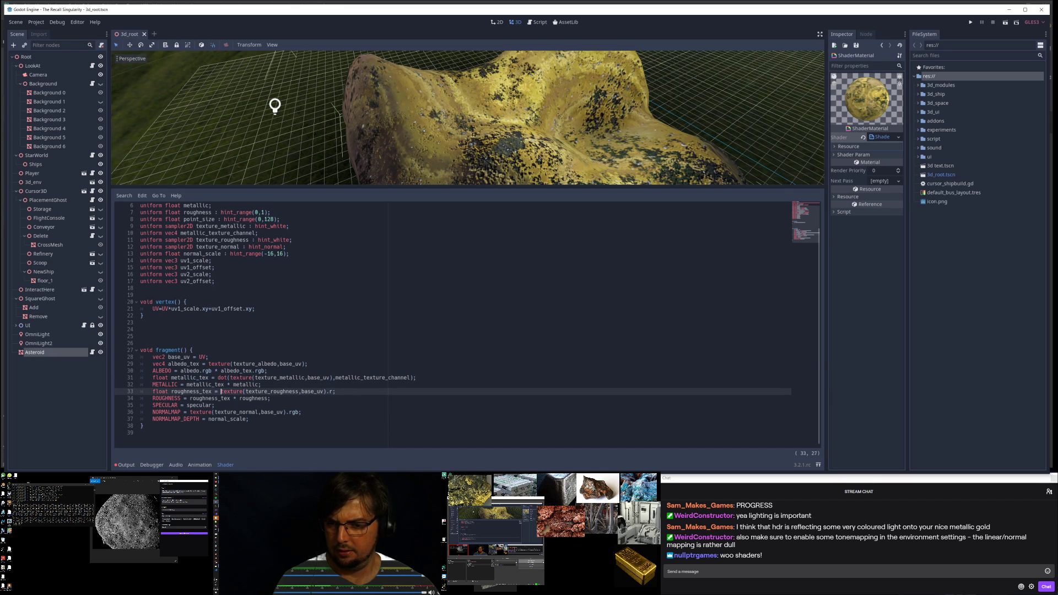
{"action": "left_click", "coordinate": [230, 377]}
{"action": "key", "text": "BackSpace"}
{"action": "key", "text": "BackSpace"}
{"action": "key", "text": "BackSpace"}
{"action": "key", "text": "BackSpace"}
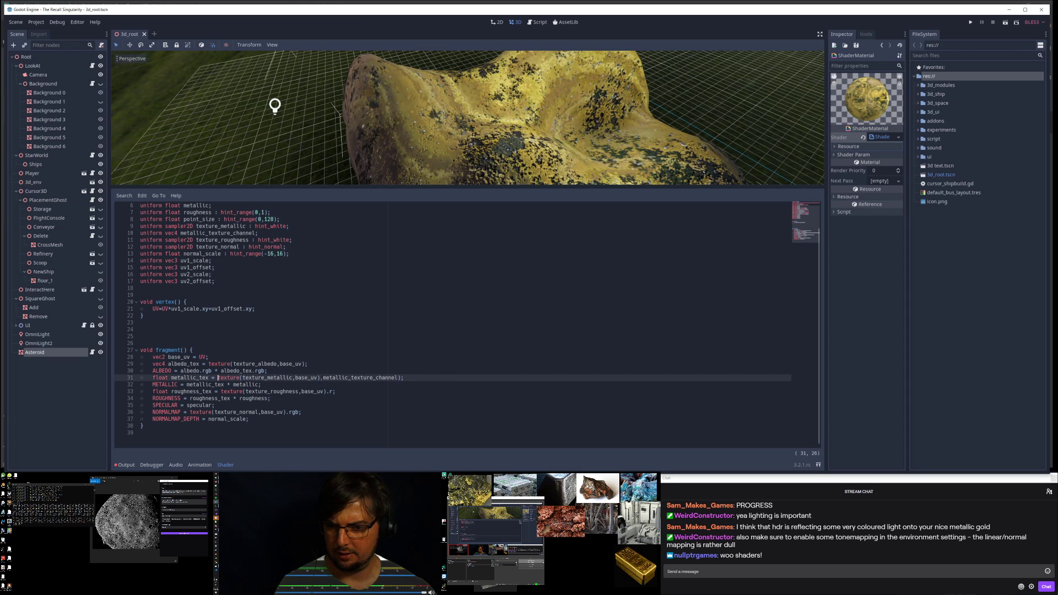
{"action": "left_click", "coordinate": [321, 377]}
{"action": "key", "text": "shift+End"}
{"action": "type", "text": ".g"}
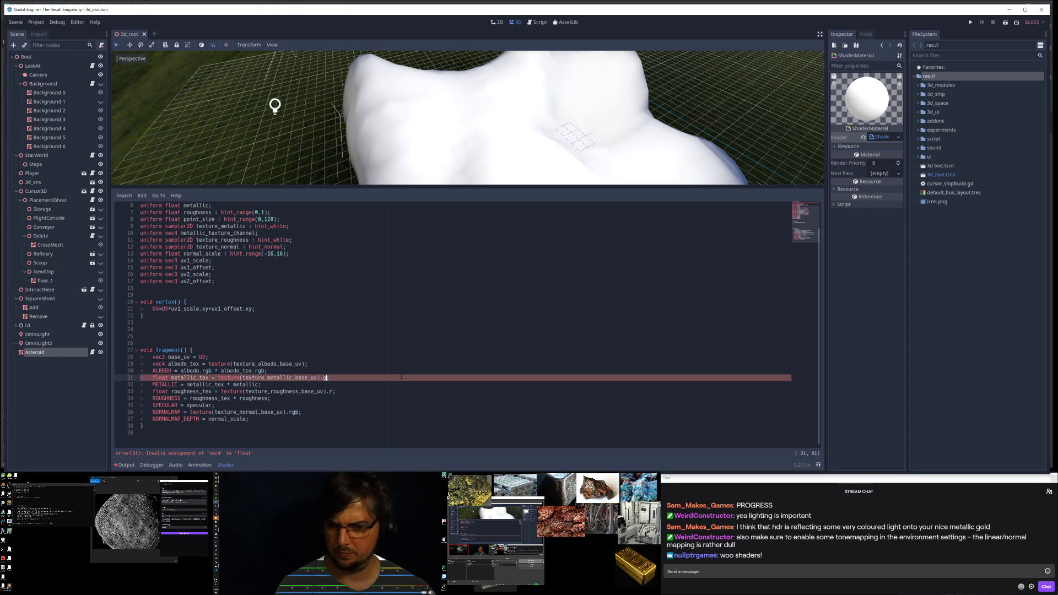
{"action": "key", "text": "ctrl+s"}
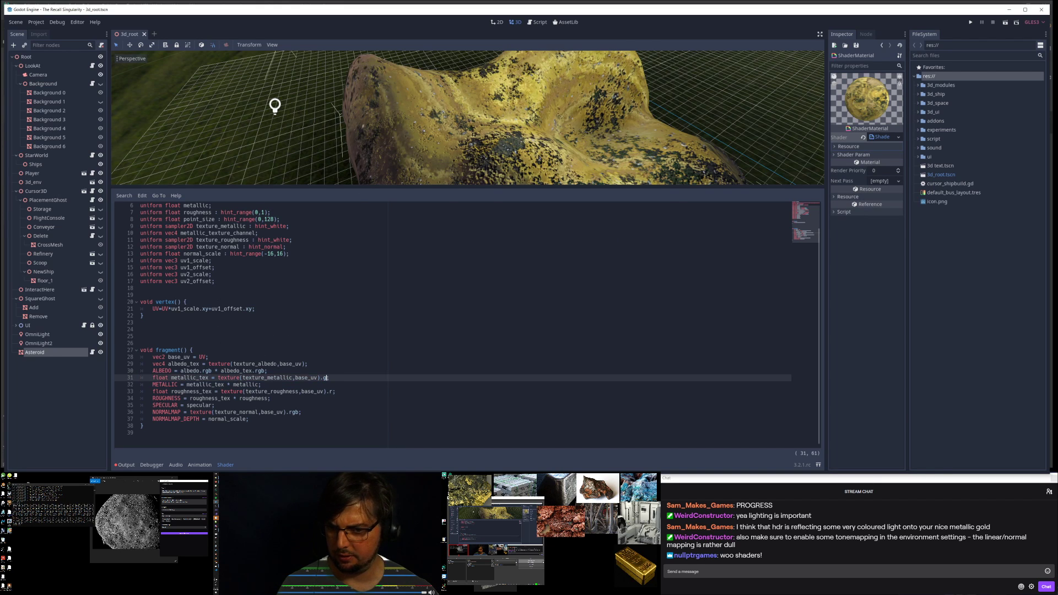
Step: Try replacing the albedo_tex texture() call with texture_albedo.a
{"action": "left_click", "coordinate": [233, 364]}
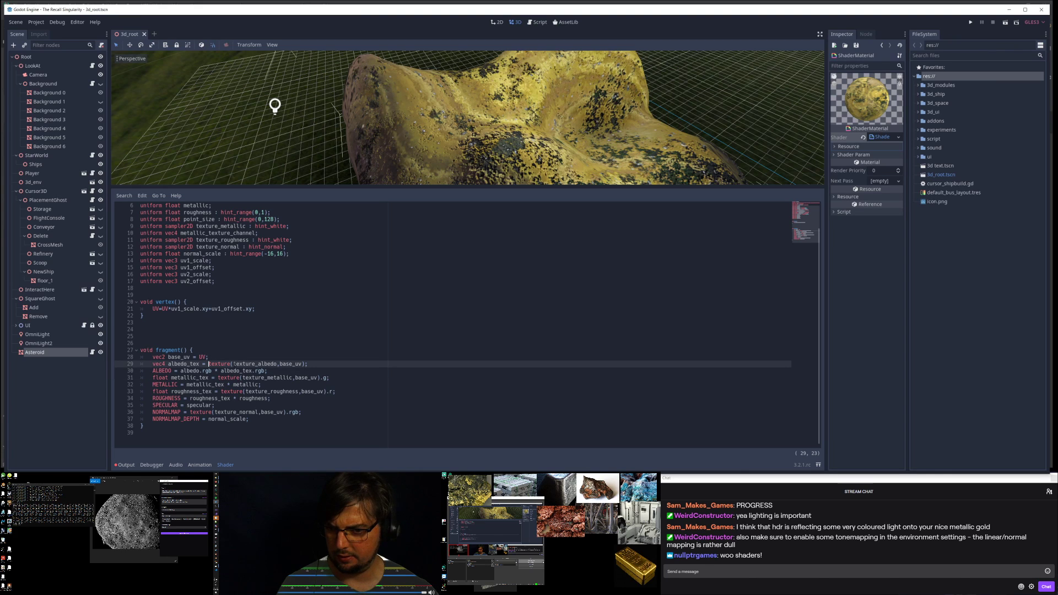
{"action": "key", "text": "BackSpace"}
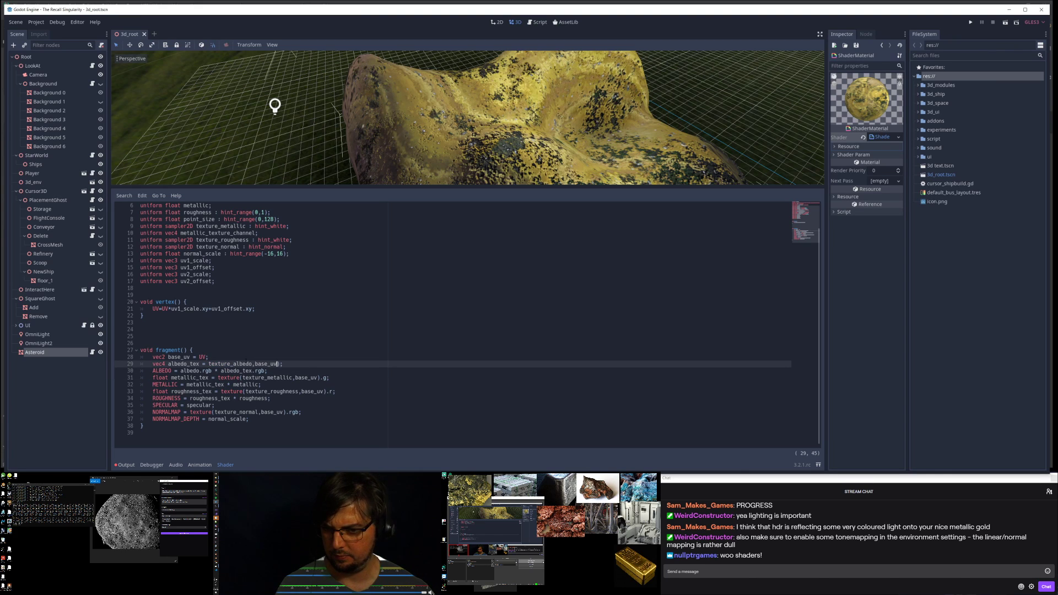
{"action": "type", "text": ","}
{"action": "key", "text": "shift+Right"}
{"action": "key", "text": "shift+Right"}
{"action": "key", "text": "shift+Right"}
{"action": "key", "text": "shift+Right"}
{"action": "key", "text": "shift+Right"}
{"action": "key", "text": "shift+Right"}
{"action": "key", "text": "shift+Right"}
{"action": "key", "text": "shift+Right"}
{"action": "key", "text": "shift+Right"}
{"action": "type", "text": ".a;"}
{"action": "left_click", "coordinate": [249, 378]}
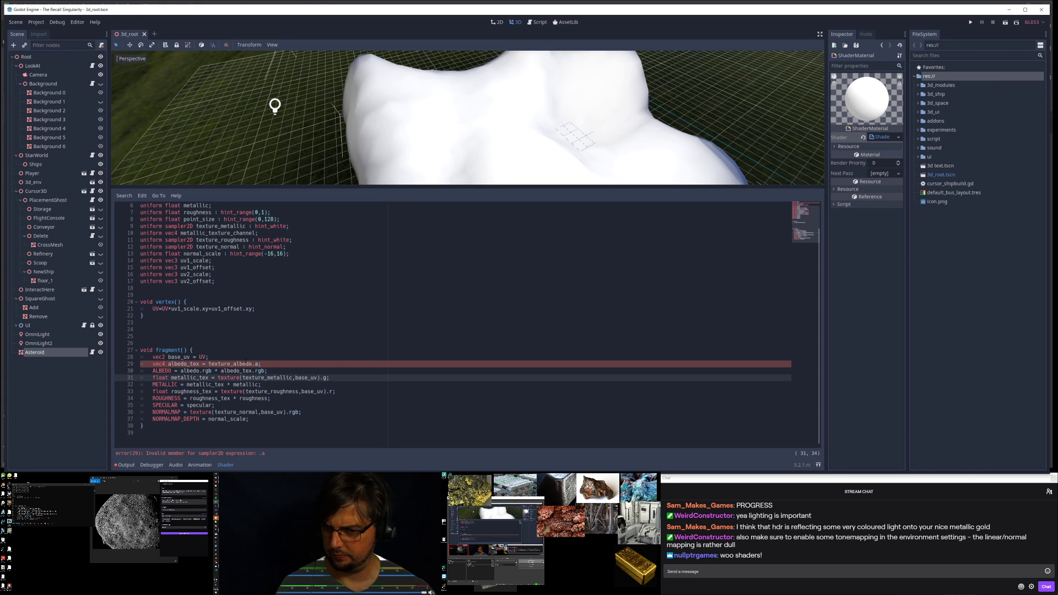
Step: Undo the albedo_tex edits to restore texture(texture_albedo,base_uv)
{"action": "key", "text": "ctrl+z"}
{"action": "key", "text": "ctrl+z"}
{"action": "key", "text": "ctrl+z"}
{"action": "key", "text": "ctrl+z"}
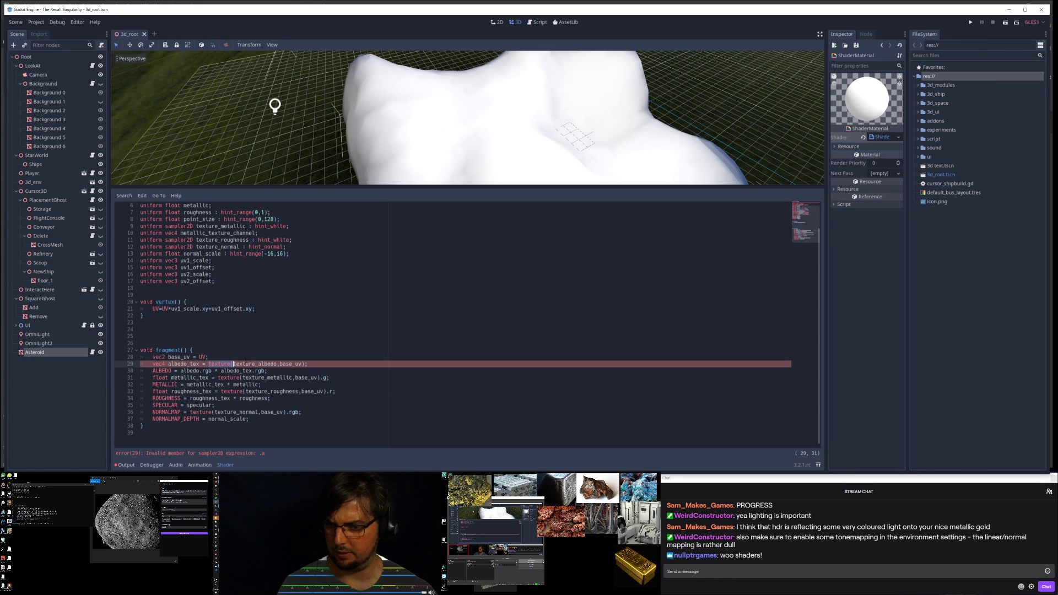
Step: Cut the ALBEDO assignment line out of fragment() and go up to the uniform declarations
{"action": "key", "text": "Down"}
{"action": "key", "text": "Down"}
{"action": "key", "text": "Up"}
{"action": "key", "text": "Down"}
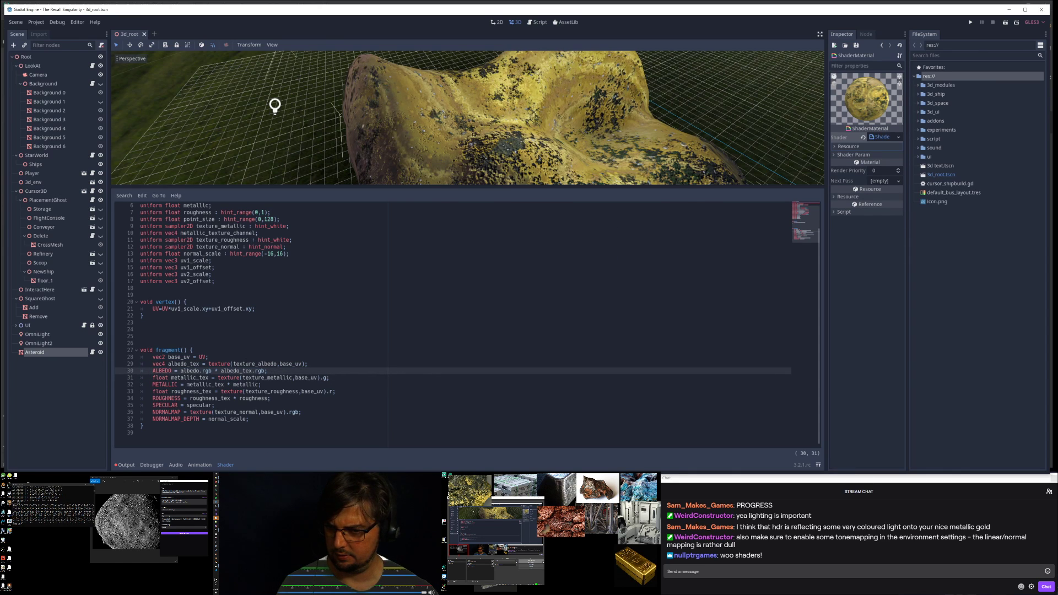
{"action": "key", "text": "Down"}
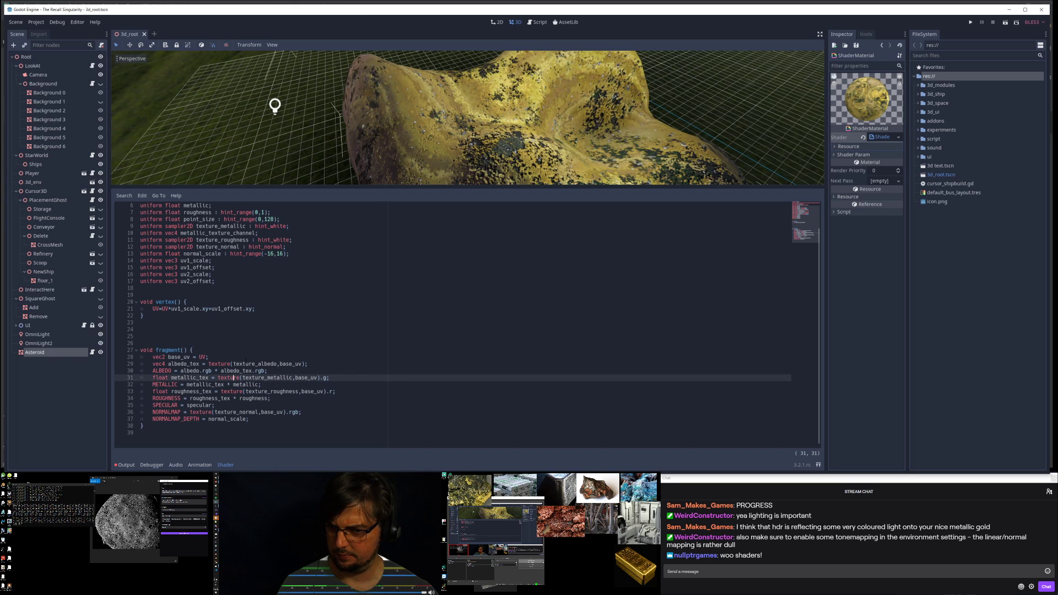
{"action": "key", "text": "Up"}
{"action": "key", "text": "Home"}
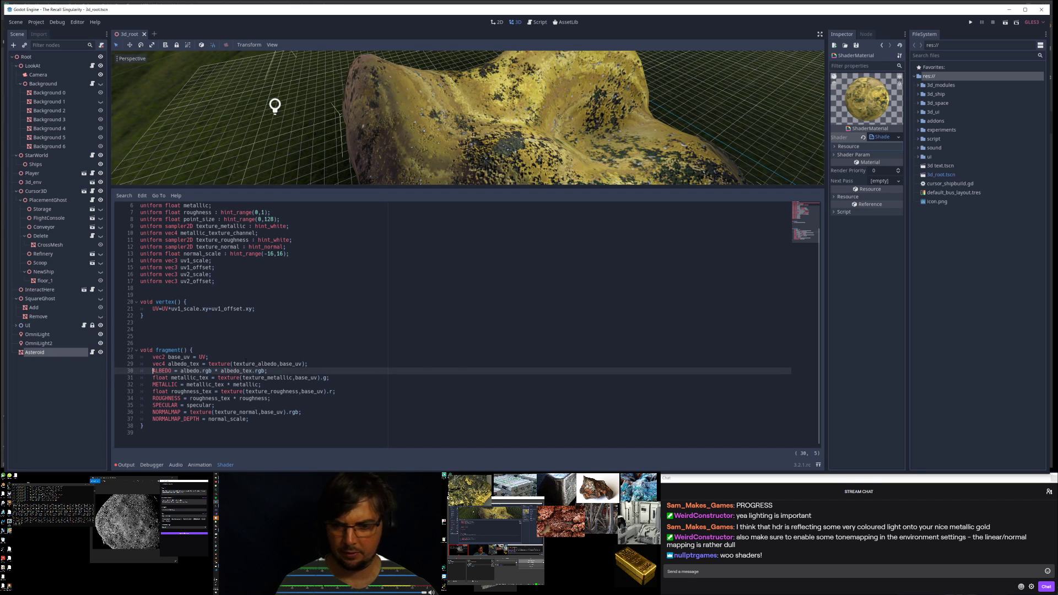
{"action": "key", "text": "ctrl+x"}
{"action": "key", "text": "Up"}
{"action": "key", "text": "Up"}
{"action": "key", "text": "Up"}
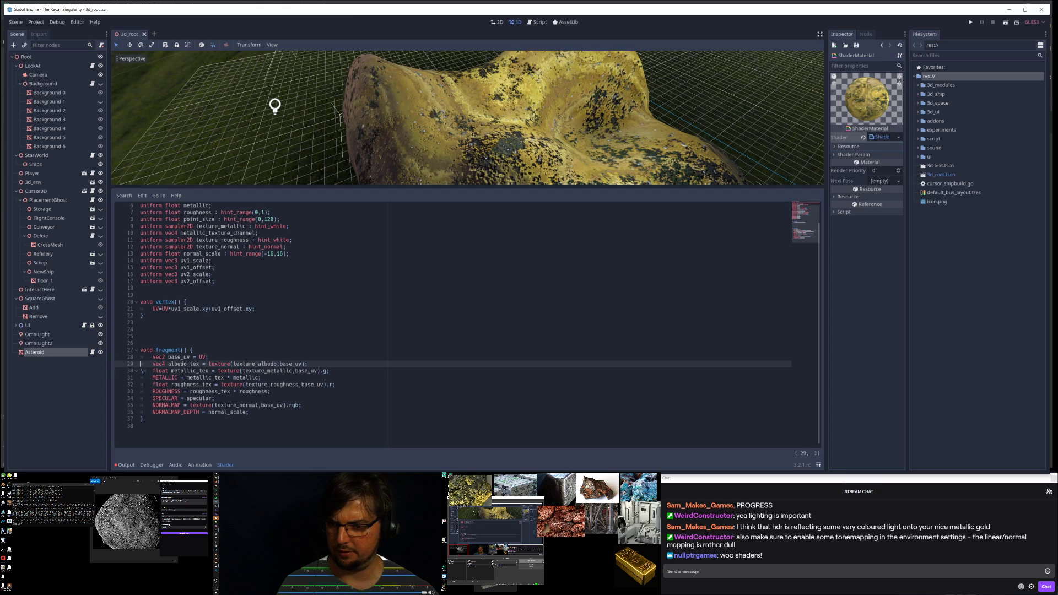
{"action": "key", "text": "Up"}
{"action": "key", "text": "Up"}
{"action": "key", "text": "Up"}
{"action": "key", "text": "Up"}
{"action": "key", "text": "Up"}
{"action": "key", "text": "Up"}
{"action": "key", "text": "Up"}
{"action": "key", "text": "Up"}
{"action": "key", "text": "Up"}
{"action": "key", "text": "Up"}
{"action": "key", "text": "Up"}
{"action": "key", "text": "Up"}
{"action": "key", "text": "Up"}
{"action": "key", "text": "Up"}
{"action": "key", "text": "Up"}
{"action": "key", "text": "Up"}
{"action": "key", "text": "Up"}
{"action": "key", "text": "Up"}
{"action": "key", "text": "Up"}
{"action": "key", "text": "Up"}
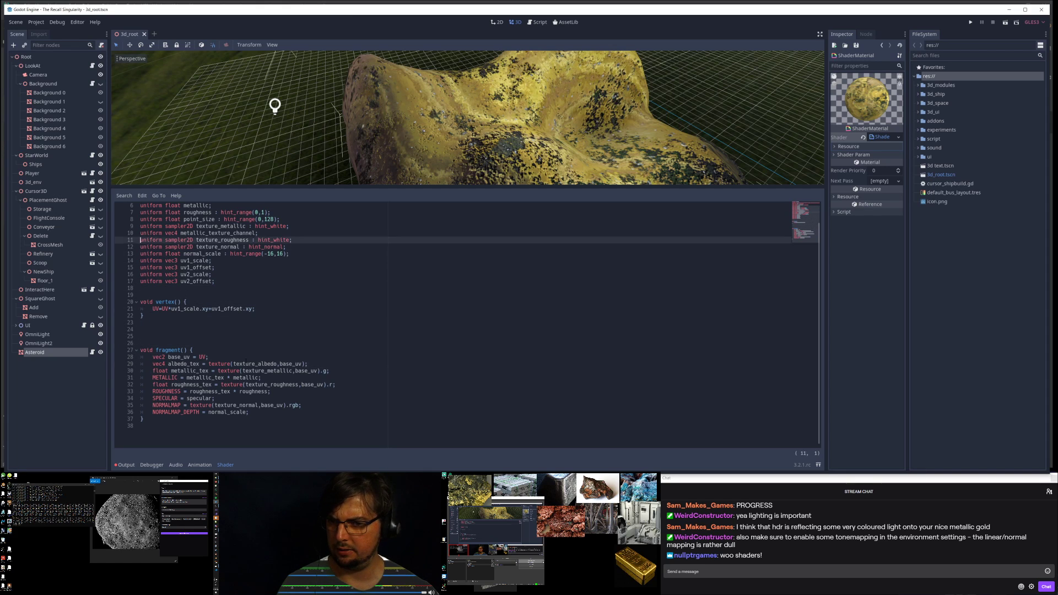
{"action": "key", "text": "Up"}
{"action": "key", "text": "Up"}
{"action": "key", "text": "Up"}
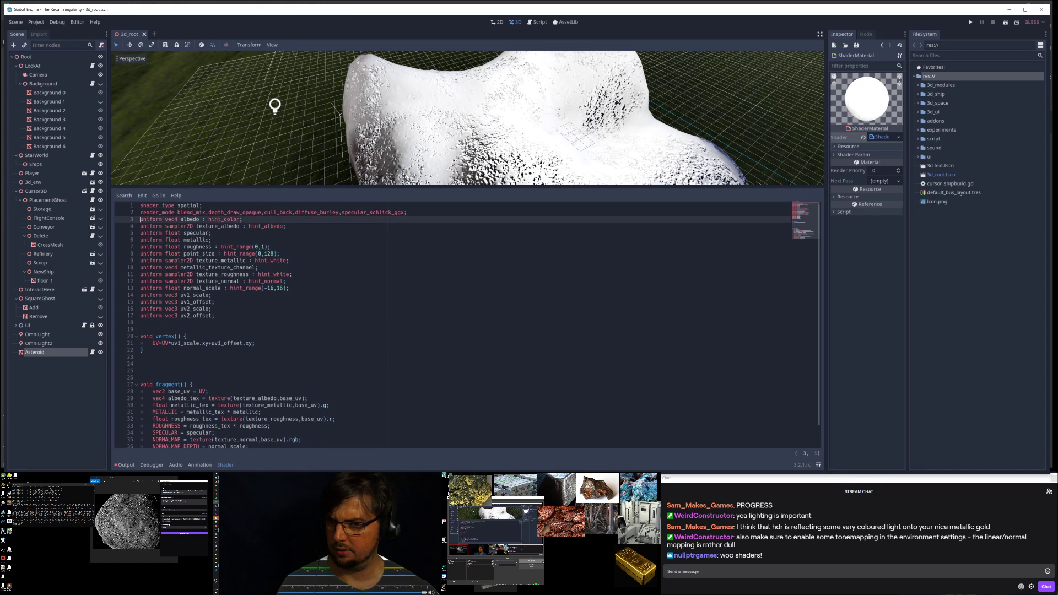
Step: Put the ALBEDO assignment line back in fragment(), directly below the albedo_tex declaration
{"action": "key", "text": "Down"}
{"action": "key", "text": "Down"}
{"action": "key", "text": "Down"}
{"action": "key", "text": "Down"}
{"action": "key", "text": "Down"}
{"action": "key", "text": "Down"}
{"action": "key", "text": "Down"}
{"action": "key", "text": "Down"}
{"action": "key", "text": "Down"}
{"action": "key", "text": "Down"}
{"action": "key", "text": "Down"}
{"action": "key", "text": "Down"}
{"action": "key", "text": "Down"}
{"action": "key", "text": "Down"}
{"action": "key", "text": "Down"}
{"action": "key", "text": "Down"}
{"action": "key", "text": "Down"}
{"action": "key", "text": "Down"}
{"action": "key", "text": "Down"}
{"action": "key", "text": "Down"}
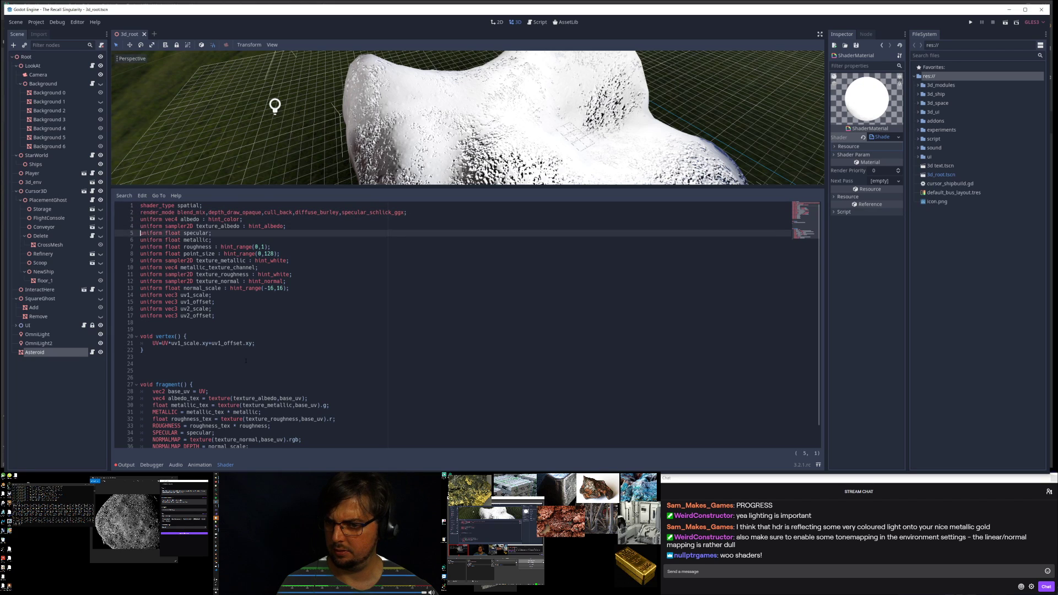
{"action": "key", "text": "ctrl+v"}
{"action": "key", "text": "Up"}
Step: Examine how the fragment() lines from ALBEDO down to NORMALMAP use the uniforms and sampled textures
{"action": "left_click", "coordinate": [171, 405]}
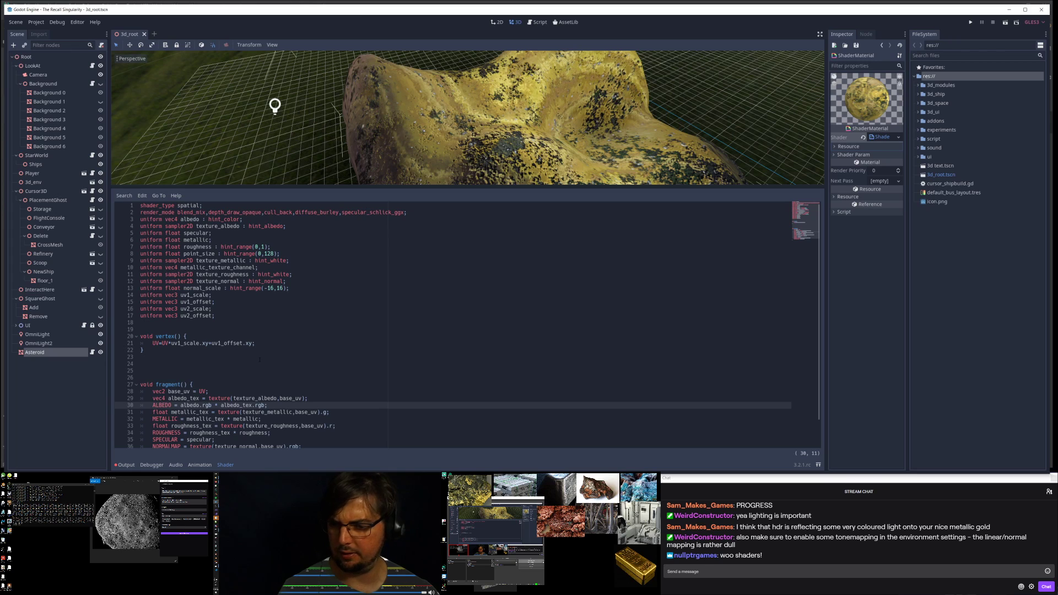
{"action": "double_click", "coordinate": [190, 405]}
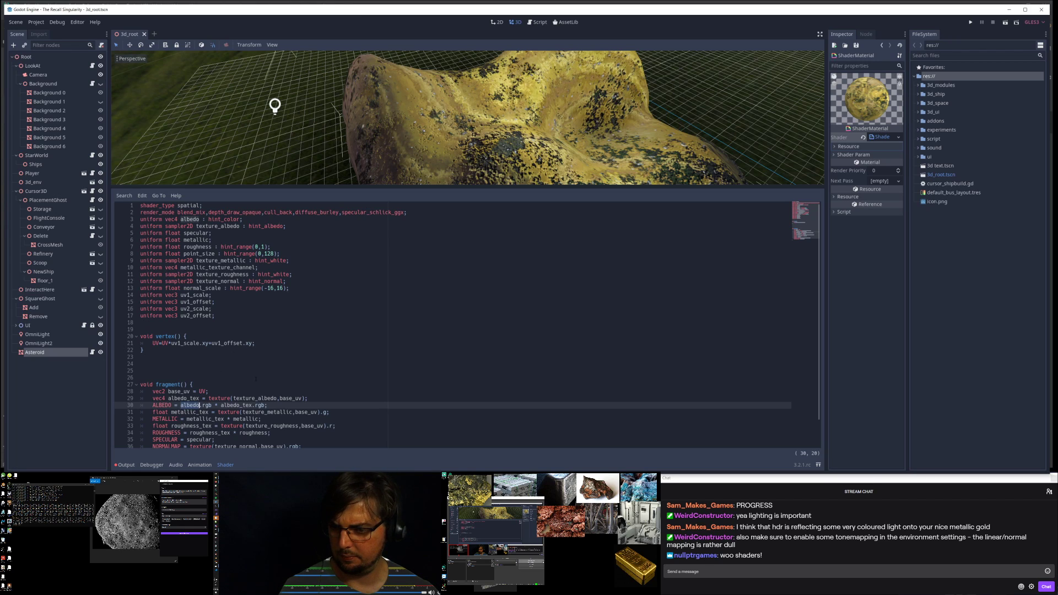
{"action": "scroll", "coordinate": [189, 405], "scroll_direction": "down", "scroll_amount": 2}
{"action": "key", "text": "Down"}
{"action": "key", "text": "Down"}
{"action": "key", "text": "Down"}
{"action": "key", "text": "Down"}
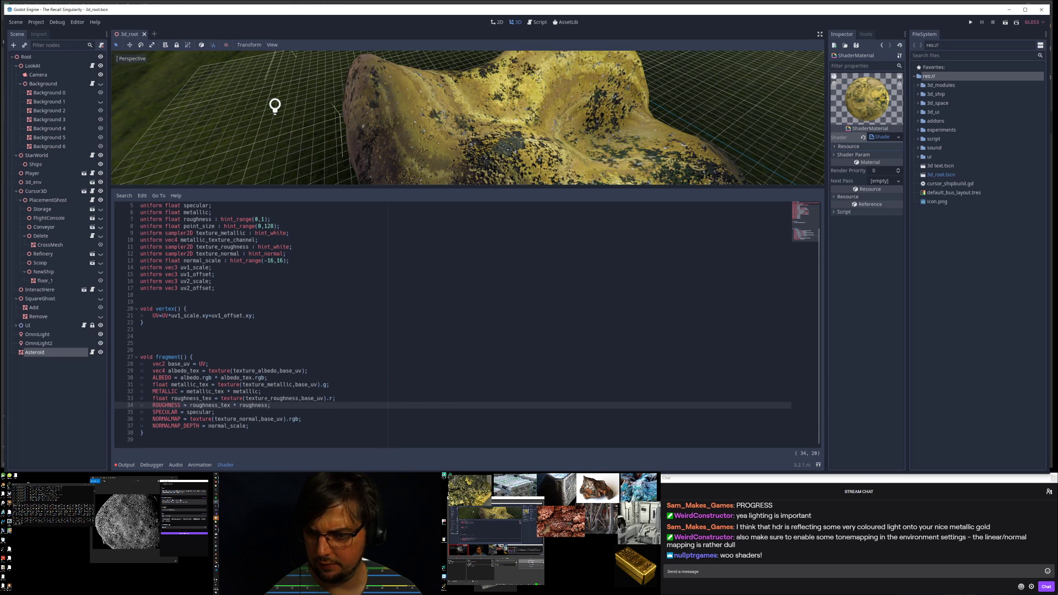
{"action": "key", "text": "Down"}
{"action": "key", "text": "End"}
{"action": "key", "text": "Down"}
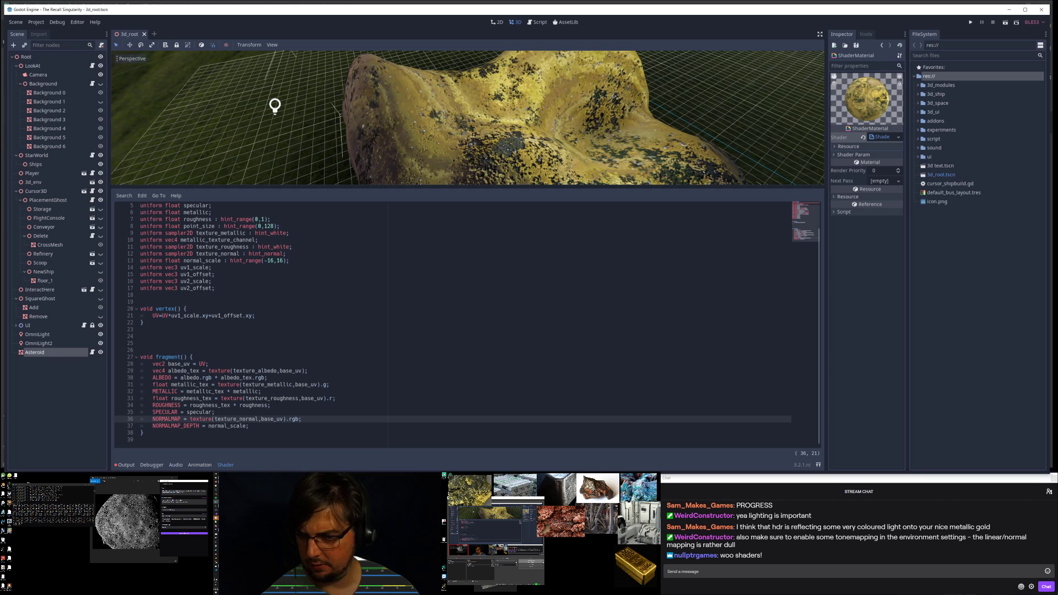
Step: Start a float height declaration with a texture expression on a new line above metallic_tex
{"action": "left_click", "coordinate": [339, 399]}
{"action": "key", "text": "Up"}
{"action": "key", "text": "Up"}
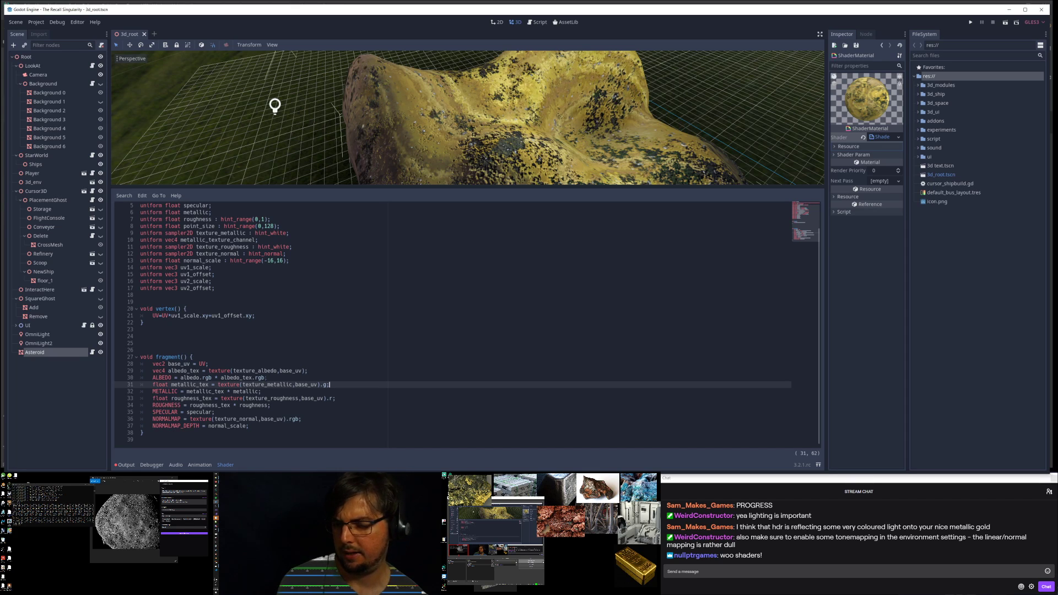
{"action": "key", "text": "Left"}
{"action": "key", "text": "Left"}
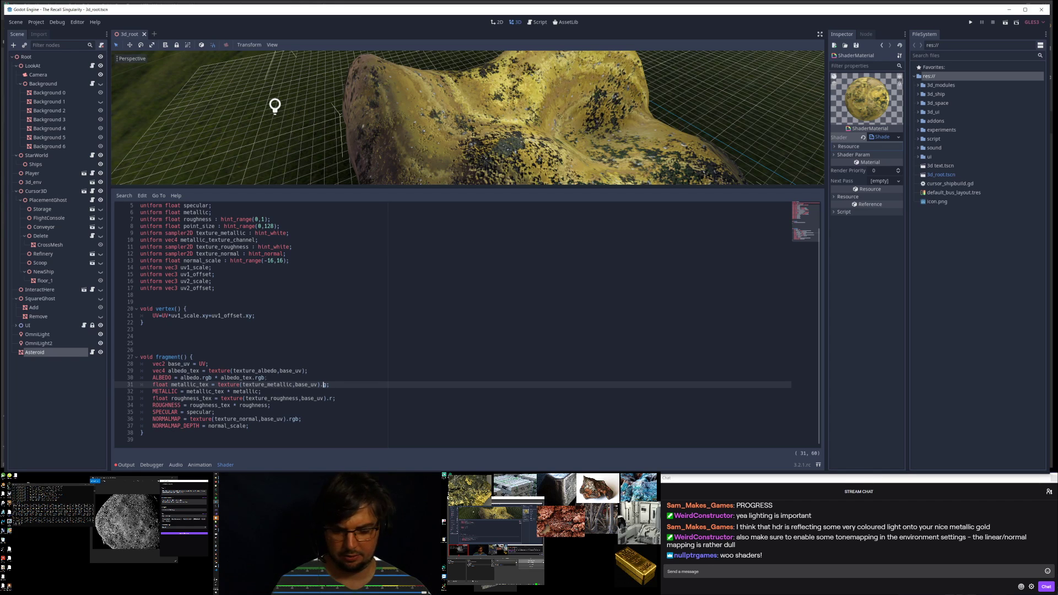
{"action": "key", "text": "Home"}
{"action": "key", "text": "Return"}
{"action": "key", "text": "Up"}
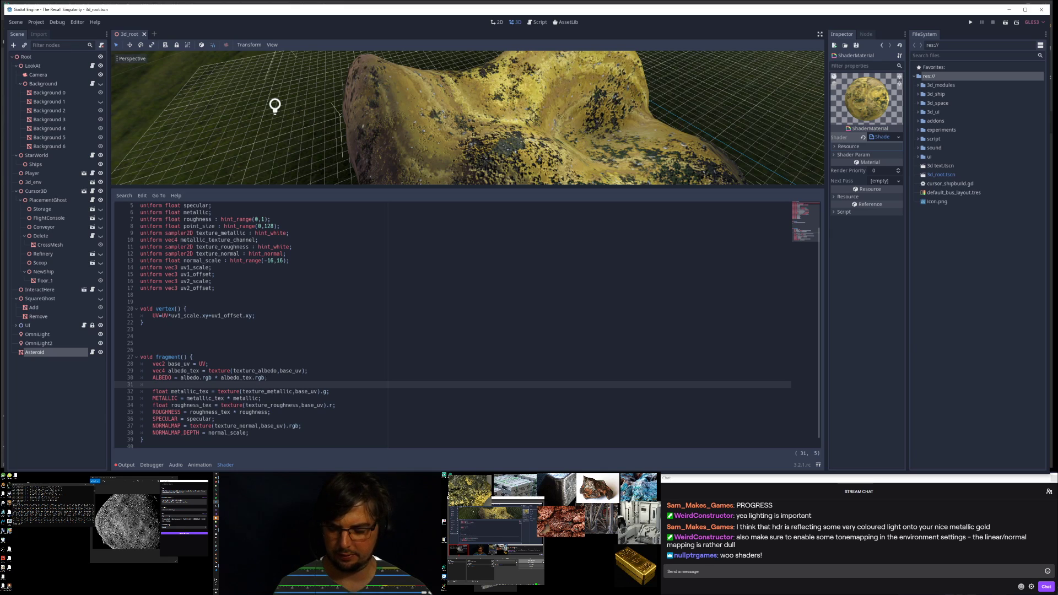
{"action": "type", "text": "float height "}
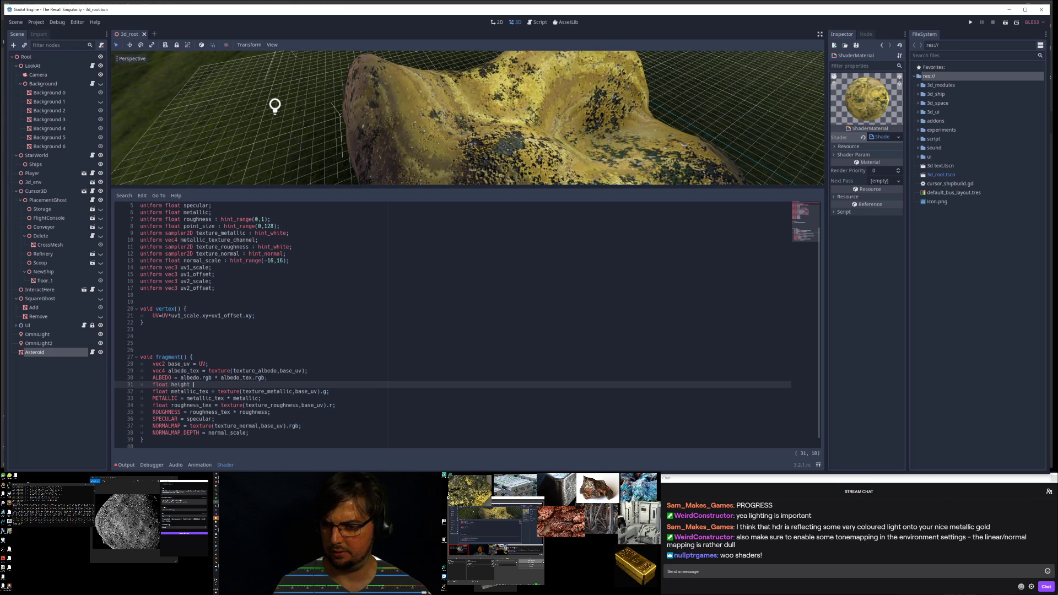
{"action": "type", "text": "= texture."}
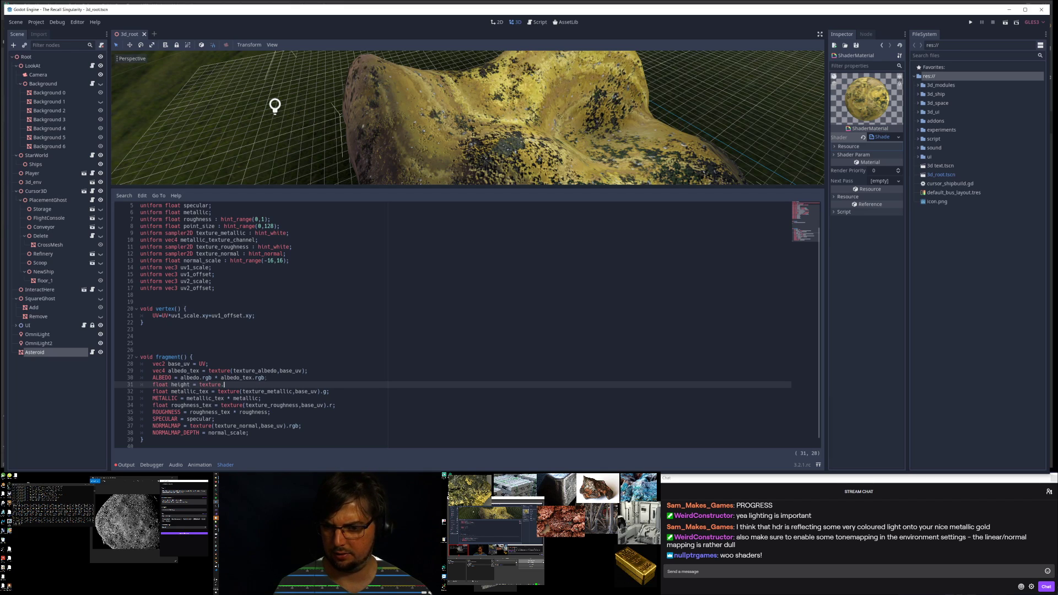
Step: Complete the height declaration as texture(texture_metallic,base_uv).a;, reusing the metallic_tex expression, and save
{"action": "key", "text": "Down"}
{"action": "key", "text": "Down"}
{"action": "key", "text": "Up"}
{"action": "key", "text": "Left"}
{"action": "key", "text": "Left"}
{"action": "key", "text": "Left"}
{"action": "key", "text": "Left"}
{"action": "key", "text": "Left"}
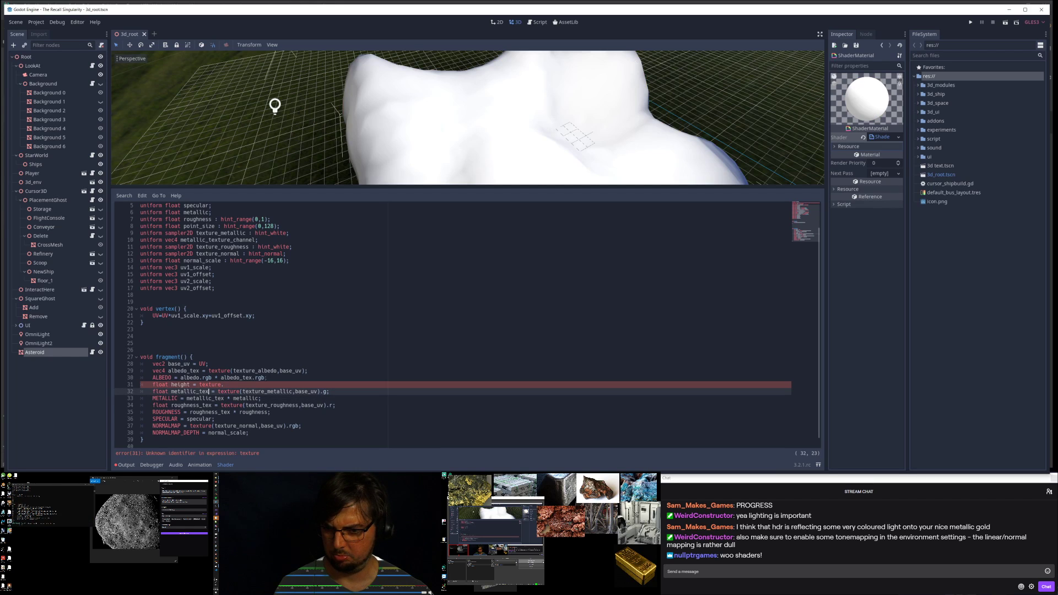
{"action": "key", "text": "shift+End"}
{"action": "key", "text": "Up"}
{"action": "key", "text": "ctrl+v"}
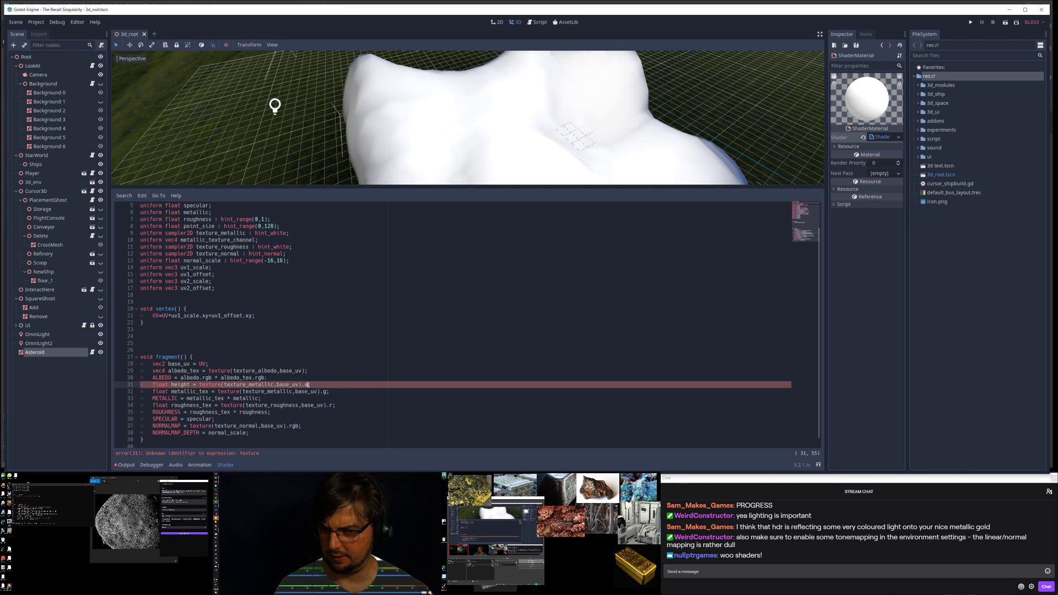
{"action": "key", "text": "ctrl+s"}
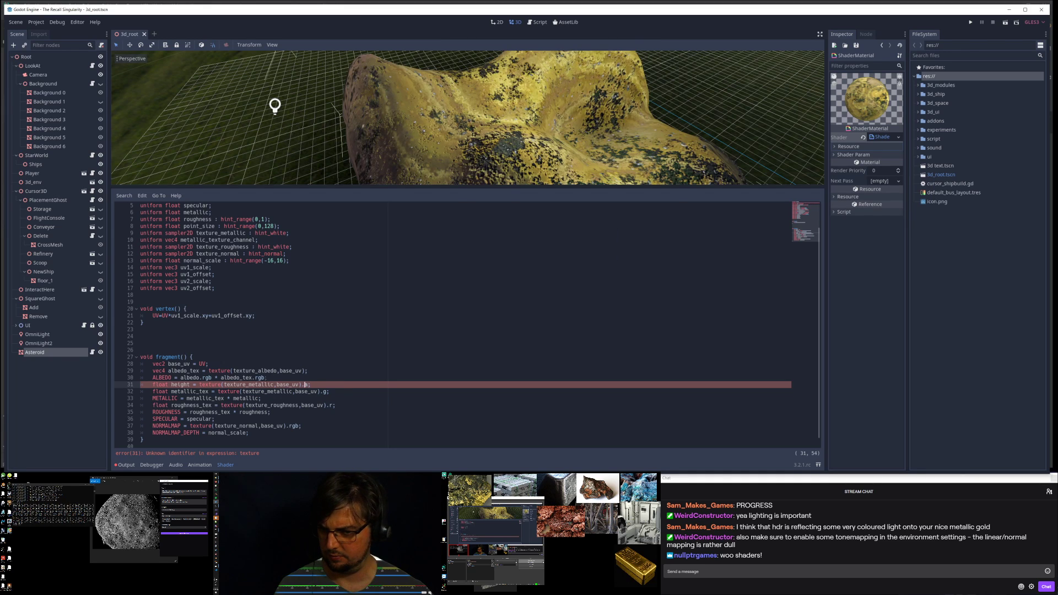
{"action": "left_click", "coordinate": [283, 385]}
{"action": "left_click", "coordinate": [165, 385]}
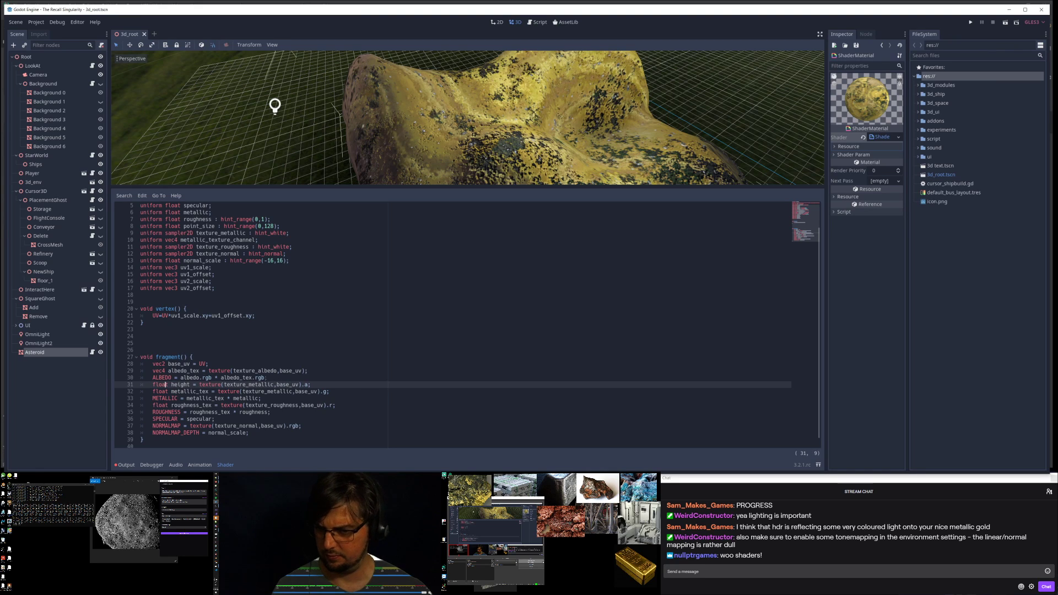
Step: Add an ALBEDO = vec4(height); line directly below NORMALMAP_DEPTH at the end of fragment() and save the shader
{"action": "key", "text": "Up"}
{"action": "key", "text": "Up"}
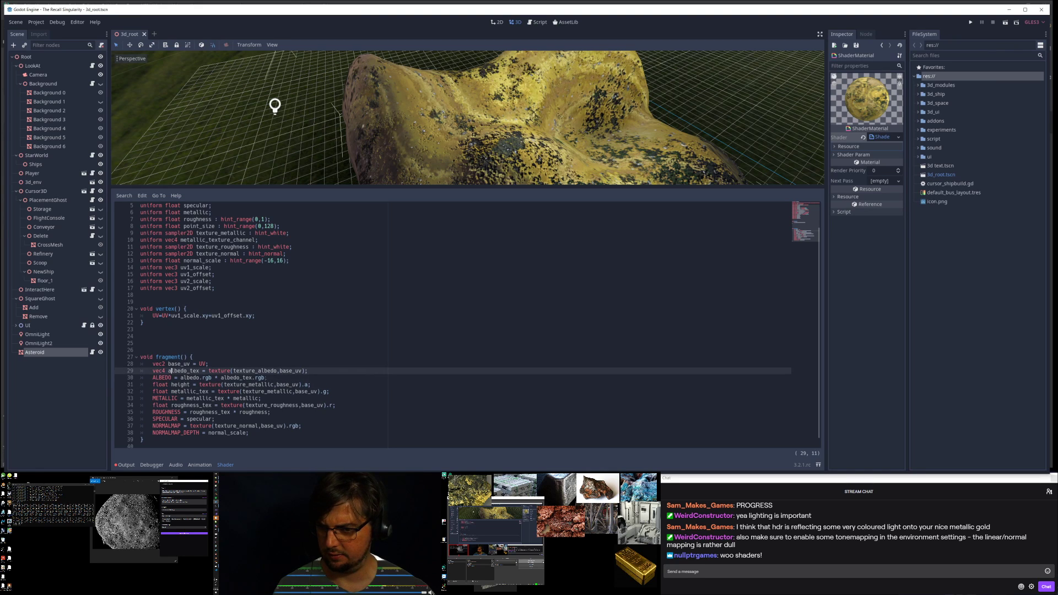
{"action": "key", "text": "Down"}
{"action": "key", "text": "Down"}
{"action": "key", "text": "Down"}
{"action": "key", "text": "Down"}
{"action": "key", "text": "Down"}
{"action": "key", "text": "Down"}
{"action": "key", "text": "Down"}
{"action": "key", "text": "Down"}
{"action": "key", "text": "Down"}
{"action": "key", "text": "Left"}
{"action": "key", "text": "Left"}
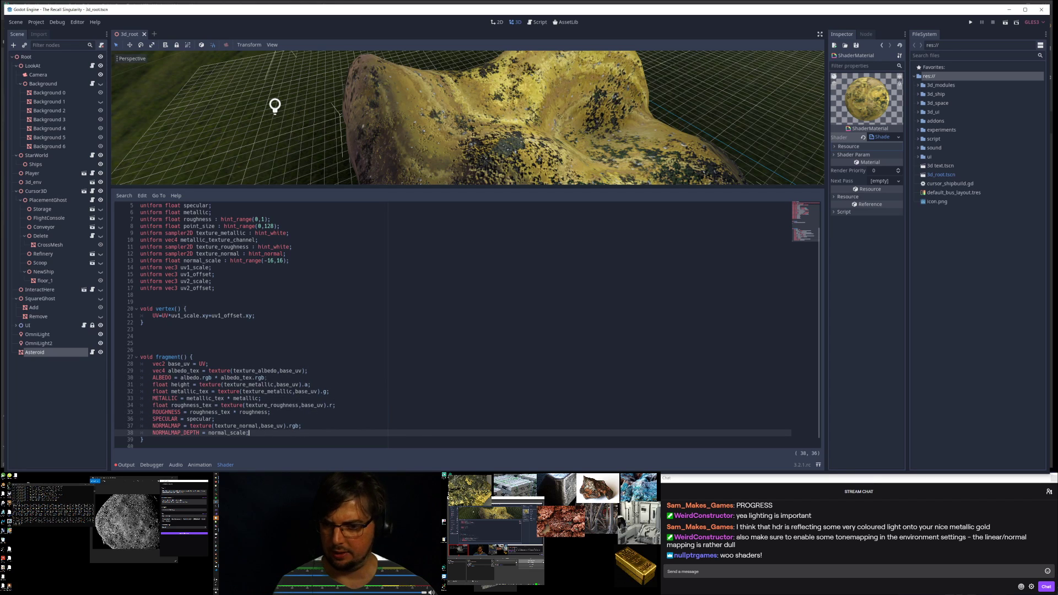
{"action": "key", "text": "Return"}
{"action": "type", "text": "ALBED"}
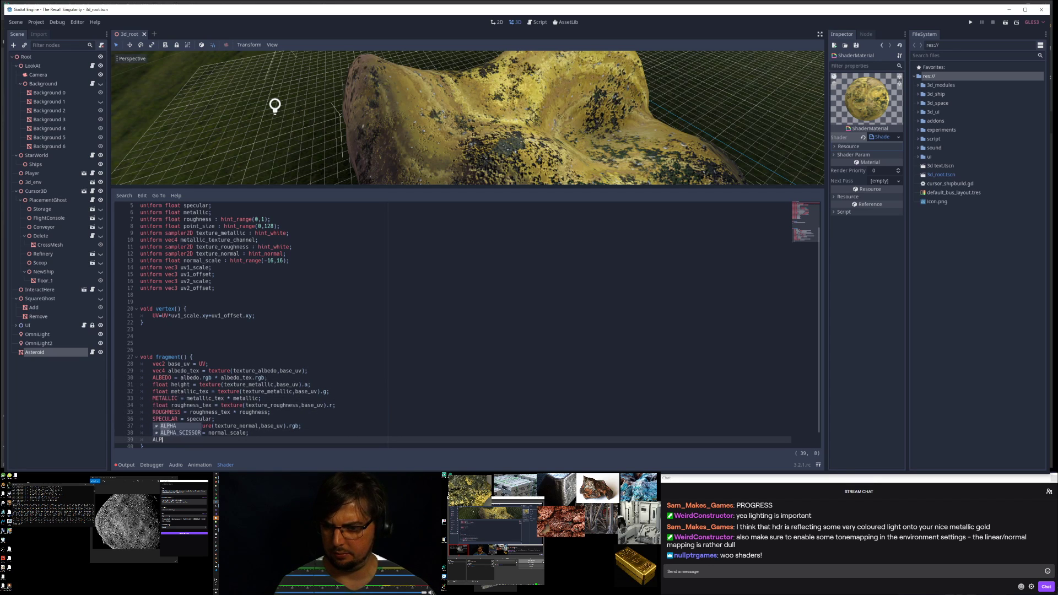
{"action": "type", "text": "O "}
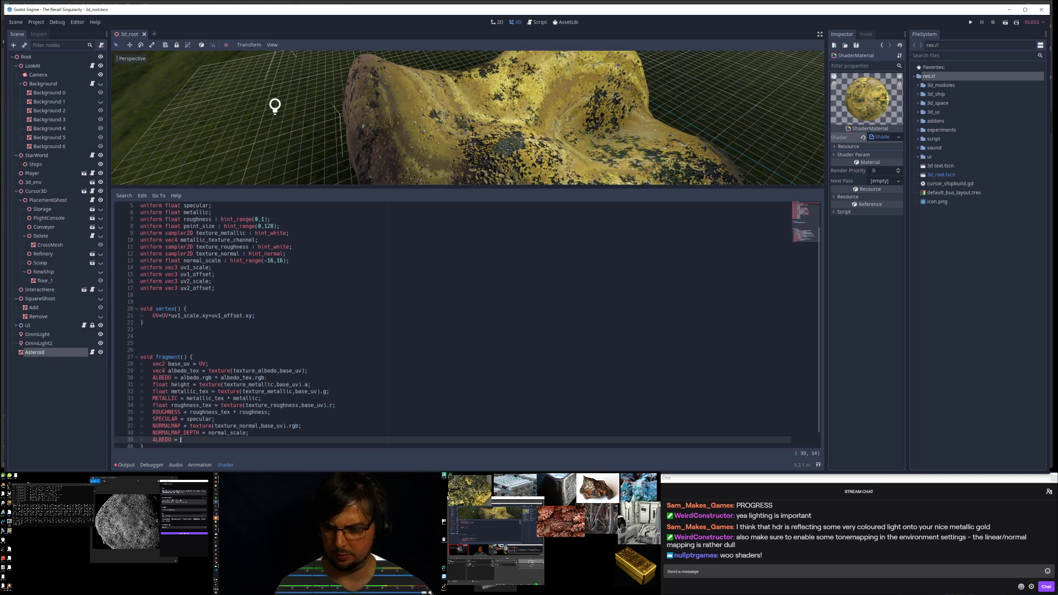
{"action": "type", "text": "= vec4("}
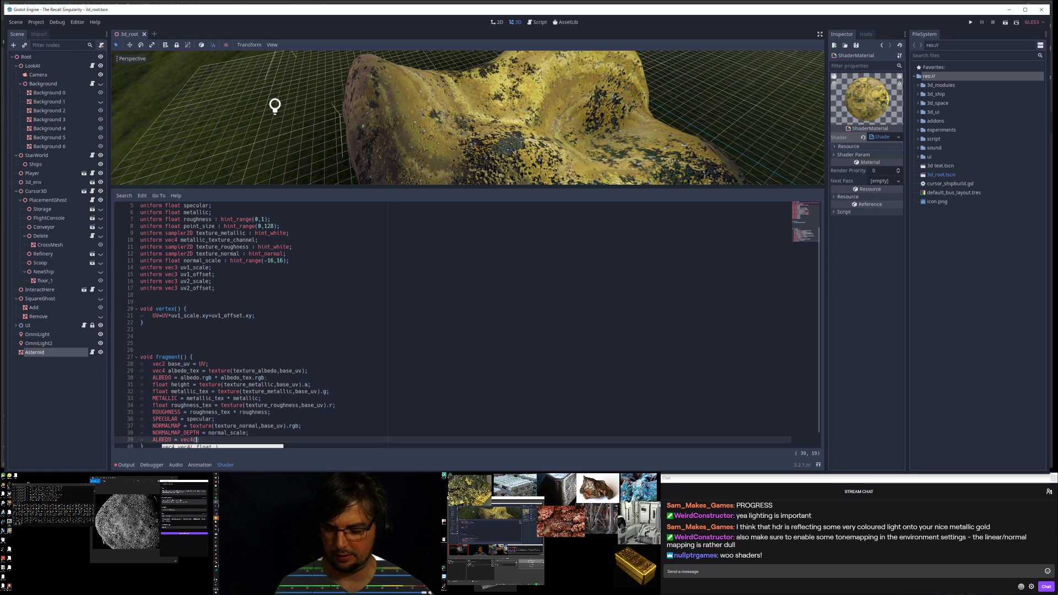
{"action": "type", "text": "heigh"}
{"action": "type", "text": "t,eh"}
{"action": "key", "text": "BackSpace"}
{"action": "key", "text": "BackSpace"}
{"action": "type", "text": ";"}
{"action": "key", "text": "ctrl+s"}
Step: Try adding 1.0 as a second argument after height in the new ALBEDO vec4 call
{"action": "scroll", "coordinate": [328, 346], "scroll_direction": "down", "scroll_amount": 1}
{"action": "key", "text": "Left"}
{"action": "key", "text": "Left"}
{"action": "type", "text": ", 10."}
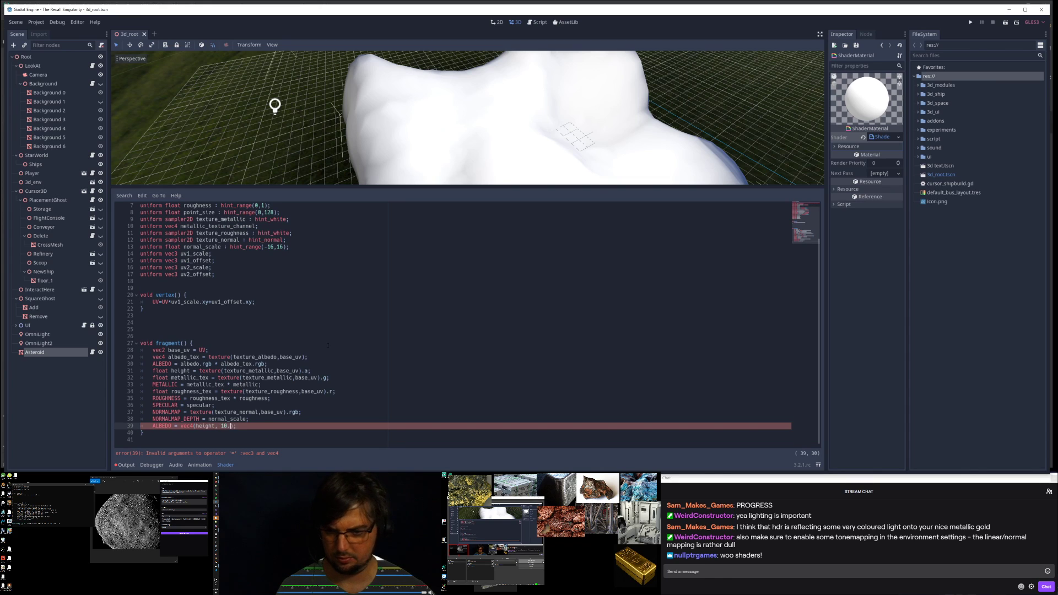
{"action": "key", "text": "BackSpace"}
{"action": "key", "text": "BackSpace"}
{"action": "type", "text": ".0"}
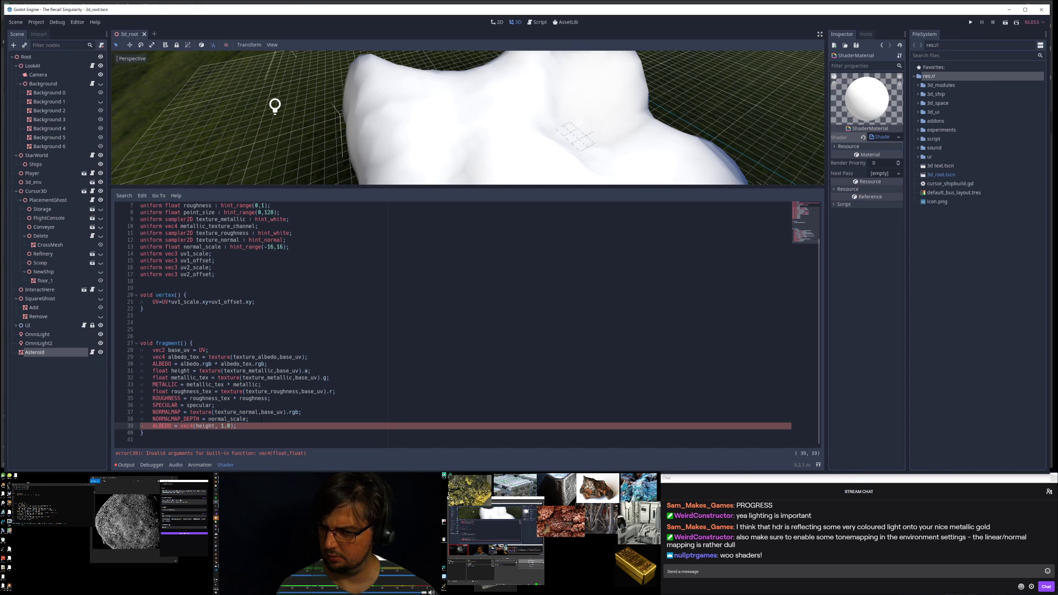
Step: Wrap height in its own vec3() inside the vec4 call of the last ALBEDO line
{"action": "key", "text": "Right"}
{"action": "key", "text": "Right"}
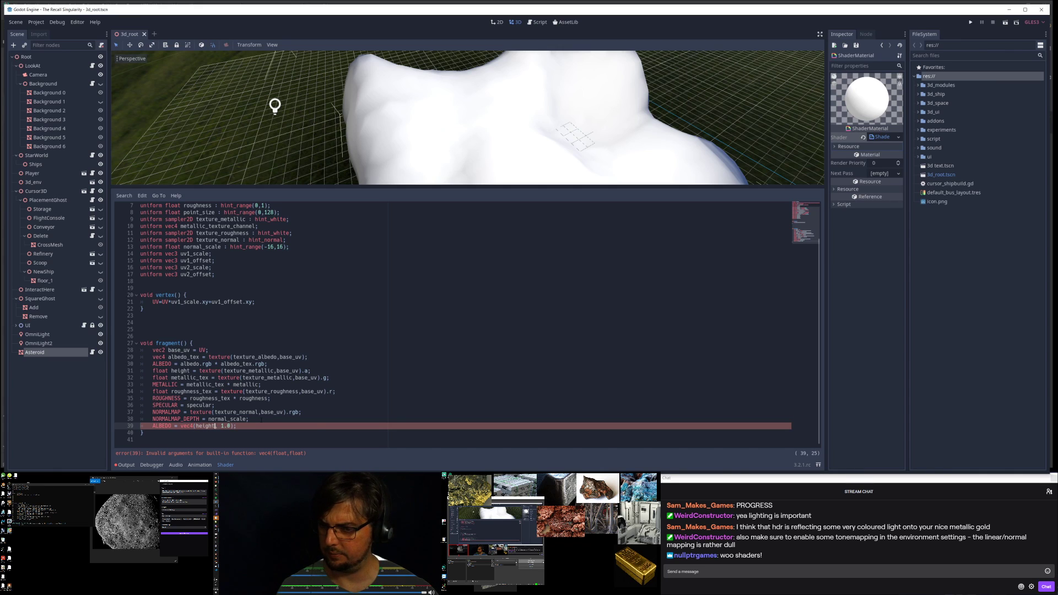
{"action": "type", "text": "vec3("}
{"action": "key", "text": "Right"}
{"action": "key", "text": "Right"}
{"action": "key", "text": "Right"}
{"action": "key", "text": "Right"}
{"action": "key", "text": "Right"}
{"action": "key", "text": "Right"}
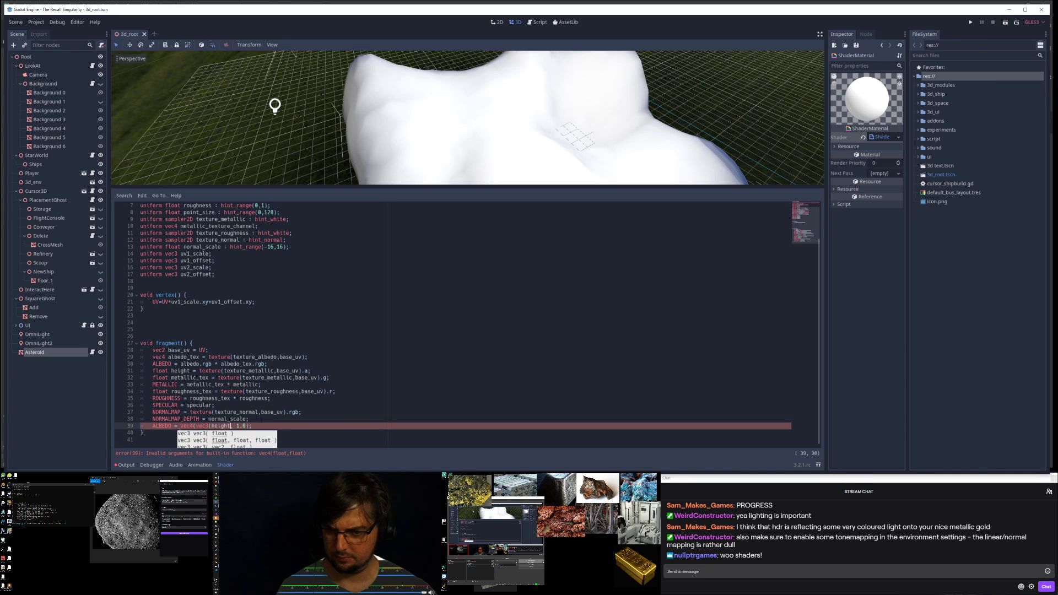
{"action": "type", "text": ")"}
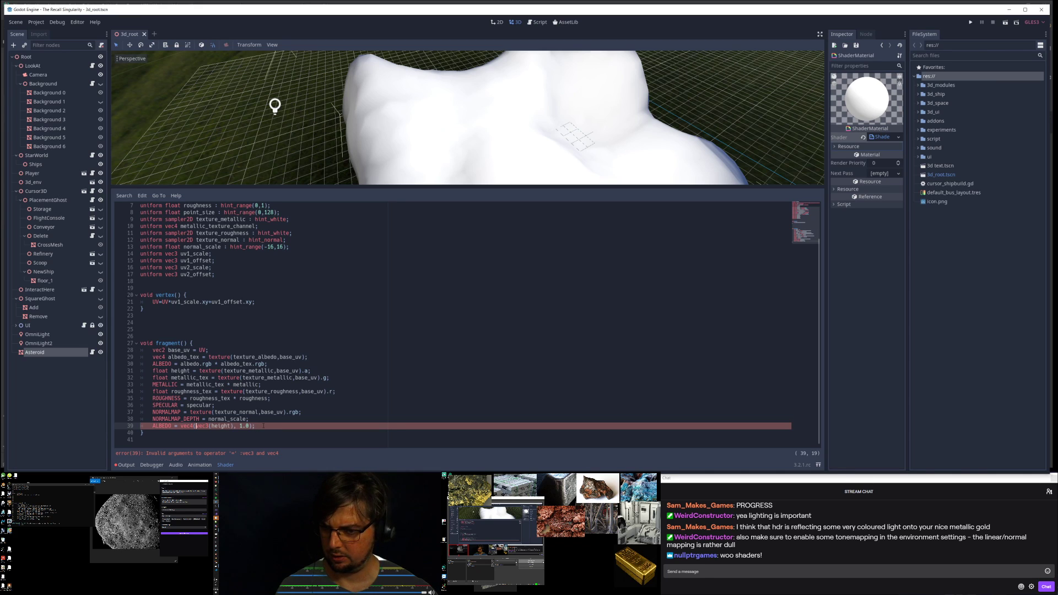
Step: Reduce the last ALBEDO assignment to vec3(height); by removing the outer vec4 and the 1.0 argument, and save
{"action": "key", "text": "BackSpace"}
{"action": "key", "text": "BackSpace"}
{"action": "key", "text": "BackSpace"}
{"action": "key", "text": "BackSpace"}
{"action": "key", "text": "BackSpace"}
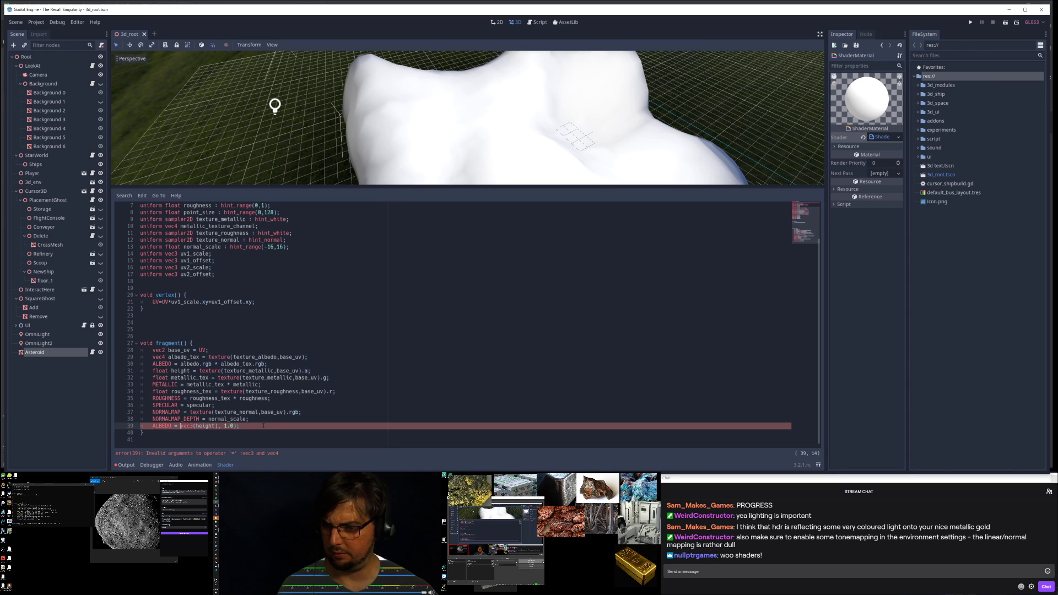
{"action": "key", "text": "Right"}
{"action": "key", "text": "Right"}
{"action": "key", "text": "Right"}
{"action": "key", "text": "Delete"}
{"action": "key", "text": "Delete"}
{"action": "key", "text": "BackSpace"}
{"action": "key", "text": "BackSpace"}
{"action": "key", "text": "BackSpace"}
{"action": "key", "text": "BackSpace"}
{"action": "key", "text": "BackSpace"}
{"action": "key", "text": "ctrl+s"}
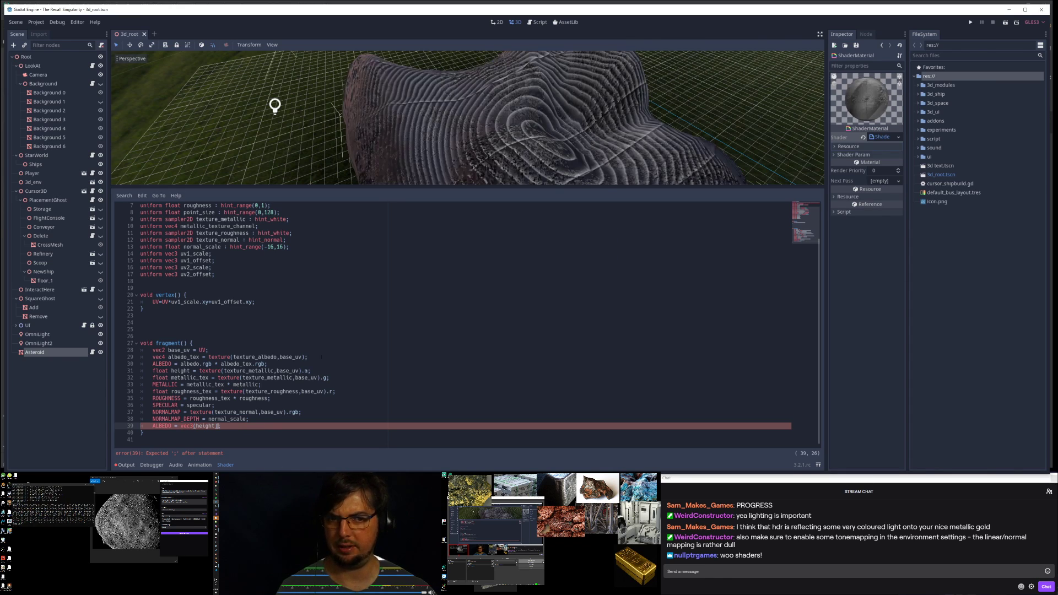
Step: Inspect the height values shown on the asteroid's surface up close and from several angles, temporarily enlarging the 3D view
{"action": "mouse_move", "coordinate": [628, 127]}
{"action": "middle_mouse_down"}
{"action": "mouse_move", "coordinate": [570, 123]}
{"action": "mouse_move", "coordinate": [649, 125]}
{"action": "middle_mouse_up"}
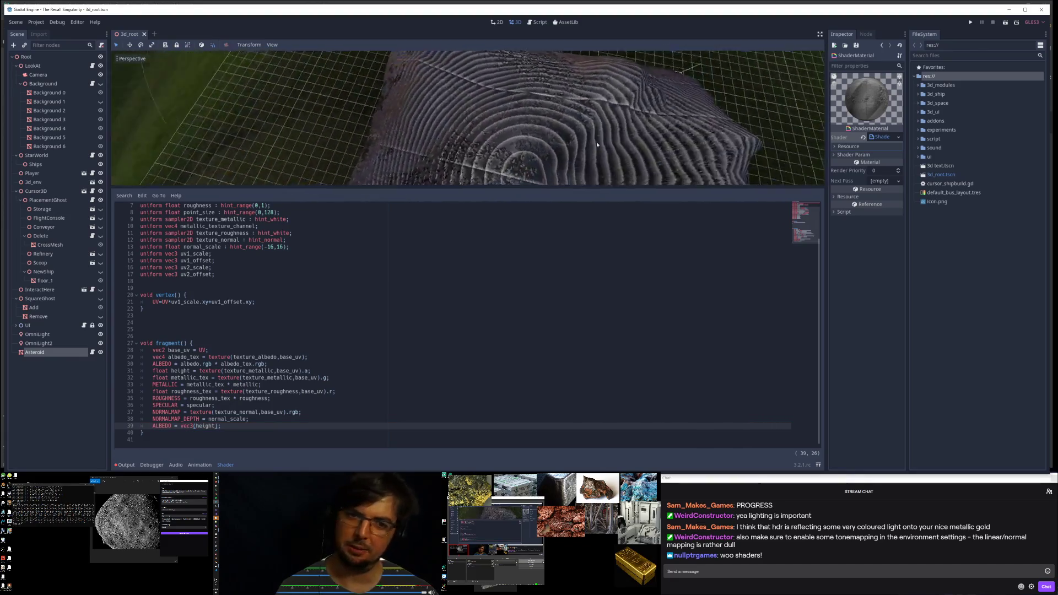
{"action": "scroll", "coordinate": [606, 124], "scroll_direction": "up", "scroll_amount": 5}
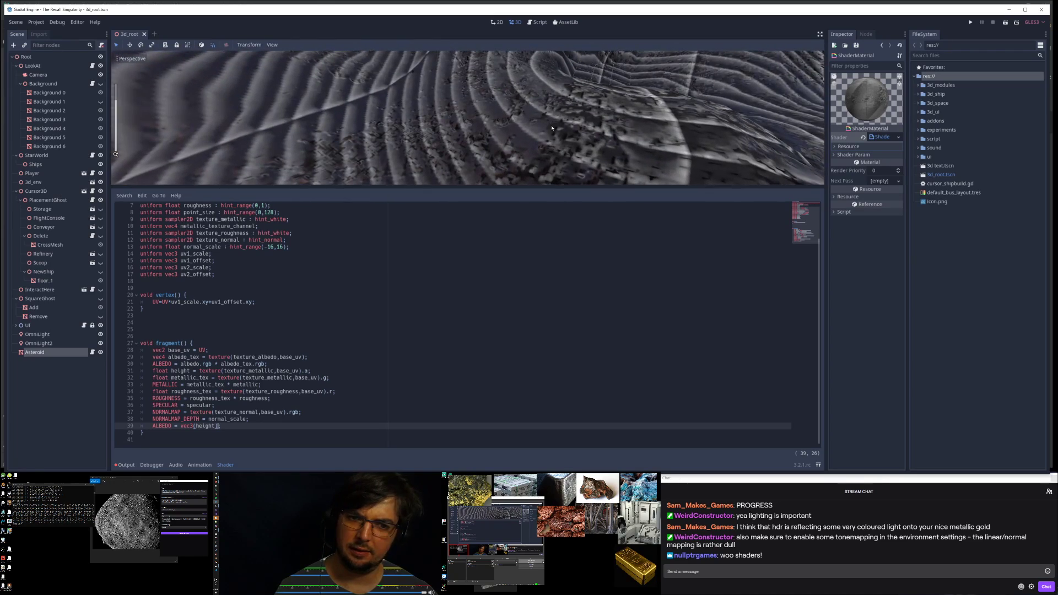
{"action": "middle_click_drag", "start_coordinate": [567, 123], "coordinate": [607, 146]}
{"action": "scroll", "coordinate": [606, 144], "scroll_direction": "down", "scroll_amount": 6}
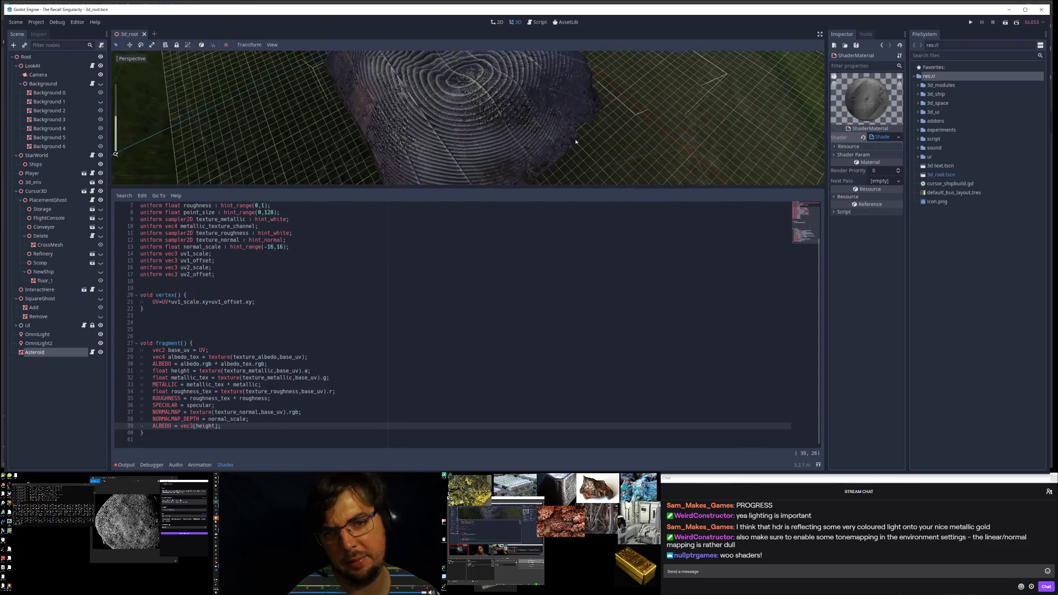
{"action": "middle_click_drag", "start_coordinate": [577, 116], "coordinate": [575, 107]}
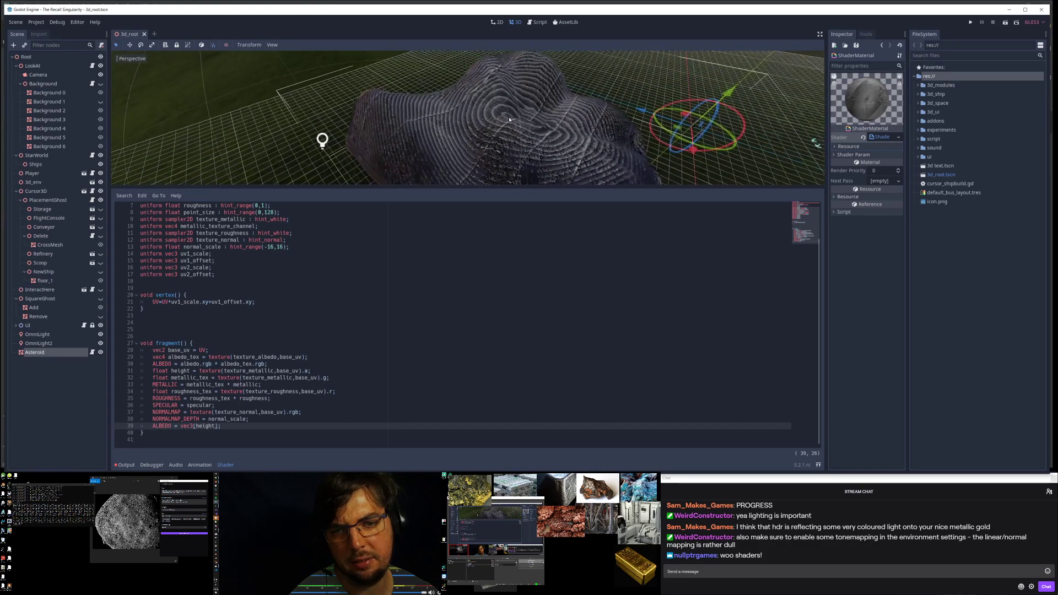
{"action": "type", "text": ");"}
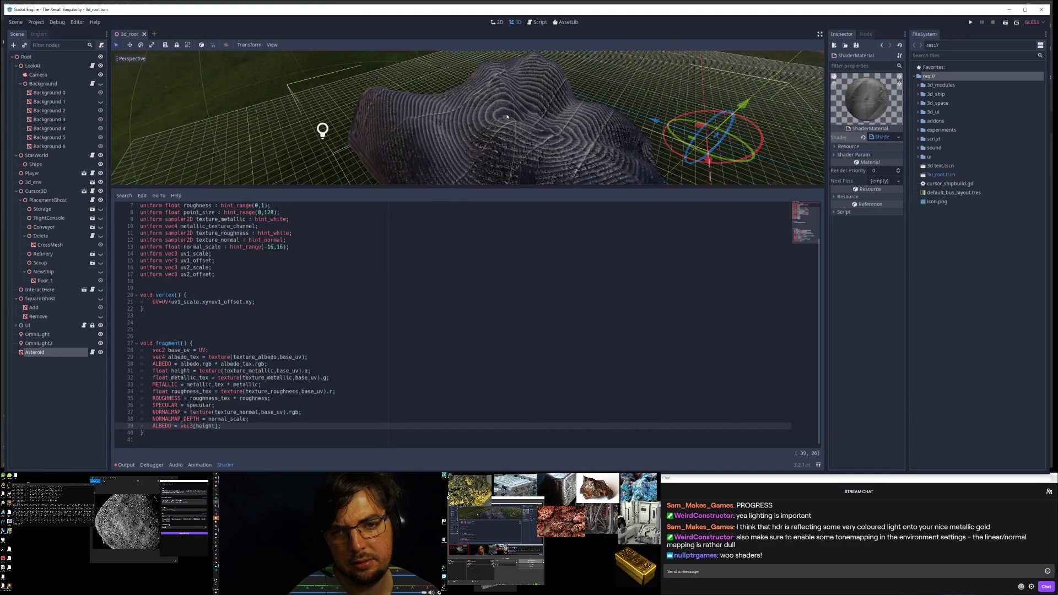
{"action": "middle_click_drag", "start_coordinate": [483, 126], "coordinate": [480, 185]}
{"action": "left_click_drag", "start_coordinate": [470, 187], "coordinate": [475, 353]}
{"action": "mouse_move", "coordinate": [478, 279]}
{"action": "middle_mouse_down"}
{"action": "mouse_move", "coordinate": [400, 258]}
{"action": "mouse_move", "coordinate": [493, 274]}
{"action": "middle_mouse_up"}
{"action": "scroll", "coordinate": [493, 274], "scroll_direction": "up", "scroll_amount": 3}
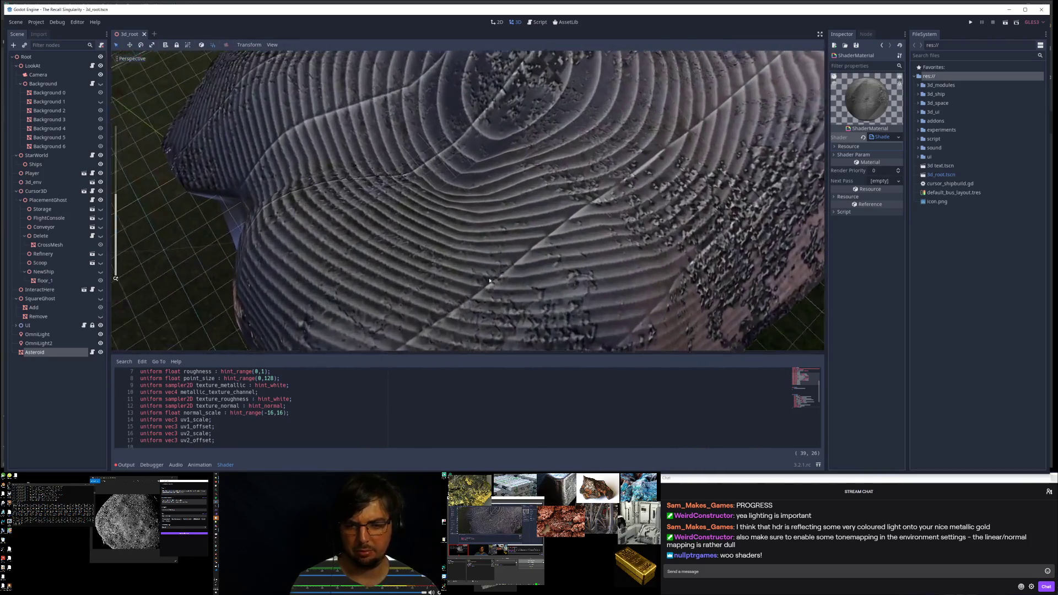
{"action": "left_click_drag", "start_coordinate": [402, 353], "coordinate": [398, 230]}
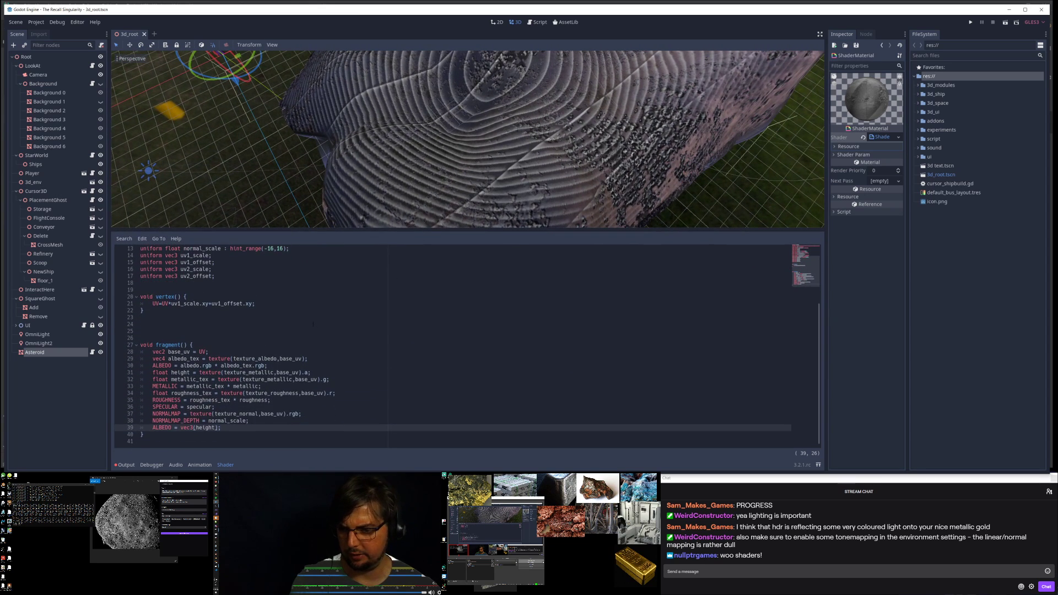
Step: Comment out the ALBEDO = vec3(height); line at the end of fragment() and view the asteroid's material
{"action": "scroll", "coordinate": [313, 325], "scroll_direction": "up", "scroll_amount": 4}
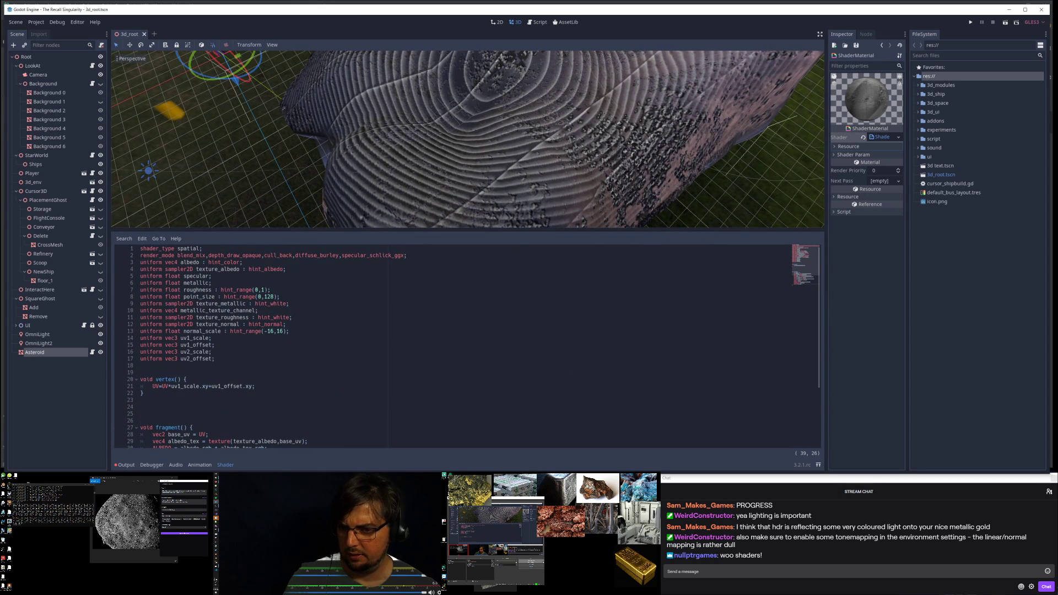
{"action": "left_click", "coordinate": [211, 250]}
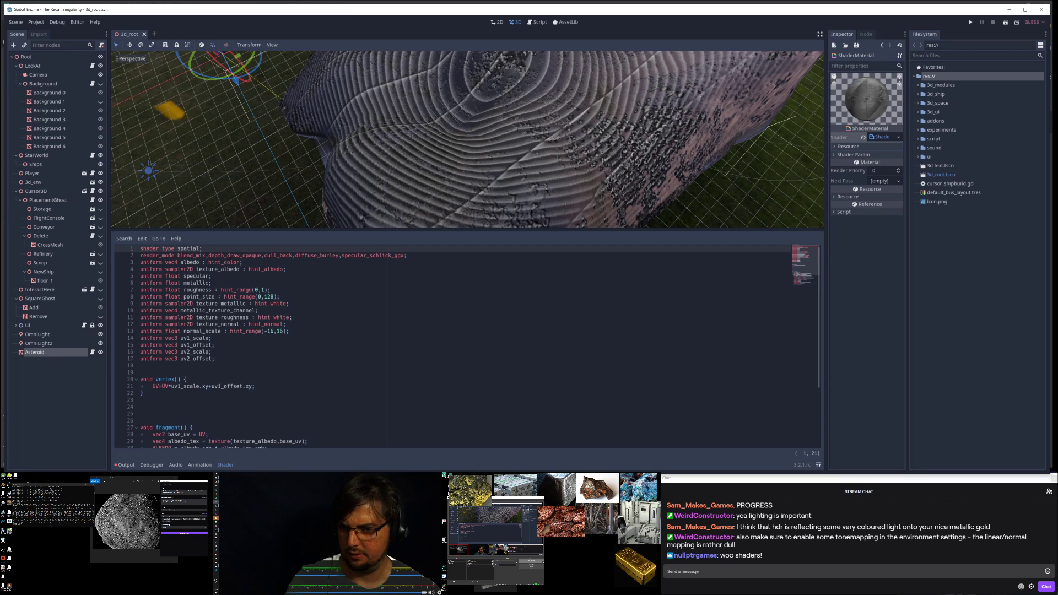
{"action": "left_click", "coordinate": [206, 262]}
{"action": "scroll", "coordinate": [206, 262], "scroll_direction": "down", "scroll_amount": 4}
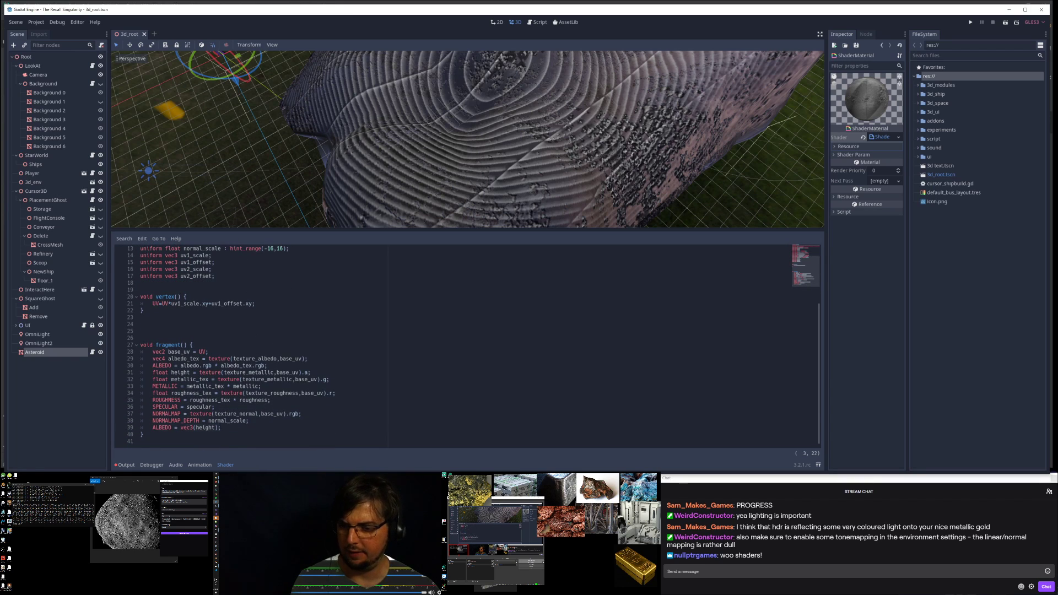
{"action": "left_click", "coordinate": [222, 427]}
{"action": "type", "text": "//"}
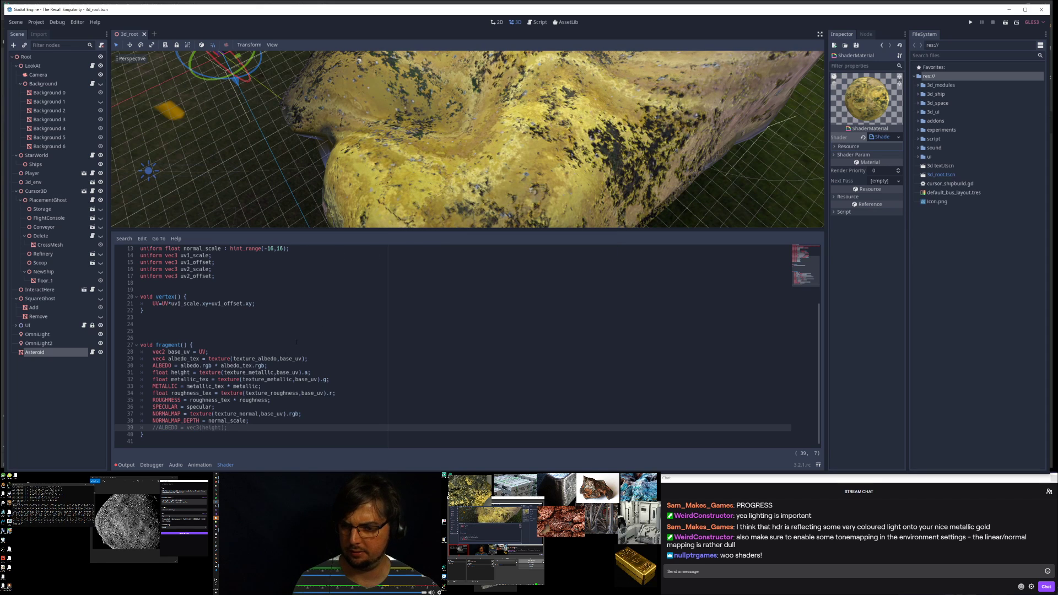
{"action": "middle_click_drag", "start_coordinate": [530, 214], "coordinate": [510, 154]}
{"action": "scroll", "coordinate": [605, 133], "scroll_direction": "down", "scroll_amount": 3}
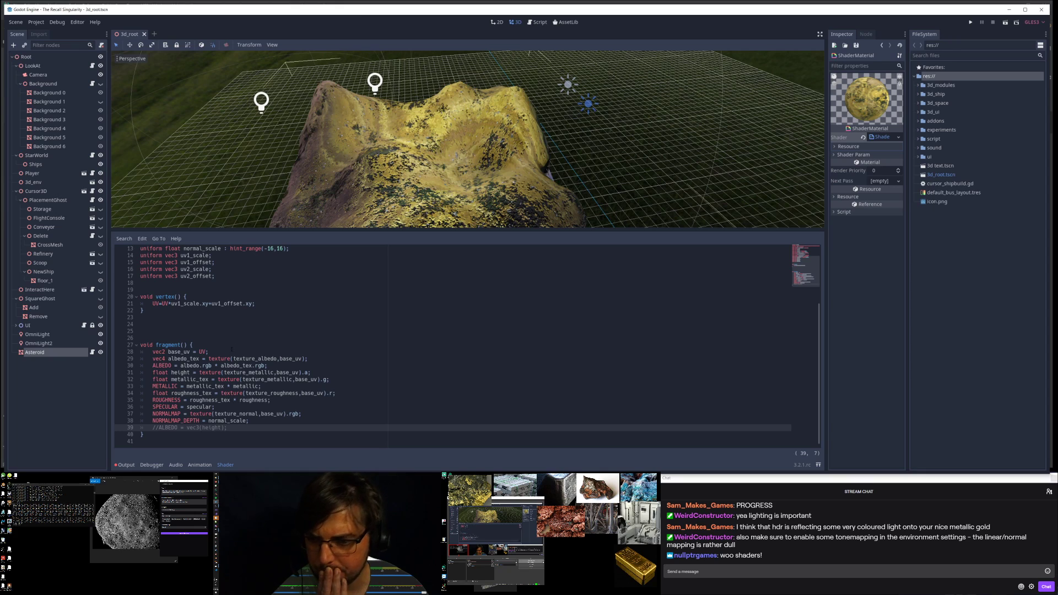
Step: Review the fragment() lines from the albedo_tex declaration down to the ROUGHNESS assignment one by one
{"action": "left_click", "coordinate": [181, 372]}
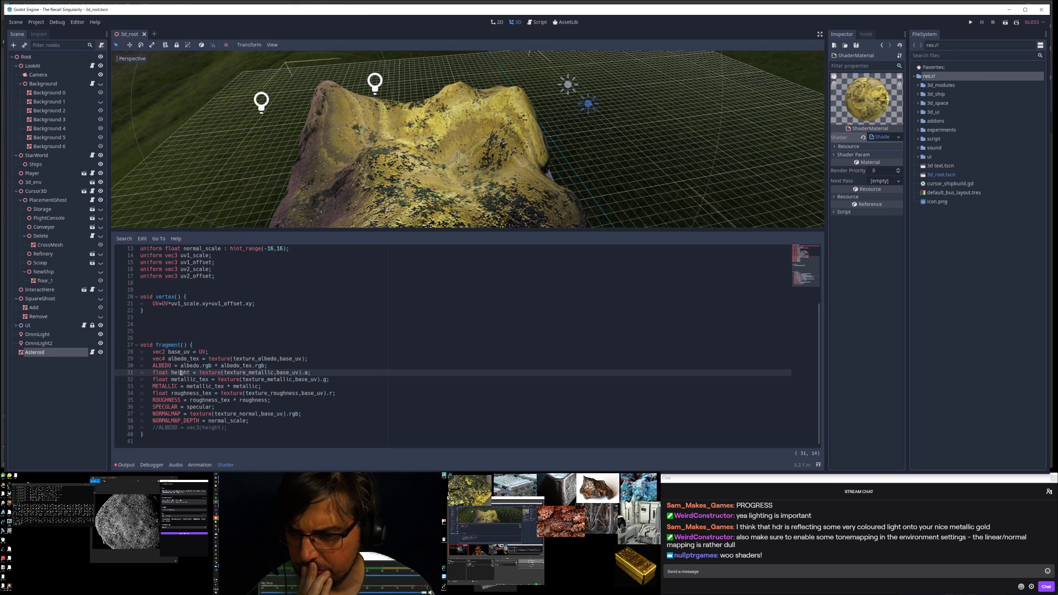
{"action": "left_click", "coordinate": [187, 358]}
{"action": "left_click", "coordinate": [183, 365]}
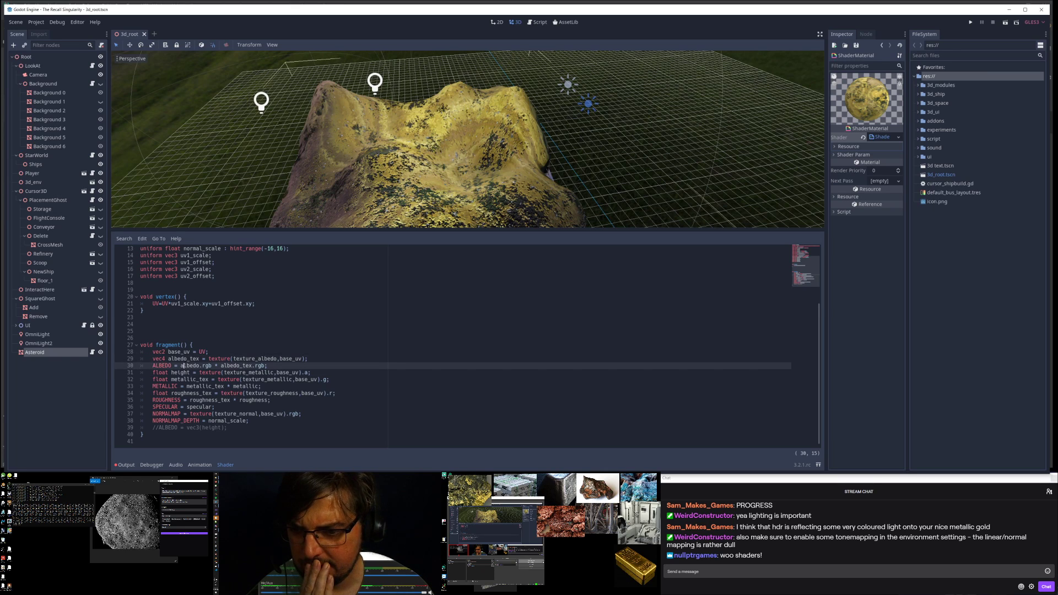
{"action": "left_click", "coordinate": [180, 373]}
{"action": "left_click", "coordinate": [178, 380]}
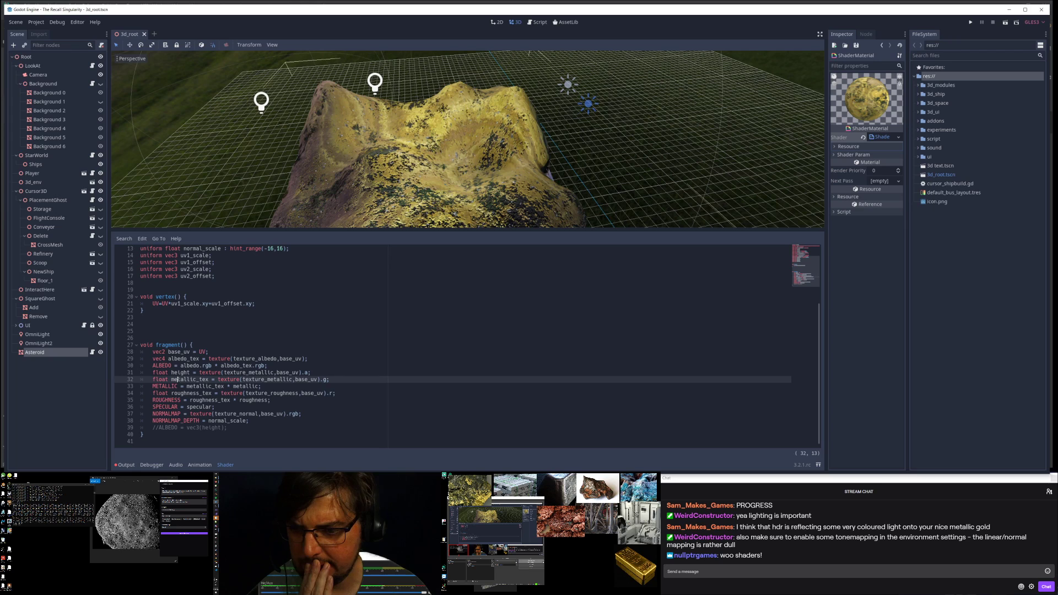
{"action": "left_click", "coordinate": [177, 386]}
{"action": "left_click", "coordinate": [177, 393]}
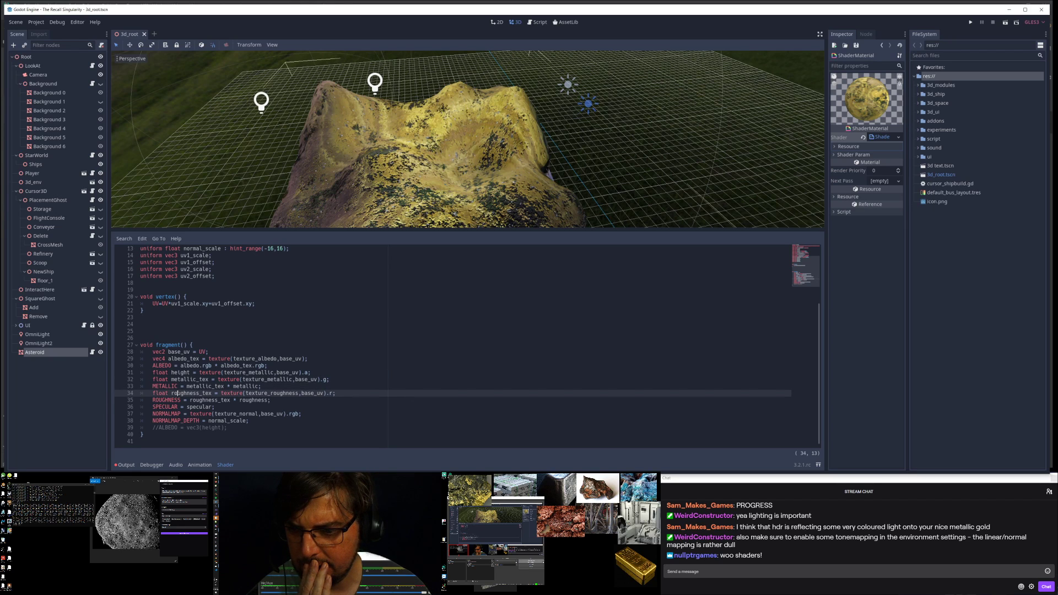
{"action": "left_click", "coordinate": [178, 400]}
Step: Check the albedo, specular and metallic uniform declarations against the metallic_tex, METALLIC and ALBEDO lines in fragment()
{"action": "scroll", "coordinate": [181, 330], "scroll_direction": "up", "scroll_amount": 4}
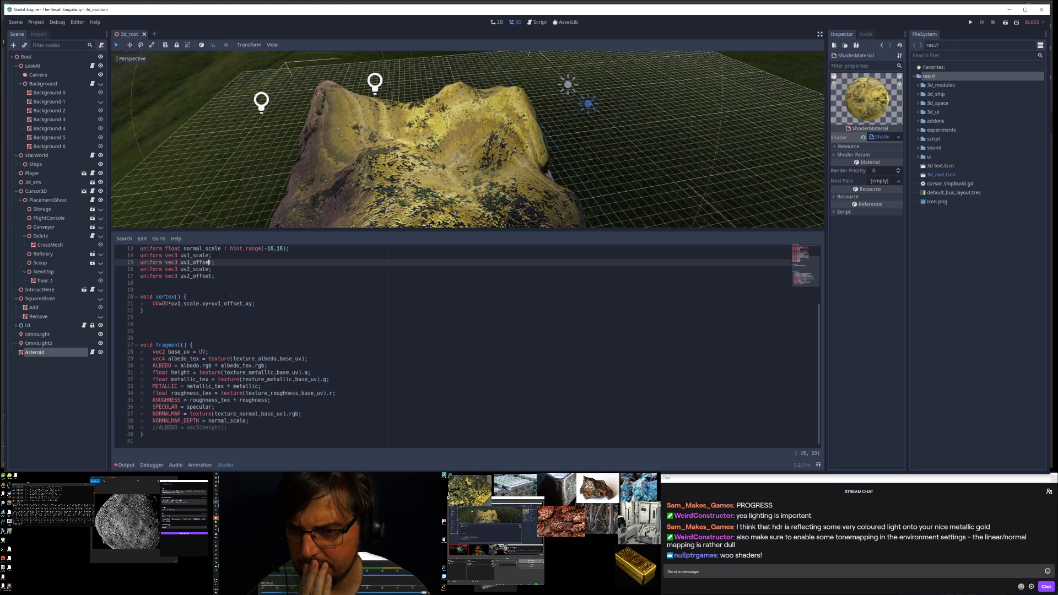
{"action": "left_click", "coordinate": [187, 256]}
{"action": "left_click", "coordinate": [202, 269]}
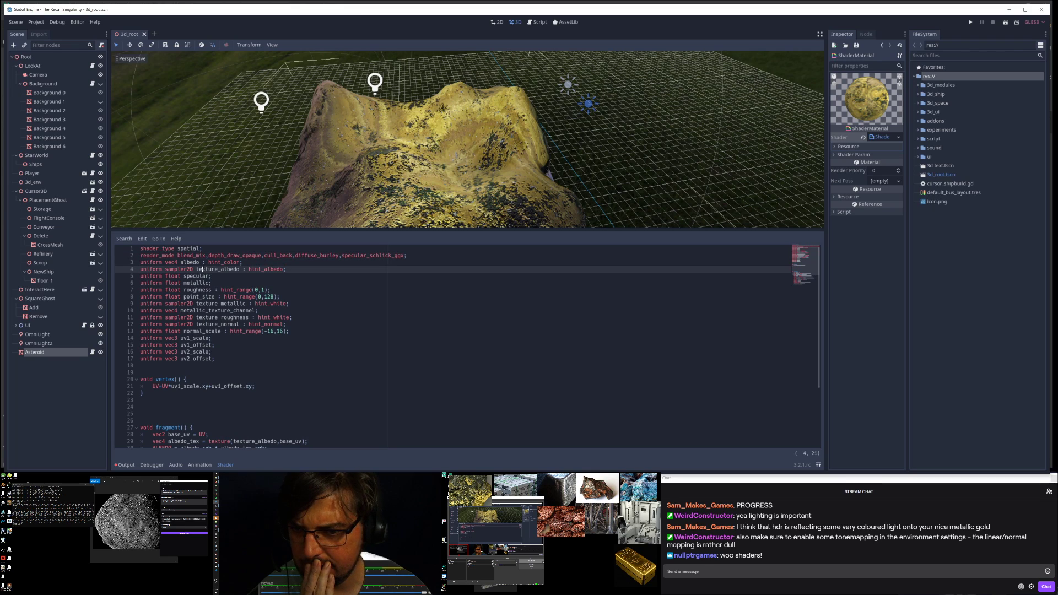
{"action": "left_click", "coordinate": [200, 276]}
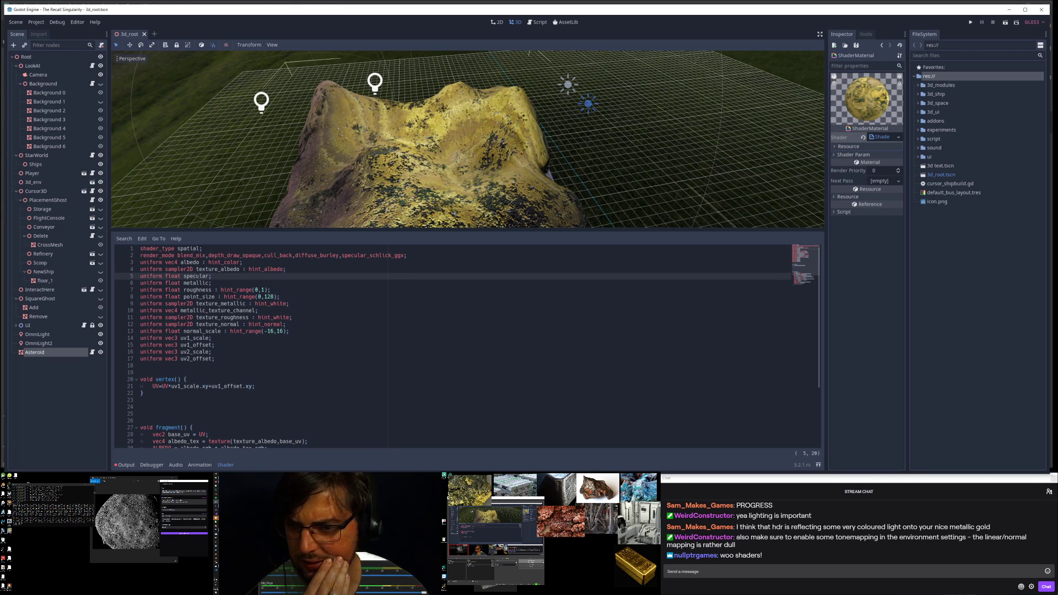
{"action": "key", "text": "Home"}
{"action": "key", "text": "shift+Down"}
{"action": "key", "text": "shift+Down"}
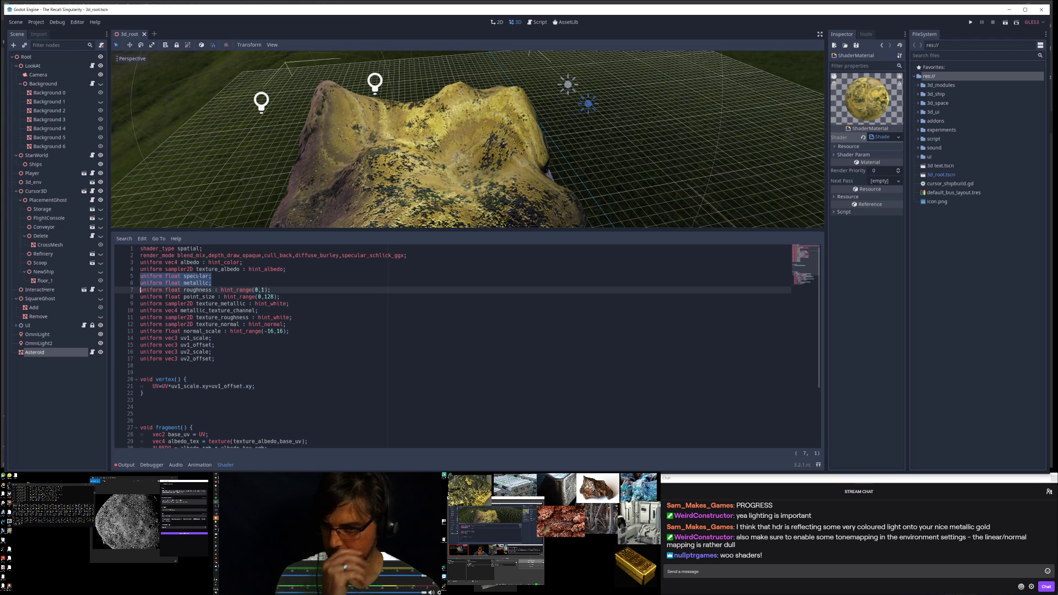
{"action": "scroll", "coordinate": [467, 346], "scroll_direction": "down", "scroll_amount": 1}
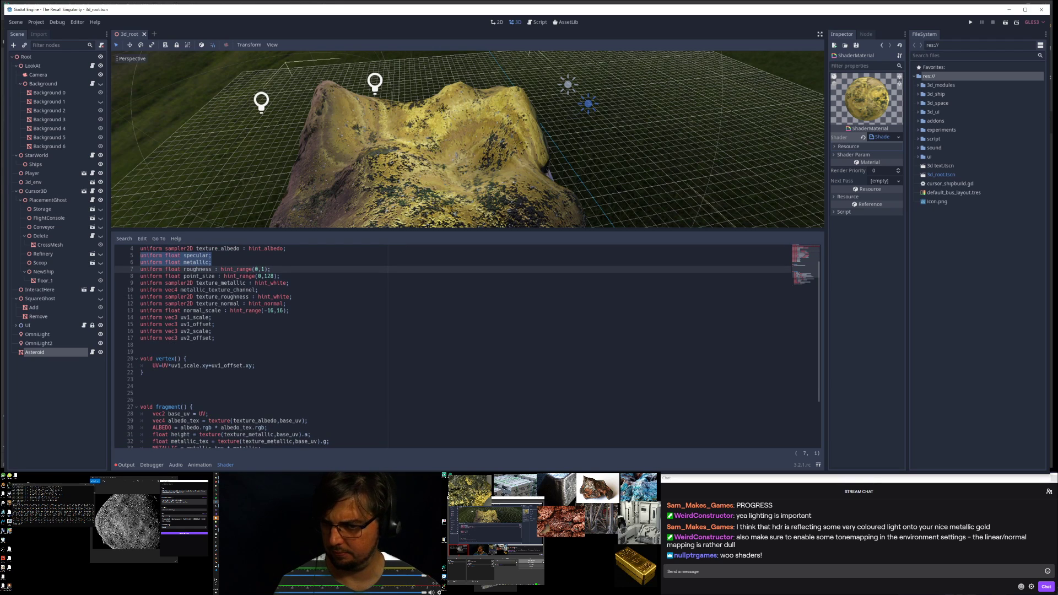
{"action": "scroll", "coordinate": [257, 331], "scroll_direction": "down", "scroll_amount": 3}
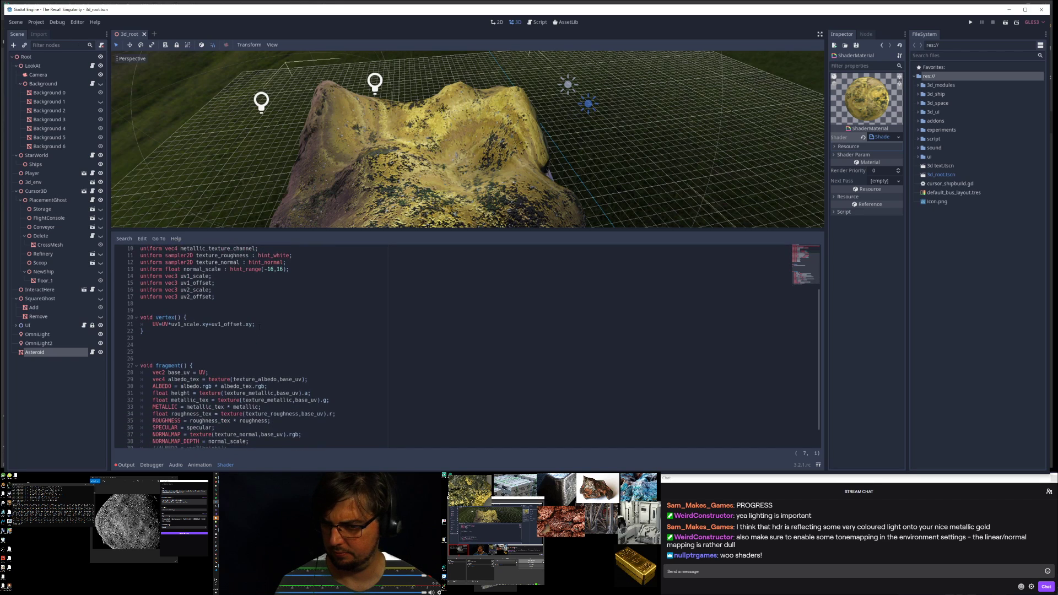
{"action": "left_click", "coordinate": [255, 400]}
{"action": "left_click", "coordinate": [252, 386]}
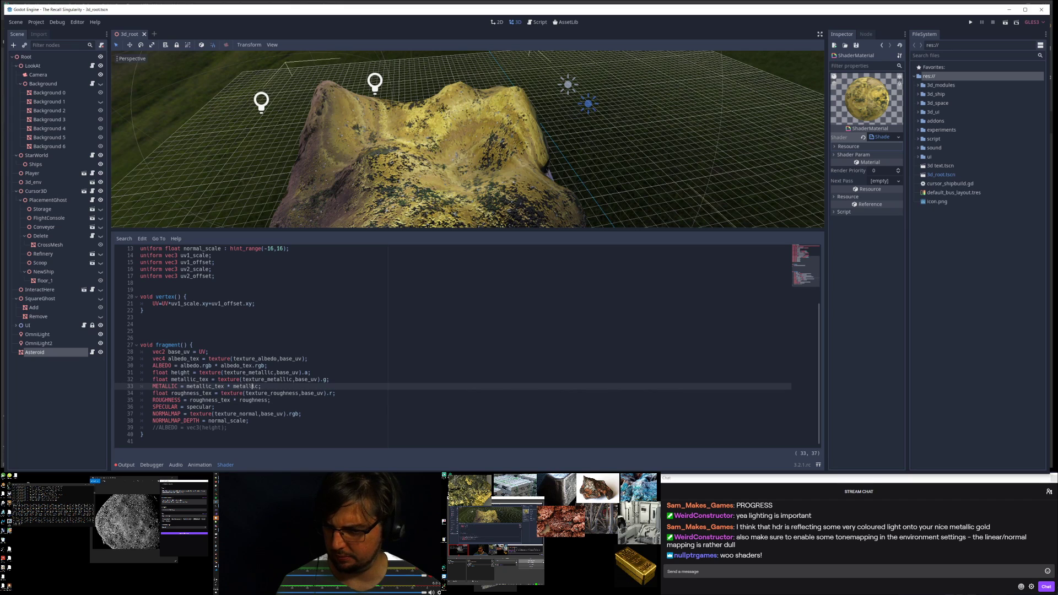
Step: Move the METALLIC assignment below the roughness_tex declaration in fragment(), adding two blank lines above METALLIC and one after SPECULAR
{"action": "key", "text": "alt+Down"}
{"action": "key", "text": "Return"}
{"action": "key", "text": "Return"}
{"action": "key", "text": "Down"}
{"action": "key", "text": "Down"}
{"action": "key", "text": "Down"}
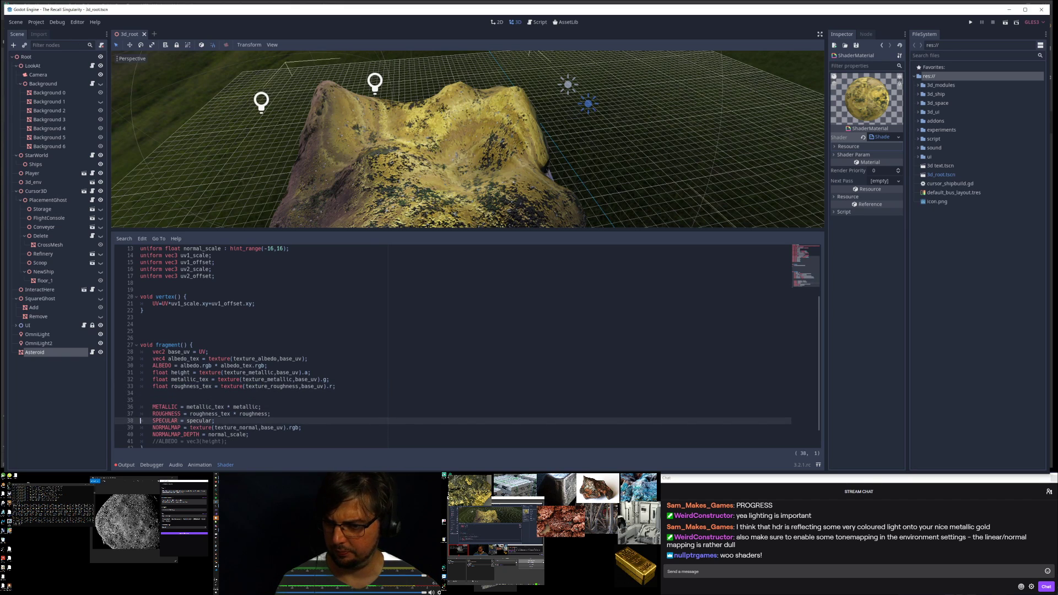
{"action": "key", "text": "Return"}
{"action": "key", "text": "Up"}
{"action": "key", "text": "Up"}
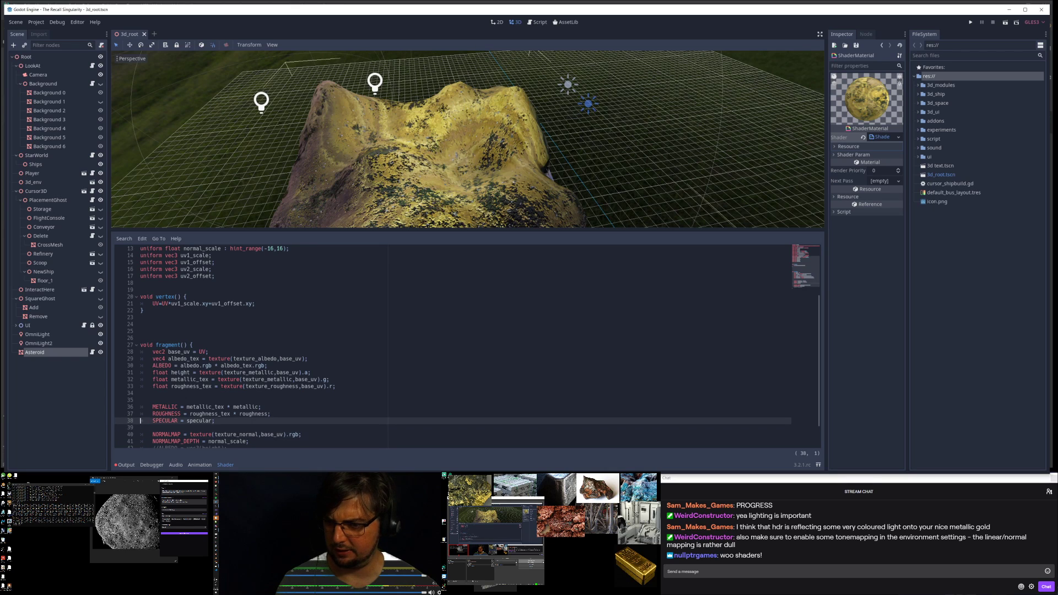
Step: Check the ROUGHNESS and SPECULAR assignments in fragment() and view the asteroid from another angle
{"action": "scroll", "coordinate": [452, 348], "scroll_direction": "down", "scroll_amount": 1}
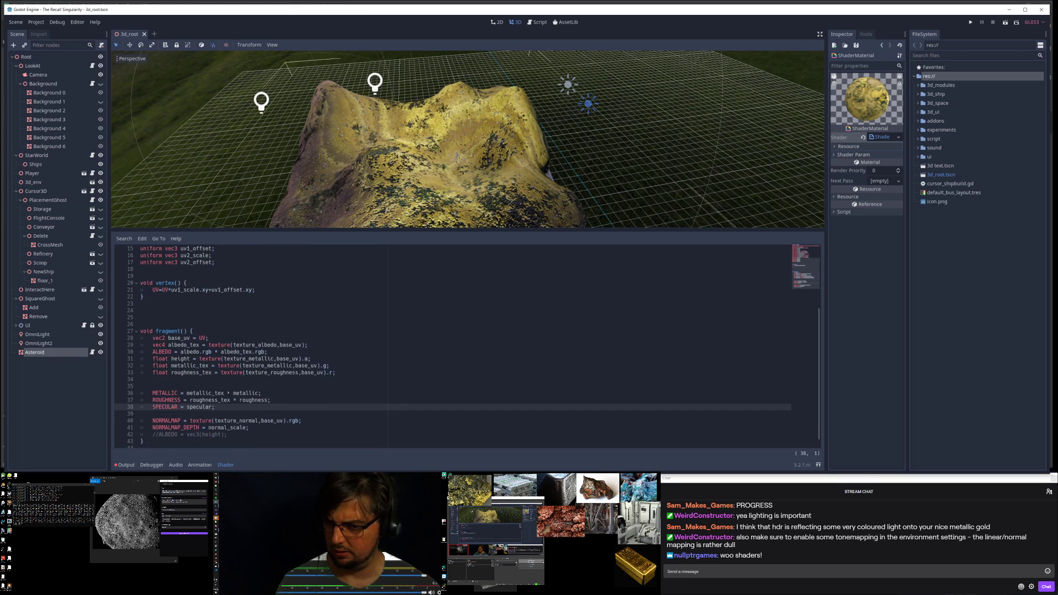
{"action": "left_click", "coordinate": [196, 400]}
{"action": "key", "text": "Down"}
{"action": "double_click", "coordinate": [198, 407]}
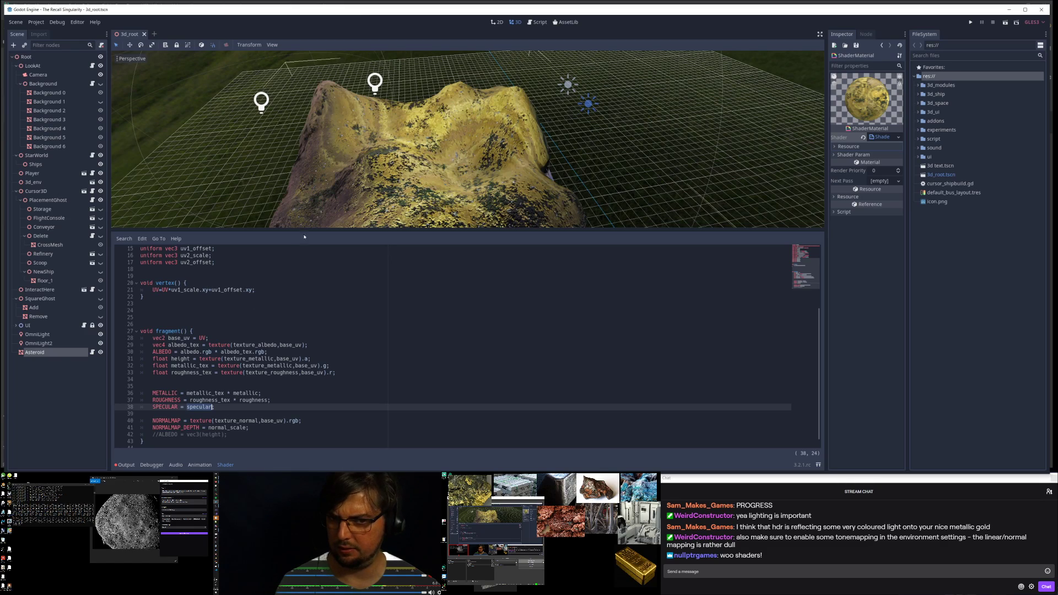
{"action": "middle_click_drag", "start_coordinate": [493, 132], "coordinate": [441, 137]}
{"action": "scroll", "coordinate": [336, 384], "scroll_direction": "up", "scroll_amount": 2}
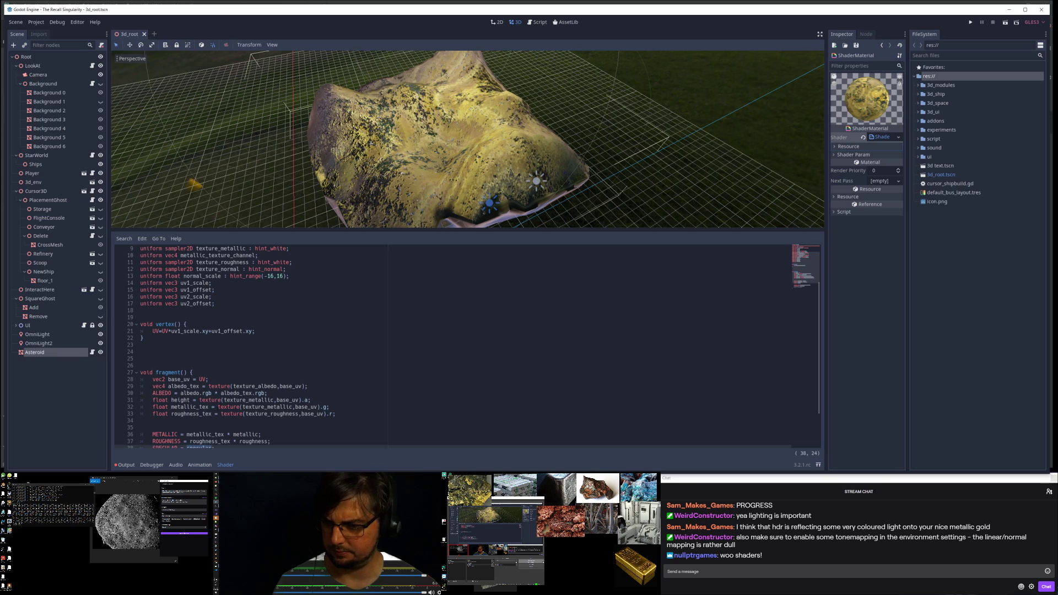
{"action": "scroll", "coordinate": [336, 384], "scroll_direction": "down", "scroll_amount": 3}
Step: Move the ALBEDO assignment below the texture declarations, above METALLIC, with a blank line separating it from the METALLIC line
{"action": "left_click", "coordinate": [189, 359]}
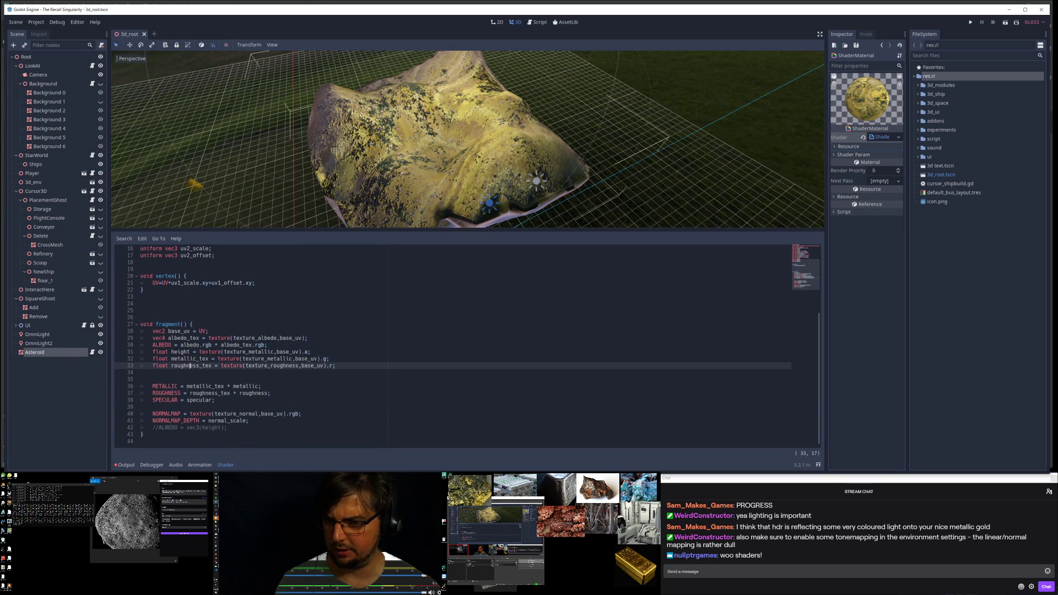
{"action": "key", "text": "Up"}
{"action": "key", "text": "Up"}
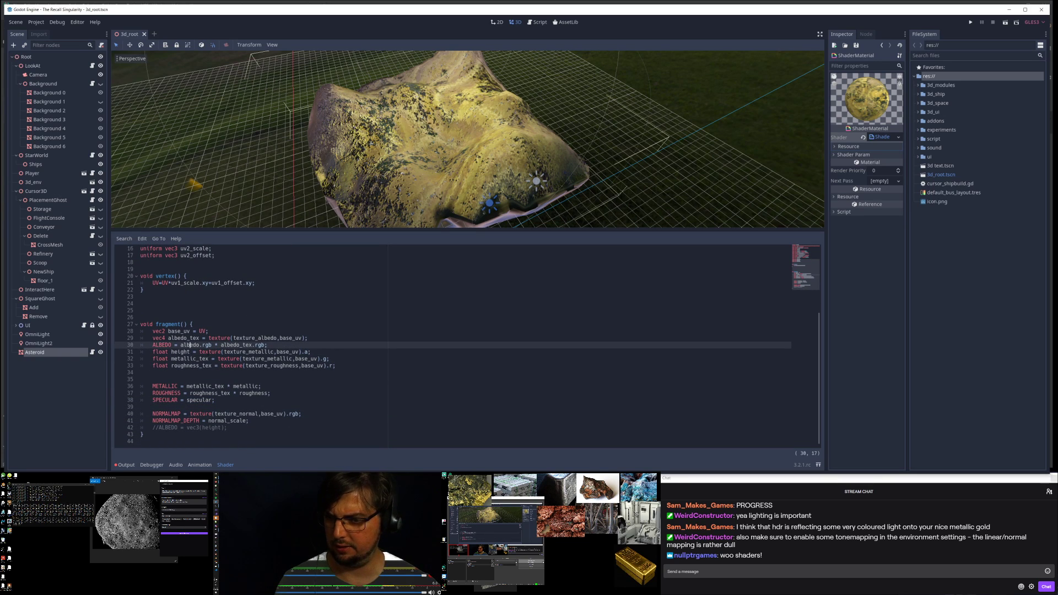
{"action": "key", "text": "Left"}
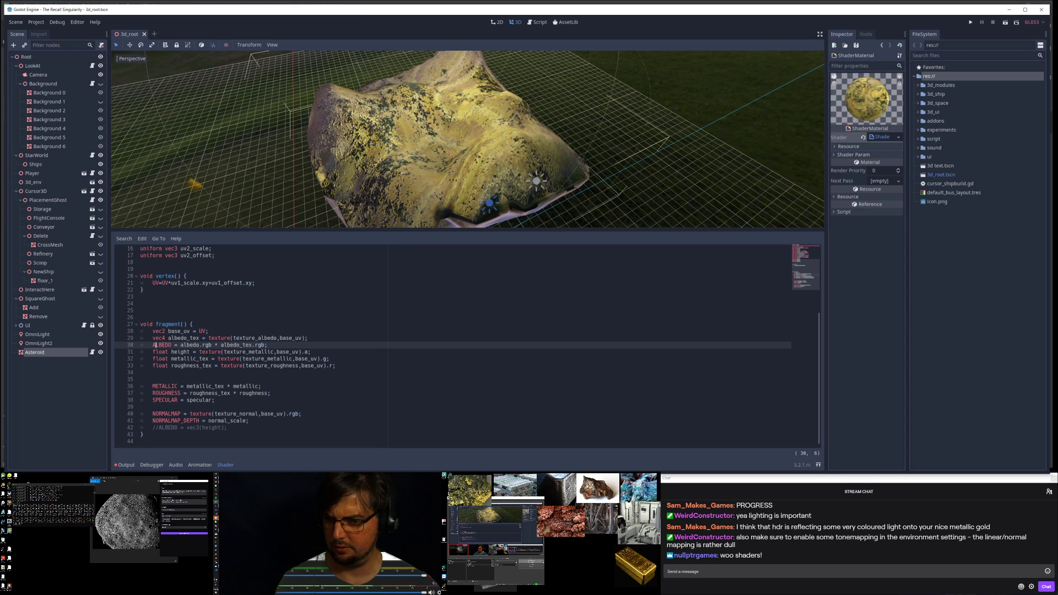
{"action": "key", "text": "Down"}
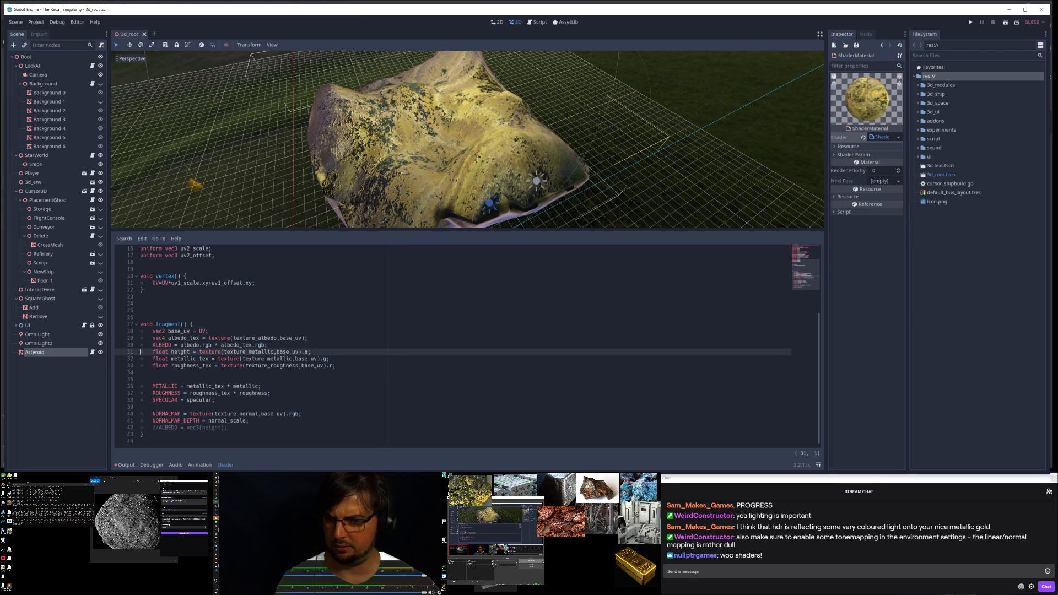
{"action": "key", "text": "Return"}
{"action": "key", "text": "Up"}
{"action": "key", "text": "Up"}
{"action": "key", "text": "shift+Down"}
{"action": "key", "text": "shift+Down"}
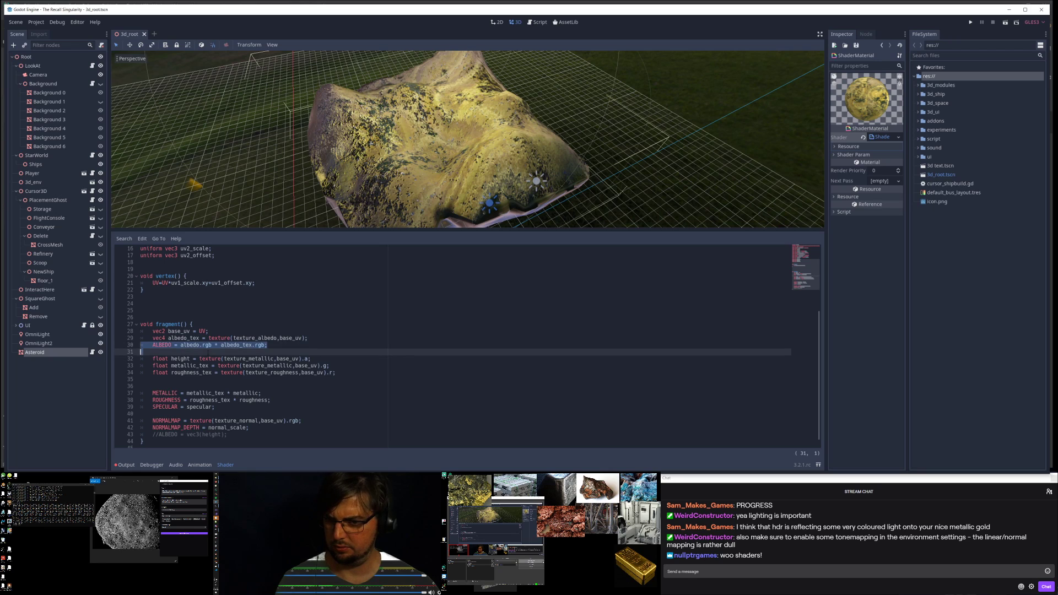
{"action": "key", "text": "alt+Down"}
{"action": "key", "text": "alt+Down"}
{"action": "key", "text": "alt+Down"}
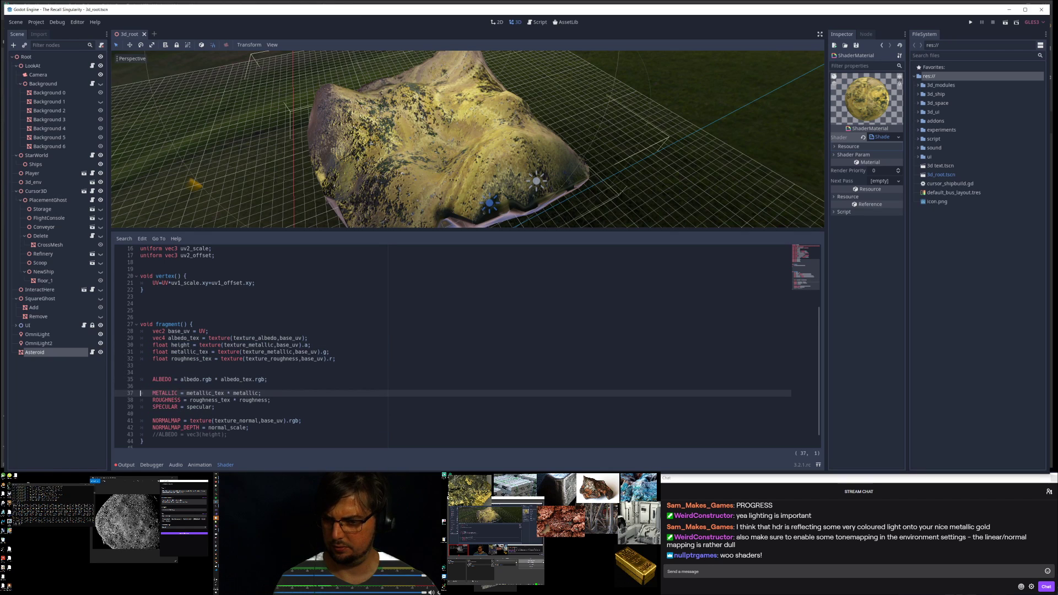
{"action": "key", "text": "Up"}
{"action": "key", "text": "Up"}
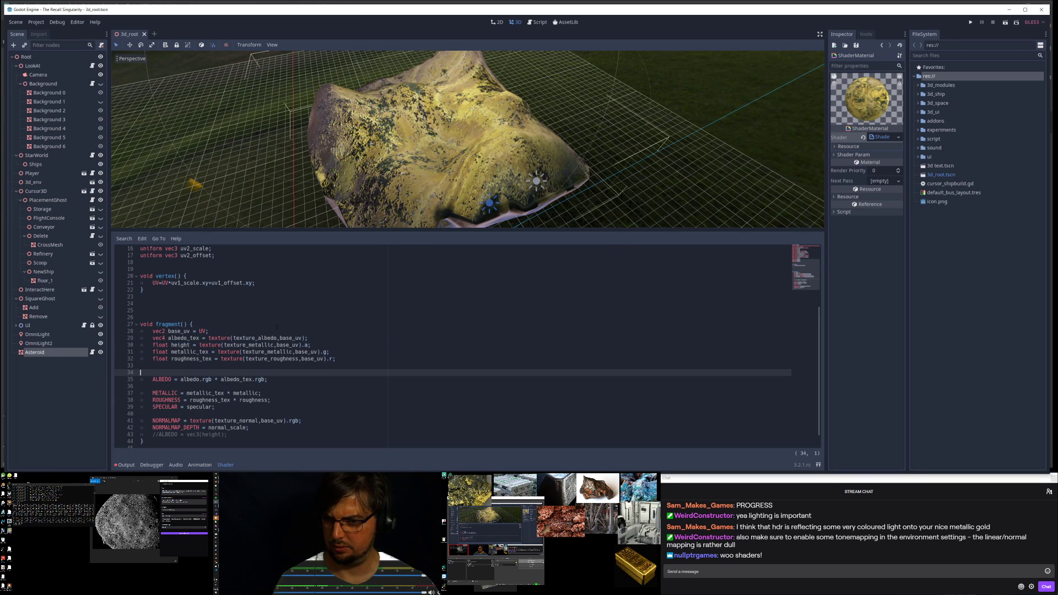
Step: Try to rename the texture_albedo sampler uniform to texture_alb_res0
{"action": "scroll", "coordinate": [354, 180], "scroll_direction": "up", "scroll_amount": 4}
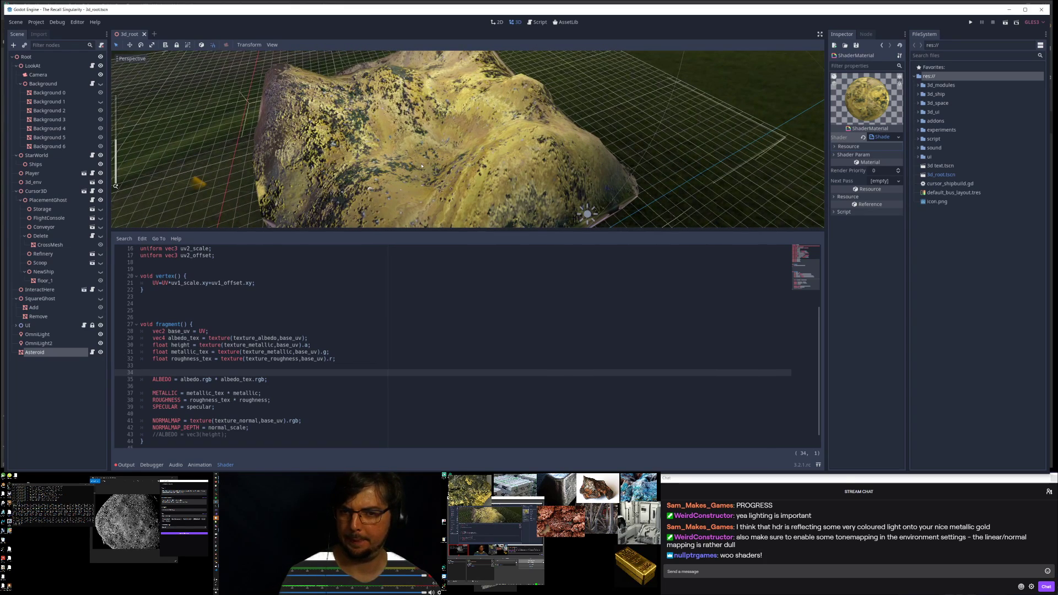
{"action": "middle_click_drag", "start_coordinate": [421, 166], "coordinate": [409, 187], "text": "shift"}
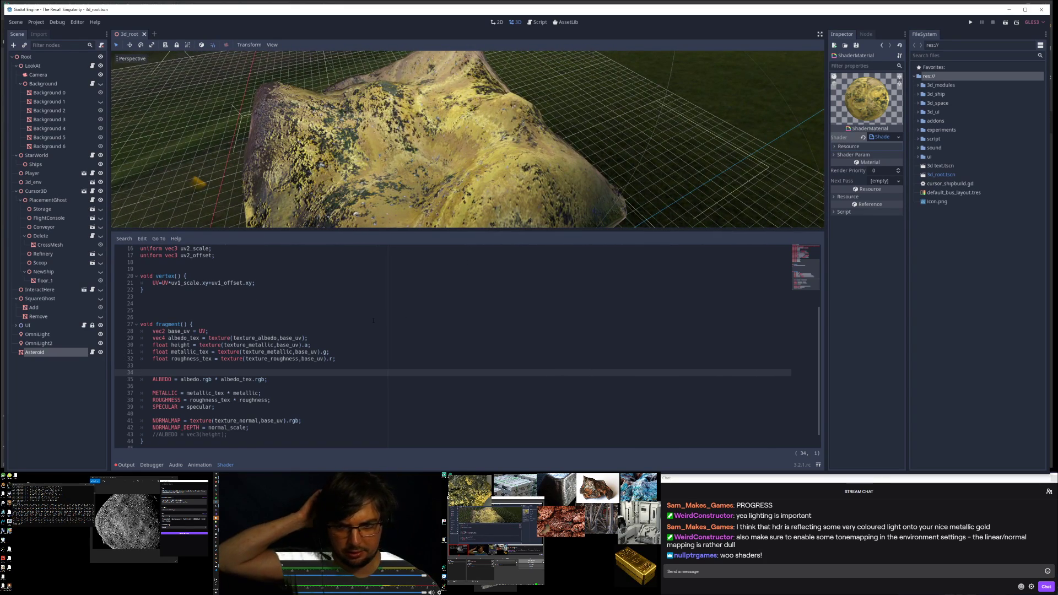
{"action": "scroll", "coordinate": [373, 320], "scroll_direction": "up", "scroll_amount": 5}
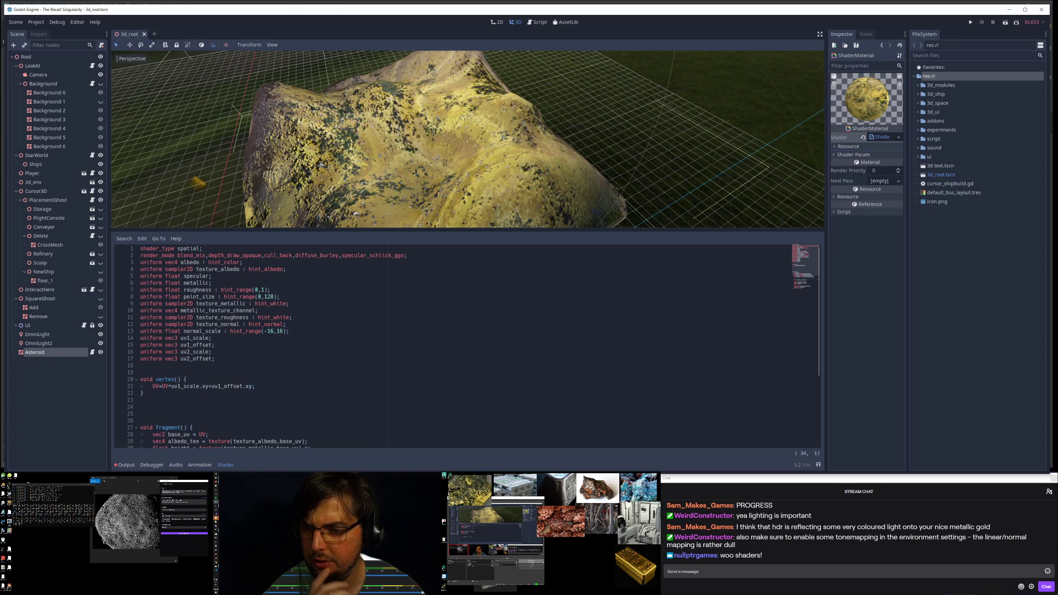
{"action": "double_click", "coordinate": [217, 268]}
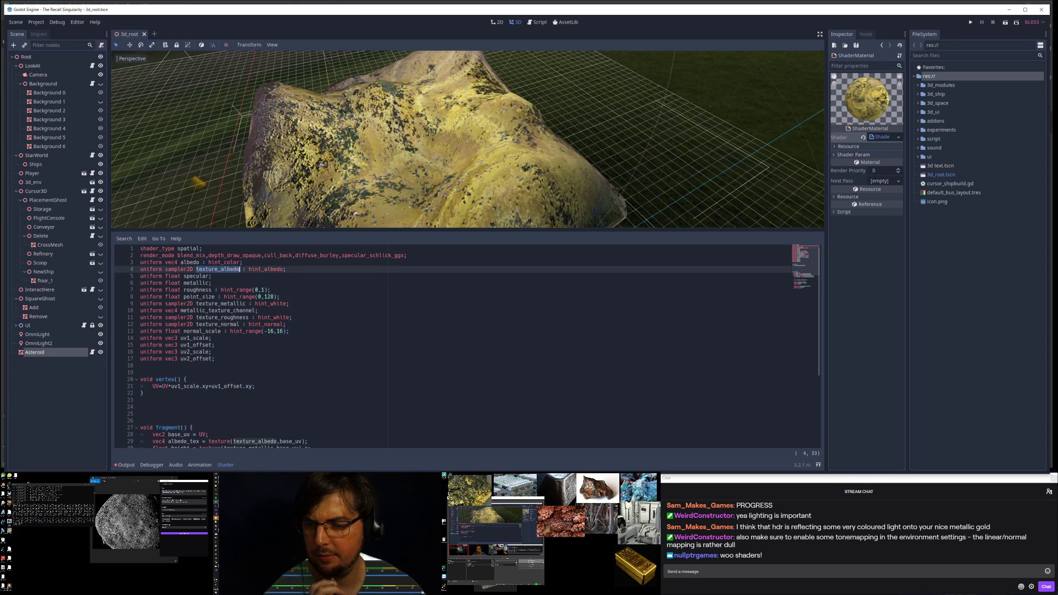
{"action": "left_click", "coordinate": [240, 269]}
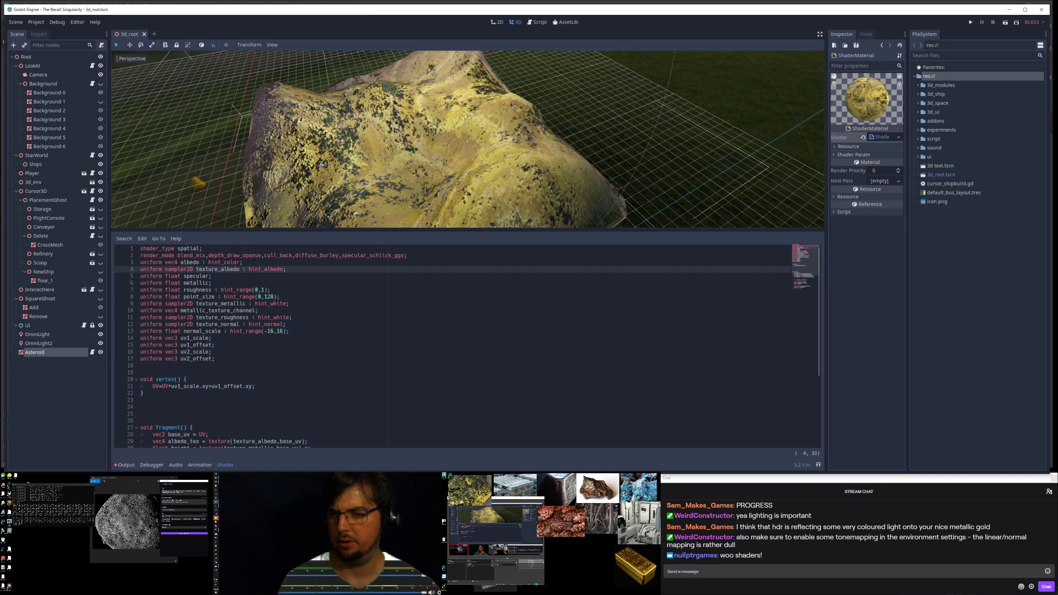
{"action": "key", "text": "BackSpace"}
{"action": "key", "text": "BackSpace"}
{"action": "key", "text": "BackSpace"}
{"action": "key", "text": "BackSpace"}
{"action": "type", "text": "b_god"}
{"action": "key", "text": "BackSpace"}
{"action": "key", "text": "BackSpace"}
{"action": "key", "text": "BackSpace"}
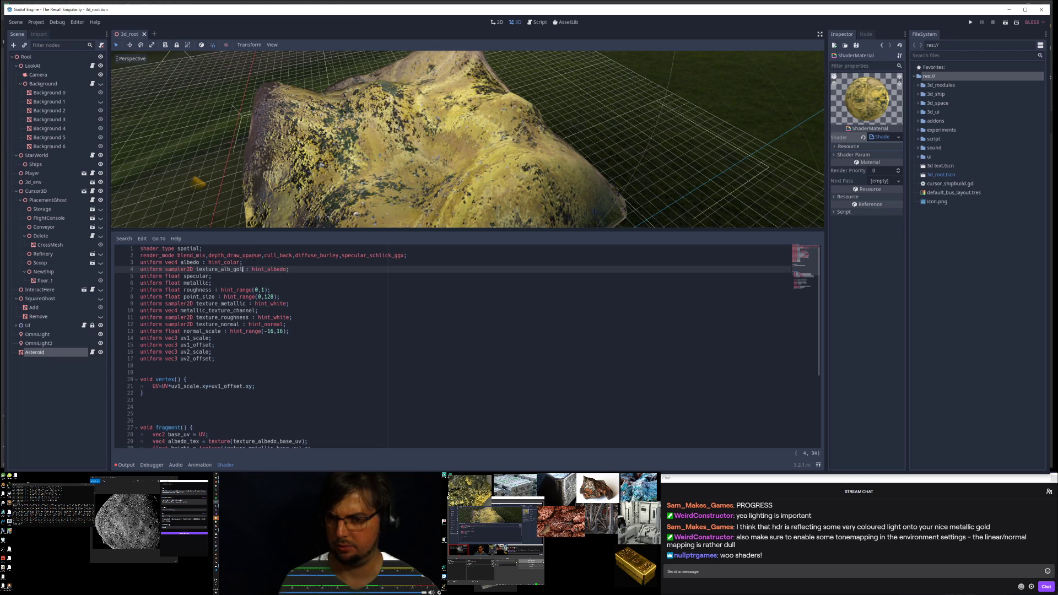
{"action": "type", "text": "res"}
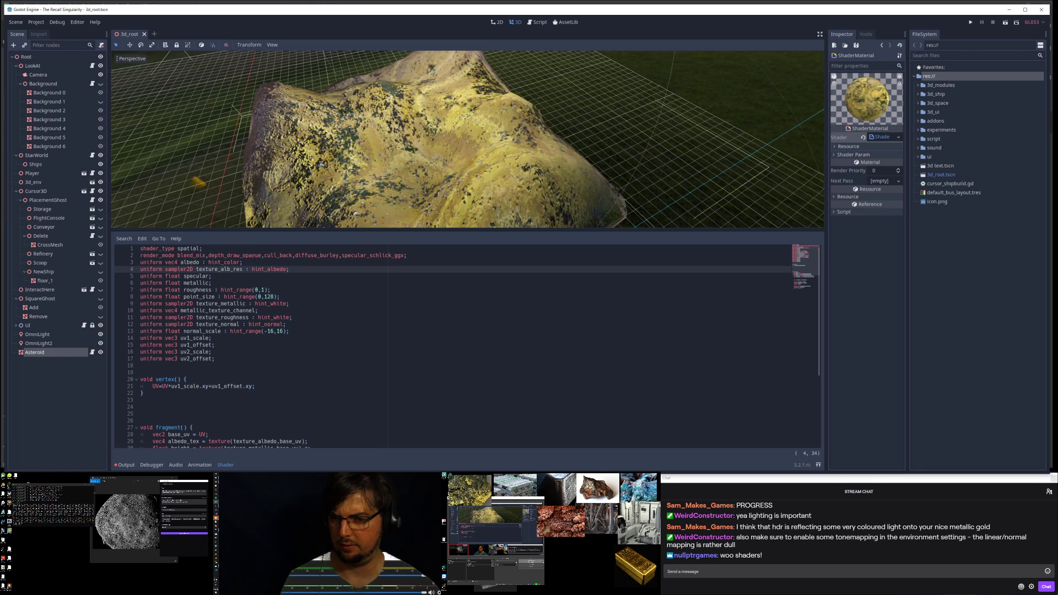
{"action": "type", "text": "0"}
Step: Rename the albedo sampler2D uniform on line 4 as res0_albedo
{"action": "key", "text": "BackSpace"}
{"action": "key", "text": "BackSpace"}
{"action": "key", "text": "BackSpace"}
{"action": "key", "text": "BackSpace"}
{"action": "key", "text": "BackSpace"}
{"action": "key", "text": "BackSpace"}
{"action": "key", "text": "BackSpace"}
{"action": "key", "text": "BackSpace"}
{"action": "key", "text": "BackSpace"}
{"action": "key", "text": "BackSpace"}
{"action": "key", "text": "BackSpace"}
{"action": "key", "text": "BackSpace"}
{"action": "key", "text": "BackSpace"}
{"action": "key", "text": "BackSpace"}
{"action": "key", "text": "BackSpace"}
{"action": "key", "text": "BackSpace"}
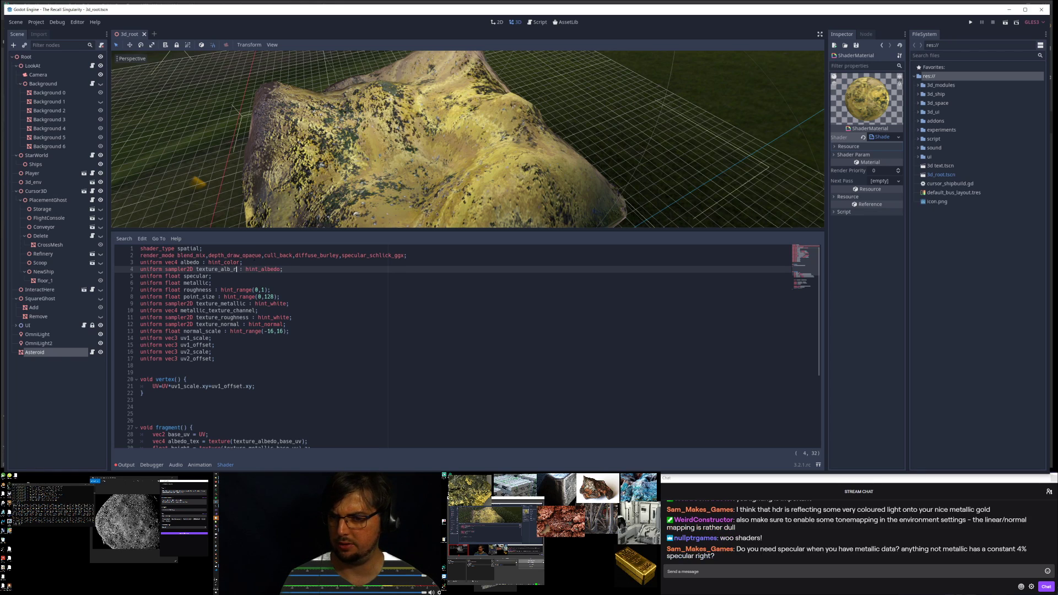
{"action": "type", "text": "res_0_a"}
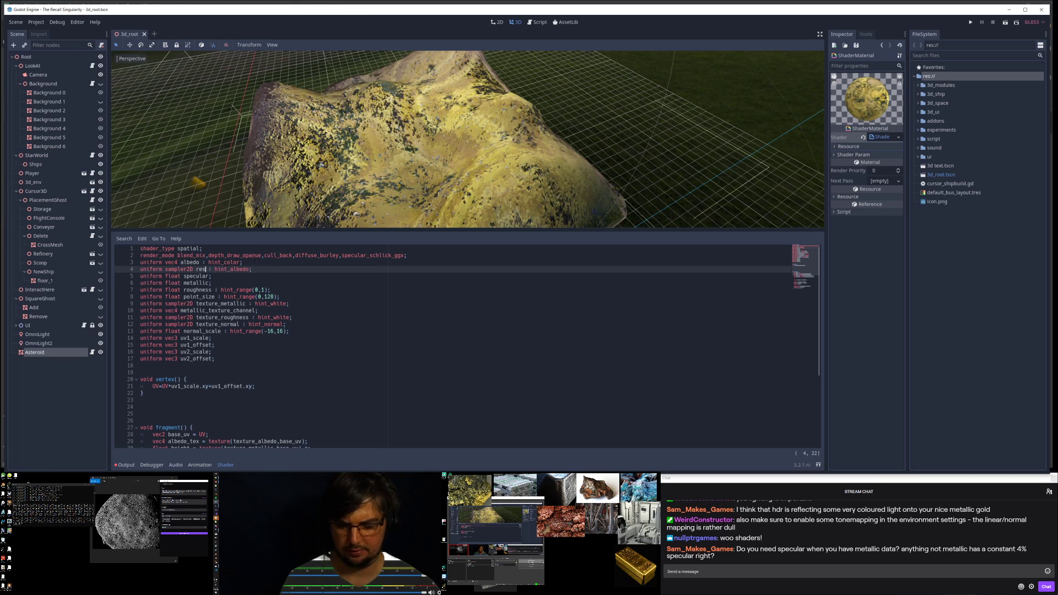
{"action": "key", "text": "BackSpace"}
{"action": "key", "text": "BackSpace"}
{"action": "key", "text": "BackSpace"}
{"action": "key", "text": "BackSpace"}
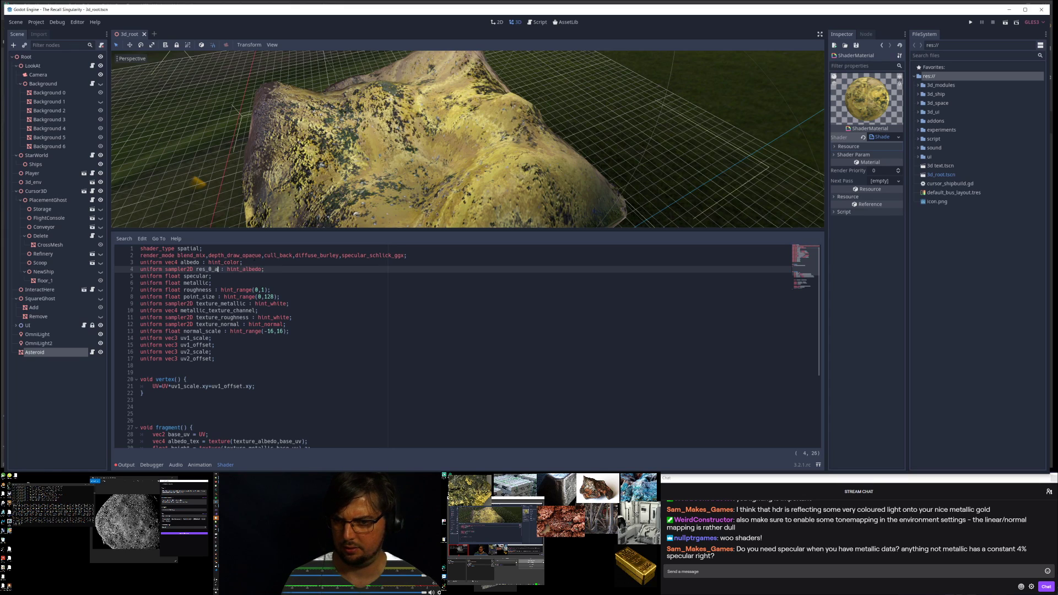
{"action": "type", "text": "0_al"}
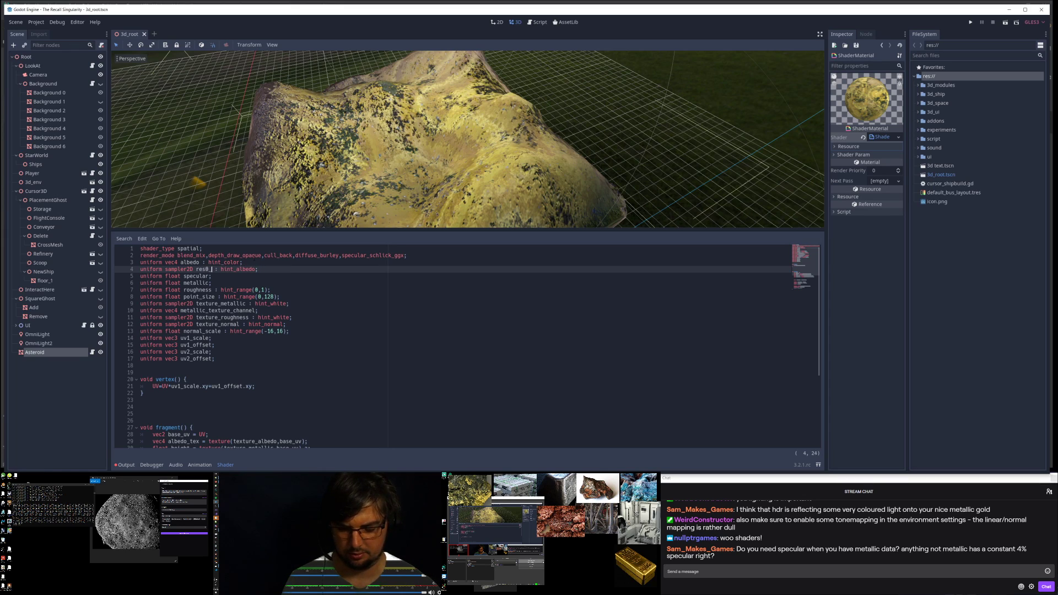
{"action": "type", "text": "bedo"}
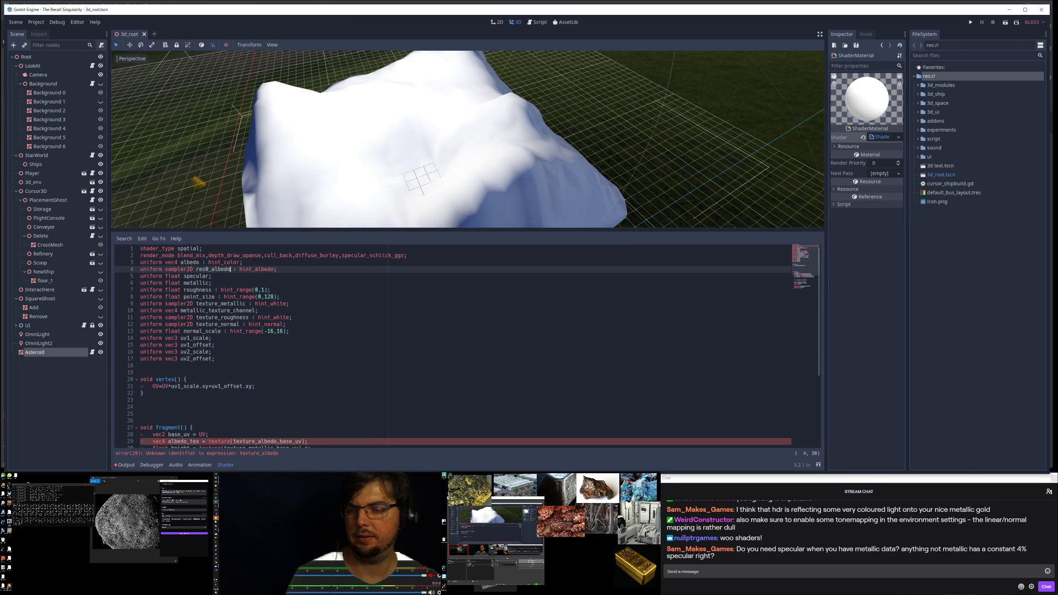
Step: Replace texture_albedo with the copied res0_albedo name in the albedo_tex declaration of fragment()
{"action": "key", "text": "Home"}
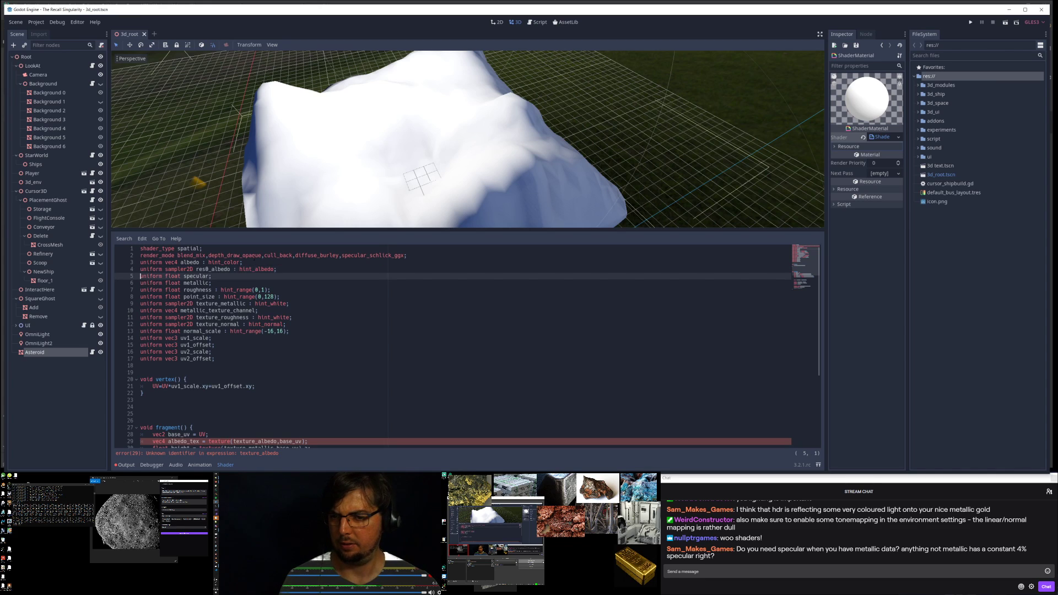
{"action": "double_click", "coordinate": [212, 270]}
{"action": "key", "text": "ctrl+c"}
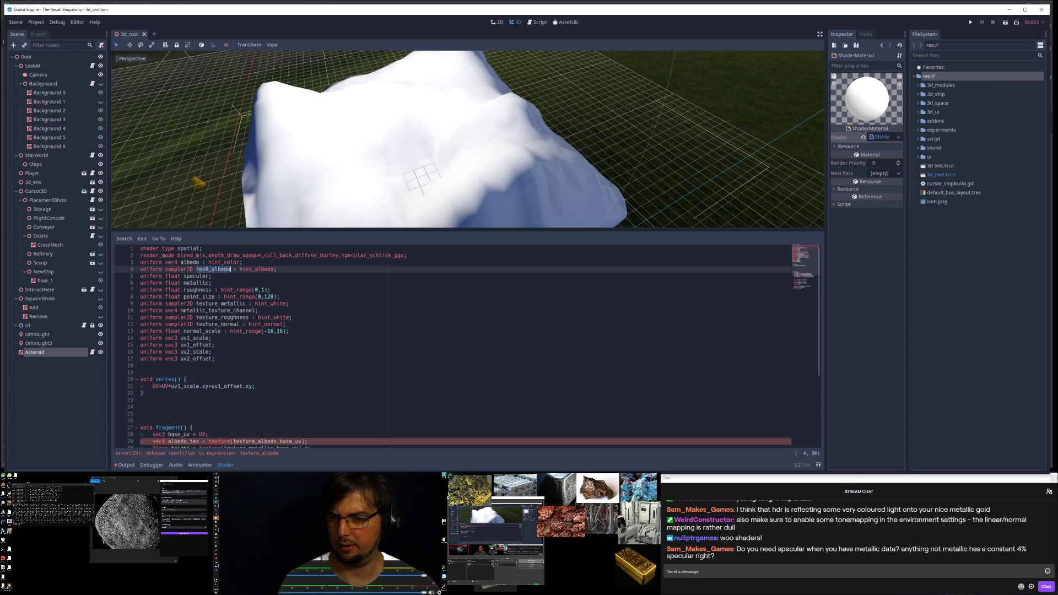
{"action": "scroll", "coordinate": [219, 270], "scroll_direction": "down", "scroll_amount": 5}
{"action": "double_click", "coordinate": [254, 338]}
{"action": "key", "text": "ctrl+v"}
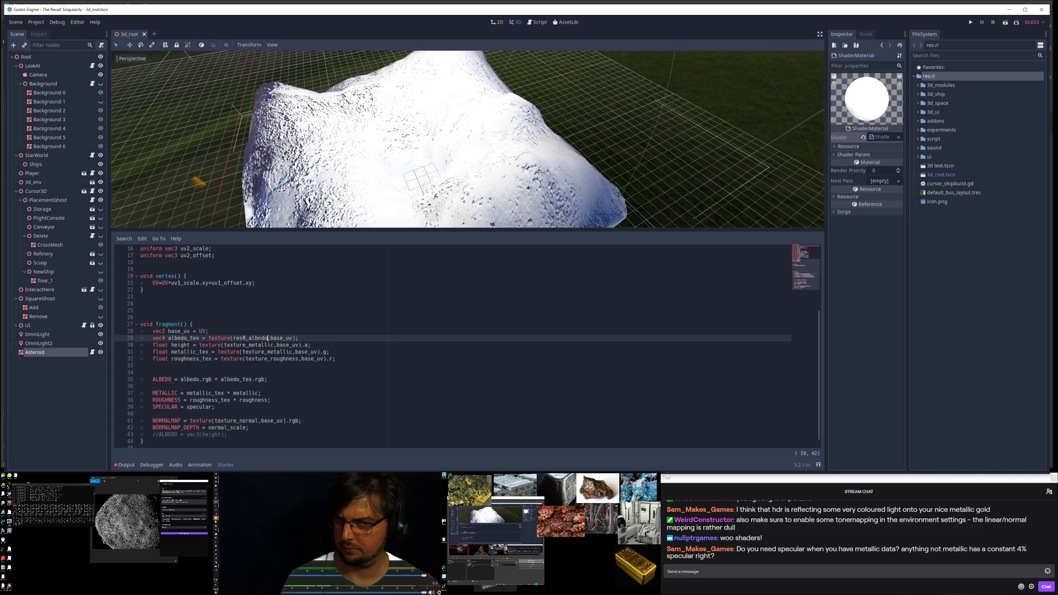
Step: Assign gold_ore_basecolor.png from 3d_space/material/pbr/flat to the material's Res 0 Albedo shader parameter and view the asteroid
{"action": "middle_click_drag", "start_coordinate": [484, 157], "coordinate": [431, 178]}
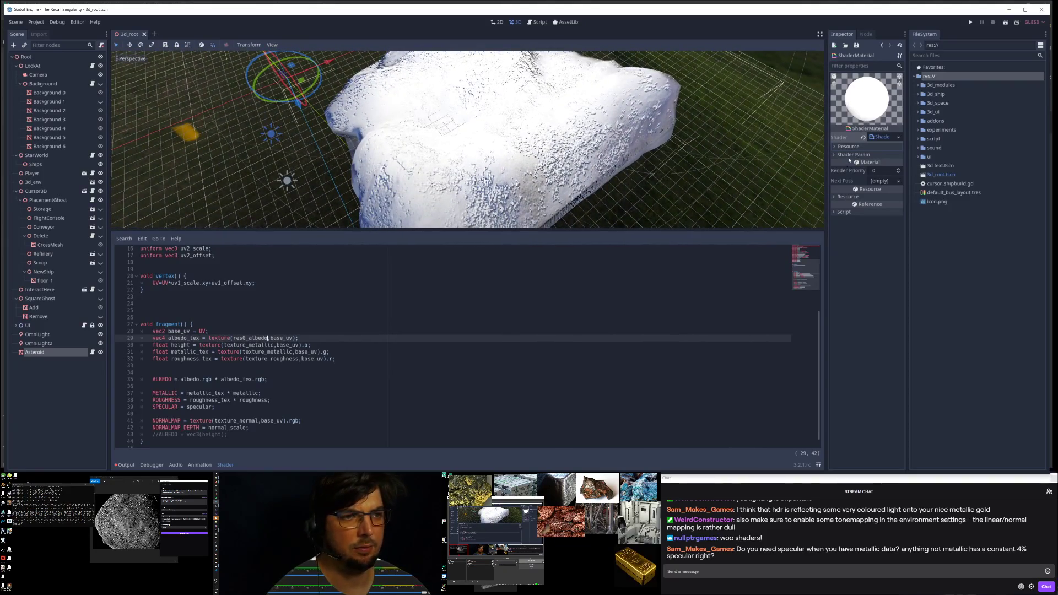
{"action": "left_click", "coordinate": [837, 146]}
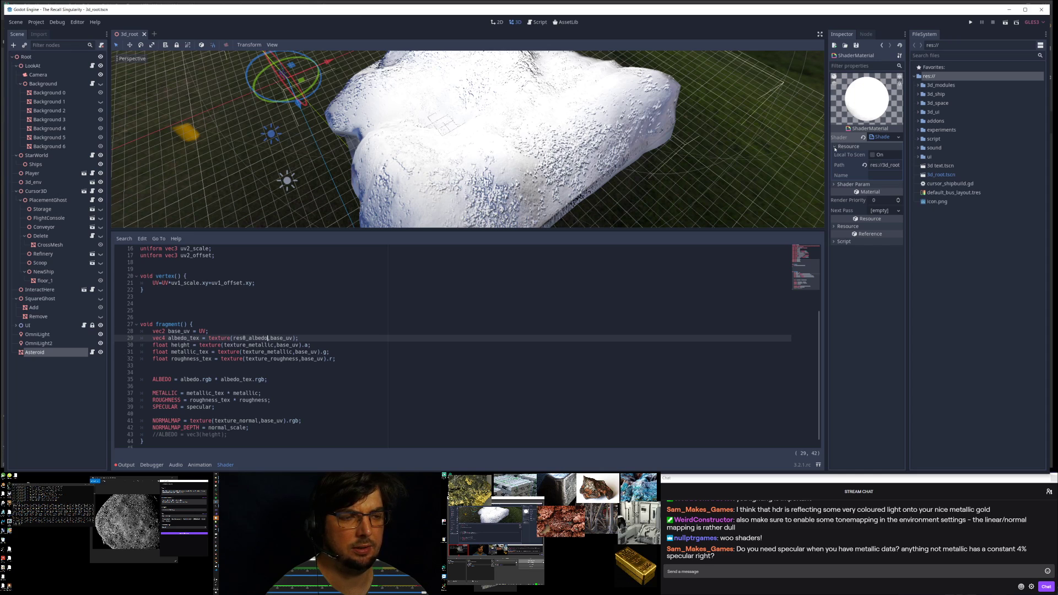
{"action": "left_click", "coordinate": [835, 185]}
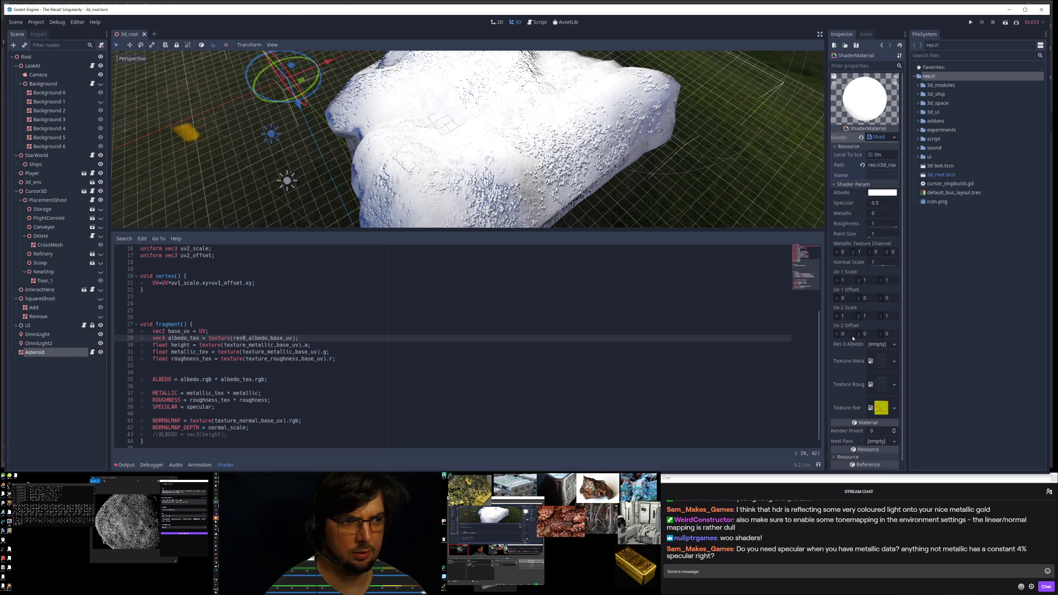
{"action": "left_click", "coordinate": [918, 103]}
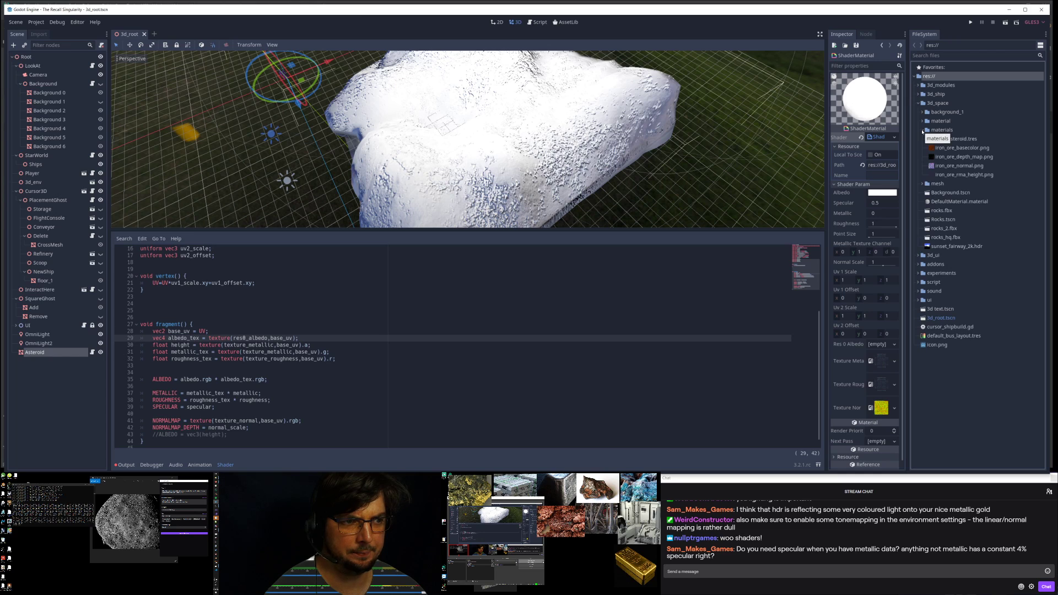
{"action": "left_click", "coordinate": [923, 121]}
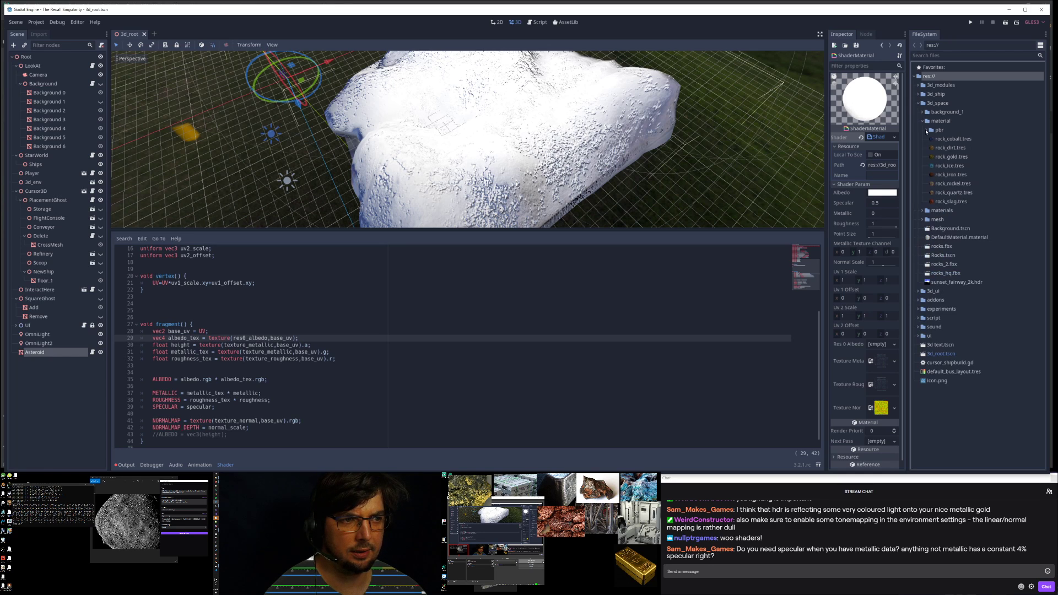
{"action": "left_click", "coordinate": [926, 130]}
{"action": "left_click", "coordinate": [931, 138]}
{"action": "left_click", "coordinate": [970, 148]}
{"action": "left_click_drag", "start_coordinate": [966, 149], "coordinate": [876, 347]}
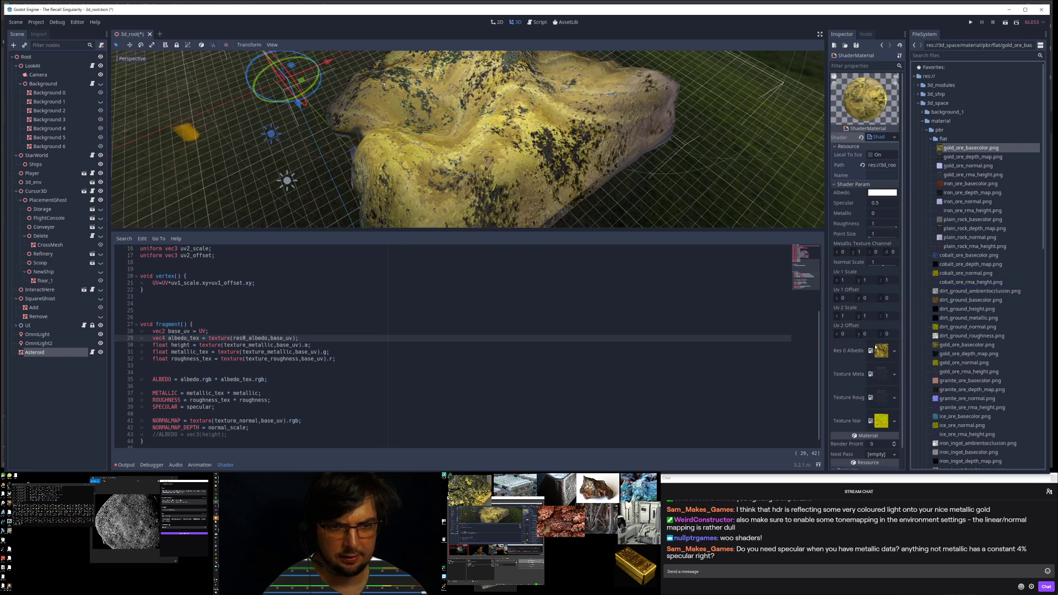
{"action": "middle_click_drag", "start_coordinate": [575, 144], "coordinate": [683, 152]}
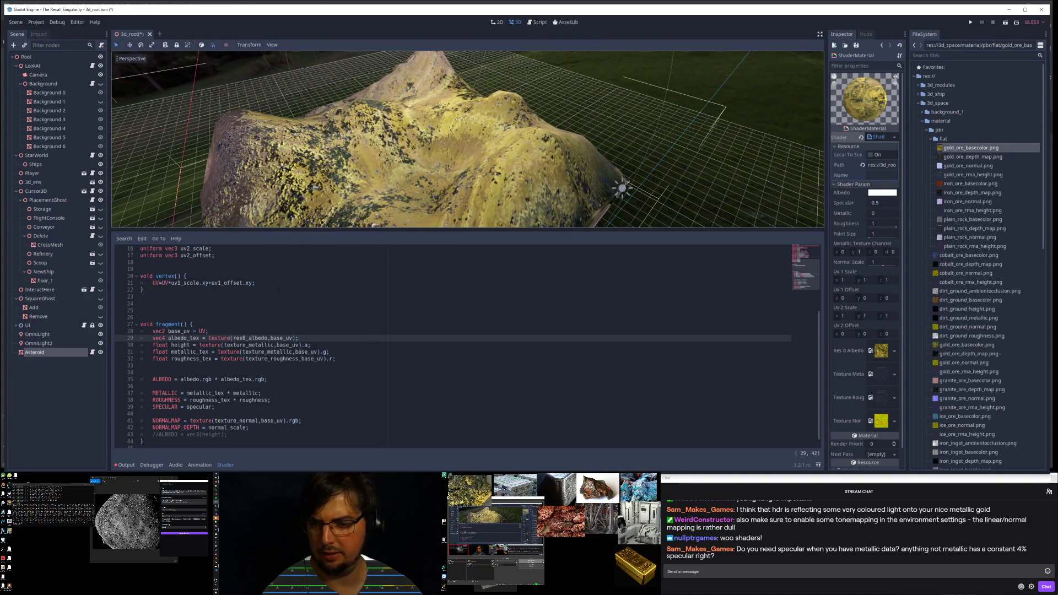
{"action": "scroll", "coordinate": [289, 278], "scroll_direction": "up", "scroll_amount": 5}
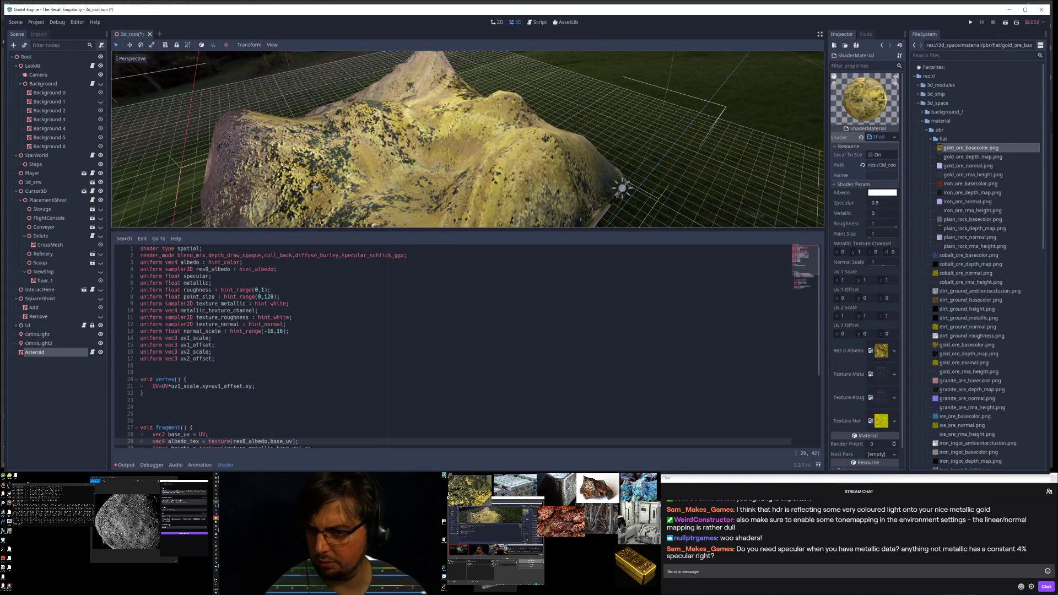
Step: Move the res0_albedo sampler2D uniform line below the point_size uniform, separated by a blank line
{"action": "double_click", "coordinate": [212, 269]}
{"action": "left_click", "coordinate": [141, 269]}
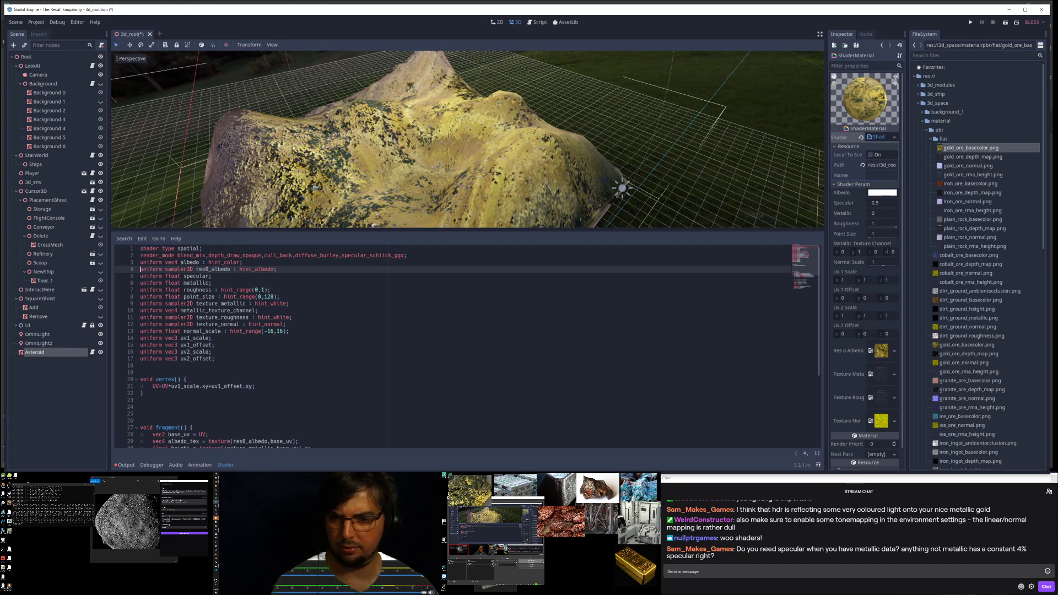
{"action": "key", "text": "shift+Down"}
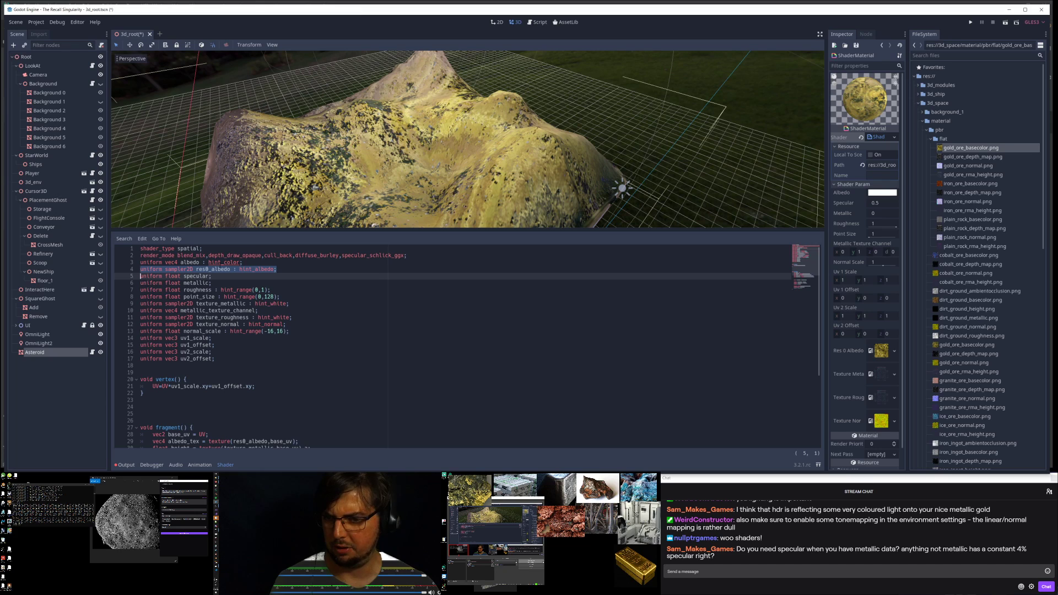
{"action": "key", "text": "alt+Down"}
{"action": "key", "text": "alt+Down"}
{"action": "key", "text": "alt+Down"}
{"action": "key", "text": "alt+Down"}
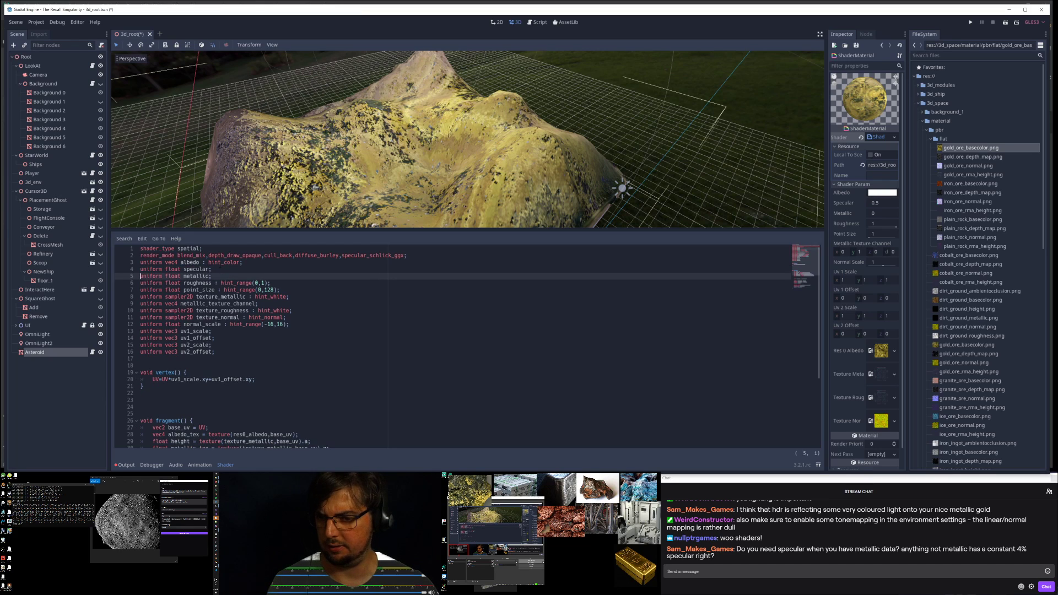
{"action": "key", "text": "Down"}
{"action": "key", "text": "Return"}
Step: Duplicate the res0_albedo sampler2D uniform line directly beneath itself, above the texture_metallic uniform
{"action": "key", "text": "Down"}
{"action": "key", "text": "ctrl+Right"}
{"action": "key", "text": "ctrl+Right"}
{"action": "key", "text": "ctrl+Right"}
{"action": "key", "text": "ctrl+Left"}
{"action": "key", "text": "ctrl+Left"}
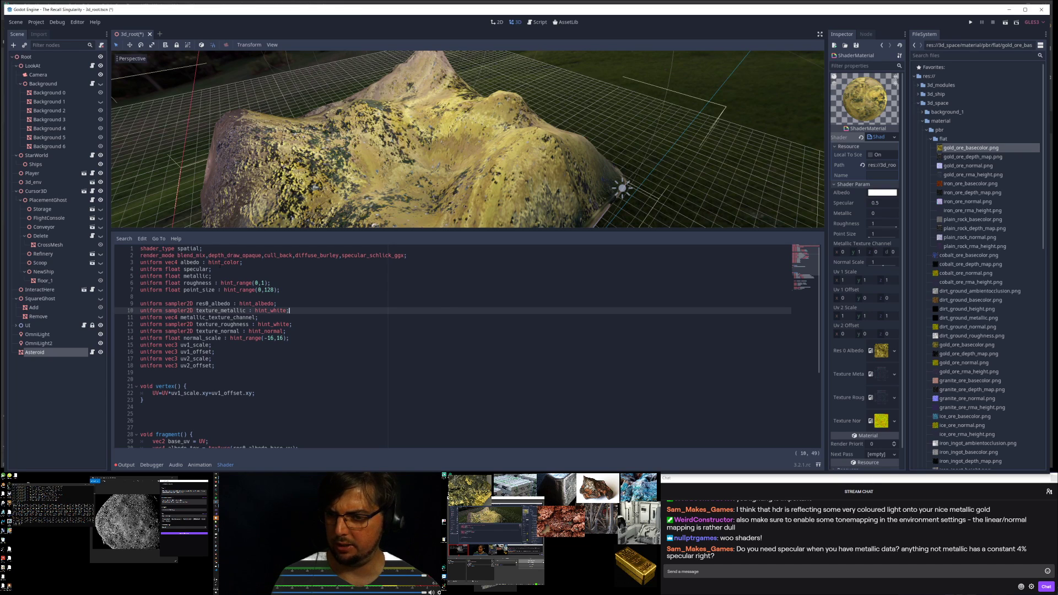
{"action": "key", "text": "shift+Down"}
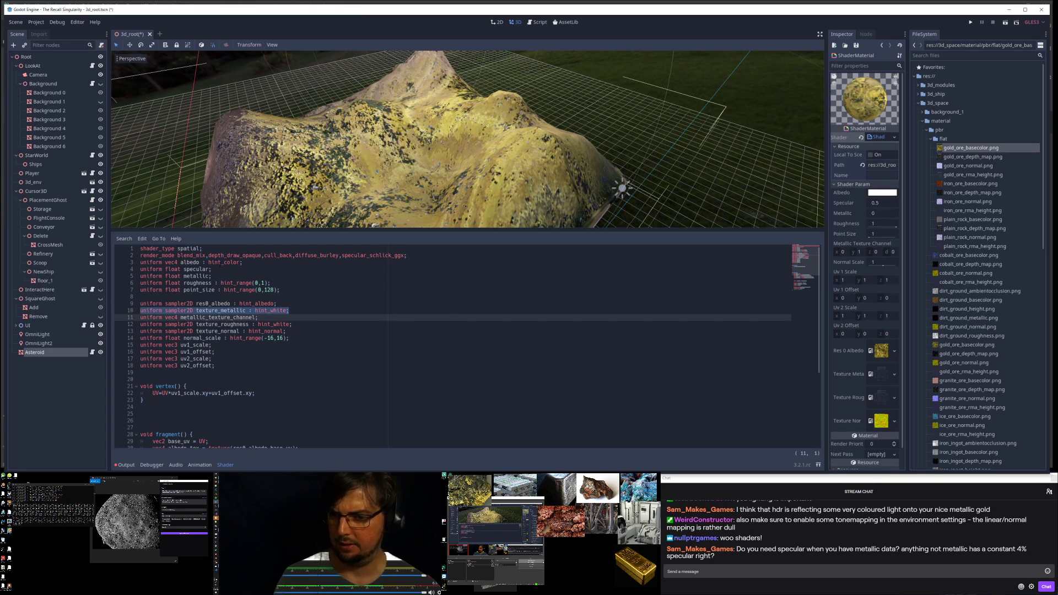
{"action": "key", "text": "Up"}
{"action": "key", "text": "Up"}
{"action": "key", "text": "shift+Down"}
{"action": "key", "text": "ctrl+c"}
{"action": "key", "text": "ctrl+v"}
{"action": "key", "text": "ctrl+v"}
Step: Rename the duplicated sampler2D uniform on line 10 as res0_rmah
{"action": "key", "text": "Up"}
{"action": "key", "text": "ctrl+Right"}
{"action": "key", "text": "ctrl+Right"}
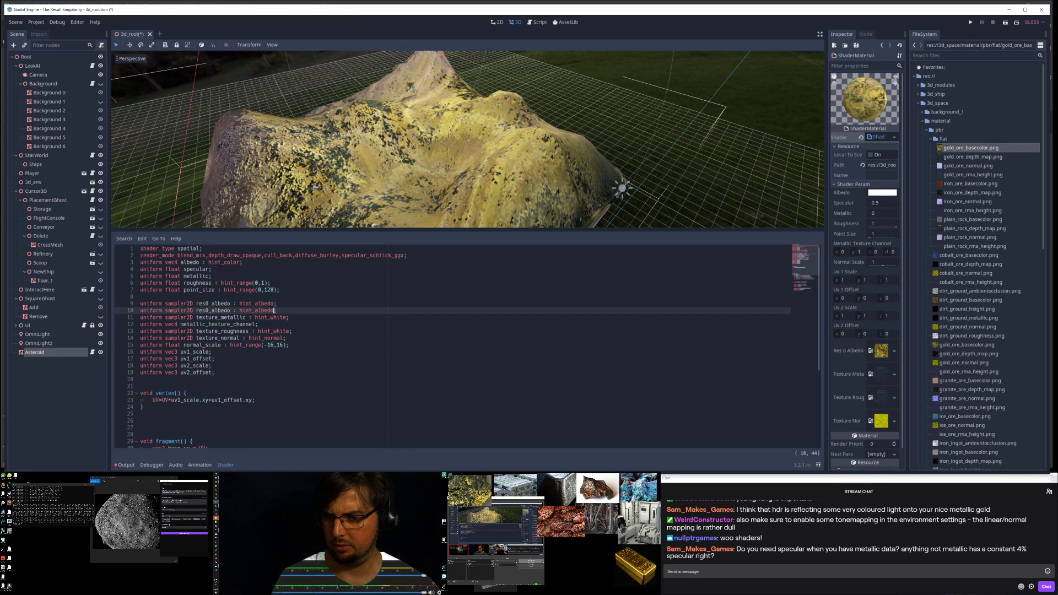
{"action": "key", "text": "ctrl+Right"}
{"action": "key", "text": "BackSpace"}
{"action": "key", "text": "BackSpace"}
{"action": "key", "text": "BackSpace"}
{"action": "key", "text": "BackSpace"}
{"action": "key", "text": "BackSpace"}
{"action": "key", "text": "BackSpace"}
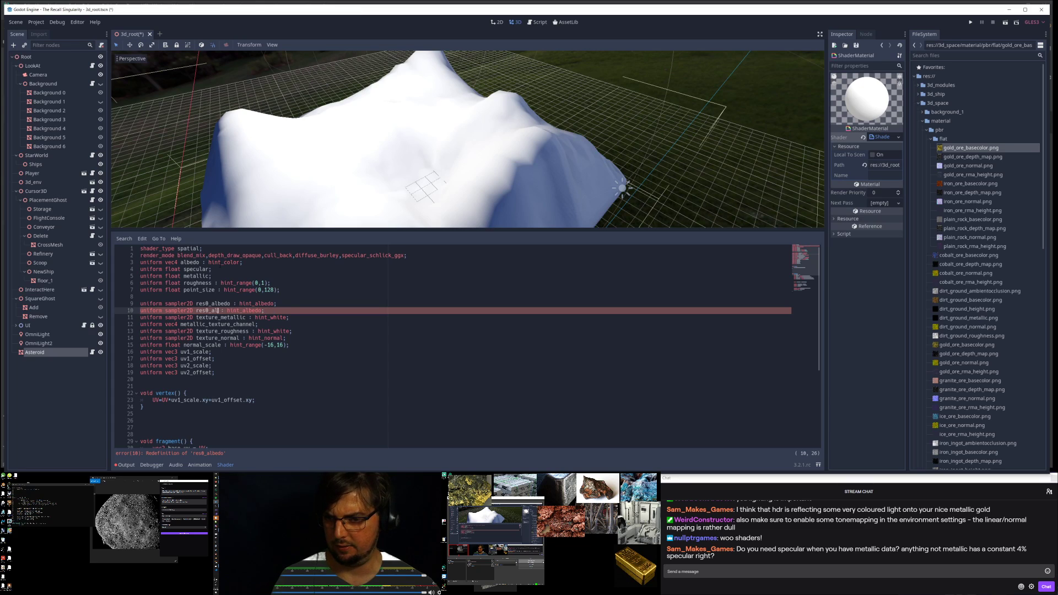
{"action": "type", "text": "rmah"}
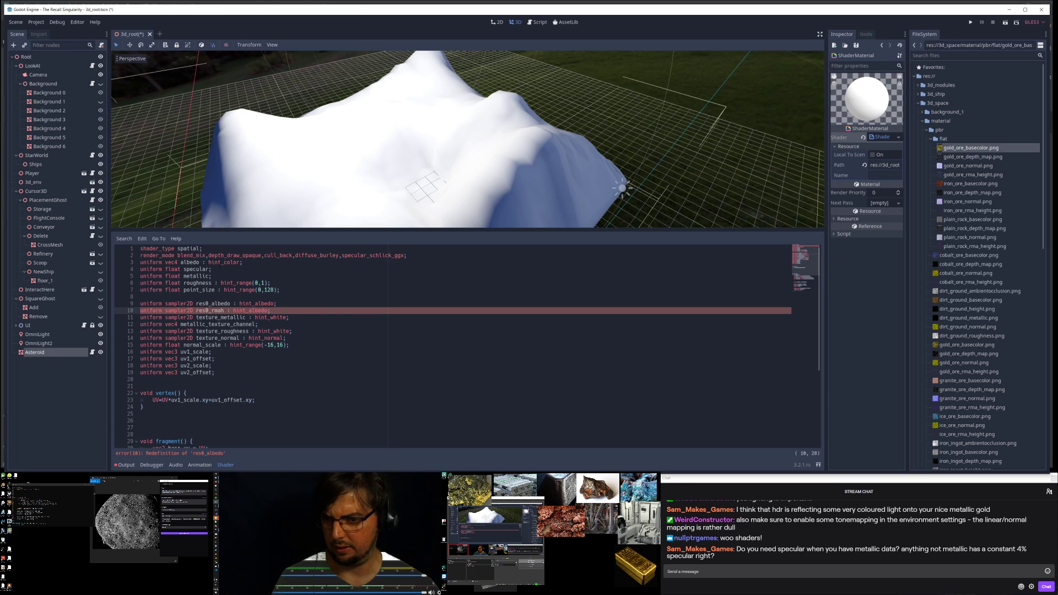
Step: Delete the texture_metallic, texture_roughness and texture_normal sampler2D uniform declarations
{"action": "key", "text": "Down"}
{"action": "key", "text": "Down"}
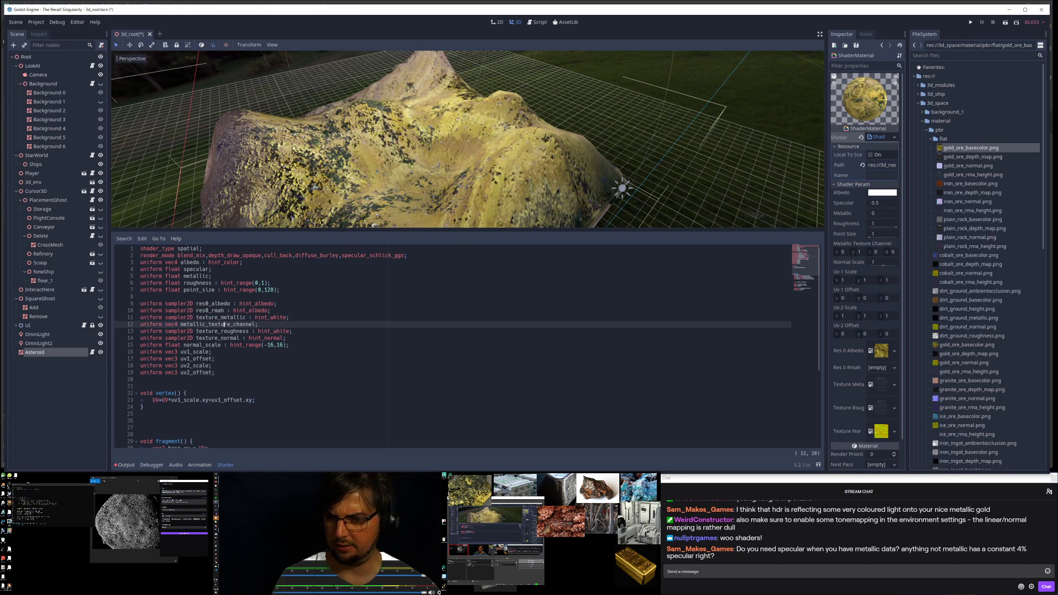
{"action": "key", "text": "shift+Up"}
{"action": "key", "text": "BackSpace"}
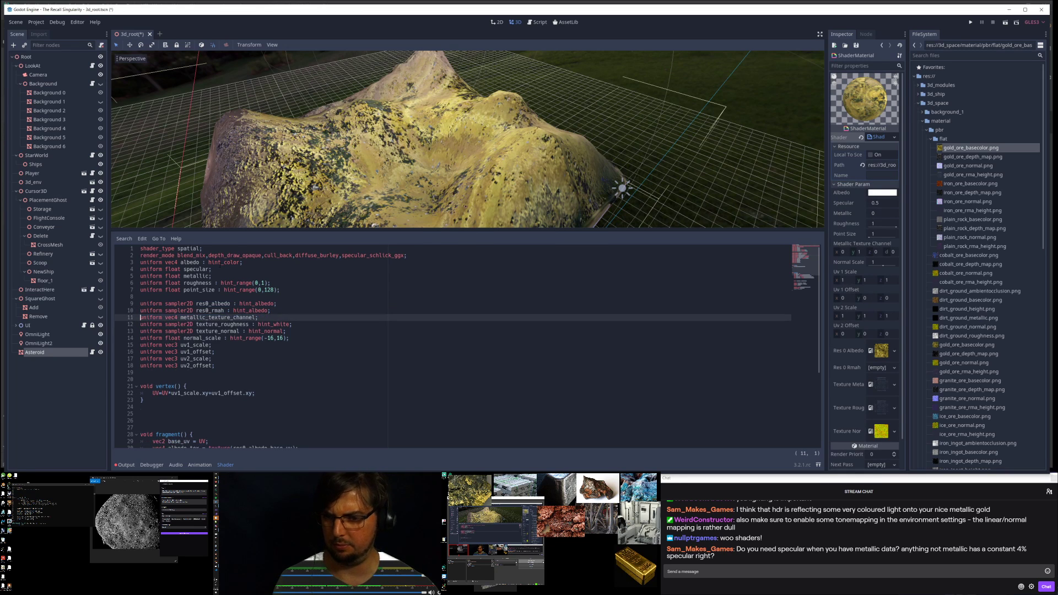
{"action": "key", "text": "Down"}
{"action": "key", "text": "shift+Down"}
{"action": "key", "text": "shift+Down"}
{"action": "key", "text": "BackSpace"}
{"action": "key", "text": "Up"}
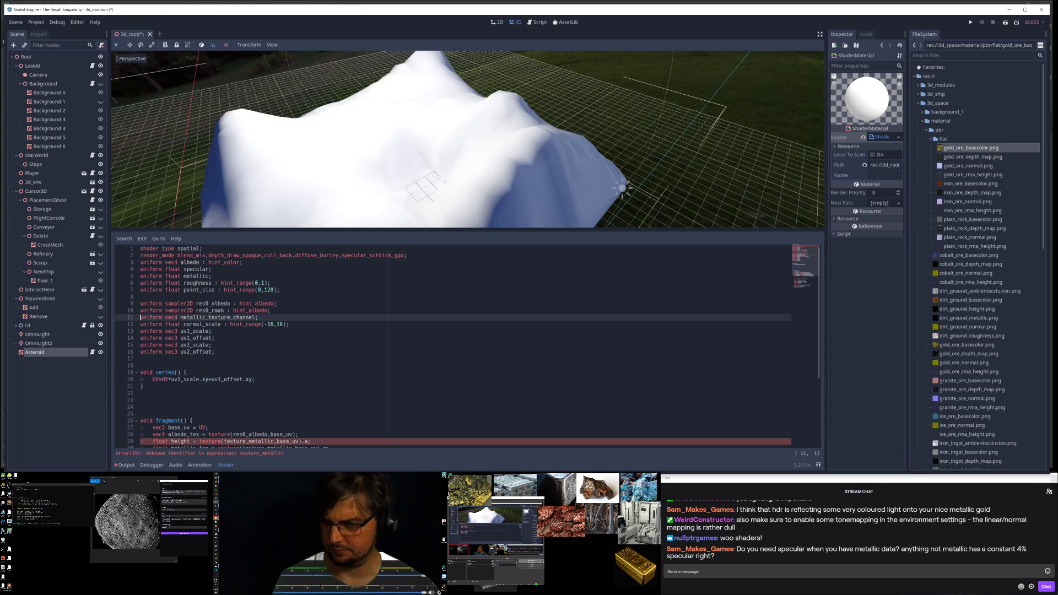
Step: Delete the metallic_texture_channel uniform and leave a blank line between res0_rmah and normal_scale
{"action": "key", "text": "ctrl+Right"}
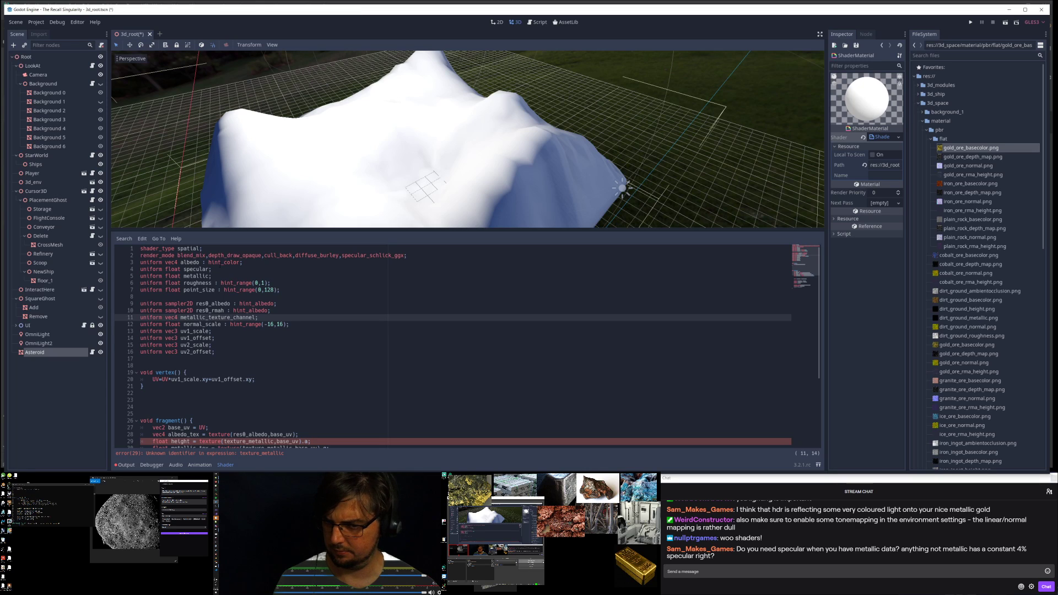
{"action": "key", "text": "shift+Down"}
{"action": "key", "text": "Delete"}
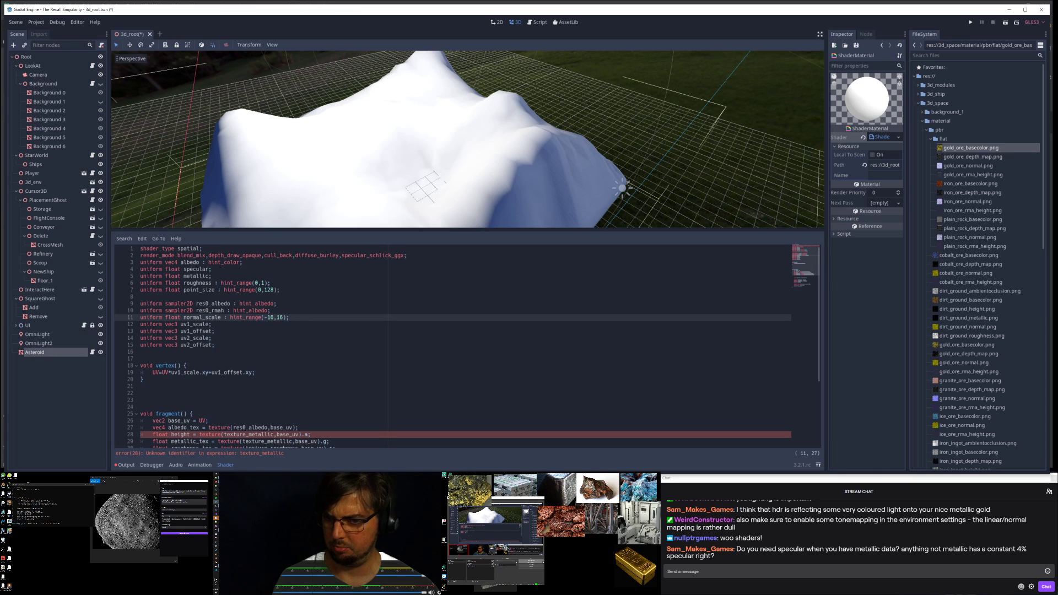
{"action": "key", "text": "Return"}
Step: Review the remaining uniform declarations at the start of the shader, up to the albedo color uniform
{"action": "key", "text": "Up"}
{"action": "key", "text": "Up"}
{"action": "key", "text": "Up"}
{"action": "key", "text": "Up"}
{"action": "key", "text": "Up"}
{"action": "key", "text": "Up"}
{"action": "key", "text": "Up"}
{"action": "key", "text": "Up"}
{"action": "key", "text": "Up"}
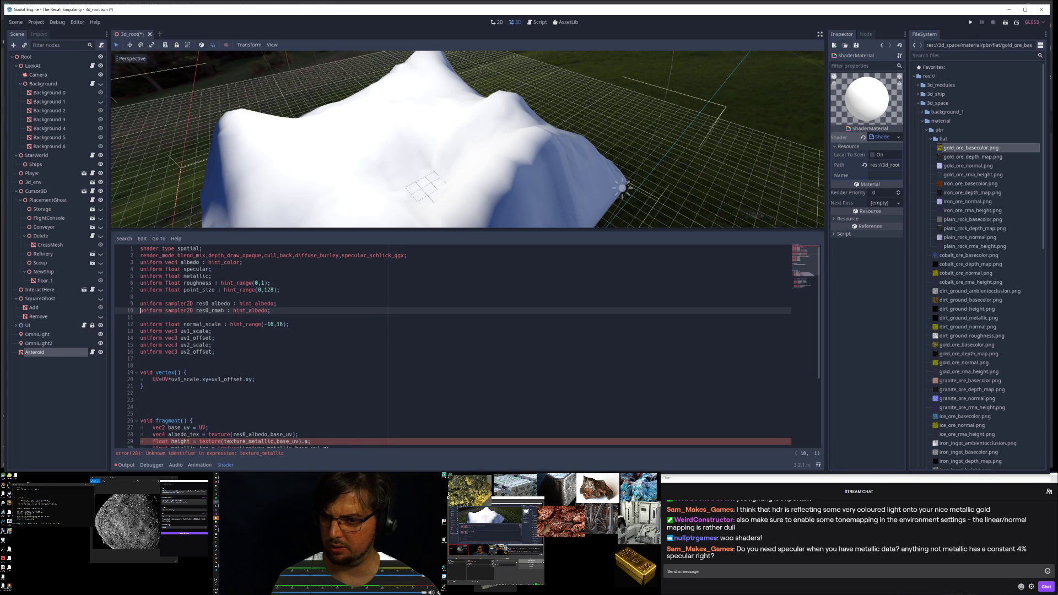
{"action": "key", "text": "Up"}
{"action": "key", "text": "Up"}
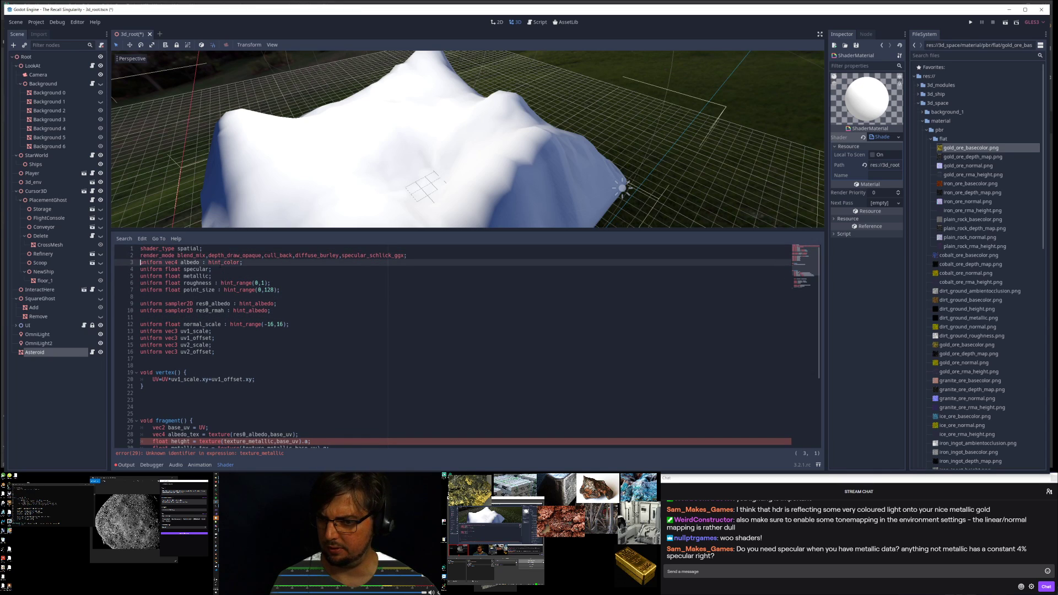
{"action": "key", "text": "Down"}
{"action": "key", "text": "Down"}
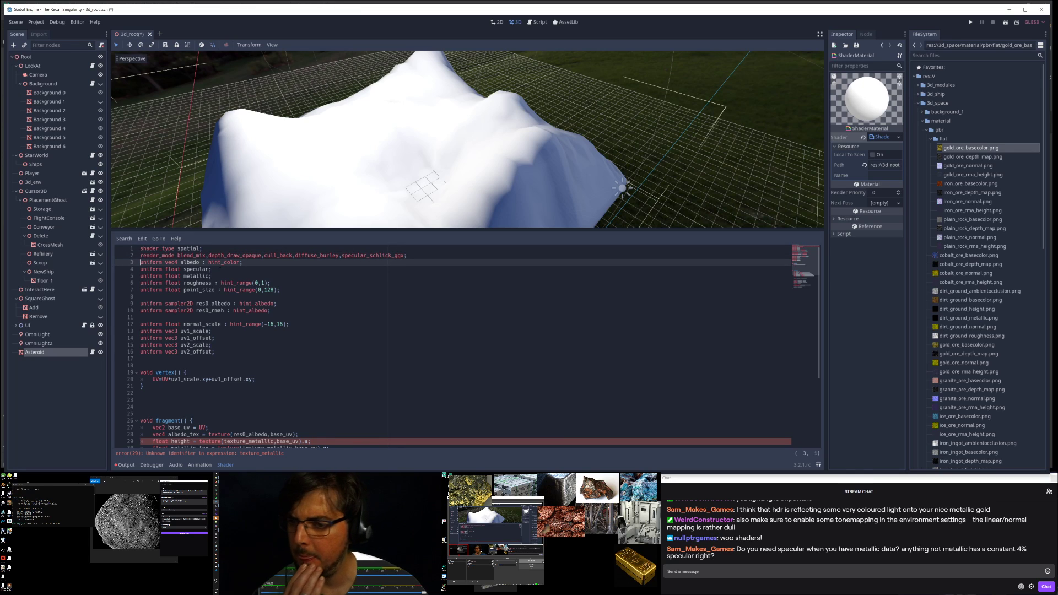
Step: Examine the asteroid shader's uniform declarations and fragment function for the texture names they use
{"action": "key", "text": "Up"}
{"action": "key", "text": "Up"}
{"action": "key", "text": "Down"}
{"action": "key", "text": "Down"}
{"action": "key", "text": "Down"}
{"action": "key", "text": "Down"}
{"action": "key", "text": "Down"}
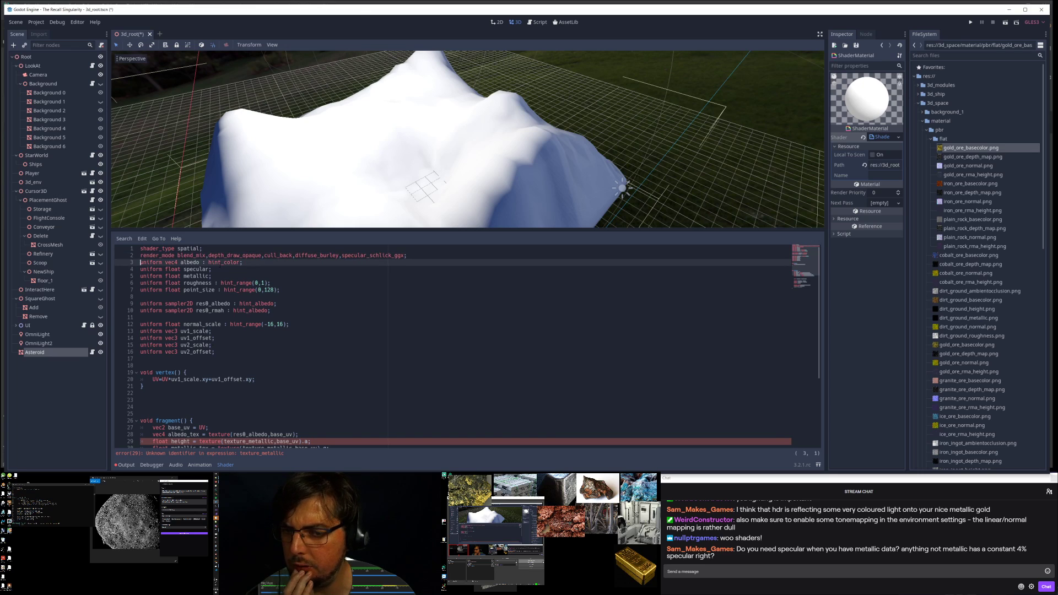
{"action": "key", "text": "Down"}
{"action": "key", "text": "Down"}
{"action": "key", "text": "Down"}
{"action": "key", "text": "Down"}
{"action": "key", "text": "Down"}
{"action": "key", "text": "Down"}
{"action": "key", "text": "Down"}
{"action": "key", "text": "Down"}
{"action": "key", "text": "Down"}
{"action": "key", "text": "Down"}
{"action": "key", "text": "Down"}
{"action": "key", "text": "Down"}
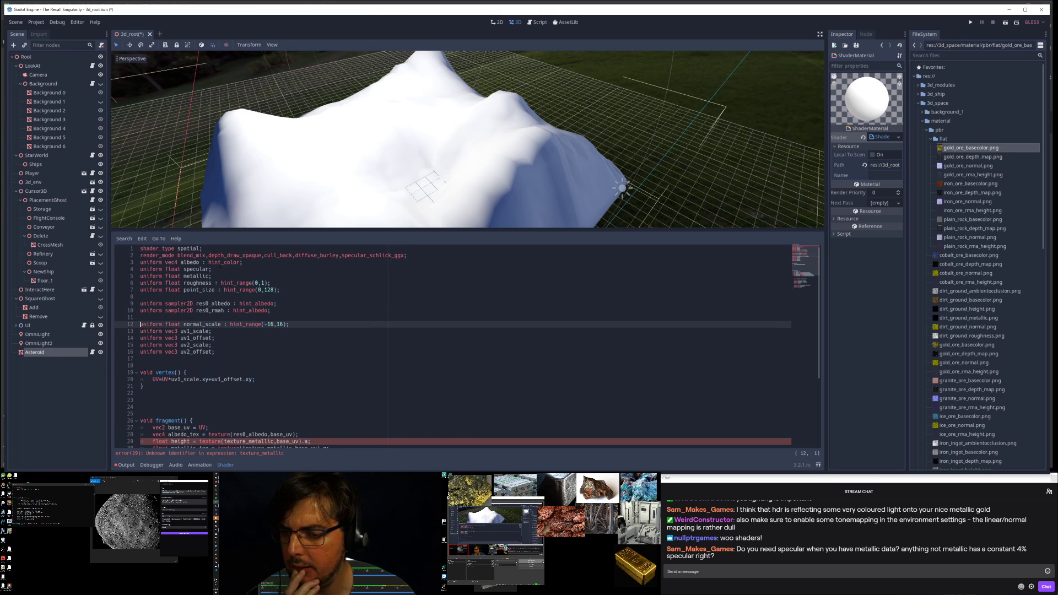
{"action": "scroll", "coordinate": [310, 321], "scroll_direction": "down", "scroll_amount": 5}
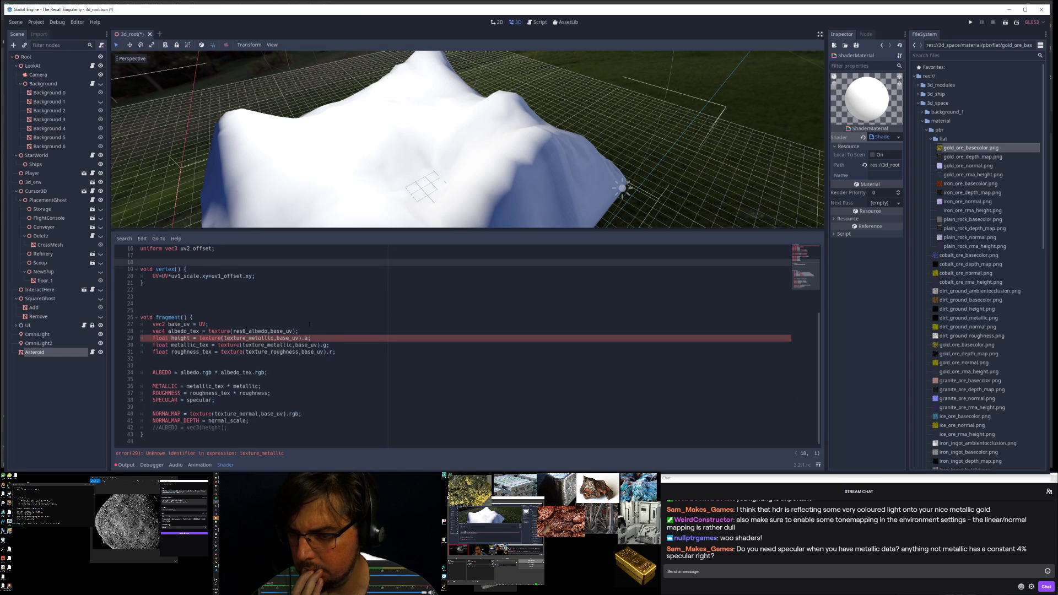
{"action": "double_click", "coordinate": [237, 413]}
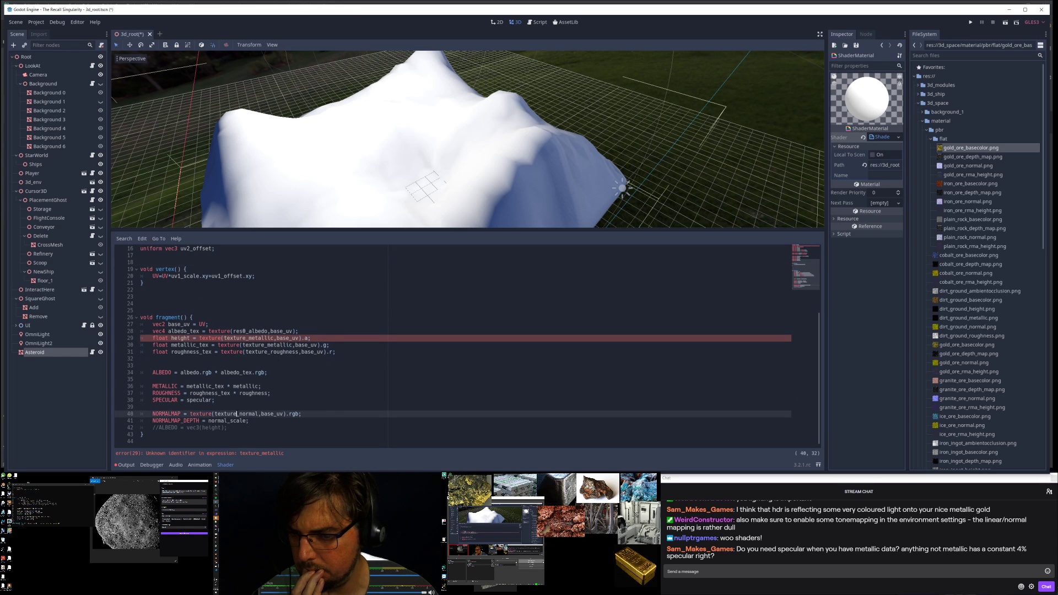
Step: Undo the last deletions in the shader's uniform declarations to restore the texture_roughness, texture_normal and metallic_texture_channel lines
{"action": "scroll", "coordinate": [237, 413], "scroll_direction": "up", "scroll_amount": 5}
{"action": "left_click", "coordinate": [291, 323]}
{"action": "key", "text": "ctrl+z"}
{"action": "key", "text": "ctrl+z"}
{"action": "key", "text": "ctrl+z"}
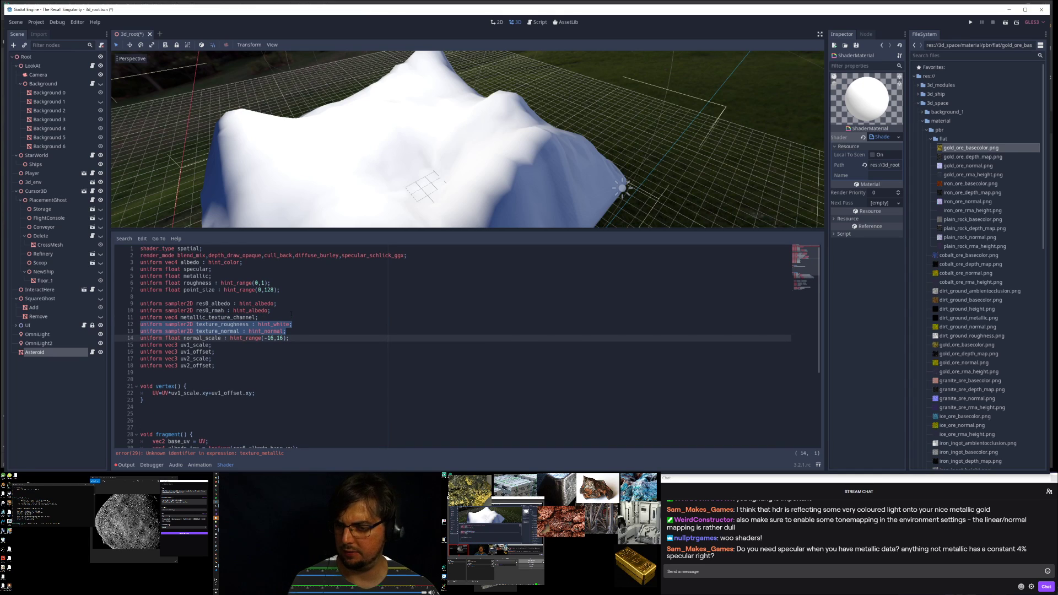
Step: Delete the texture_roughness uniform declaration from the shader
{"action": "left_click", "coordinate": [264, 324]}
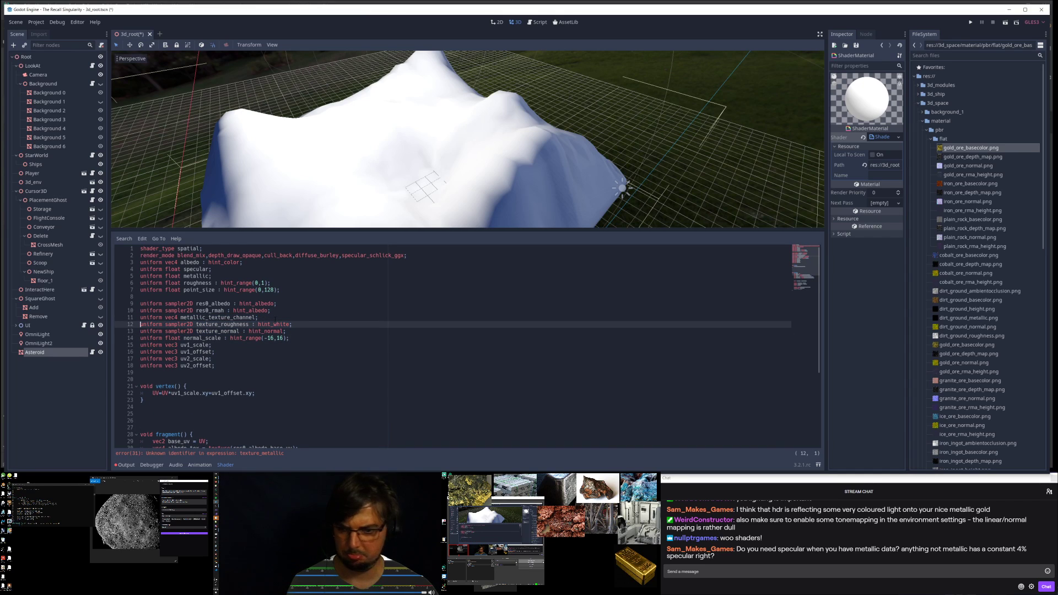
{"action": "key", "text": "Home"}
{"action": "key", "text": "shift+Down"}
{"action": "key", "text": "Delete"}
Step: Move the metallic_texture_channel declaration below texture_normal and separate the two with a blank line
{"action": "key", "text": "Up"}
{"action": "key", "text": "alt+Down"}
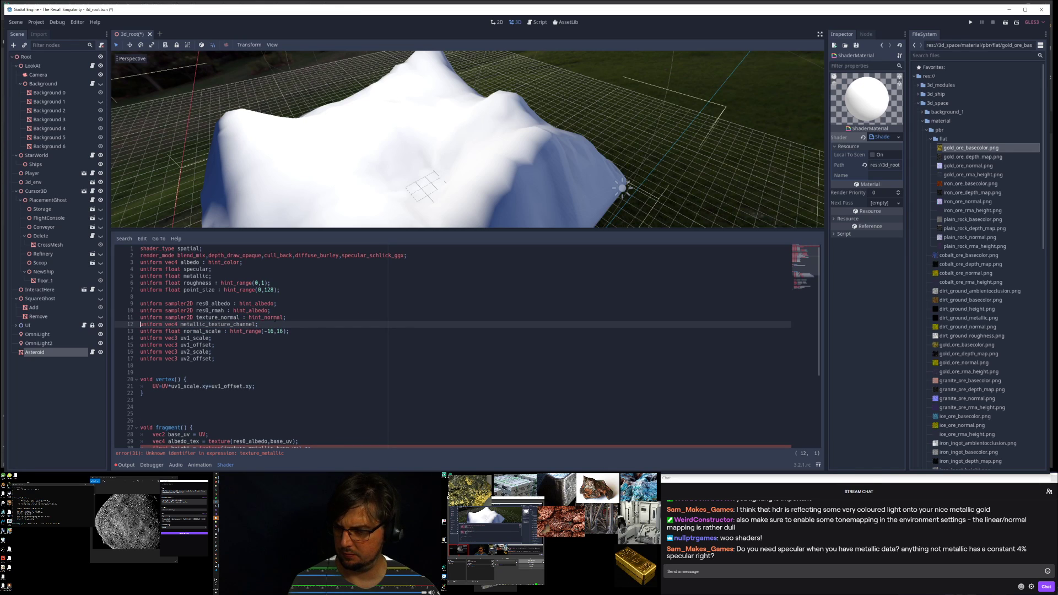
{"action": "key", "text": "Return"}
{"action": "key", "text": "Up"}
{"action": "key", "text": "Up"}
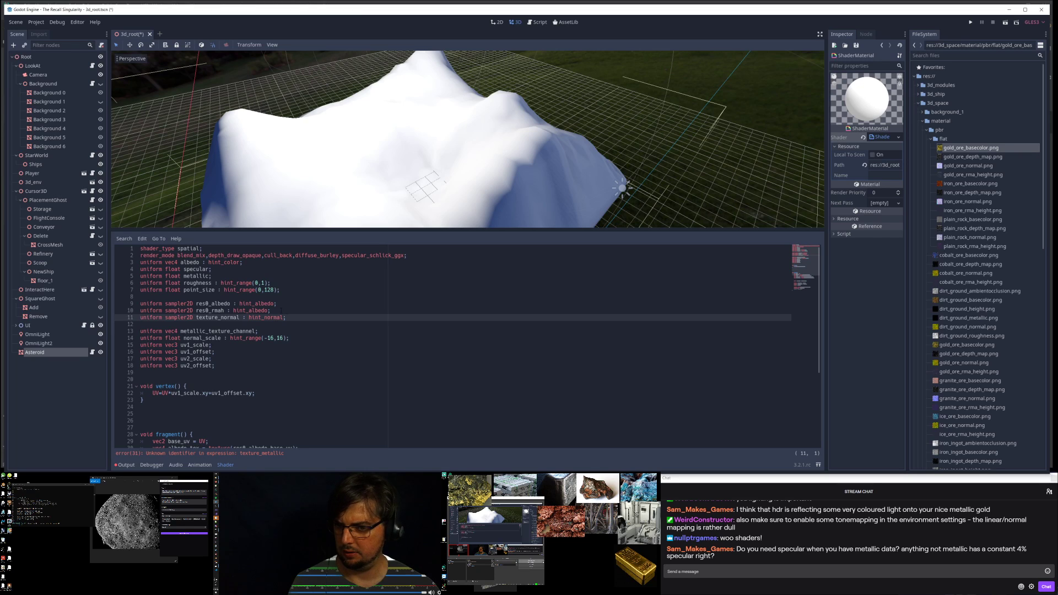
Step: Rename the texture_normal uniform to res0_normal in its declaration and save the scene
{"action": "left_click", "coordinate": [261, 311]}
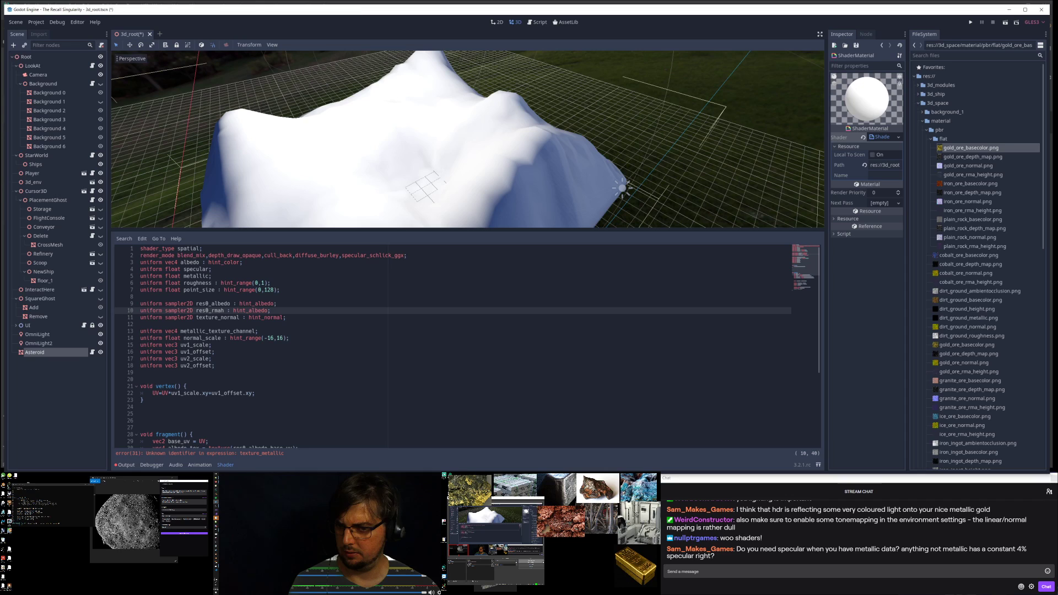
{"action": "left_click", "coordinate": [280, 317]}
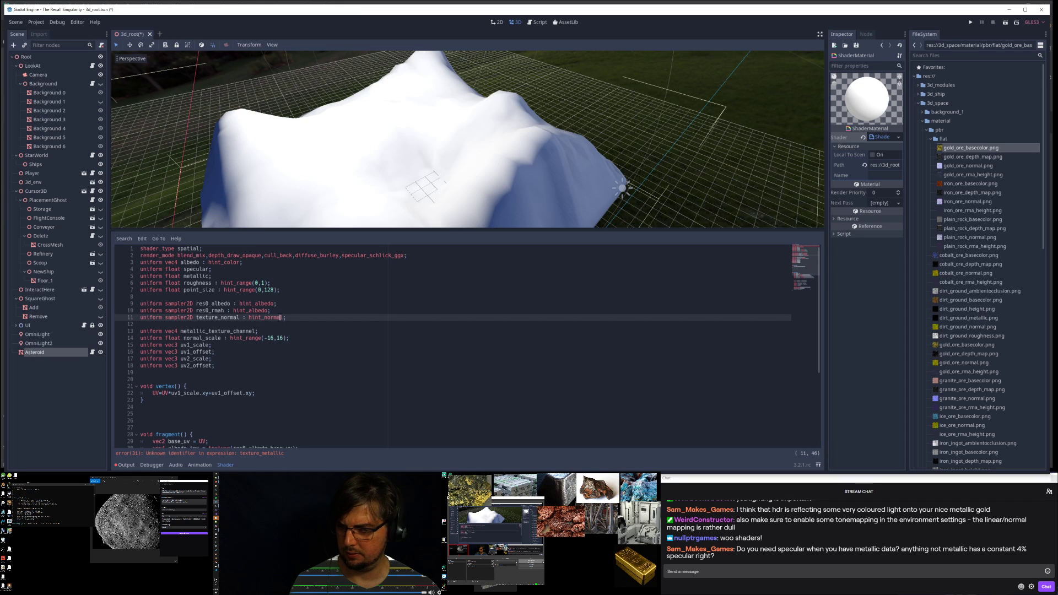
{"action": "left_click", "coordinate": [253, 303]}
{"action": "left_click", "coordinate": [216, 298]}
{"action": "double_click", "coordinate": [218, 317]}
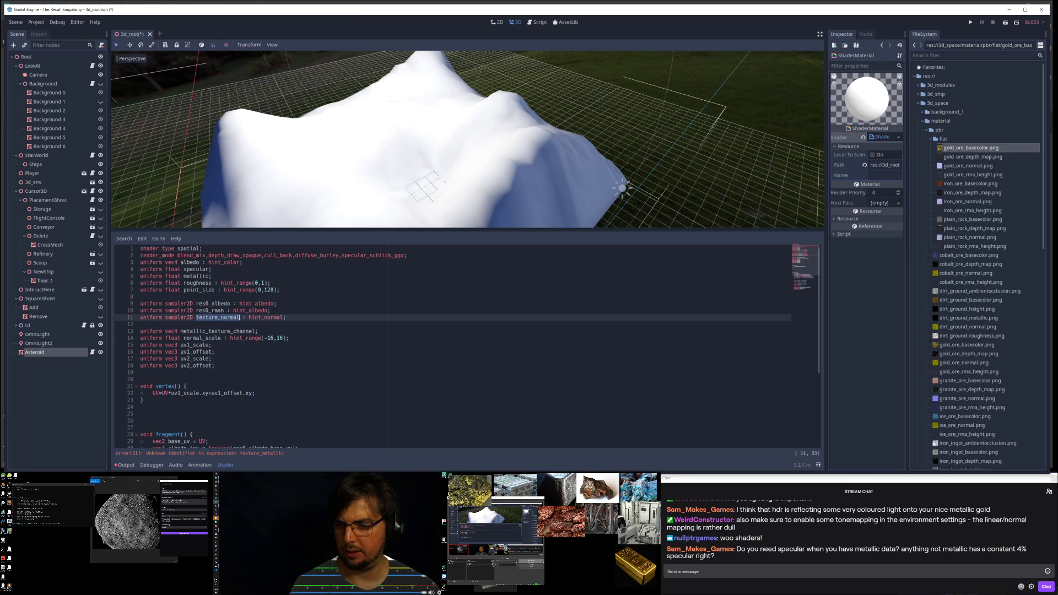
{"action": "type", "text": "res0_"}
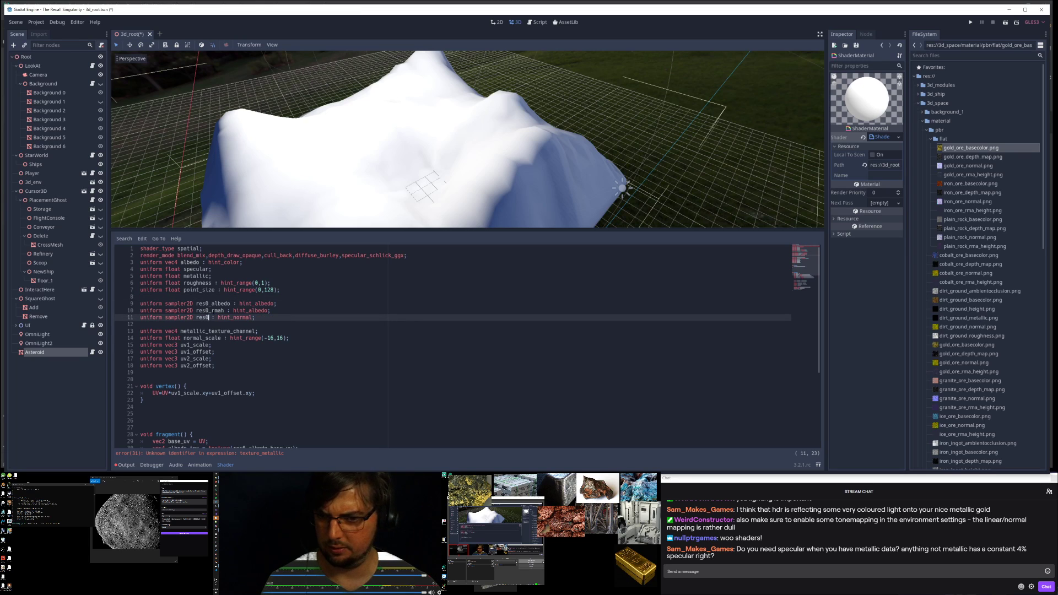
{"action": "type", "text": "normal"}
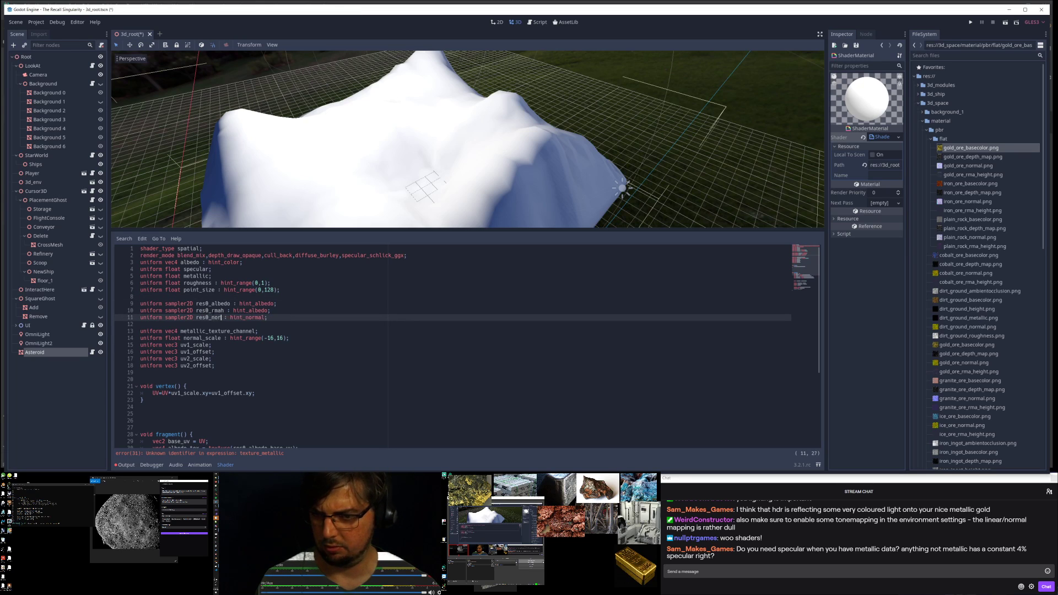
{"action": "key", "text": "ctrl+s"}
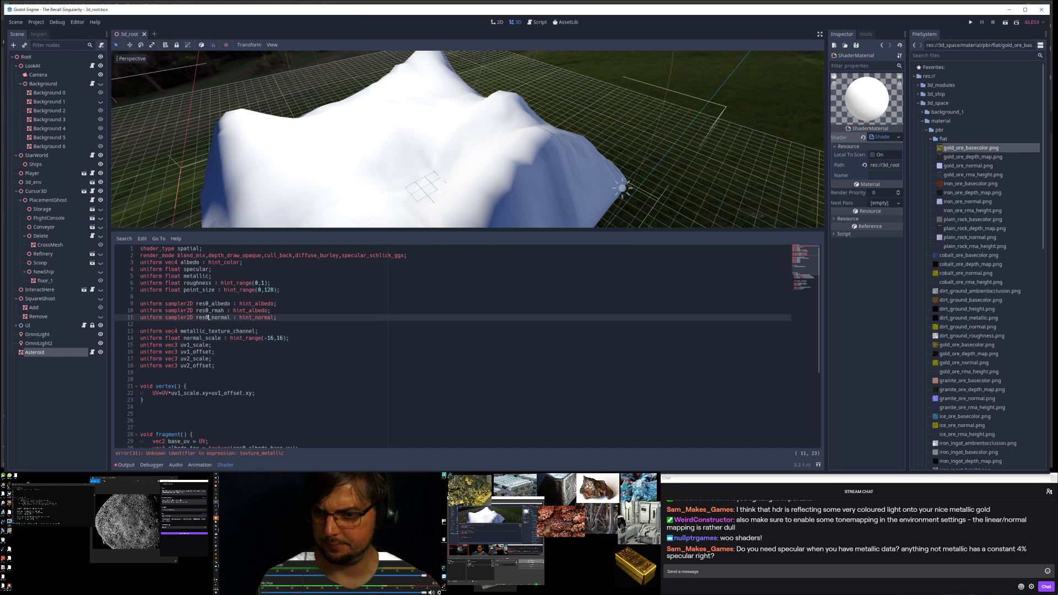
Step: Replace texture_normal with res0_normal in the fragment function's NORMALMAP lookup
{"action": "scroll", "coordinate": [452, 348], "scroll_direction": "down", "scroll_amount": 6}
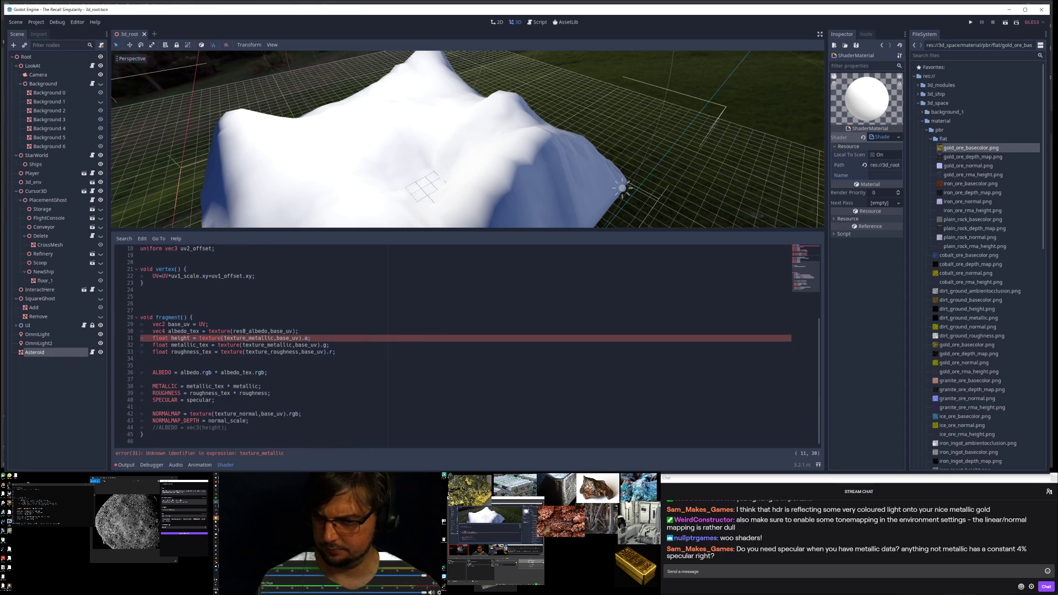
{"action": "left_click", "coordinate": [277, 352]}
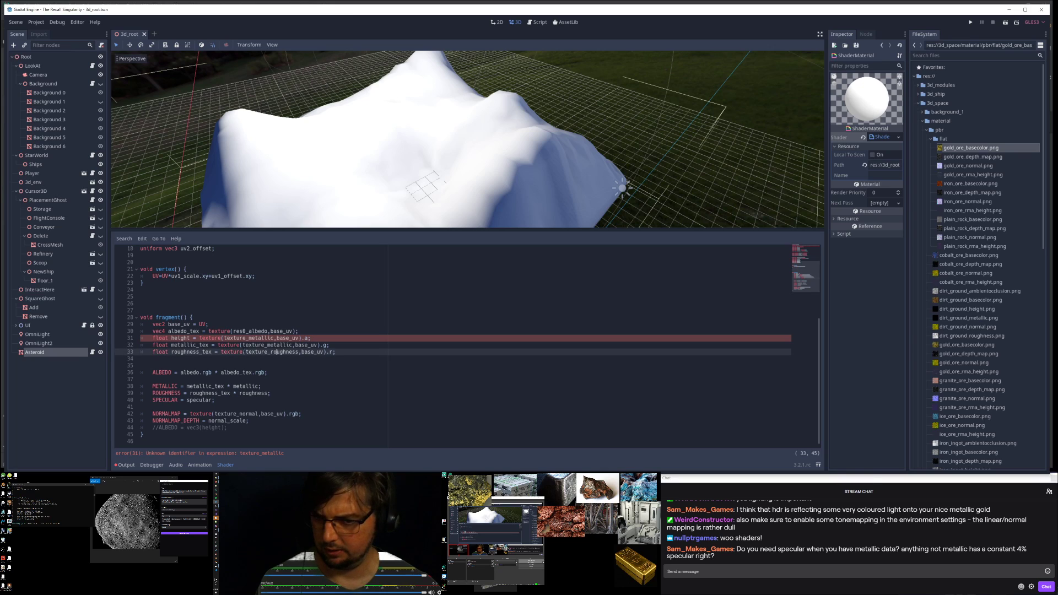
{"action": "left_click", "coordinate": [248, 413]}
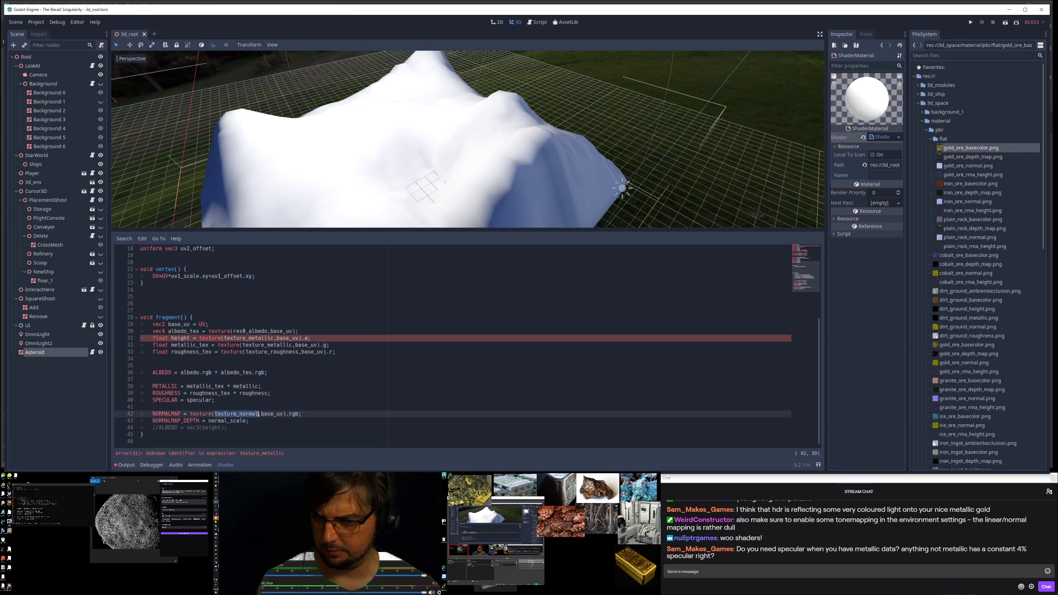
Step: Make the height, metallic_tex and roughness_tex lookups in the fragment function sample res0_rmah
{"action": "scroll", "coordinate": [267, 332], "scroll_direction": "up", "scroll_amount": 6}
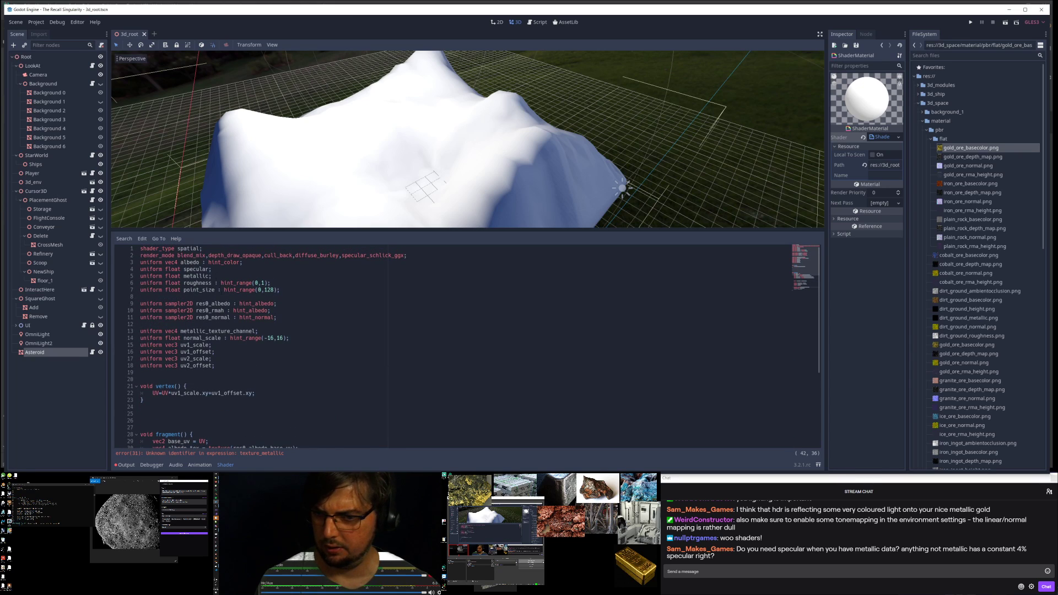
{"action": "left_click", "coordinate": [246, 310]}
{"action": "scroll", "coordinate": [237, 320], "scroll_direction": "down", "scroll_amount": 5}
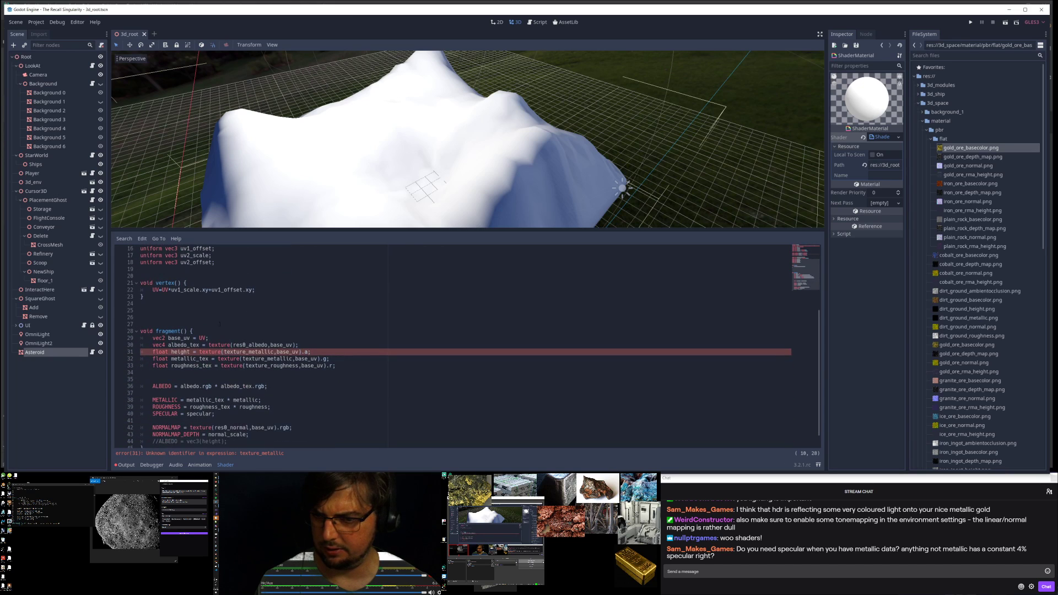
{"action": "scroll", "coordinate": [233, 327], "scroll_direction": "down", "scroll_amount": 1}
{"action": "double_click", "coordinate": [271, 352]}
{"action": "type", "text": "res0_rmah"}
{"action": "double_click", "coordinate": [267, 345]}
{"action": "type", "text": "res0_rmah"}
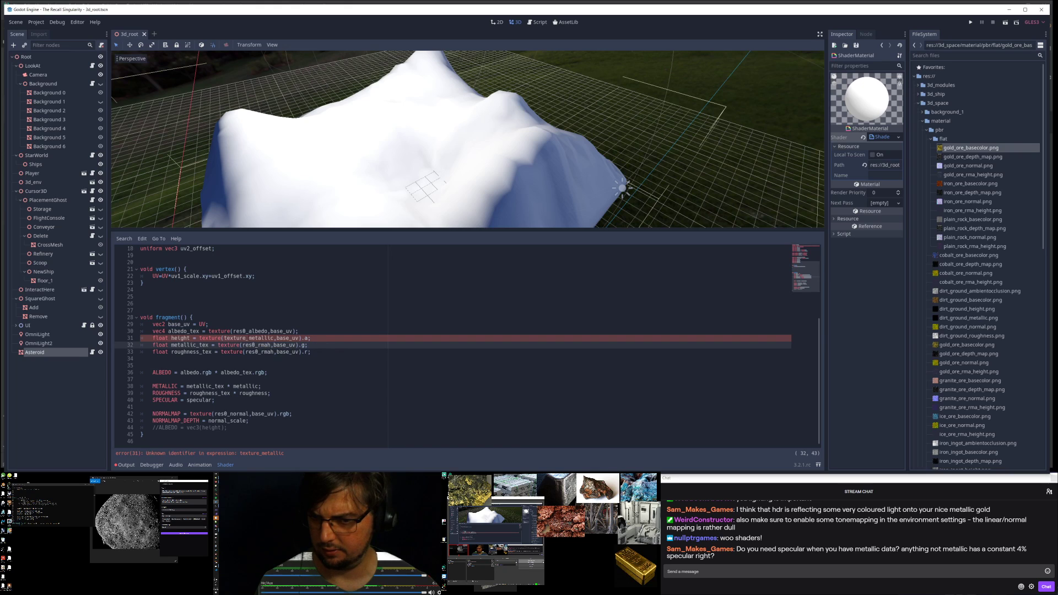
{"action": "double_click", "coordinate": [265, 338]}
{"action": "type", "text": "res0_rmah"}
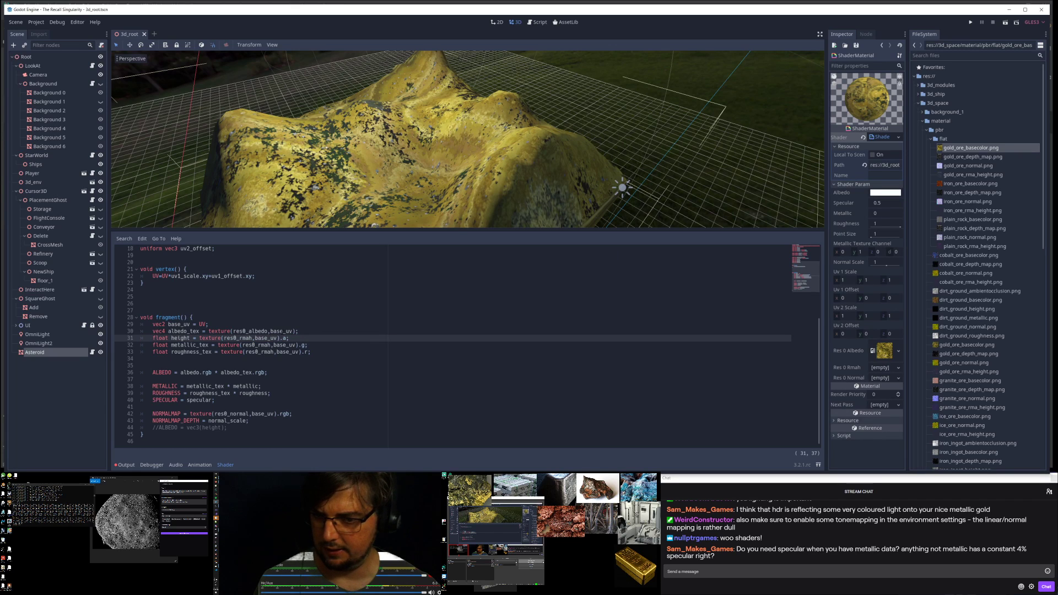
Step: Delete the metallic_texture_channel uniform declaration from the shader
{"action": "left_click", "coordinate": [248, 360]}
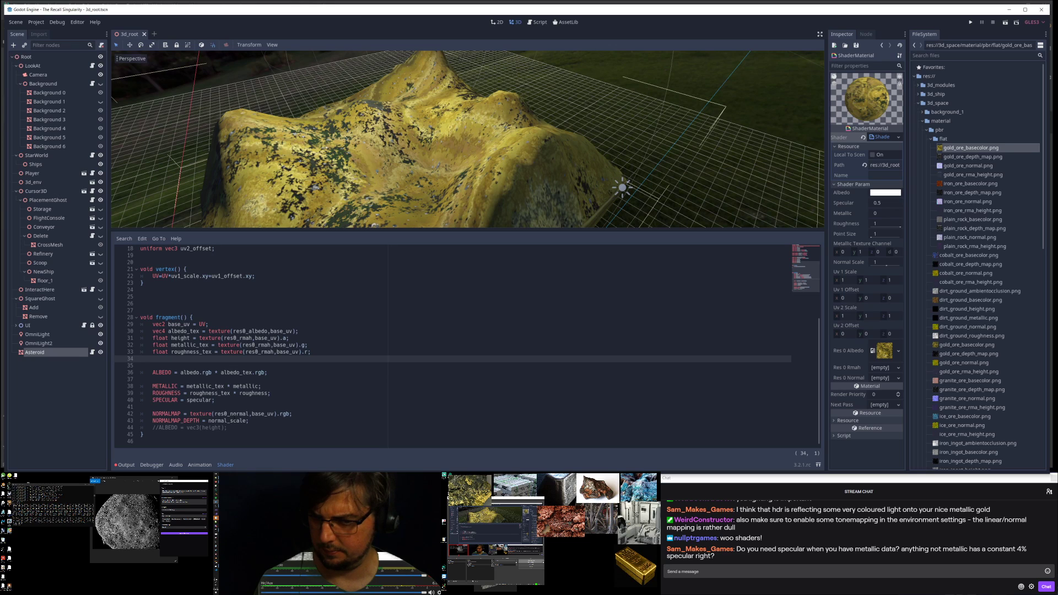
{"action": "scroll", "coordinate": [329, 359], "scroll_direction": "up", "scroll_amount": 5}
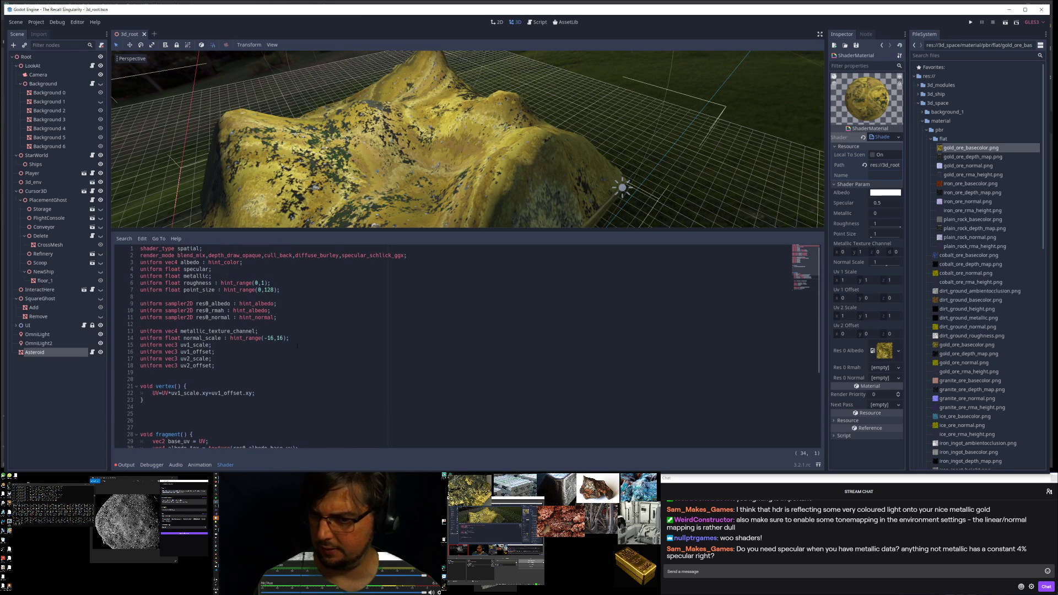
{"action": "left_click", "coordinate": [266, 330]}
{"action": "key", "text": "Home"}
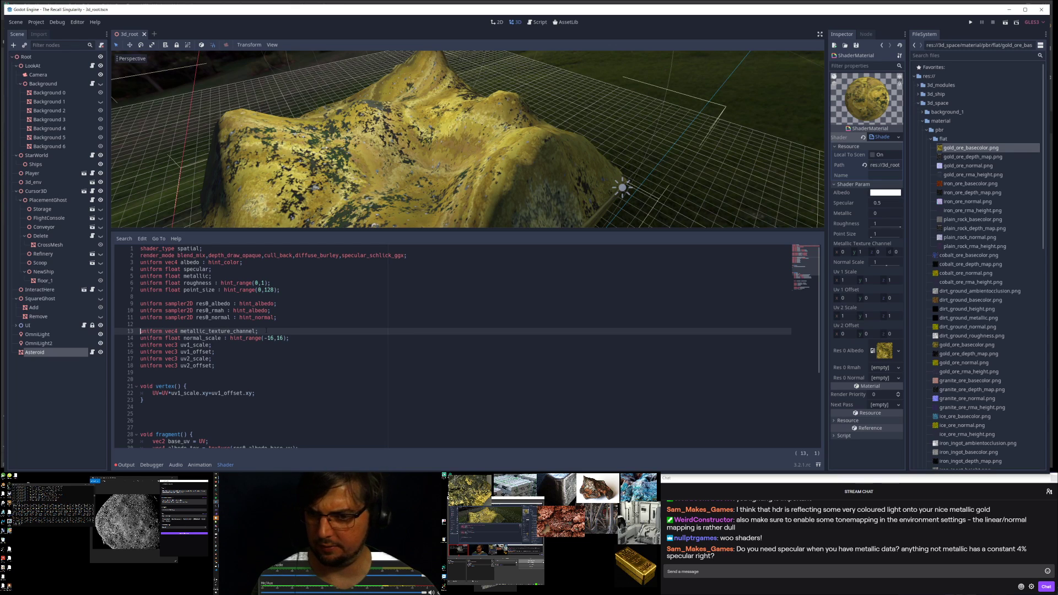
{"action": "key", "text": "shift+Down"}
{"action": "key", "text": "Delete"}
{"action": "key", "text": "Down"}
{"action": "key", "text": "Down"}
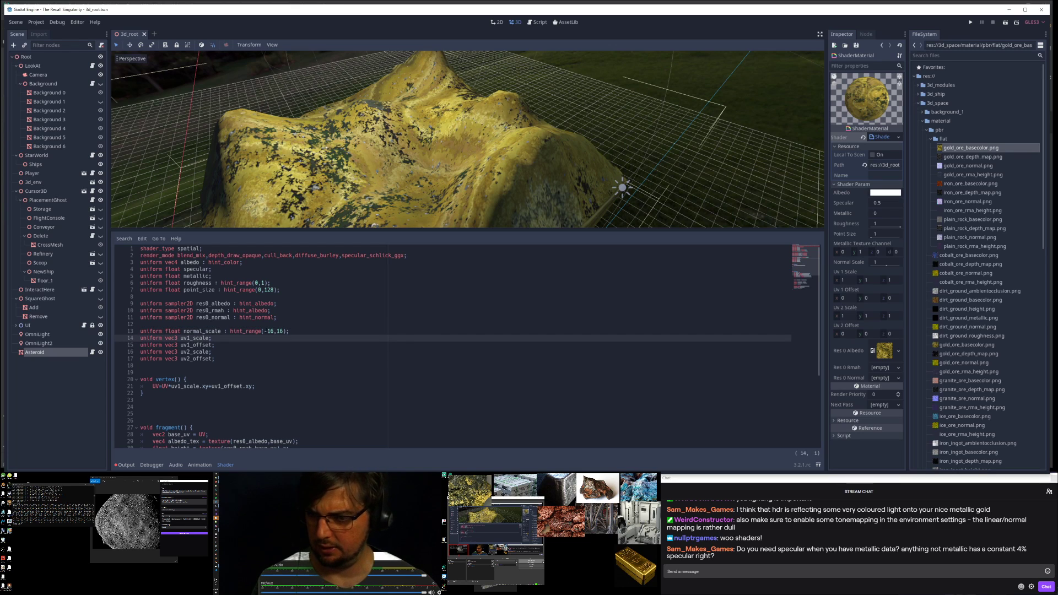
{"action": "key", "text": "Up"}
{"action": "key", "text": "Up"}
{"action": "key", "text": "Up"}
{"action": "key", "text": "Up"}
{"action": "key", "text": "Up"}
{"action": "key", "text": "Up"}
{"action": "key", "text": "Up"}
{"action": "key", "text": "Up"}
{"action": "key", "text": "Up"}
{"action": "key", "text": "Up"}
{"action": "key", "text": "Up"}
{"action": "key", "text": "Up"}
{"action": "key", "text": "Up"}
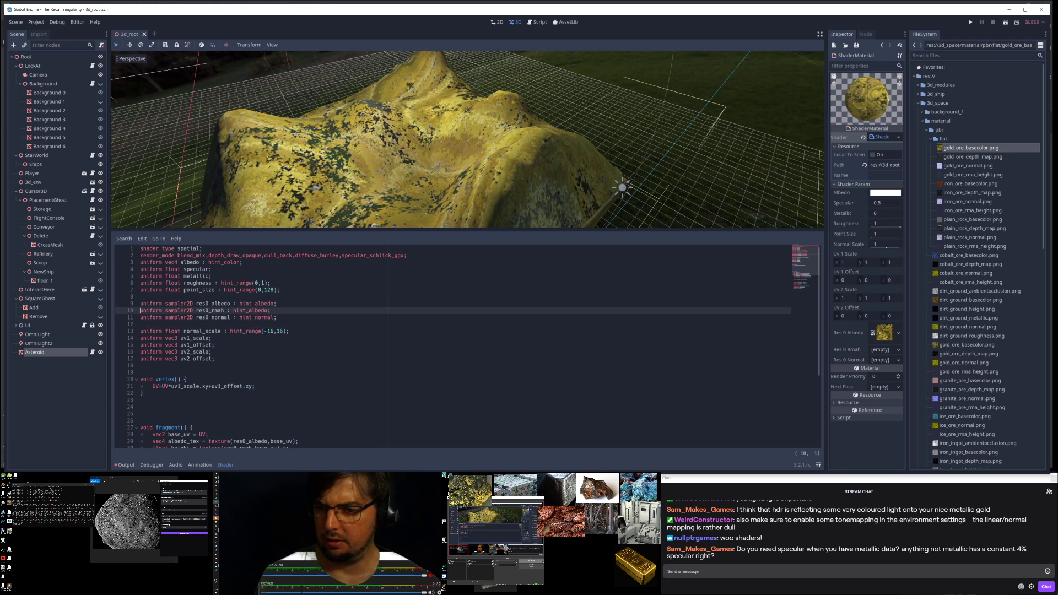
{"action": "key", "text": "Up"}
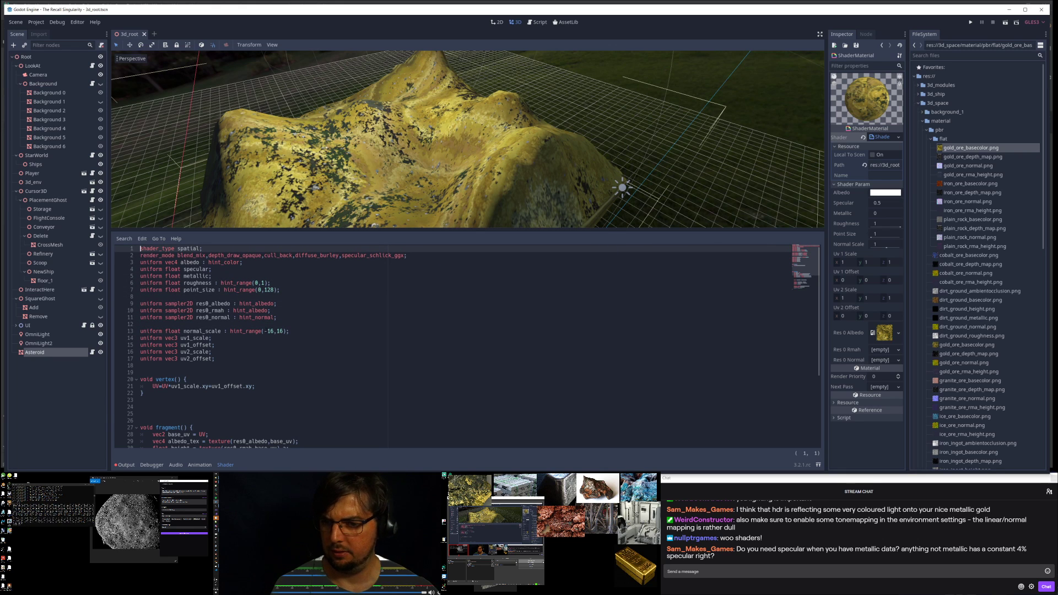
Step: Select the Asteroid node and open its override shader material for editing
{"action": "scroll", "coordinate": [444, 161], "scroll_direction": "down", "scroll_amount": 9}
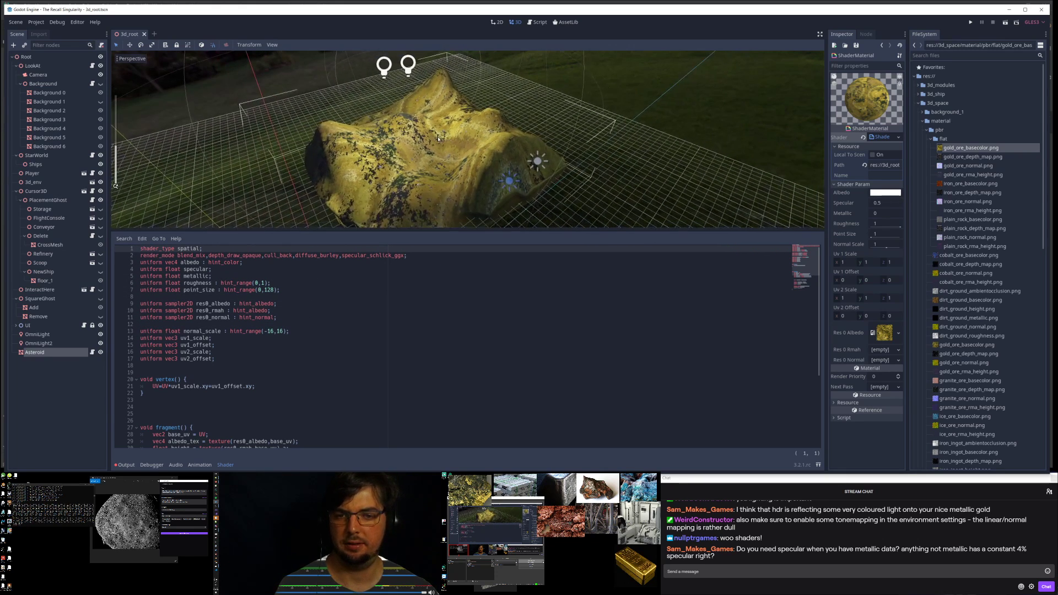
{"action": "scroll", "coordinate": [448, 150], "scroll_direction": "up", "scroll_amount": 3}
{"action": "left_click", "coordinate": [448, 150]}
{"action": "middle_click_drag", "start_coordinate": [448, 151], "coordinate": [502, 180]}
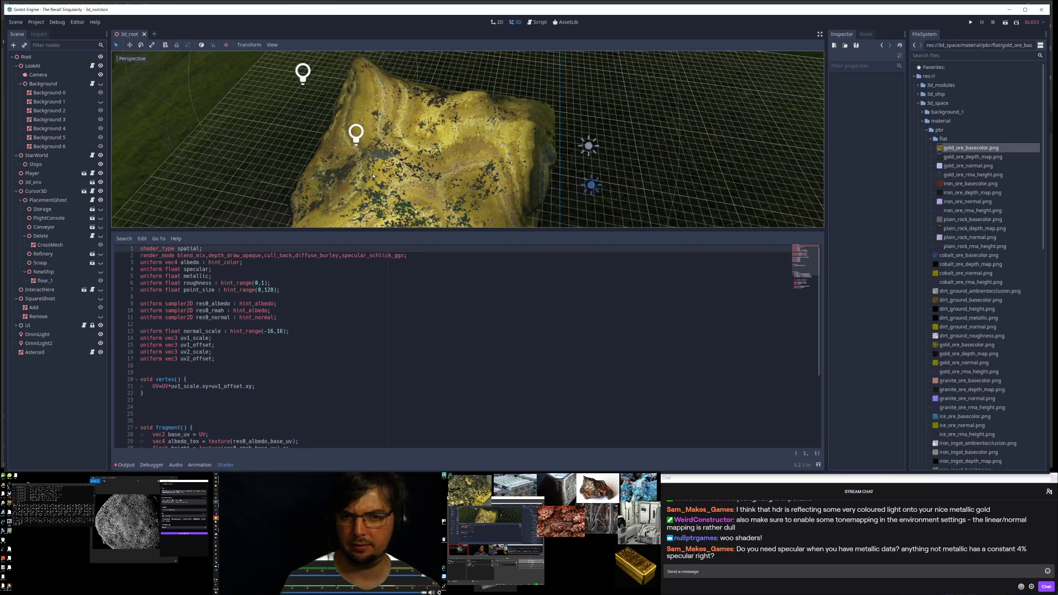
{"action": "double_click", "coordinate": [36, 352]}
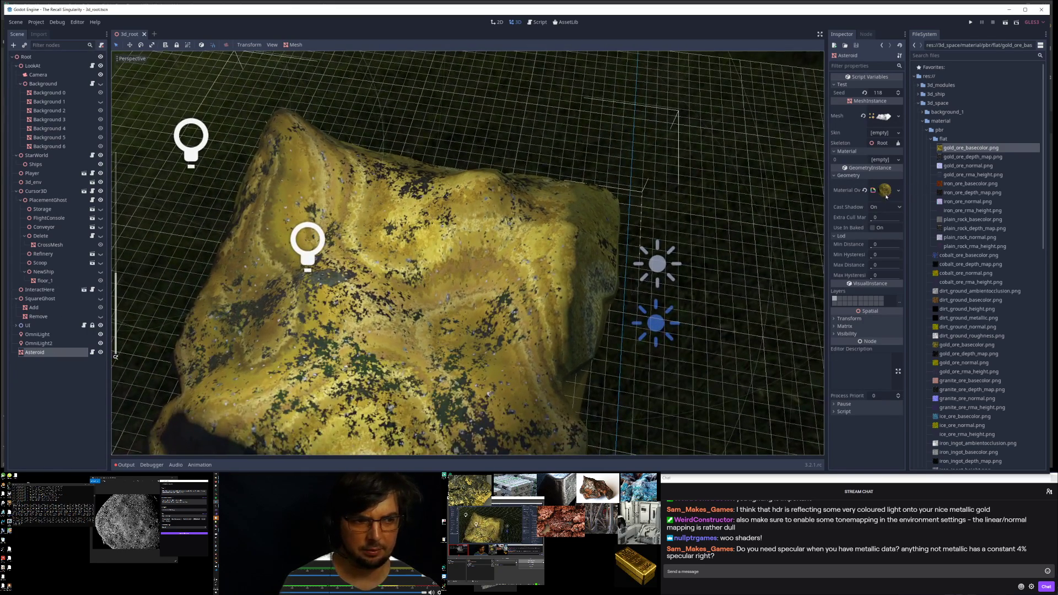
{"action": "left_click", "coordinate": [884, 191]}
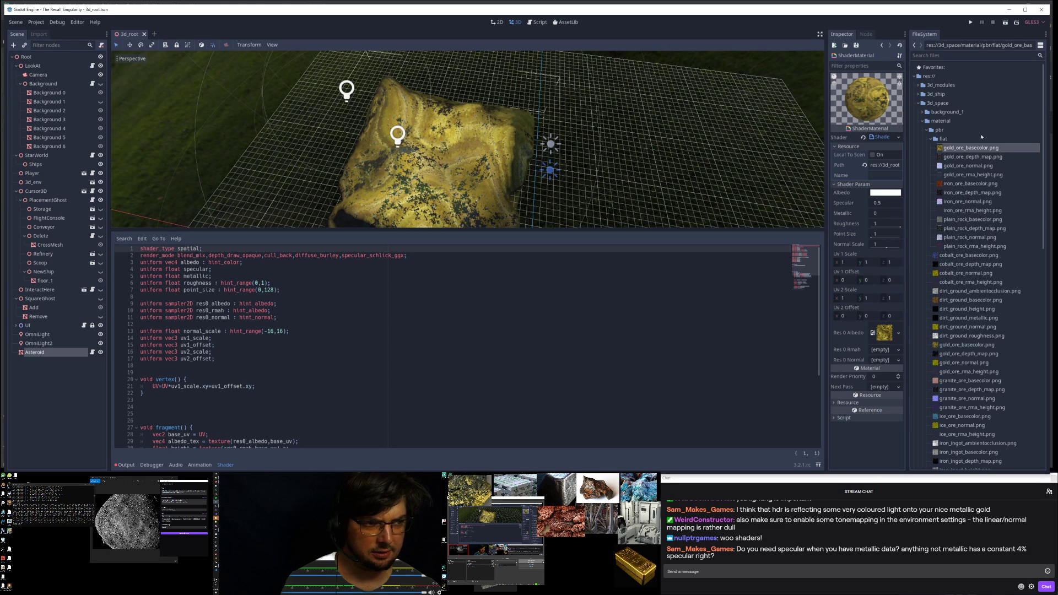
Step: Assign gold_ore_rma_height.png to Res 0 Rmah and gold_ore_normal.png to Res 0 Normal, and save the scene
{"action": "left_click", "coordinate": [981, 158]}
{"action": "left_click", "coordinate": [982, 175]}
{"action": "left_click_drag", "start_coordinate": [982, 175], "coordinate": [883, 354]}
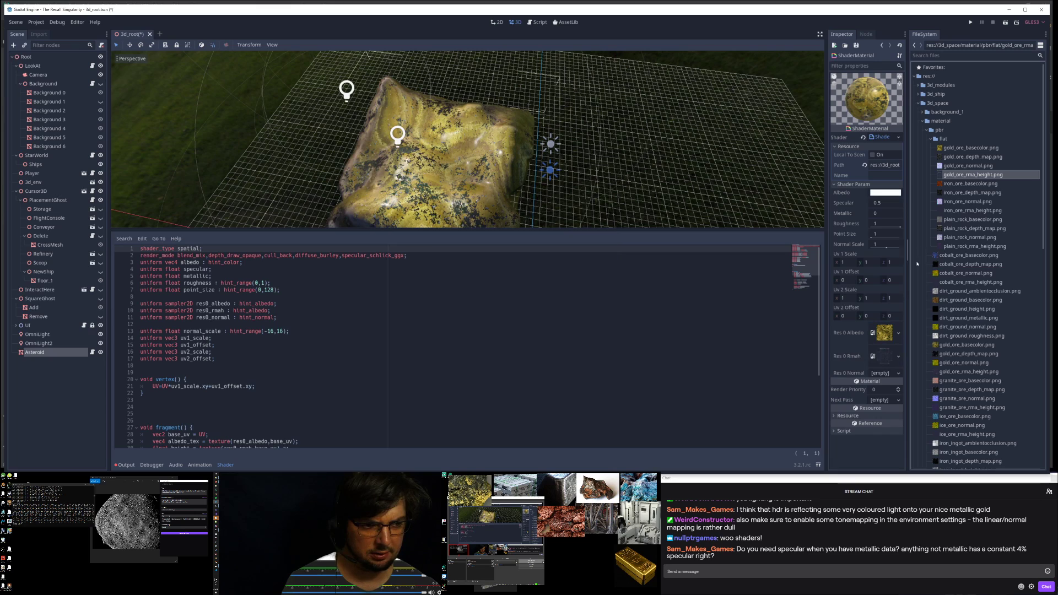
{"action": "left_click_drag", "start_coordinate": [984, 166], "coordinate": [876, 375]}
{"action": "scroll", "coordinate": [461, 149], "scroll_direction": "up", "scroll_amount": 5}
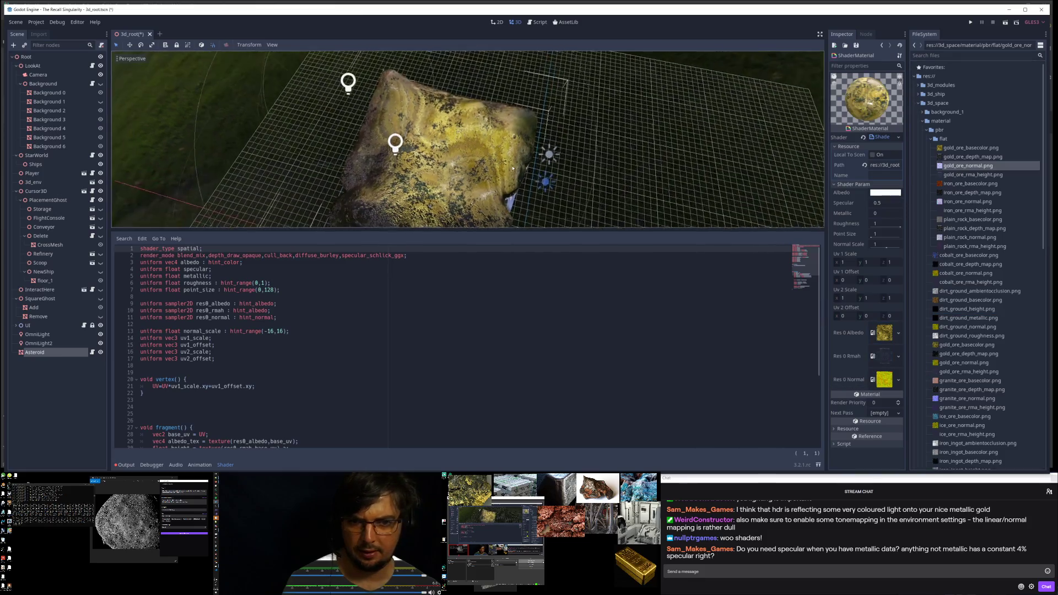
{"action": "middle_click_drag", "start_coordinate": [461, 150], "coordinate": [115, 186]}
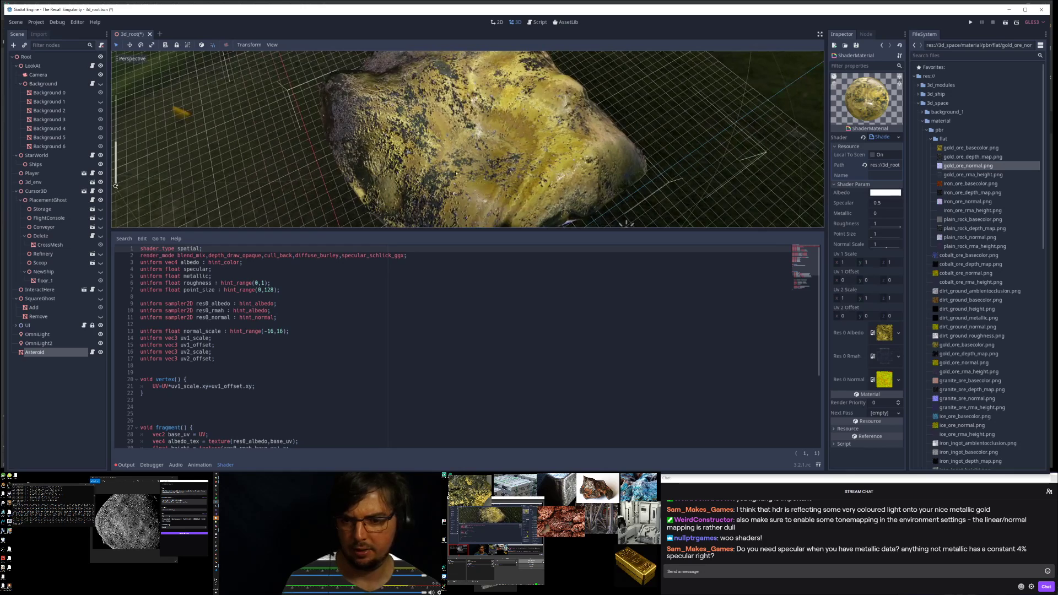
{"action": "key", "text": "ctrl+s"}
Step: Duplicate the res0_albedo, res0_rmah and res0_normal sampler2D uniform declarations directly below the originals in the shader
{"action": "left_click", "coordinate": [284, 304]}
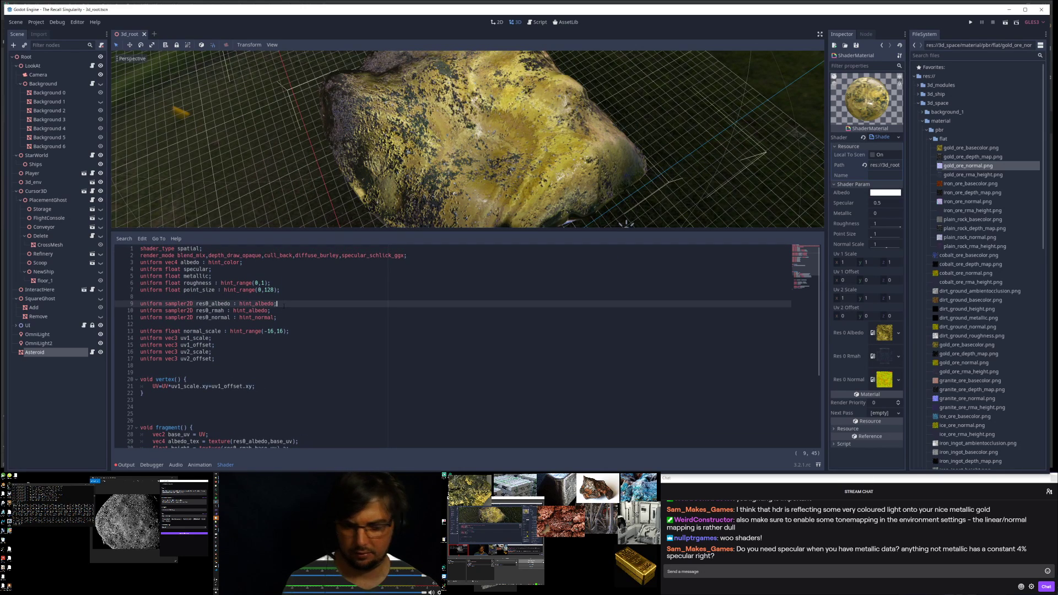
{"action": "key", "text": "shift+Down"}
{"action": "key", "text": "shift+Down"}
{"action": "key", "text": "shift+Down"}
{"action": "key", "text": "shift+Down"}
{"action": "key", "text": "shift+Up"}
{"action": "key", "text": "ctrl+c"}
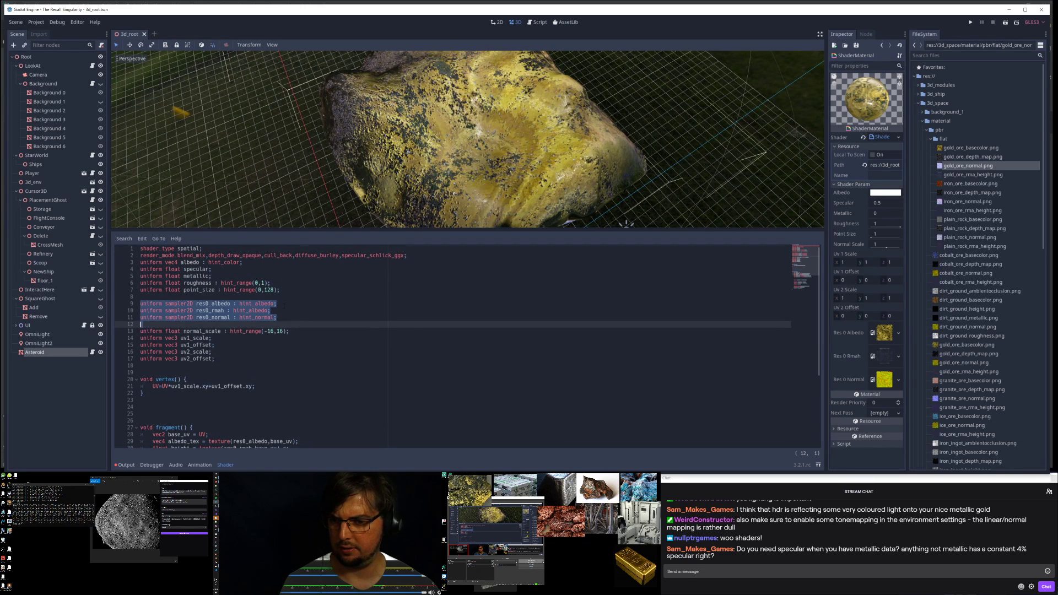
{"action": "key", "text": "Down"}
{"action": "key", "text": "Return"}
{"action": "key", "text": "Up"}
{"action": "key", "text": "ctrl+v"}
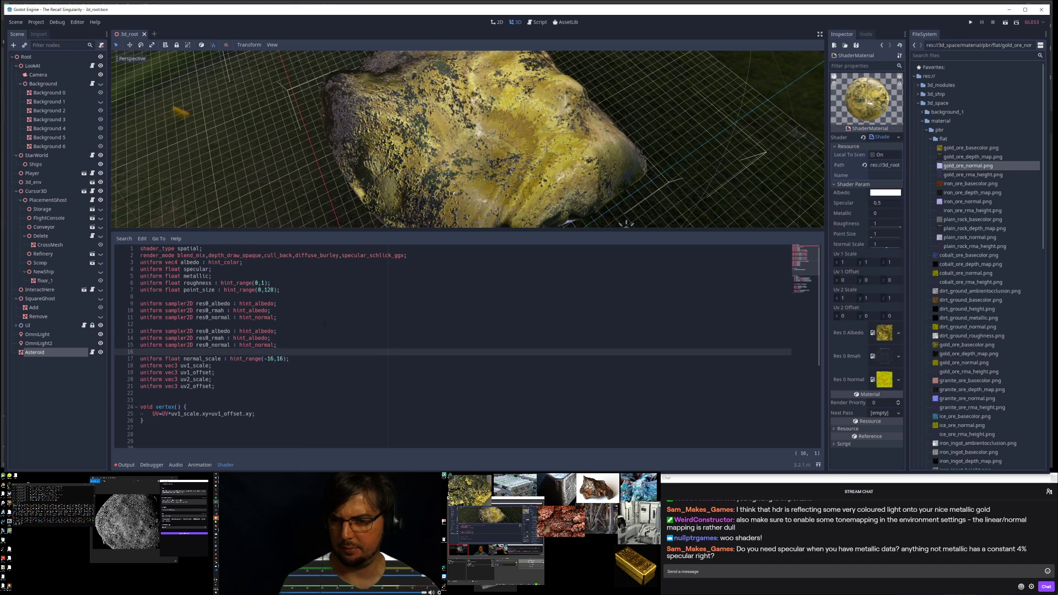
Step: Rename the duplicated sampler uniforms to res1_albedo, res1_rmah and res1_normal, and save the scene
{"action": "left_click", "coordinate": [211, 331]}
{"action": "key", "text": "Left"}
{"action": "key", "text": "Down"}
{"action": "key", "text": "BackSpace"}
{"action": "type", "text": "1"}
{"action": "key", "text": "Down"}
{"action": "key", "text": "BackSpace"}
{"action": "type", "text": "1"}
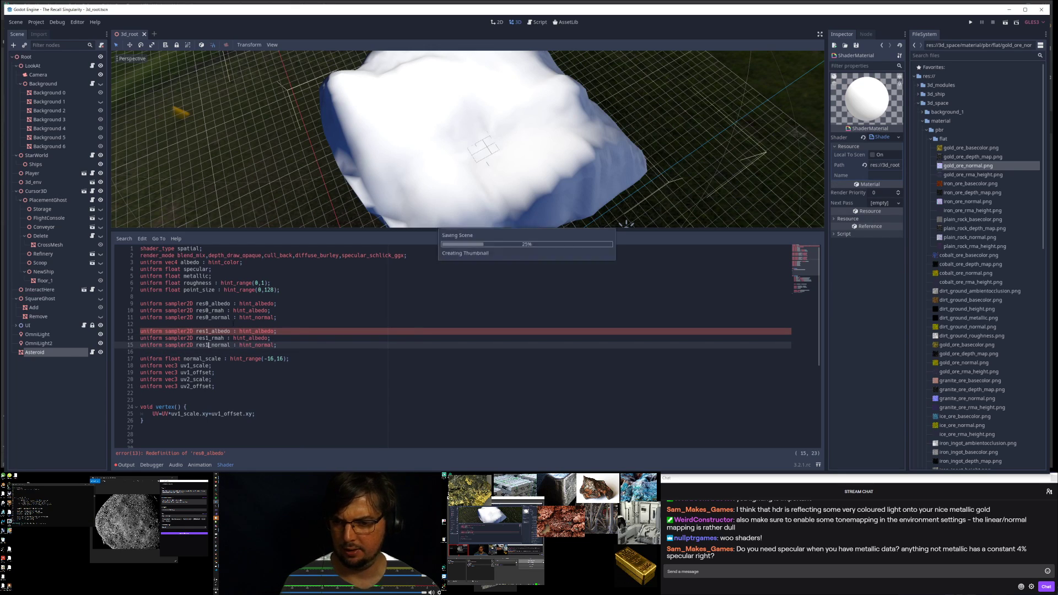
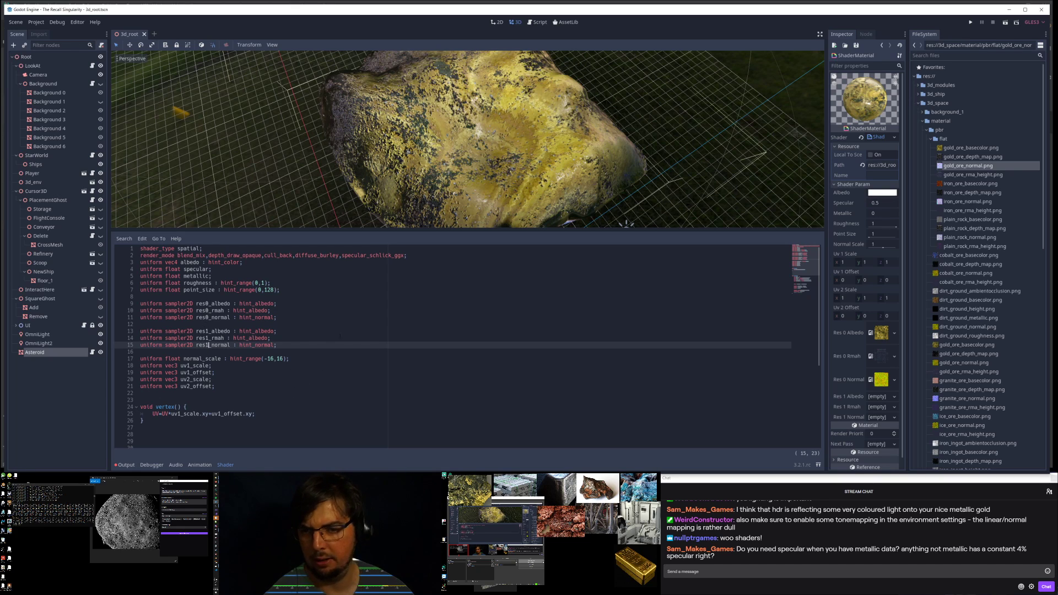
{"action": "middle_click_drag", "start_coordinate": [626, 224], "coordinate": [518, 168]}
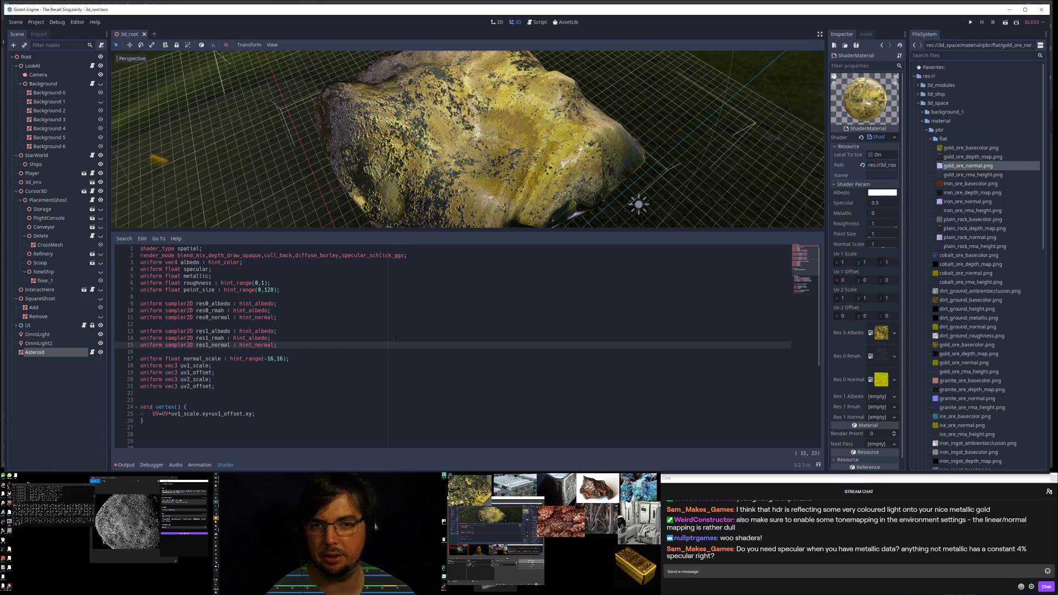
{"action": "scroll", "coordinate": [396, 339], "scroll_direction": "down", "scroll_amount": 6}
{"action": "middle_click_drag", "start_coordinate": [450, 186], "coordinate": [499, 190]}
{"action": "left_click", "coordinate": [276, 290]}
{"action": "scroll", "coordinate": [277, 280], "scroll_direction": "up", "scroll_amount": 1}
{"action": "scroll", "coordinate": [277, 280], "scroll_direction": "up", "scroll_amount": 5}
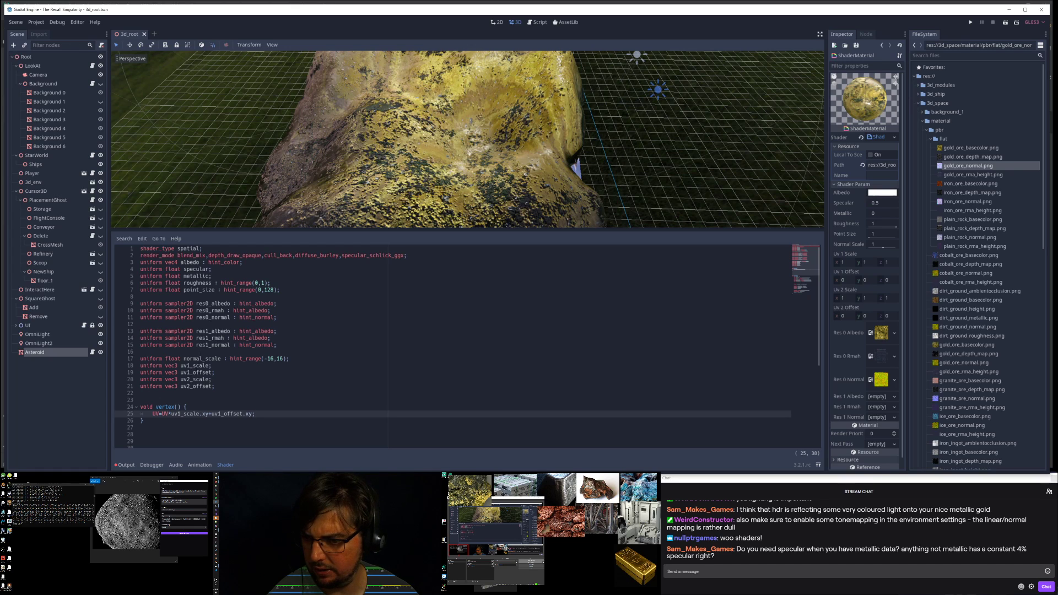
Step: Declare "varying float res1;" below the uv2_offset uniform and save the scene
{"action": "left_click", "coordinate": [234, 388]}
{"action": "key", "text": "Return"}
{"action": "key", "text": "Return"}
{"action": "type", "text": "vary"}
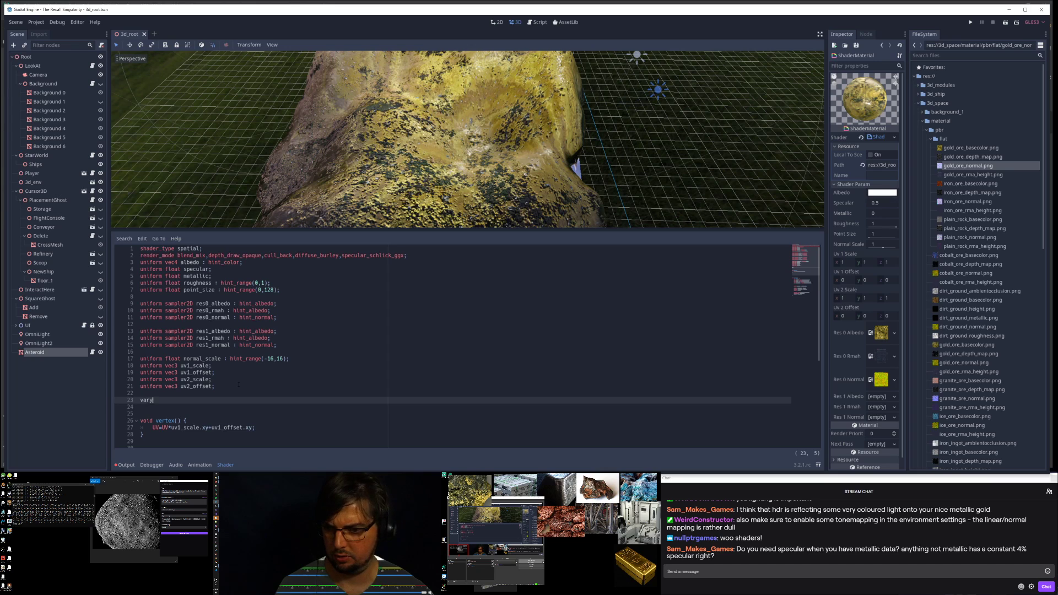
{"action": "type", "text": "ing "}
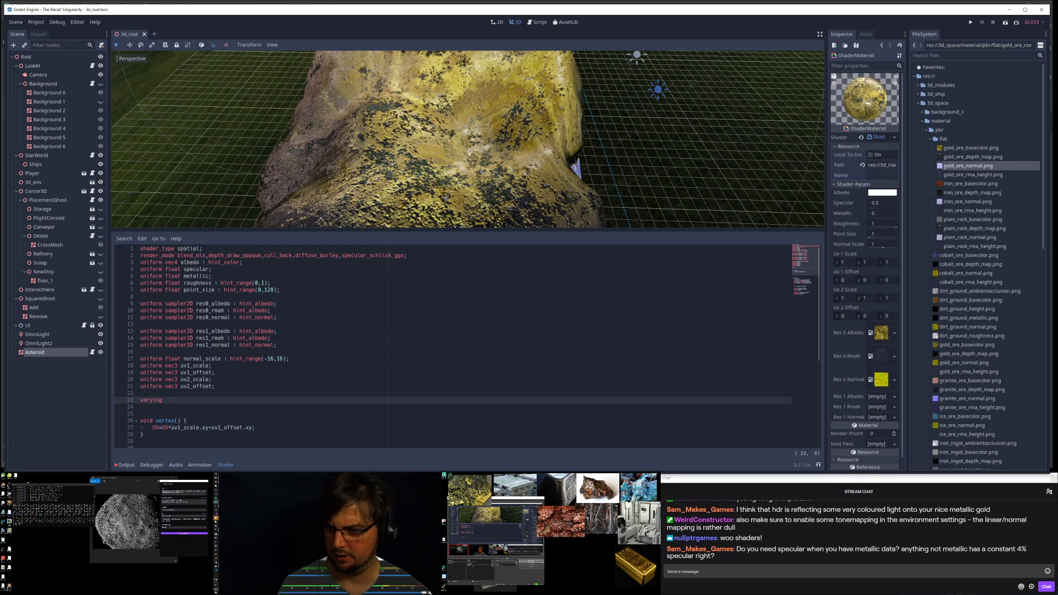
{"action": "type", "text": "float"}
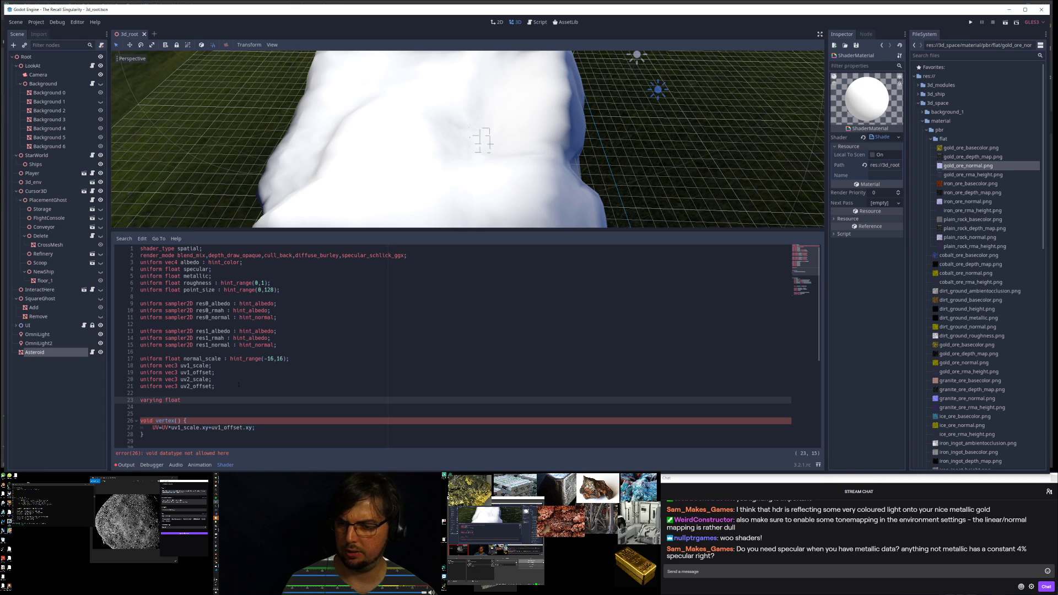
{"action": "type", "text": "r"}
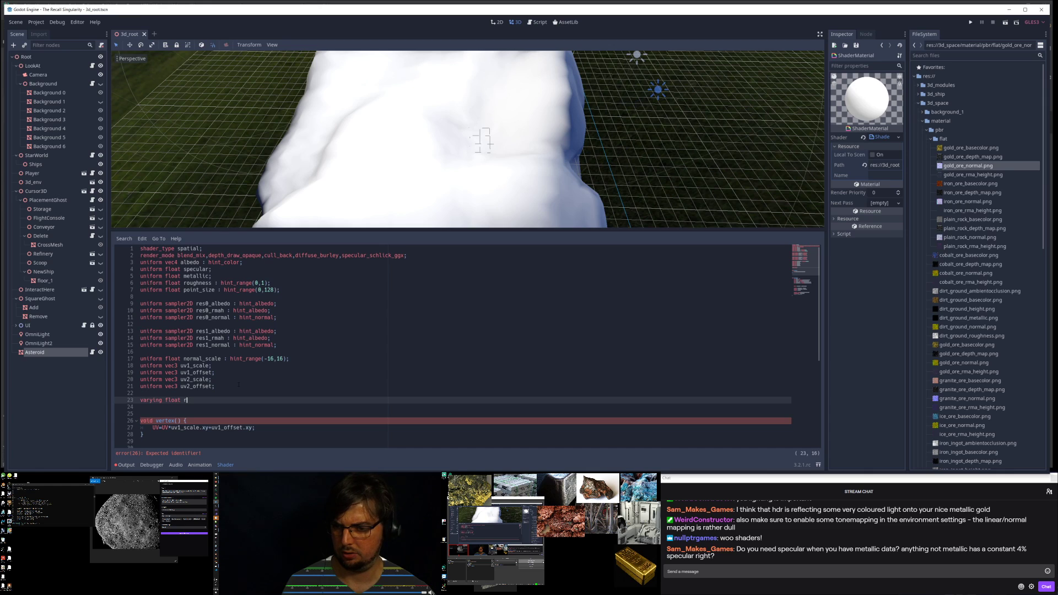
{"action": "type", "text": "res2"}
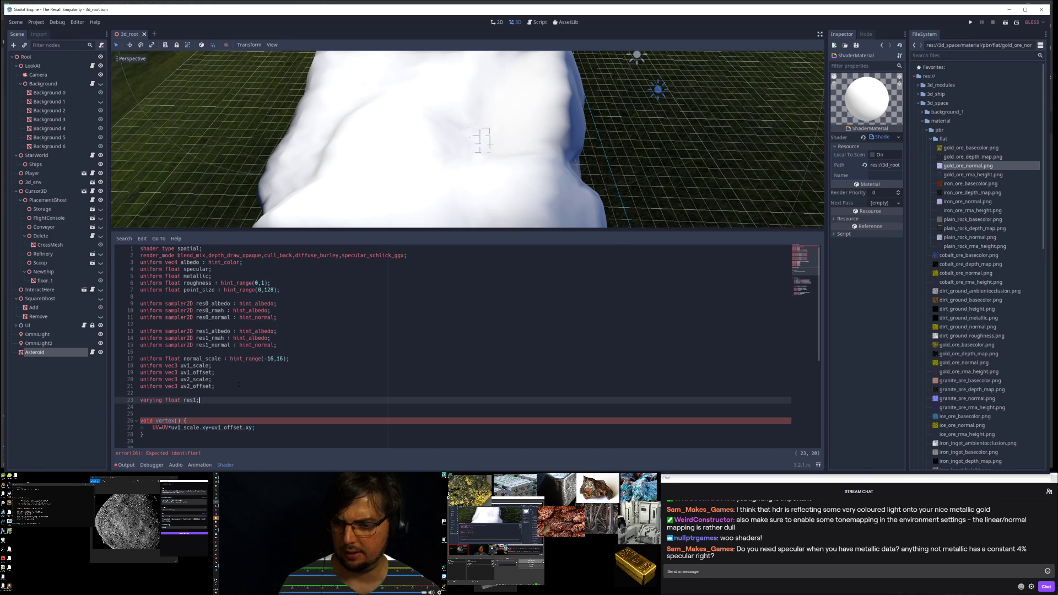
{"action": "type", "text": ";"}
{"action": "key", "text": "ctrl+s"}
Step: Add the assignment "res1 = POSITION.z;" after the UV line in the vertex function
{"action": "key", "text": "Down"}
{"action": "key", "text": "Down"}
{"action": "key", "text": "Down"}
{"action": "key", "text": "Down"}
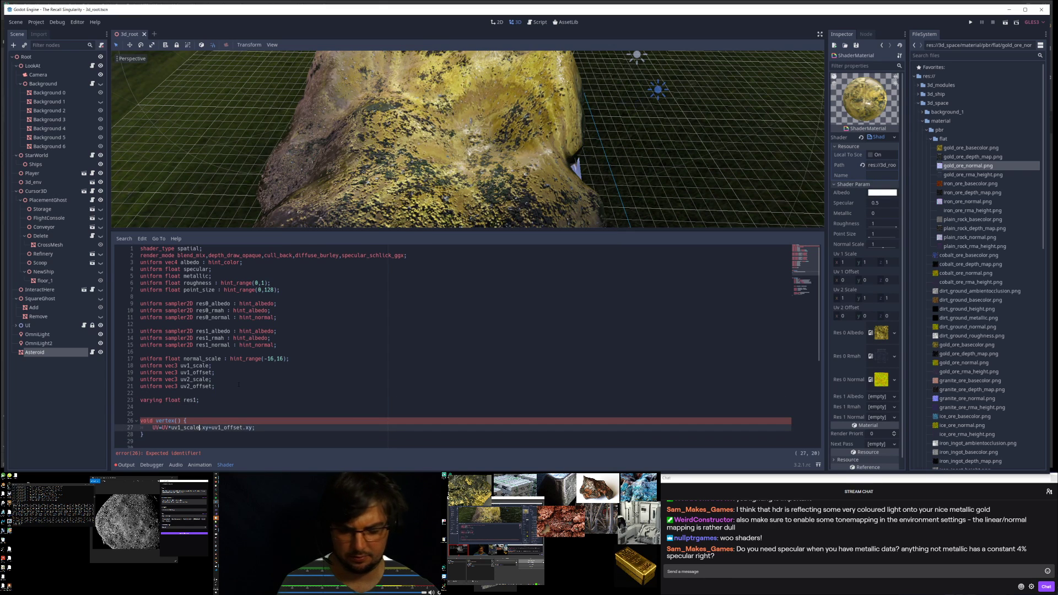
{"action": "key", "text": "Return"}
{"action": "type", "text": "res1 = "}
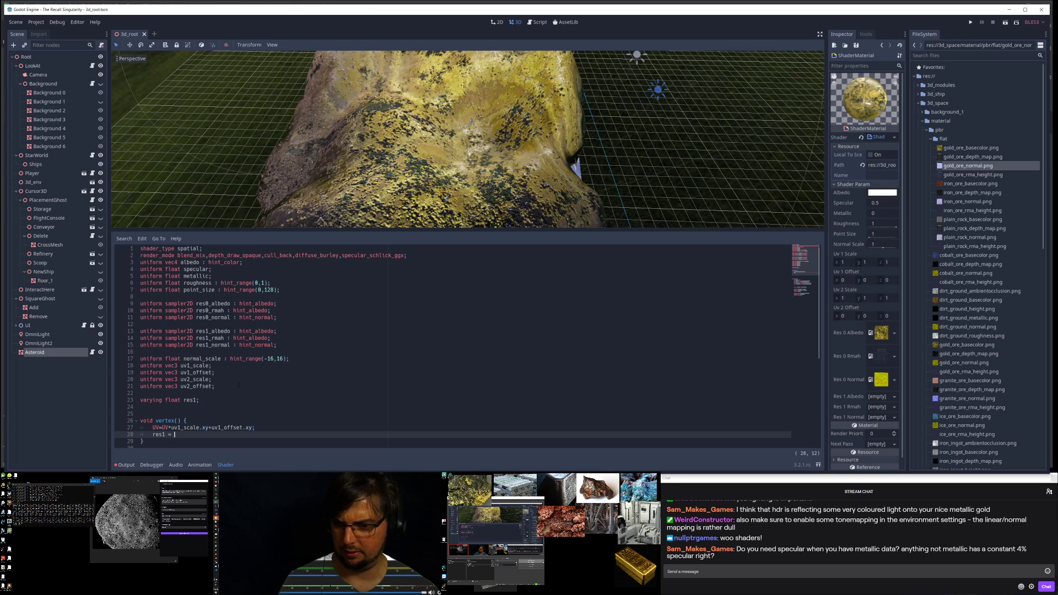
{"action": "type", "text": "POS"}
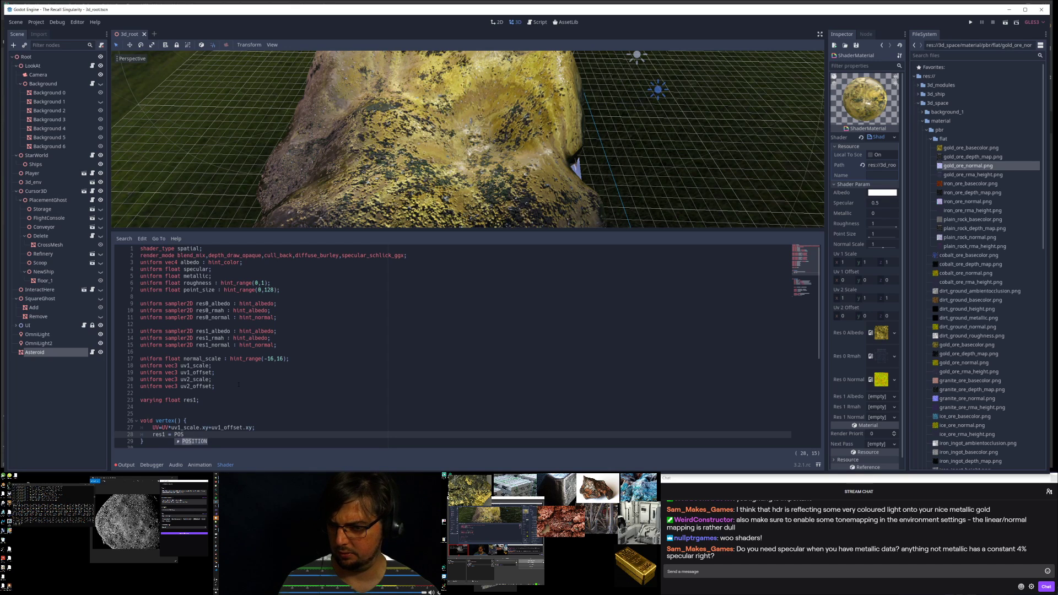
{"action": "type", "text": "ITION.z"}
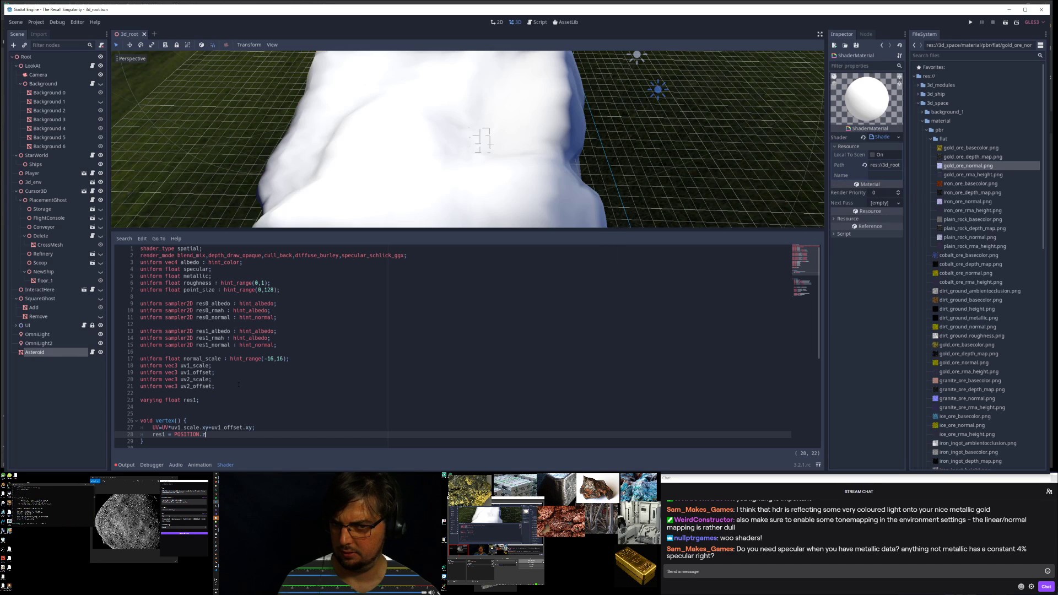
{"action": "scroll", "coordinate": [238, 384], "scroll_direction": "down", "scroll_amount": 1}
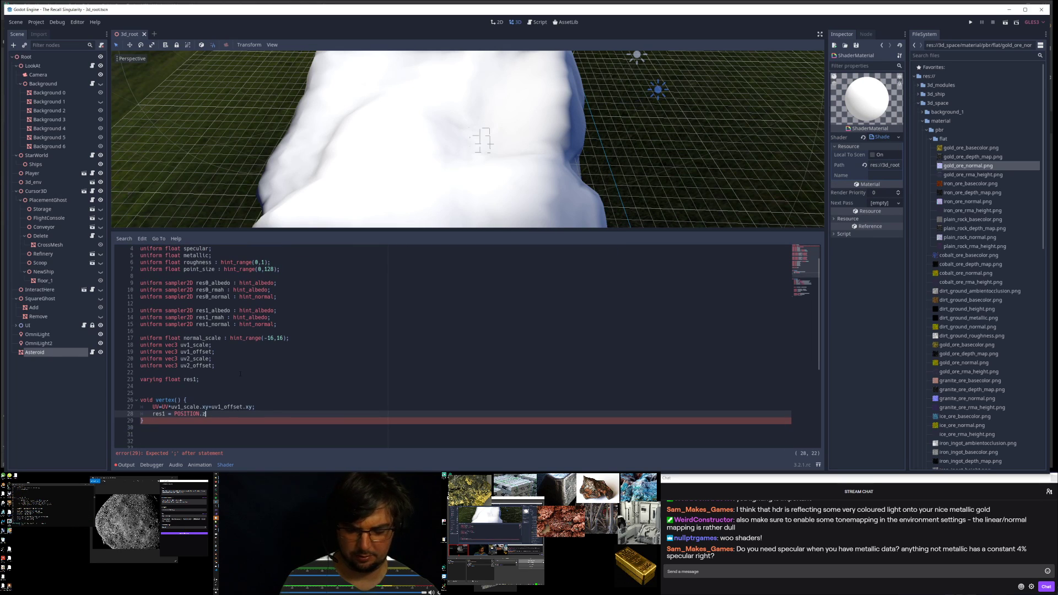
Step: Uncomment the debug ALBEDO line at the end of the fragment function, make it output vec3(res1), and save the scene
{"action": "double_click", "coordinate": [159, 414]}
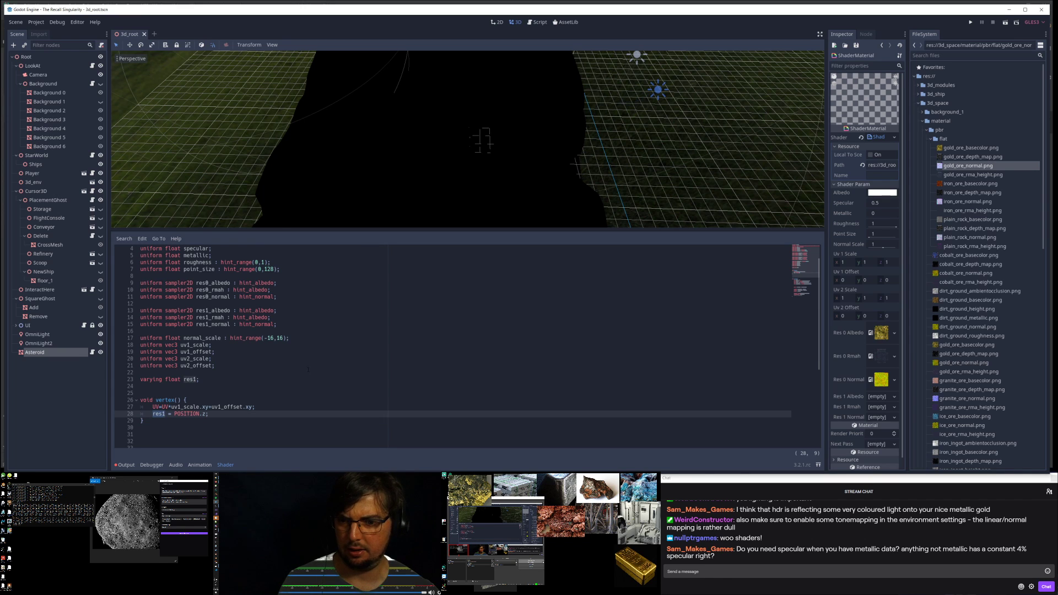
{"action": "middle_click_drag", "start_coordinate": [483, 138], "coordinate": [481, 124]}
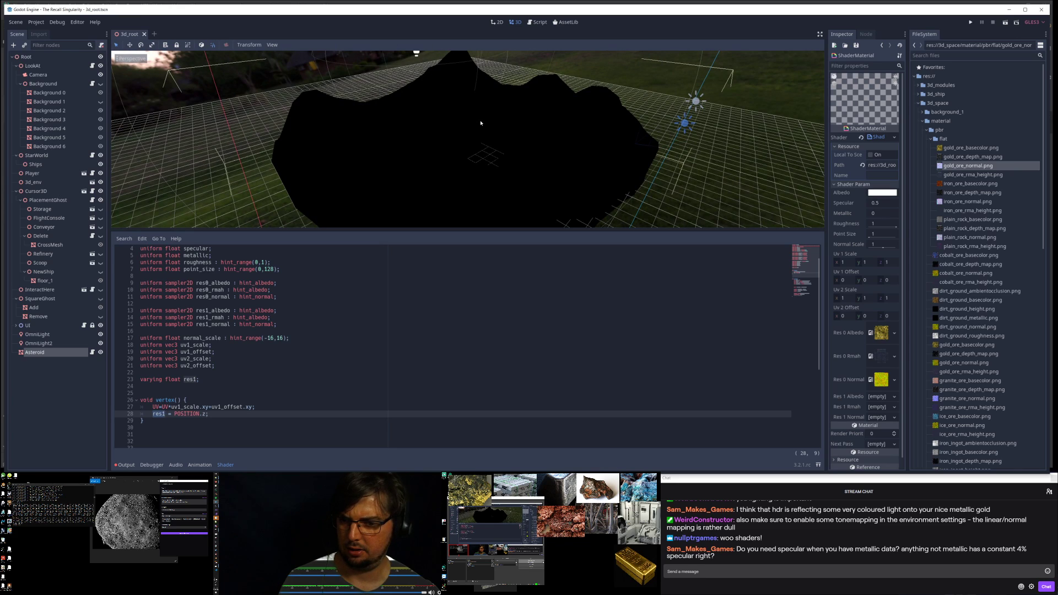
{"action": "scroll", "coordinate": [255, 379], "scroll_direction": "down", "scroll_amount": 3}
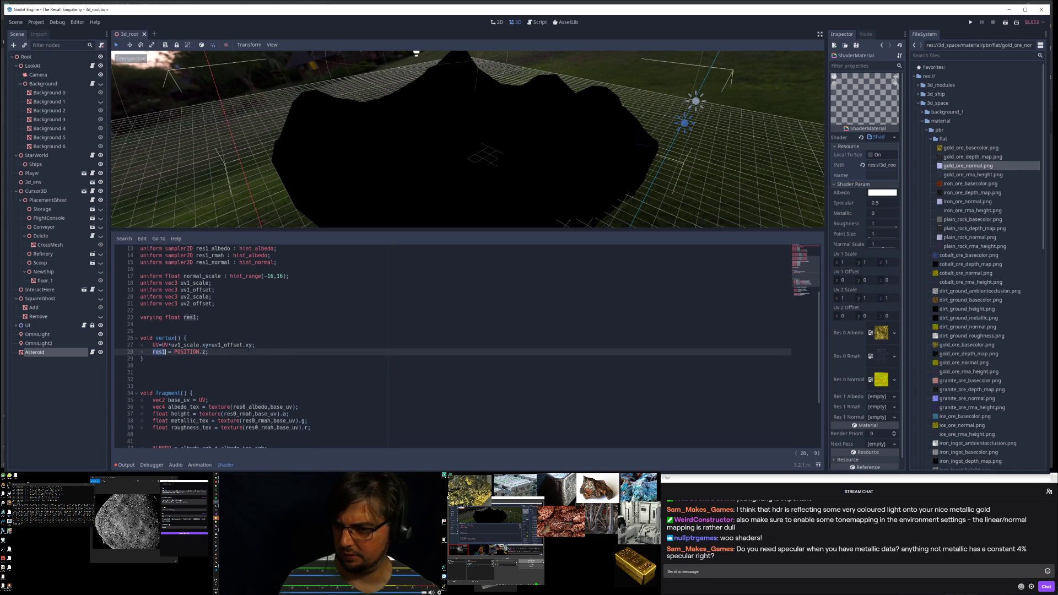
{"action": "left_click", "coordinate": [218, 353]}
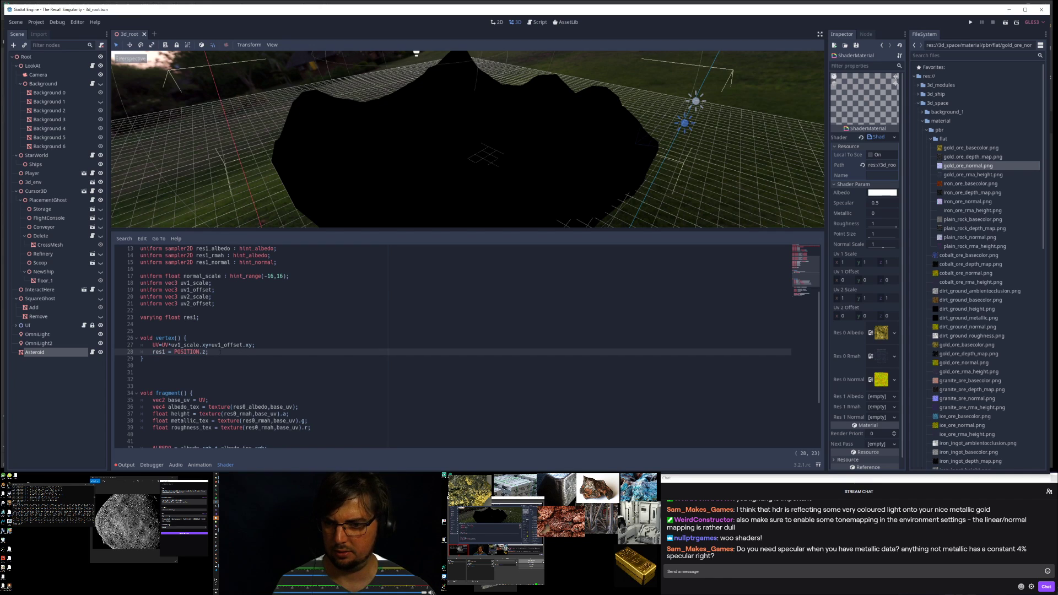
{"action": "scroll", "coordinate": [232, 355], "scroll_direction": "down", "scroll_amount": 4}
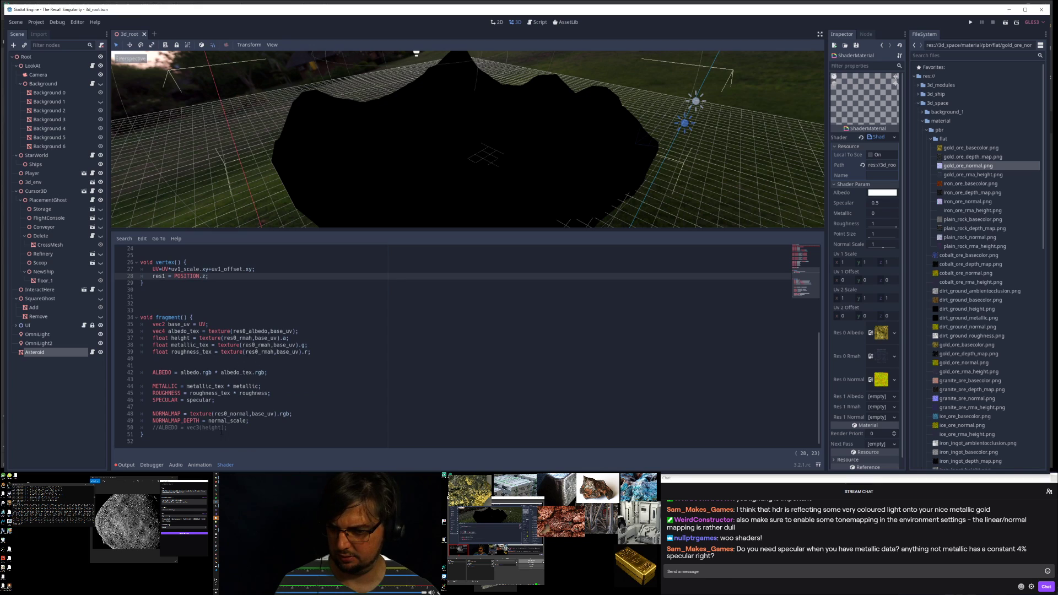
{"action": "left_click", "coordinate": [159, 427]}
{"action": "key", "text": "BackSpace"}
{"action": "key", "text": "BackSpace"}
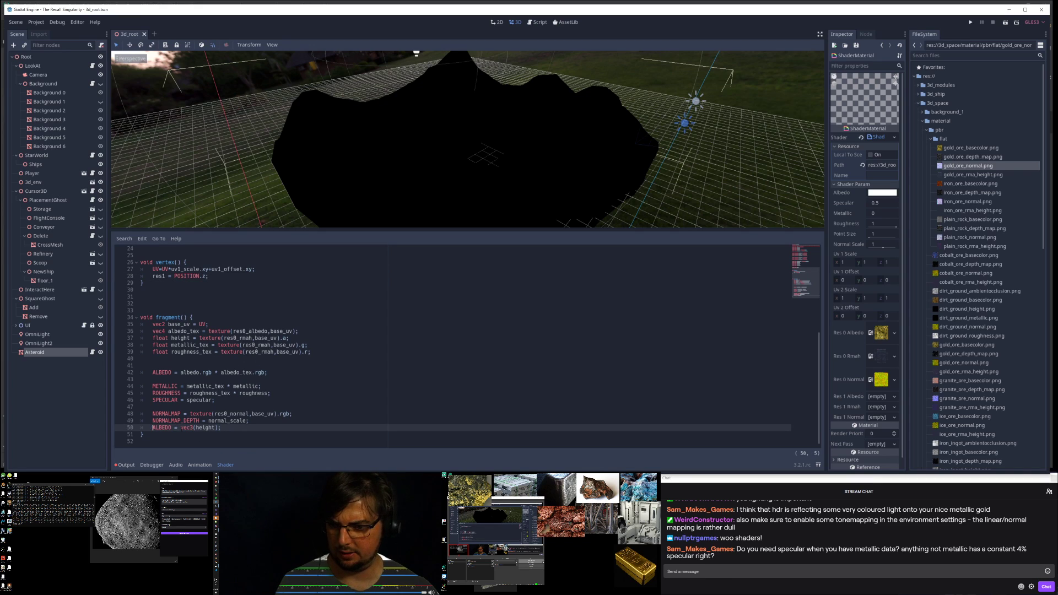
{"action": "double_click", "coordinate": [205, 428]}
{"action": "type", "text": "res1"}
{"action": "key", "text": "ctrl+s"}
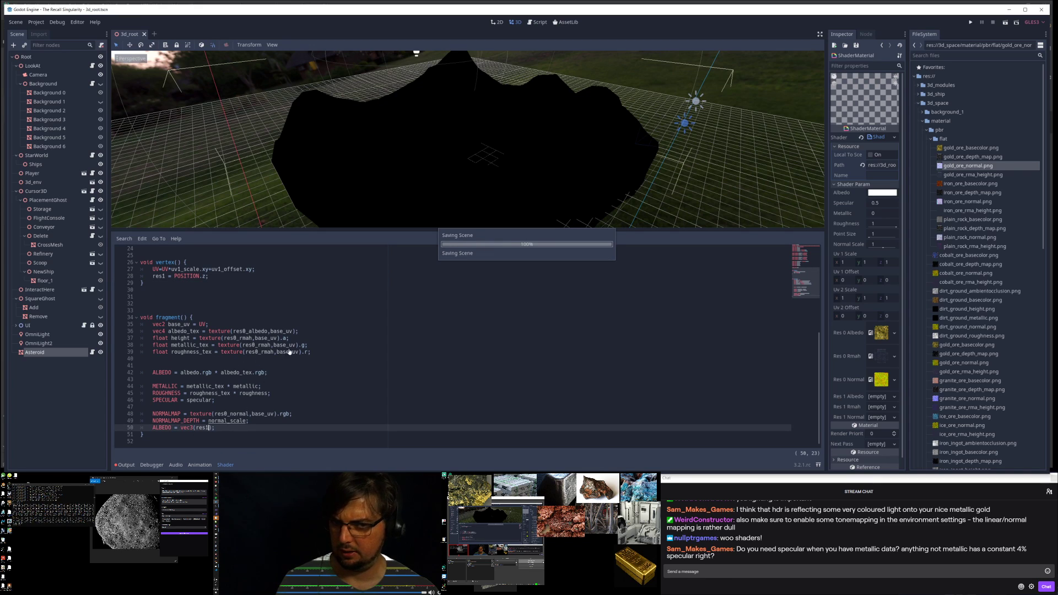
Step: Change the res1 assignment in the vertex function to POSITION.y and save the scene
{"action": "scroll", "coordinate": [257, 306], "scroll_direction": "up", "scroll_amount": 6}
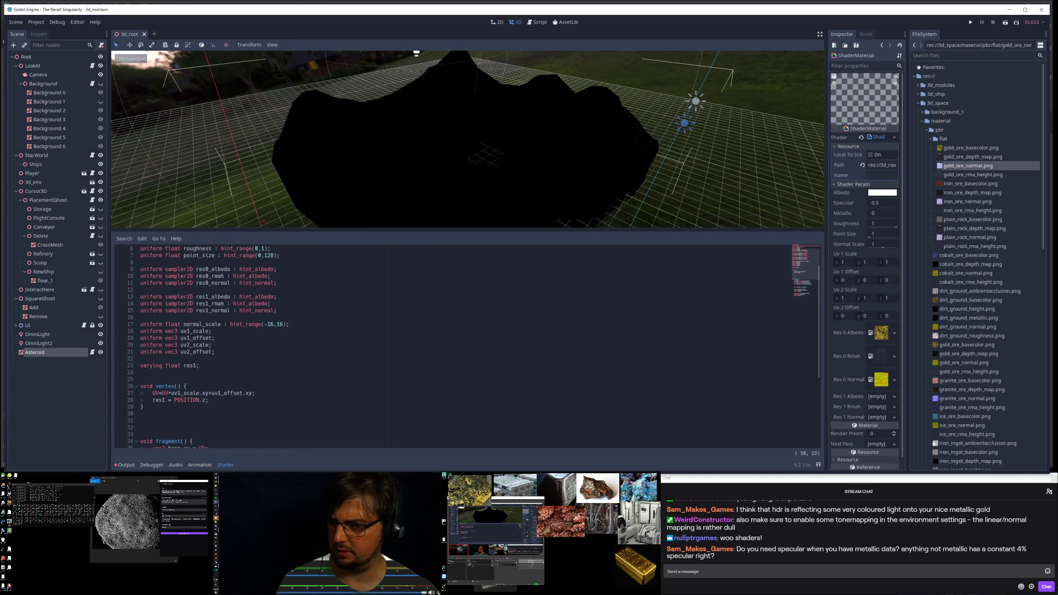
{"action": "left_click", "coordinate": [212, 365]}
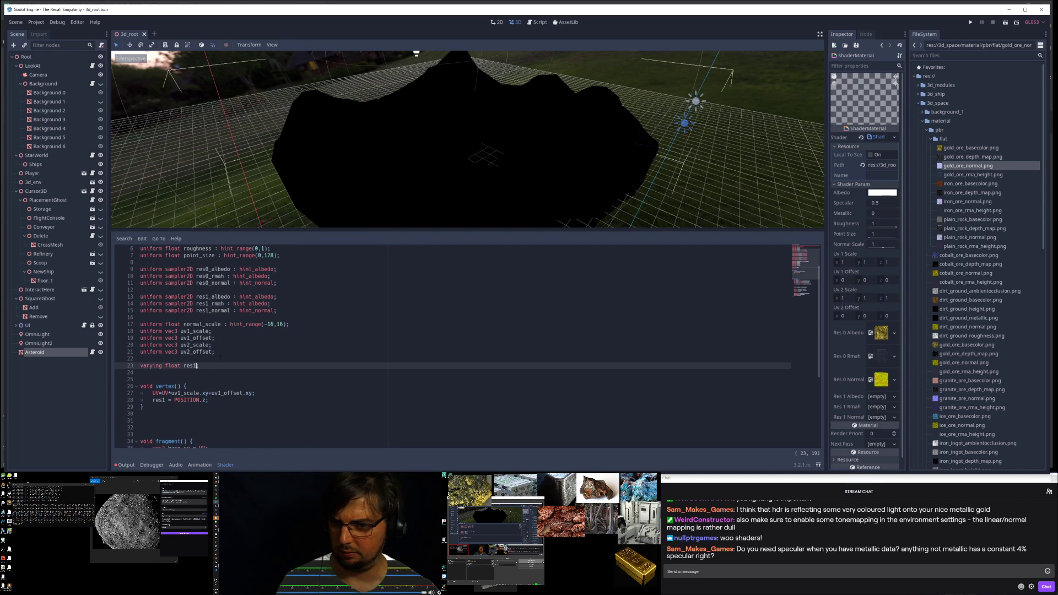
{"action": "key", "text": "Down"}
{"action": "key", "text": "Down"}
{"action": "key", "text": "Down"}
{"action": "key", "text": "Down"}
{"action": "key", "text": "Down"}
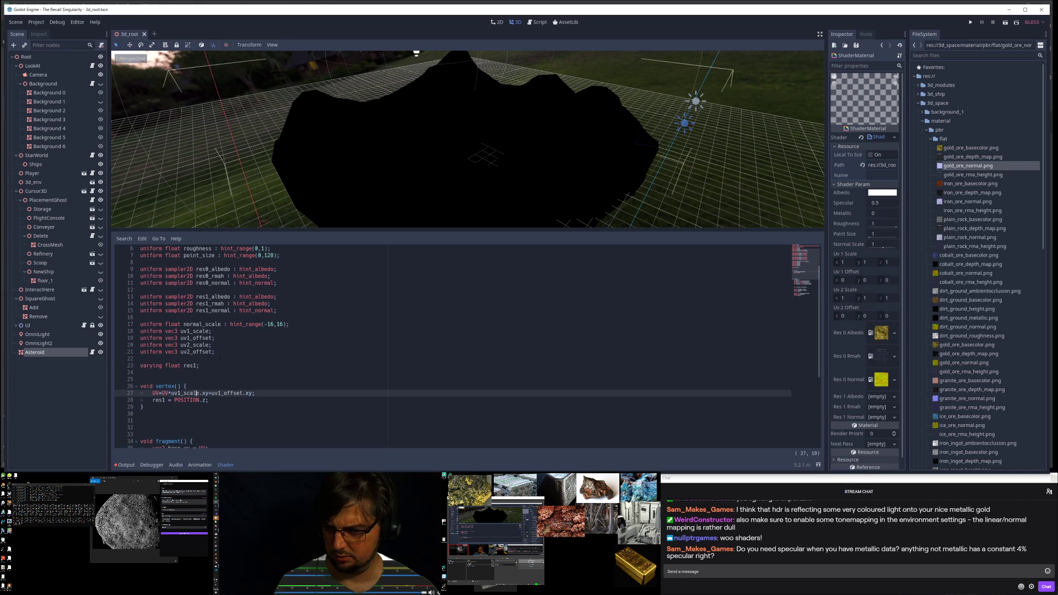
{"action": "type", "text": "\\y"}
{"action": "key", "text": "BackSpace"}
{"action": "key", "text": "BackSpace"}
{"action": "key", "text": "BackSpace"}
{"action": "type", "text": "y"}
{"action": "key", "text": "ctrl+s"}
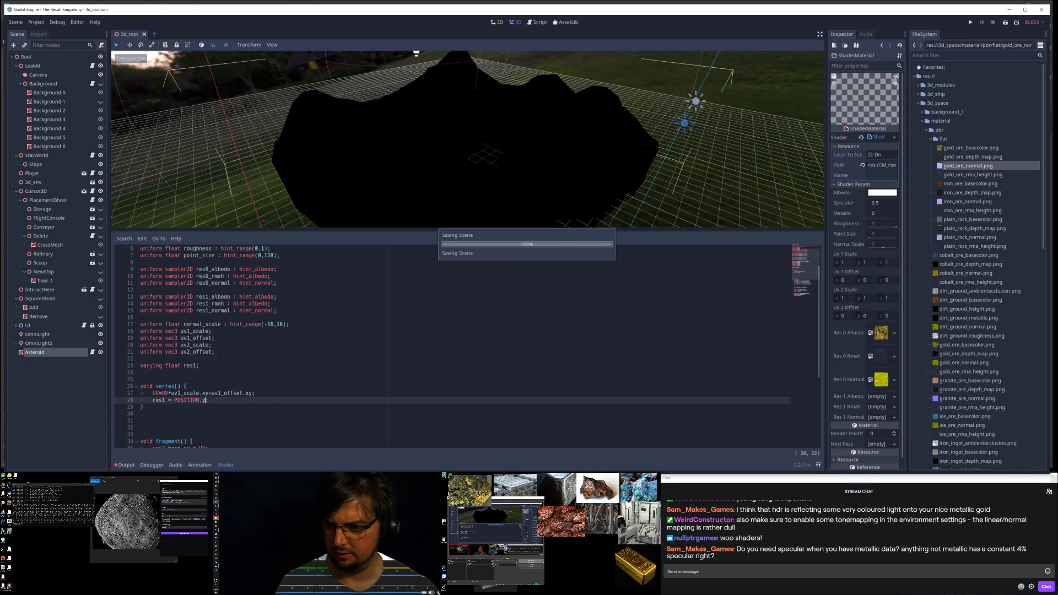
{"action": "type", "text": ";"}
Step: Add the line "POSITION = POSITION;" below the res1 assignment in the vertex function and save the scene
{"action": "key", "text": "Return"}
{"action": "type", "text": "POSITION = POSITION"}
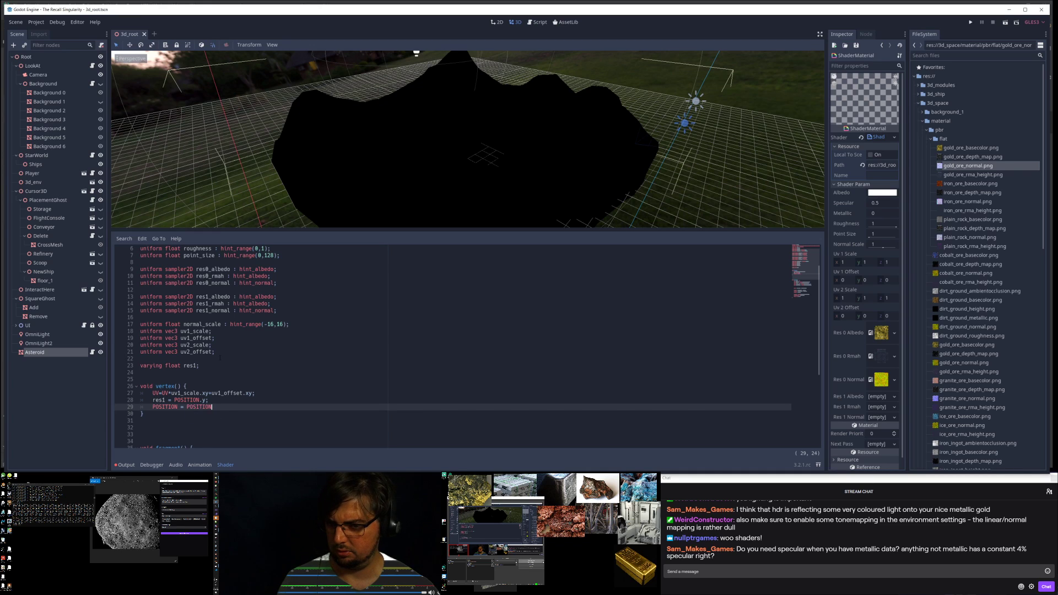
{"action": "key", "text": "ctrl+s"}
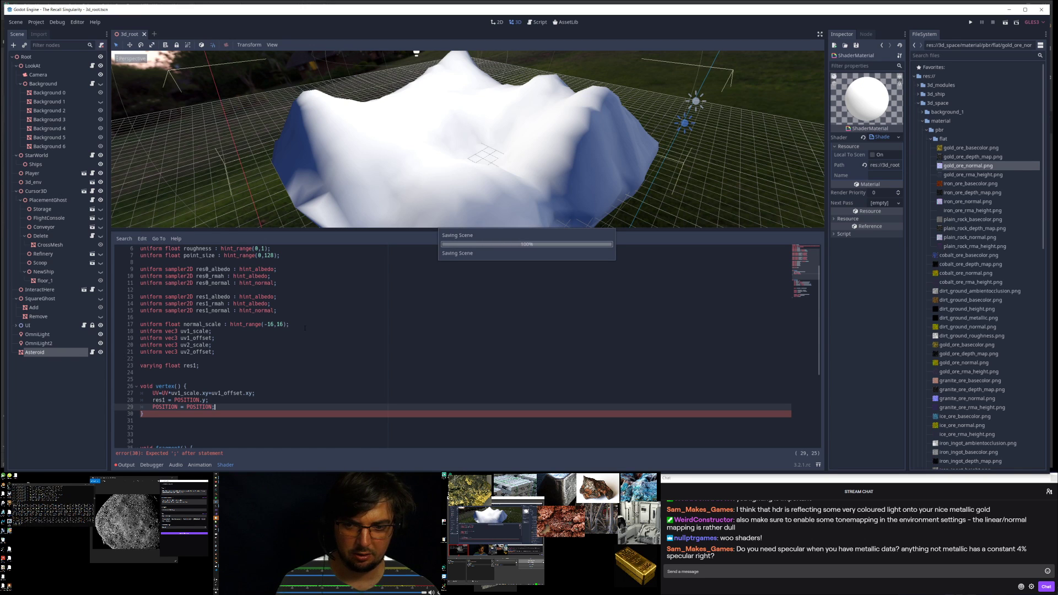
{"action": "middle_click_drag", "start_coordinate": [478, 161], "coordinate": [486, 182]}
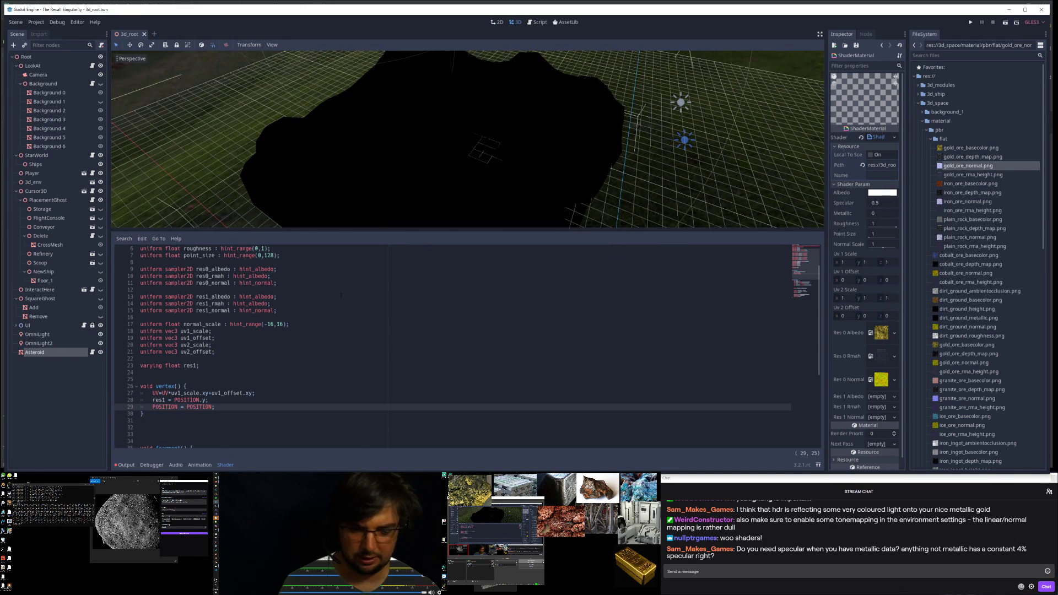
Step: Move the UV scaling line below the res1 assignment in the vertex function
{"action": "key", "text": "Up"}
{"action": "key", "text": "Up"}
{"action": "key", "text": "alt+Down"}
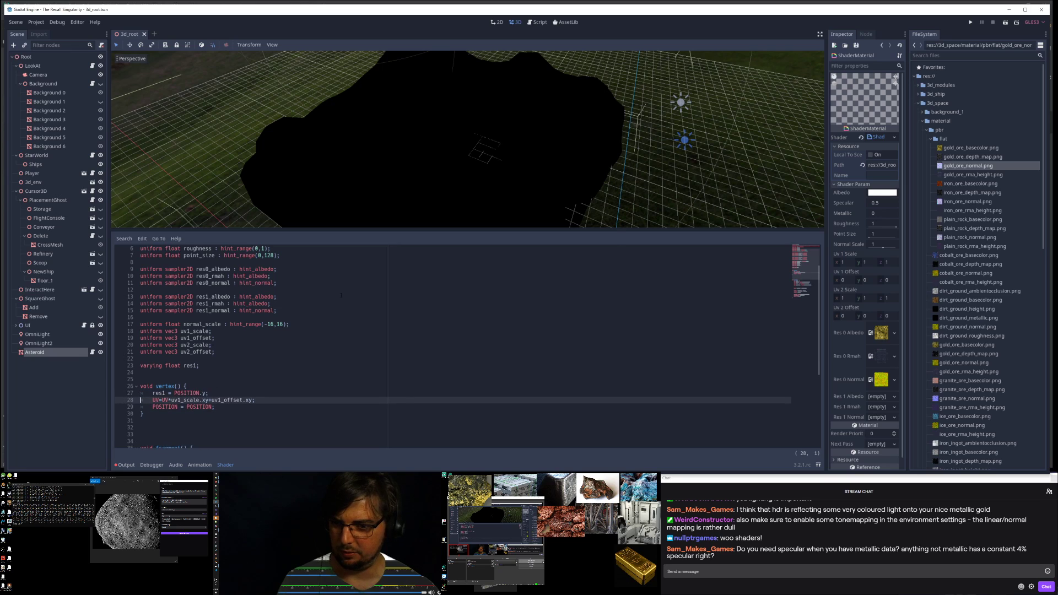
Step: Comment out the res1 assignment and the POSITION = POSITION line in the vertex function
{"action": "key", "text": "Up"}
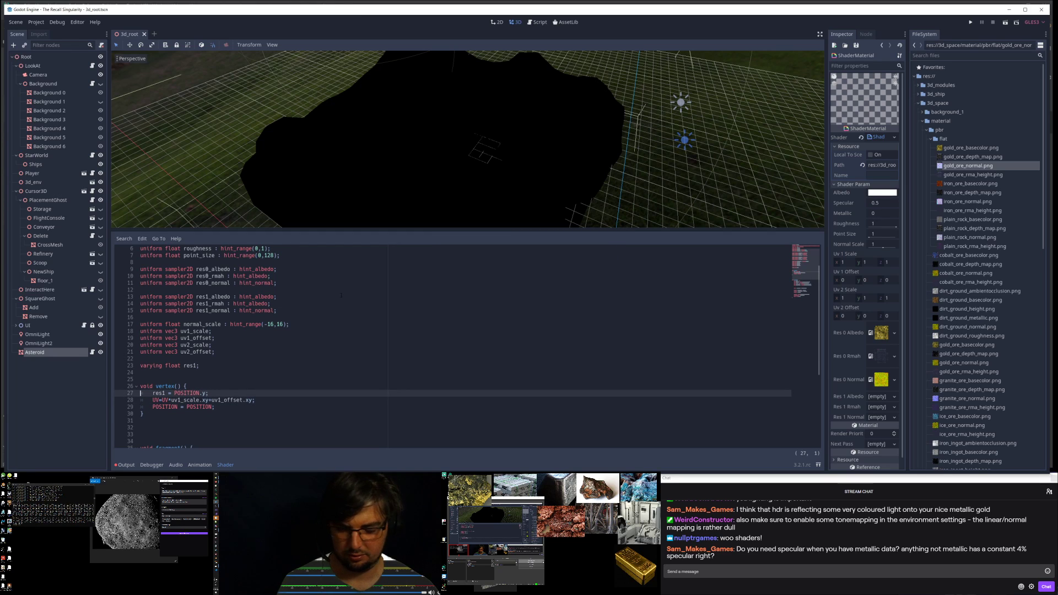
{"action": "key", "text": "Down"}
{"action": "key", "text": "Down"}
{"action": "type", "text": "//"}
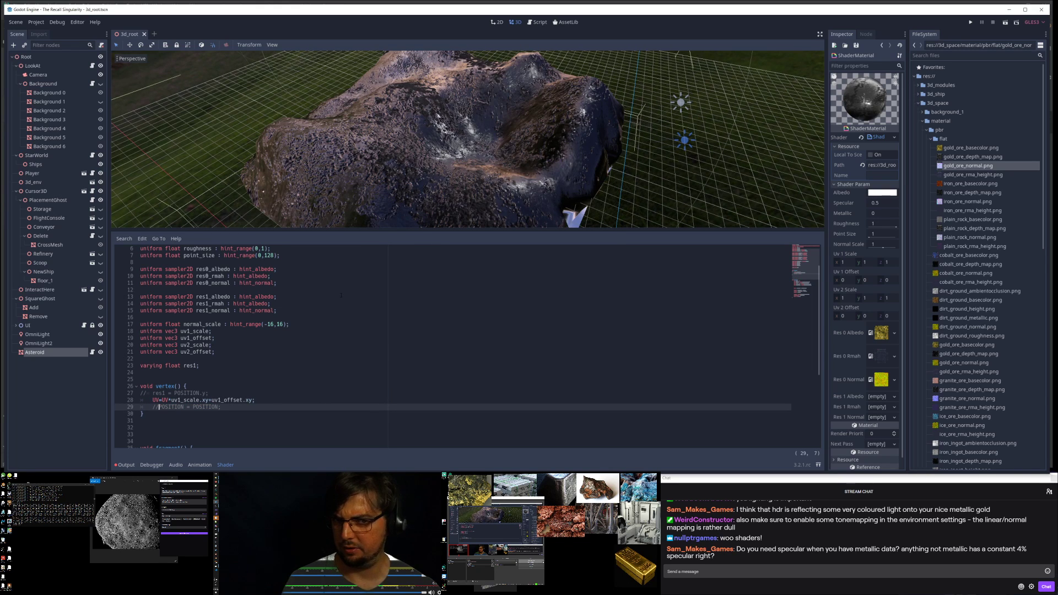
{"action": "key", "text": "Down"}
{"action": "key", "text": "Down"}
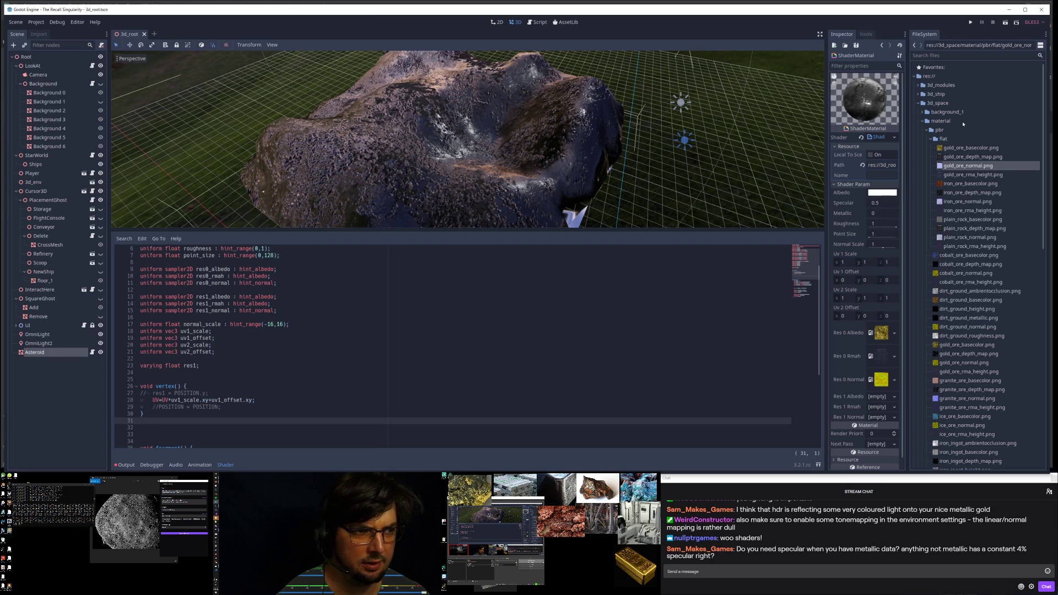
Step: Open the first_spatial_shader.tscn scene from the experiments folder and select its wave mesh
{"action": "left_click", "coordinate": [924, 121]}
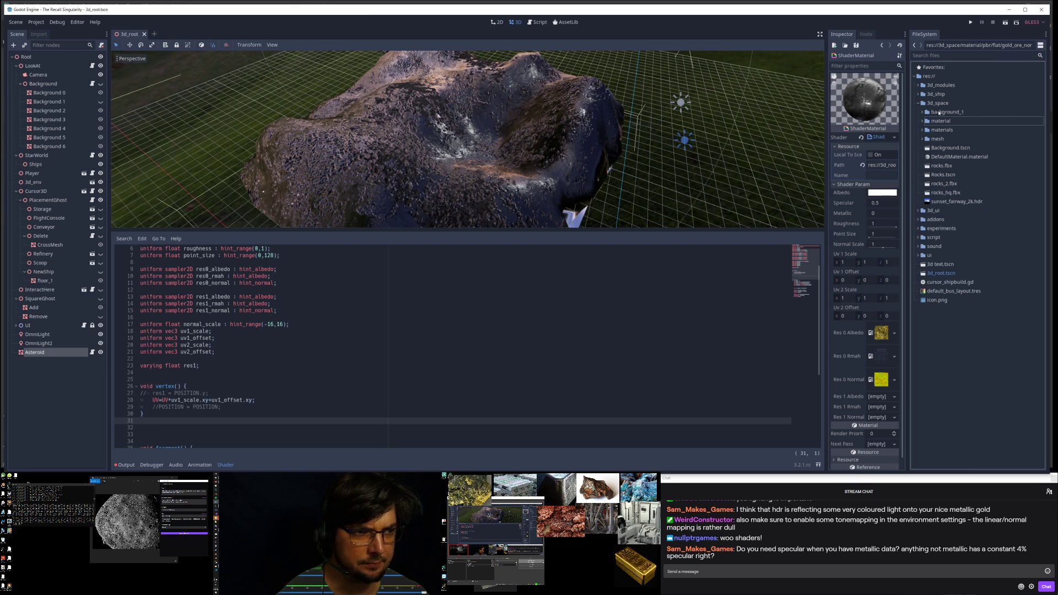
{"action": "left_click", "coordinate": [919, 228]}
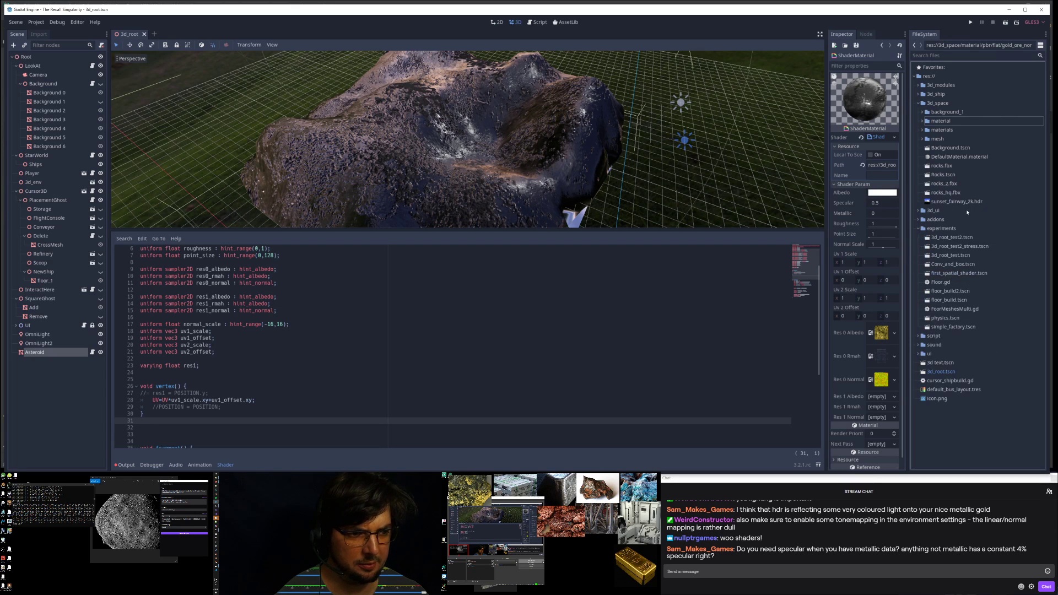
{"action": "left_click", "coordinate": [952, 275]}
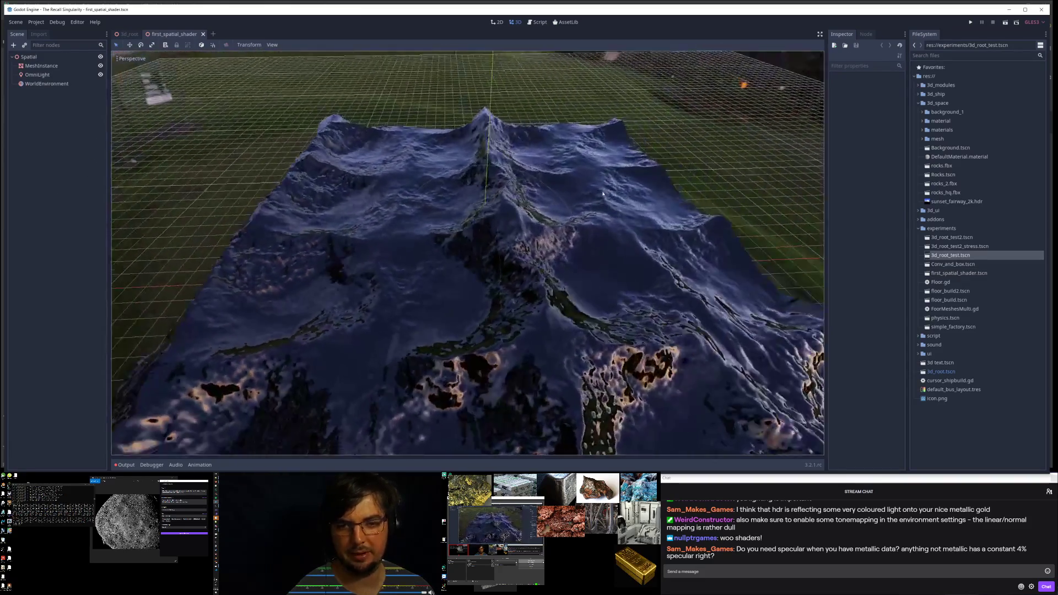
{"action": "middle_click_drag", "start_coordinate": [603, 193], "coordinate": [538, 258]}
{"action": "scroll", "coordinate": [538, 256], "scroll_direction": "up", "scroll_amount": 2}
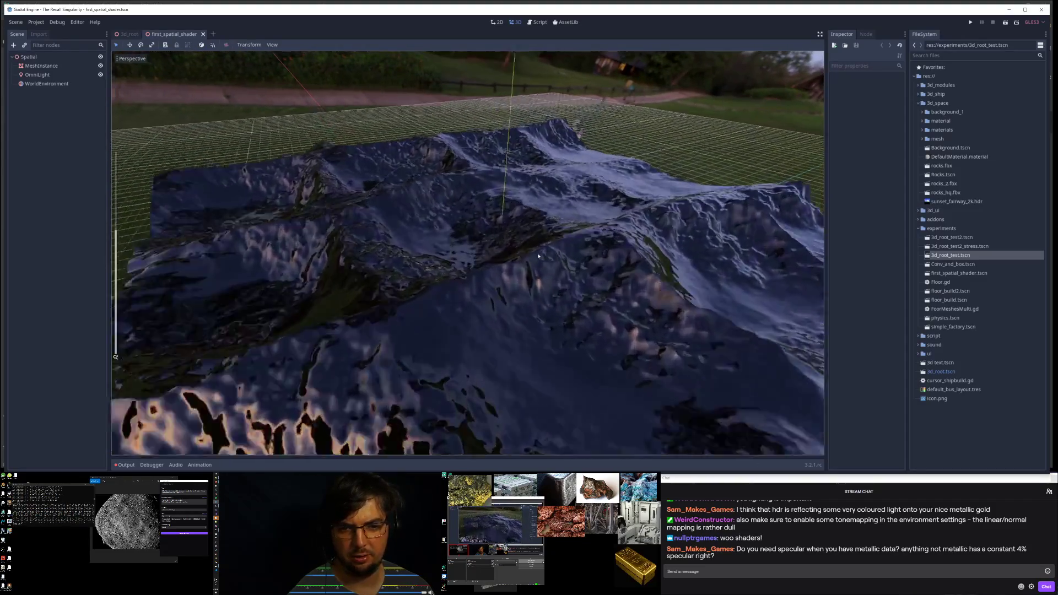
{"action": "scroll", "coordinate": [539, 256], "scroll_direction": "up", "scroll_amount": 3}
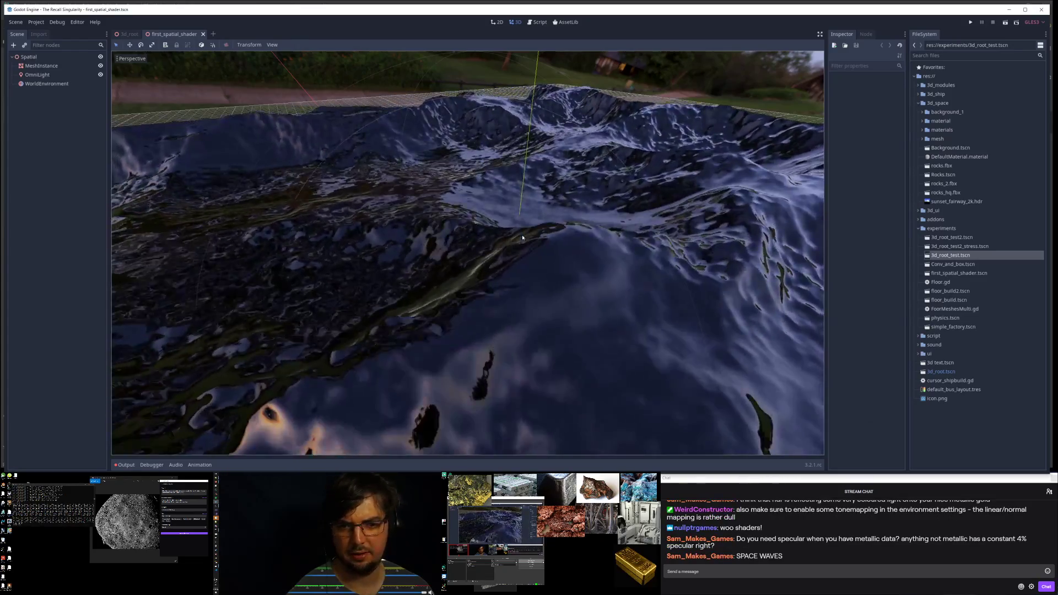
{"action": "left_click", "coordinate": [522, 238]}
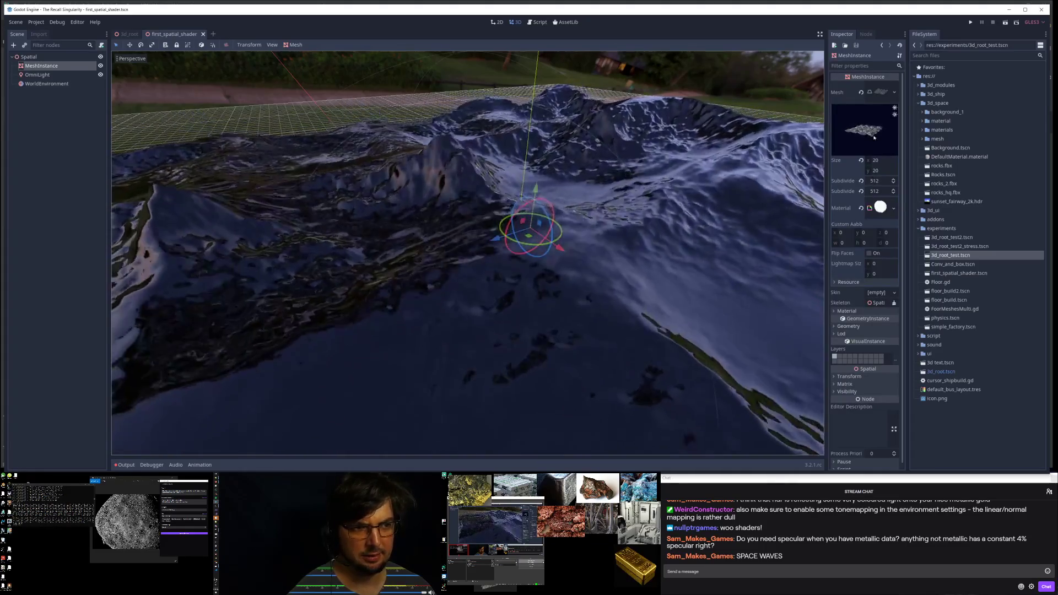
{"action": "left_click", "coordinate": [881, 88]}
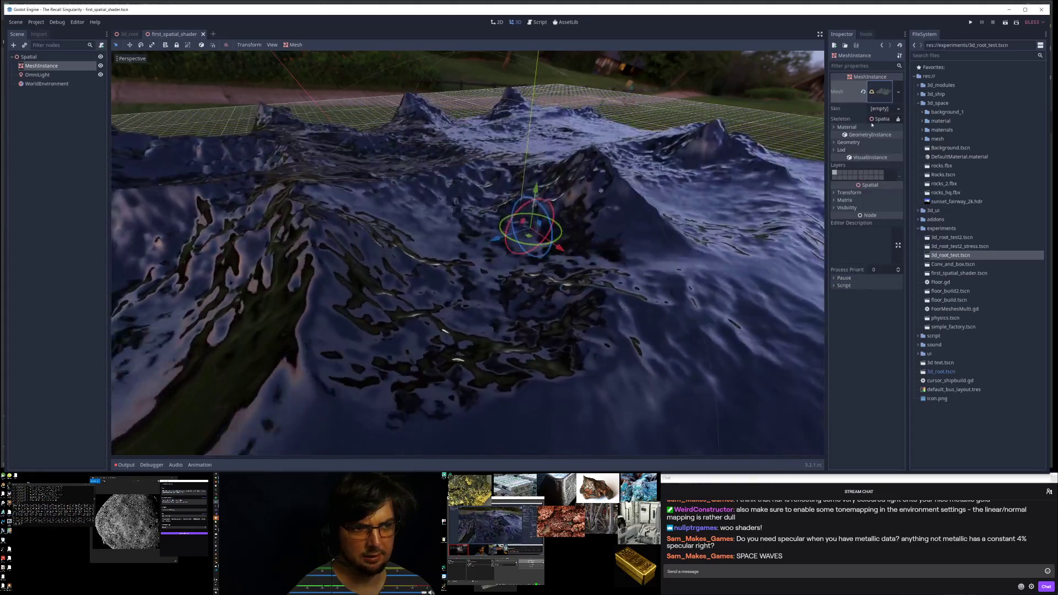
{"action": "left_click", "coordinate": [880, 118]}
{"action": "key", "text": "Escape"}
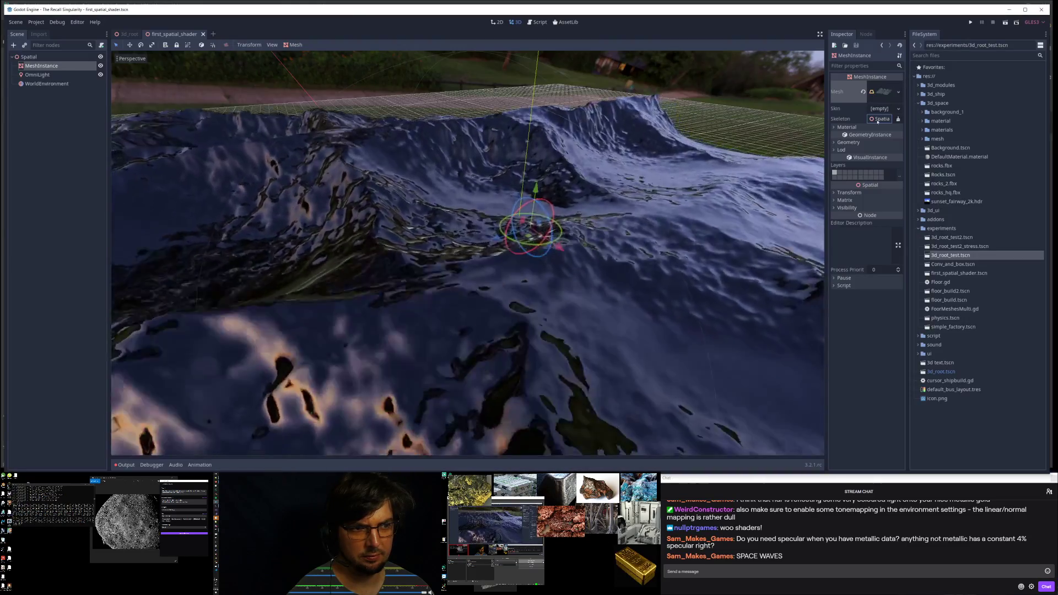
{"action": "left_click", "coordinate": [876, 127]}
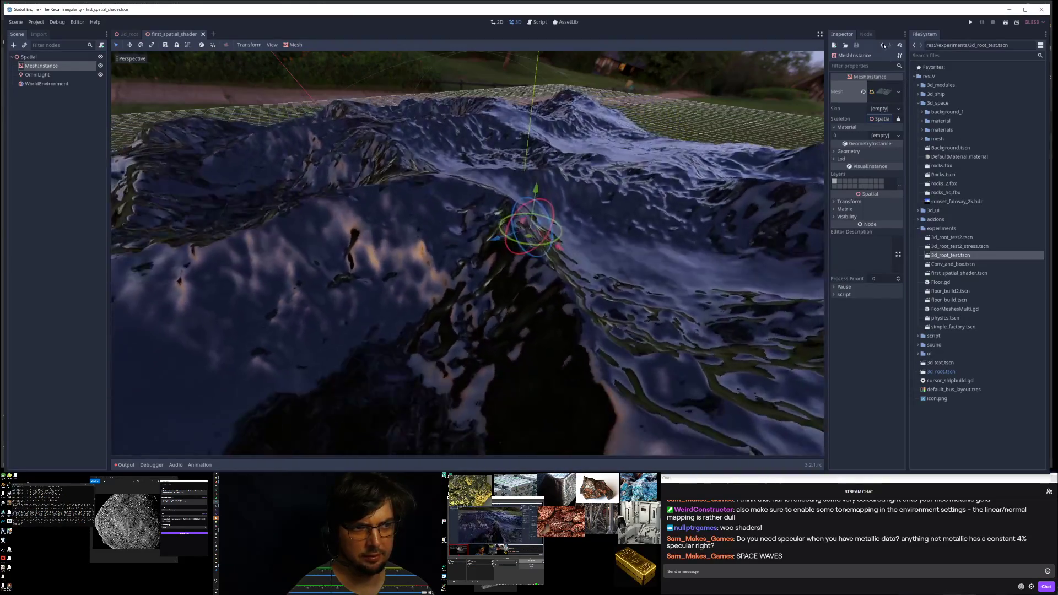
{"action": "left_click", "coordinate": [882, 45]}
{"action": "left_click", "coordinate": [730, 218]}
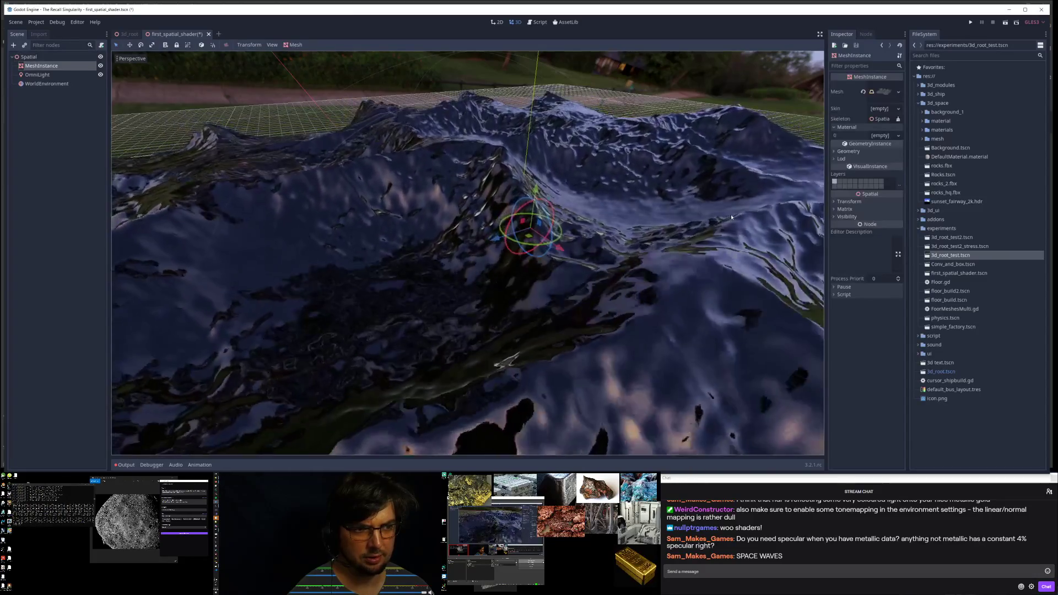
{"action": "left_click", "coordinate": [881, 136]}
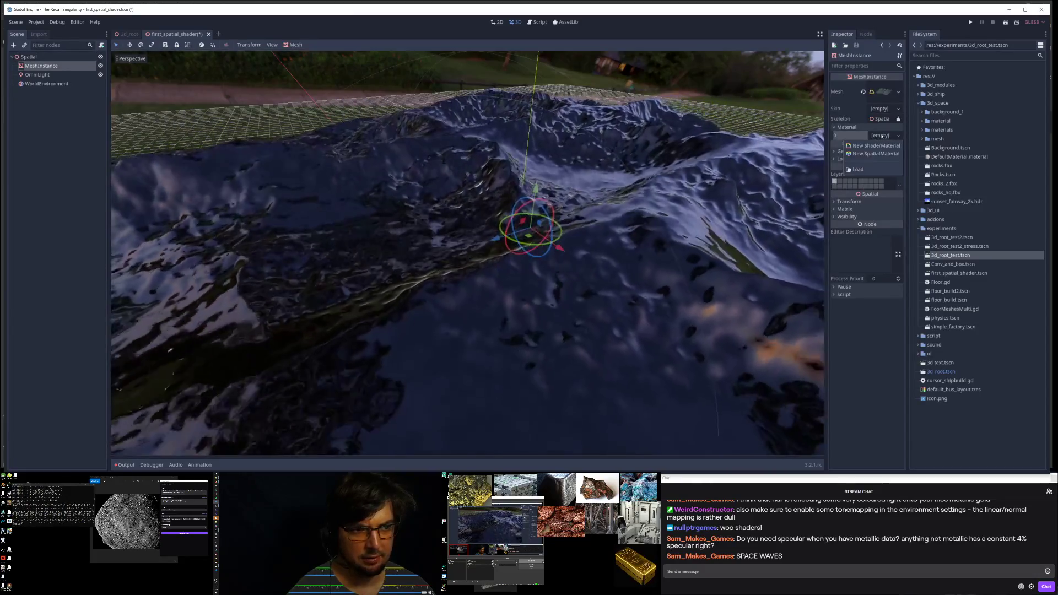
{"action": "left_click", "coordinate": [878, 127]}
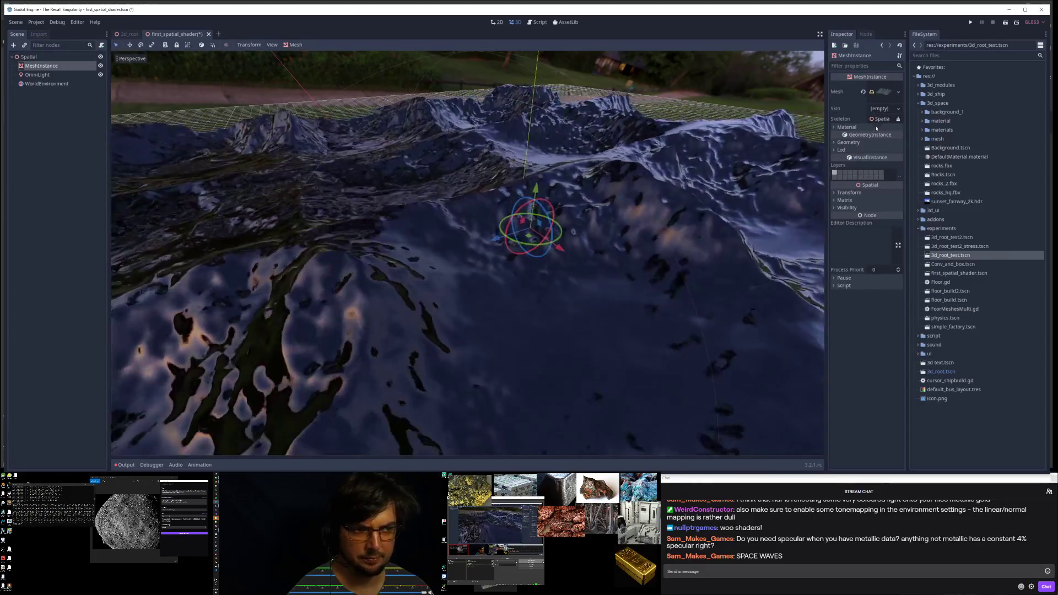
{"action": "left_click", "coordinate": [877, 126]}
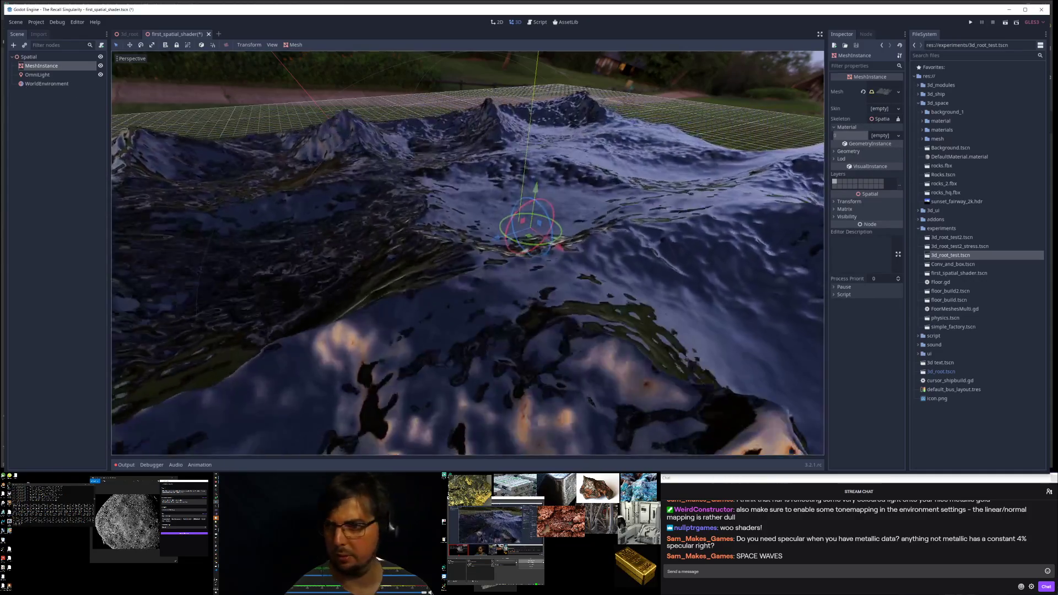
{"action": "left_click", "coordinate": [41, 66]}
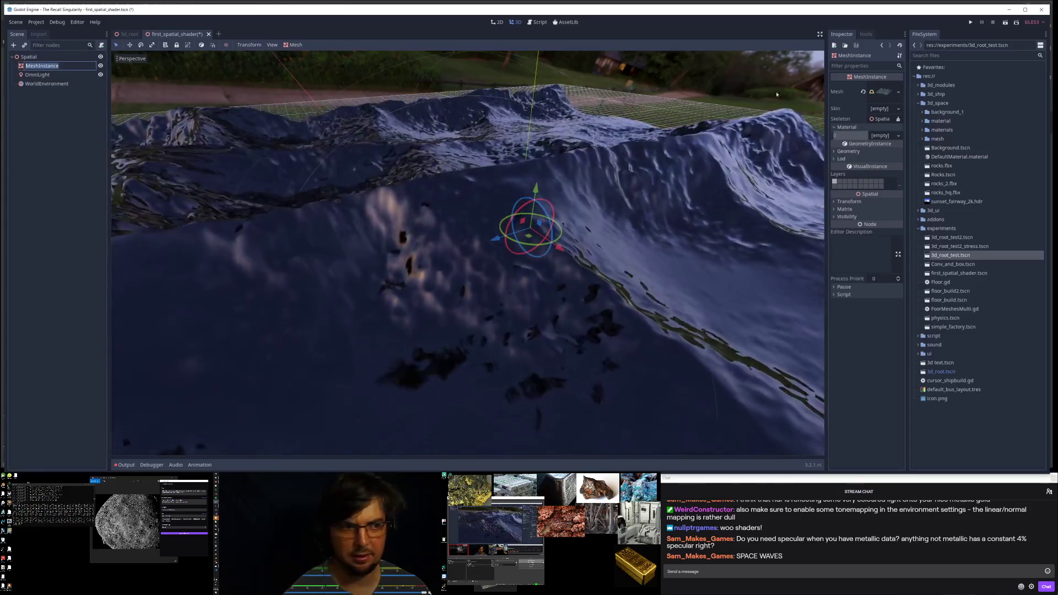
Step: Open the shader of the wave mesh's material and examine how its vertex function displaces the vertices
{"action": "left_click", "coordinate": [882, 91]}
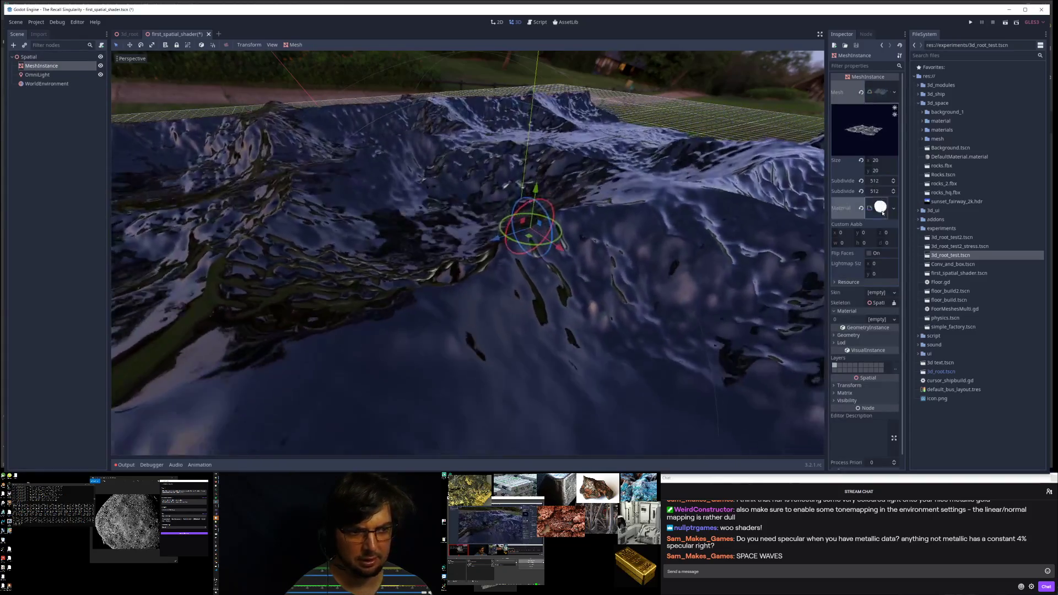
{"action": "left_click", "coordinate": [880, 208]}
{"action": "left_click", "coordinate": [882, 138]}
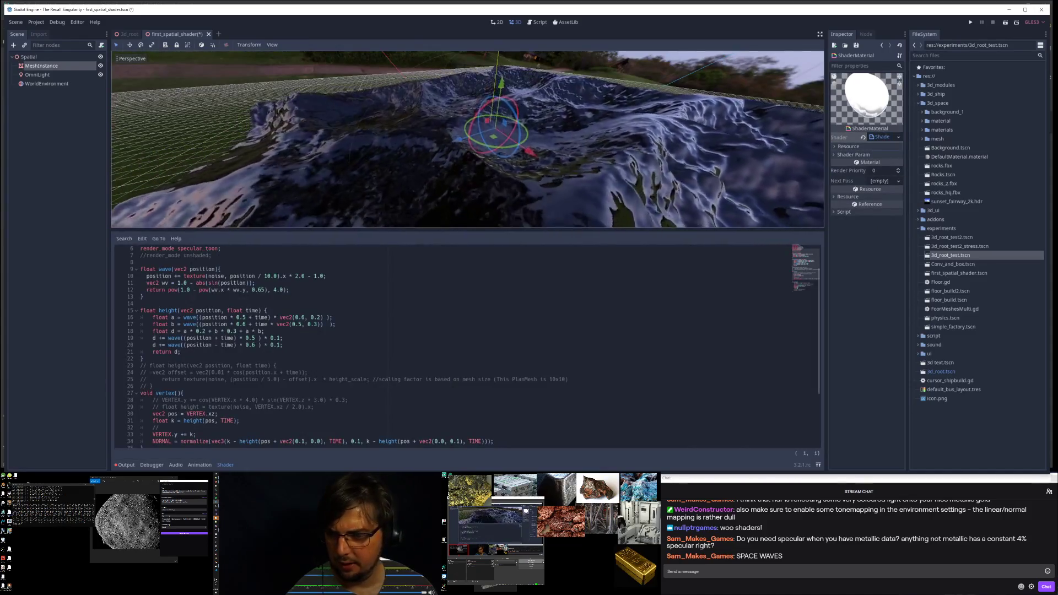
{"action": "left_click", "coordinate": [165, 386]}
{"action": "scroll", "coordinate": [166, 385], "scroll_direction": "down", "scroll_amount": 3}
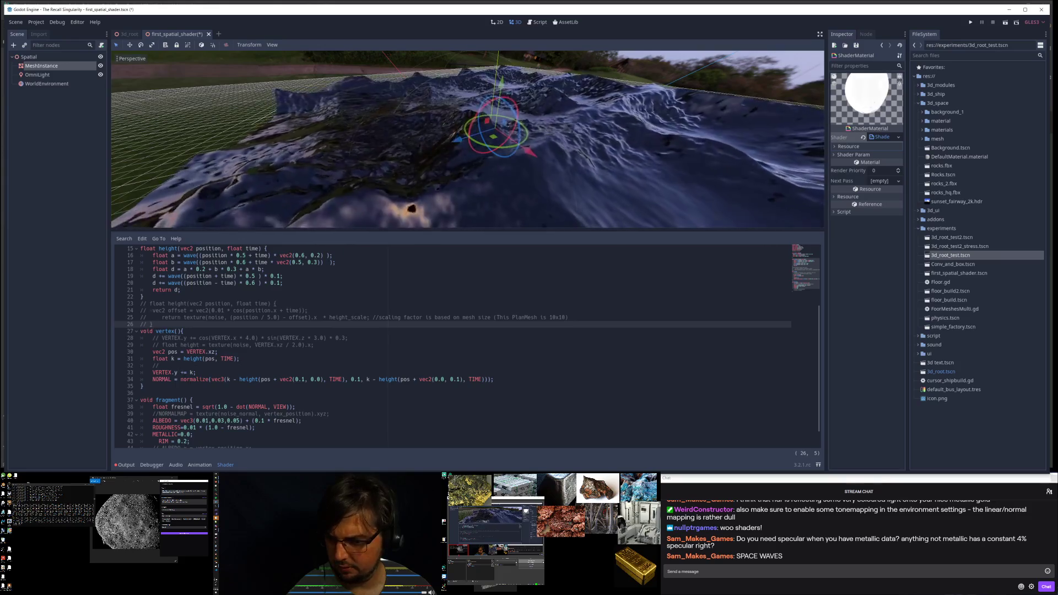
{"action": "left_click", "coordinate": [171, 373]}
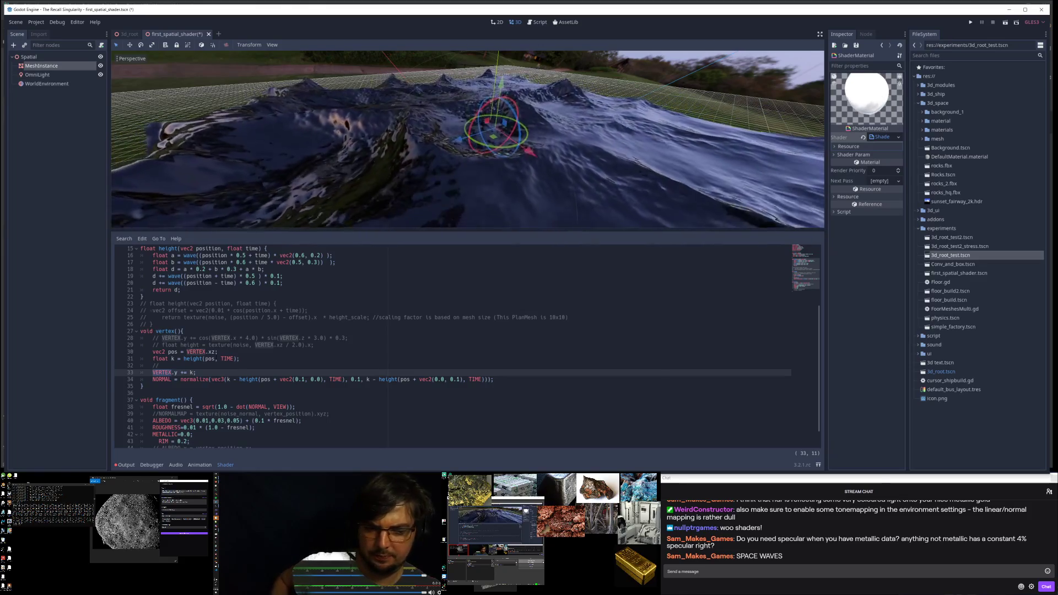
{"action": "middle_click_drag", "start_coordinate": [483, 135], "coordinate": [581, 107]}
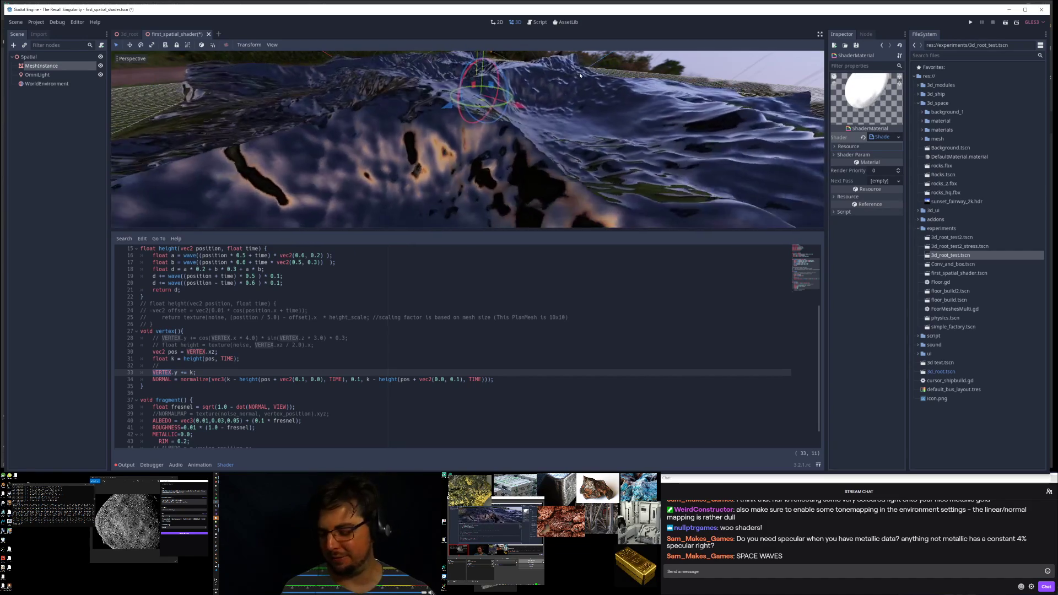
Step: Return to the 3d_root scene and uncomment the res1 assignment in the asteroid shader's vertex function
{"action": "left_click", "coordinate": [126, 34]}
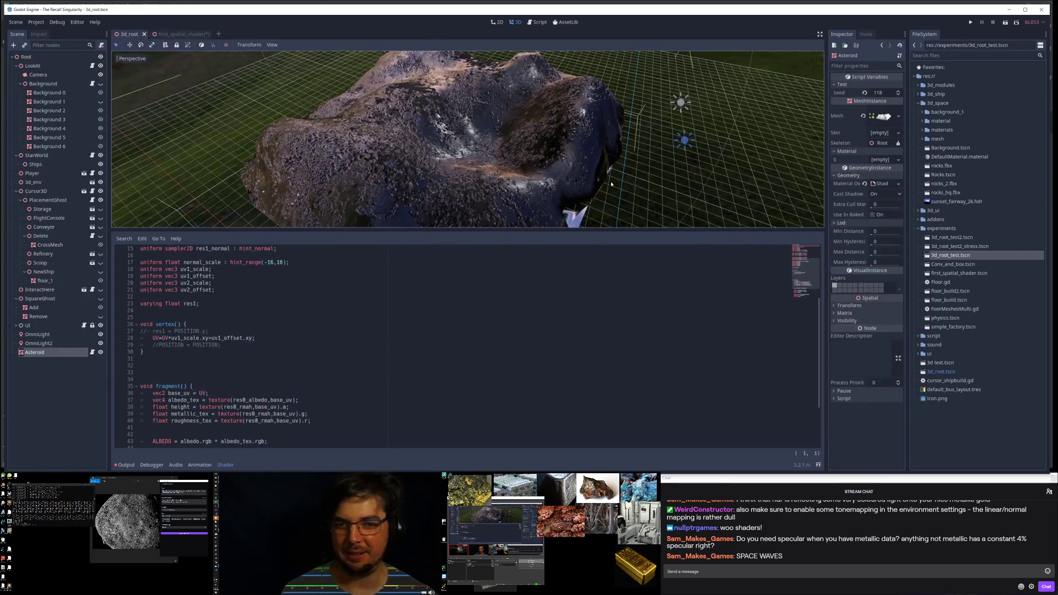
{"action": "left_click", "coordinate": [240, 337]}
{"action": "key", "text": "Down"}
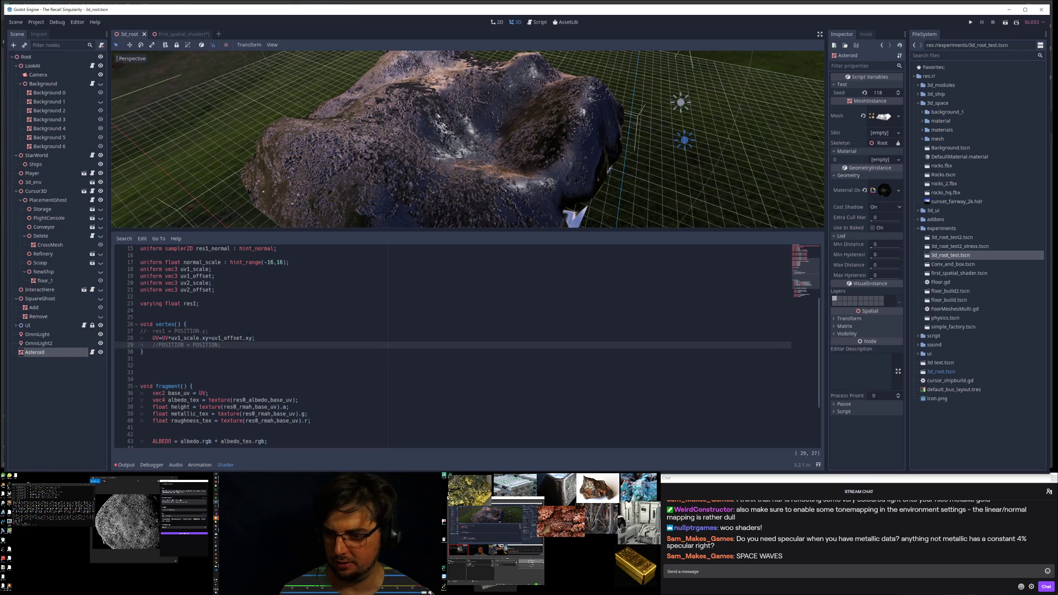
{"action": "key", "text": "Up"}
{"action": "key", "text": "Up"}
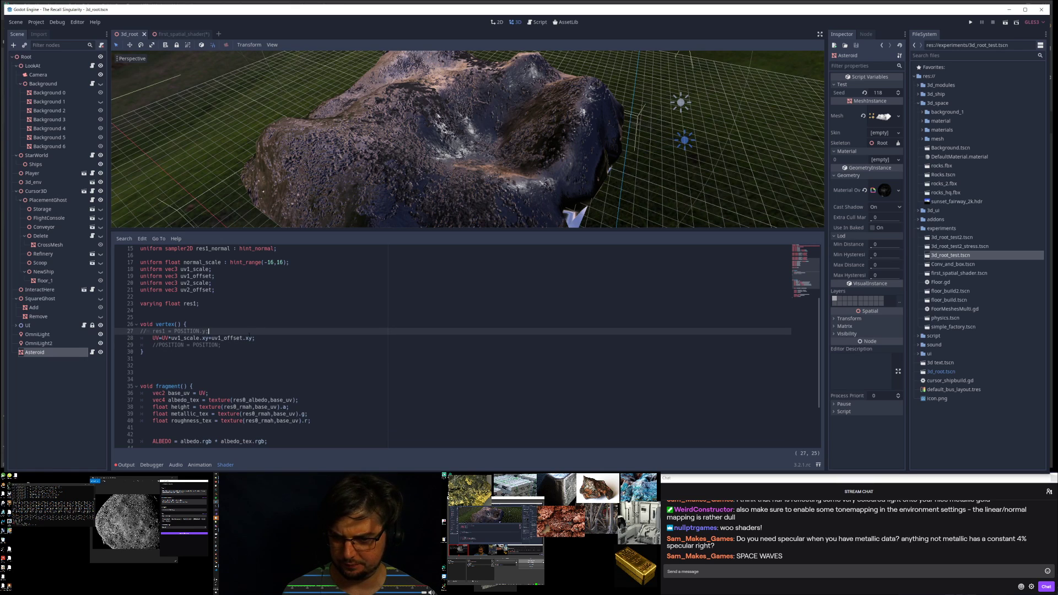
{"action": "key", "text": "ctrl+k"}
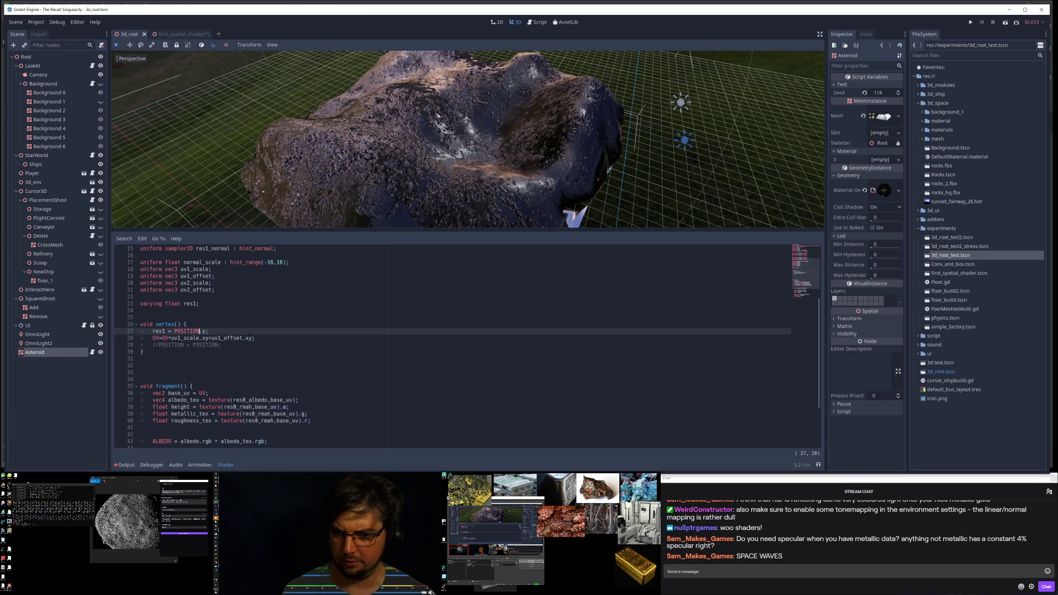
Step: Replace POSITION with VEC in the res1 assignment and view the asteroid from a low, distant angle
{"action": "key", "text": "ctrl+BackSpace"}
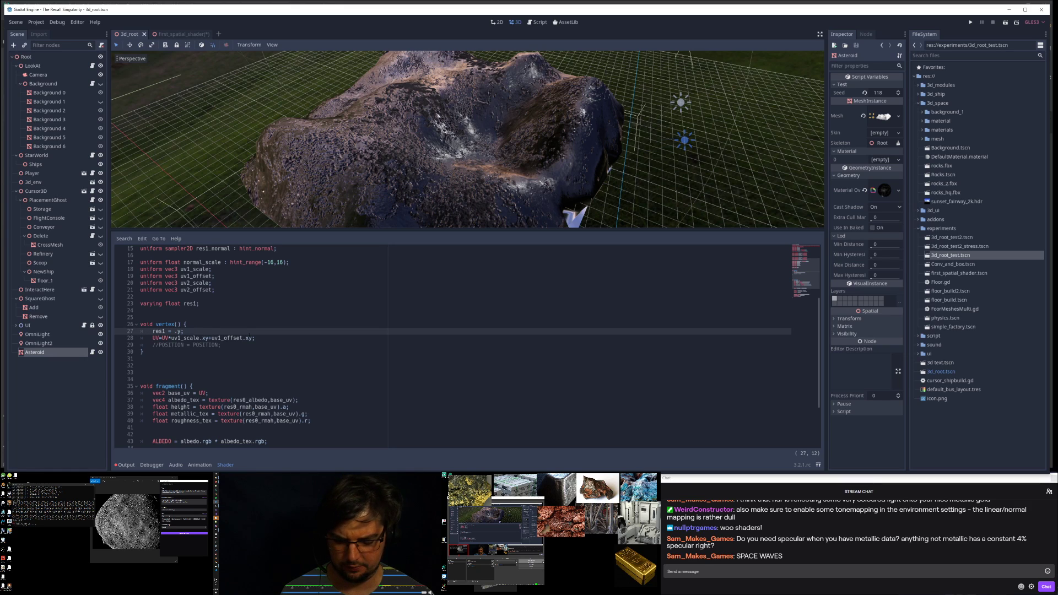
{"action": "type", "text": "ve"}
{"action": "key", "text": "BackSpace"}
{"action": "key", "text": "BackSpace"}
{"action": "type", "text": "W"}
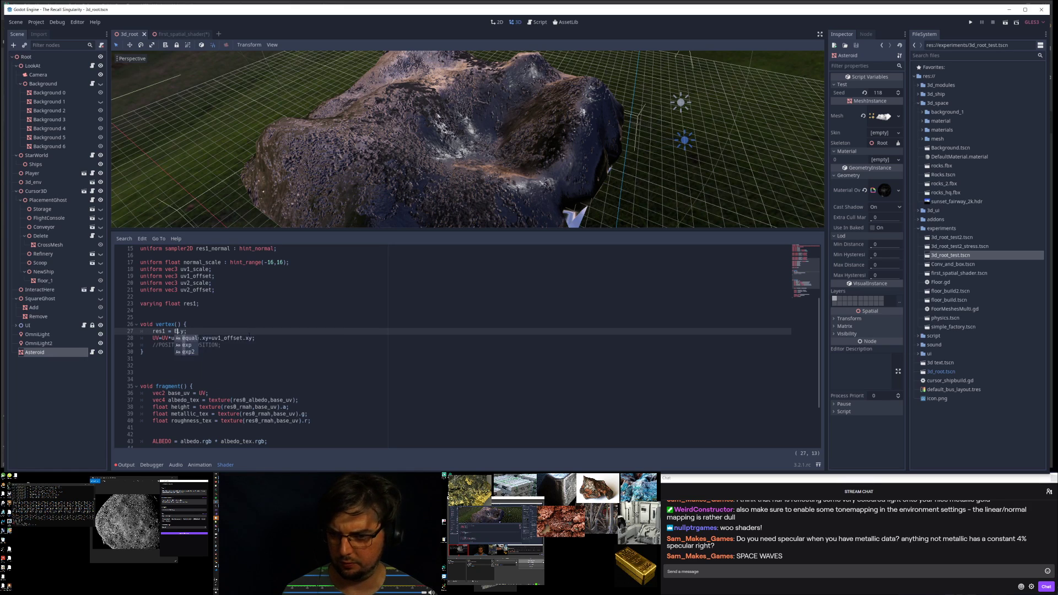
{"action": "key", "text": "BackSpace"}
{"action": "type", "text": "VEC"}
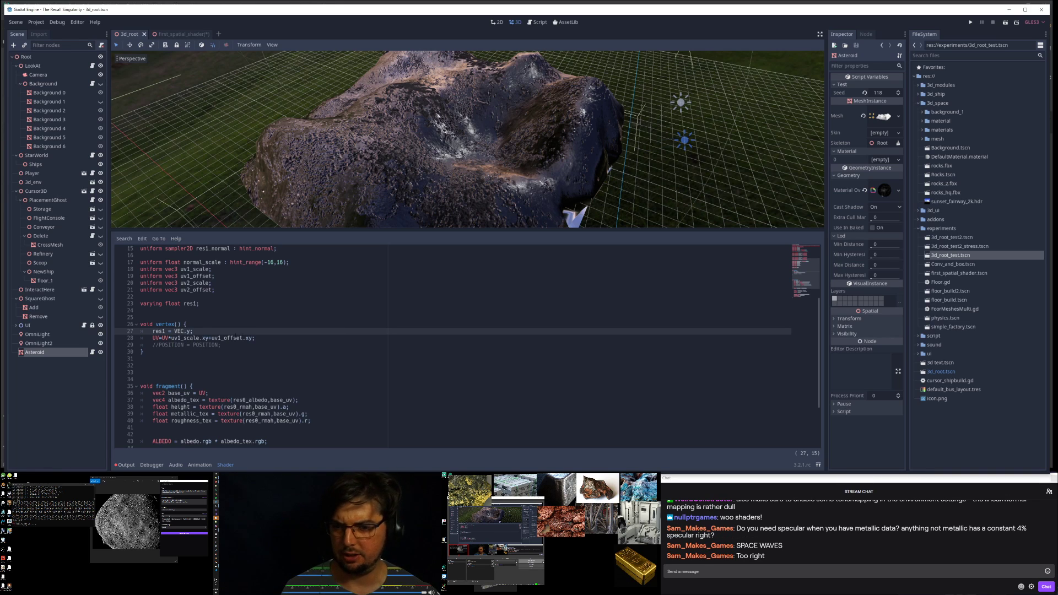
{"action": "left_click", "coordinate": [238, 318]}
{"action": "middle_click_drag", "start_coordinate": [457, 170], "coordinate": [525, 153]}
{"action": "scroll", "coordinate": [475, 155], "scroll_direction": "down", "scroll_amount": 8}
{"action": "left_click", "coordinate": [195, 326]}
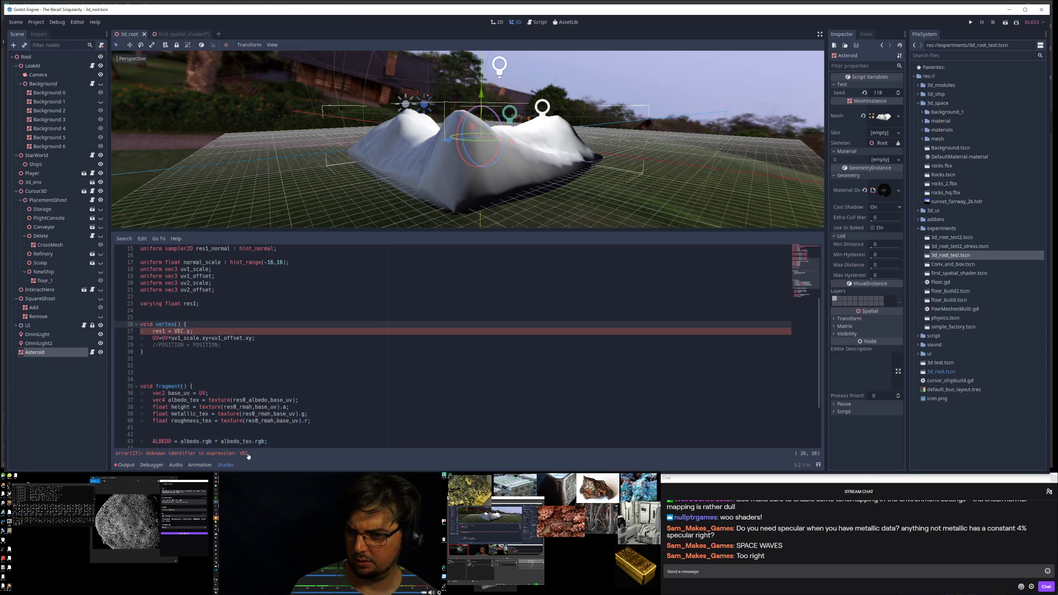
Step: Shorten the VEC identifier in the res1 assignment to V
{"action": "left_click", "coordinate": [184, 331]}
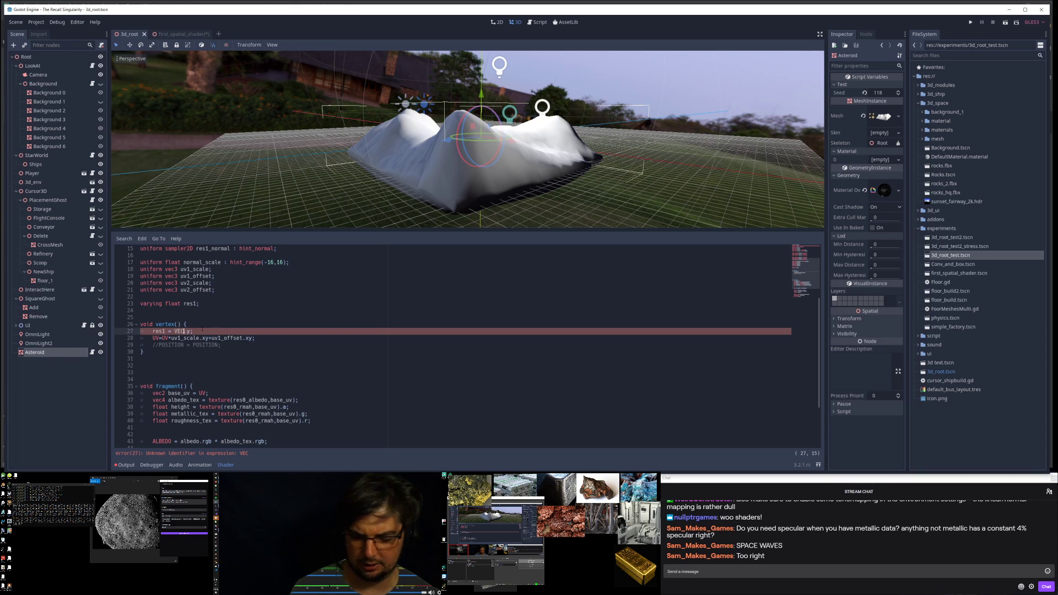
{"action": "type", "text": "X"}
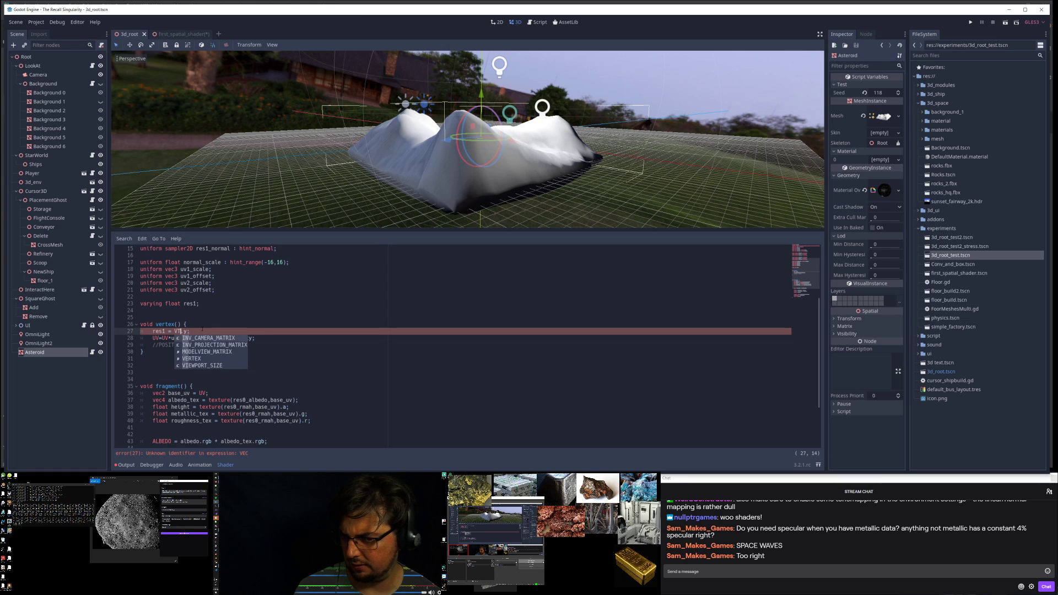
{"action": "key", "text": "BackSpace"}
{"action": "key", "text": "BackSpace"}
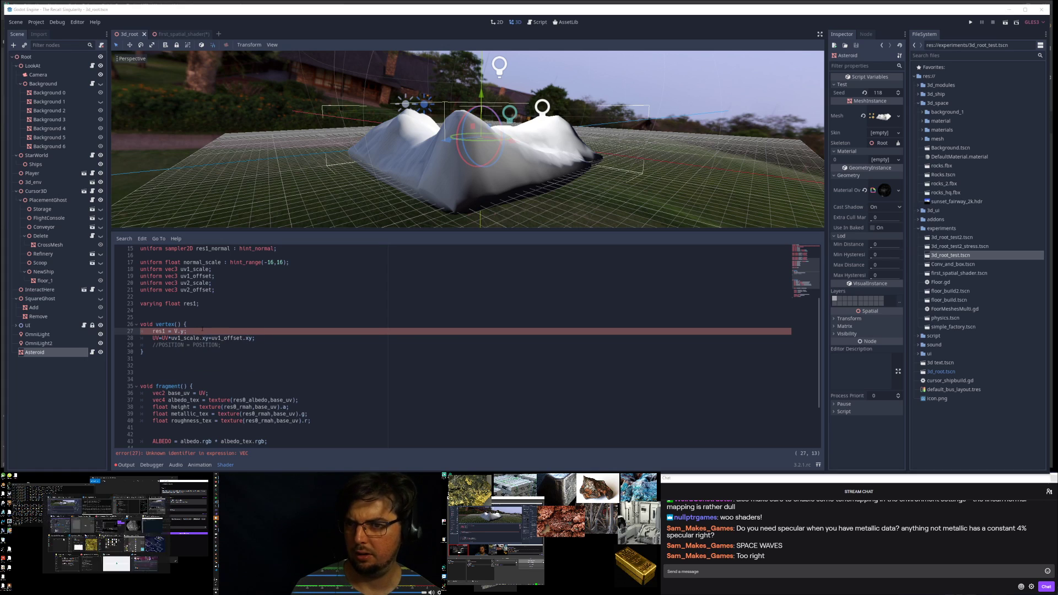
Step: Look up the VERTEX built-in in the wave shader's vertex function and return to the 3d_root scene
{"action": "left_click", "coordinate": [182, 33]}
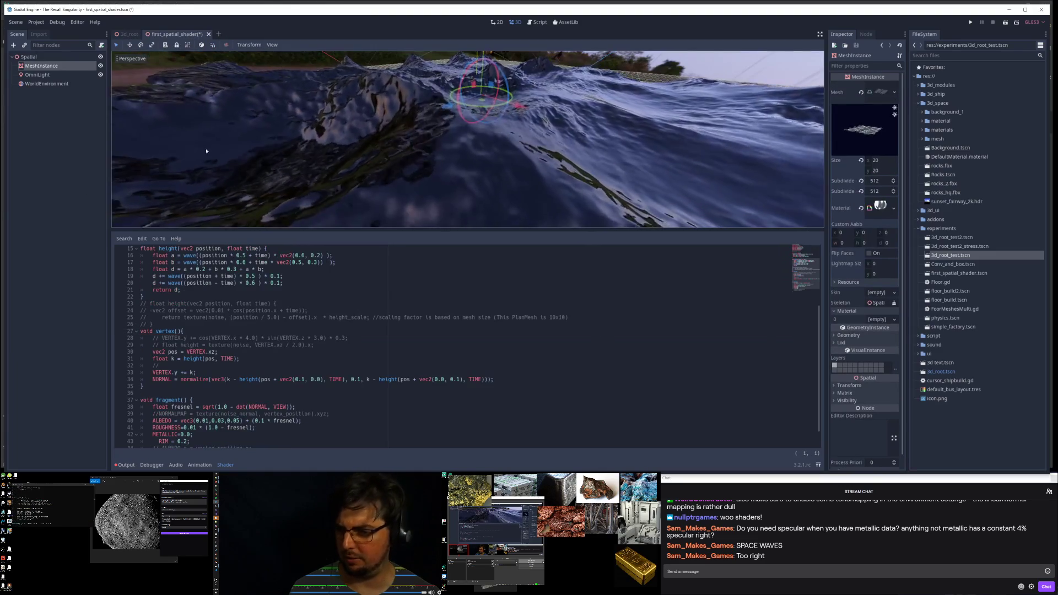
{"action": "double_click", "coordinate": [162, 372]}
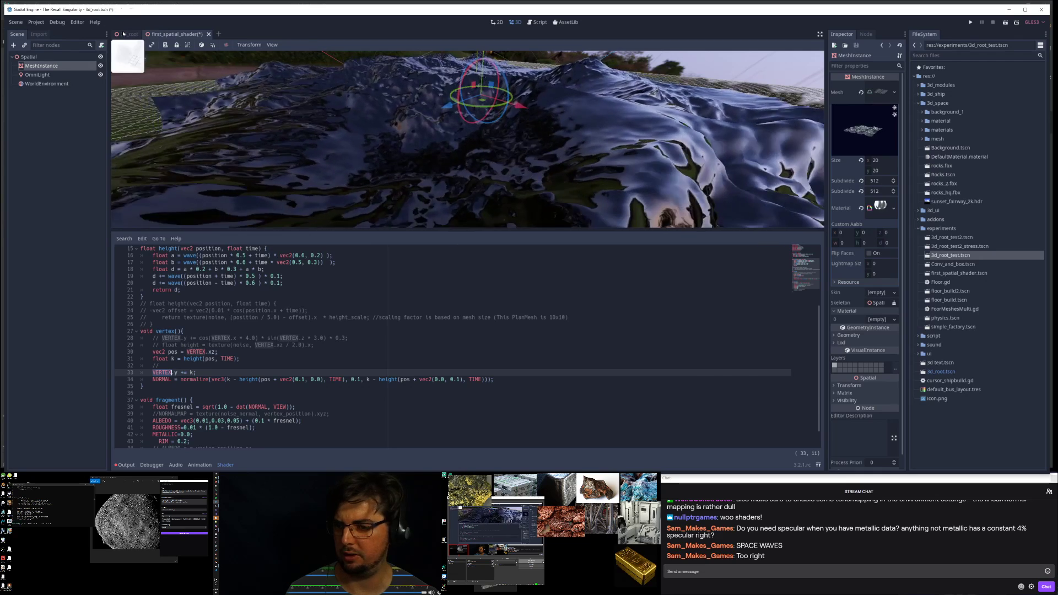
{"action": "left_click", "coordinate": [137, 34]}
Step: Select the Asteroid node in the 3d_root scene and open its override material's shader code
{"action": "left_click", "coordinate": [525, 262]}
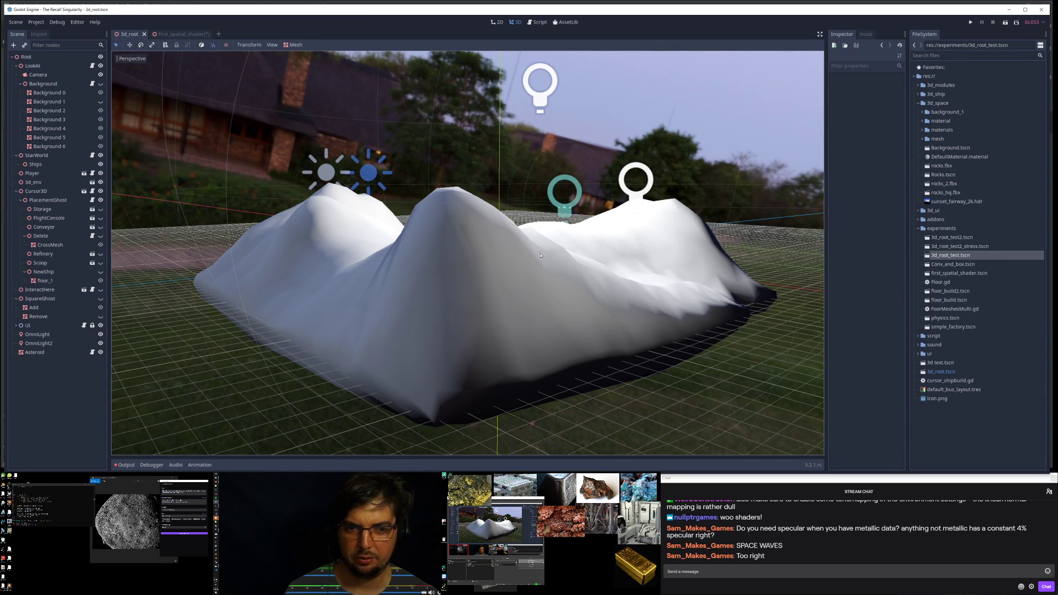
{"action": "left_click", "coordinate": [43, 352]}
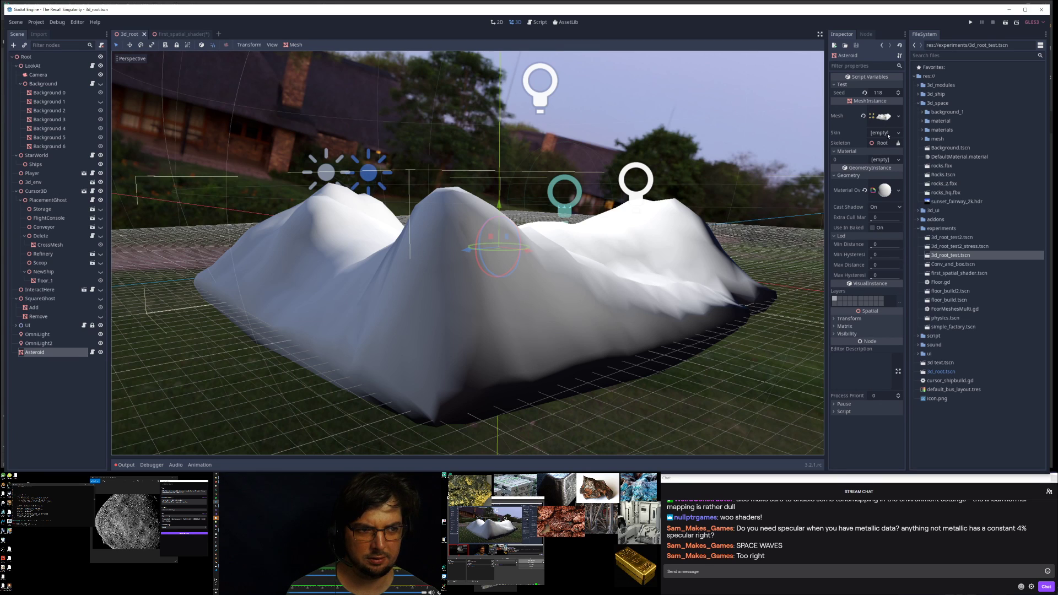
{"action": "left_click", "coordinate": [883, 117]}
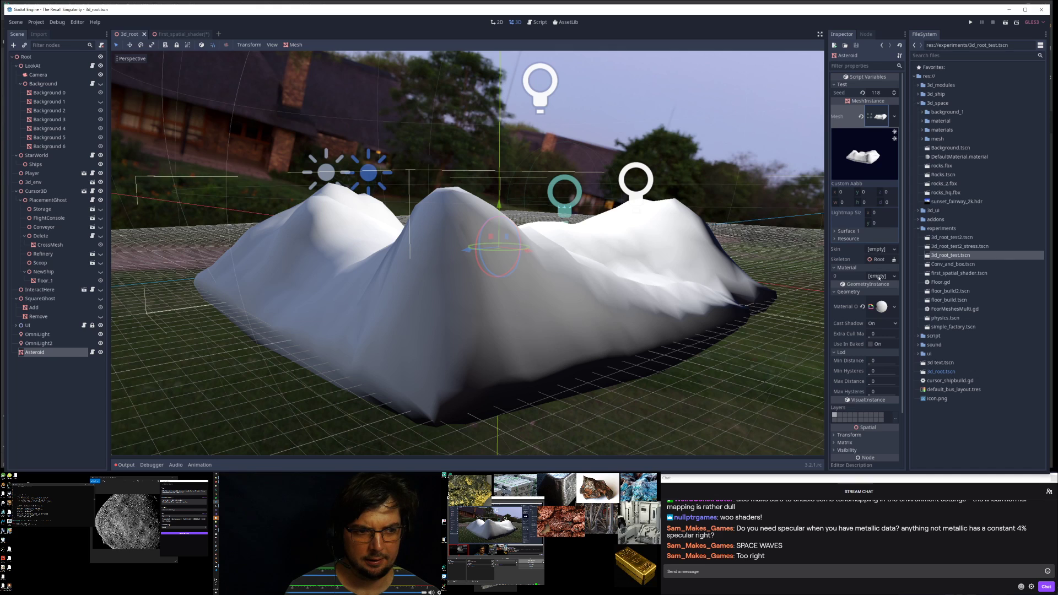
{"action": "left_click", "coordinate": [879, 276]}
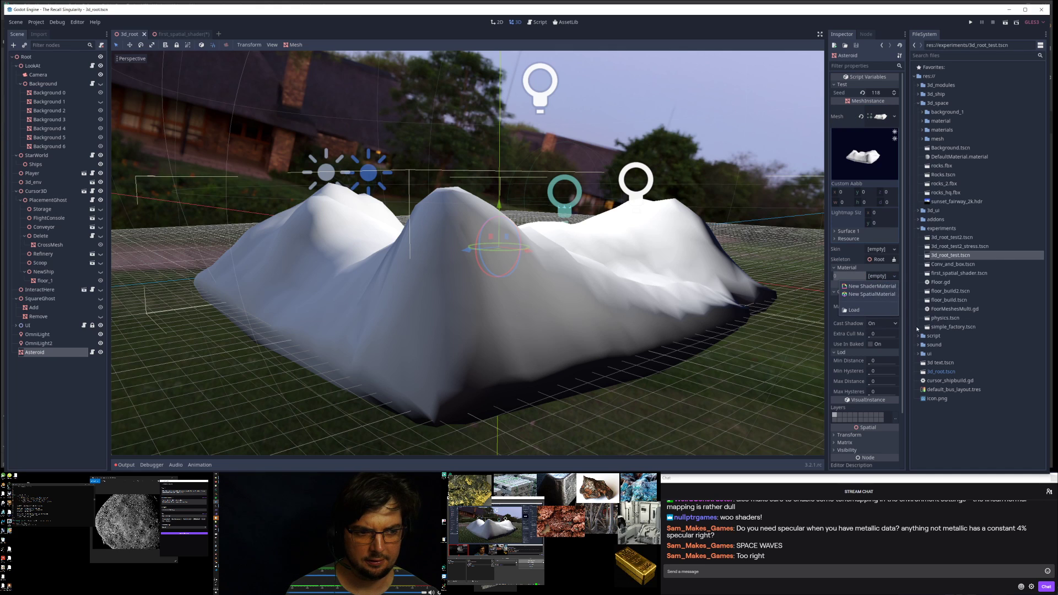
{"action": "left_click", "coordinate": [950, 442]}
{"action": "left_click", "coordinate": [880, 306]}
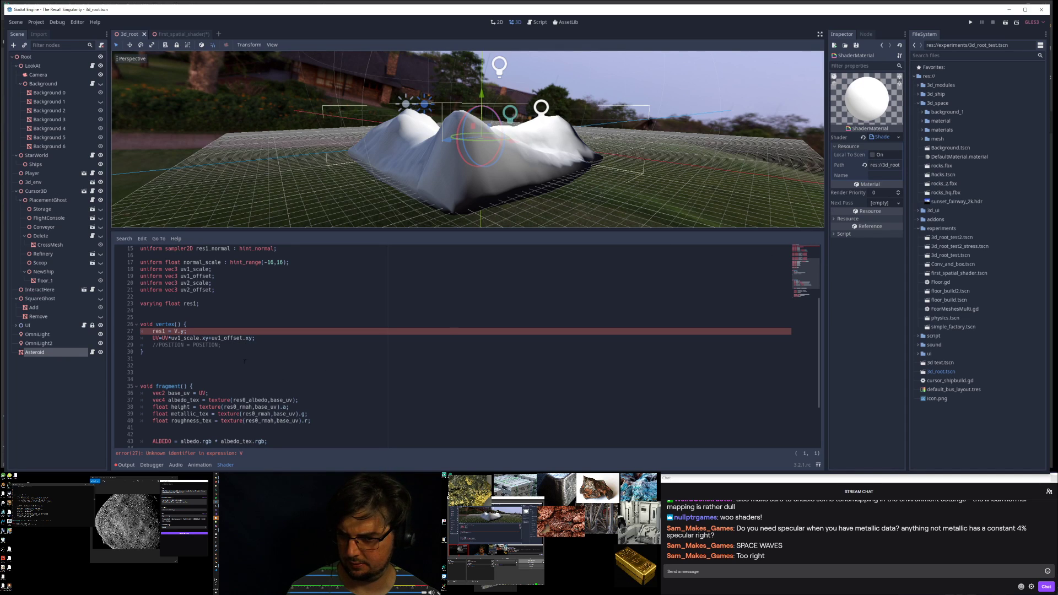
Step: Replace V with VERTEX so the res1 assignment reads VERTEX.y, and save the scene
{"action": "left_click", "coordinate": [174, 331]}
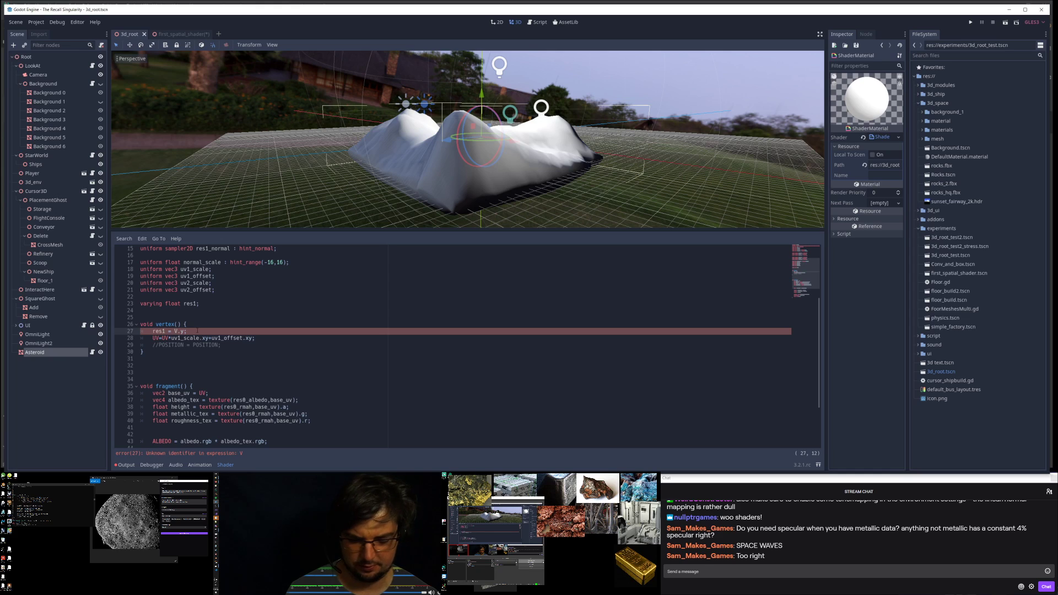
{"action": "type", "text": "VERTEX"}
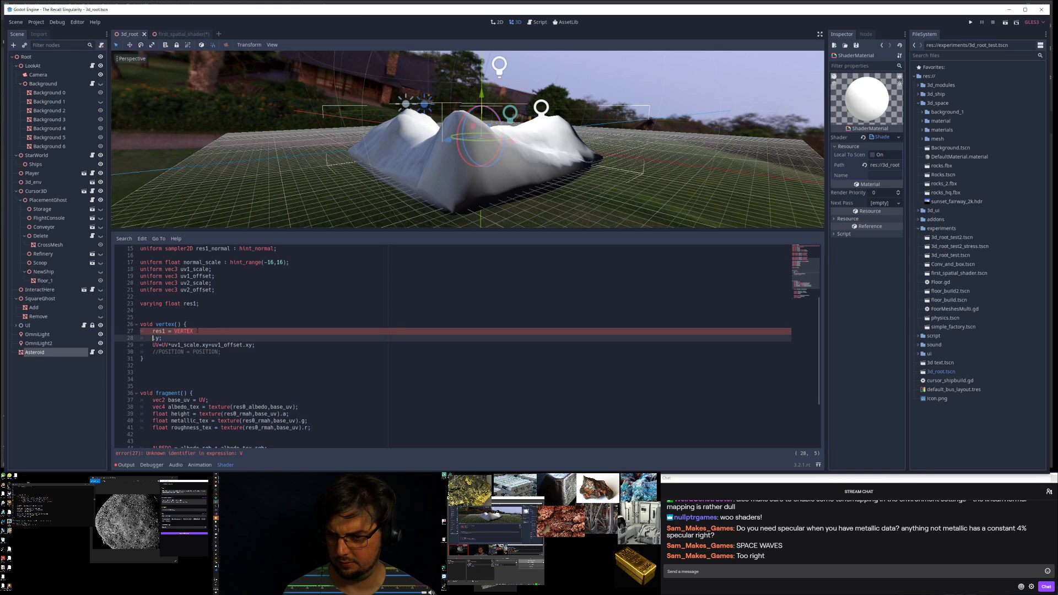
{"action": "left_click", "coordinate": [268, 357]}
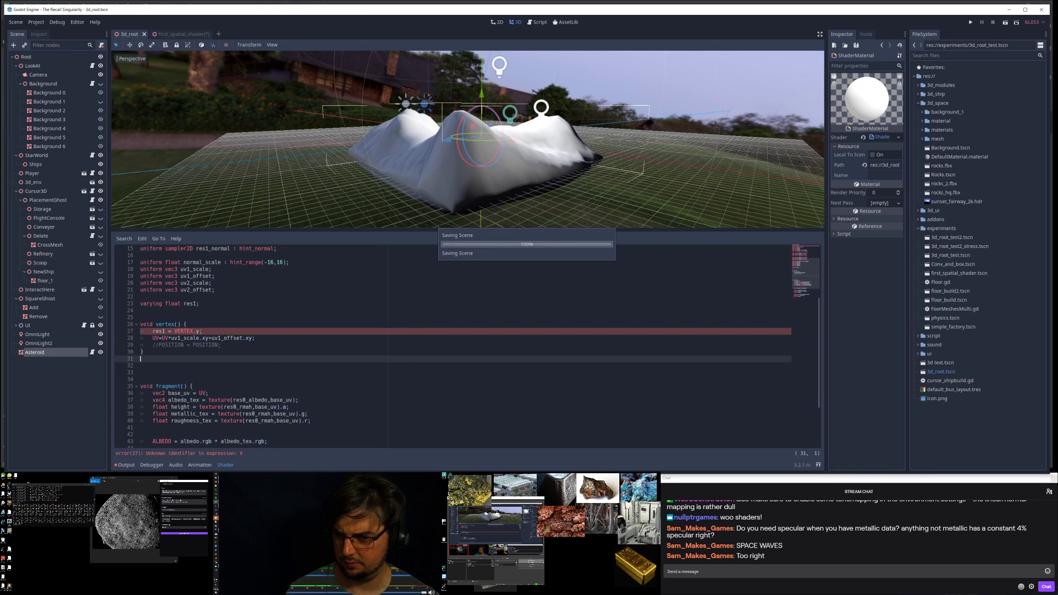
{"action": "mouse_move", "coordinate": [471, 176]}
{"action": "middle_mouse_down"}
{"action": "mouse_move", "coordinate": [453, 193]}
{"action": "mouse_move", "coordinate": [435, 176]}
{"action": "mouse_move", "coordinate": [526, 183]}
{"action": "mouse_move", "coordinate": [457, 159]}
{"action": "middle_mouse_up"}
Step: Try inverting the height in the res1 assignment, as -VERTEX.y and as 1.0 - VERTEX.y, and inspect the asteroid
{"action": "left_click", "coordinate": [174, 331]}
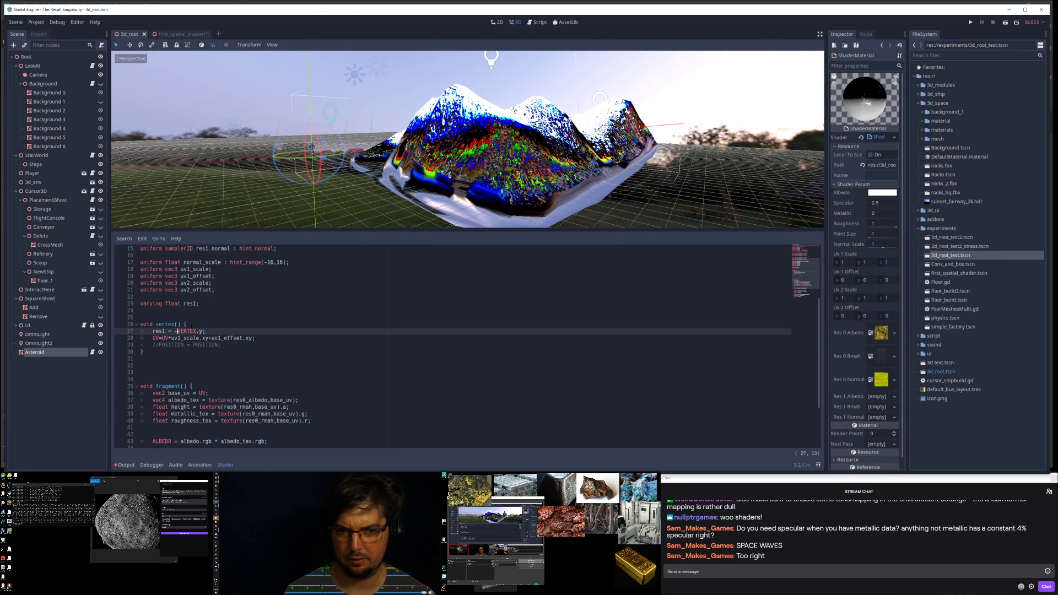
{"action": "middle_click_drag", "start_coordinate": [369, 219], "coordinate": [345, 247]}
{"action": "key", "text": "BackSpace"}
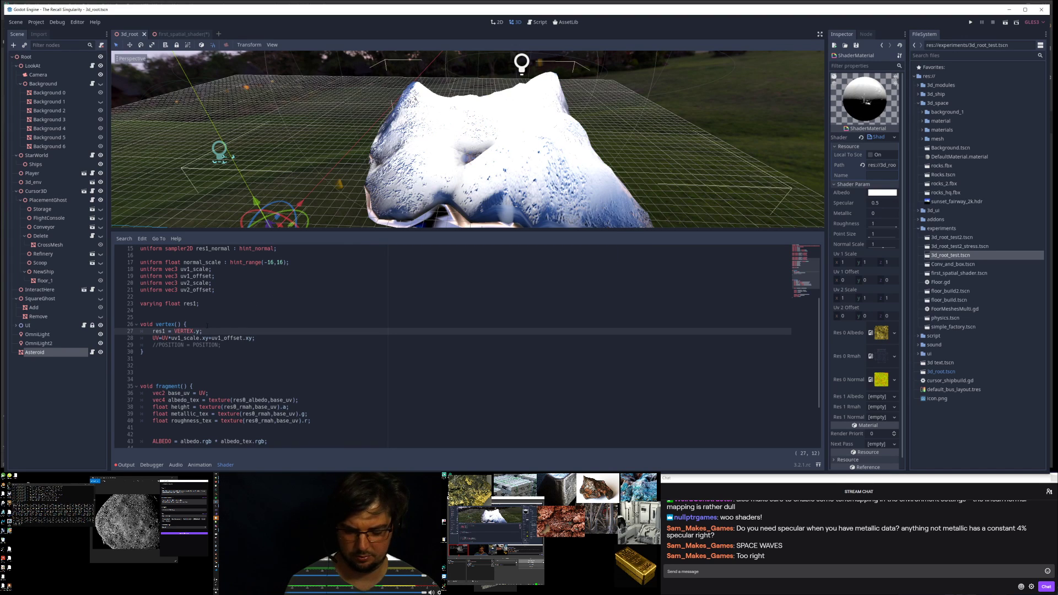
{"action": "type", "text": "1.0 -"}
{"action": "key", "text": "ctrl+s"}
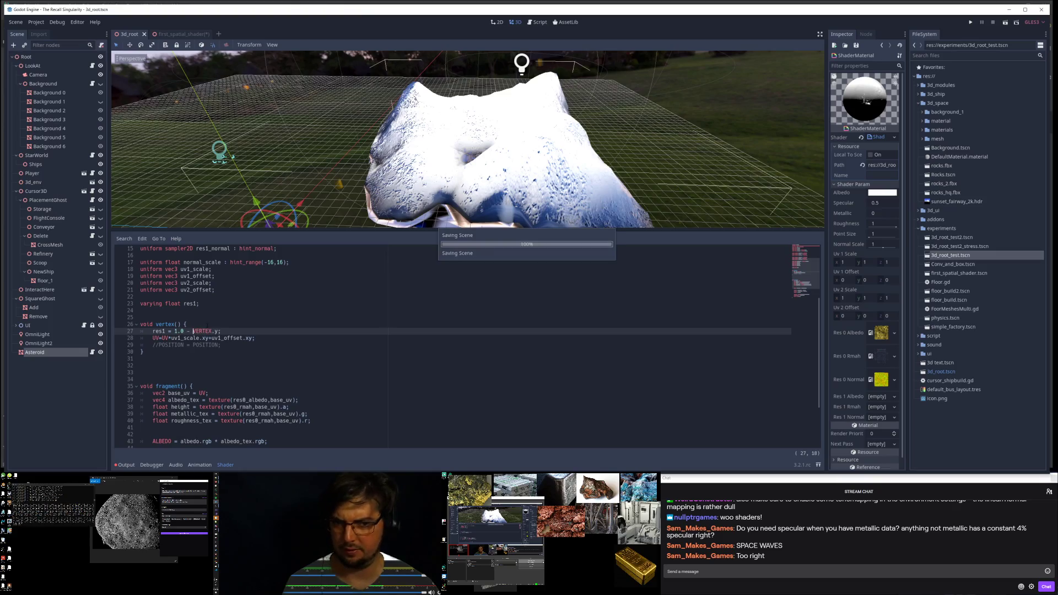
{"action": "middle_click_drag", "start_coordinate": [471, 156], "coordinate": [439, 118]}
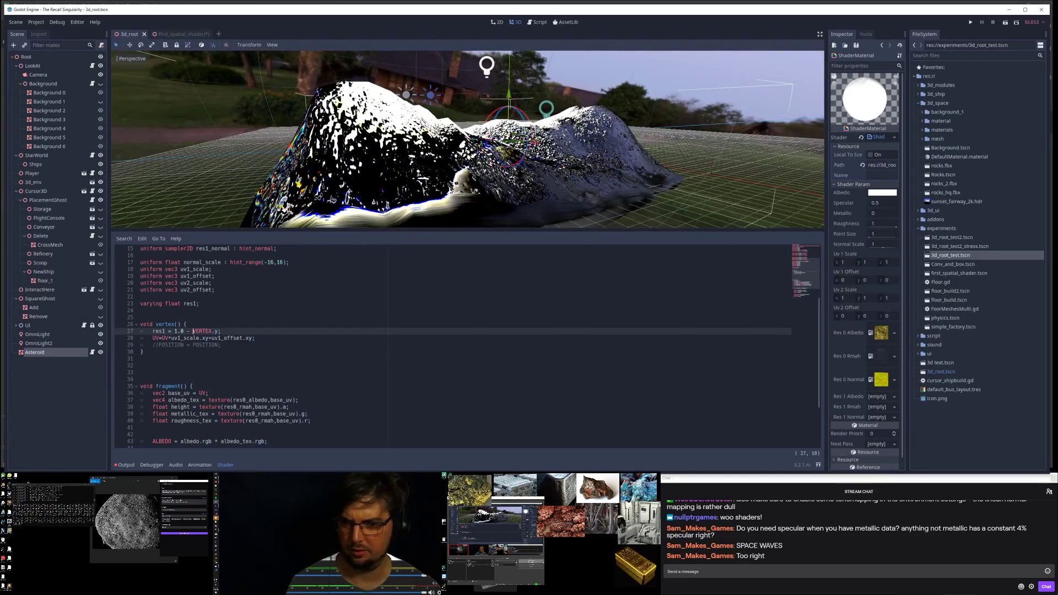
Step: Remove the 1.0 subtraction so res1 is assigned plain VERTEX.y, and examine the asteroid's shading from several sides
{"action": "key", "text": "BackSpace"}
{"action": "key", "text": "BackSpace"}
{"action": "key", "text": "BackSpace"}
{"action": "key", "text": "BackSpace"}
{"action": "key", "text": "BackSpace"}
{"action": "key", "text": "BackSpace"}
{"action": "key", "text": "BackSpace"}
{"action": "key", "text": "ctrl+Delete"}
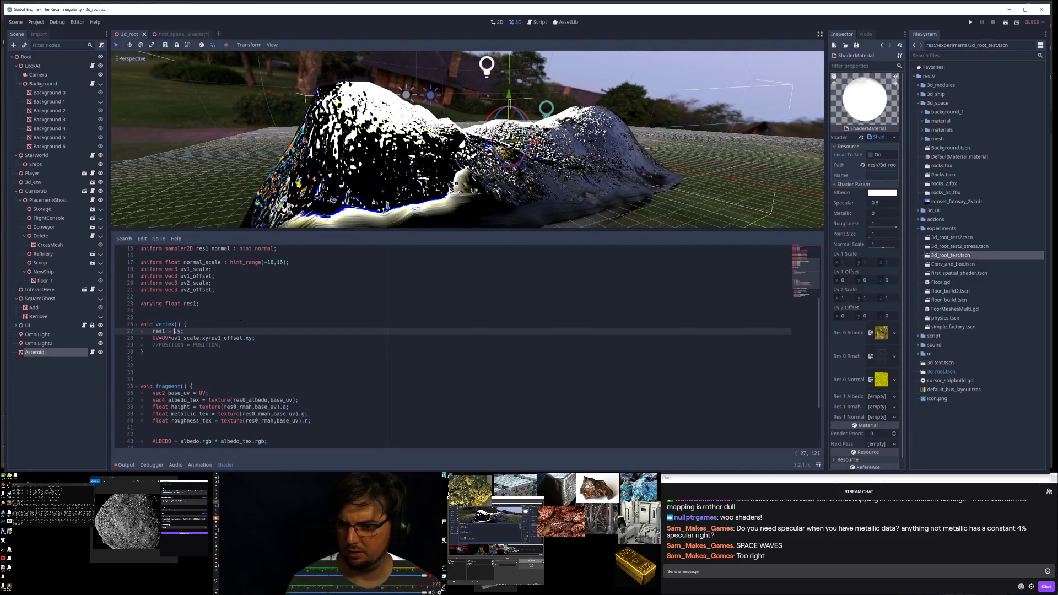
{"action": "type", "text": "VERTEX"}
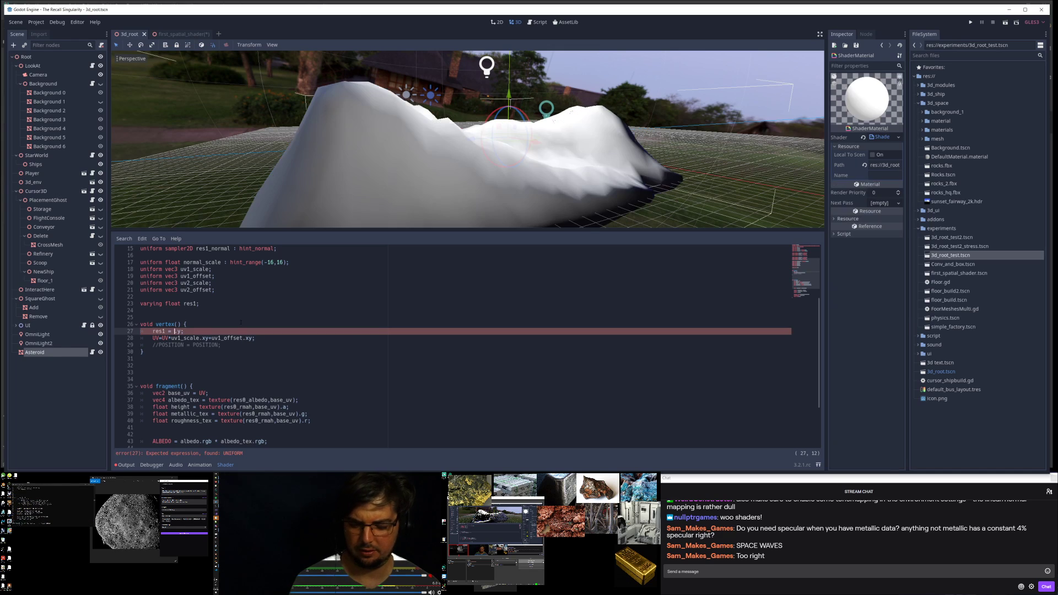
{"action": "key", "text": "Right"}
{"action": "key", "text": "Right"}
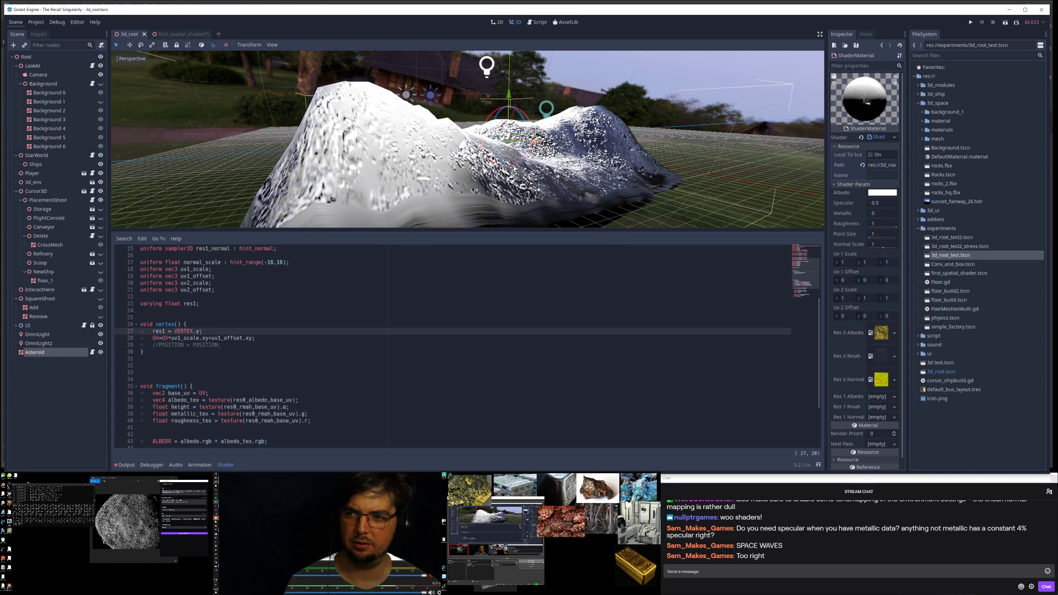
{"action": "middle_click_drag", "start_coordinate": [242, 105], "coordinate": [549, 117]}
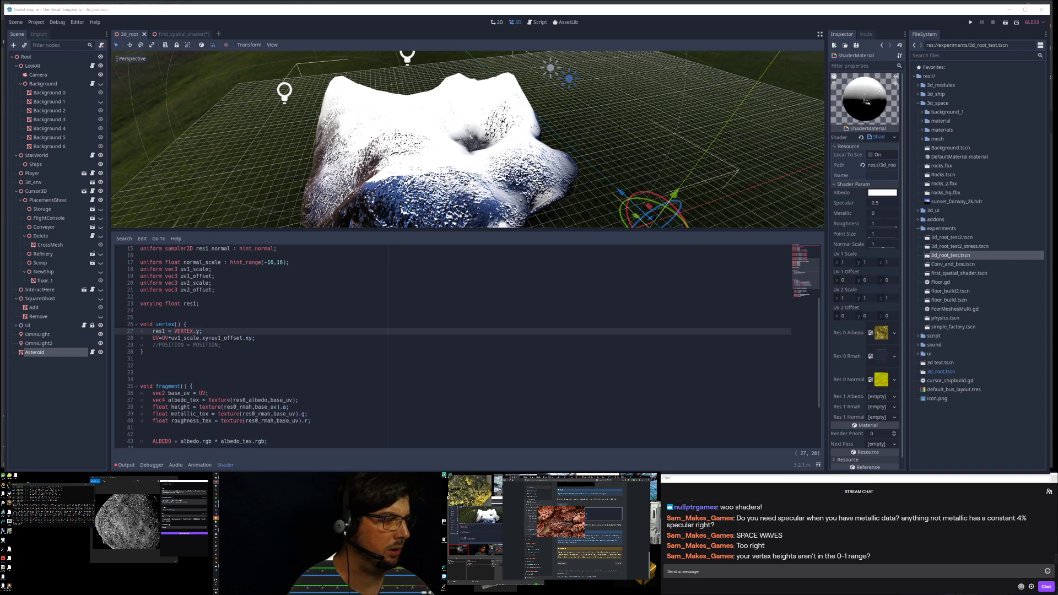
Step: Bring up the Godot documentation in the browser and go to the Shading tutorials
{"action": "left_click_drag", "start_coordinate": [1057, 105], "coordinate": [698, 59]}
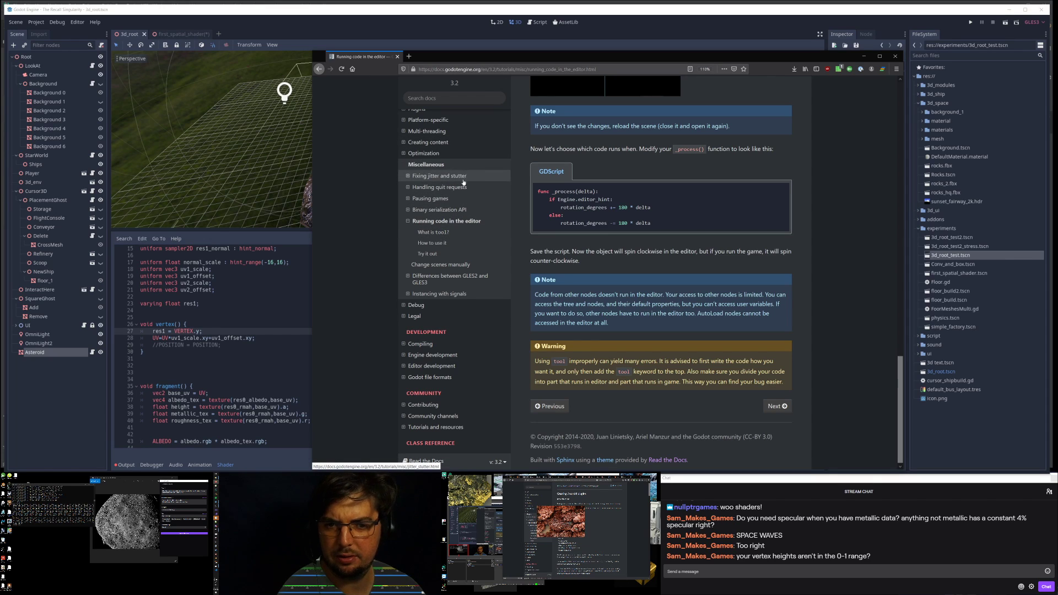
{"action": "scroll", "coordinate": [460, 187], "scroll_direction": "up", "scroll_amount": 5}
{"action": "scroll", "coordinate": [460, 188], "scroll_direction": "up", "scroll_amount": 2}
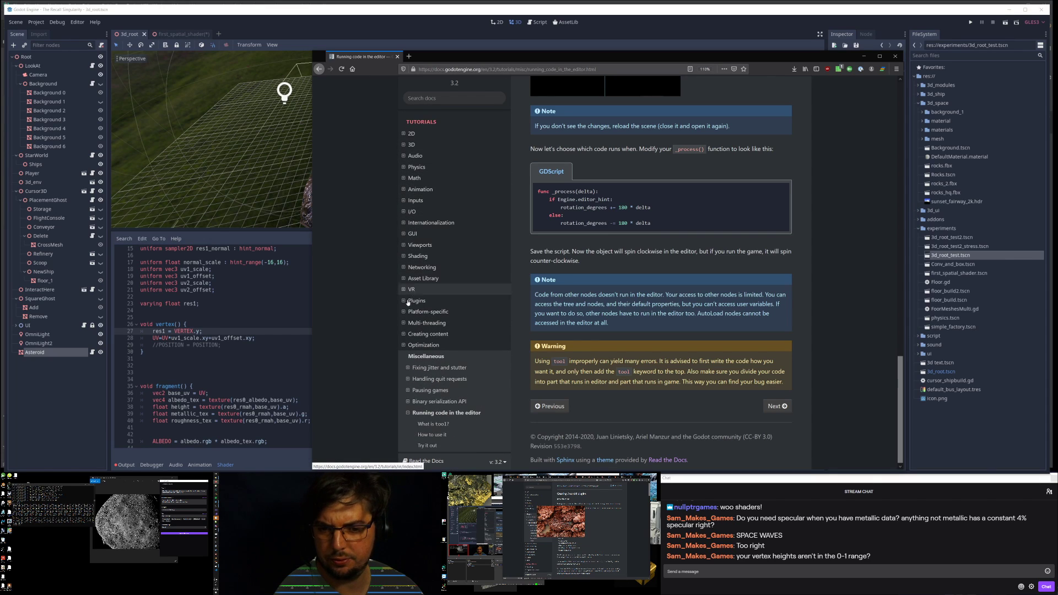
{"action": "left_click", "coordinate": [404, 346]}
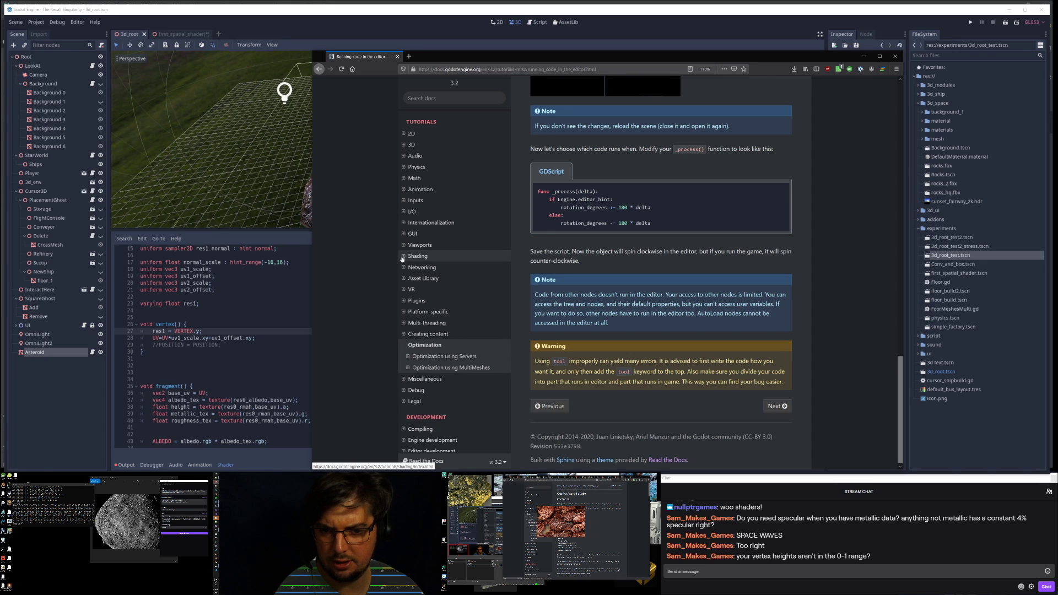
{"action": "left_click", "coordinate": [403, 257]}
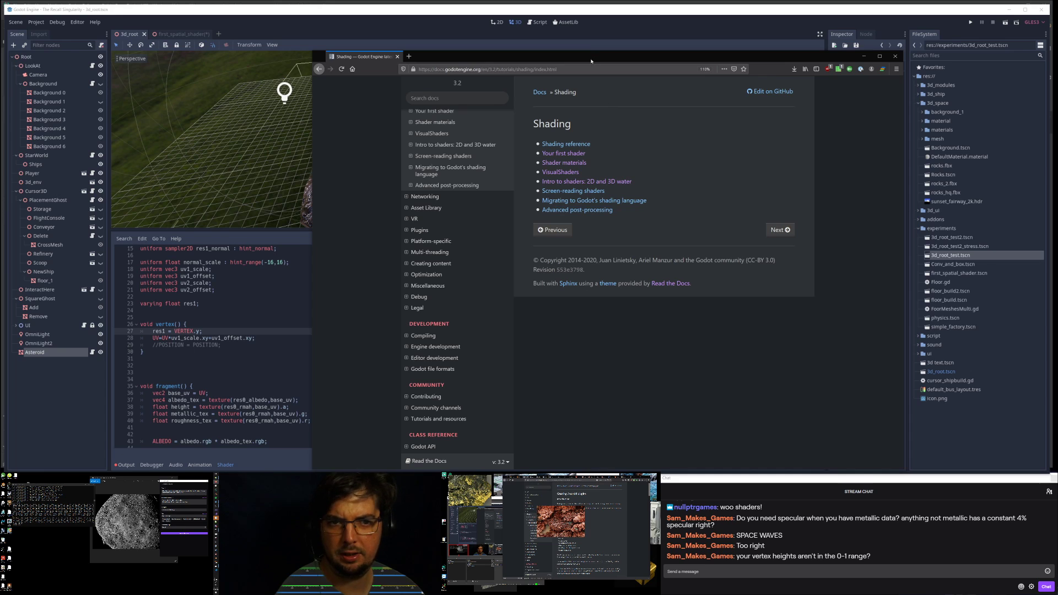
{"action": "left_click_drag", "start_coordinate": [586, 51], "coordinate": [586, 19]}
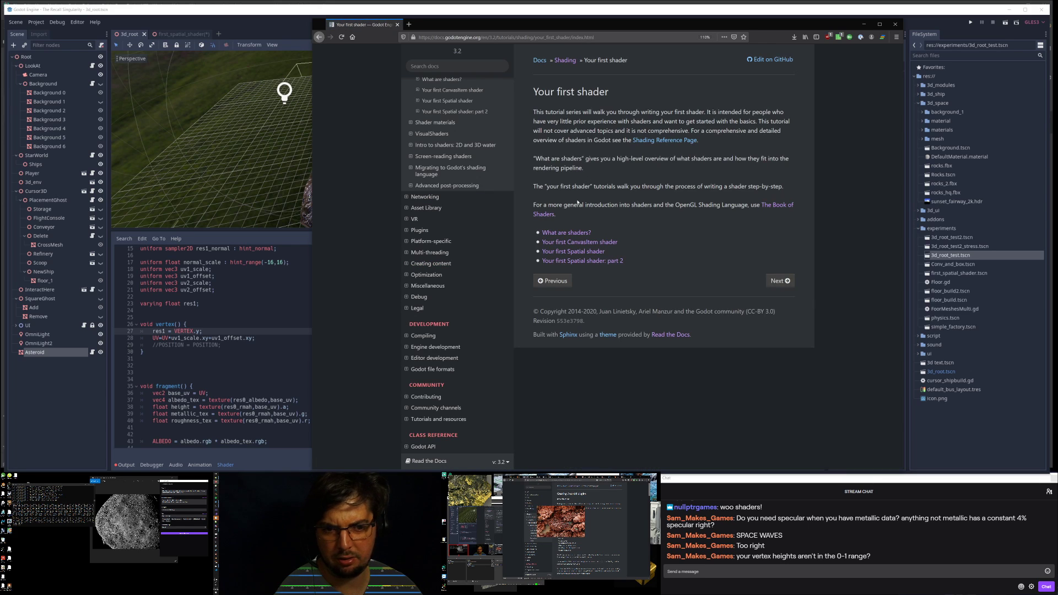
Step: Open The Book of Shaders in a new browser tab from the Your first shader page and return to Godot
{"action": "right_click", "coordinate": [772, 205]}
{"action": "left_click", "coordinate": [799, 212]}
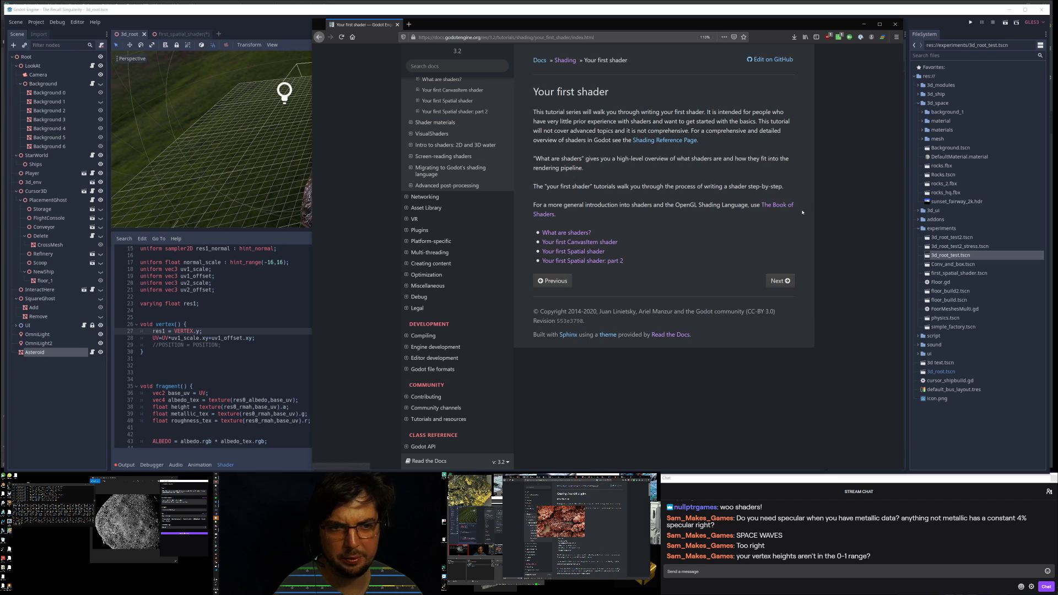
{"action": "left_click", "coordinate": [428, 24]}
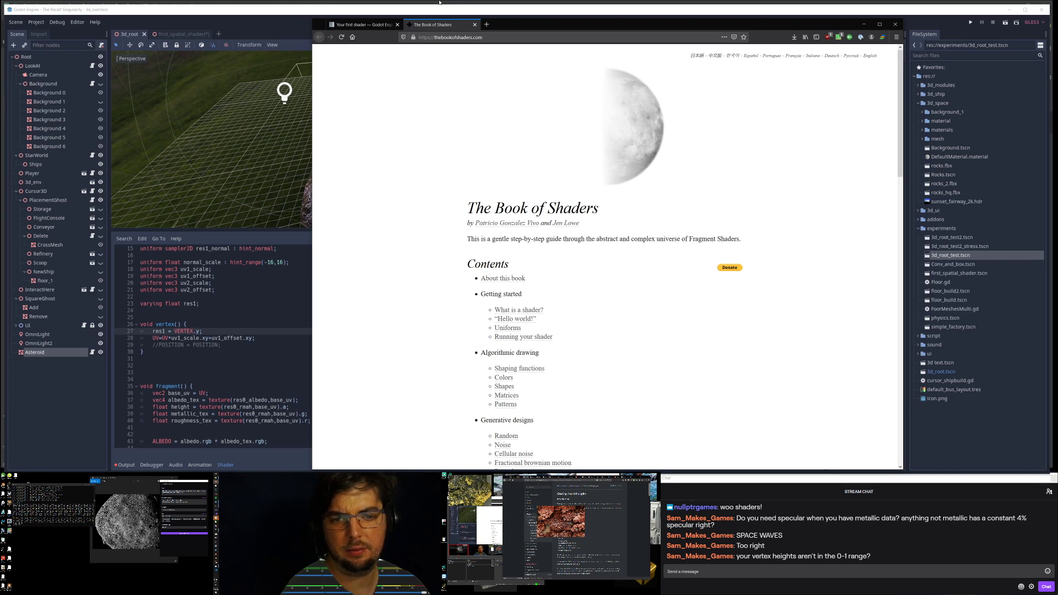
{"action": "key", "text": "alt+Tab"}
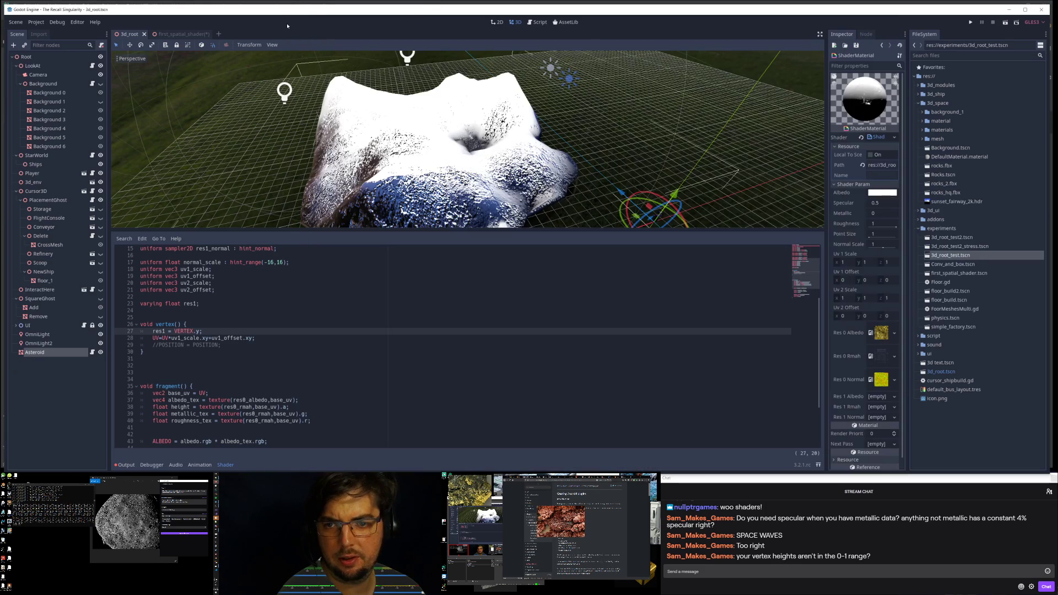
Step: Divide VERTEX.y by 3.0 in the res1 assignment and inspect the asteroid's shading
{"action": "middle_click_drag", "start_coordinate": [441, 132], "coordinate": [457, 107]}
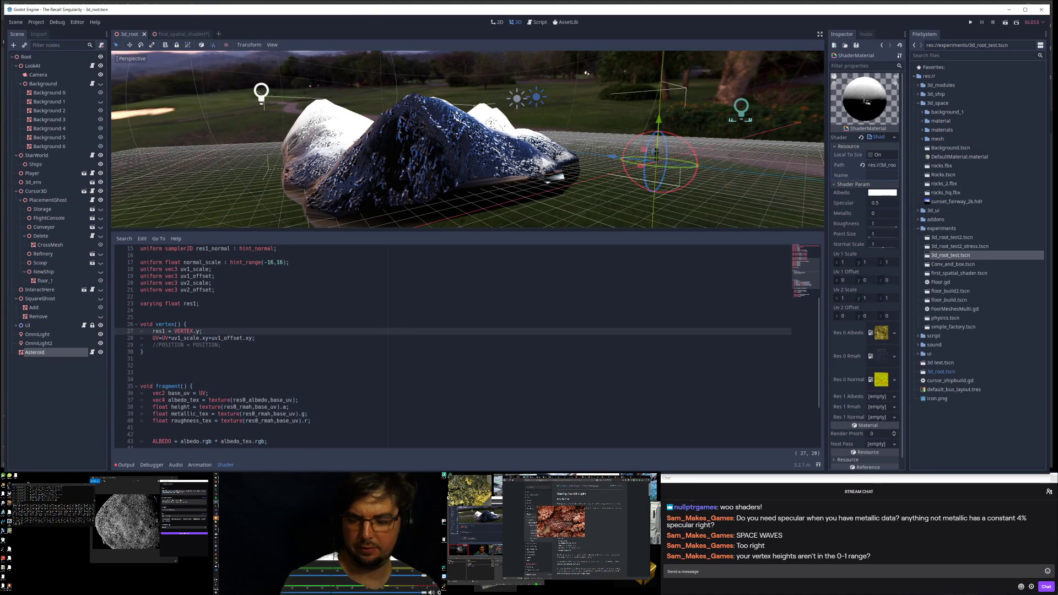
{"action": "key", "text": "alt+Tab"}
{"action": "key", "text": "alt+Tab"}
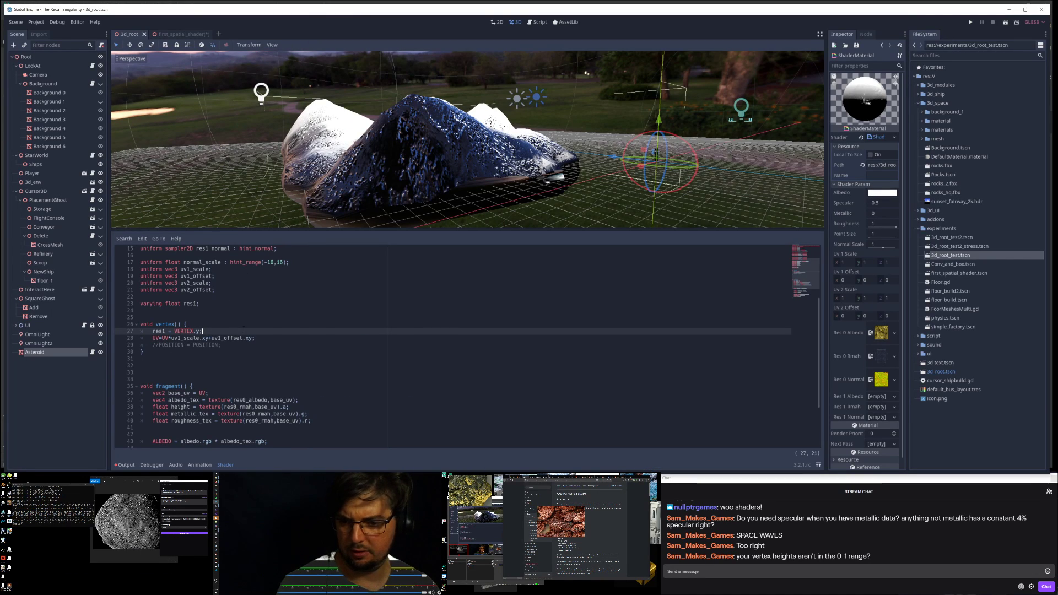
{"action": "type", "text": "3"}
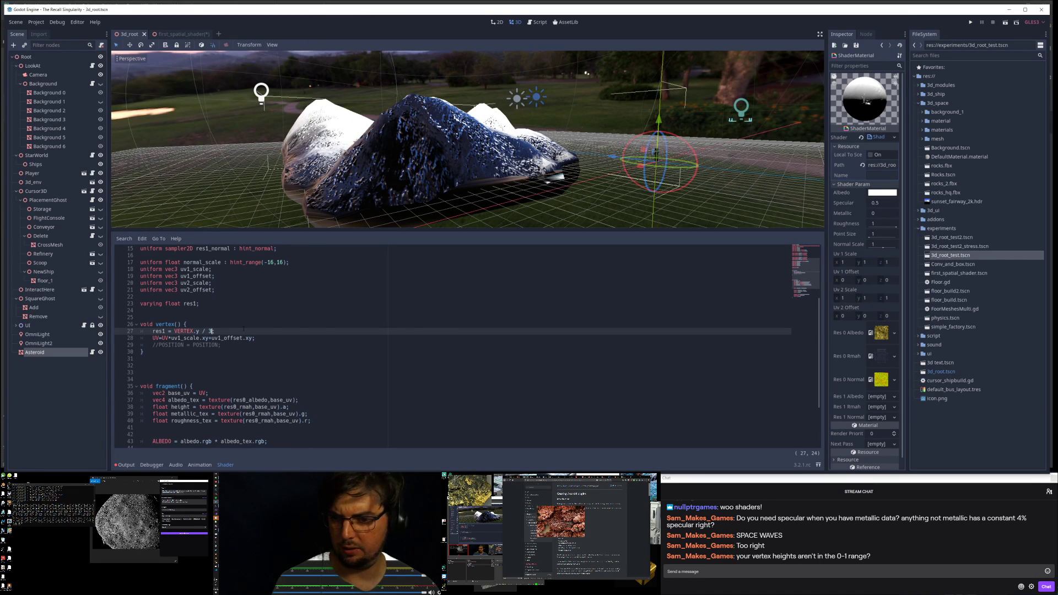
{"action": "middle_click_drag", "start_coordinate": [302, 212], "coordinate": [418, 111]}
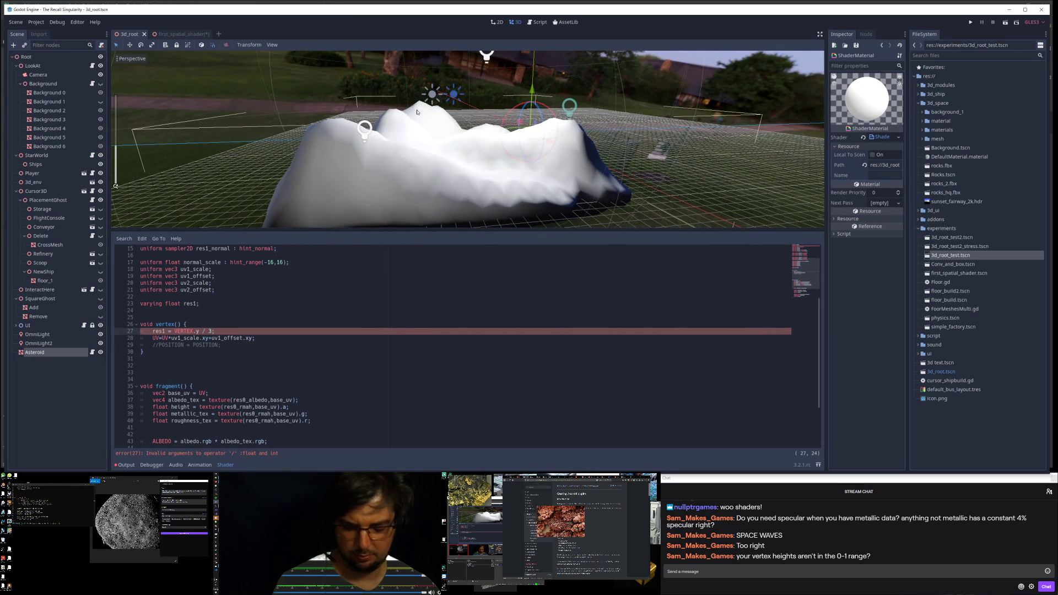
{"action": "type", "text": ".0"}
{"action": "middle_click_drag", "start_coordinate": [417, 112], "coordinate": [381, 146]}
Step: Try a divisor of 2.0 in the res1 assignment and set it back to 3.0
{"action": "key", "text": "Up"}
{"action": "key", "text": "ctrl+Right"}
{"action": "key", "text": "ctrl+Right"}
{"action": "key", "text": "ctrl+Right"}
{"action": "key", "text": "BackSpace"}
{"action": "type", "text": "2"}
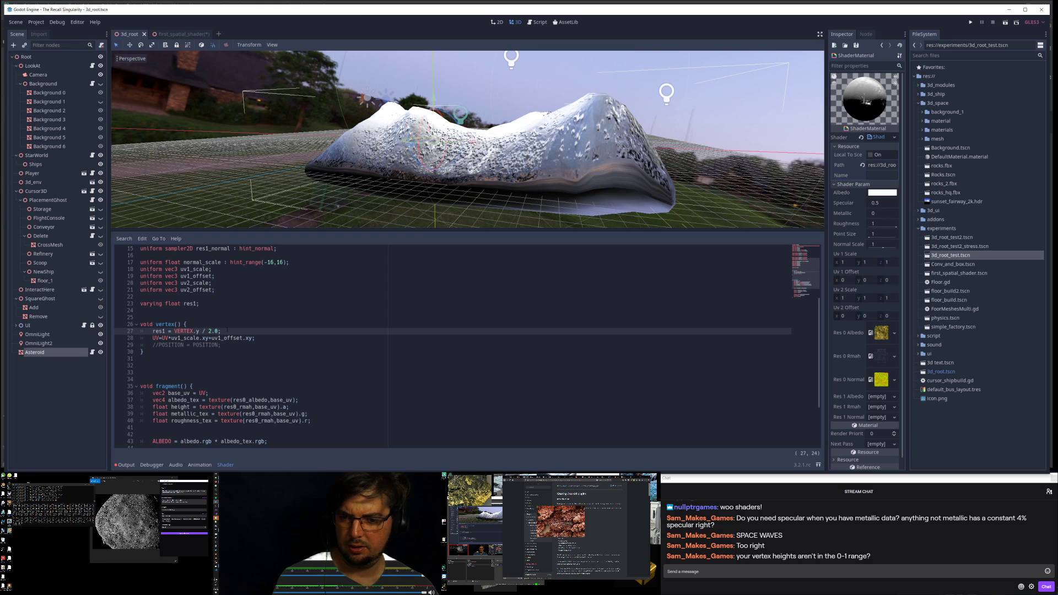
{"action": "key", "text": "BackSpace"}
{"action": "type", "text": "3"}
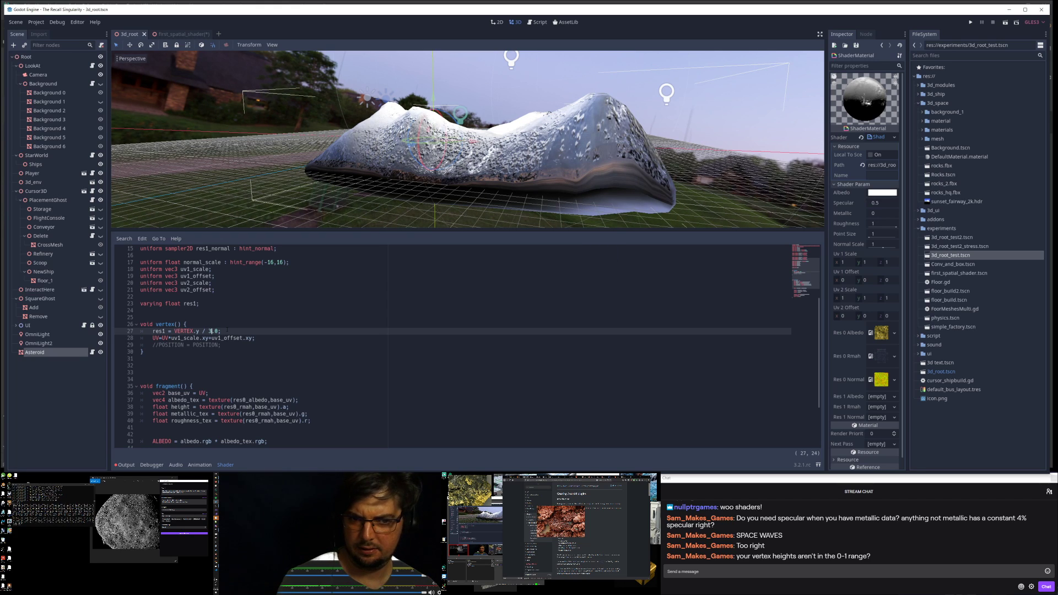
Step: Change the vertex component in the res1 assignment from y to z, save the scene and view the asteroid from above
{"action": "key", "text": "BackSpace"}
{"action": "type", "text": "z"}
{"action": "key", "text": "ctrl+s"}
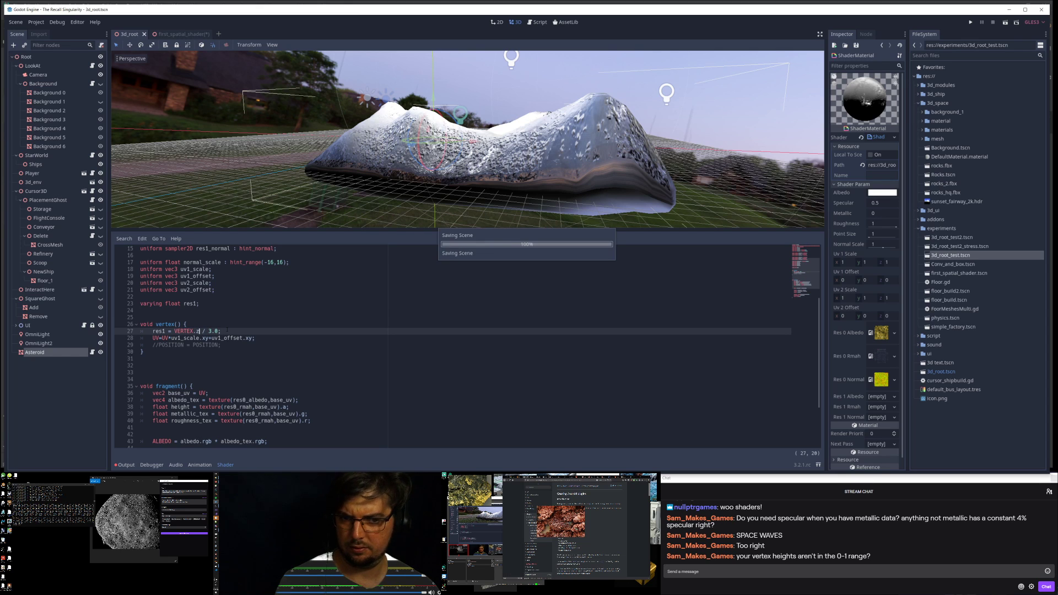
{"action": "mouse_move", "coordinate": [617, 124]}
{"action": "middle_mouse_down"}
{"action": "mouse_move", "coordinate": [610, 216]}
{"action": "mouse_move", "coordinate": [441, 74]}
{"action": "middle_mouse_up"}
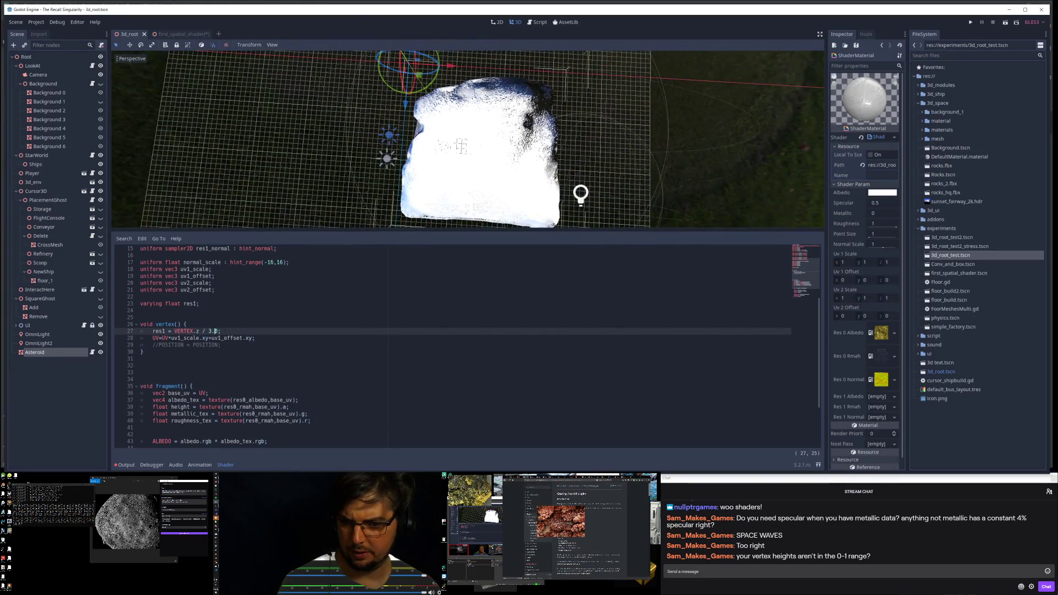
Step: Raise the divisor in the res1 assignment to 50.0, trying 15.0 and 30.0 on the way, and save the scene
{"action": "key", "text": "Left"}
{"action": "key", "text": "BackSpace"}
{"action": "type", "text": "15"}
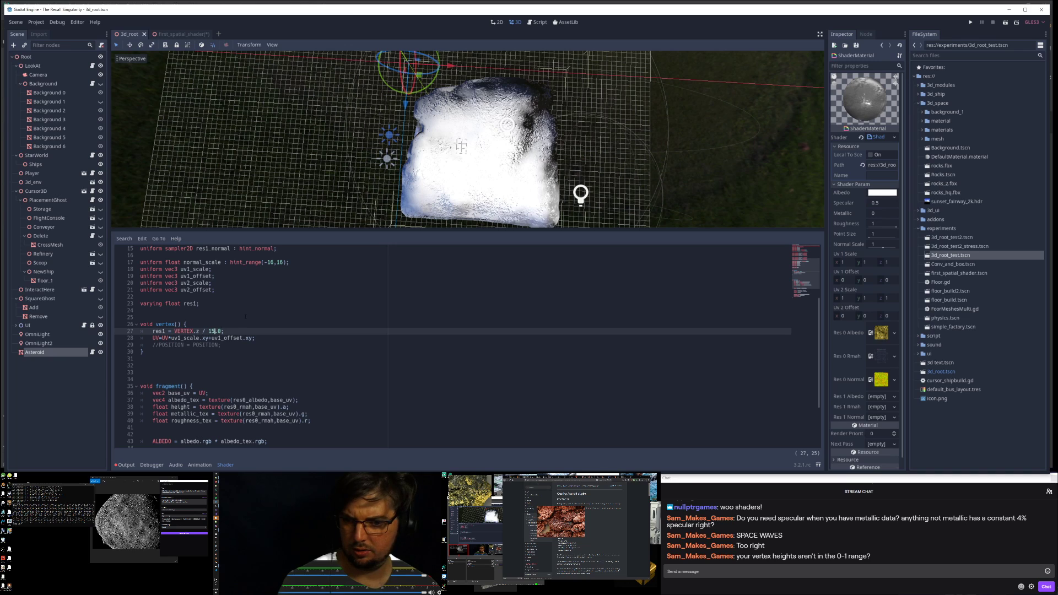
{"action": "key", "text": "BackSpace"}
{"action": "key", "text": "BackSpace"}
{"action": "type", "text": "30"}
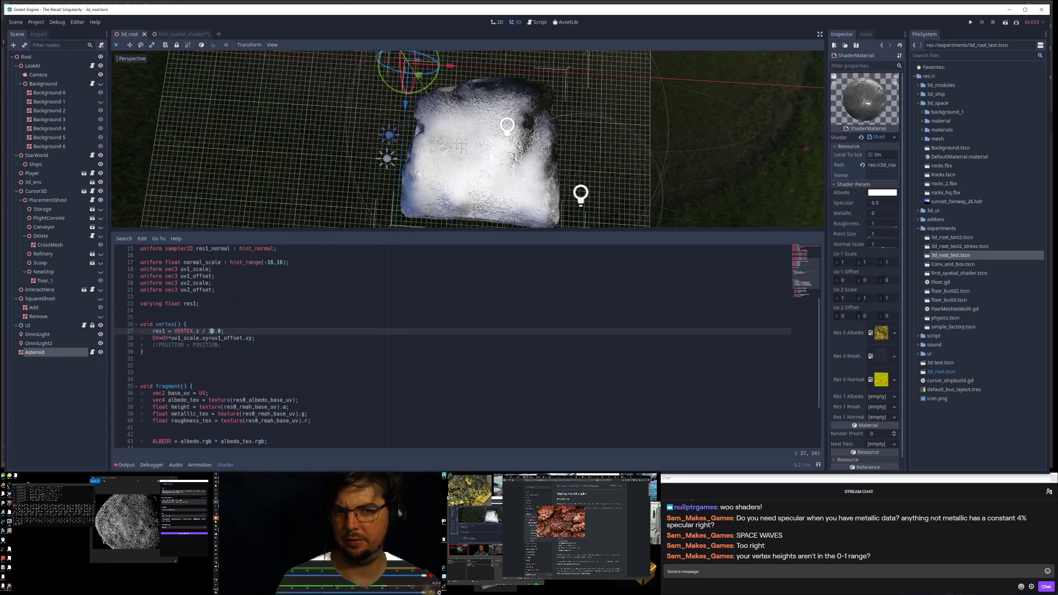
{"action": "key", "text": "BackSpace"}
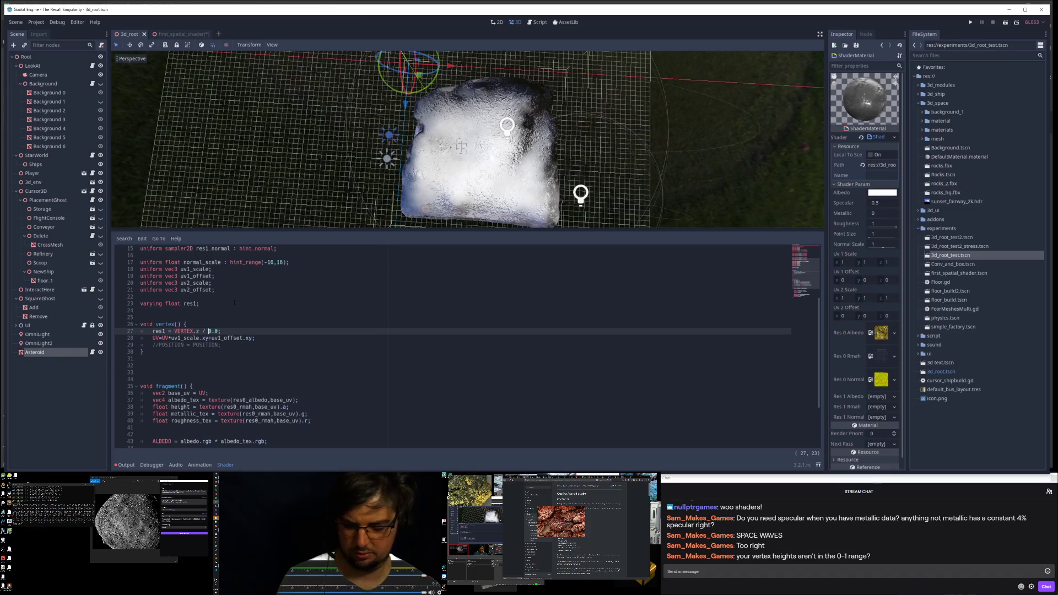
{"action": "type", "text": "5"}
{"action": "key", "text": "ctrl+s"}
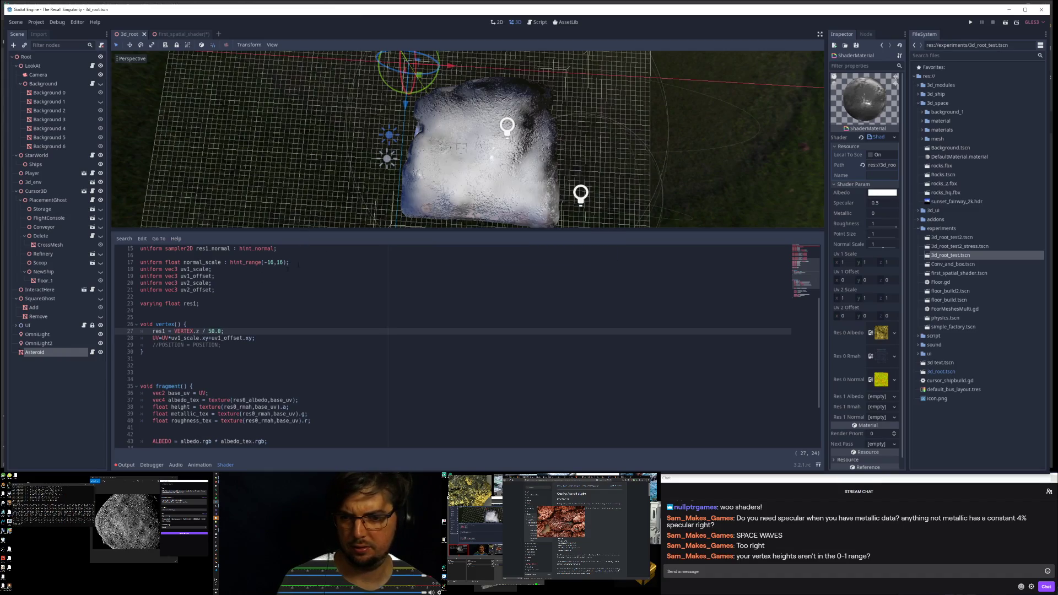
Step: Try VERTEX.x in the res1 assignment and inspect the asteroid's shading from the side and above
{"action": "middle_click_drag", "start_coordinate": [513, 148], "coordinate": [115, 186]}
{"action": "key", "text": "BackSpace"}
{"action": "type", "text": "x"}
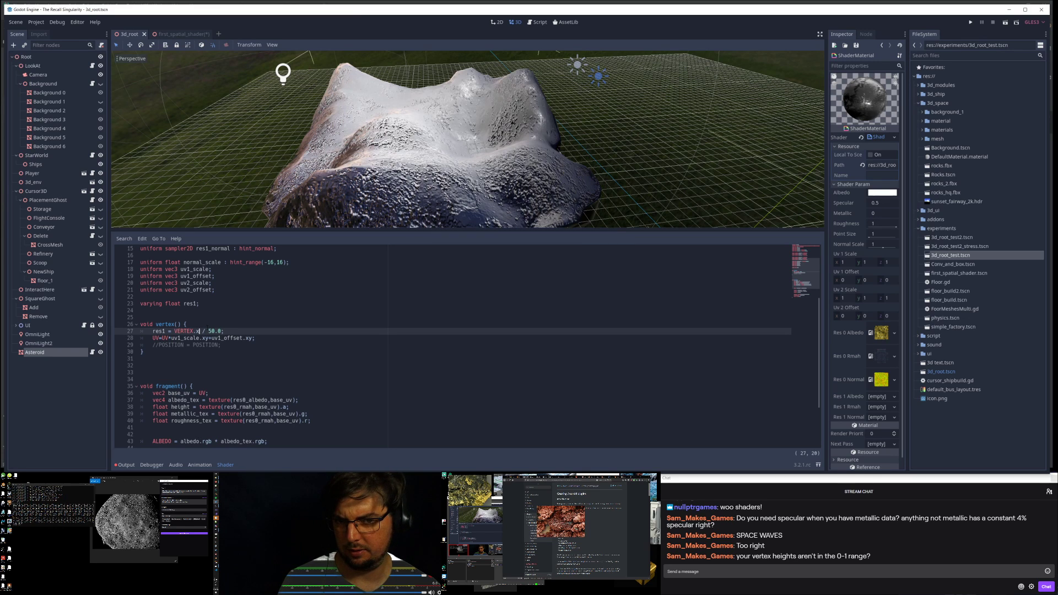
{"action": "middle_click_drag", "start_coordinate": [496, 99], "coordinate": [364, 146]}
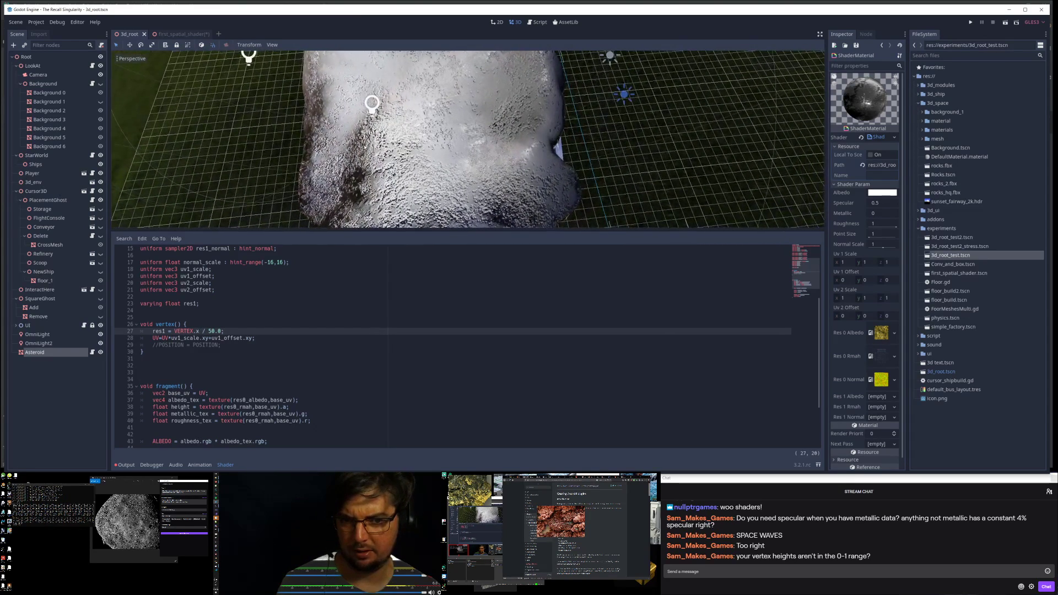
Step: Comment out the NORMALMAP texture assignment in the fragment function
{"action": "scroll", "coordinate": [451, 347], "scroll_direction": "down", "scroll_amount": 3}
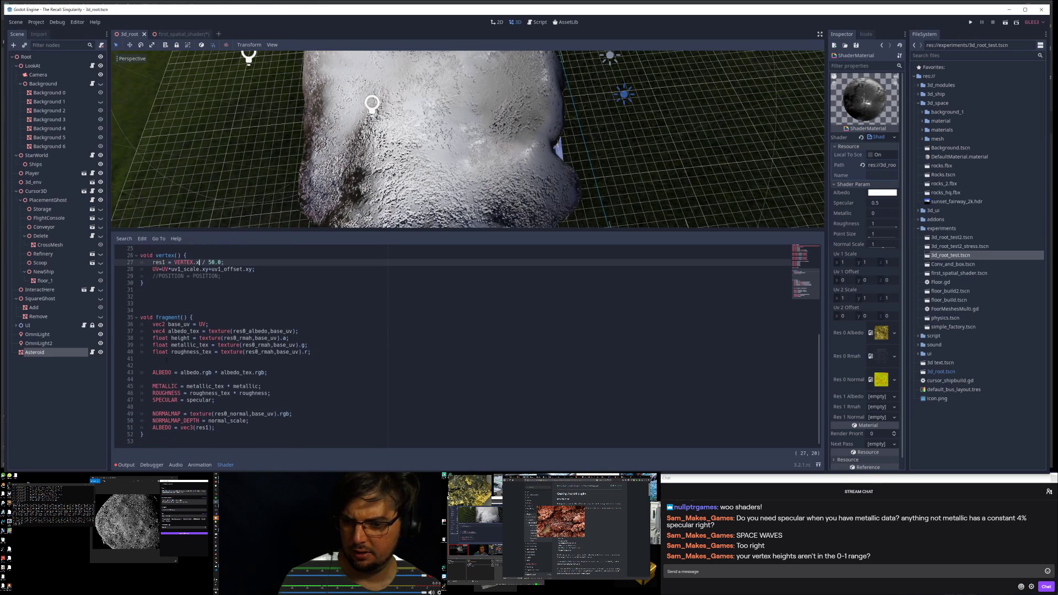
{"action": "left_click", "coordinate": [153, 414]}
{"action": "type", "text": "//"}
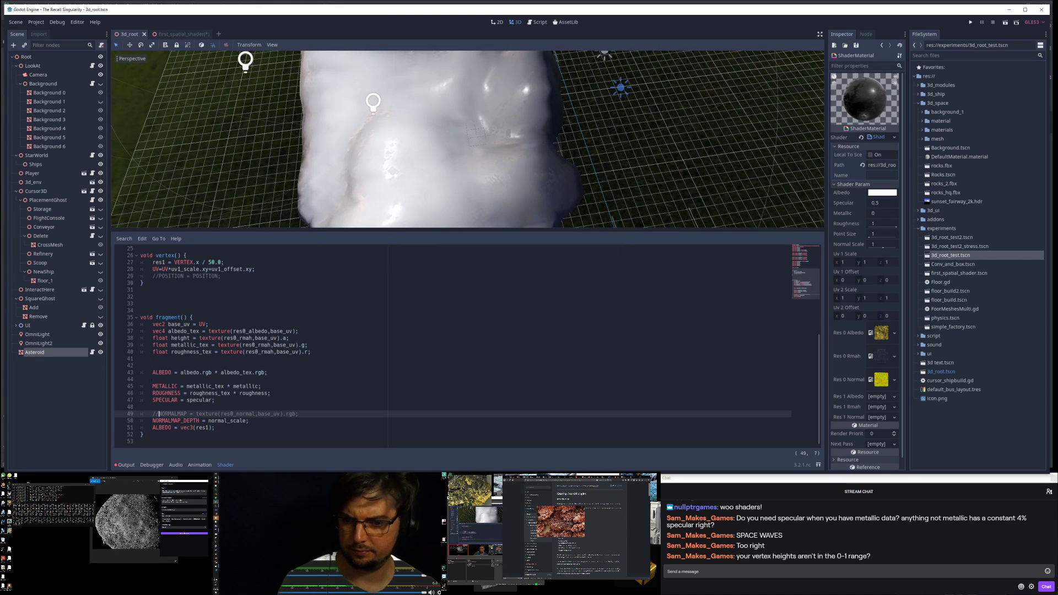
Step: Try VERTEX.y in the res1 assignment, save the scene and inspect the asteroid's shading up close
{"action": "scroll", "coordinate": [235, 315], "scroll_direction": "up", "scroll_amount": 1}
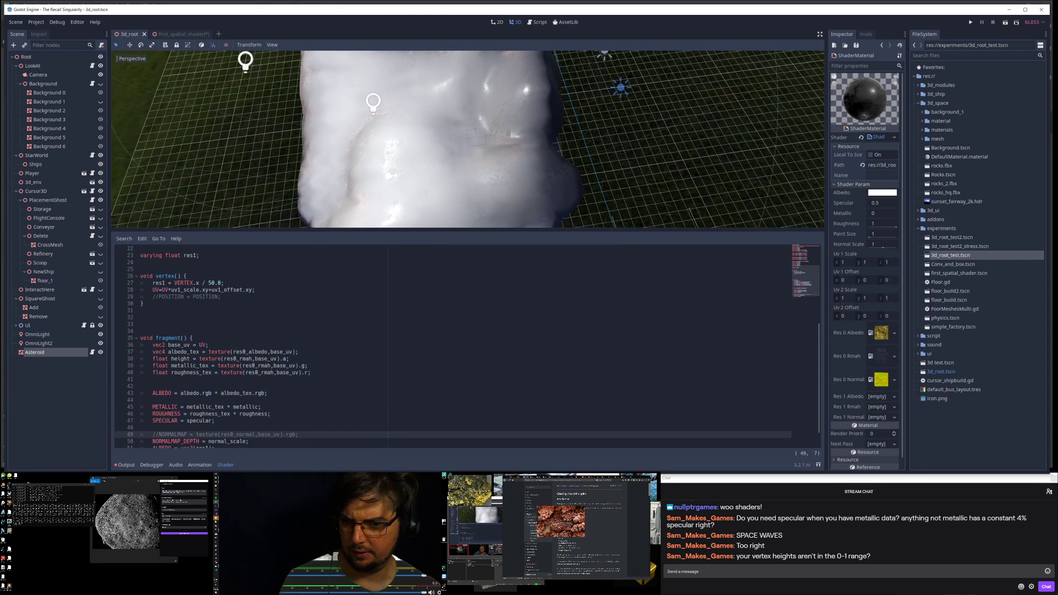
{"action": "left_click", "coordinate": [200, 282]}
{"action": "key", "text": "BackSpace"}
{"action": "type", "text": "y"}
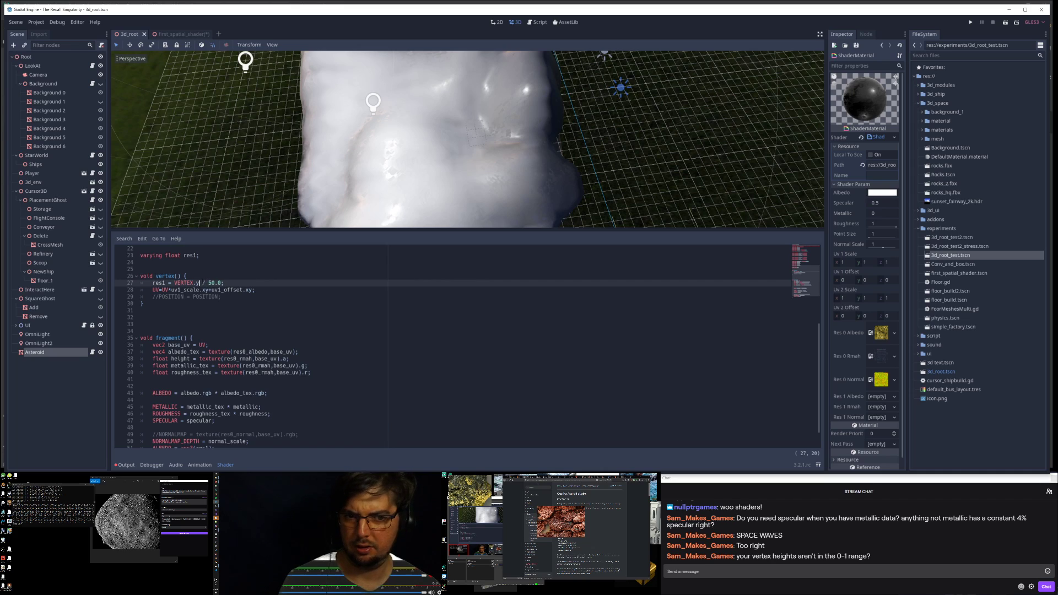
{"action": "key", "text": "ctrl+s"}
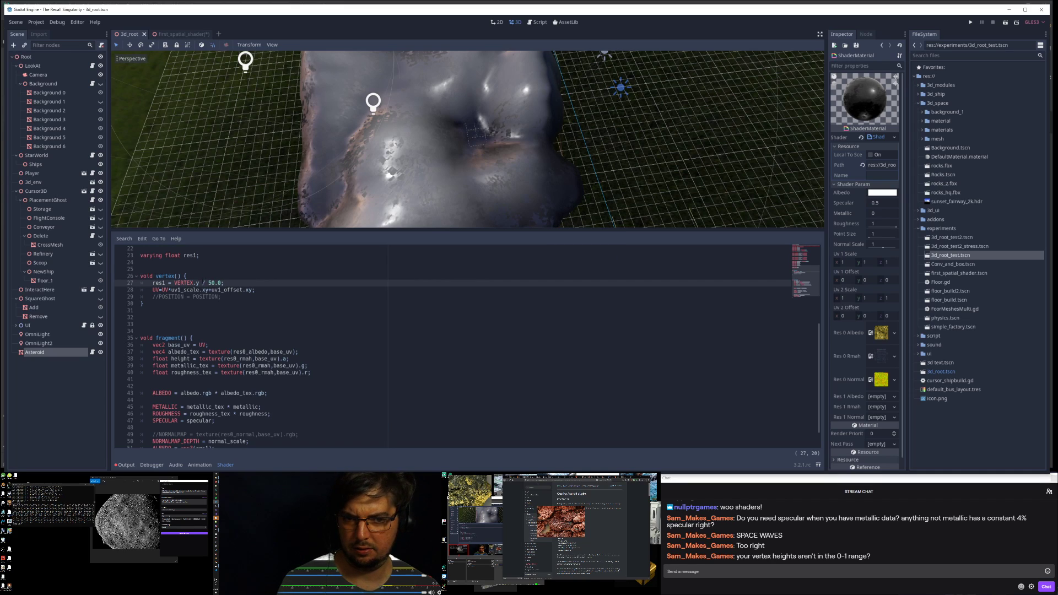
{"action": "middle_click_drag", "start_coordinate": [456, 129], "coordinate": [340, 120]}
{"action": "scroll", "coordinate": [330, 102], "scroll_direction": "down", "scroll_amount": 5}
{"action": "scroll", "coordinate": [339, 120], "scroll_direction": "up", "scroll_amount": 8}
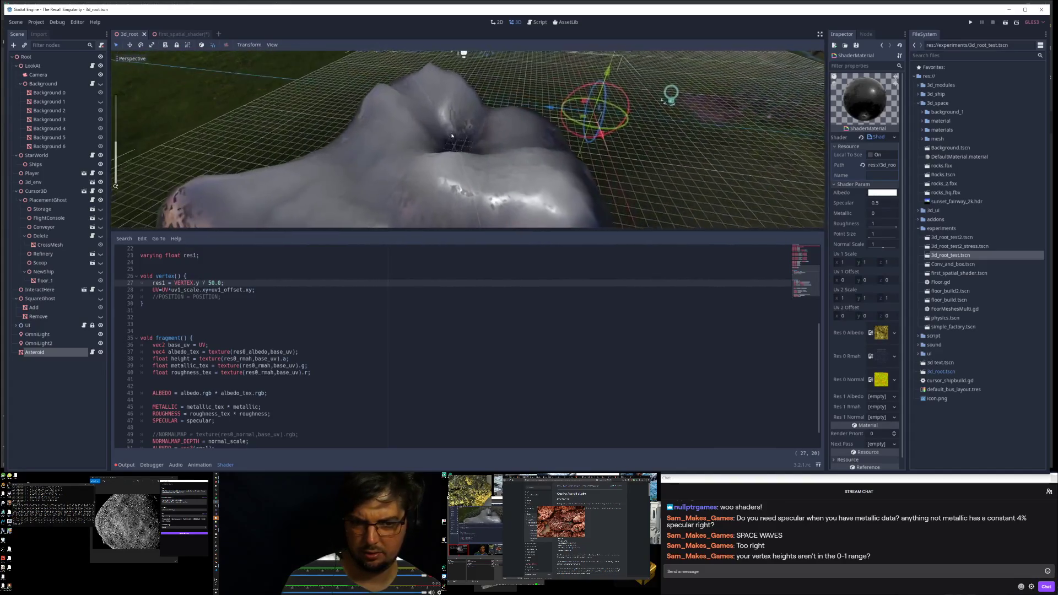
{"action": "middle_click_drag", "start_coordinate": [446, 104], "coordinate": [450, 148], "text": "shift"}
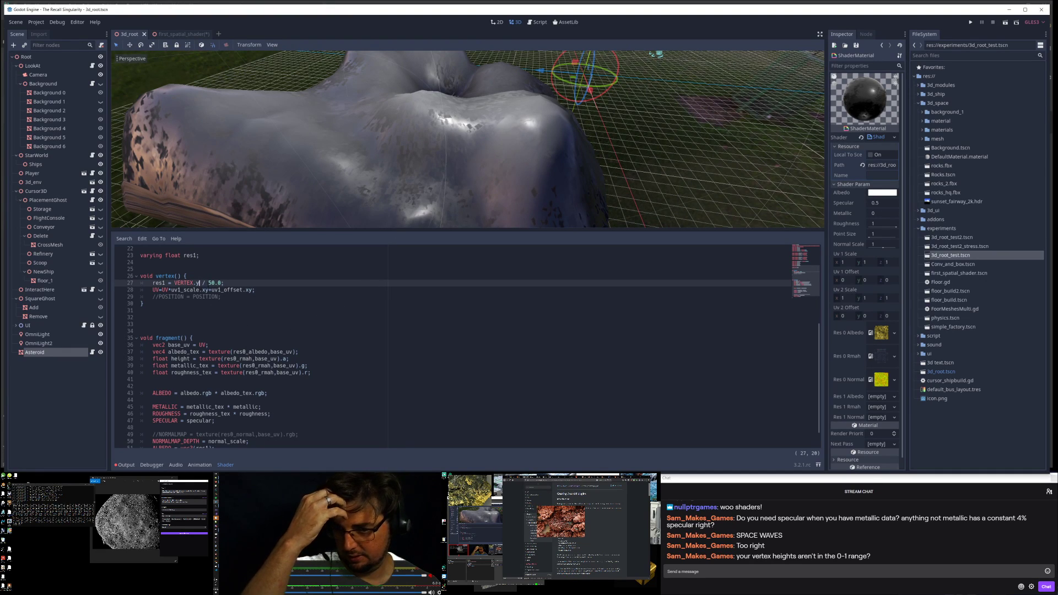
Step: Set the vertex component in the res1 assignment back to z and save the scene
{"action": "key", "text": "BackSpace"}
{"action": "type", "text": "z"}
{"action": "key", "text": "ctrl+s"}
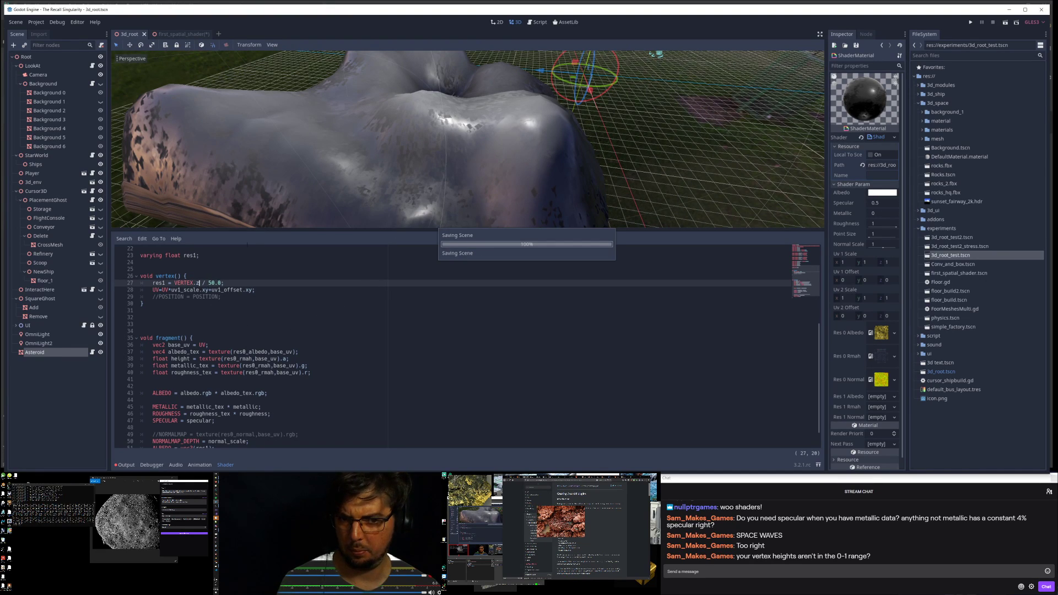
Step: Switch to The Book of Shaders in the browser, glance at the Shapes chapter and open the Shaping functions chapter
{"action": "key", "text": "alt+Tab"}
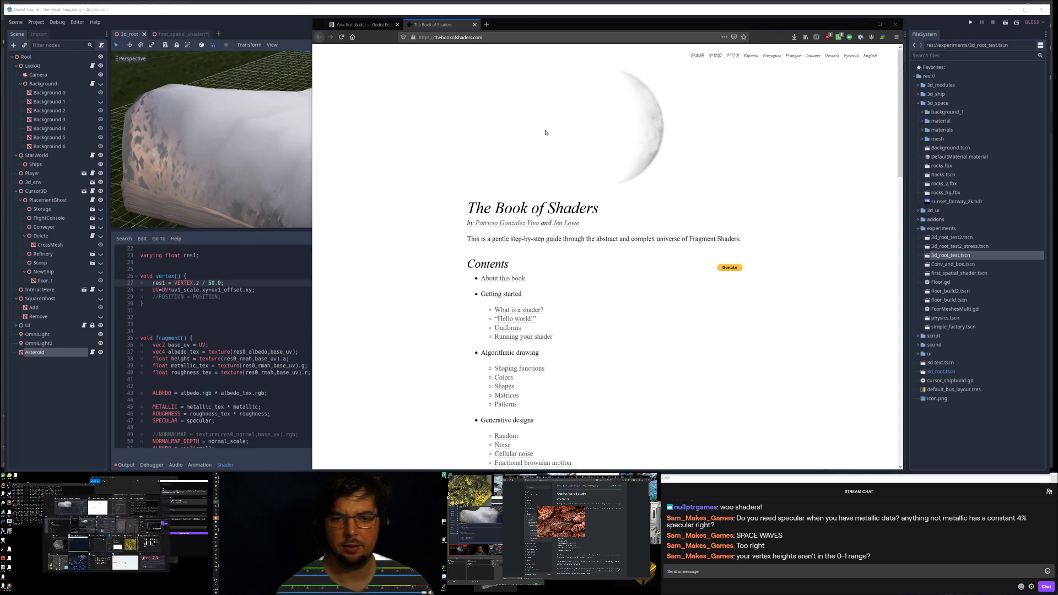
{"action": "scroll", "coordinate": [510, 240], "scroll_direction": "down", "scroll_amount": 3}
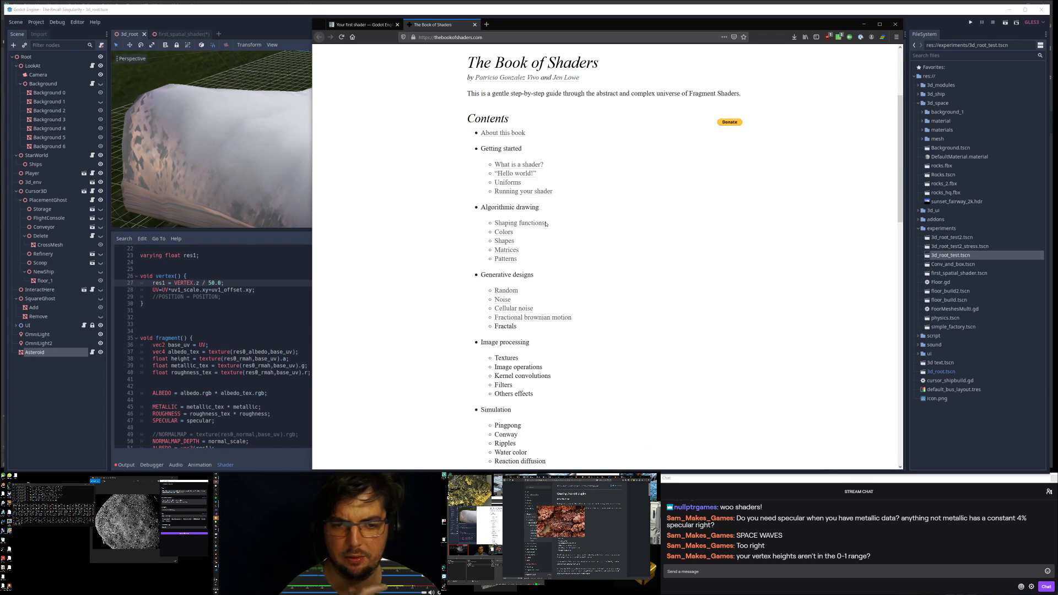
{"action": "left_click", "coordinate": [505, 241]}
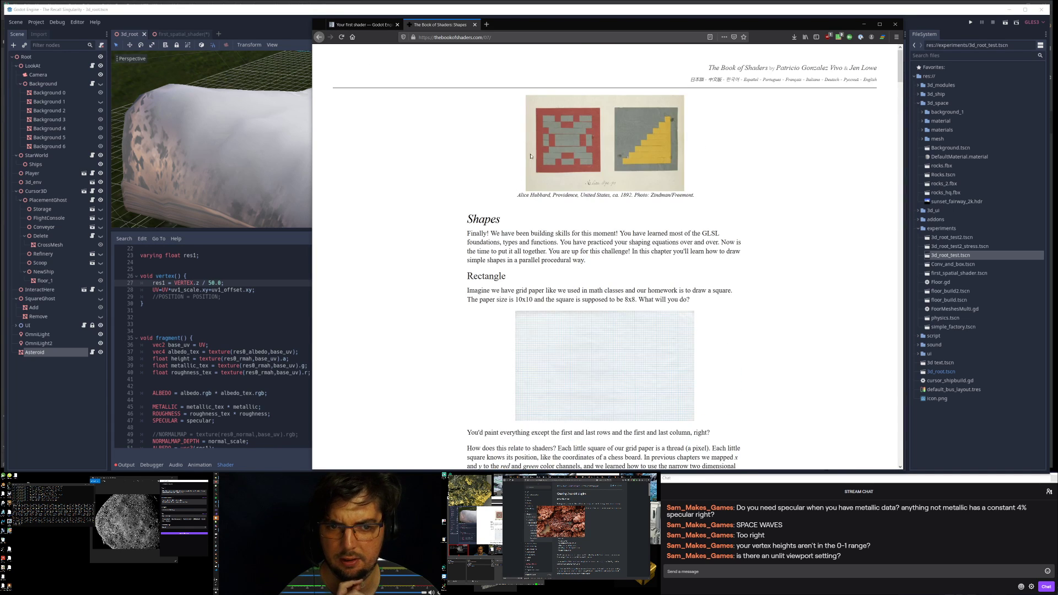
{"action": "left_click", "coordinate": [319, 36]}
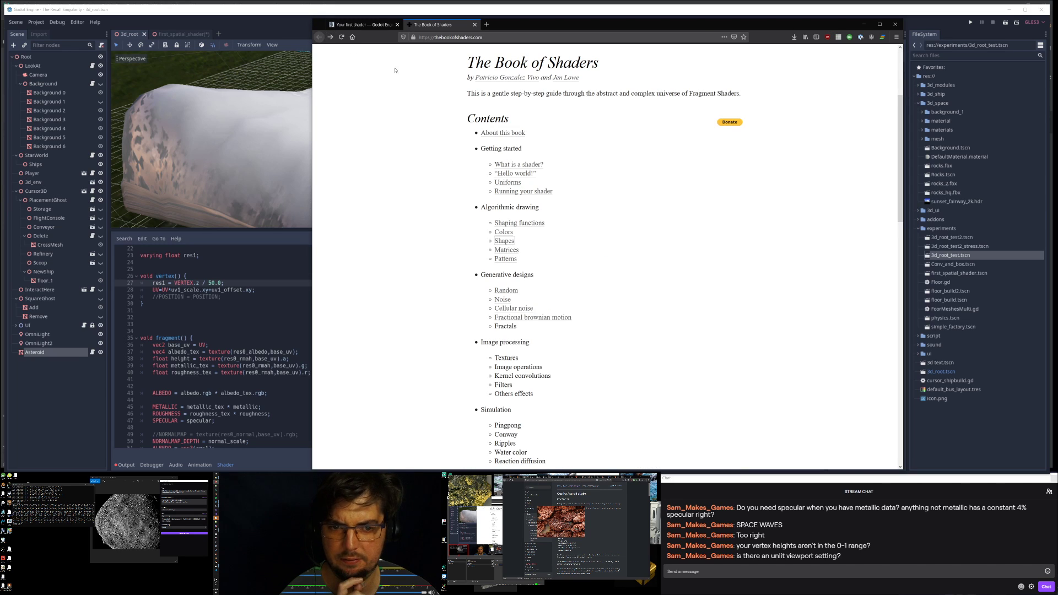
{"action": "left_click", "coordinate": [508, 223]}
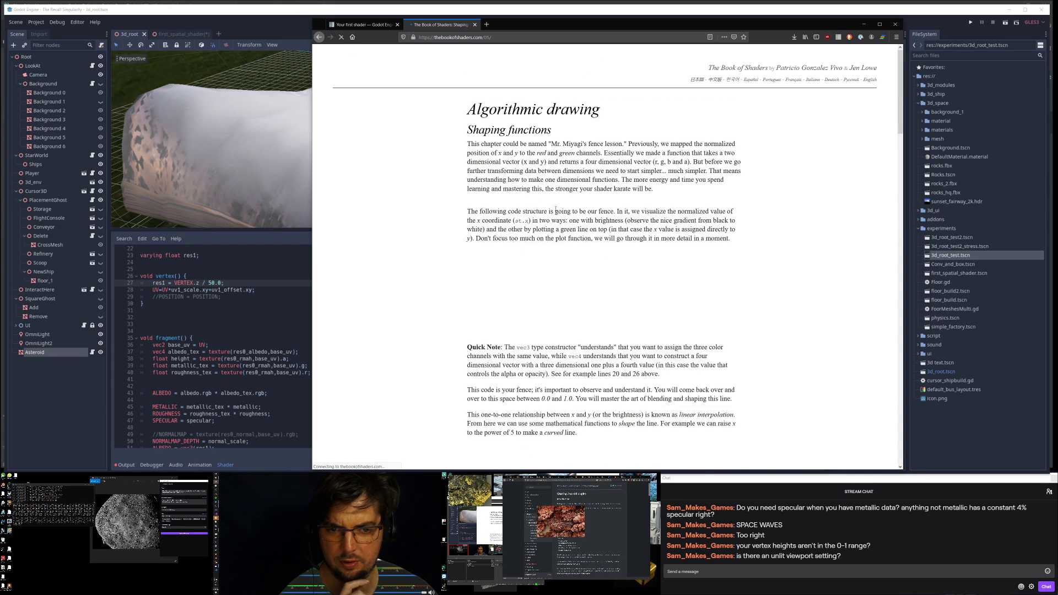
{"action": "scroll", "coordinate": [653, 178], "scroll_direction": "down", "scroll_amount": 10}
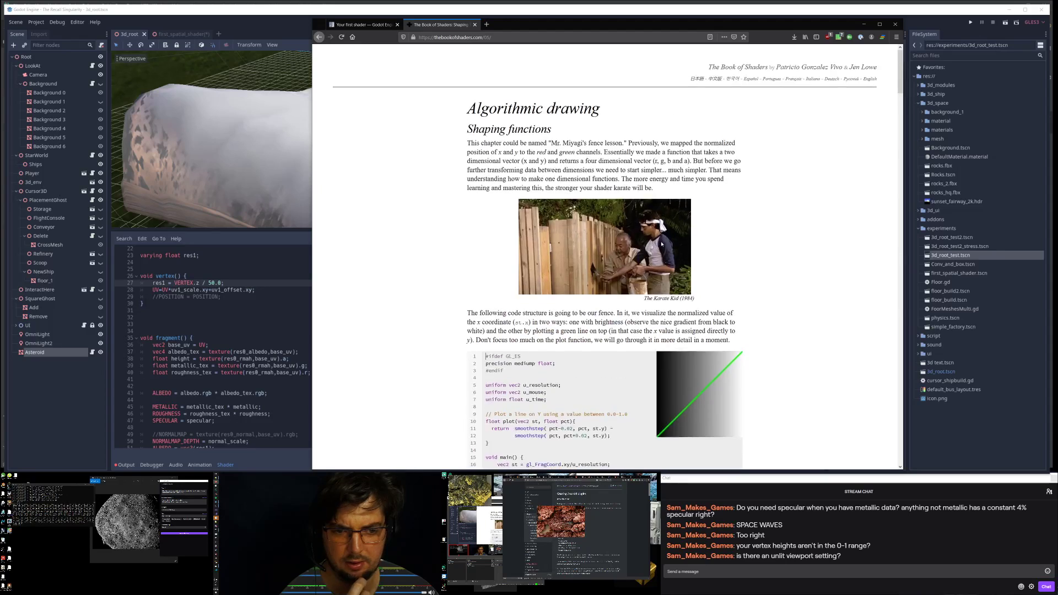
{"action": "scroll", "coordinate": [694, 168], "scroll_direction": "down", "scroll_amount": 5}
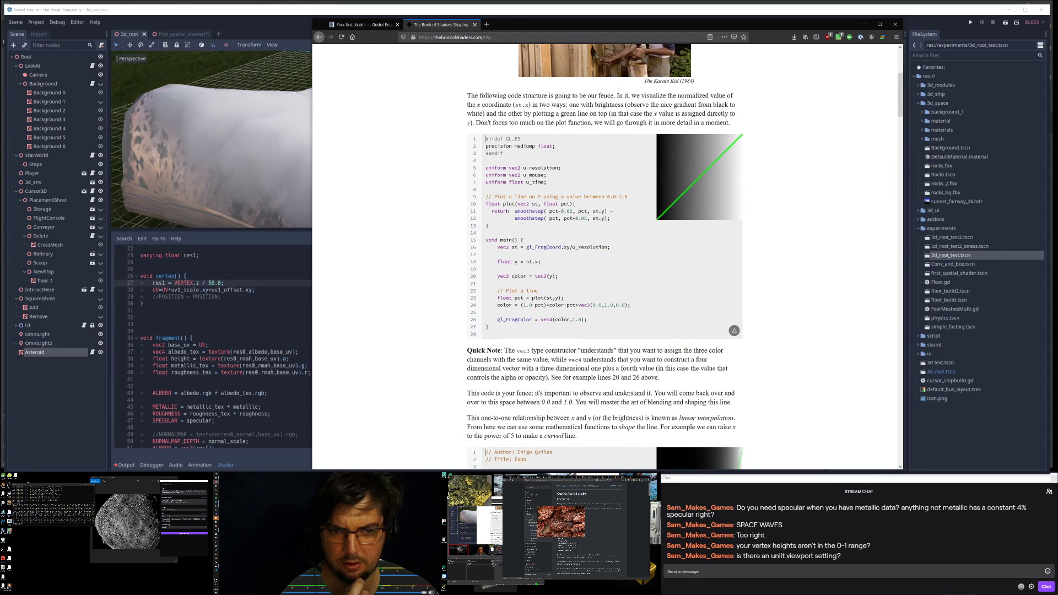
Step: Open the glossary entry for smoothstep from the chapter's plot function code and read its description and graph
{"action": "left_click_drag", "start_coordinate": [515, 212], "coordinate": [607, 211]}
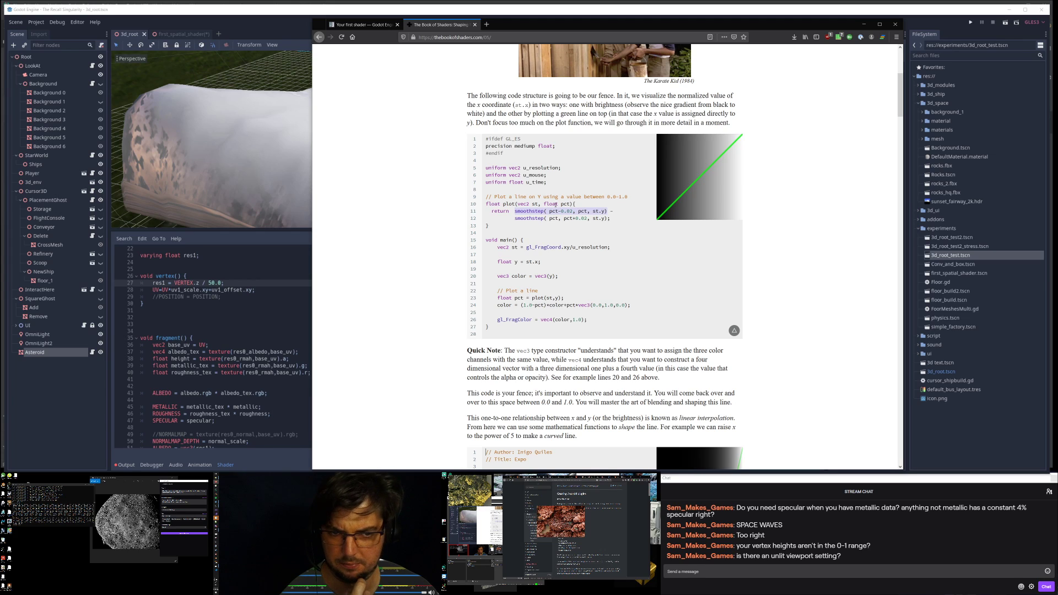
{"action": "mouse_move", "coordinate": [515, 212]}
{"action": "left_mouse_down"}
{"action": "mouse_move", "coordinate": [606, 220]}
{"action": "mouse_move", "coordinate": [533, 211]}
{"action": "left_mouse_up"}
{"action": "double_click", "coordinate": [532, 211]}
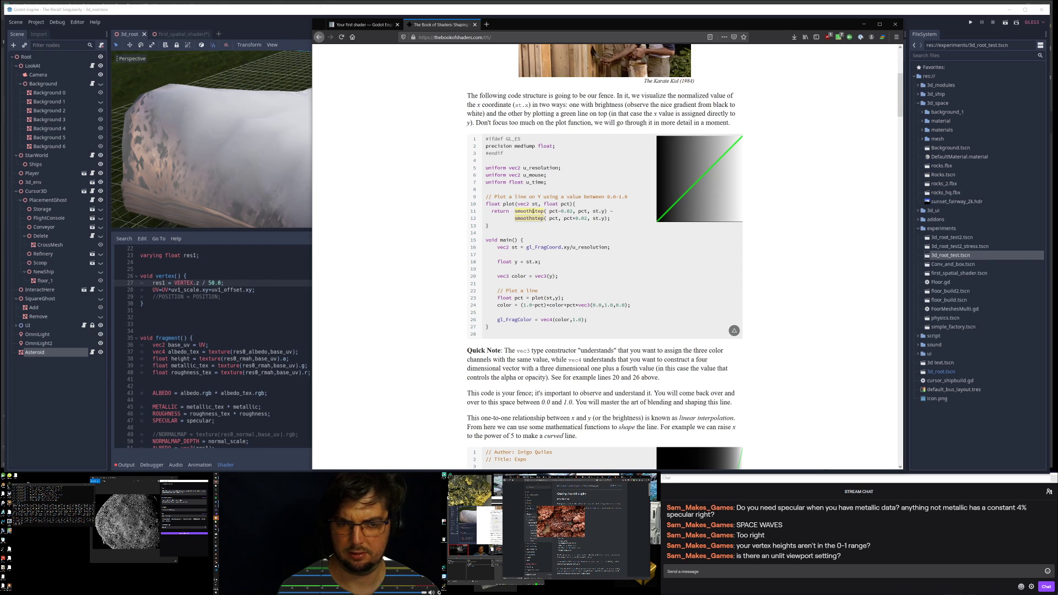
{"action": "key", "text": "ctrl+z"}
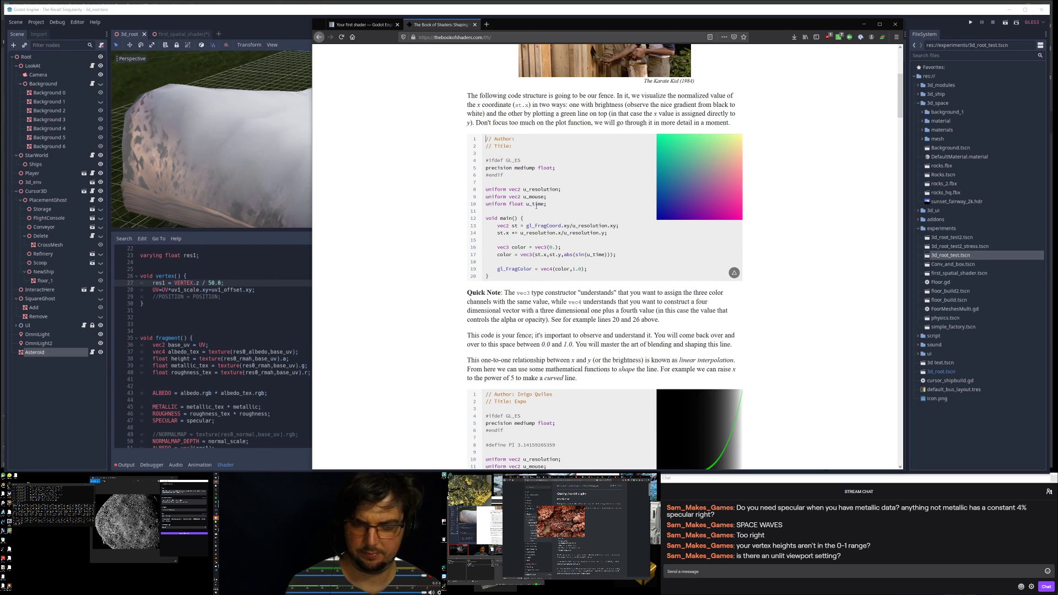
{"action": "key", "text": "ctrl+shift+z"}
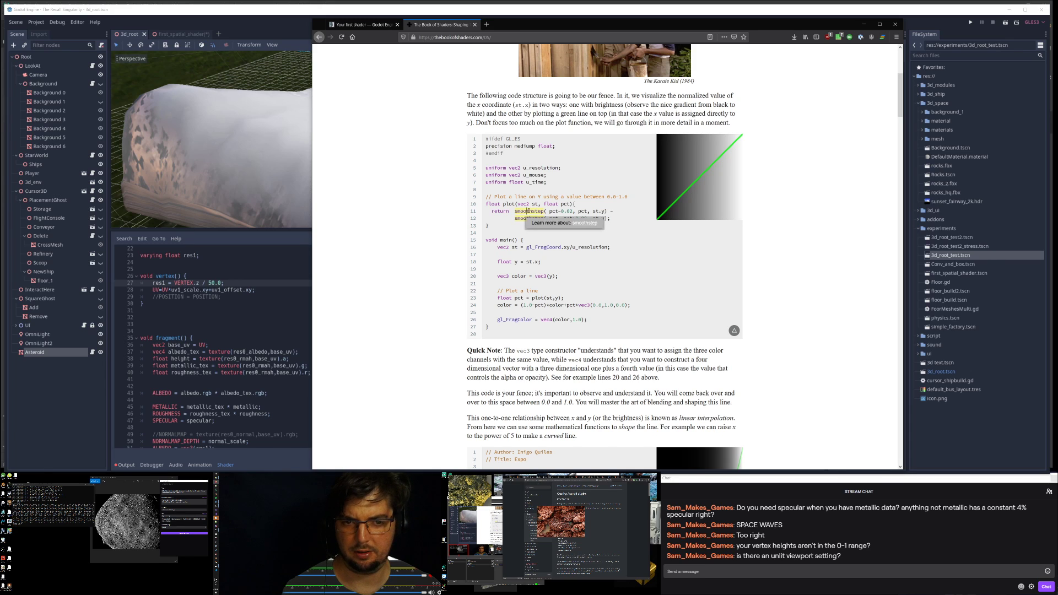
{"action": "left_click", "coordinate": [585, 224]}
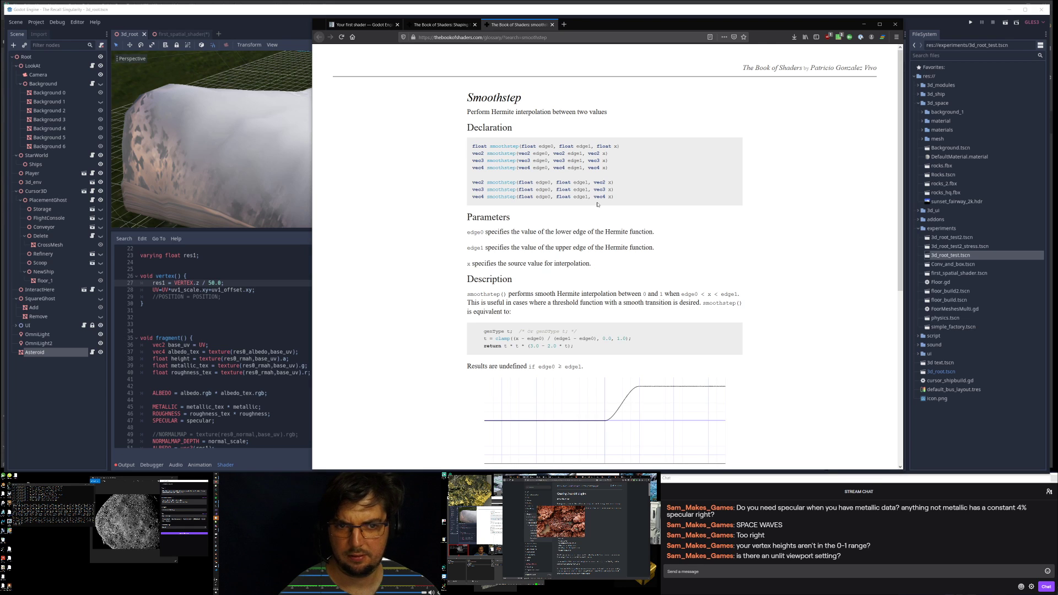
{"action": "scroll", "coordinate": [700, 253], "scroll_direction": "down", "scroll_amount": 5}
{"action": "scroll", "coordinate": [609, 189], "scroll_direction": "up", "scroll_amount": 2}
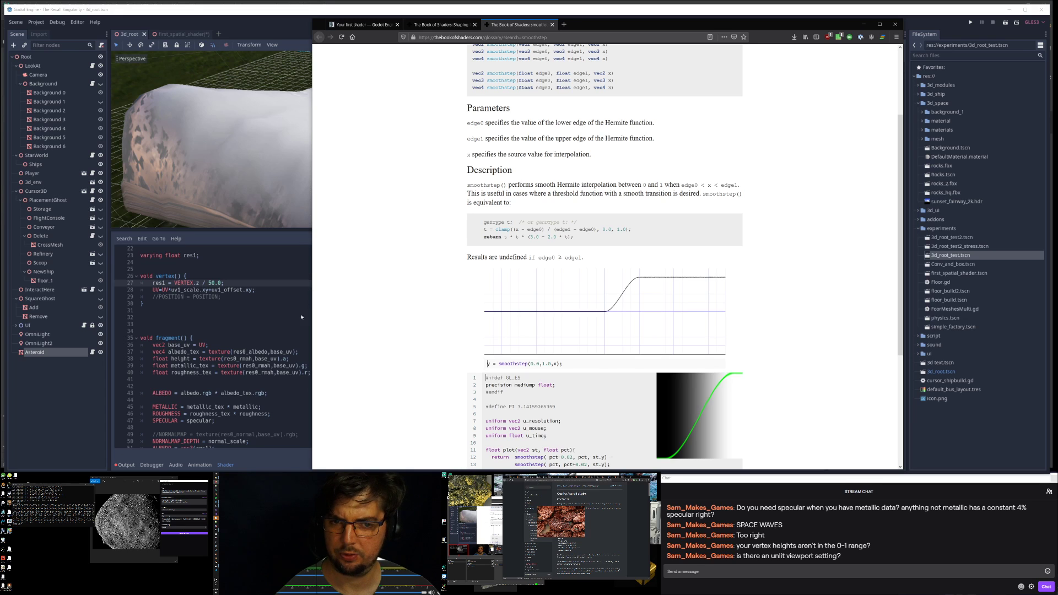
Step: Compare the res1 assignment in Godot with the smoothstep declaration and parameters in the glossary
{"action": "left_click", "coordinate": [278, 345]}
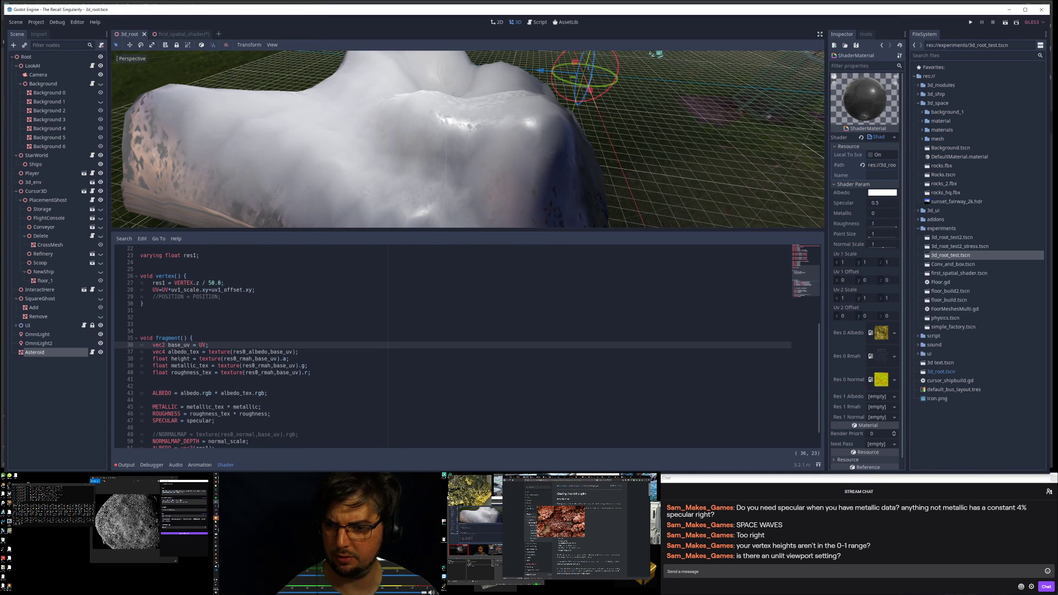
{"action": "left_click", "coordinate": [219, 282]}
{"action": "key", "text": "alt+Tab"}
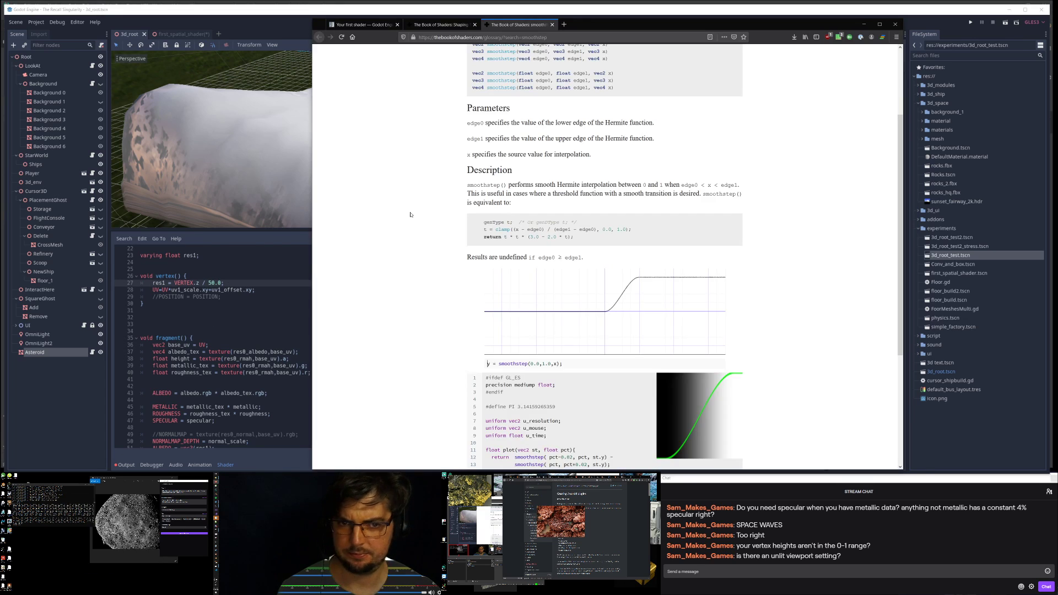
{"action": "scroll", "coordinate": [611, 180], "scroll_direction": "up", "scroll_amount": 1}
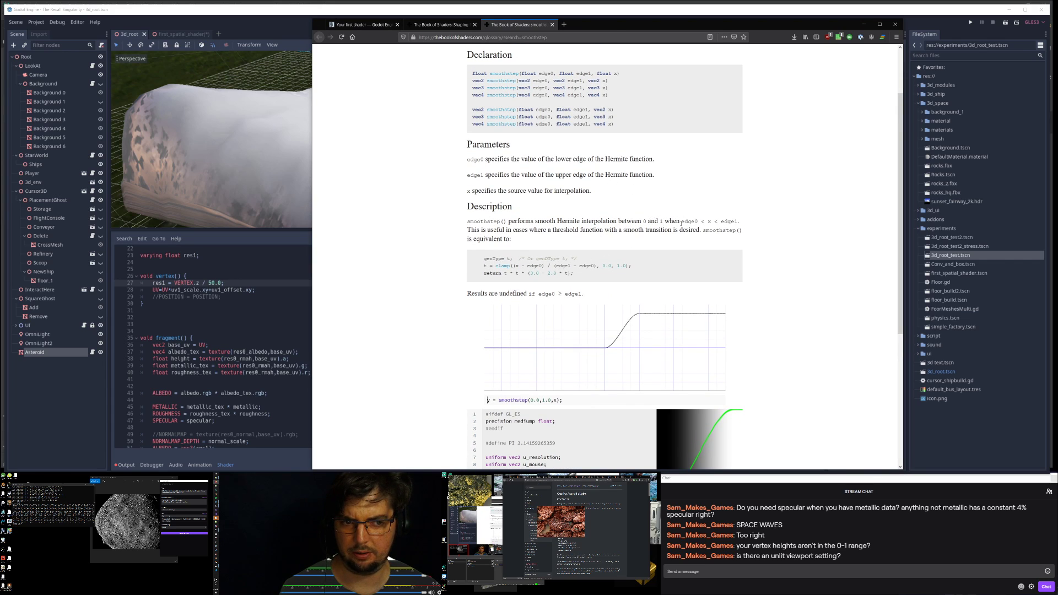
{"action": "double_click", "coordinate": [489, 81]}
Step: Return to Godot and wrap res1 in a smoothstep() call inside the vec3 of the fragment function's last ALBEDO assignment
{"action": "key", "text": "alt+Tab"}
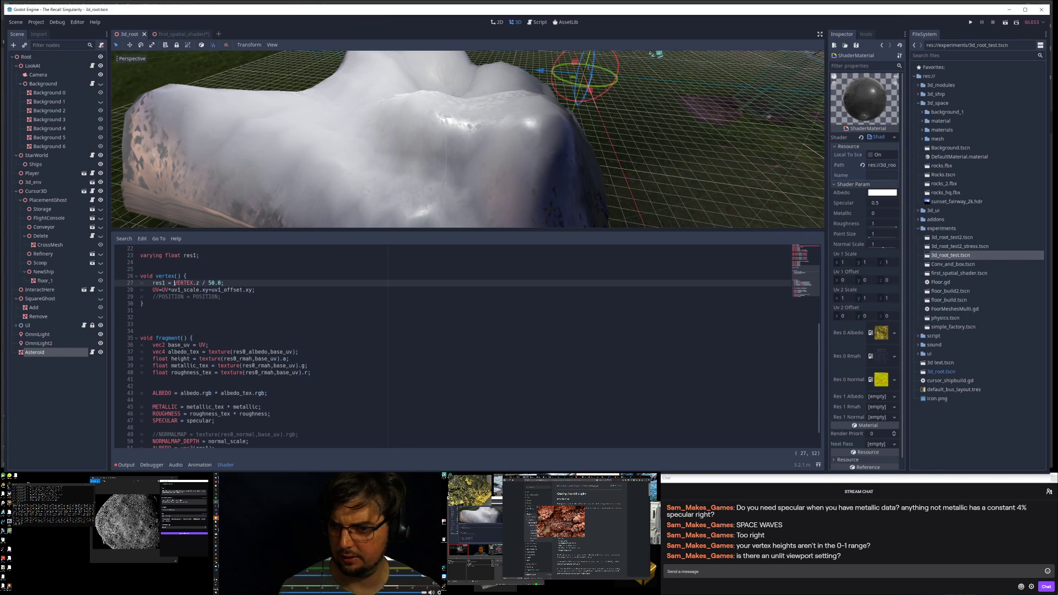
{"action": "scroll", "coordinate": [246, 312], "scroll_direction": "down", "scroll_amount": 1}
{"action": "scroll", "coordinate": [245, 312], "scroll_direction": "down", "scroll_amount": 1, "text": "ctrl"}
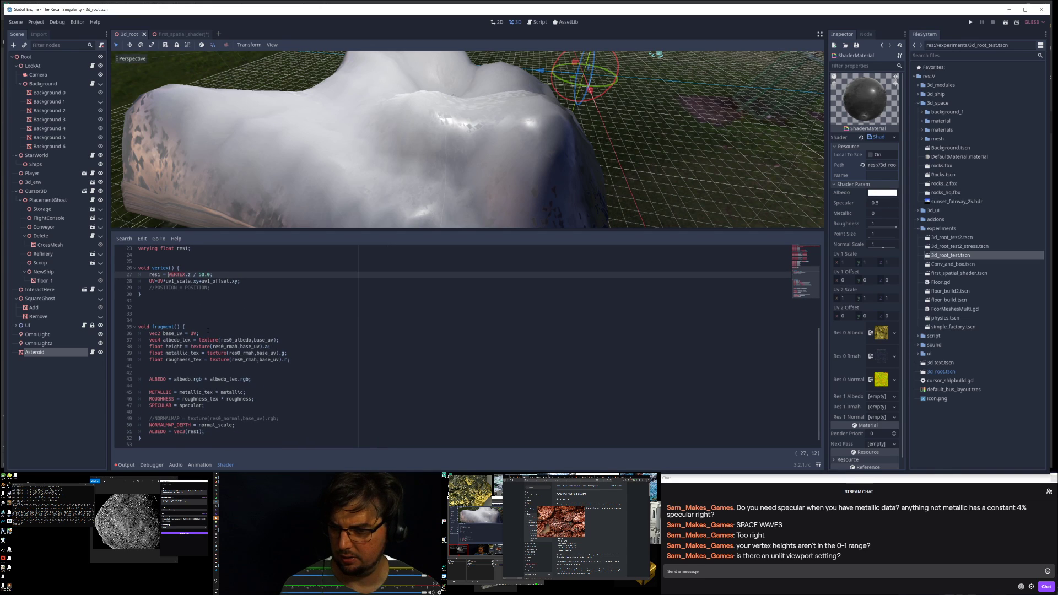
{"action": "scroll", "coordinate": [208, 331], "scroll_direction": "up", "scroll_amount": 1, "text": "ctrl"}
{"action": "scroll", "coordinate": [208, 332], "scroll_direction": "down", "scroll_amount": 1}
{"action": "double_click", "coordinate": [162, 428]}
{"action": "left_click", "coordinate": [182, 428]}
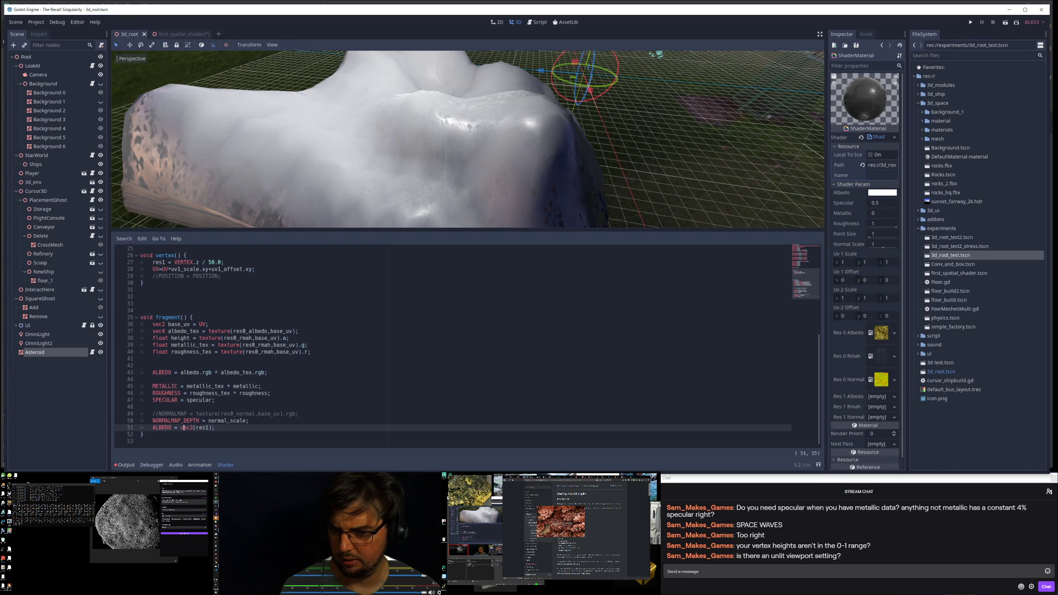
{"action": "type", "text": "smoothstep("}
{"action": "key", "text": "Right"}
{"action": "key", "text": "Right"}
{"action": "key", "text": "Right"}
{"action": "key", "text": "Right"}
{"action": "key", "text": "Right"}
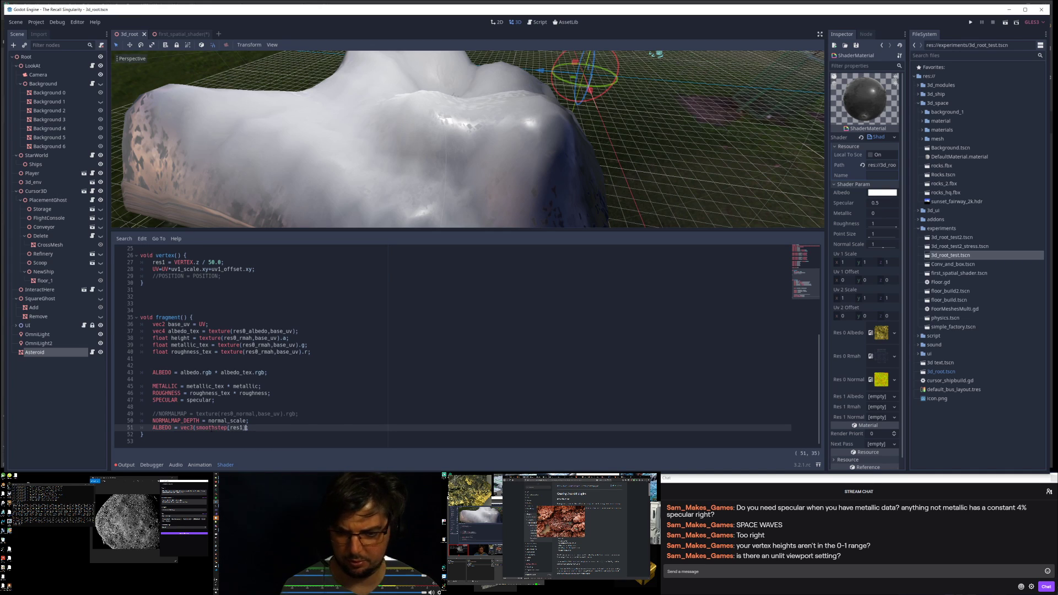
{"action": "key", "text": "Left"}
{"action": "key", "text": "Left"}
{"action": "key", "text": "Left"}
{"action": "type", "text": ")"}
Step: Add 2.0 and 4.0 as the smoothstep edge arguments before res1 and view the asteroid from farther away
{"action": "key", "text": "Left"}
{"action": "key", "text": "Left"}
{"action": "key", "text": "Left"}
{"action": "key", "text": "Left"}
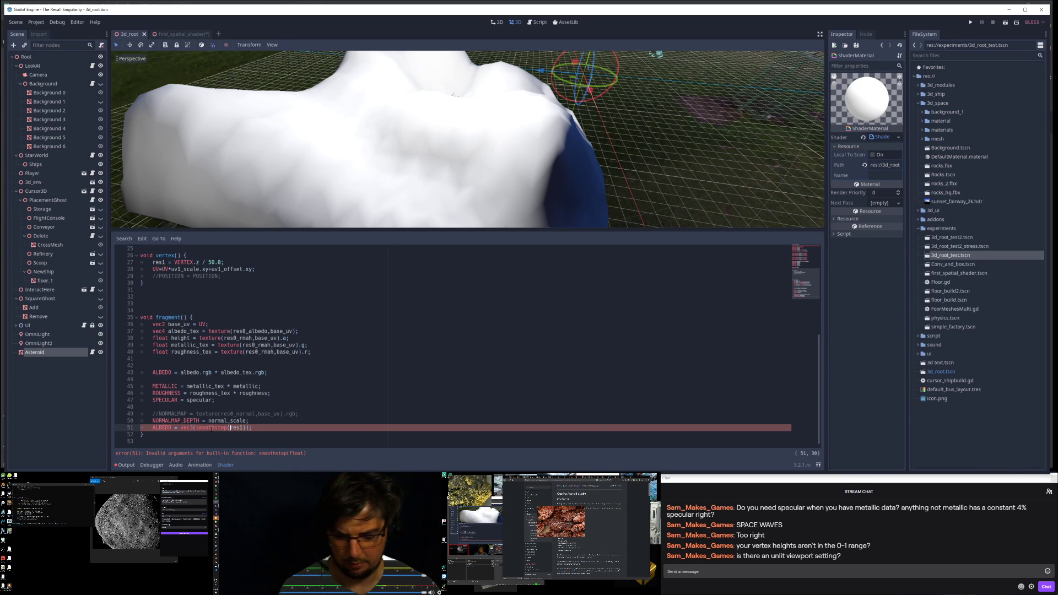
{"action": "type", "text": "2.0, "}
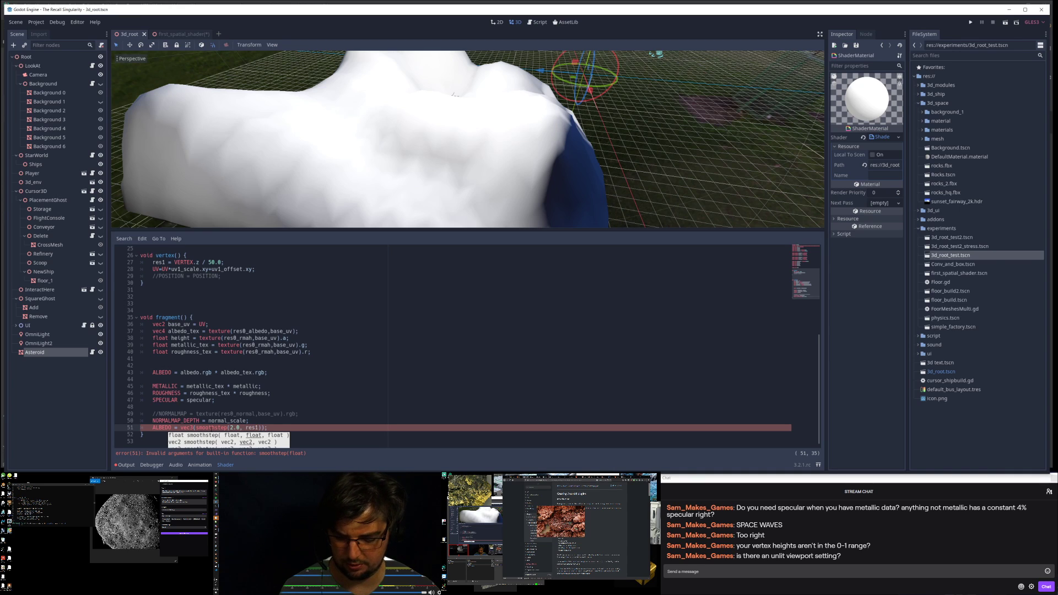
{"action": "type", "text": "4.0,"}
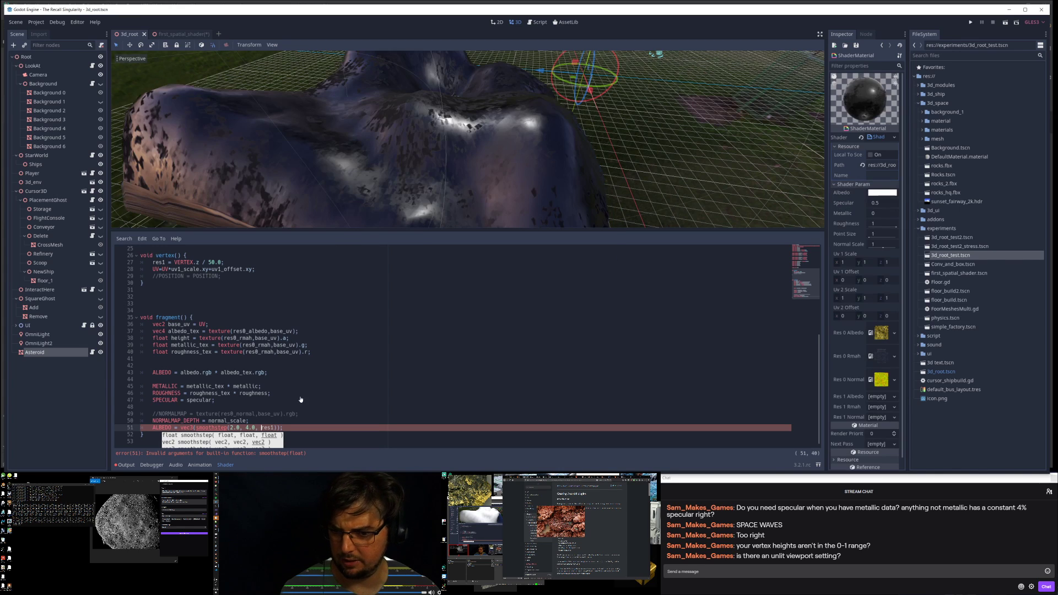
{"action": "scroll", "coordinate": [486, 173], "scroll_direction": "down", "scroll_amount": 6}
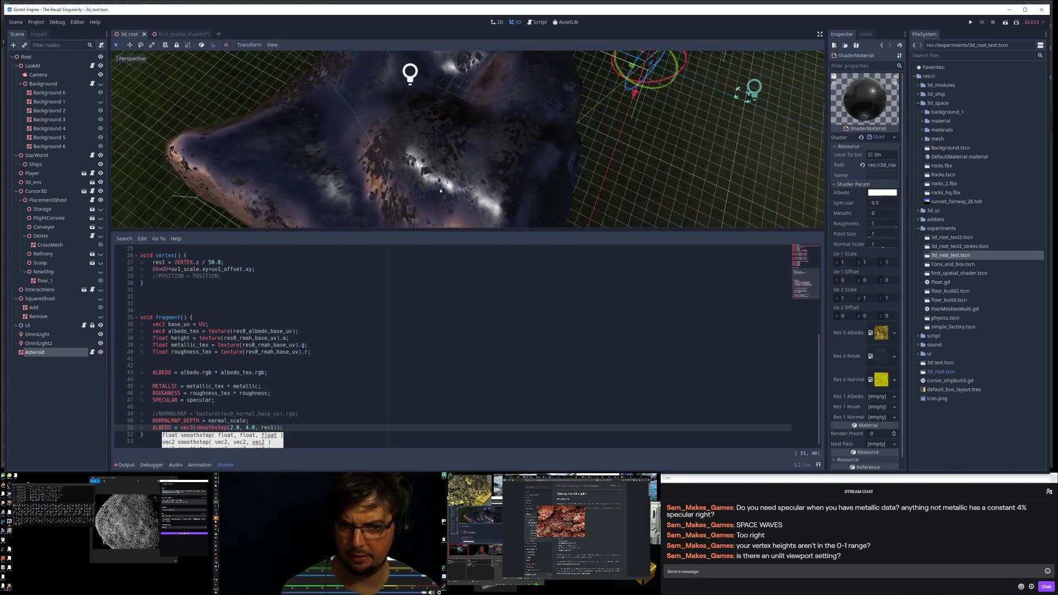
Step: Set the smoothstep edges in the last ALBEDO assignment to 20.0 and 40.0 and save the scene
{"action": "left_click", "coordinate": [231, 427]}
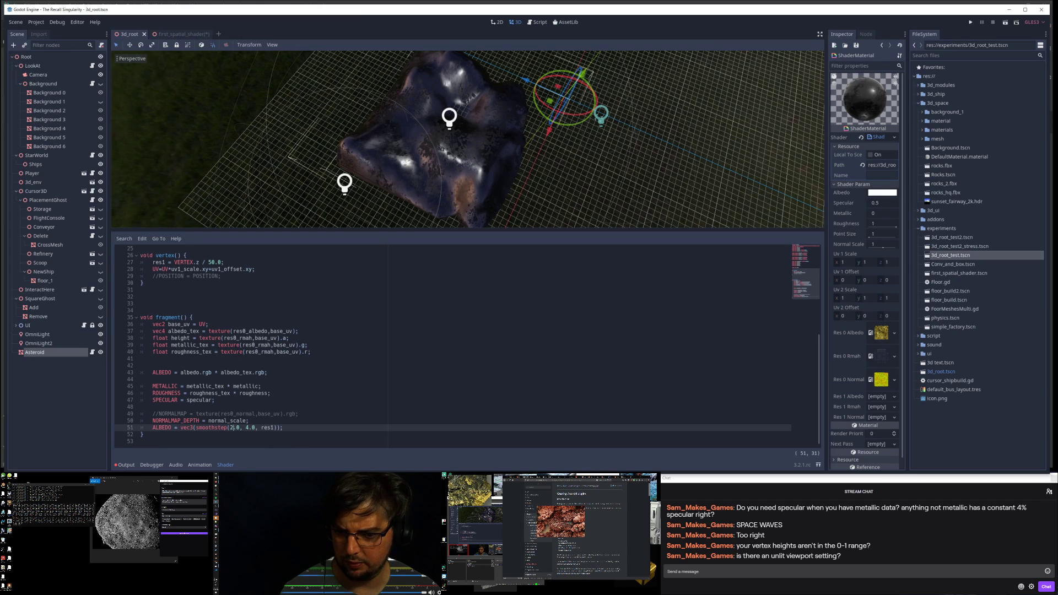
{"action": "type", "text": "0."}
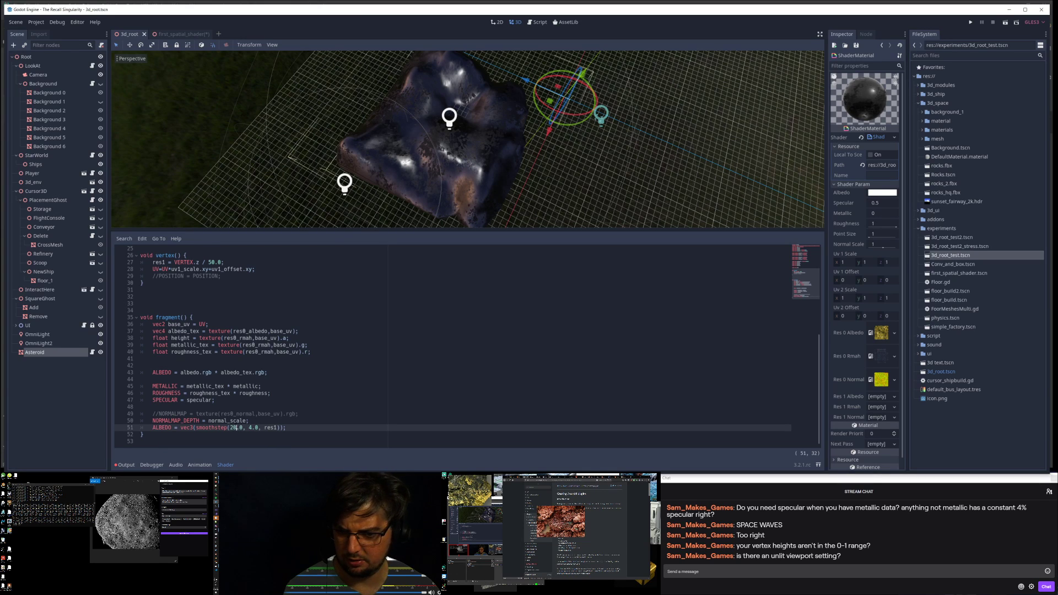
{"action": "type", "text": "0"}
{"action": "key", "text": "ctrl+s"}
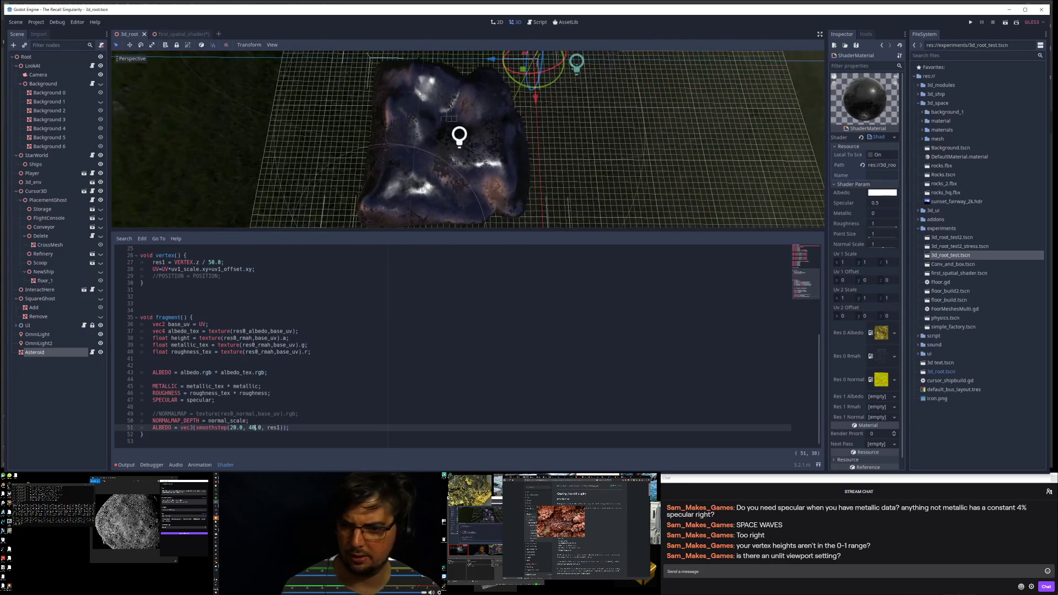
Step: Set the vertex component in the res1 assignment to x
{"action": "scroll", "coordinate": [232, 322], "scroll_direction": "up", "scroll_amount": 1}
{"action": "left_click", "coordinate": [199, 282]}
{"action": "key", "text": "BackSpace"}
{"action": "type", "text": "x"}
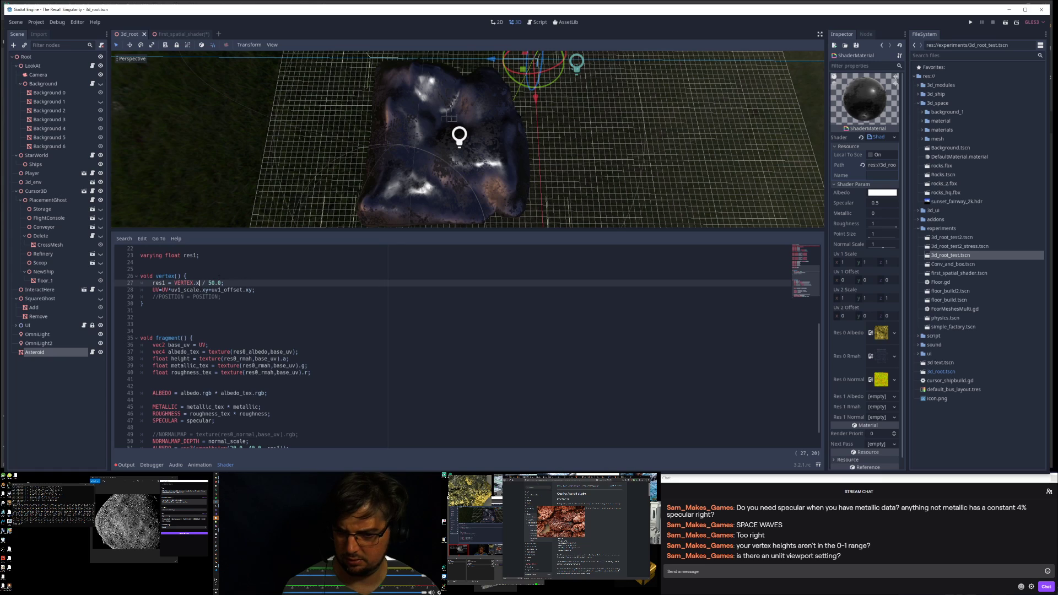
Step: Set the smoothstep edges in the last ALBEDO assignment to 200.0 and 400.0
{"action": "scroll", "coordinate": [329, 361], "scroll_direction": "down", "scroll_amount": 1}
{"action": "left_click", "coordinate": [237, 427]}
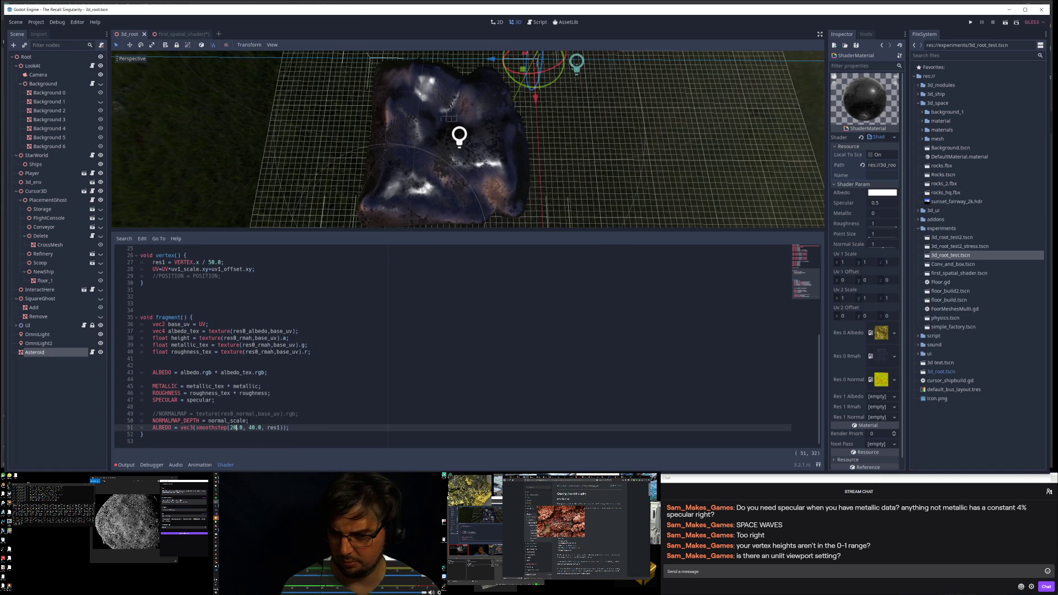
{"action": "key", "text": "BackSpace"}
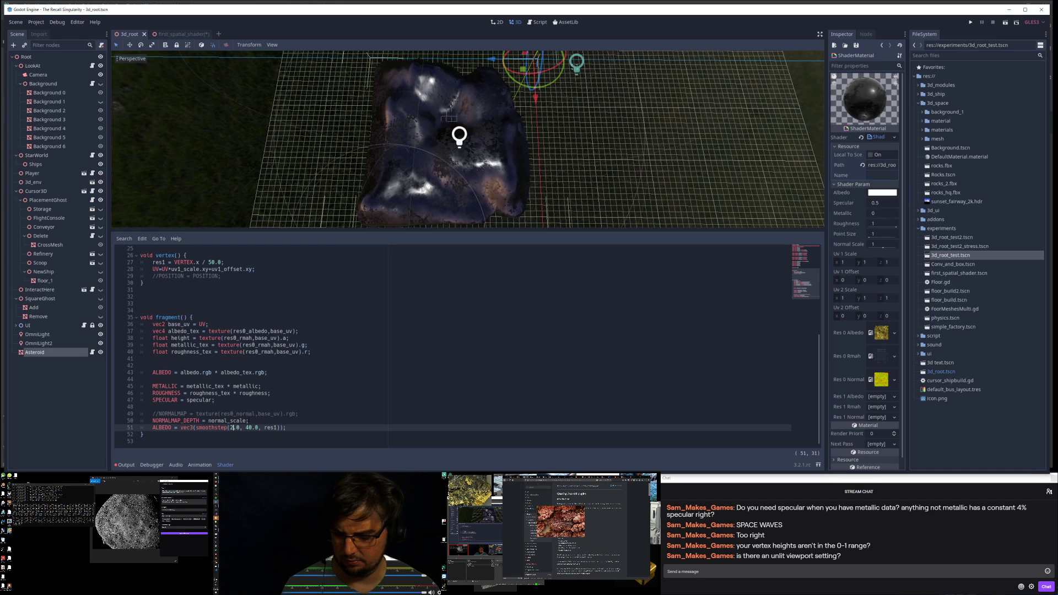
{"action": "key", "text": "Delete"}
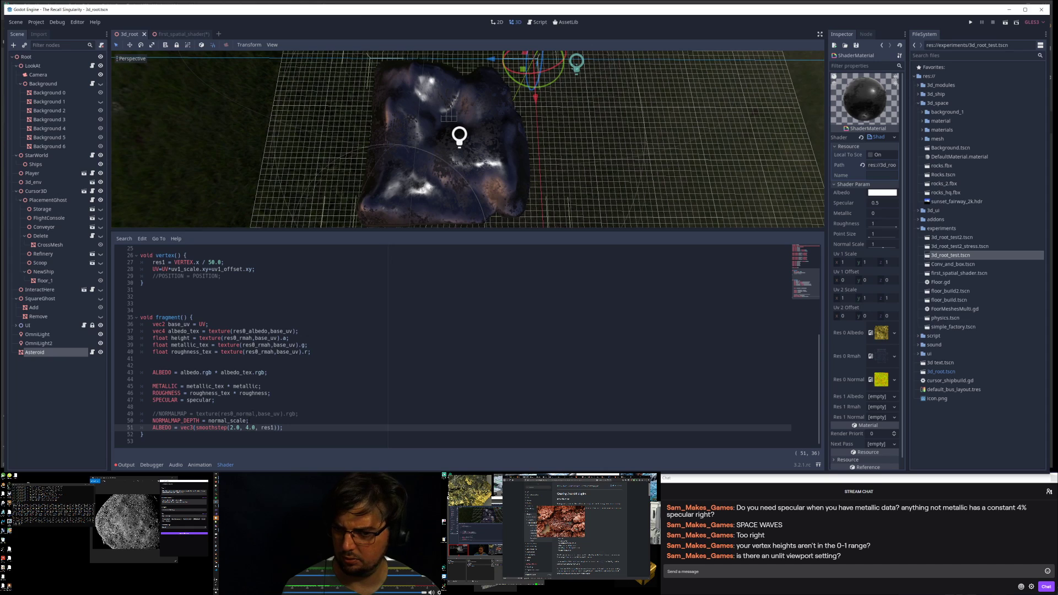
{"action": "key", "text": "Left"}
{"action": "key", "text": "Left"}
{"action": "key", "text": "Left"}
{"action": "key", "text": "Left"}
{"action": "key", "text": "Left"}
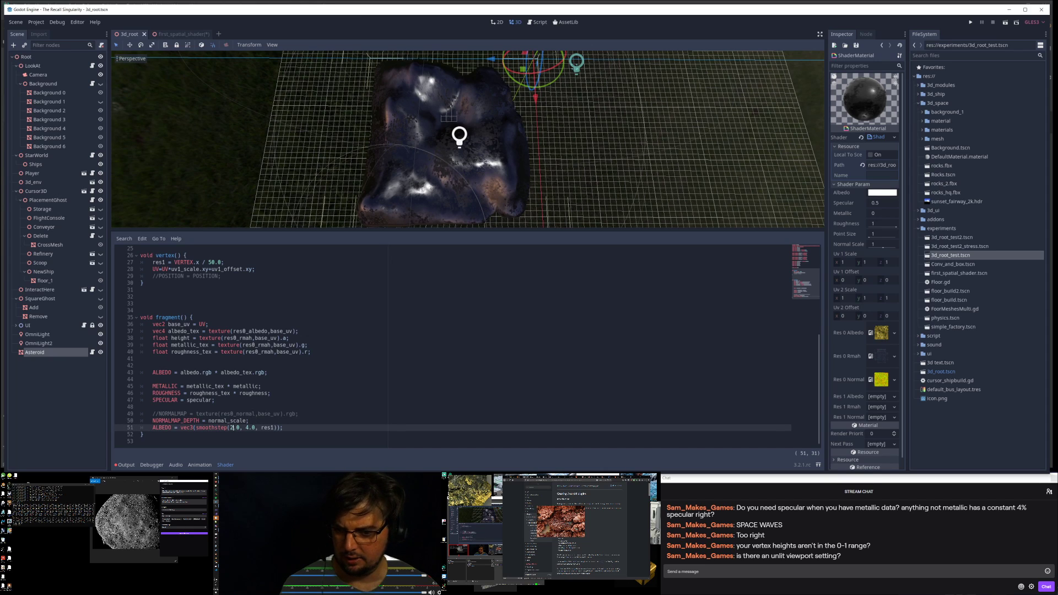
{"action": "type", "text": "00"}
{"action": "key", "text": "Right"}
{"action": "key", "text": "Right"}
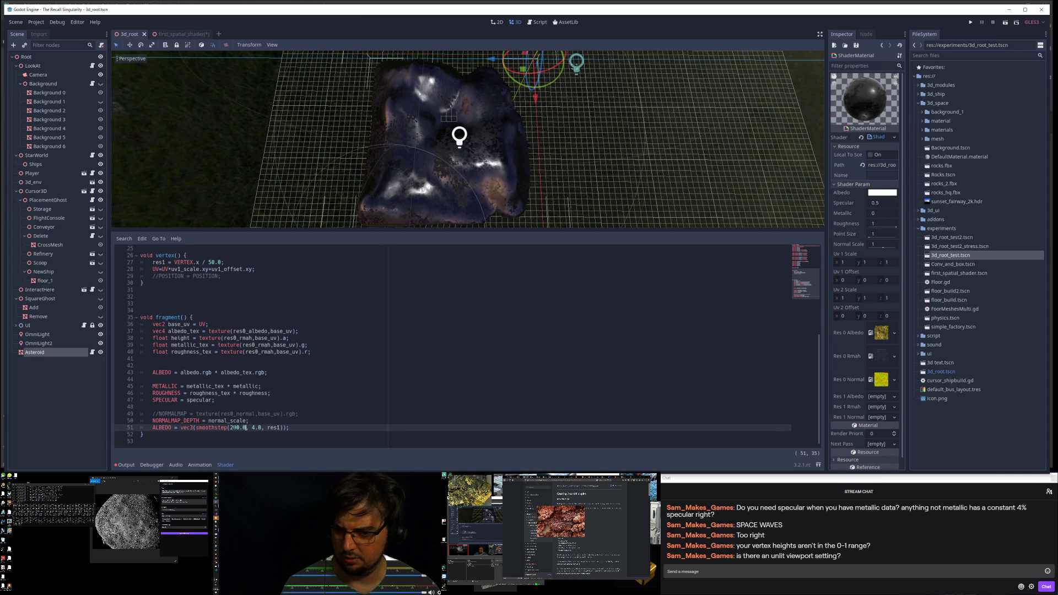
{"action": "type", "text": "00"}
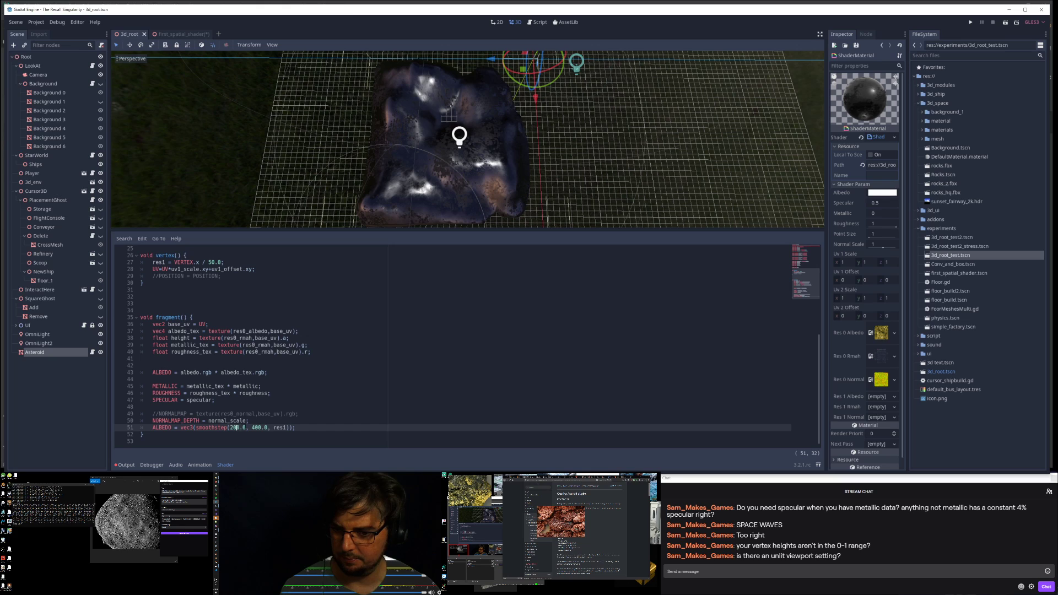
{"action": "key", "text": "Right"}
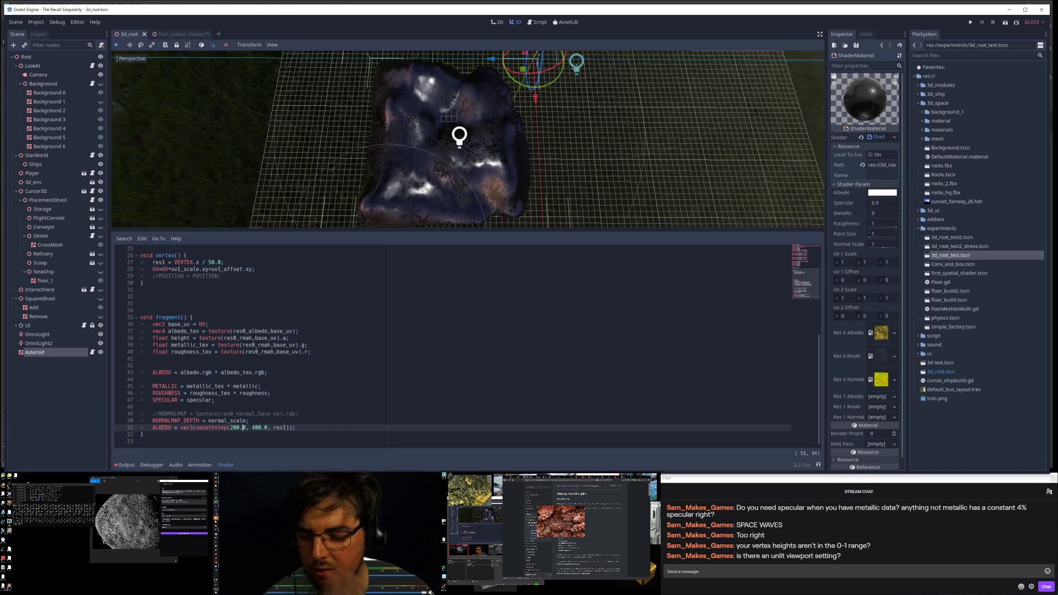
Step: Recheck the smoothstep edge description in the browser glossary against the res1 assignment in the Godot shader
{"action": "key", "text": "alt+Tab"}
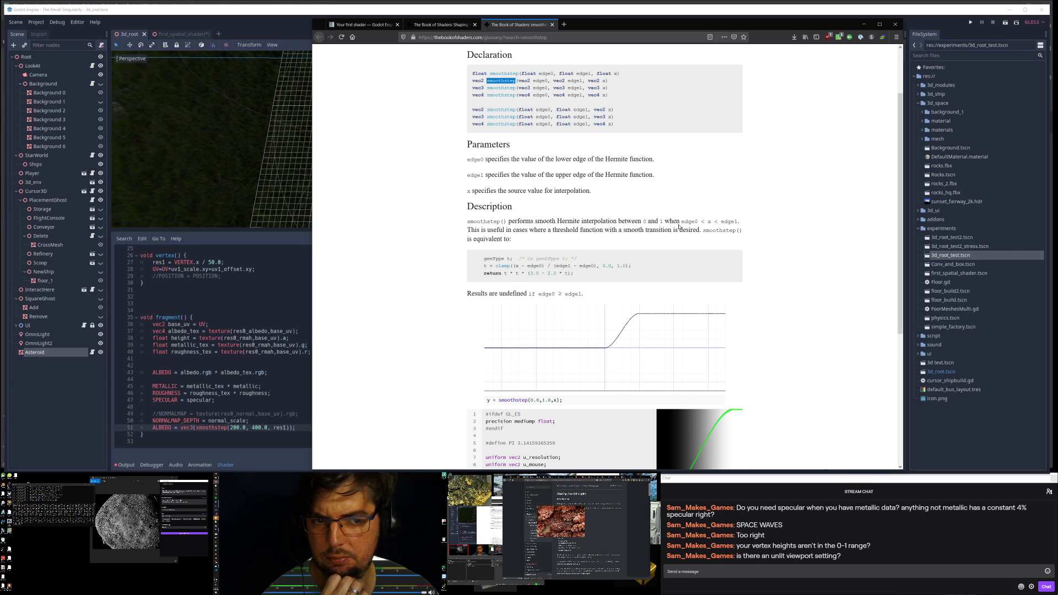
{"action": "left_click", "coordinate": [302, 359]}
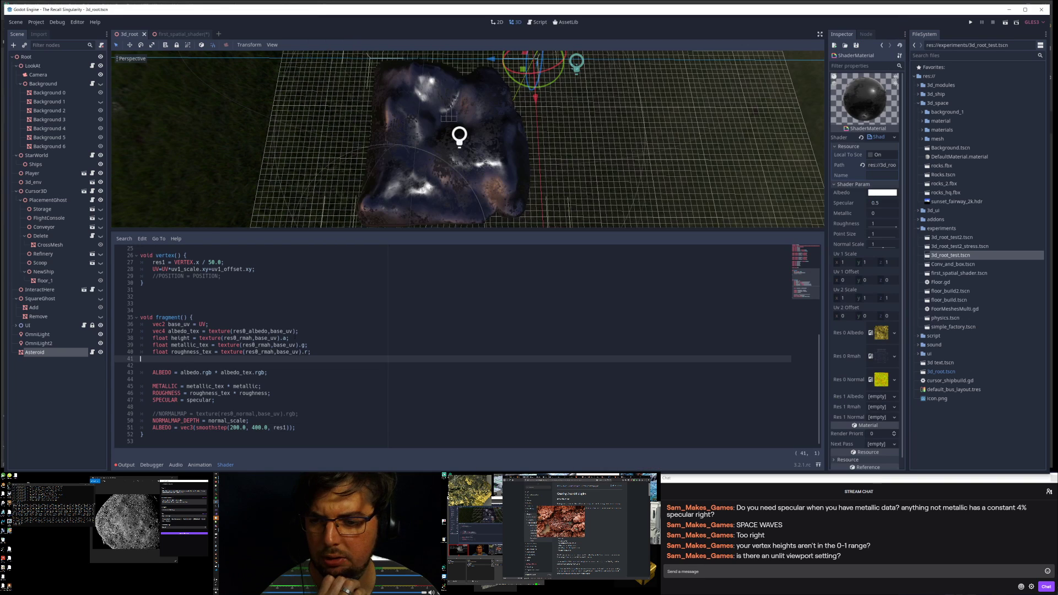
{"action": "scroll", "coordinate": [338, 321], "scroll_direction": "up", "scroll_amount": 2}
{"action": "scroll", "coordinate": [338, 320], "scroll_direction": "down", "scroll_amount": 2}
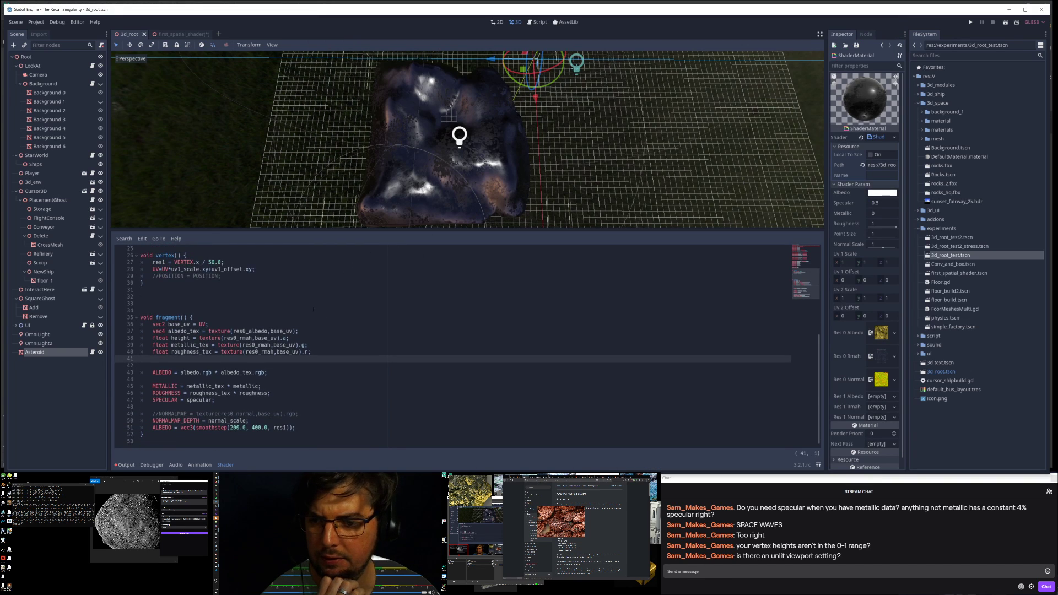
{"action": "left_click", "coordinate": [197, 262]}
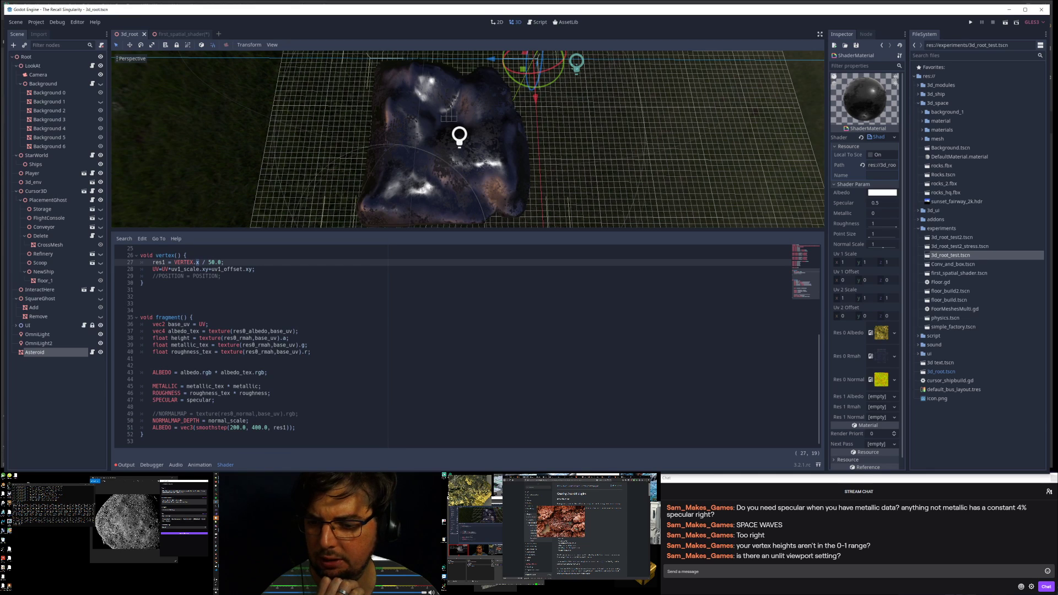
Step: Set the smoothstep edges in the last ALBEDO assignment to 0.2 and 0.8
{"action": "double_click", "coordinate": [235, 428]}
{"action": "type", "text": "0"}
{"action": "key", "text": "Right"}
{"action": "key", "text": "Right"}
{"action": "key", "text": "BackSpace"}
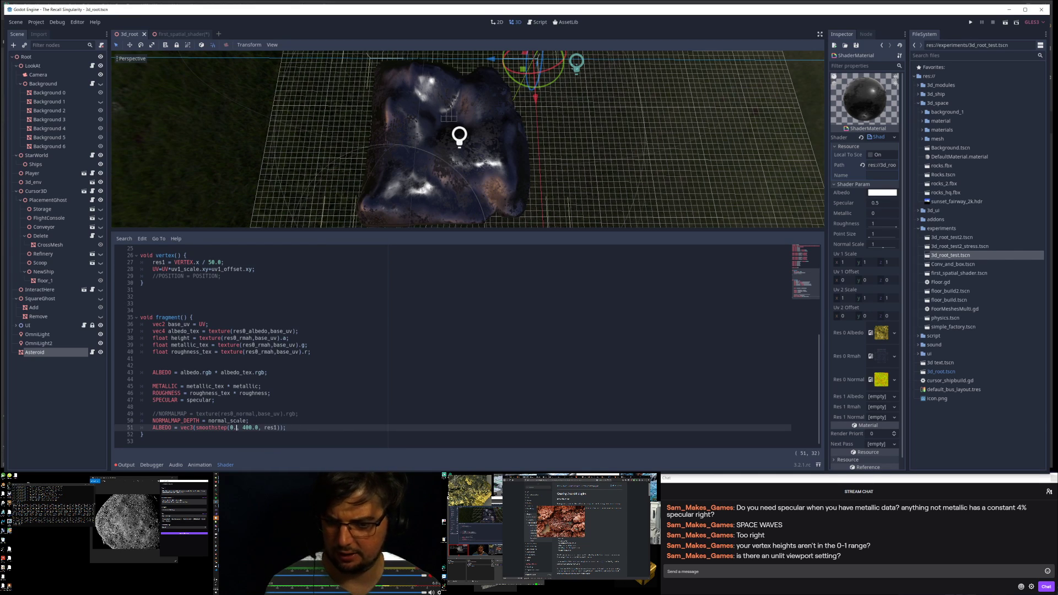
{"action": "type", "text": "2"}
{"action": "key", "text": "Right"}
{"action": "key", "text": "Right"}
{"action": "key", "text": "BackSpace"}
{"action": "key", "text": "BackSpace"}
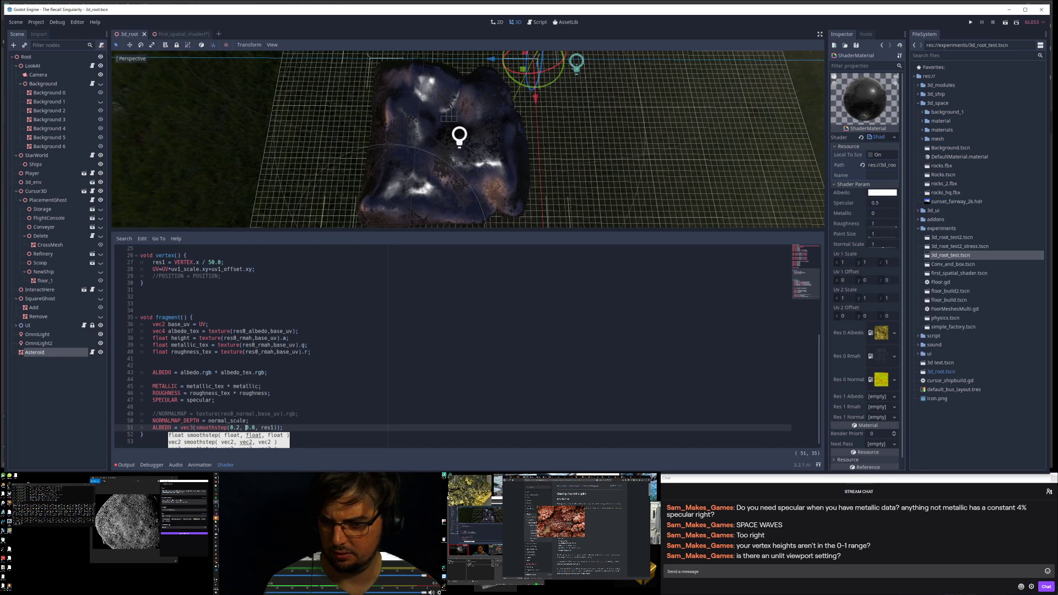
{"action": "key", "text": "BackSpace"}
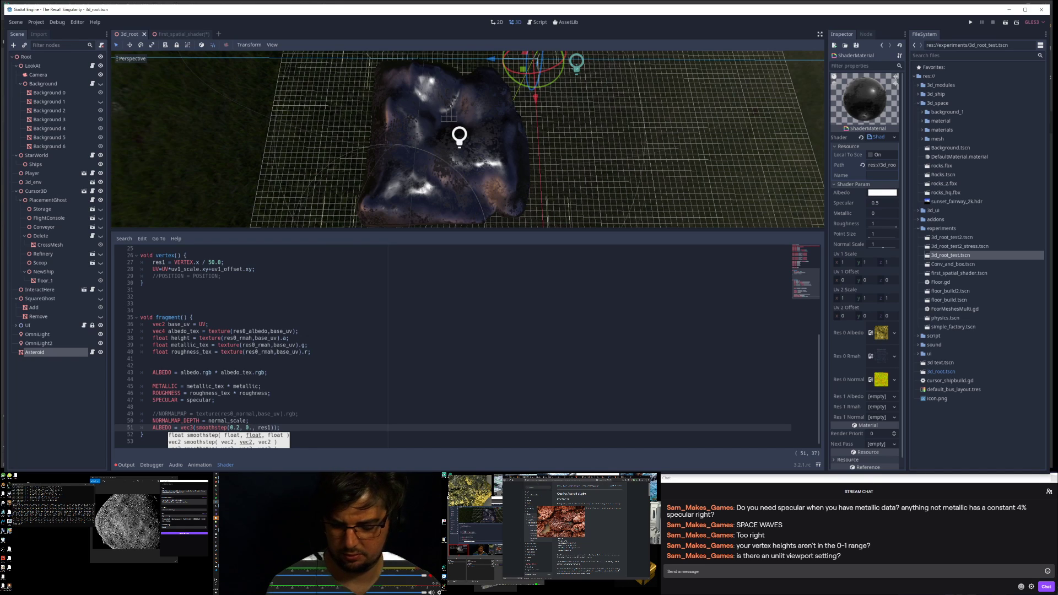
{"action": "type", "text": "8"}
Step: Examine the black-to-white falloff across the asteroid in the 3D view, from above and close up
{"action": "middle_click_drag", "start_coordinate": [496, 164], "coordinate": [521, 133]}
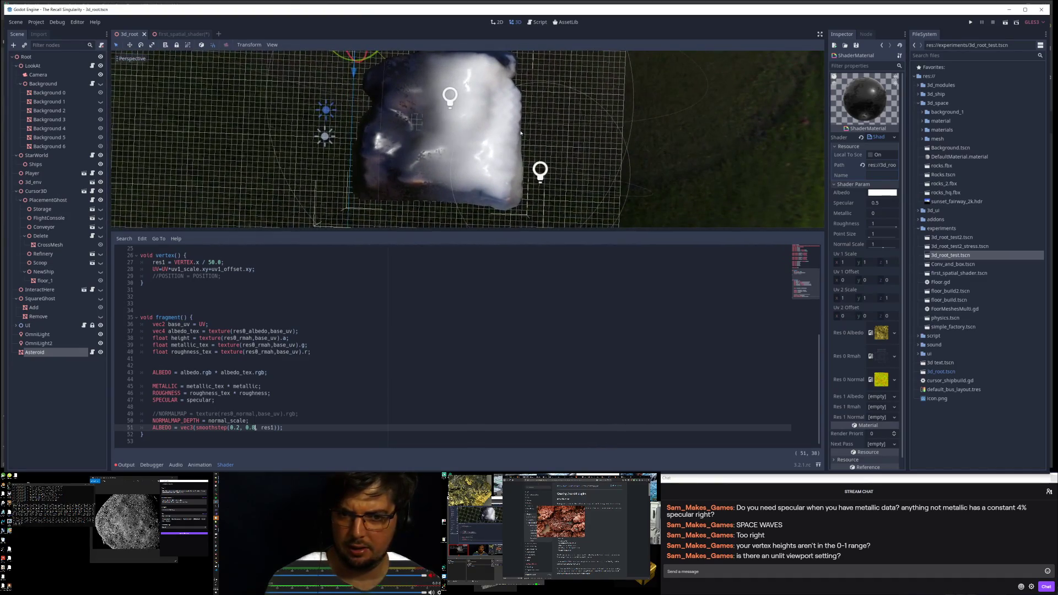
{"action": "scroll", "coordinate": [405, 135], "scroll_direction": "up", "scroll_amount": 5}
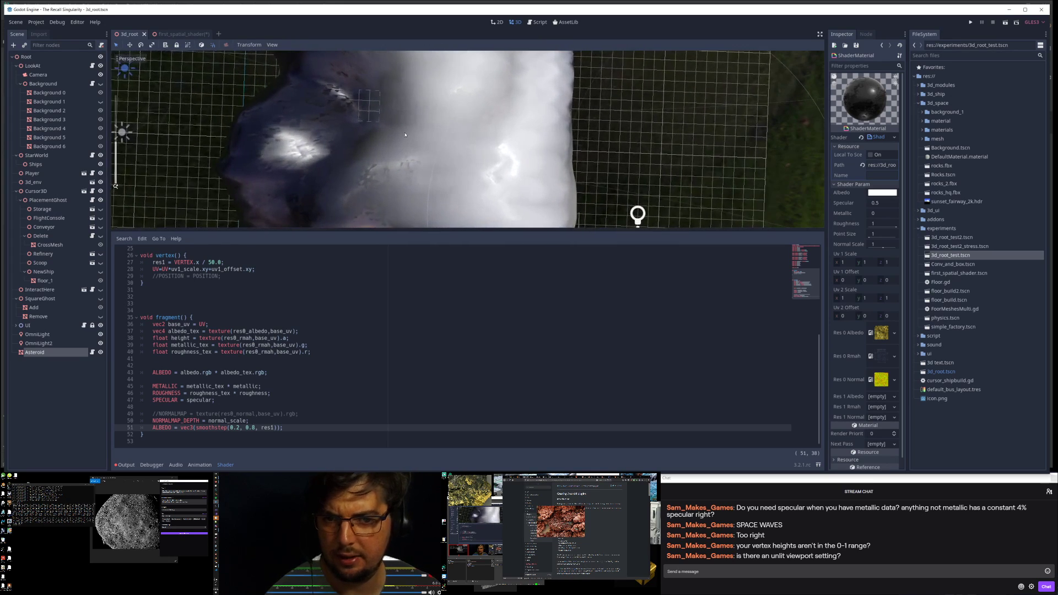
{"action": "middle_click_drag", "start_coordinate": [432, 124], "coordinate": [573, 125], "text": "shift"}
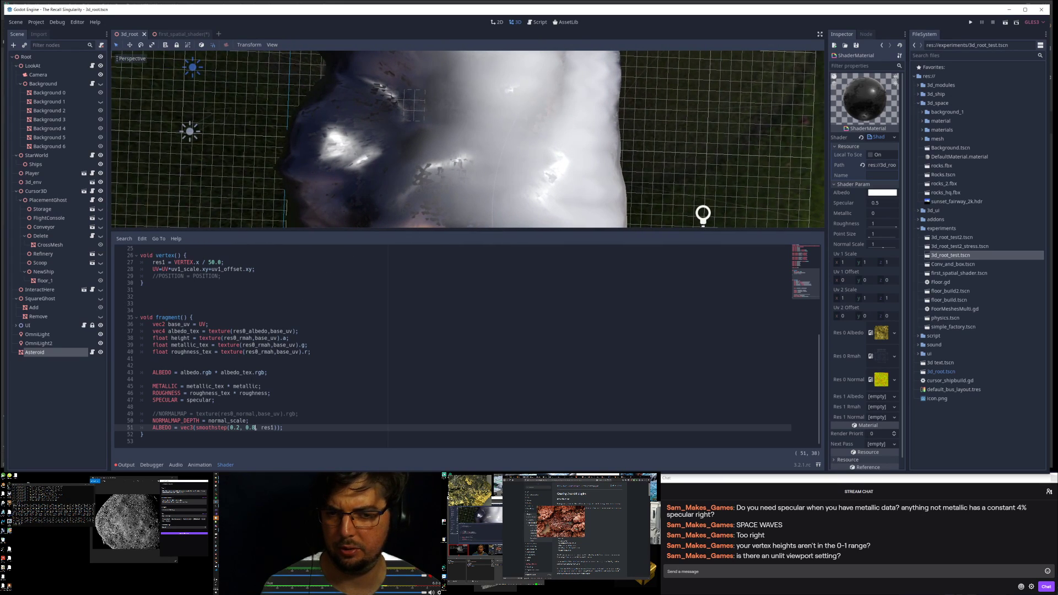
{"action": "mouse_move", "coordinate": [454, 161]}
{"action": "middle_mouse_down"}
{"action": "mouse_move", "coordinate": [462, 125]}
{"action": "mouse_move", "coordinate": [464, 150]}
{"action": "middle_mouse_up"}
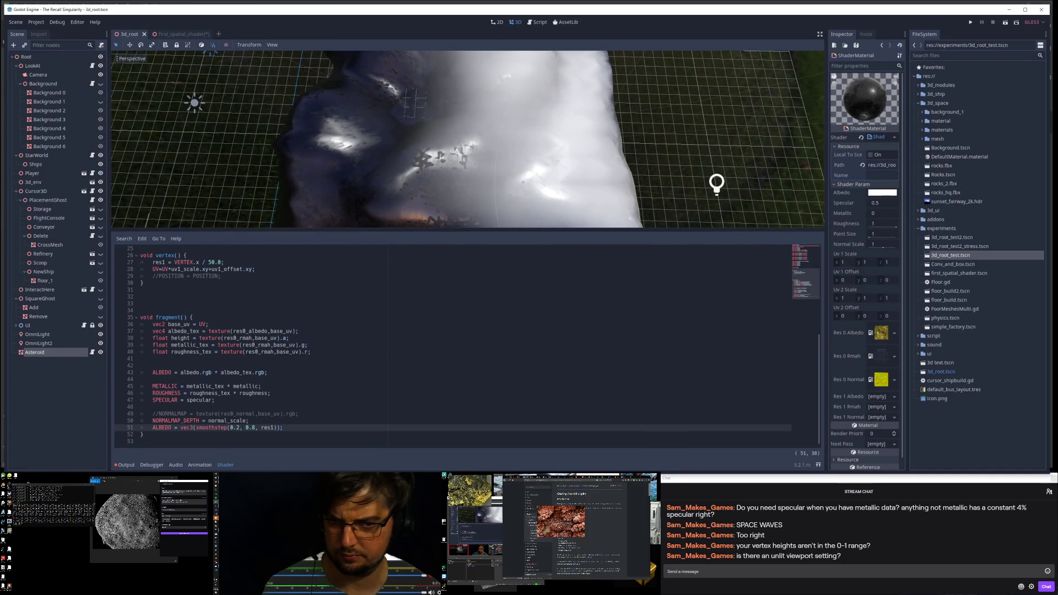
{"action": "scroll", "coordinate": [244, 428], "scroll_direction": "up", "scroll_amount": 1}
{"action": "scroll", "coordinate": [473, 138], "scroll_direction": "down", "scroll_amount": 11}
{"action": "scroll", "coordinate": [473, 138], "scroll_direction": "up", "scroll_amount": 3}
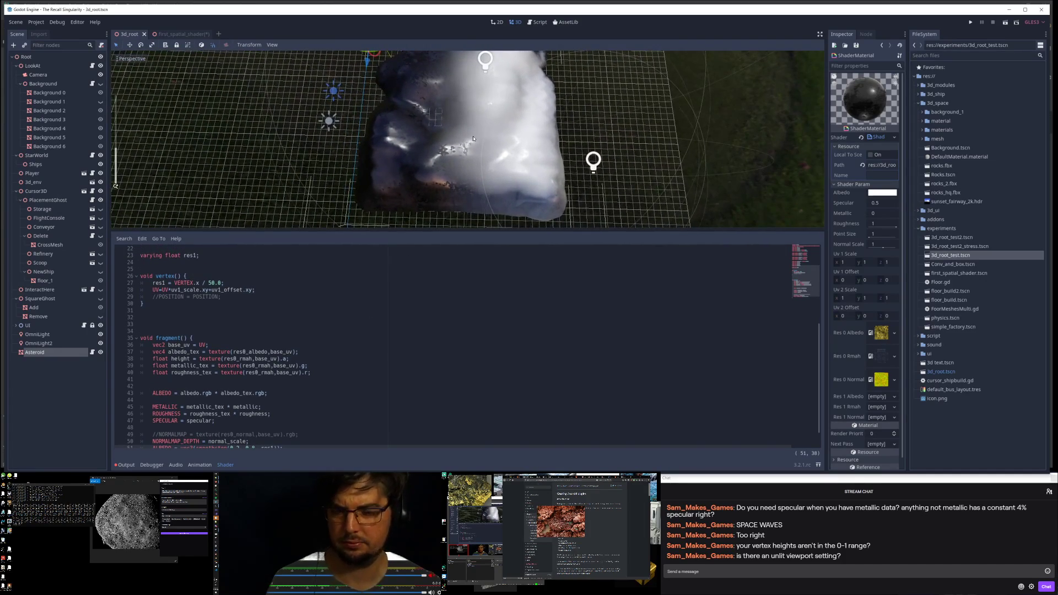
{"action": "scroll", "coordinate": [452, 348], "scroll_direction": "down", "scroll_amount": 1}
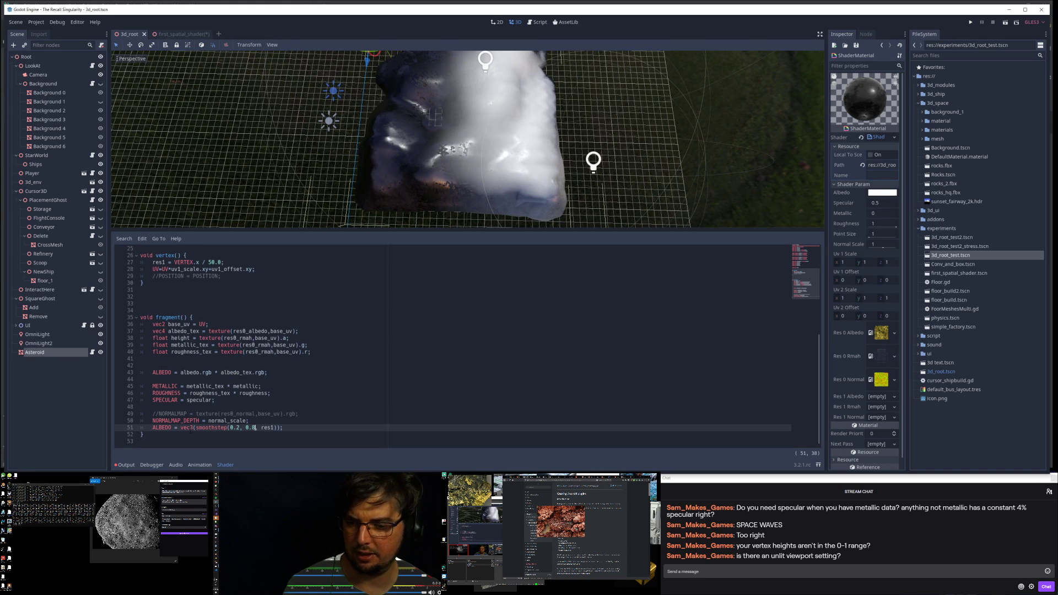
Step: Copy the vec3(smoothstep(0.2, 0.8, res1)) expression into a new float blend_factor declaration below the roughness_tex line
{"action": "key", "text": "shift+End"}
{"action": "key", "text": "ctrl+c"}
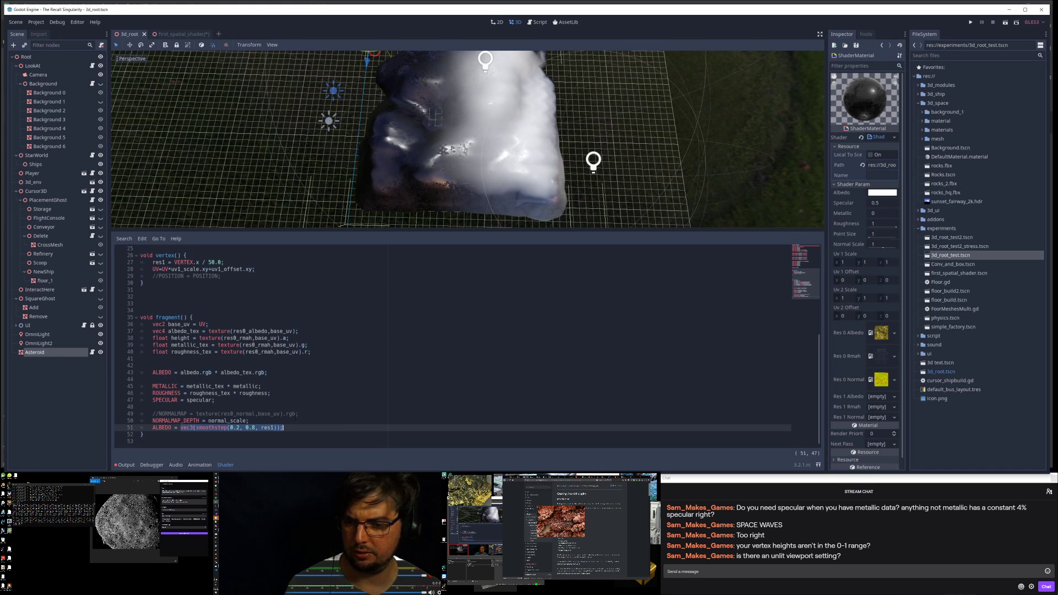
{"action": "left_click", "coordinate": [335, 351]}
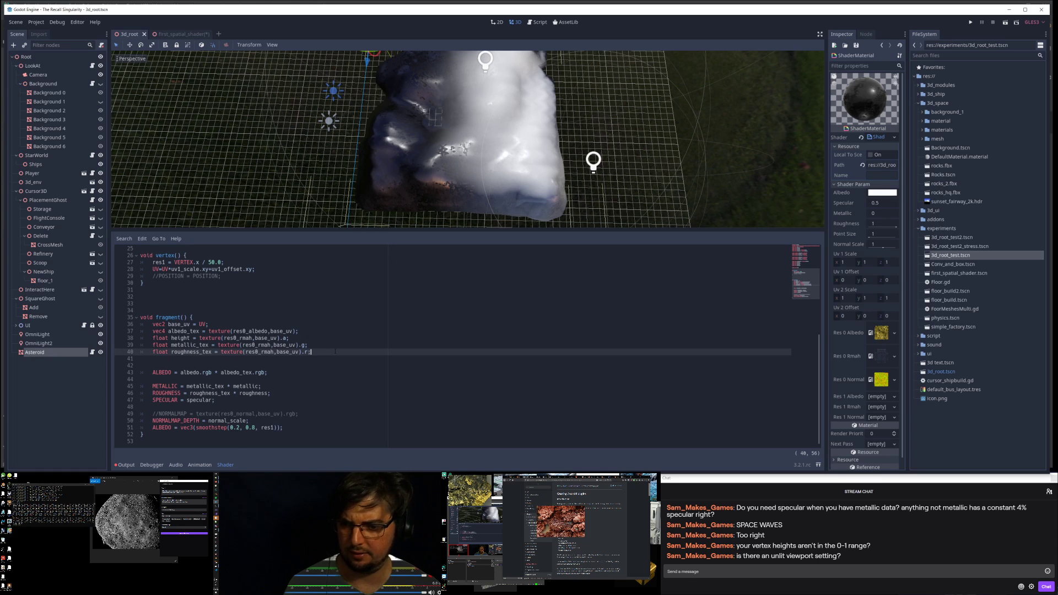
{"action": "key", "text": "Return"}
{"action": "key", "text": "Return"}
{"action": "type", "text": "float blend_factor ="}
{"action": "key", "text": "ctrl+v"}
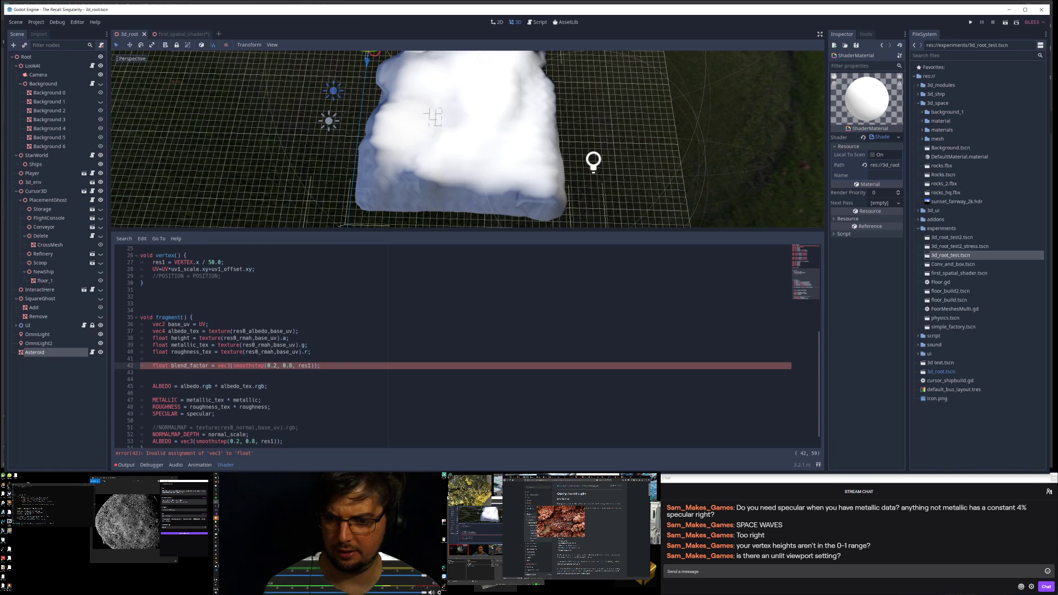
Step: Replace the smoothstep expression inside vec3() in the last ALBEDO assignment with blend_factor
{"action": "double_click", "coordinate": [184, 366]}
{"action": "key", "text": "ctrl+c"}
{"action": "scroll", "coordinate": [243, 373], "scroll_direction": "down", "scroll_amount": 1}
{"action": "left_click", "coordinate": [196, 427]}
{"action": "left_click", "coordinate": [281, 427], "text": "shift"}
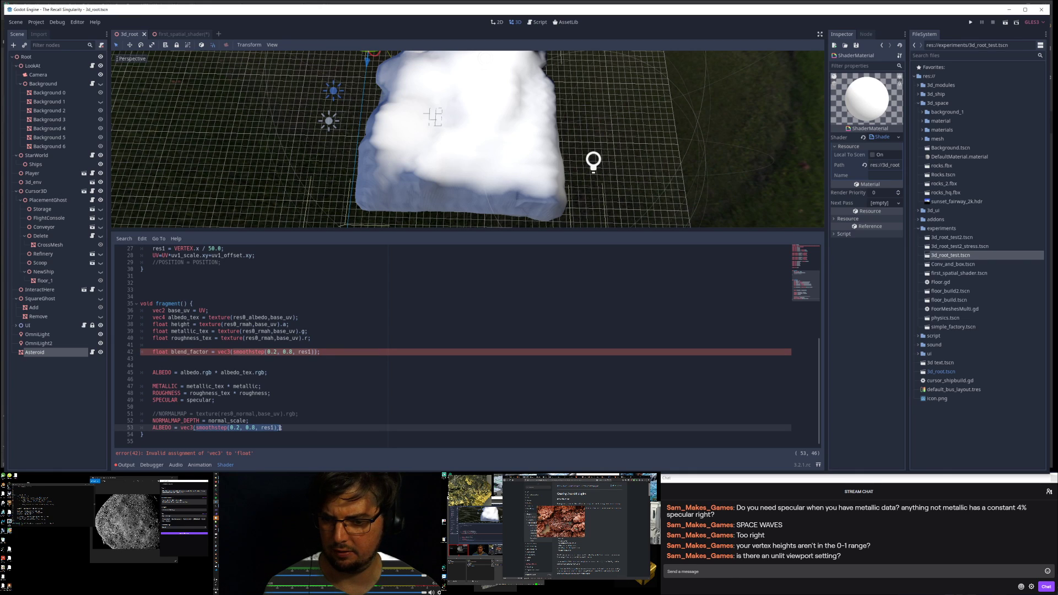
{"action": "key", "text": "ctrl+v"}
Step: Remove the vec3 constructor name from the blend_factor declaration so that it assigns the plain smoothstep result
{"action": "left_click", "coordinate": [239, 351]}
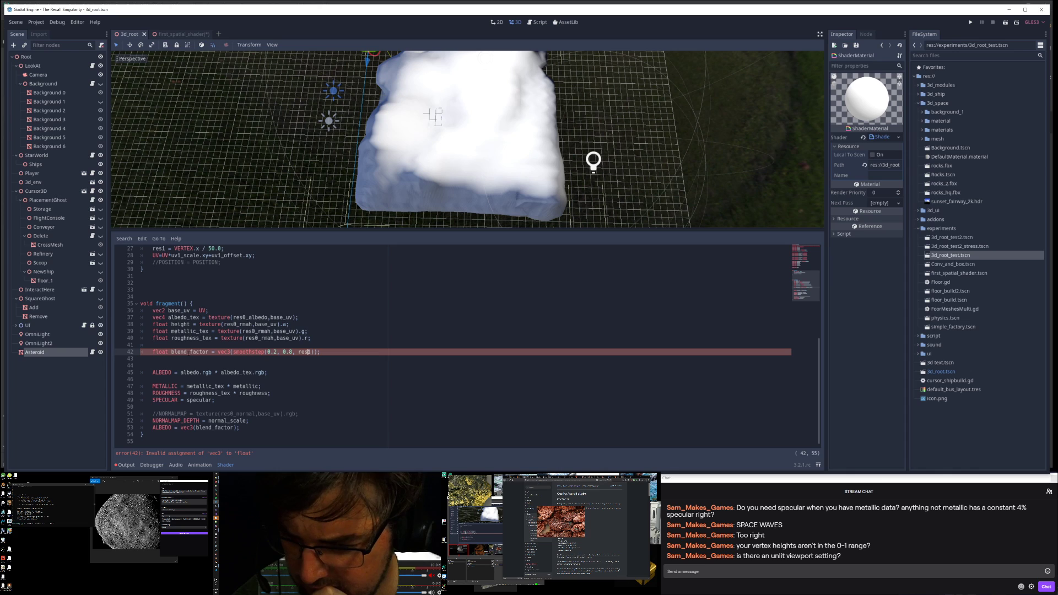
{"action": "double_click", "coordinate": [226, 352]}
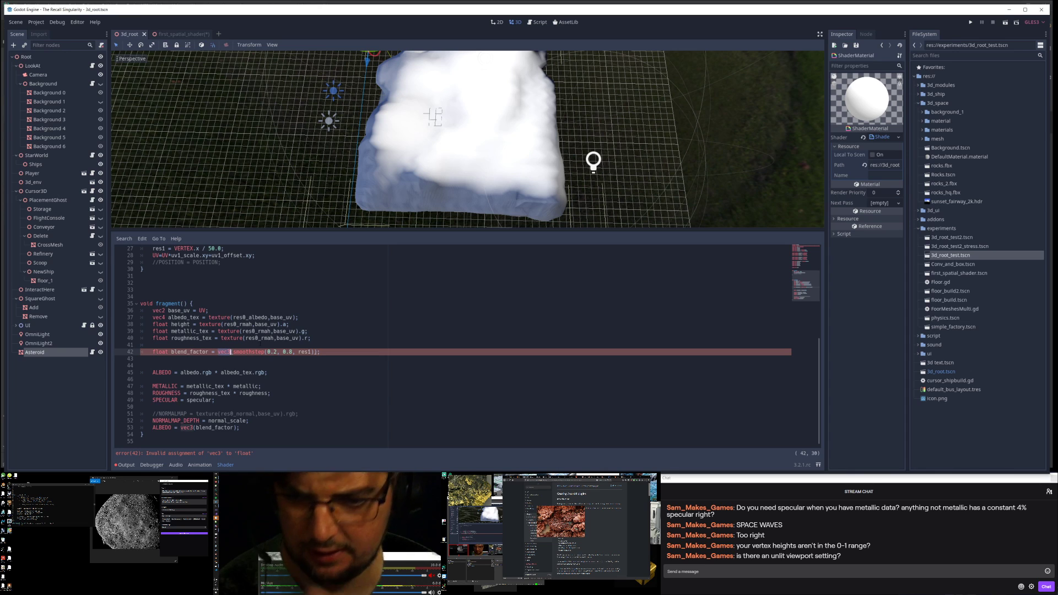
{"action": "key", "text": "BackSpace"}
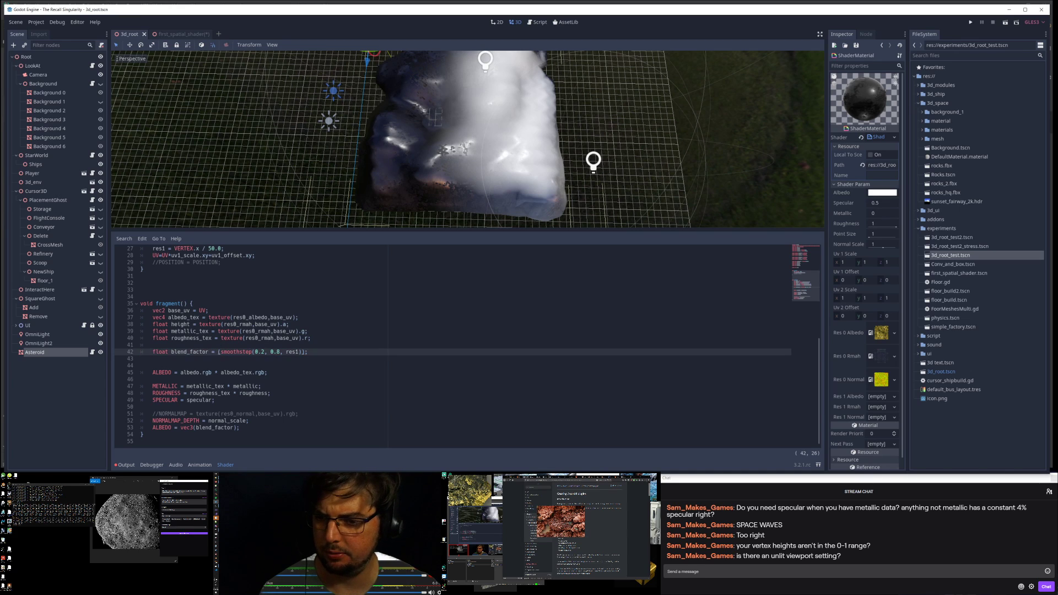
Step: Duplicate the height, metallic_tex and roughness_tex declarations directly above the blend_factor line
{"action": "left_click", "coordinate": [209, 324]}
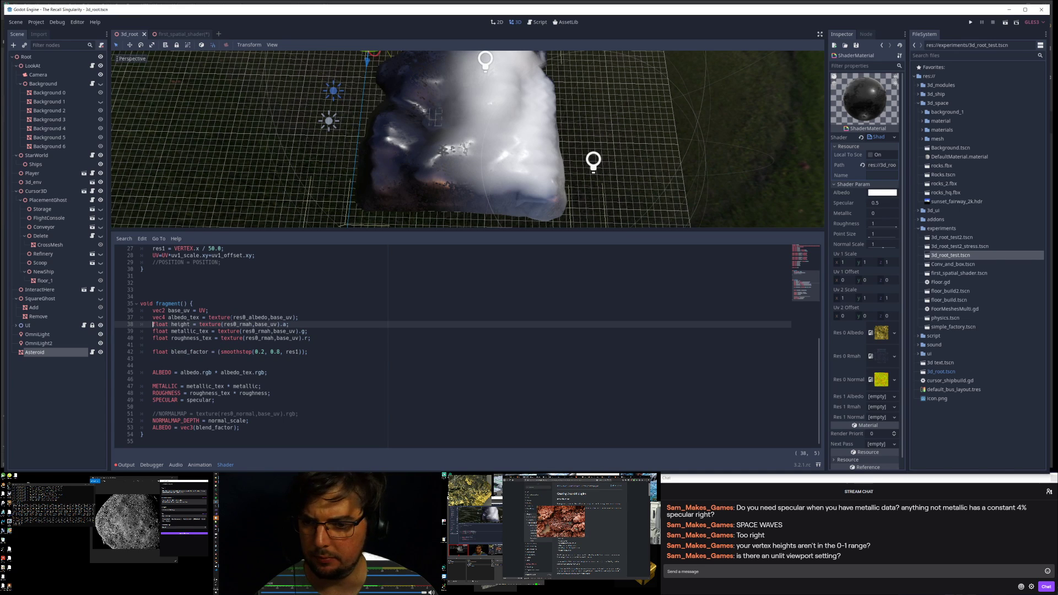
{"action": "key", "text": "Home"}
{"action": "key", "text": "shift+Down"}
{"action": "key", "text": "shift+Down"}
{"action": "key", "text": "shift+Down"}
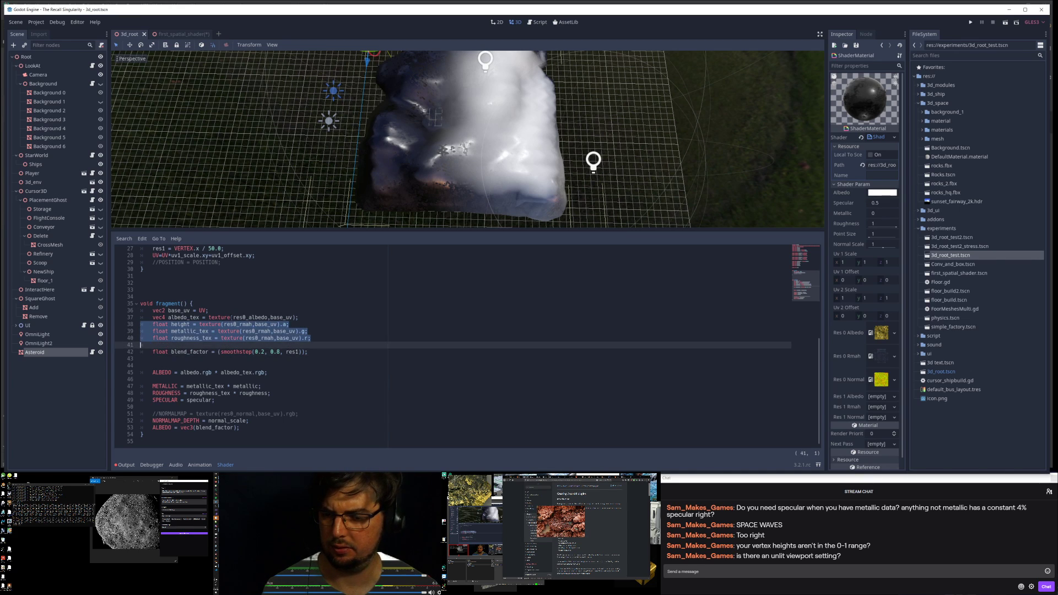
{"action": "key", "text": "ctrl+b"}
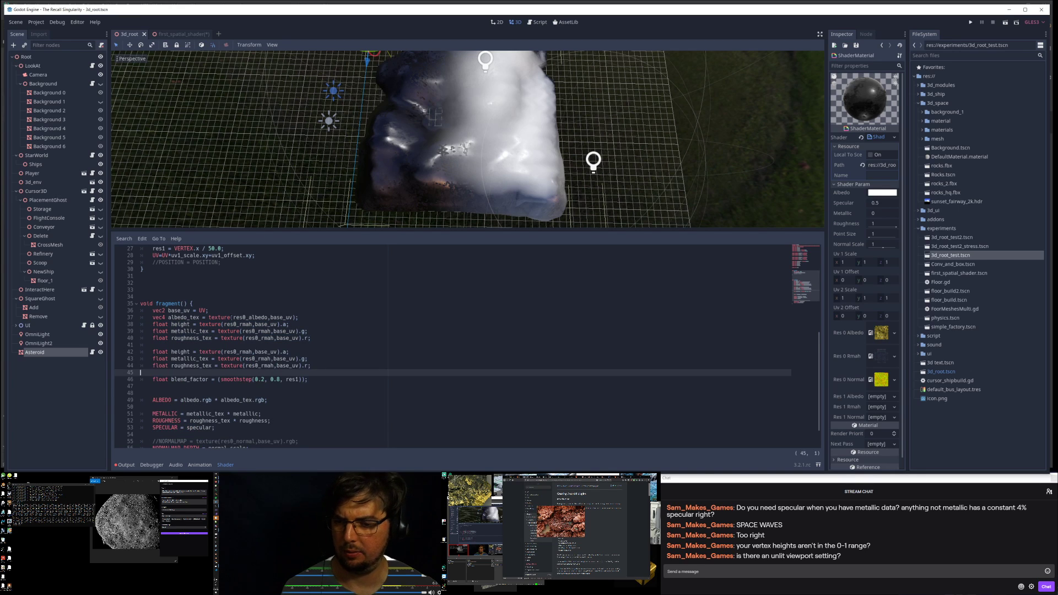
Step: Switch the texture source in the duplicated height, metallic_tex and roughness_tex lines to res1_rmah
{"action": "left_click", "coordinate": [236, 352]}
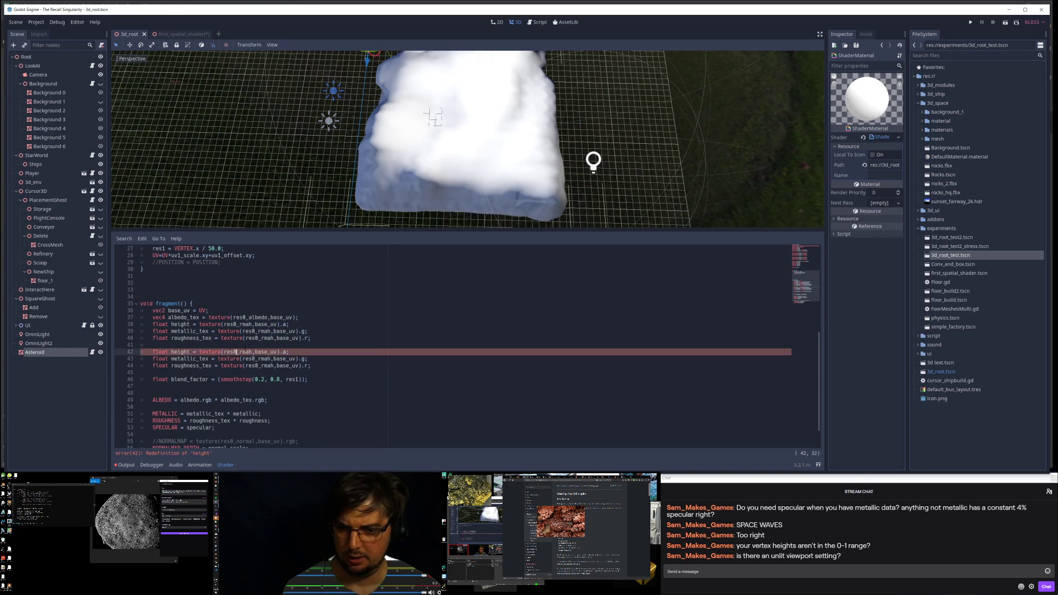
{"action": "key", "text": "BackSpace"}
{"action": "type", "text": "1"}
{"action": "key", "text": "Down"}
{"action": "key", "text": "Right"}
{"action": "key", "text": "Right"}
{"action": "key", "text": "BackSpace"}
{"action": "type", "text": "1"}
{"action": "key", "text": "Down"}
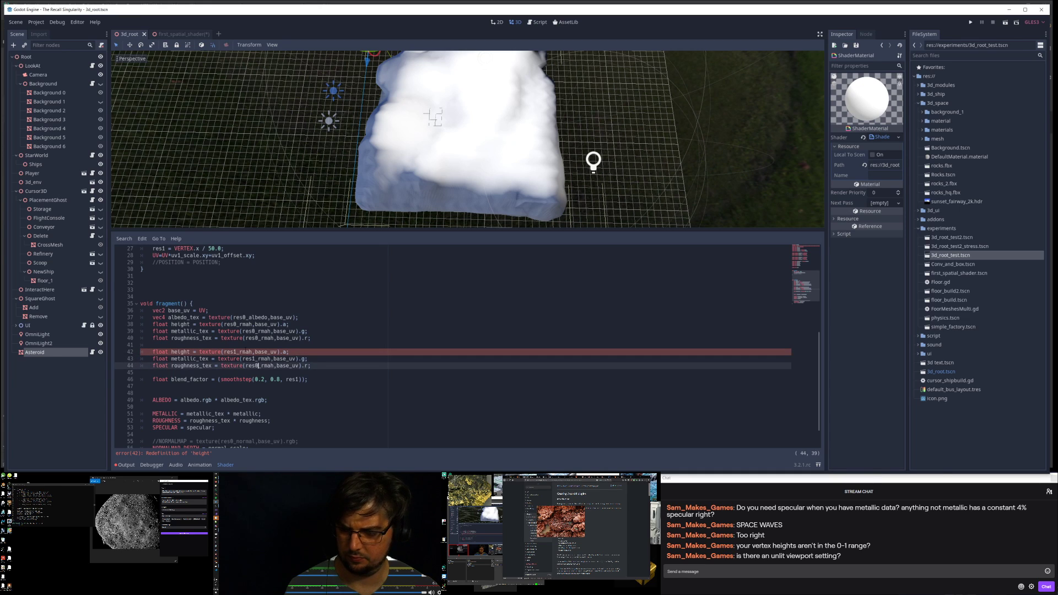
Step: Append the _r1 suffix to the variable names in the three duplicated declarations: height_r1, metallic_tex_r1 and roughness_tex_r1
{"action": "key", "text": "Up"}
{"action": "key", "text": "Up"}
{"action": "key", "text": "Left"}
{"action": "key", "text": "Left"}
{"action": "key", "text": "Left"}
{"action": "key", "text": "Left"}
{"action": "key", "text": "Left"}
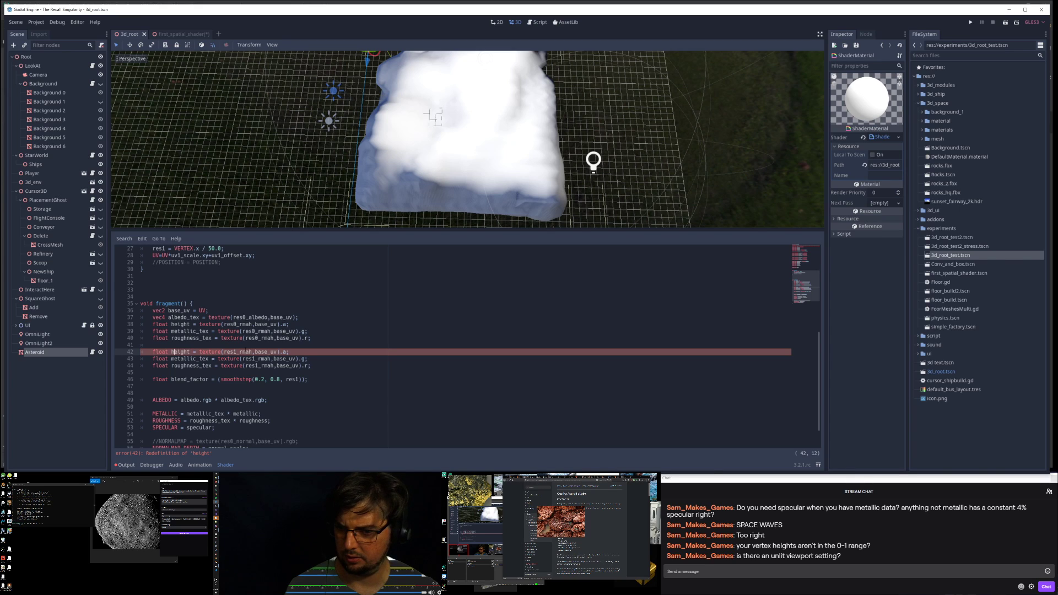
{"action": "type", "text": "_1"}
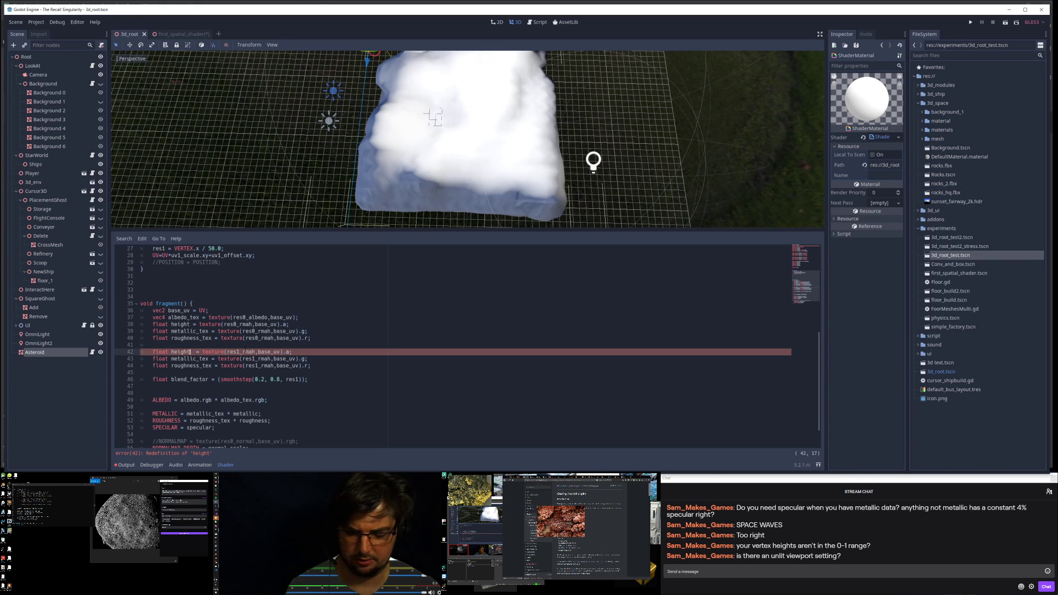
{"action": "type", "text": "r"}
{"action": "key", "text": "Down"}
{"action": "key", "text": "Right"}
{"action": "key", "text": "Right"}
{"action": "key", "text": "Right"}
{"action": "type", "text": "_r1"}
{"action": "key", "text": "Down"}
{"action": "key", "text": "Left"}
{"action": "key", "text": "Left"}
{"action": "type", "text": "_r1"}
Step: Rename the three original res0 variables to height_r0, metallic_tex_r0 and roughness_tex_r0
{"action": "key", "text": "Up"}
{"action": "key", "text": "Up"}
{"action": "key", "text": "Up"}
{"action": "key", "text": "Up"}
{"action": "key", "text": "Up"}
{"action": "key", "text": "Up"}
{"action": "key", "text": "Left"}
{"action": "key", "text": "Left"}
{"action": "key", "text": "Left"}
{"action": "key", "text": "Left"}
{"action": "type", "text": "_r"}
{"action": "left_click", "coordinate": [207, 331]}
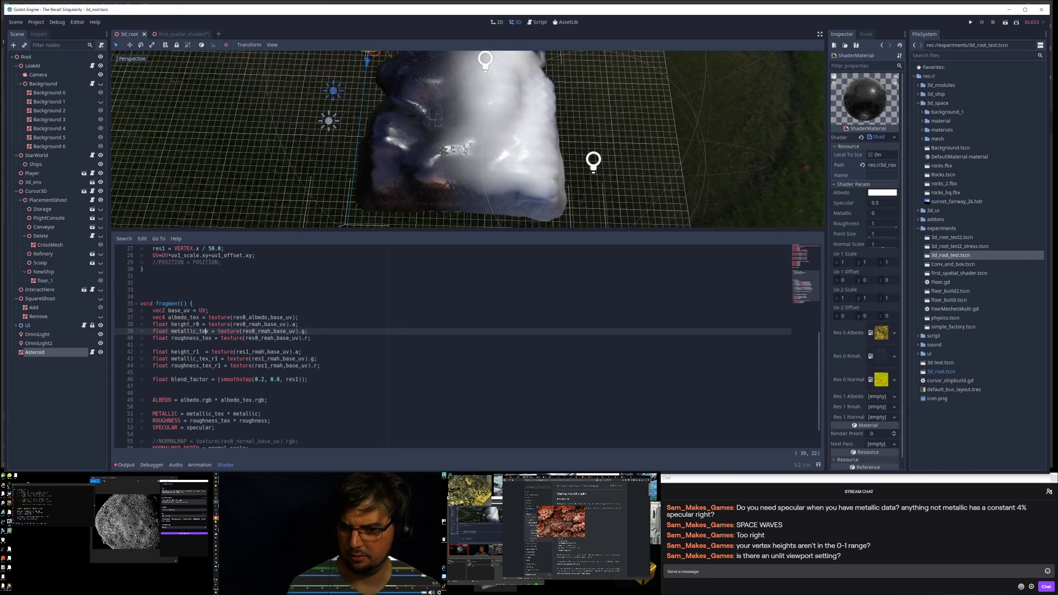
{"action": "type", "text": "_r"}
{"action": "type", "text": "0"}
{"action": "left_click", "coordinate": [211, 338]}
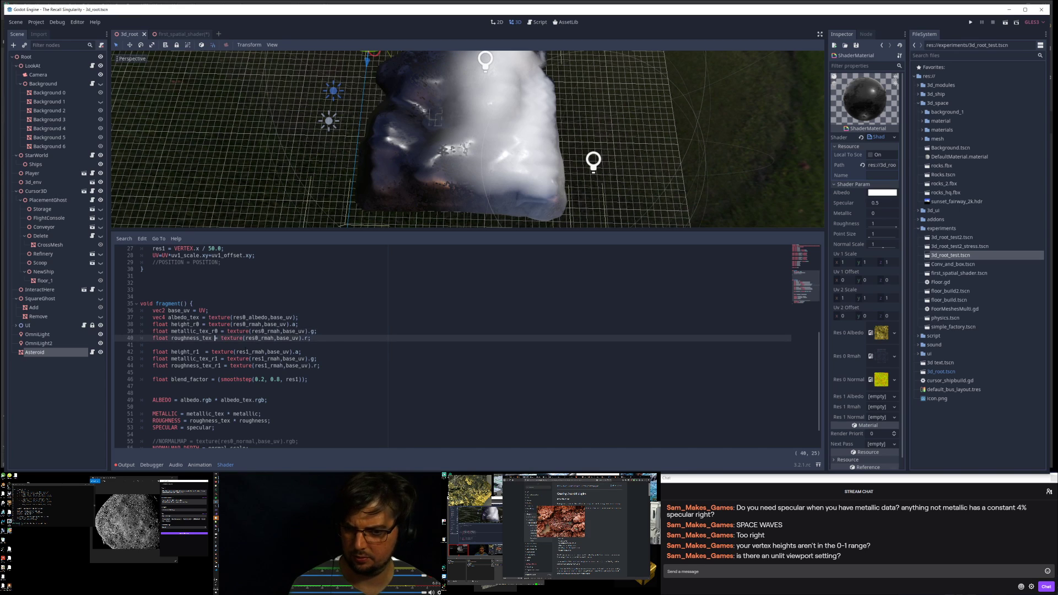
{"action": "type", "text": "_r0"}
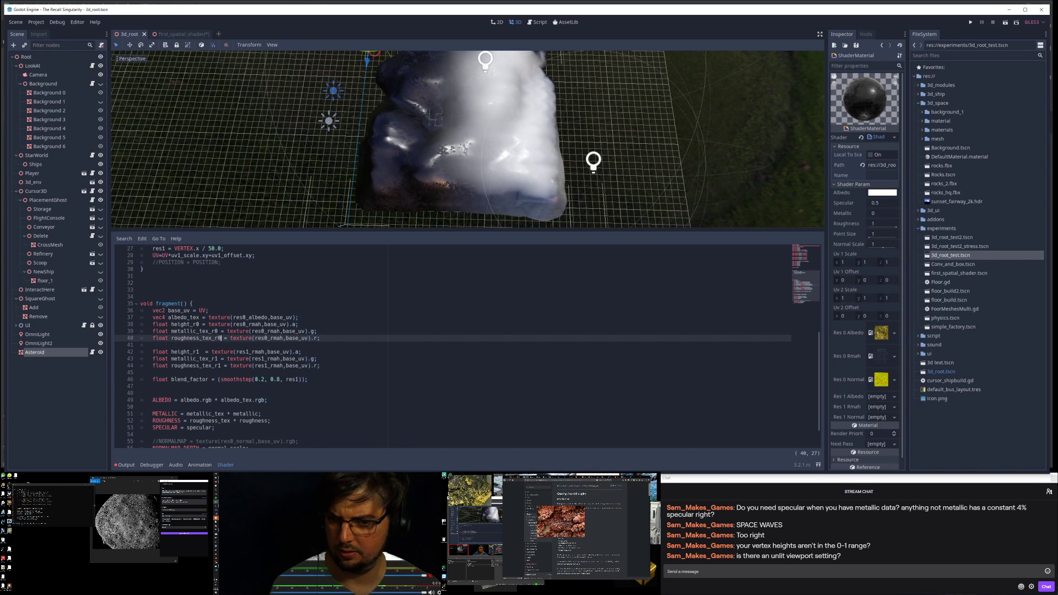
Step: Insert a blank line above the height_r0 declaration and remove one spare blank line below blend_factor
{"action": "key", "text": "Up"}
{"action": "key", "text": "Up"}
{"action": "key", "text": "Return"}
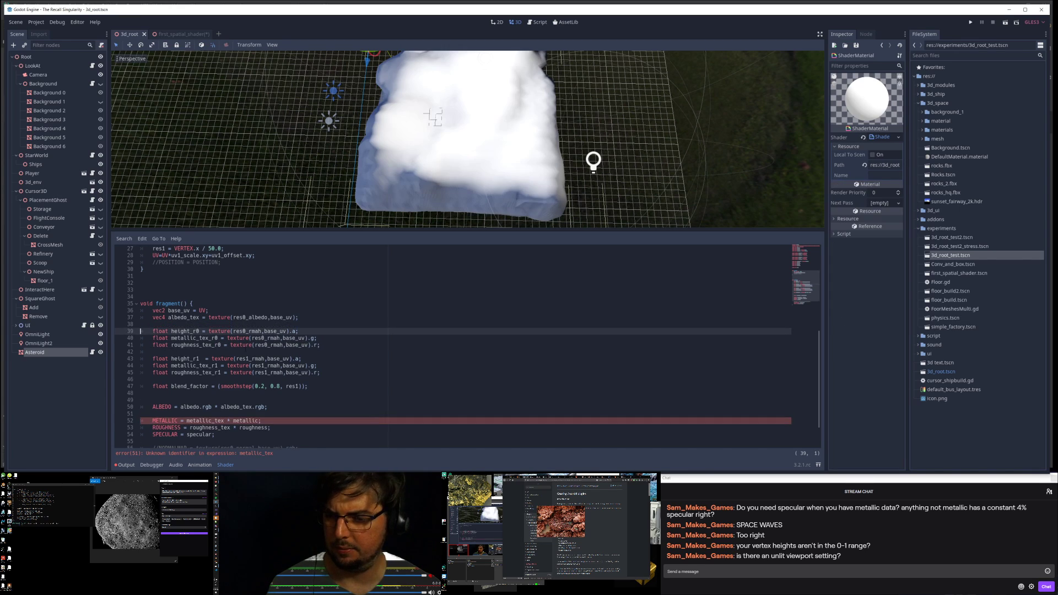
{"action": "key", "text": "Down"}
{"action": "key", "text": "Down"}
{"action": "key", "text": "Down"}
{"action": "key", "text": "Down"}
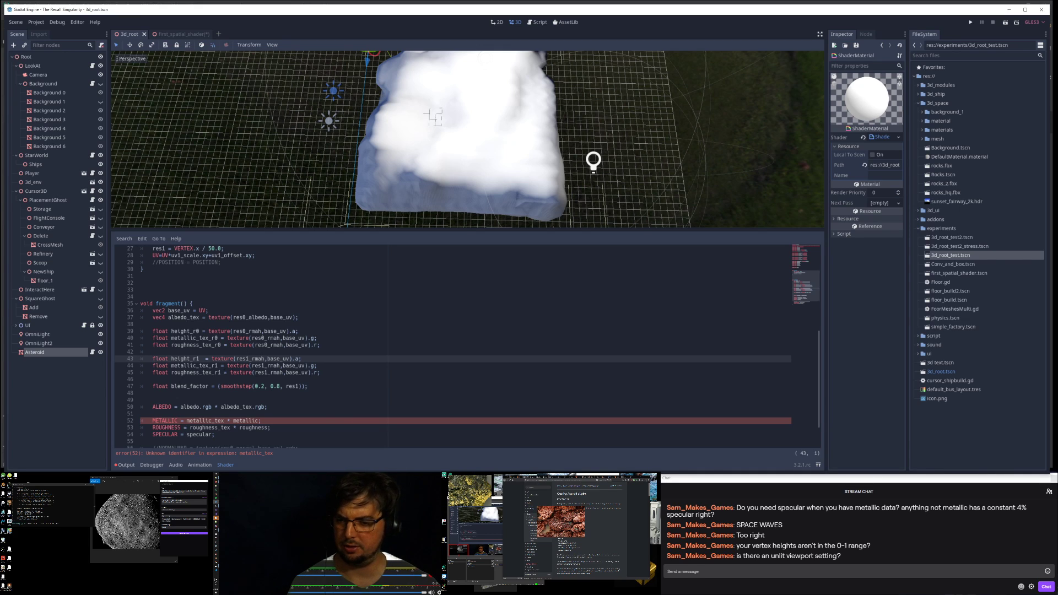
{"action": "scroll", "coordinate": [178, 375], "scroll_direction": "down", "scroll_amount": 1}
{"action": "left_click", "coordinate": [178, 373]}
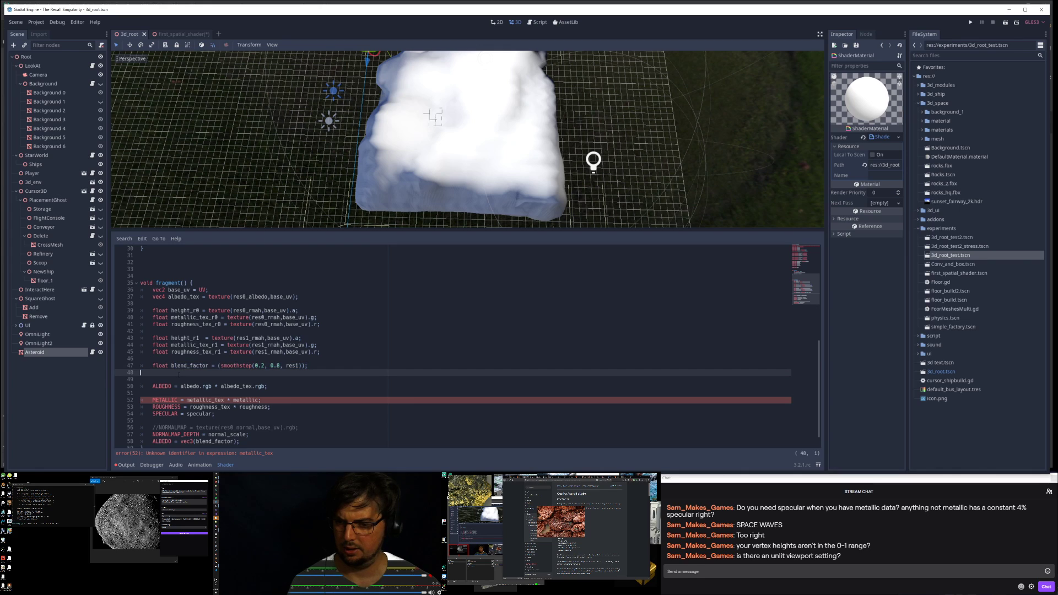
{"action": "key", "text": "BackSpace"}
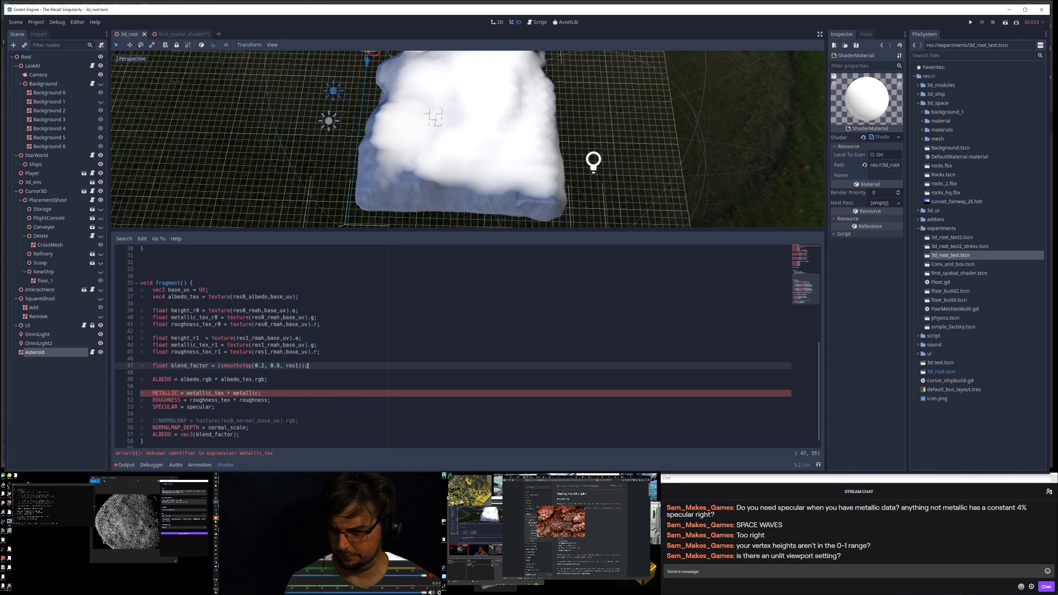
Step: Begin a float metallic_tex declaration below blend_factor with the expression metallic_tex_r0 *
{"action": "left_click", "coordinate": [187, 393]}
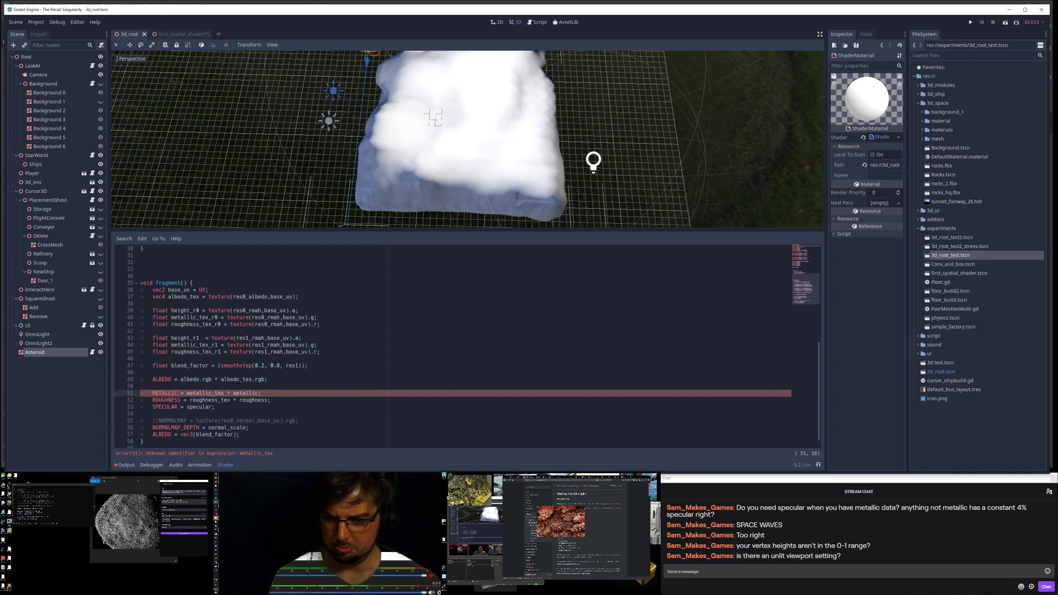
{"action": "double_click", "coordinate": [193, 317]}
{"action": "key", "text": "ctrl+c"}
{"action": "triple_click", "coordinate": [191, 393]}
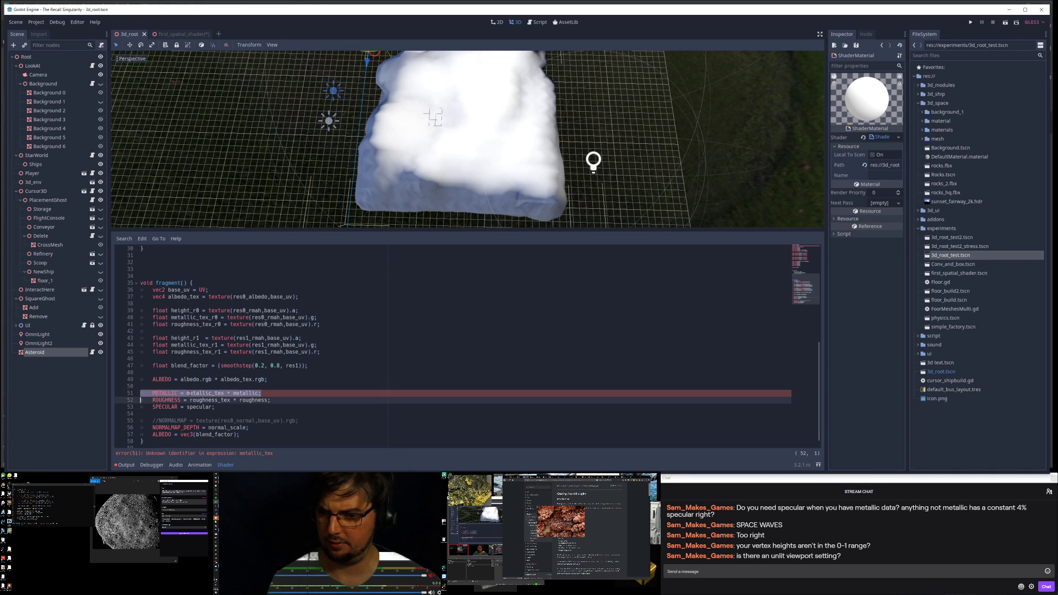
{"action": "left_click", "coordinate": [200, 373]}
{"action": "left_click", "coordinate": [275, 381]}
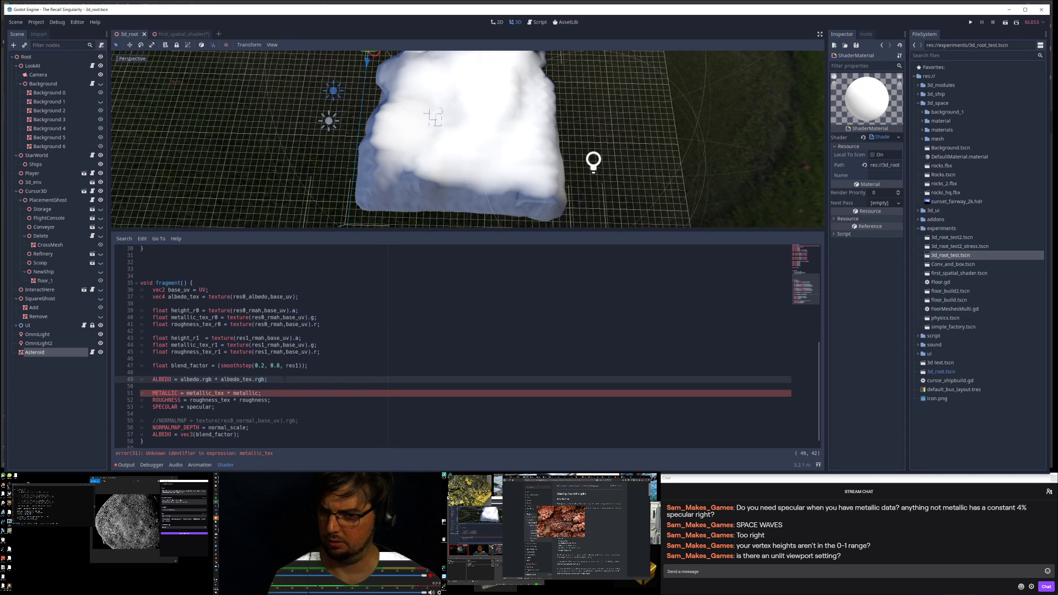
{"action": "left_click", "coordinate": [334, 361]}
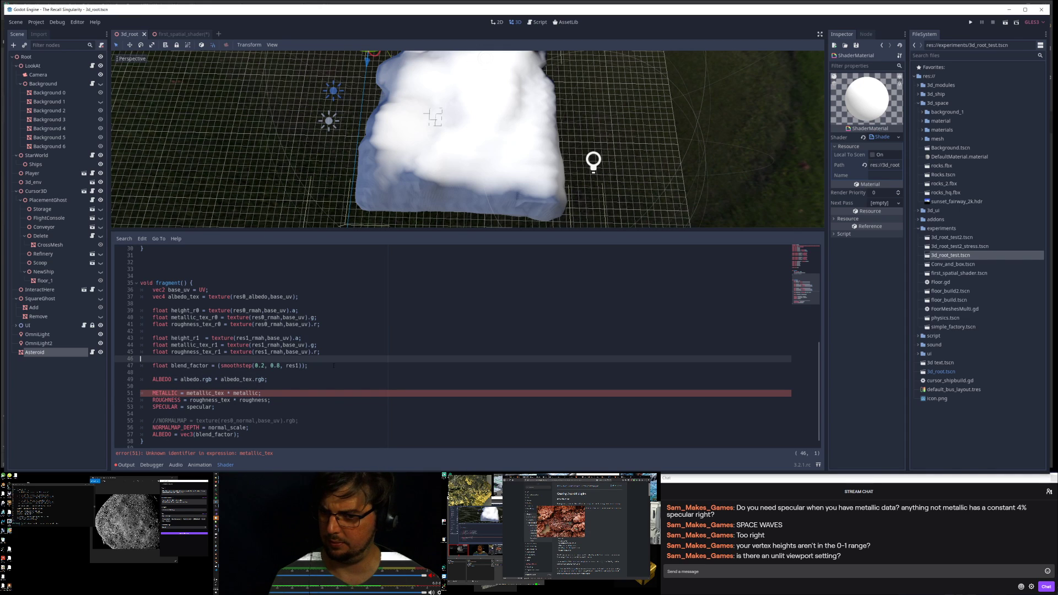
{"action": "left_click", "coordinate": [333, 366]}
{"action": "key", "text": "Return"}
{"action": "key", "text": "Return"}
{"action": "type", "text": "float metallic_tex_r0"}
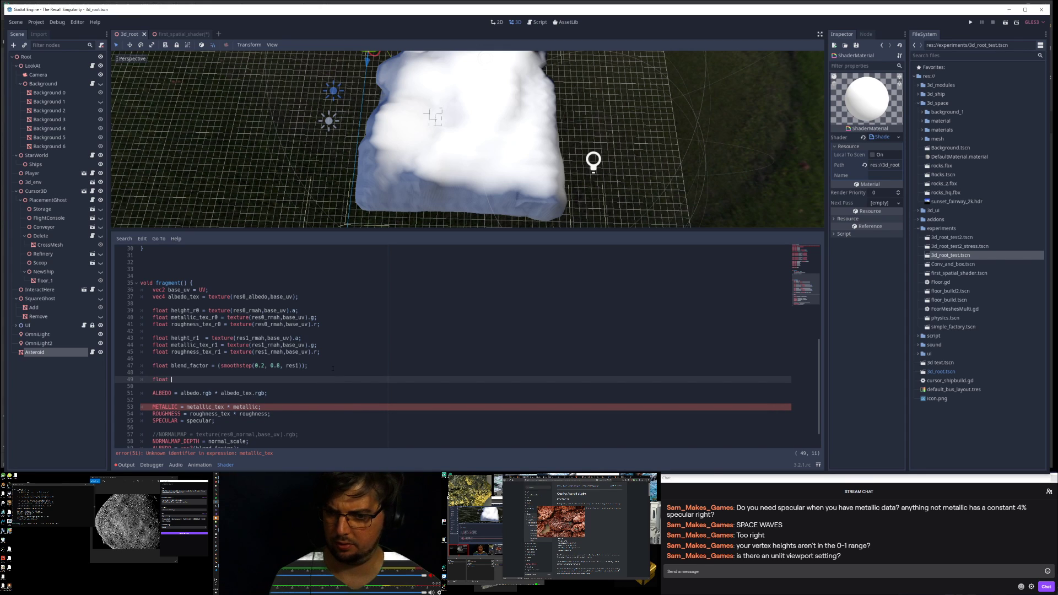
{"action": "key", "text": "BackSpace"}
{"action": "key", "text": "BackSpace"}
{"action": "type", "text": "= "}
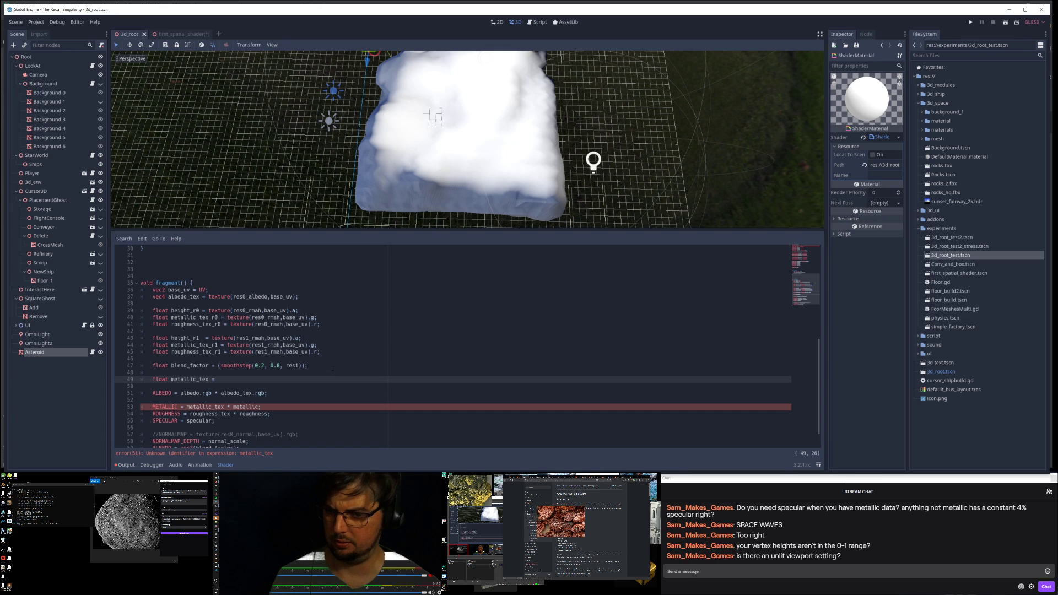
{"action": "type", "text": "metallic_tex_r0 *"}
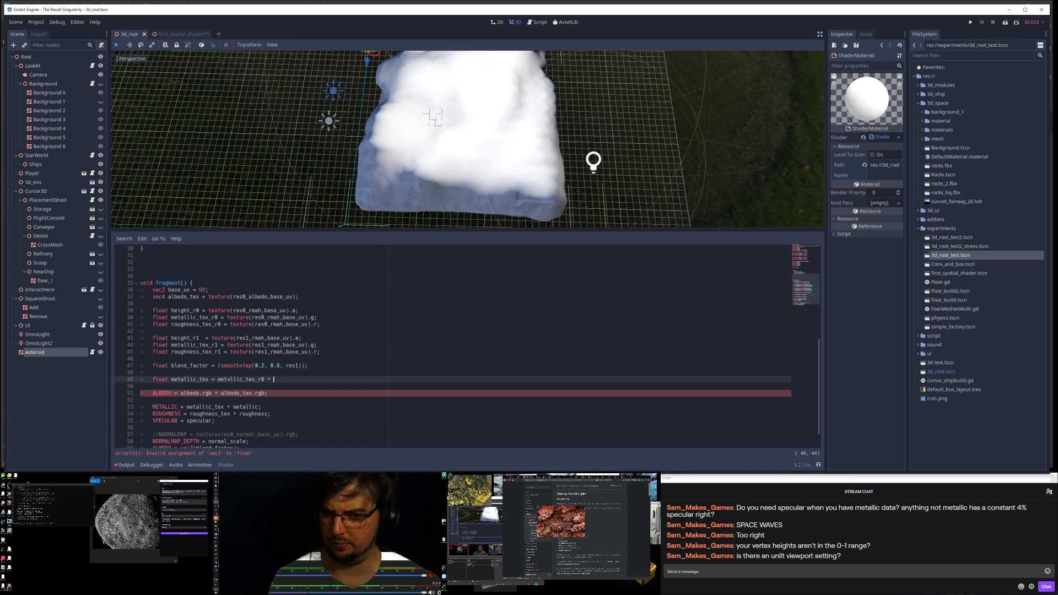
Step: Continue the metallic_tex expression with the factor (1.0 - blend_factor) followed by a plus sign
{"action": "double_click", "coordinate": [190, 365]}
{"action": "left_click", "coordinate": [271, 379]}
{"action": "key", "text": "ctrl+v"}
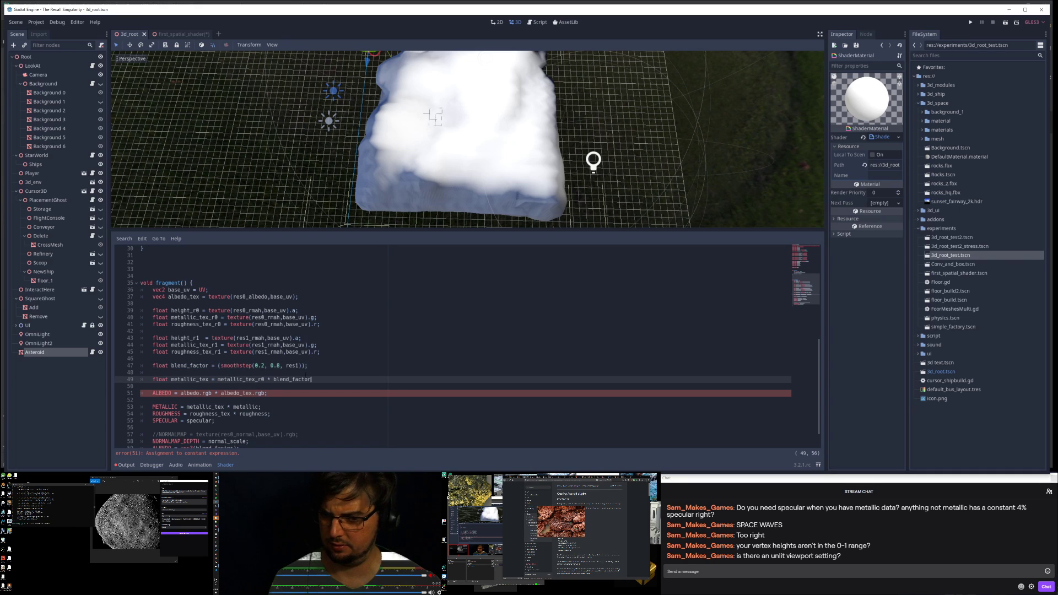
{"action": "key", "text": "ctrl+z"}
{"action": "type", "text": "(1"}
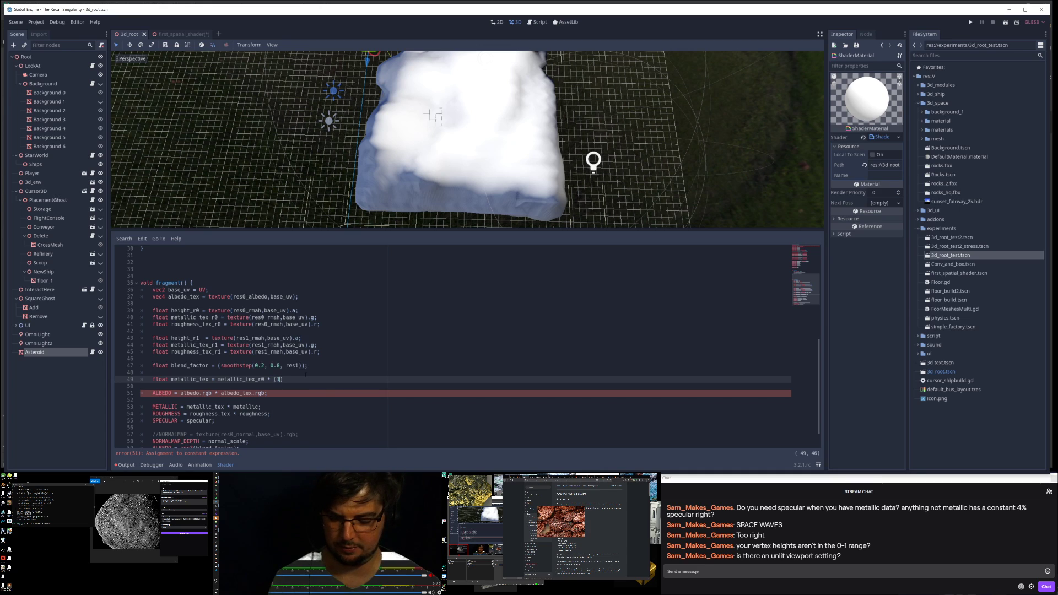
{"action": "type", "text": ".0 -"}
{"action": "key", "text": "ctrl+v"}
{"action": "type", "text": "+"}
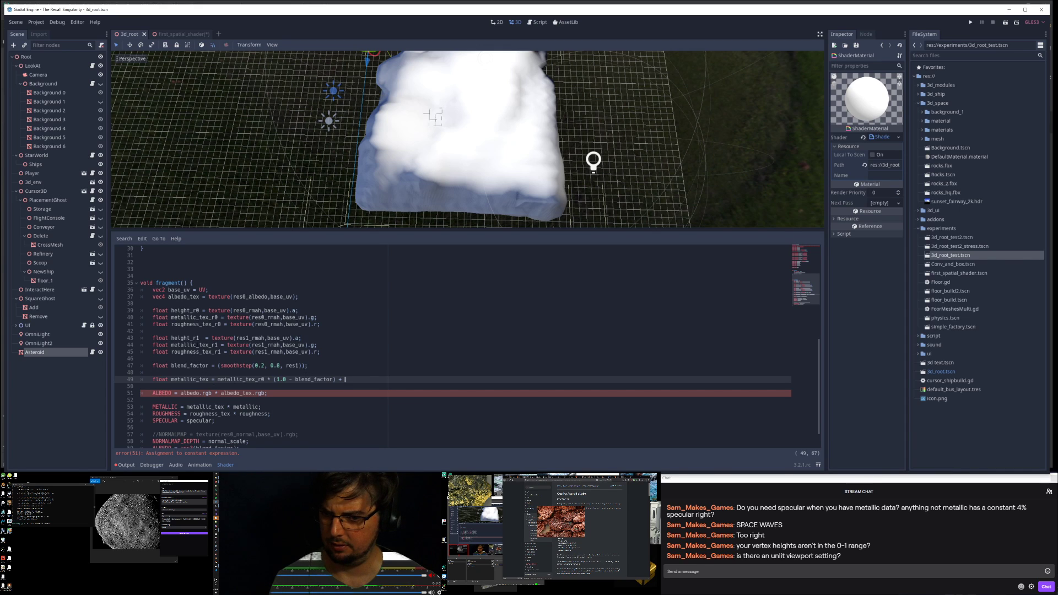
Step: Complete the metallic_tex sum with the term metallic_tex_r1 * blend_factor
{"action": "double_click", "coordinate": [196, 345]}
{"action": "key", "text": "ctrl+c"}
{"action": "left_click", "coordinate": [370, 378]}
{"action": "key", "text": "ctrl+v"}
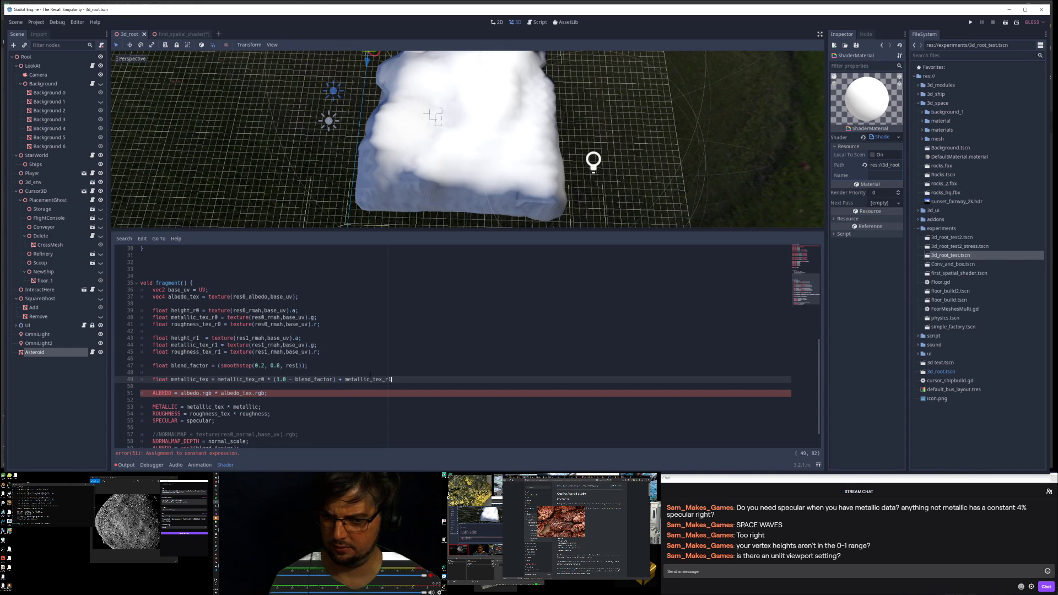
{"action": "type", "text": "lend_factor;"}
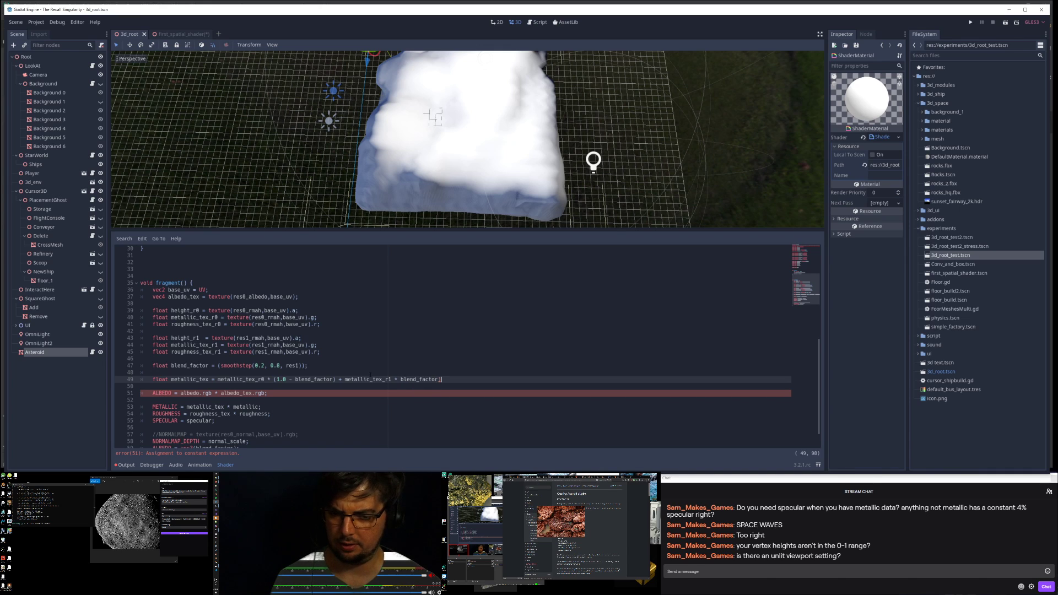
Step: Add an empty lerp() call on a new line below the metallic_tex sum
{"action": "key", "text": "Return"}
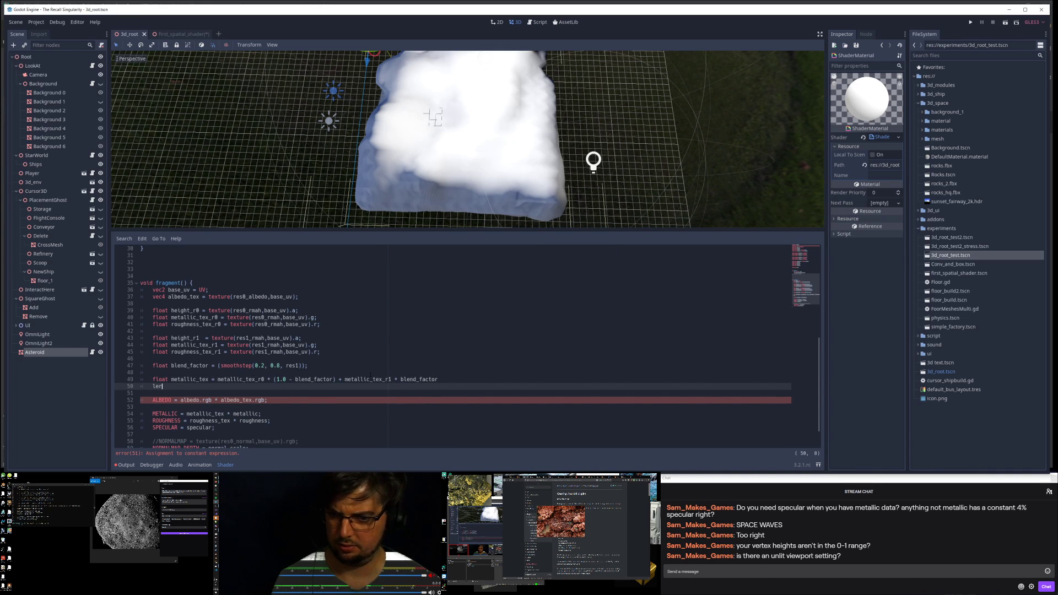
{"action": "type", "text": "lerp("}
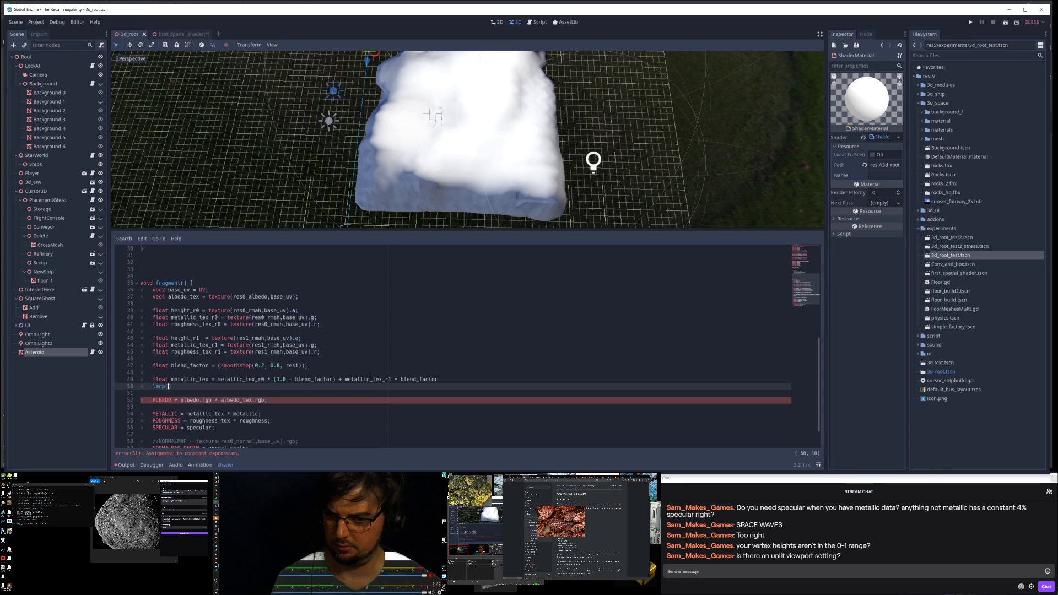
{"action": "left_click", "coordinate": [157, 388]}
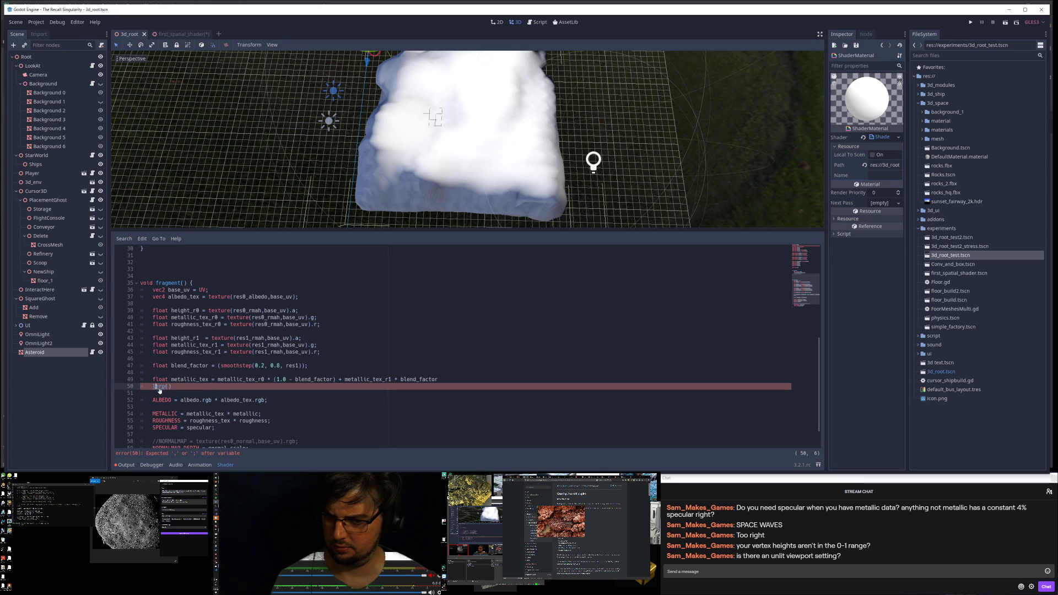
{"action": "left_click", "coordinate": [170, 379]}
{"action": "key", "text": "ctrl+Right"}
{"action": "key", "text": "ctrl+Right"}
{"action": "key", "text": "Down"}
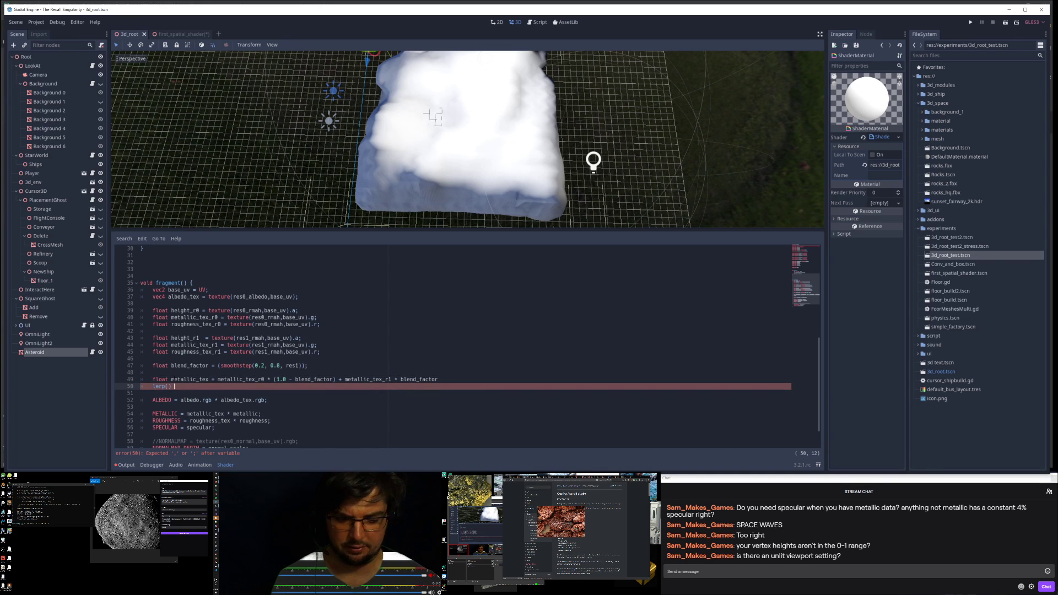
{"action": "key", "text": "shift+Down"}
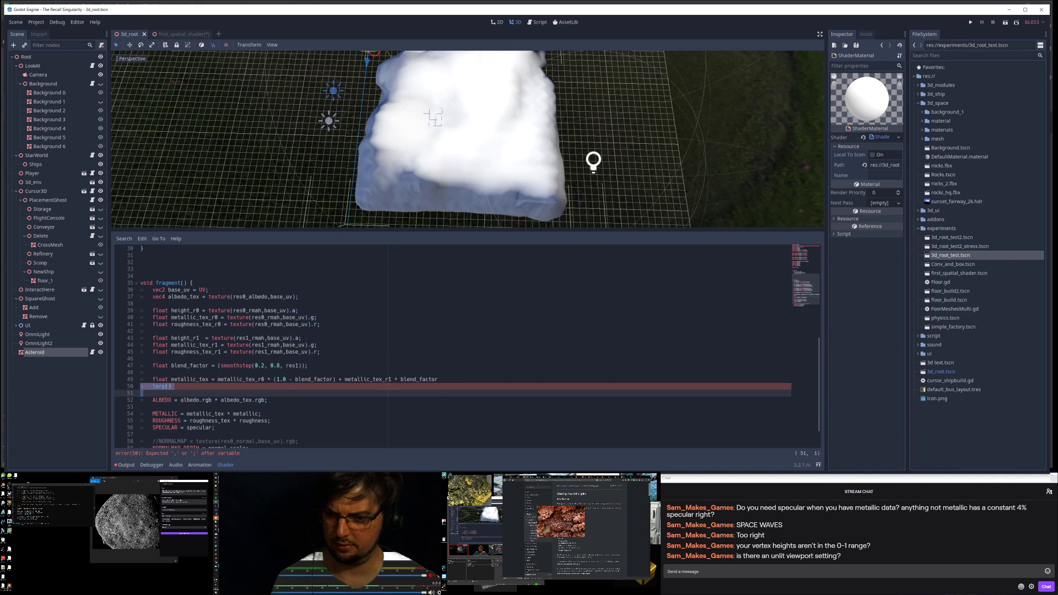
{"action": "key", "text": "Up"}
{"action": "key", "text": "Up"}
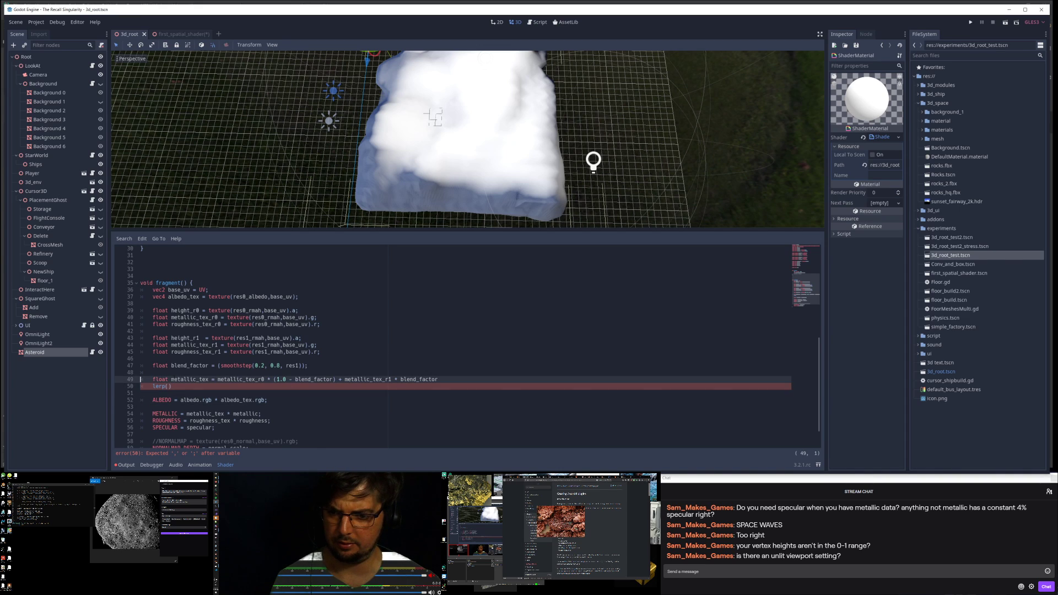
Step: Copy the "float metallic_tex =" part of the sum line in front of the lerp() call
{"action": "key", "text": "ctrl+Left"}
{"action": "key", "text": "ctrl+shift+Right"}
{"action": "key", "text": "ctrl+shift+Right"}
{"action": "key", "text": "ctrl+shift+Right"}
{"action": "key", "text": "ctrl+shift+Right"}
{"action": "key", "text": "ctrl+shift+Left"}
{"action": "key", "text": "ctrl+shift+Left"}
{"action": "key", "text": "ctrl+shift+Left"}
{"action": "key", "text": "ctrl+shift+Right"}
{"action": "key", "text": "shift+Right"}
{"action": "key", "text": "shift+Right"}
{"action": "key", "text": "ctrl+c"}
{"action": "key", "text": "Down"}
{"action": "key", "text": "Home"}
{"action": "key", "text": "ctrl+v"}
{"action": "key", "text": "Up"}
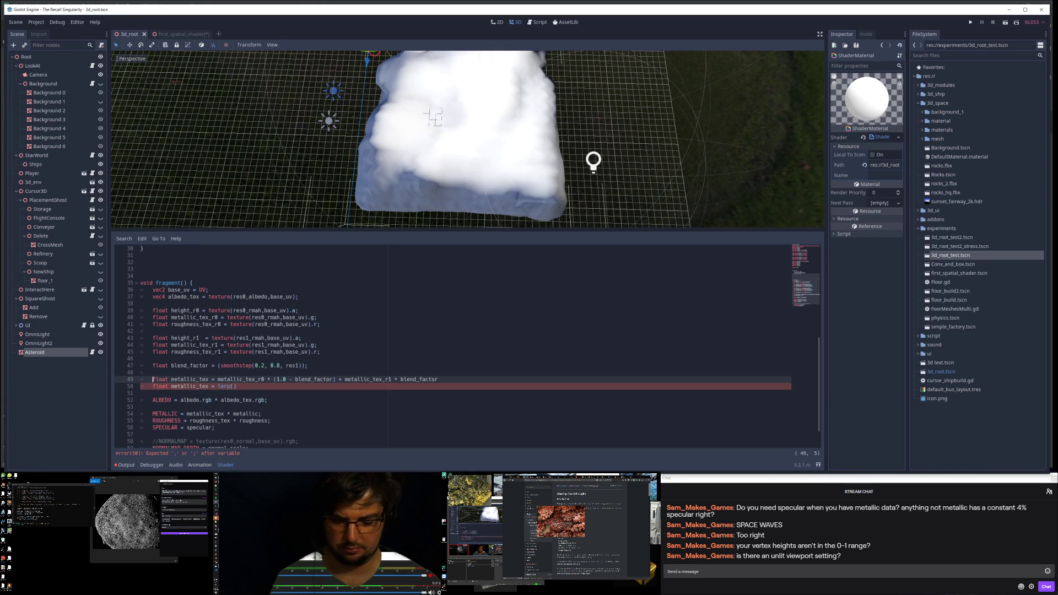
Step: Comment out the original metallic_tex sum and copy metallic_tex_r0 from it as lerp's first argument
{"action": "type", "text": "//"}
{"action": "double_click", "coordinate": [255, 379]}
{"action": "key", "text": "ctrl+c"}
{"action": "left_click", "coordinate": [233, 387]}
{"action": "key", "text": "ctrl+v"}
Step: Complete the lerp call with the arguments metallic_tex_r1 and blend_factor and end the line with a semicolon
{"action": "double_click", "coordinate": [394, 379]}
{"action": "left_click", "coordinate": [291, 386]}
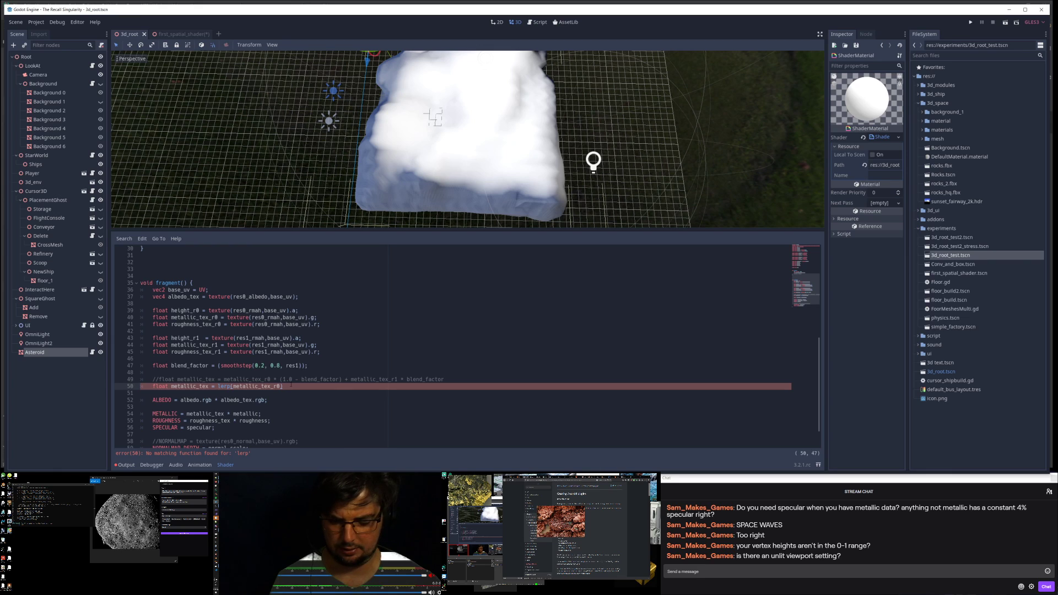
{"action": "key", "text": "BackSpace"}
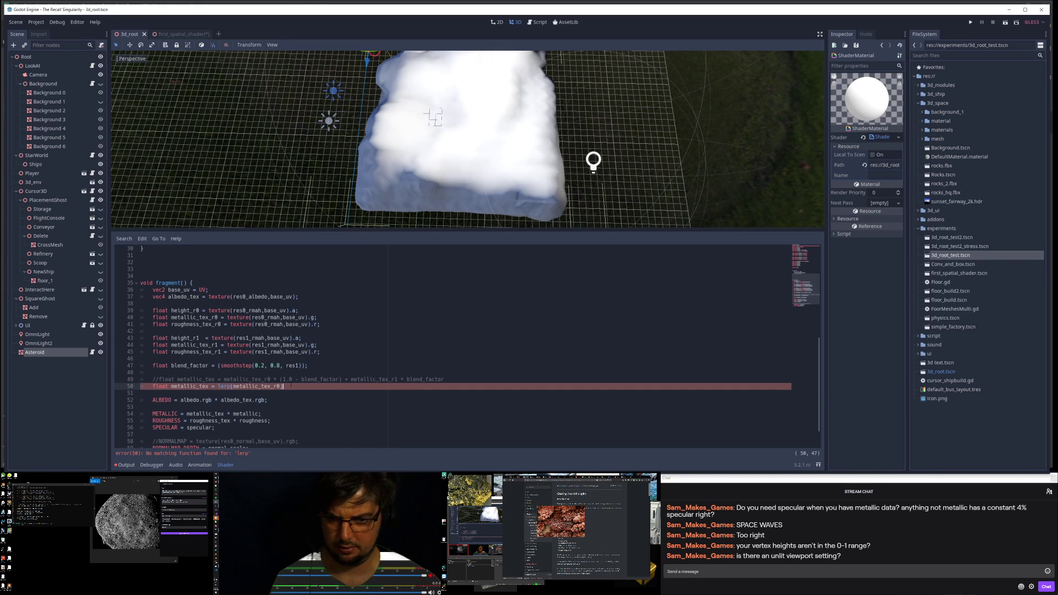
{"action": "type", "text": ","}
{"action": "key", "text": "ctrl+v"}
{"action": "double_click", "coordinate": [422, 380]}
{"action": "key", "text": "ctrl+v"}
{"action": "key", "text": "ctrl+x"}
{"action": "key", "text": "ctrl+z"}
{"action": "key", "text": "ctrl+z"}
{"action": "left_click", "coordinate": [420, 379]}
{"action": "left_click", "coordinate": [334, 386]}
{"action": "type", "text": ", blend_factor);"}
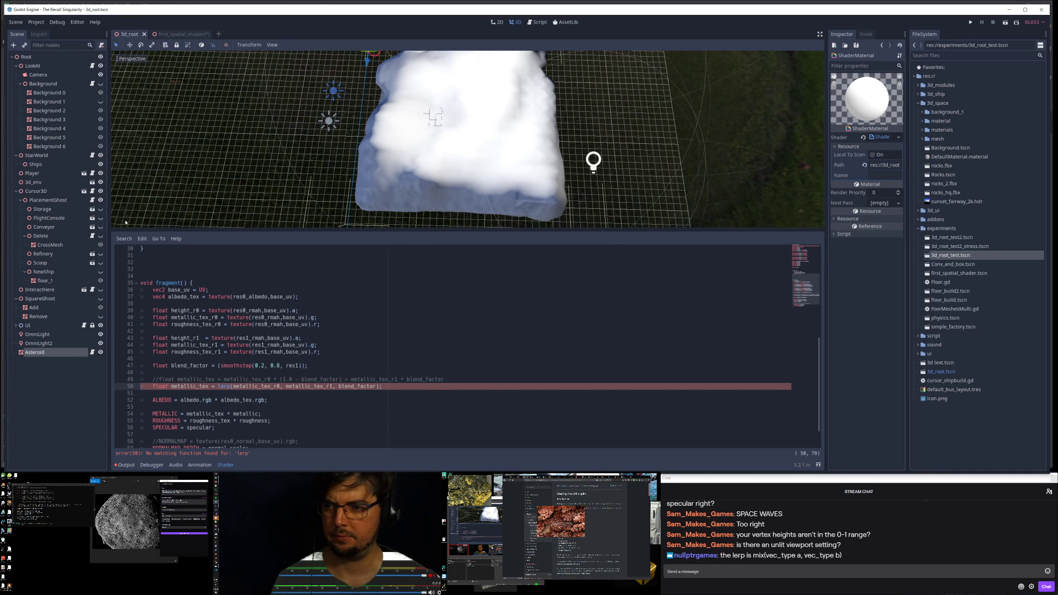
Step: Replace the lerp function name in the metallic_tex line with mix, copied from the stream chat
{"action": "double_click", "coordinate": [201, 386]}
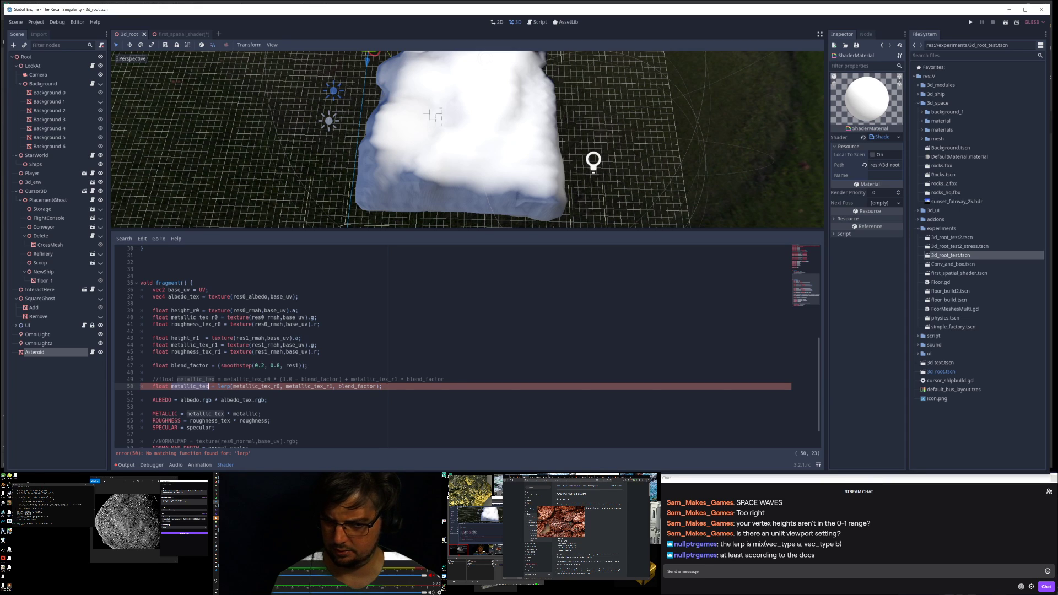
{"action": "left_click", "coordinate": [415, 381]}
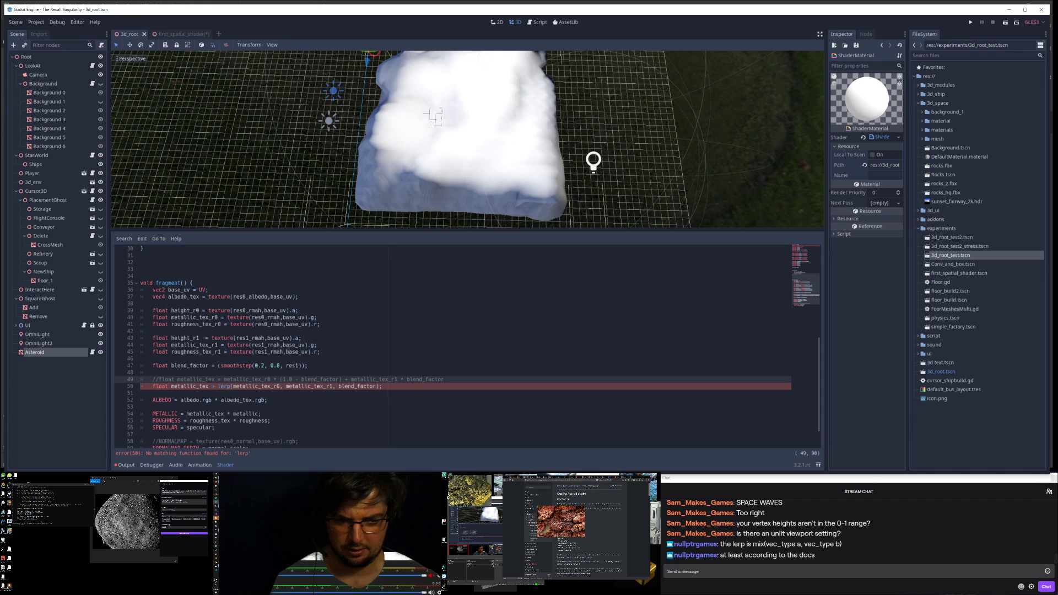
{"action": "left_click", "coordinate": [759, 544]}
{"action": "double_click", "coordinate": [758, 544]}
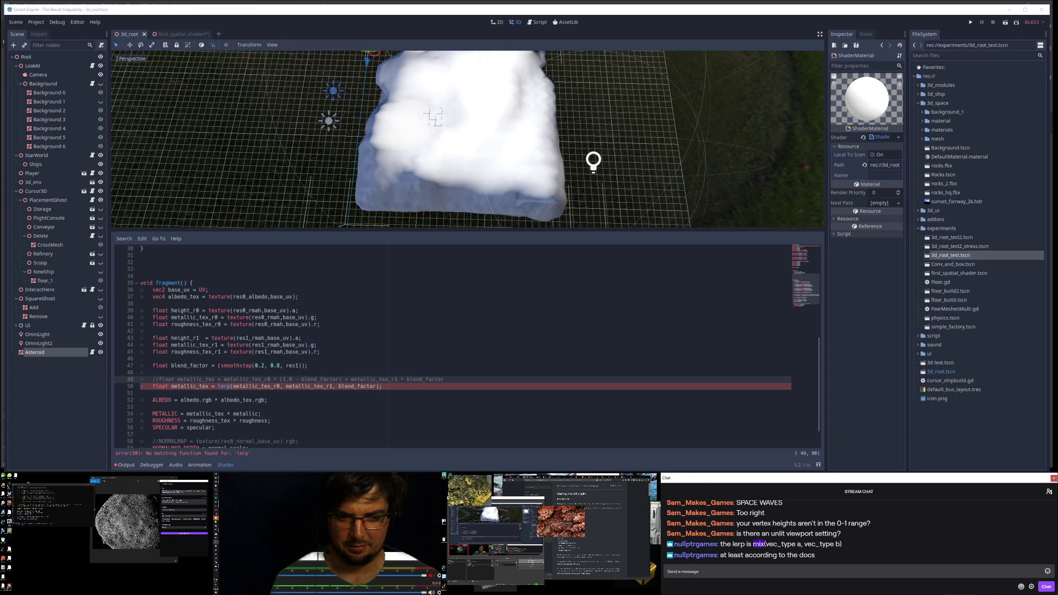
{"action": "double_click", "coordinate": [225, 386]}
{"action": "key", "text": "ctrl+v"}
{"action": "left_click", "coordinate": [222, 387]}
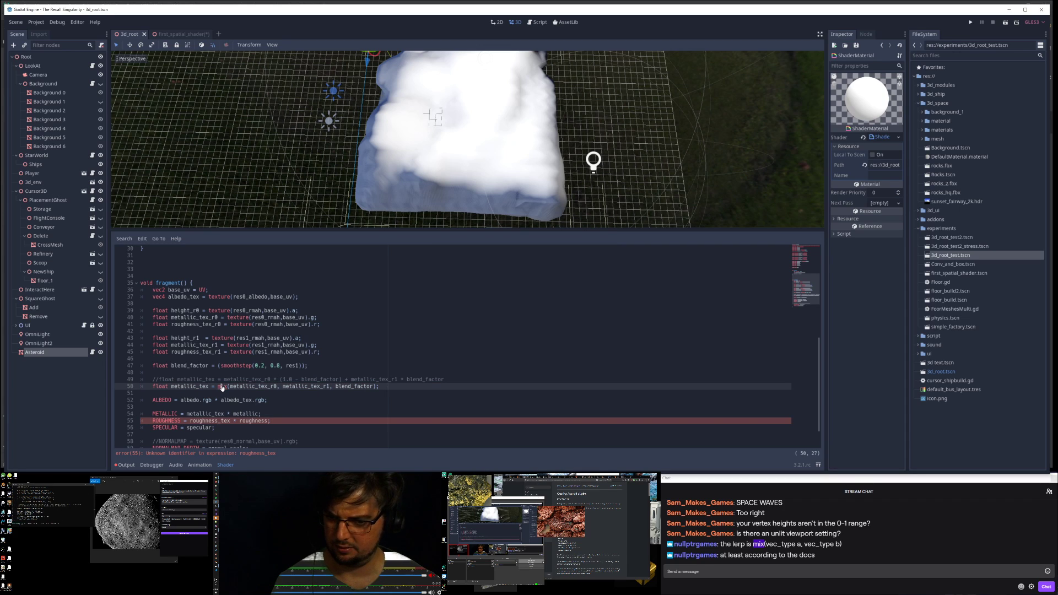
Step: Comment out the ROUGHNESS assignment and view the asteroid from a different angle
{"action": "left_click", "coordinate": [231, 420]}
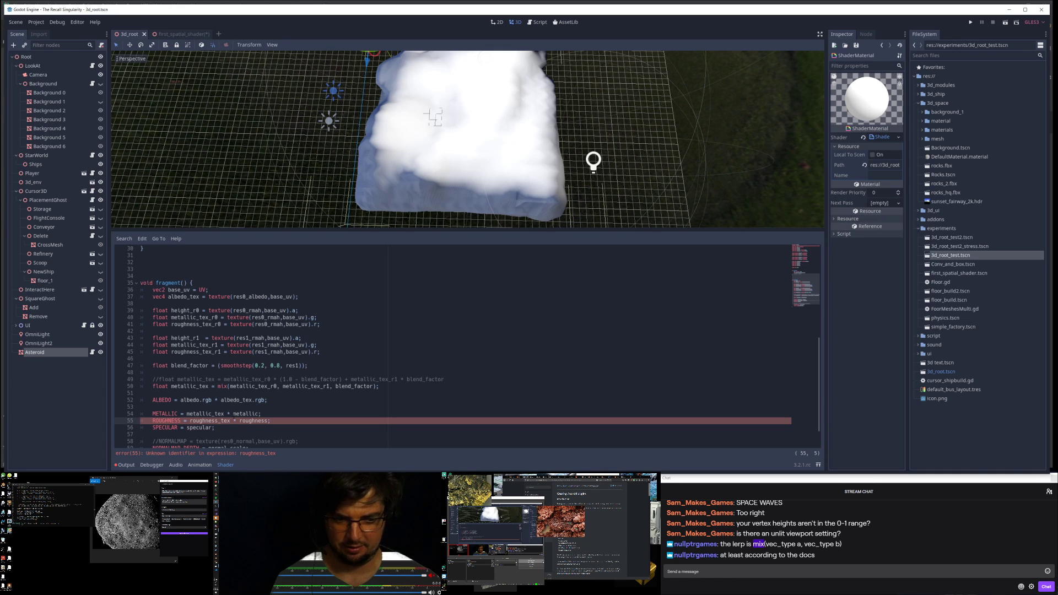
{"action": "type", "text": "//"}
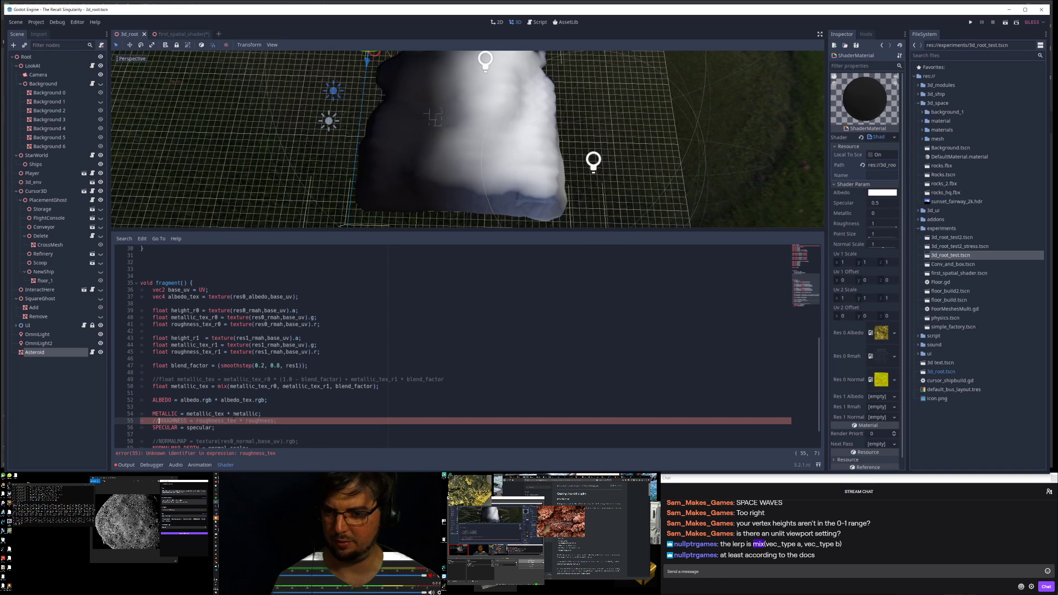
{"action": "middle_click_drag", "start_coordinate": [449, 204], "coordinate": [469, 144]}
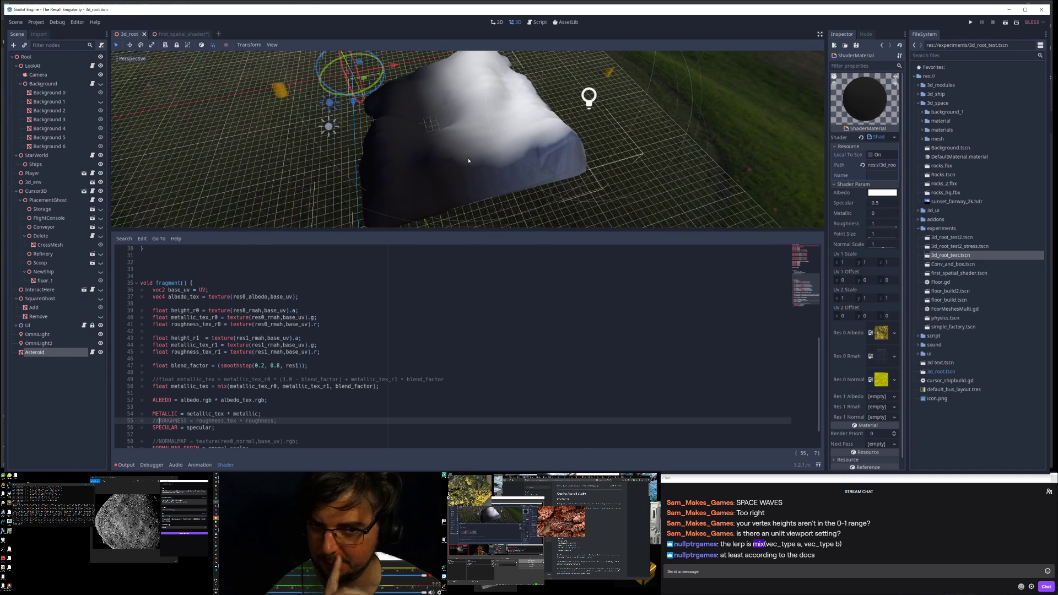
Step: Duplicate the metallic_tex mix line directly below itself
{"action": "left_click", "coordinate": [265, 386]}
{"action": "key", "text": "shift+Down"}
{"action": "key", "text": "ctrl+c"}
{"action": "key", "text": "ctrl+v"}
{"action": "key", "text": "ctrl+v"}
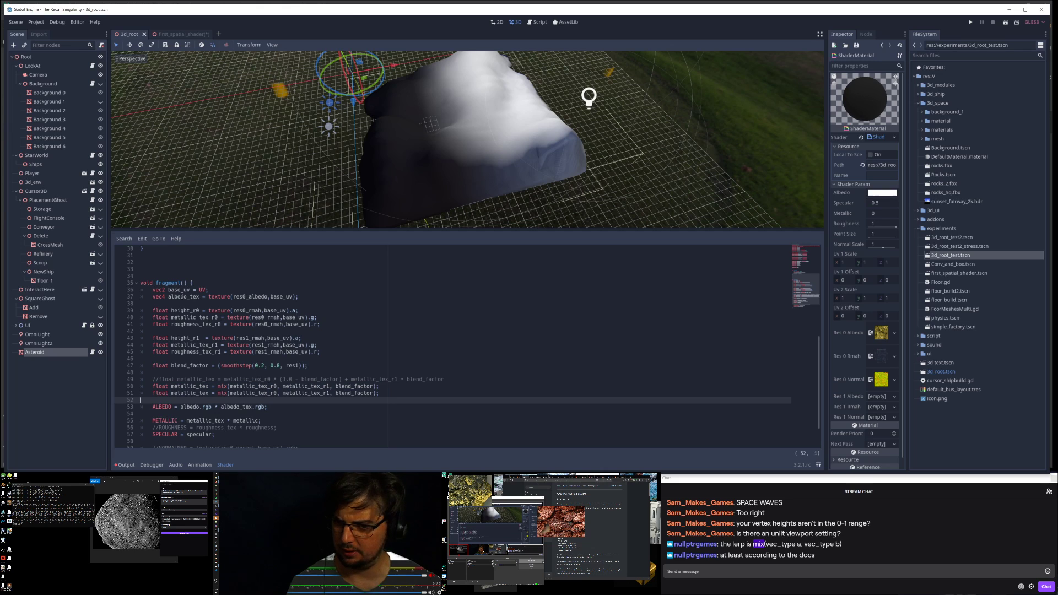
Step: Rename the albedo_tex variable in the res0_albedo texture declaration to albedo_r0
{"action": "left_click", "coordinate": [181, 296]}
{"action": "key", "text": "Home"}
{"action": "key", "text": "BackSpace"}
{"action": "key", "text": "BackSpace"}
{"action": "key", "text": "BackSpace"}
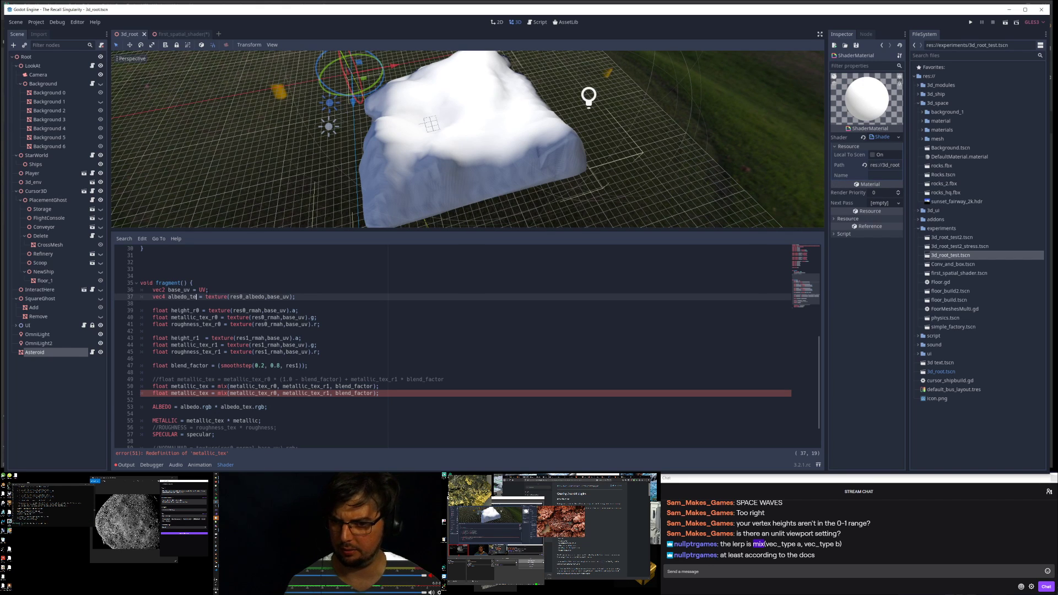
{"action": "type", "text": "r0"}
Step: Copy the albedo_r0 declaration to a new line above the height_r1 declaration
{"action": "key", "text": "ctrl+c"}
{"action": "key", "text": "Down"}
{"action": "key", "text": "Down"}
{"action": "key", "text": "Down"}
{"action": "key", "text": "Down"}
{"action": "key", "text": "Down"}
{"action": "key", "text": "Down"}
{"action": "key", "text": "ctrl+v"}
Step: Rename the copied albedo variable to albedo_r1 and make it sample res1_albedo
{"action": "key", "text": "Up"}
{"action": "key", "text": "ctrl+Right"}
{"action": "key", "text": "Left"}
{"action": "key", "text": "BackSpace"}
{"action": "type", "text": "r"}
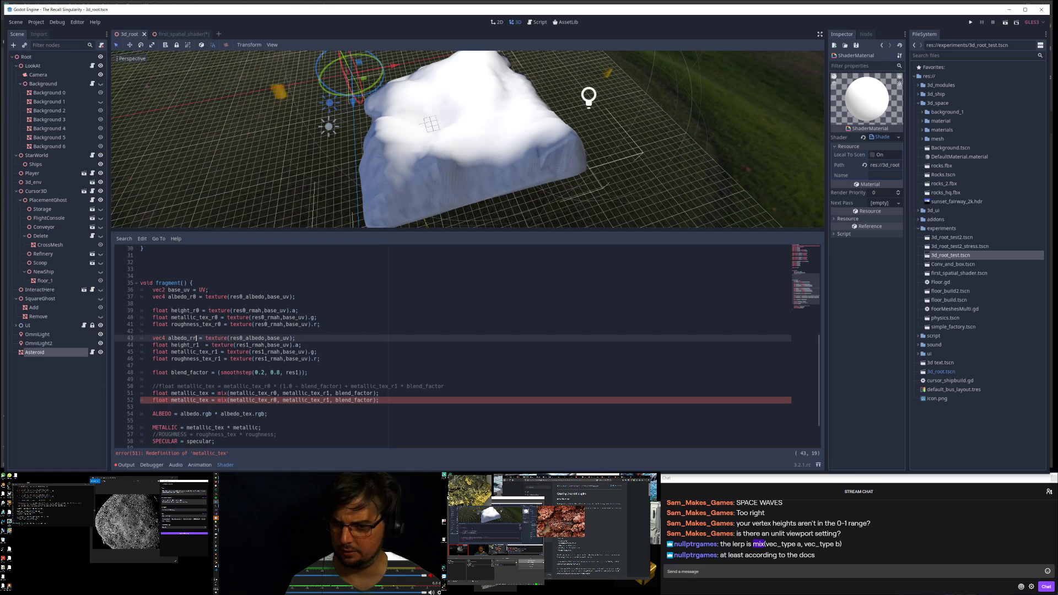
{"action": "key", "text": "BackSpace"}
{"action": "type", "text": "1"}
{"action": "key", "text": "Right"}
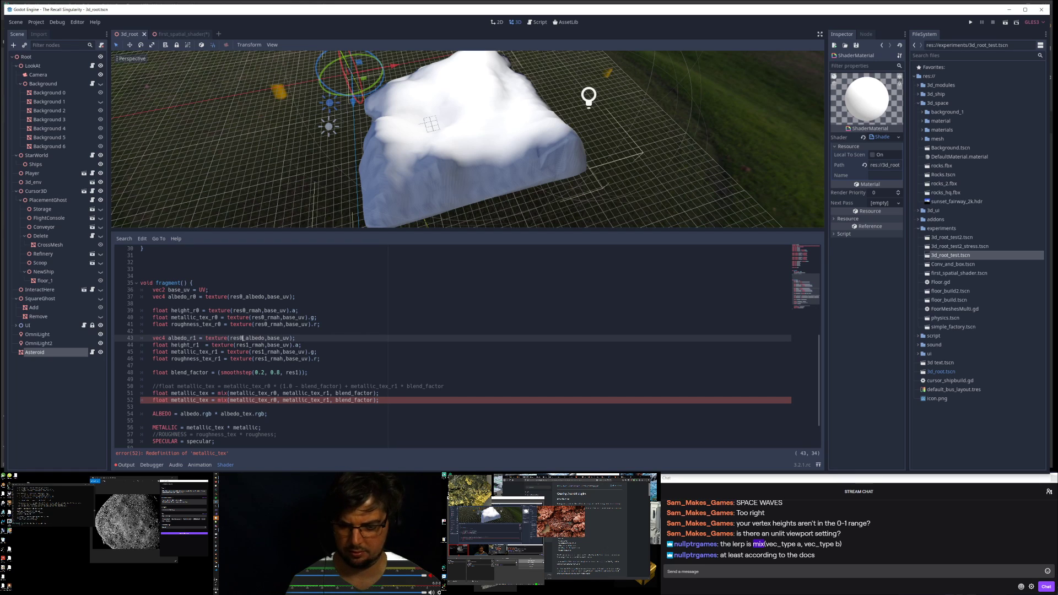
Step: Add a third copy of the metallic_tex mix line below the commented-out sum
{"action": "key", "text": "Down"}
{"action": "key", "text": "Down"}
{"action": "key", "text": "Down"}
{"action": "key", "text": "Down"}
{"action": "key", "text": "Down"}
{"action": "key", "text": "Down"}
{"action": "key", "text": "Down"}
{"action": "key", "text": "Down"}
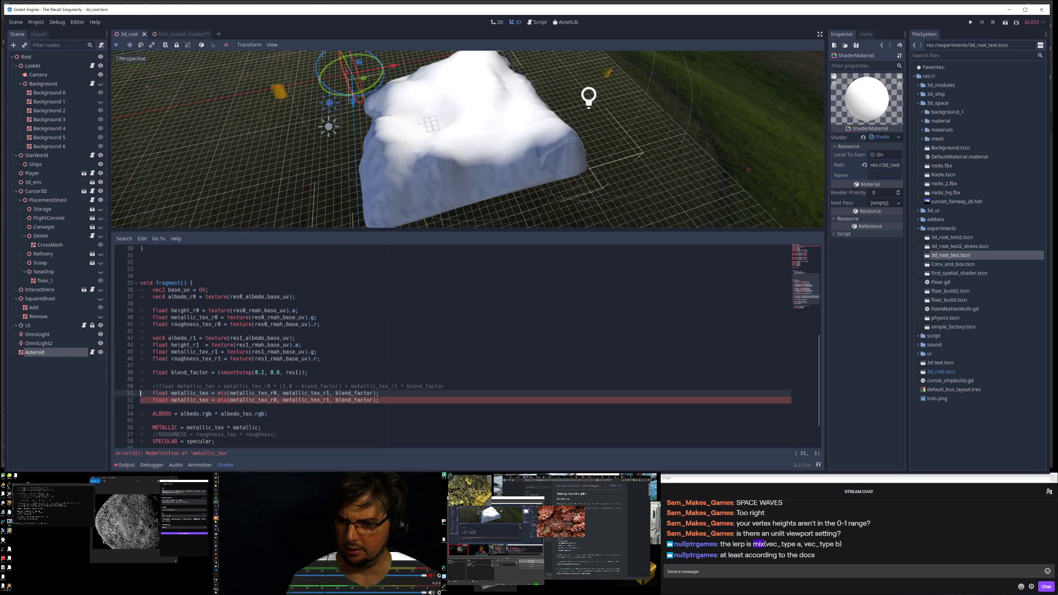
{"action": "key", "text": "ctrl+b"}
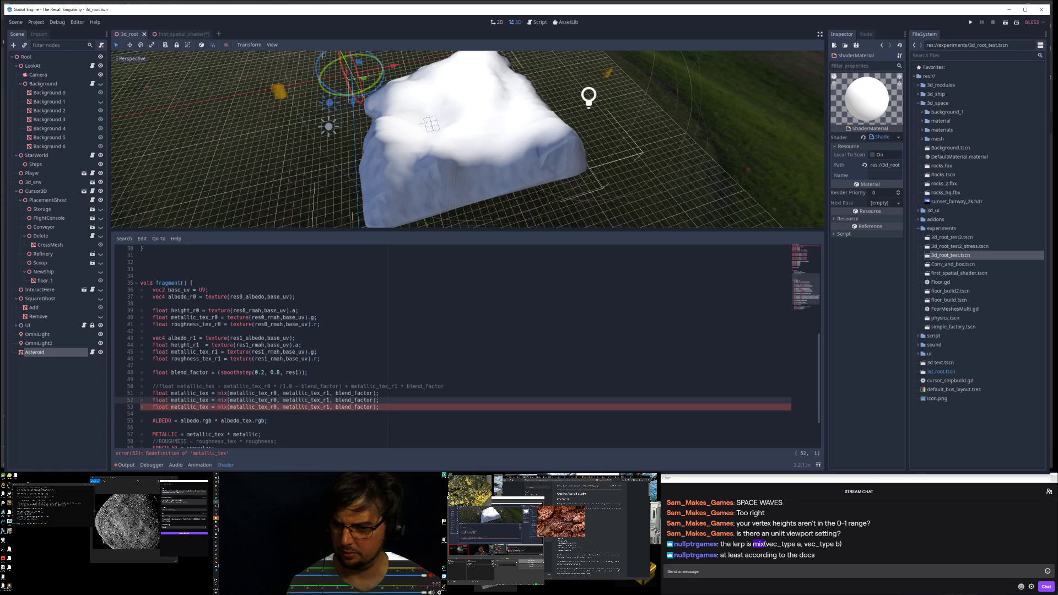
Step: Change the first of the three mix lines to declare albedo as the mix of albedo_r0 and albedo_r1
{"action": "double_click", "coordinate": [189, 393]}
{"action": "type", "text": "albeco"}
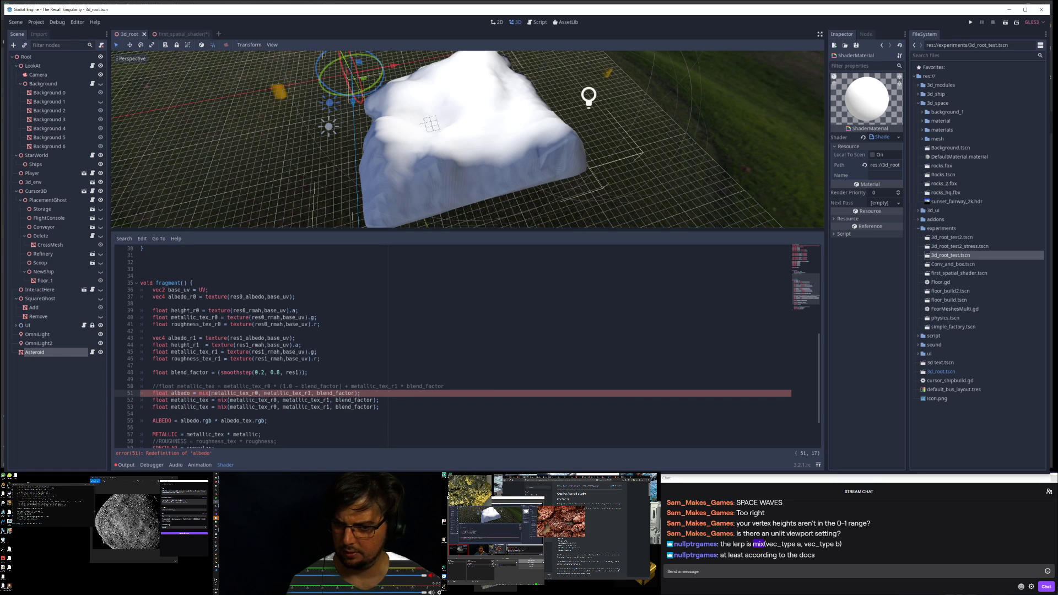
{"action": "double_click", "coordinate": [184, 297]}
{"action": "key", "text": "ctrl+c"}
{"action": "double_click", "coordinate": [233, 387]}
{"action": "left_click", "coordinate": [237, 393]}
{"action": "double_click", "coordinate": [237, 393]}
{"action": "key", "text": "ctrl+v"}
{"action": "double_click", "coordinate": [274, 393]}
{"action": "key", "text": "ctrl+v"}
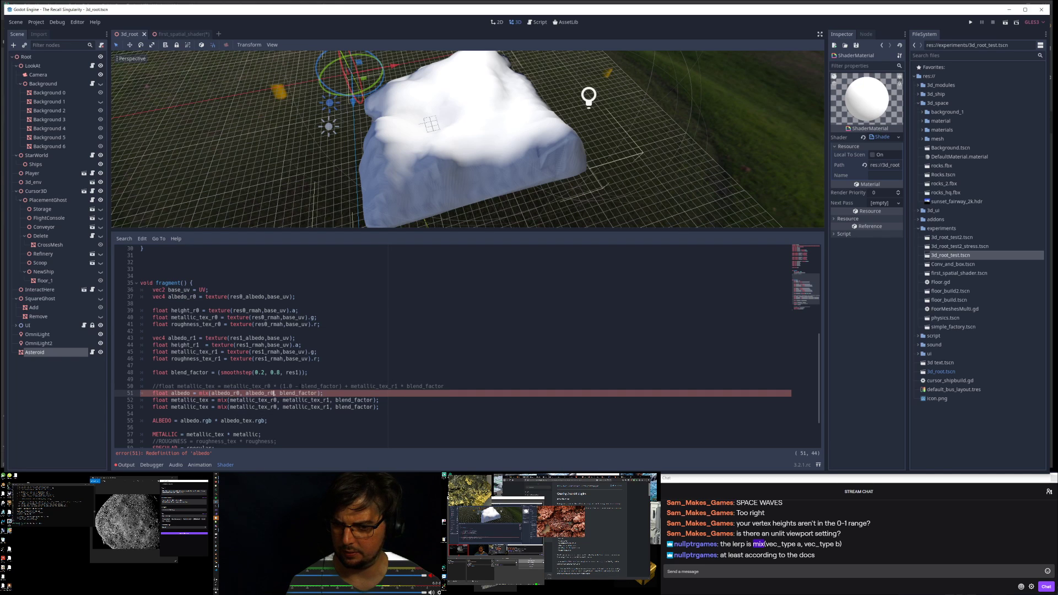
{"action": "key", "text": "BackSpace"}
{"action": "type", "text": "1"}
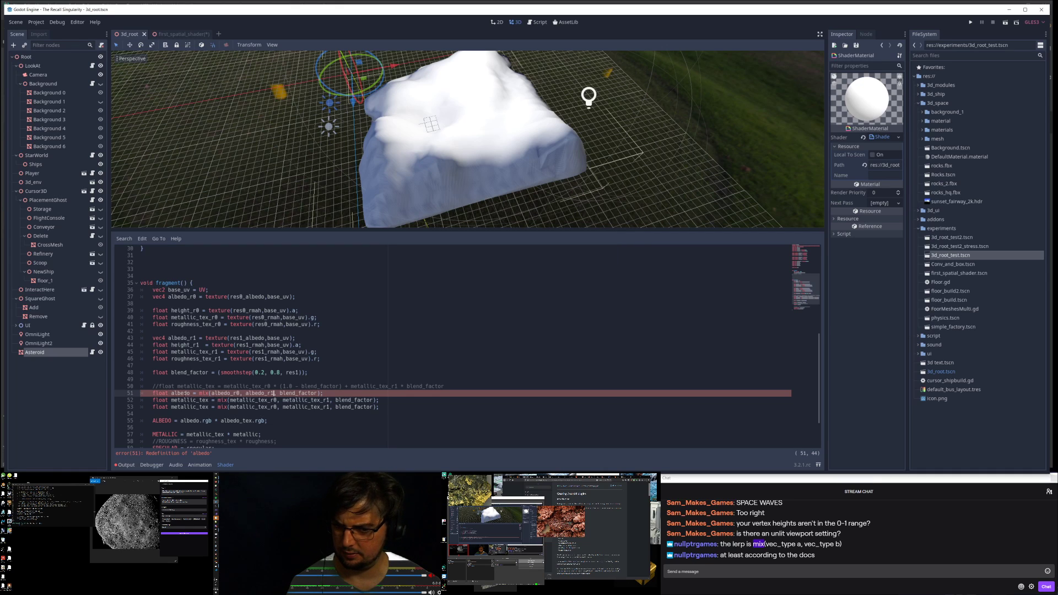
Step: Group the albedo_r0 declaration directly with height_r0 and separate it from base_uv with a blank line
{"action": "double_click", "coordinate": [173, 394]}
{"action": "scroll", "coordinate": [190, 422], "scroll_direction": "down", "scroll_amount": 2}
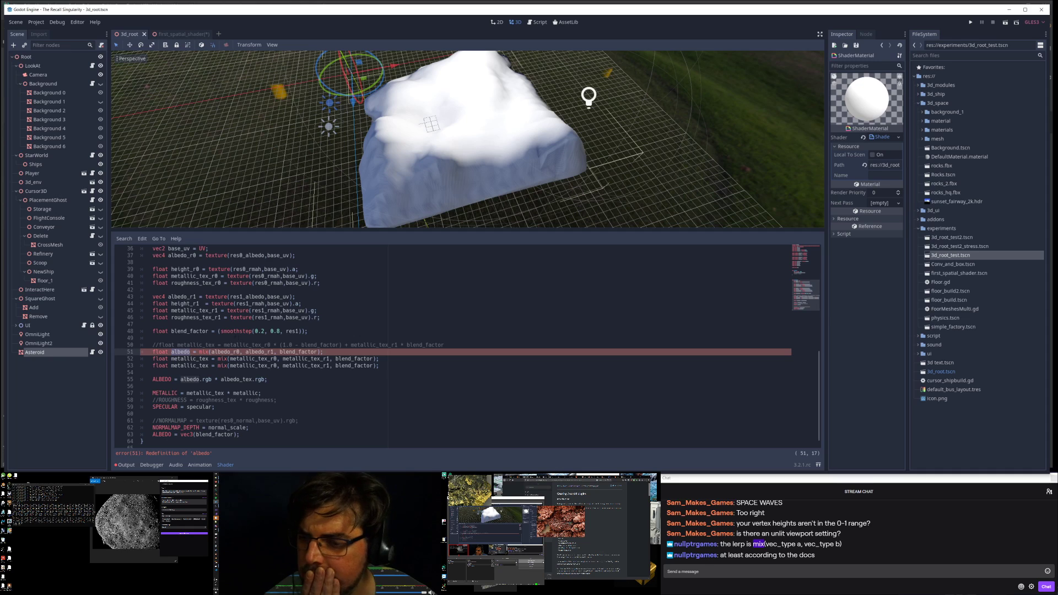
{"action": "left_click", "coordinate": [246, 256]}
{"action": "key", "text": "Home"}
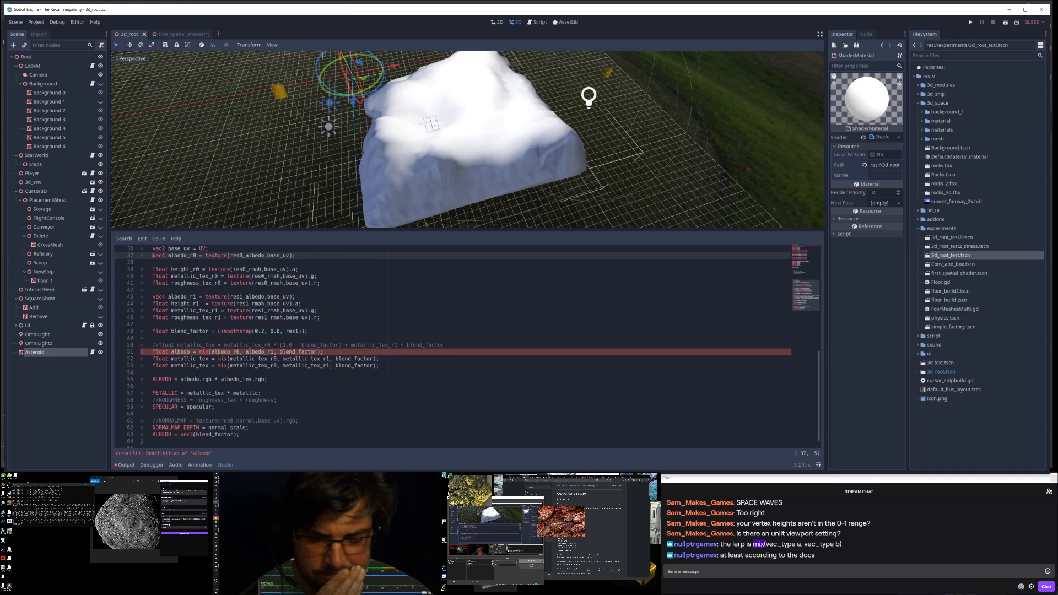
{"action": "key", "text": "Return"}
{"action": "key", "text": "End"}
{"action": "key", "text": "Delete"}
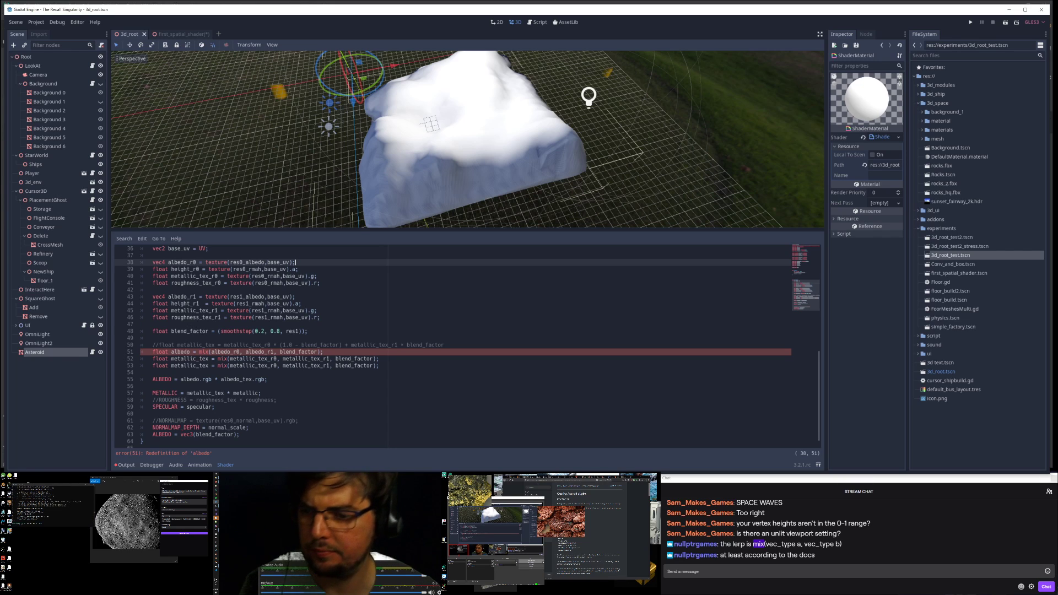
Step: Search the shader for "albedo" and step through its occurrences to examine where the name is used
{"action": "double_click", "coordinate": [179, 352]}
{"action": "key", "text": "ctrl+f"}
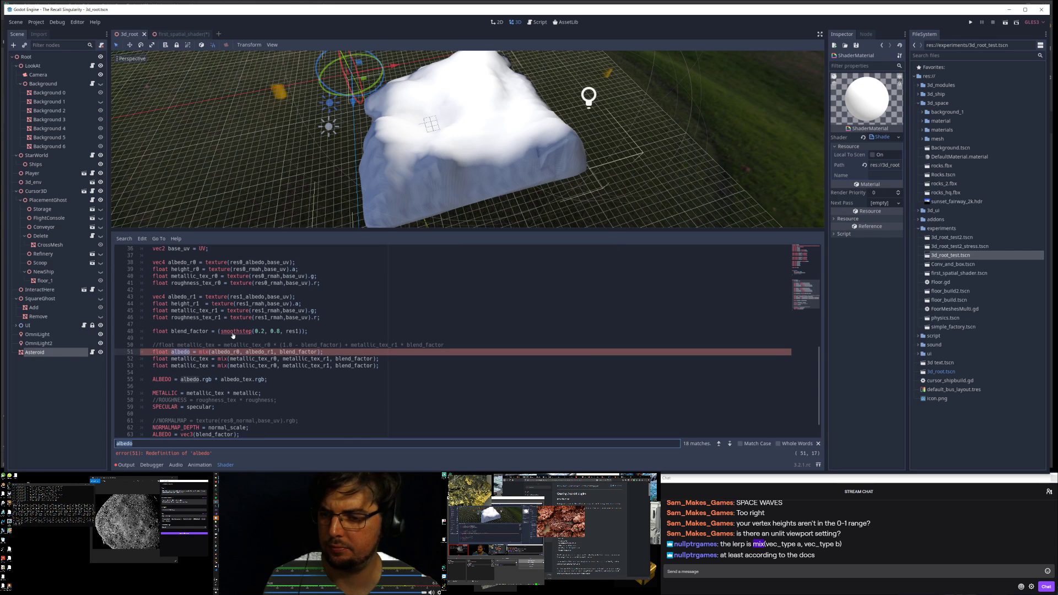
{"action": "key", "text": "Return"}
{"action": "key", "text": "Return"}
{"action": "key", "text": "Return"}
{"action": "key", "text": "Return"}
{"action": "key", "text": "Return"}
{"action": "key", "text": "Return"}
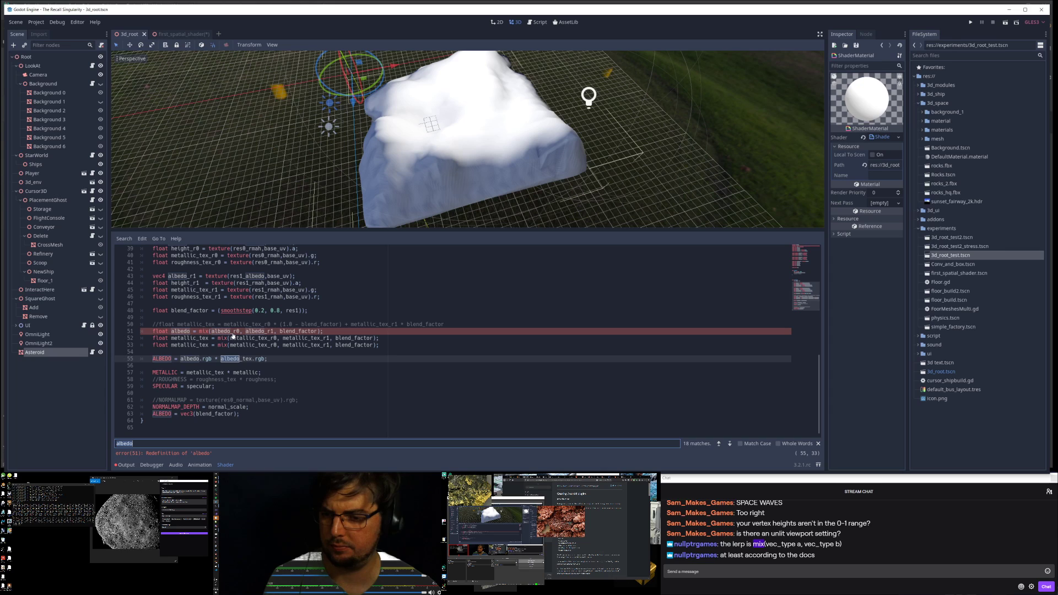
{"action": "key", "text": "Return"}
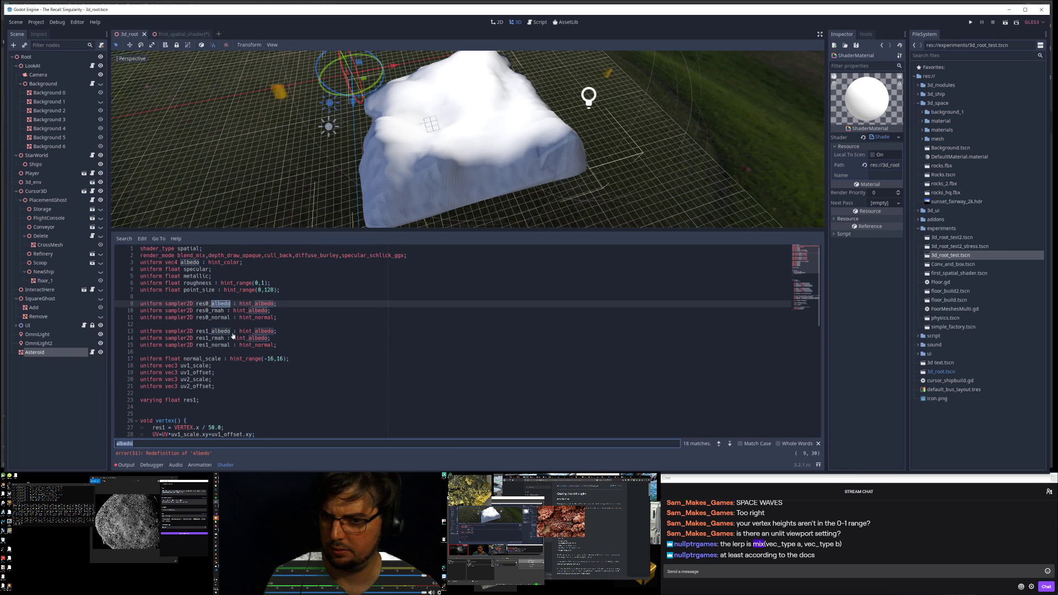
{"action": "key", "text": "Return"}
{"action": "key", "text": "Return"}
{"action": "key", "text": "Return"}
{"action": "key", "text": "Return"}
{"action": "key", "text": "Return"}
{"action": "key", "text": "Return"}
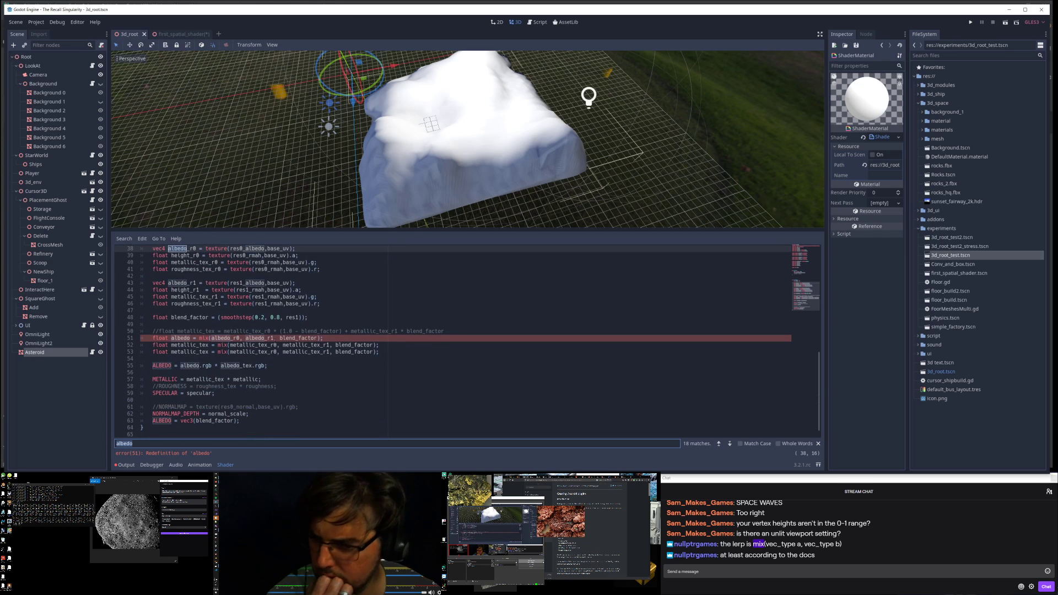
Step: Rename the albedo variable in the mix line to albedo_tex, matching the ALBEDO assignment
{"action": "left_click", "coordinate": [236, 365]}
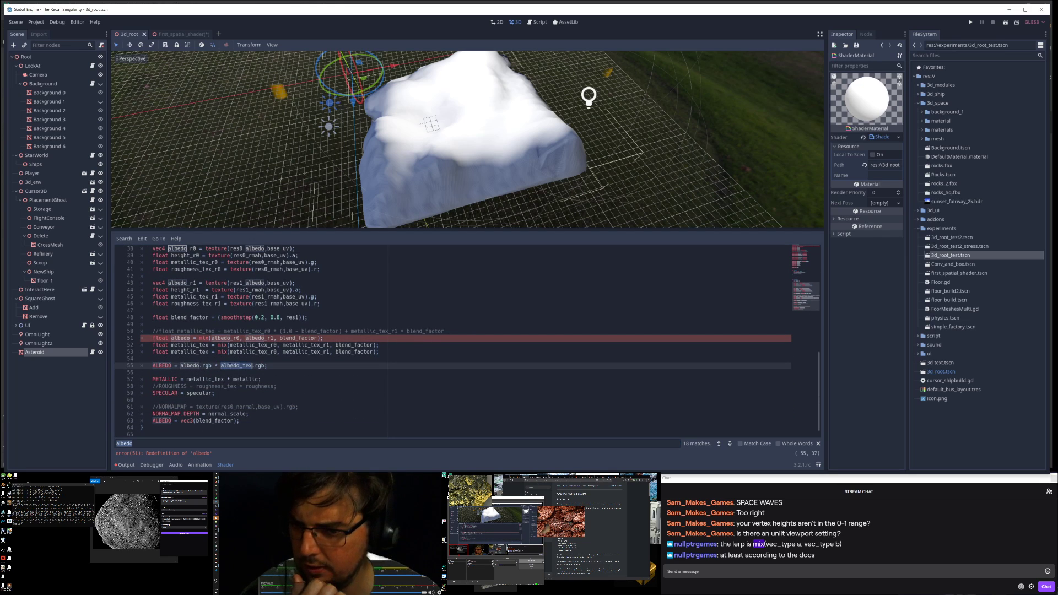
{"action": "left_click", "coordinate": [177, 338]}
{"action": "left_click", "coordinate": [191, 338]}
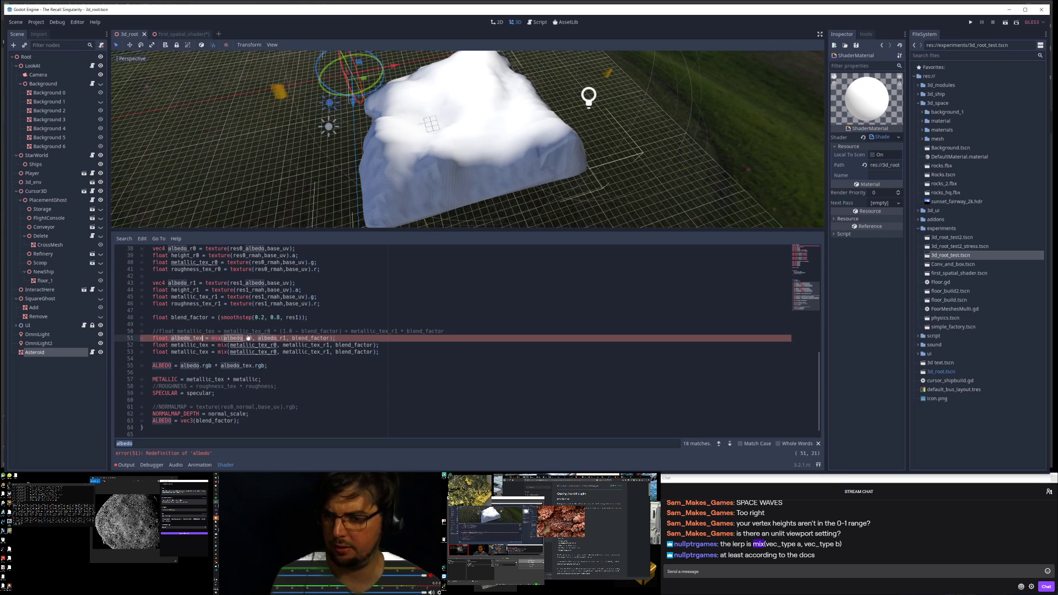
Step: Declare albedo_tex in the first mix line as vec4 instead of float and save the shader
{"action": "type", "text": "_tex"}
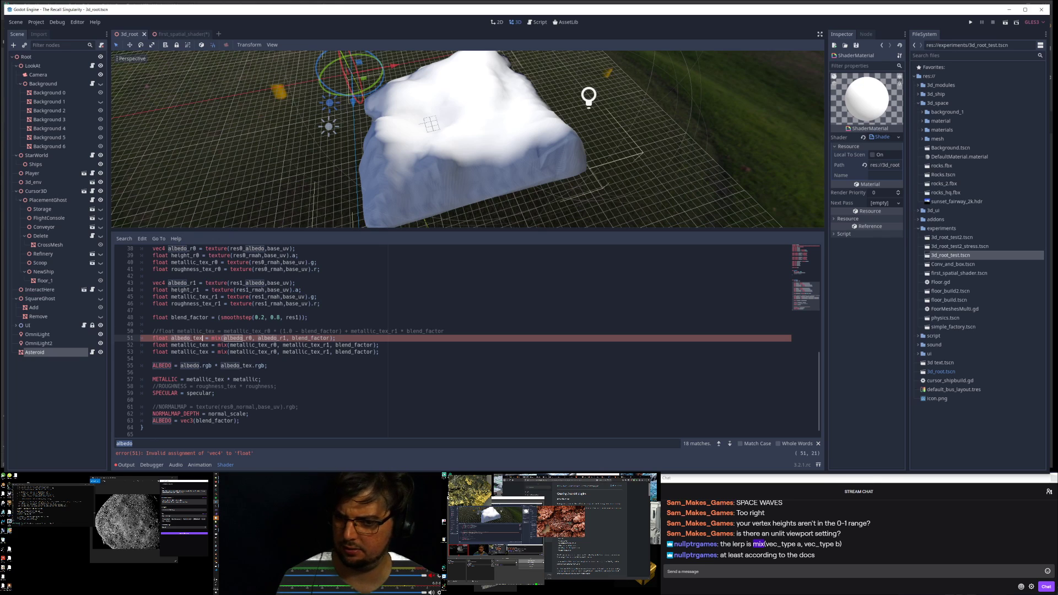
{"action": "left_click", "coordinate": [168, 338]}
{"action": "type", "text": "vec4"}
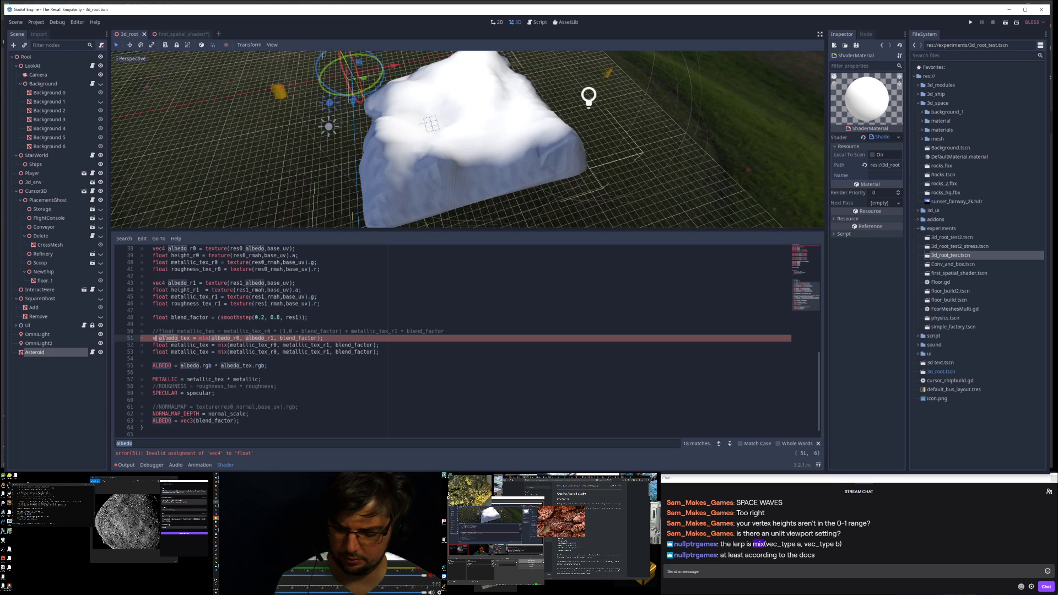
{"action": "key", "text": "ctrl+s"}
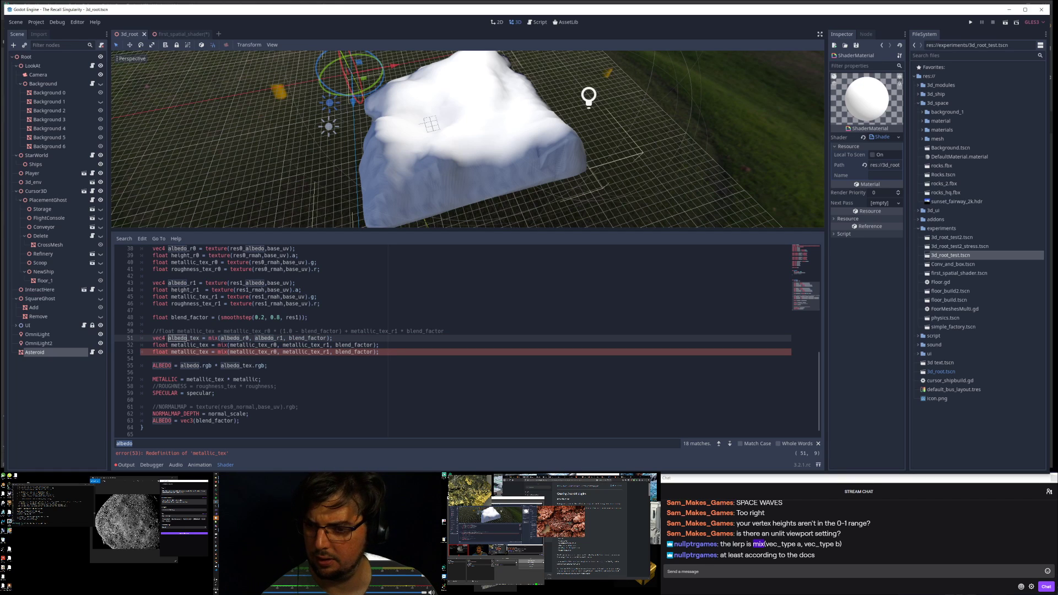
Step: Comment out the second, duplicate metallic_tex mix line and save
{"action": "left_click", "coordinate": [186, 352]}
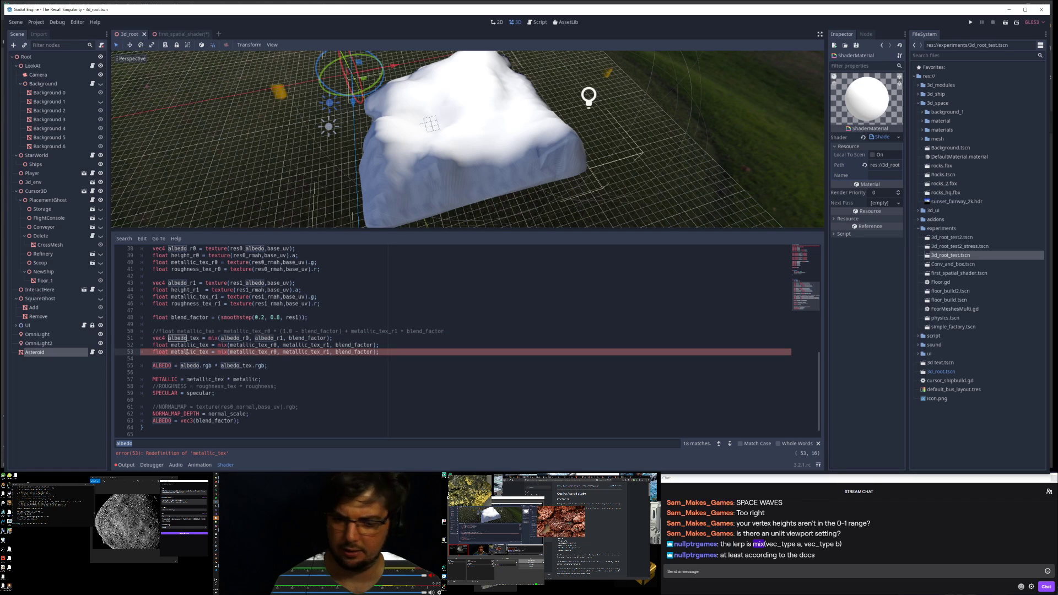
{"action": "key", "text": "Home"}
{"action": "type", "text": "//"}
{"action": "key", "text": "ctrl+s"}
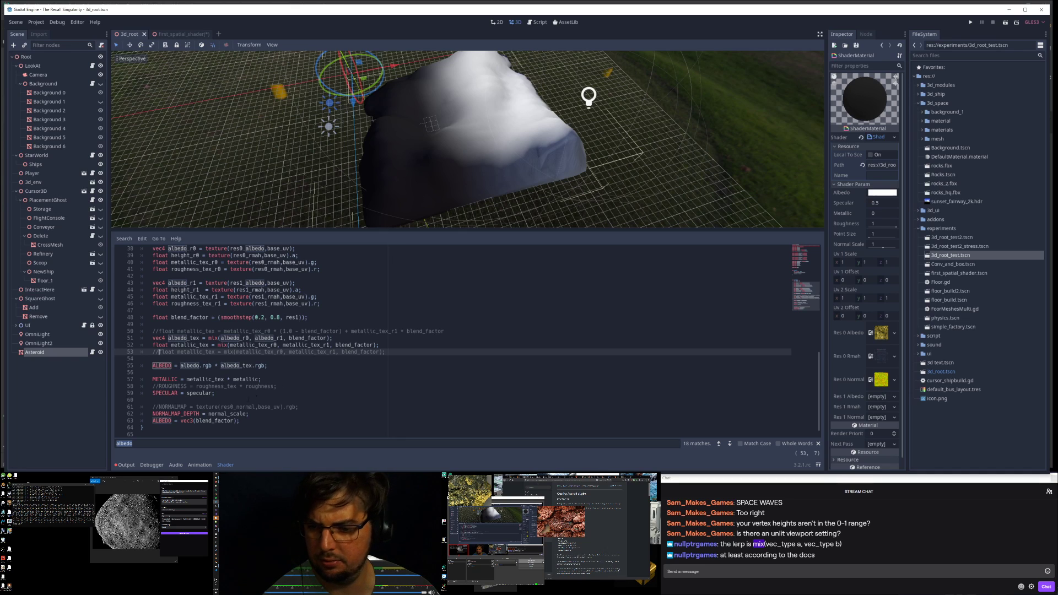
Step: Comment out the debug line ALBEDO = vec3(blend_factor) at the end of the fragment function and save
{"action": "left_click", "coordinate": [209, 421]}
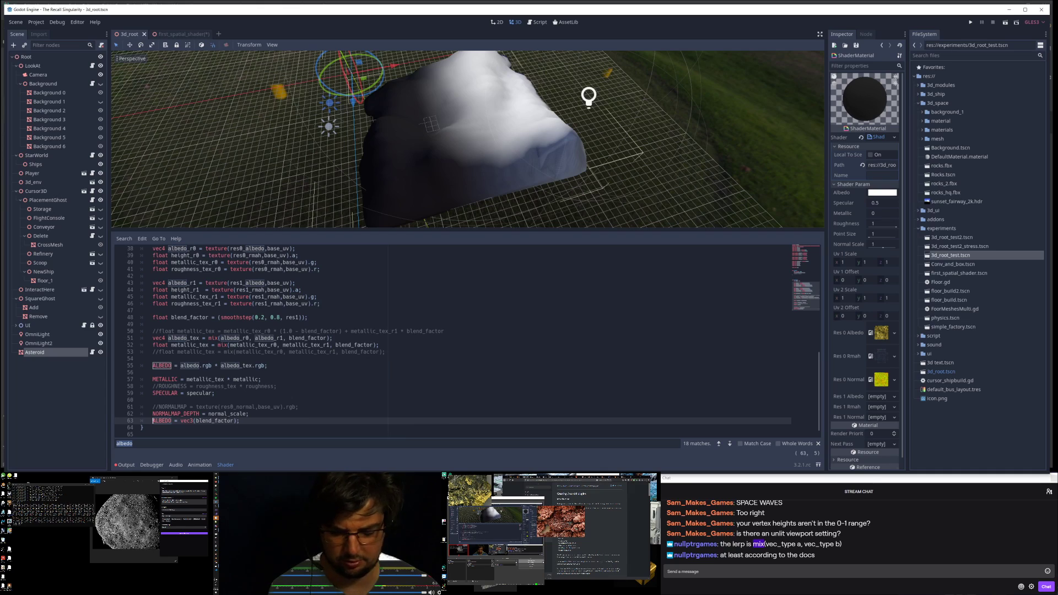
{"action": "key", "text": "Home"}
{"action": "type", "text": "//"}
{"action": "key", "text": "ctrl+s"}
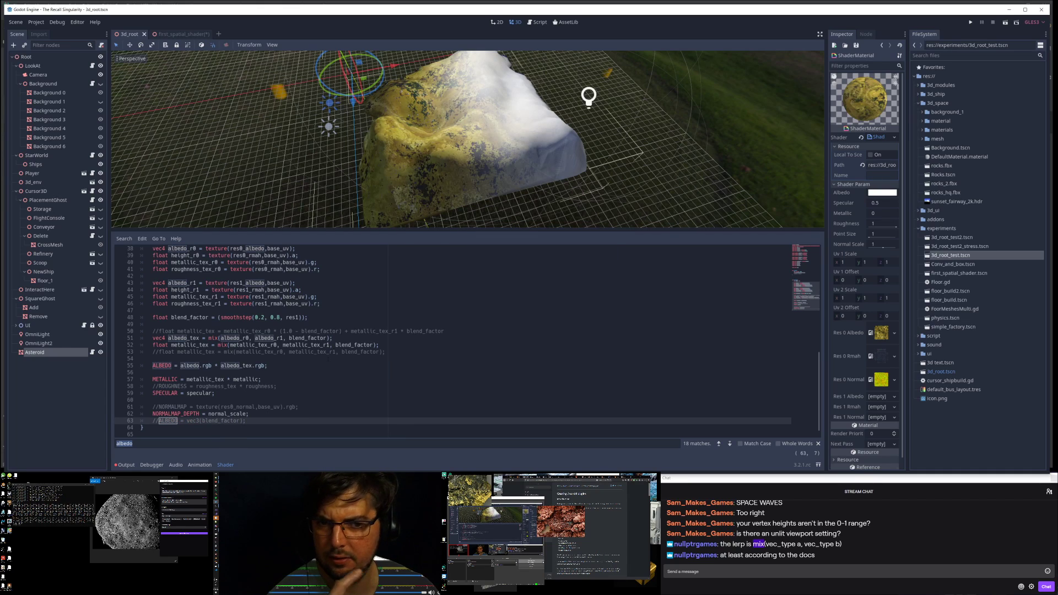
{"action": "middle_click_drag", "start_coordinate": [534, 127], "coordinate": [545, 149]}
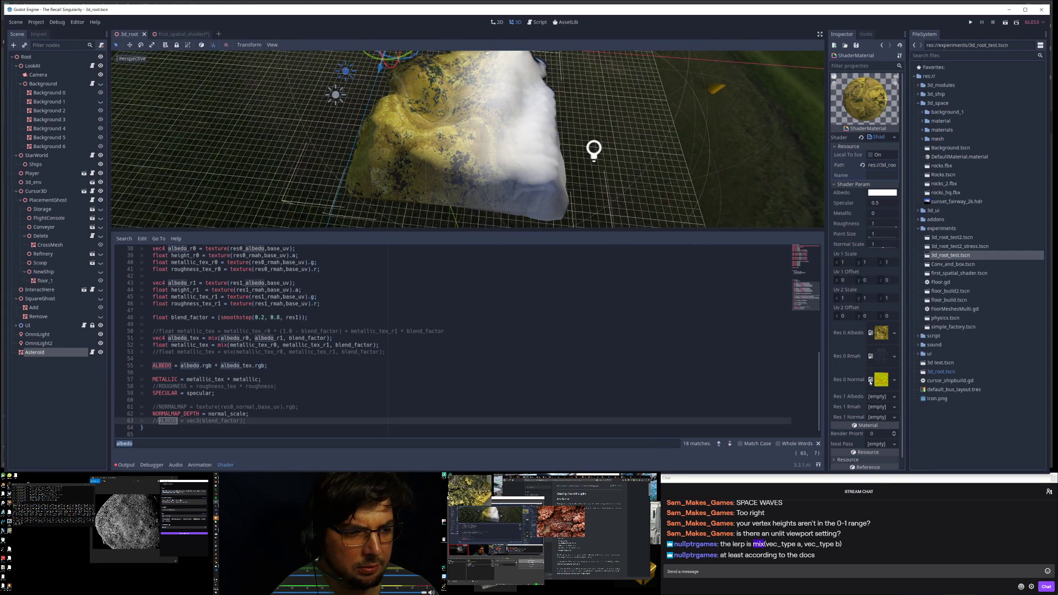
Step: Assign iron_ore_basecolor.png from the material/pbr/flat folder to the shader's Res 1 Albedo parameter
{"action": "left_click", "coordinate": [922, 122]}
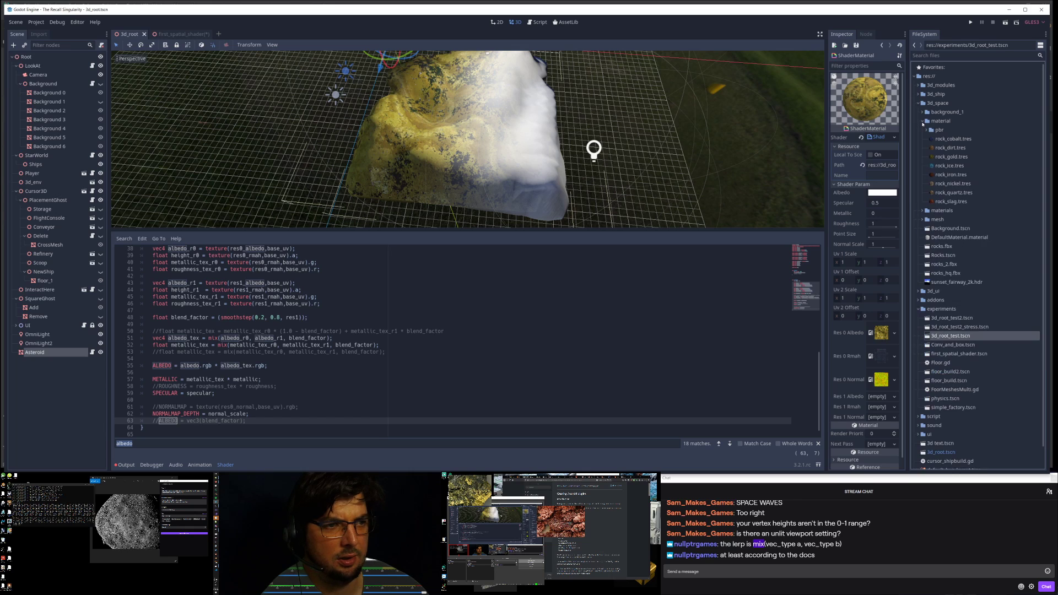
{"action": "left_click", "coordinate": [927, 130]}
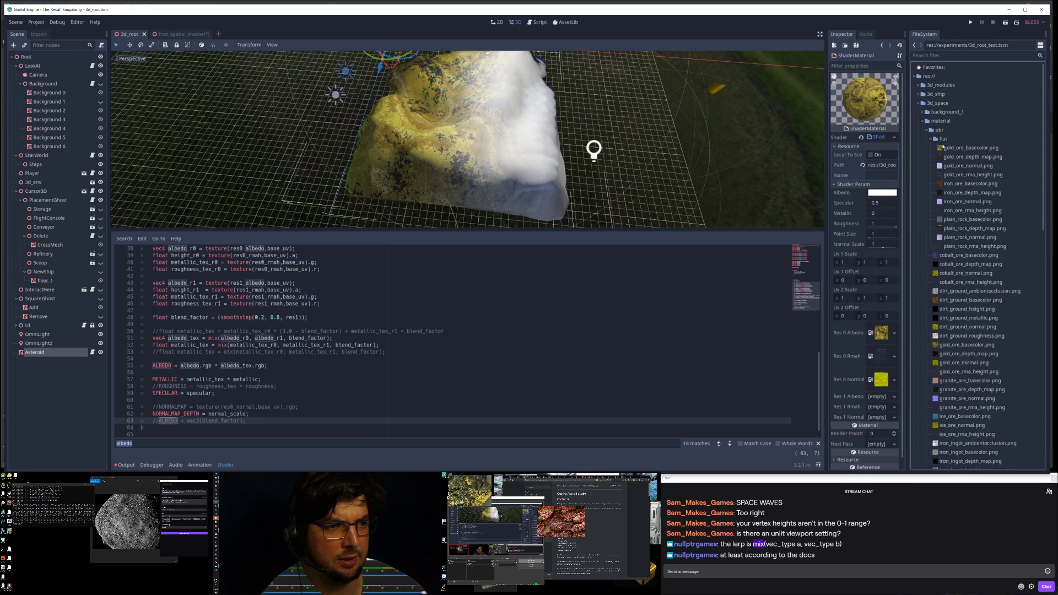
{"action": "left_click", "coordinate": [962, 184]}
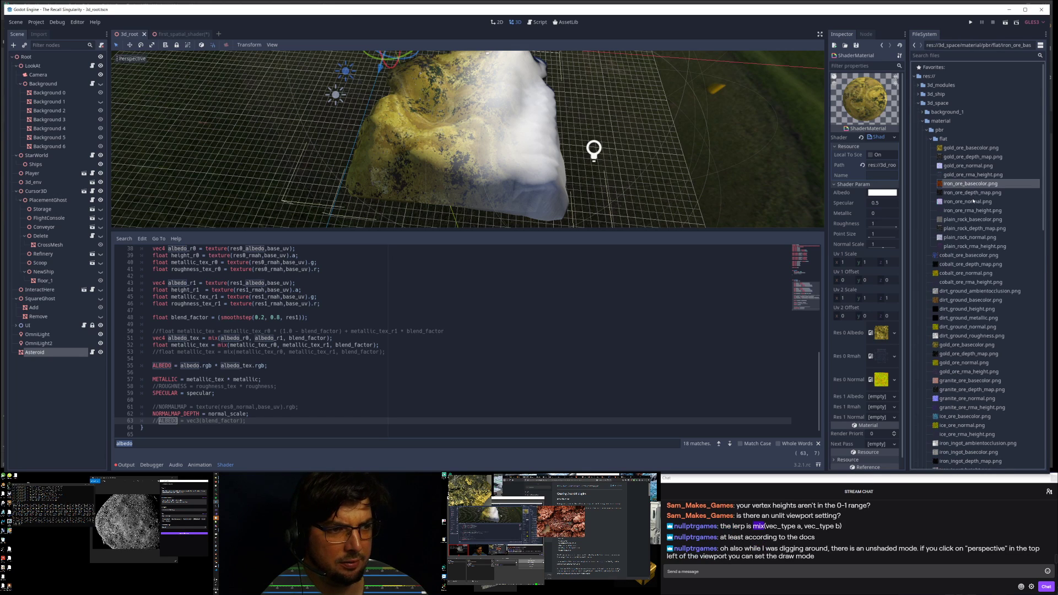
{"action": "left_click_drag", "start_coordinate": [974, 188], "coordinate": [880, 398]}
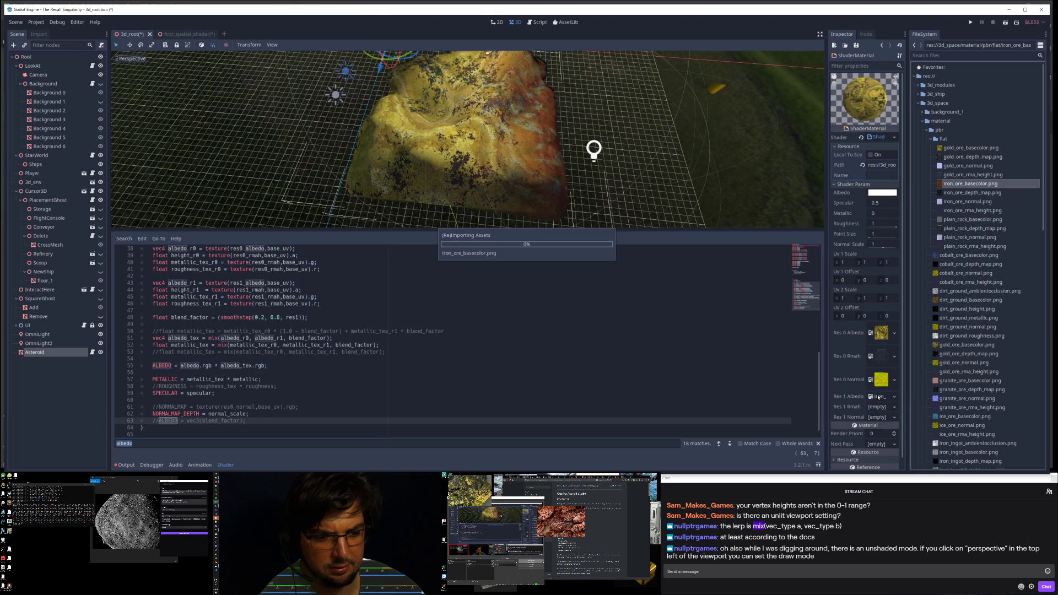
Step: Examine the asteroid's blended textures in the unshaded viewport display and return the display to normal
{"action": "left_click", "coordinate": [133, 59]}
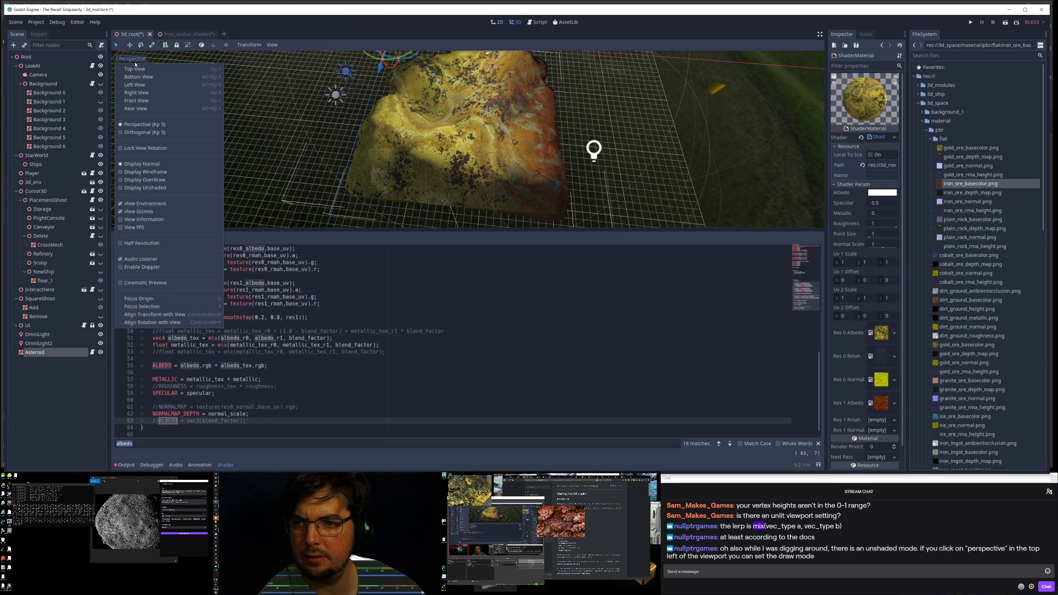
{"action": "left_click", "coordinate": [132, 188]}
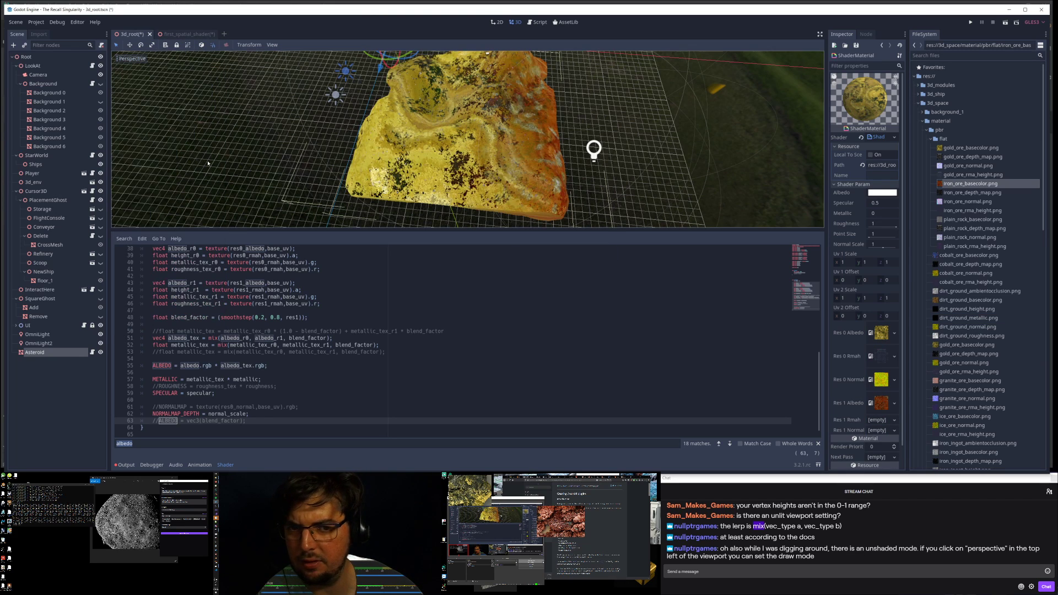
{"action": "middle_click_drag", "start_coordinate": [492, 137], "coordinate": [492, 120]}
{"action": "scroll", "coordinate": [491, 120], "scroll_direction": "up", "scroll_amount": 5}
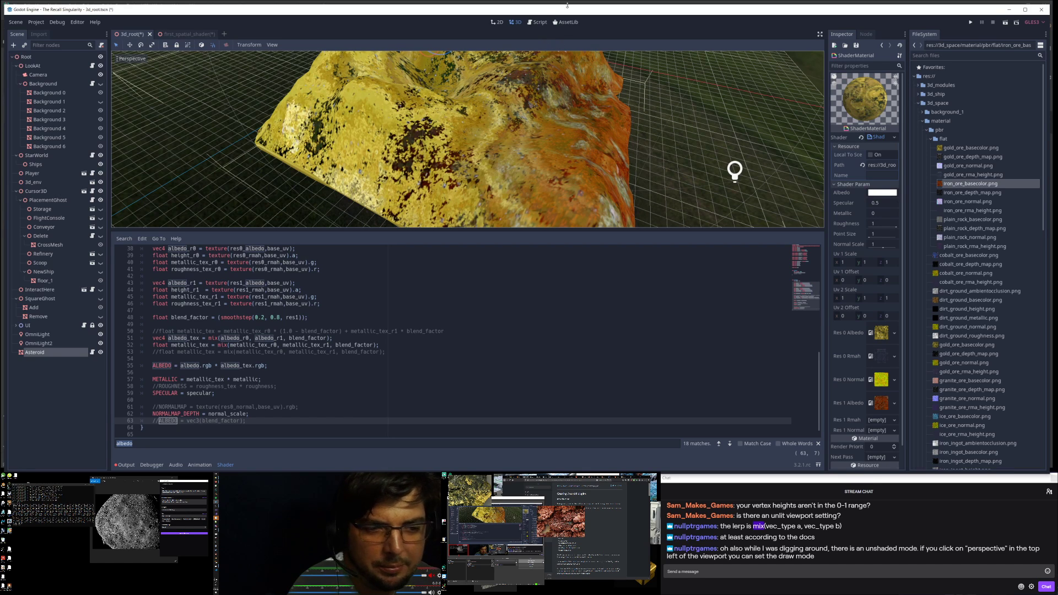
{"action": "left_click", "coordinate": [120, 59]}
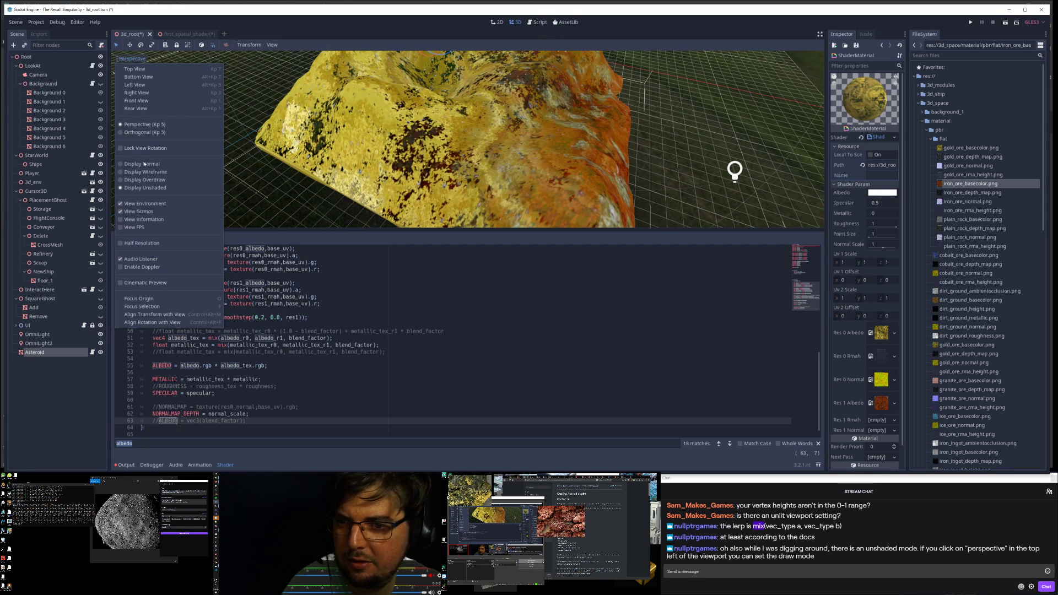
{"action": "left_click", "coordinate": [163, 164]}
{"action": "scroll", "coordinate": [622, 123], "scroll_direction": "down", "scroll_amount": 5}
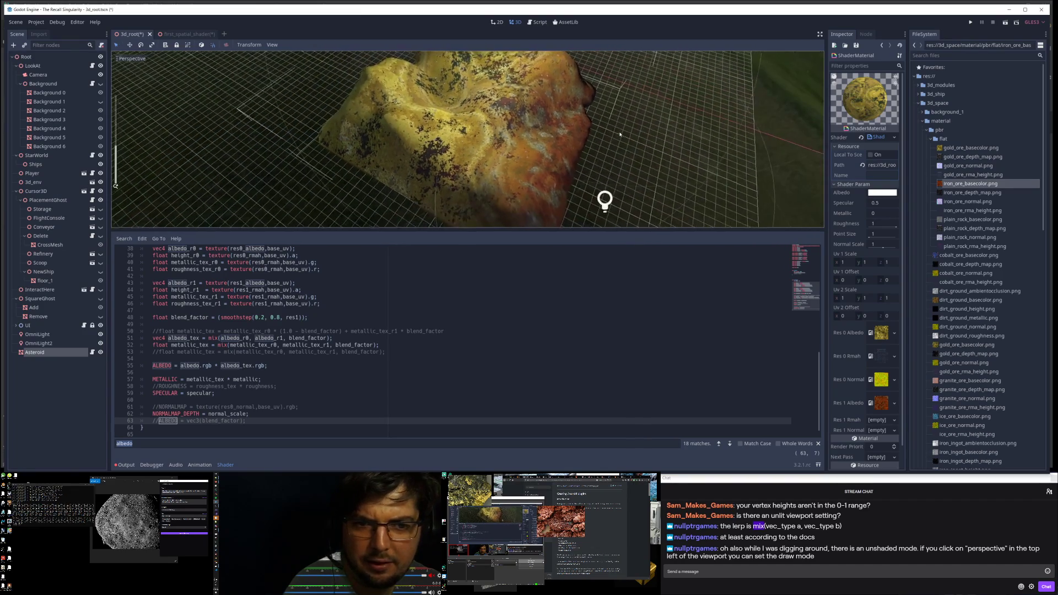
{"action": "middle_click_drag", "start_coordinate": [617, 116], "coordinate": [794, 225]}
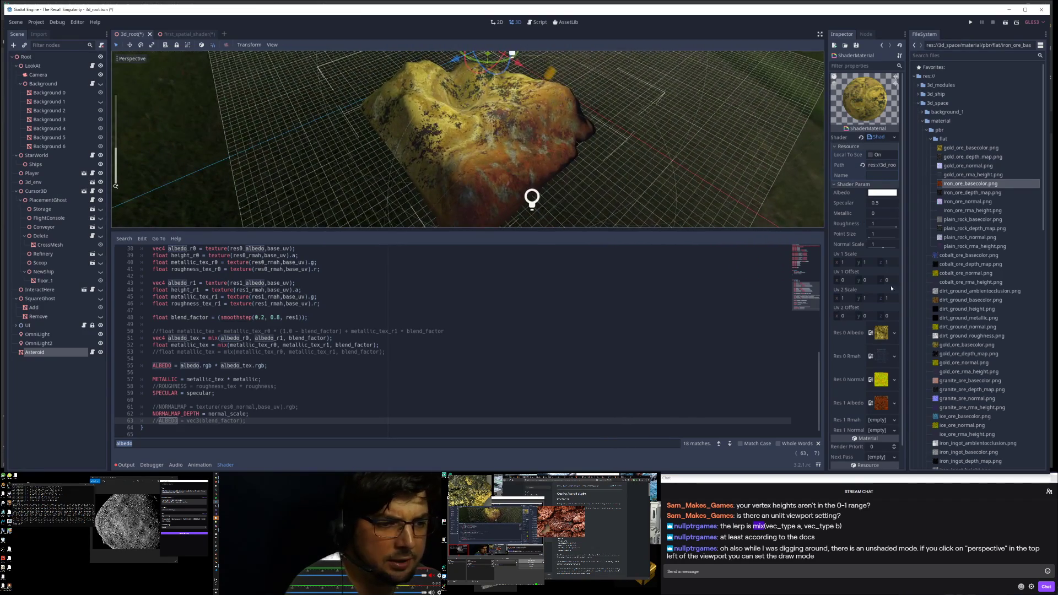
Step: Assign iron_ore_rma_height.png to Res 1 Rmah and iron_ore_normal.png to Res 1 Normal
{"action": "scroll", "coordinate": [887, 251], "scroll_direction": "down", "scroll_amount": 2}
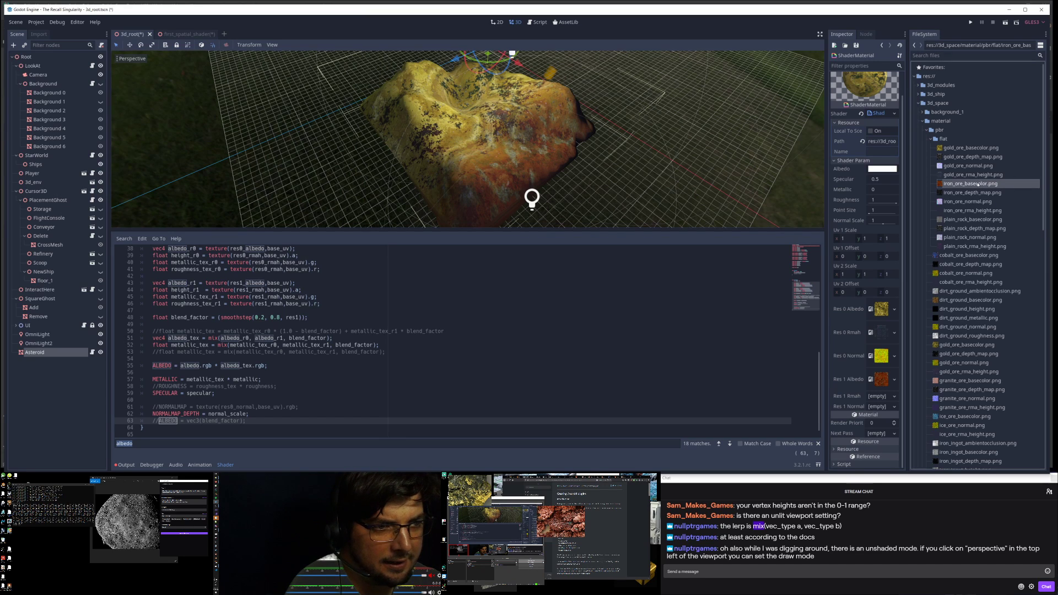
{"action": "left_click", "coordinate": [967, 176]}
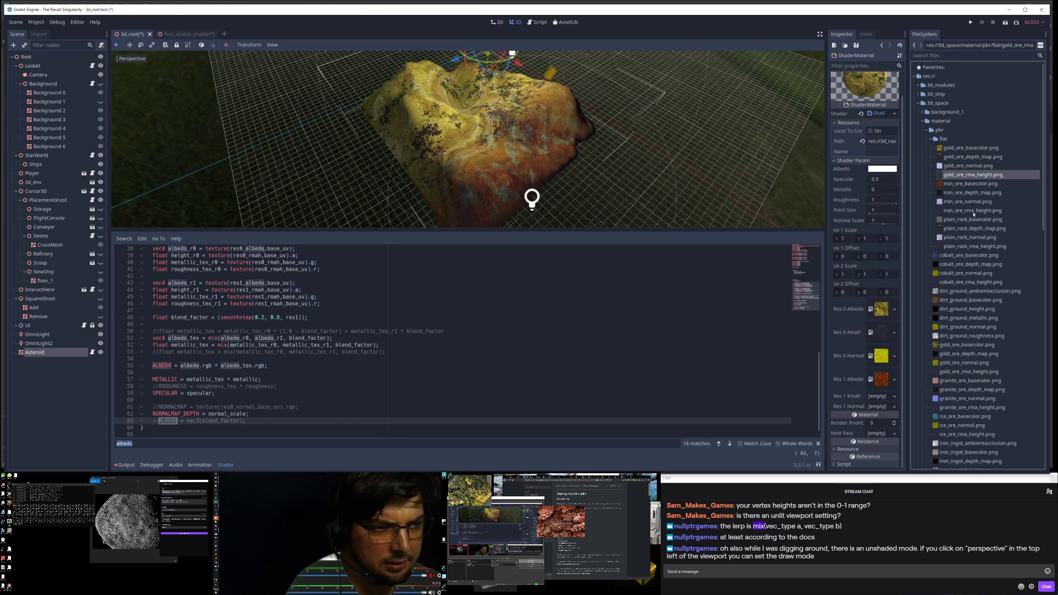
{"action": "left_click_drag", "start_coordinate": [972, 210], "coordinate": [876, 398]}
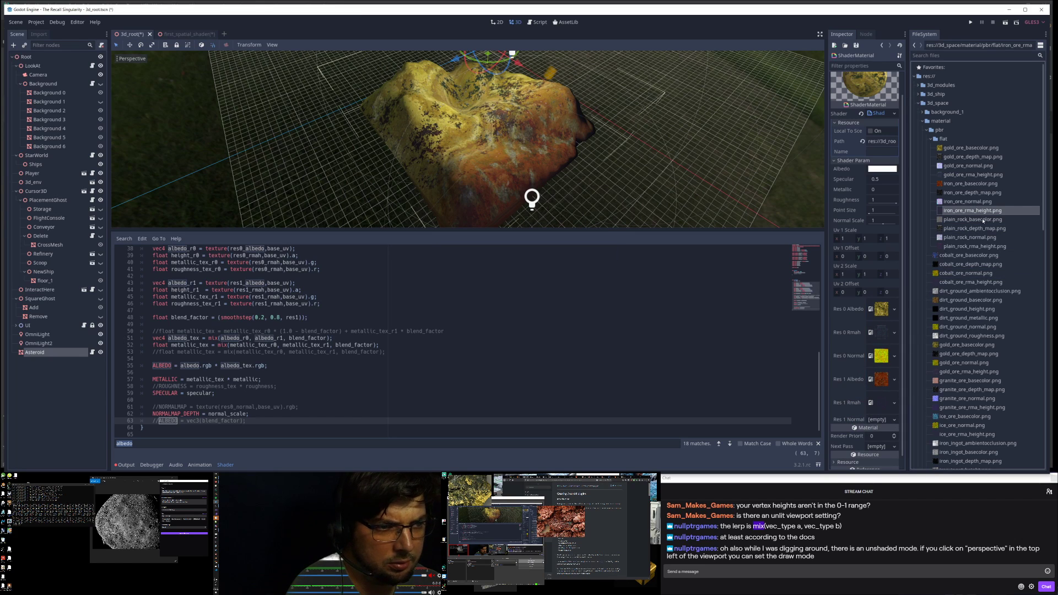
{"action": "left_click_drag", "start_coordinate": [969, 202], "coordinate": [876, 421]}
{"action": "middle_click_drag", "start_coordinate": [557, 146], "coordinate": [547, 222]}
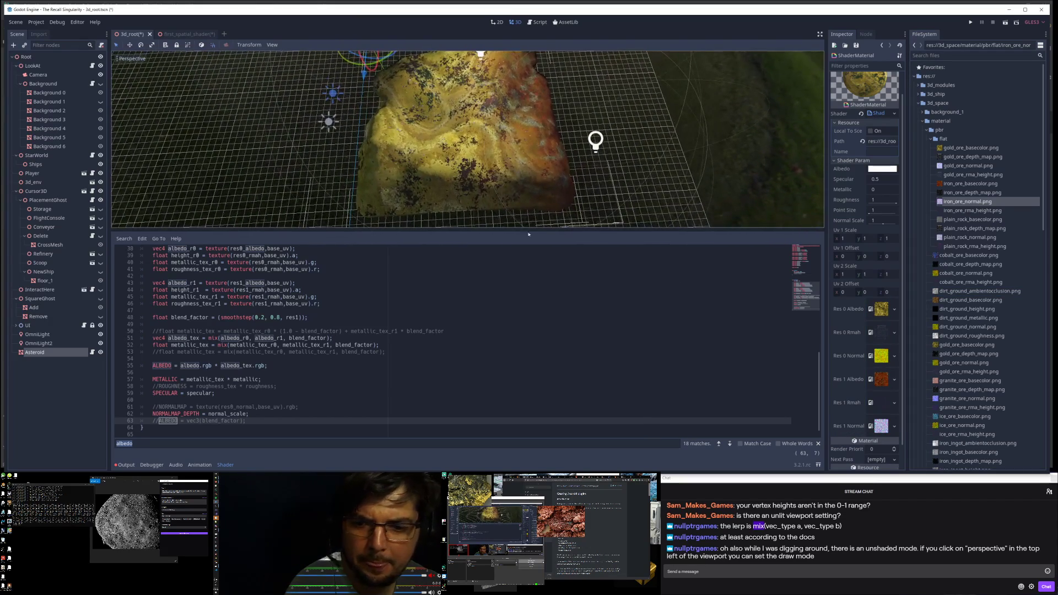
Step: Set the upper edge of the blend_factor smoothstep to 0.3 and save, inspecting the transition on the asteroid
{"action": "scroll", "coordinate": [452, 341], "scroll_direction": "up", "scroll_amount": 1}
{"action": "left_click", "coordinate": [272, 338]}
{"action": "key", "text": "Right"}
{"action": "key", "text": "Right"}
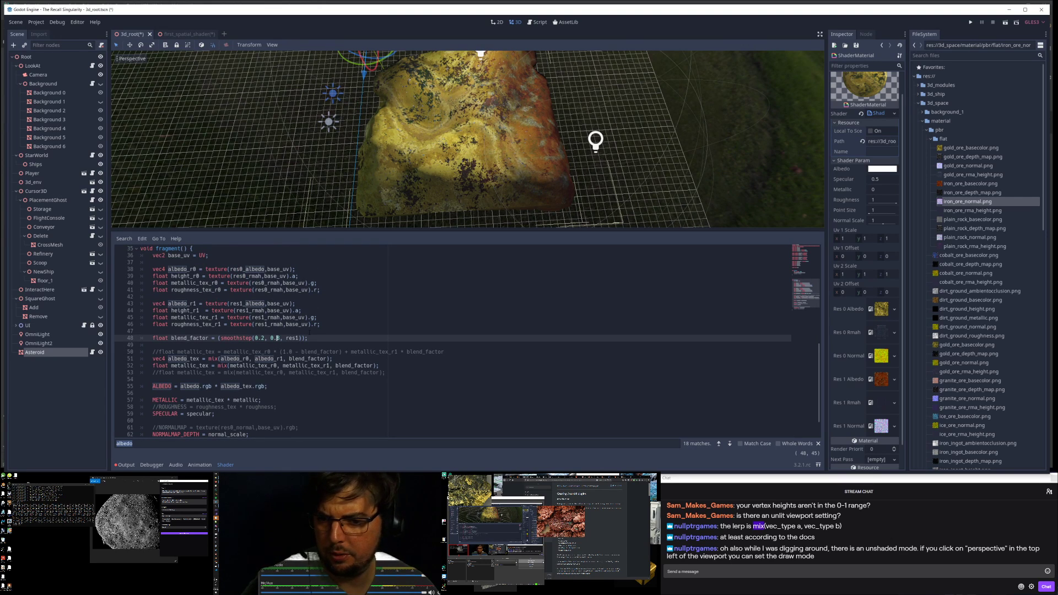
{"action": "key", "text": "BackSpace"}
{"action": "type", "text": "3"}
{"action": "key", "text": "ctrl+s"}
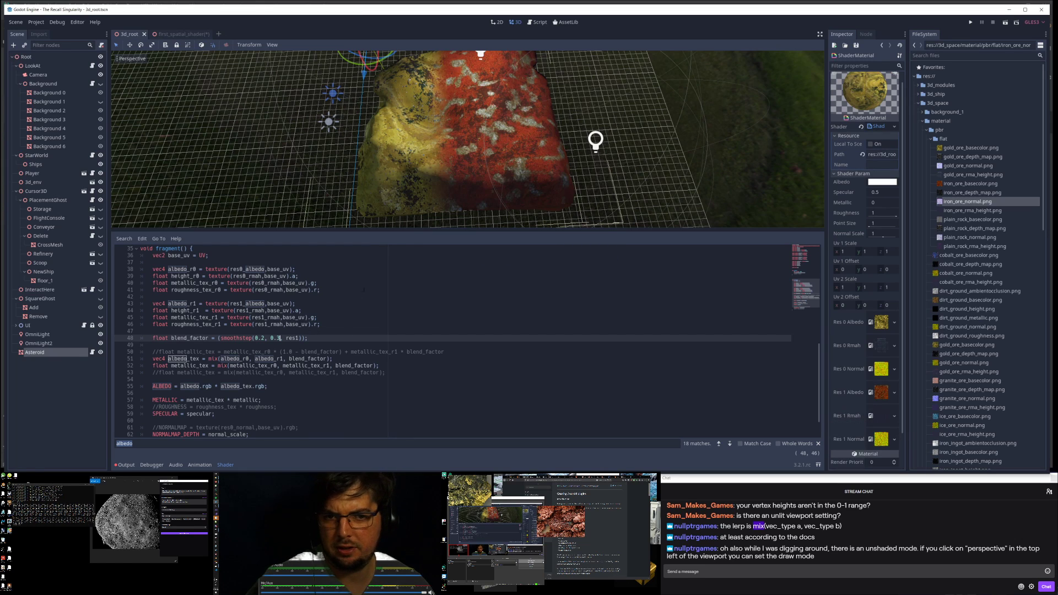
{"action": "scroll", "coordinate": [430, 164], "scroll_direction": "up", "scroll_amount": 5}
{"action": "middle_click_drag", "start_coordinate": [205, 192], "coordinate": [380, 174]}
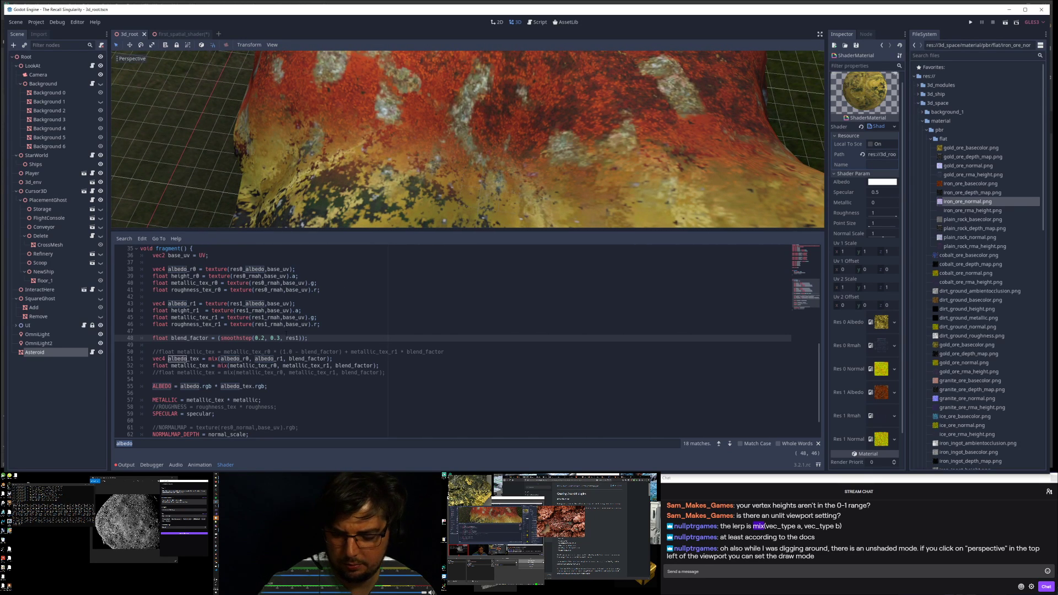
Step: Set the upper edge of the blend_factor smoothstep to 0.4, save, and inspect the gold-to-iron transition from several sides
{"action": "key", "text": "ctrl+s"}
{"action": "middle_click_drag", "start_coordinate": [606, 110], "coordinate": [568, 115]}
{"action": "scroll", "coordinate": [470, 92], "scroll_direction": "up", "scroll_amount": 1}
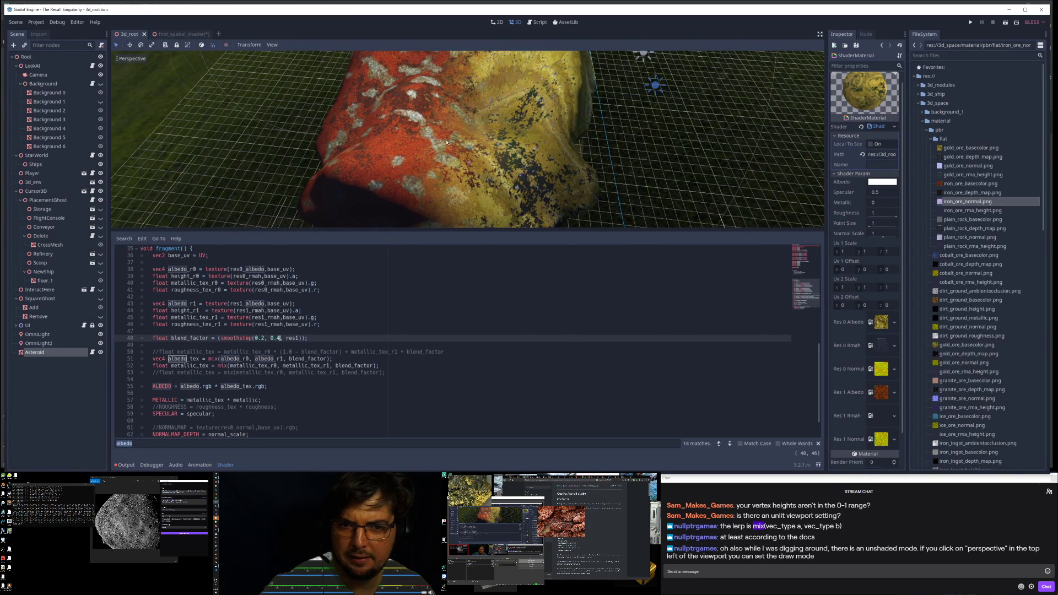
{"action": "scroll", "coordinate": [416, 147], "scroll_direction": "up", "scroll_amount": 4}
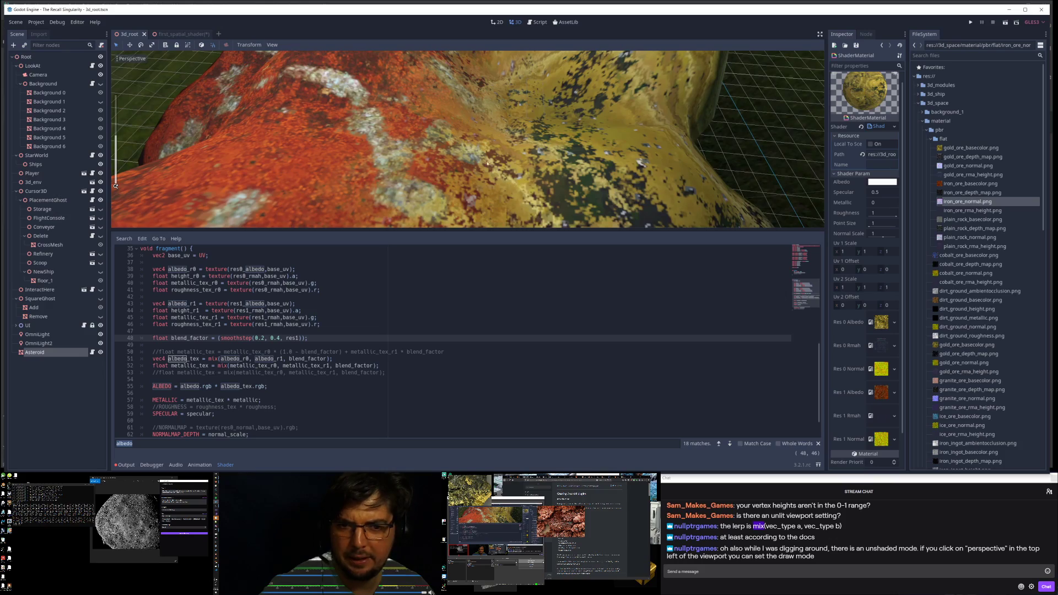
{"action": "scroll", "coordinate": [415, 153], "scroll_direction": "down", "scroll_amount": 3}
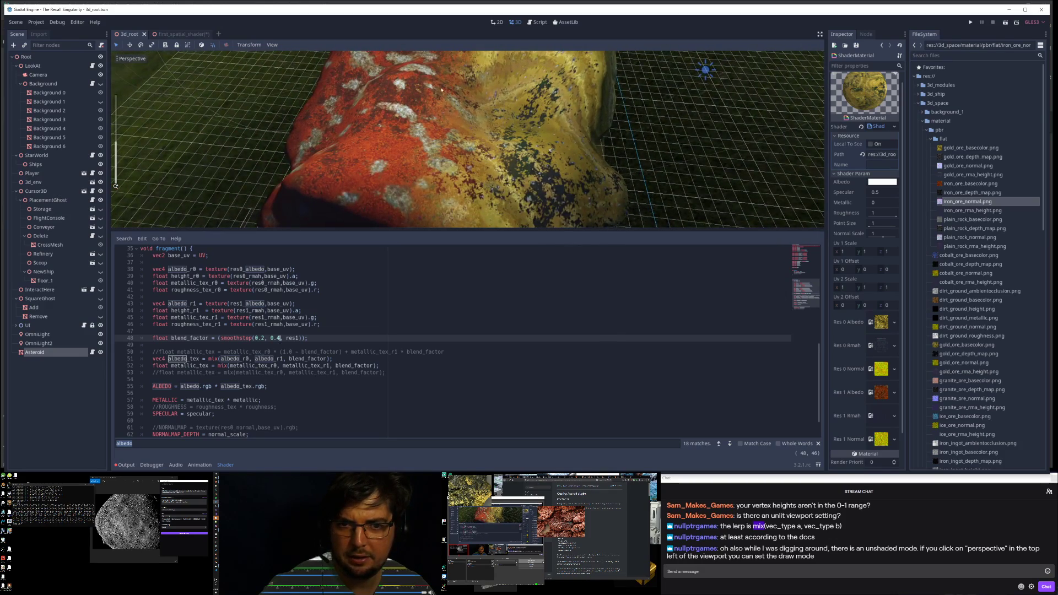
{"action": "middle_click_drag", "start_coordinate": [492, 155], "coordinate": [380, 123]}
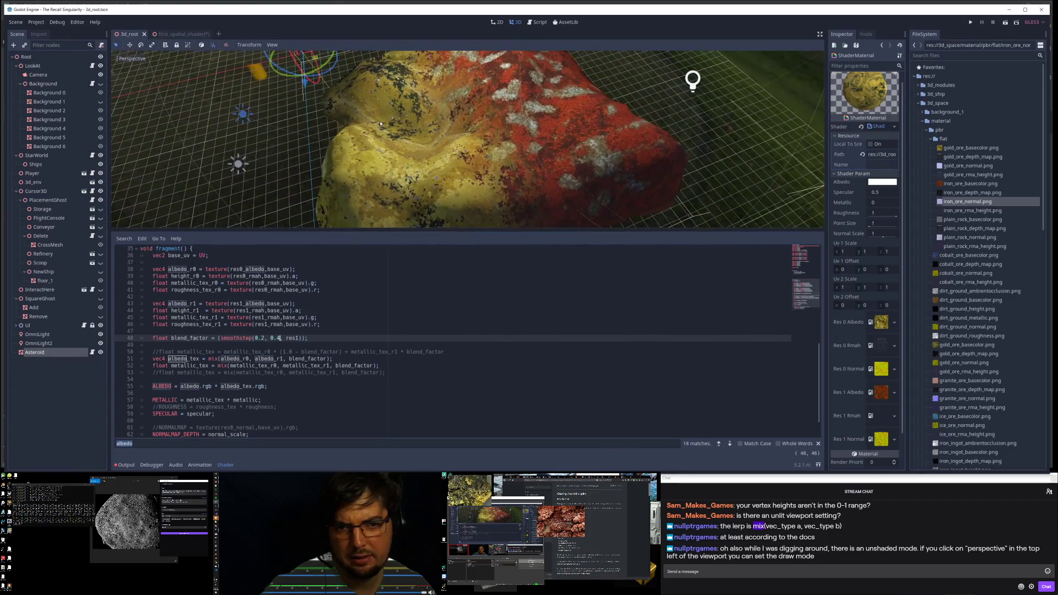
{"action": "middle_click_drag", "start_coordinate": [579, 142], "coordinate": [497, 143]}
{"action": "scroll", "coordinate": [490, 111], "scroll_direction": "down", "scroll_amount": 2}
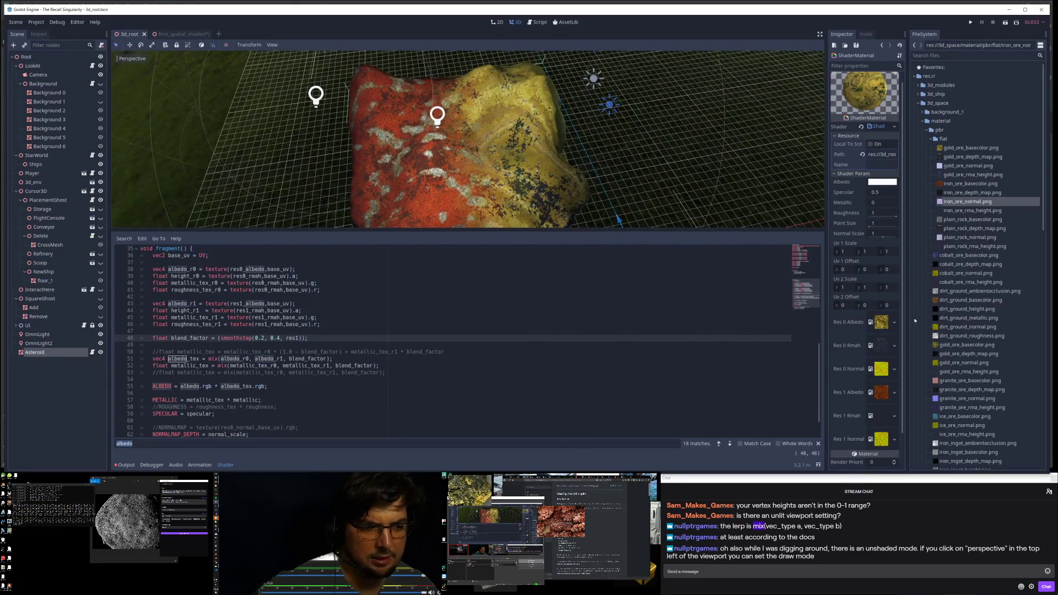
Step: Replace the Res 1 albedo, rmah and normal textures with plain_rock_basecolor.png, plain_rock_rma_height.png and plain_rock_normal.png
{"action": "left_click_drag", "start_coordinate": [982, 220], "coordinate": [881, 389]}
{"action": "left_click", "coordinate": [967, 229]}
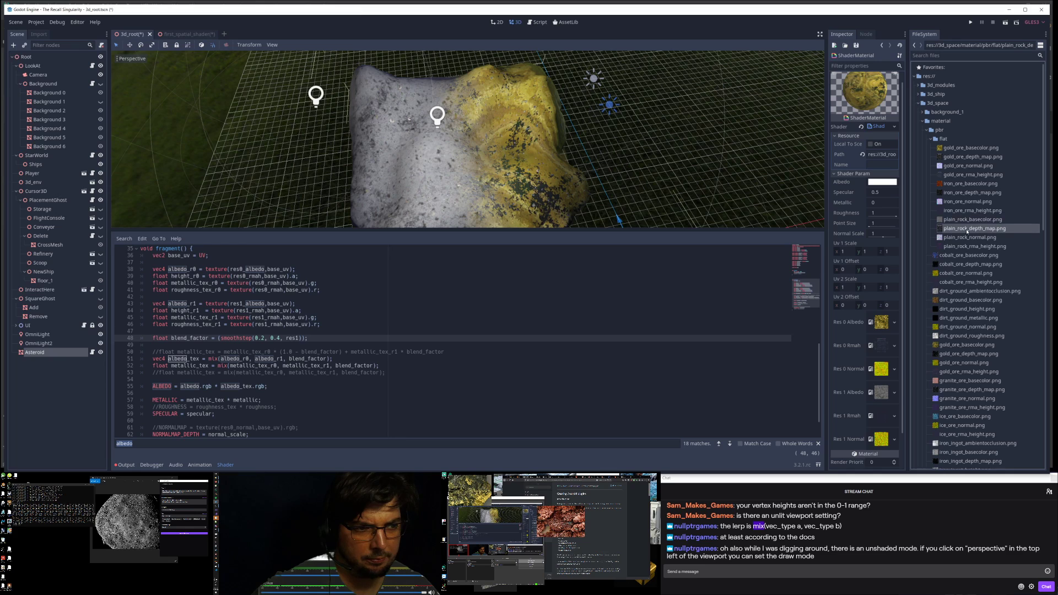
{"action": "left_click_drag", "start_coordinate": [977, 246], "coordinate": [880, 419]}
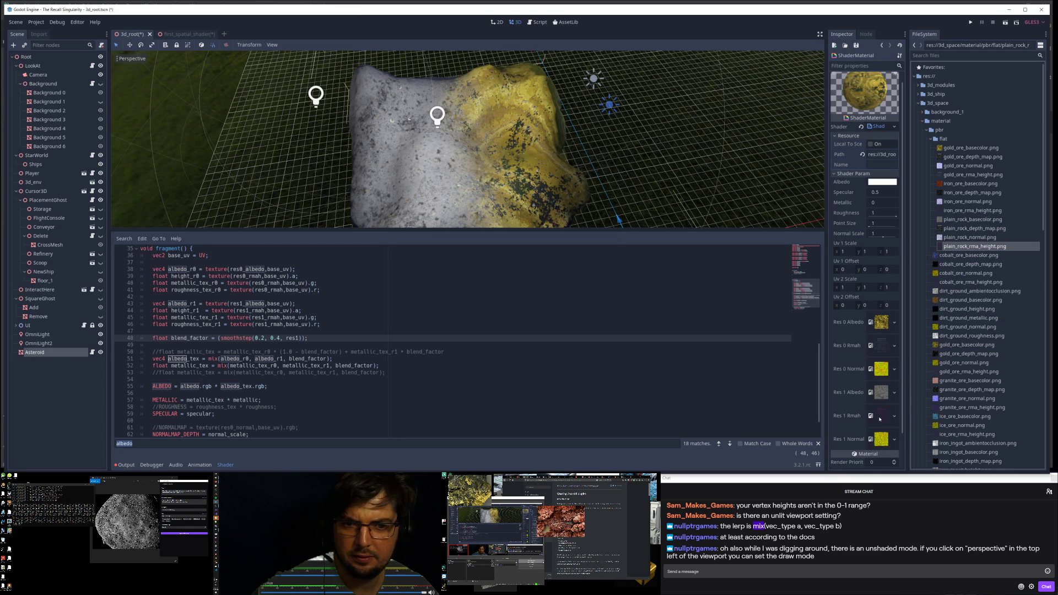
{"action": "left_click_drag", "start_coordinate": [985, 238], "coordinate": [881, 440]}
{"action": "scroll", "coordinate": [524, 192], "scroll_direction": "up", "scroll_amount": 8}
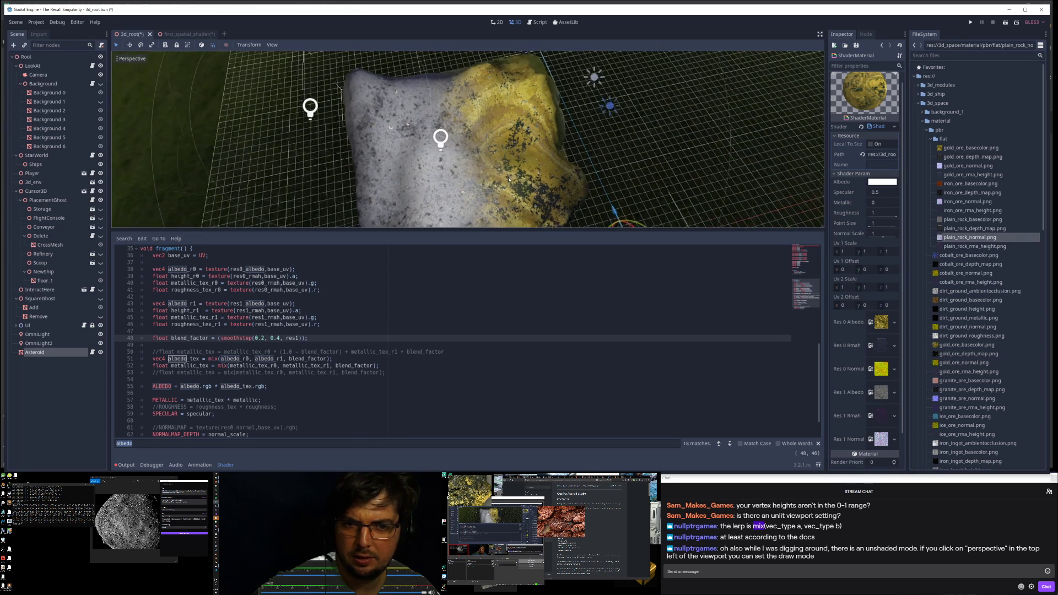
{"action": "middle_click_drag", "start_coordinate": [500, 147], "coordinate": [474, 105]}
{"action": "scroll", "coordinate": [473, 105], "scroll_direction": "down", "scroll_amount": 6}
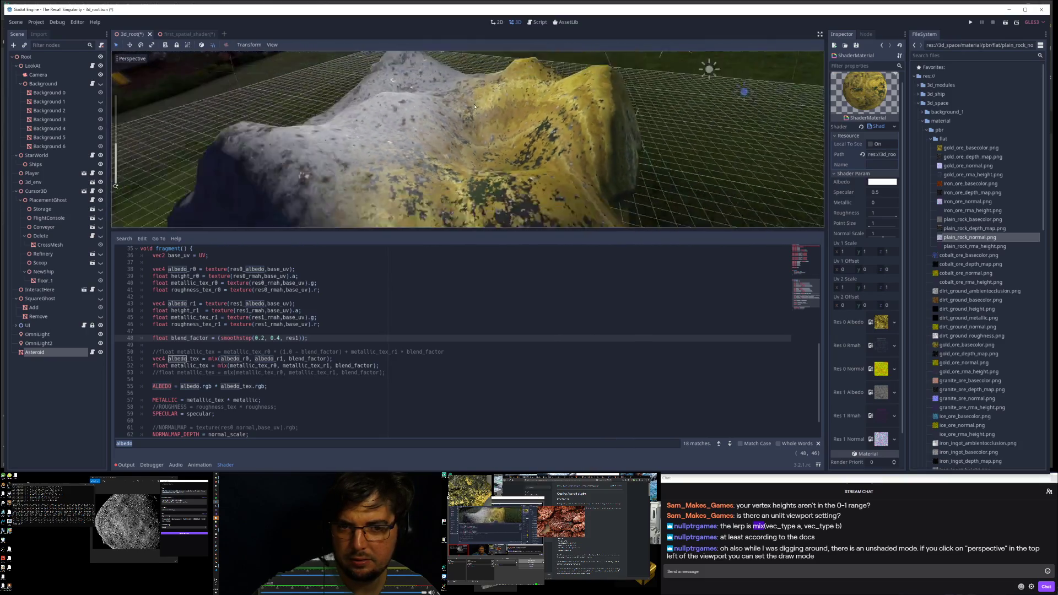
{"action": "mouse_move", "coordinate": [482, 143]}
{"action": "middle_mouse_down"}
{"action": "mouse_move", "coordinate": [490, 103]}
{"action": "mouse_move", "coordinate": [501, 150]}
{"action": "mouse_move", "coordinate": [483, 143]}
{"action": "middle_mouse_up"}
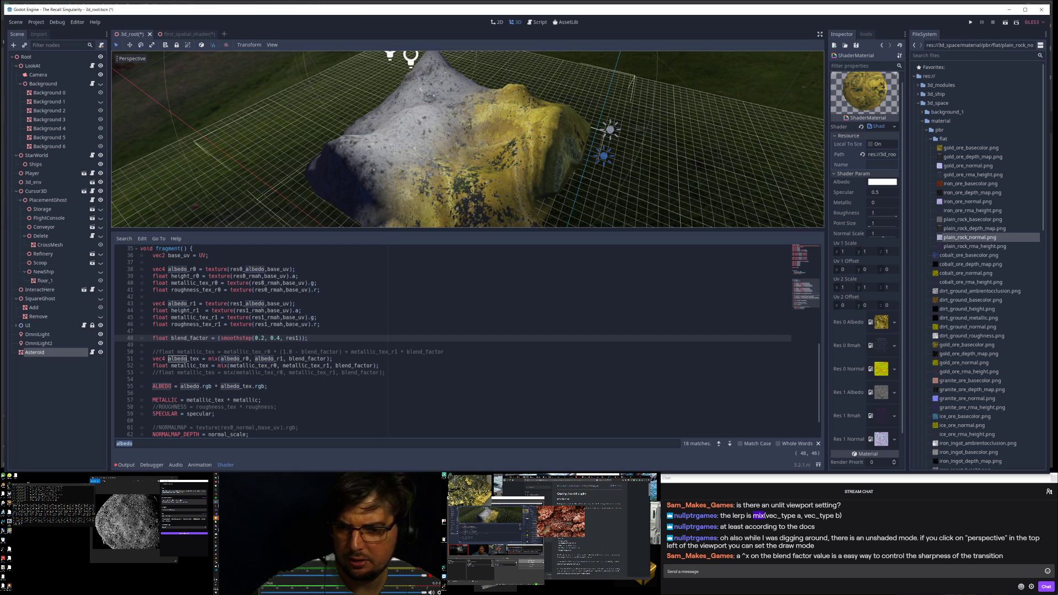
Step: Square the blend factor by adding blend_factor *= blend_factor; below its smoothstep declaration in fragment(), and save
{"action": "left_click", "coordinate": [208, 337]}
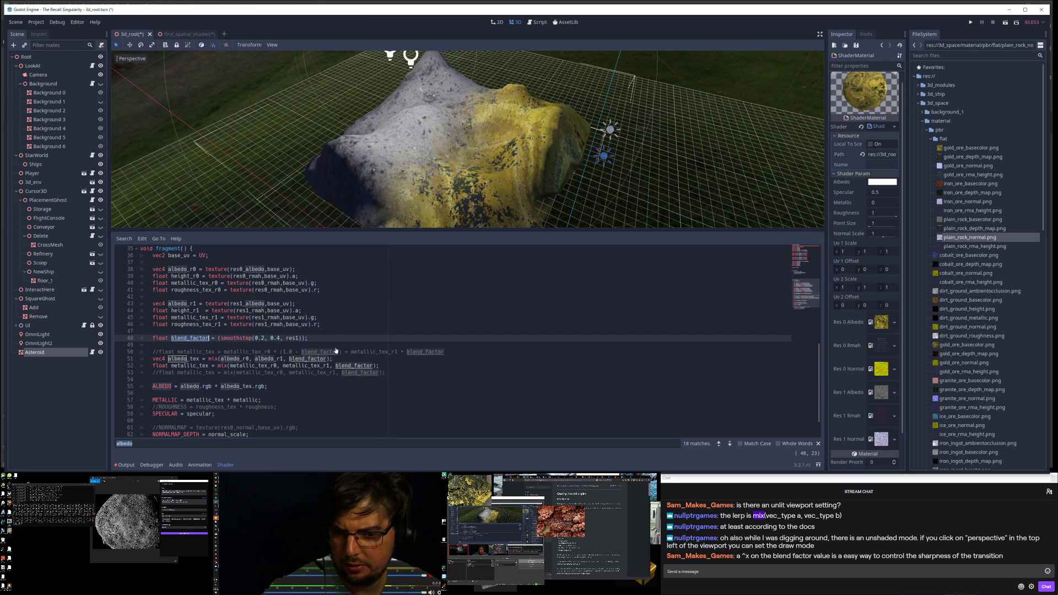
{"action": "left_click", "coordinate": [313, 337]}
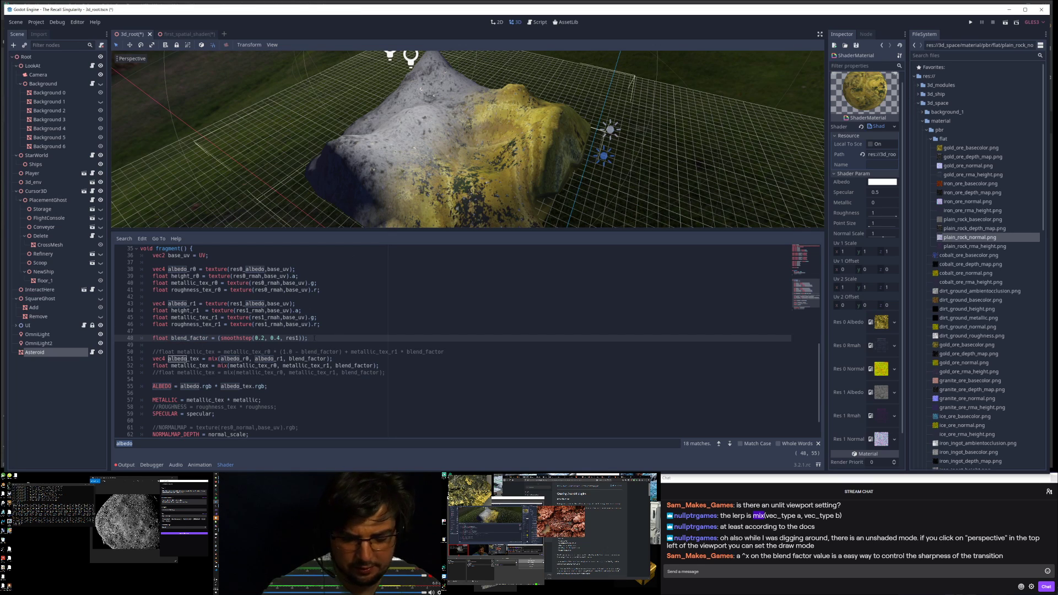
{"action": "key", "text": "Return"}
{"action": "type", "text": "blend_factor *= blend_factor;"}
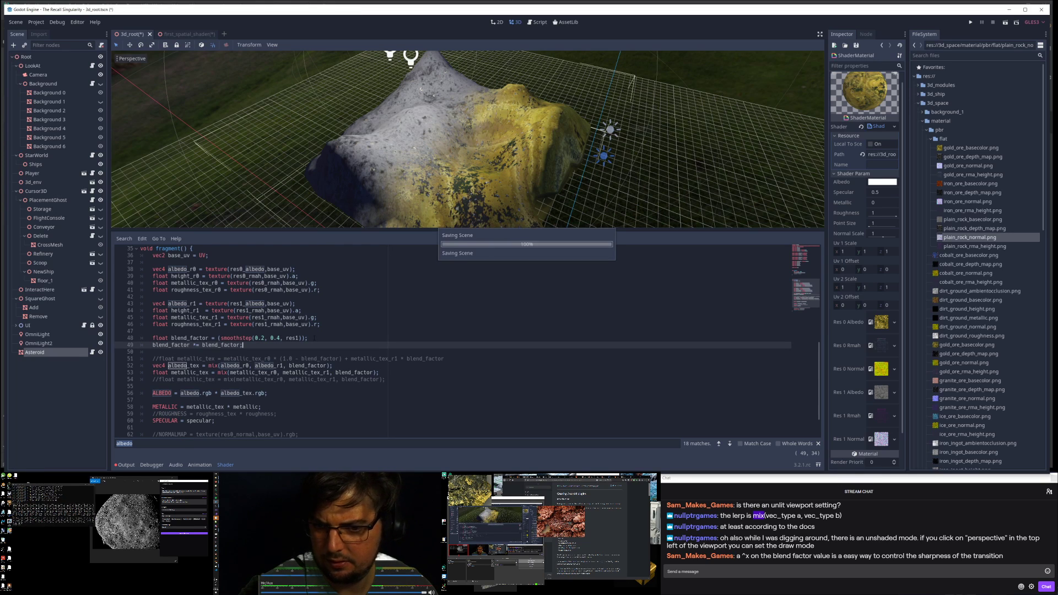
{"action": "key", "text": "ctrl+s"}
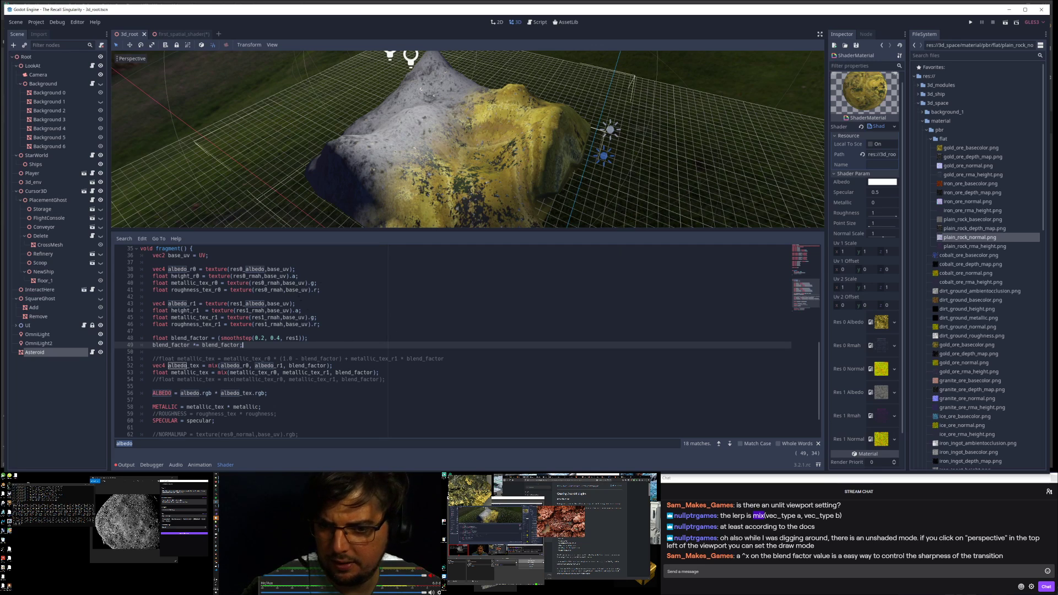
Step: Try raising the smoothstep result with ^ 2 on the declaration line and comment out the blend_factor *= blend_factor line
{"action": "left_click", "coordinate": [305, 337]}
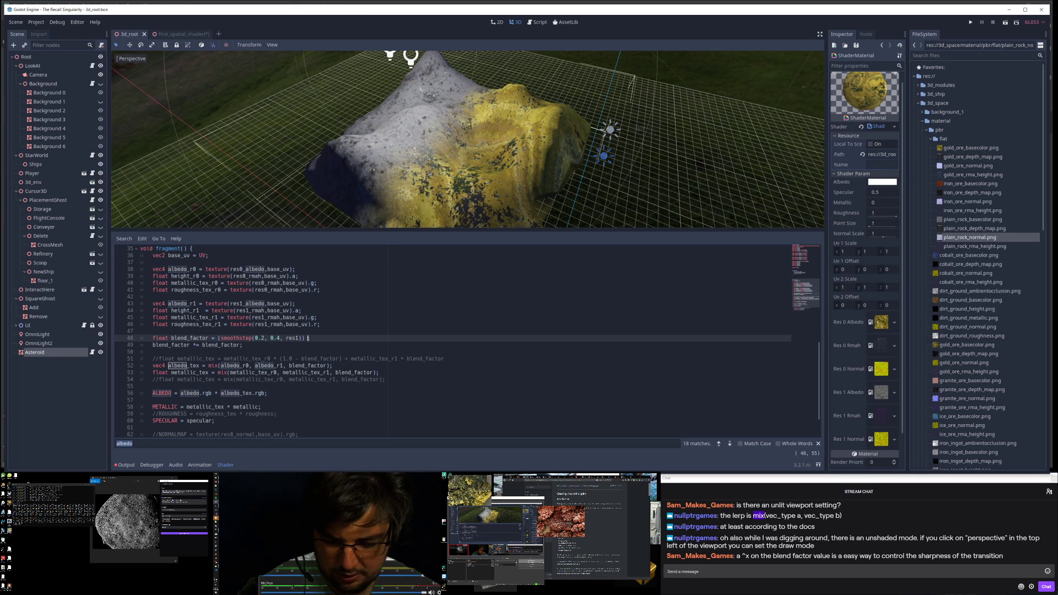
{"action": "type", "text": "^"}
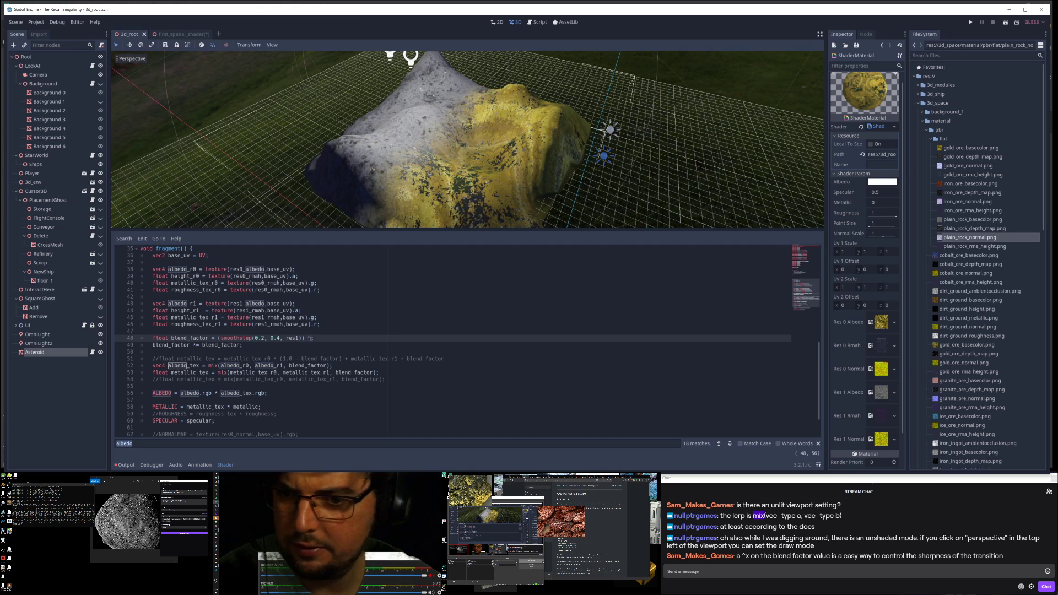
{"action": "type", "text": " 2;"}
{"action": "key", "text": "Home"}
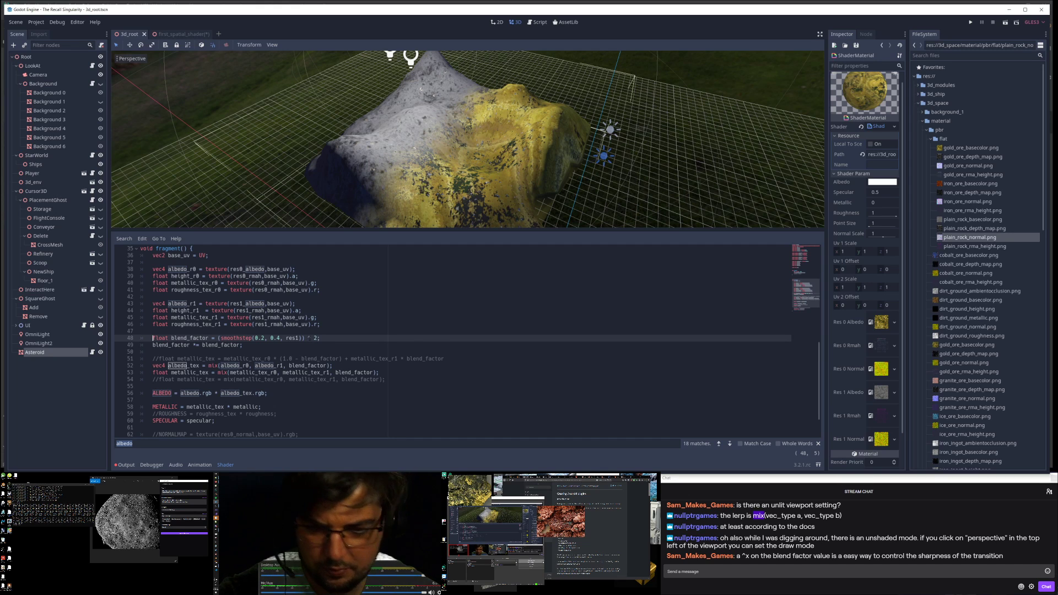
{"action": "key", "text": "Down"}
{"action": "type", "text": "//"}
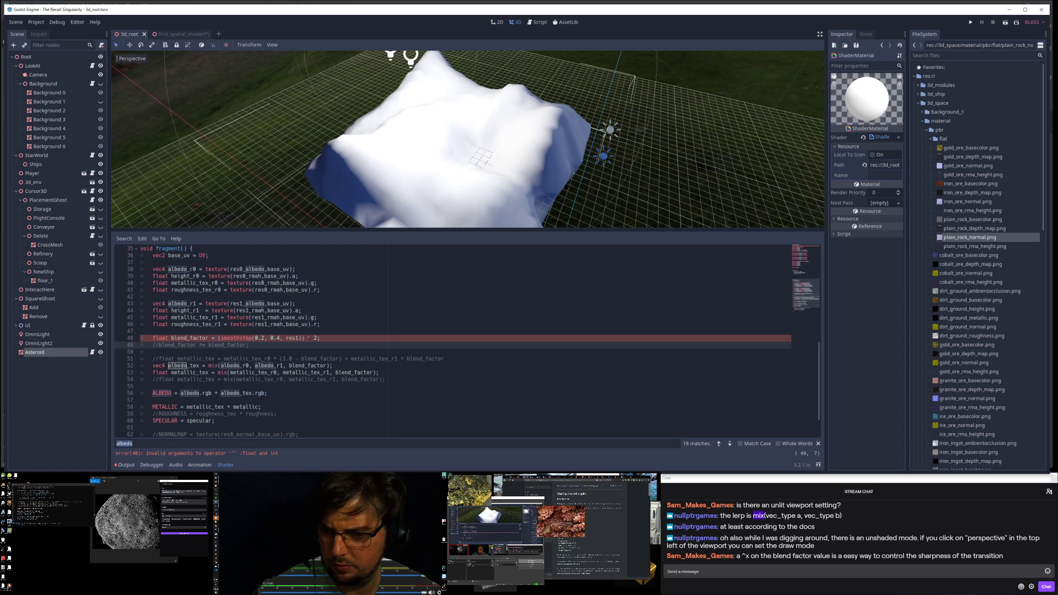
Step: Change the exponent after the smoothstep expression to the float 2.0
{"action": "key", "text": "Up"}
{"action": "key", "text": "Up"}
{"action": "key", "text": "Down"}
{"action": "key", "text": "ctrl+Right"}
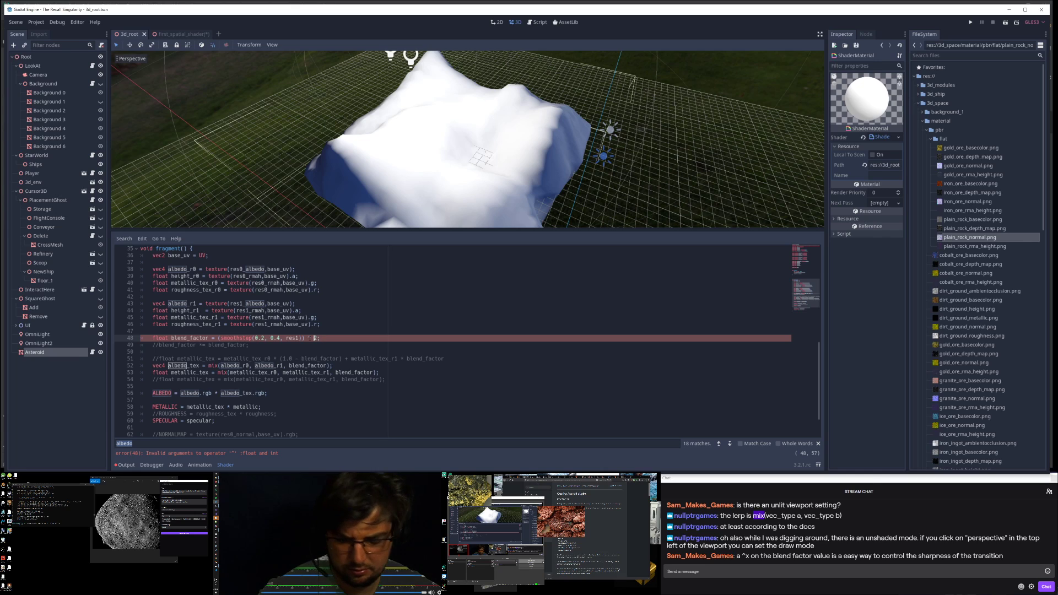
{"action": "type", "text": ".0"}
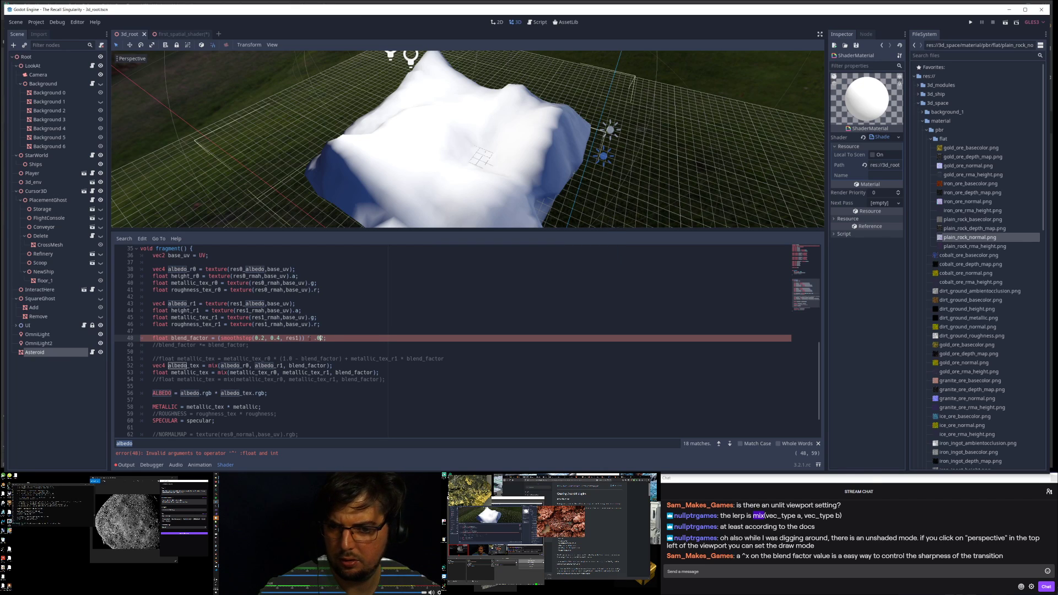
{"action": "key", "text": "BackSpace"}
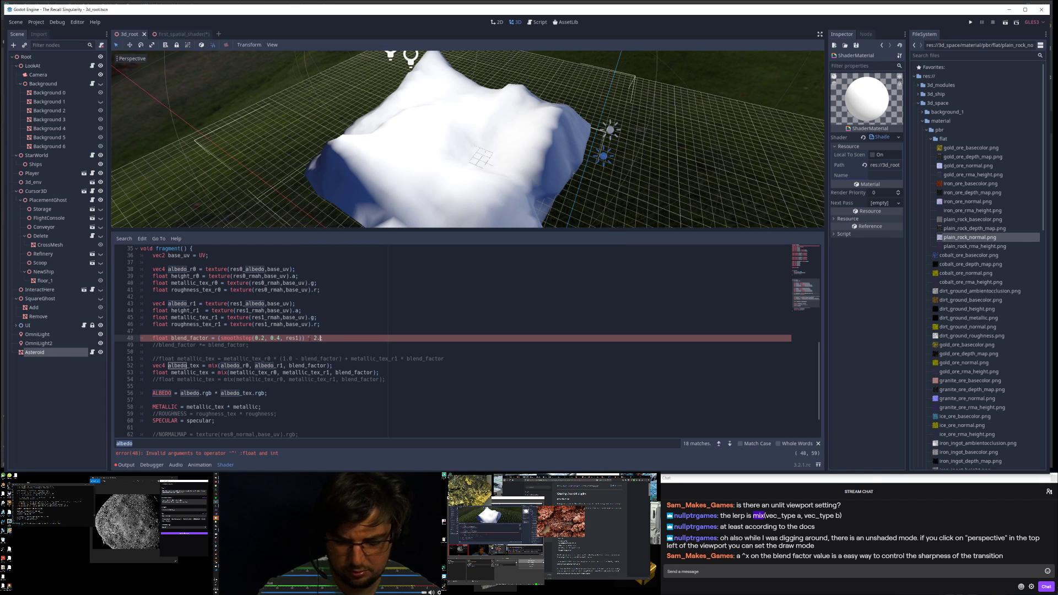
{"action": "type", "text": "0;"}
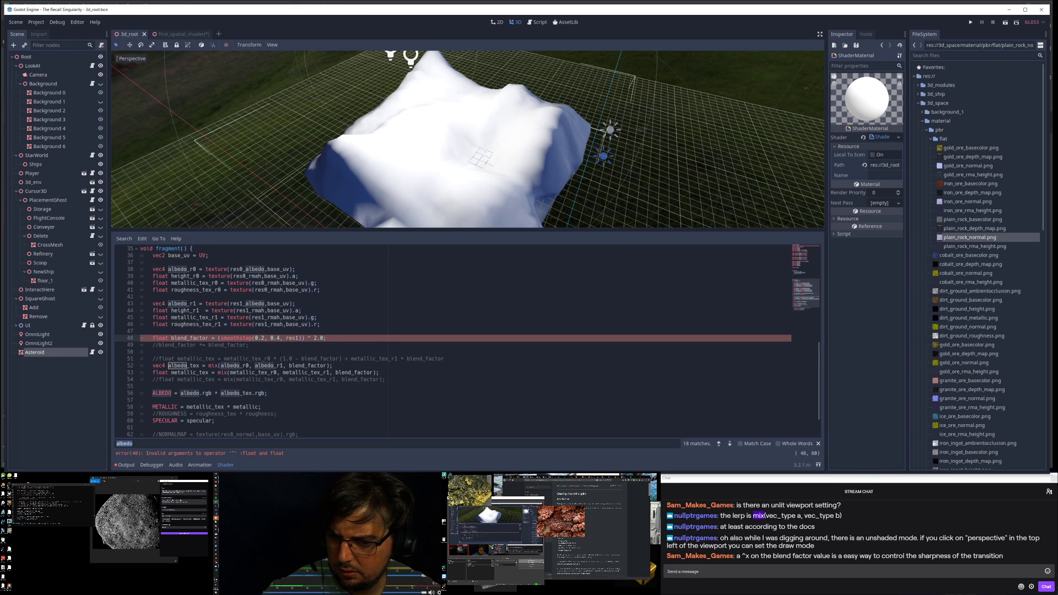
Step: Remove the ^ 2.0 exponent from the smoothstep line and uncomment blend_factor *= blend_factor
{"action": "key", "text": "BackSpace"}
{"action": "key", "text": "BackSpace"}
{"action": "key", "text": "BackSpace"}
{"action": "key", "text": "BackSpace"}
{"action": "key", "text": "Down"}
{"action": "key", "text": "Home"}
{"action": "type", "text": "/"}
{"action": "key", "text": "BackSpace"}
{"action": "key", "text": "BackSpace"}
Step: Set the upper edge of the blend_factor smoothstep to 0.21 and inspect the rock-to-gold boundary up close
{"action": "scroll", "coordinate": [459, 97], "scroll_direction": "up", "scroll_amount": 5}
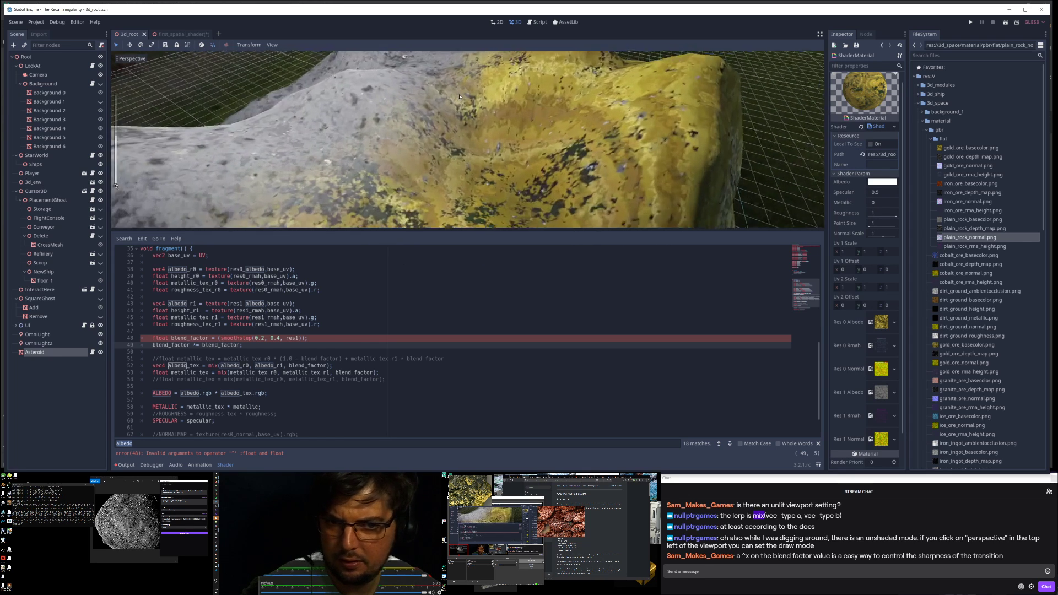
{"action": "scroll", "coordinate": [459, 96], "scroll_direction": "up", "scroll_amount": 3}
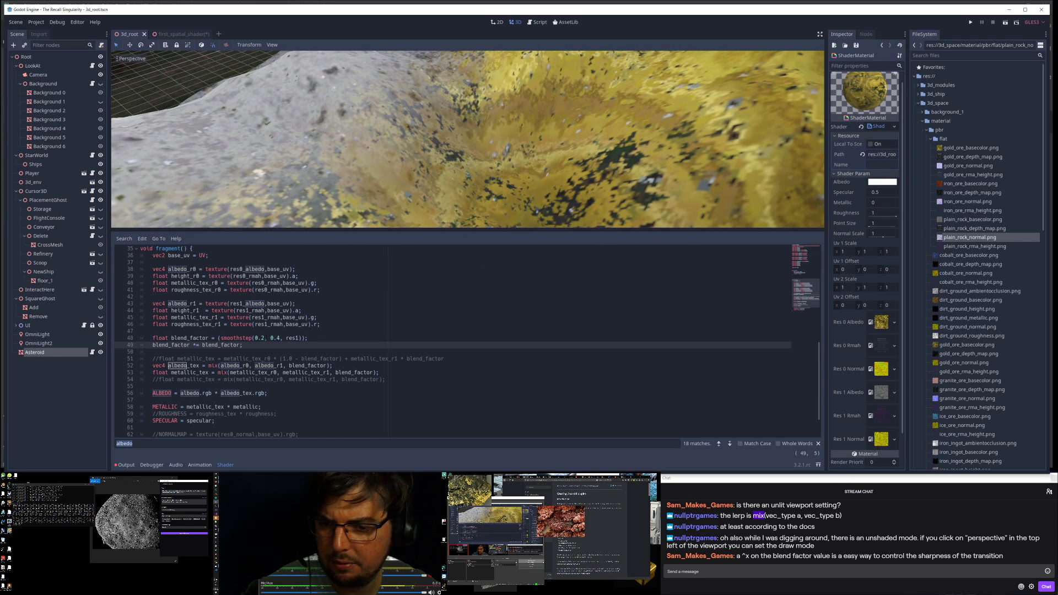
{"action": "left_click", "coordinate": [280, 338]}
{"action": "key", "text": "BackSpace"}
{"action": "type", "text": "2"}
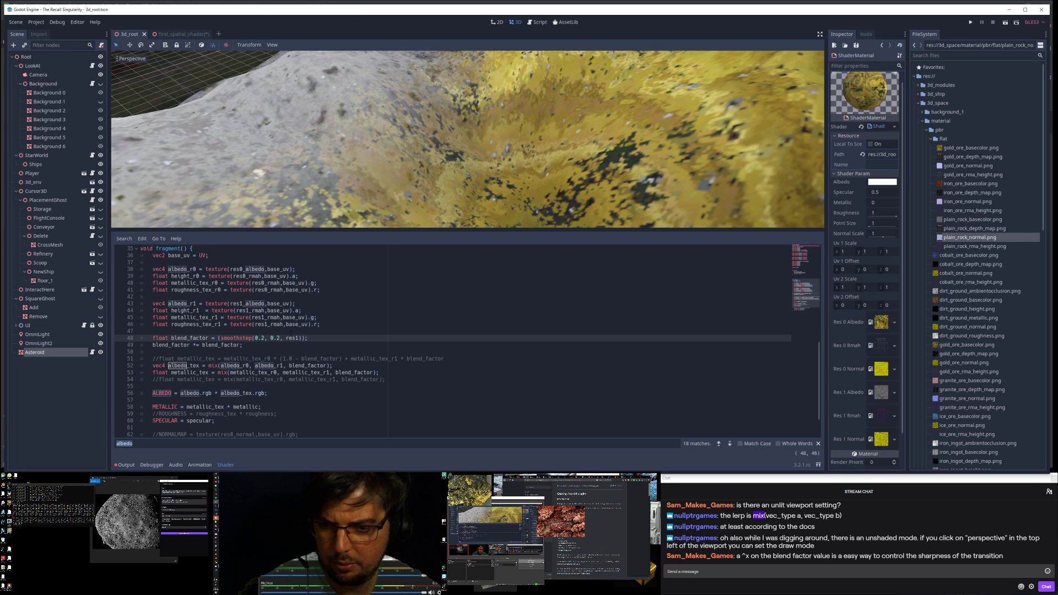
{"action": "type", "text": "1"}
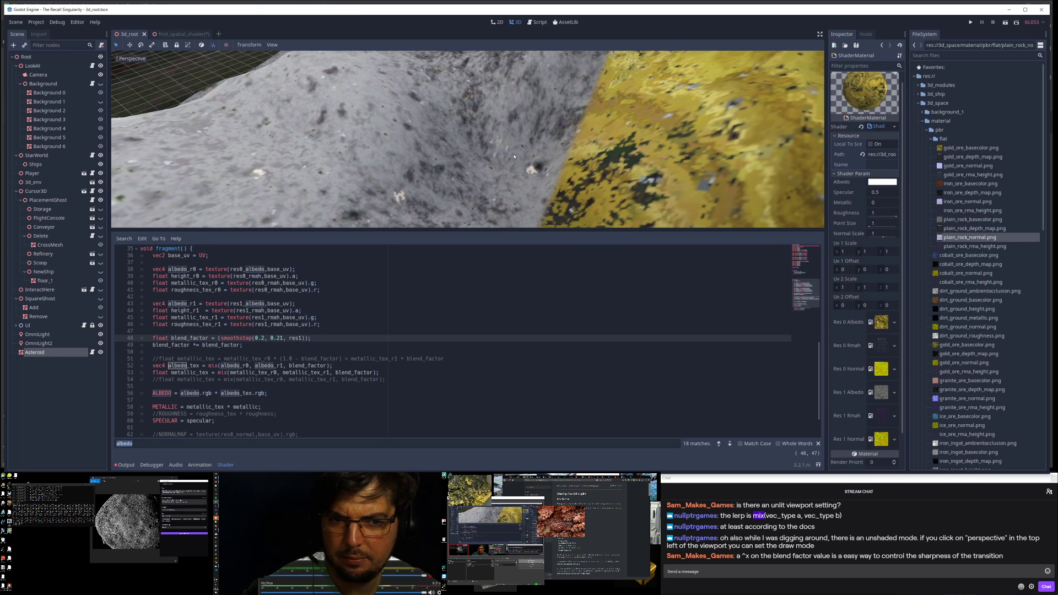
{"action": "scroll", "coordinate": [514, 157], "scroll_direction": "down", "scroll_amount": 3}
{"action": "middle_click_drag", "start_coordinate": [513, 157], "coordinate": [490, 155]}
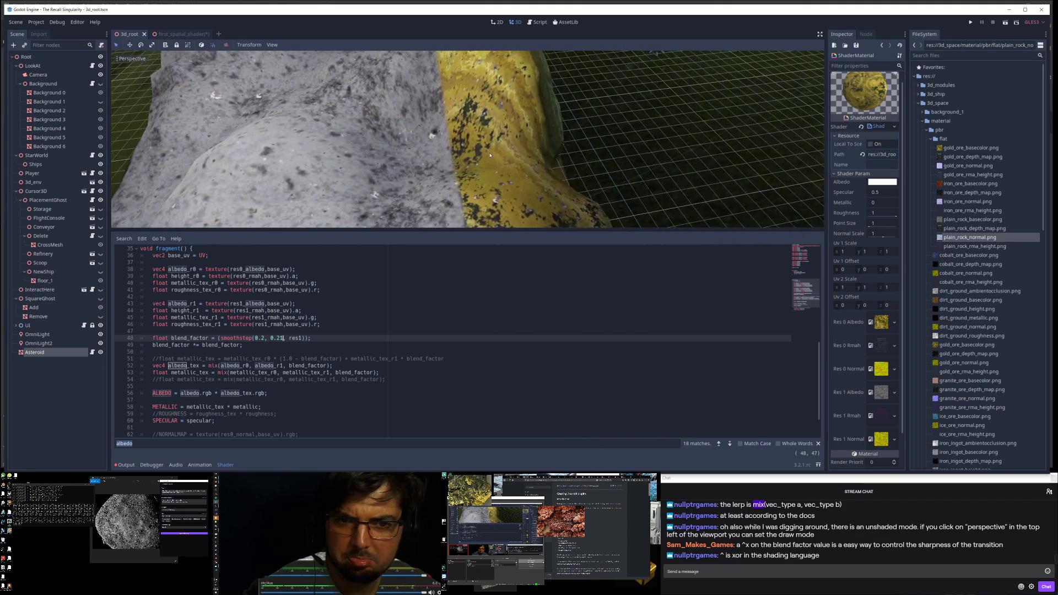
{"action": "scroll", "coordinate": [490, 156], "scroll_direction": "up", "scroll_amount": 6}
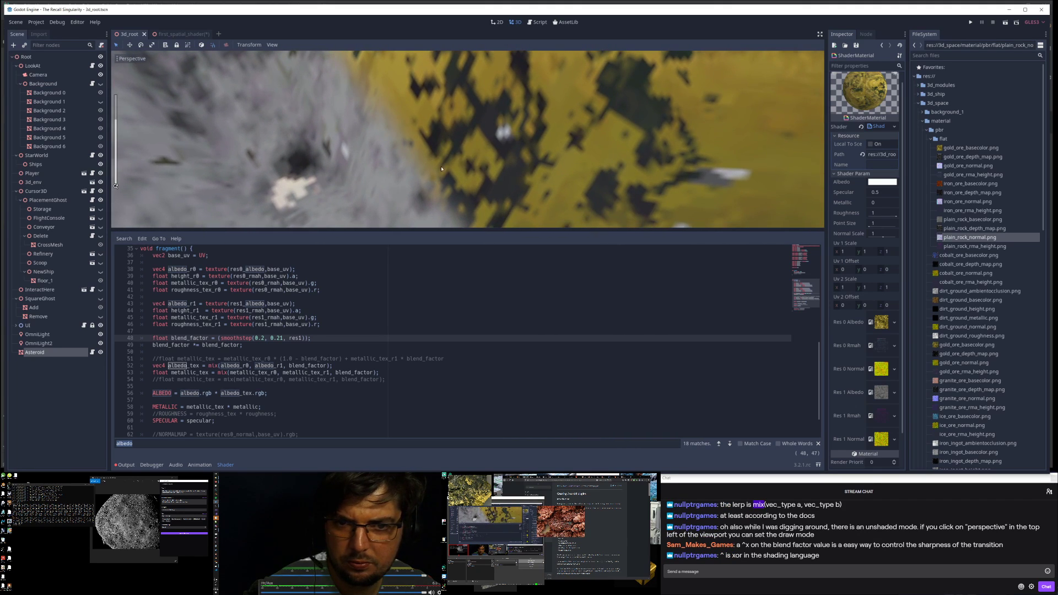
Step: Set the upper edge of the blend_factor smoothstep to 0.25 and inspect the rock-to-gold transition from several sides
{"action": "left_click", "coordinate": [294, 330]}
{"action": "key", "text": "Down"}
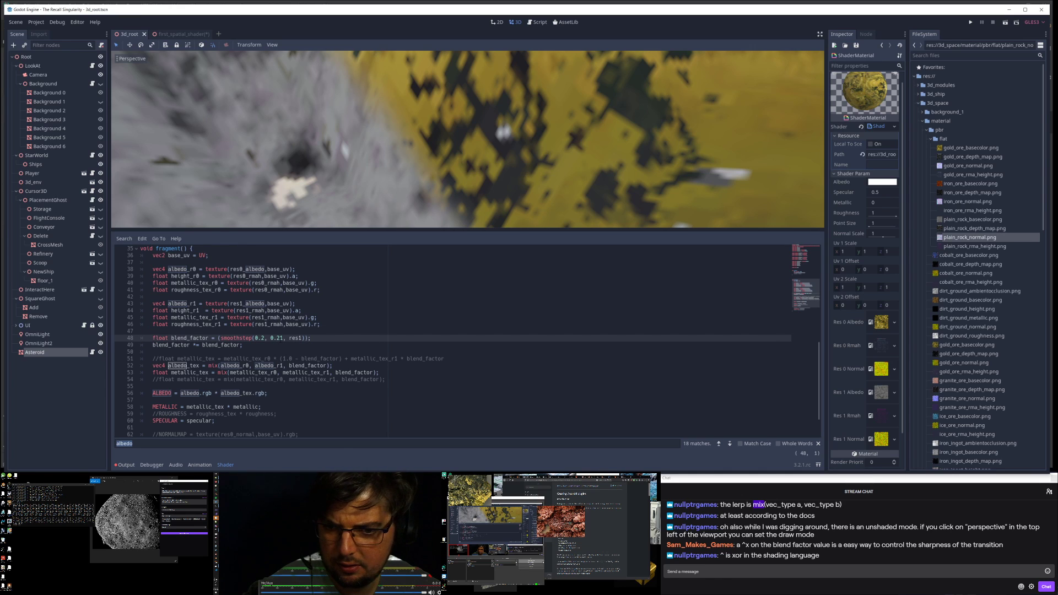
{"action": "key", "text": "BackSpace"}
{"action": "type", "text": "5"}
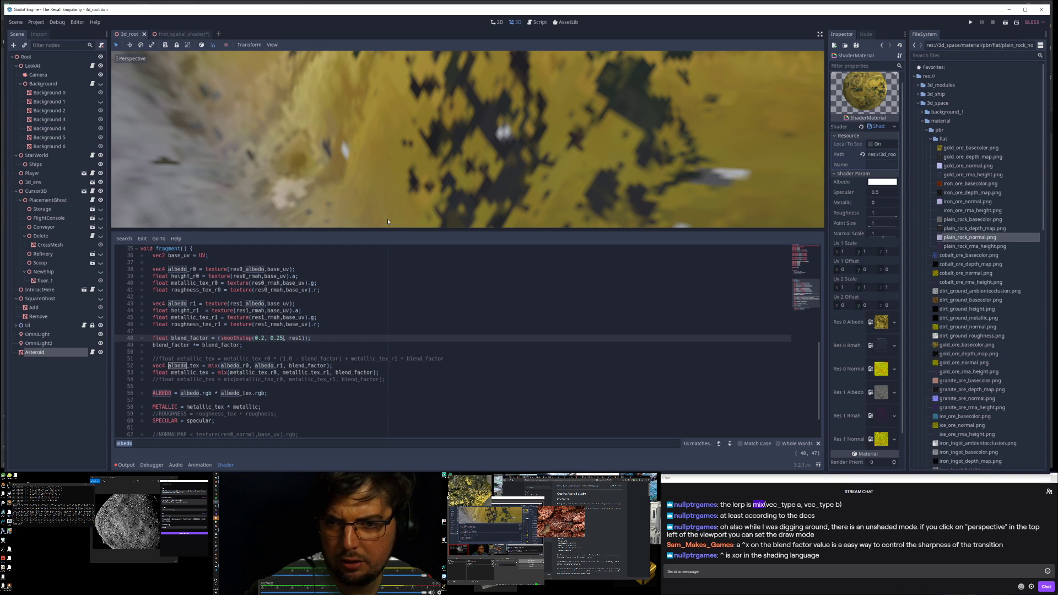
{"action": "scroll", "coordinate": [416, 144], "scroll_direction": "down", "scroll_amount": 3}
{"action": "middle_click_drag", "start_coordinate": [415, 144], "coordinate": [402, 160]}
{"action": "scroll", "coordinate": [401, 161], "scroll_direction": "down", "scroll_amount": 4}
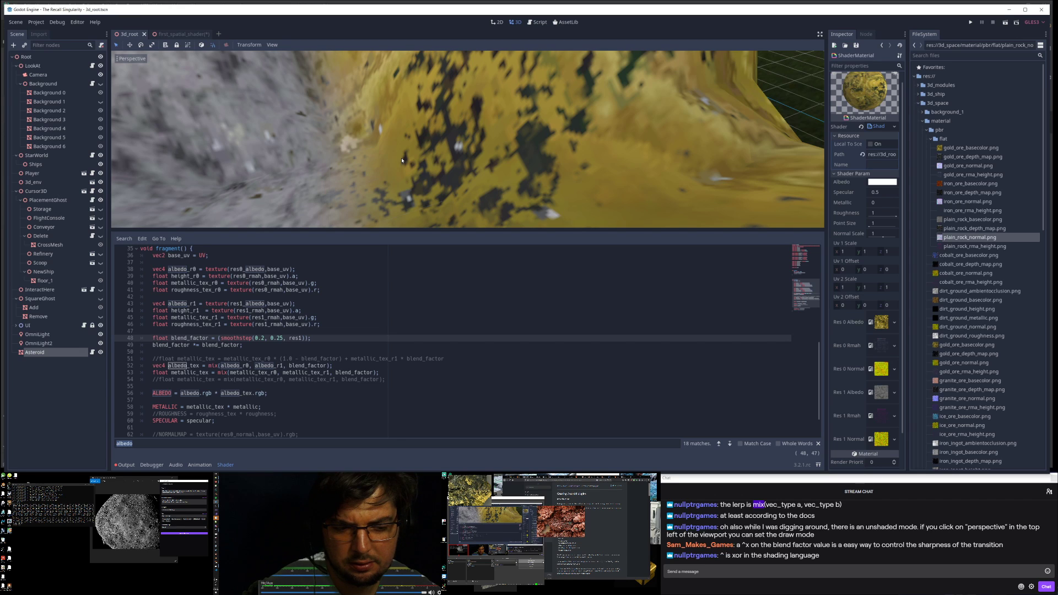
{"action": "middle_click_drag", "start_coordinate": [402, 160], "coordinate": [494, 137]}
{"action": "scroll", "coordinate": [496, 141], "scroll_direction": "down", "scroll_amount": 5}
{"action": "scroll", "coordinate": [517, 139], "scroll_direction": "down", "scroll_amount": 4}
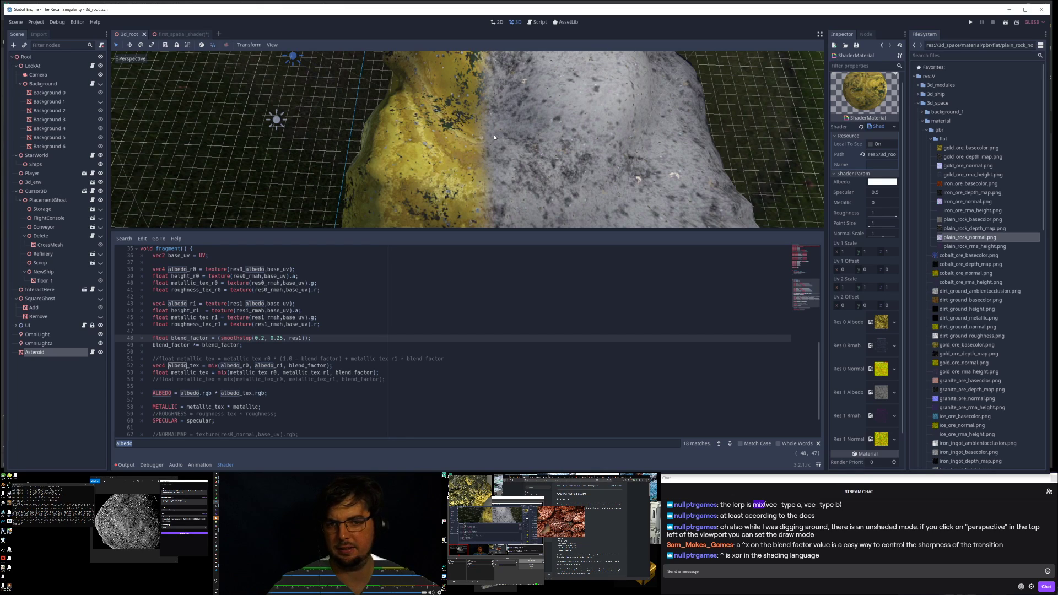
{"action": "middle_click_drag", "start_coordinate": [494, 137], "coordinate": [591, 206]}
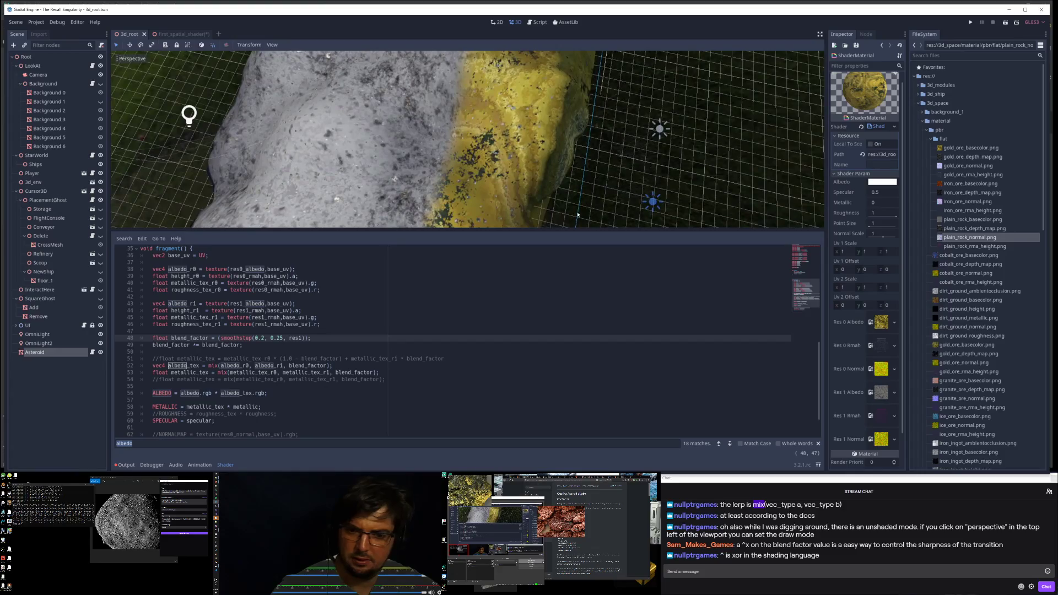
Step: Enlarge the 3D viewport above the shader editor and examine the texture transition across the whole asteroid
{"action": "scroll", "coordinate": [482, 154], "scroll_direction": "down", "scroll_amount": 12}
{"action": "middle_click_drag", "start_coordinate": [485, 160], "coordinate": [489, 124]}
{"action": "left_click_drag", "start_coordinate": [467, 230], "coordinate": [467, 332]}
{"action": "scroll", "coordinate": [464, 276], "scroll_direction": "down", "scroll_amount": 4}
{"action": "middle_click_drag", "start_coordinate": [465, 276], "coordinate": [561, 256]}
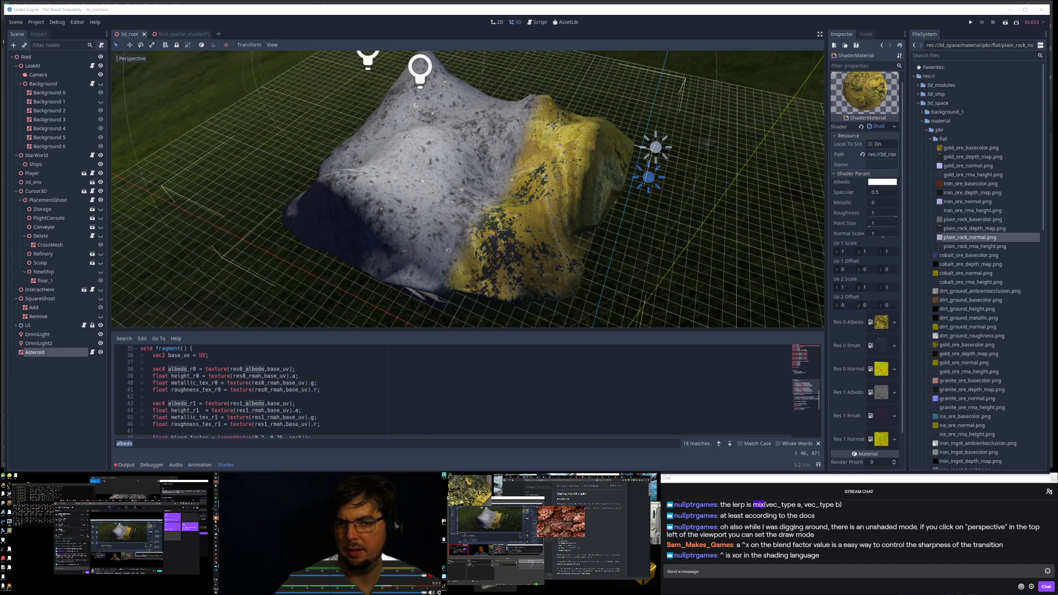
{"action": "middle_click_drag", "start_coordinate": [388, 89], "coordinate": [331, 148]}
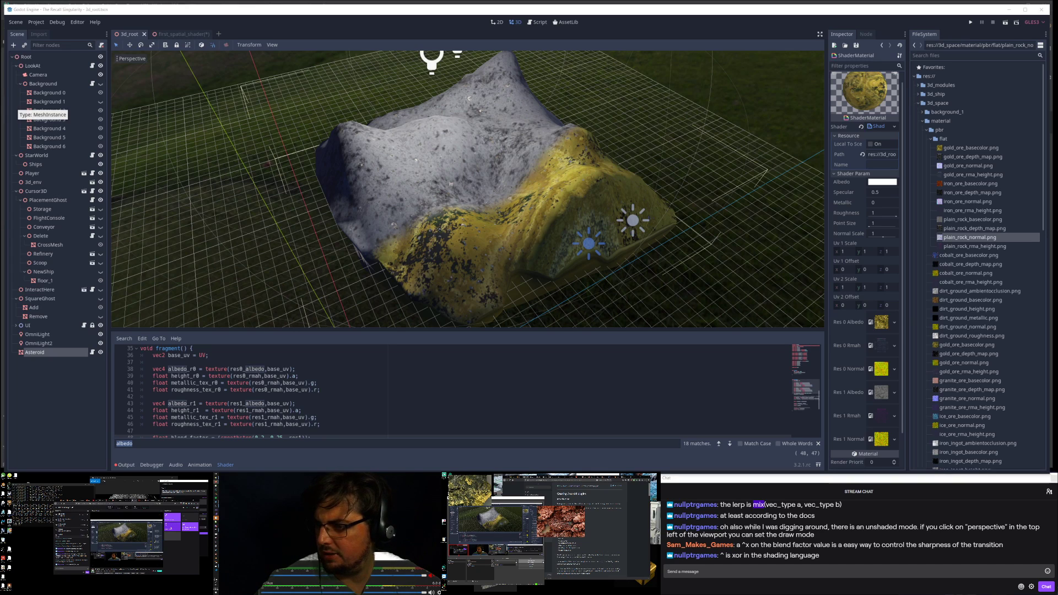
{"action": "left_click_drag", "start_coordinate": [0, 82], "coordinate": [0, 83]}
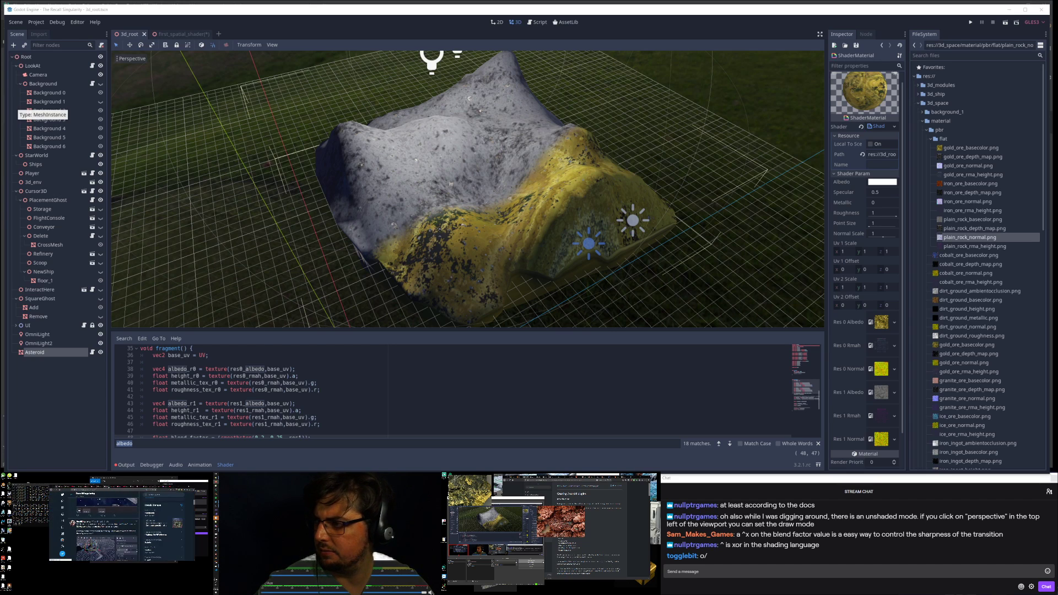
Step: Bring the browser window over the editor, copy the RecallSingularity Twitter profile URL and post it in the stream chat
{"action": "left_click_drag", "start_coordinate": [180, 487], "coordinate": [718, 58]}
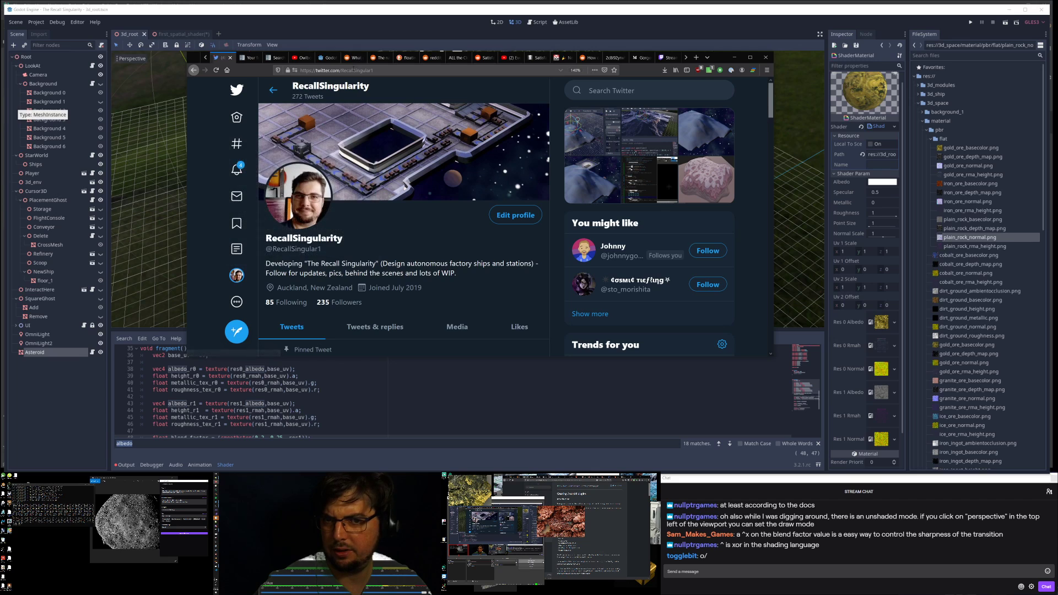
{"action": "left_click_drag", "start_coordinate": [374, 70], "coordinate": [299, 70]}
{"action": "key", "text": "ctrl+c"}
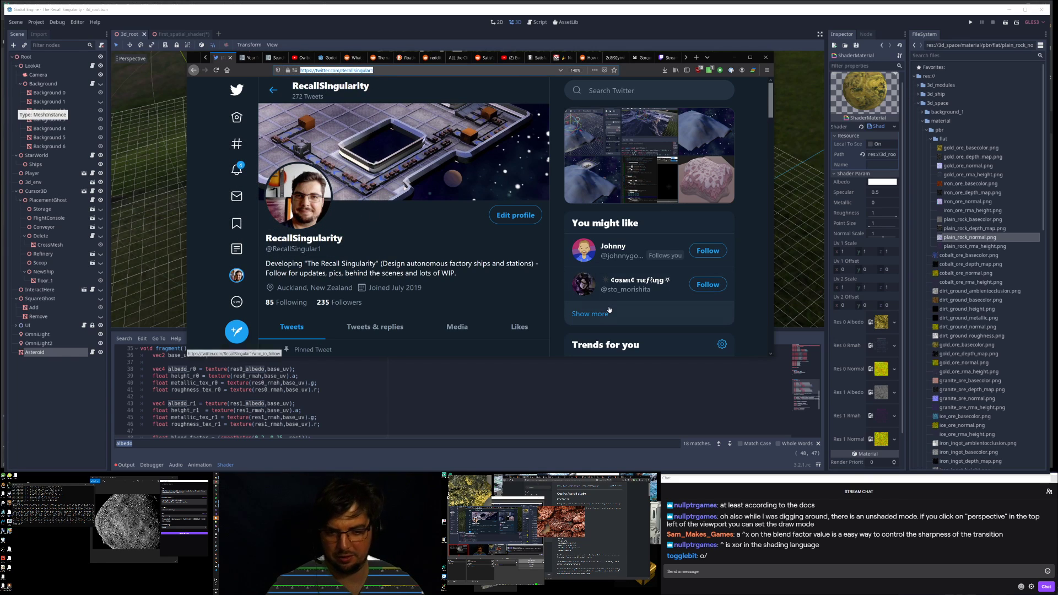
{"action": "left_click", "coordinate": [786, 572]}
{"action": "key", "text": "ctrl+v"}
{"action": "key", "text": "Return"}
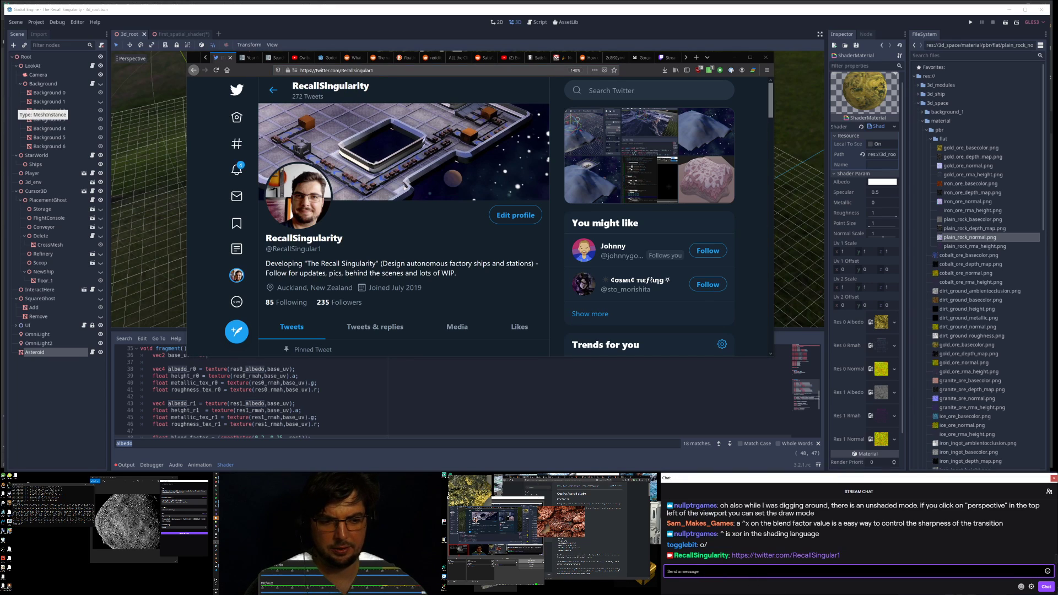